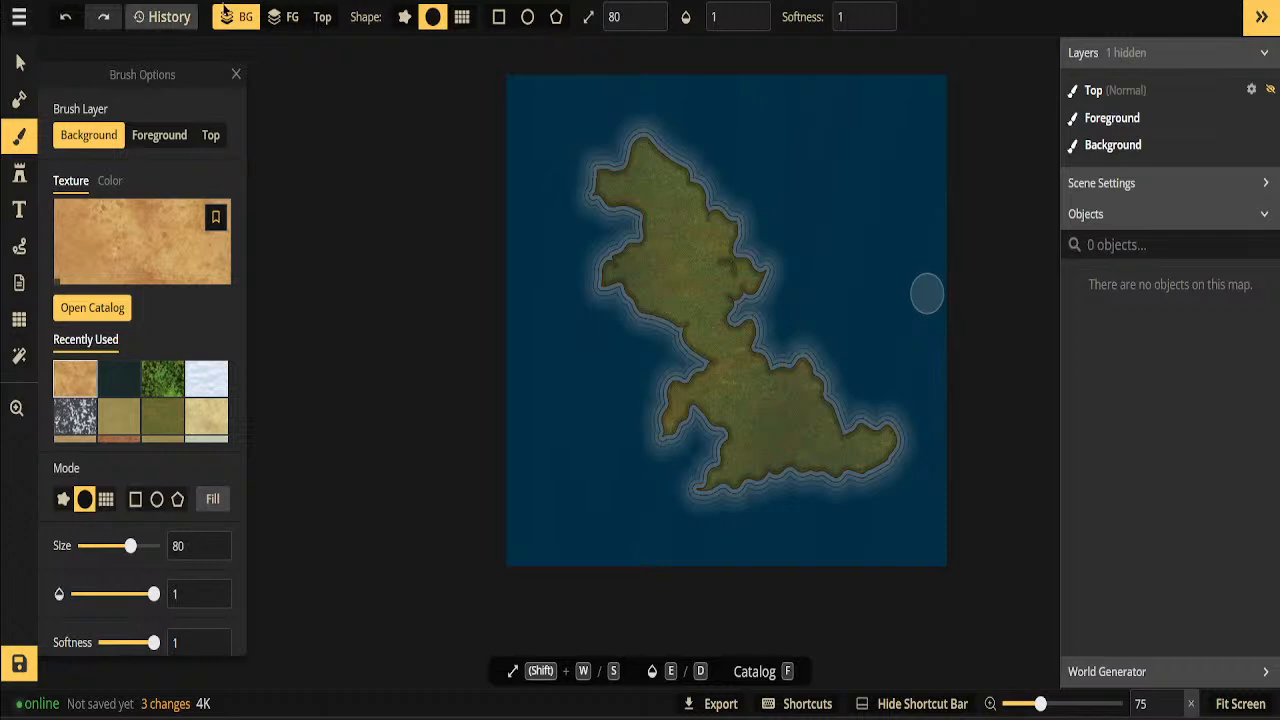
Leave the island map without saving its changes and return to the list of maps
{"action": "left_click", "coordinate": [18, 28]}
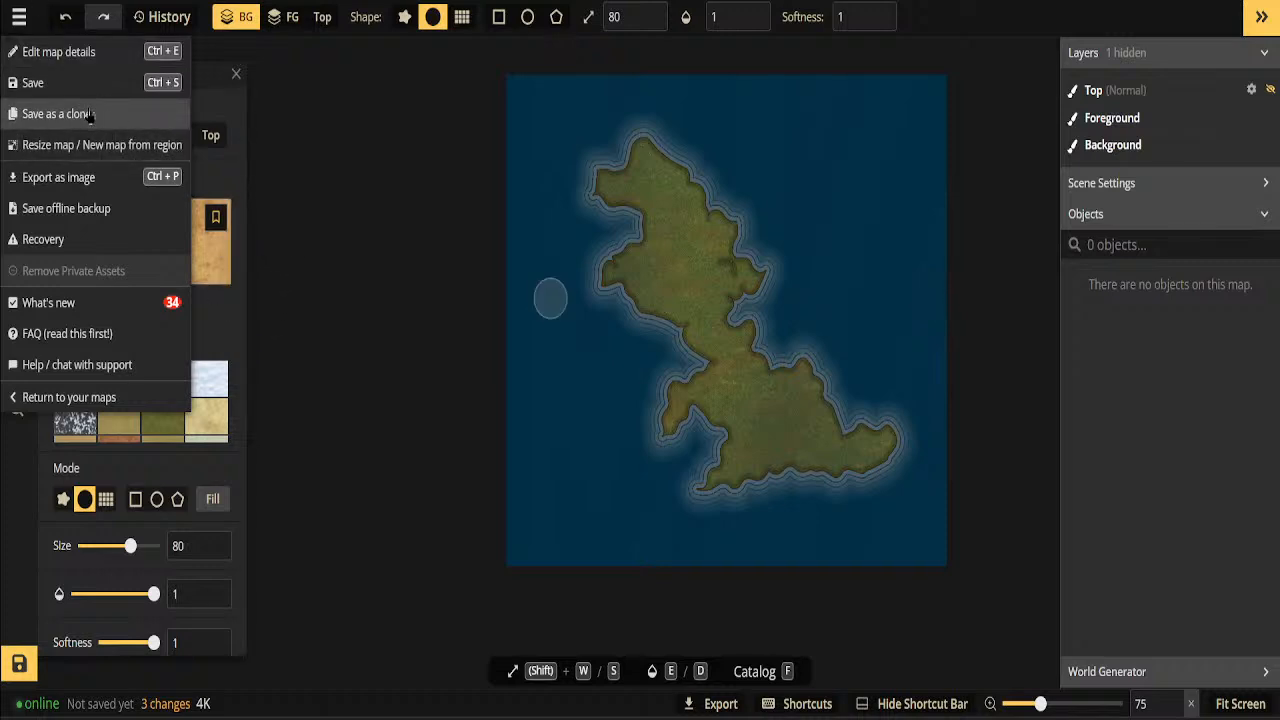
{"action": "left_click", "coordinate": [123, 397]}
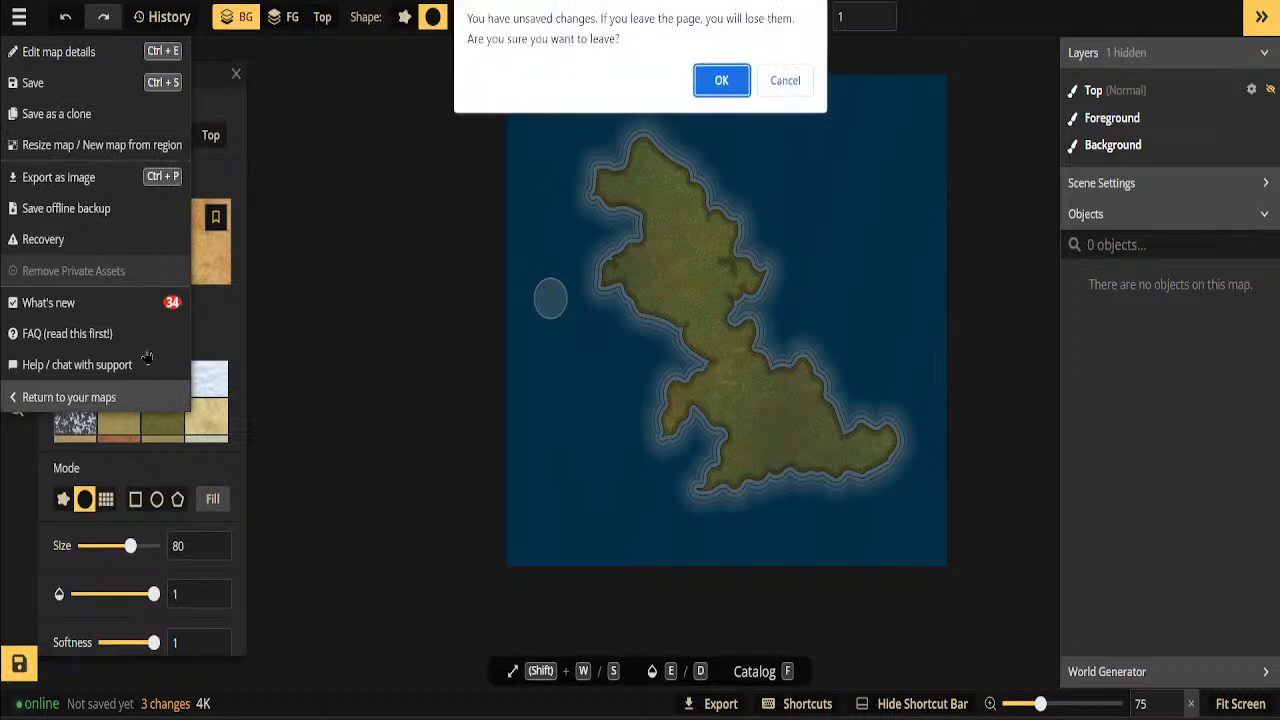
{"action": "left_click", "coordinate": [718, 80]}
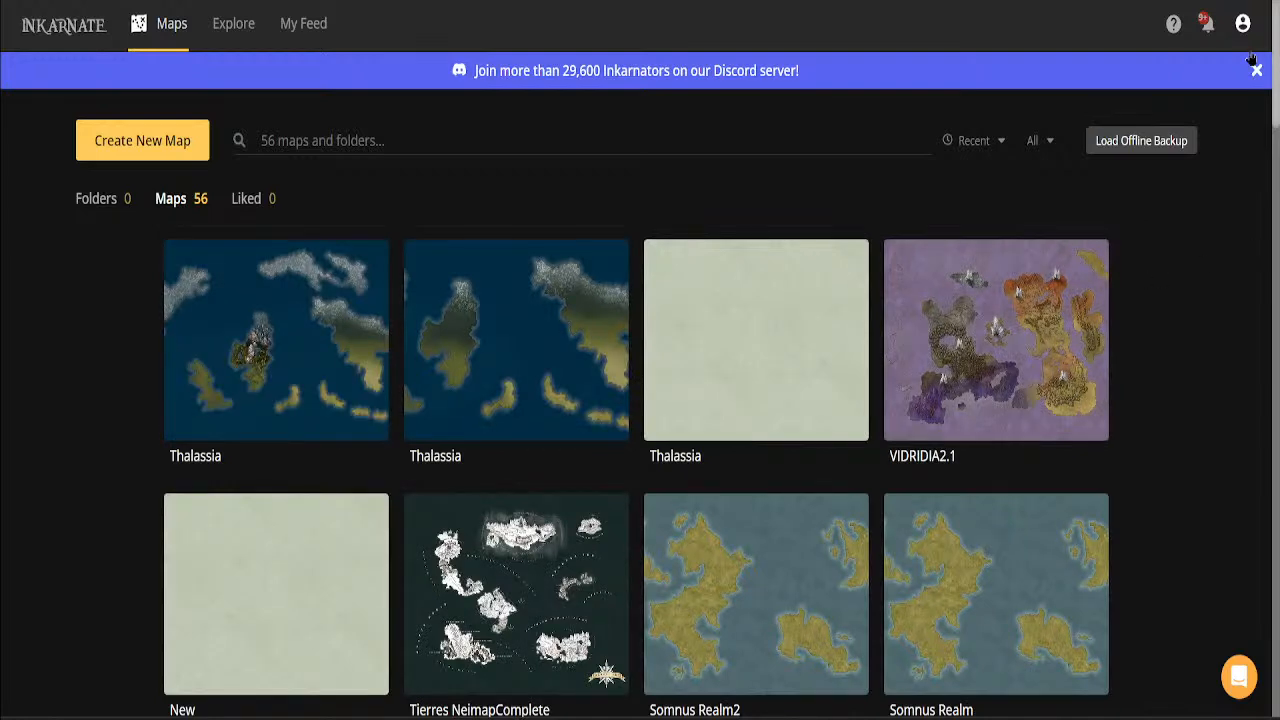
Open the Sierra Alpha Prime map from the end of the map list and examine its continents and labels
{"action": "left_click_drag", "start_coordinate": [1276, 60], "coordinate": [1251, 677]}
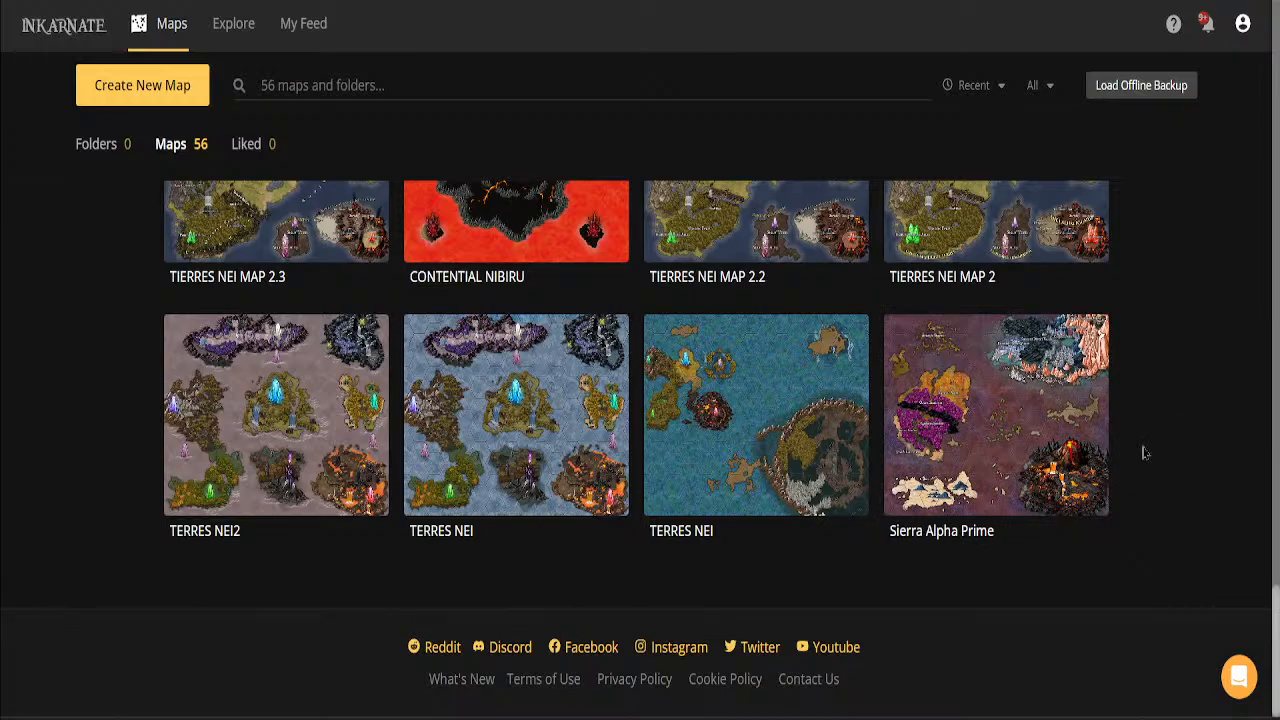
{"action": "left_click", "coordinate": [1008, 430]}
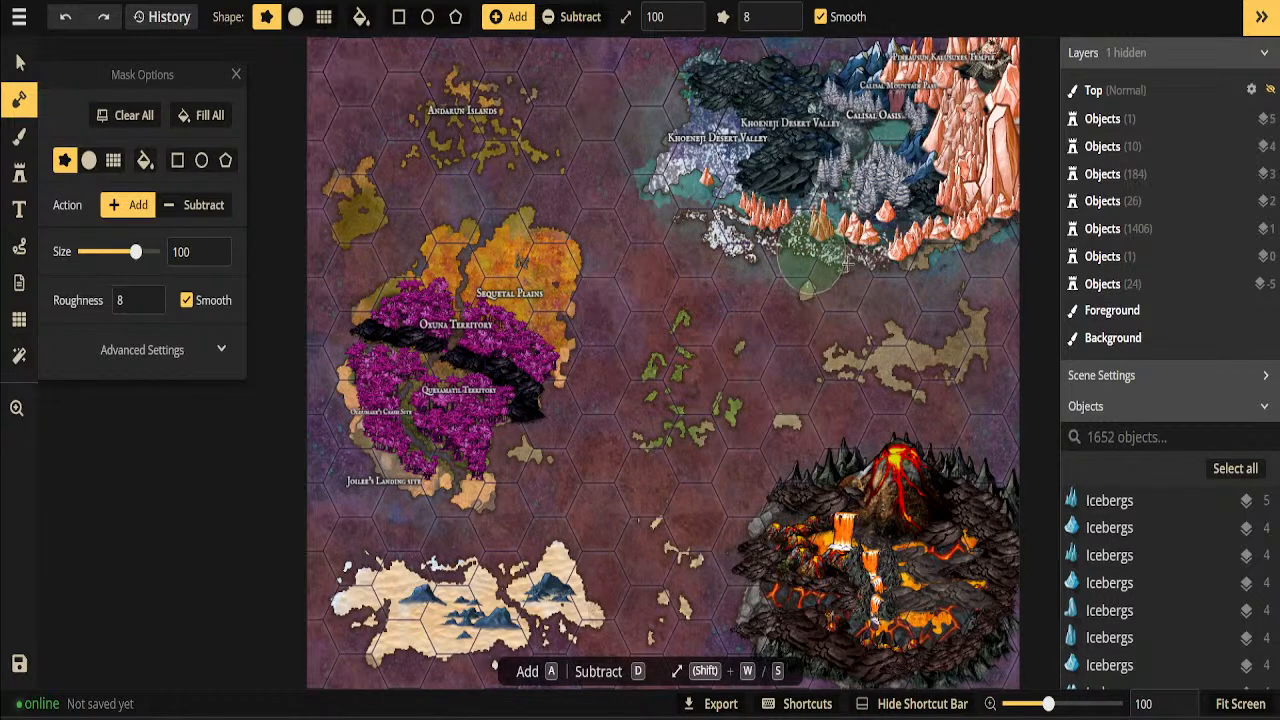
{"action": "scroll", "coordinate": [650, 290], "scroll_direction": "down", "scroll_amount": 2}
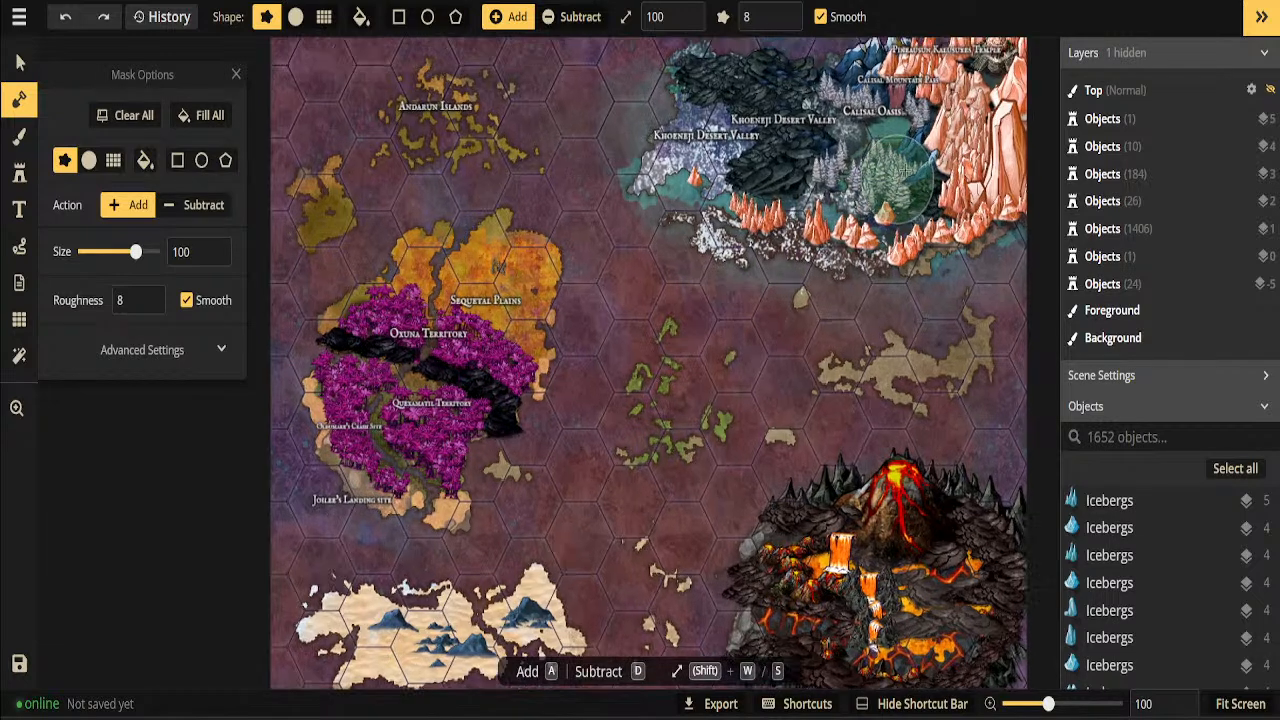
{"action": "scroll", "coordinate": [650, 290], "scroll_direction": "down", "scroll_amount": 2}
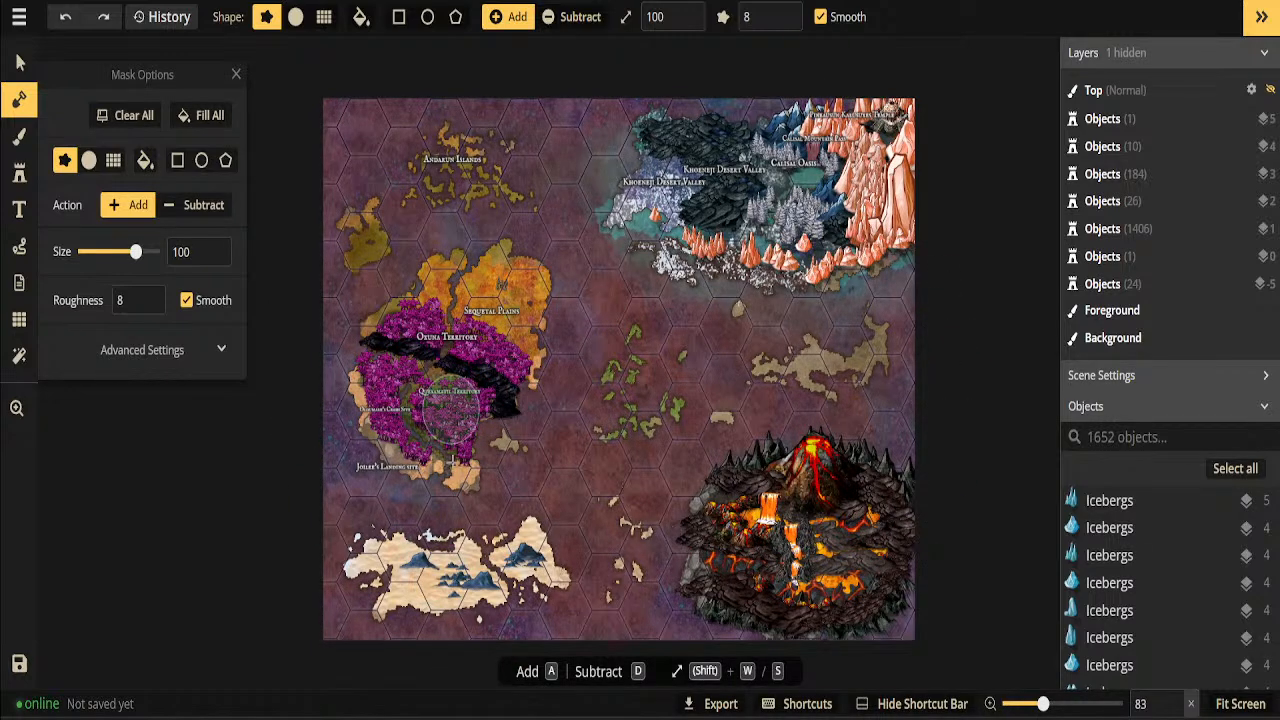
{"action": "scroll", "coordinate": [560, 450], "scroll_direction": "up", "scroll_amount": 3}
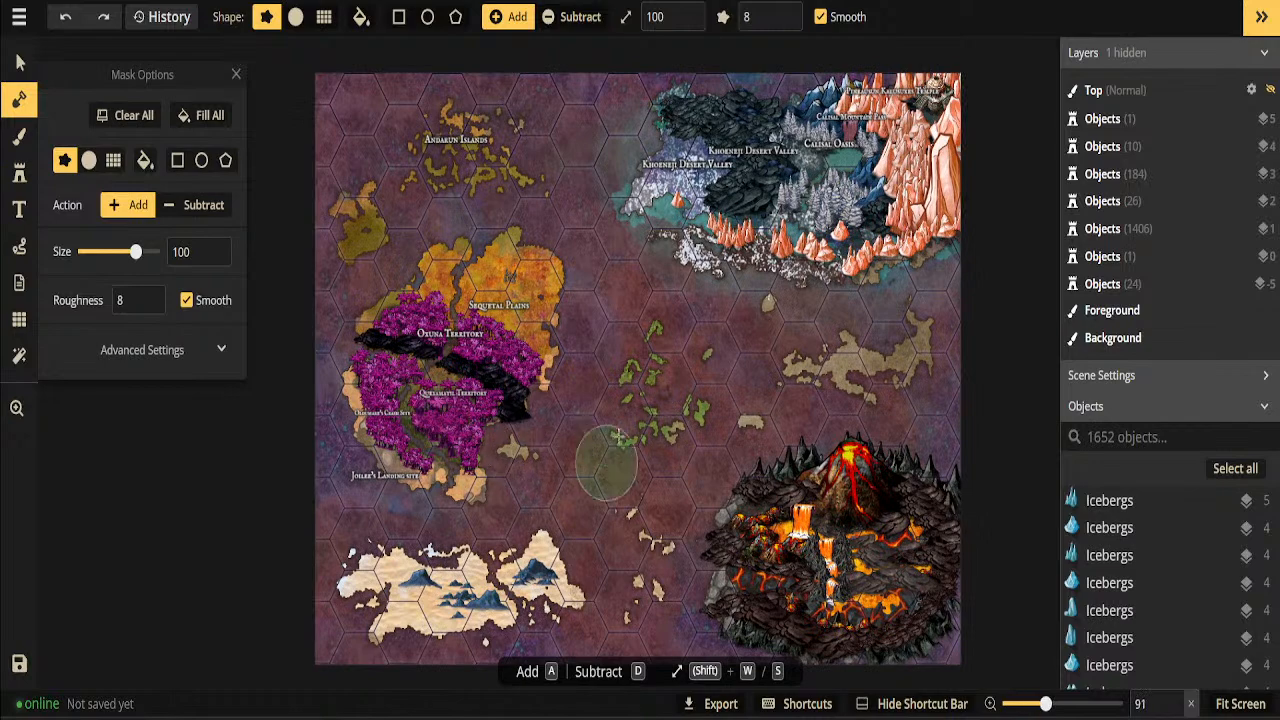
{"action": "scroll", "coordinate": [547, 443], "scroll_direction": "down", "scroll_amount": 2}
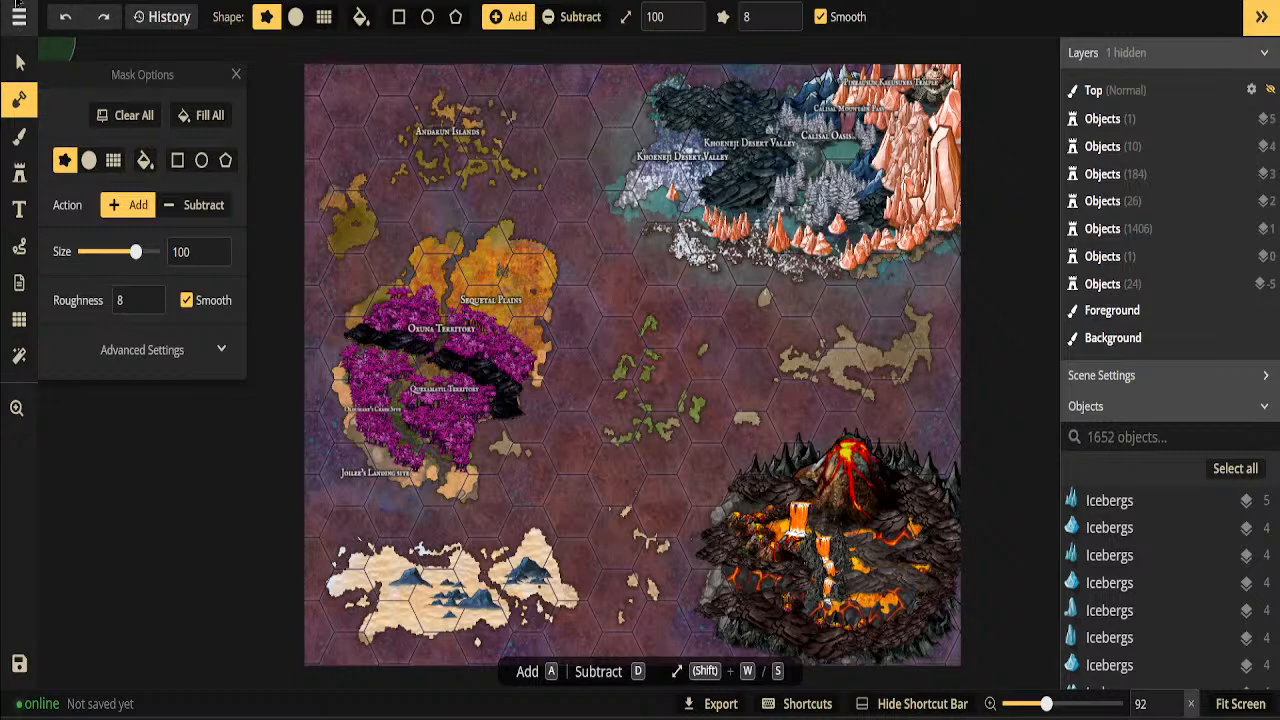
Return to the list of maps and look through the thumbnails of the existing maps
{"action": "left_click", "coordinate": [18, 16]}
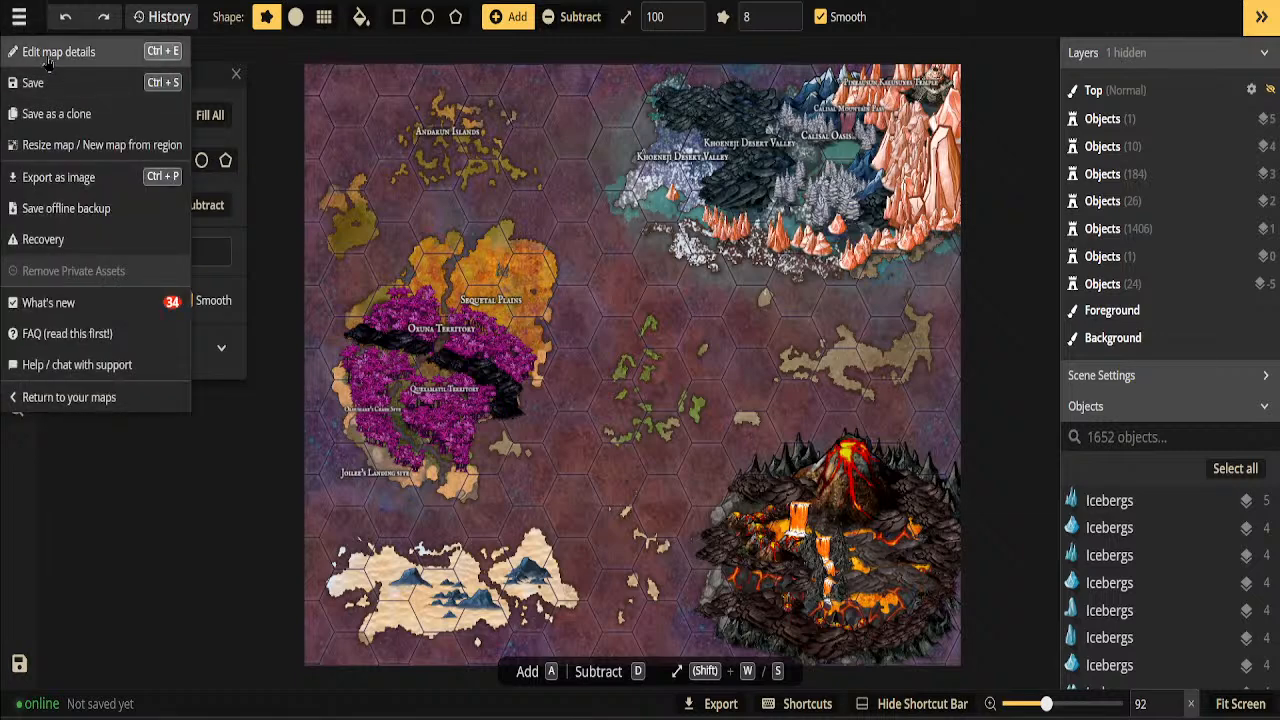
{"action": "left_click", "coordinate": [68, 397]}
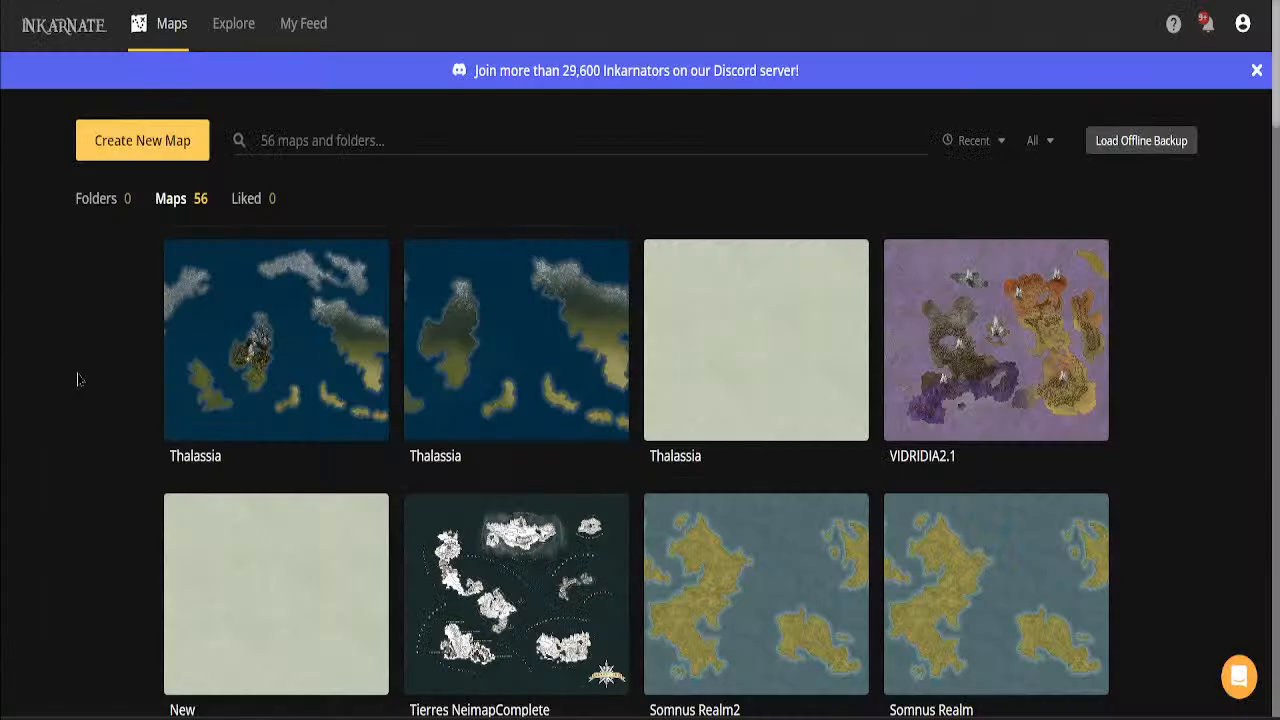
{"action": "scroll", "coordinate": [602, 385], "scroll_direction": "down", "scroll_amount": 10}
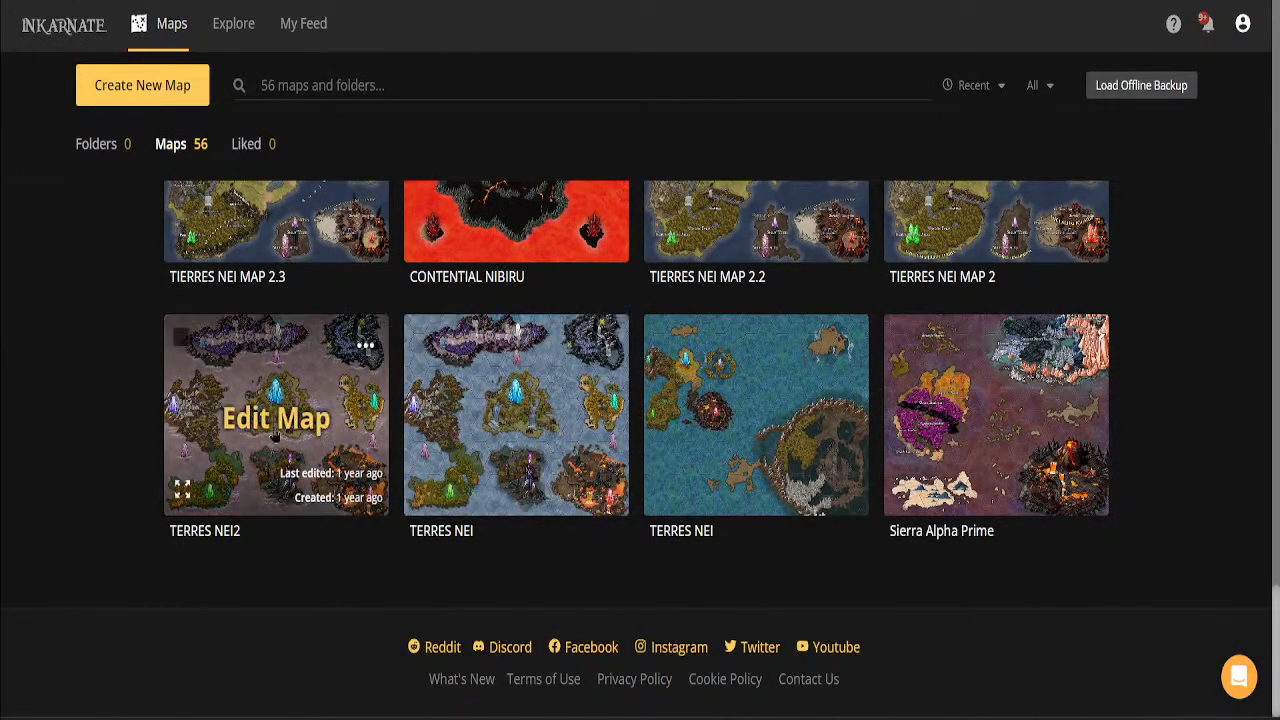
{"action": "left_click", "coordinate": [1276, 369]}
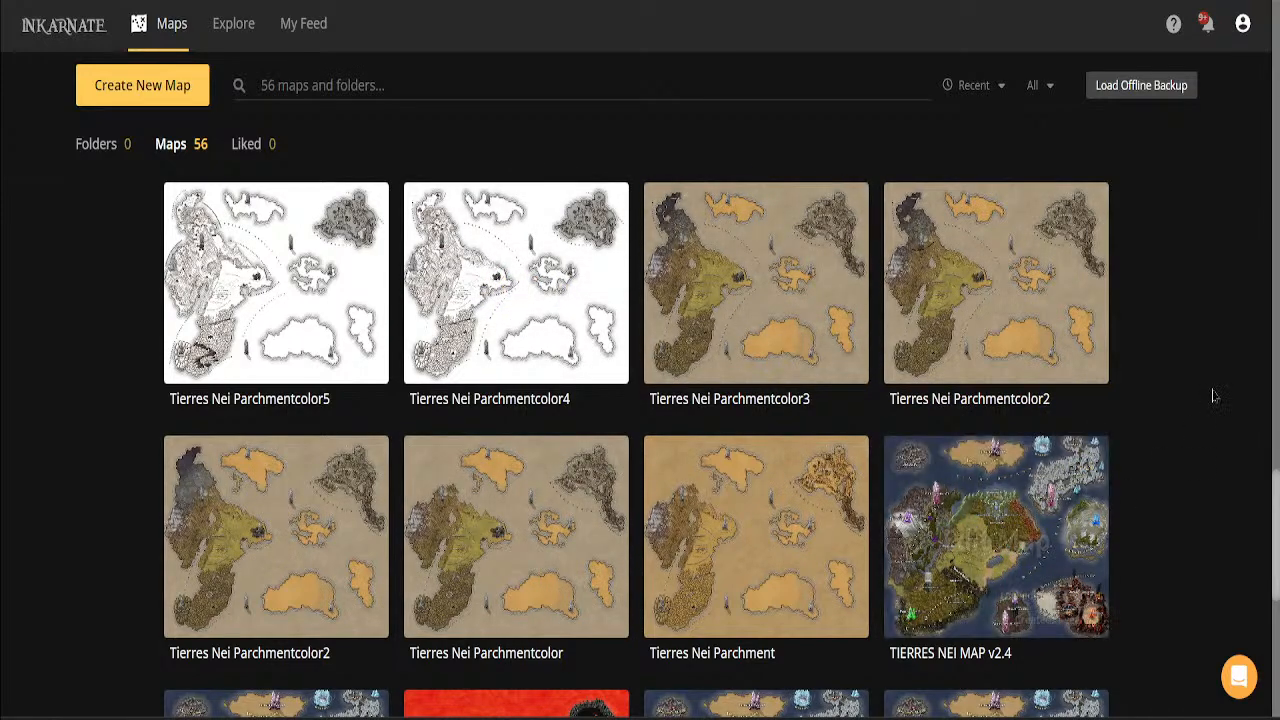
{"action": "left_click", "coordinate": [1274, 380]}
{"action": "scroll", "coordinate": [890, 418], "scroll_direction": "up", "scroll_amount": 10}
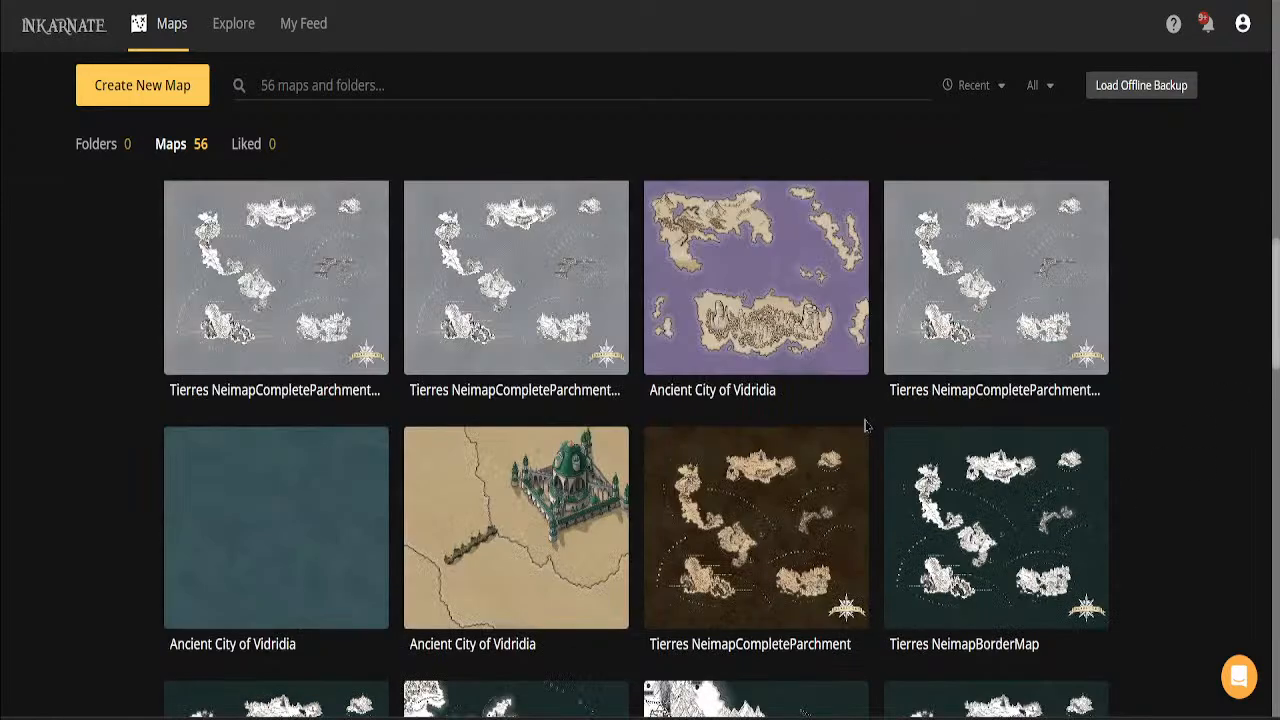
{"action": "scroll", "coordinate": [714, 492], "scroll_direction": "down", "scroll_amount": 20}
{"action": "scroll", "coordinate": [711, 490], "scroll_direction": "up", "scroll_amount": 7}
{"action": "scroll", "coordinate": [711, 490], "scroll_direction": "down", "scroll_amount": 5}
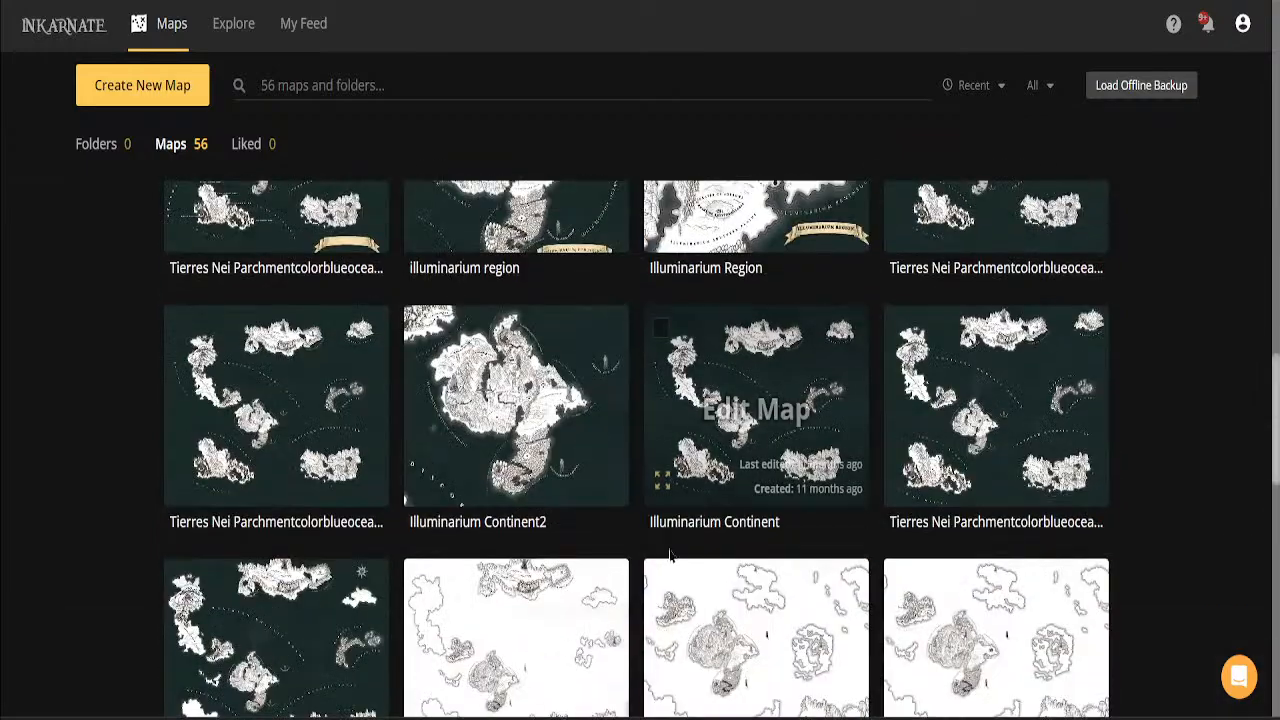
{"action": "scroll", "coordinate": [1000, 540], "scroll_direction": "up", "scroll_amount": 10}
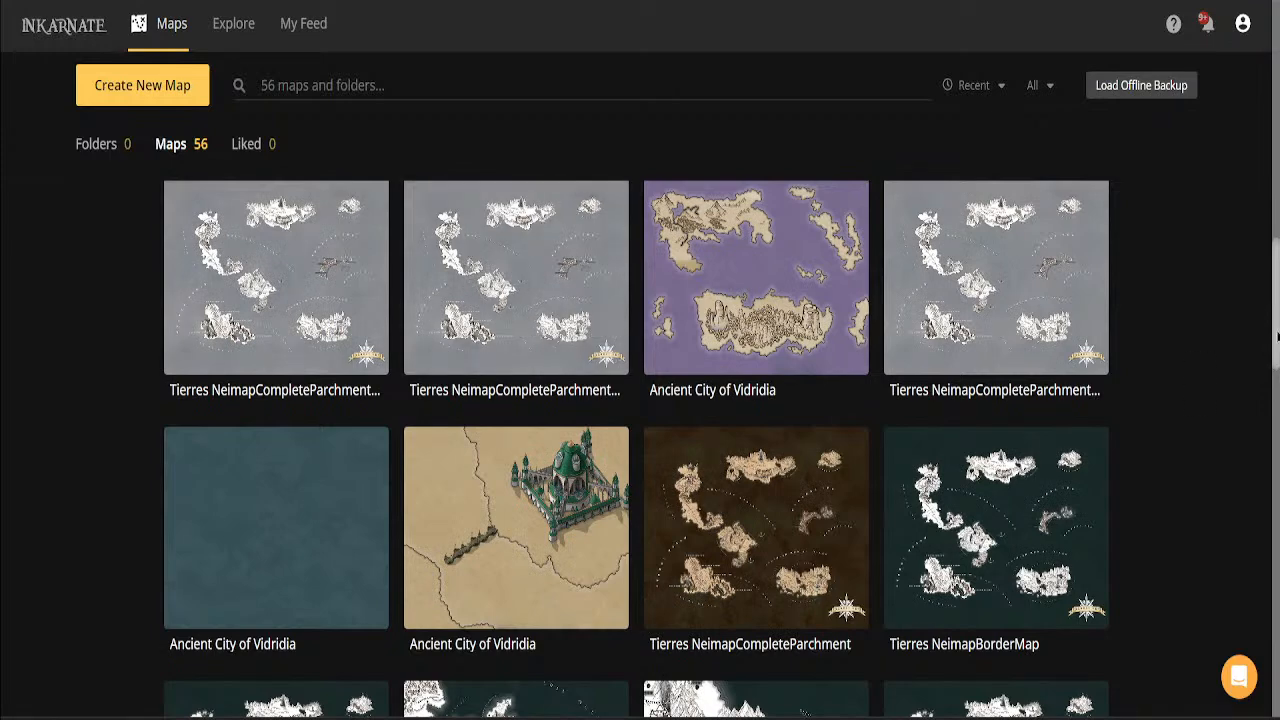
{"action": "scroll", "coordinate": [1278, 337], "scroll_direction": "up", "scroll_amount": 3}
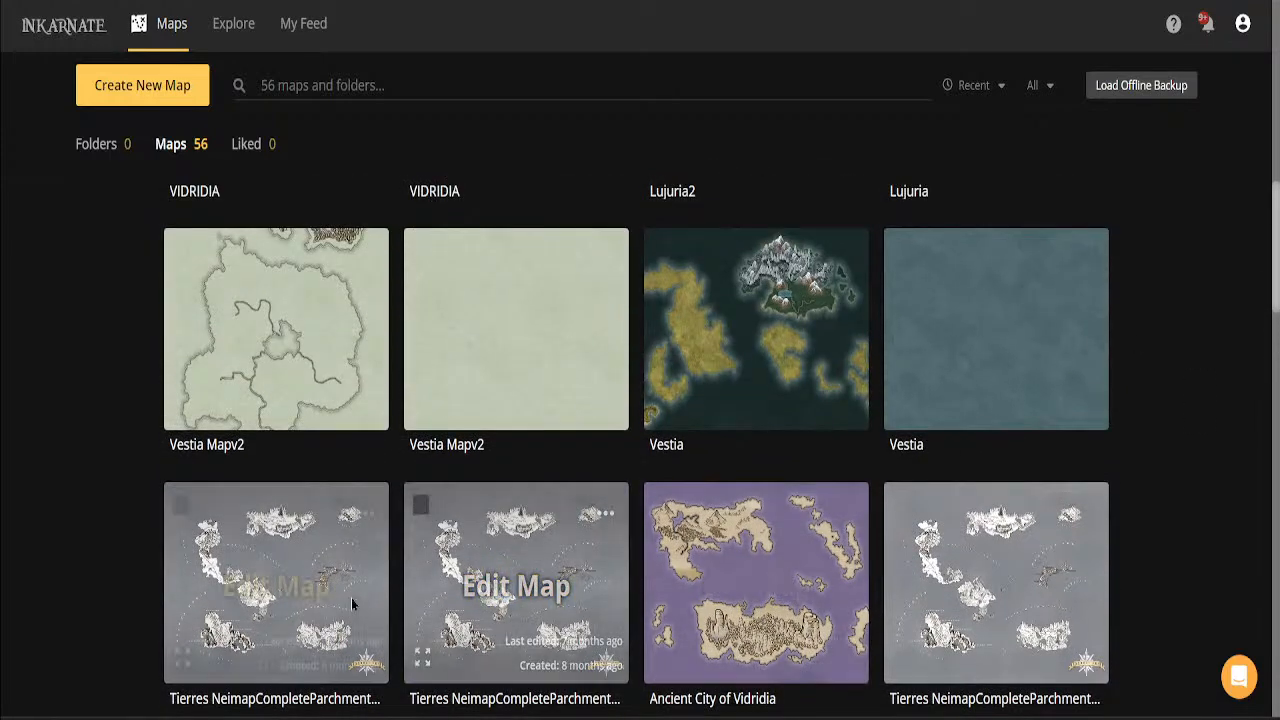
{"action": "scroll", "coordinate": [257, 333], "scroll_direction": "up", "scroll_amount": 5}
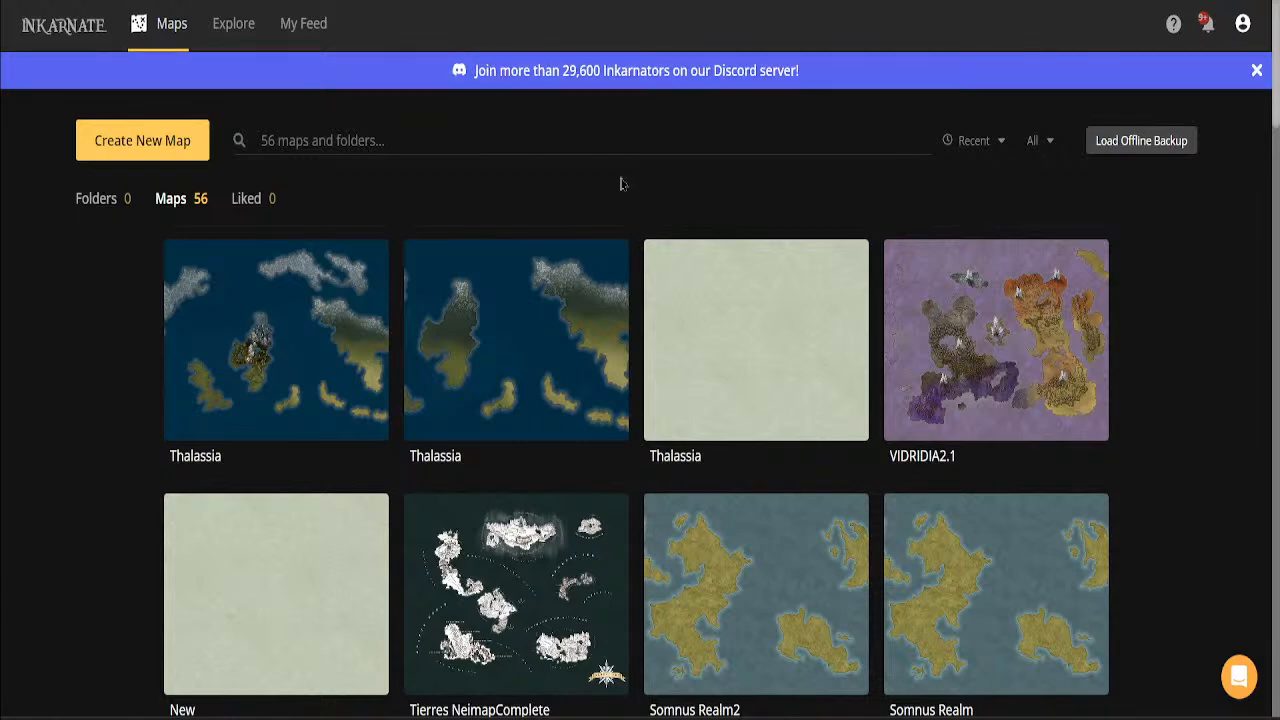
Start creating a new map and view all the sample images of the Fantasy Battlemaps 2.0 style
{"action": "left_click", "coordinate": [149, 140]}
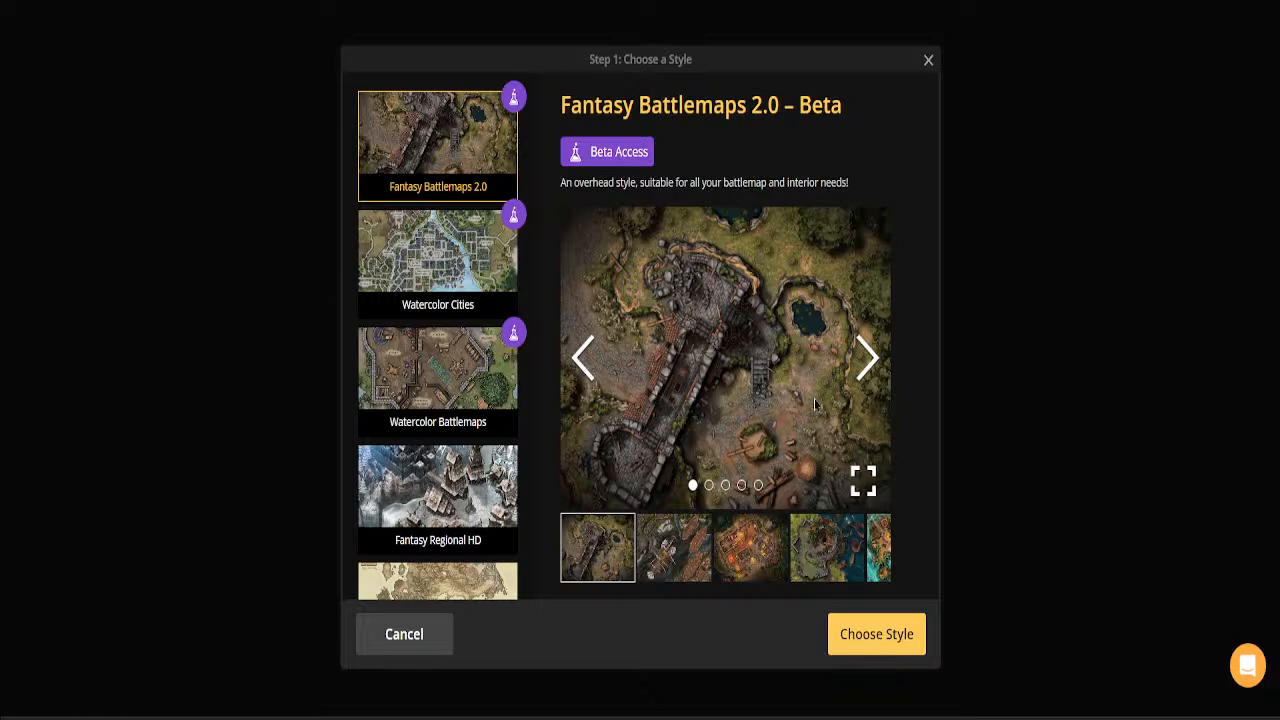
{"action": "left_click", "coordinate": [872, 368]}
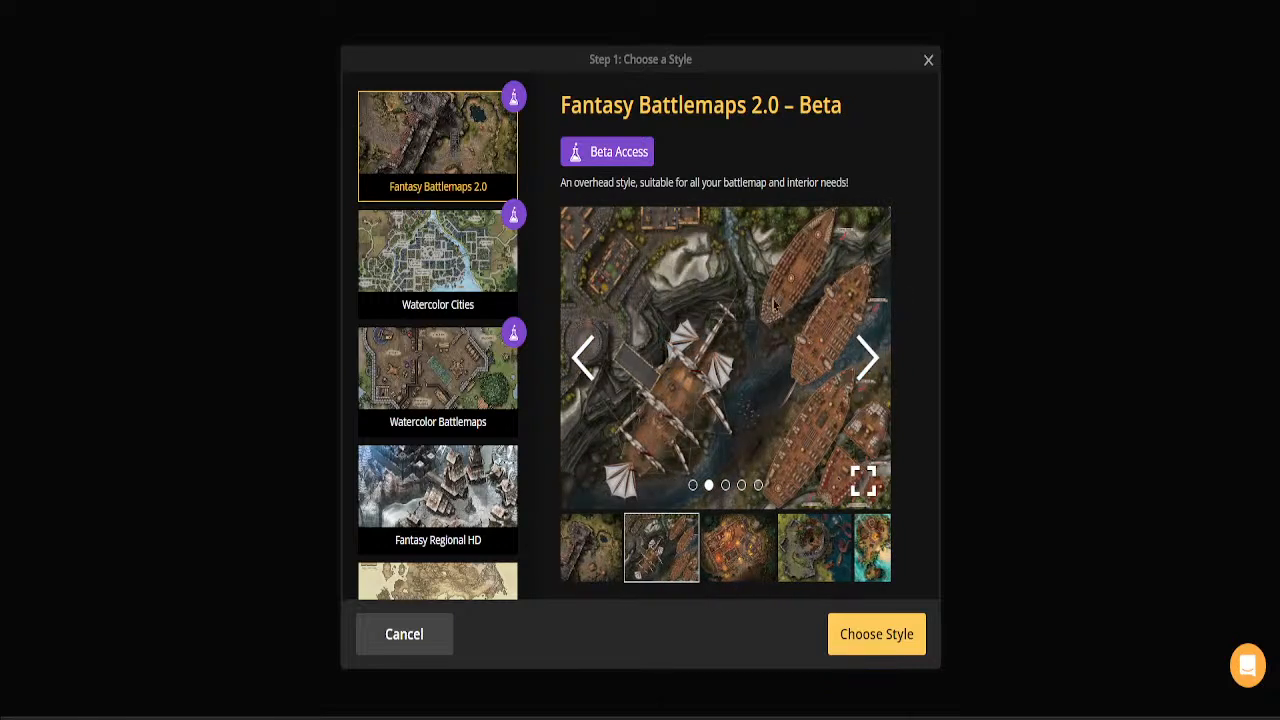
{"action": "left_click", "coordinate": [868, 362]}
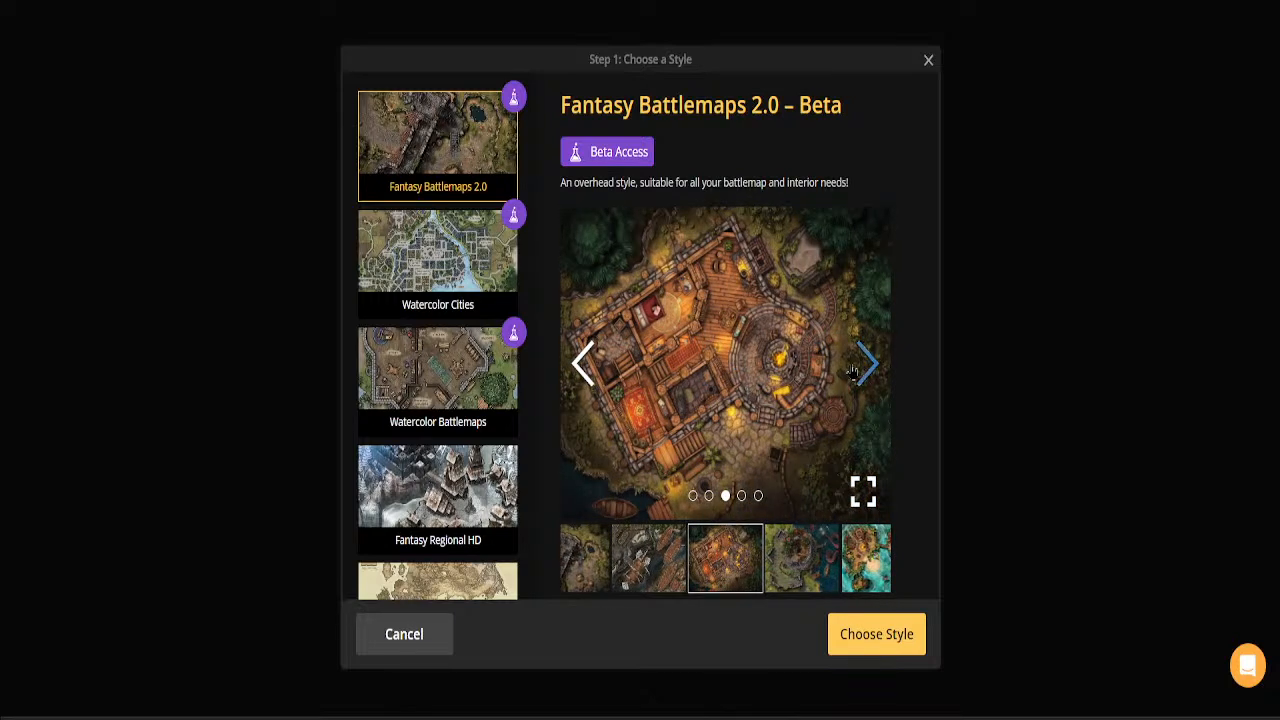
{"action": "left_click", "coordinate": [866, 364]}
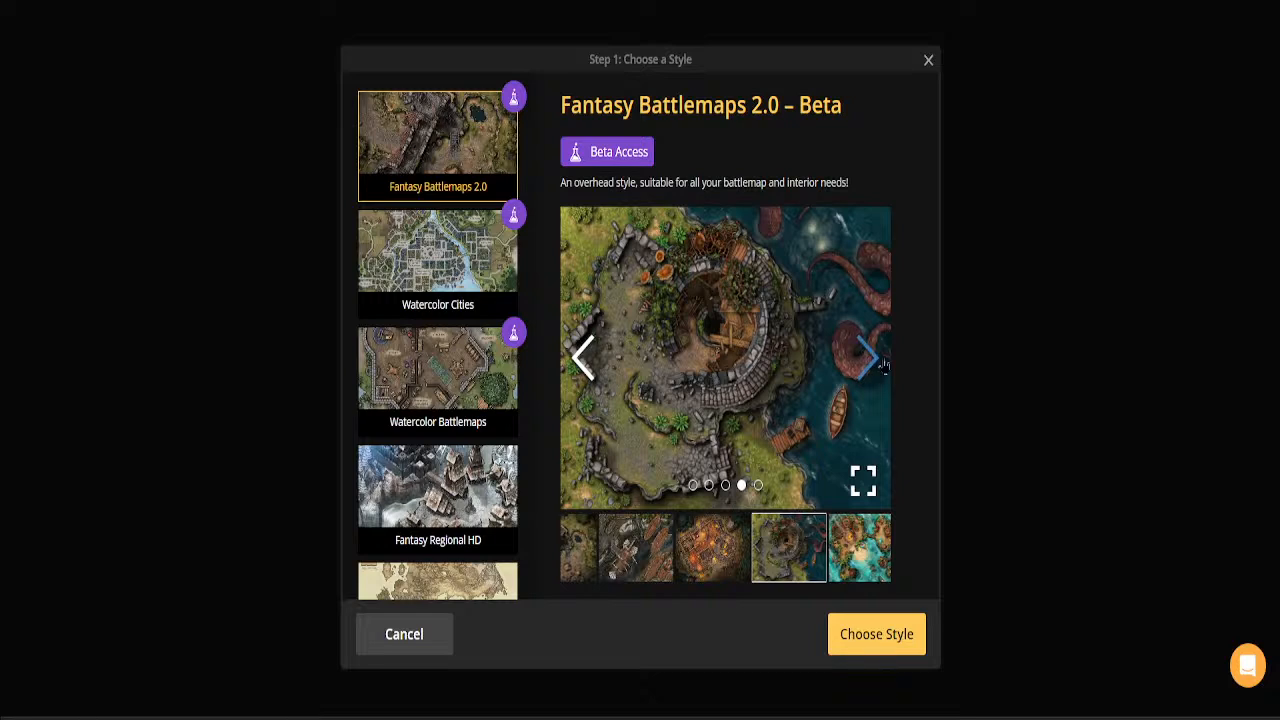
{"action": "left_click", "coordinate": [880, 364]}
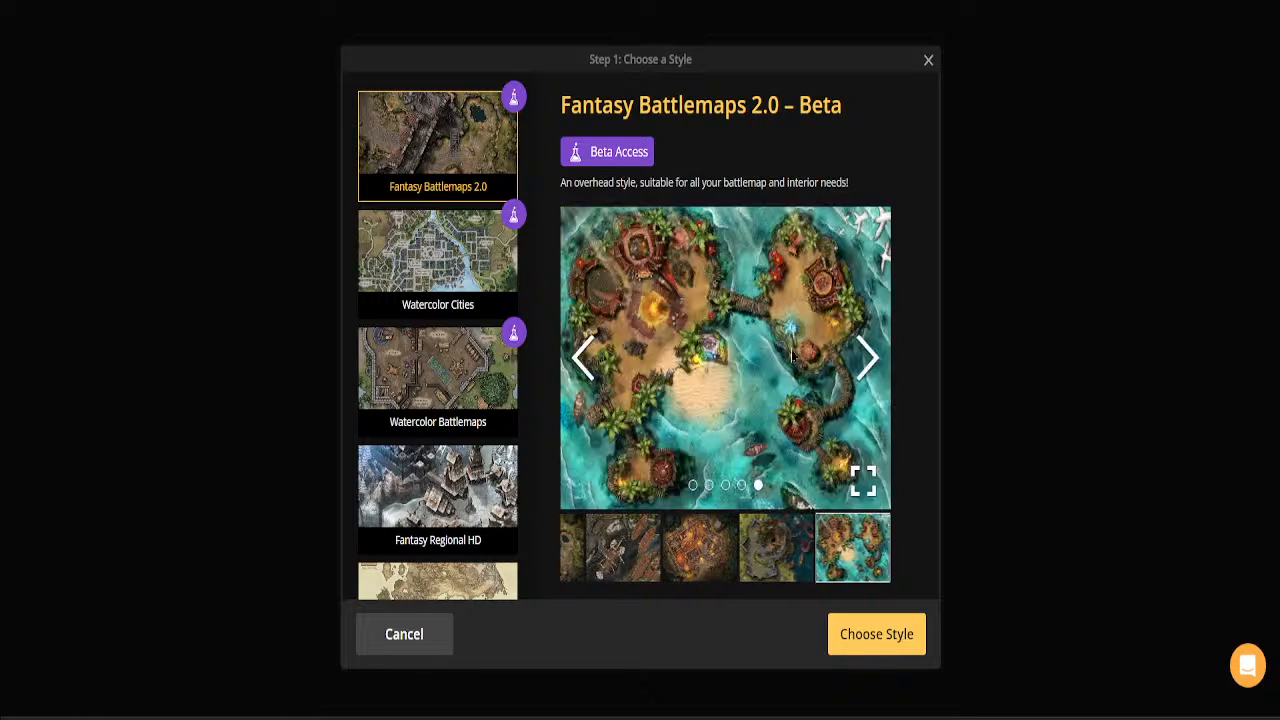
Preview the Watercolor Cities, Watercolor Battlemaps and Fantasy Regional HD styles one after another
{"action": "left_click", "coordinate": [488, 262]}
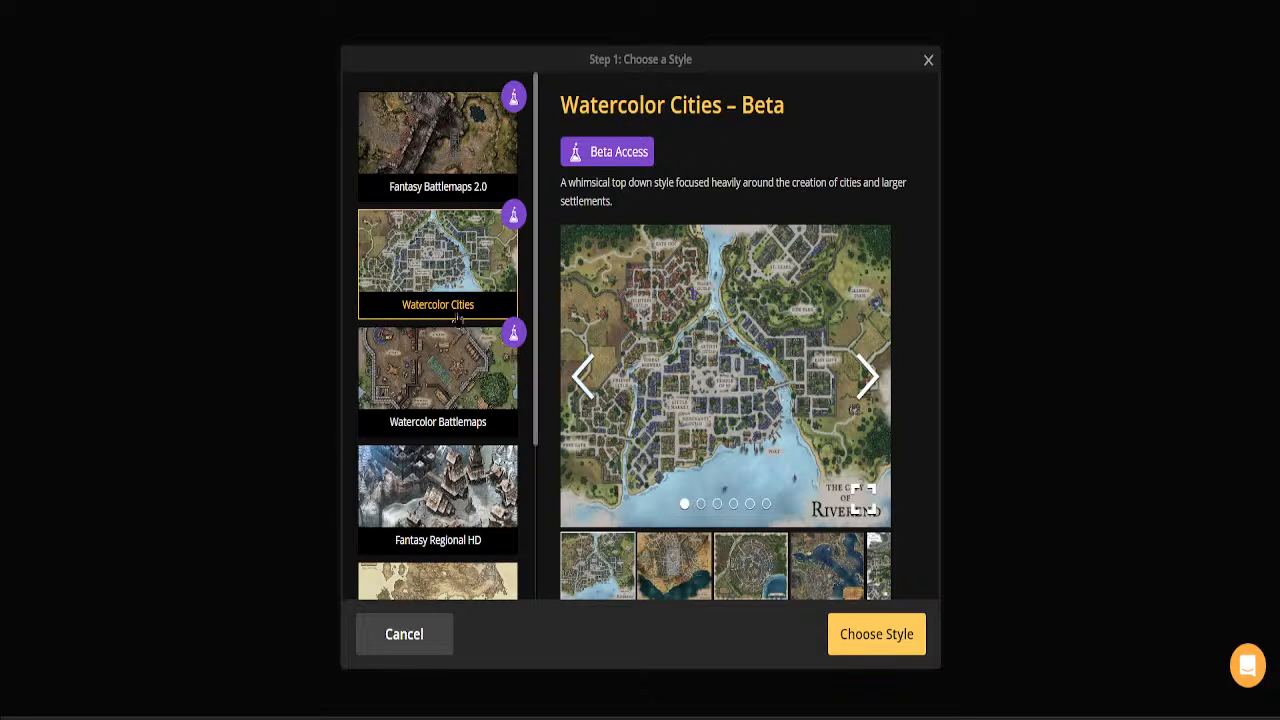
{"action": "left_click", "coordinate": [466, 392]}
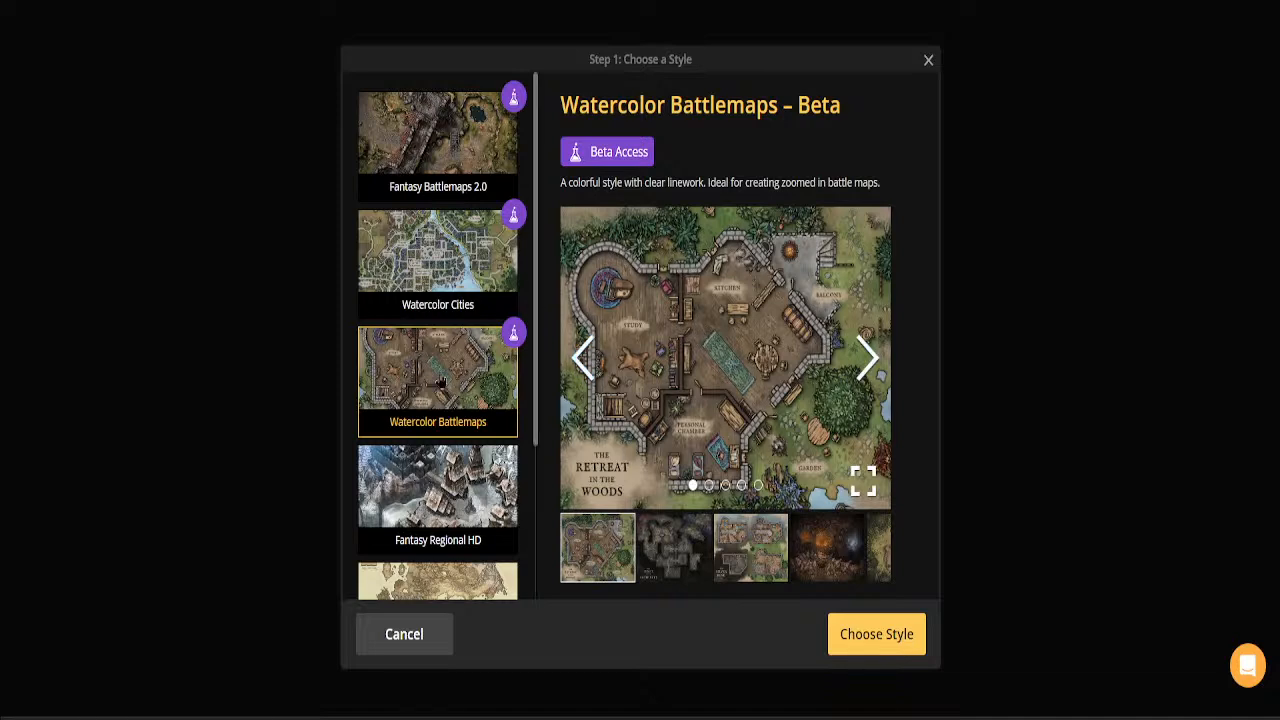
{"action": "left_click", "coordinate": [433, 480]}
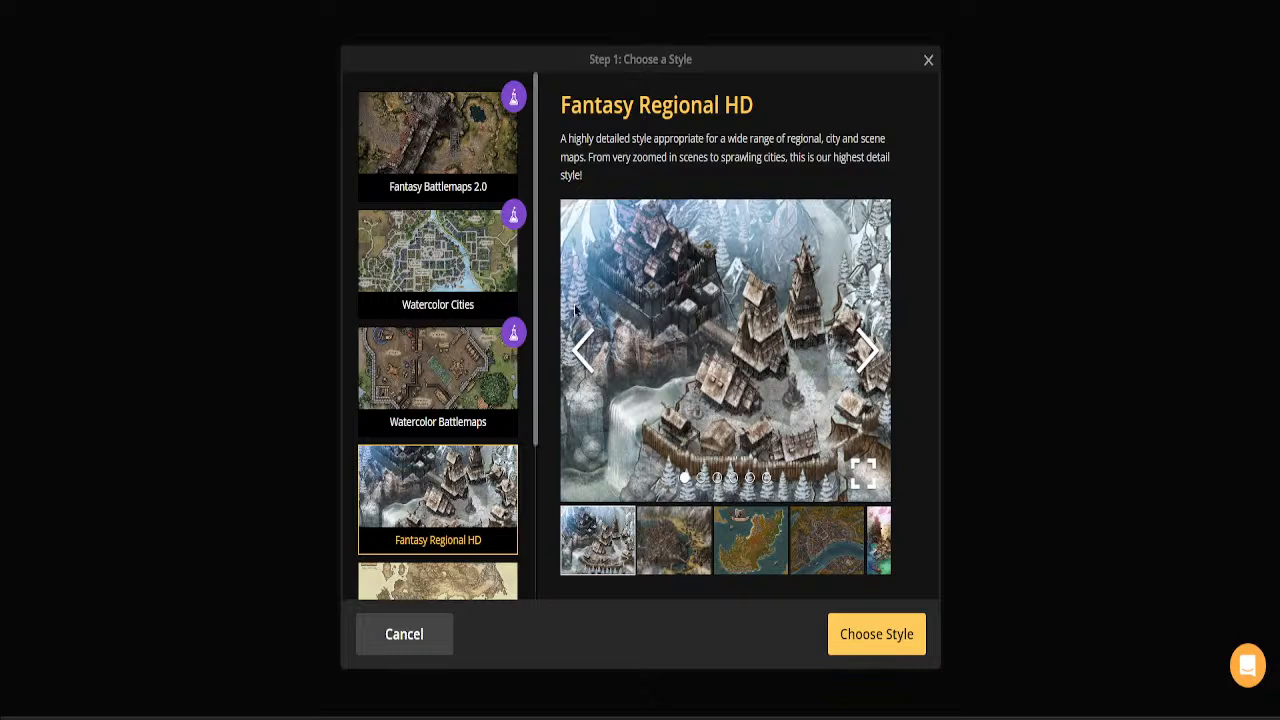
Choose the Parchment World style for the new map and continue to its scene settings
{"action": "scroll", "coordinate": [527, 252], "scroll_direction": "down", "scroll_amount": 2}
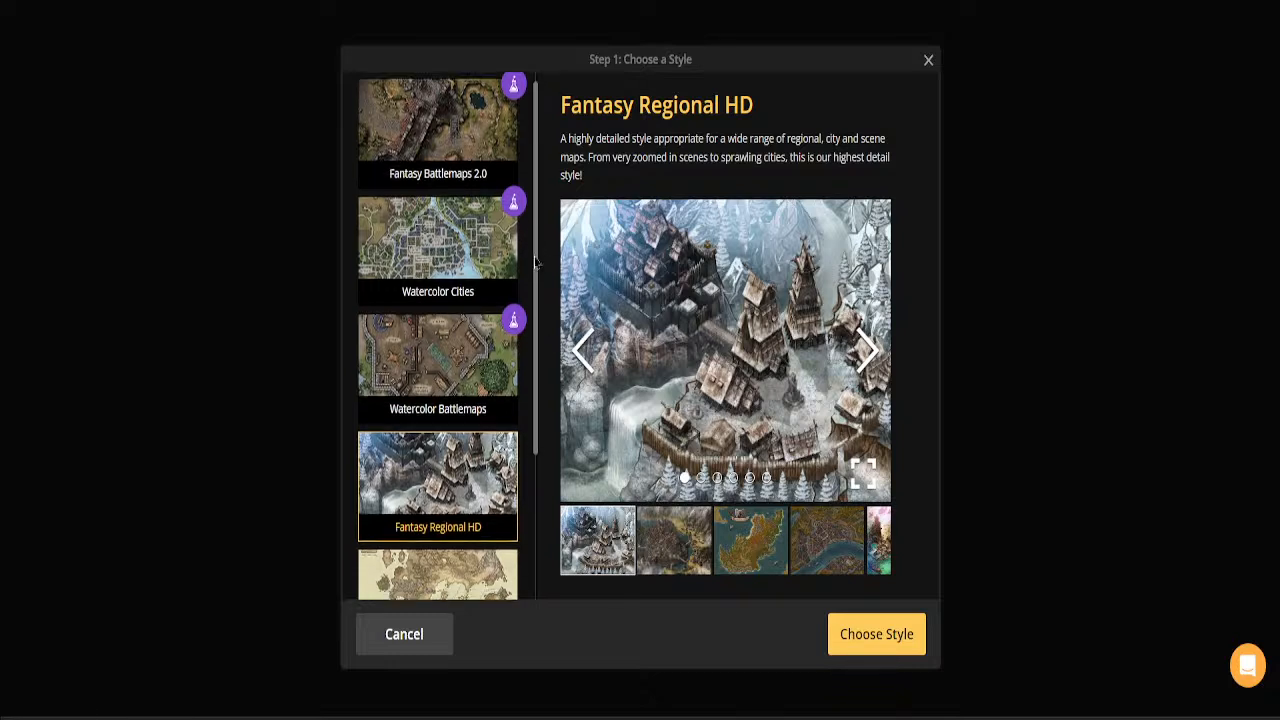
{"action": "scroll", "coordinate": [527, 352], "scroll_direction": "down", "scroll_amount": 1}
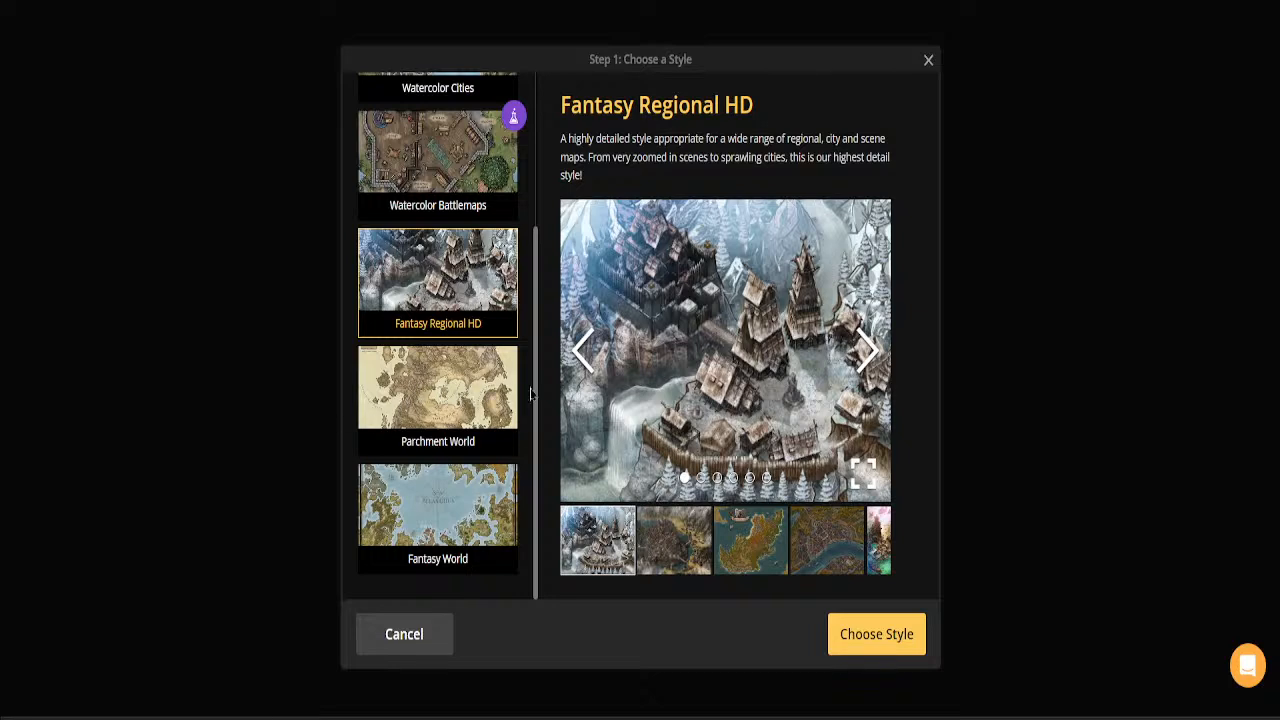
{"action": "left_click", "coordinate": [450, 387]}
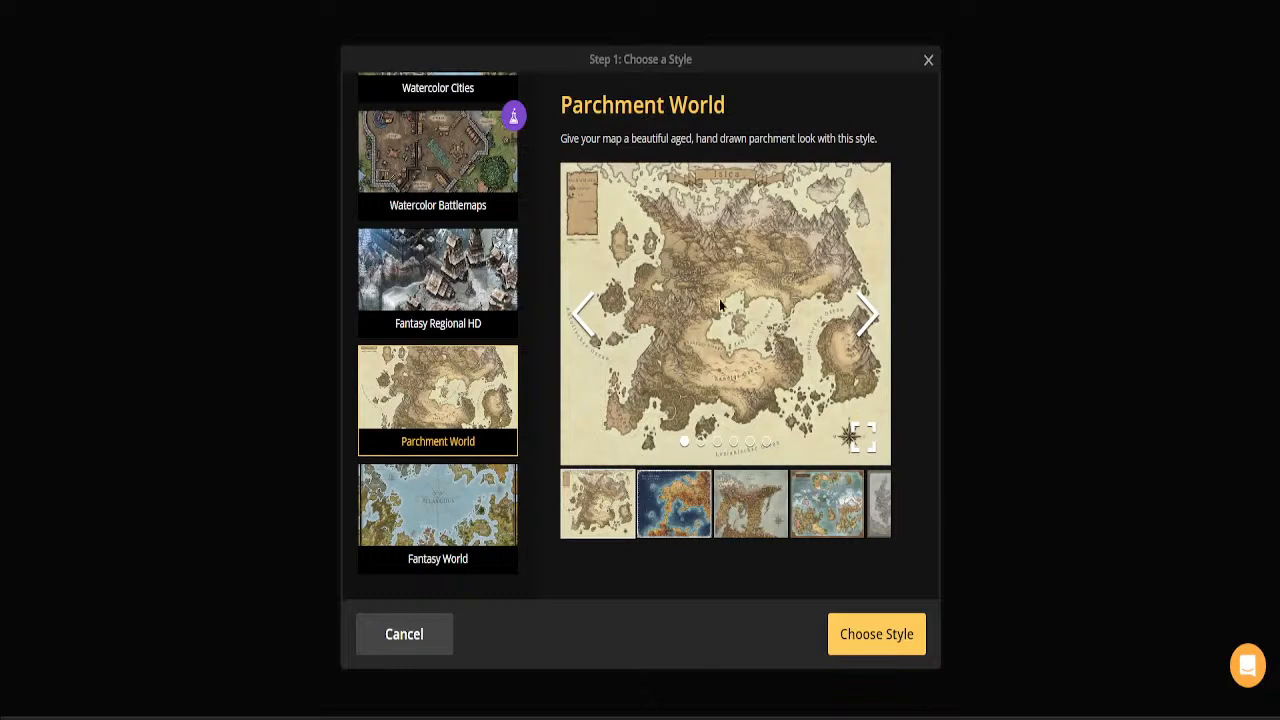
{"action": "left_click", "coordinate": [886, 634]}
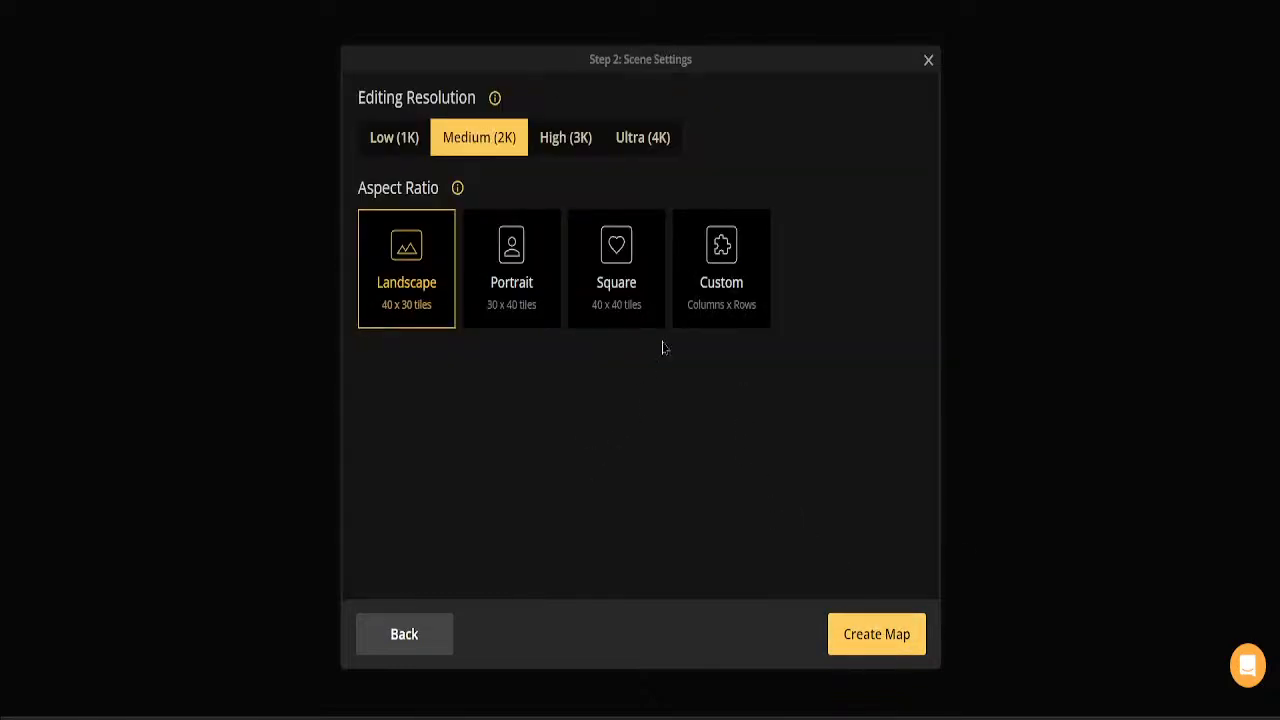
Choose a custom aspect ratio for the new map and set it to 80 columns
{"action": "left_click", "coordinate": [718, 262]}
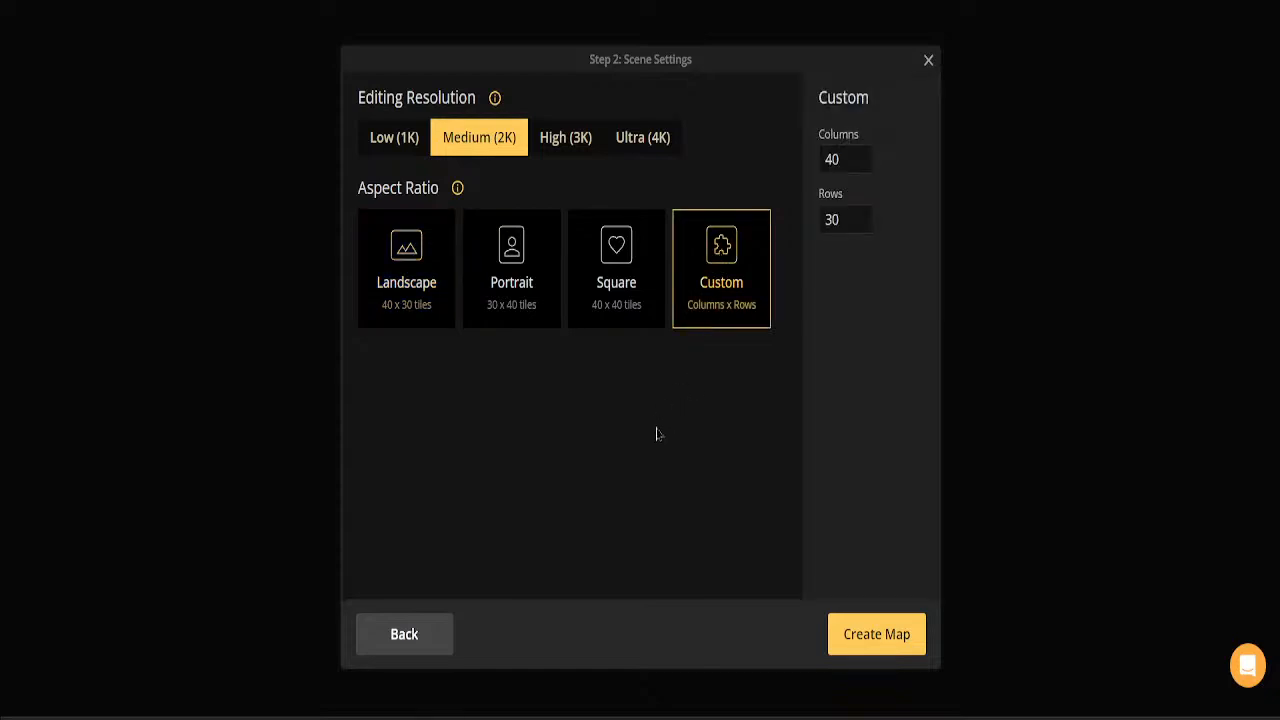
{"action": "left_click", "coordinate": [838, 160]}
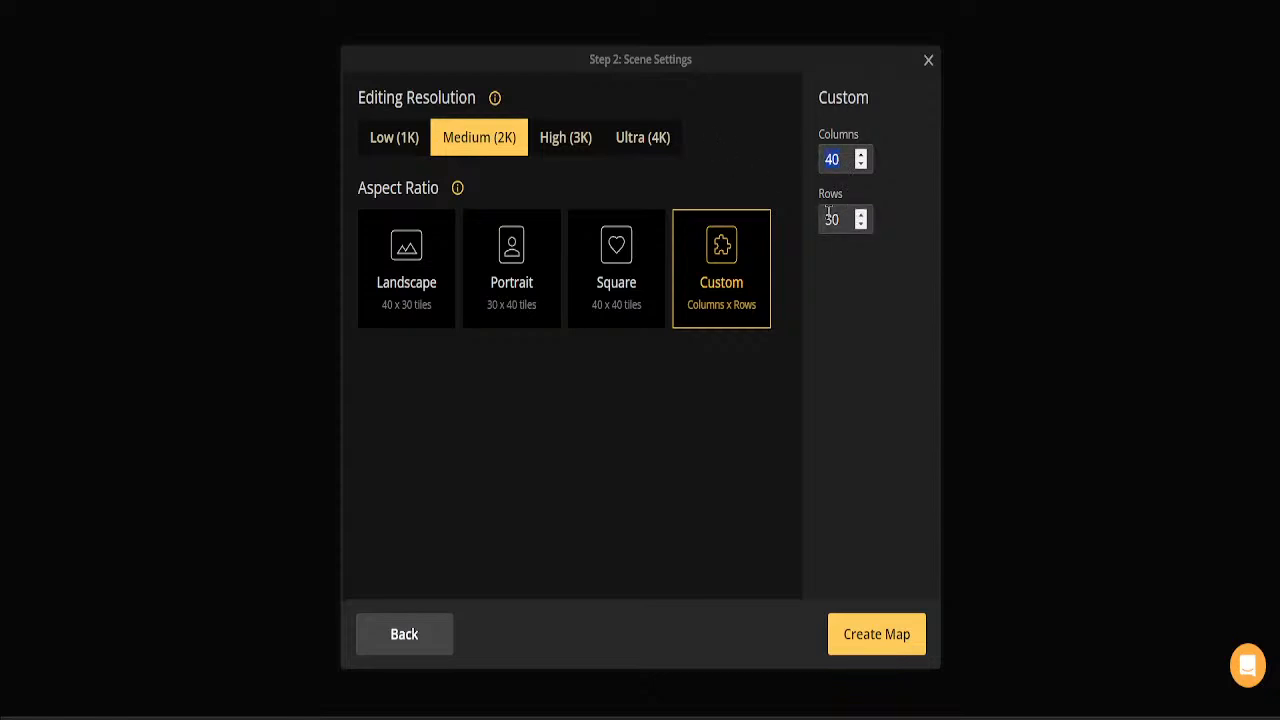
{"action": "key", "text": "BackSpace"}
{"action": "type", "text": "80"}
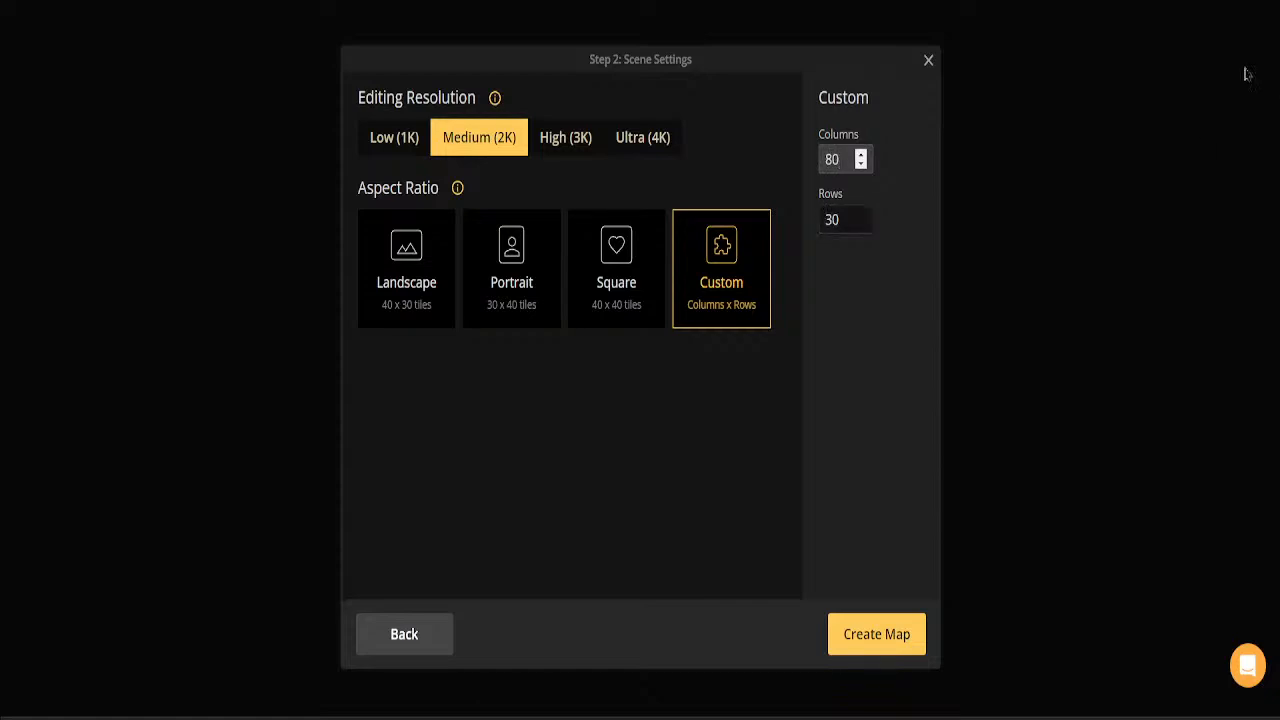
{"action": "double_click", "coordinate": [845, 218]}
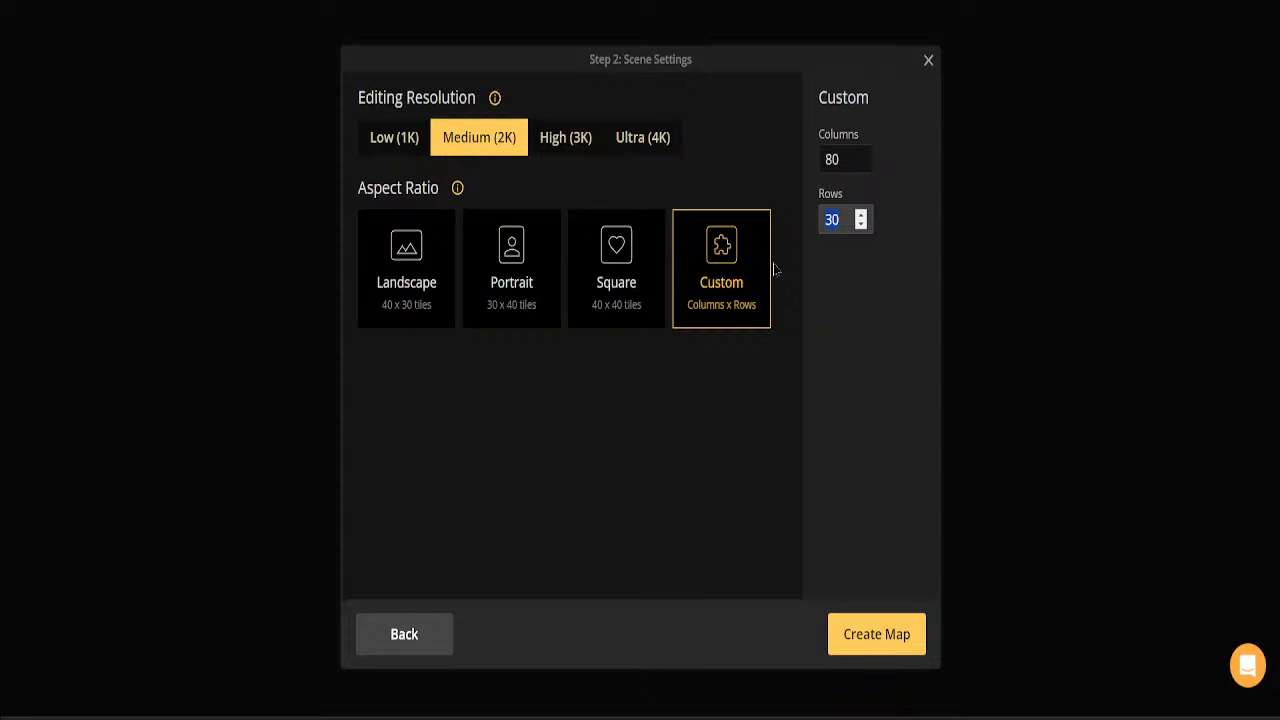
Set the custom map size to 110 columns by 85 rows
{"action": "left_click", "coordinate": [838, 160]}
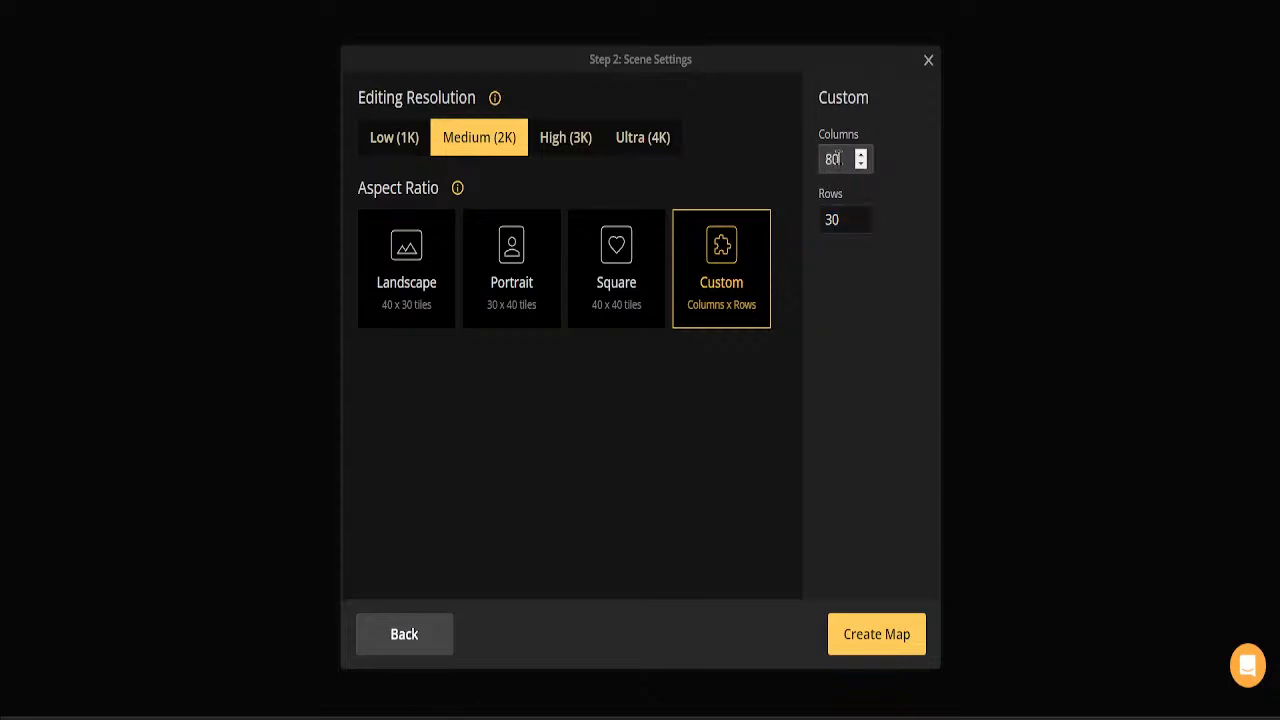
{"action": "key", "text": "BackSpace"}
{"action": "key", "text": "BackSpace"}
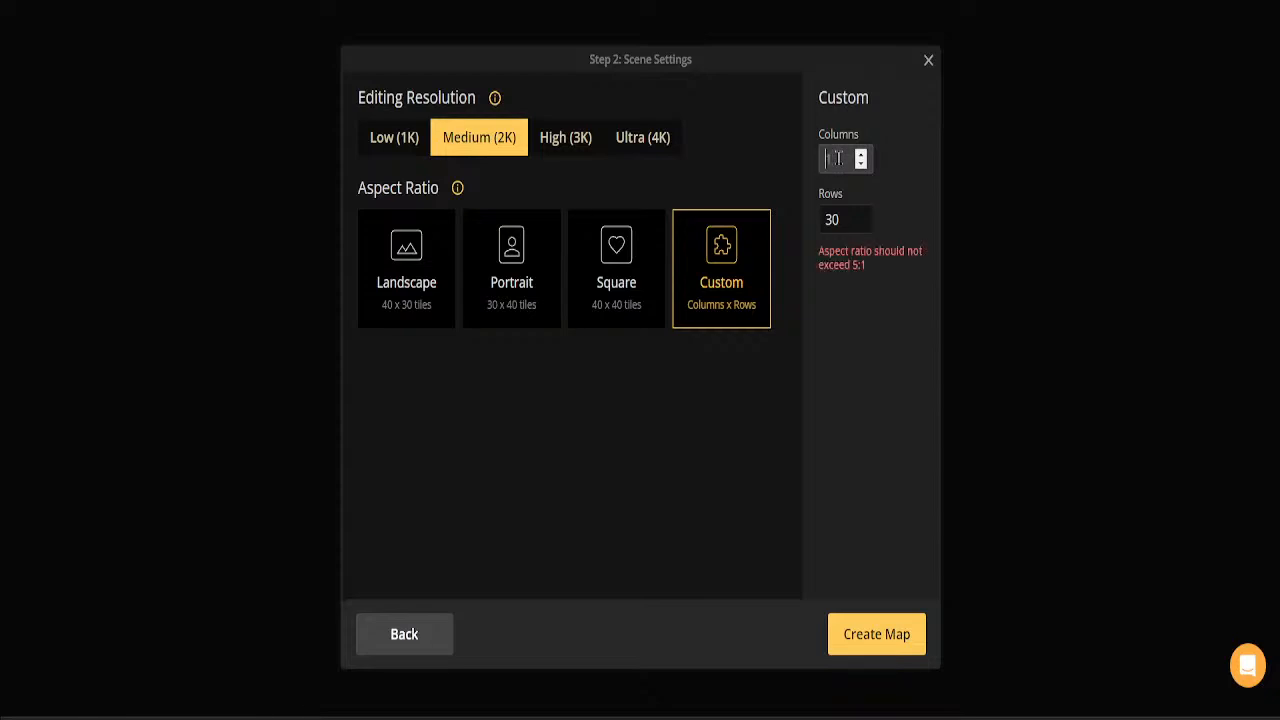
{"action": "type", "text": "1"}
{"action": "type", "text": "00"}
{"action": "key", "text": "BackSpace"}
{"action": "key", "text": "BackSpace"}
{"action": "type", "text": "1"}
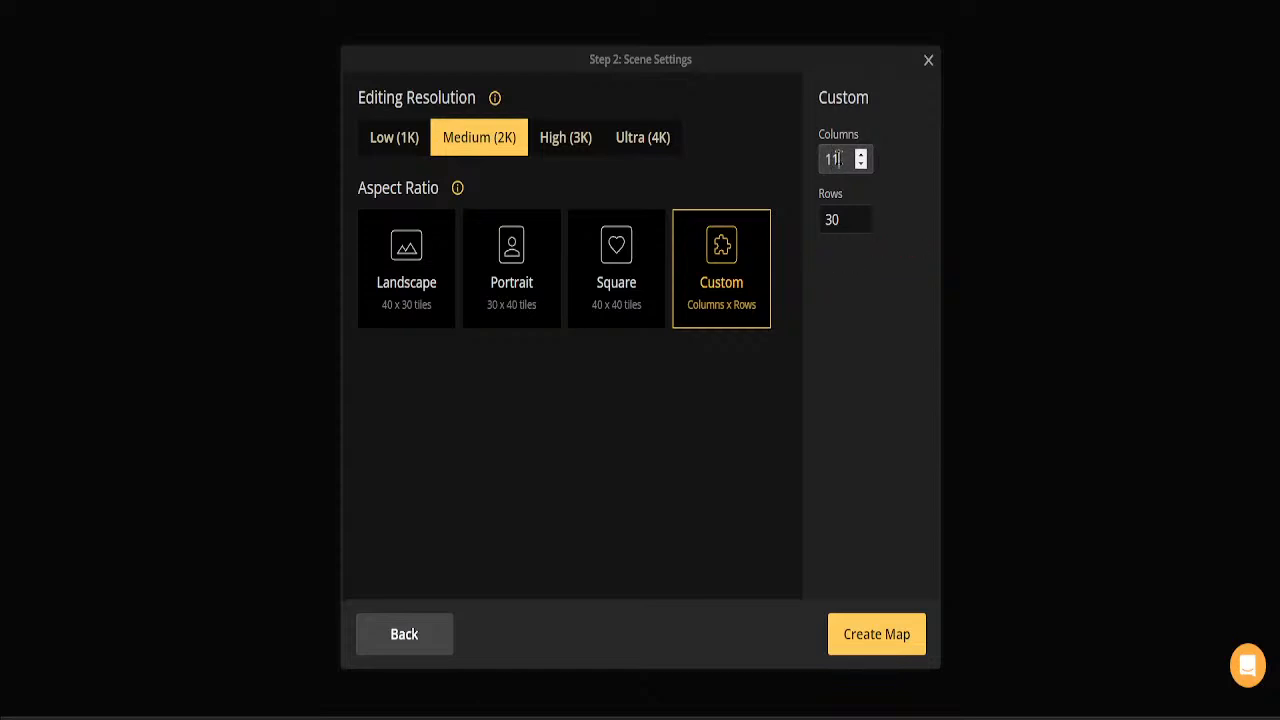
{"action": "type", "text": "0"}
{"action": "double_click", "coordinate": [831, 219]}
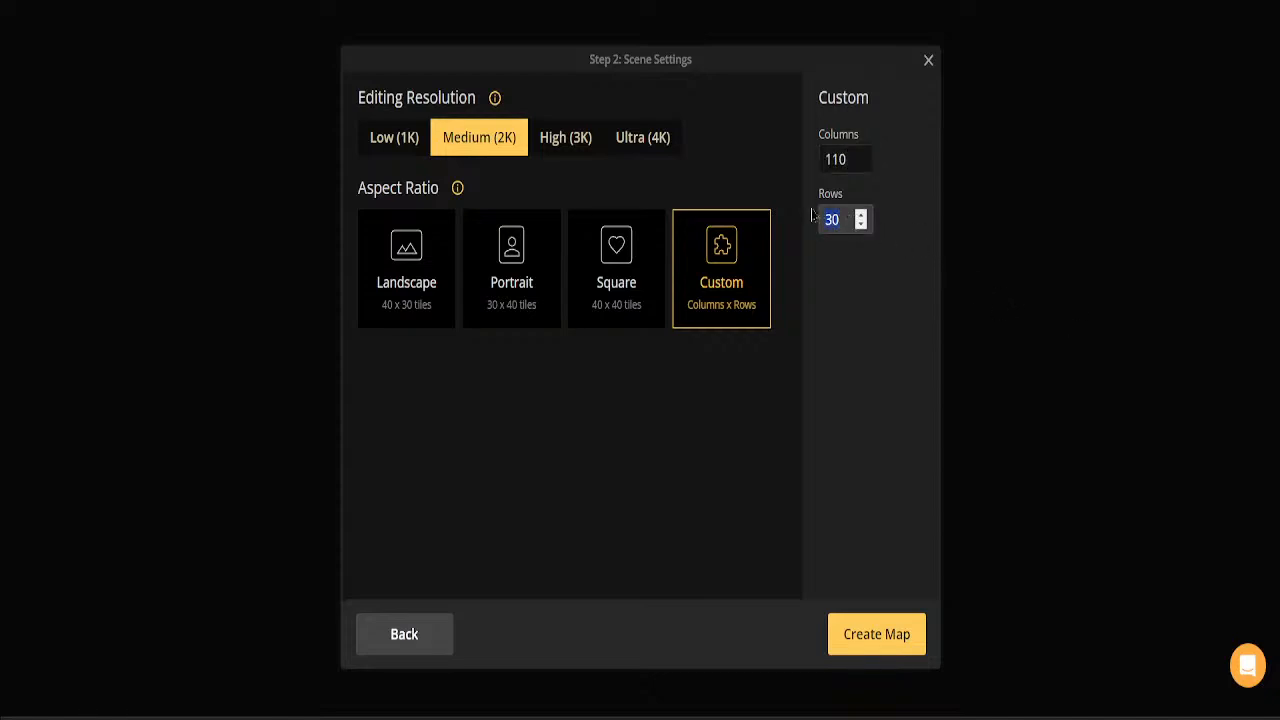
{"action": "type", "text": "8"}
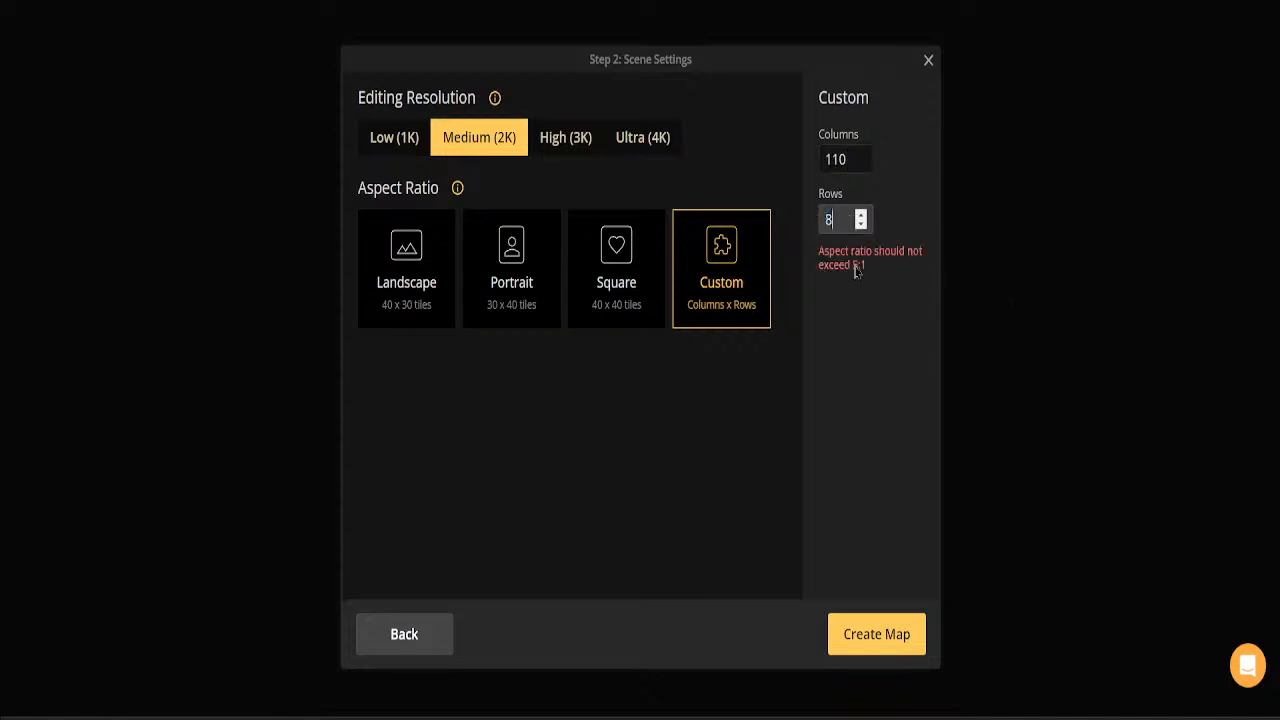
{"action": "type", "text": "5"}
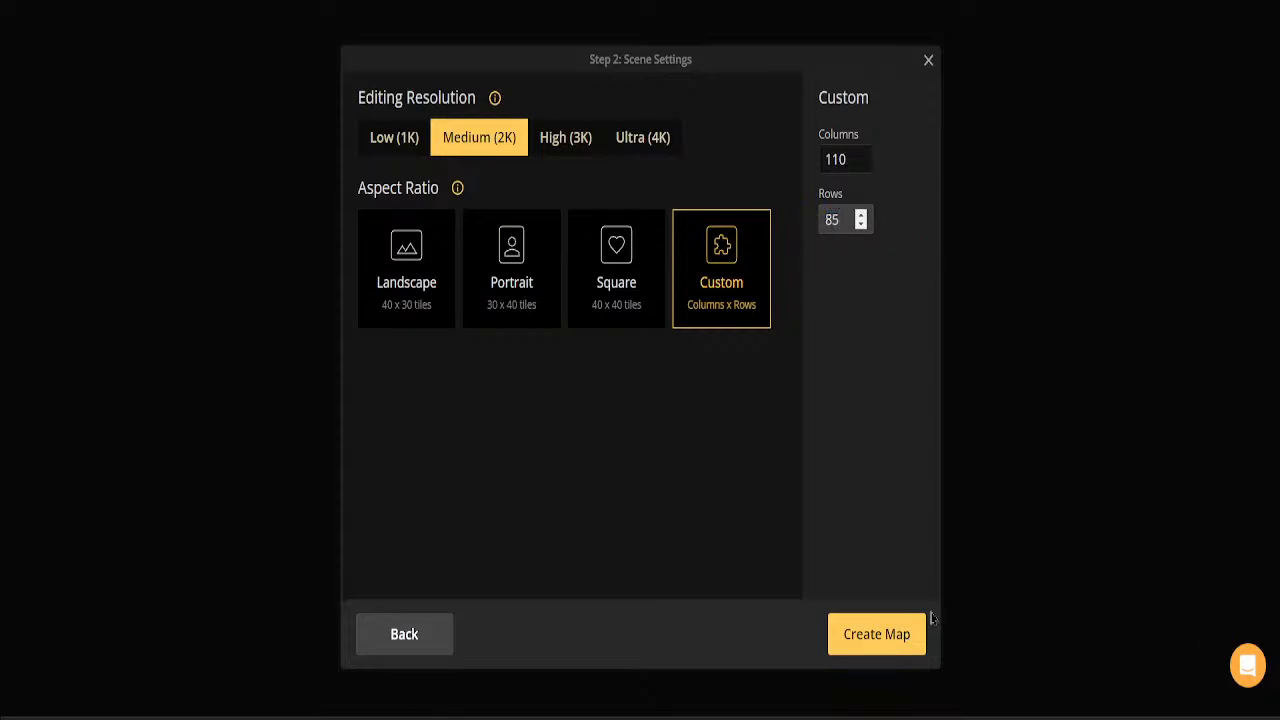
Create the map with the custom size and return to the list of maps without saving it
{"action": "left_click", "coordinate": [874, 645]}
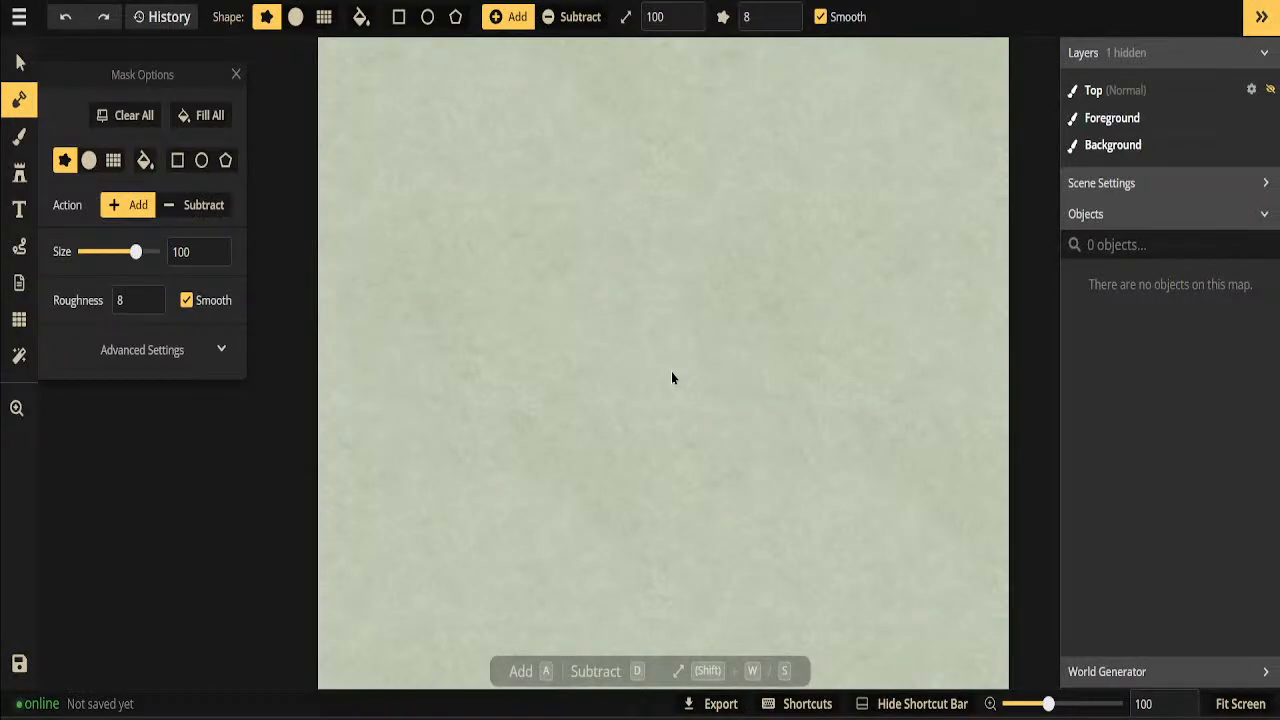
{"action": "scroll", "coordinate": [672, 377], "scroll_direction": "down", "scroll_amount": 1}
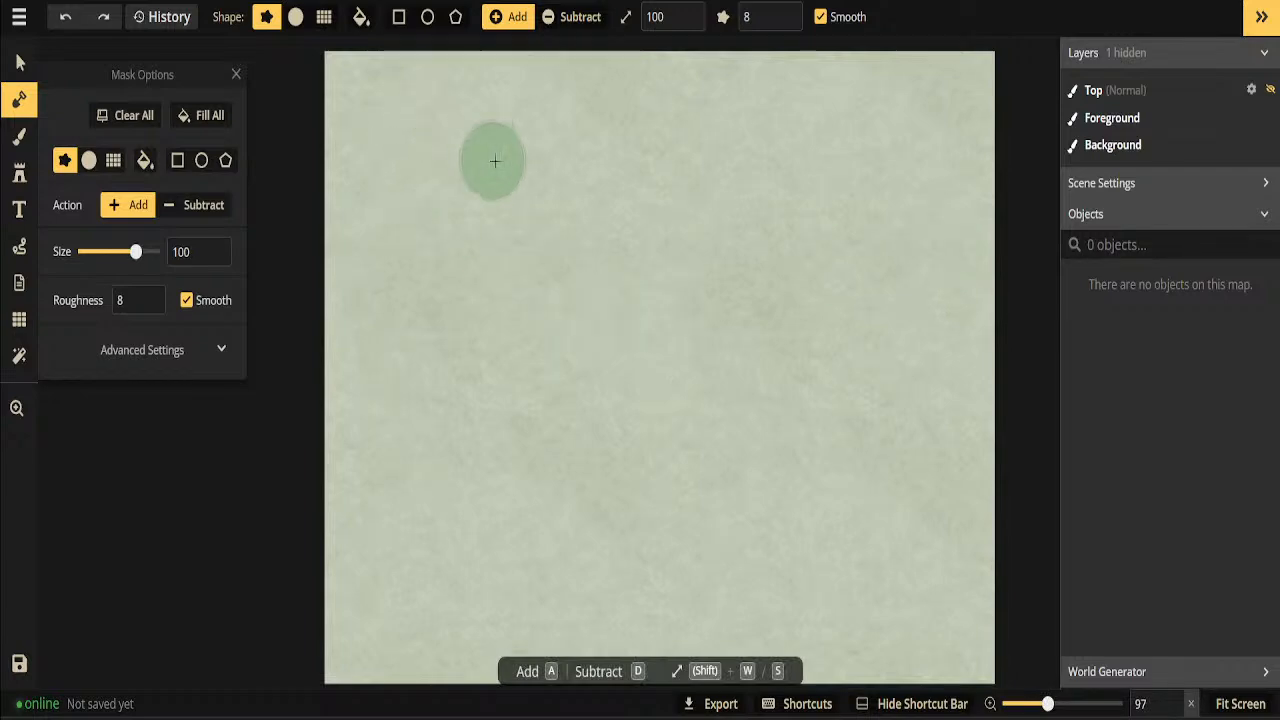
{"action": "left_click", "coordinate": [18, 18]}
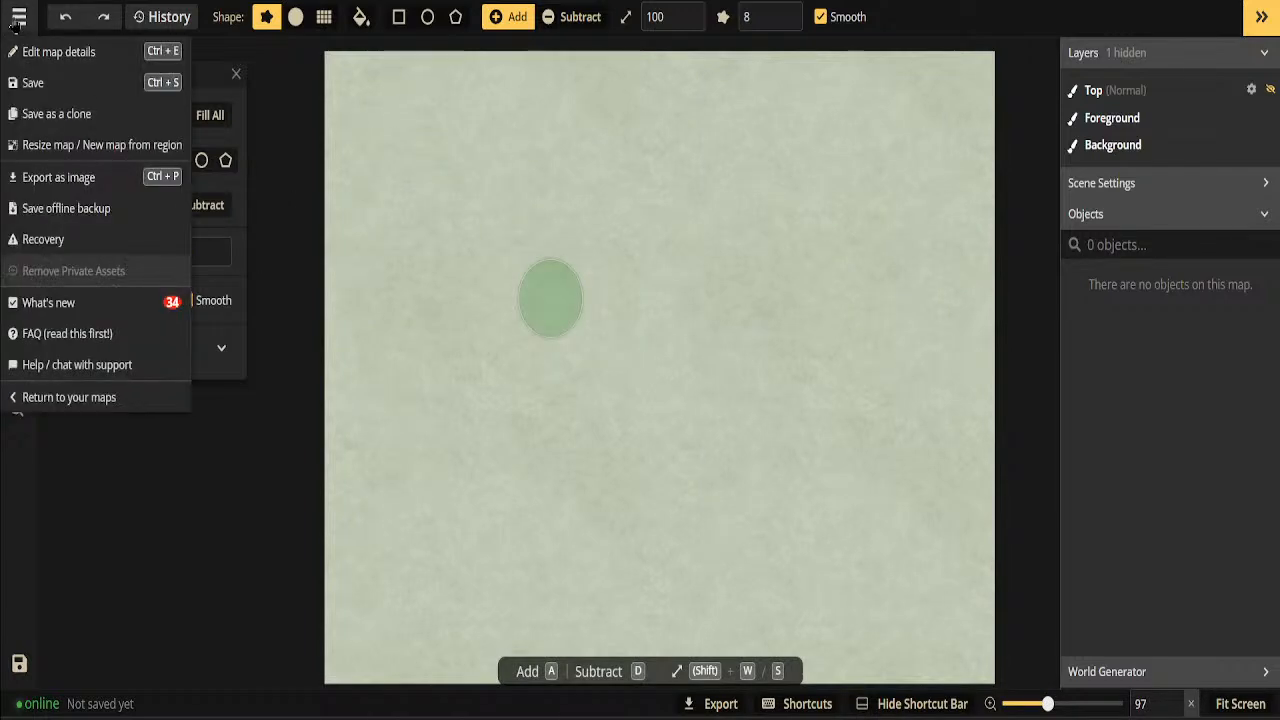
{"action": "left_click", "coordinate": [69, 397]}
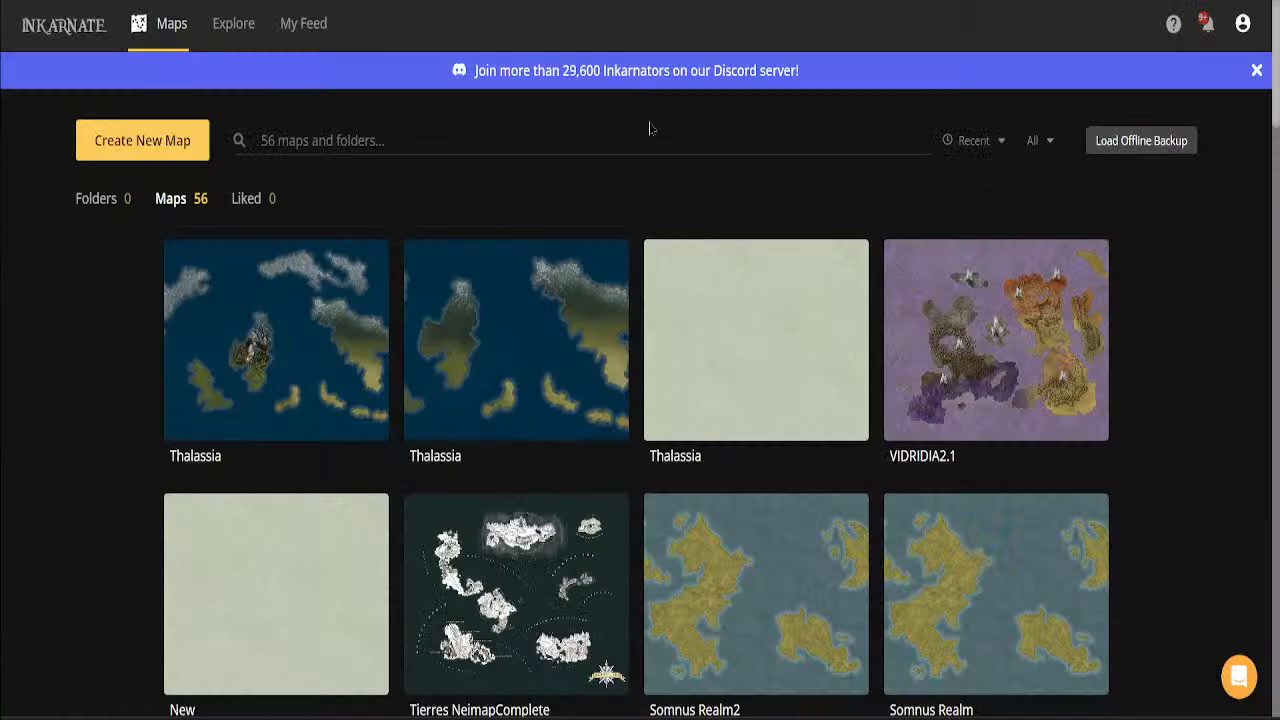
Create another Parchment World map in the Landscape aspect ratio at Medium (2K) editing resolution
{"action": "left_click", "coordinate": [126, 144]}
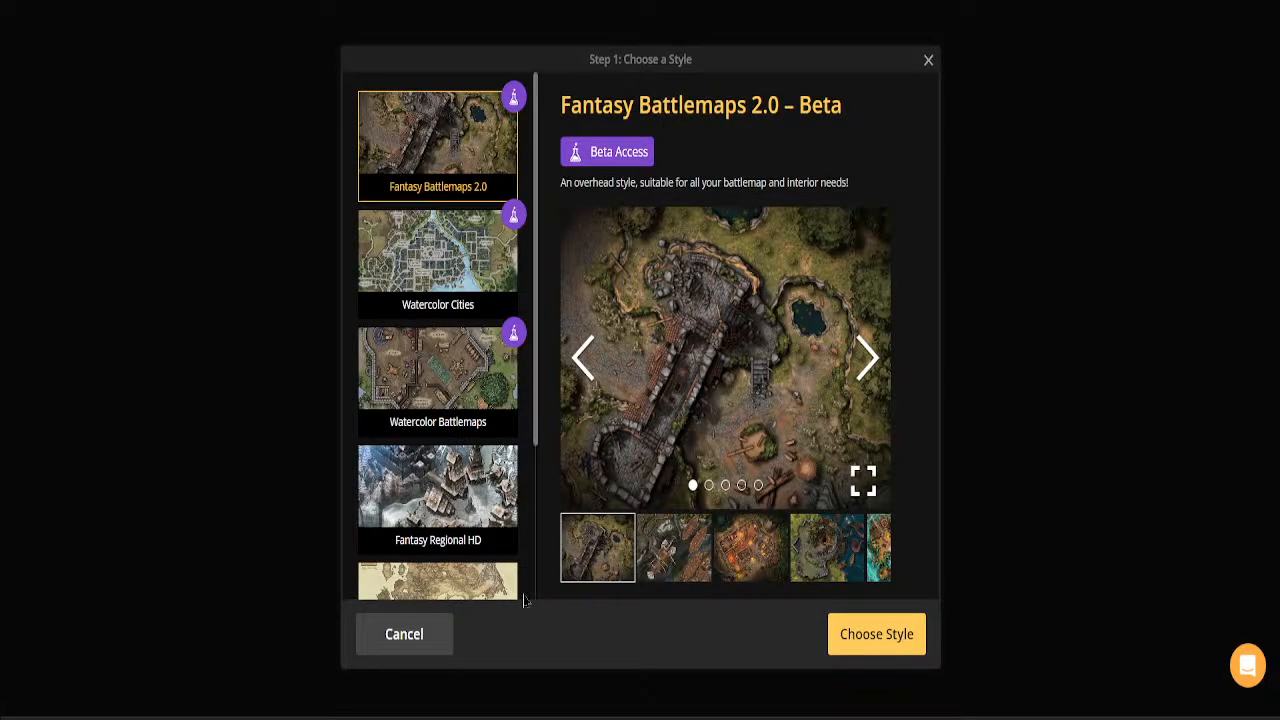
{"action": "left_click", "coordinate": [451, 590]}
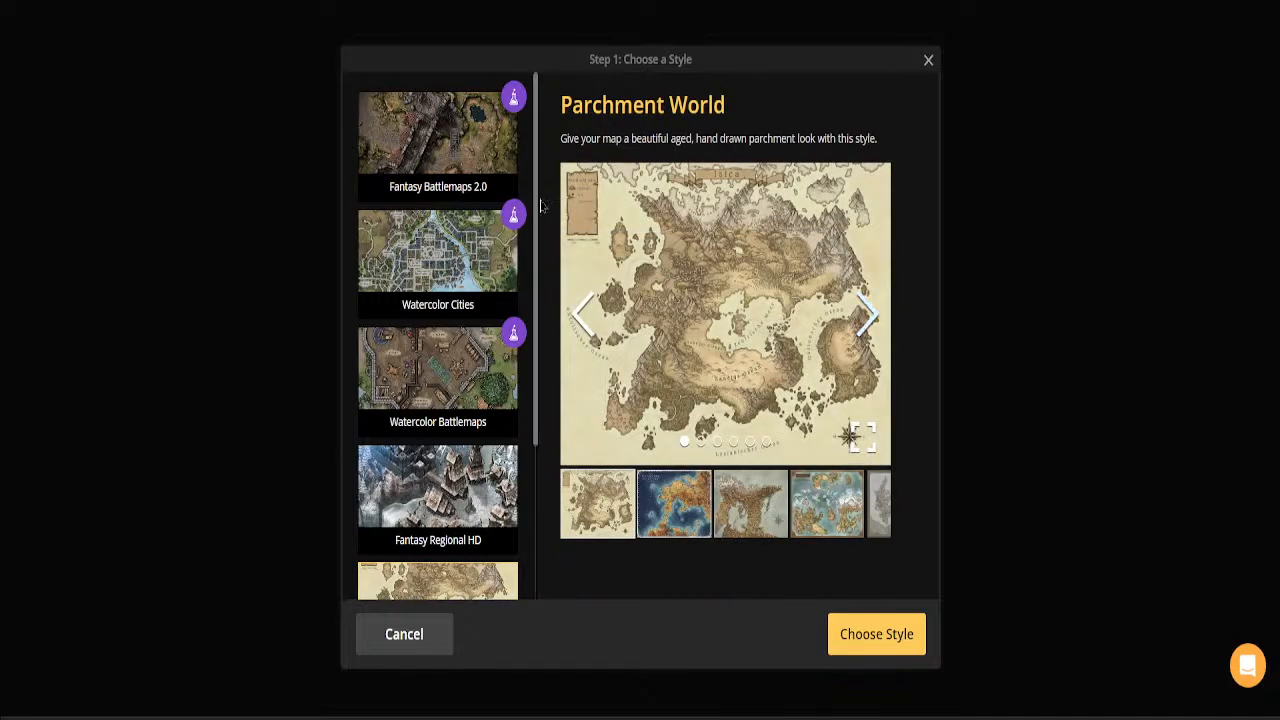
{"action": "left_click_drag", "start_coordinate": [538, 211], "coordinate": [537, 384]}
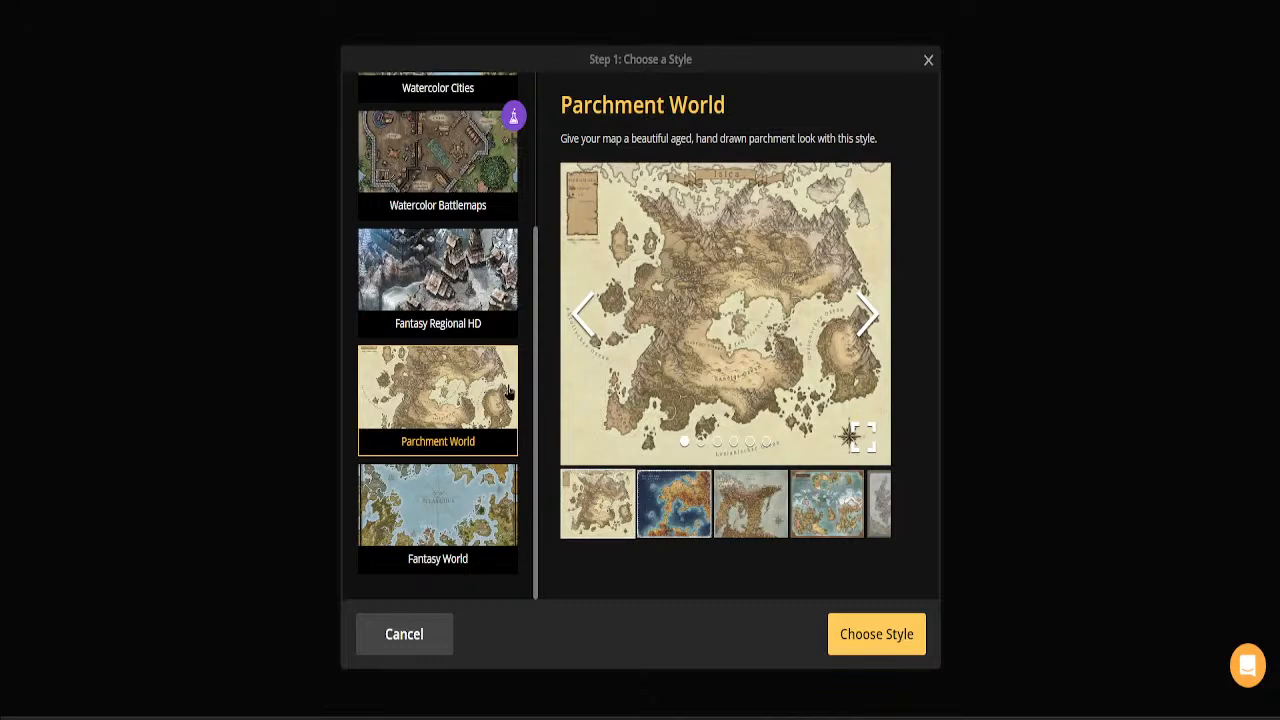
{"action": "left_click", "coordinate": [871, 642]}
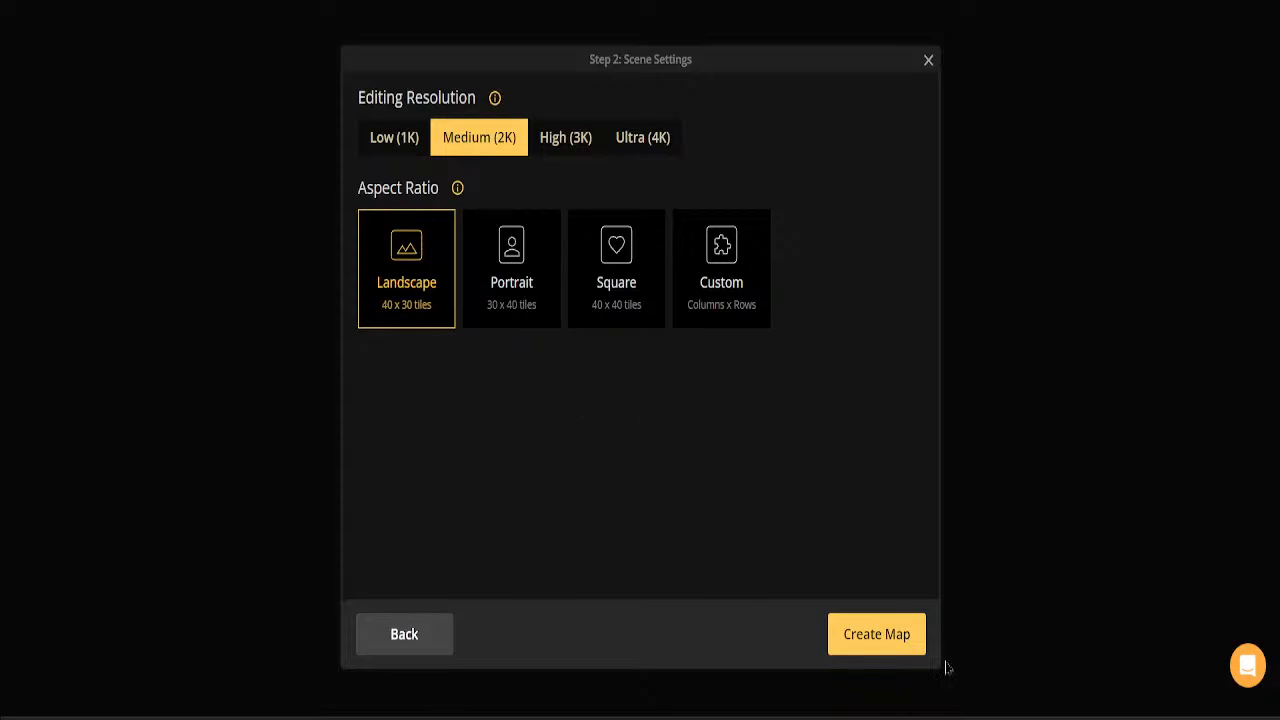
{"action": "left_click", "coordinate": [880, 643]}
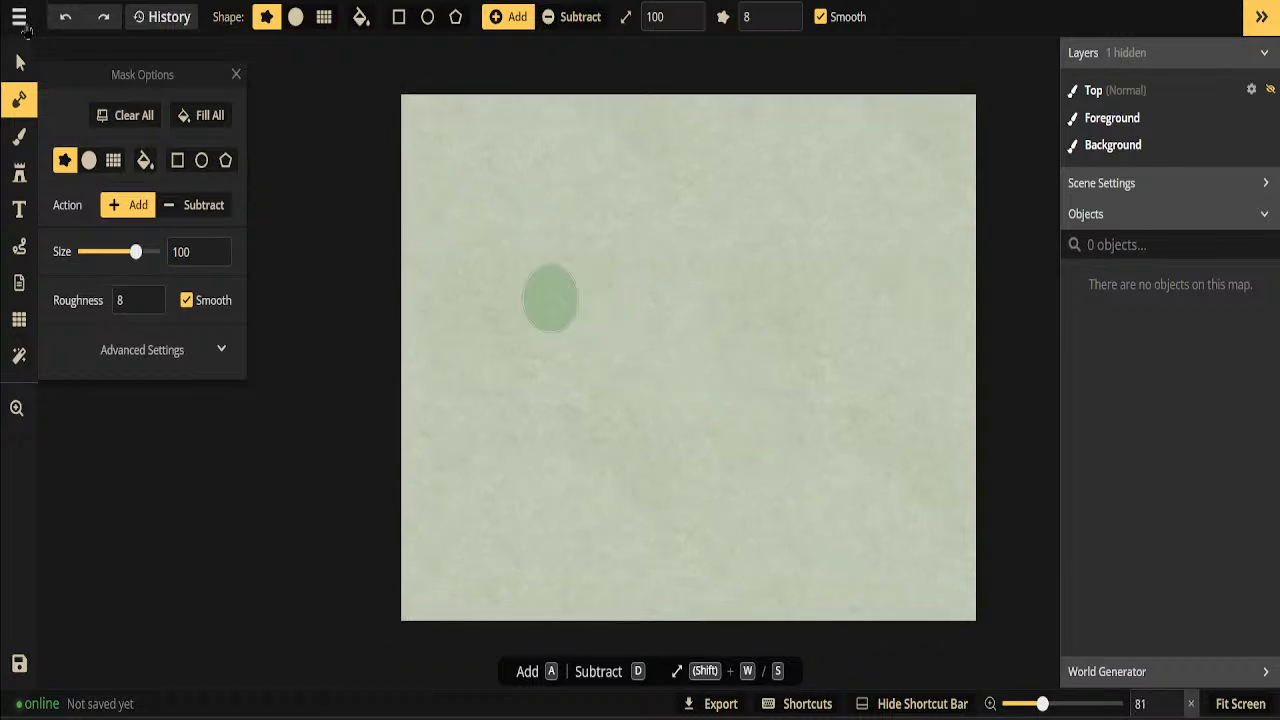
Leave the blank Landscape map unsaved and go back to the list of maps
{"action": "left_click", "coordinate": [14, 20]}
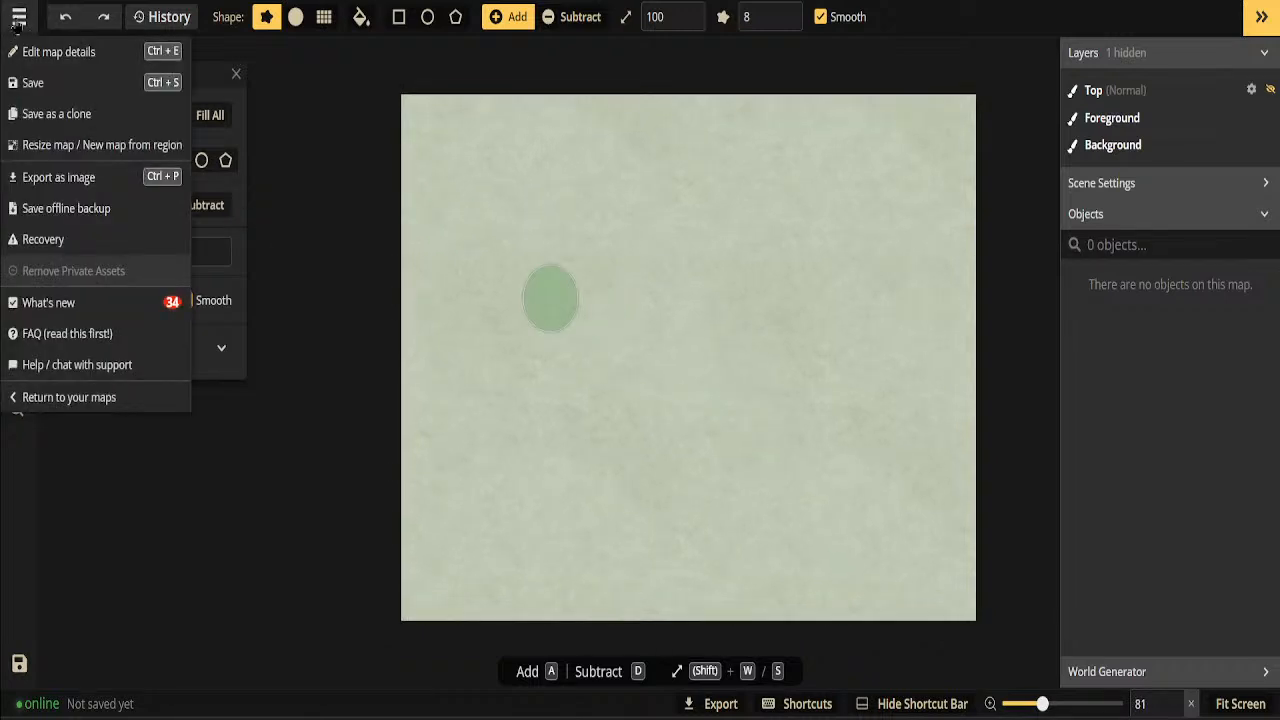
{"action": "left_click", "coordinate": [20, 18]}
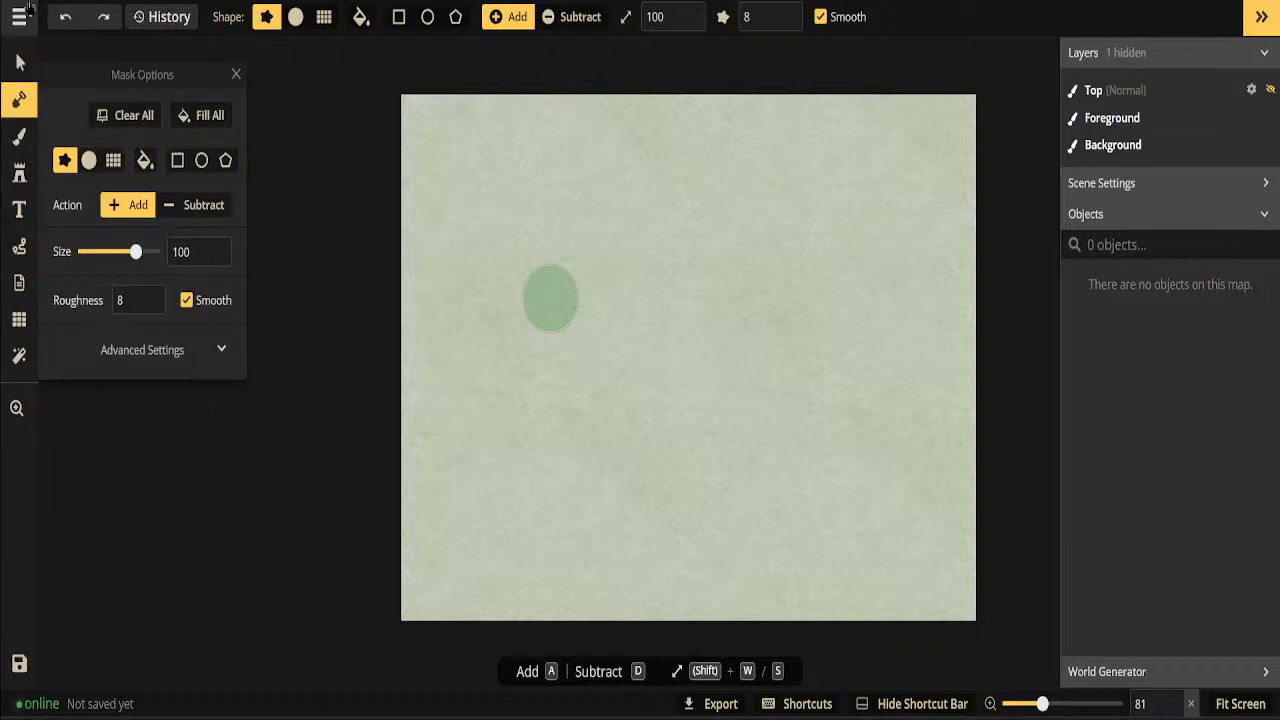
{"action": "left_click", "coordinate": [20, 16]}
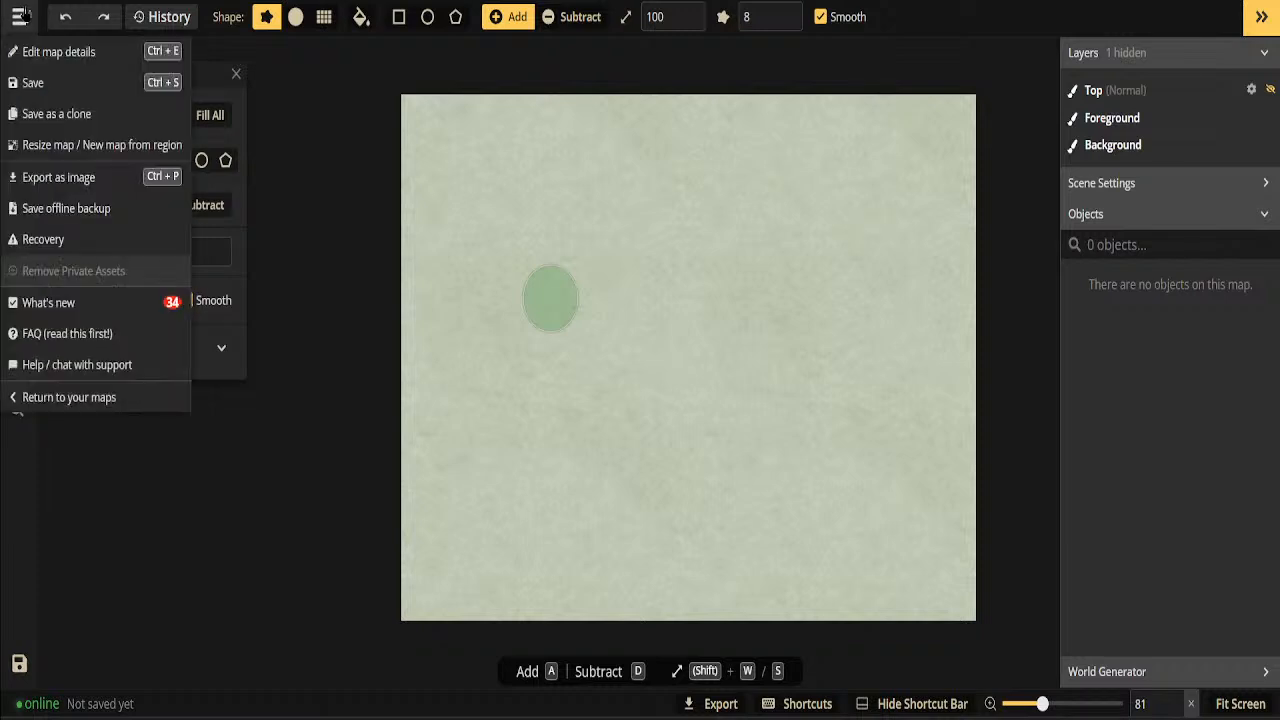
{"action": "left_click", "coordinate": [76, 396]}
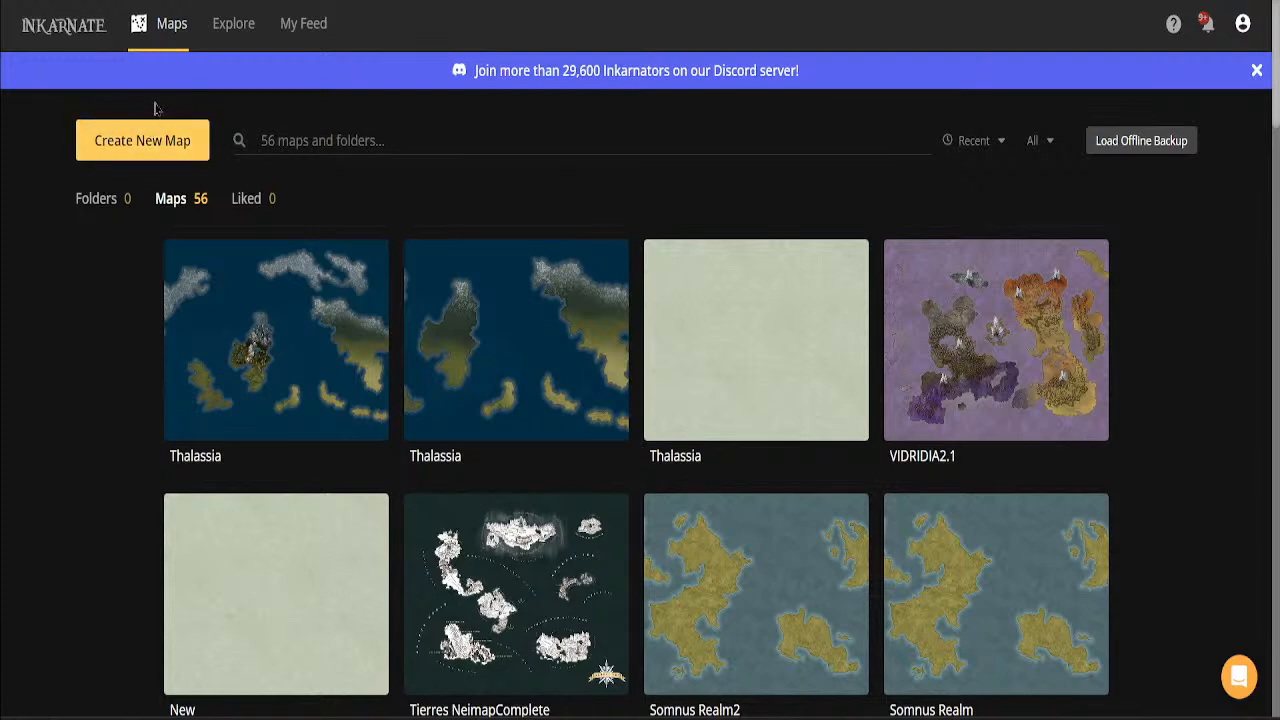
Start a new map, select the Parchment World style and view several of its sample images
{"action": "left_click", "coordinate": [145, 143]}
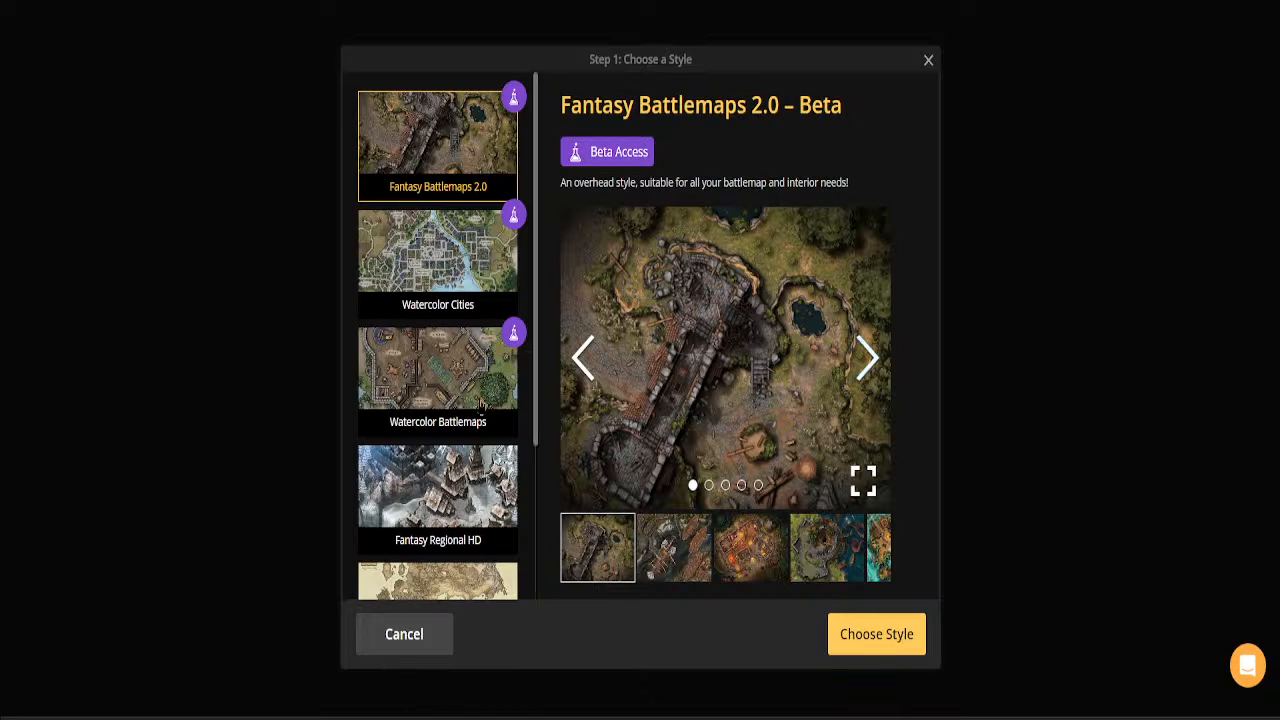
{"action": "left_click", "coordinate": [488, 576]}
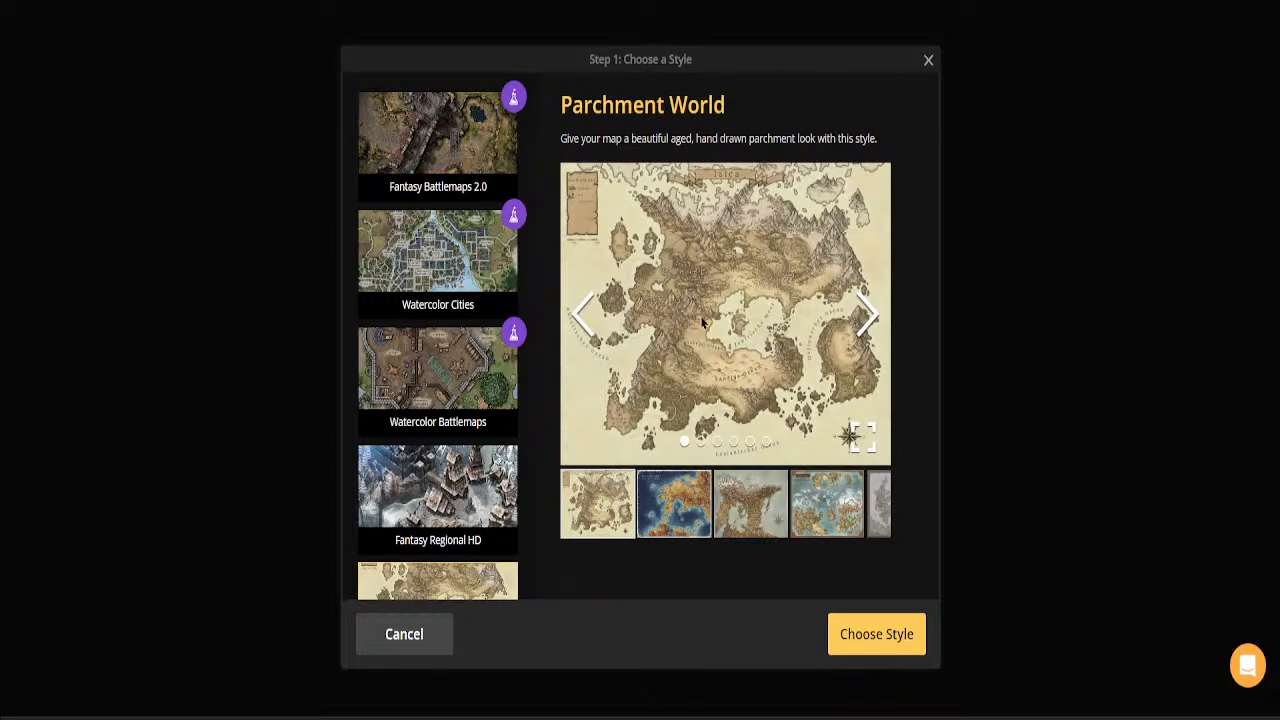
{"action": "left_click", "coordinate": [679, 512]}
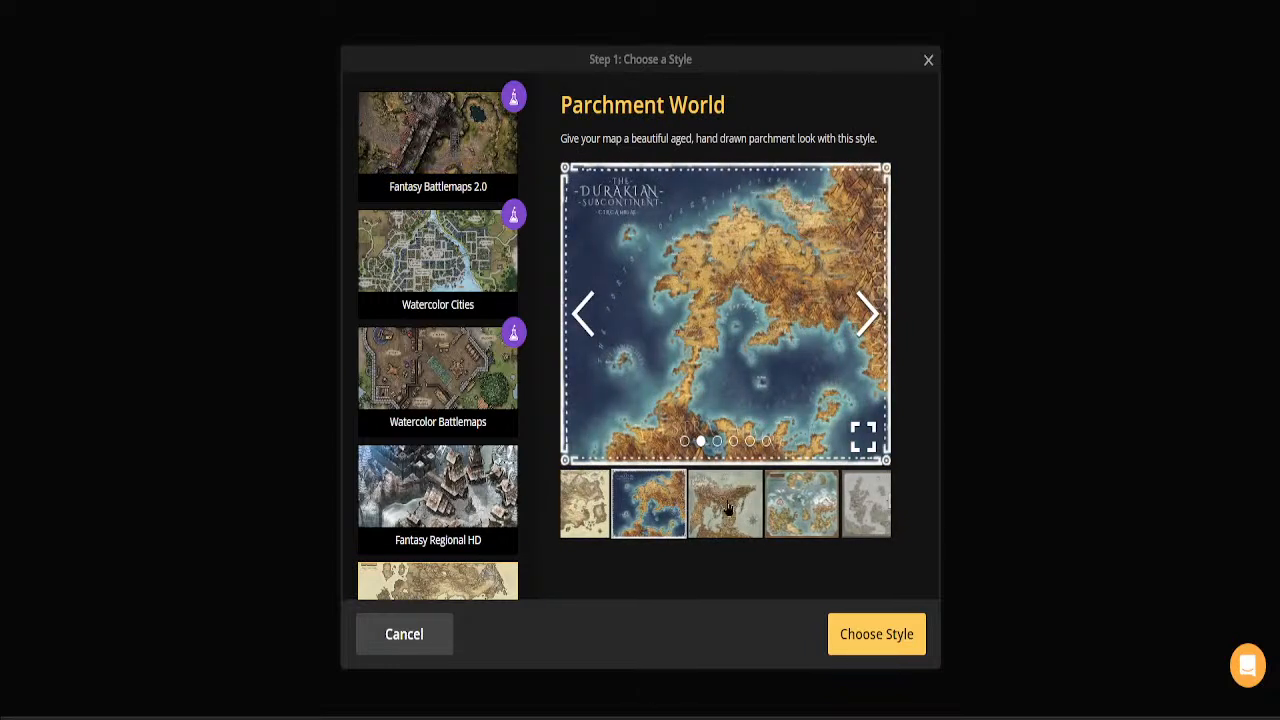
{"action": "left_click", "coordinate": [727, 512]}
{"action": "left_click", "coordinate": [770, 512]}
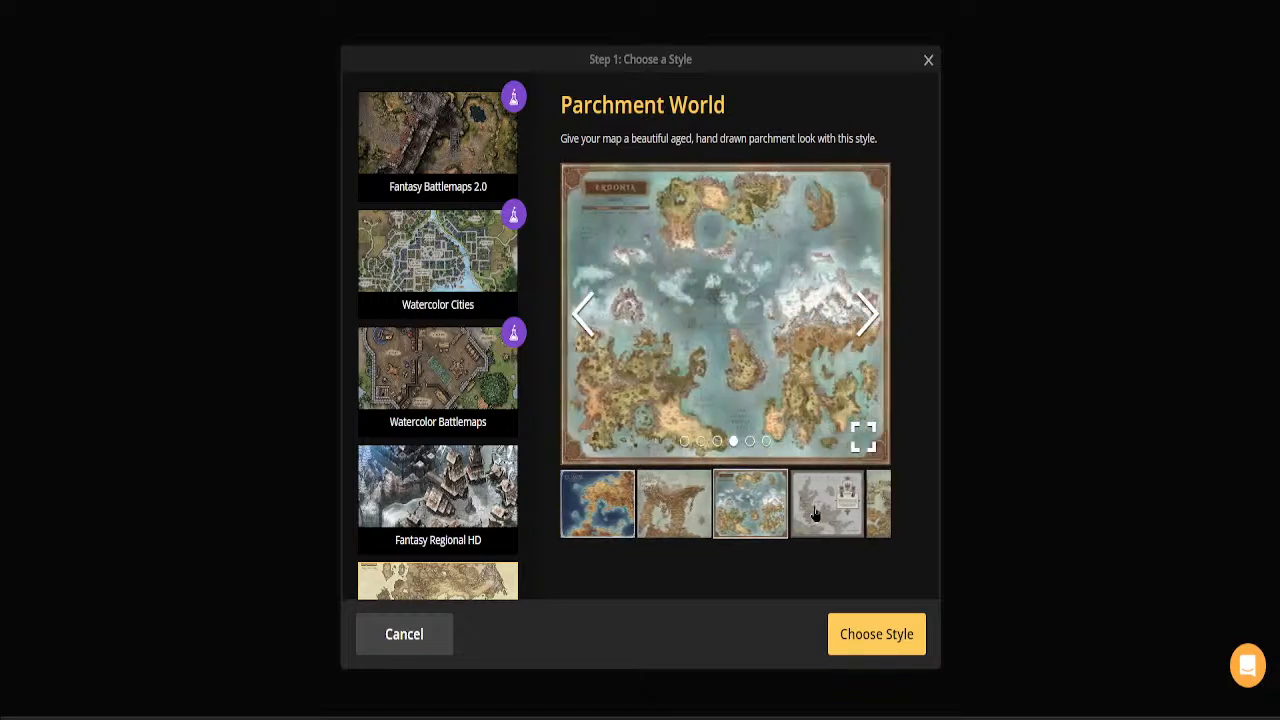
{"action": "left_click", "coordinate": [824, 512]}
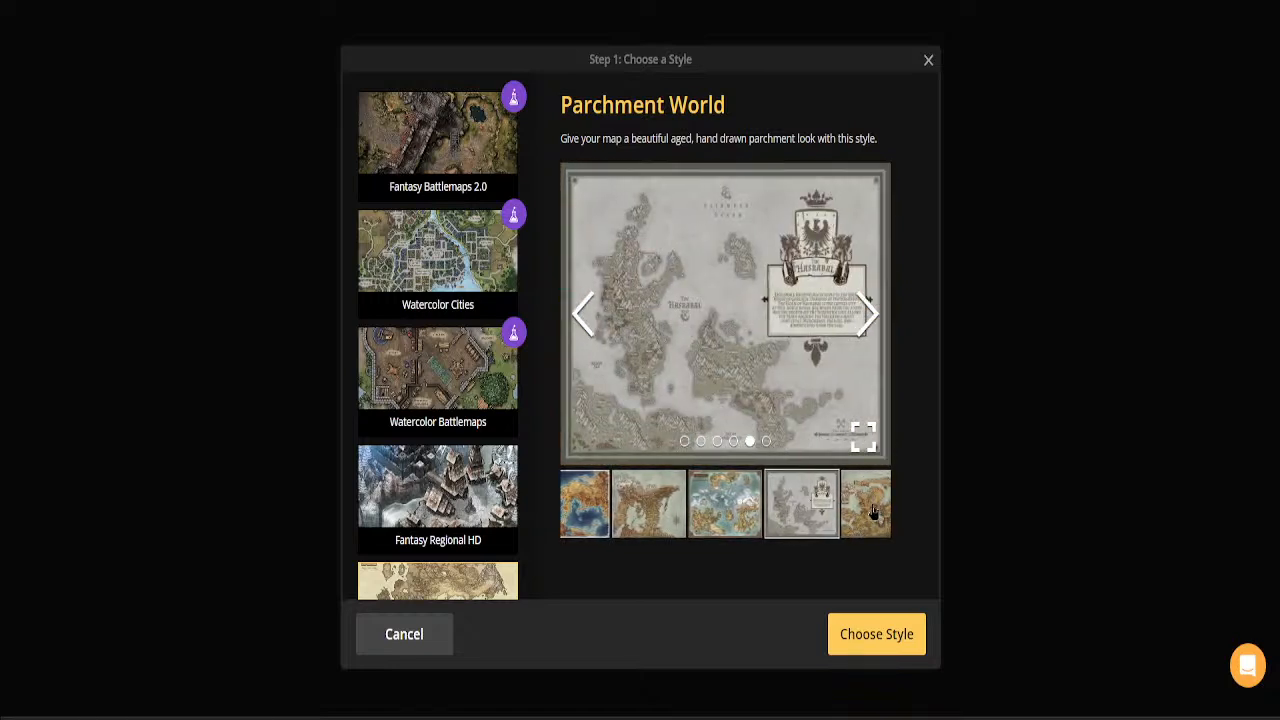
Confirm the Parchment World style and create the Landscape map at Ultra (4K) editing resolution
{"action": "left_click", "coordinate": [874, 640]}
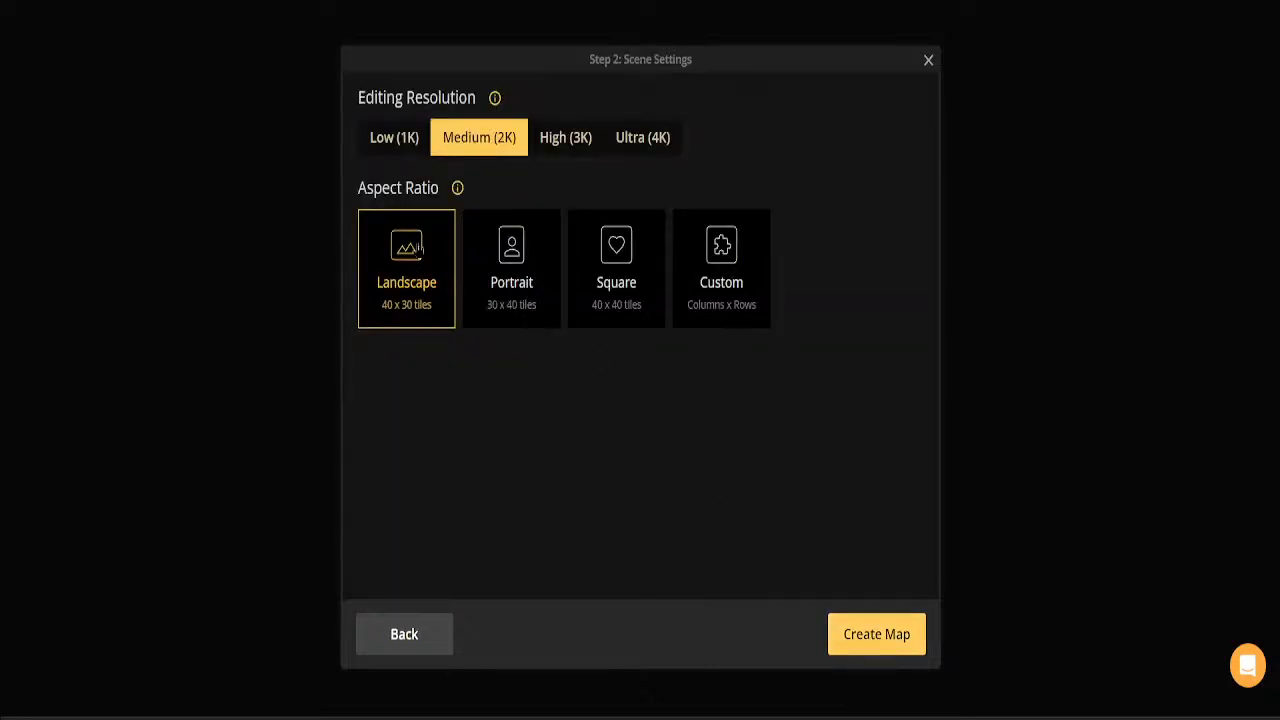
{"action": "left_click", "coordinate": [633, 150]}
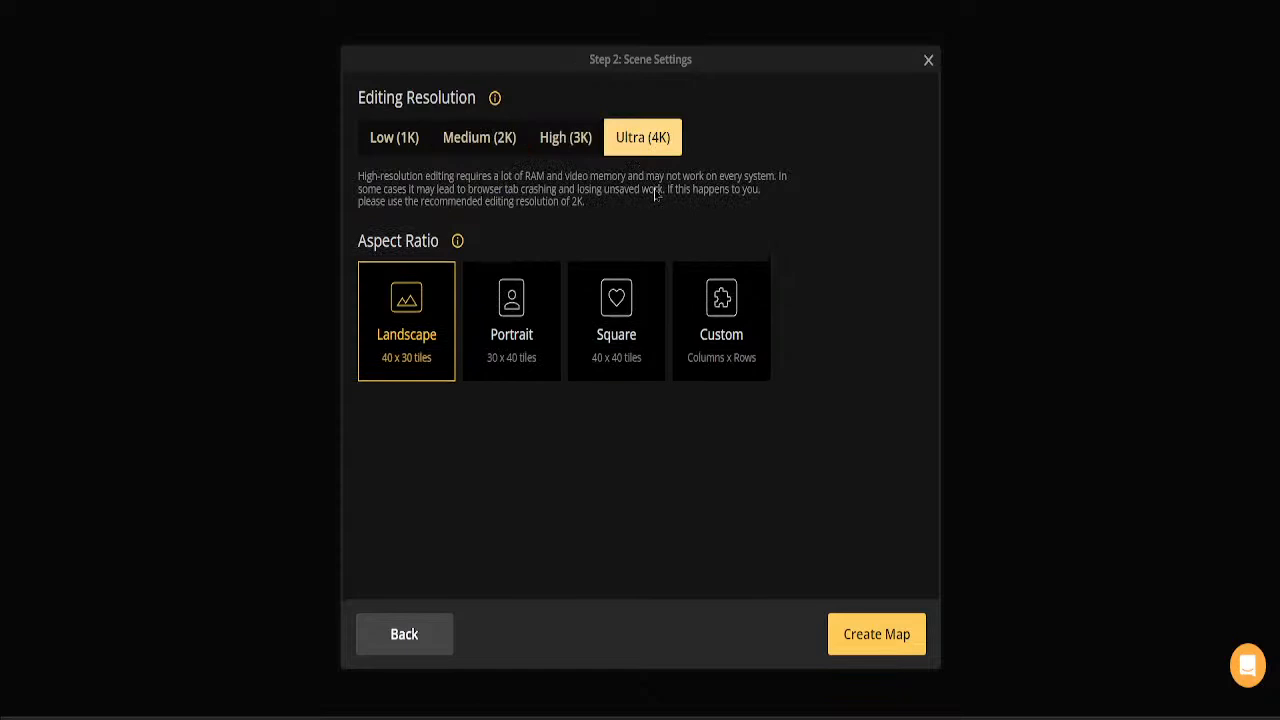
{"action": "left_click", "coordinate": [862, 636]}
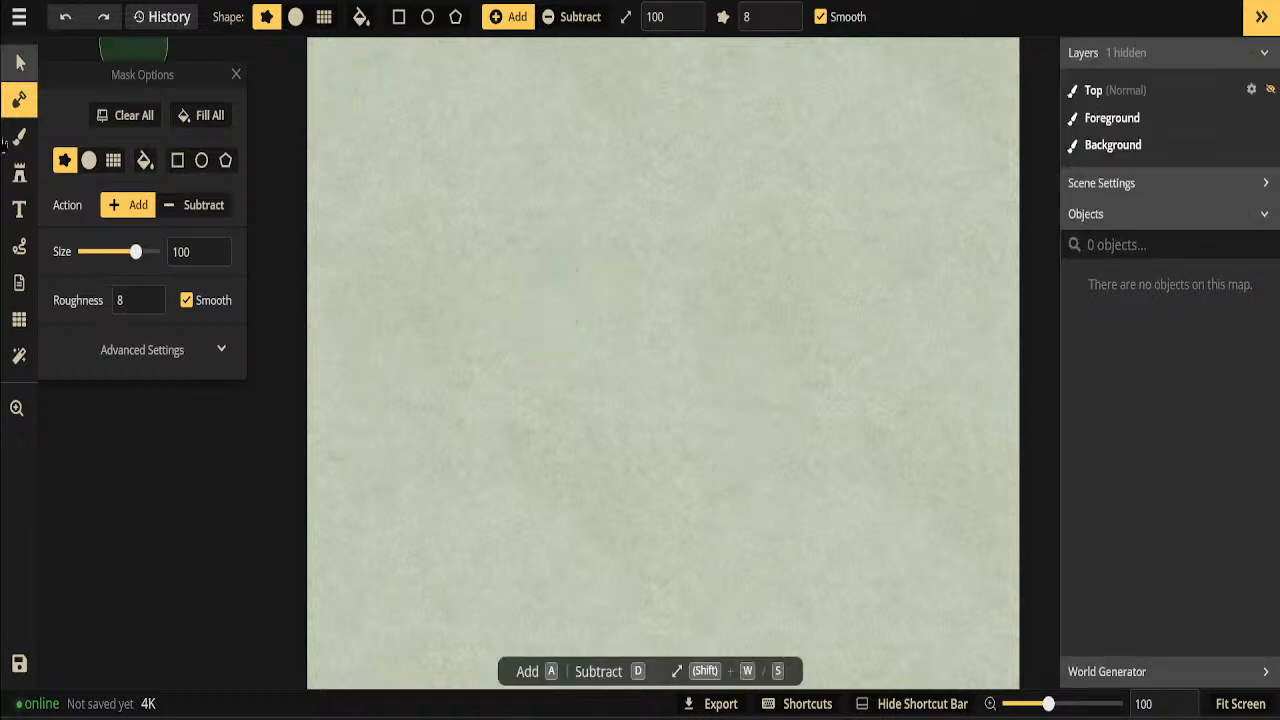
Look at the filter options and try the Zoom tool on the blank map, zooming out and back in
{"action": "left_click", "coordinate": [19, 356]}
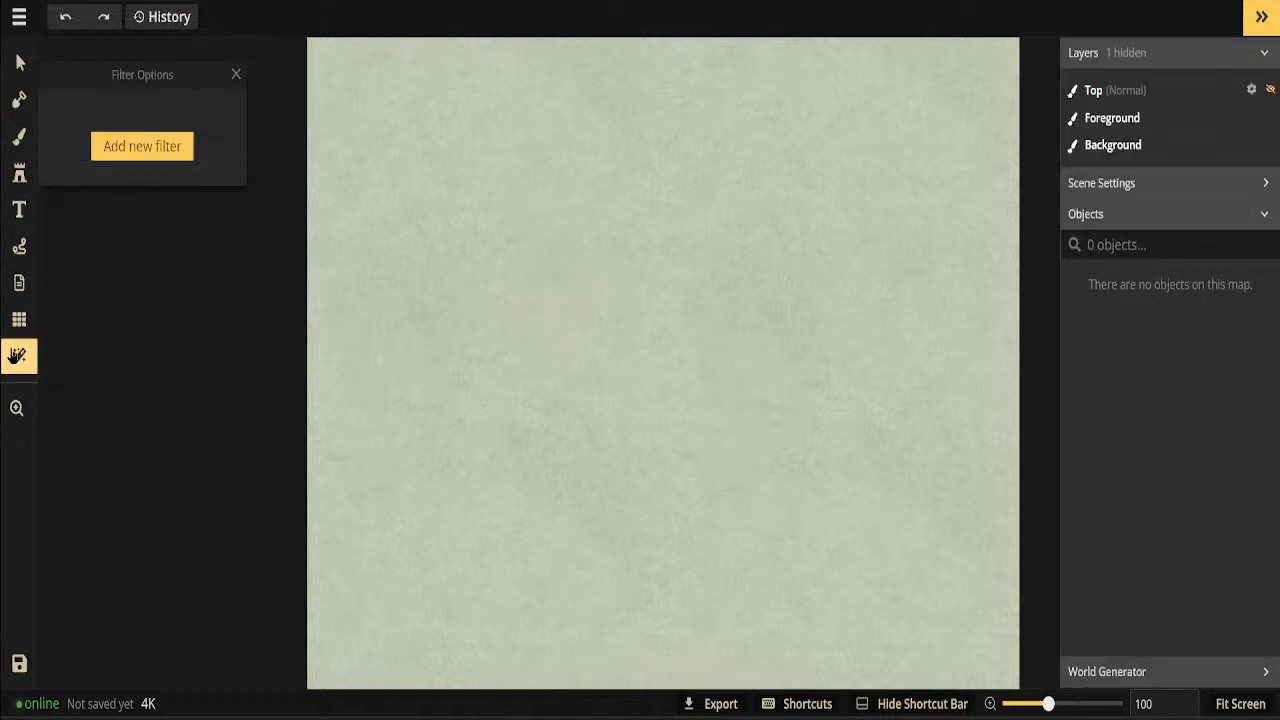
{"action": "left_click", "coordinate": [17, 407]}
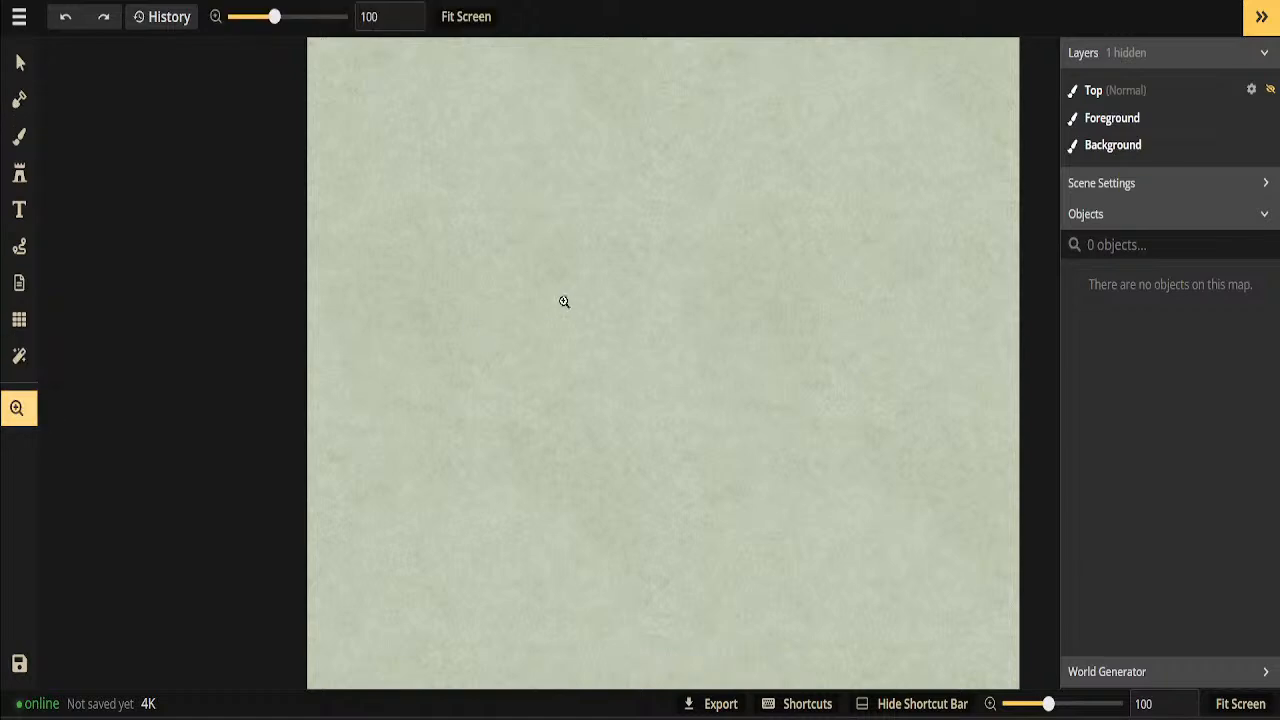
{"action": "scroll", "coordinate": [564, 301], "scroll_direction": "down", "scroll_amount": 3}
{"action": "scroll", "coordinate": [577, 303], "scroll_direction": "up", "scroll_amount": 3}
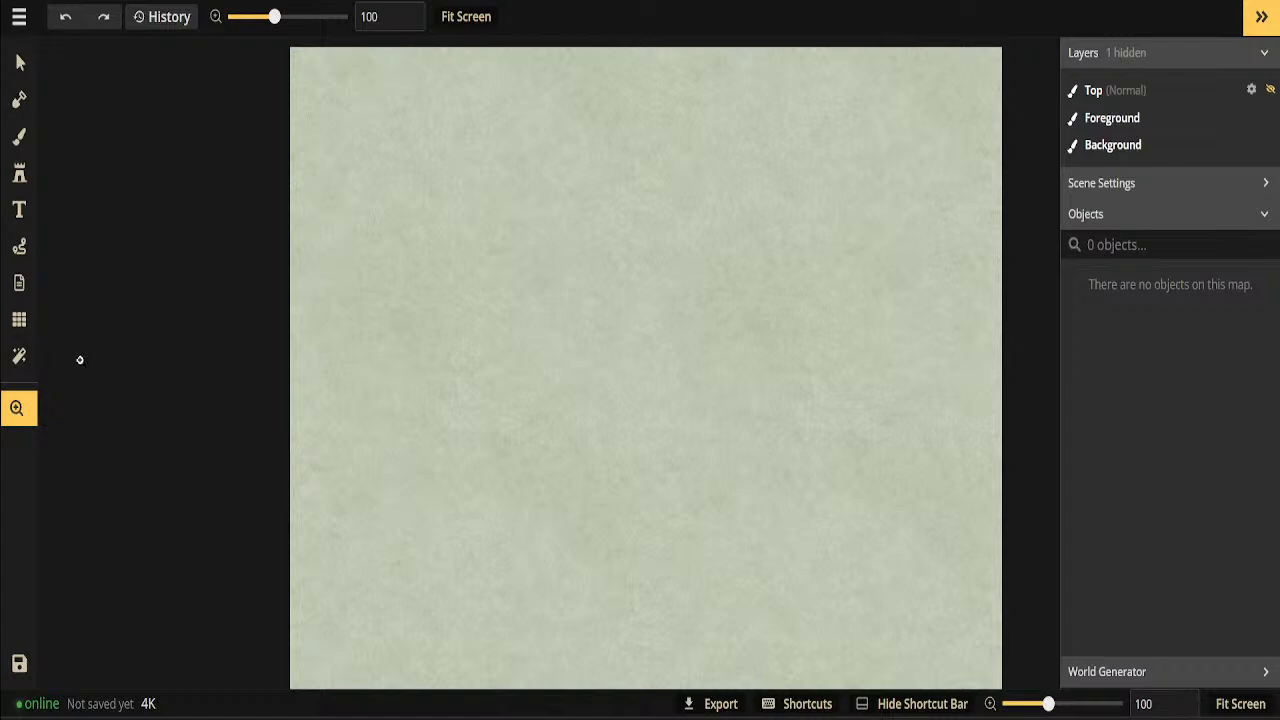
{"action": "left_click", "coordinate": [791, 235]}
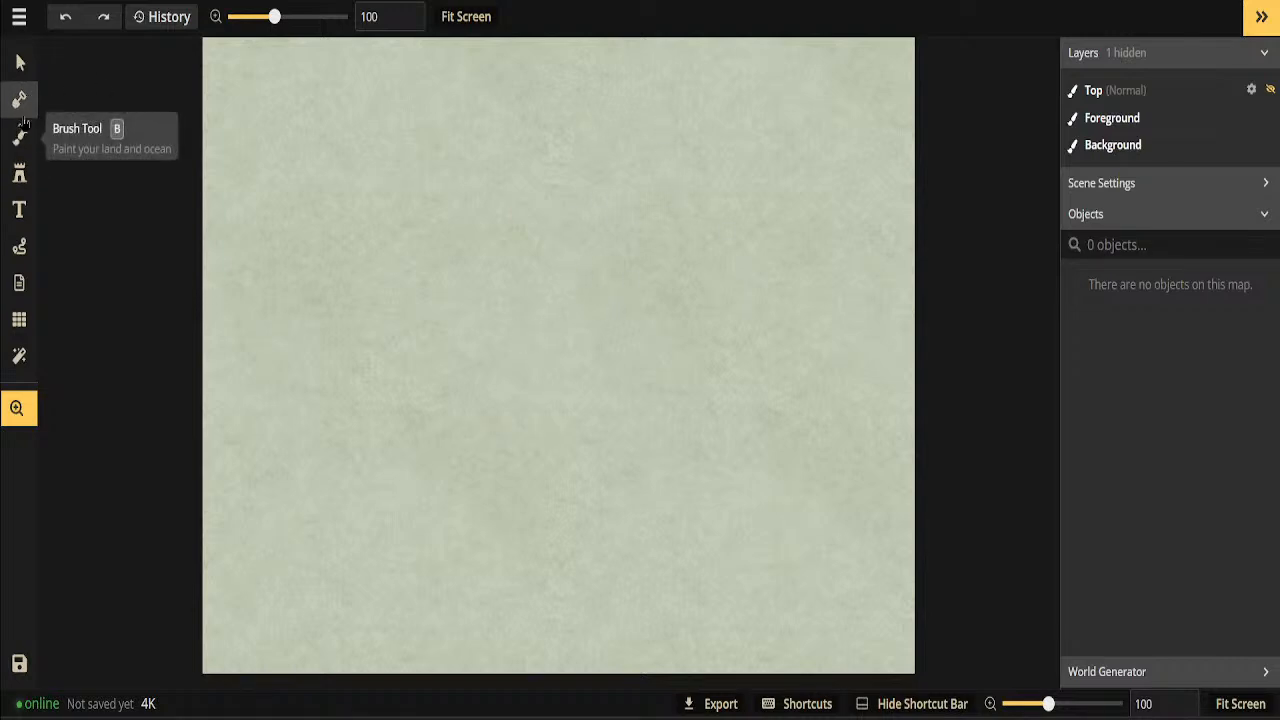
Set the Brush tool to paint the Background layer with the mottled orange parchment texture from the Parchment World catalog
{"action": "left_click", "coordinate": [19, 100]}
{"action": "left_click", "coordinate": [19, 137]}
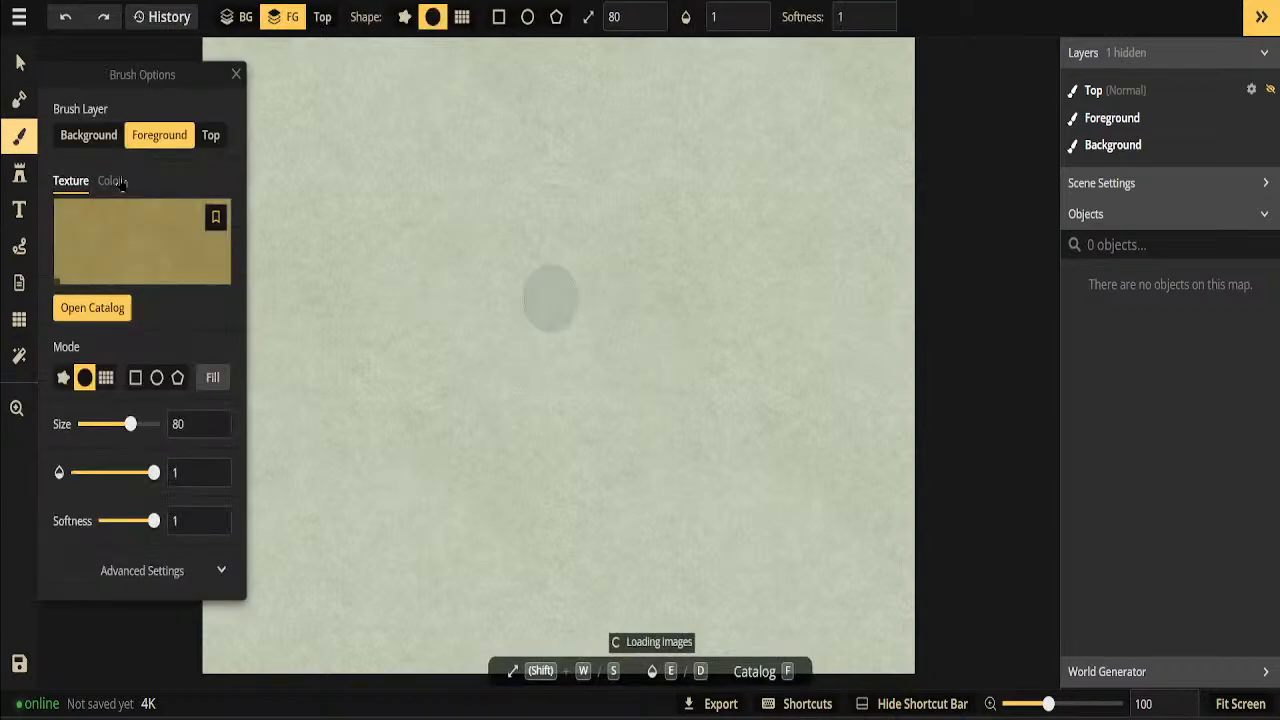
{"action": "left_click", "coordinate": [88, 135]}
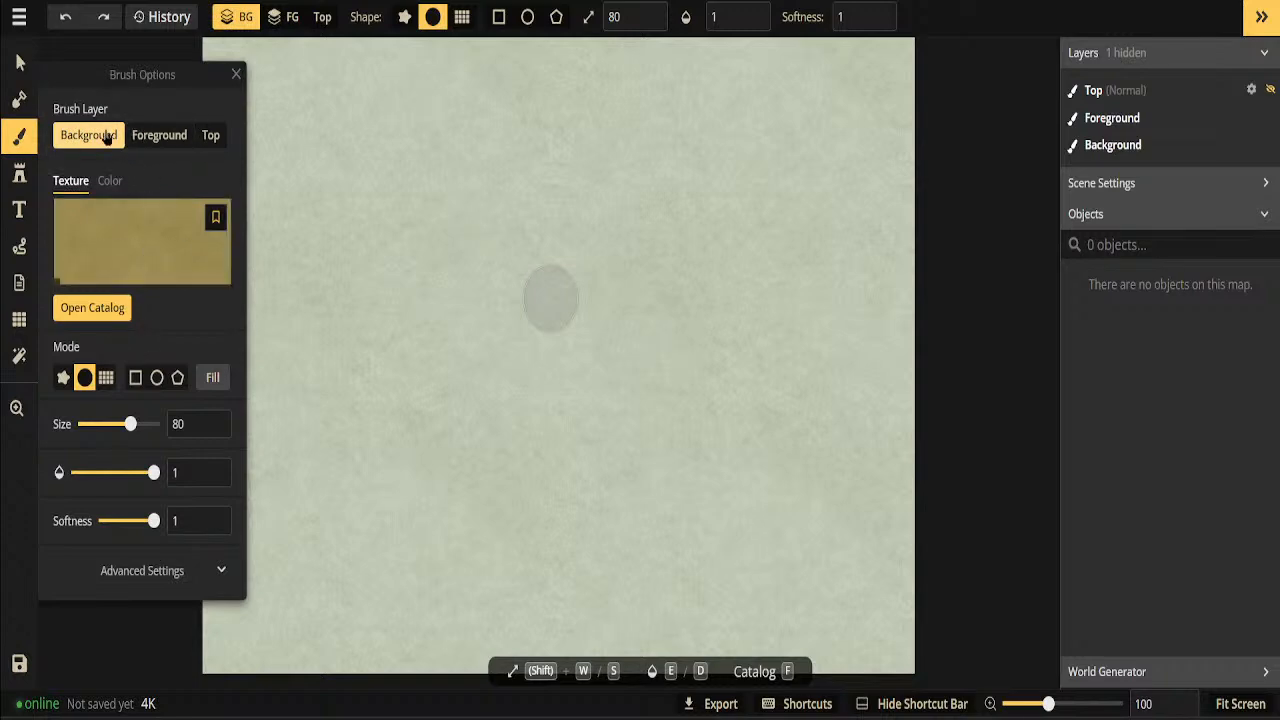
{"action": "left_click", "coordinate": [19, 99]}
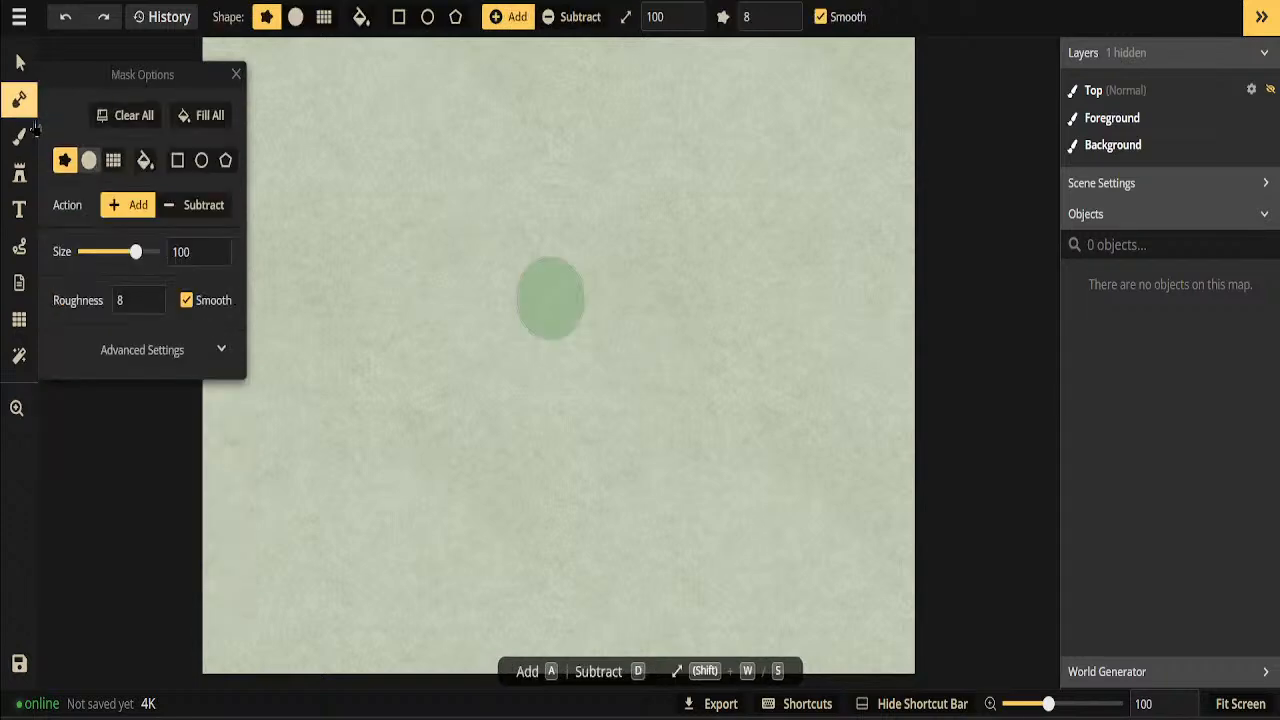
{"action": "left_click", "coordinate": [19, 135]}
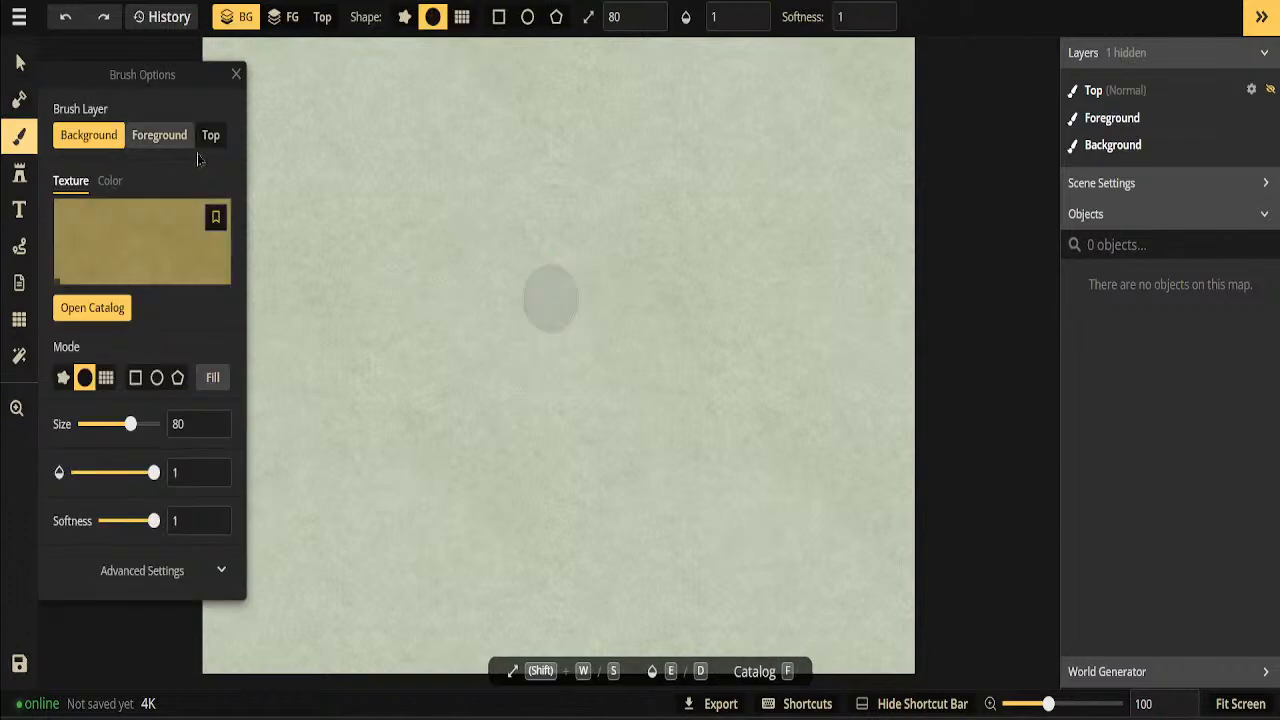
{"action": "left_click", "coordinate": [91, 309]}
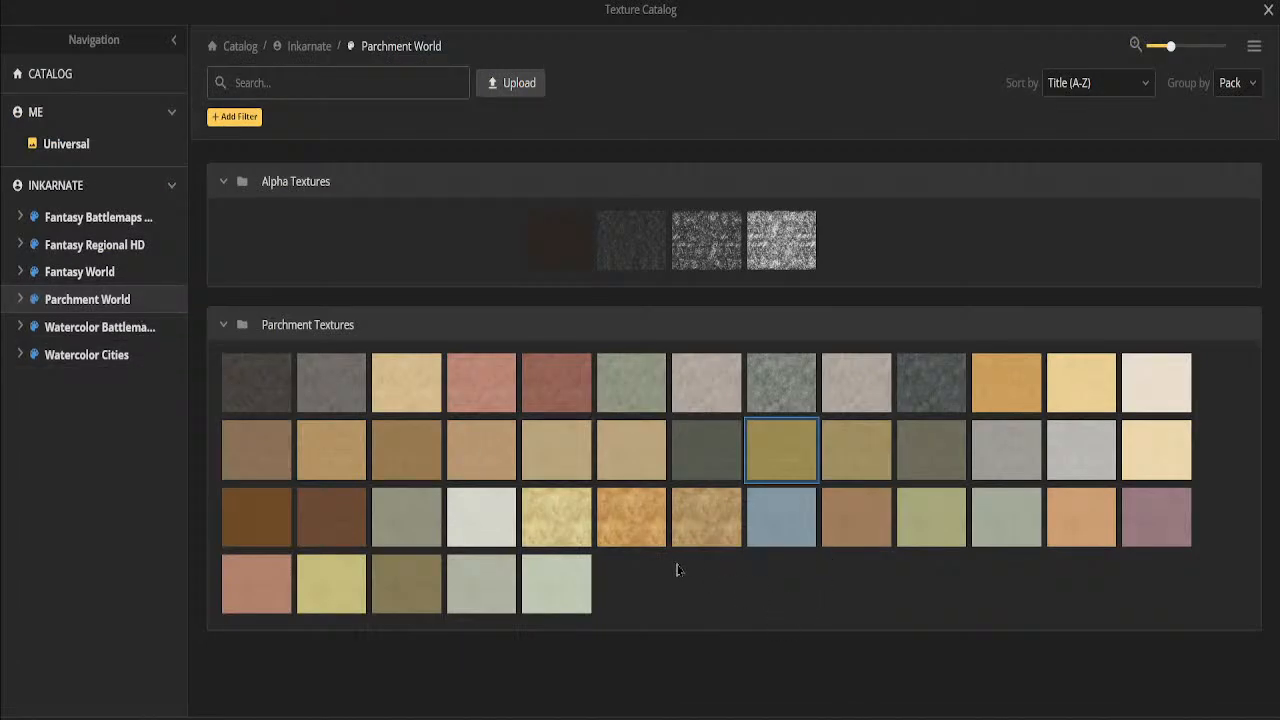
{"action": "left_click", "coordinate": [623, 516]}
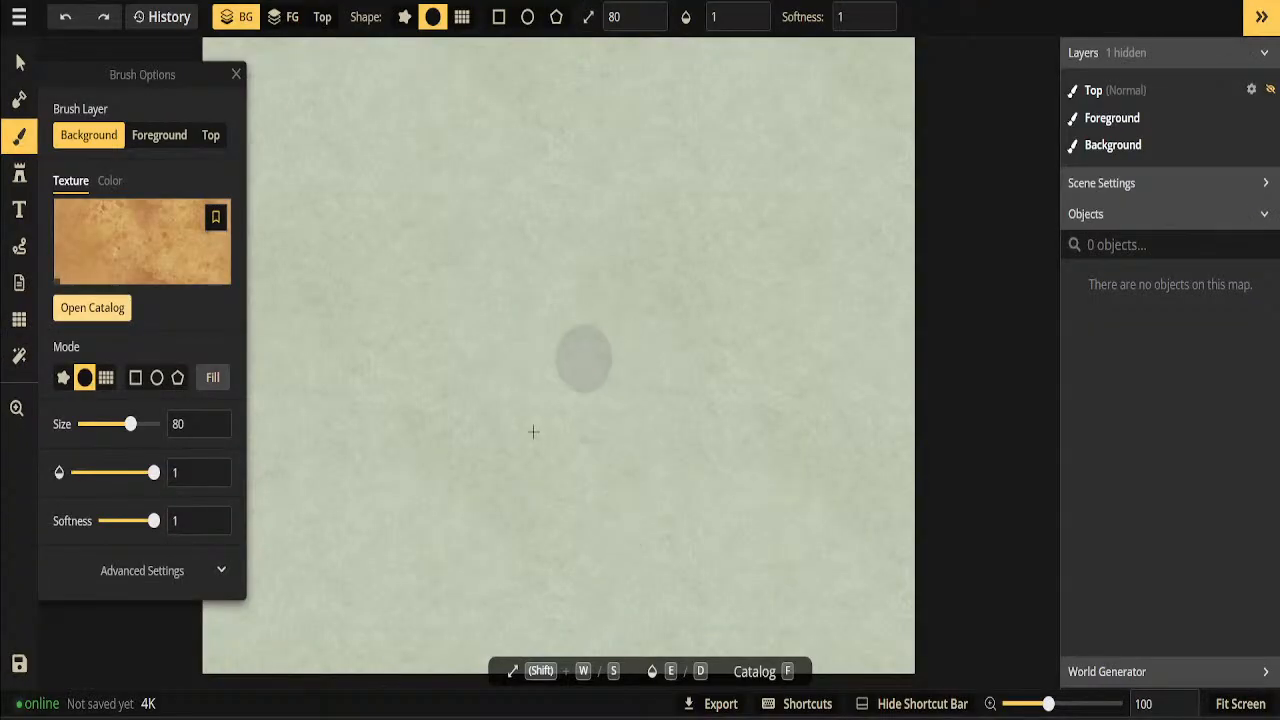
Set the brush size to 113 and paint orange parchment strokes over the map's upper right area and along its upper edge
{"action": "left_click_drag", "start_coordinate": [130, 423], "coordinate": [139, 423]}
{"action": "left_click_drag", "start_coordinate": [585, 300], "coordinate": [745, 295]}
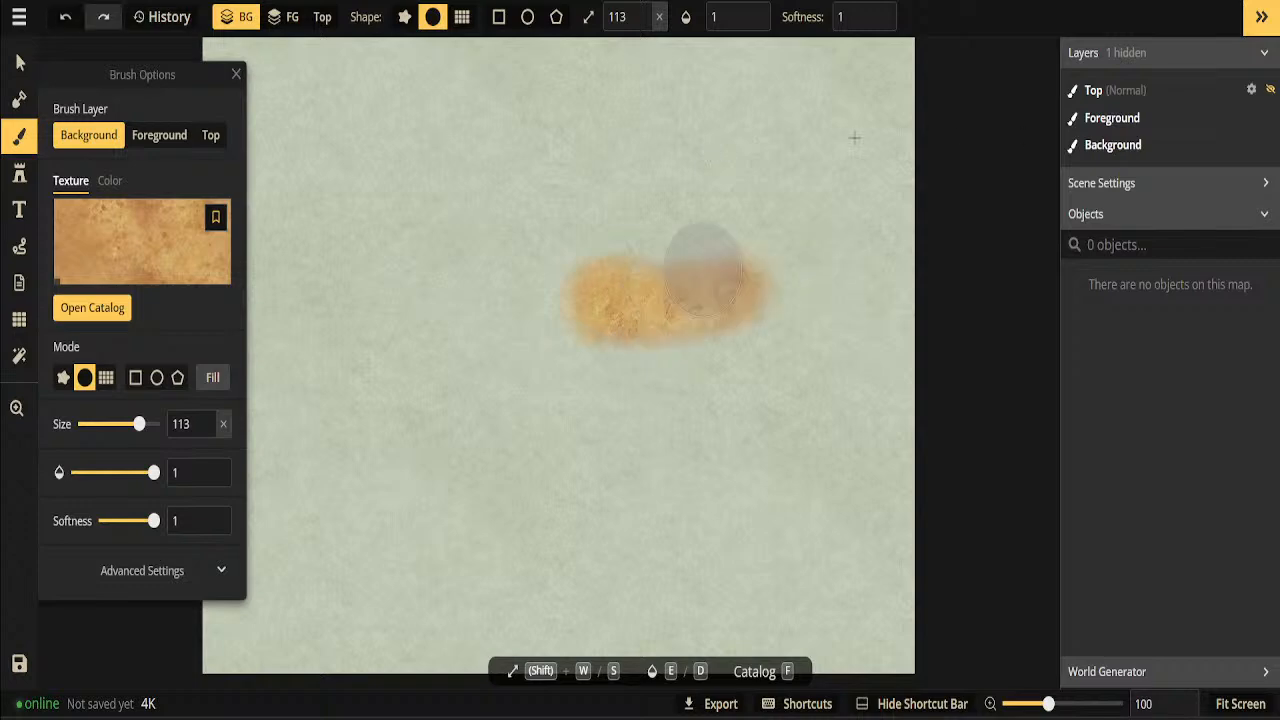
{"action": "left_click_drag", "start_coordinate": [855, 138], "coordinate": [540, 158]}
{"action": "scroll", "coordinate": [574, 172], "scroll_direction": "up", "scroll_amount": 2}
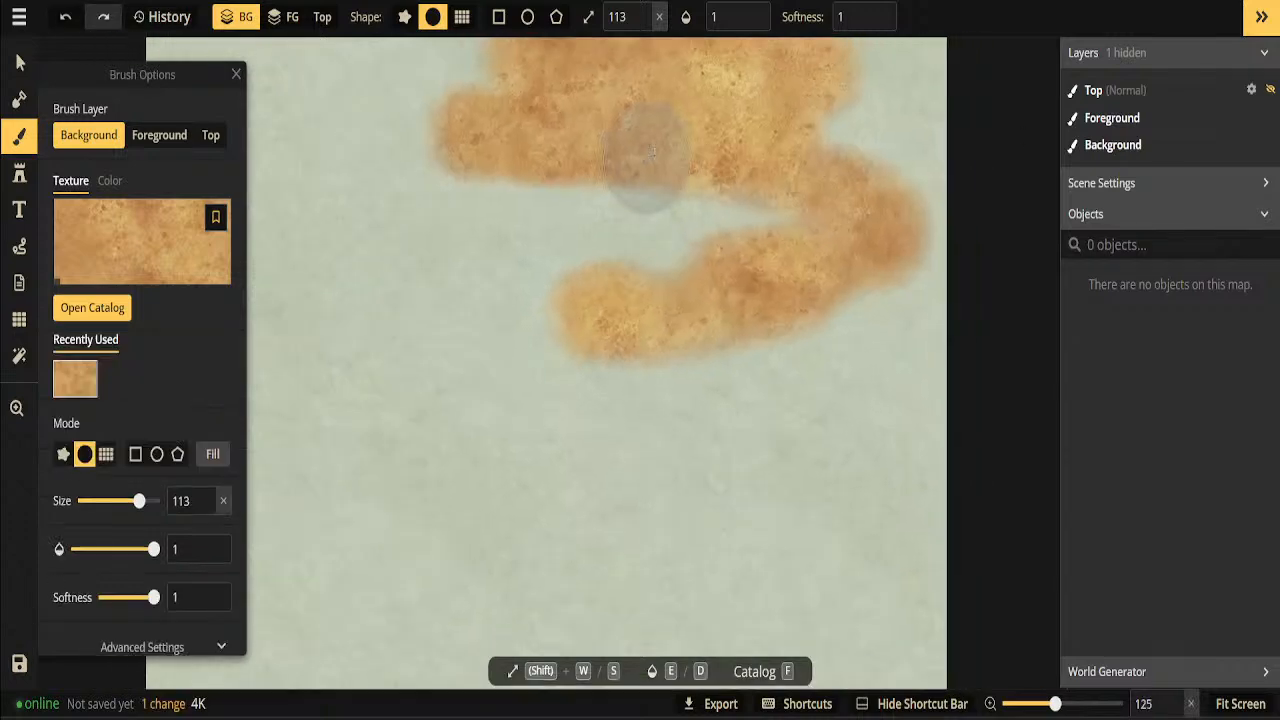
{"action": "scroll", "coordinate": [623, 206], "scroll_direction": "down", "scroll_amount": 4}
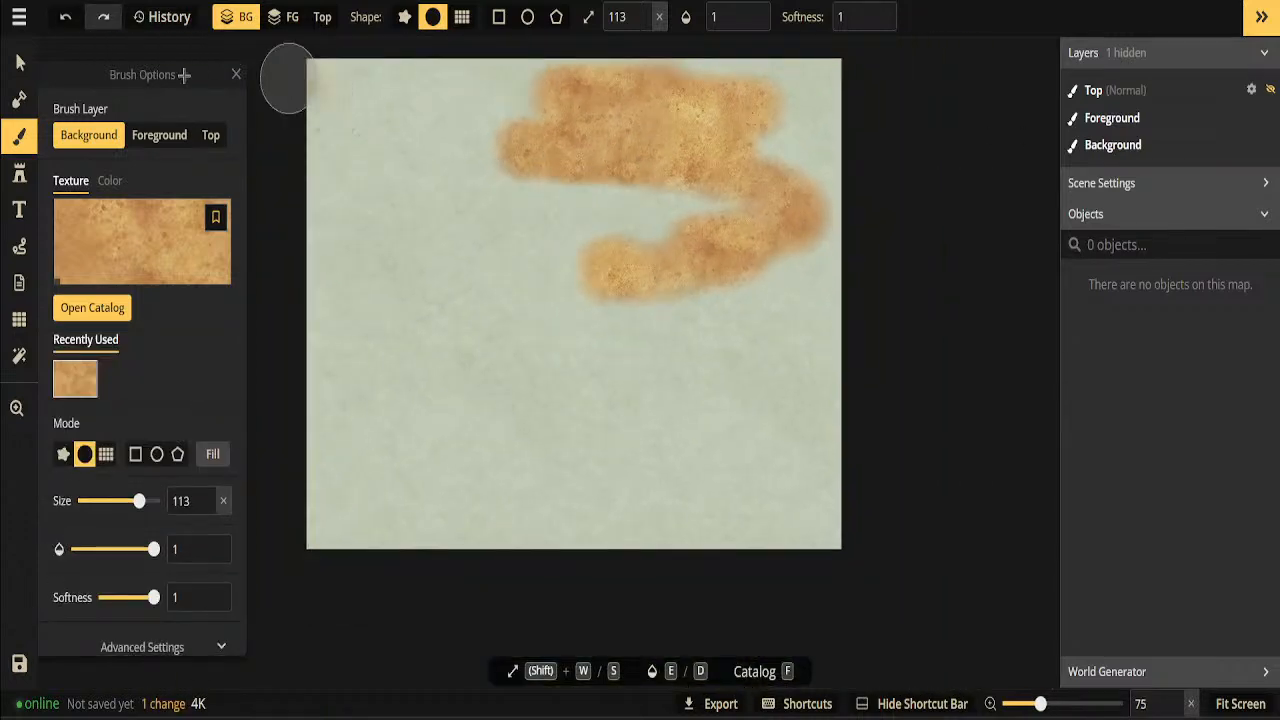
{"action": "left_click_drag", "start_coordinate": [184, 75], "coordinate": [830, 88]}
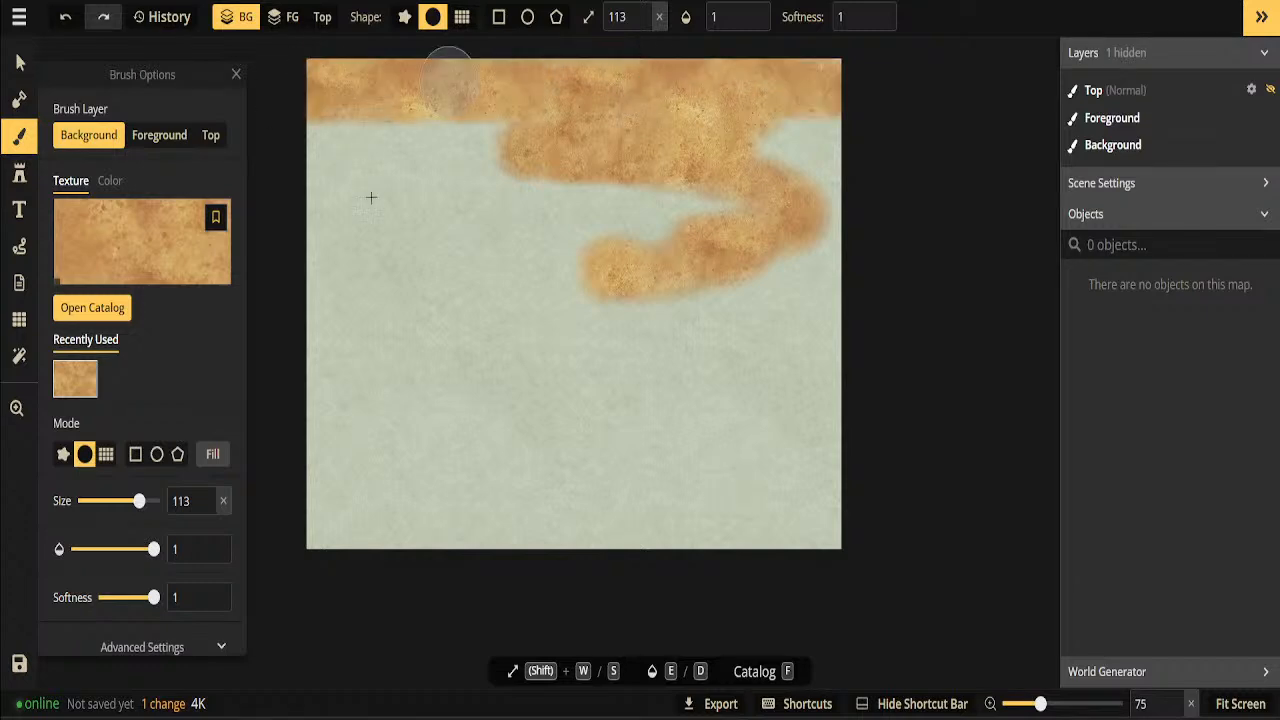
Enlarge the brush to size 200 and cover the rest of the background with the orange parchment texture
{"action": "left_click_drag", "start_coordinate": [140, 501], "coordinate": [172, 512]}
{"action": "mouse_move", "coordinate": [390, 168]}
{"action": "left_mouse_down"}
{"action": "mouse_move", "coordinate": [636, 110]}
{"action": "mouse_move", "coordinate": [622, 98]}
{"action": "mouse_move", "coordinate": [803, 480]}
{"action": "mouse_move", "coordinate": [828, 647]}
{"action": "left_mouse_up"}
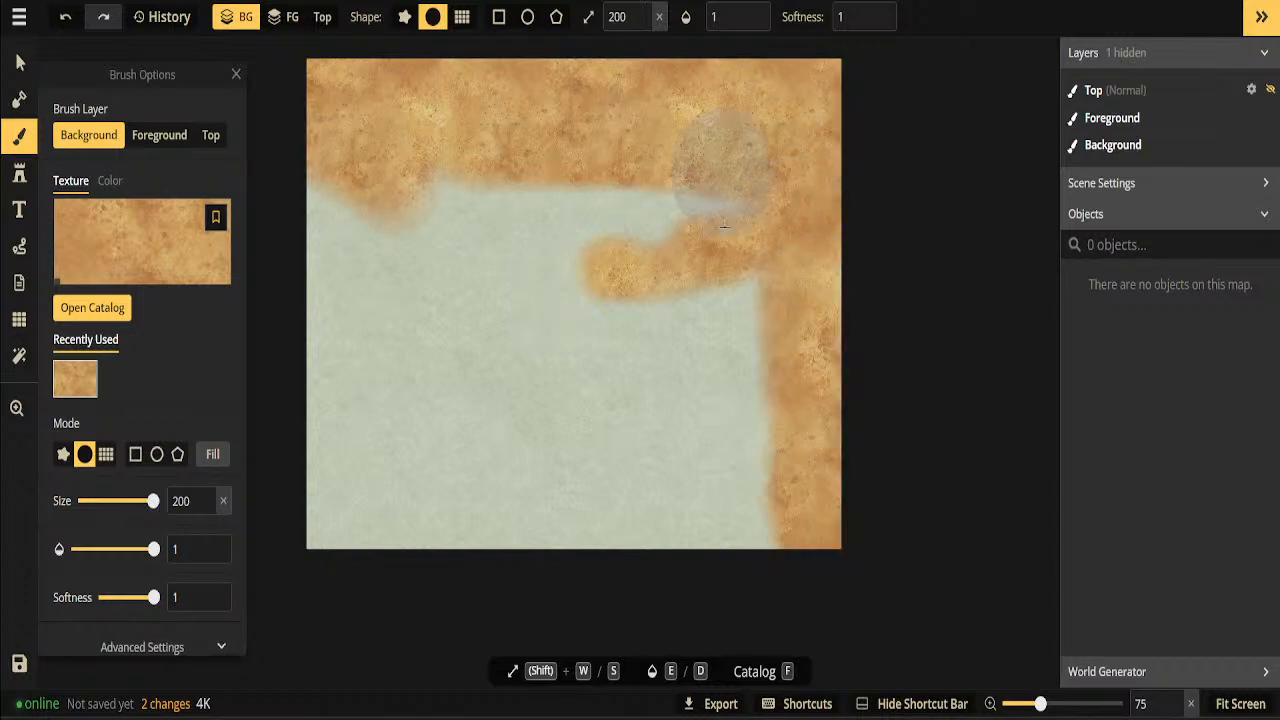
{"action": "mouse_move", "coordinate": [724, 224]}
{"action": "left_mouse_down"}
{"action": "mouse_move", "coordinate": [500, 545]}
{"action": "mouse_move", "coordinate": [280, 545]}
{"action": "mouse_move", "coordinate": [360, 497]}
{"action": "left_mouse_up"}
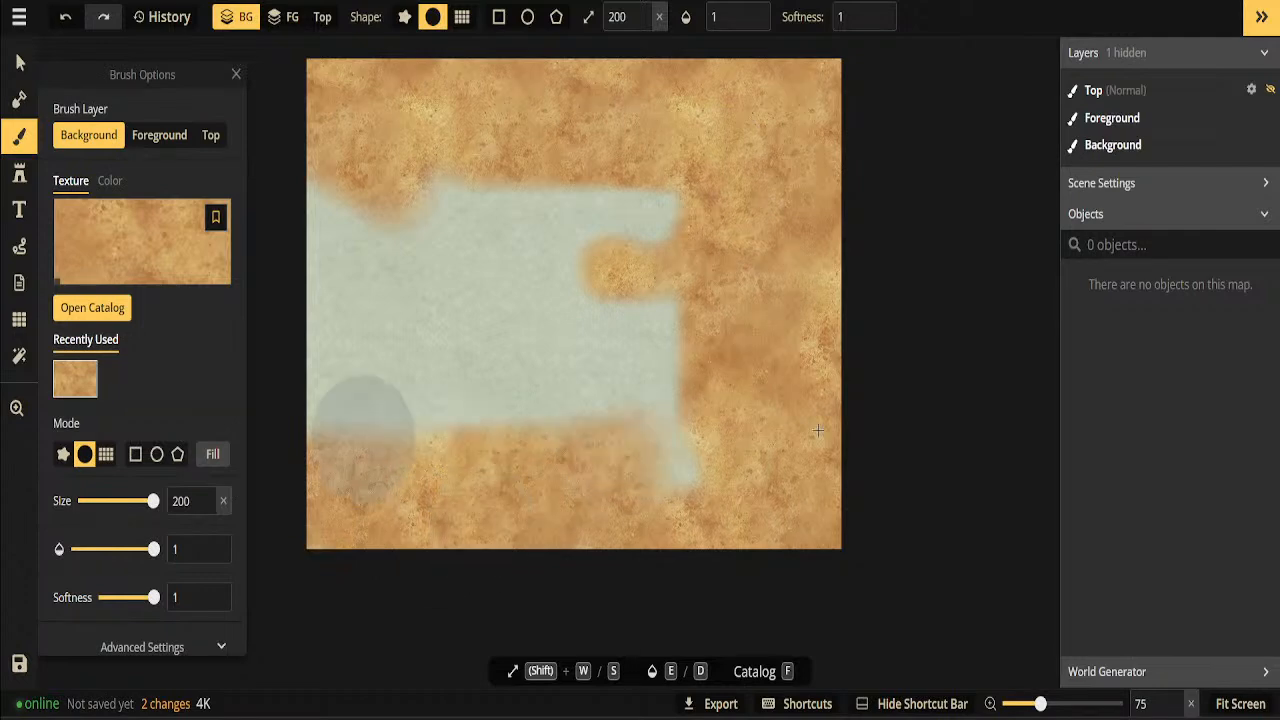
{"action": "mouse_move", "coordinate": [818, 430]}
{"action": "left_mouse_down"}
{"action": "mouse_move", "coordinate": [612, 235]}
{"action": "mouse_move", "coordinate": [349, 257]}
{"action": "mouse_move", "coordinate": [542, 208]}
{"action": "mouse_move", "coordinate": [556, 163]}
{"action": "mouse_move", "coordinate": [412, 234]}
{"action": "mouse_move", "coordinate": [411, 199]}
{"action": "mouse_move", "coordinate": [714, 186]}
{"action": "mouse_move", "coordinate": [495, 194]}
{"action": "mouse_move", "coordinate": [392, 264]}
{"action": "mouse_move", "coordinate": [316, 253]}
{"action": "left_mouse_up"}
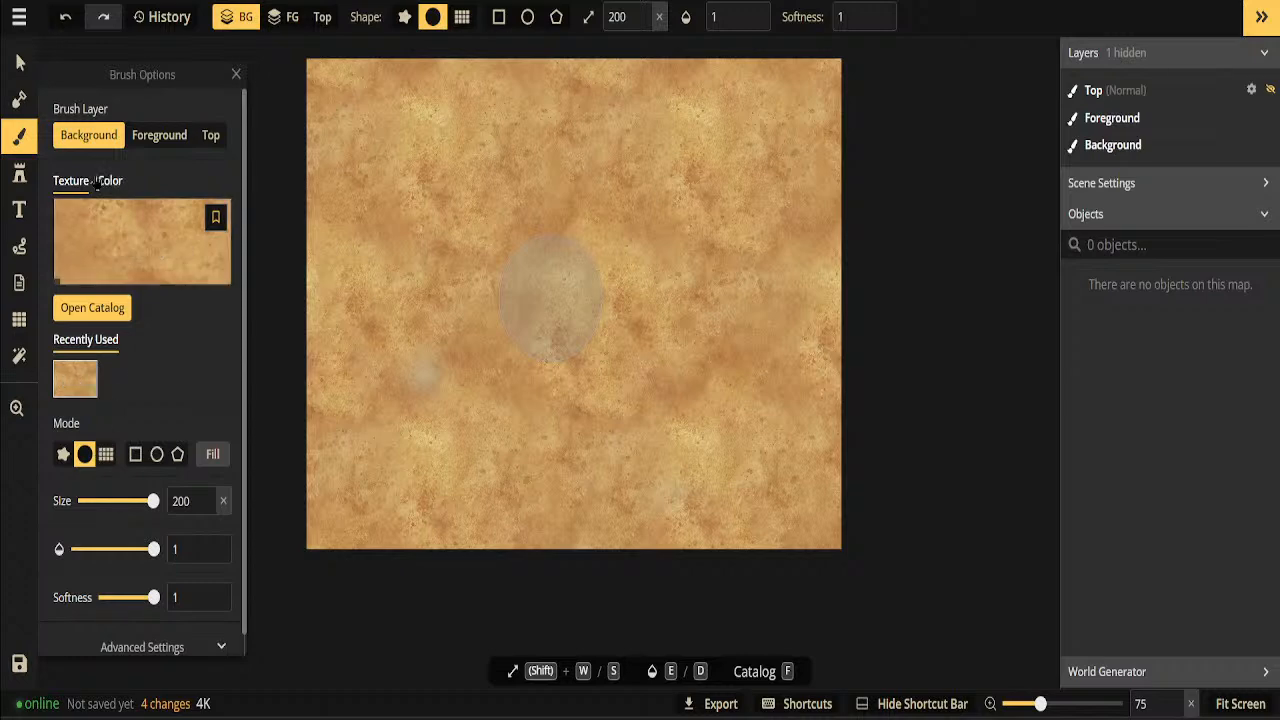
Try painting the dark grey parchment texture over the map's upper part at 0.32 opacity, and undo the stroke
{"action": "left_click", "coordinate": [93, 308]}
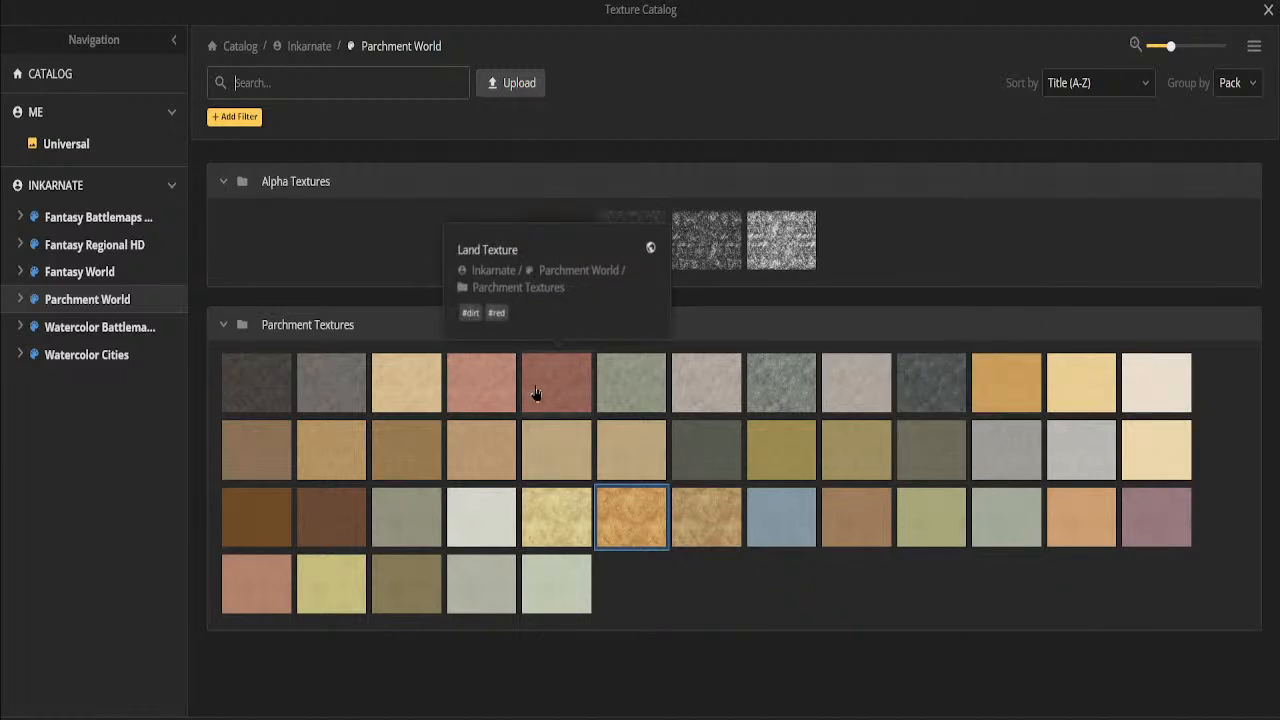
{"action": "left_click", "coordinate": [258, 370]}
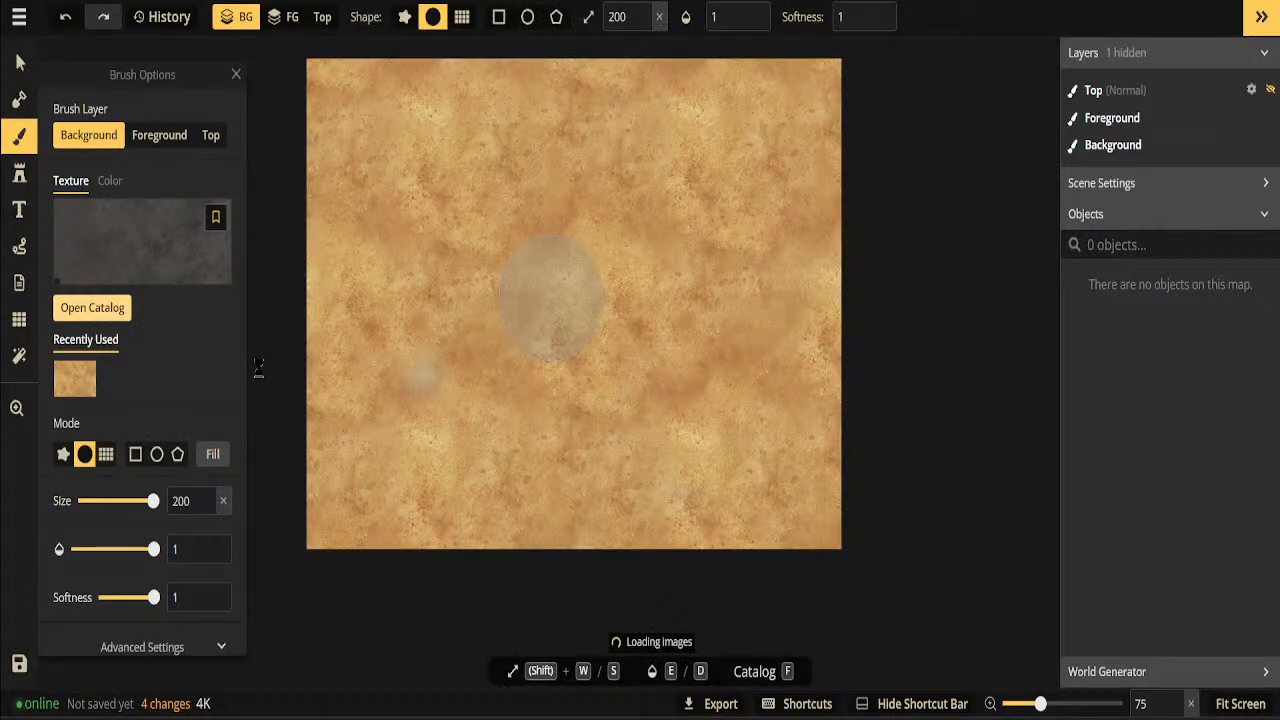
{"action": "left_click", "coordinate": [114, 553]}
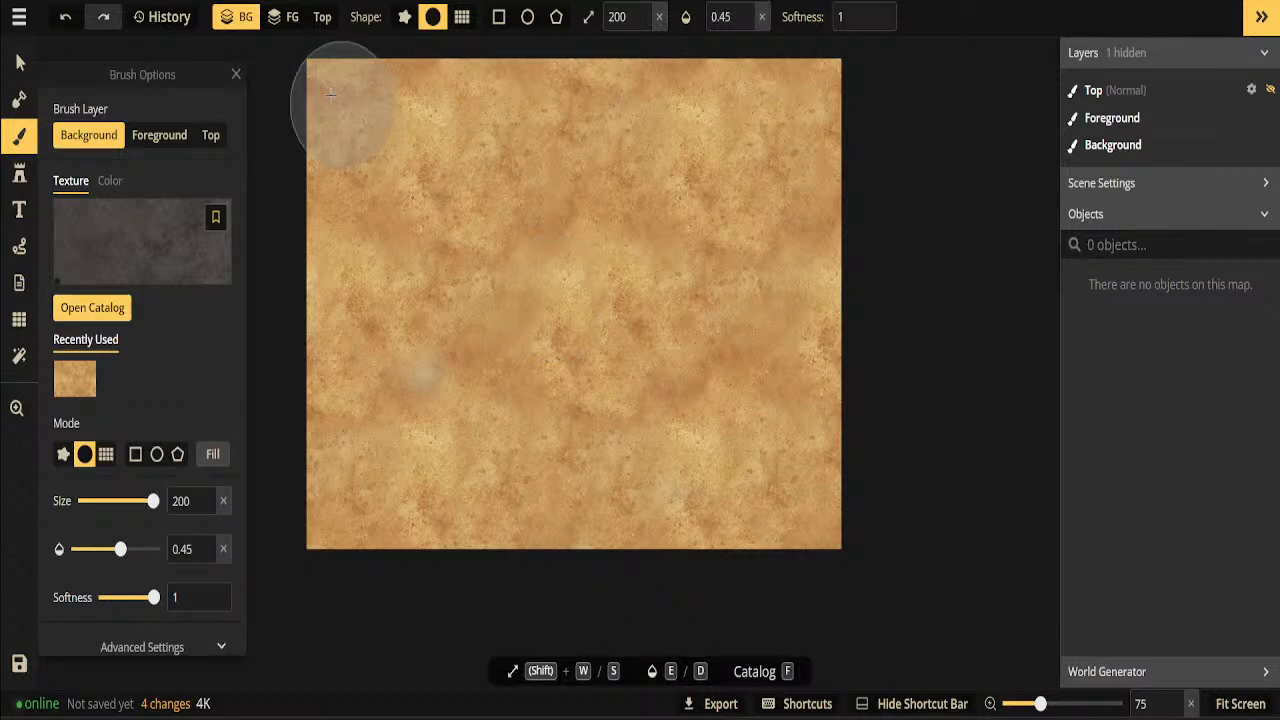
{"action": "left_click", "coordinate": [553, 290]}
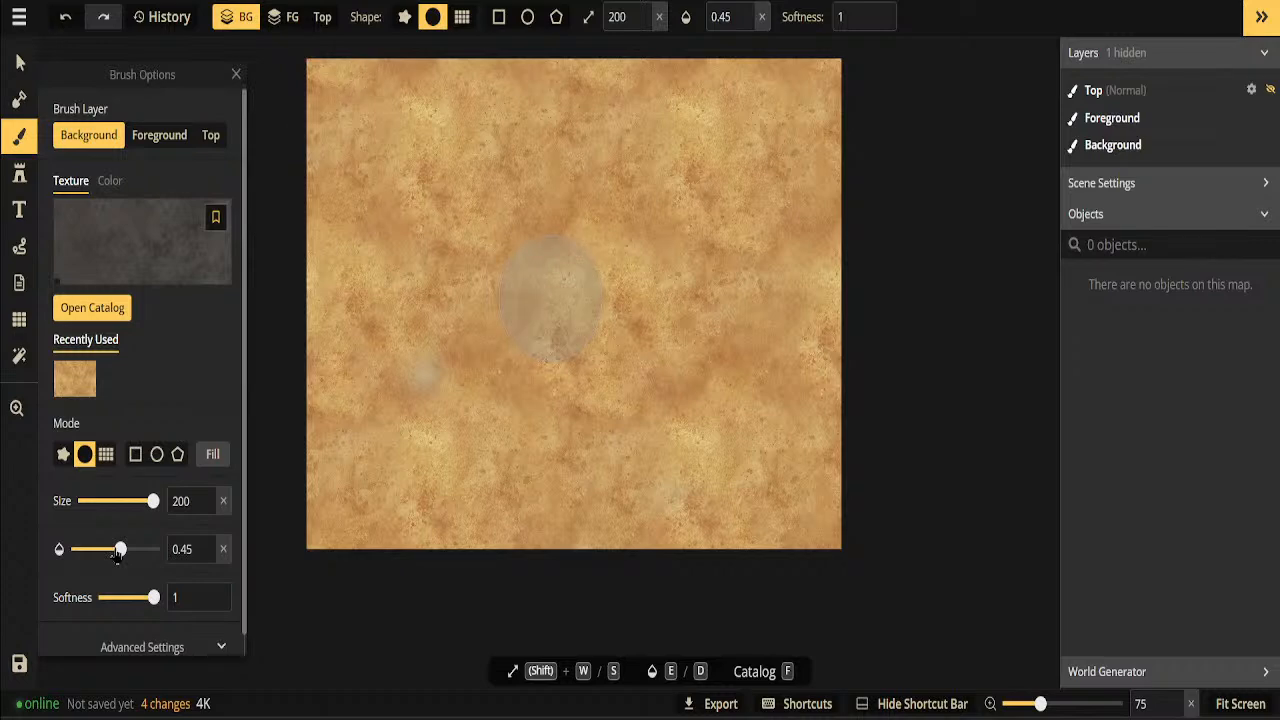
{"action": "left_click_drag", "start_coordinate": [117, 553], "coordinate": [109, 550]}
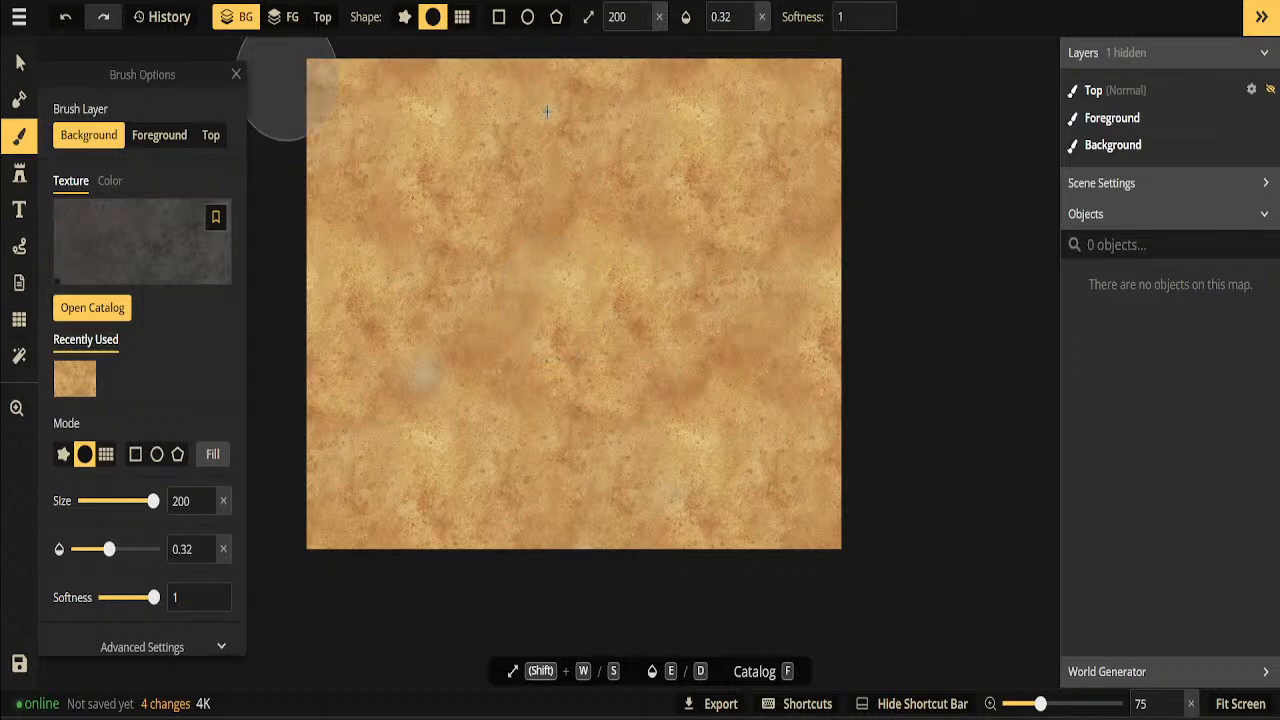
{"action": "left_click_drag", "start_coordinate": [546, 111], "coordinate": [675, 140]}
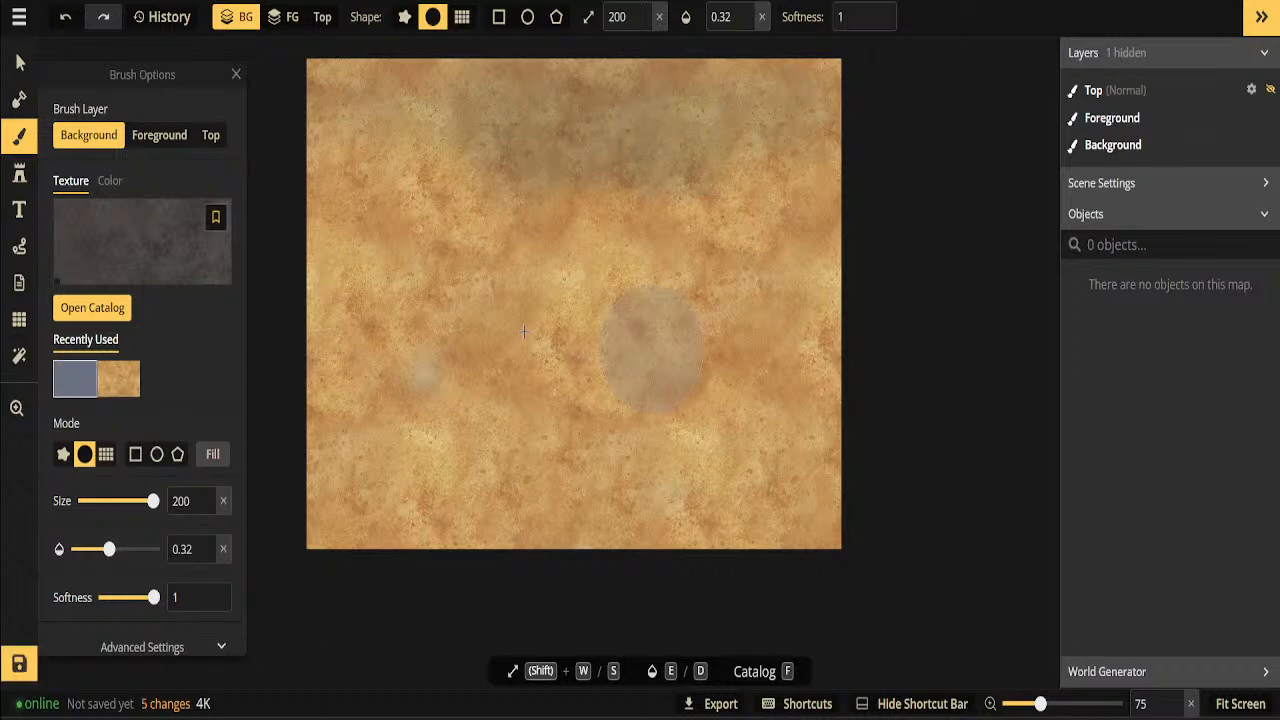
{"action": "key", "text": "ctrl+z"}
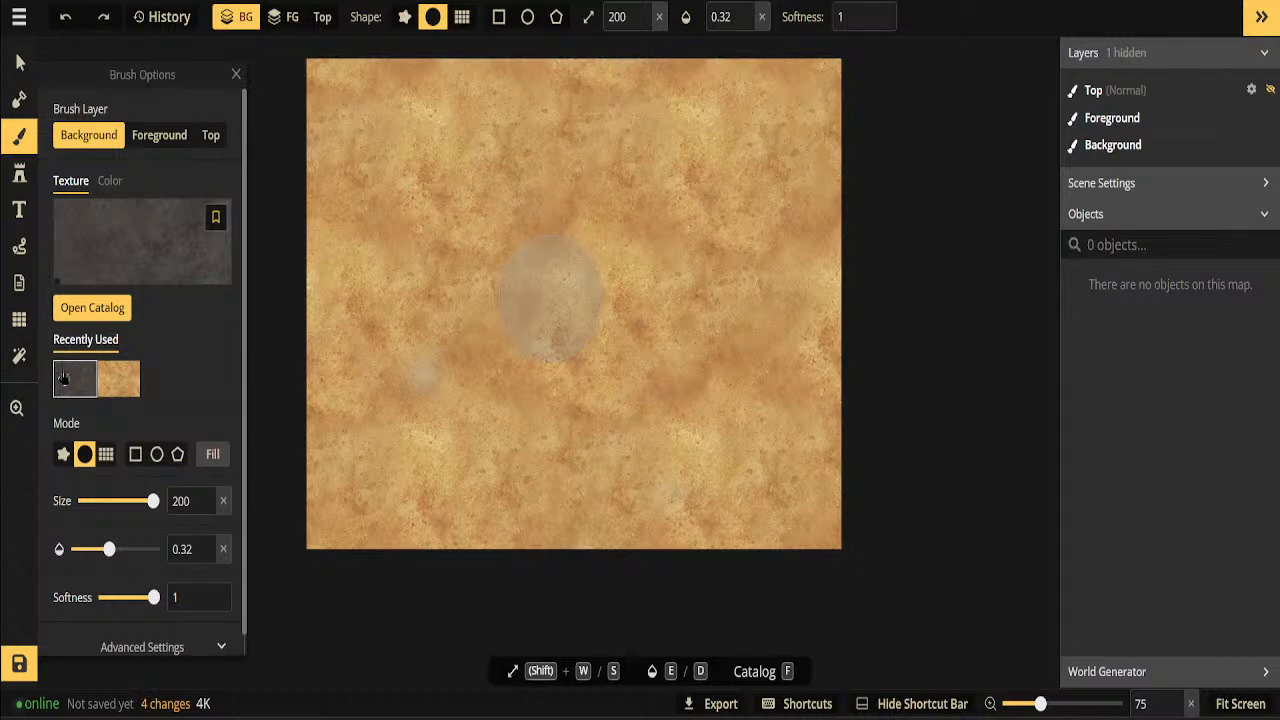
Choose the dark reddish-brown parchment texture and set the brush to size 164 and opacity 0.69
{"action": "left_click", "coordinate": [75, 310]}
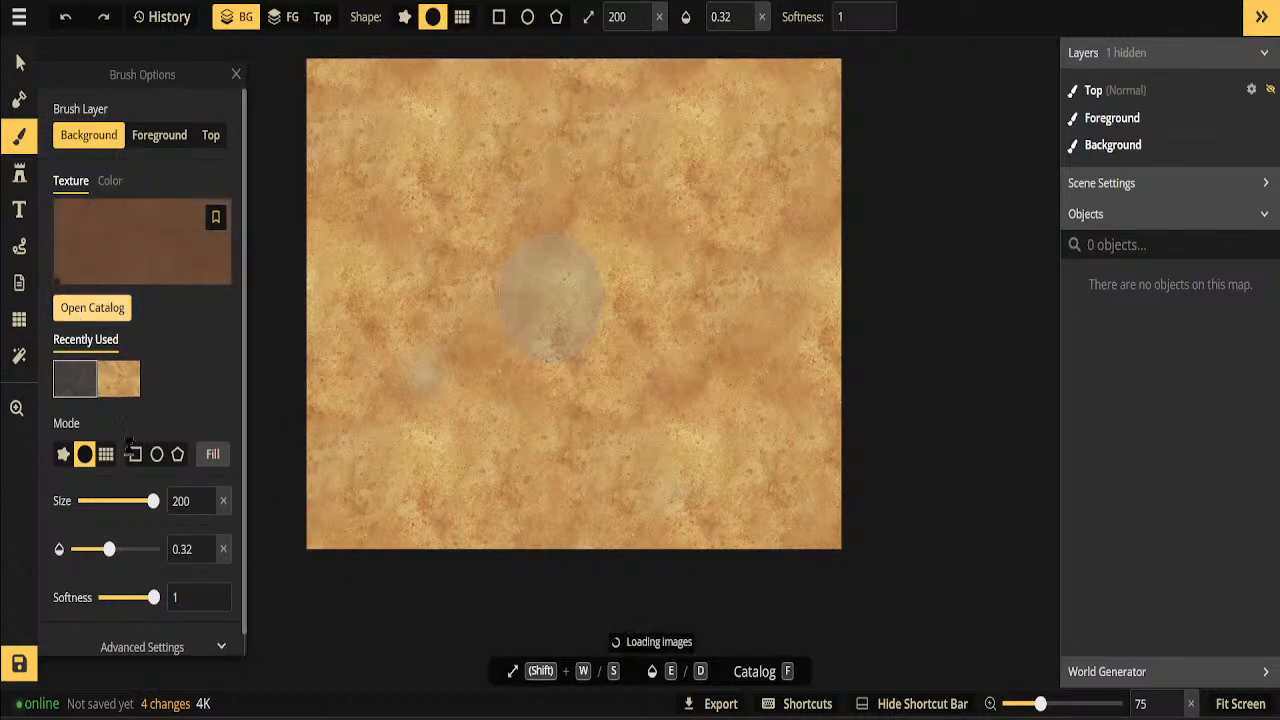
{"action": "left_click_drag", "start_coordinate": [130, 501], "coordinate": [148, 501]}
{"action": "left_click", "coordinate": [138, 551]}
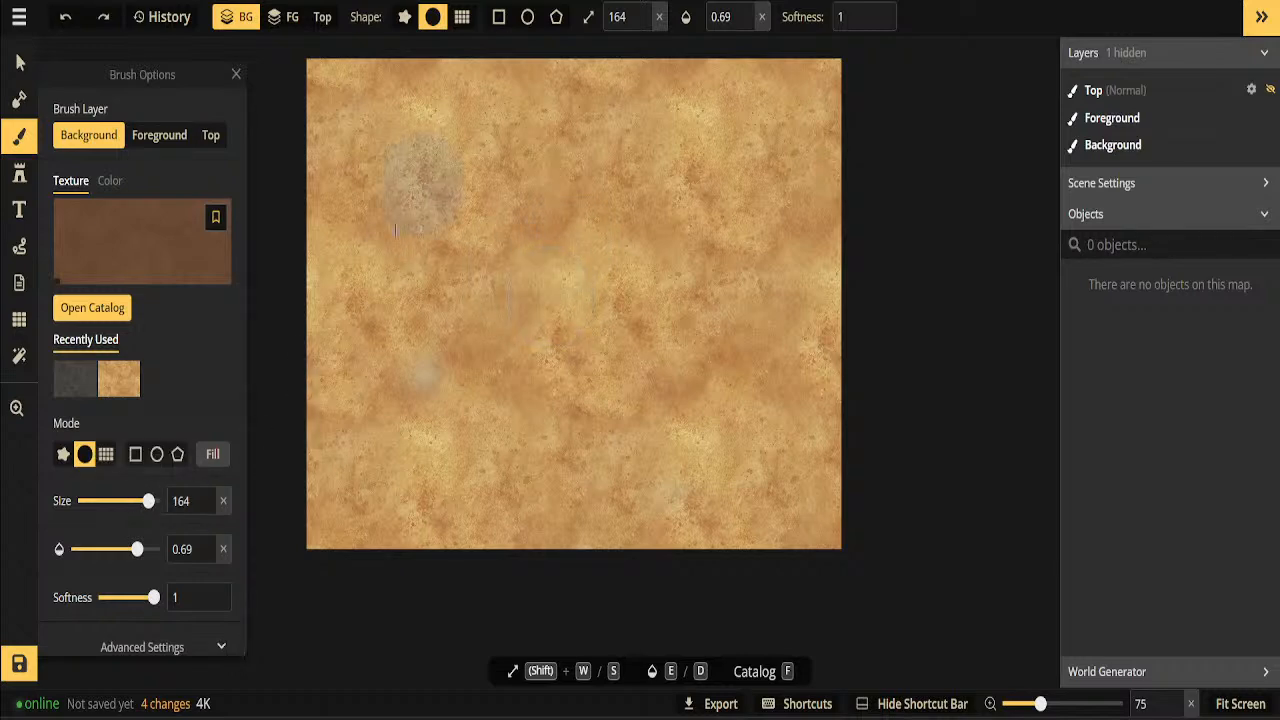
Try brown strokes across the map's middle at 0.69 opacity and along its upper edge at 0.85 opacity, undoing each one
{"action": "mouse_move", "coordinate": [380, 410]}
{"action": "left_mouse_down"}
{"action": "mouse_move", "coordinate": [591, 260]}
{"action": "mouse_move", "coordinate": [655, 306]}
{"action": "left_mouse_up"}
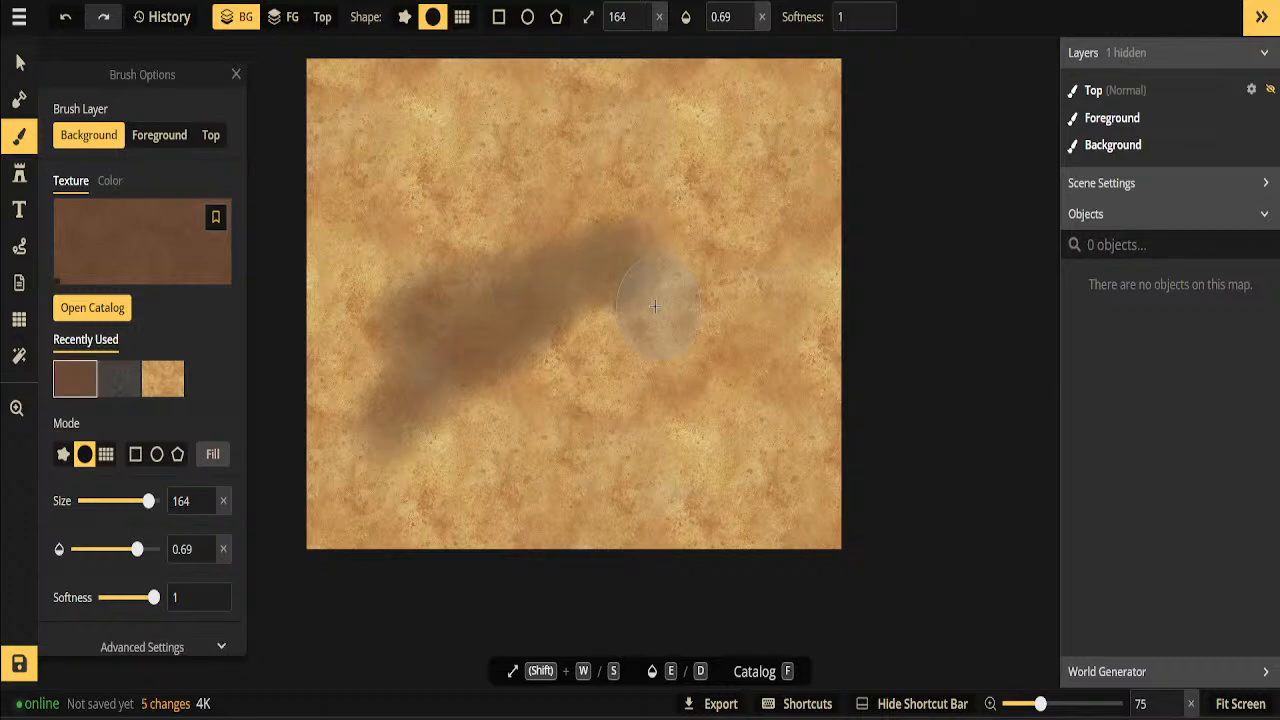
{"action": "key", "text": "ctrl+z"}
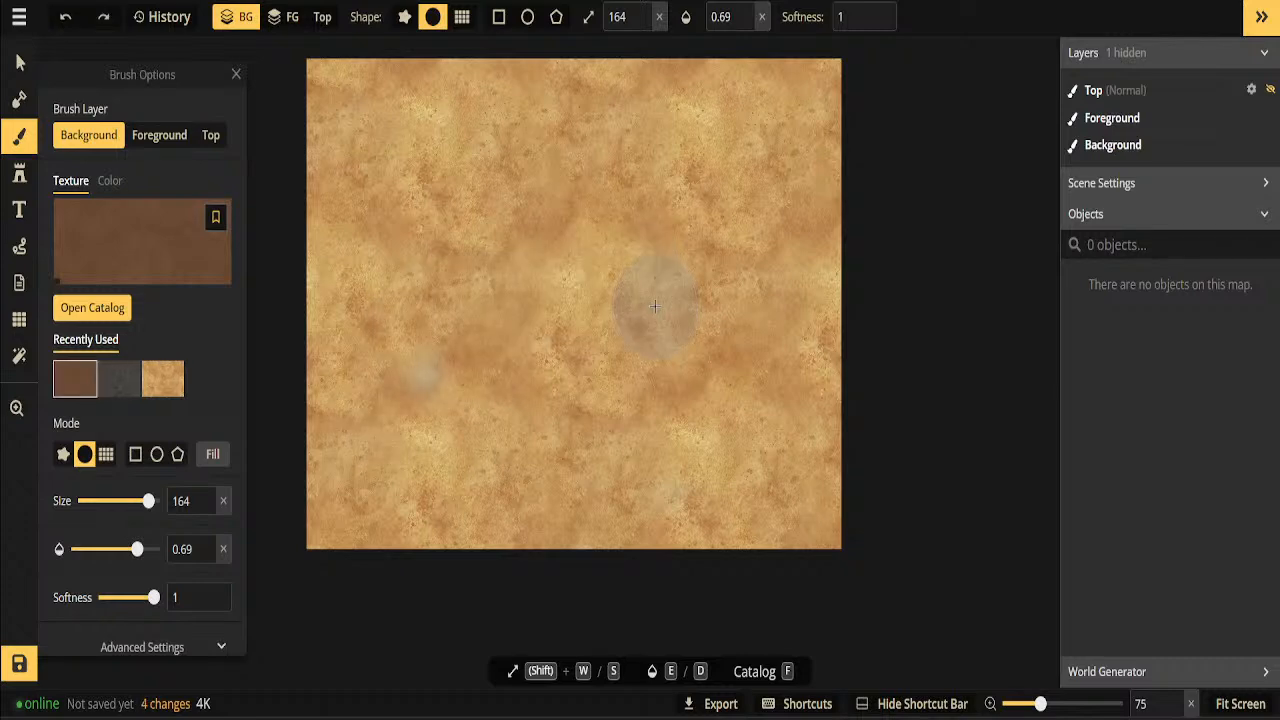
{"action": "left_click", "coordinate": [146, 549]}
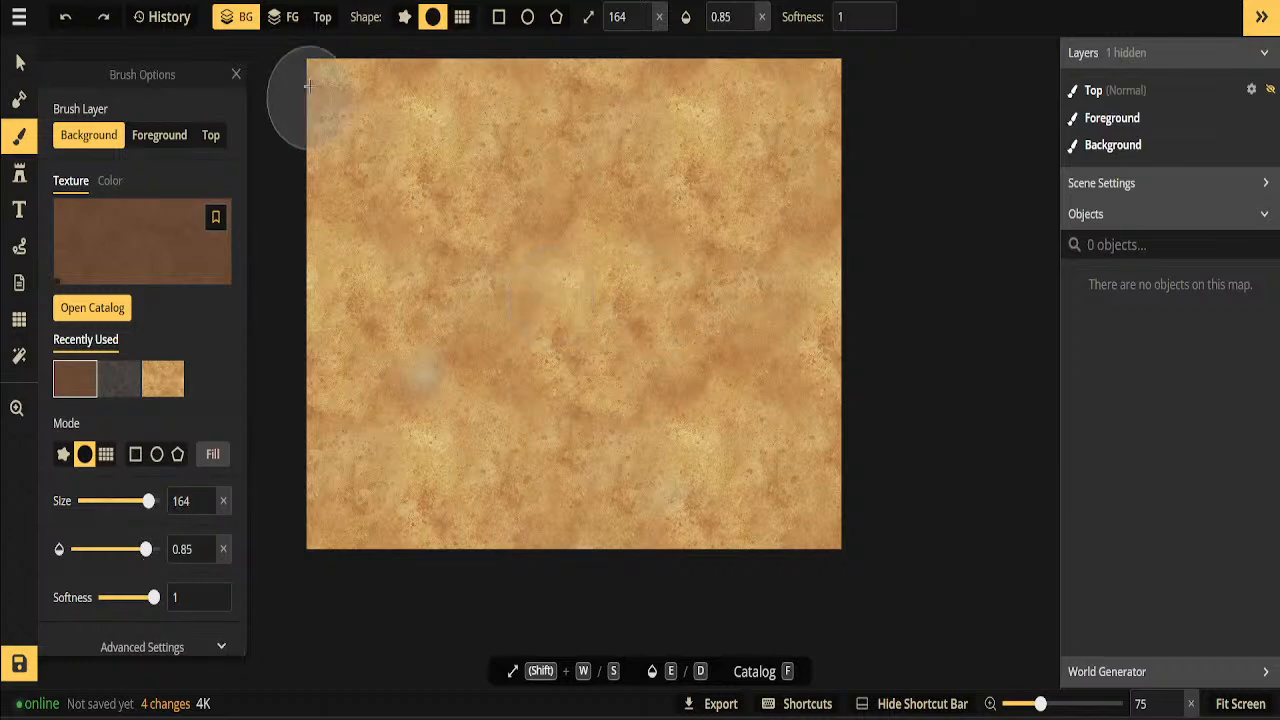
{"action": "mouse_move", "coordinate": [377, 74]}
{"action": "left_mouse_down"}
{"action": "mouse_move", "coordinate": [898, 115]}
{"action": "mouse_move", "coordinate": [406, 43]}
{"action": "mouse_move", "coordinate": [376, 63]}
{"action": "mouse_move", "coordinate": [547, 79]}
{"action": "mouse_move", "coordinate": [605, 128]}
{"action": "left_mouse_up"}
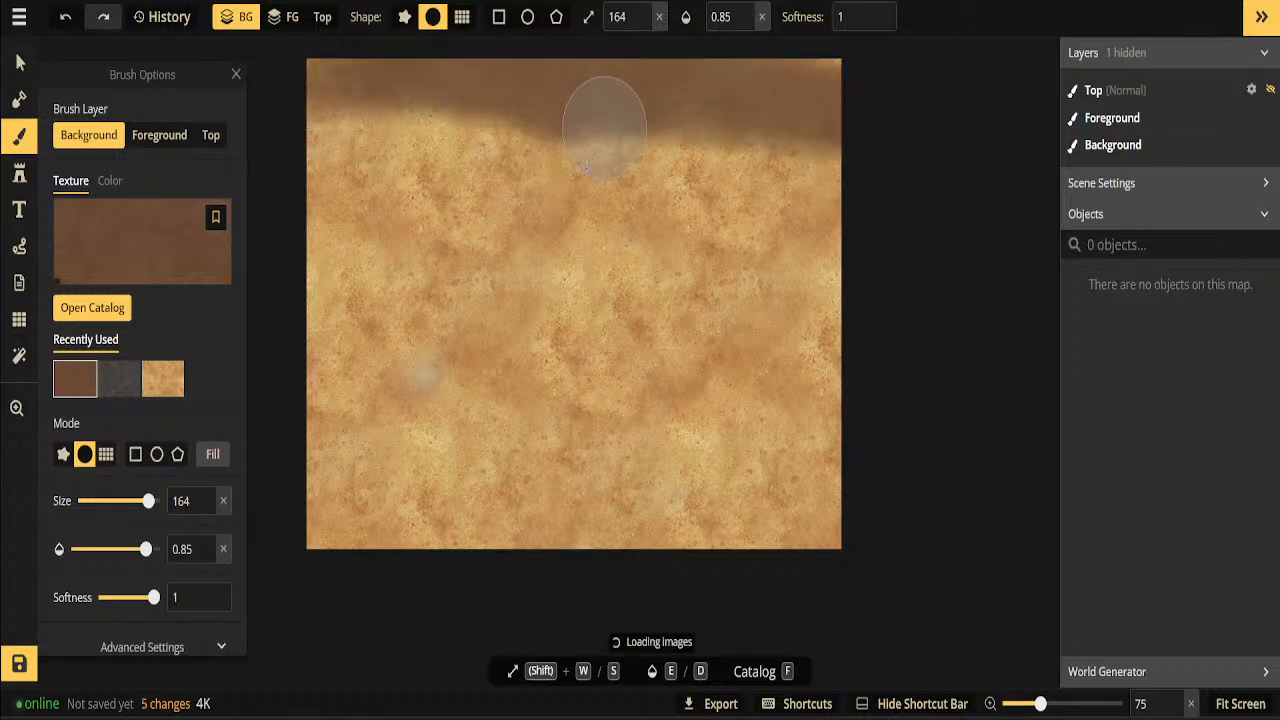
{"action": "key", "text": "ctrl+z"}
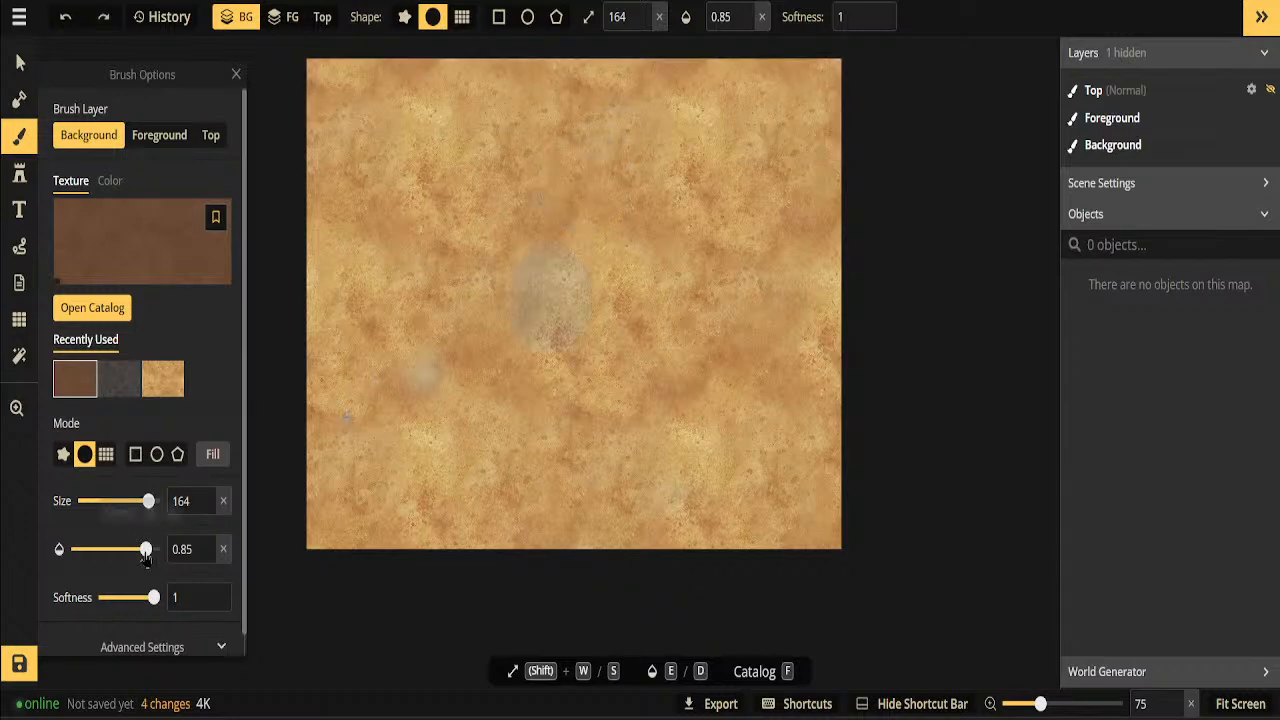
Lower the brush opacity to 0.45 and paint the brown texture over the whole background to darken the orange parchment
{"action": "left_click_drag", "start_coordinate": [145, 551], "coordinate": [120, 551]}
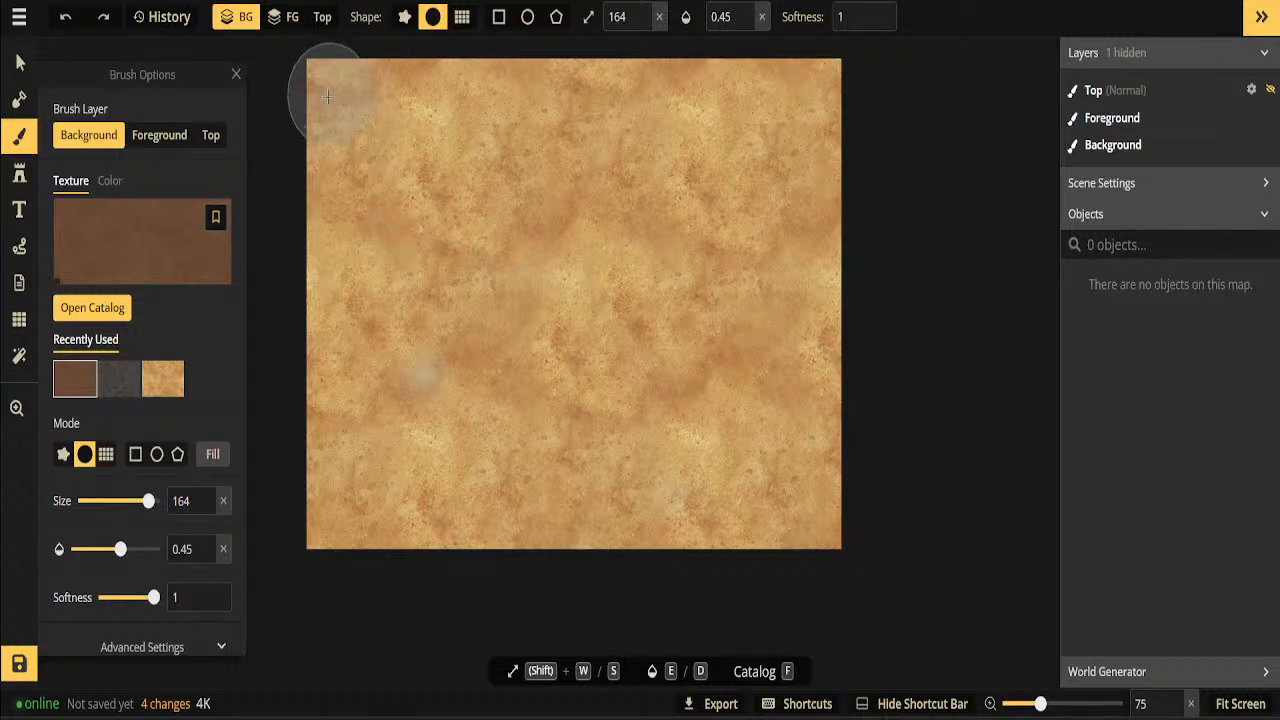
{"action": "key", "text": "ctrl+z"}
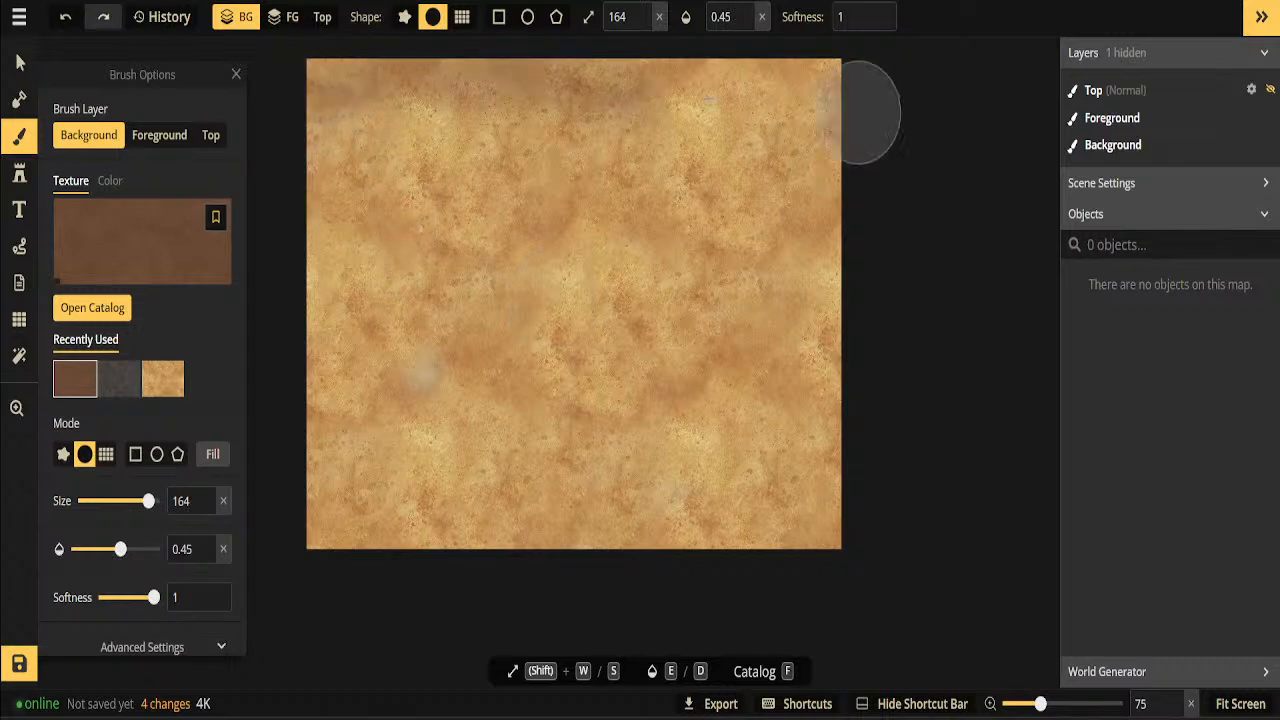
{"action": "mouse_move", "coordinate": [858, 112]}
{"action": "left_mouse_down"}
{"action": "mouse_move", "coordinate": [465, 173]}
{"action": "mouse_move", "coordinate": [373, 168]}
{"action": "mouse_move", "coordinate": [615, 201]}
{"action": "mouse_move", "coordinate": [592, 137]}
{"action": "mouse_move", "coordinate": [553, 150]}
{"action": "mouse_move", "coordinate": [506, 142]}
{"action": "mouse_move", "coordinate": [693, 170]}
{"action": "mouse_move", "coordinate": [843, 230]}
{"action": "mouse_move", "coordinate": [593, 230]}
{"action": "mouse_move", "coordinate": [582, 203]}
{"action": "mouse_move", "coordinate": [429, 199]}
{"action": "mouse_move", "coordinate": [487, 209]}
{"action": "mouse_move", "coordinate": [372, 244]}
{"action": "mouse_move", "coordinate": [251, 373]}
{"action": "left_mouse_up"}
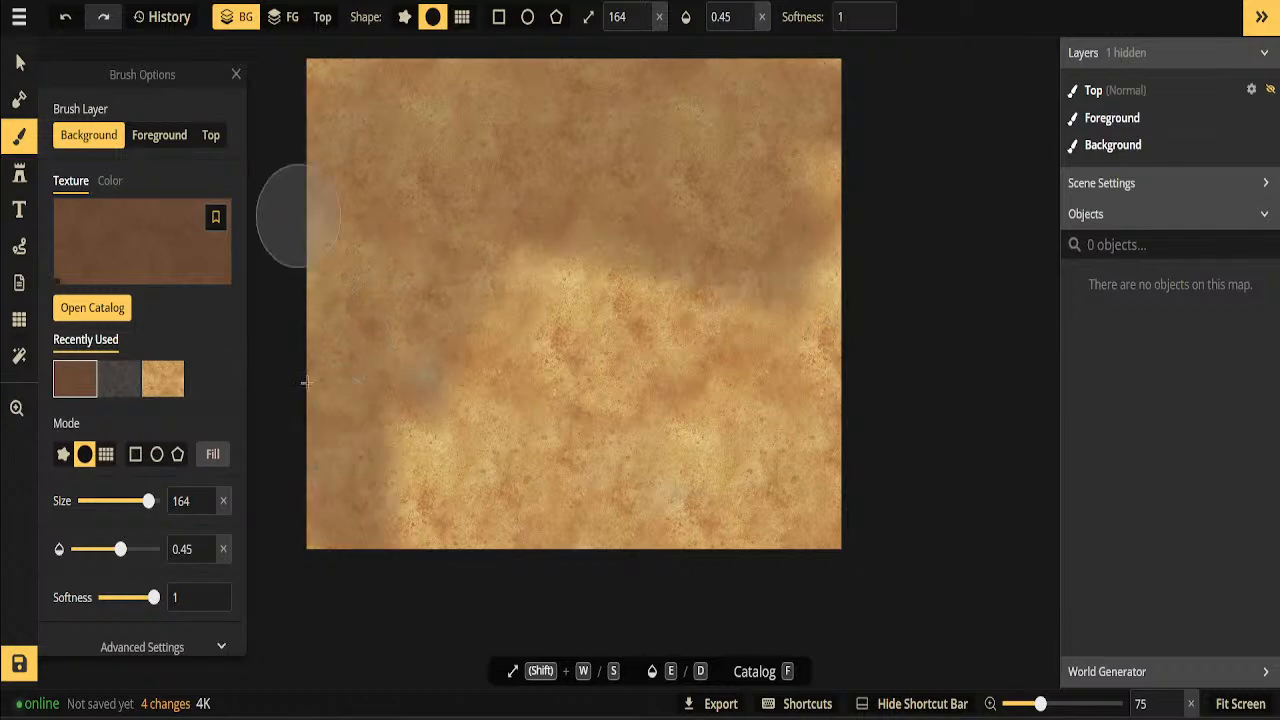
{"action": "mouse_move", "coordinate": [594, 262]}
{"action": "left_mouse_down"}
{"action": "mouse_move", "coordinate": [482, 256]}
{"action": "mouse_move", "coordinate": [669, 509]}
{"action": "mouse_move", "coordinate": [631, 577]}
{"action": "left_mouse_up"}
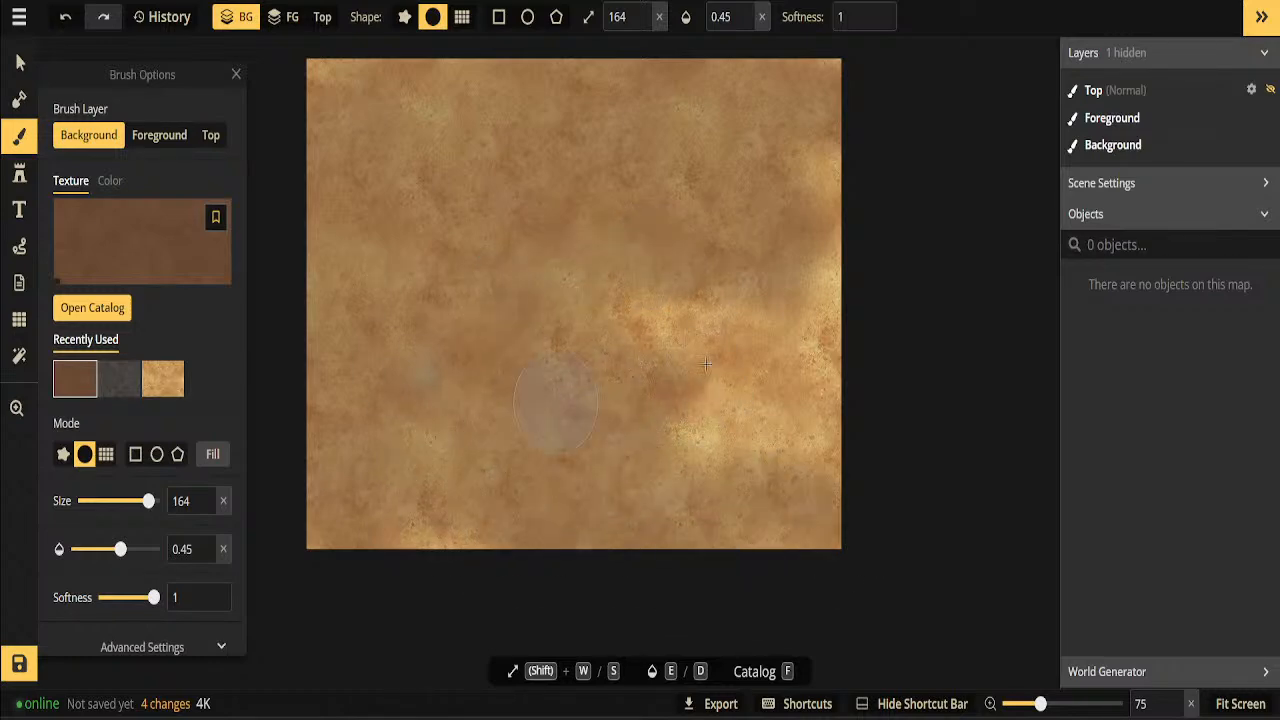
{"action": "mouse_move", "coordinate": [748, 451]}
{"action": "left_mouse_down"}
{"action": "mouse_move", "coordinate": [665, 346]}
{"action": "mouse_move", "coordinate": [703, 326]}
{"action": "mouse_move", "coordinate": [635, 294]}
{"action": "mouse_move", "coordinate": [634, 309]}
{"action": "mouse_move", "coordinate": [575, 336]}
{"action": "mouse_move", "coordinate": [645, 252]}
{"action": "mouse_move", "coordinate": [446, 269]}
{"action": "left_mouse_up"}
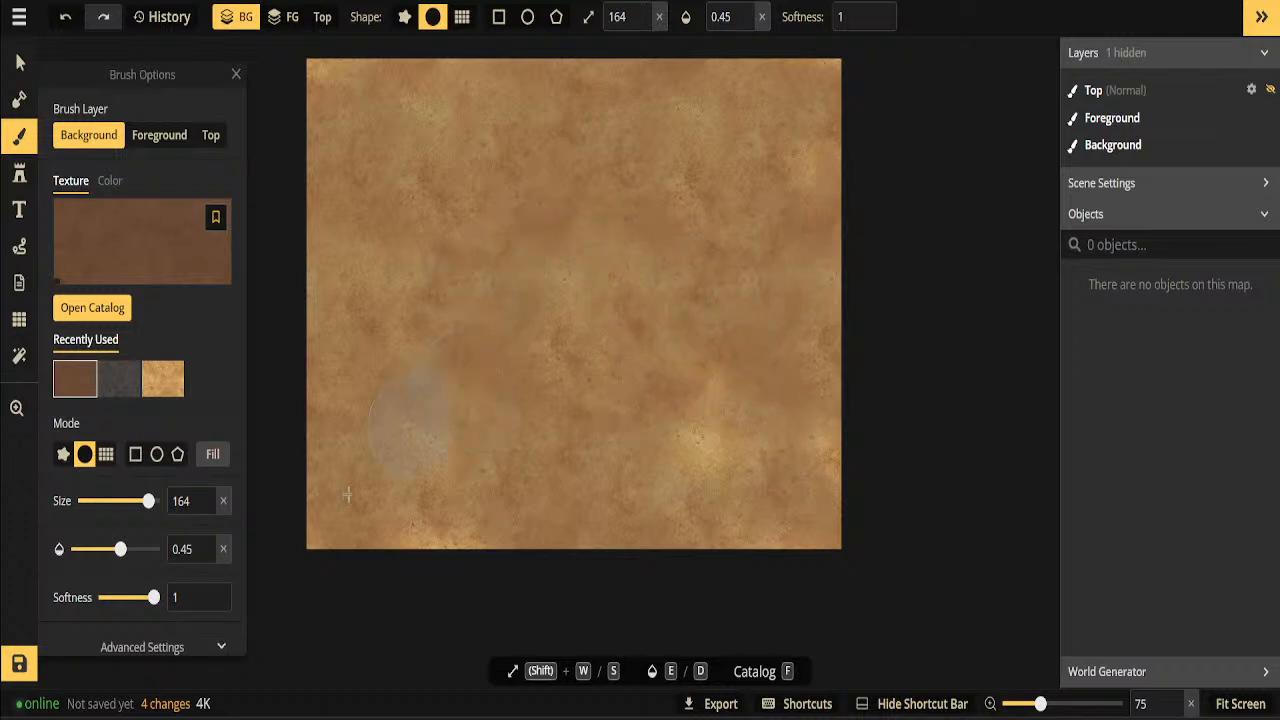
{"action": "mouse_move", "coordinate": [716, 398]}
{"action": "left_mouse_down"}
{"action": "mouse_move", "coordinate": [702, 462]}
{"action": "mouse_move", "coordinate": [748, 486]}
{"action": "left_mouse_up"}
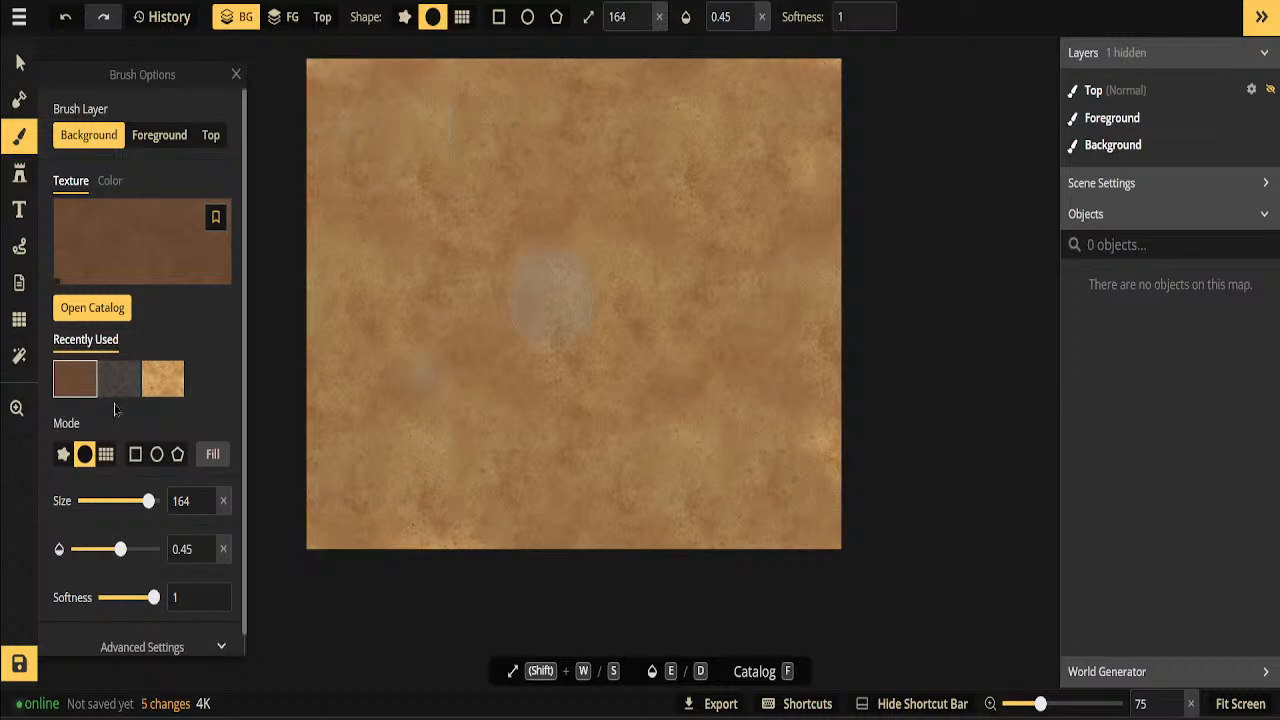
Set up a size 76 rough-edged brush with the pale yellow parchment texture on the Foreground layer and paint first strokes at 0.45 opacity
{"action": "left_click", "coordinate": [167, 394]}
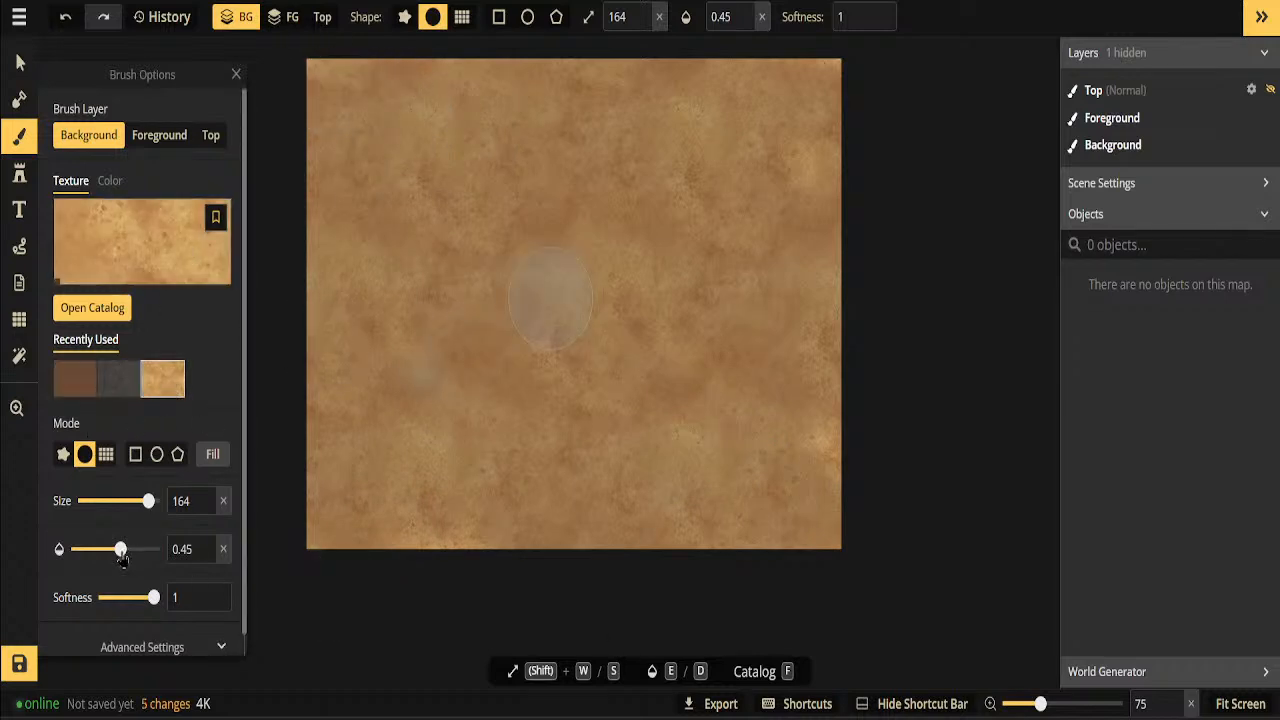
{"action": "left_click", "coordinate": [88, 310]}
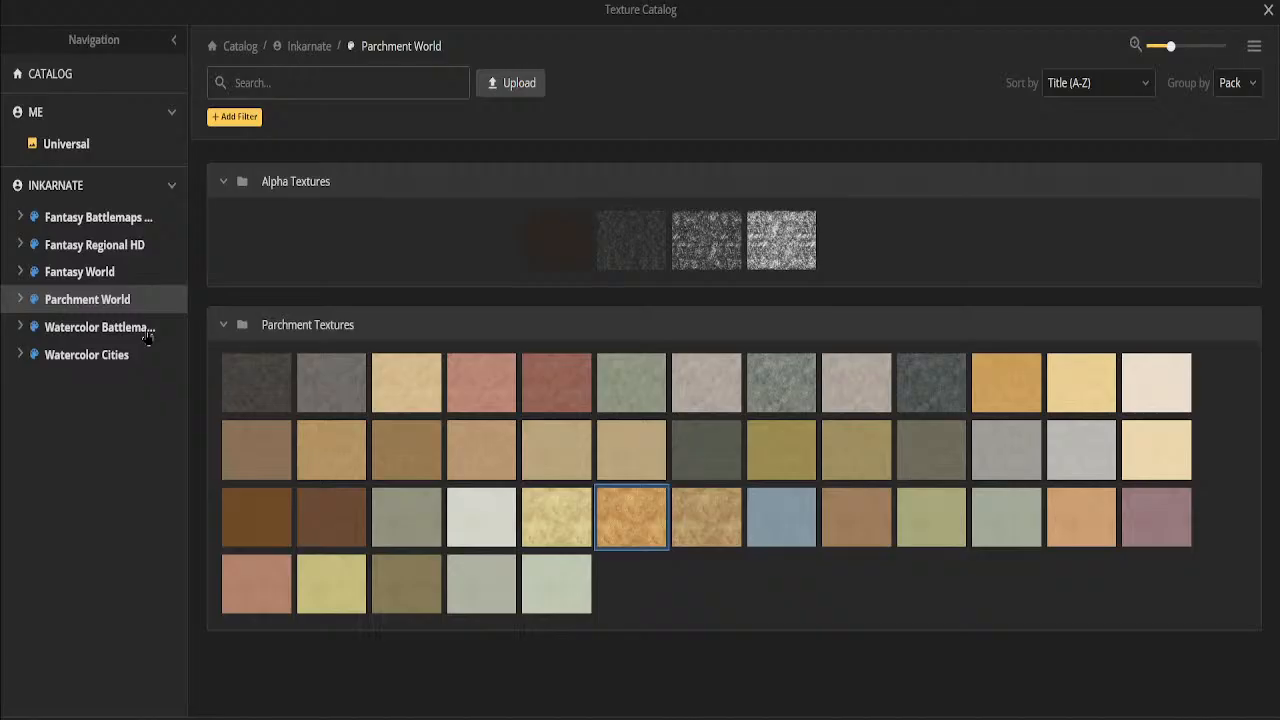
{"action": "left_click", "coordinate": [556, 517]}
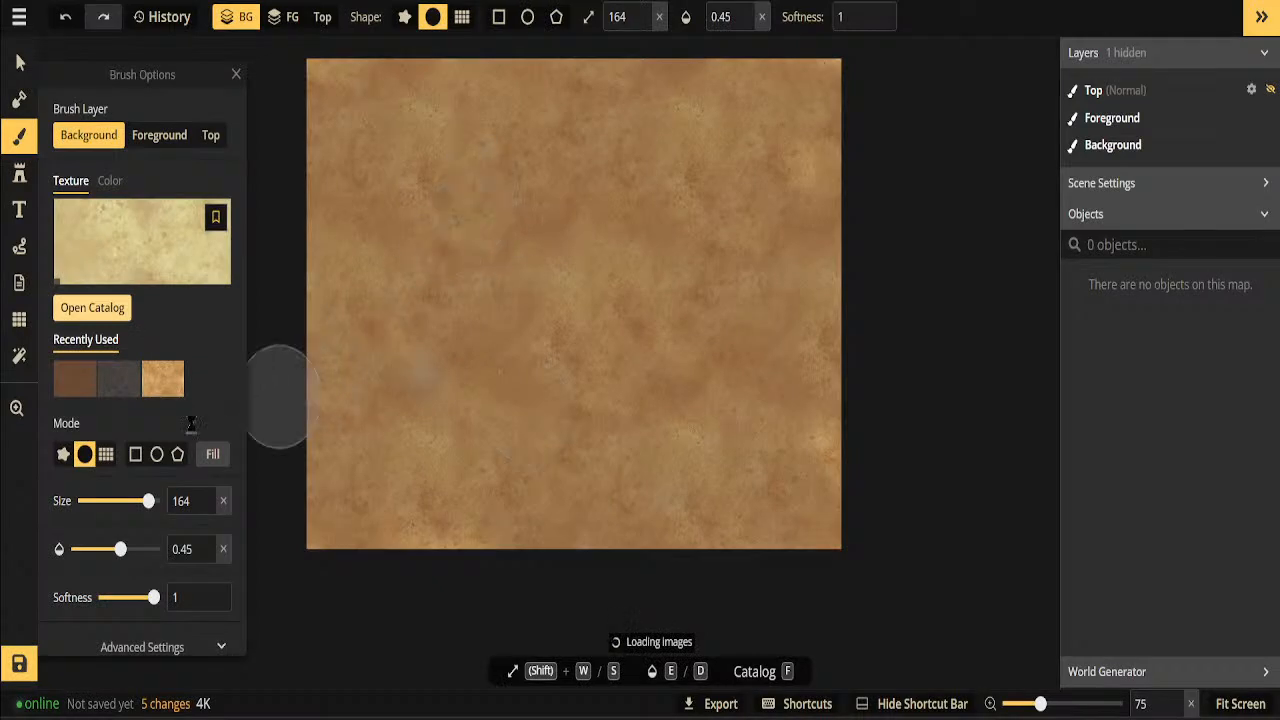
{"action": "left_click_drag", "start_coordinate": [148, 501], "coordinate": [129, 501]}
{"action": "left_click", "coordinate": [159, 135]}
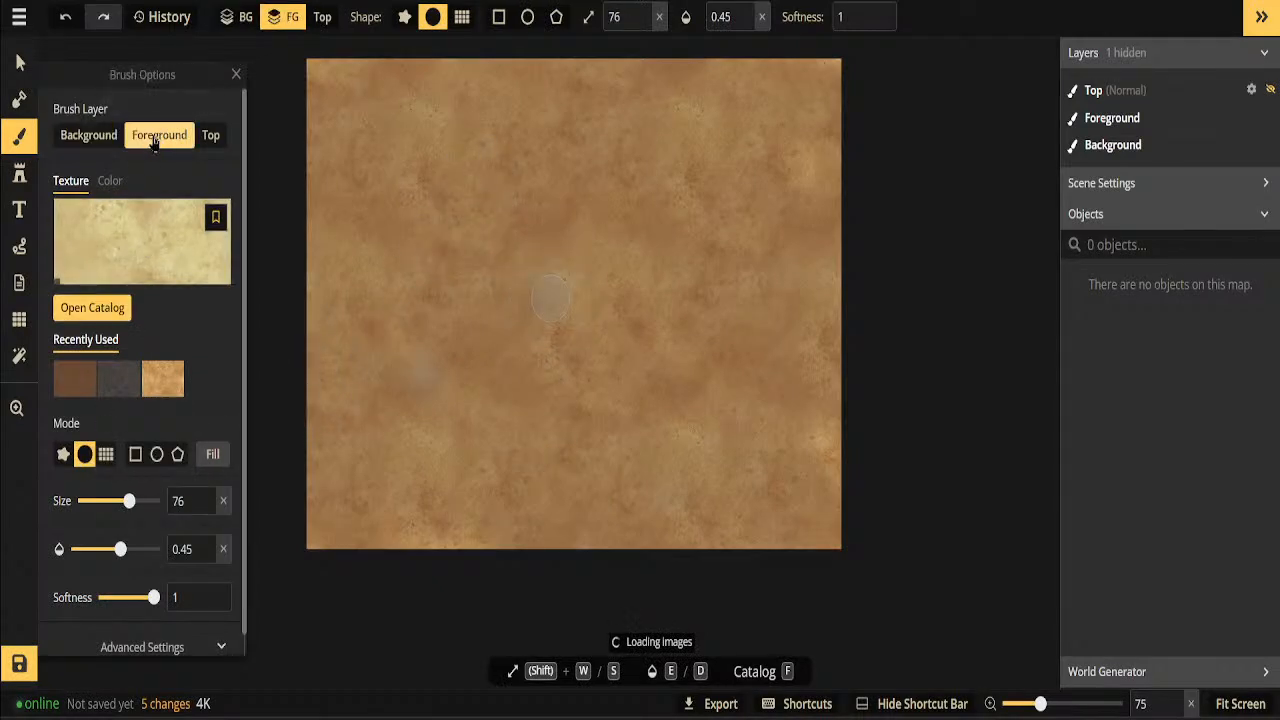
{"action": "left_click", "coordinate": [63, 456]}
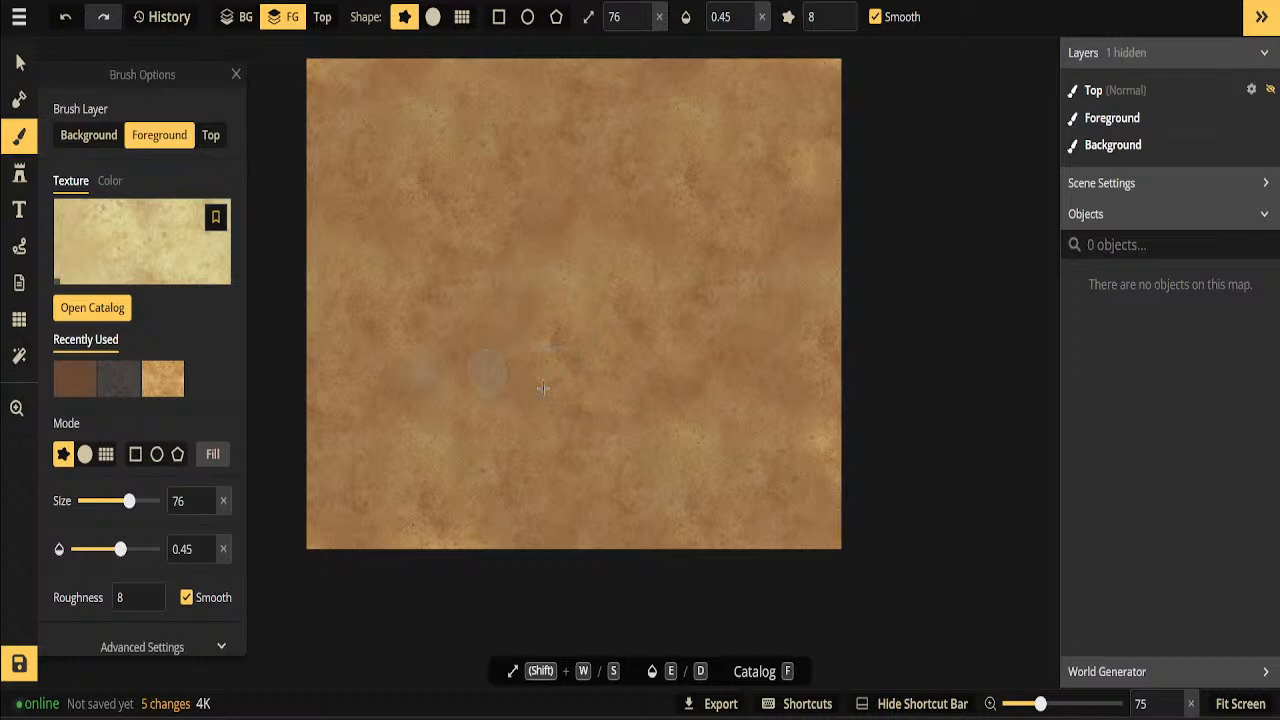
{"action": "left_click_drag", "start_coordinate": [534, 395], "coordinate": [542, 401]}
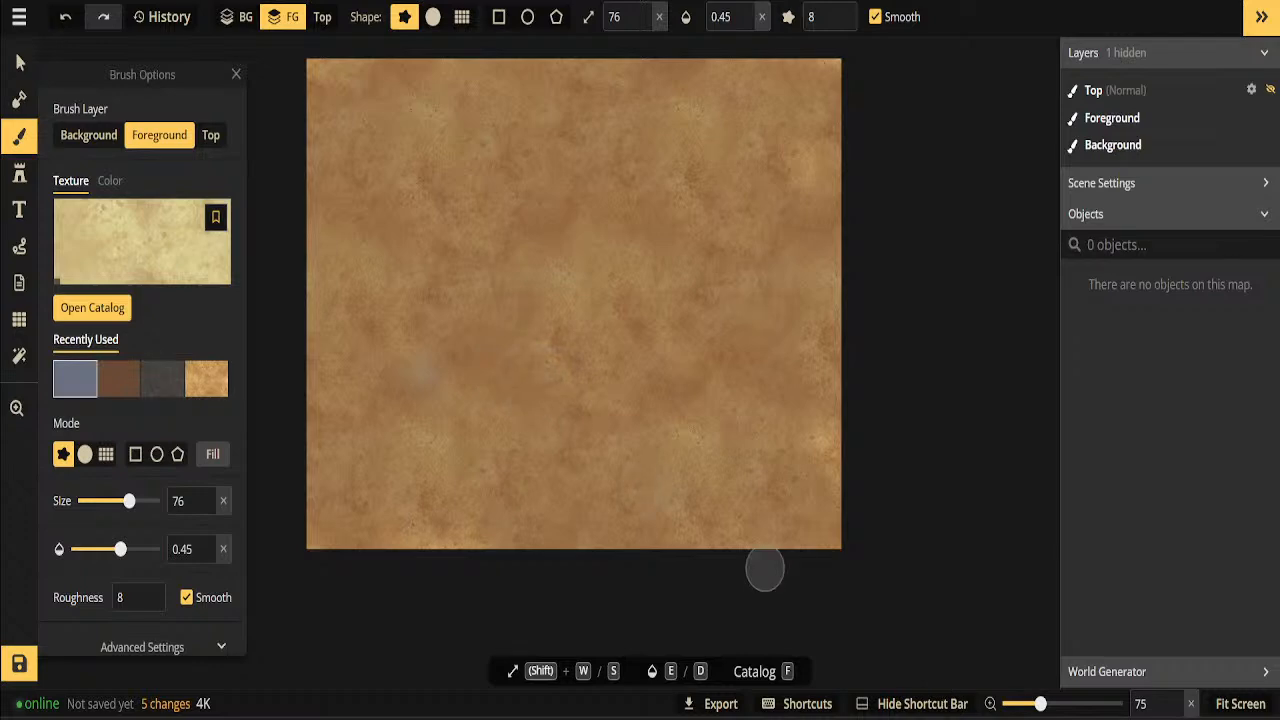
{"action": "left_click", "coordinate": [532, 262]}
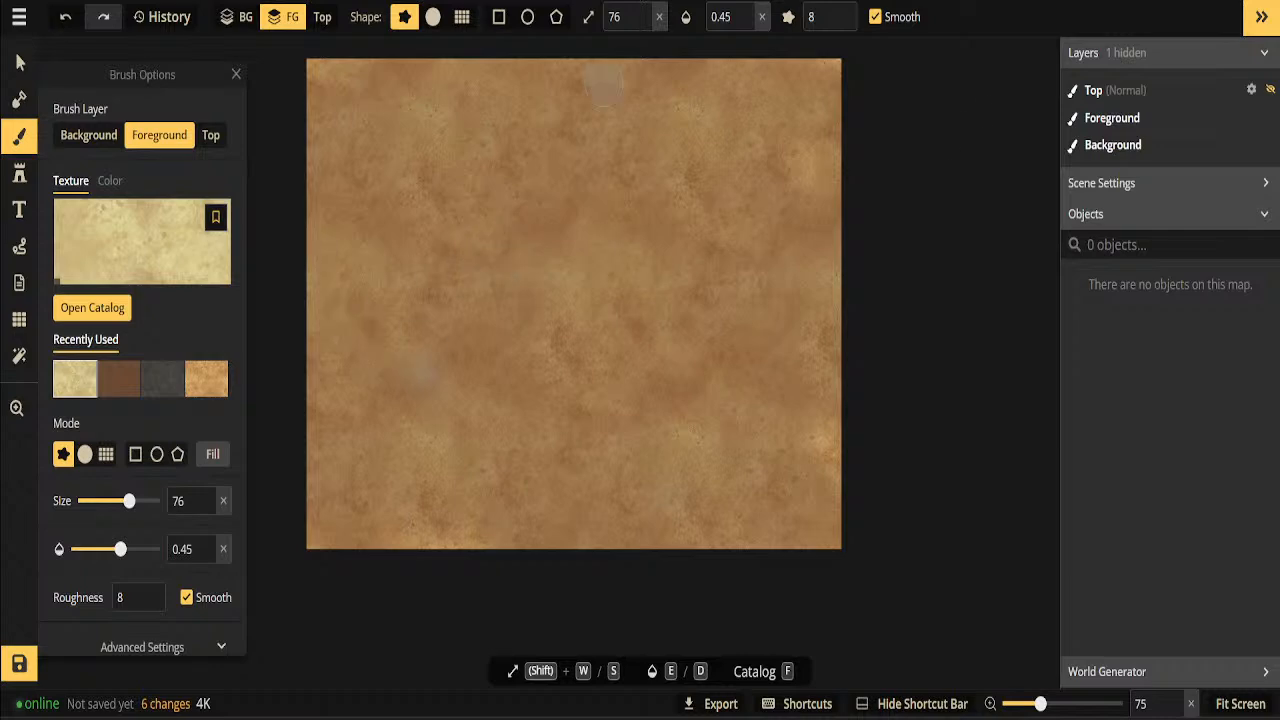
Switch to BIGO LIVE Connector, open the stream preview to check it, and return to the Inkarnate map
{"action": "left_click", "coordinate": [916, 718]}
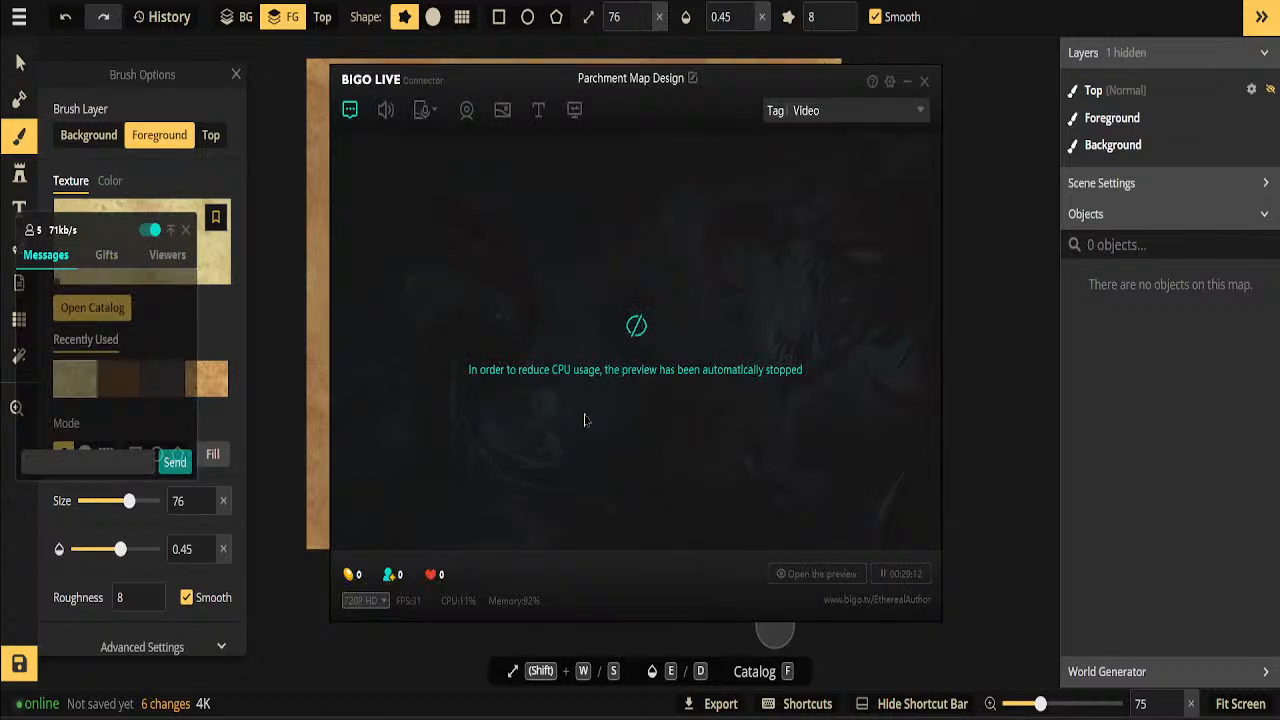
{"action": "left_click", "coordinate": [822, 574]}
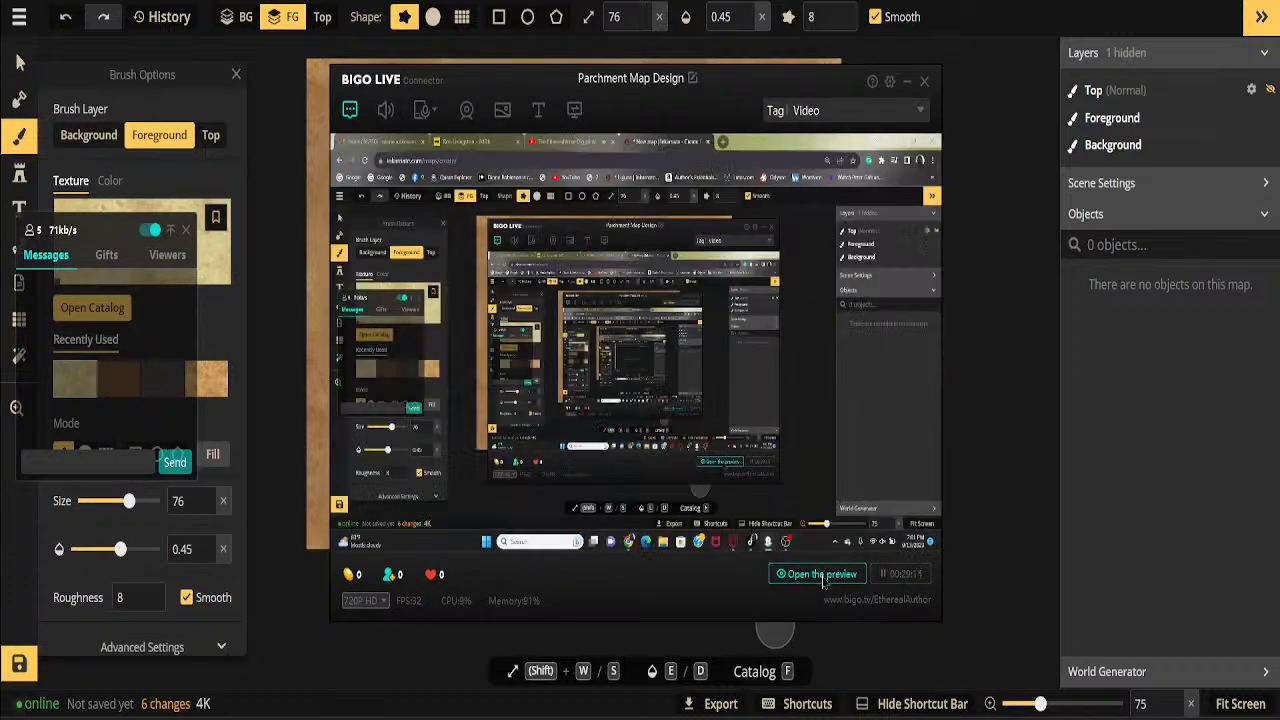
{"action": "left_click", "coordinate": [982, 60]}
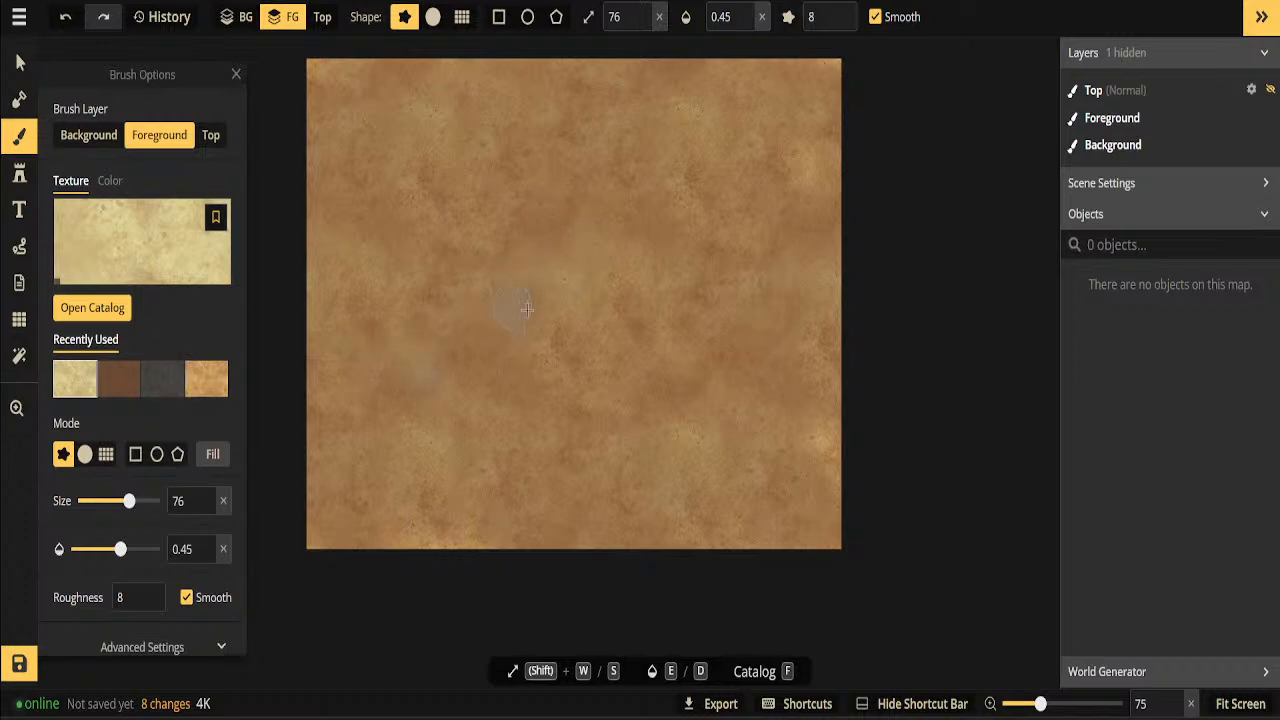
Paint another foreground stroke across the map's middle, set the brush opacity to 1, and paint over the centre again
{"action": "mouse_move", "coordinate": [619, 358]}
{"action": "left_mouse_down"}
{"action": "mouse_move", "coordinate": [556, 437]}
{"action": "mouse_move", "coordinate": [727, 376]}
{"action": "left_mouse_up"}
{"action": "left_click_drag", "start_coordinate": [120, 549], "coordinate": [155, 549]}
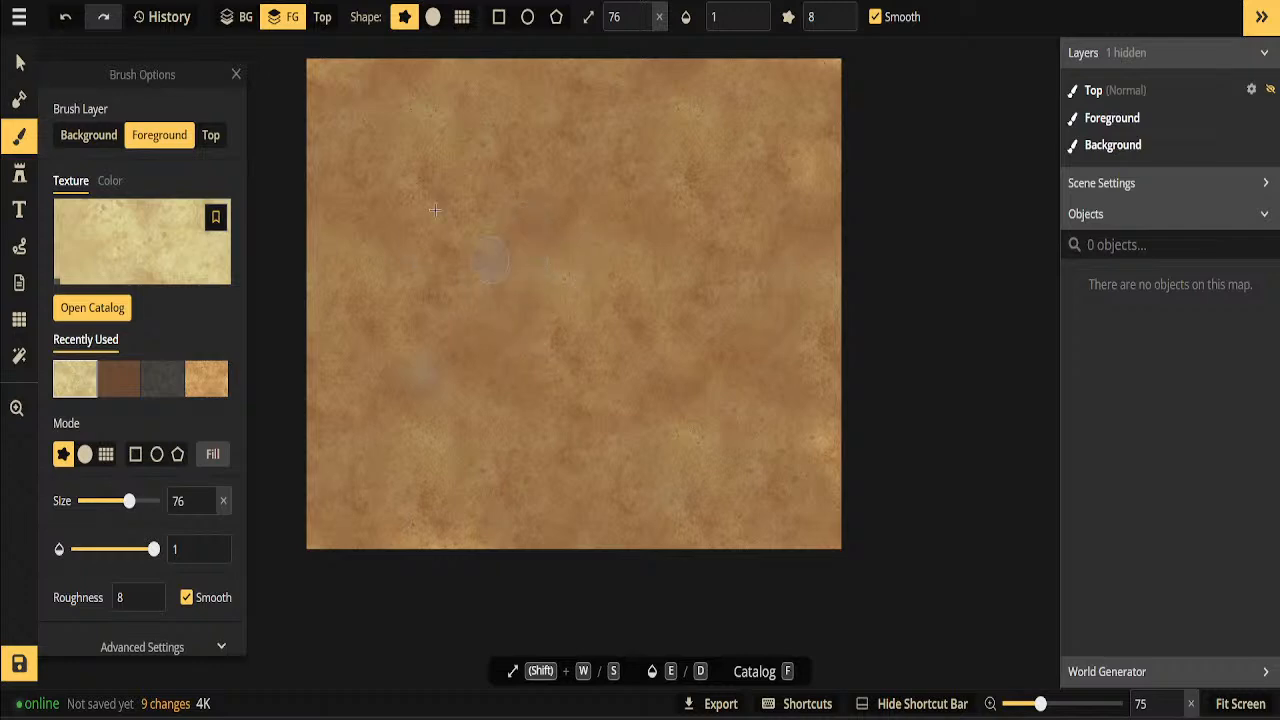
{"action": "left_click", "coordinate": [494, 248]}
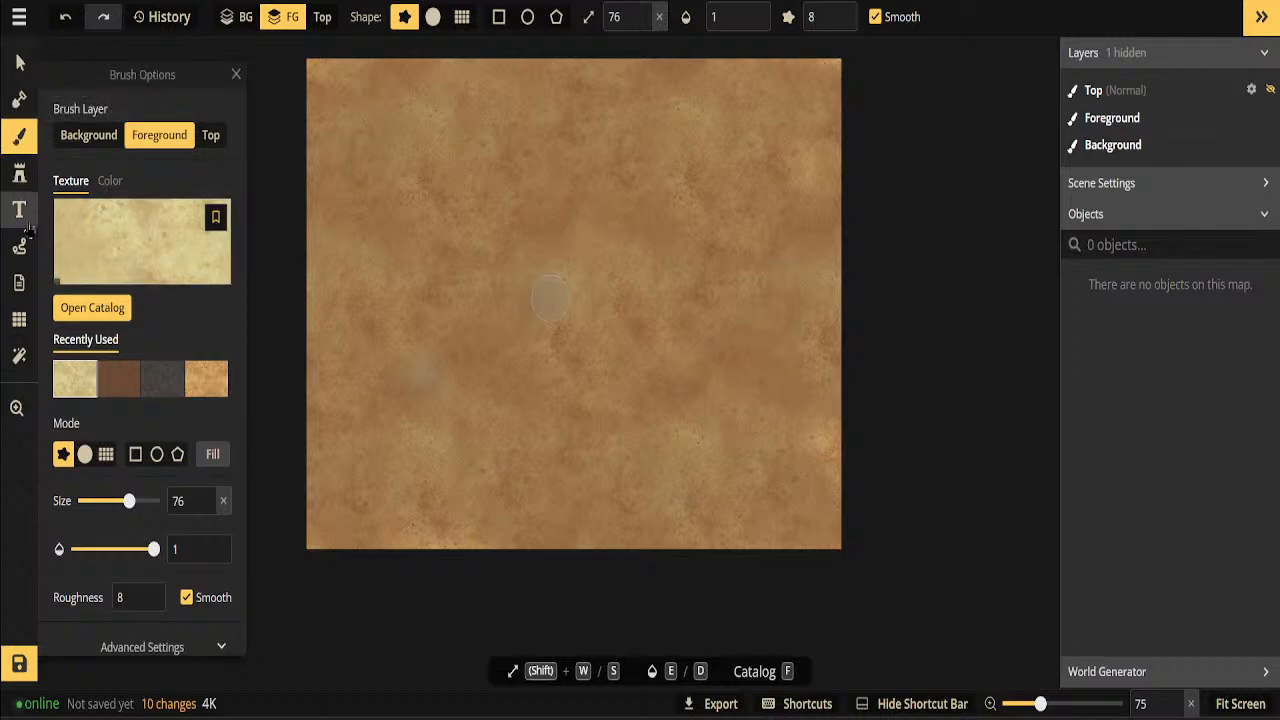
Add a landmass across the map's centre with the Mask tool at size 100, and extend its eastern side at size 54
{"action": "left_click", "coordinate": [20, 103]}
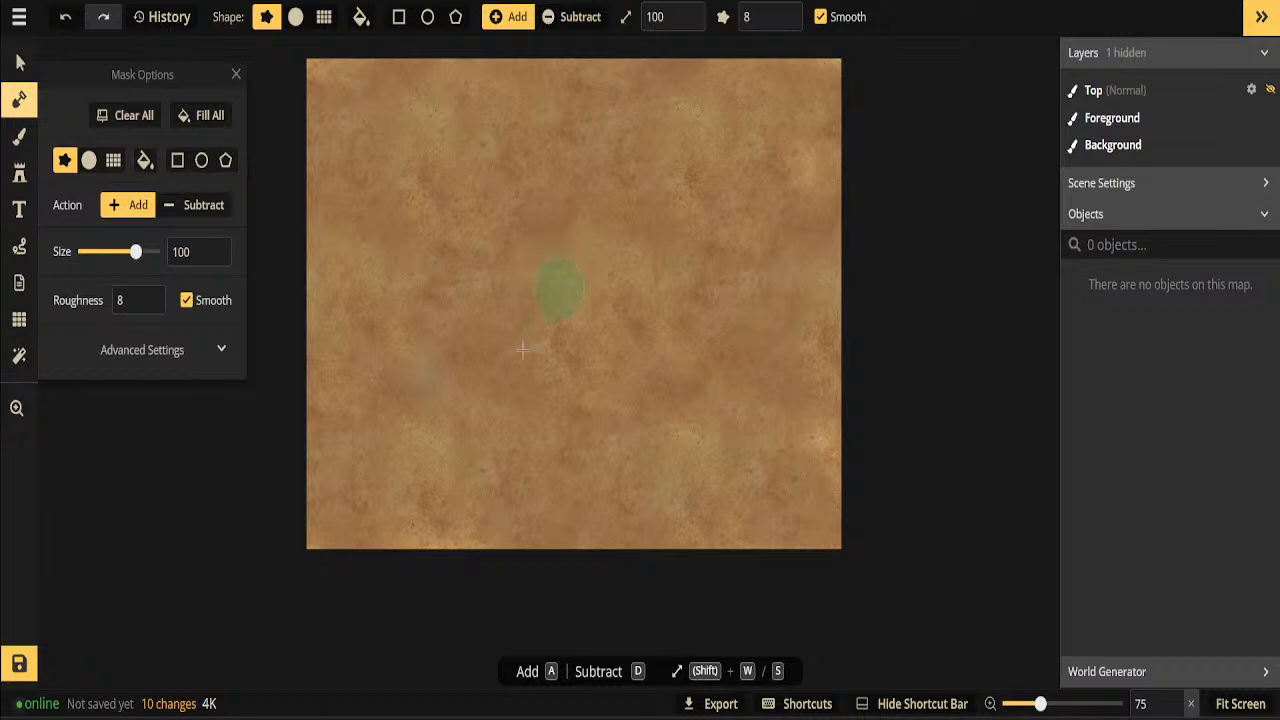
{"action": "mouse_move", "coordinate": [485, 376]}
{"action": "left_mouse_down"}
{"action": "mouse_move", "coordinate": [483, 304]}
{"action": "mouse_move", "coordinate": [501, 303]}
{"action": "mouse_move", "coordinate": [503, 277]}
{"action": "mouse_move", "coordinate": [522, 290]}
{"action": "mouse_move", "coordinate": [534, 276]}
{"action": "mouse_move", "coordinate": [568, 298]}
{"action": "mouse_move", "coordinate": [605, 193]}
{"action": "mouse_move", "coordinate": [646, 197]}
{"action": "mouse_move", "coordinate": [632, 167]}
{"action": "mouse_move", "coordinate": [611, 163]}
{"action": "mouse_move", "coordinate": [555, 222]}
{"action": "mouse_move", "coordinate": [531, 232]}
{"action": "mouse_move", "coordinate": [502, 221]}
{"action": "mouse_move", "coordinate": [569, 241]}
{"action": "mouse_move", "coordinate": [642, 197]}
{"action": "mouse_move", "coordinate": [728, 201]}
{"action": "left_mouse_up"}
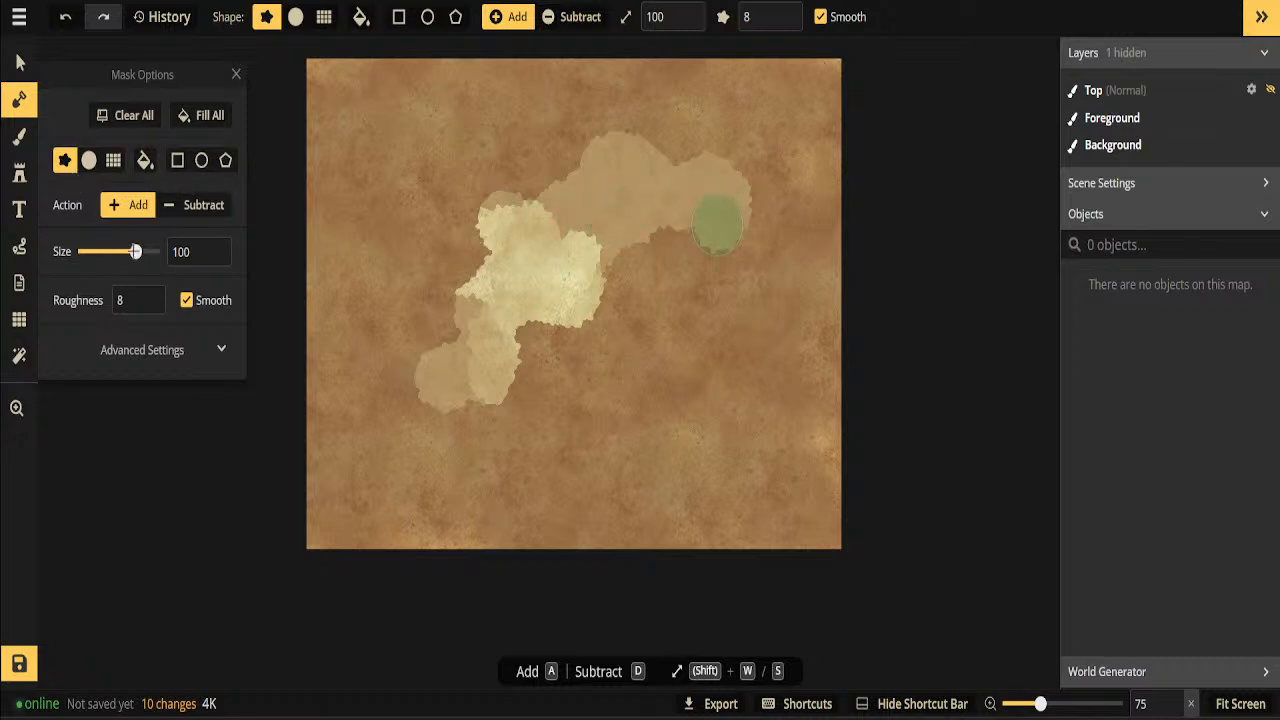
{"action": "left_click_drag", "start_coordinate": [135, 253], "coordinate": [121, 252]}
{"action": "mouse_move", "coordinate": [690, 234]}
{"action": "left_mouse_down"}
{"action": "mouse_move", "coordinate": [737, 165]}
{"action": "mouse_move", "coordinate": [737, 217]}
{"action": "mouse_move", "coordinate": [713, 230]}
{"action": "mouse_move", "coordinate": [724, 238]}
{"action": "mouse_move", "coordinate": [701, 224]}
{"action": "mouse_move", "coordinate": [693, 260]}
{"action": "mouse_move", "coordinate": [635, 221]}
{"action": "mouse_move", "coordinate": [621, 256]}
{"action": "mouse_move", "coordinate": [632, 264]}
{"action": "mouse_move", "coordinate": [662, 236]}
{"action": "mouse_move", "coordinate": [617, 262]}
{"action": "mouse_move", "coordinate": [600, 329]}
{"action": "mouse_move", "coordinate": [552, 326]}
{"action": "mouse_move", "coordinate": [546, 343]}
{"action": "mouse_move", "coordinate": [584, 371]}
{"action": "mouse_move", "coordinate": [542, 343]}
{"action": "mouse_move", "coordinate": [563, 346]}
{"action": "mouse_move", "coordinate": [506, 343]}
{"action": "mouse_move", "coordinate": [524, 309]}
{"action": "mouse_move", "coordinate": [528, 343]}
{"action": "mouse_move", "coordinate": [552, 339]}
{"action": "mouse_move", "coordinate": [593, 369]}
{"action": "mouse_move", "coordinate": [652, 369]}
{"action": "mouse_move", "coordinate": [668, 396]}
{"action": "mouse_move", "coordinate": [642, 418]}
{"action": "mouse_move", "coordinate": [658, 431]}
{"action": "mouse_move", "coordinate": [630, 367]}
{"action": "mouse_move", "coordinate": [638, 330]}
{"action": "left_mouse_up"}
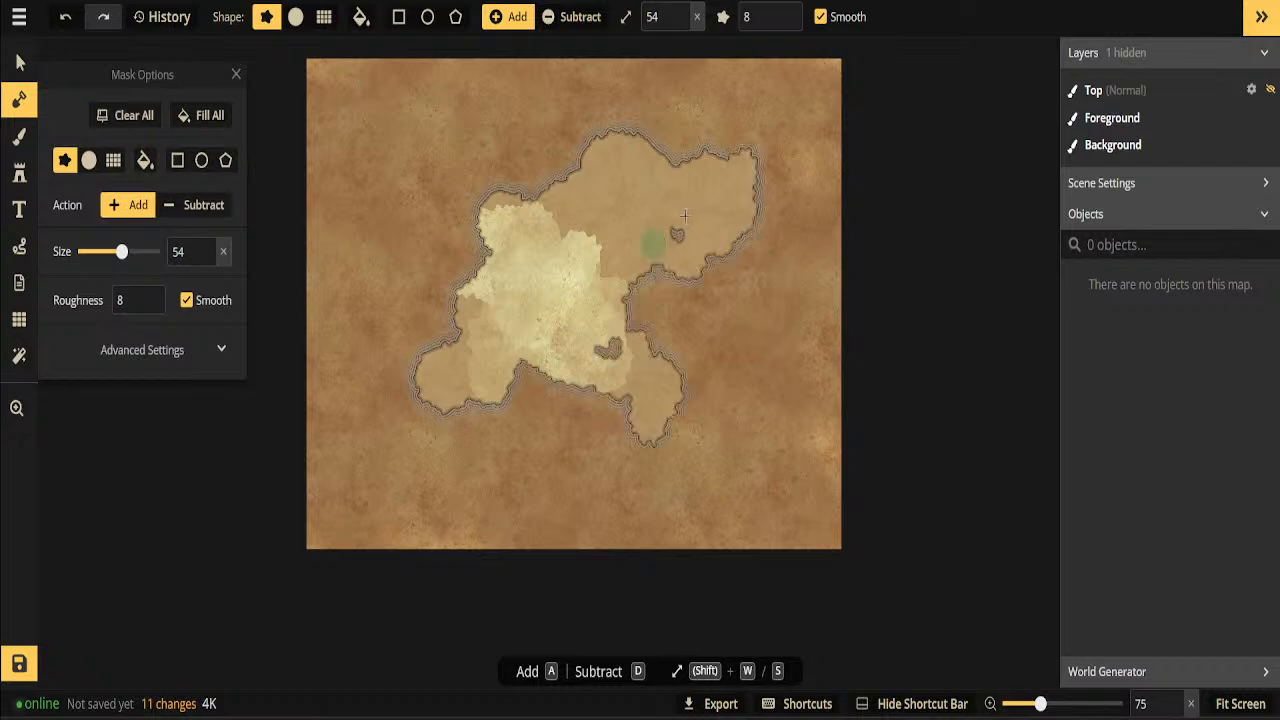
Extend the landmass's southern and western coasts with the size 54 mask, and add a small island off its southeast coast
{"action": "mouse_move", "coordinate": [678, 232]}
{"action": "left_mouse_down"}
{"action": "mouse_move", "coordinate": [657, 229]}
{"action": "mouse_move", "coordinate": [621, 283]}
{"action": "mouse_move", "coordinate": [608, 354]}
{"action": "mouse_move", "coordinate": [620, 398]}
{"action": "mouse_move", "coordinate": [512, 384]}
{"action": "mouse_move", "coordinate": [565, 432]}
{"action": "mouse_move", "coordinate": [526, 348]}
{"action": "mouse_move", "coordinate": [495, 348]}
{"action": "mouse_move", "coordinate": [455, 395]}
{"action": "mouse_move", "coordinate": [383, 428]}
{"action": "mouse_move", "coordinate": [434, 400]}
{"action": "mouse_move", "coordinate": [500, 443]}
{"action": "mouse_move", "coordinate": [507, 401]}
{"action": "left_mouse_up"}
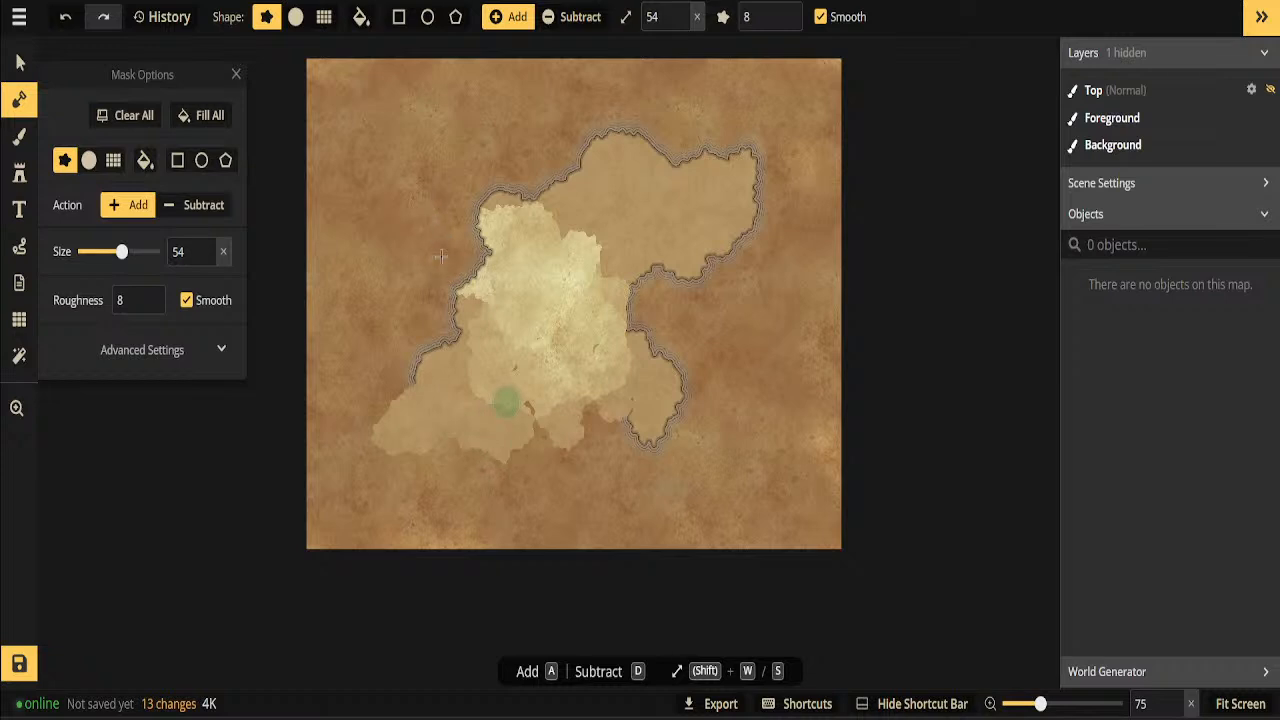
{"action": "mouse_move", "coordinate": [450, 208]}
{"action": "left_mouse_down"}
{"action": "mouse_move", "coordinate": [452, 274]}
{"action": "mouse_move", "coordinate": [413, 284]}
{"action": "mouse_move", "coordinate": [394, 307]}
{"action": "mouse_move", "coordinate": [430, 320]}
{"action": "mouse_move", "coordinate": [463, 292]}
{"action": "mouse_move", "coordinate": [424, 310]}
{"action": "mouse_move", "coordinate": [428, 345]}
{"action": "mouse_move", "coordinate": [390, 355]}
{"action": "mouse_move", "coordinate": [441, 361]}
{"action": "mouse_move", "coordinate": [455, 330]}
{"action": "mouse_move", "coordinate": [411, 328]}
{"action": "mouse_move", "coordinate": [380, 281]}
{"action": "mouse_move", "coordinate": [369, 299]}
{"action": "mouse_move", "coordinate": [400, 346]}
{"action": "mouse_move", "coordinate": [598, 403]}
{"action": "left_mouse_up"}
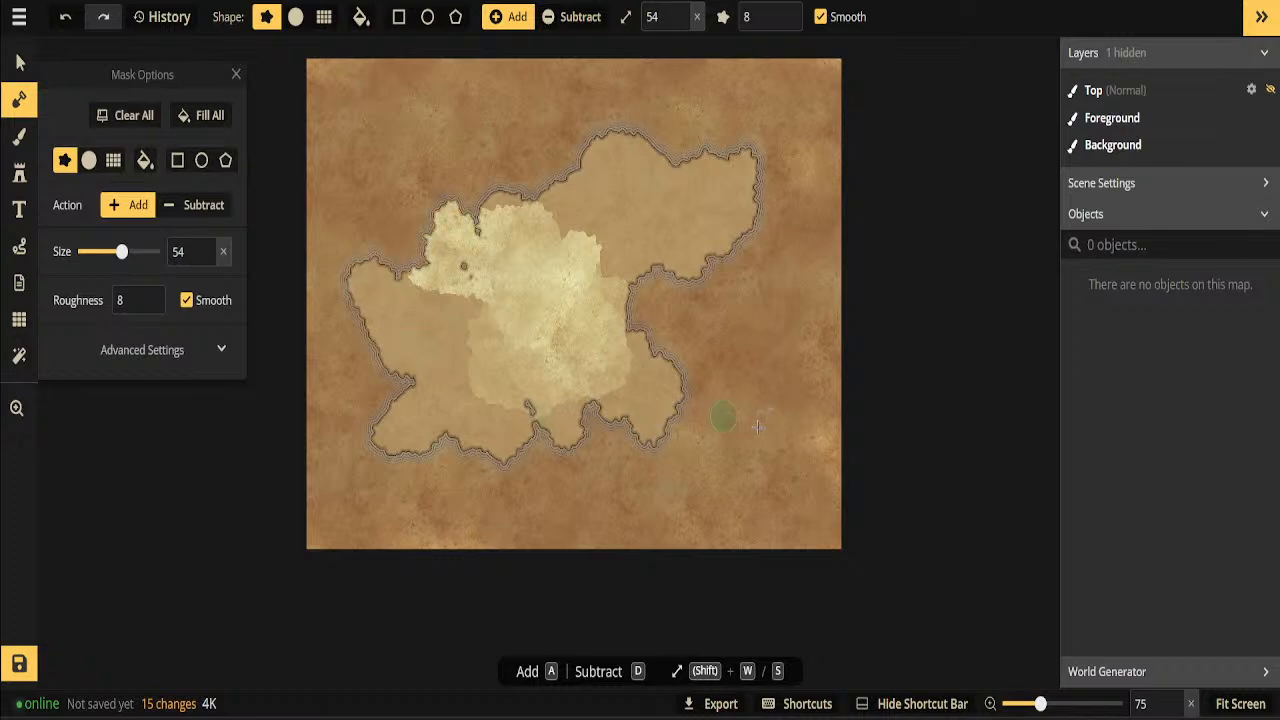
{"action": "left_click_drag", "start_coordinate": [712, 457], "coordinate": [723, 452]}
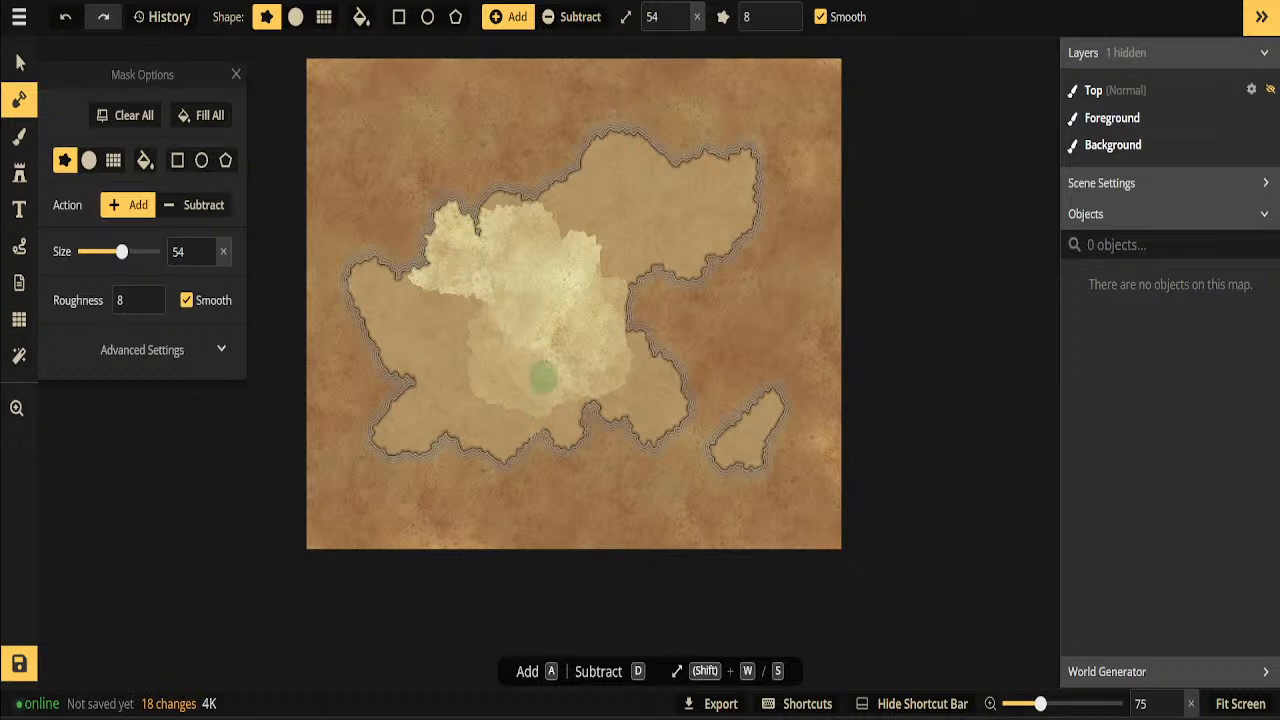
{"action": "left_click", "coordinate": [585, 203]}
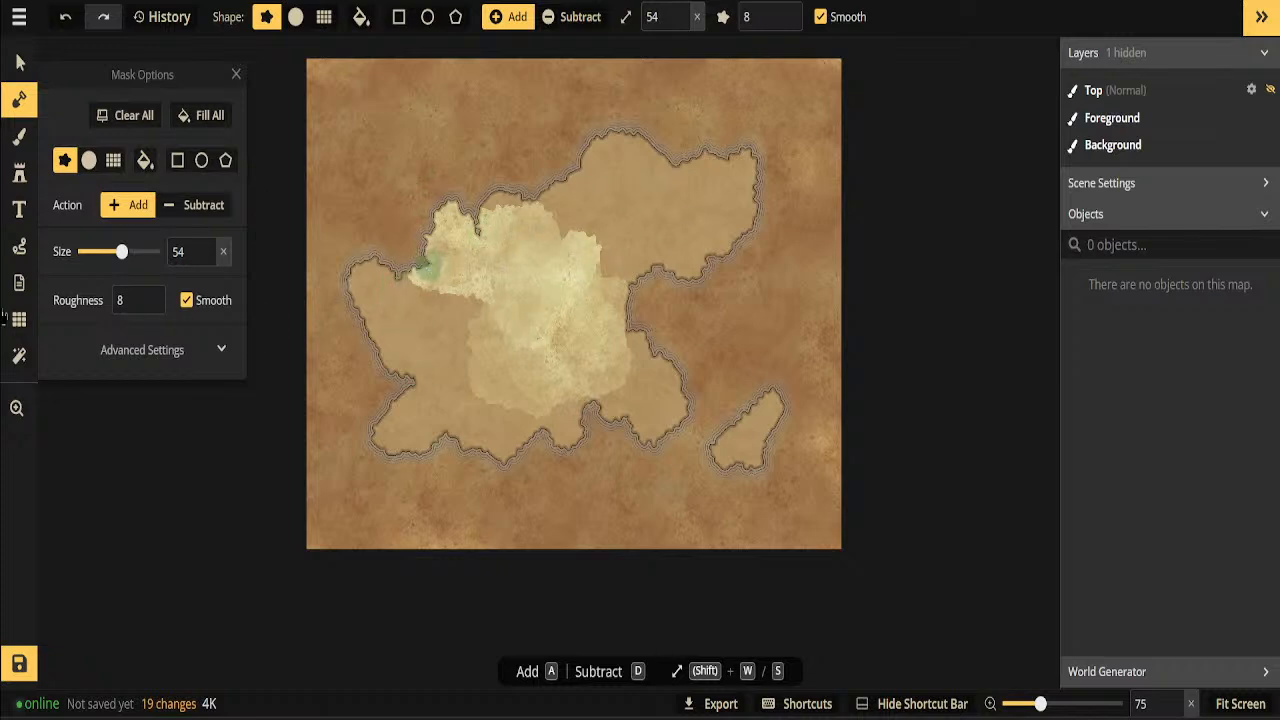
Look through the Parchment World textures available for the Brush tool, keeping the pale yellow parchment selected
{"action": "left_click", "coordinate": [19, 136]}
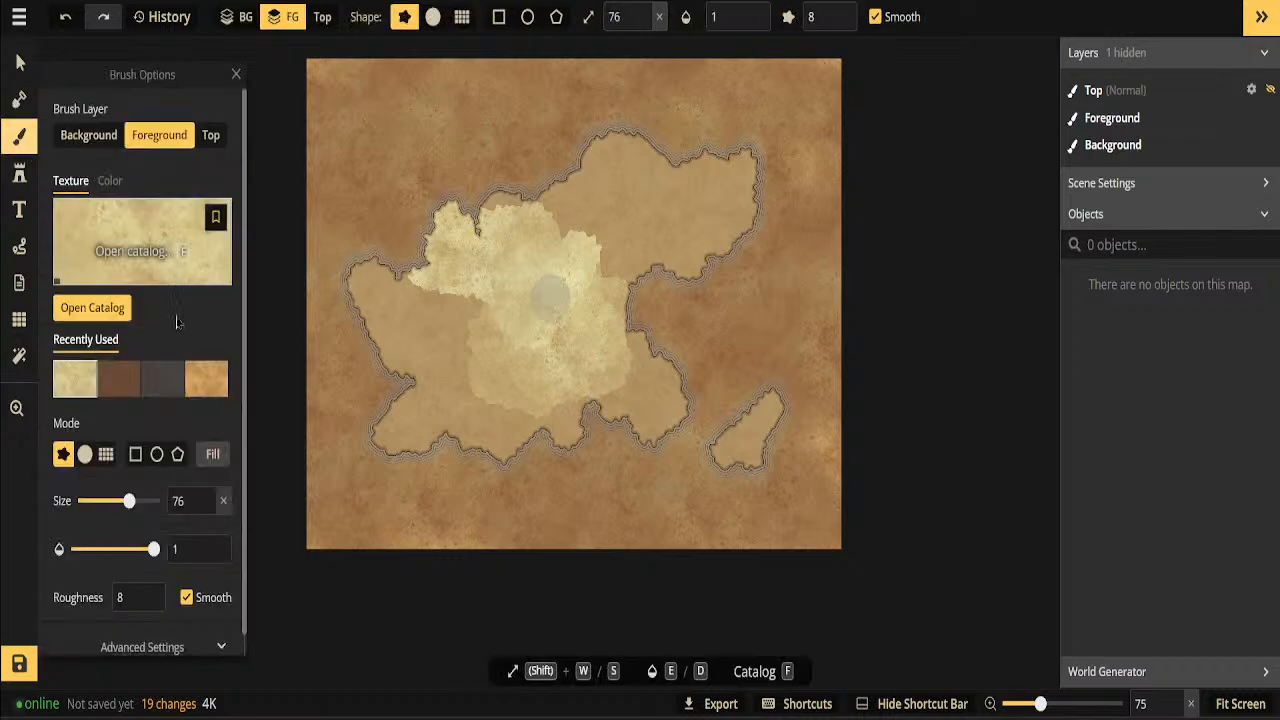
{"action": "left_click", "coordinate": [118, 233]}
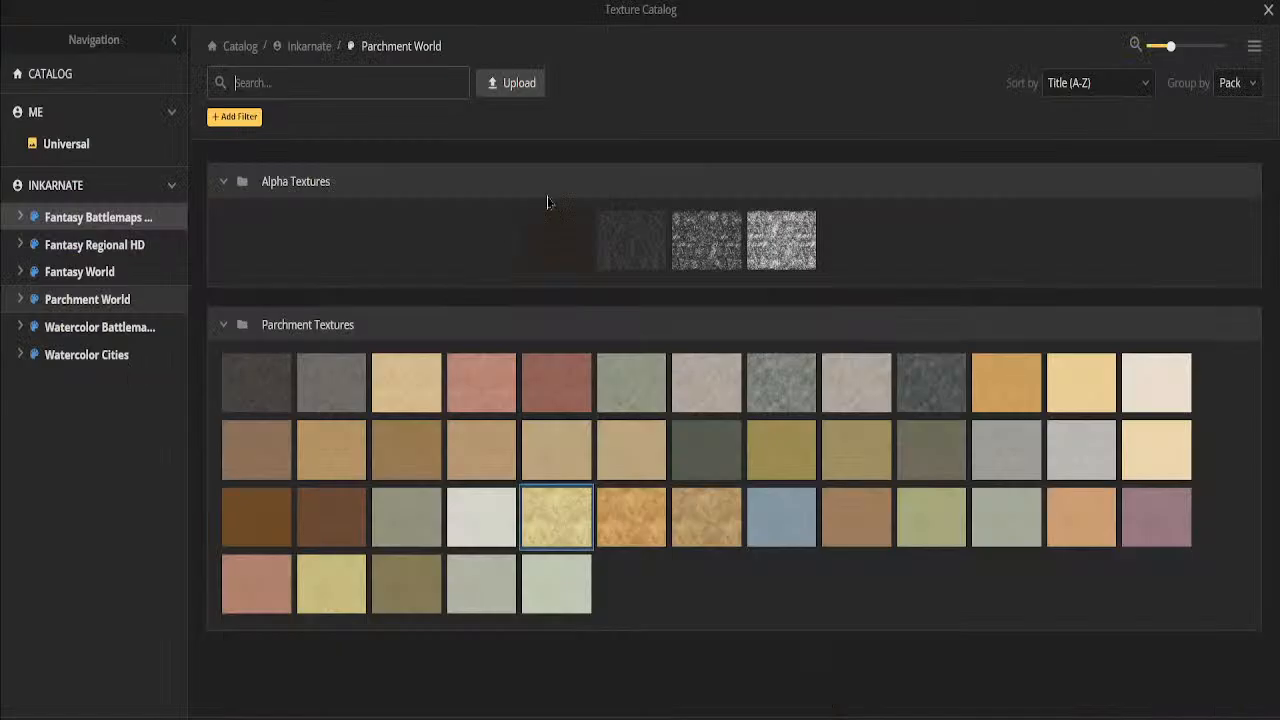
{"action": "left_click", "coordinate": [174, 40]}
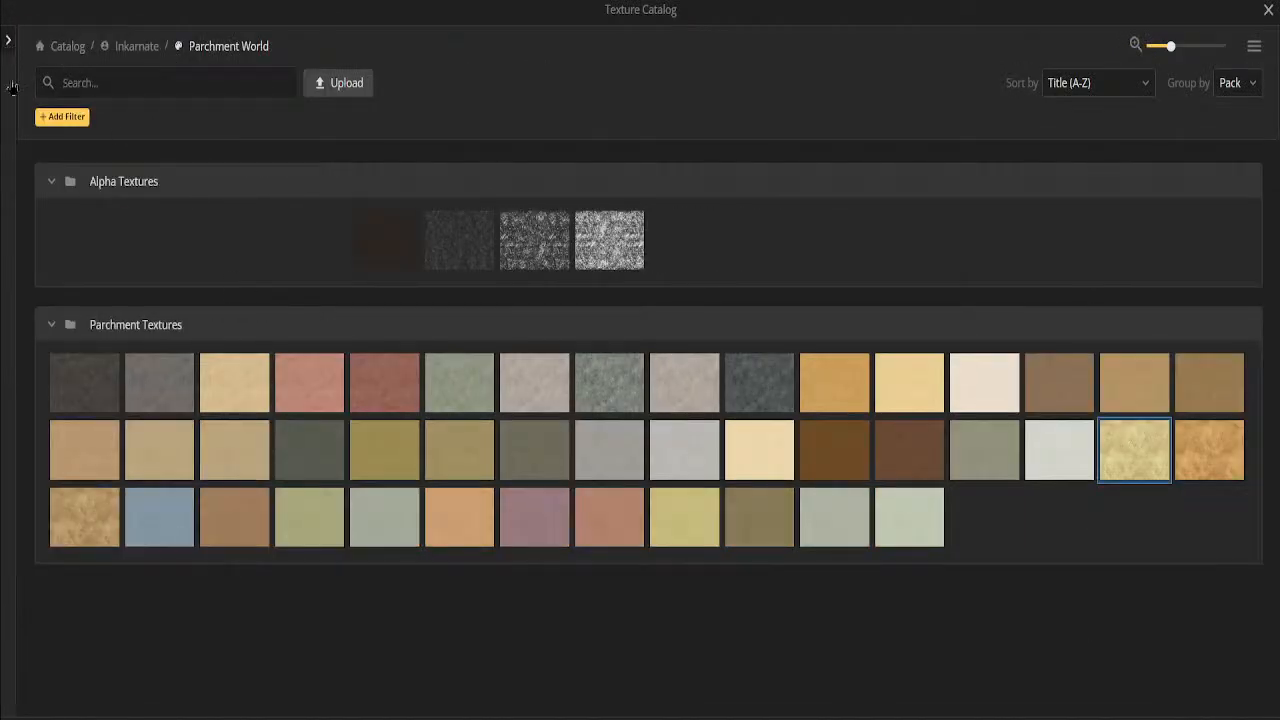
{"action": "left_click", "coordinate": [8, 40]}
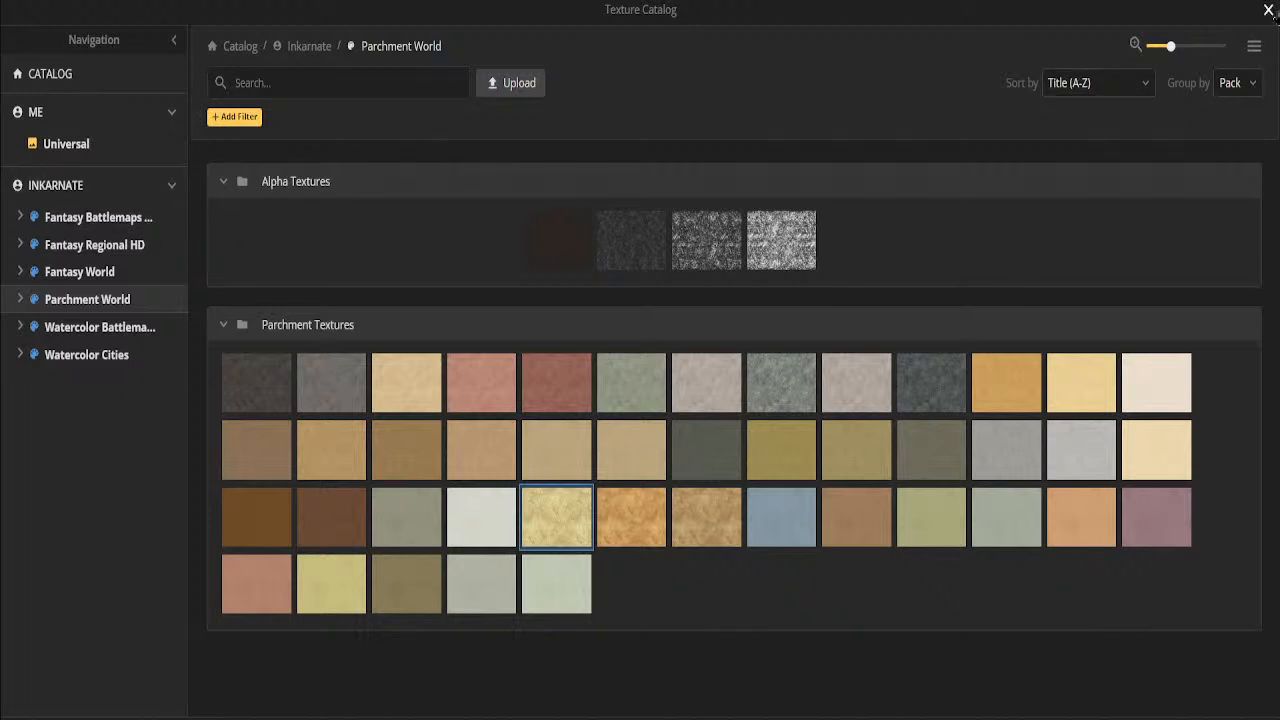
{"action": "left_click", "coordinate": [1269, 10]}
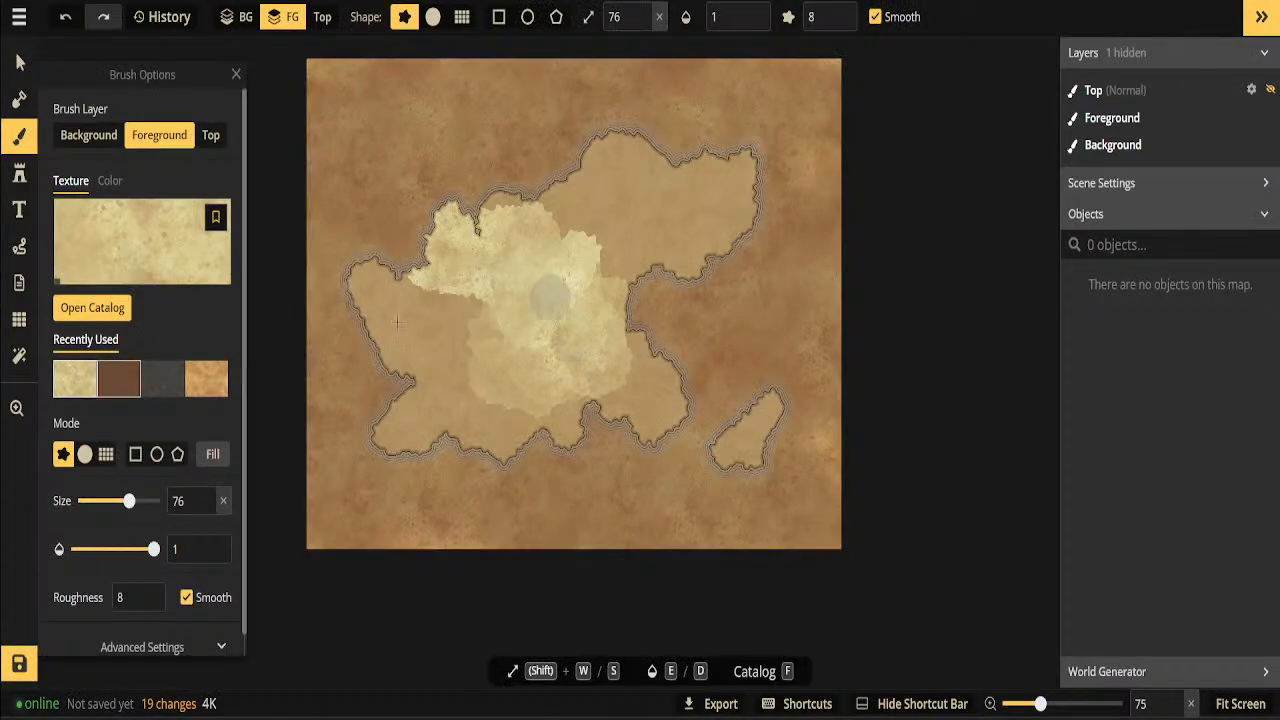
Paint the pale yellow parchment over the whole landmass and the island on the Foreground layer, raising the brush size to 200
{"action": "mouse_move", "coordinate": [490, 276]}
{"action": "left_mouse_down"}
{"action": "mouse_move", "coordinate": [605, 151]}
{"action": "mouse_move", "coordinate": [627, 140]}
{"action": "mouse_move", "coordinate": [650, 160]}
{"action": "left_mouse_up"}
{"action": "mouse_move", "coordinate": [720, 186]}
{"action": "left_mouse_down"}
{"action": "mouse_move", "coordinate": [735, 195]}
{"action": "mouse_move", "coordinate": [650, 245]}
{"action": "mouse_move", "coordinate": [597, 186]}
{"action": "mouse_move", "coordinate": [630, 215]}
{"action": "mouse_move", "coordinate": [525, 205]}
{"action": "mouse_move", "coordinate": [380, 280]}
{"action": "mouse_move", "coordinate": [470, 355]}
{"action": "mouse_move", "coordinate": [545, 298]}
{"action": "left_mouse_up"}
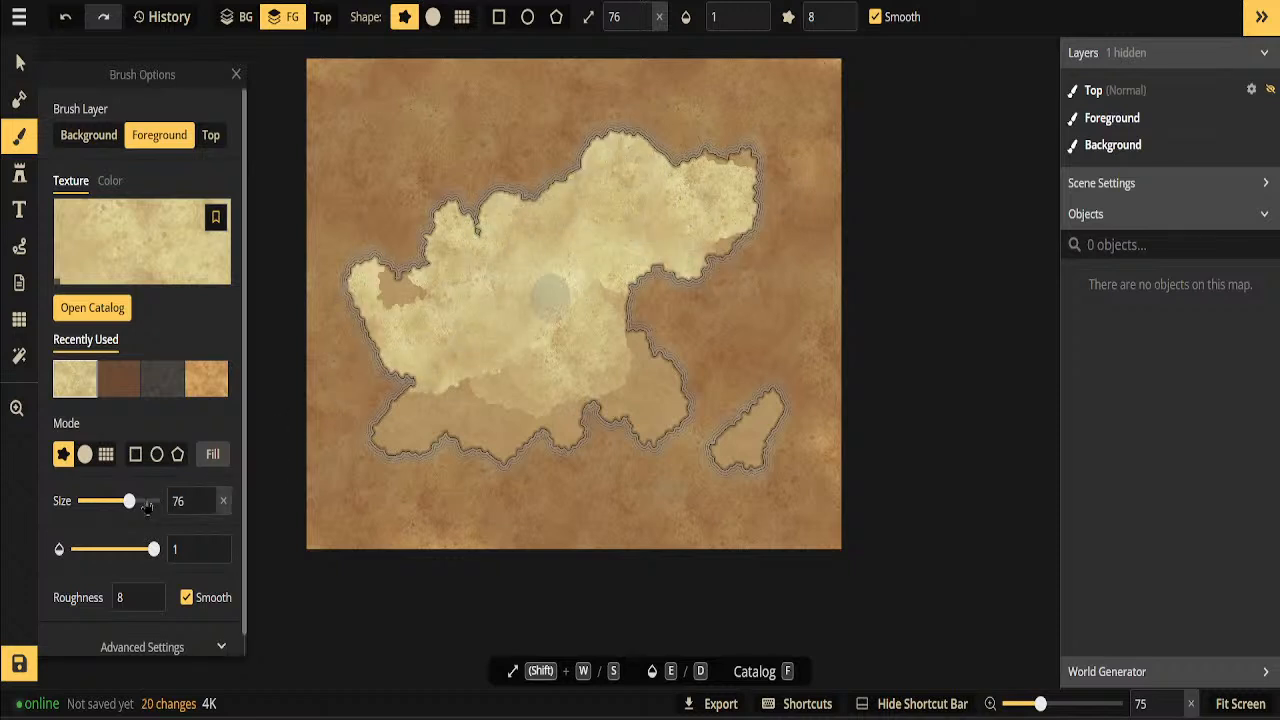
{"action": "left_click_drag", "start_coordinate": [145, 506], "coordinate": [158, 501]}
{"action": "mouse_move", "coordinate": [449, 271]}
{"action": "left_mouse_down"}
{"action": "mouse_move", "coordinate": [398, 340]}
{"action": "mouse_move", "coordinate": [420, 390]}
{"action": "mouse_move", "coordinate": [410, 430]}
{"action": "mouse_move", "coordinate": [607, 398]}
{"action": "mouse_move", "coordinate": [716, 450]}
{"action": "mouse_move", "coordinate": [600, 365]}
{"action": "mouse_move", "coordinate": [497, 414]}
{"action": "mouse_move", "coordinate": [719, 458]}
{"action": "mouse_move", "coordinate": [775, 418]}
{"action": "mouse_move", "coordinate": [702, 241]}
{"action": "mouse_move", "coordinate": [740, 226]}
{"action": "mouse_move", "coordinate": [730, 250]}
{"action": "left_mouse_up"}
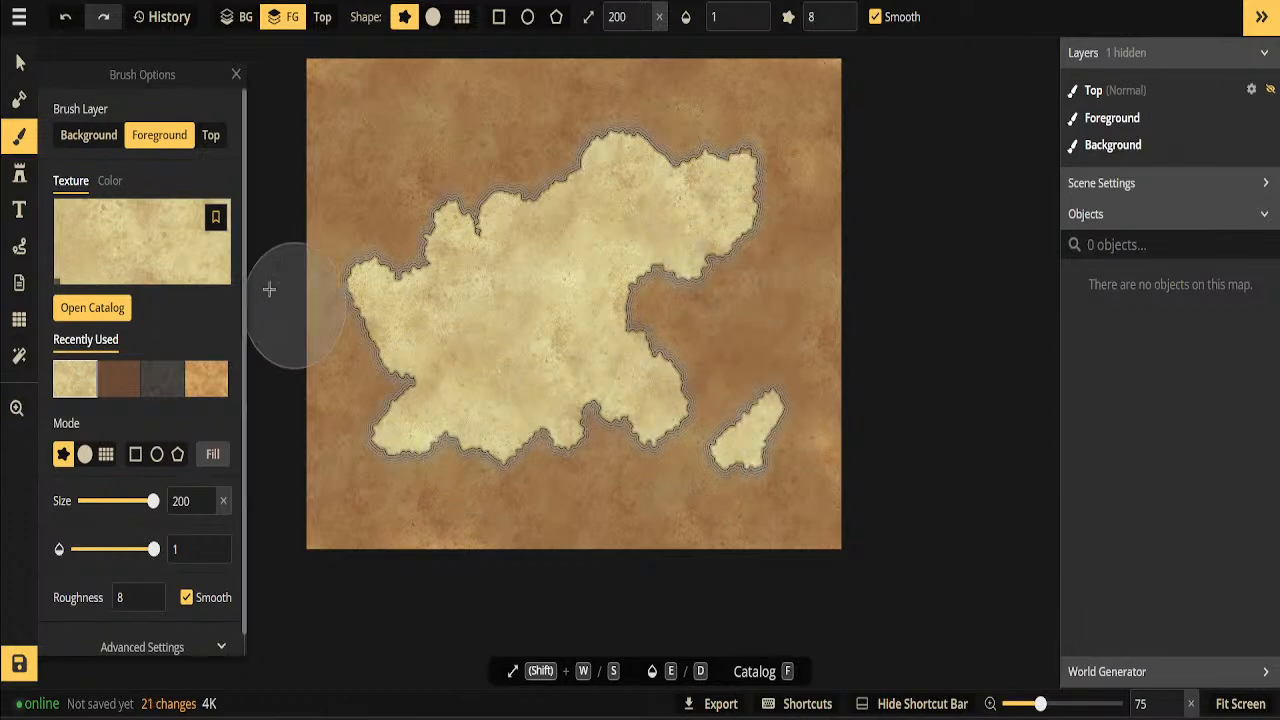
Set the Mask tool to size 155 and roughness 5, and add smooth-edged land along the landmass's northwest coast
{"action": "left_click", "coordinate": [19, 135]}
{"action": "left_click", "coordinate": [19, 100]}
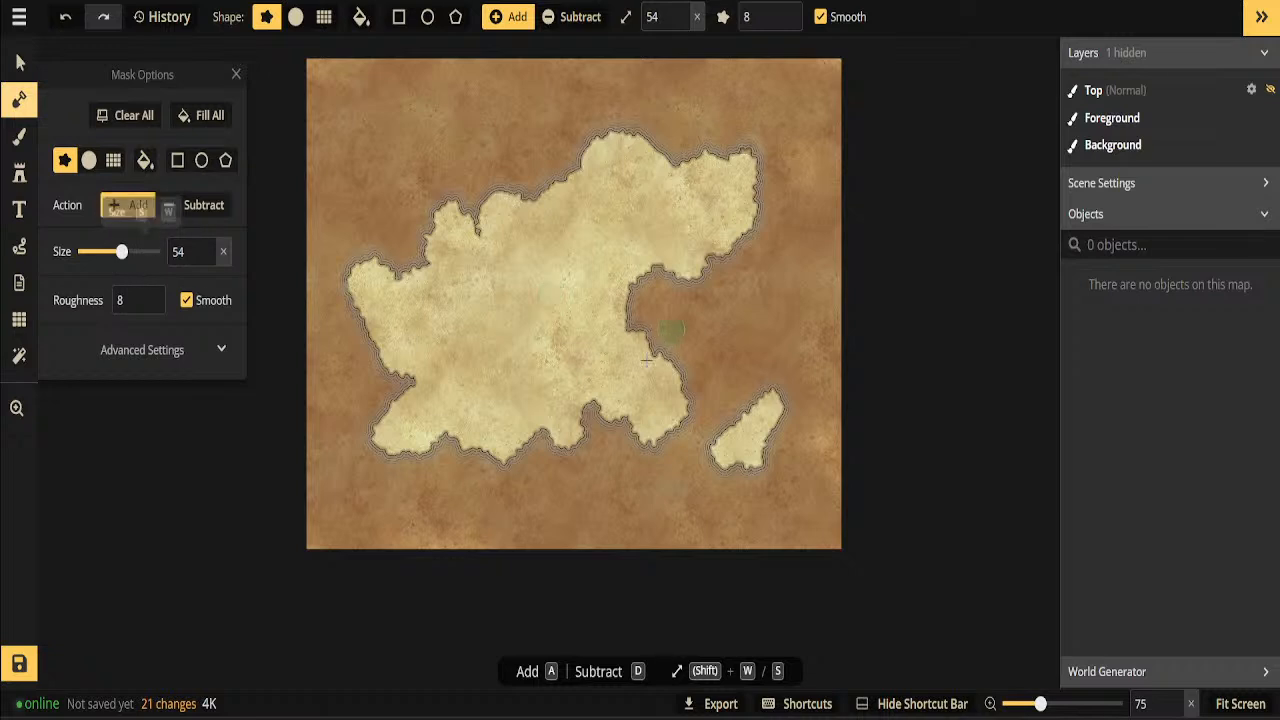
{"action": "left_click_drag", "start_coordinate": [121, 252], "coordinate": [149, 257]}
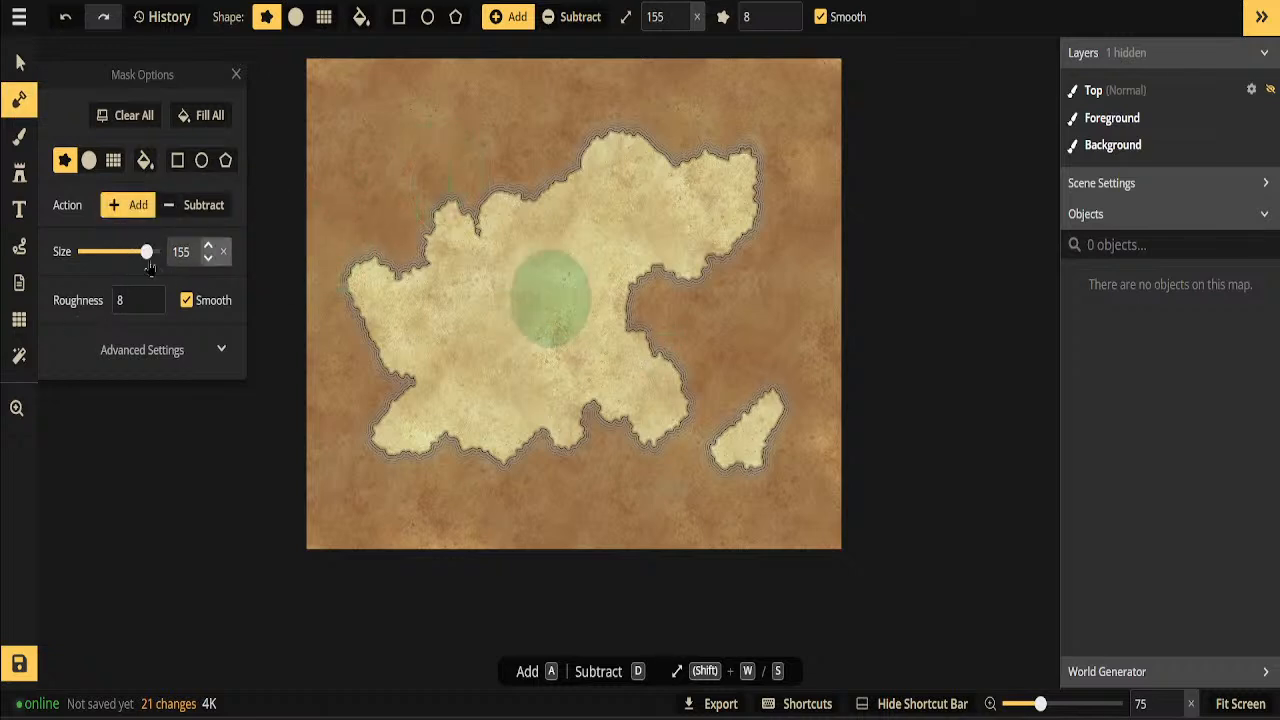
{"action": "left_click", "coordinate": [143, 306]}
{"action": "left_click", "coordinate": [143, 306]}
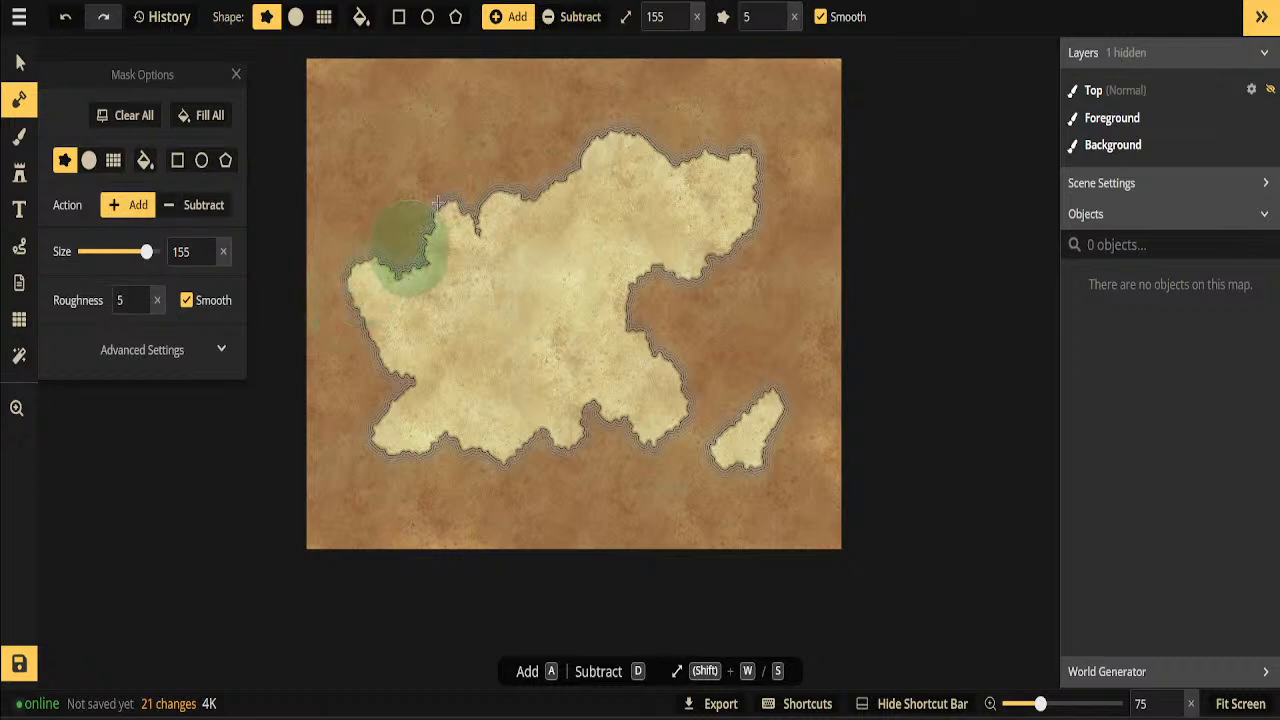
{"action": "mouse_move", "coordinate": [411, 247]}
{"action": "left_mouse_down"}
{"action": "mouse_move", "coordinate": [434, 166]}
{"action": "mouse_move", "coordinate": [427, 327]}
{"action": "left_mouse_up"}
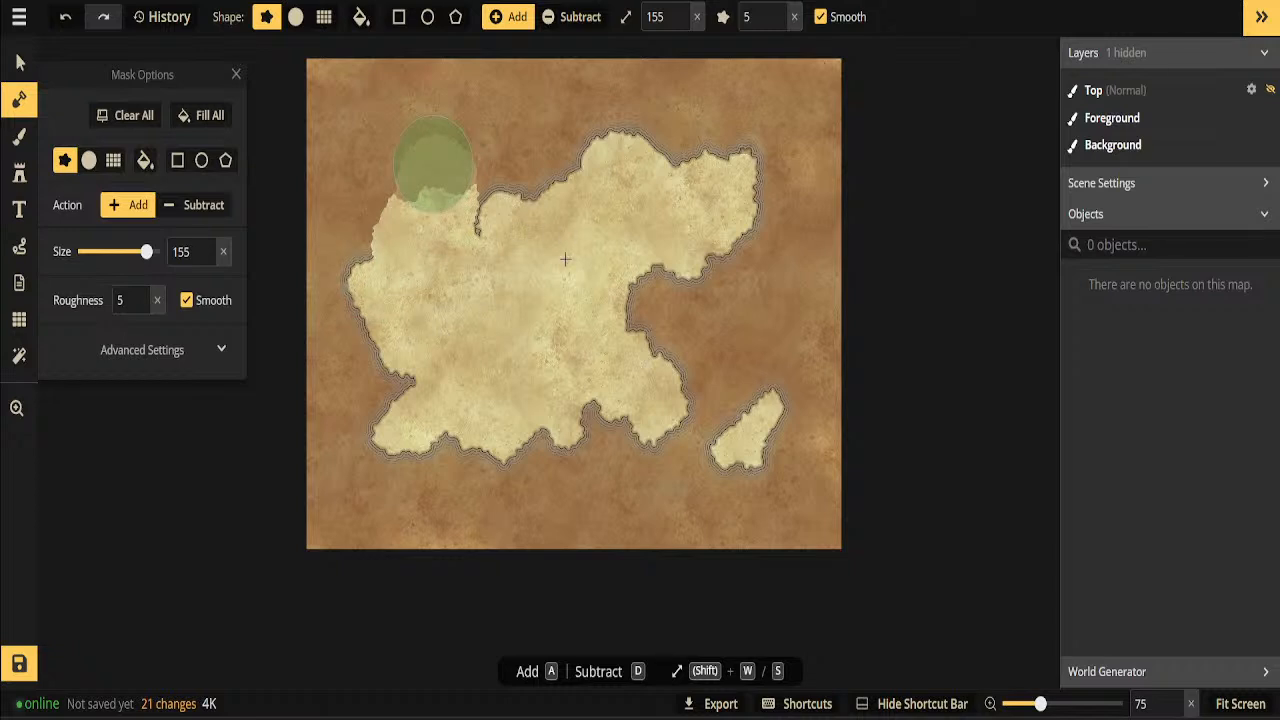
Set the mask roughness to 12 and add more land to the landmass's northwest coast and northeast tip
{"action": "left_click", "coordinate": [159, 304]}
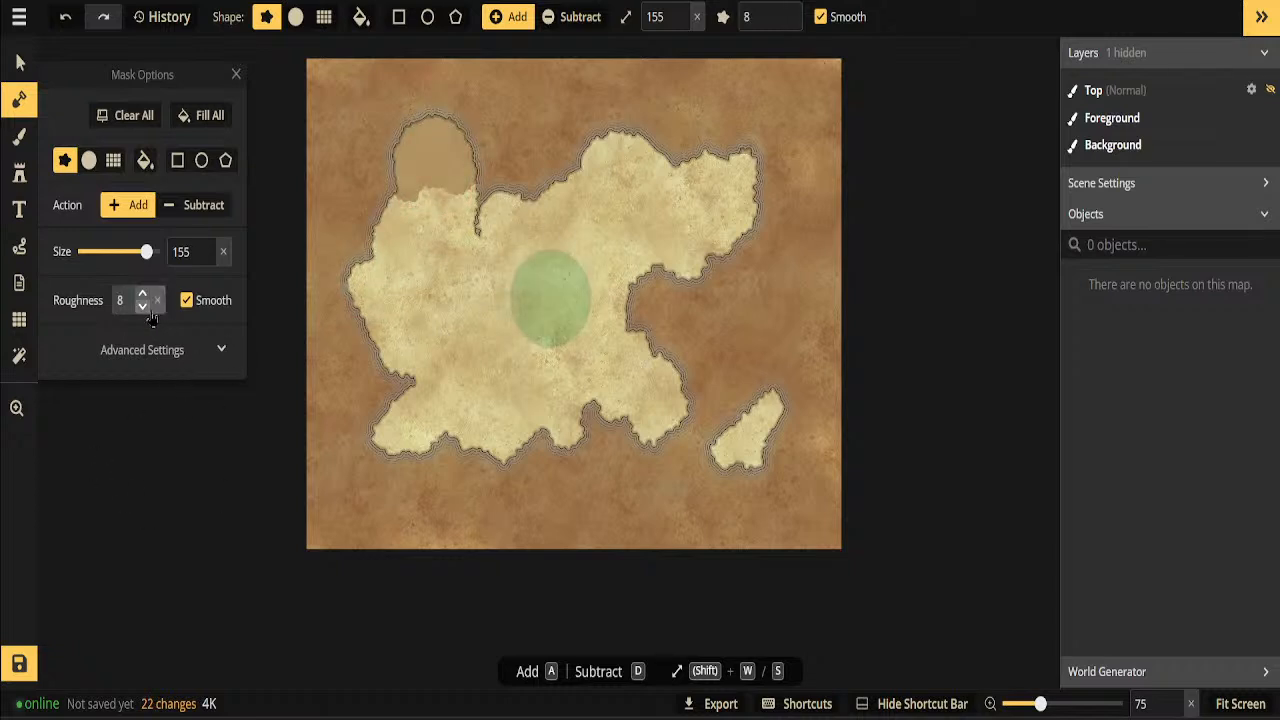
{"action": "left_click", "coordinate": [143, 305]}
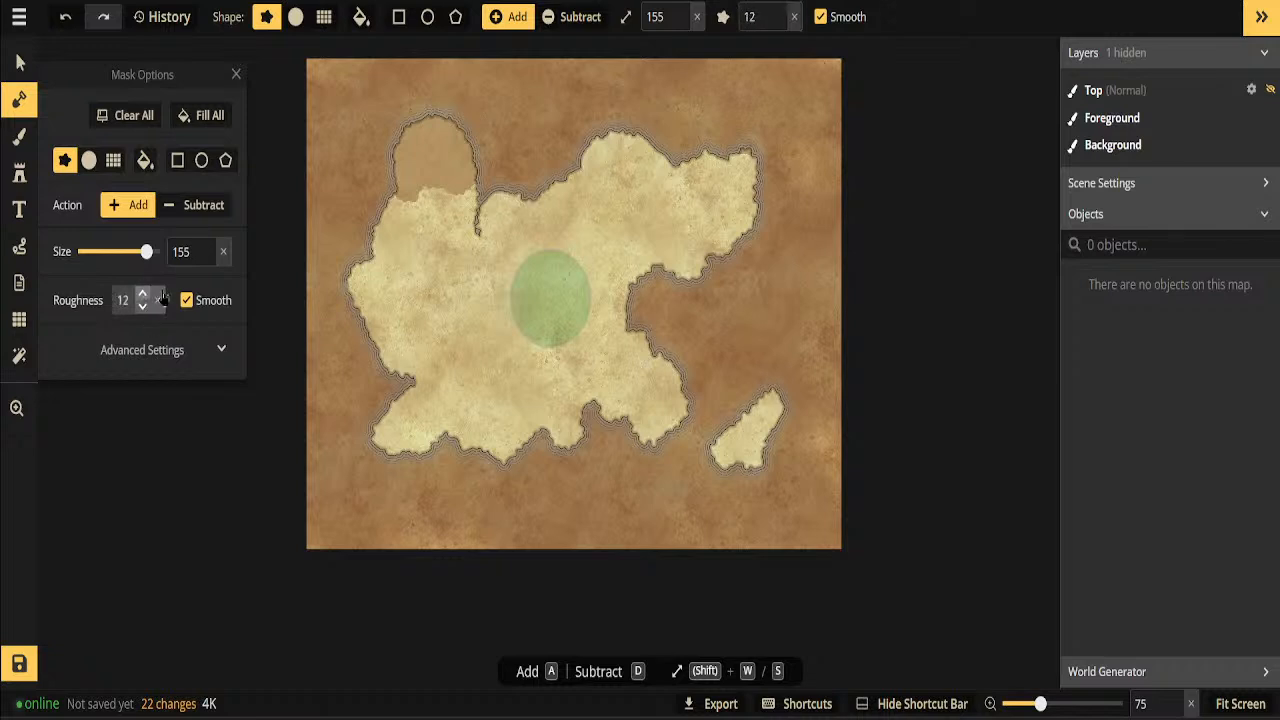
{"action": "left_click", "coordinate": [376, 215]}
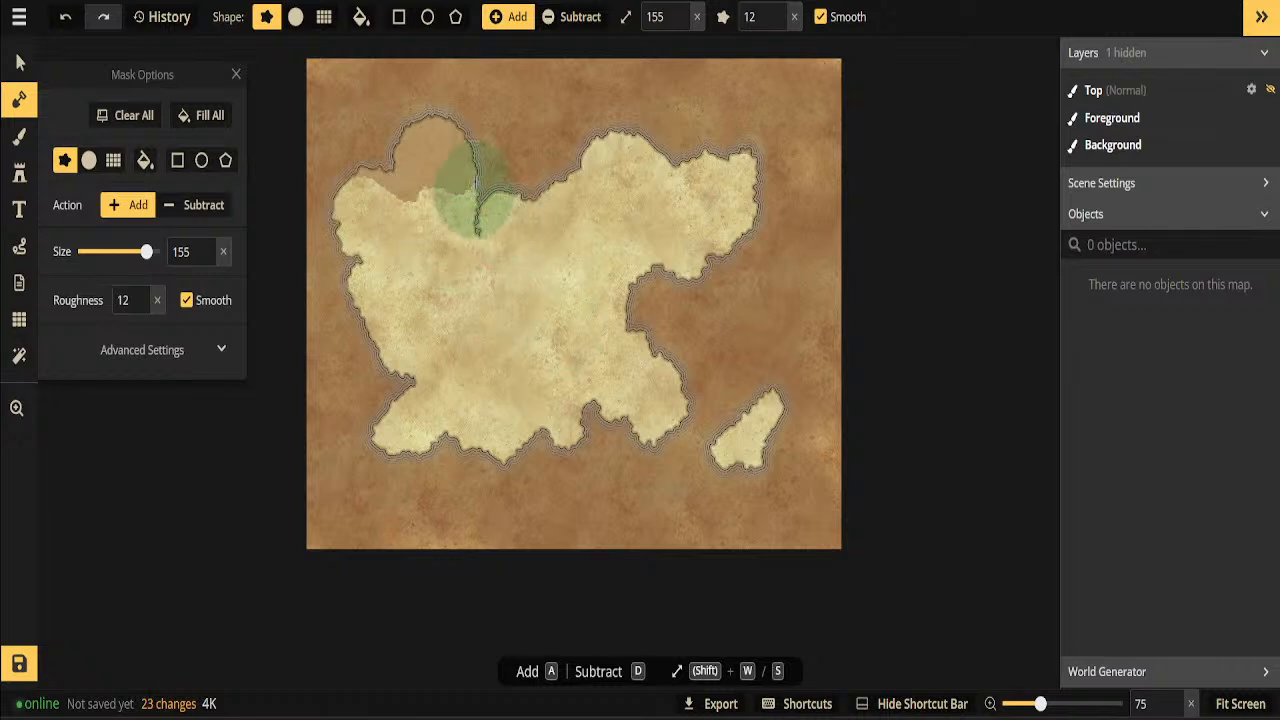
{"action": "left_click", "coordinate": [480, 156]}
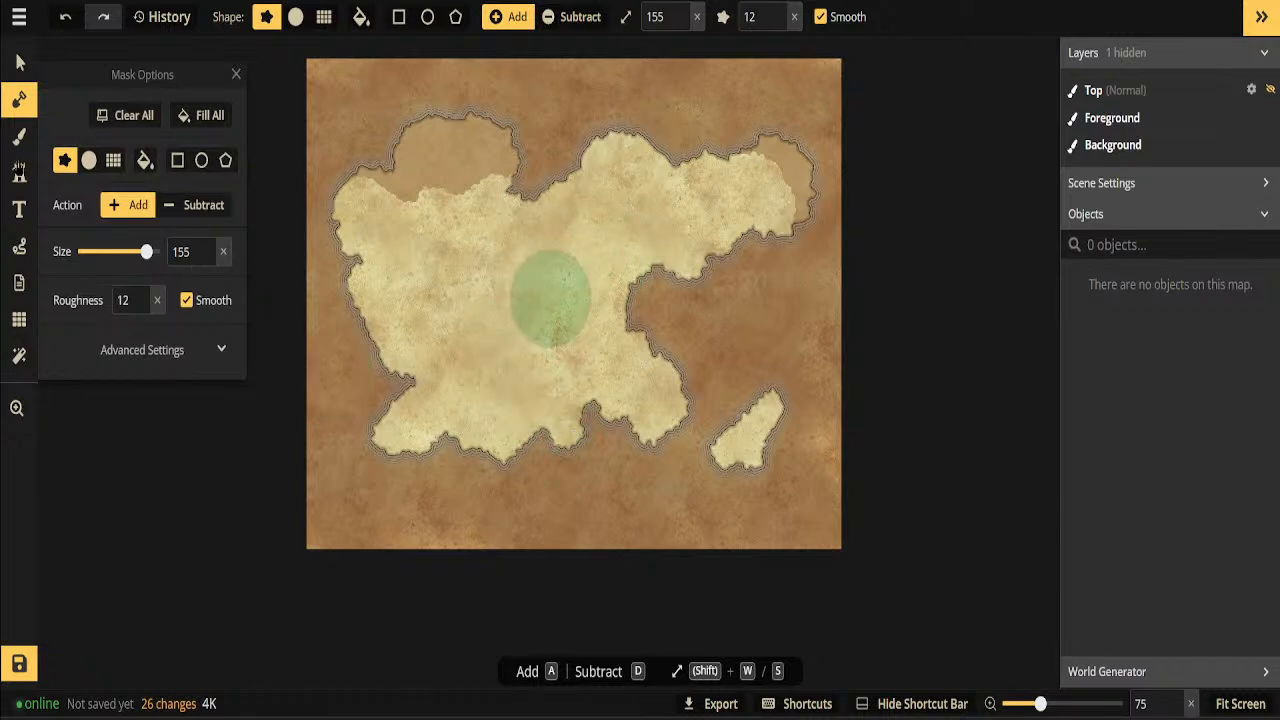
Paint the pale yellow parchment over the newly added northwest and northeast land on the Foreground layer
{"action": "left_click", "coordinate": [19, 136]}
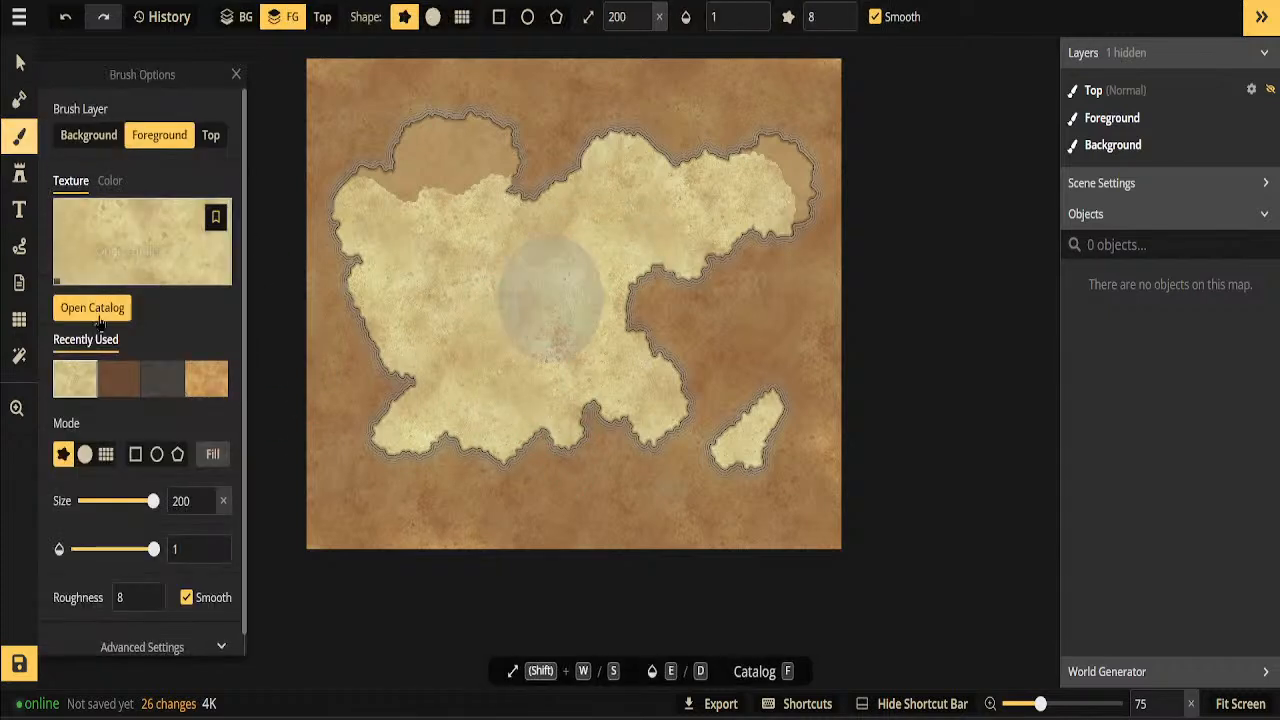
{"action": "mouse_move", "coordinate": [516, 125]}
{"action": "left_mouse_down"}
{"action": "mouse_move", "coordinate": [445, 140]}
{"action": "mouse_move", "coordinate": [395, 200]}
{"action": "mouse_move", "coordinate": [457, 186]}
{"action": "mouse_move", "coordinate": [785, 180]}
{"action": "mouse_move", "coordinate": [775, 200]}
{"action": "mouse_move", "coordinate": [670, 197]}
{"action": "left_mouse_up"}
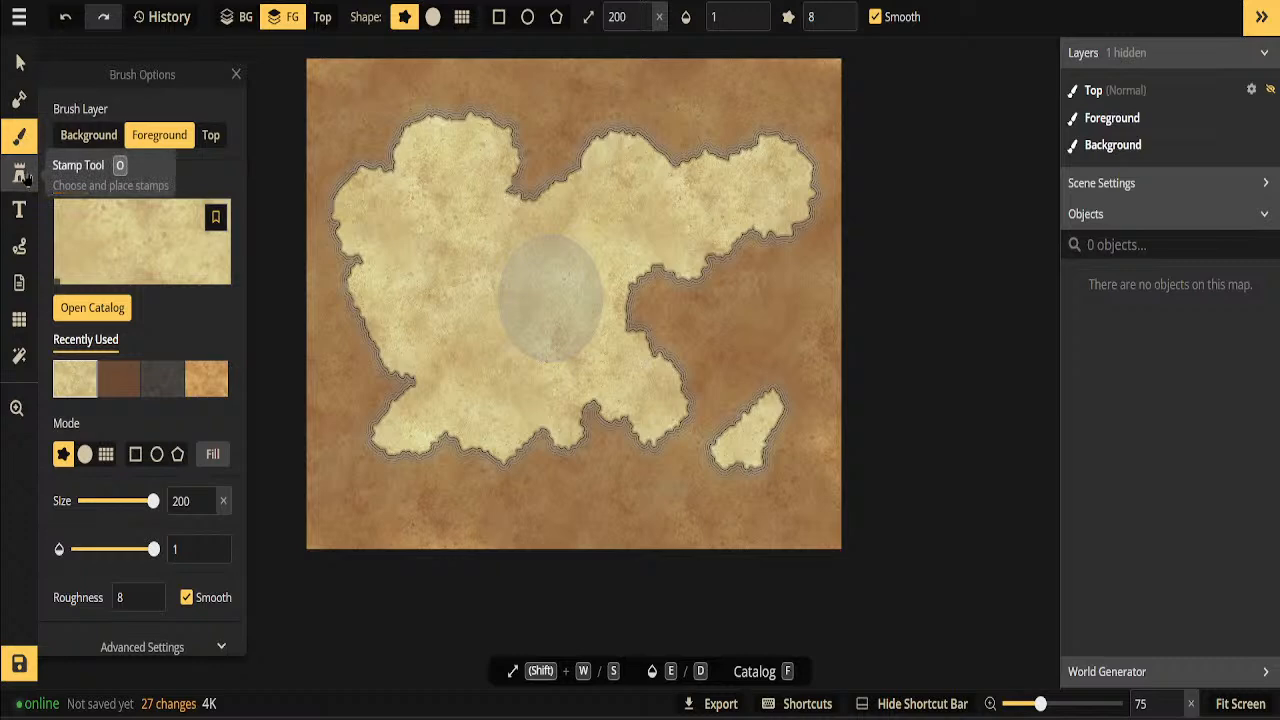
Set the Mask tool to size 38 and add a small islet in the bay on the landmass's north coast
{"action": "left_click", "coordinate": [18, 108]}
{"action": "mouse_move", "coordinate": [143, 256]}
{"action": "left_mouse_down"}
{"action": "mouse_move", "coordinate": [114, 256]}
{"action": "mouse_move", "coordinate": [126, 252]}
{"action": "left_mouse_up"}
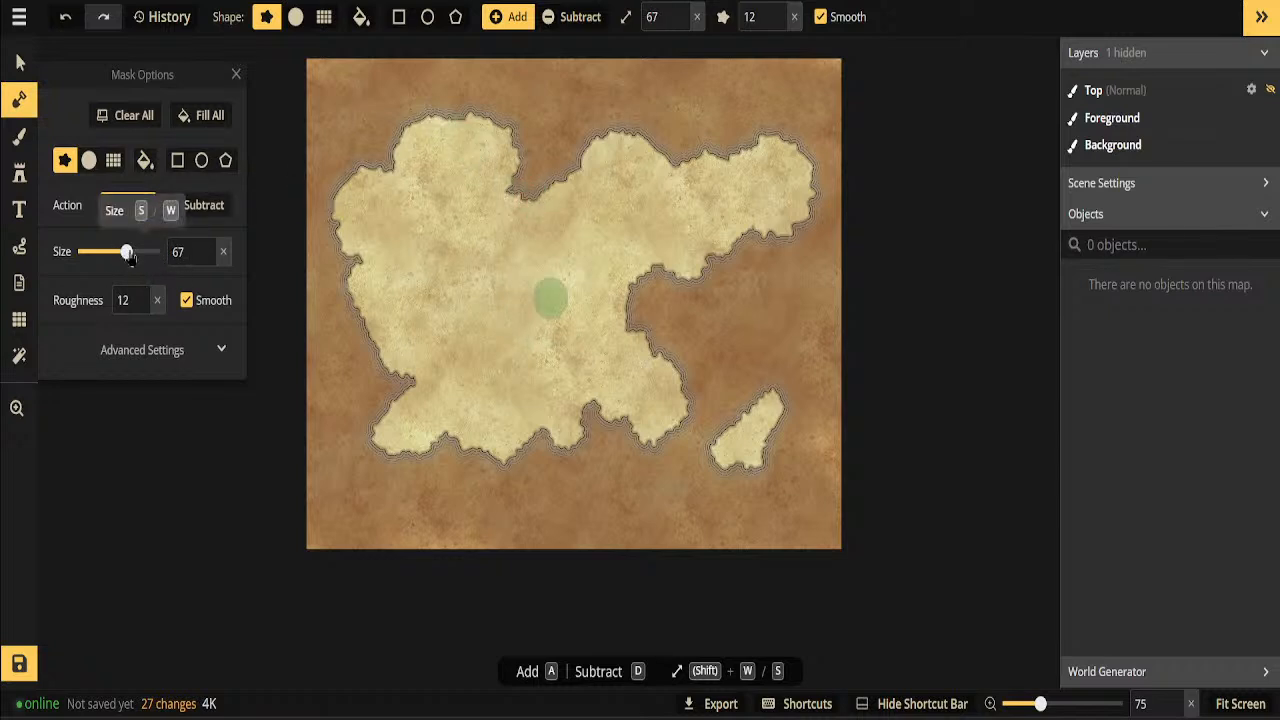
{"action": "mouse_move", "coordinate": [117, 257]}
{"action": "left_mouse_down"}
{"action": "mouse_move", "coordinate": [100, 257]}
{"action": "mouse_move", "coordinate": [118, 252]}
{"action": "left_mouse_up"}
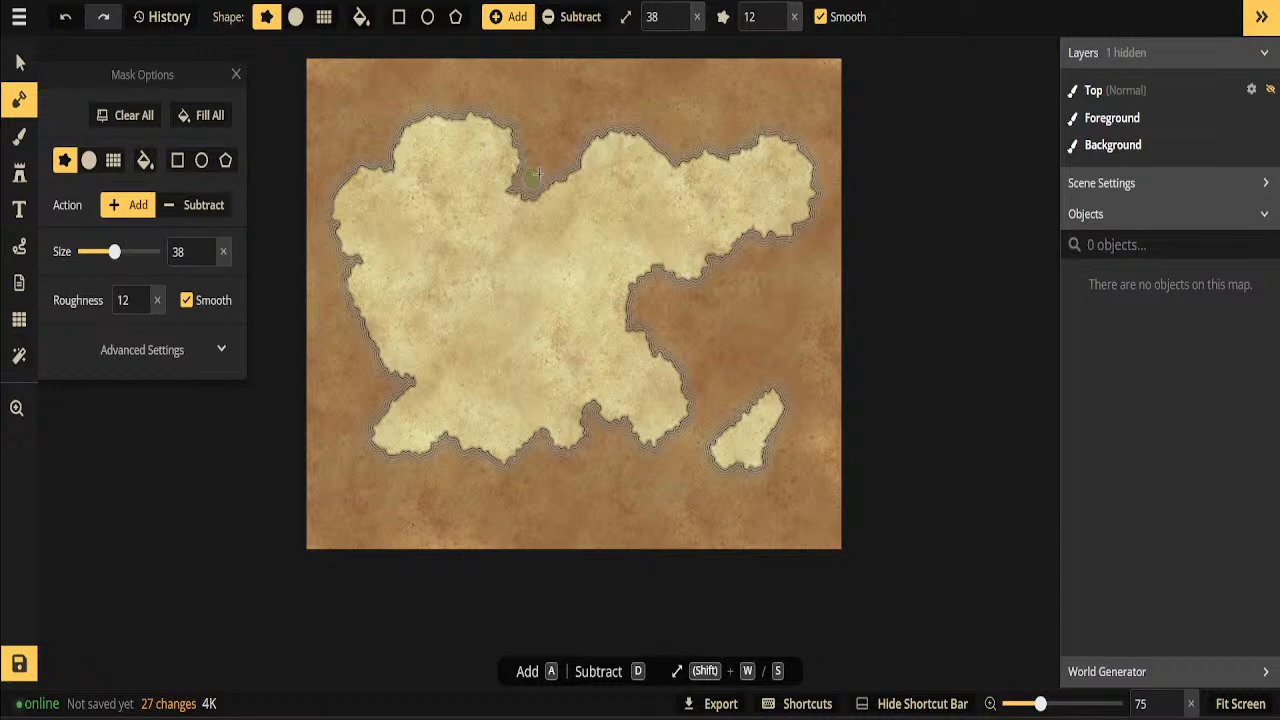
Set the mask to Subtract at size 71 and erase the small islet in the northern bay
{"action": "left_click", "coordinate": [201, 210]}
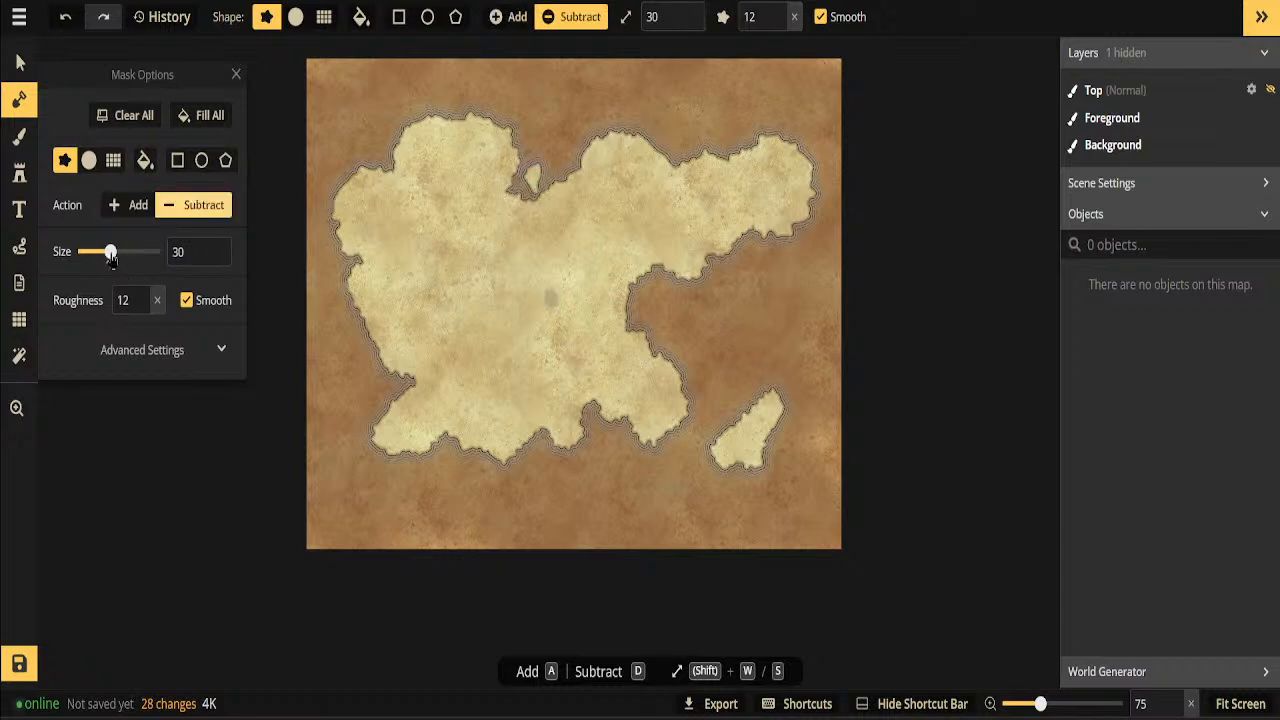
{"action": "left_click_drag", "start_coordinate": [110, 253], "coordinate": [106, 254]}
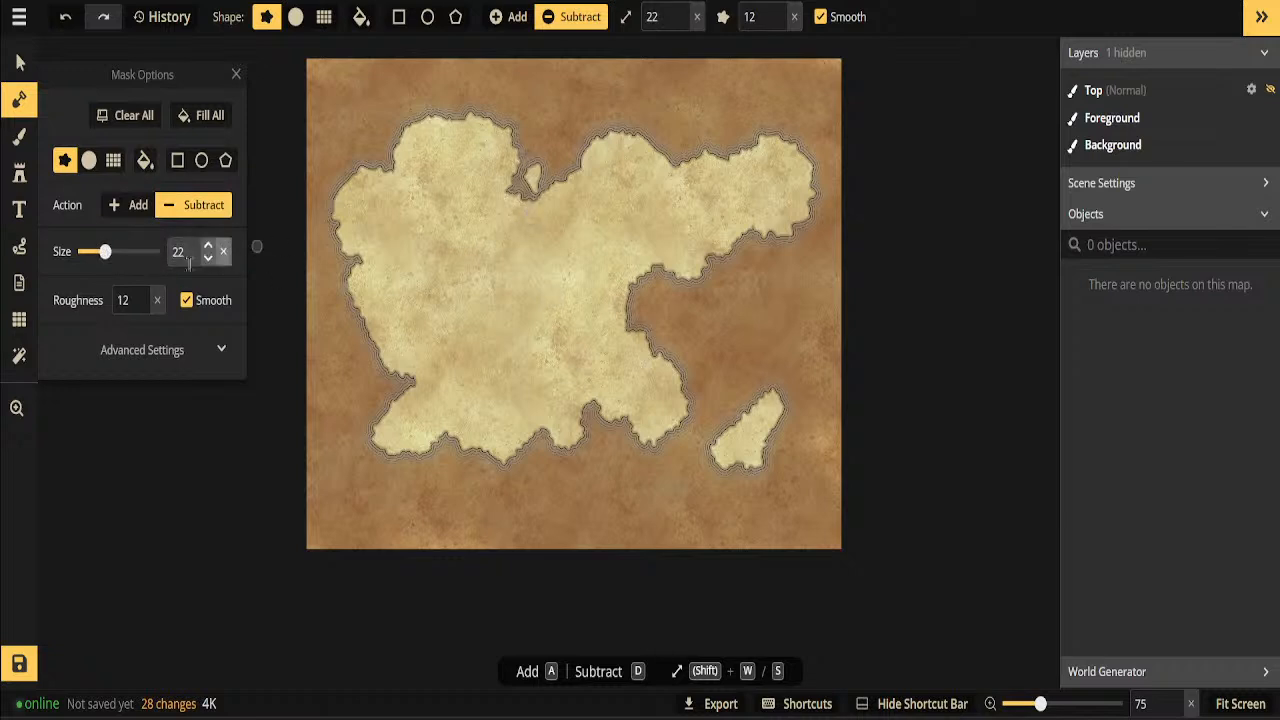
{"action": "left_click", "coordinate": [128, 256]}
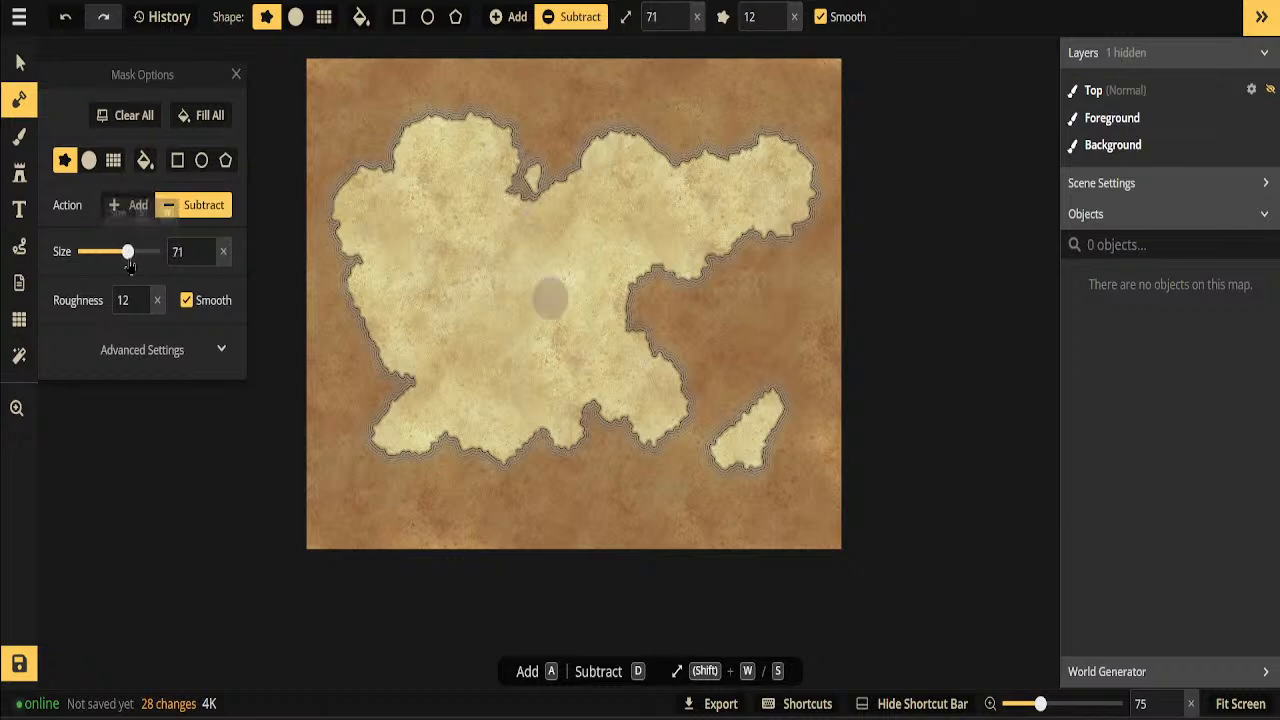
{"action": "left_click", "coordinate": [537, 181]}
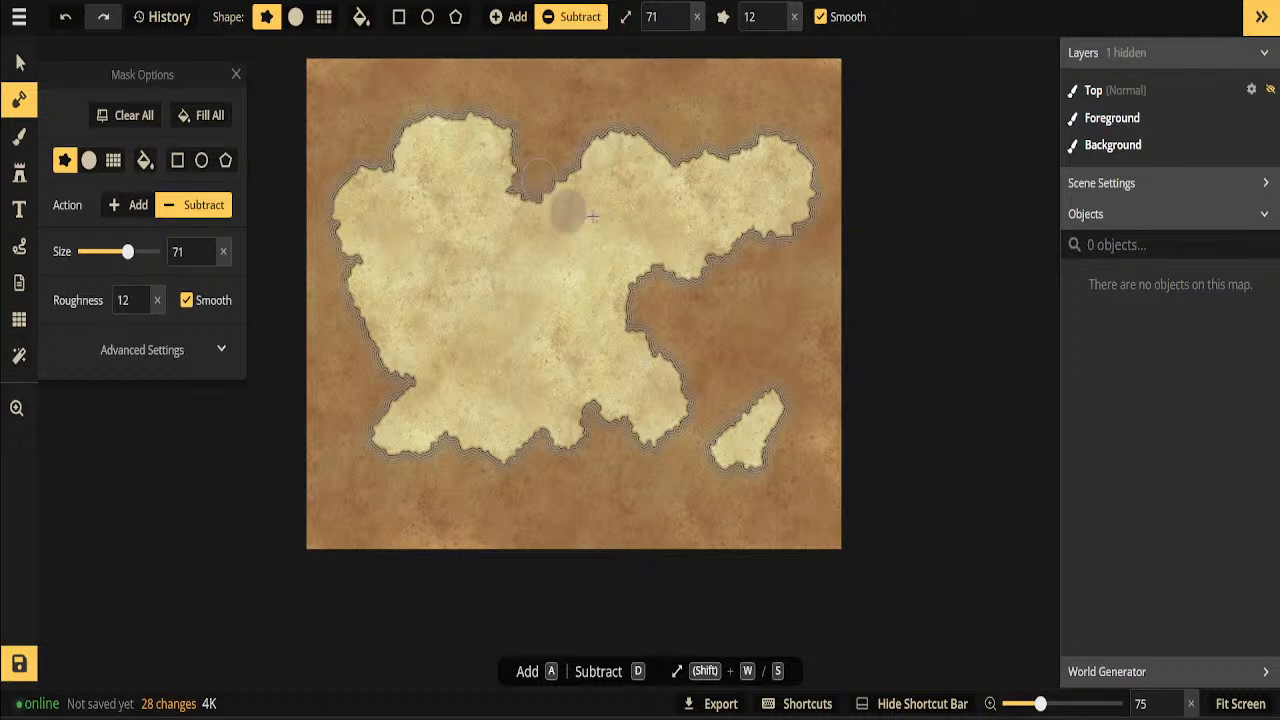
Subtract a channel that separates the northeastern land from the mainland, and cut a deep bay into the mainland's north coast
{"action": "mouse_move", "coordinate": [539, 178]}
{"action": "left_mouse_down"}
{"action": "mouse_move", "coordinate": [568, 212]}
{"action": "mouse_move", "coordinate": [649, 236]}
{"action": "left_mouse_up"}
{"action": "left_click", "coordinate": [645, 232]}
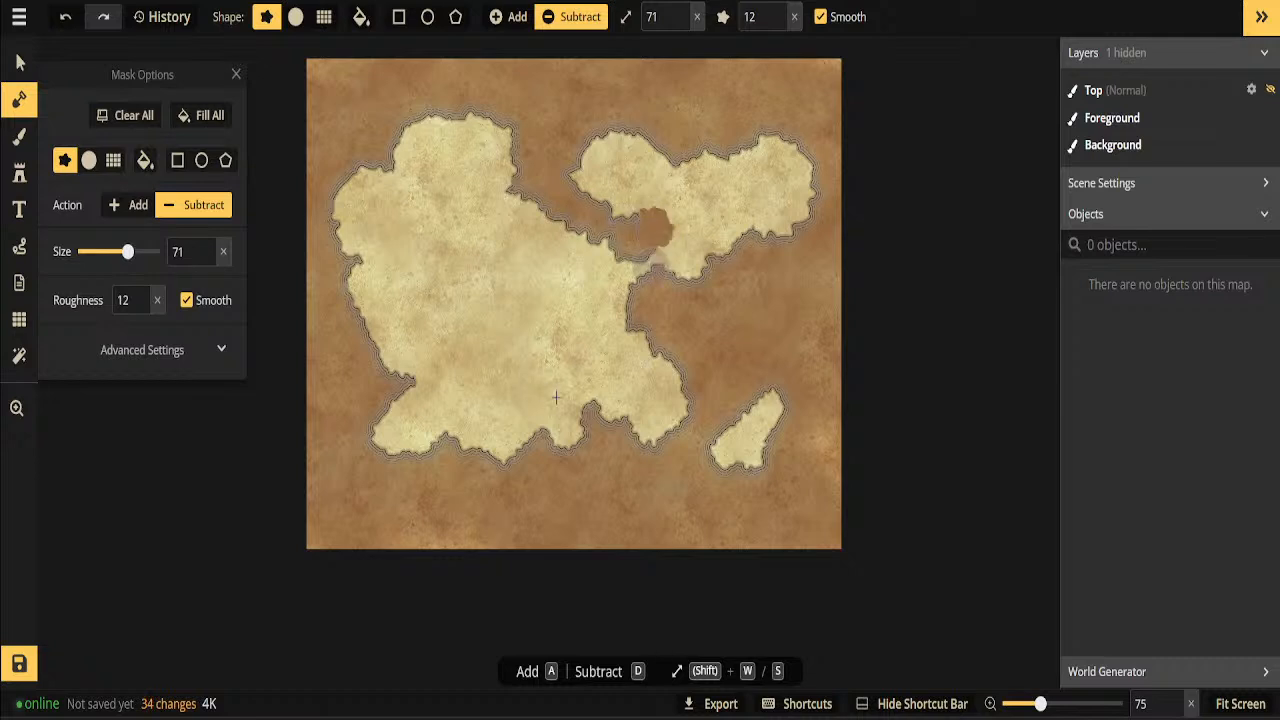
{"action": "left_click_drag", "start_coordinate": [645, 243], "coordinate": [624, 274]}
{"action": "left_click_drag", "start_coordinate": [628, 212], "coordinate": [616, 199]}
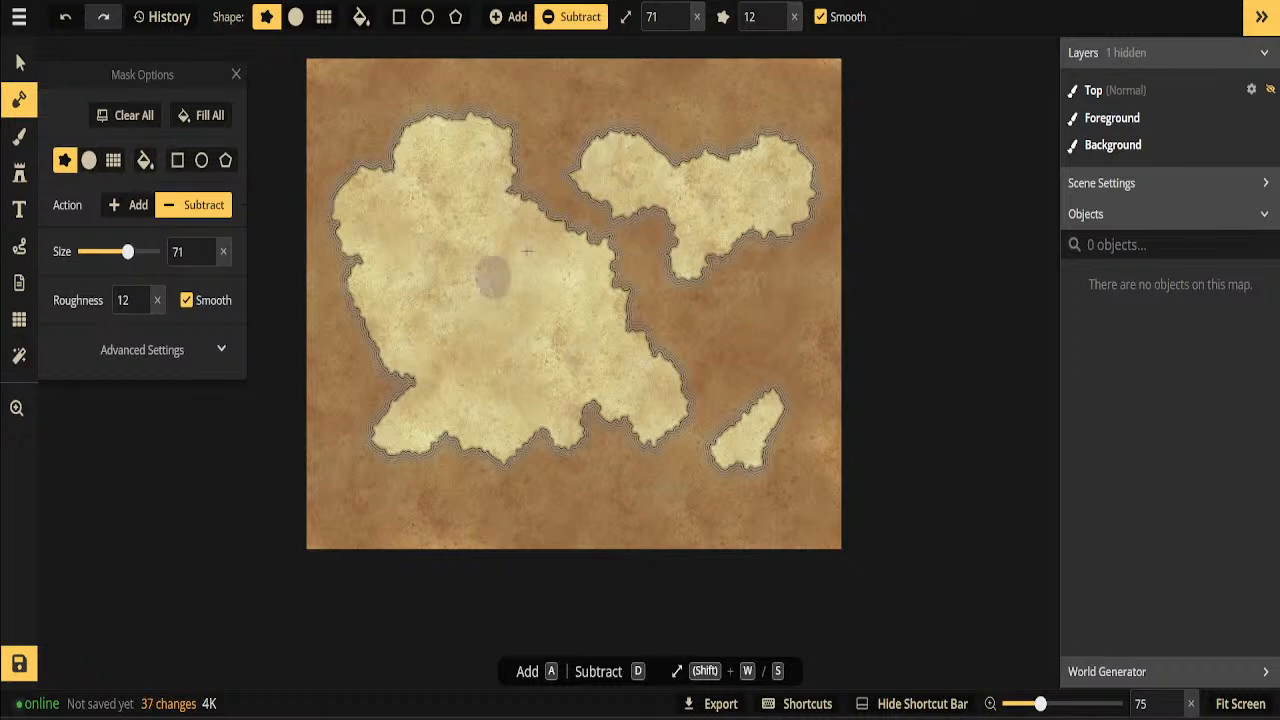
{"action": "mouse_move", "coordinate": [549, 238]}
{"action": "left_mouse_down"}
{"action": "mouse_move", "coordinate": [515, 255]}
{"action": "mouse_move", "coordinate": [520, 280]}
{"action": "mouse_move", "coordinate": [547, 291]}
{"action": "mouse_move", "coordinate": [511, 230]}
{"action": "mouse_move", "coordinate": [482, 262]}
{"action": "left_mouse_up"}
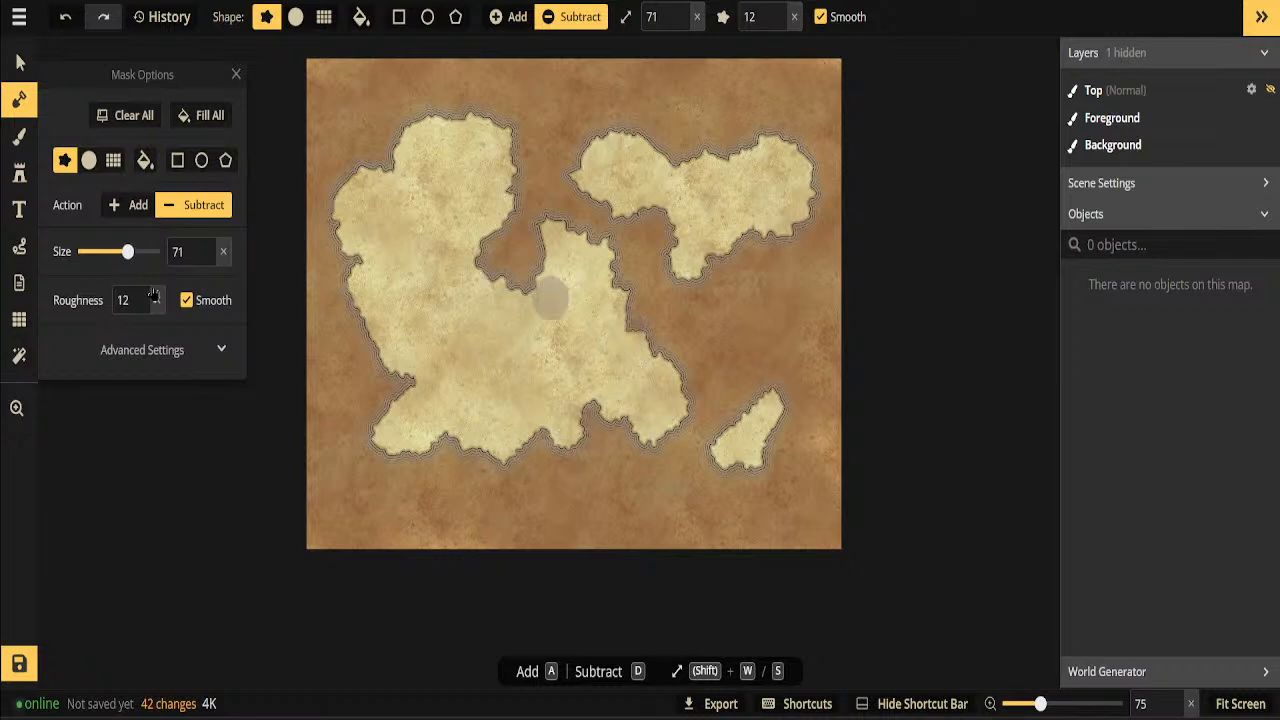
Set the Subtract size to 33, split the northeastern land into two islands, and hollow out the smaller one's south side into a crescent
{"action": "left_click_drag", "start_coordinate": [127, 251], "coordinate": [111, 252]}
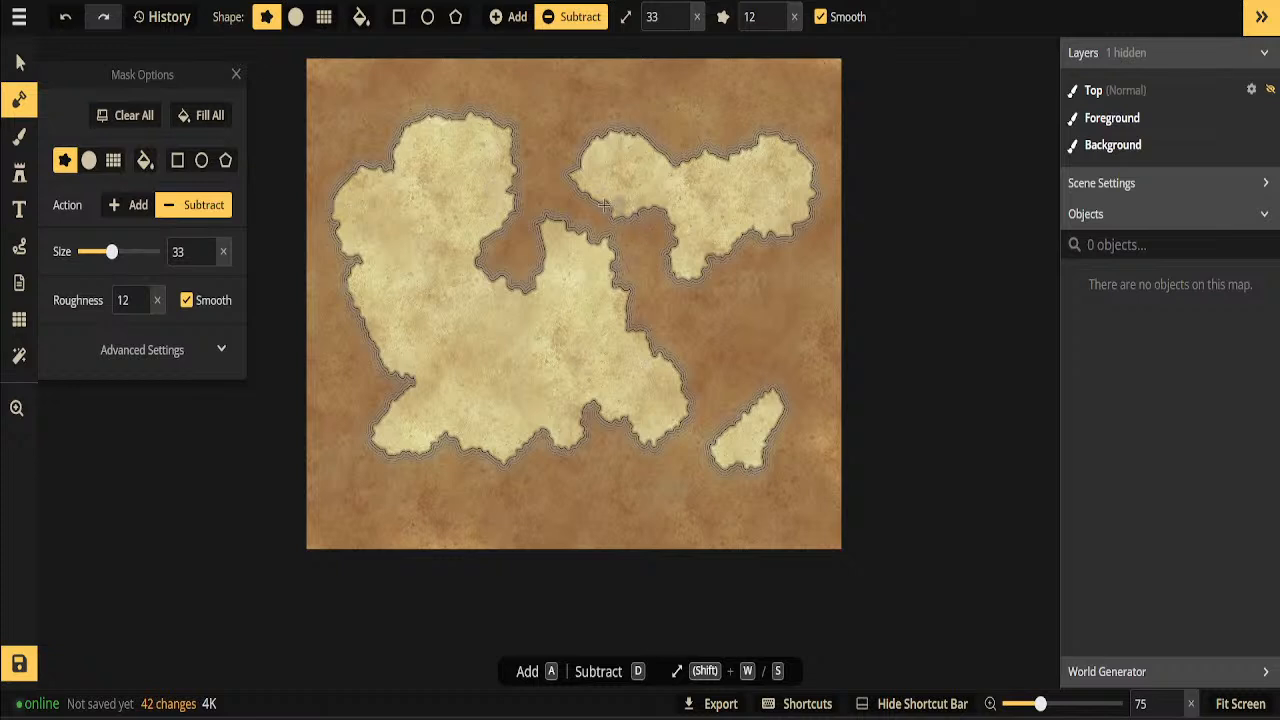
{"action": "left_click_drag", "start_coordinate": [633, 211], "coordinate": [664, 198]}
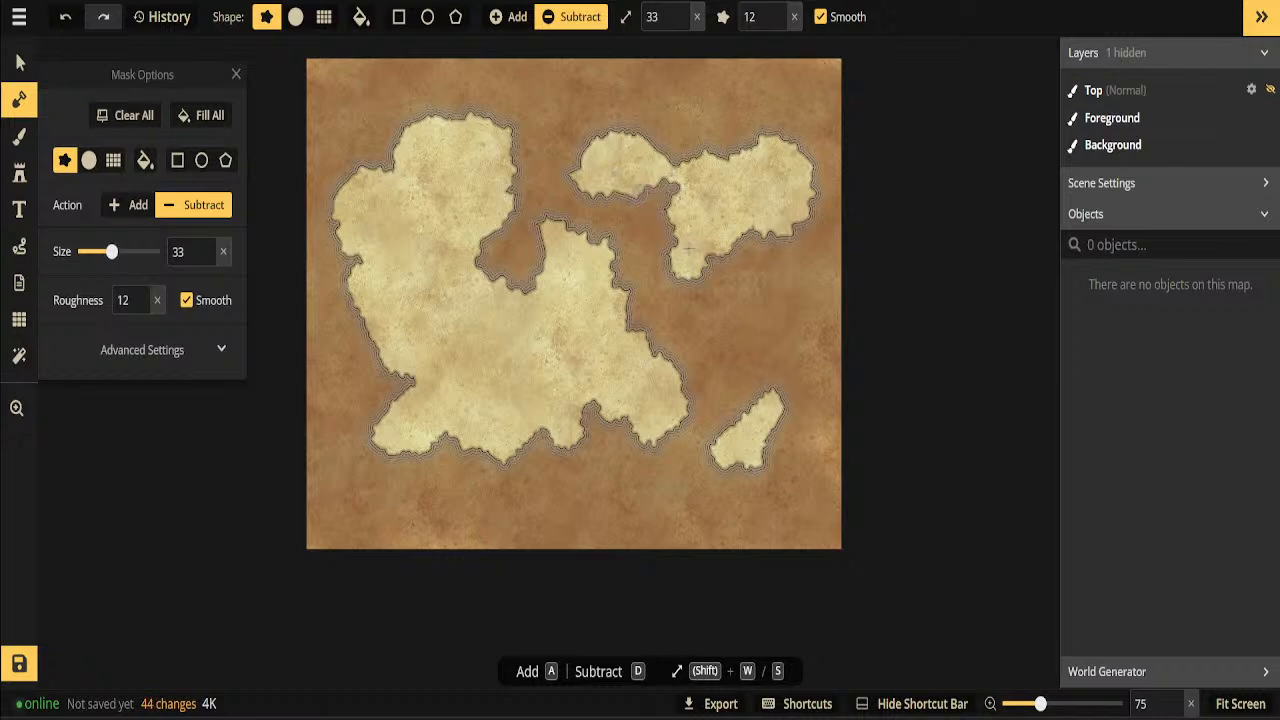
{"action": "left_click", "coordinate": [671, 184]}
{"action": "left_click", "coordinate": [631, 185]}
{"action": "left_click", "coordinate": [653, 196]}
{"action": "left_click", "coordinate": [620, 184]}
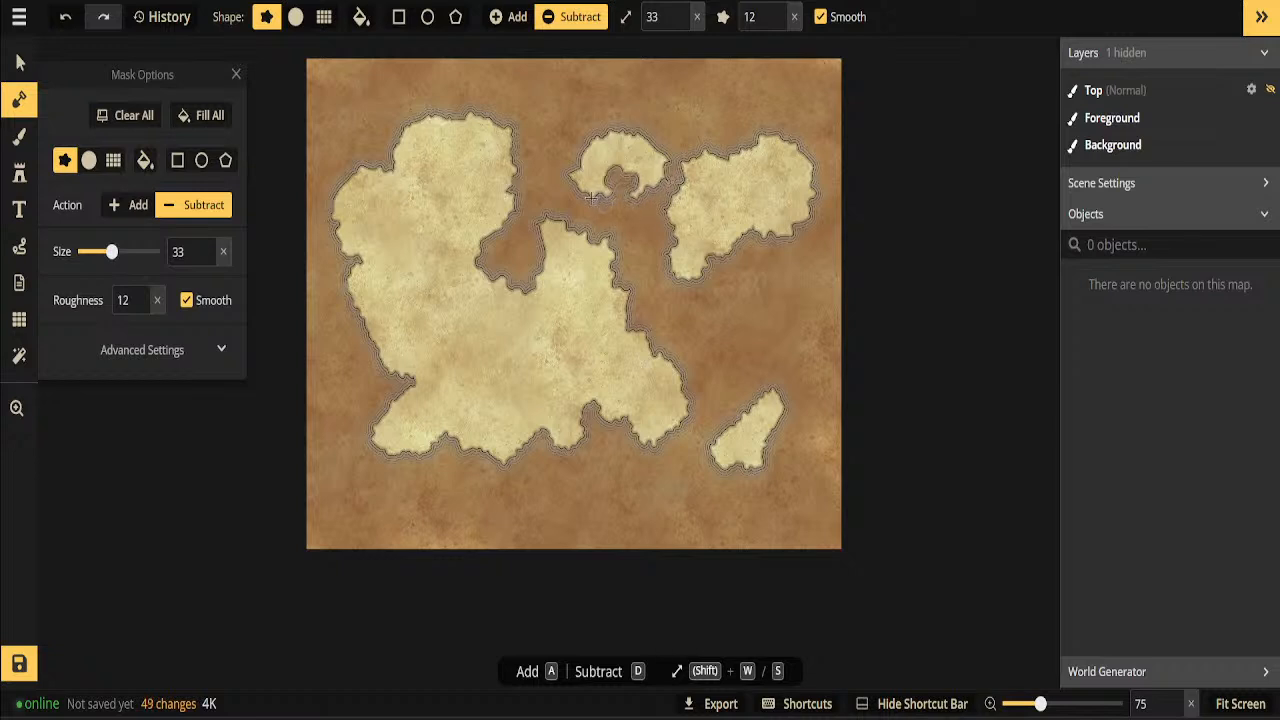
{"action": "left_click", "coordinate": [494, 284]}
{"action": "left_click", "coordinate": [642, 197]}
{"action": "left_click", "coordinate": [771, 226]}
Trim the northwest corner of the larger northeastern island and cut an inlet into its west coast
{"action": "left_click", "coordinate": [689, 169]}
{"action": "left_click", "coordinate": [687, 172]}
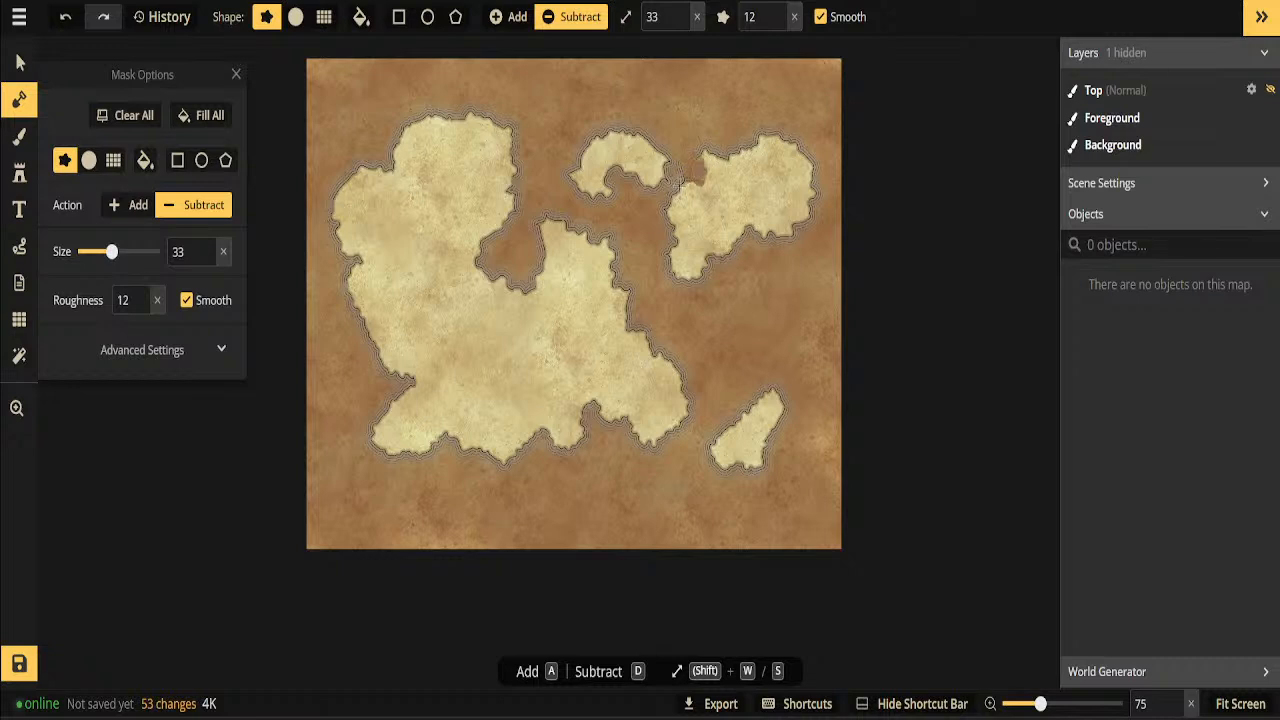
{"action": "mouse_move", "coordinate": [687, 160]}
{"action": "left_mouse_down"}
{"action": "mouse_move", "coordinate": [688, 197]}
{"action": "mouse_move", "coordinate": [655, 202]}
{"action": "left_mouse_up"}
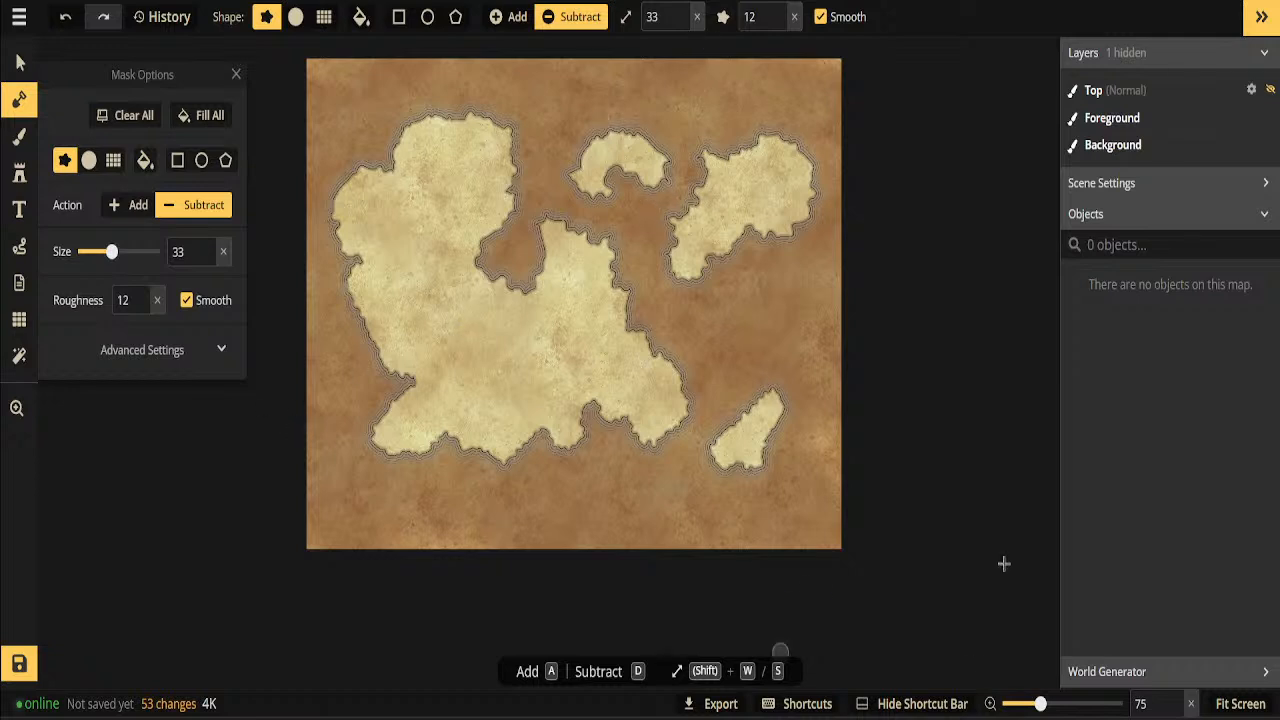
{"action": "mouse_move", "coordinate": [697, 181]}
{"action": "left_mouse_down"}
{"action": "mouse_move", "coordinate": [699, 205]}
{"action": "mouse_move", "coordinate": [674, 232]}
{"action": "left_mouse_up"}
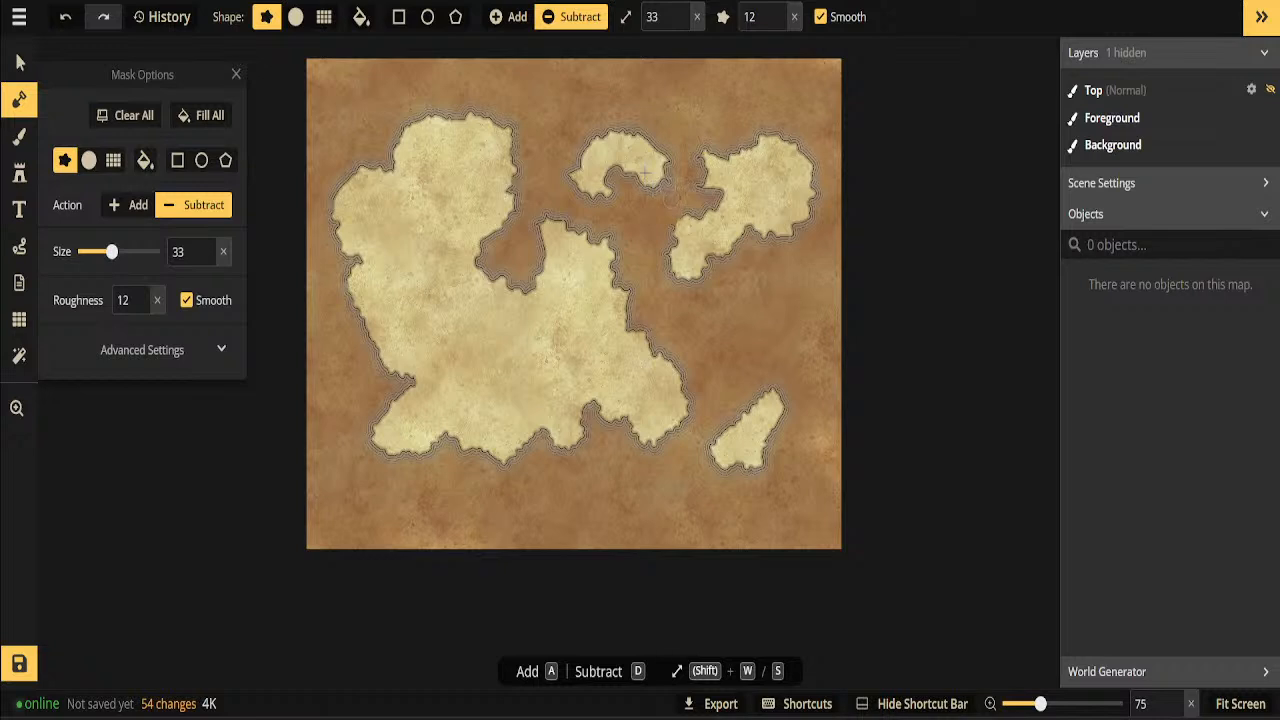
Subtract pieces throughout the crescent island to break it up into small islets
{"action": "left_click", "coordinate": [647, 194]}
{"action": "left_click", "coordinate": [637, 188]}
{"action": "mouse_move", "coordinate": [649, 199]}
{"action": "left_mouse_down"}
{"action": "mouse_move", "coordinate": [639, 133]}
{"action": "mouse_move", "coordinate": [576, 139]}
{"action": "mouse_move", "coordinate": [613, 133]}
{"action": "mouse_move", "coordinate": [600, 186]}
{"action": "mouse_move", "coordinate": [621, 155]}
{"action": "mouse_move", "coordinate": [633, 170]}
{"action": "mouse_move", "coordinate": [608, 212]}
{"action": "mouse_move", "coordinate": [585, 186]}
{"action": "mouse_move", "coordinate": [651, 202]}
{"action": "mouse_move", "coordinate": [588, 177]}
{"action": "mouse_move", "coordinate": [584, 162]}
{"action": "mouse_move", "coordinate": [575, 174]}
{"action": "mouse_move", "coordinate": [638, 281]}
{"action": "mouse_move", "coordinate": [622, 170]}
{"action": "left_mouse_up"}
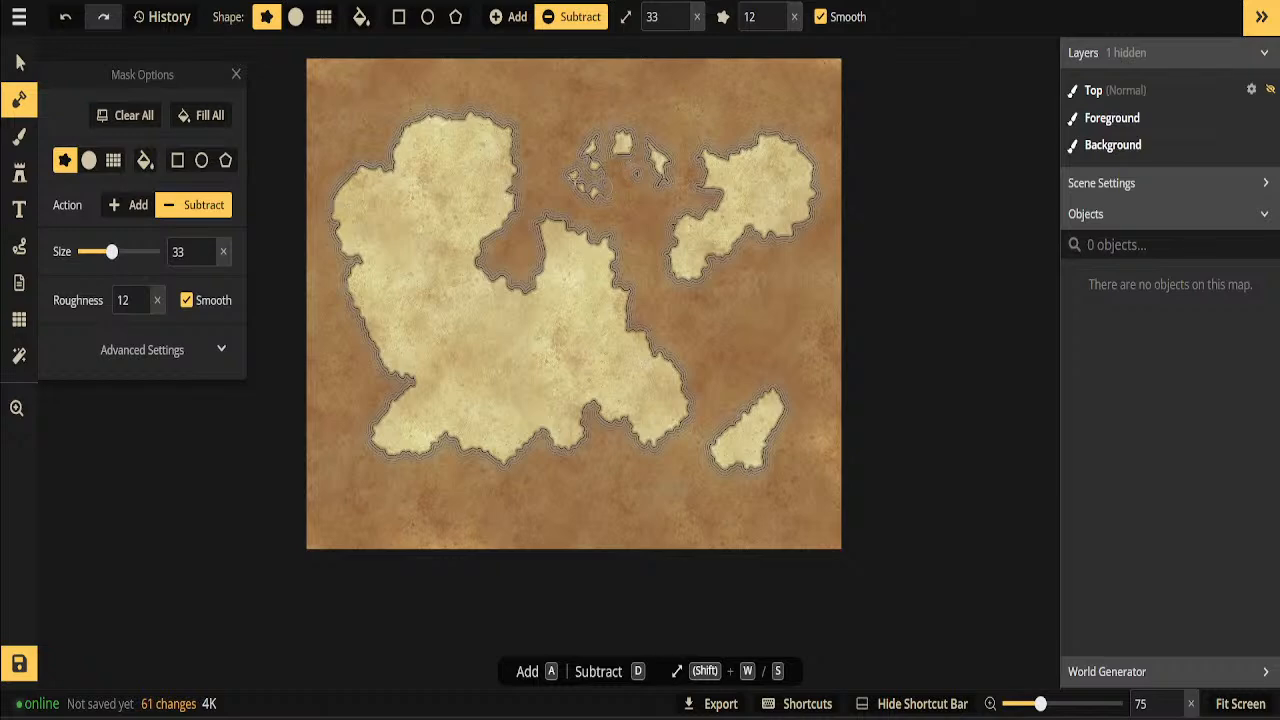
{"action": "key", "text": "ctrl+z"}
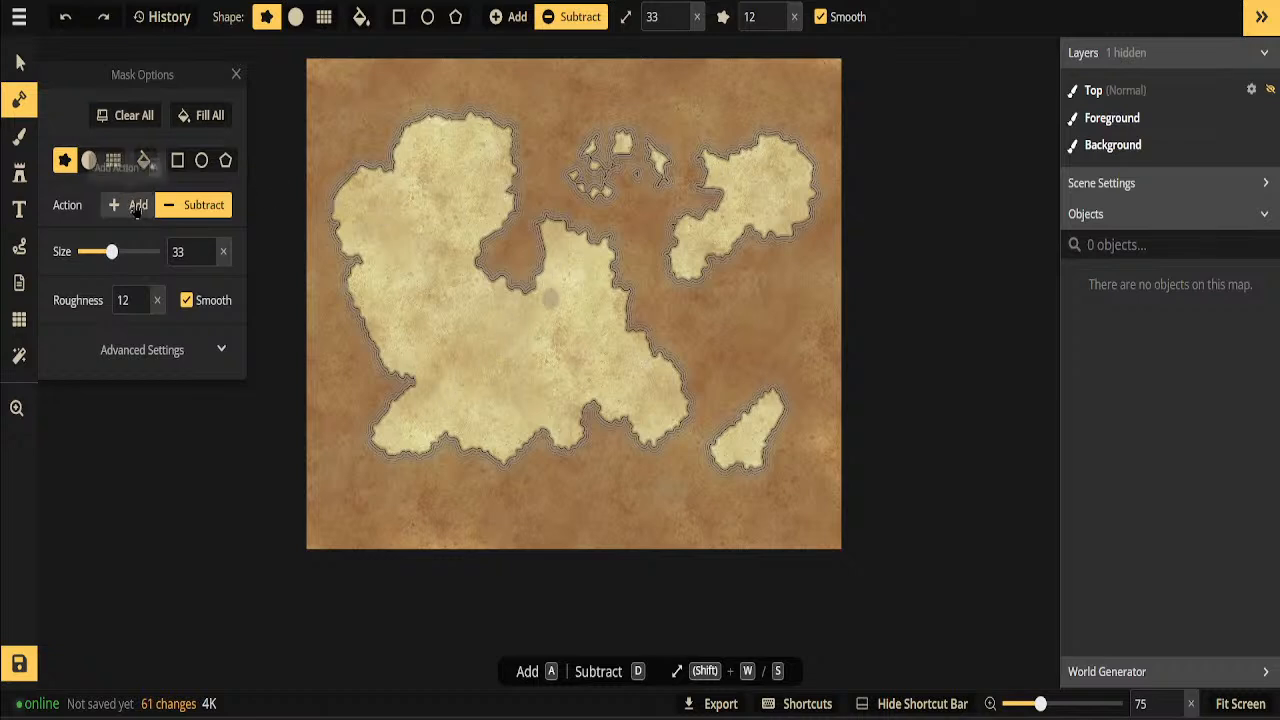
Set the mask to Add at size 38 and rejoin the crescent's islets, extending a tip toward the northeast
{"action": "key", "text": "a"}
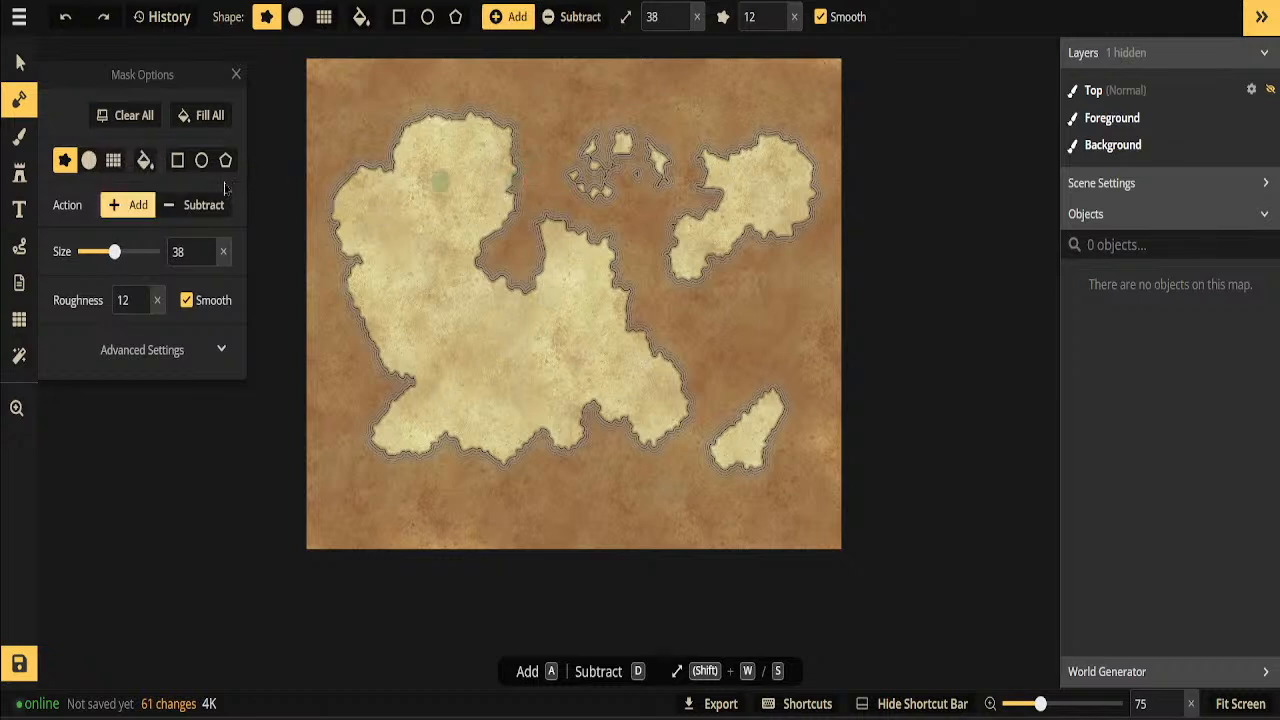
{"action": "left_click", "coordinate": [585, 172]}
{"action": "mouse_move", "coordinate": [587, 175]}
{"action": "left_mouse_down"}
{"action": "mouse_move", "coordinate": [605, 150]}
{"action": "mouse_move", "coordinate": [650, 142]}
{"action": "mouse_move", "coordinate": [667, 113]}
{"action": "left_mouse_up"}
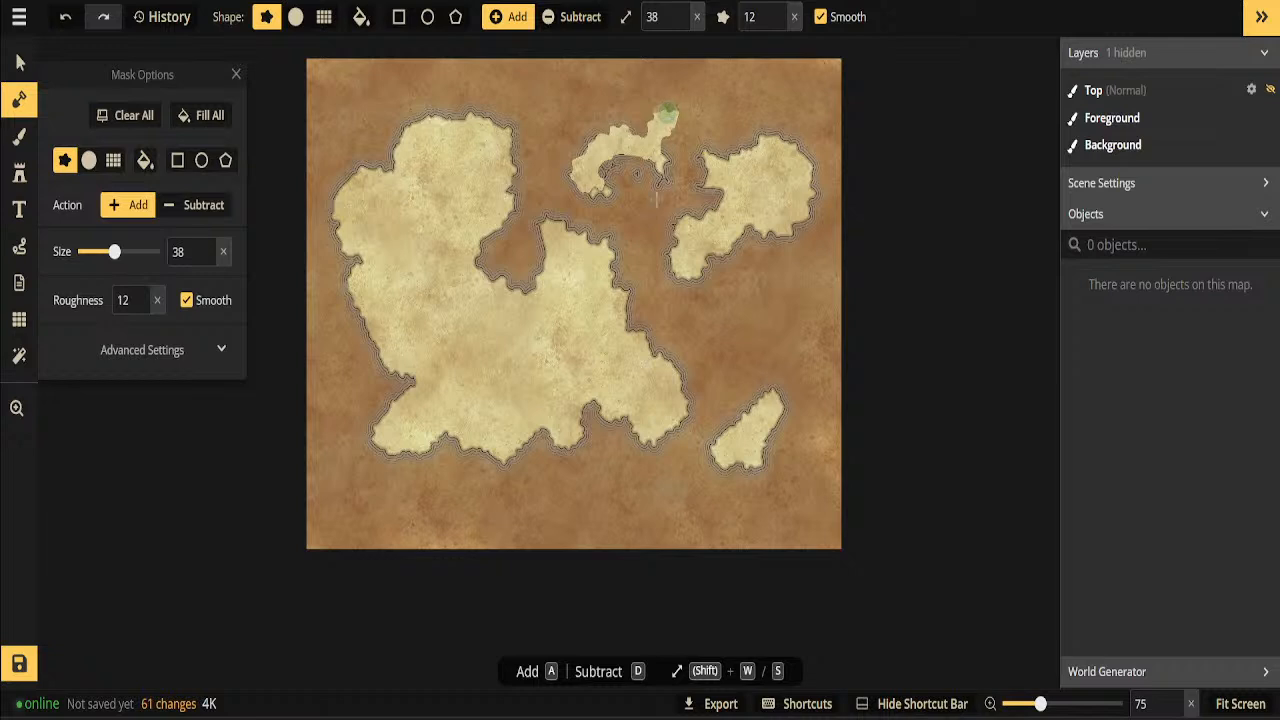
With the mask on Subtract at size 33, reshape the mainland's northern peninsula and bay, and carve away the southeastern island's west side
{"action": "left_click", "coordinate": [218, 206]}
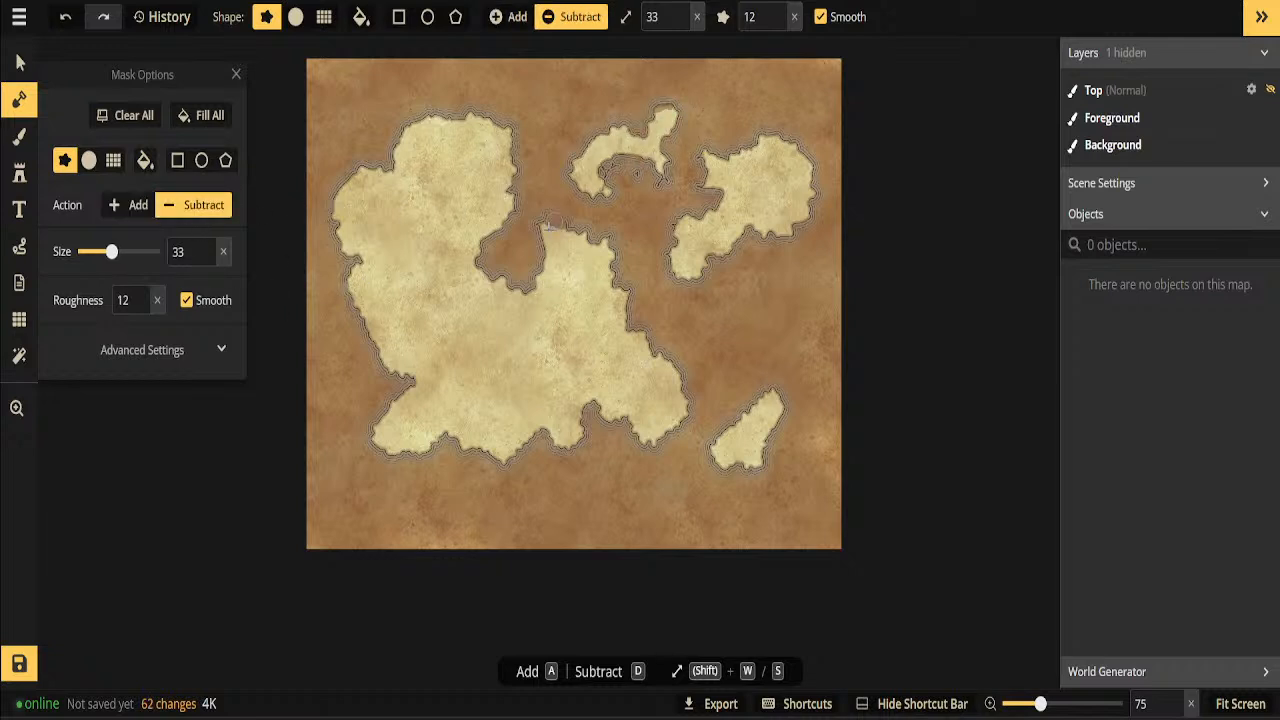
{"action": "mouse_move", "coordinate": [543, 243]}
{"action": "left_mouse_down"}
{"action": "mouse_move", "coordinate": [553, 260]}
{"action": "mouse_move", "coordinate": [565, 212]}
{"action": "mouse_move", "coordinate": [543, 241]}
{"action": "mouse_move", "coordinate": [555, 280]}
{"action": "mouse_move", "coordinate": [539, 274]}
{"action": "left_mouse_up"}
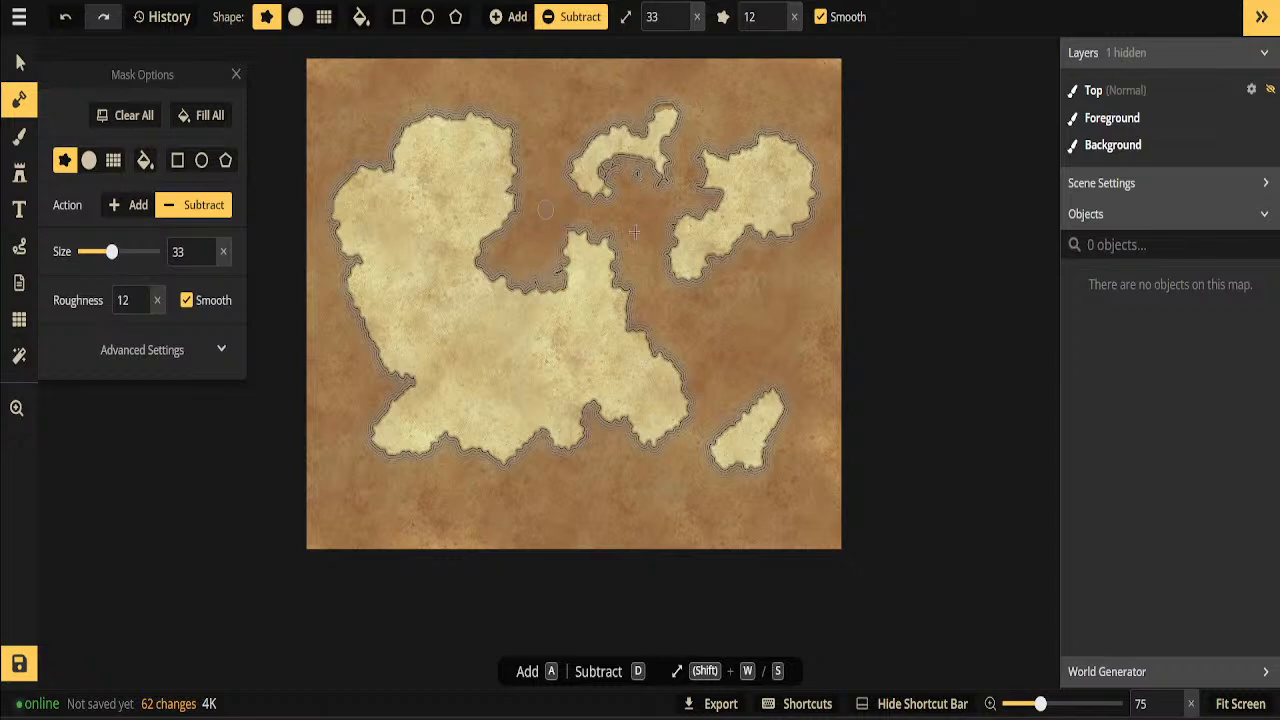
{"action": "left_click_drag", "start_coordinate": [570, 241], "coordinate": [622, 270]}
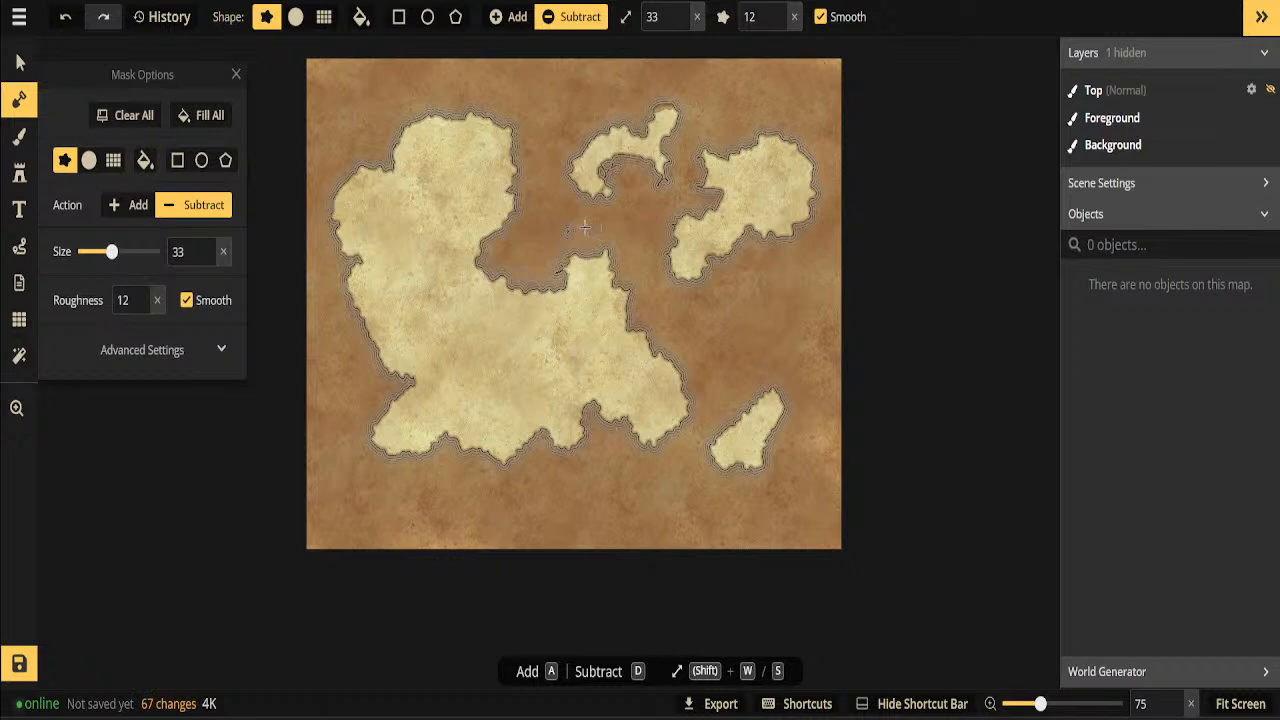
{"action": "mouse_move", "coordinate": [537, 294]}
{"action": "left_mouse_down"}
{"action": "mouse_move", "coordinate": [520, 322]}
{"action": "mouse_move", "coordinate": [529, 332]}
{"action": "left_mouse_up"}
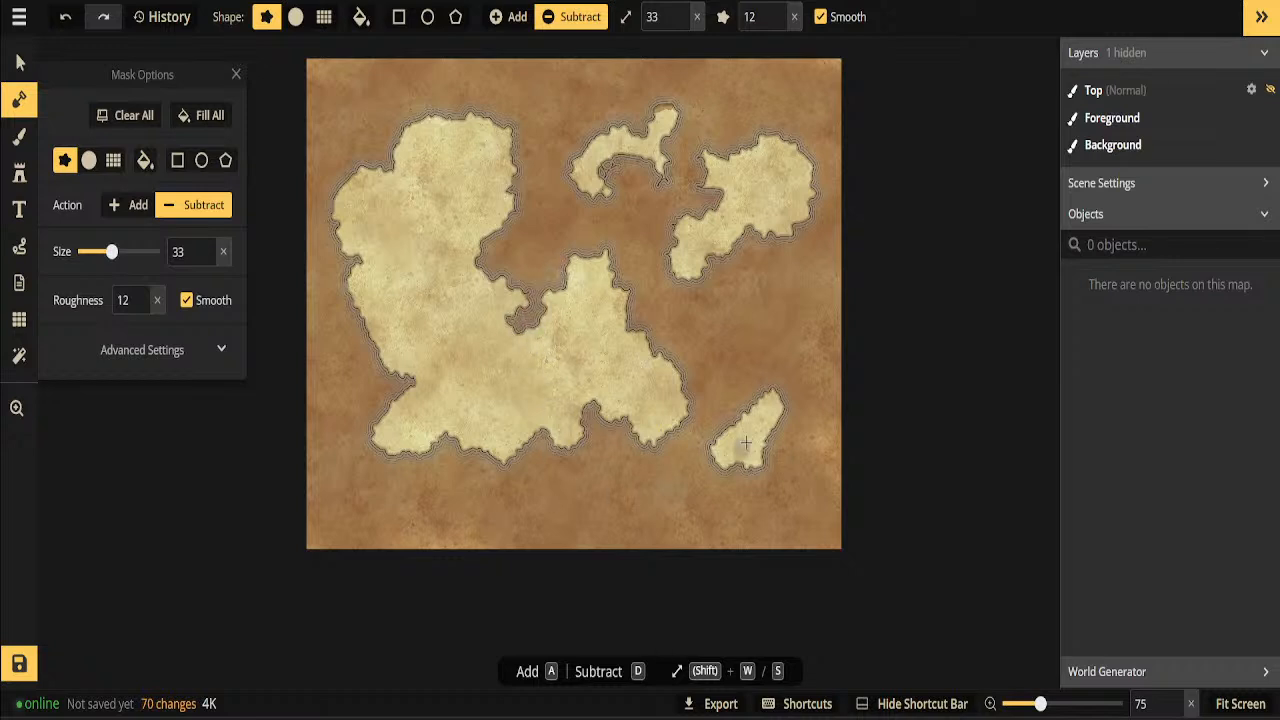
{"action": "left_click_drag", "start_coordinate": [734, 433], "coordinate": [723, 456]}
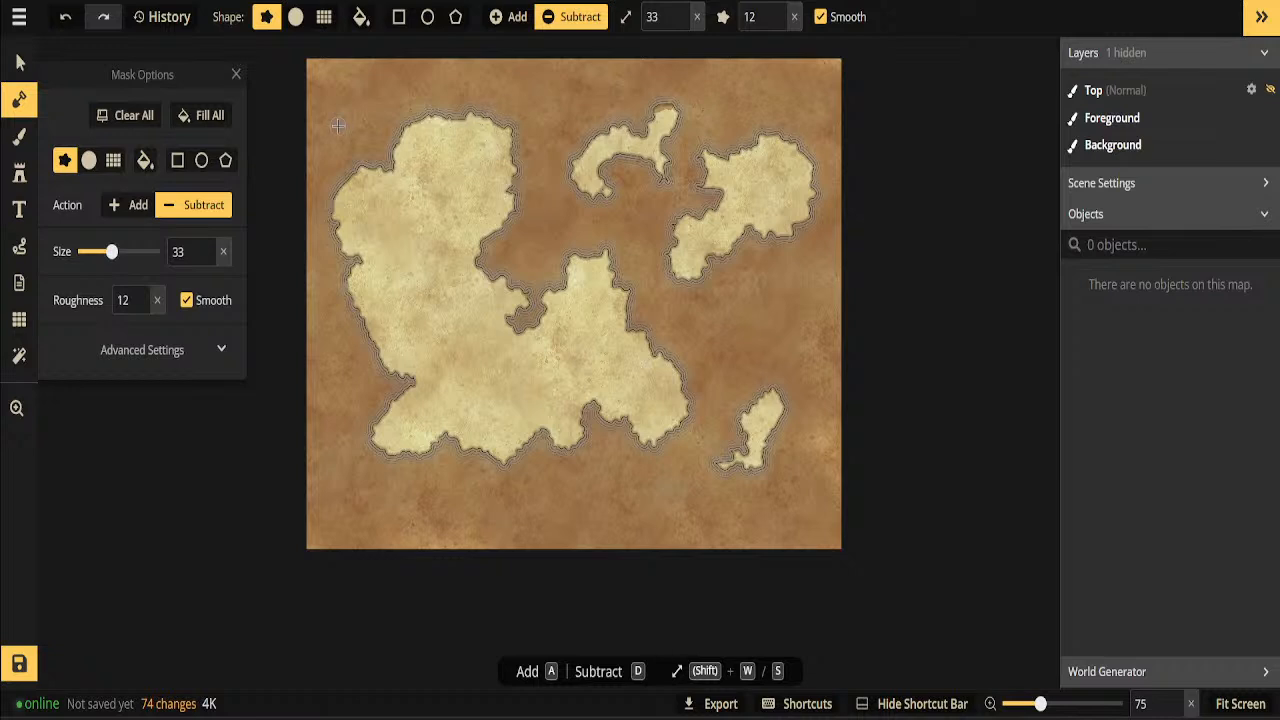
Stamp a chain of random mountains at size 100 down the western mainland, with a short branch toward the southwest
{"action": "left_click", "coordinate": [19, 174]}
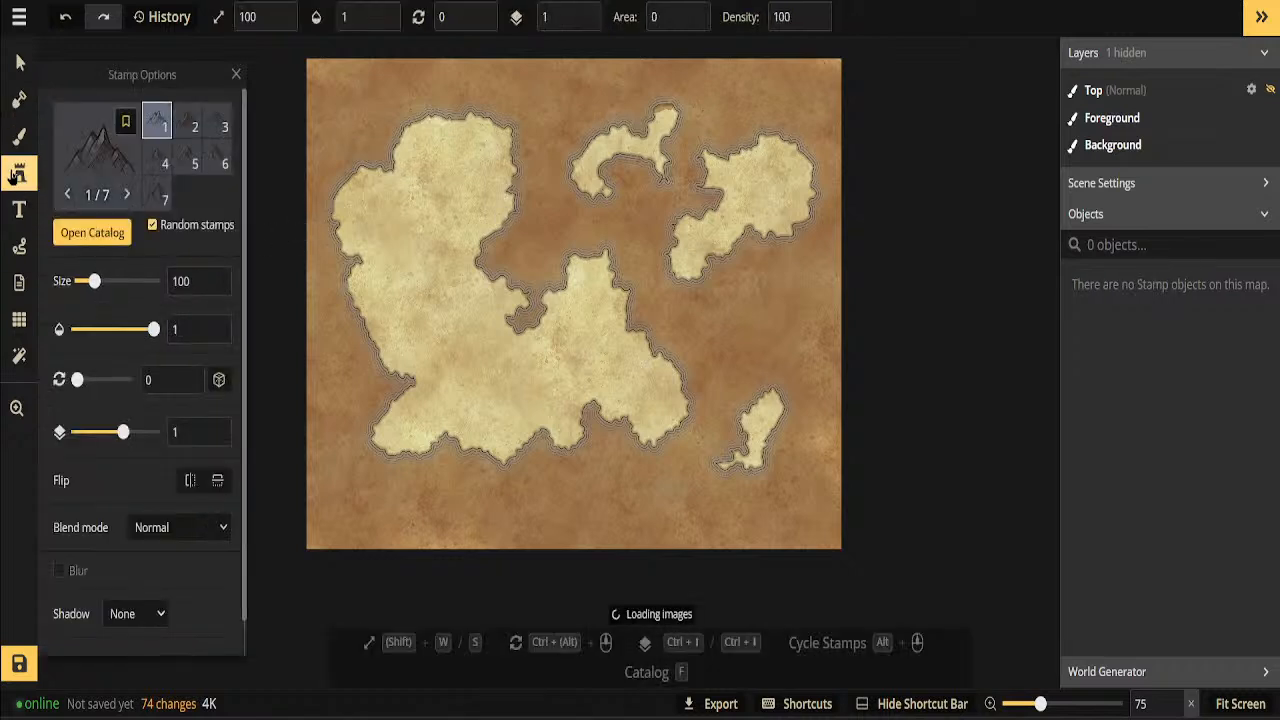
{"action": "left_click", "coordinate": [19, 174]}
{"action": "left_click", "coordinate": [18, 178]}
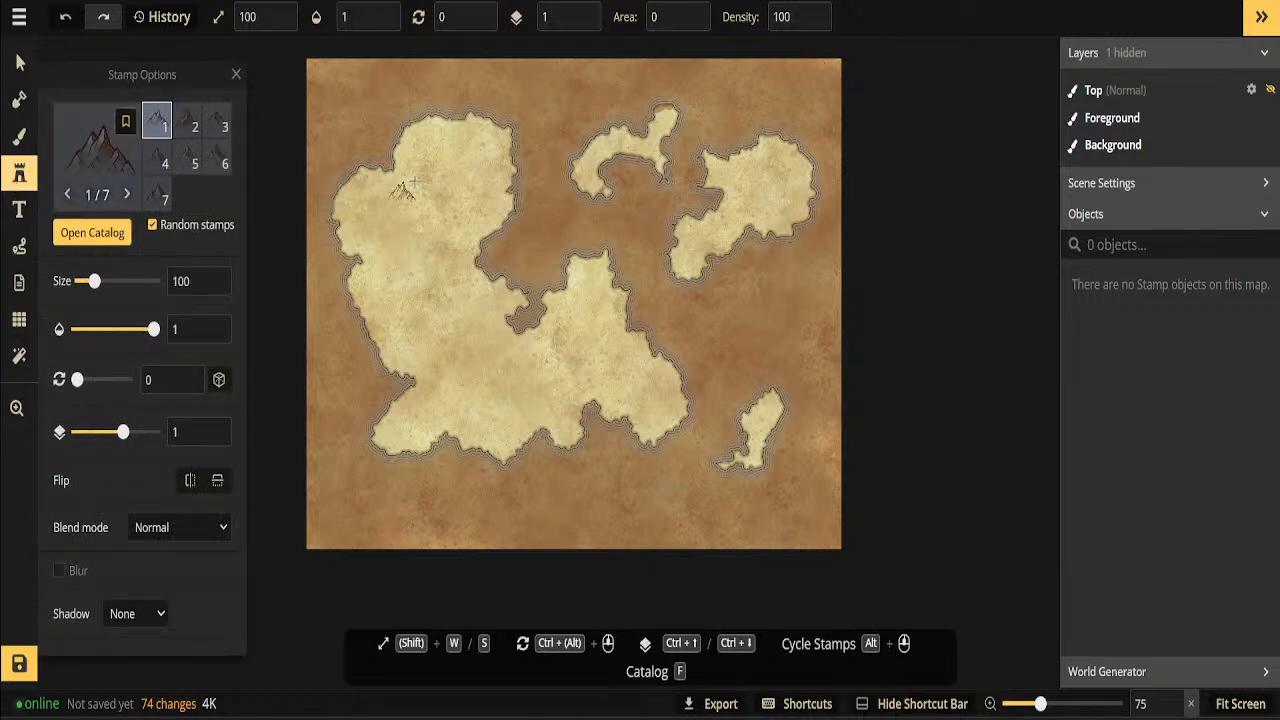
{"action": "mouse_move", "coordinate": [432, 172]}
{"action": "left_mouse_down"}
{"action": "mouse_move", "coordinate": [422, 268]}
{"action": "mouse_move", "coordinate": [447, 345]}
{"action": "mouse_move", "coordinate": [510, 388]}
{"action": "left_mouse_up"}
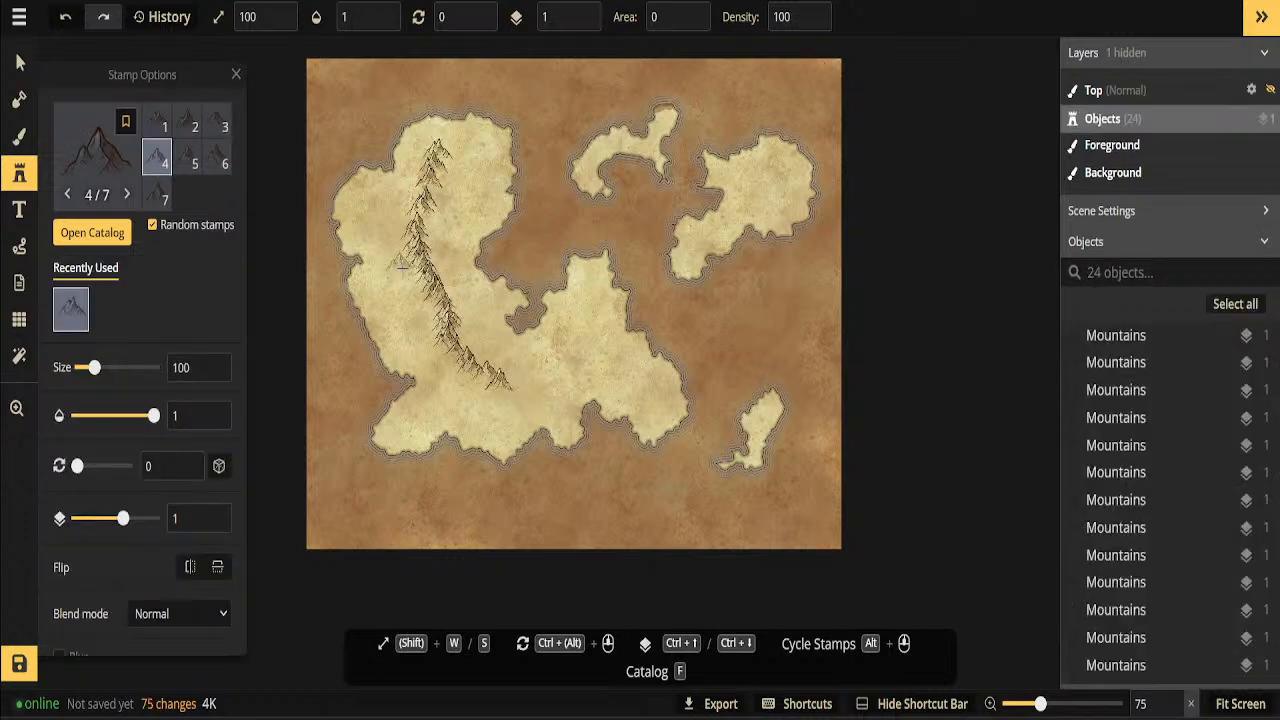
{"action": "left_click_drag", "start_coordinate": [395, 297], "coordinate": [391, 301]}
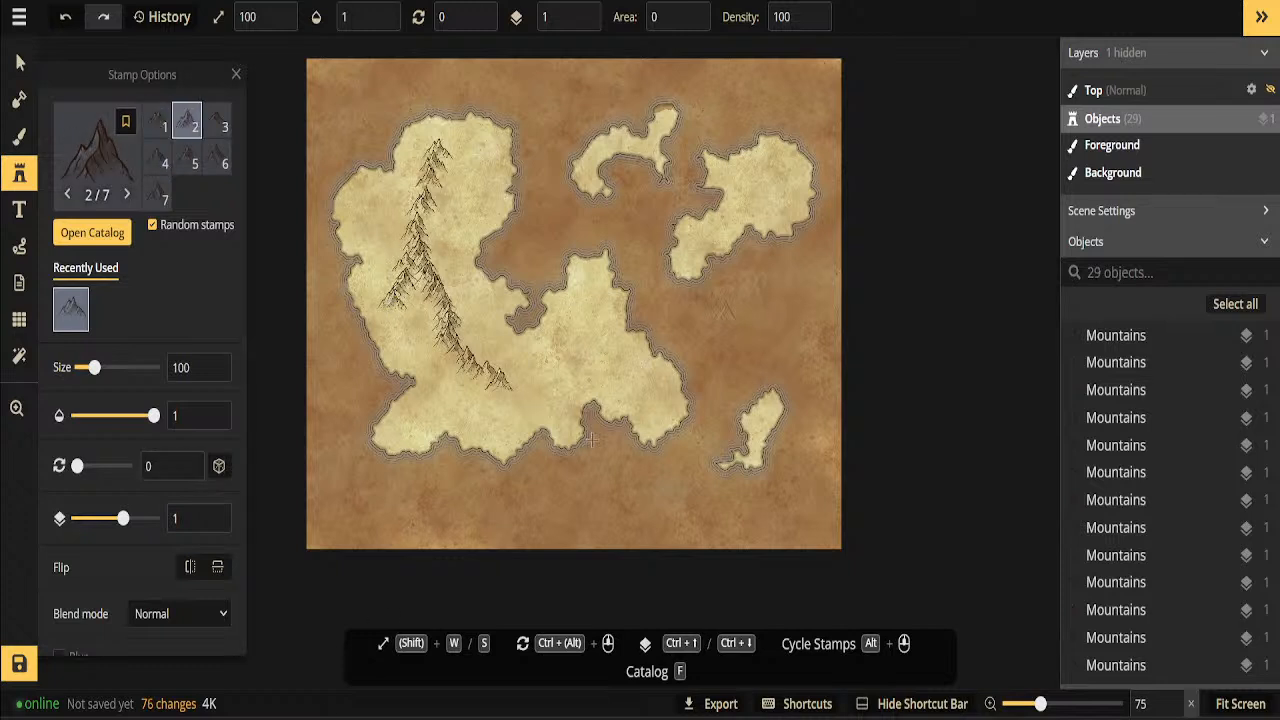
Select all the mountain stamps on the map and delete them
{"action": "left_click", "coordinate": [19, 62]}
{"action": "left_click_drag", "start_coordinate": [550, 384], "coordinate": [560, 410]}
{"action": "key", "text": "Delete"}
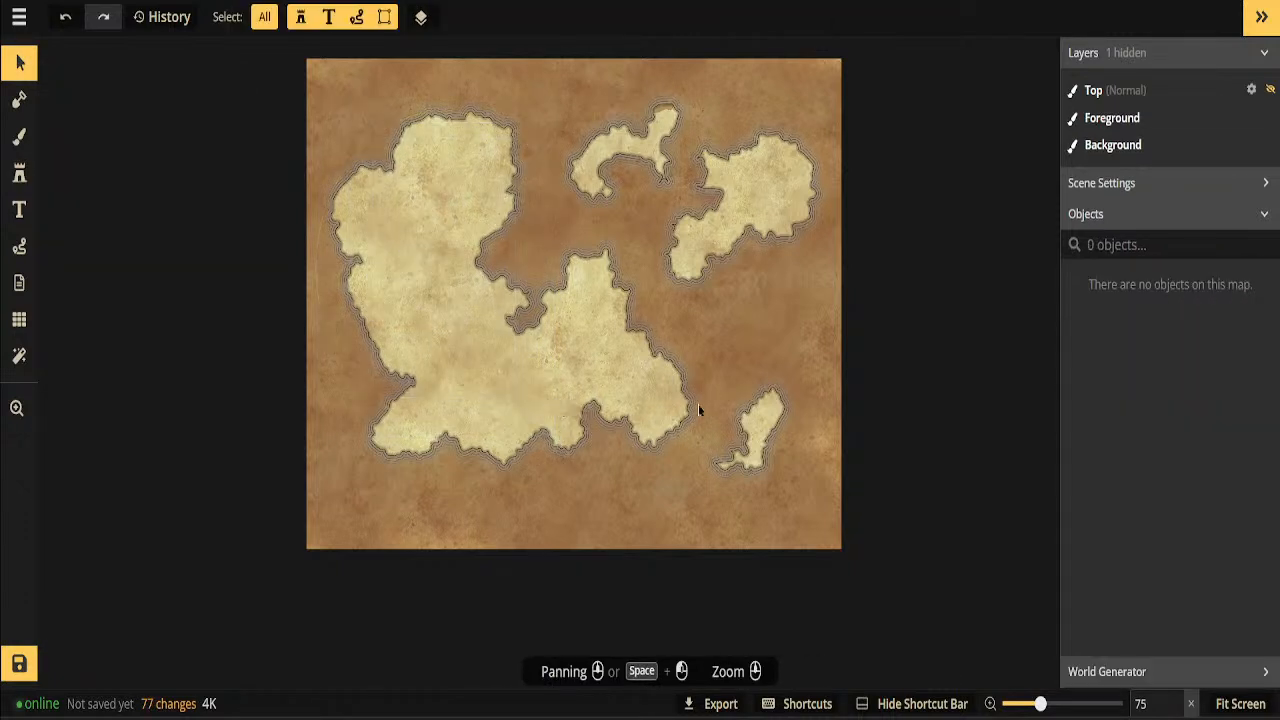
Search the Parchment World stamp catalog for "Moutains"
{"action": "left_click", "coordinate": [20, 175]}
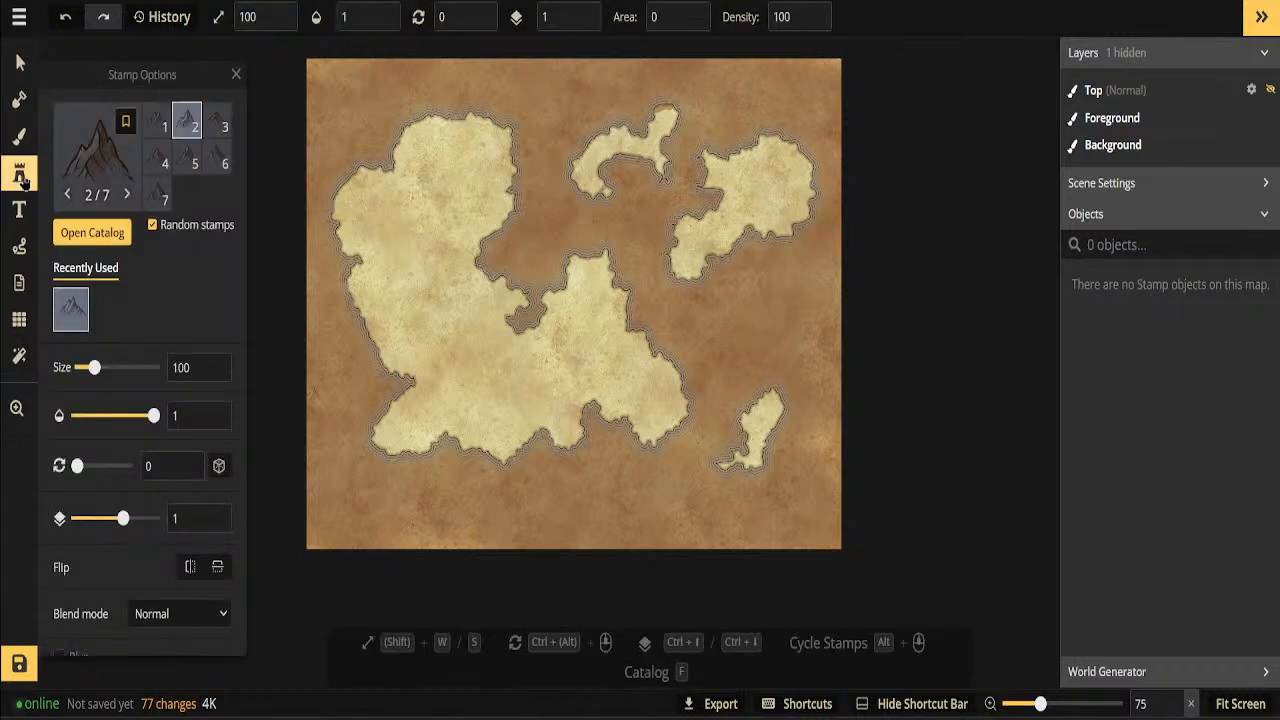
{"action": "left_click", "coordinate": [92, 232]}
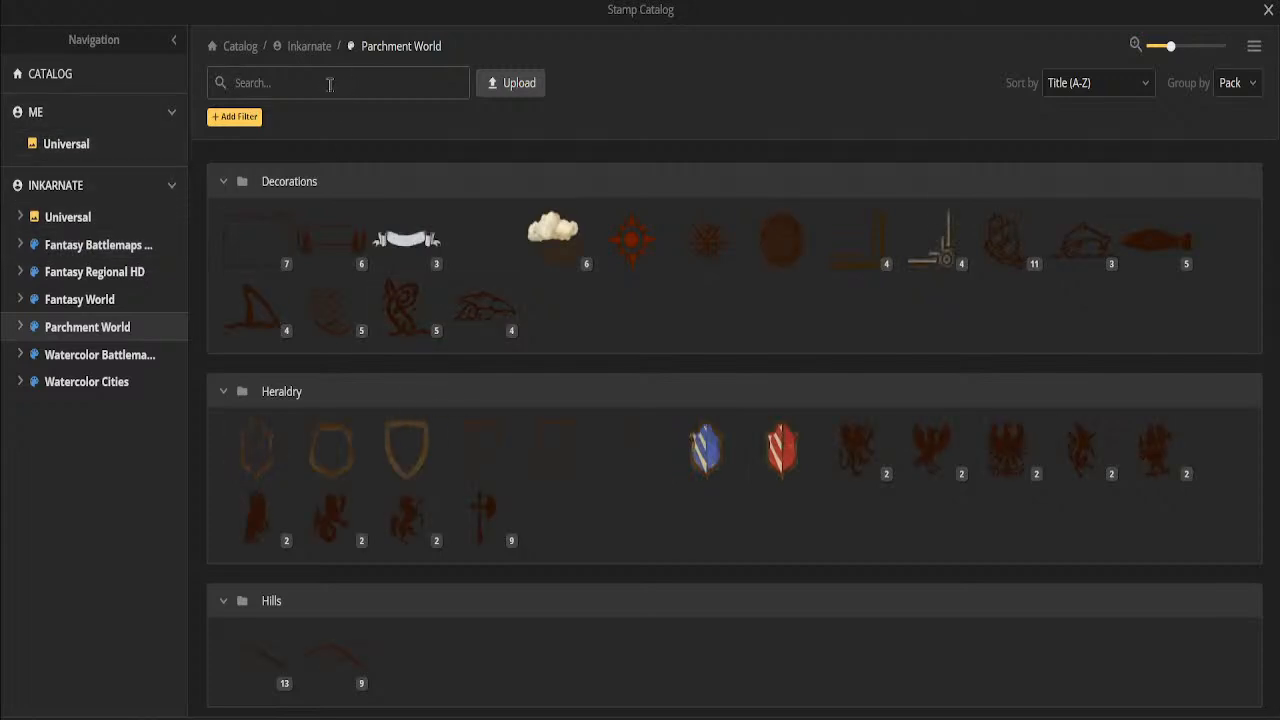
{"action": "left_click", "coordinate": [330, 84]}
{"action": "type", "text": "Moutains"}
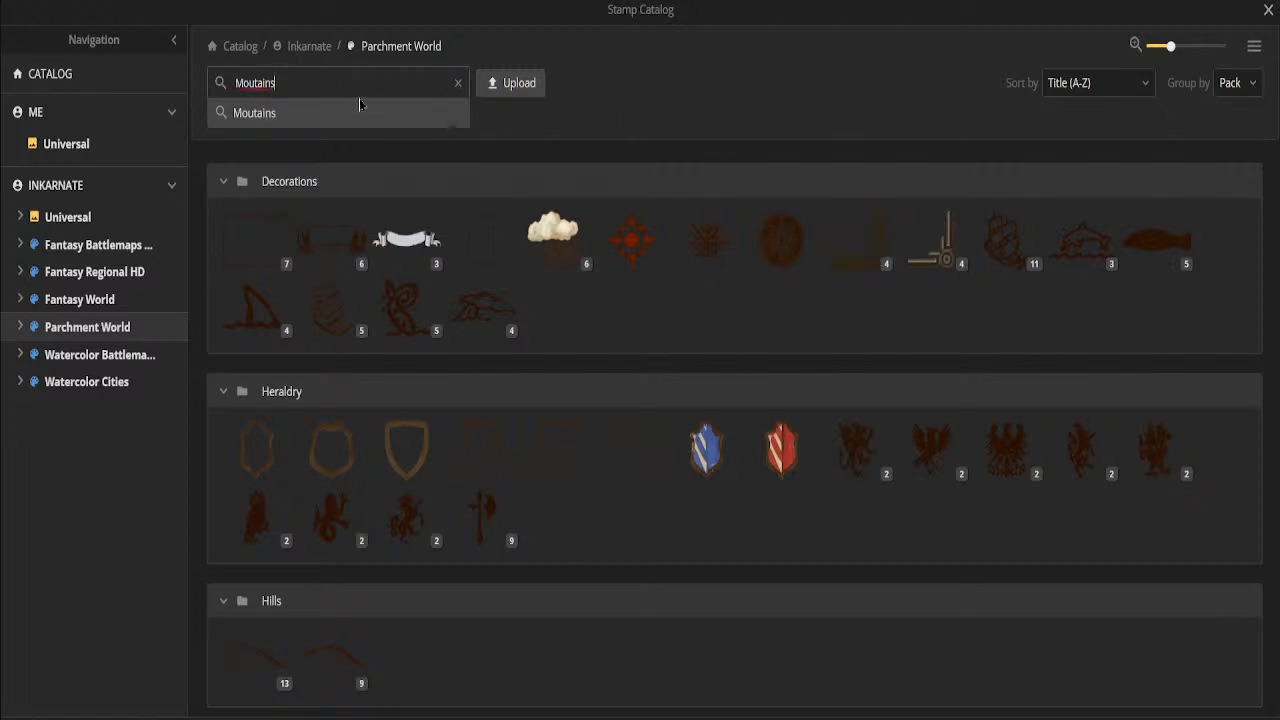
{"action": "key", "text": "Return"}
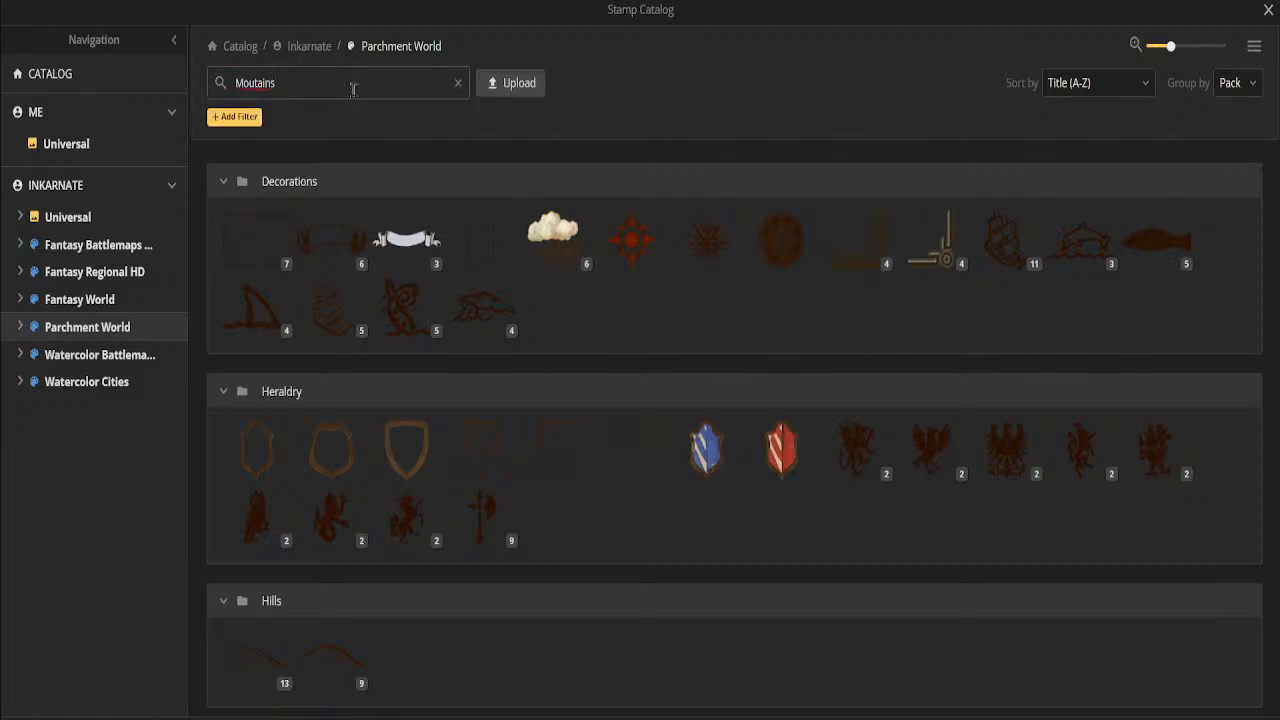
Browse the catalog's packs for mountains and choose the Green Mountains (Small) stamp from Fantasy Regional HD
{"action": "left_click", "coordinate": [80, 220]}
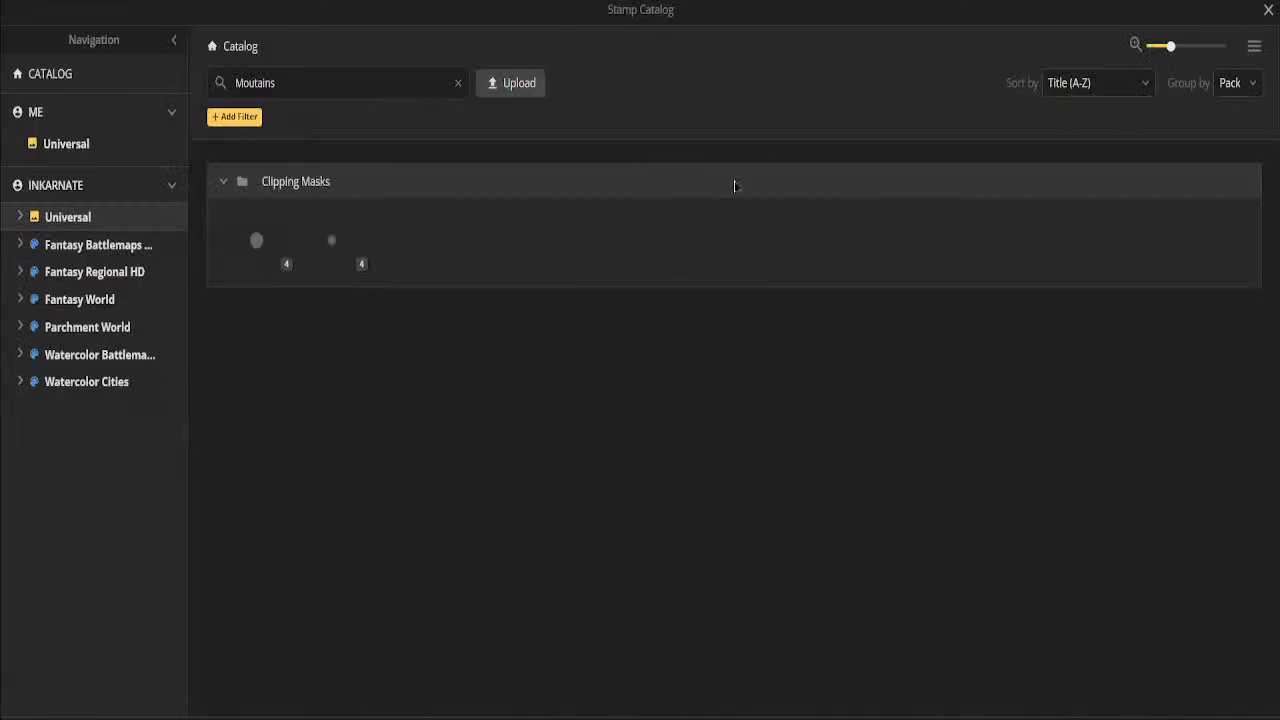
{"action": "left_click", "coordinate": [88, 248]}
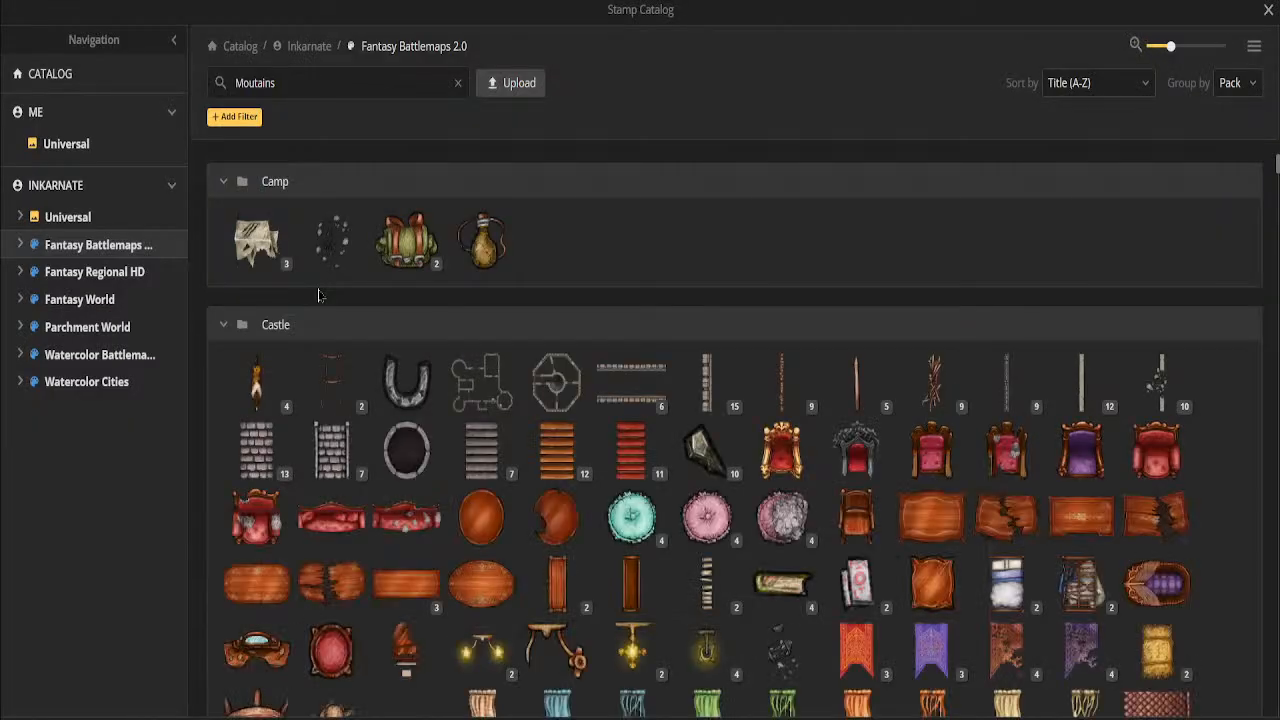
{"action": "left_click", "coordinate": [95, 278]}
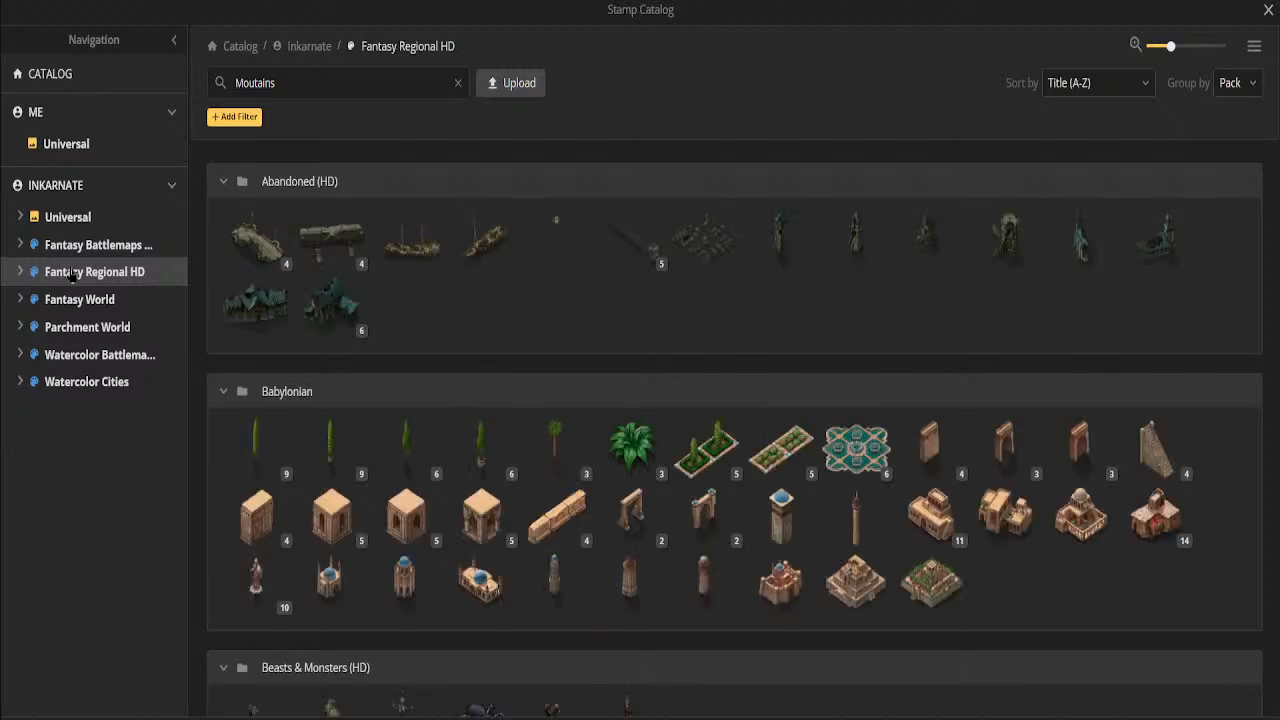
{"action": "scroll", "coordinate": [498, 318], "scroll_direction": "down", "scroll_amount": 8}
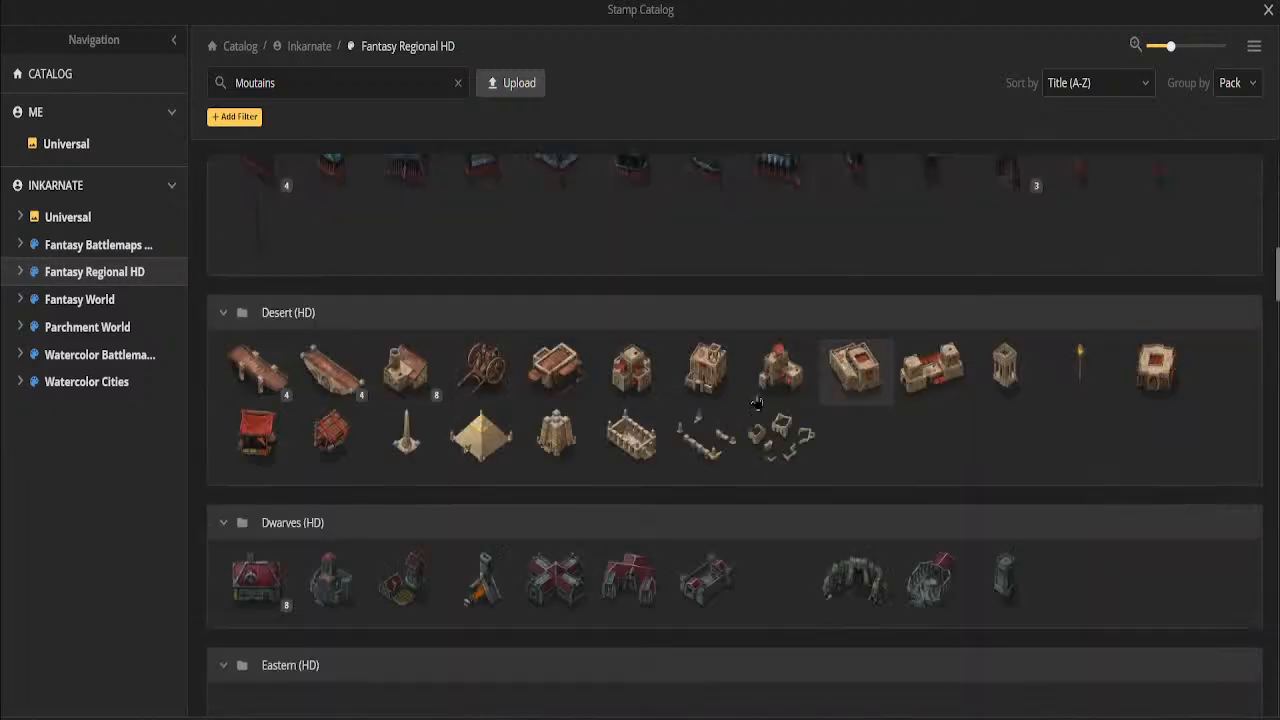
{"action": "scroll", "coordinate": [786, 443], "scroll_direction": "down", "scroll_amount": 10}
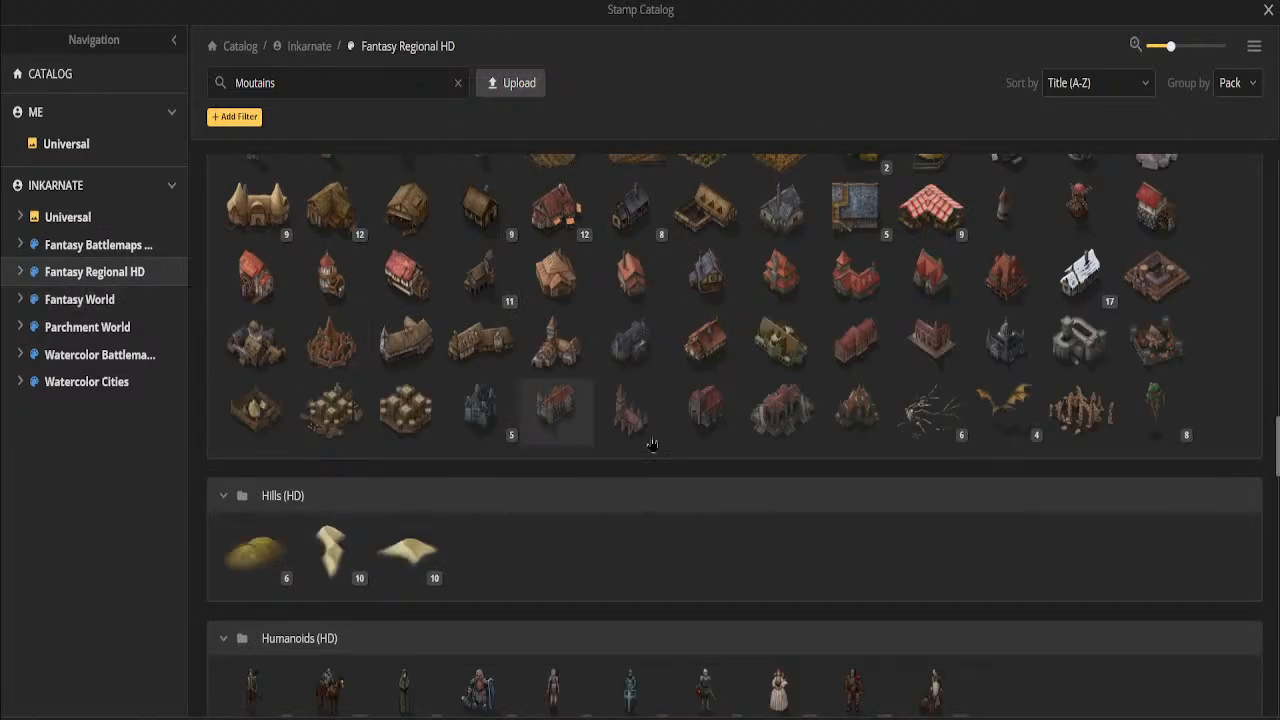
{"action": "scroll", "coordinate": [1040, 540], "scroll_direction": "down", "scroll_amount": 5}
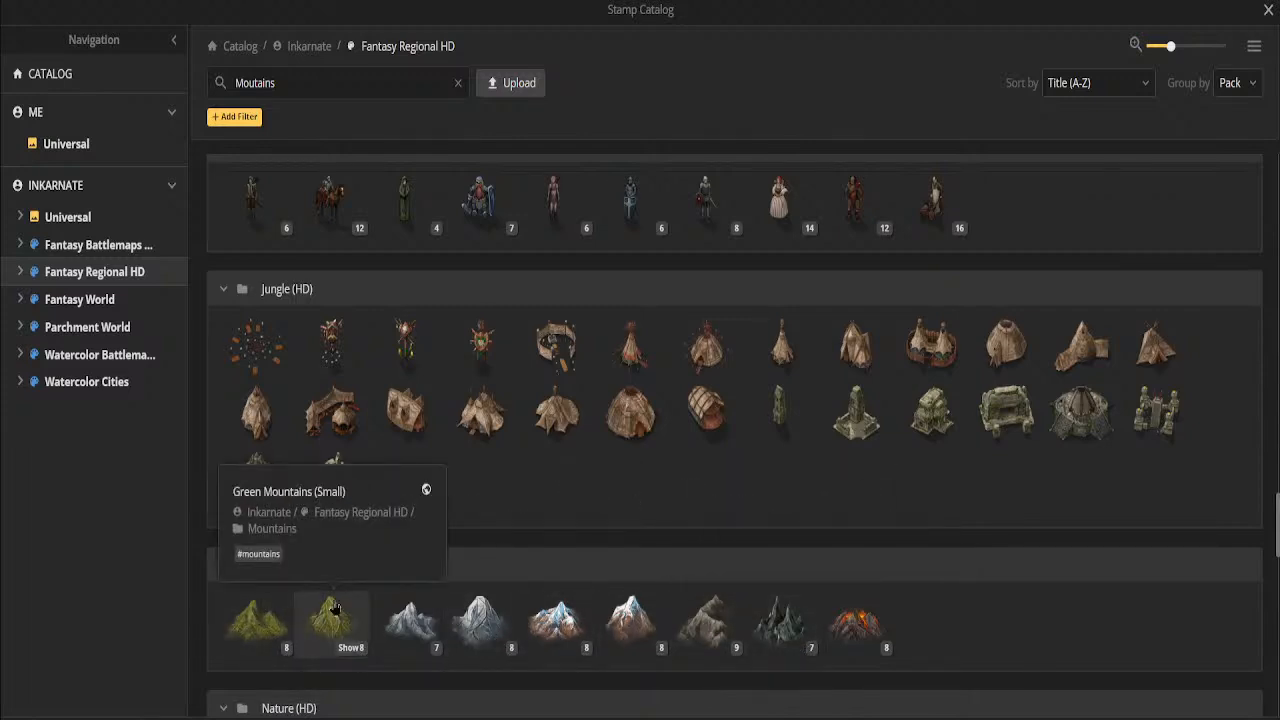
{"action": "scroll", "coordinate": [329, 622], "scroll_direction": "down", "scroll_amount": 5}
{"action": "scroll", "coordinate": [417, 390], "scroll_direction": "up", "scroll_amount": 5}
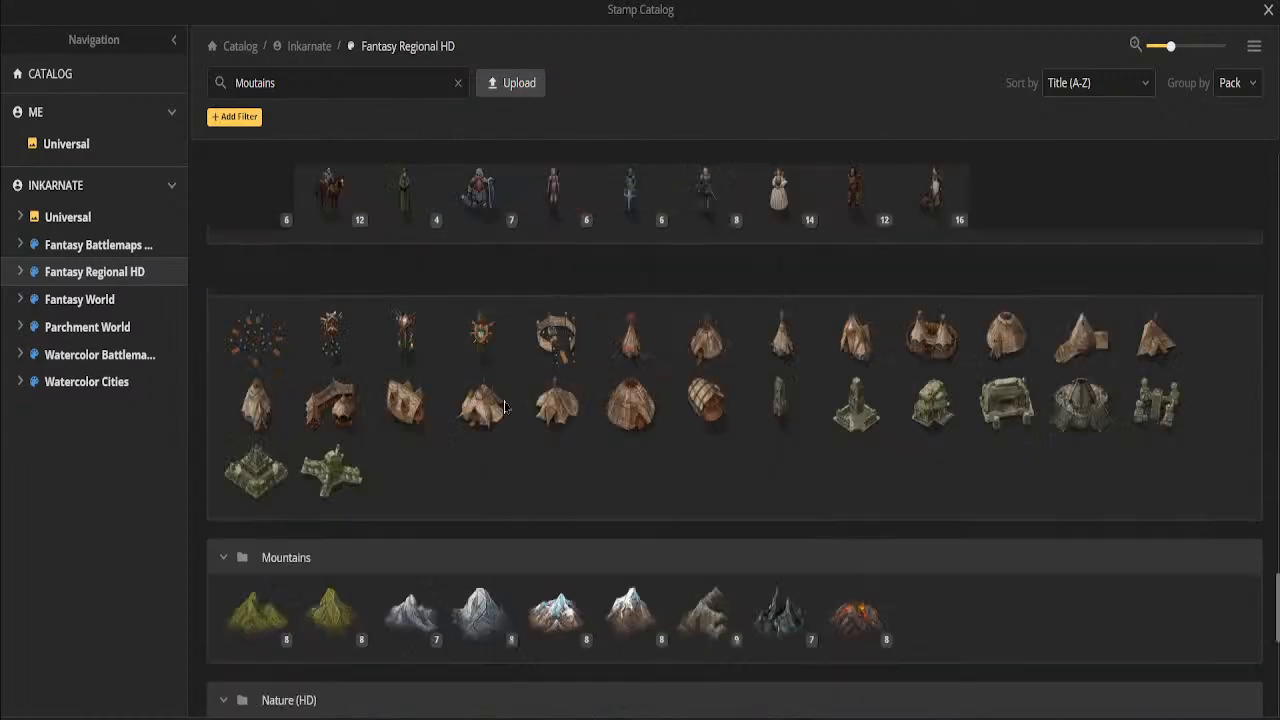
{"action": "left_click", "coordinate": [347, 603]}
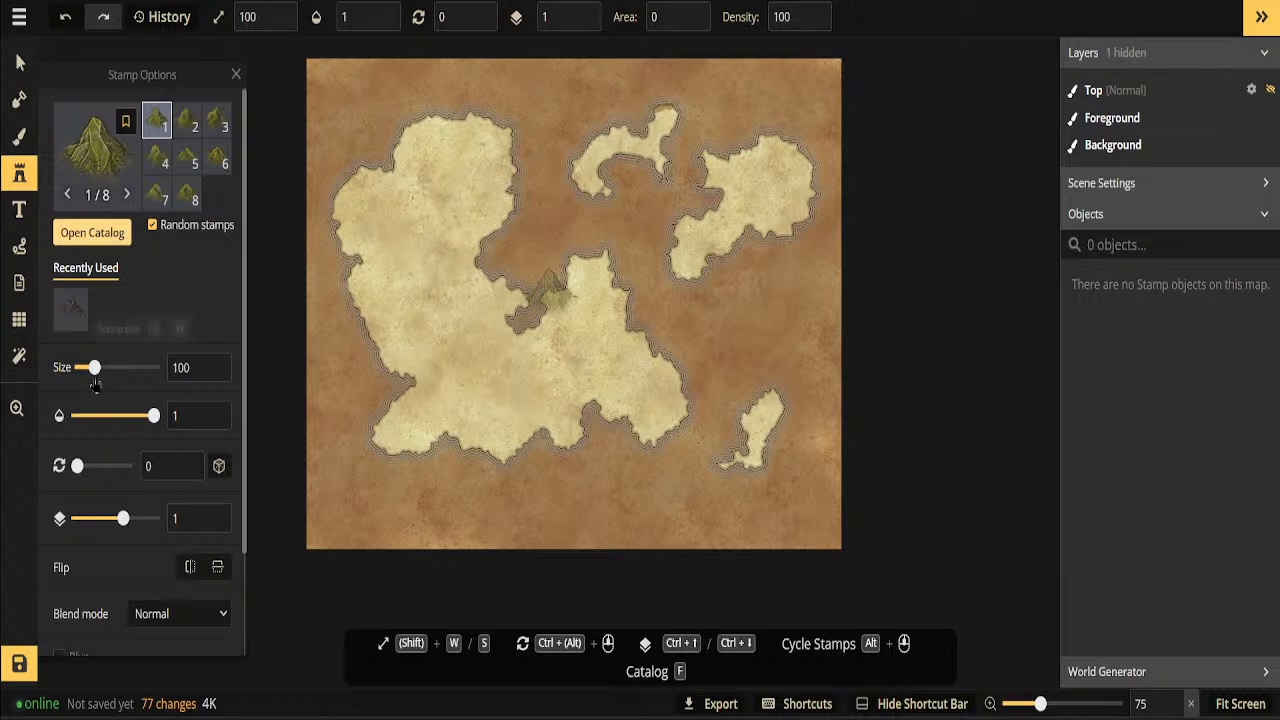
Try a chain of green mountains at size 71 down the western mainland, and undo it
{"action": "left_click_drag", "start_coordinate": [94, 368], "coordinate": [87, 370]}
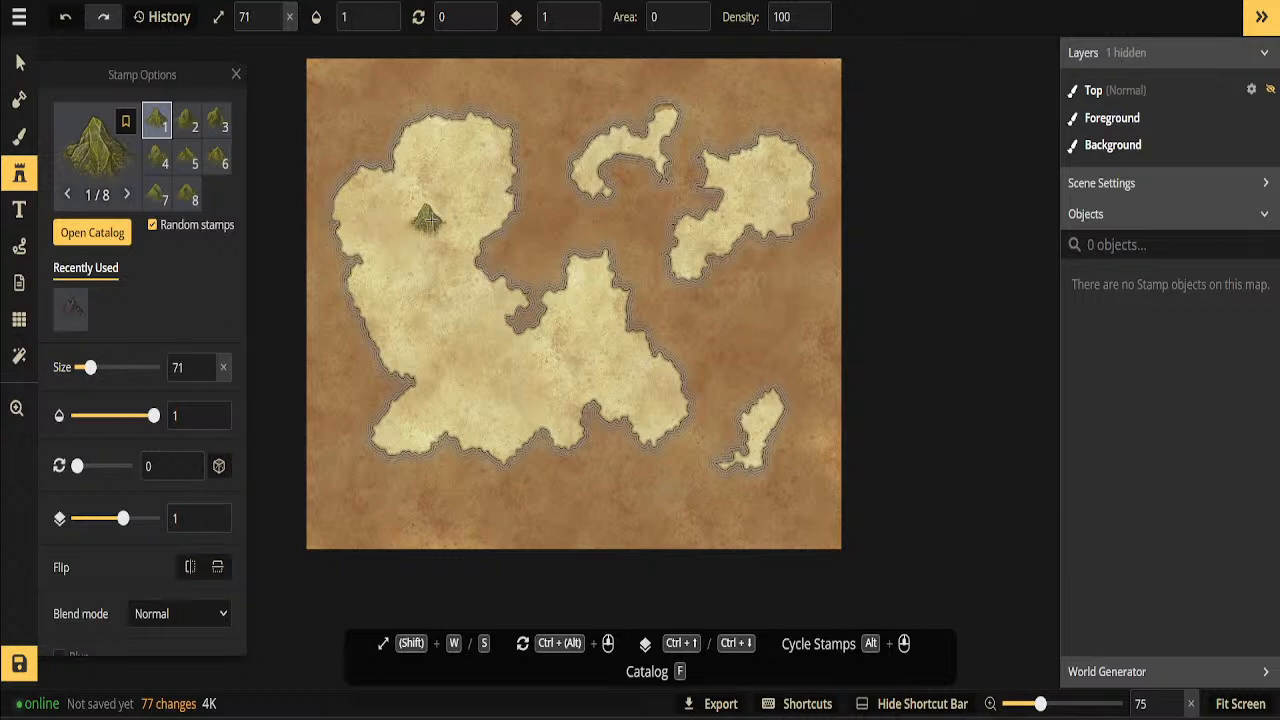
{"action": "left_click_drag", "start_coordinate": [409, 270], "coordinate": [470, 356]}
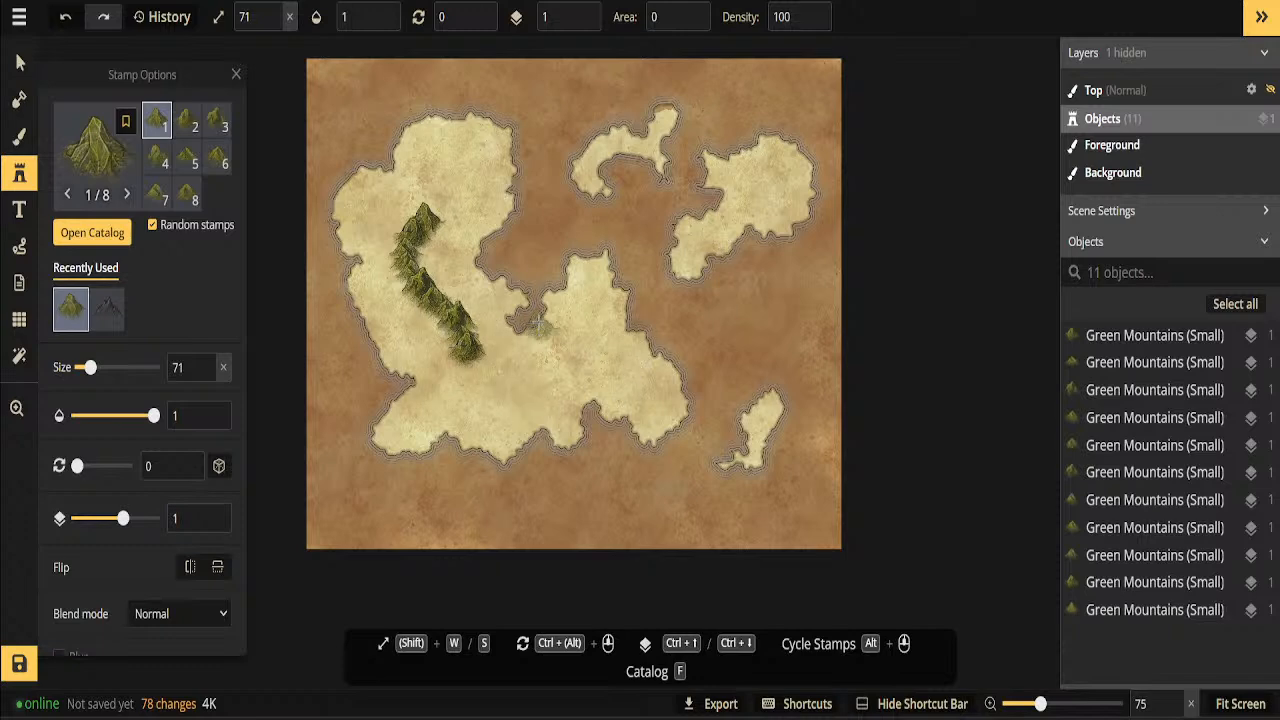
{"action": "key", "text": "ctrl+a"}
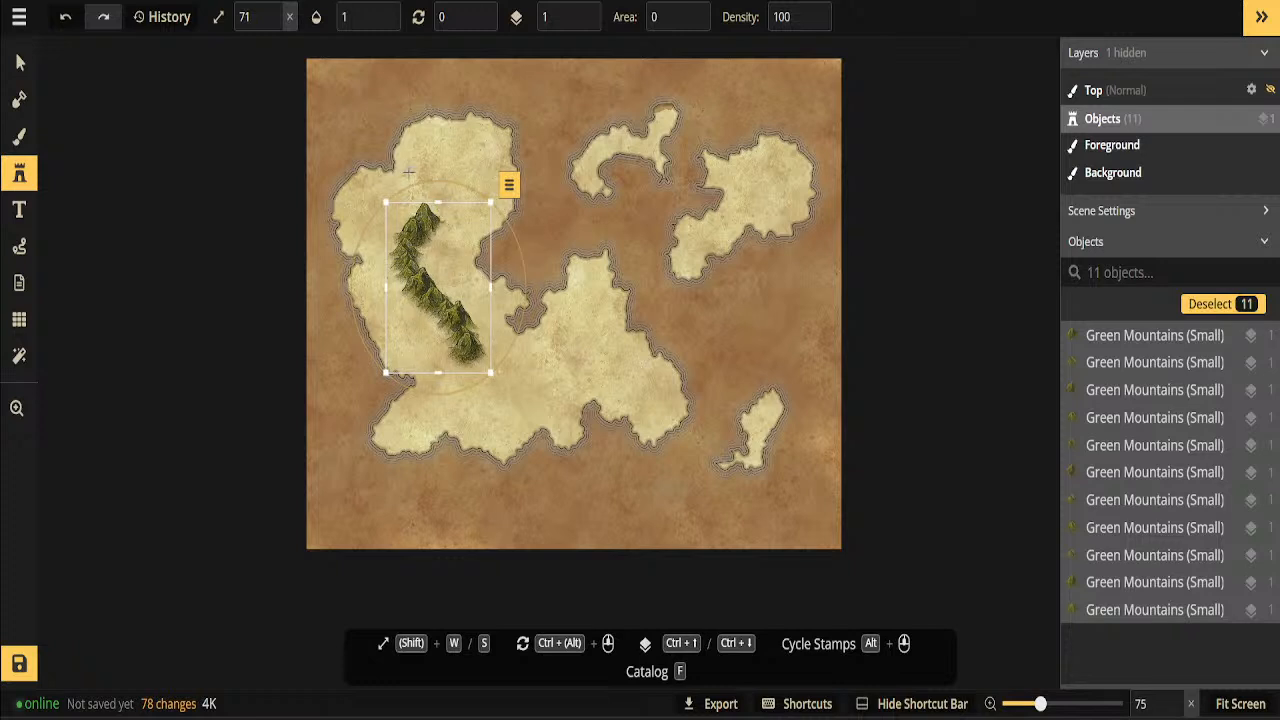
{"action": "key", "text": "ctrl+z"}
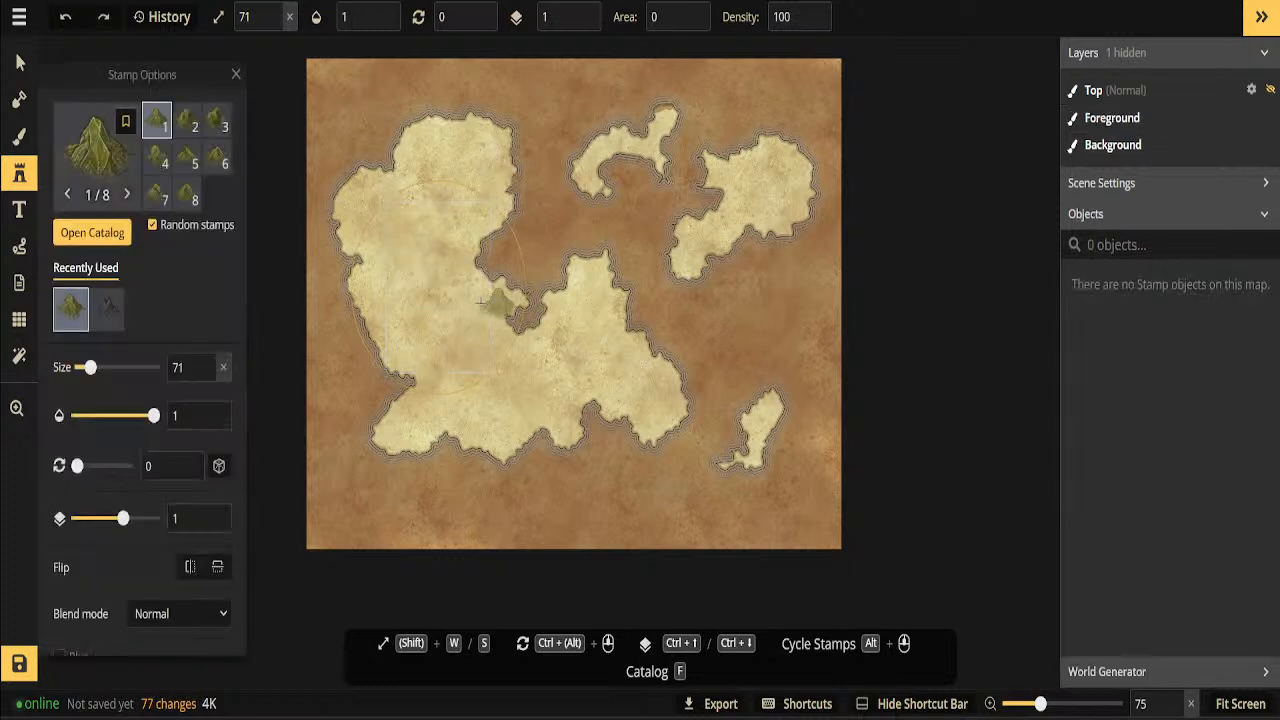
Switch to the Grey Mountains (Small) stamp from Fantasy Regional HD with opacity 0.55 and size 91
{"action": "left_click", "coordinate": [92, 233]}
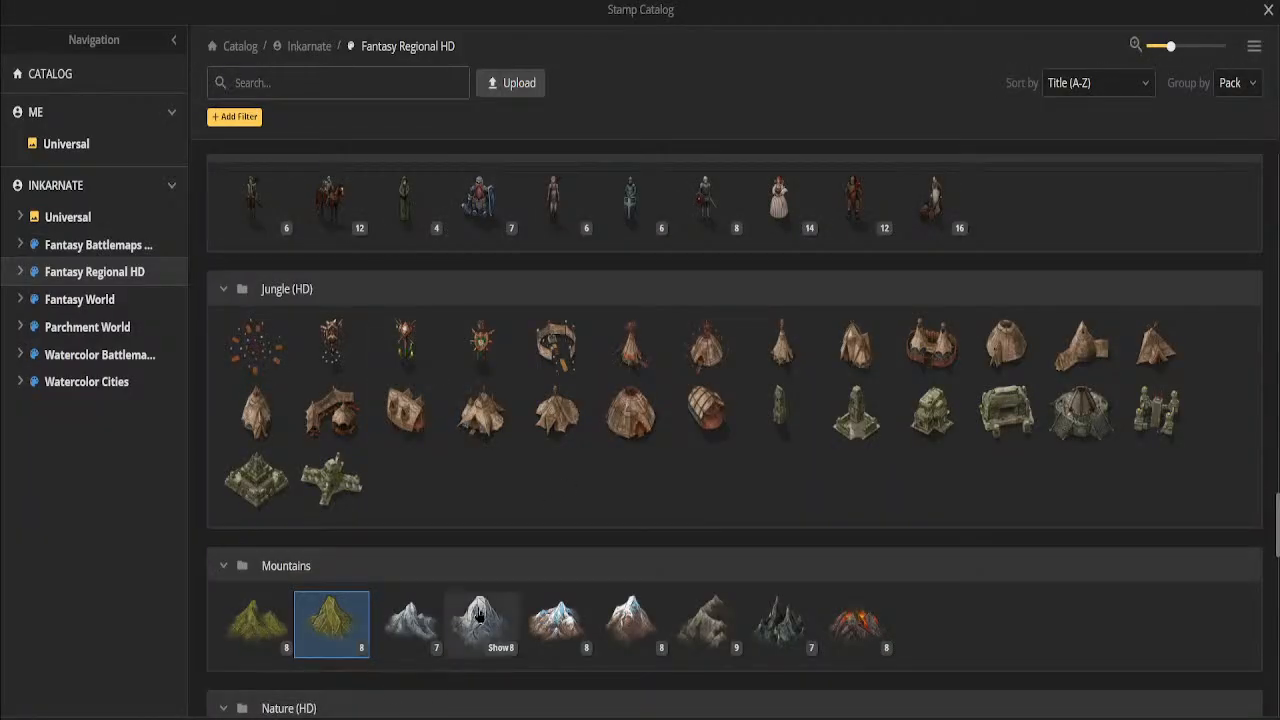
{"action": "left_click", "coordinate": [480, 618]}
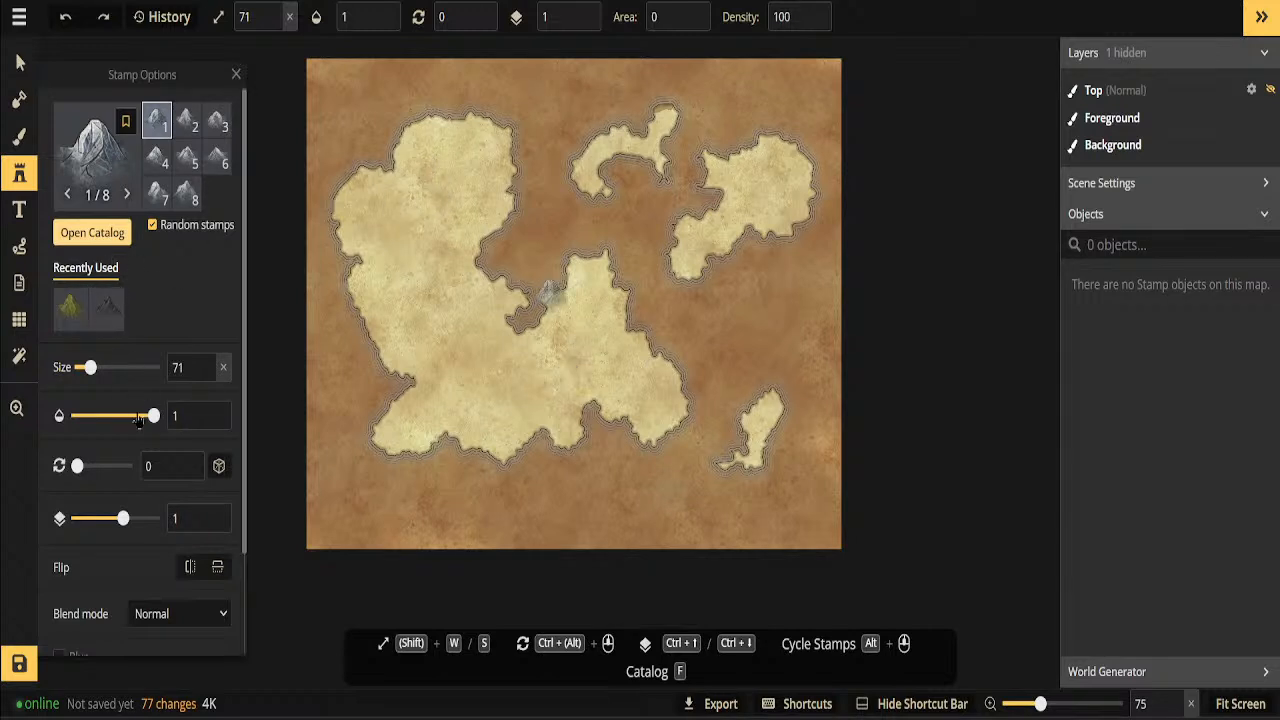
{"action": "left_click_drag", "start_coordinate": [142, 421], "coordinate": [131, 421]}
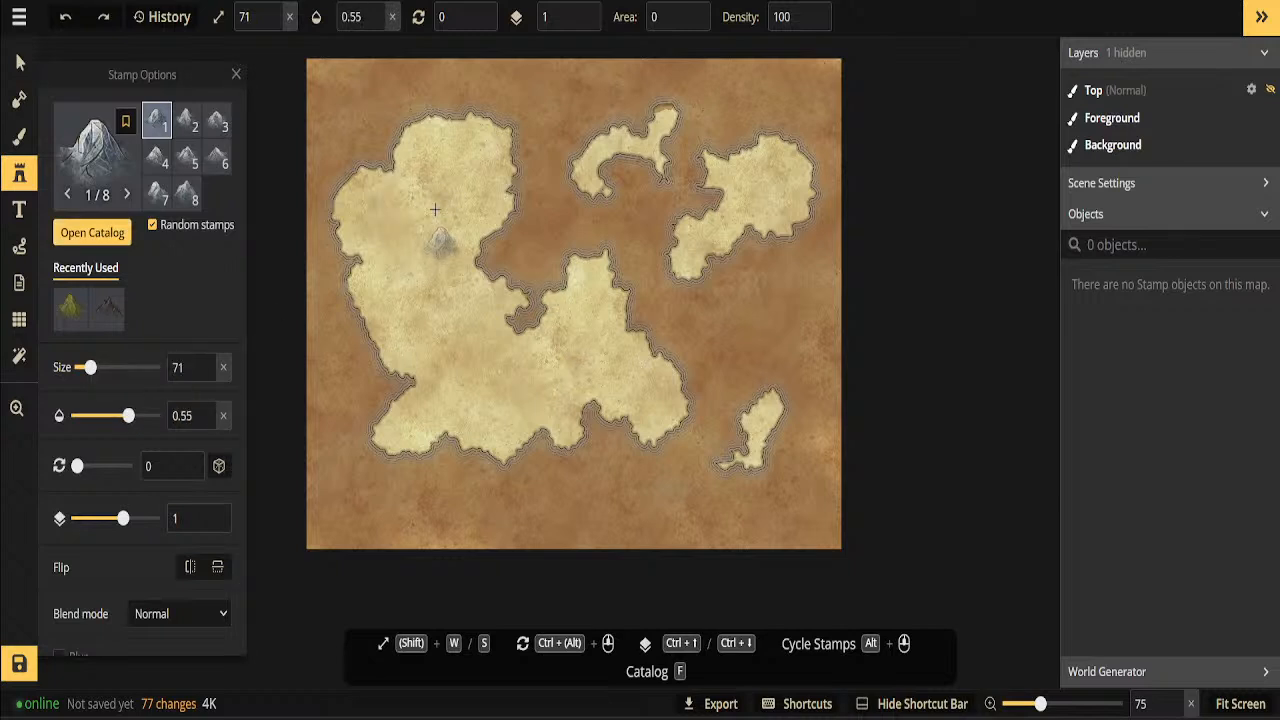
{"action": "left_click_drag", "start_coordinate": [88, 372], "coordinate": [91, 377]}
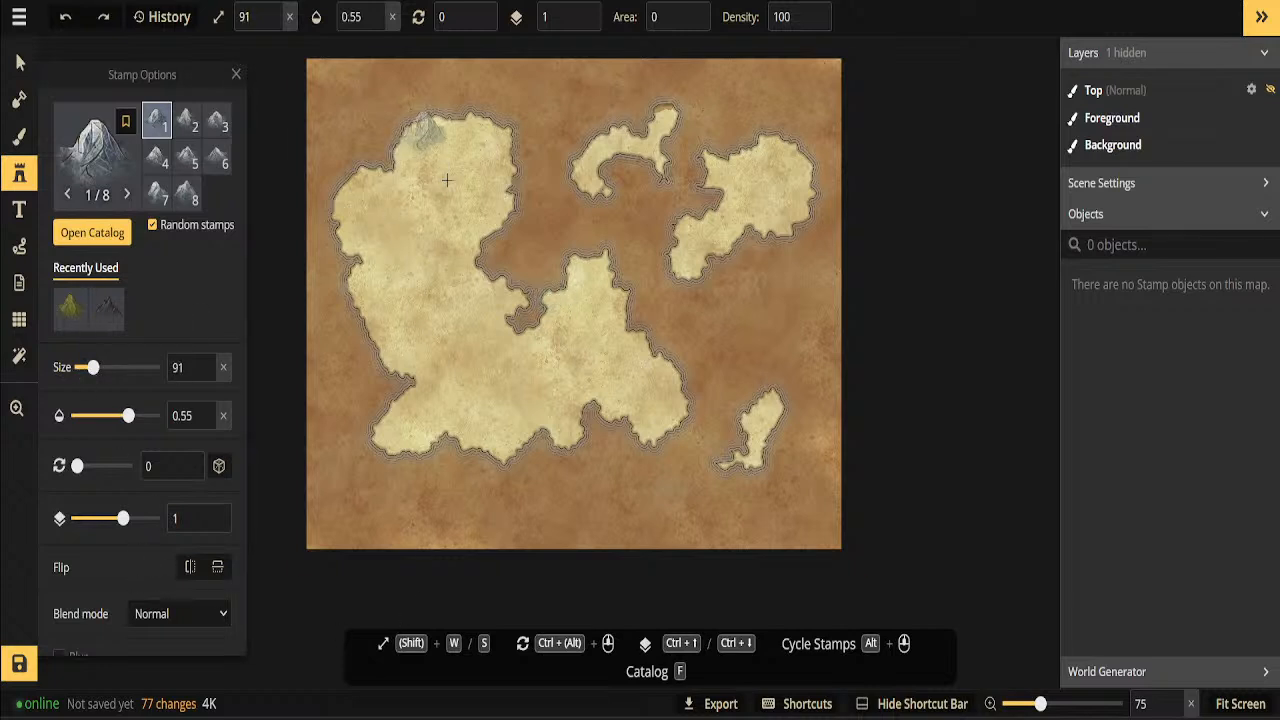
Preview the grey mountain stamp over the northwestern mainland and reduce its size to 28
{"action": "scroll", "coordinate": [430, 190], "scroll_direction": "up", "scroll_amount": 4}
{"action": "scroll", "coordinate": [438, 228], "scroll_direction": "up", "scroll_amount": 6}
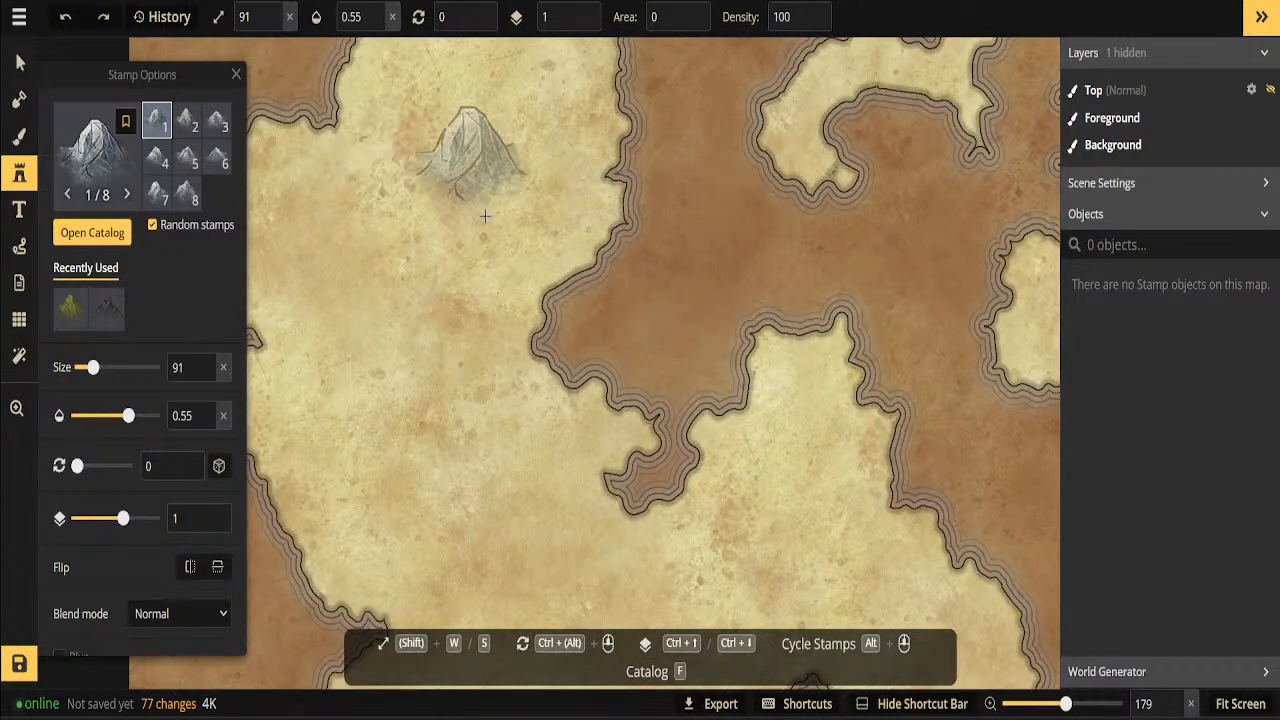
{"action": "scroll", "coordinate": [410, 155], "scroll_direction": "up", "scroll_amount": 1}
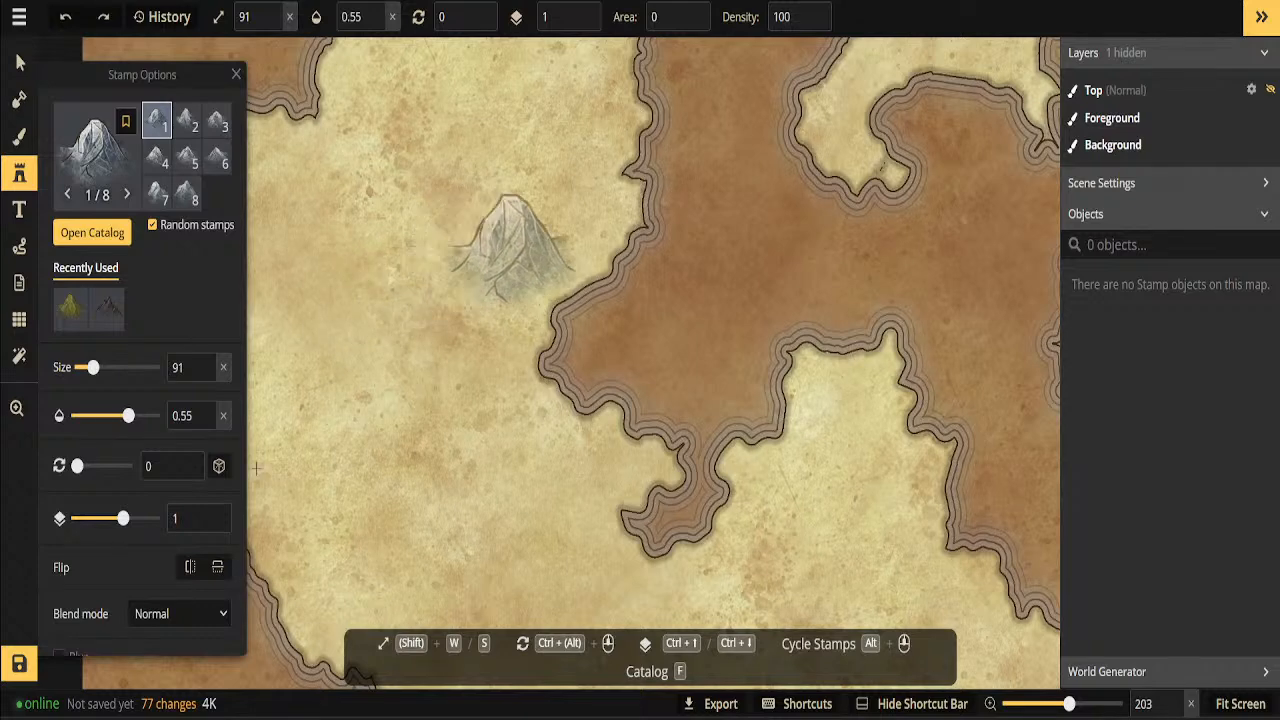
{"action": "left_click", "coordinate": [17, 408]}
{"action": "left_click_drag", "start_coordinate": [464, 200], "coordinate": [308, 406]}
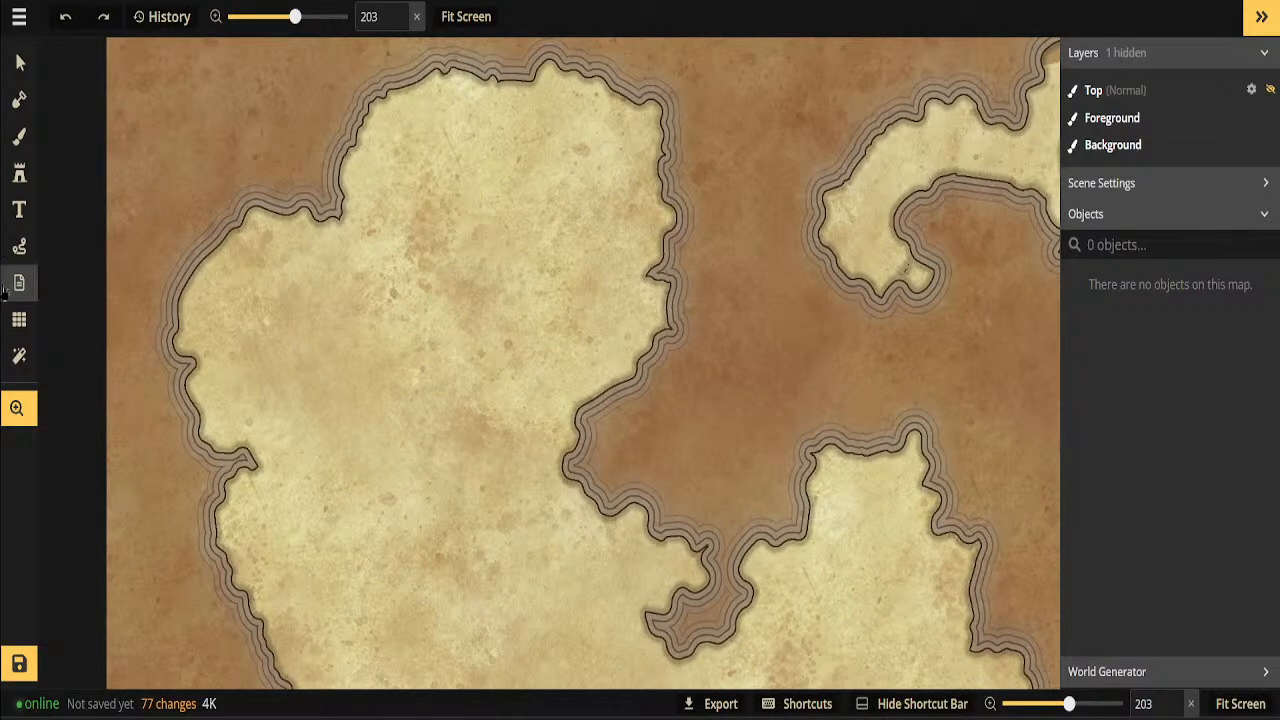
{"action": "left_click", "coordinate": [19, 173]}
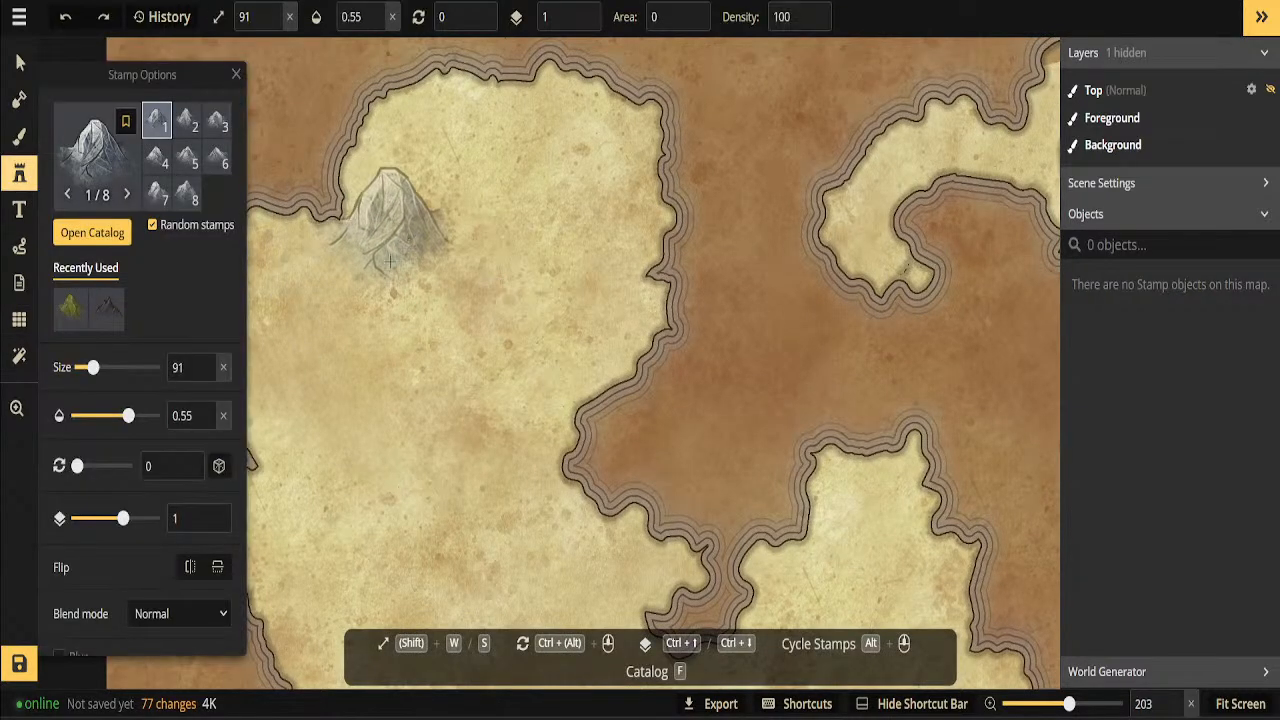
{"action": "left_click", "coordinate": [548, 282]}
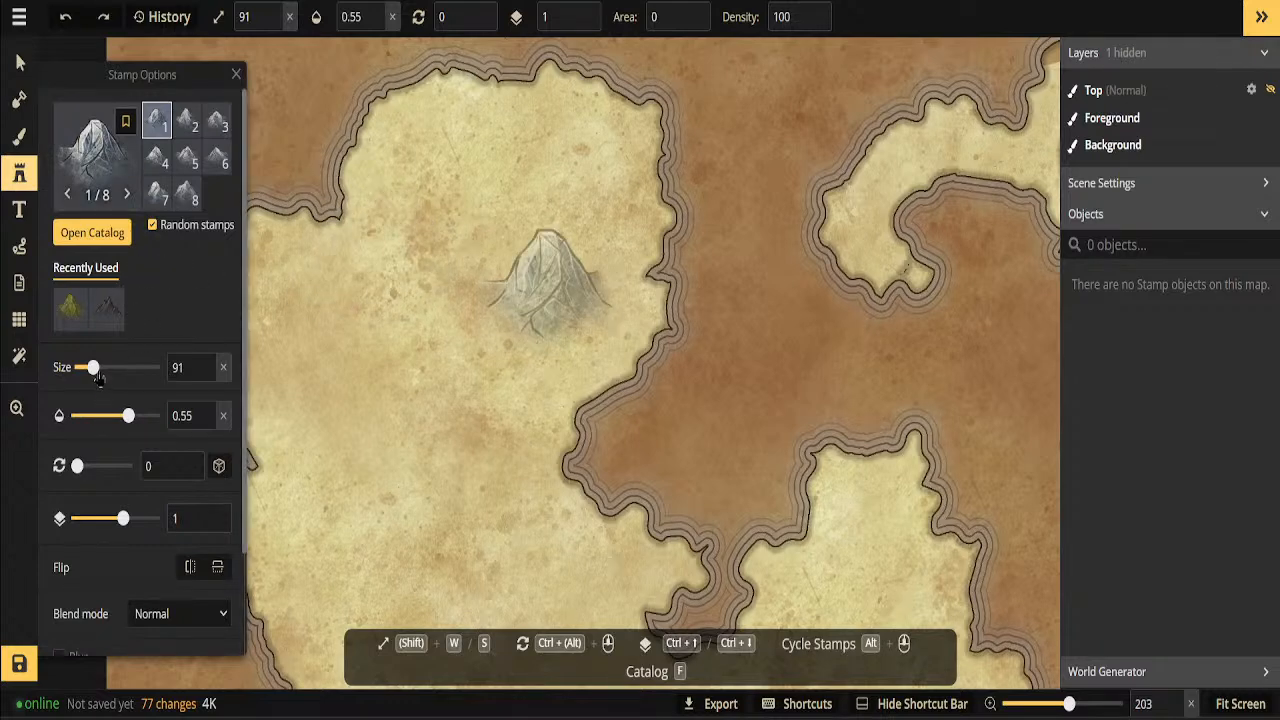
{"action": "left_click_drag", "start_coordinate": [95, 372], "coordinate": [85, 371]}
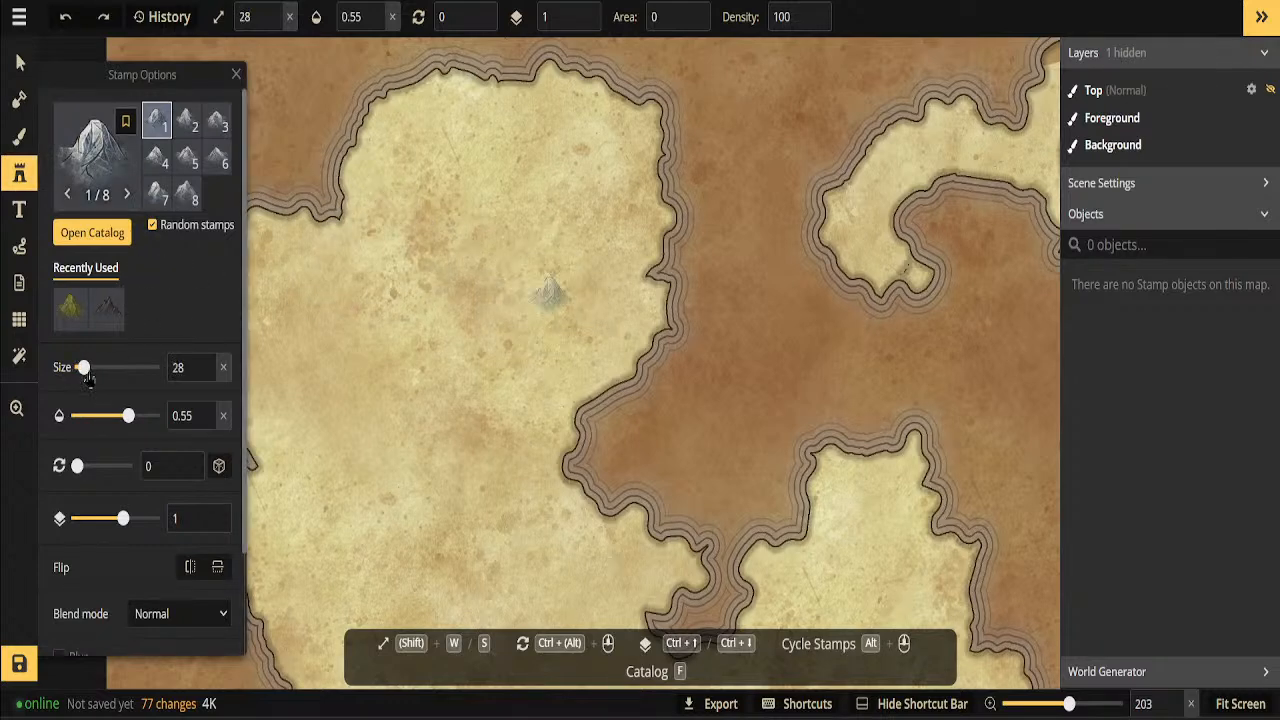
Stamp two short chains of random grey mountains running southeast across the northwestern mainland
{"action": "mouse_move", "coordinate": [365, 231]}
{"action": "left_mouse_down"}
{"action": "mouse_move", "coordinate": [438, 325]}
{"action": "mouse_move", "coordinate": [453, 364]}
{"action": "mouse_move", "coordinate": [375, 231]}
{"action": "mouse_move", "coordinate": [376, 266]}
{"action": "mouse_move", "coordinate": [516, 418]}
{"action": "mouse_move", "coordinate": [517, 399]}
{"action": "mouse_move", "coordinate": [505, 427]}
{"action": "left_mouse_up"}
{"action": "left_click_drag", "start_coordinate": [535, 478], "coordinate": [542, 495]}
{"action": "scroll", "coordinate": [480, 412], "scroll_direction": "down", "scroll_amount": 2}
{"action": "scroll", "coordinate": [388, 484], "scroll_direction": "down", "scroll_amount": 4}
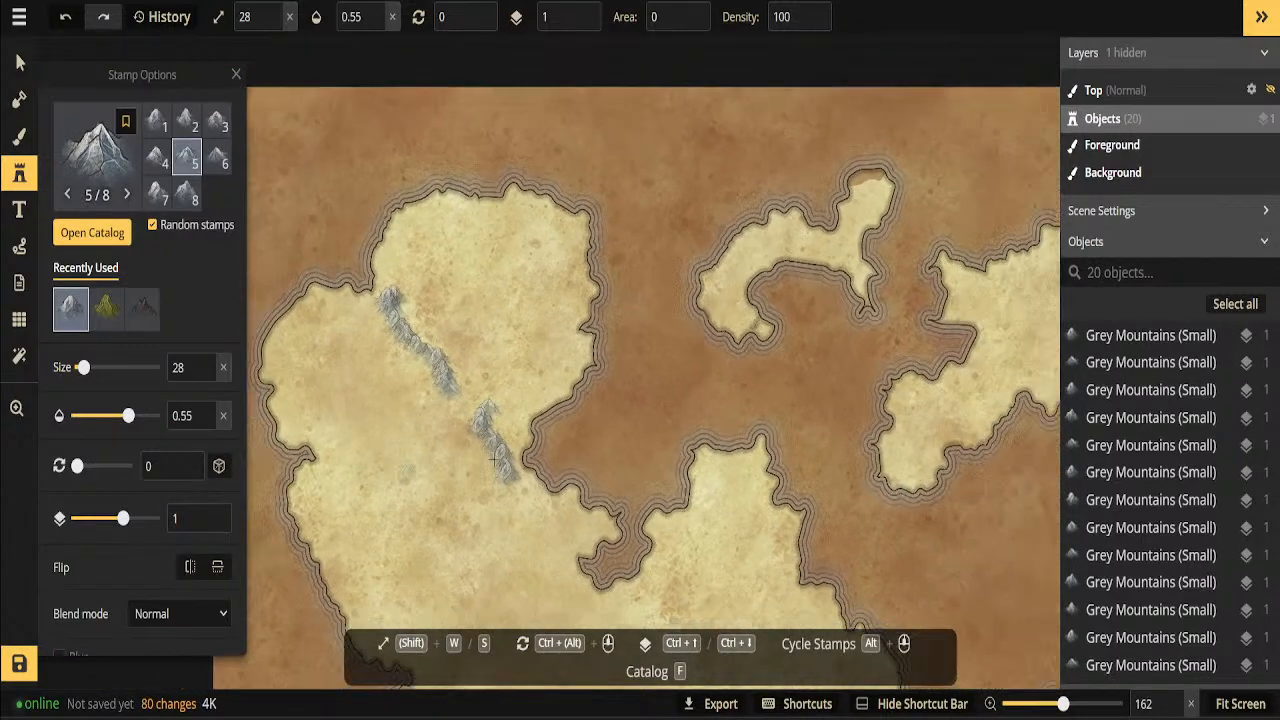
{"action": "scroll", "coordinate": [476, 532], "scroll_direction": "up", "scroll_amount": 2}
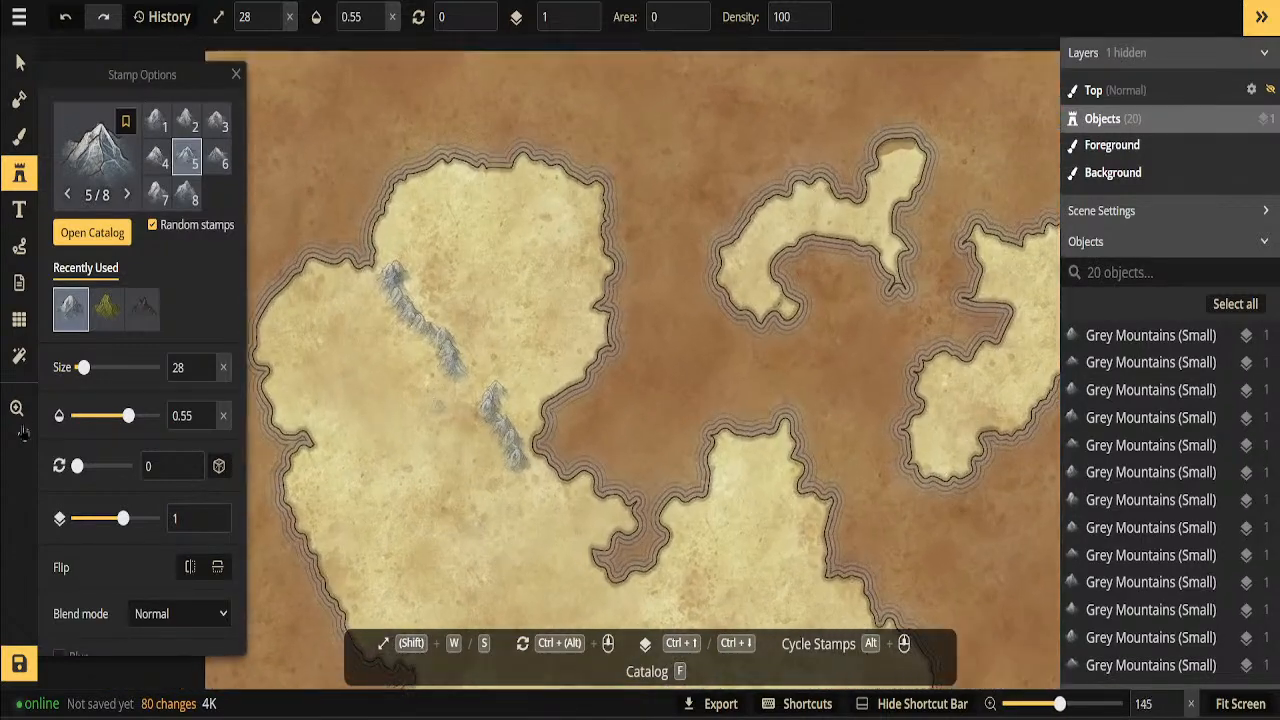
Select both grey mountain chains on the northwestern mainland and delete them
{"action": "left_click", "coordinate": [27, 420]}
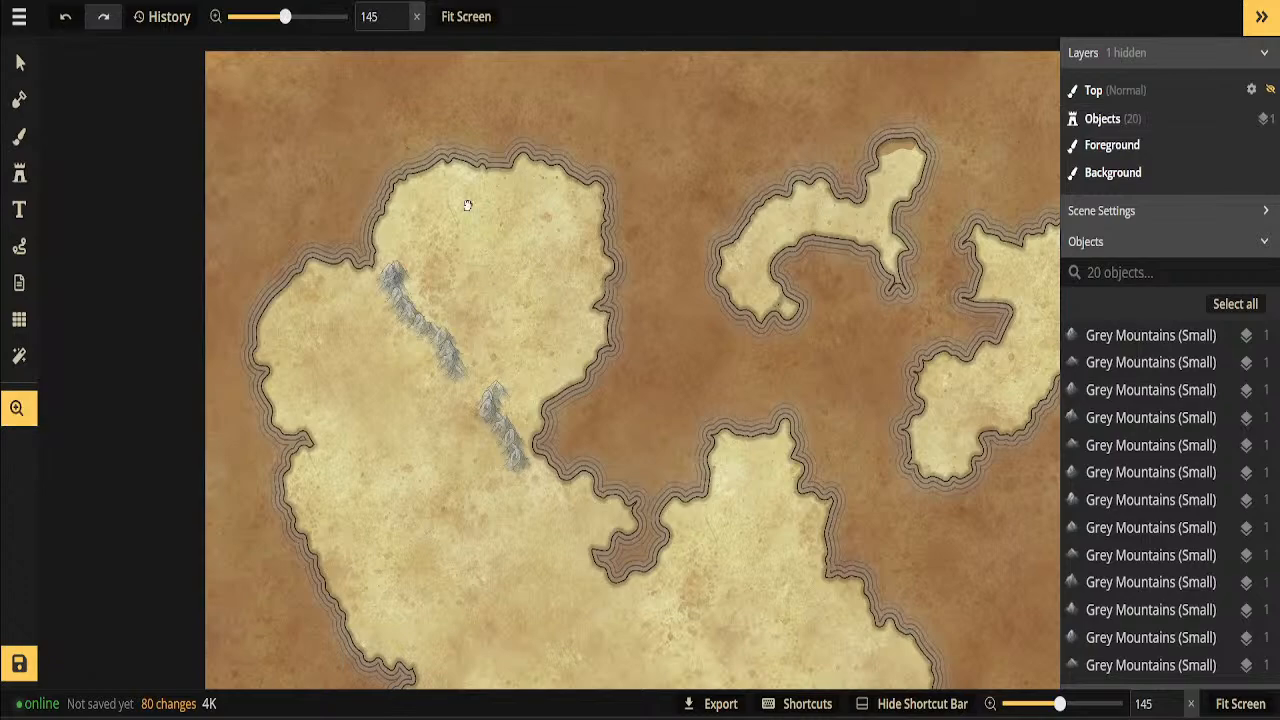
{"action": "left_click_drag", "start_coordinate": [551, 650], "coordinate": [483, 323]}
{"action": "scroll", "coordinate": [452, 299], "scroll_direction": "down", "scroll_amount": 1}
{"action": "scroll", "coordinate": [450, 297], "scroll_direction": "up", "scroll_amount": 2}
{"action": "scroll", "coordinate": [430, 247], "scroll_direction": "down", "scroll_amount": 2}
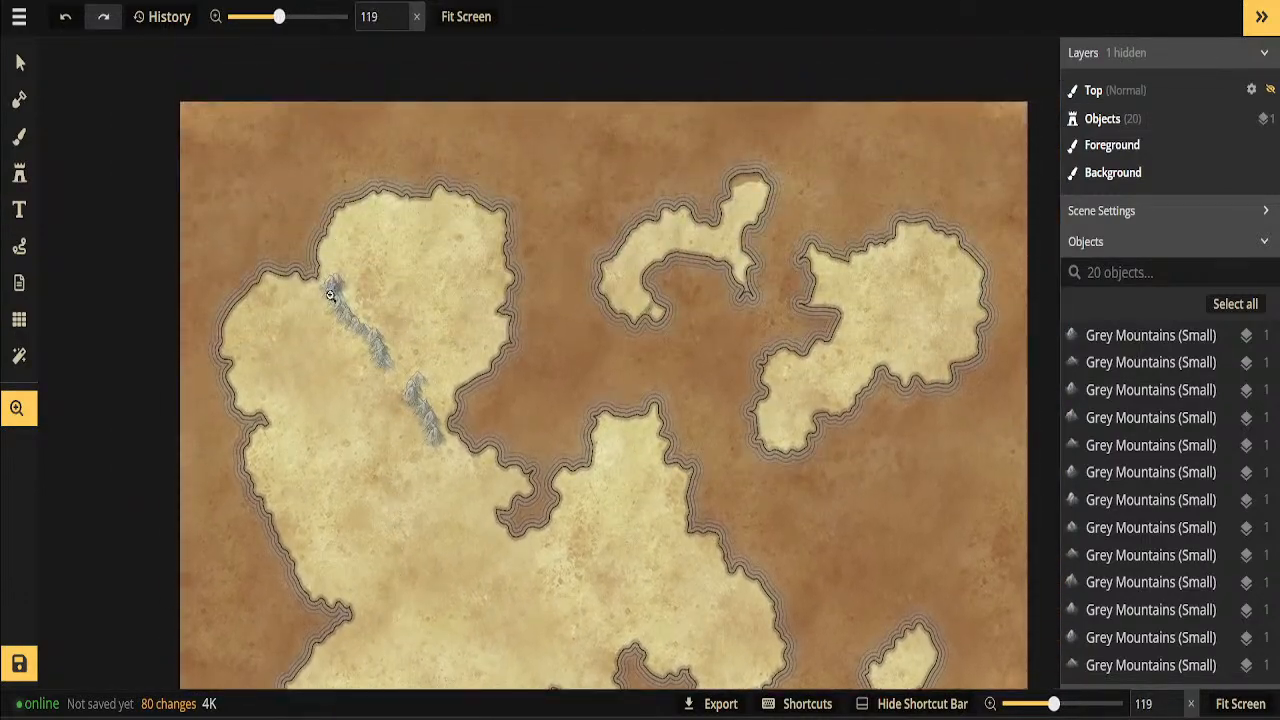
{"action": "left_click", "coordinate": [20, 63]}
{"action": "left_click_drag", "start_coordinate": [272, 199], "coordinate": [551, 497]}
{"action": "key", "text": "Delete"}
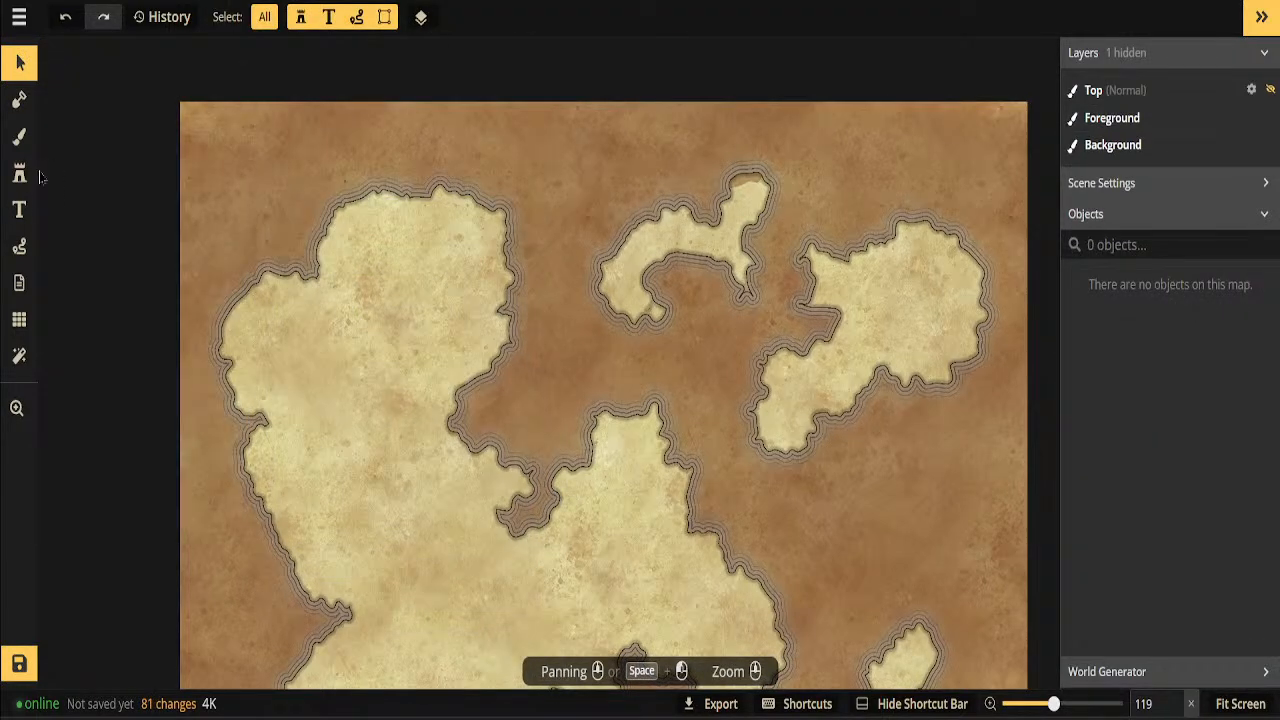
Return to the Stamp tool and check the mountain stamps in the Fantasy Regional HD catalog, keeping the current choice
{"action": "scroll", "coordinate": [422, 256], "scroll_direction": "up", "scroll_amount": 1}
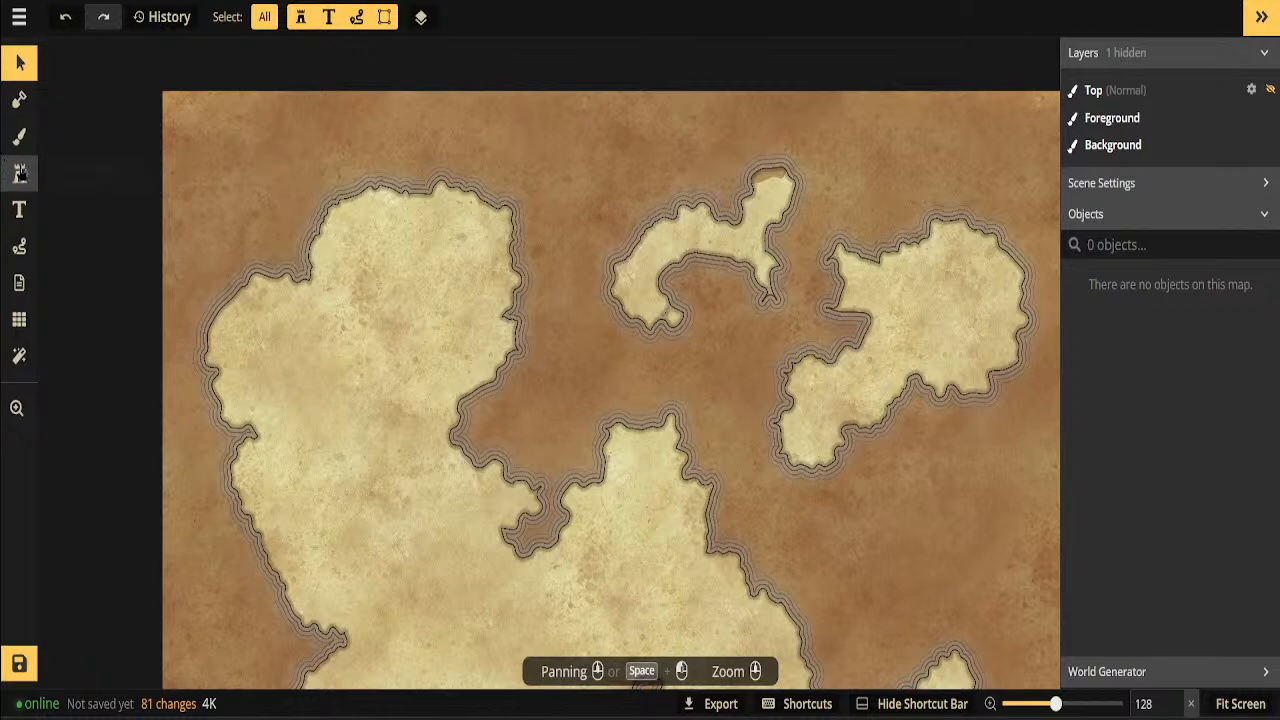
{"action": "left_click", "coordinate": [19, 173]}
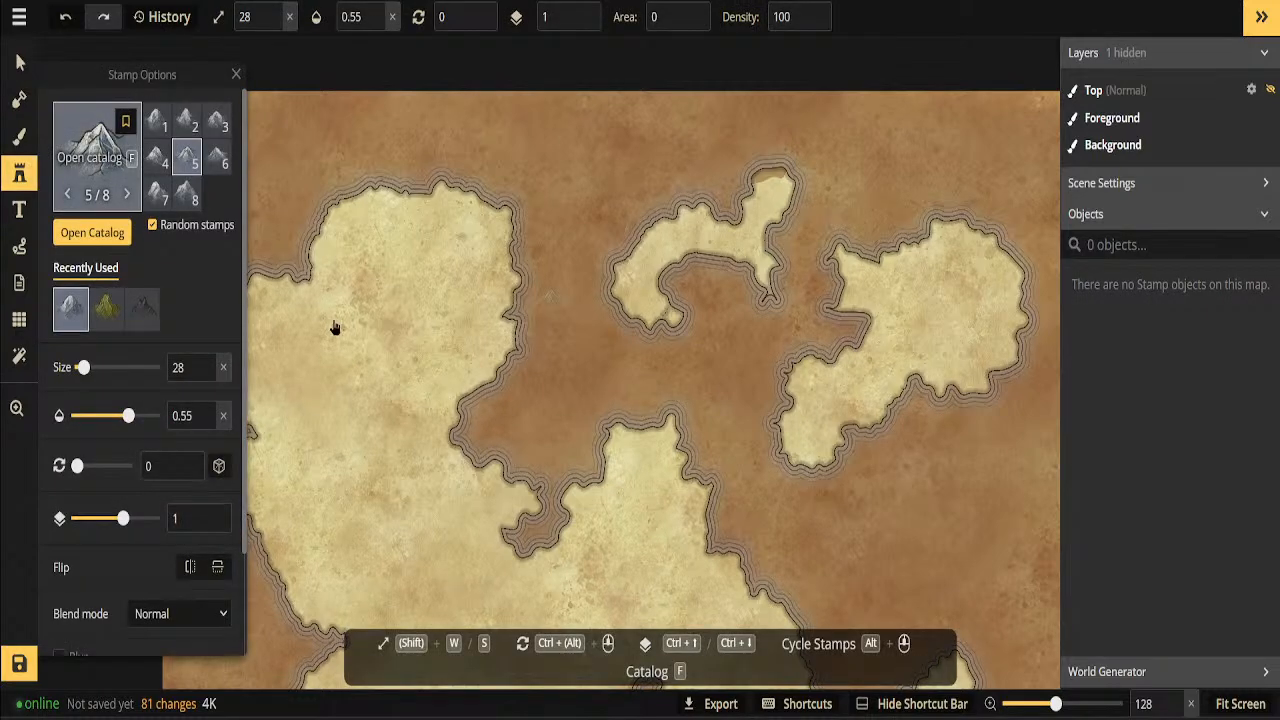
{"action": "key", "text": "f"}
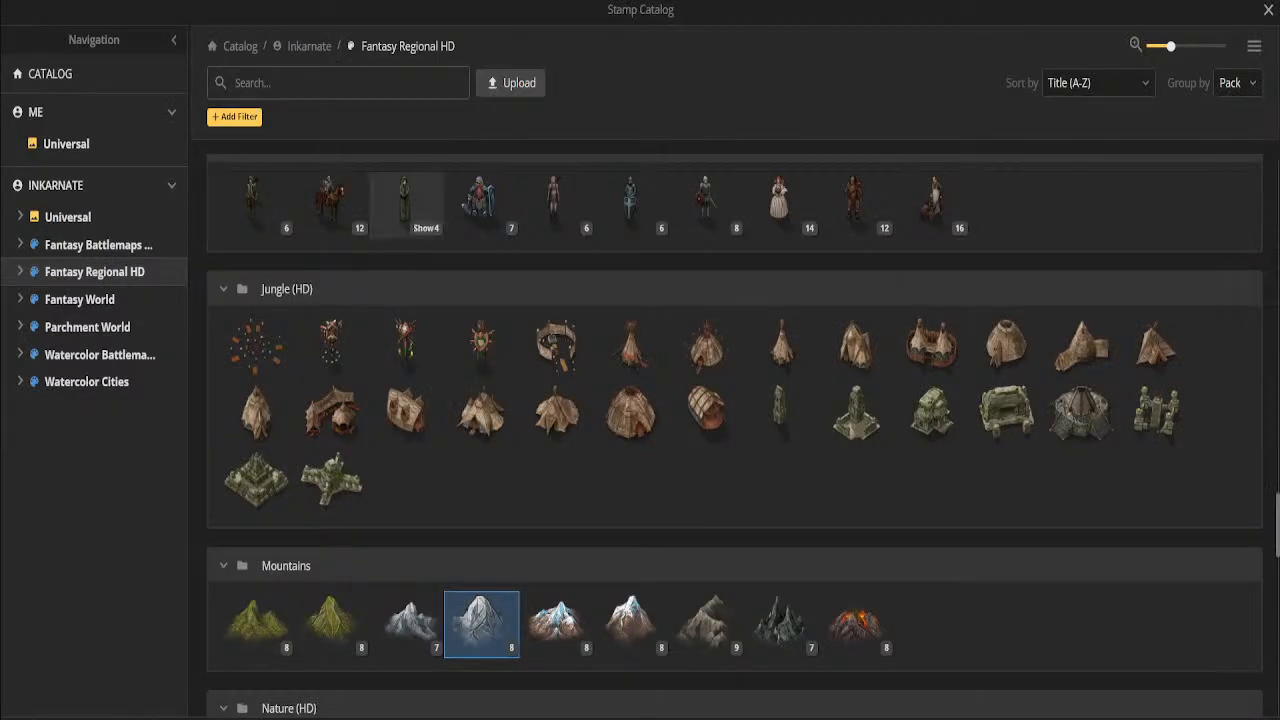
{"action": "left_click", "coordinate": [1268, 10]}
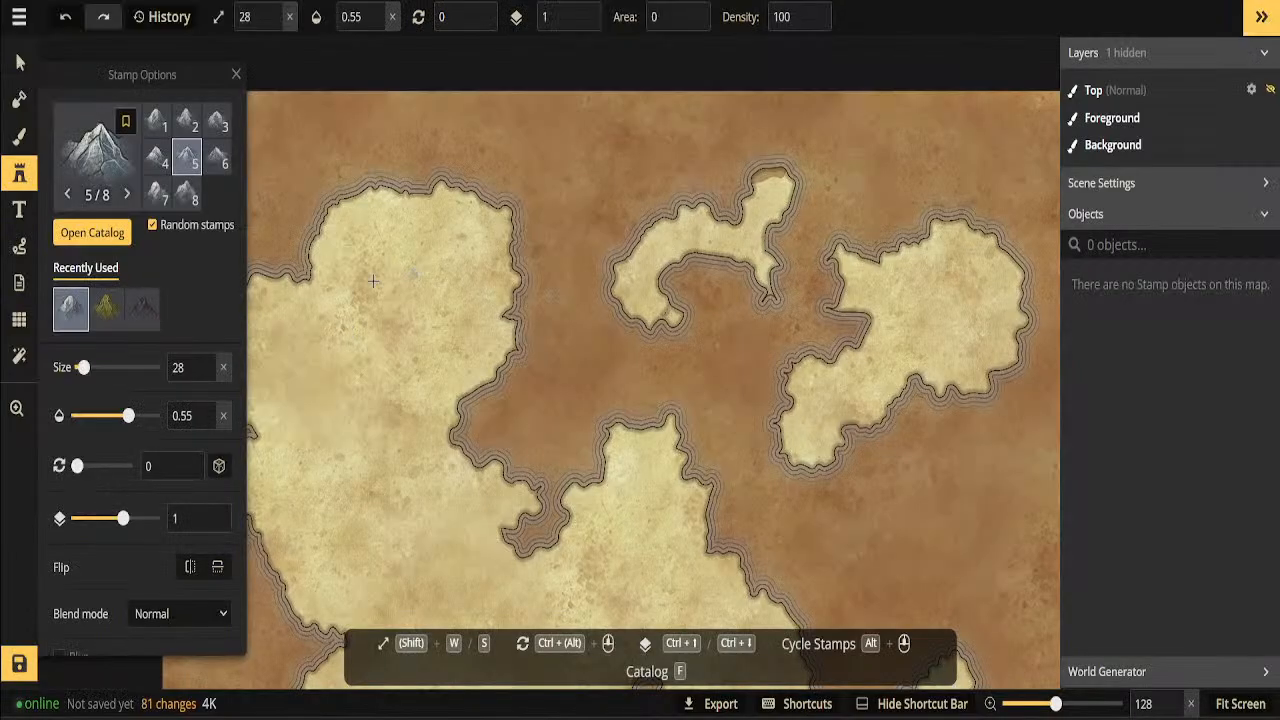
{"action": "scroll", "coordinate": [352, 335], "scroll_direction": "up", "scroll_amount": 2}
{"action": "scroll", "coordinate": [354, 335], "scroll_direction": "up", "scroll_amount": 1}
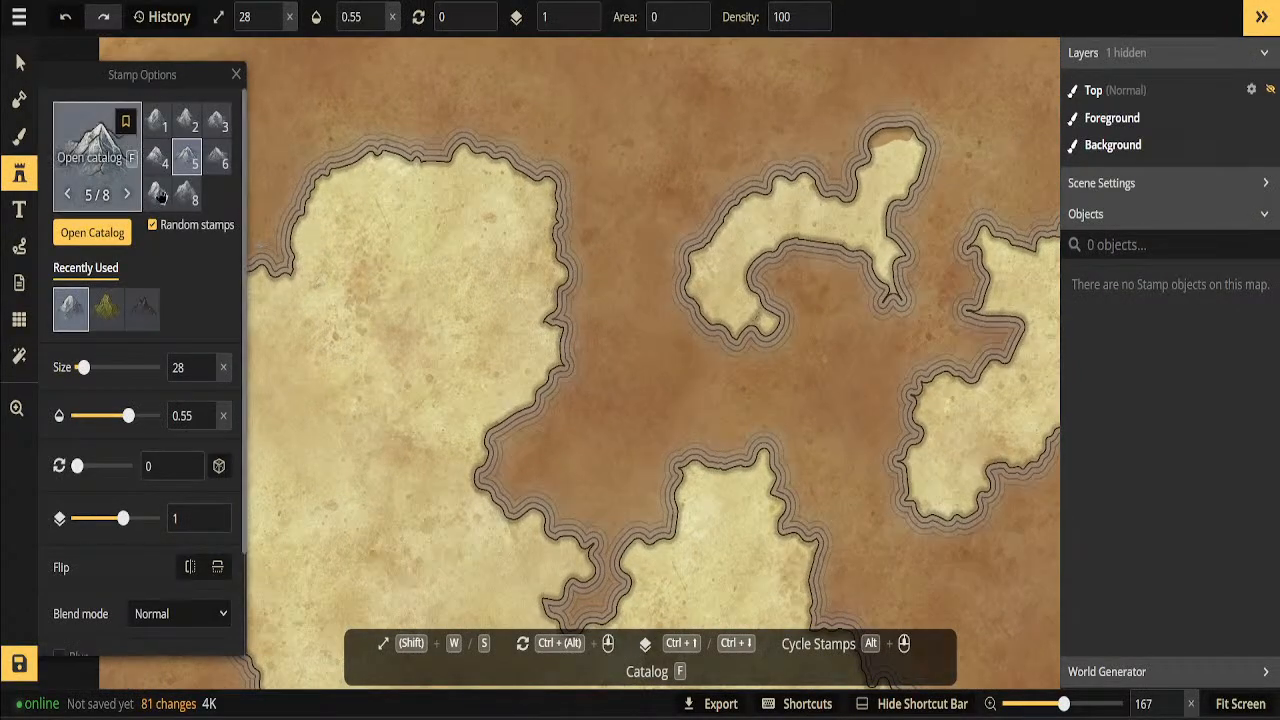
{"action": "key", "text": "f"}
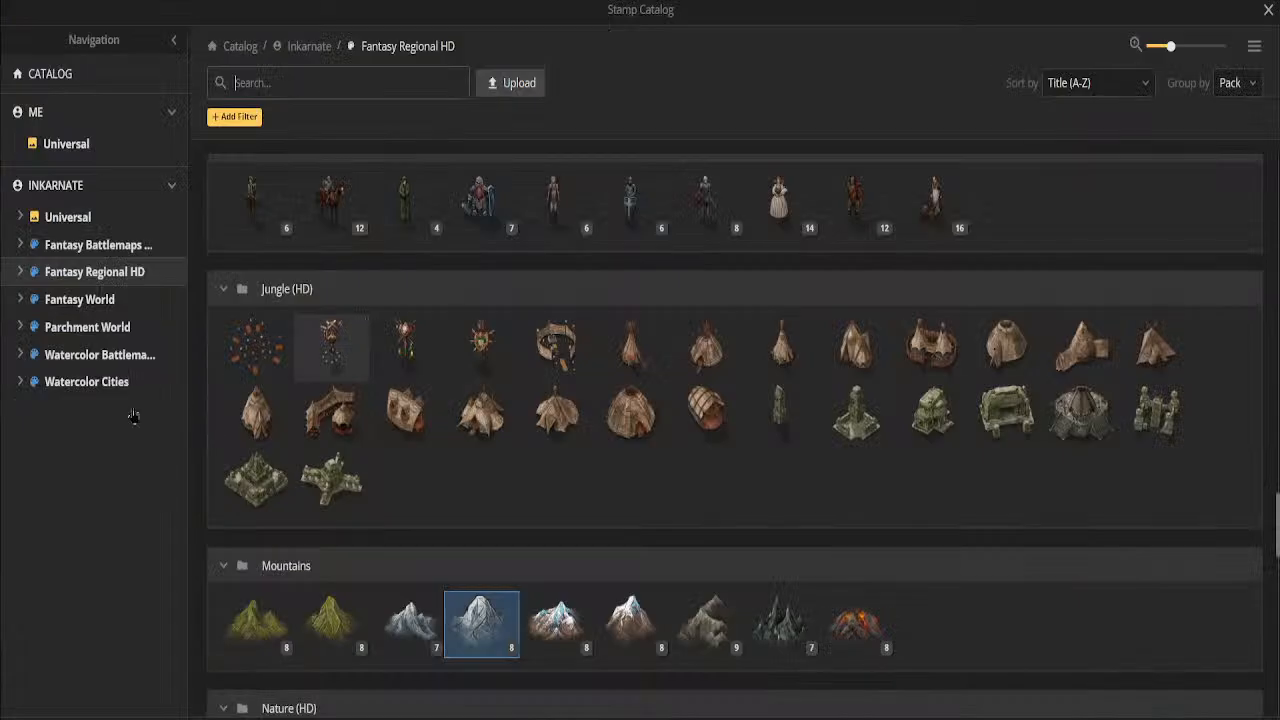
{"action": "left_click", "coordinate": [1268, 10]}
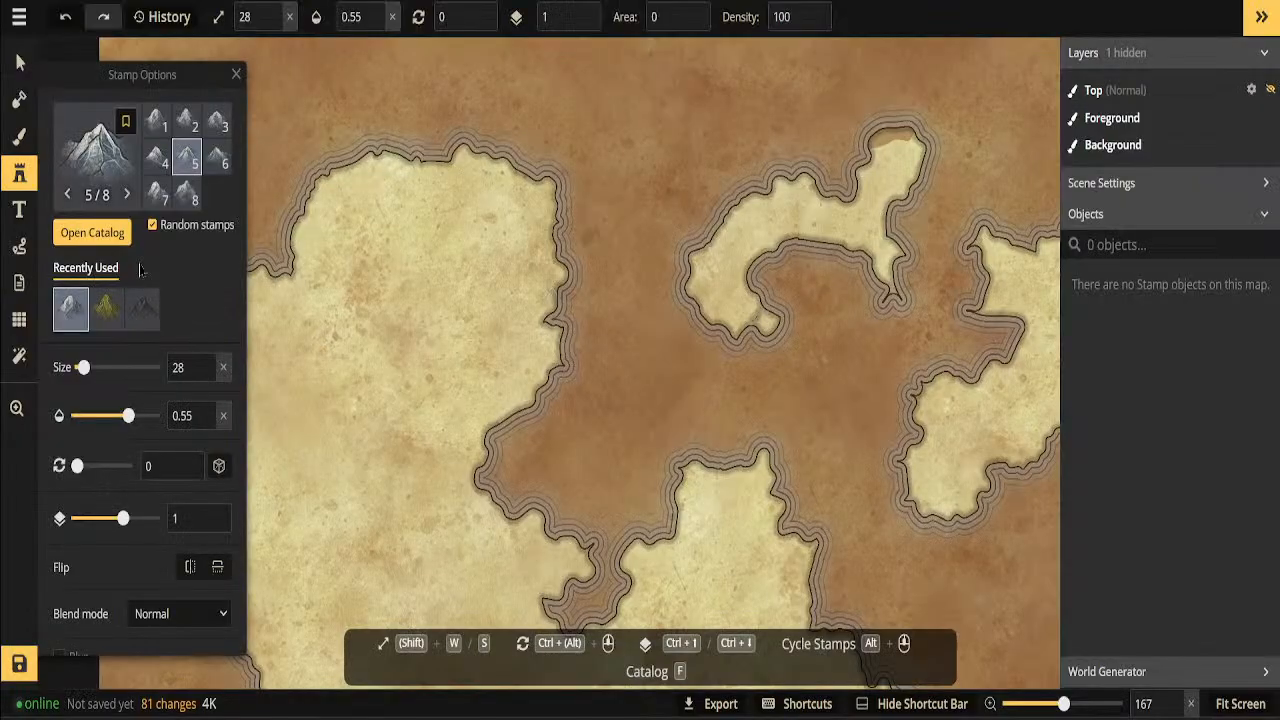
Stamp a single grey mountain at size 137 on the northwestern mainland and shrink it to size 84
{"action": "left_click", "coordinate": [100, 367]}
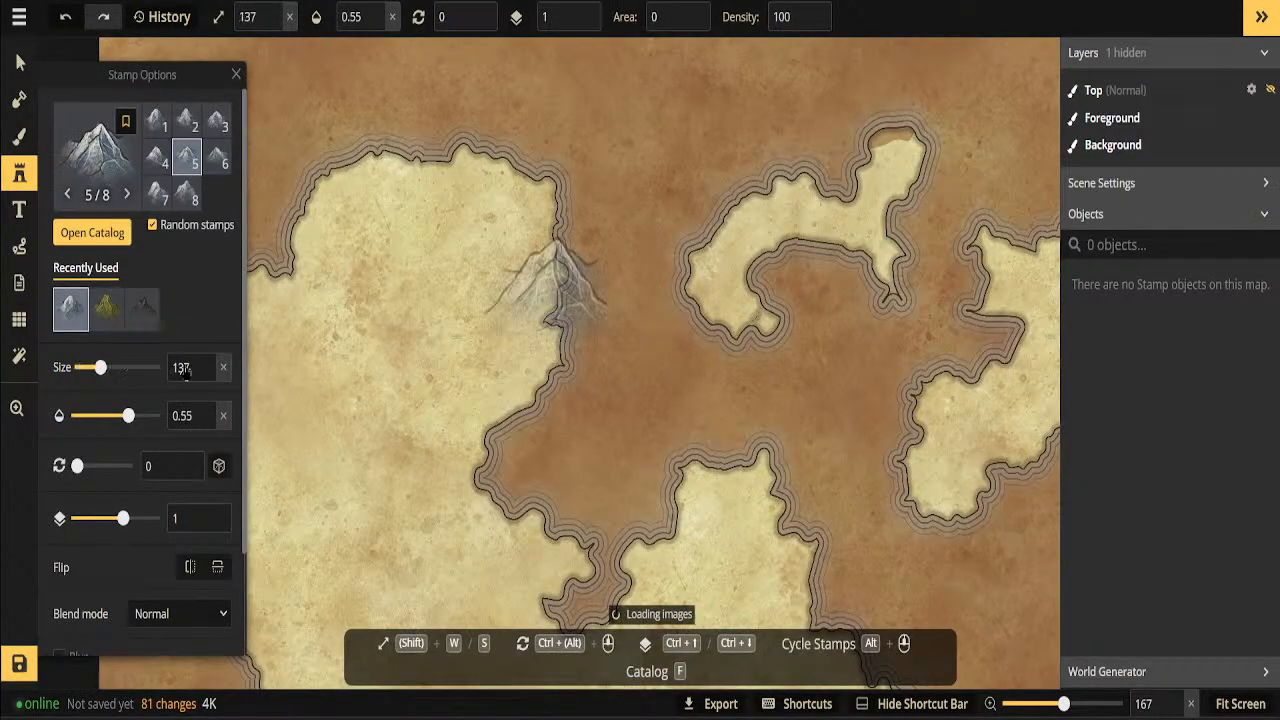
{"action": "left_click", "coordinate": [350, 303]}
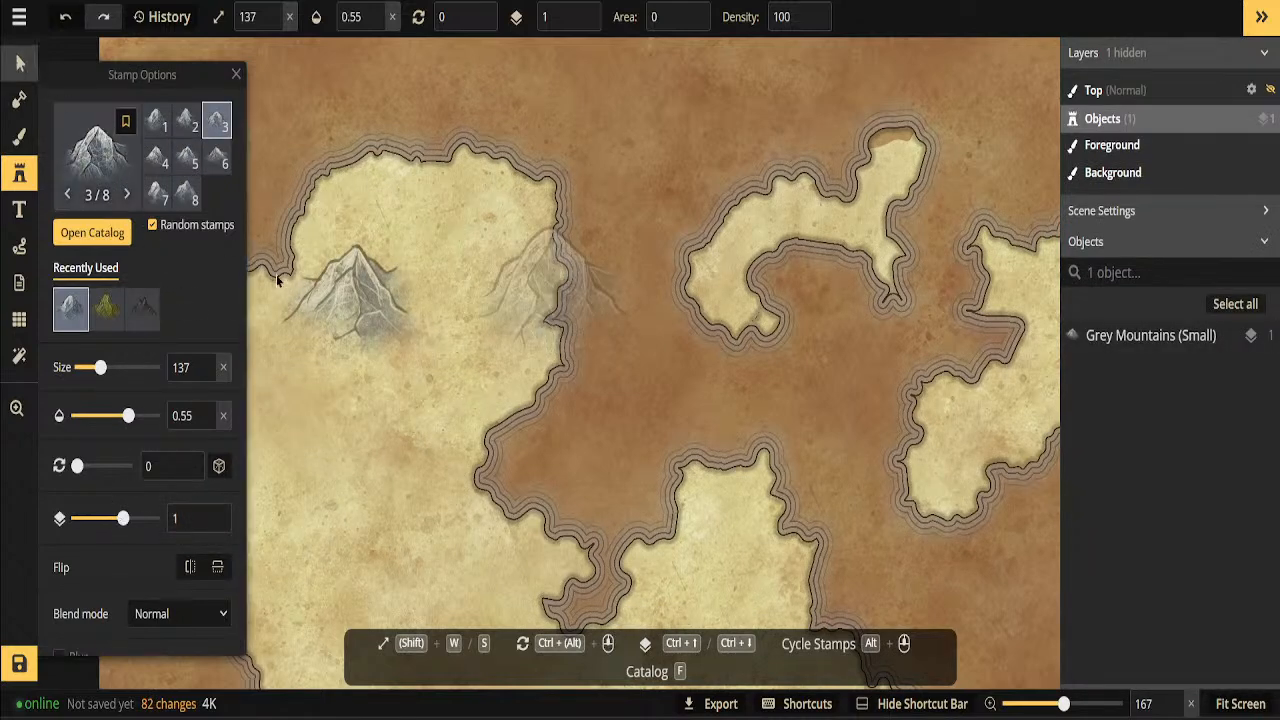
{"action": "left_click", "coordinate": [20, 63]}
{"action": "left_click", "coordinate": [323, 289]}
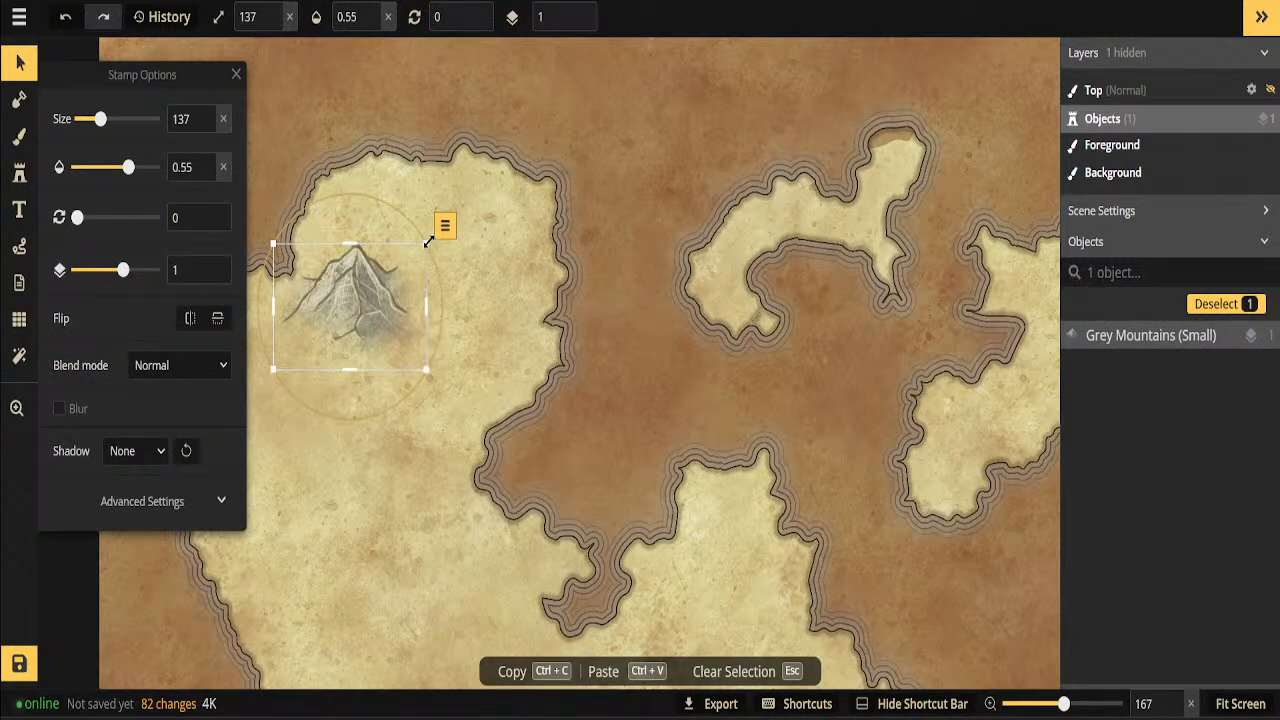
{"action": "left_click_drag", "start_coordinate": [412, 256], "coordinate": [330, 302]}
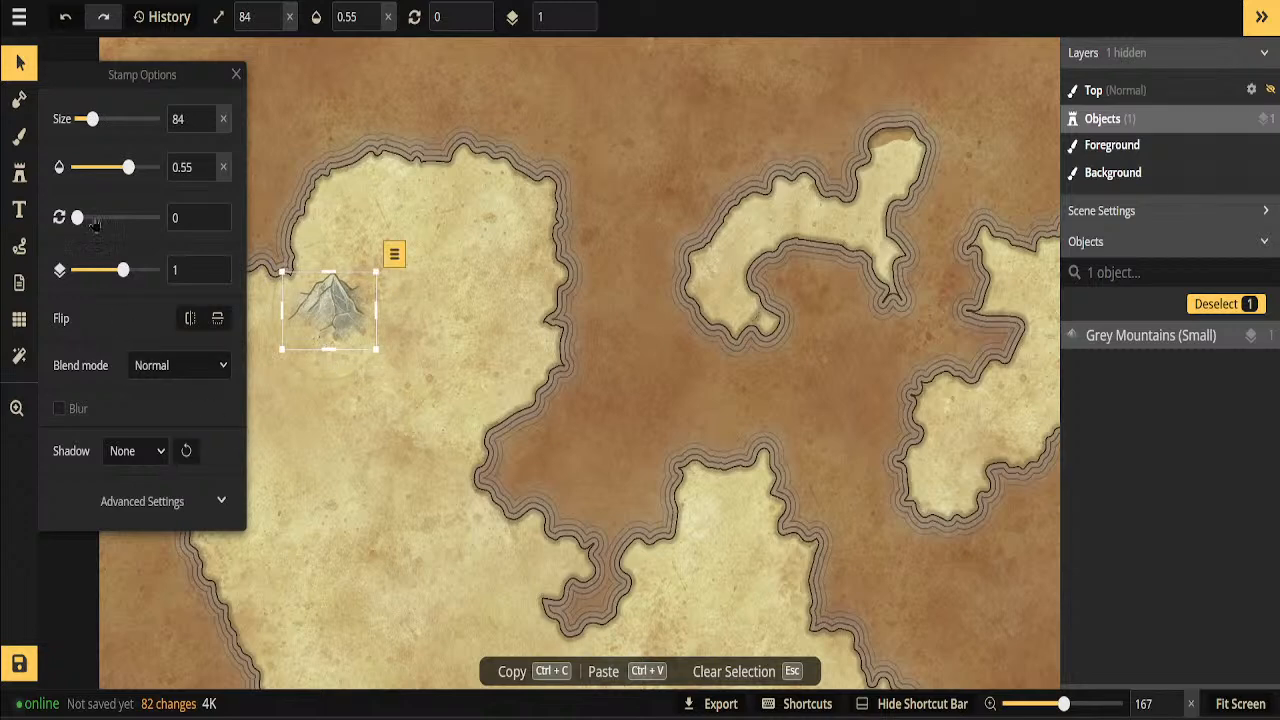
Stamp a short chain of random grey mountains at size 45, running southeast from the single mountain
{"action": "left_click", "coordinate": [19, 173]}
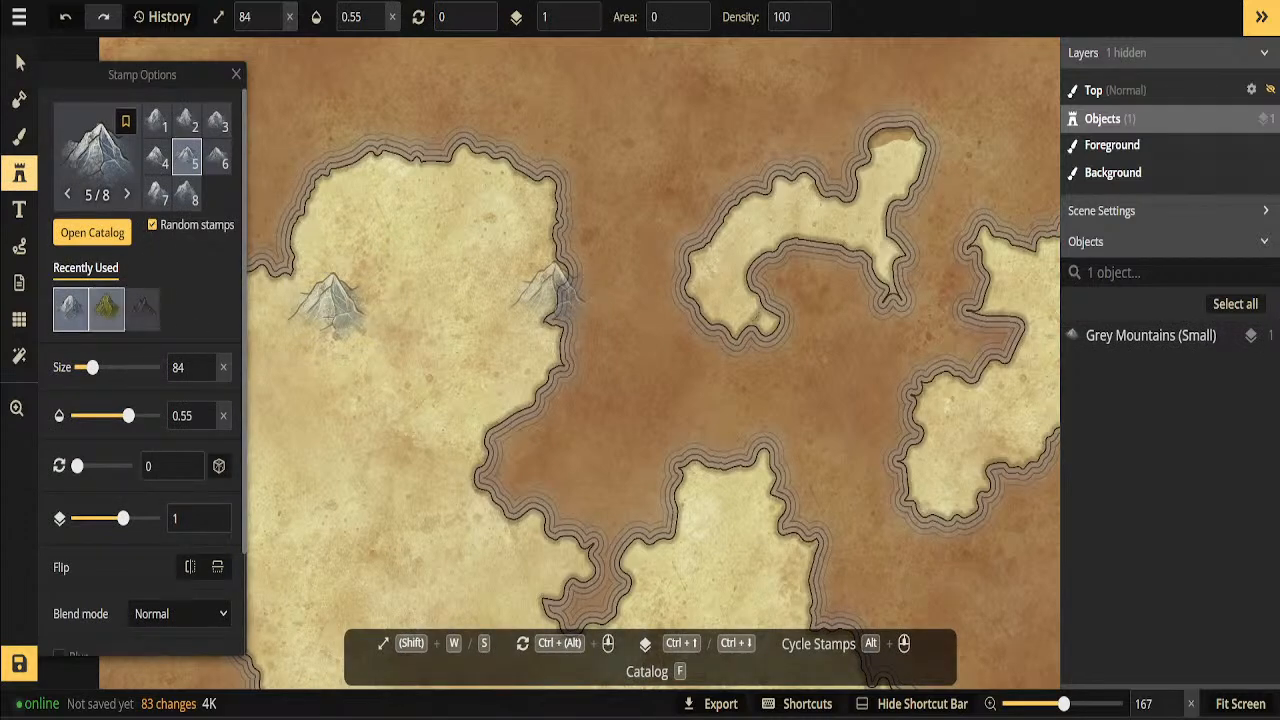
{"action": "left_click_drag", "start_coordinate": [92, 368], "coordinate": [85, 368]}
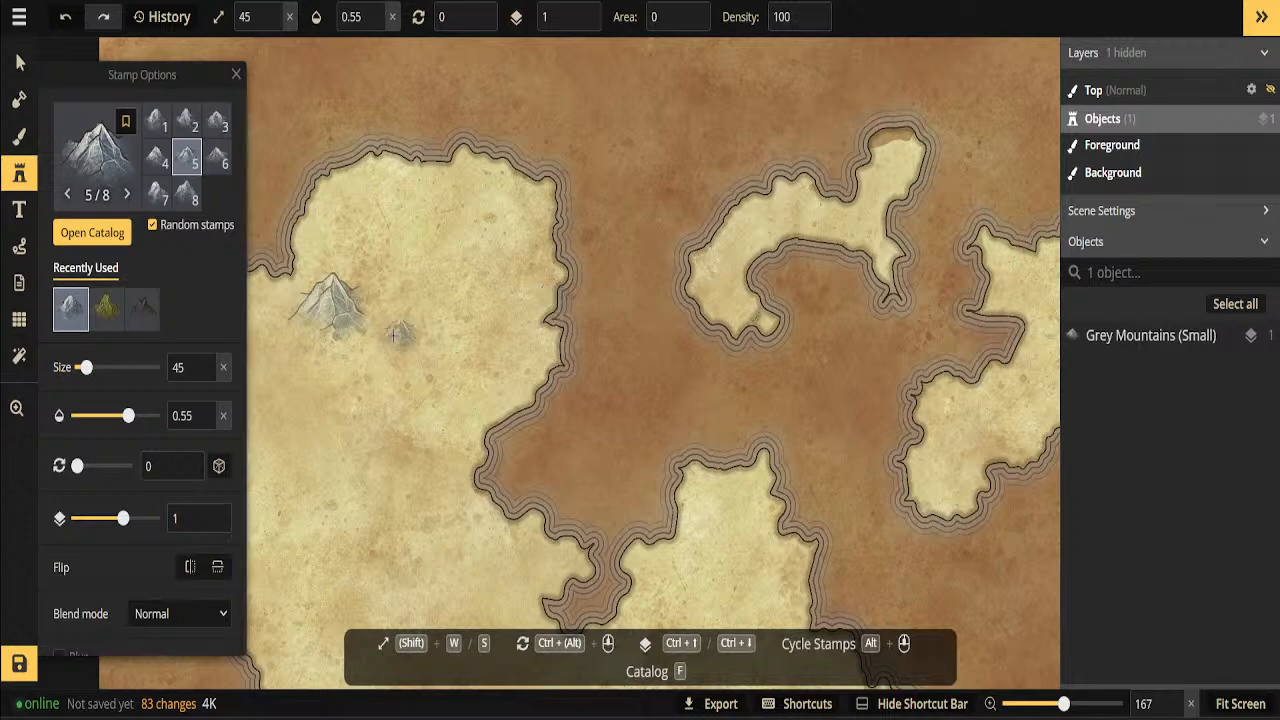
{"action": "left_click_drag", "start_coordinate": [386, 350], "coordinate": [428, 428]}
{"action": "scroll", "coordinate": [450, 365], "scroll_direction": "down", "scroll_amount": 3}
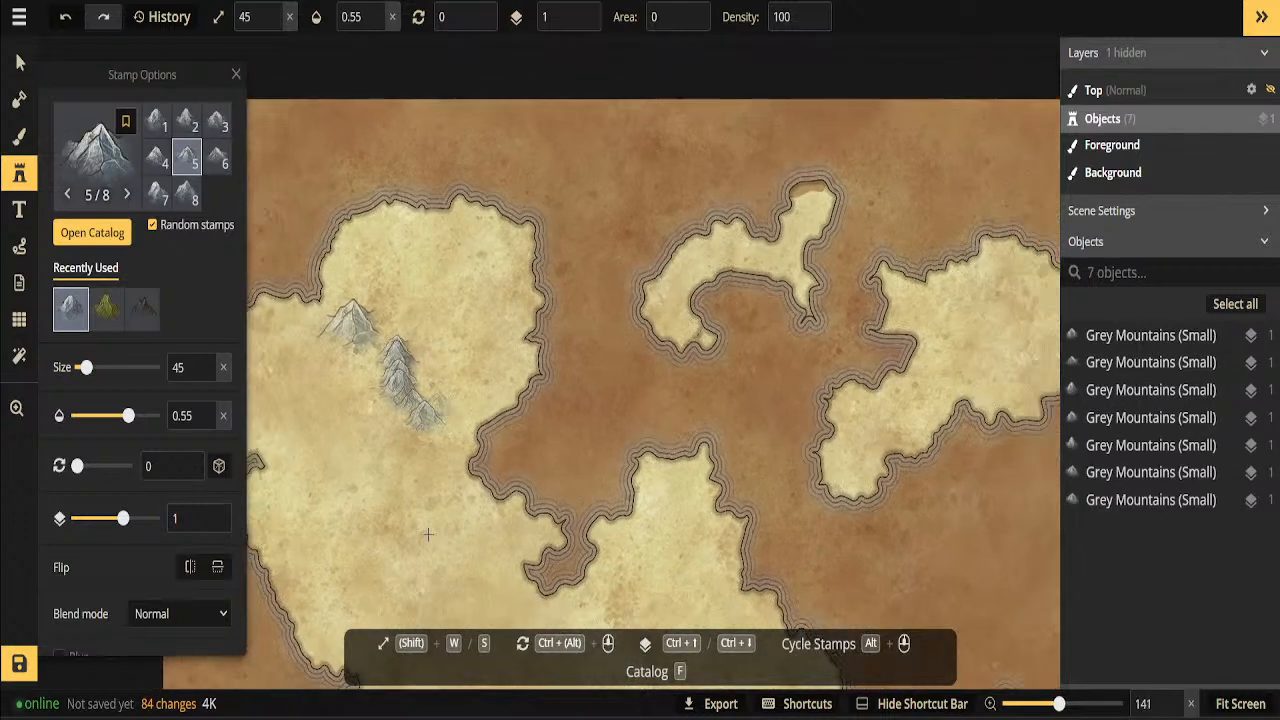
Select all the grey mountain stamps, raise their opacity to 1 and clear the selection
{"action": "scroll", "coordinate": [450, 365], "scroll_direction": "down", "scroll_amount": 1}
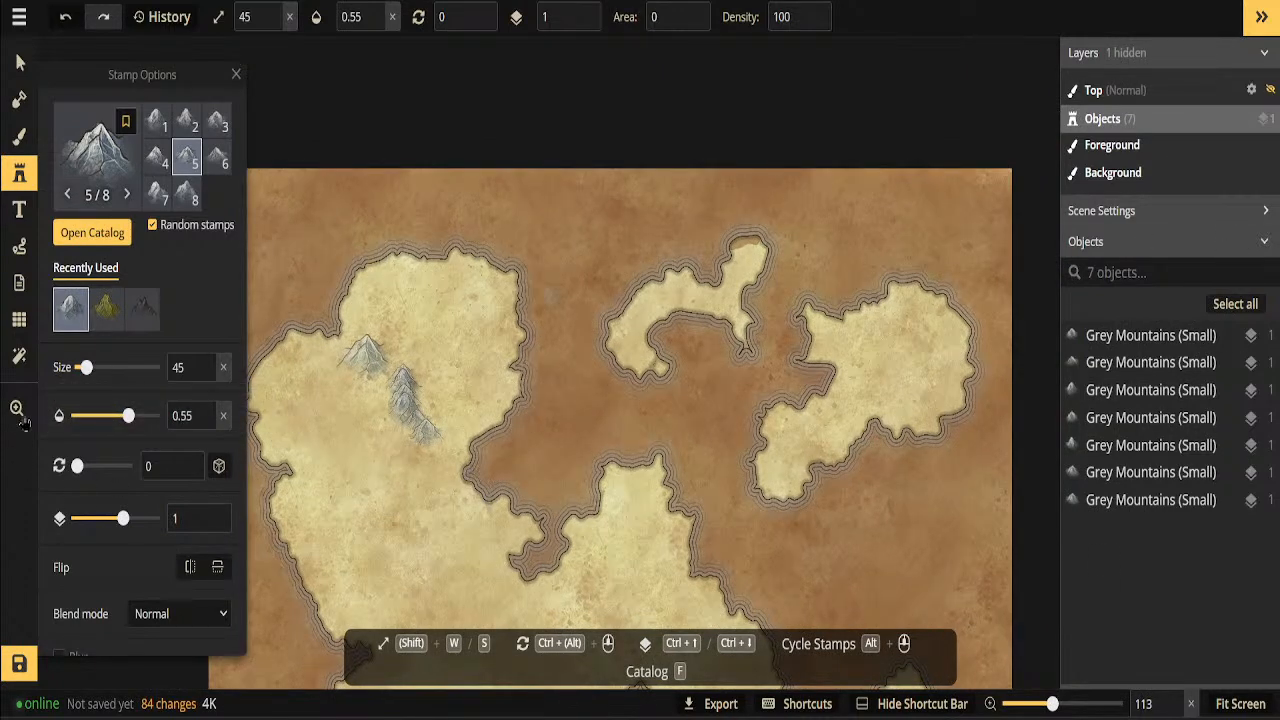
{"action": "key", "text": "z"}
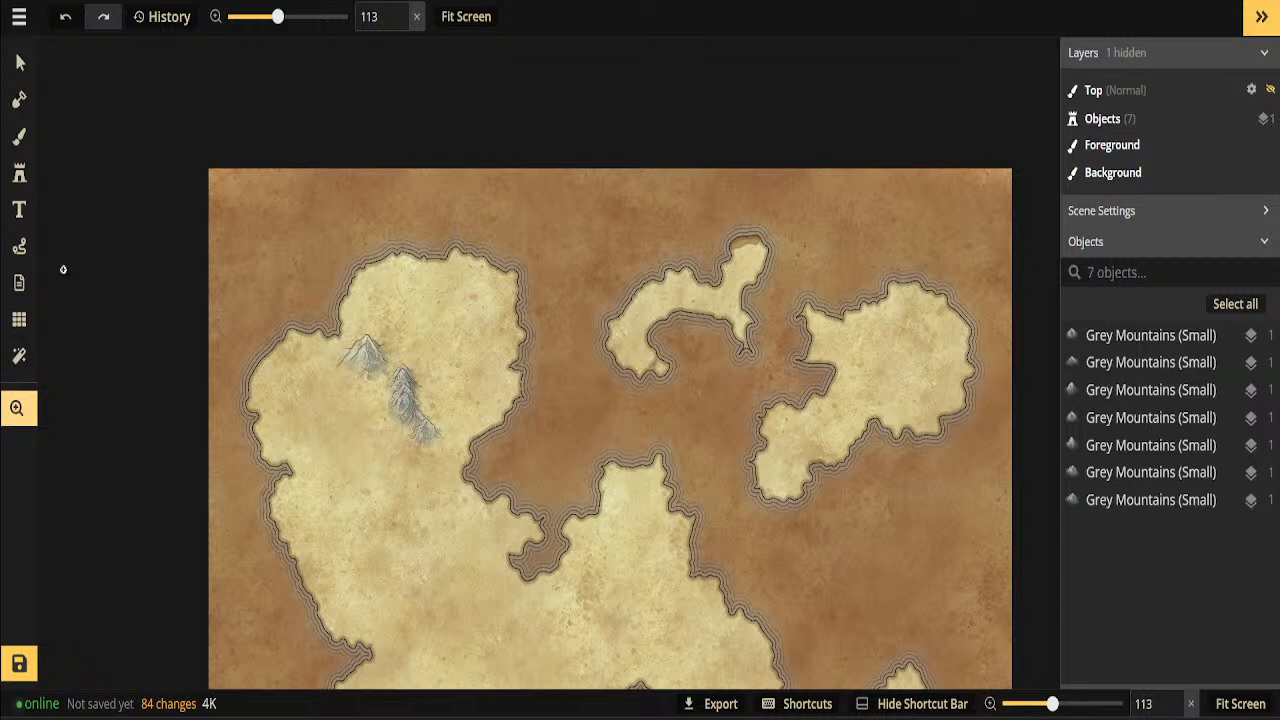
{"action": "left_click", "coordinate": [17, 62]}
{"action": "left_click_drag", "start_coordinate": [310, 284], "coordinate": [497, 491]}
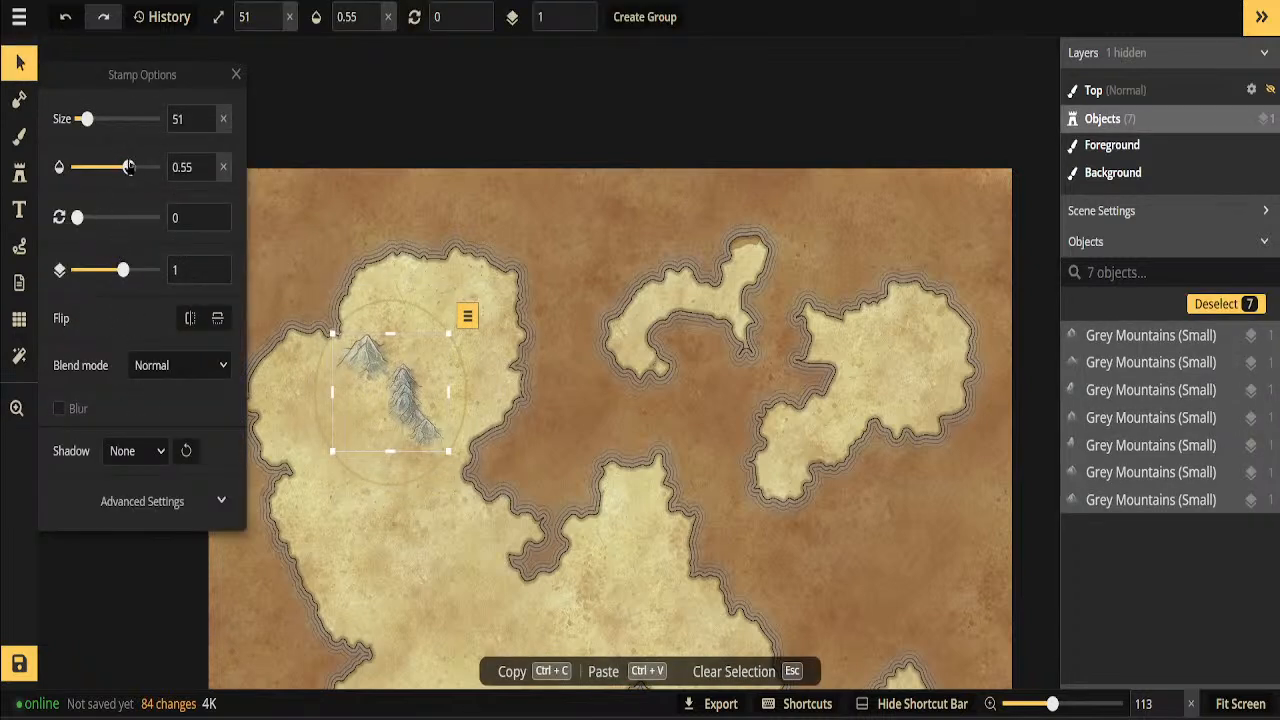
{"action": "left_click_drag", "start_coordinate": [152, 175], "coordinate": [162, 169]}
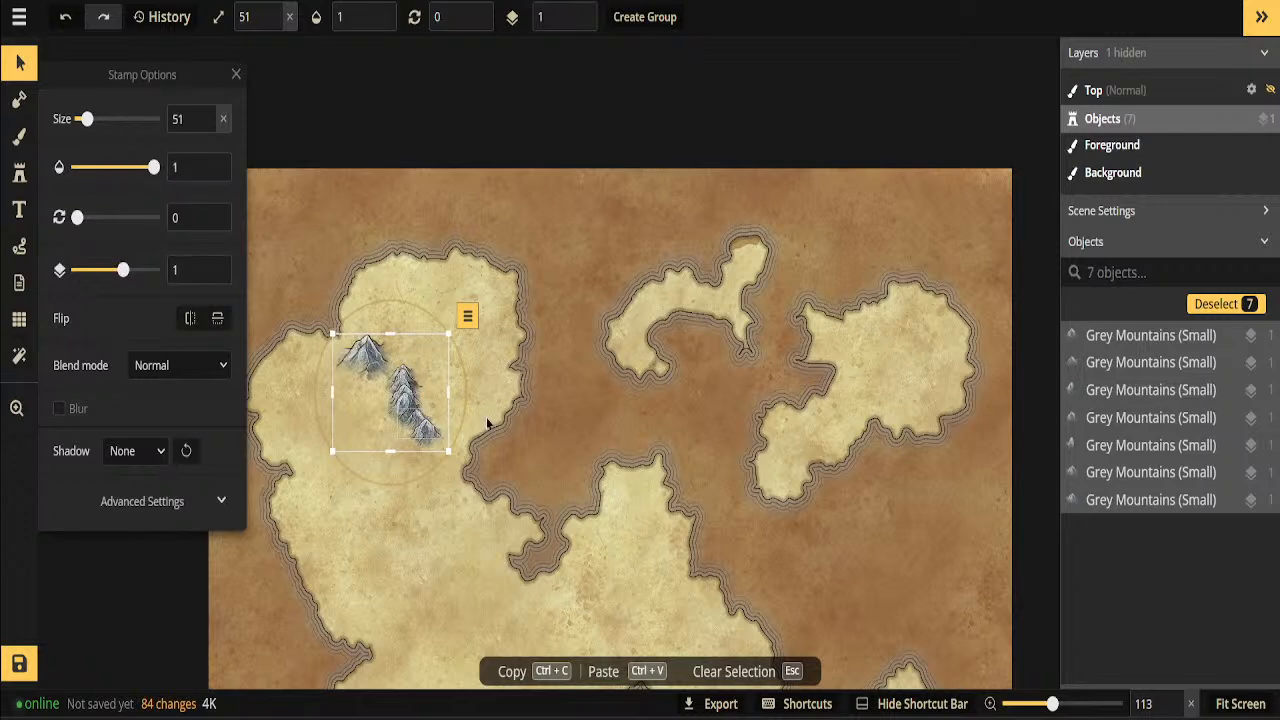
{"action": "scroll", "coordinate": [487, 424], "scroll_direction": "down", "scroll_amount": 1}
{"action": "left_click", "coordinate": [258, 212]}
{"action": "key", "text": "Escape"}
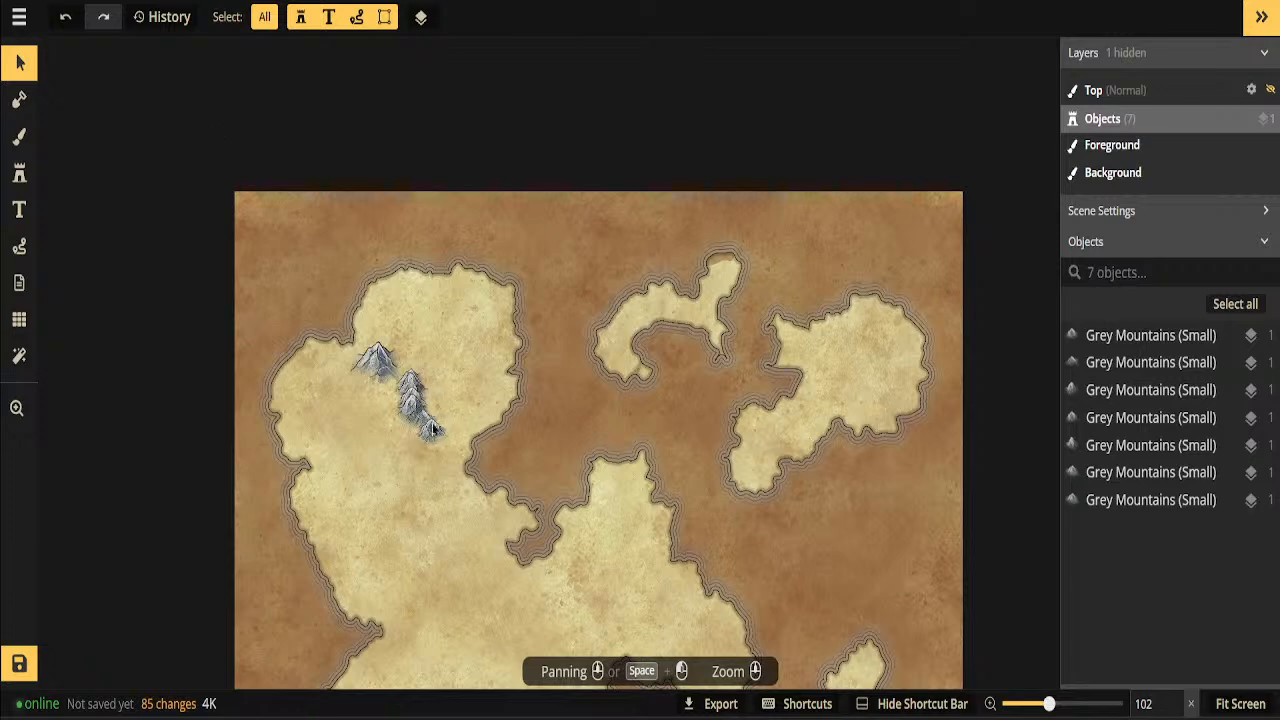
{"action": "scroll", "coordinate": [424, 600], "scroll_direction": "up", "scroll_amount": 3}
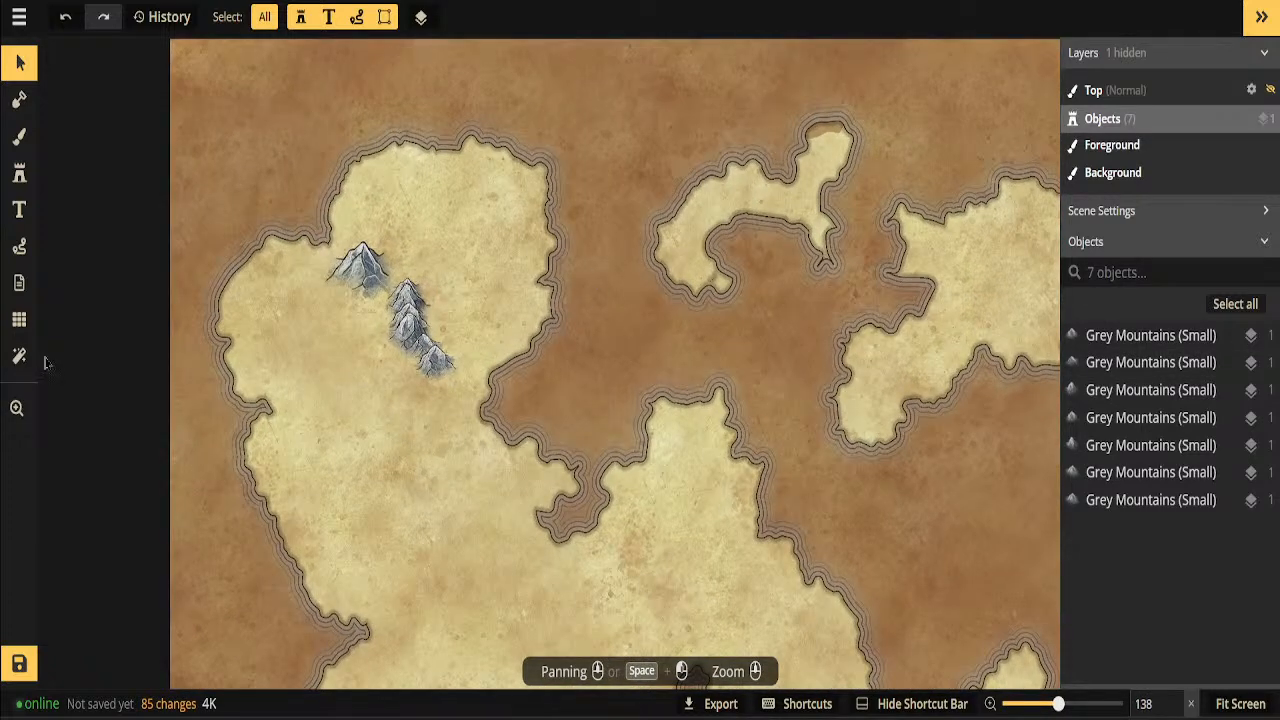
{"action": "left_click", "coordinate": [26, 410]}
{"action": "left_click_drag", "start_coordinate": [653, 471], "coordinate": [630, 378]}
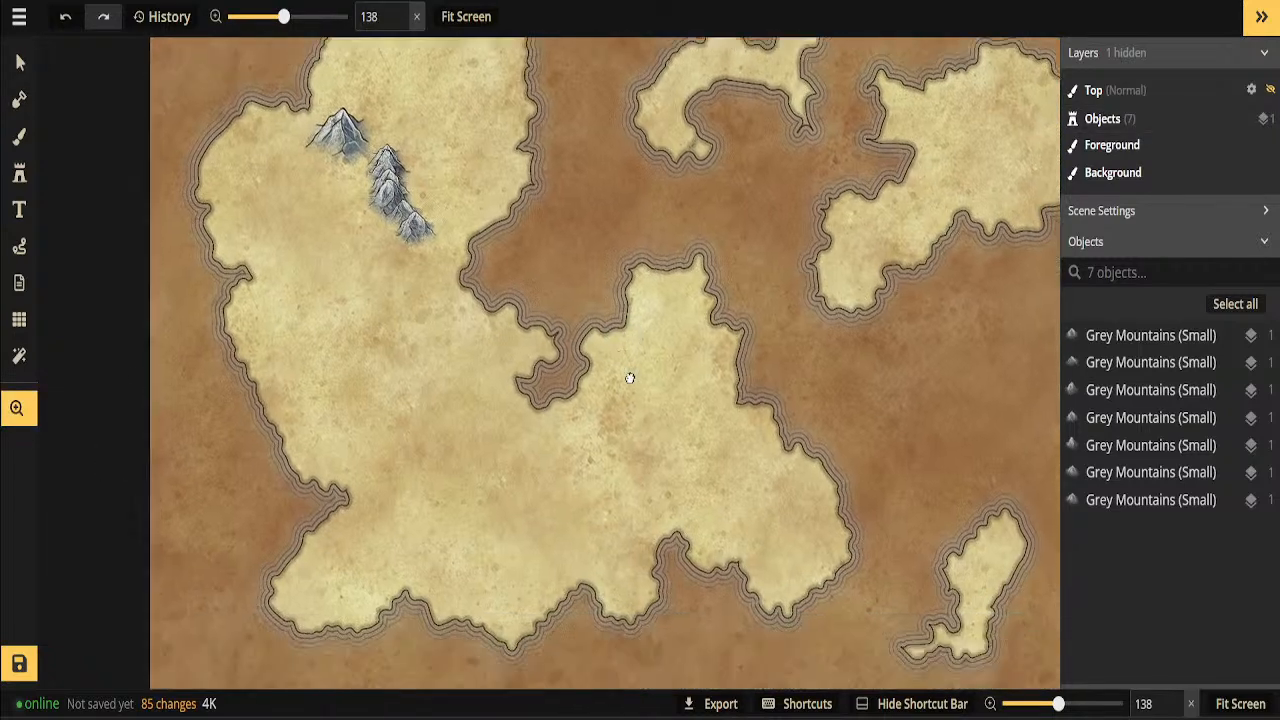
{"action": "left_click_drag", "start_coordinate": [446, 253], "coordinate": [472, 355]}
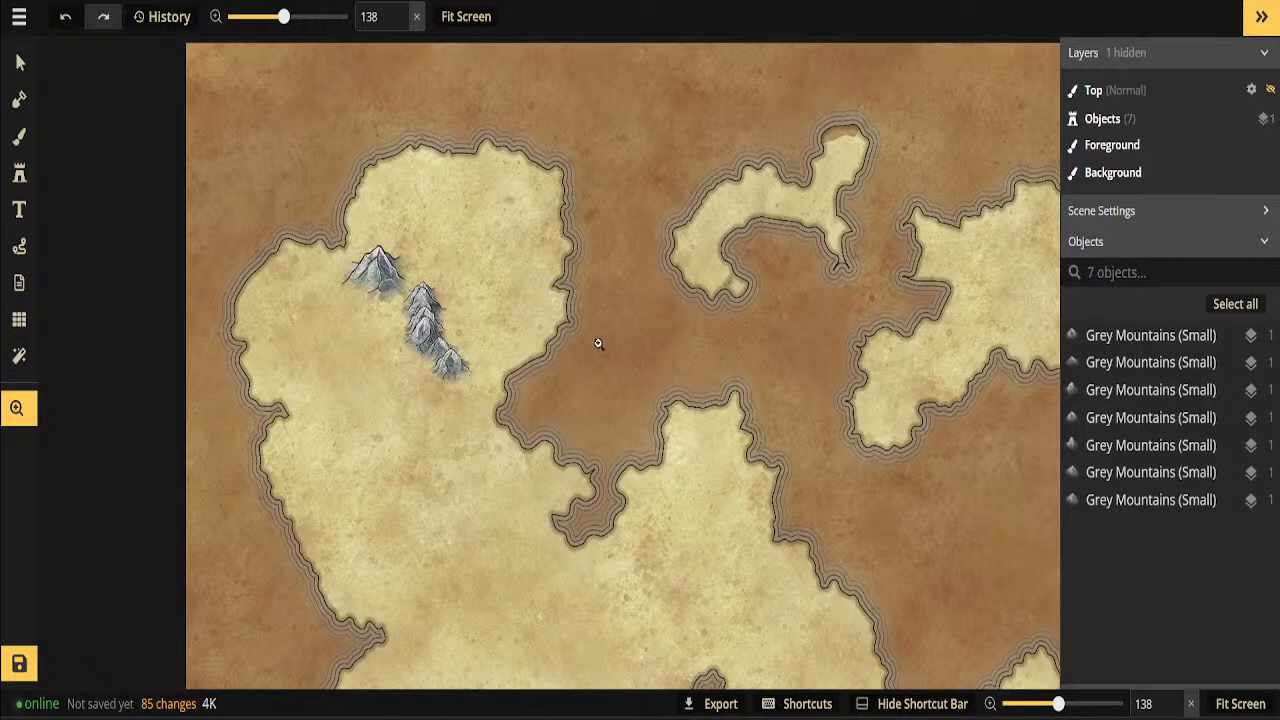
{"action": "scroll", "coordinate": [566, 365], "scroll_direction": "down", "scroll_amount": 2}
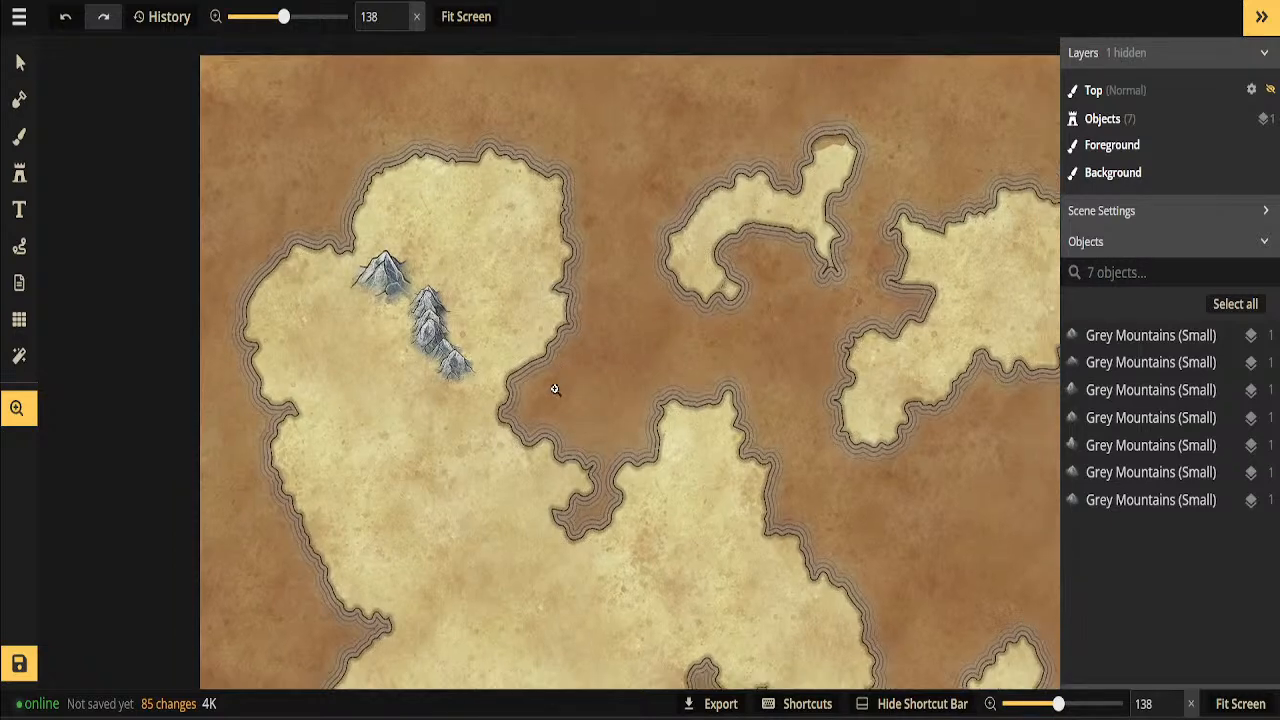
{"action": "left_click_drag", "start_coordinate": [580, 606], "coordinate": [523, 449]}
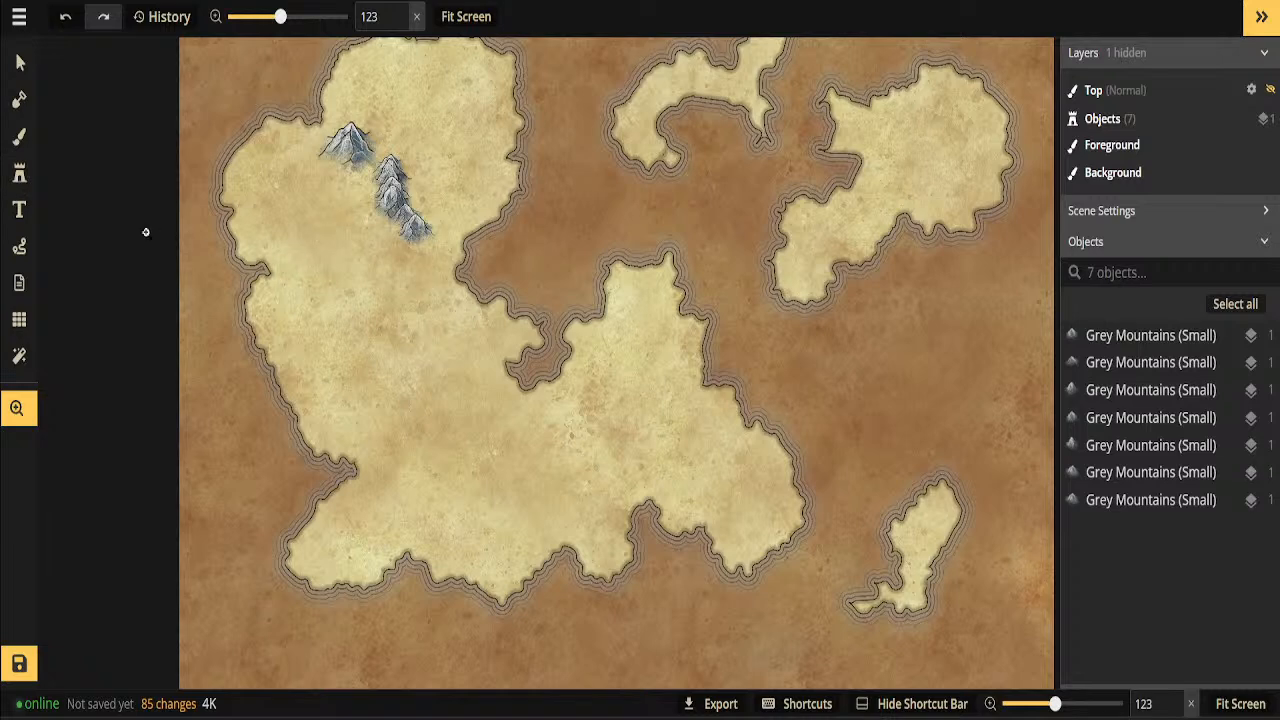
Switch to the green mountain stamps, try a short chain at size 45 on the southern mainland, and undo it
{"action": "left_click", "coordinate": [18, 176]}
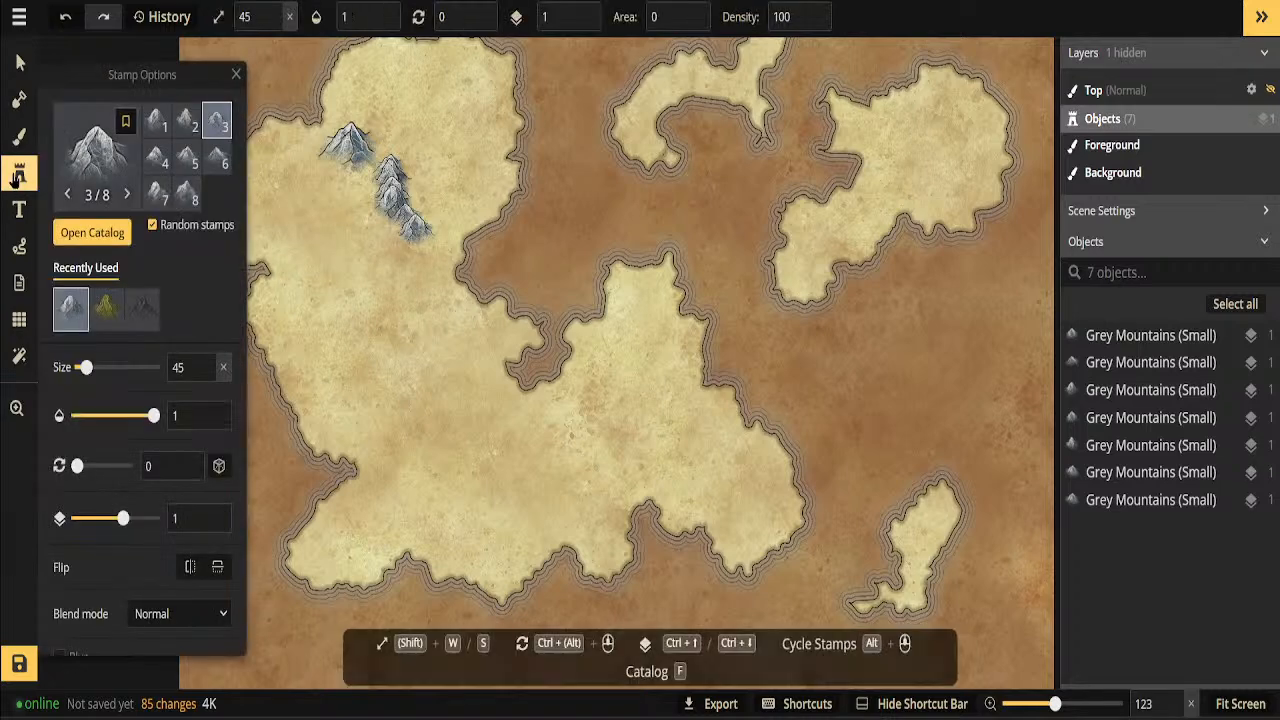
{"action": "left_click", "coordinate": [106, 308]}
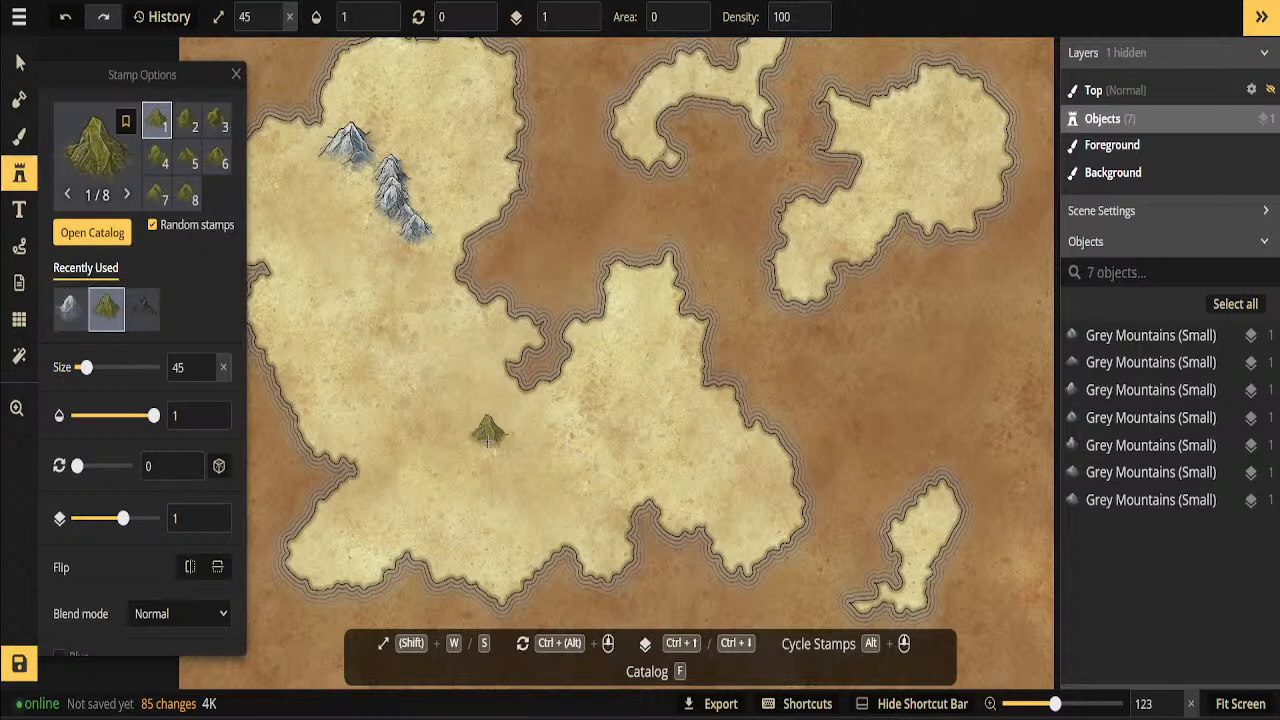
{"action": "left_click_drag", "start_coordinate": [487, 437], "coordinate": [537, 465]}
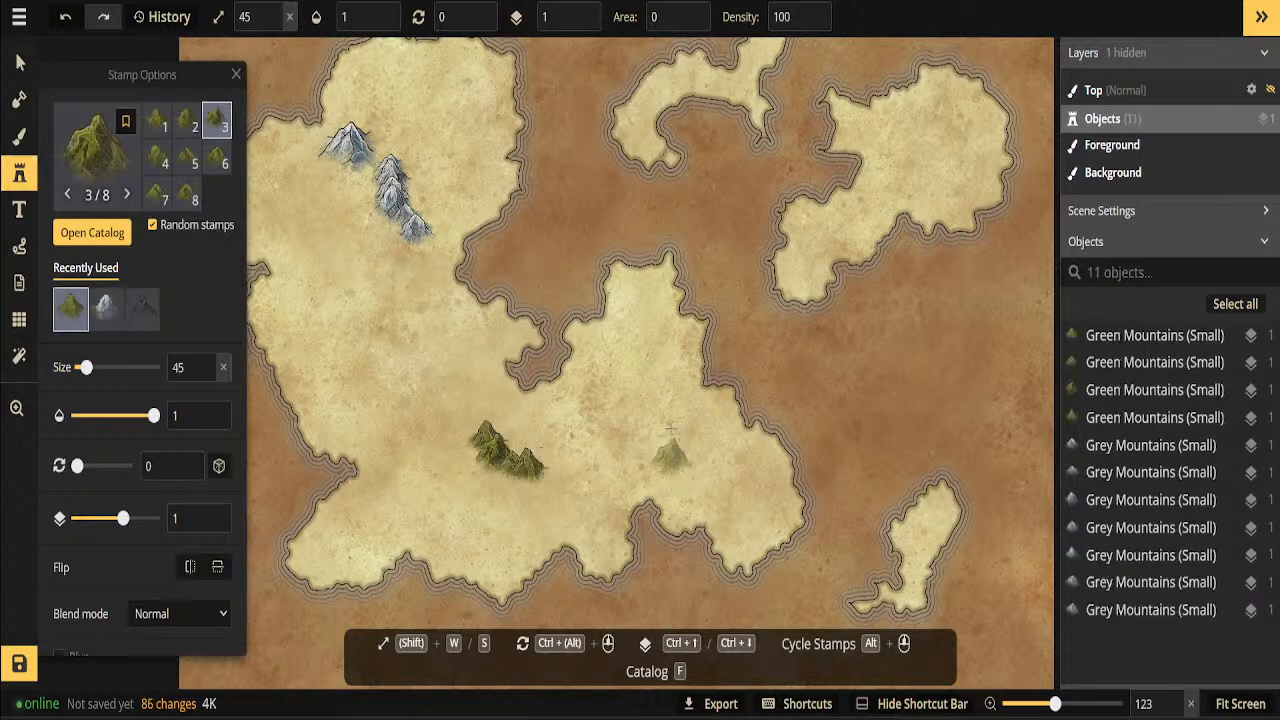
{"action": "key", "text": "ctrl+z"}
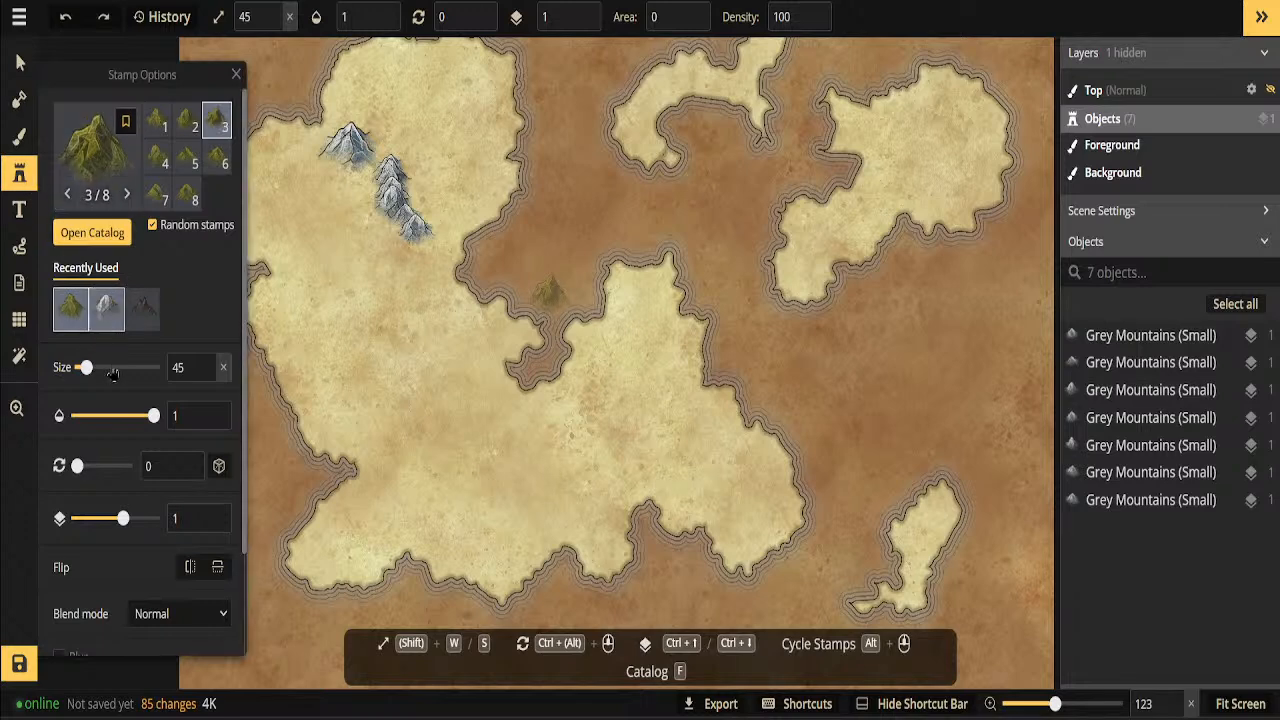
Stamp a branching range of green mountains at size 26 across the southern mainland, undoing its westward extension
{"action": "left_click_drag", "start_coordinate": [90, 372], "coordinate": [86, 373]}
{"action": "mouse_move", "coordinate": [540, 422]}
{"action": "left_mouse_down"}
{"action": "mouse_move", "coordinate": [548, 452]}
{"action": "mouse_move", "coordinate": [610, 470]}
{"action": "mouse_move", "coordinate": [538, 488]}
{"action": "mouse_move", "coordinate": [522, 545]}
{"action": "left_mouse_up"}
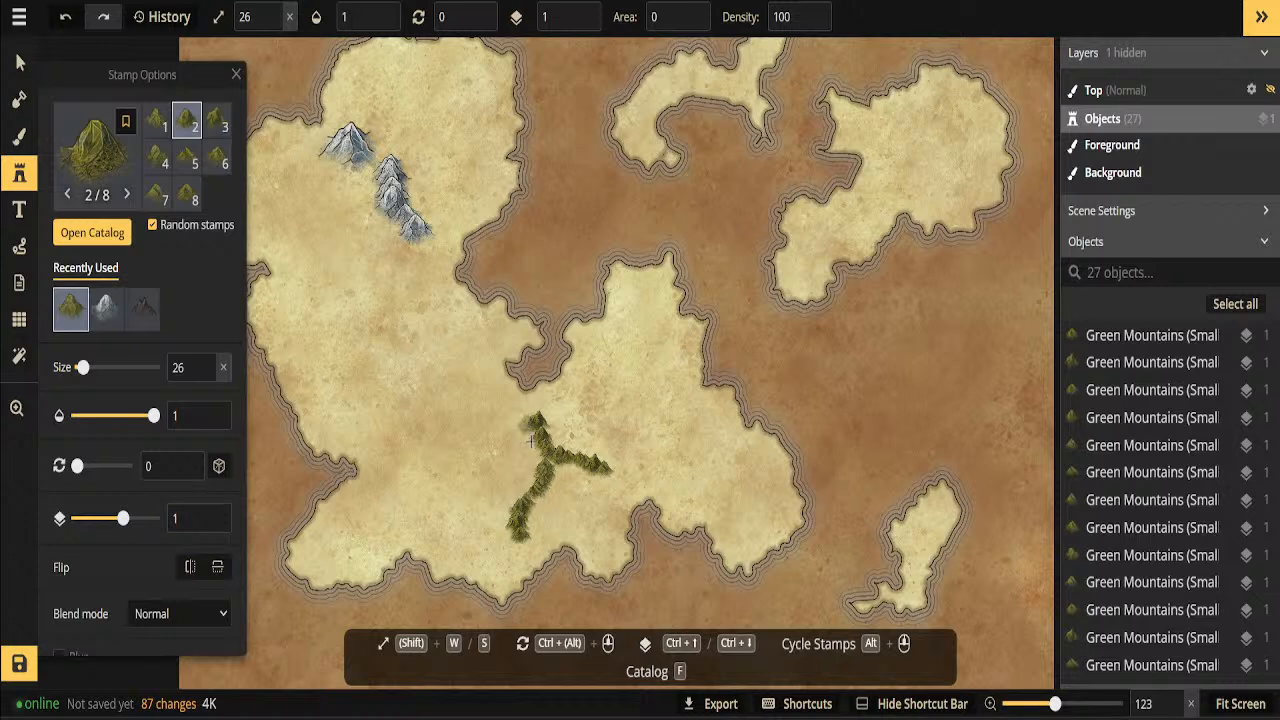
{"action": "left_click_drag", "start_coordinate": [526, 424], "coordinate": [409, 435]}
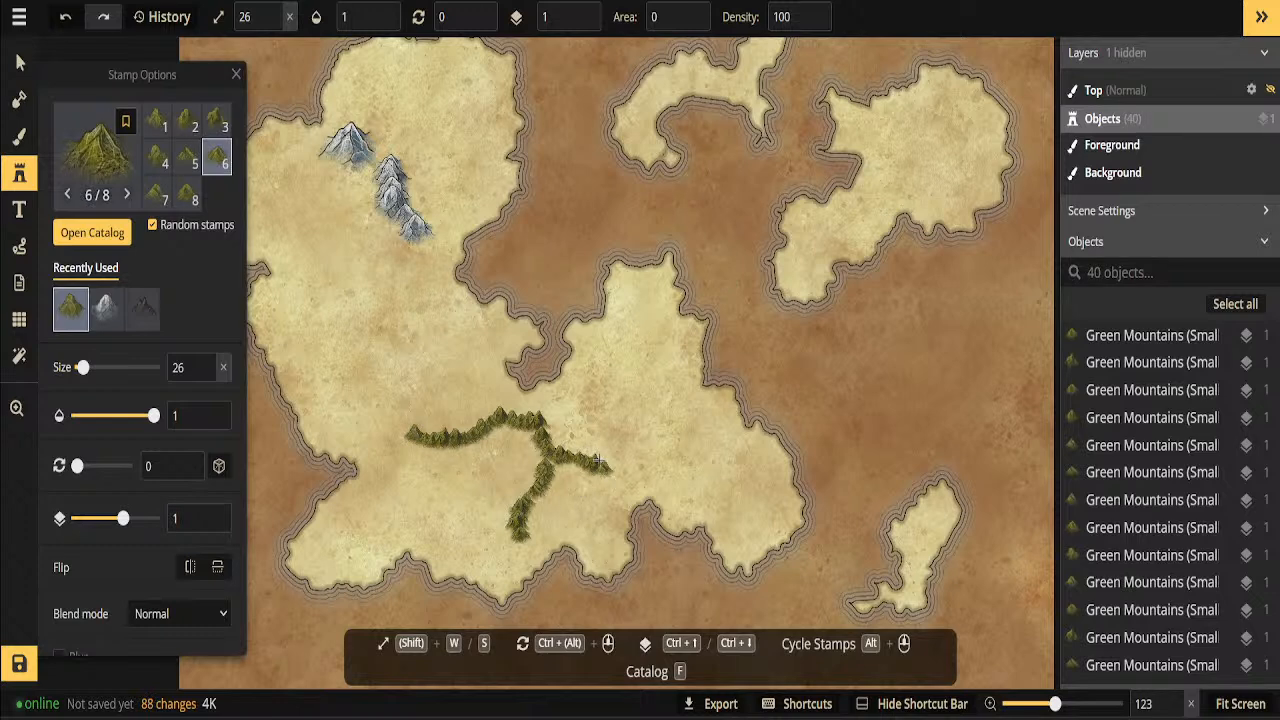
{"action": "key", "text": "ctrl+z"}
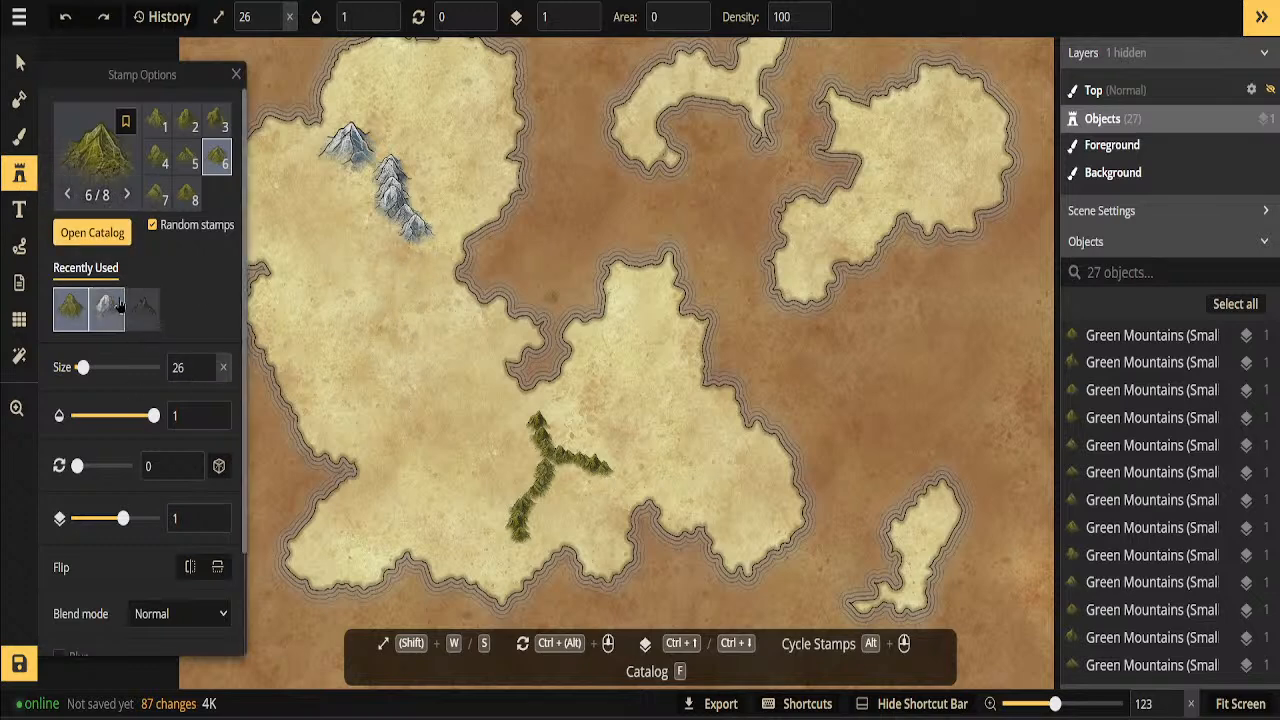
Browse the Fantasy Regional HD stamp catalog and choose the Snow Mountains (Large) stamp
{"action": "left_click", "coordinate": [109, 238]}
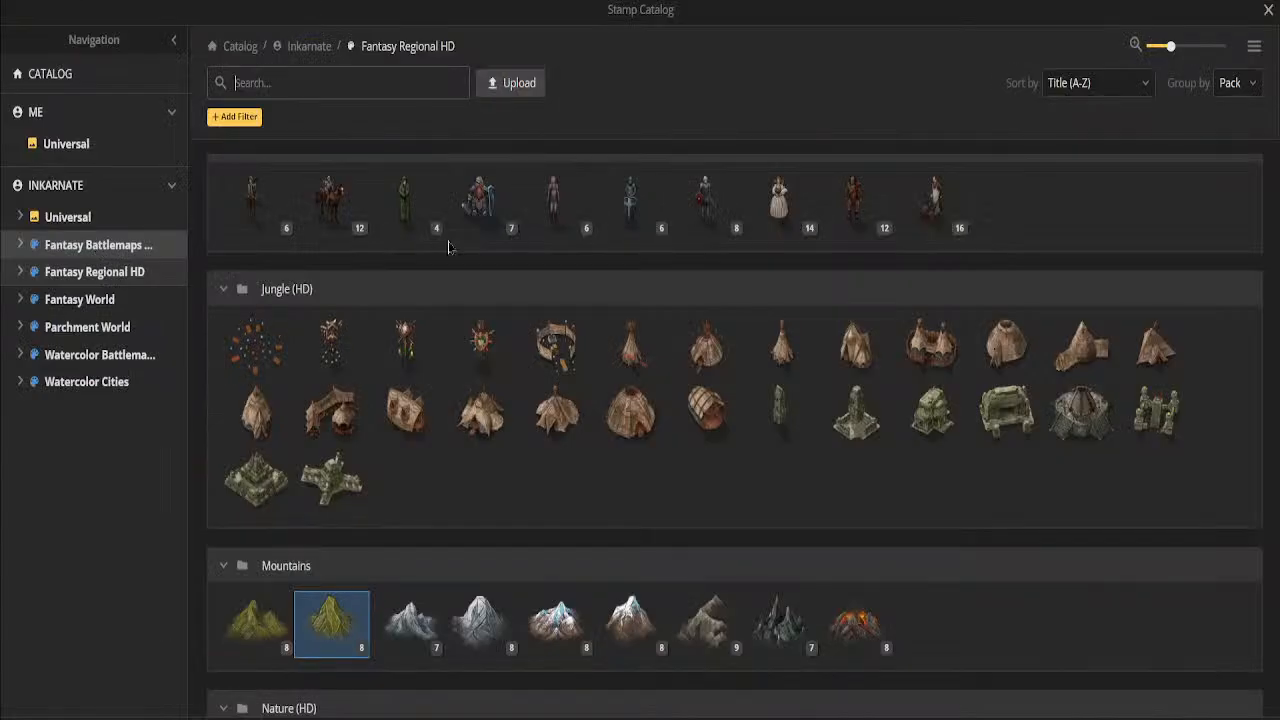
{"action": "scroll", "coordinate": [963, 537], "scroll_direction": "down", "scroll_amount": 5}
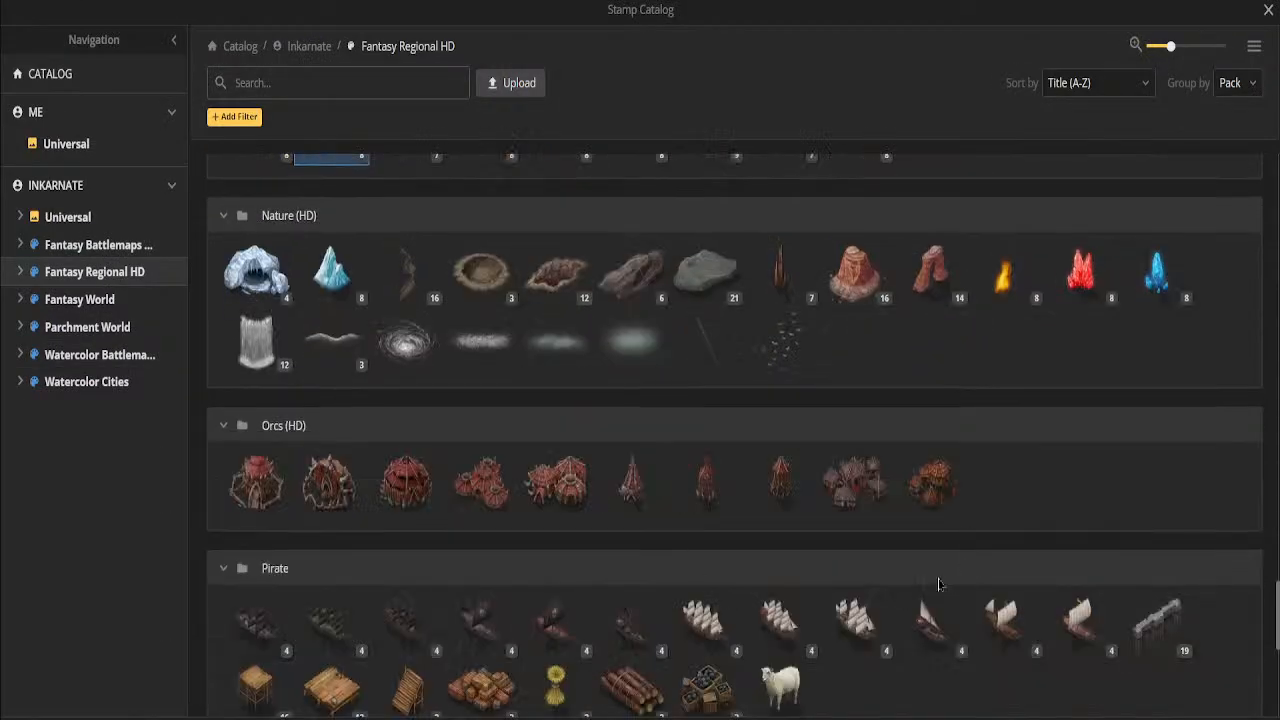
{"action": "scroll", "coordinate": [963, 586], "scroll_direction": "up", "scroll_amount": 10}
{"action": "scroll", "coordinate": [669, 371], "scroll_direction": "down", "scroll_amount": 5}
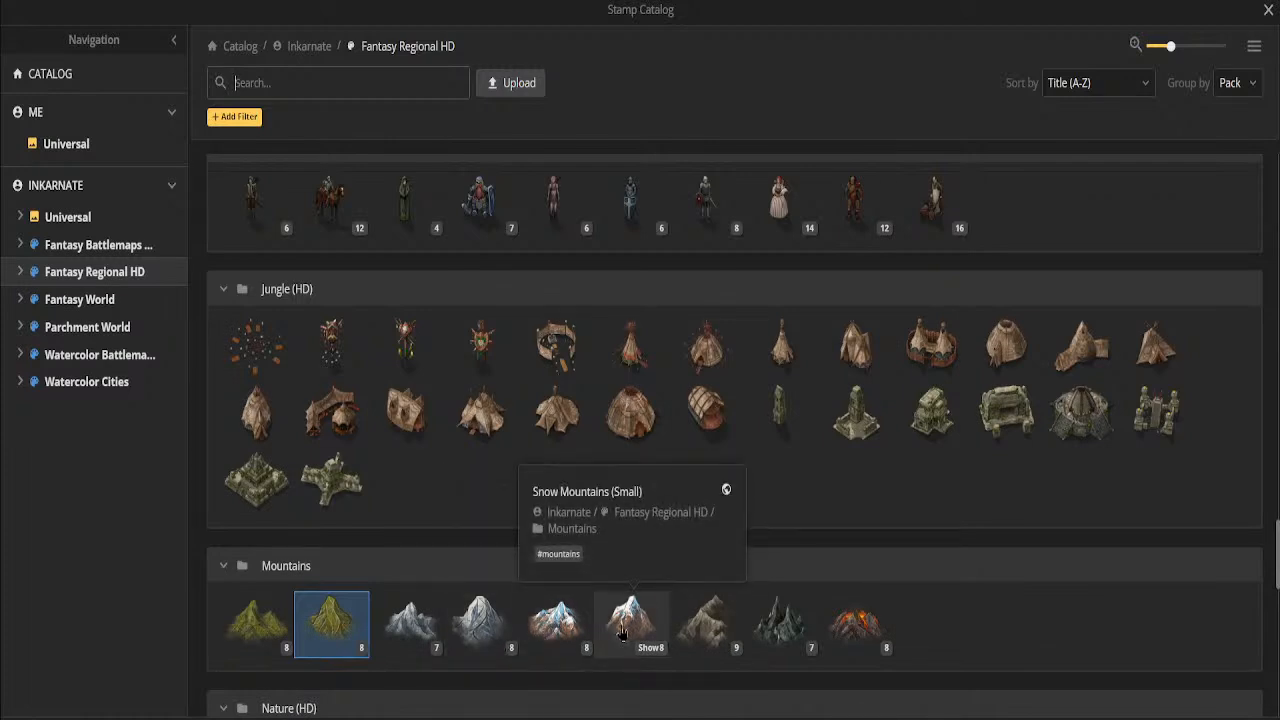
{"action": "left_click", "coordinate": [565, 625]}
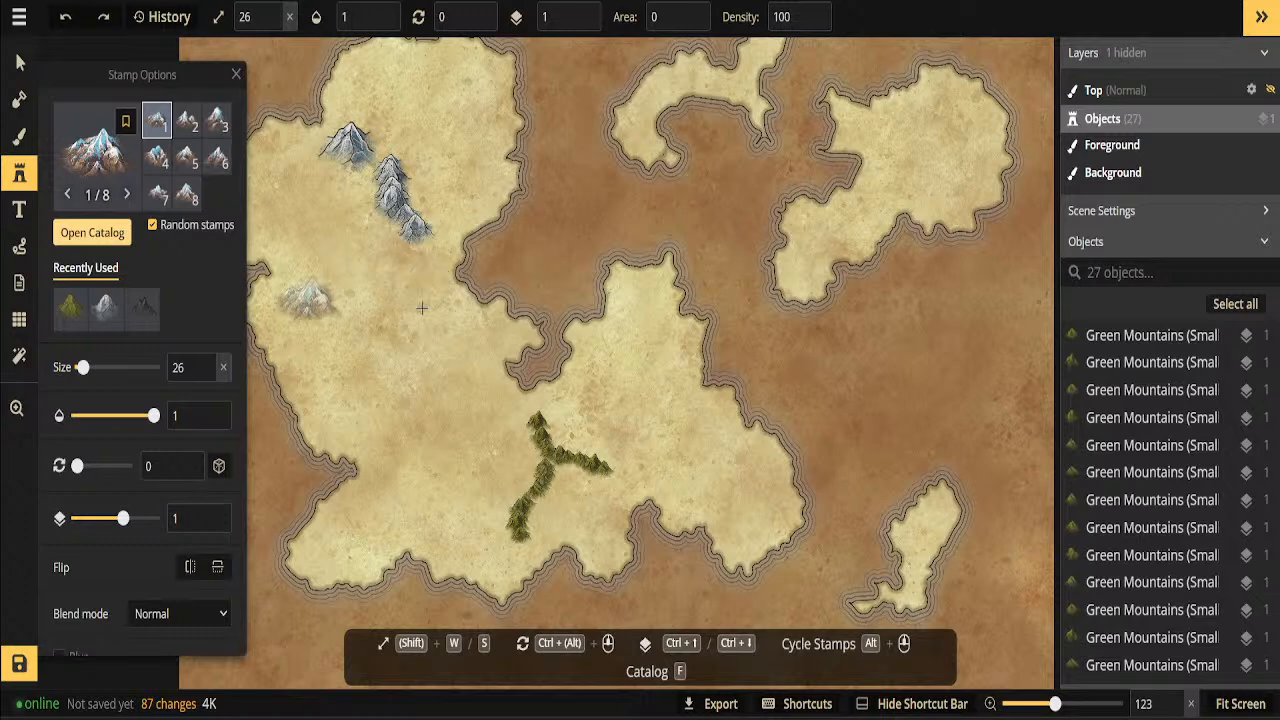
Stamp one large snow mountain just below the grey mountain chain, select it and delete it
{"action": "left_click", "coordinate": [410, 258]}
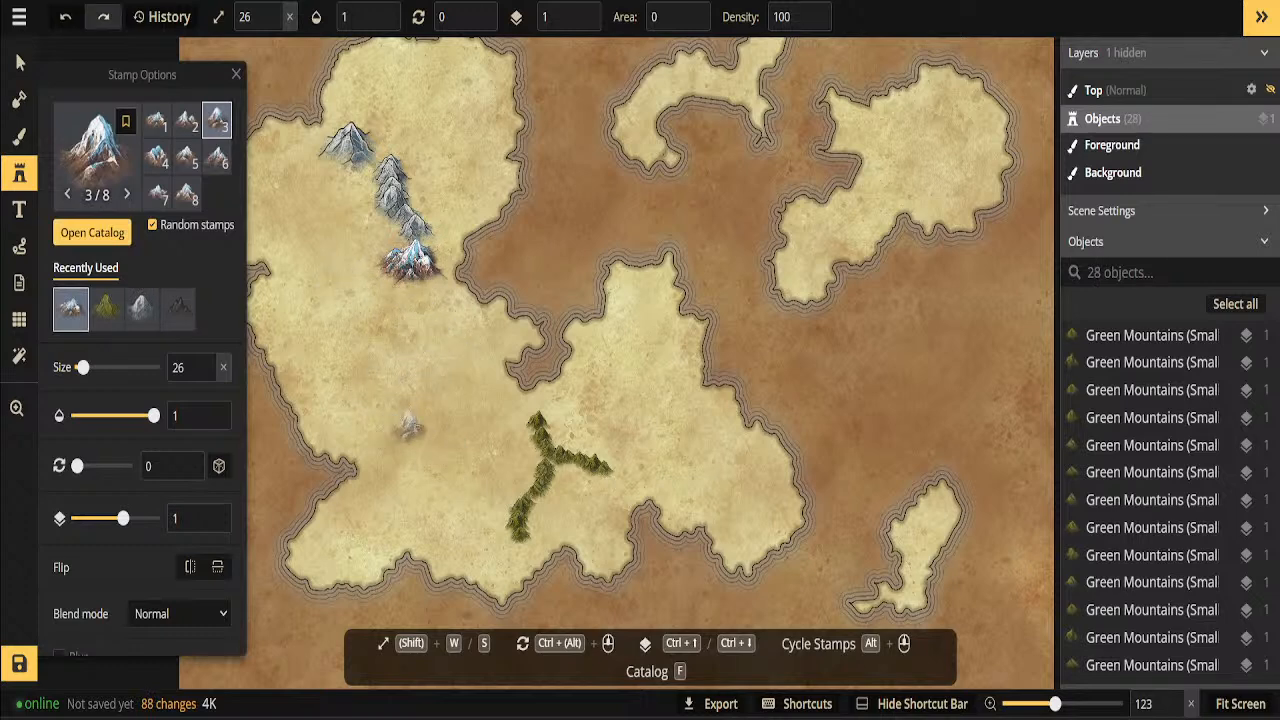
{"action": "left_click", "coordinate": [22, 73]}
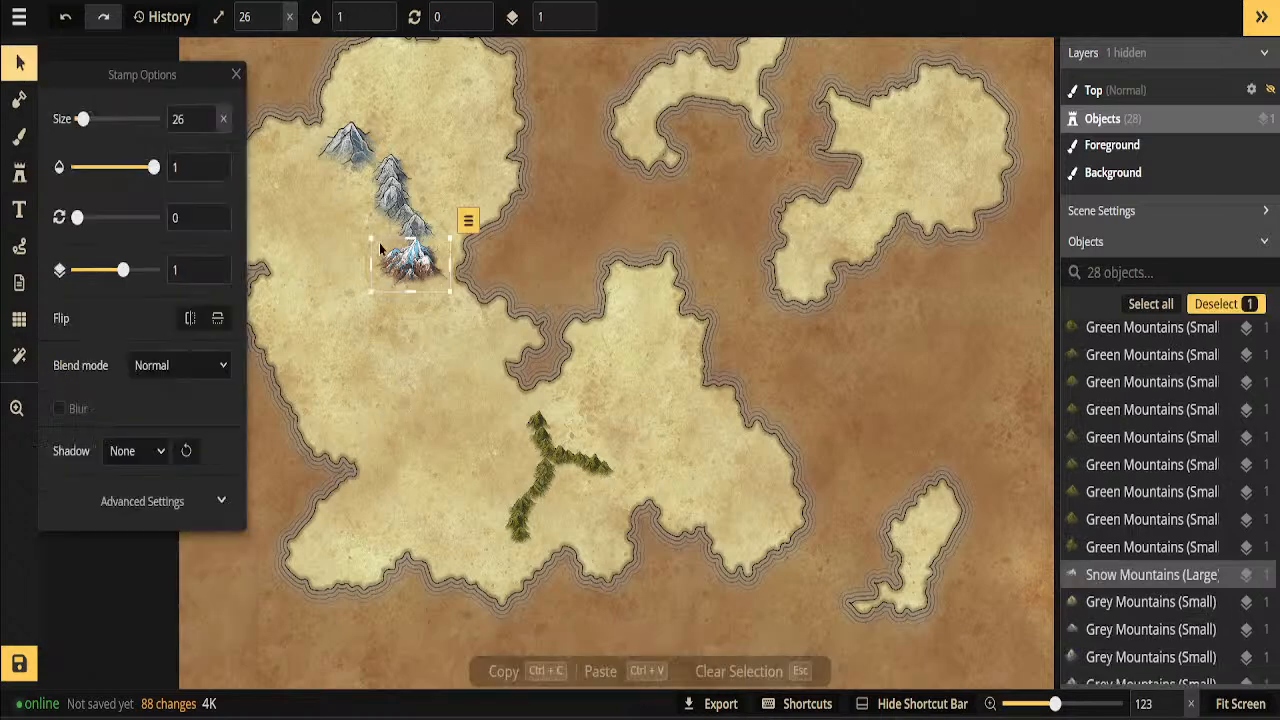
{"action": "key", "text": "Delete"}
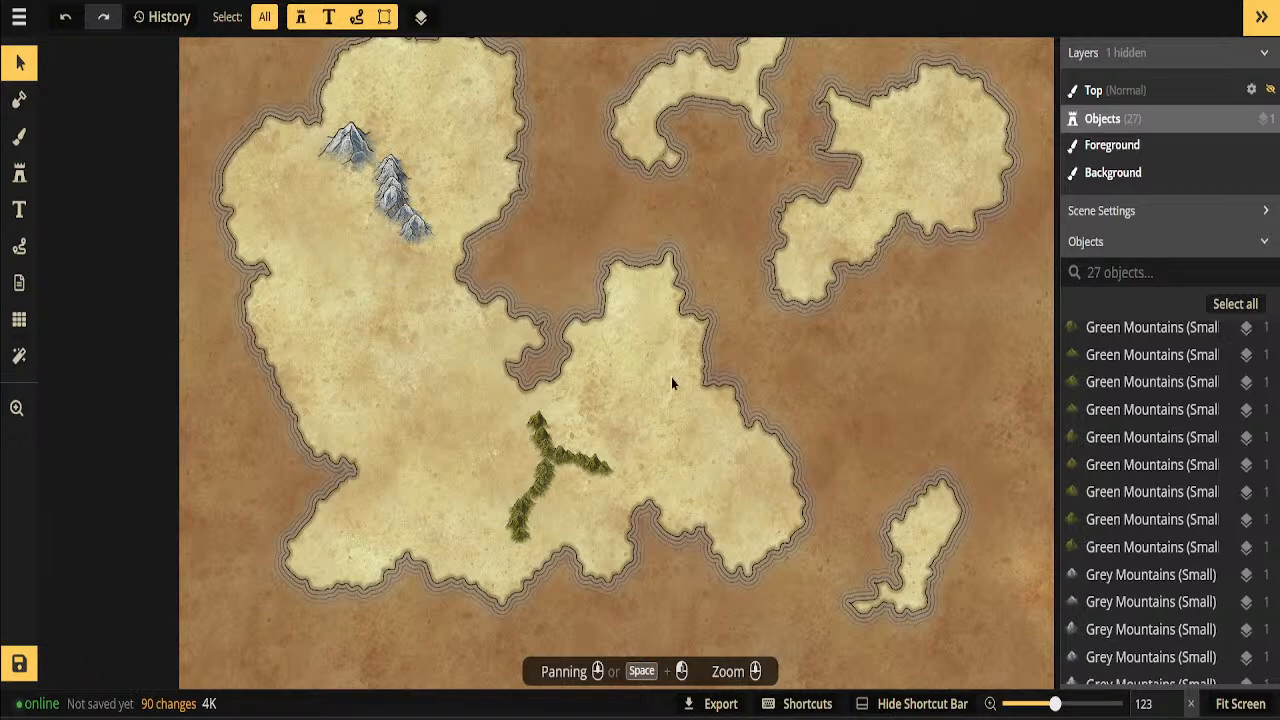
Try carving a lake in the western mainland with the Mask tool's rough subtract brush at size 95, and undo it
{"action": "left_click", "coordinate": [19, 138]}
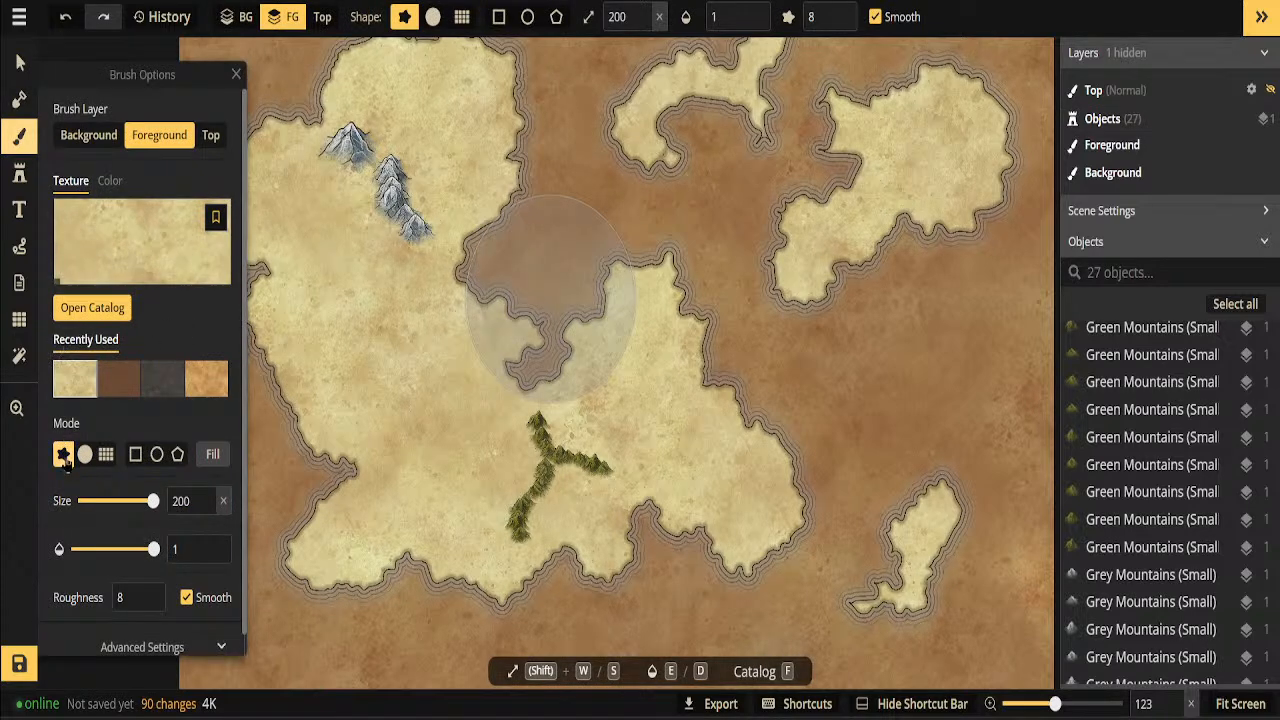
{"action": "left_click", "coordinate": [97, 144]}
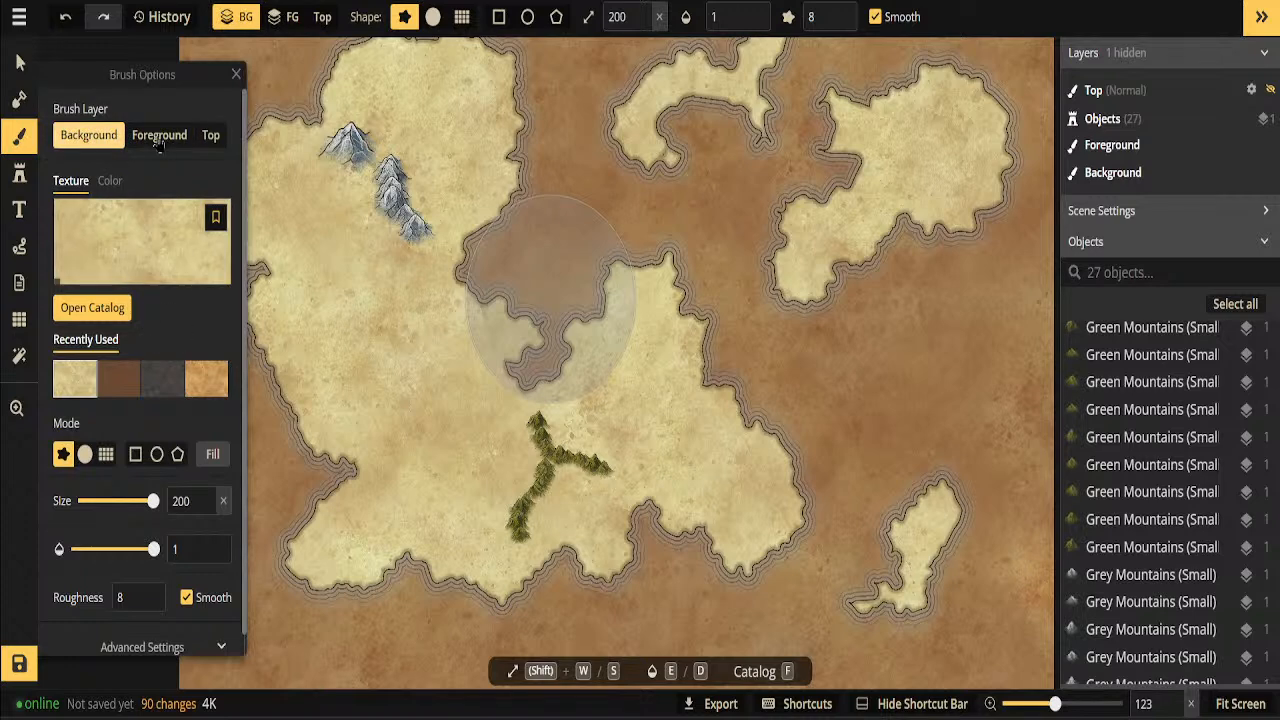
{"action": "left_click", "coordinate": [20, 100]}
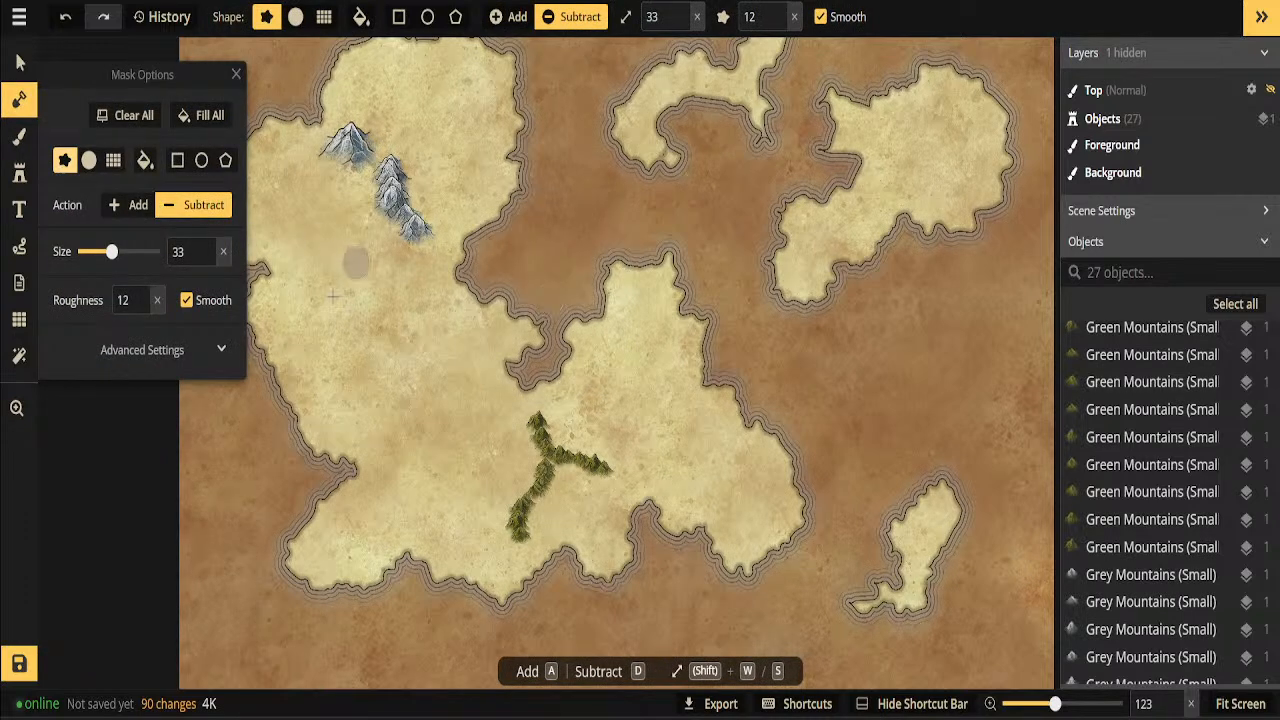
{"action": "left_click_drag", "start_coordinate": [111, 251], "coordinate": [134, 251]}
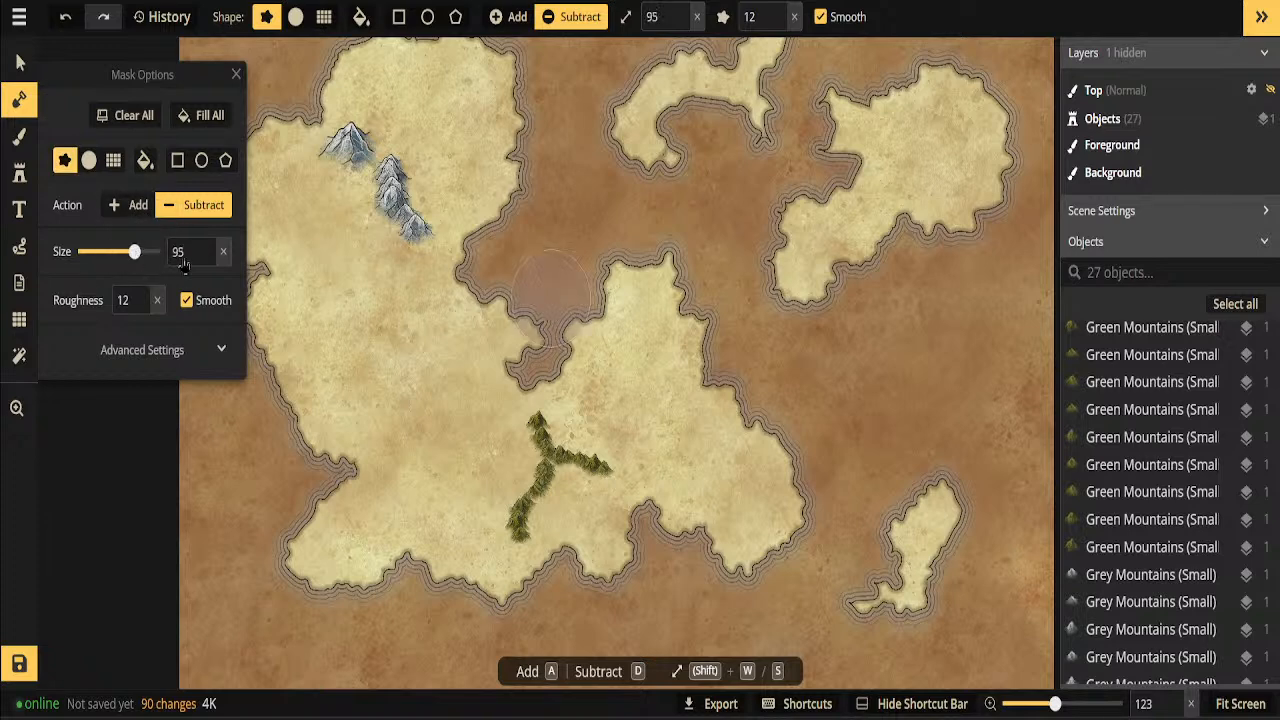
{"action": "left_click", "coordinate": [427, 390]}
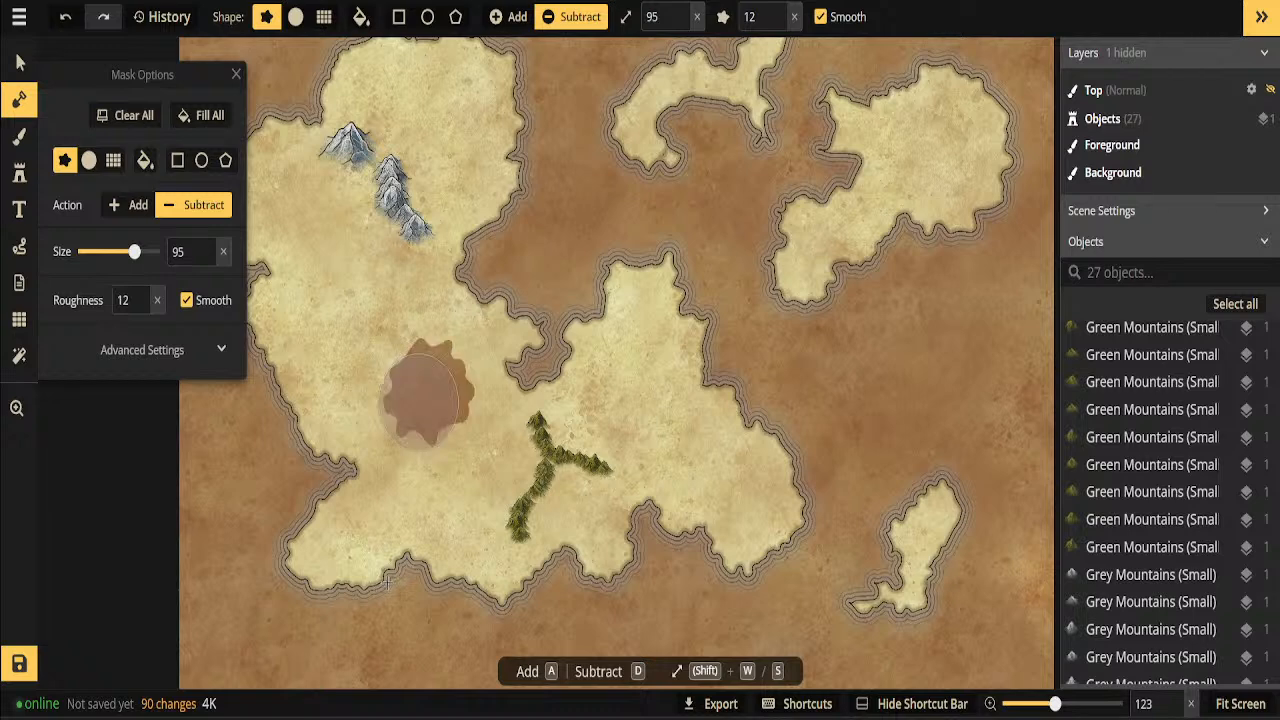
{"action": "left_click", "coordinate": [551, 283]}
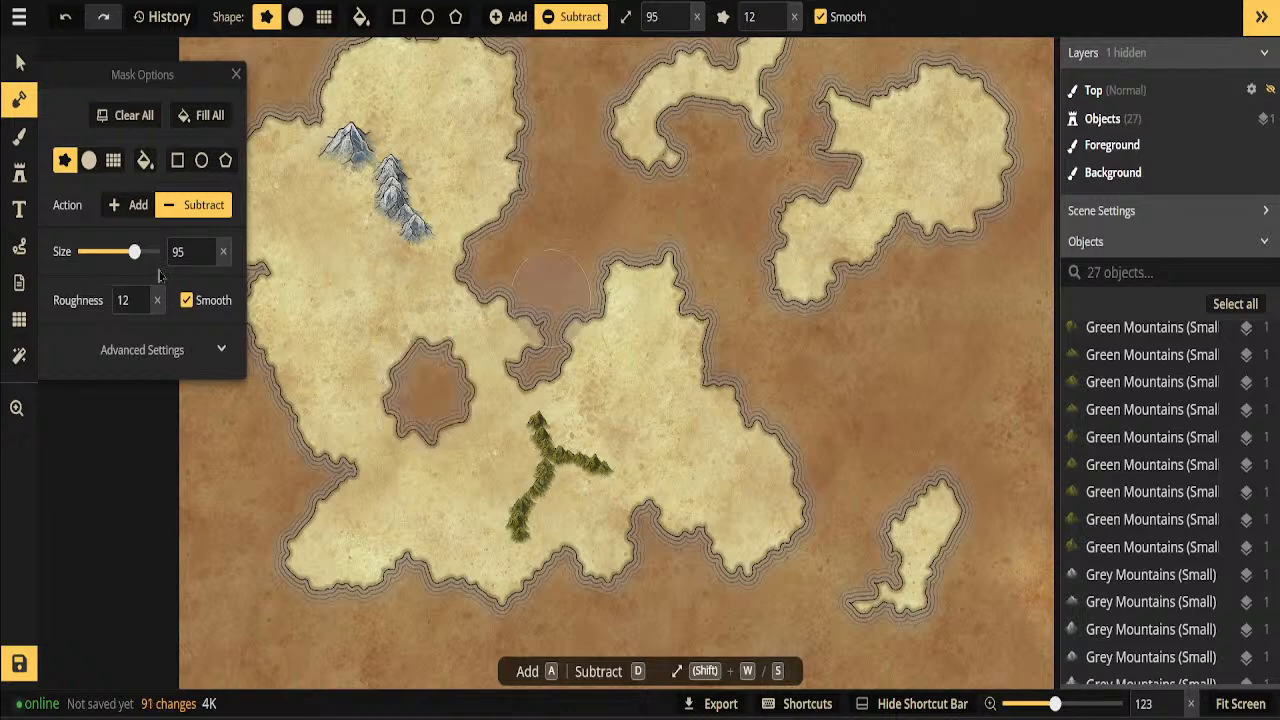
{"action": "left_click", "coordinate": [600, 177]}
{"action": "key", "text": "ctrl+z"}
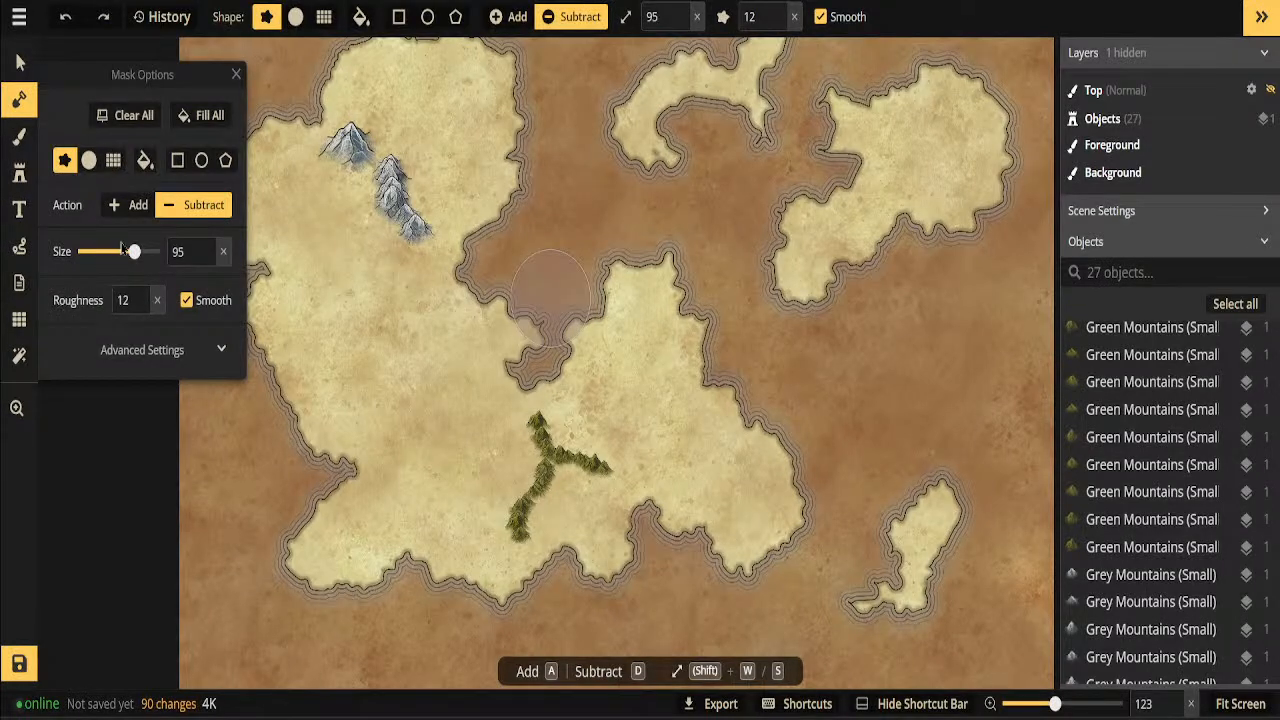
Set the mask brush to size 30 and roughness 19 without smoothing, carve a small lake in the western mainland, and undo it
{"action": "left_click_drag", "start_coordinate": [130, 252], "coordinate": [110, 256]}
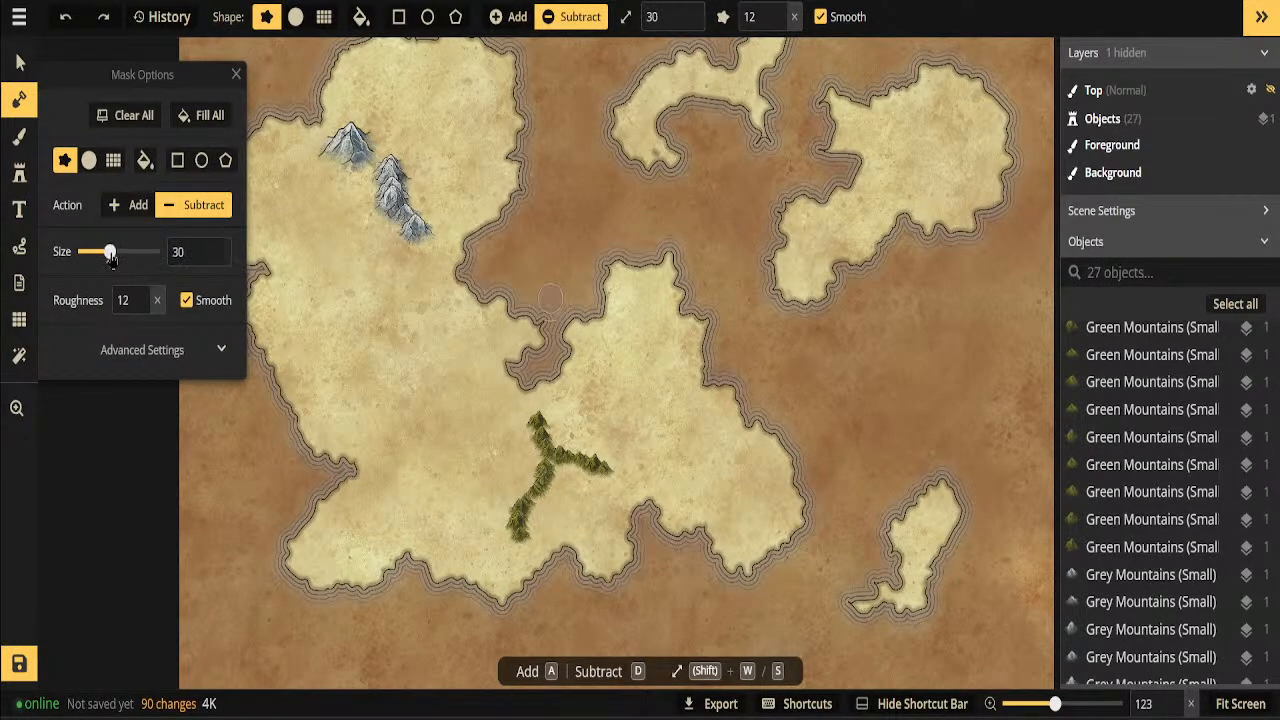
{"action": "left_click", "coordinate": [142, 296]}
{"action": "left_click", "coordinate": [187, 300]}
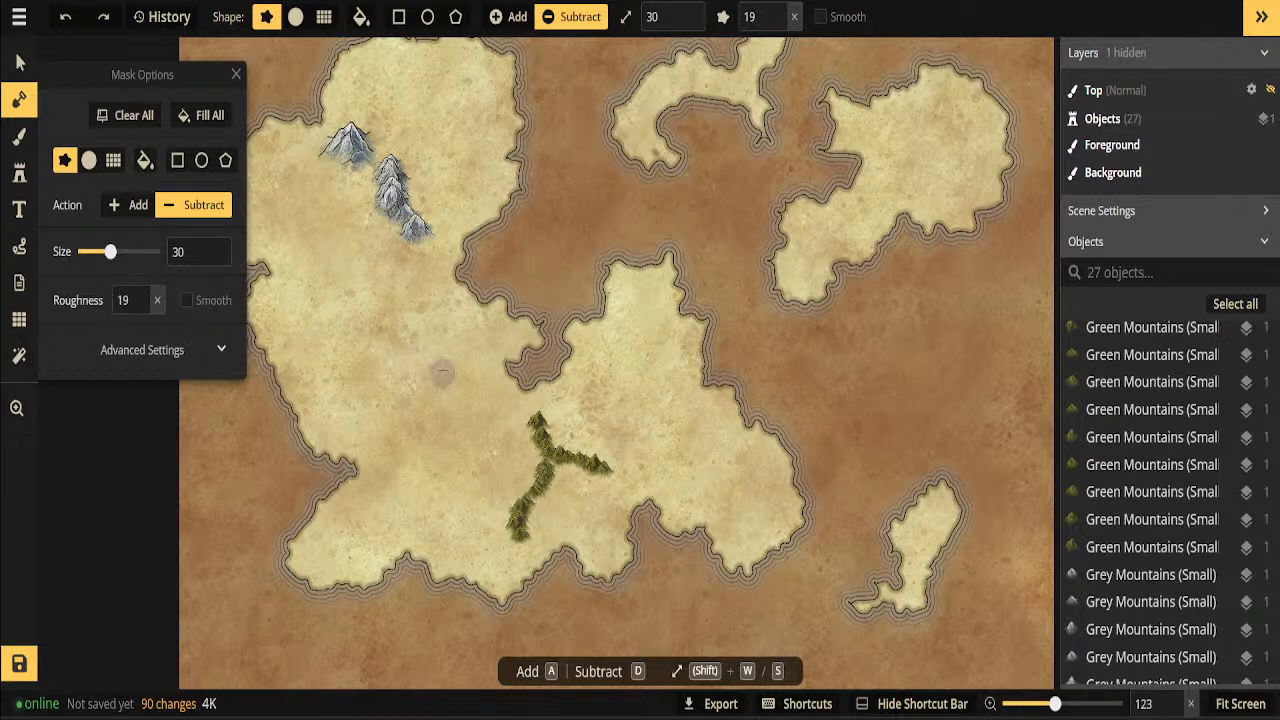
{"action": "left_click", "coordinate": [426, 362]}
{"action": "left_click_drag", "start_coordinate": [416, 366], "coordinate": [383, 362]}
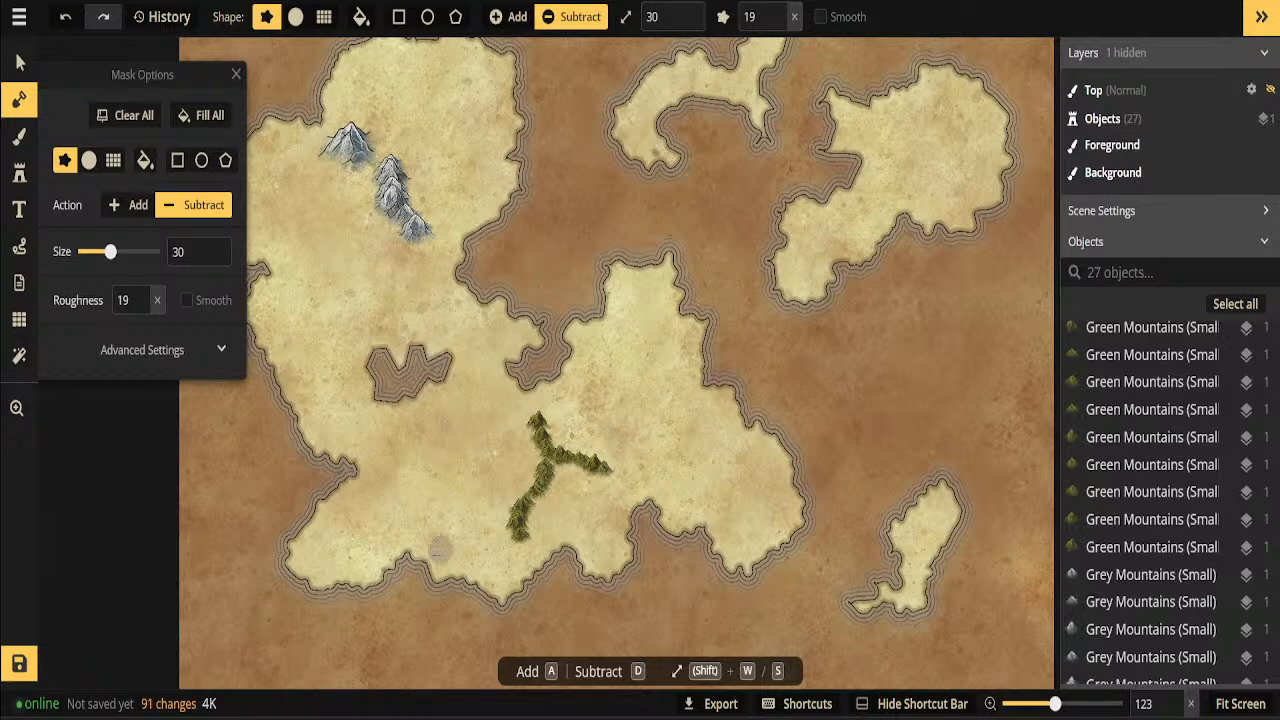
{"action": "key", "text": "ctrl+z"}
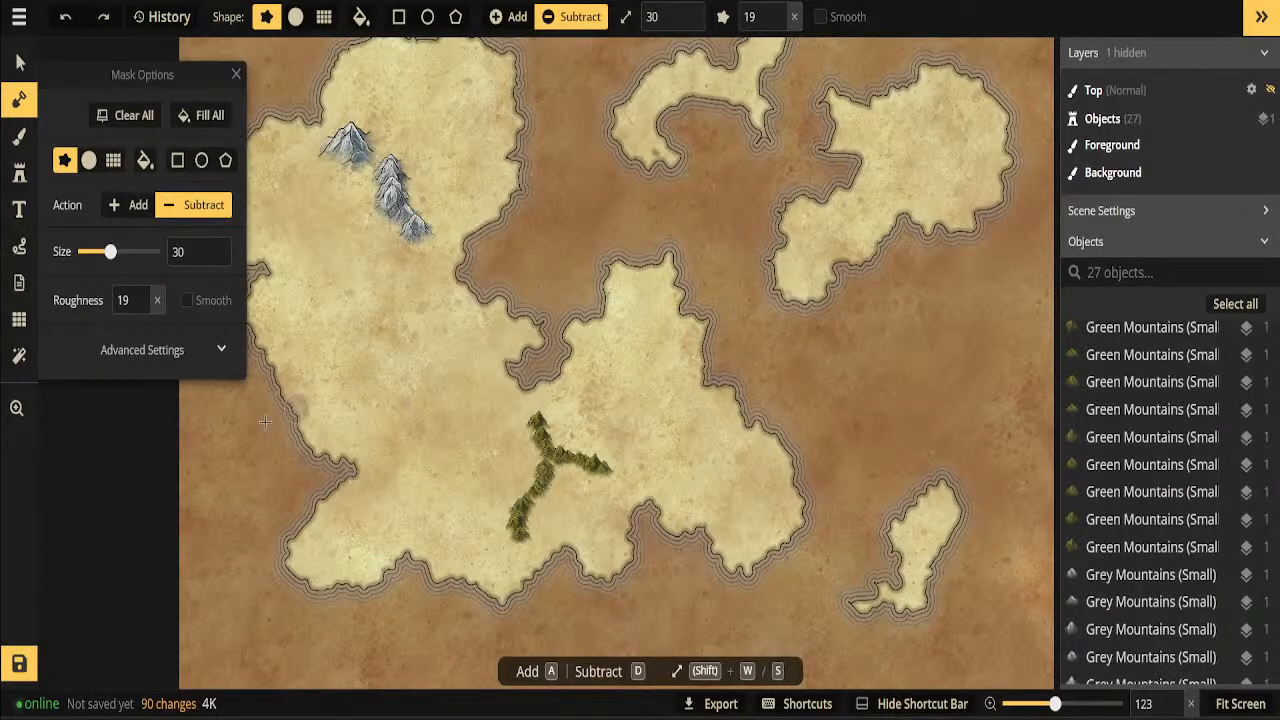
Re-enable smoothing, set roughness to 16, and carve a small elongated lake in the western mainland
{"action": "left_click", "coordinate": [186, 300]}
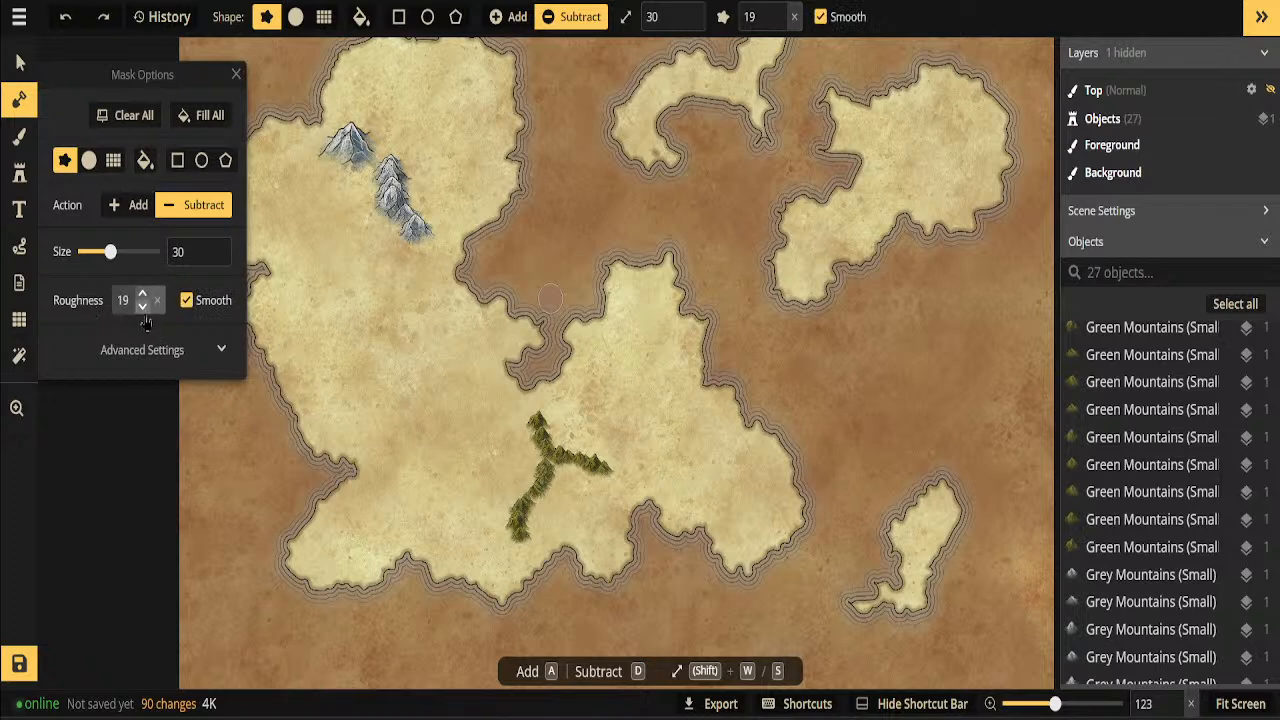
{"action": "left_click", "coordinate": [143, 308]}
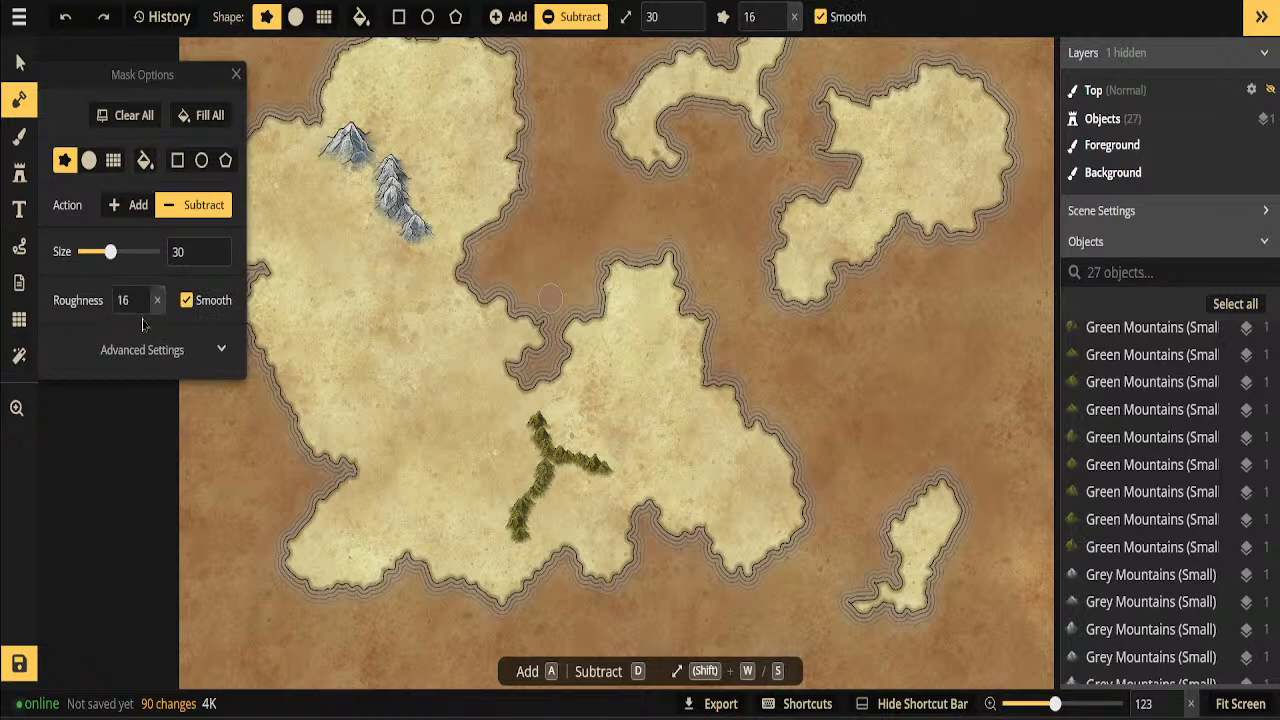
{"action": "left_click_drag", "start_coordinate": [413, 371], "coordinate": [372, 348]}
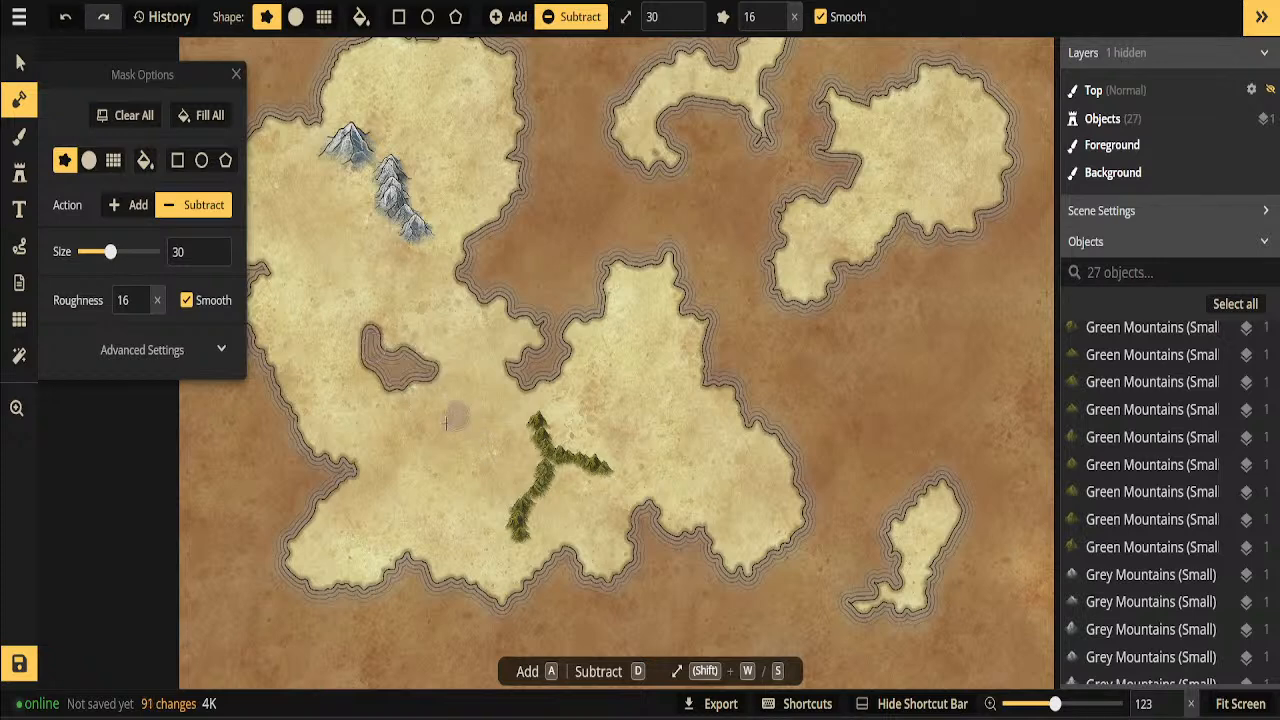
{"action": "left_click_drag", "start_coordinate": [423, 390], "coordinate": [425, 392]}
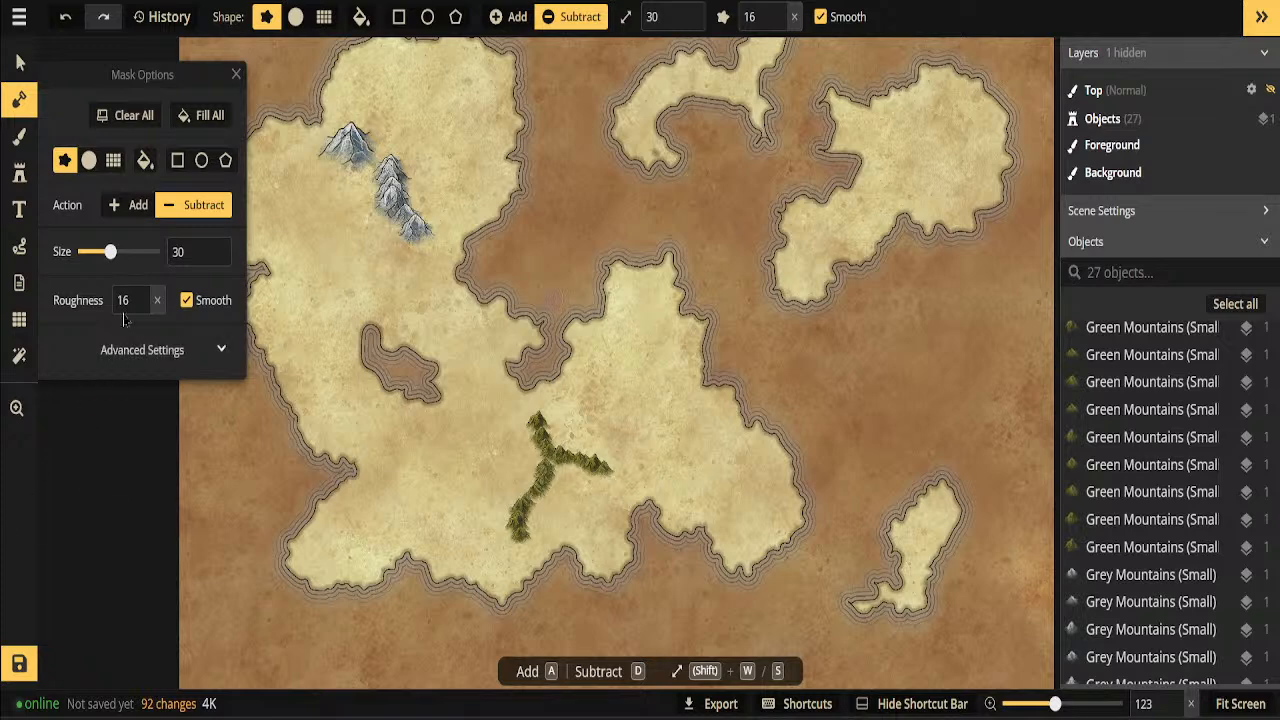
Carve winding rivers from the lake toward the south and up past the grey mountains with the round subtract brush at size 4
{"action": "left_click", "coordinate": [89, 160]}
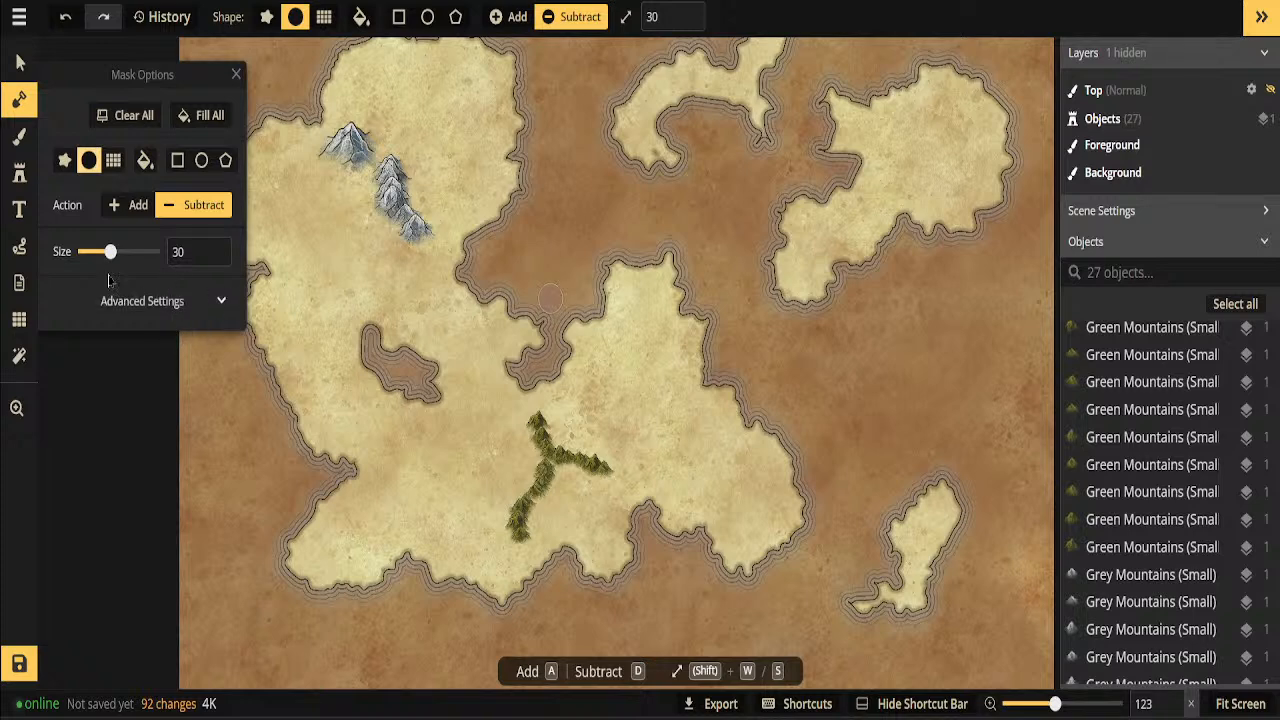
{"action": "left_click_drag", "start_coordinate": [109, 252], "coordinate": [87, 254]}
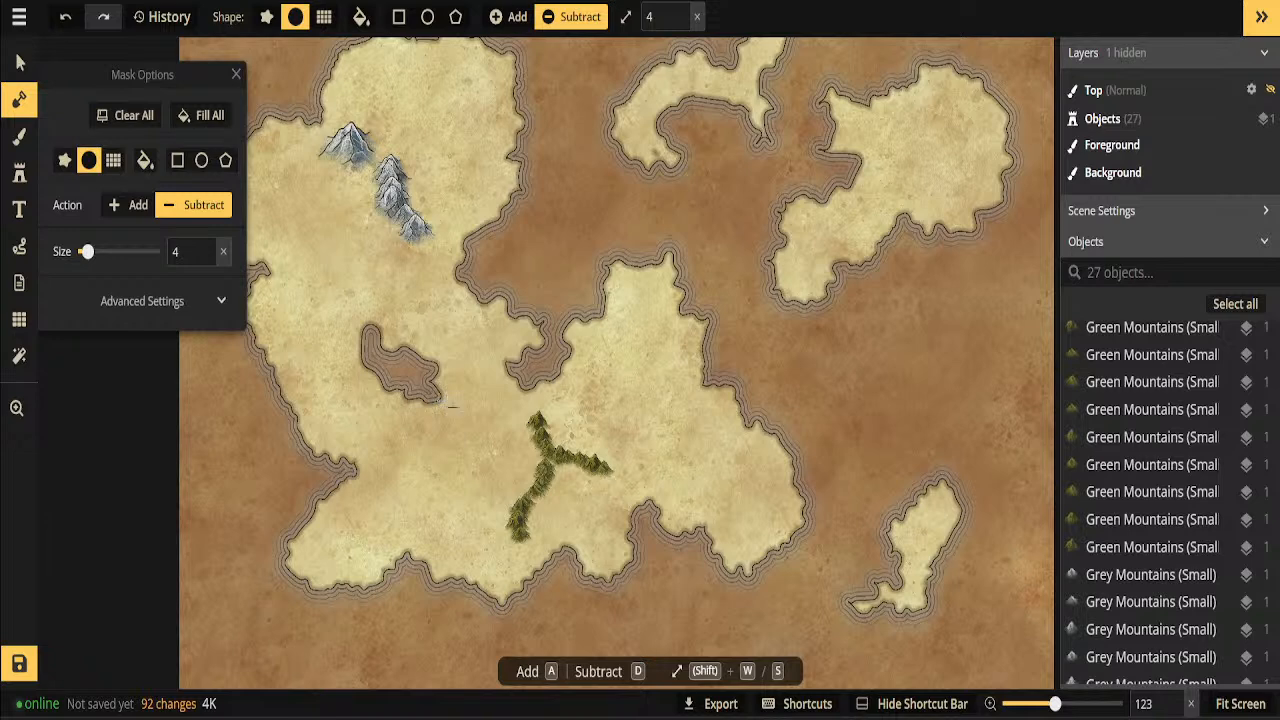
{"action": "mouse_move", "coordinate": [439, 400]}
{"action": "left_mouse_down"}
{"action": "mouse_move", "coordinate": [473, 431]}
{"action": "mouse_move", "coordinate": [430, 456]}
{"action": "mouse_move", "coordinate": [428, 480]}
{"action": "mouse_move", "coordinate": [459, 530]}
{"action": "left_mouse_up"}
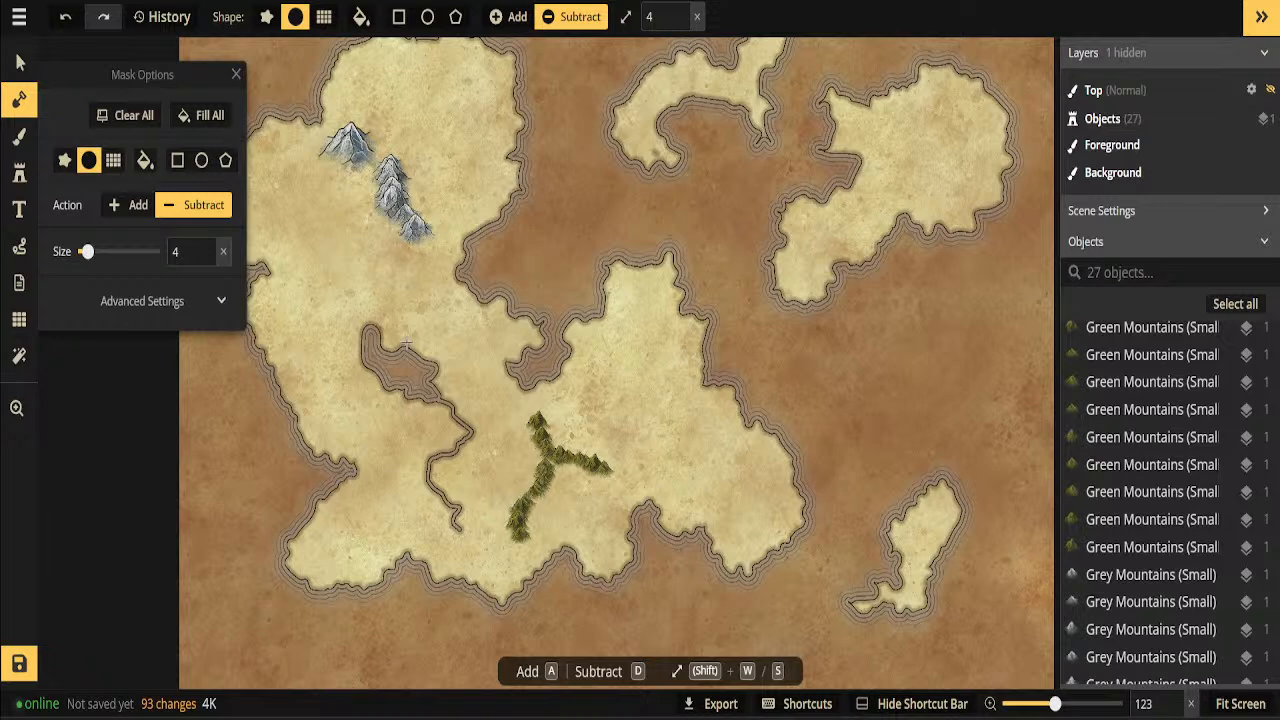
{"action": "mouse_move", "coordinate": [402, 328]}
{"action": "left_mouse_down"}
{"action": "mouse_move", "coordinate": [426, 288]}
{"action": "mouse_move", "coordinate": [338, 233]}
{"action": "mouse_move", "coordinate": [340, 214]}
{"action": "mouse_move", "coordinate": [362, 155]}
{"action": "mouse_move", "coordinate": [424, 118]}
{"action": "mouse_move", "coordinate": [427, 100]}
{"action": "left_mouse_up"}
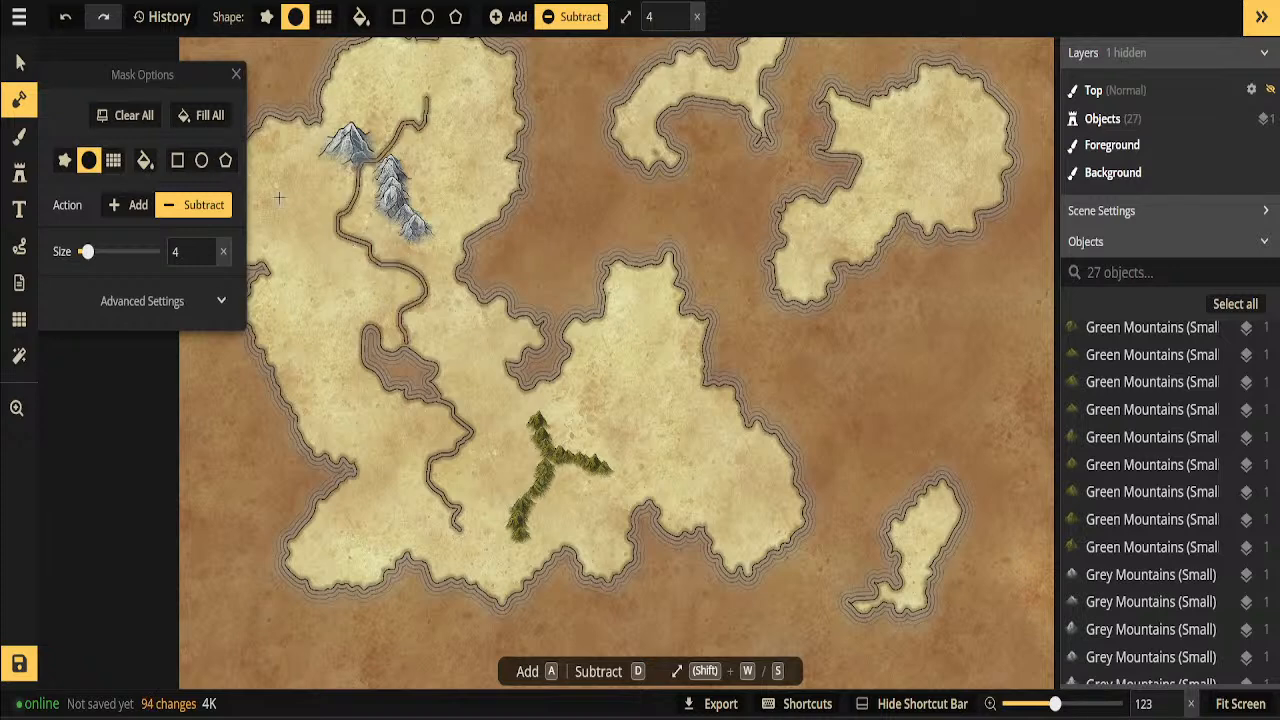
Move the northernmost grey mountain slightly west so it sits clear of the new river
{"action": "left_click", "coordinate": [20, 62]}
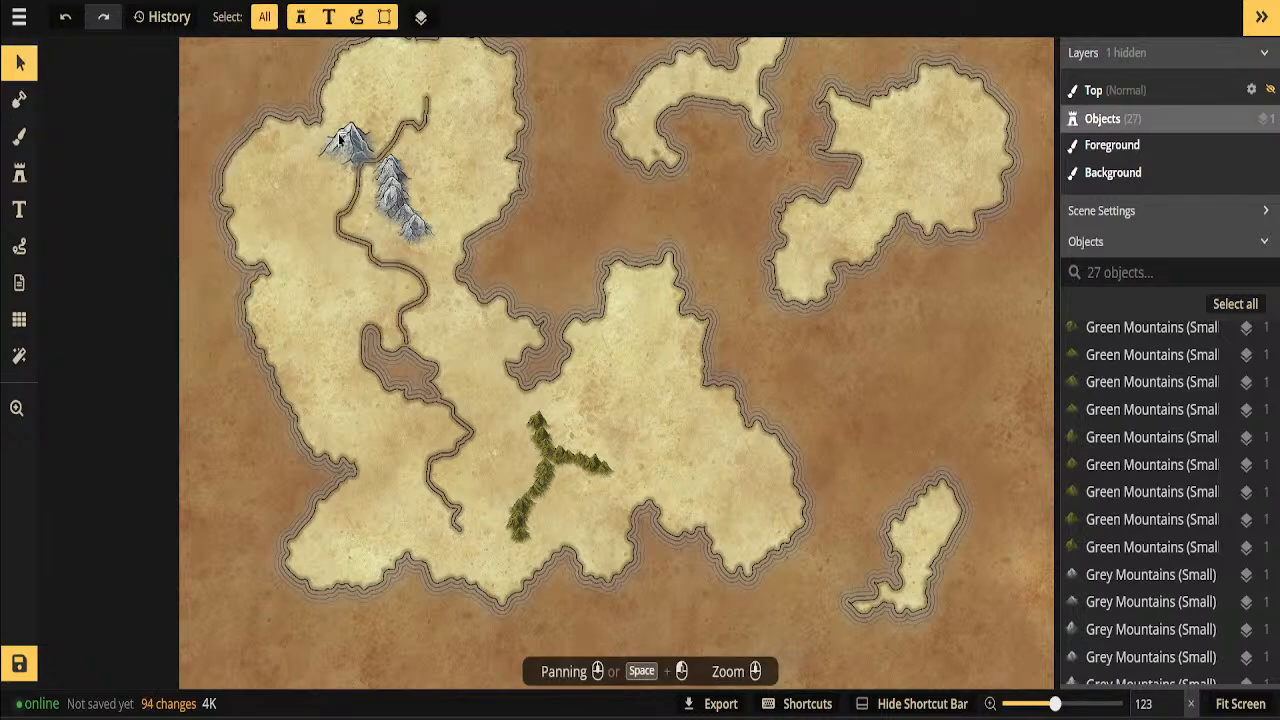
{"action": "left_click", "coordinate": [360, 150]}
{"action": "mouse_move", "coordinate": [356, 149]}
{"action": "left_mouse_down"}
{"action": "mouse_move", "coordinate": [314, 127]}
{"action": "mouse_move", "coordinate": [343, 145]}
{"action": "left_mouse_up"}
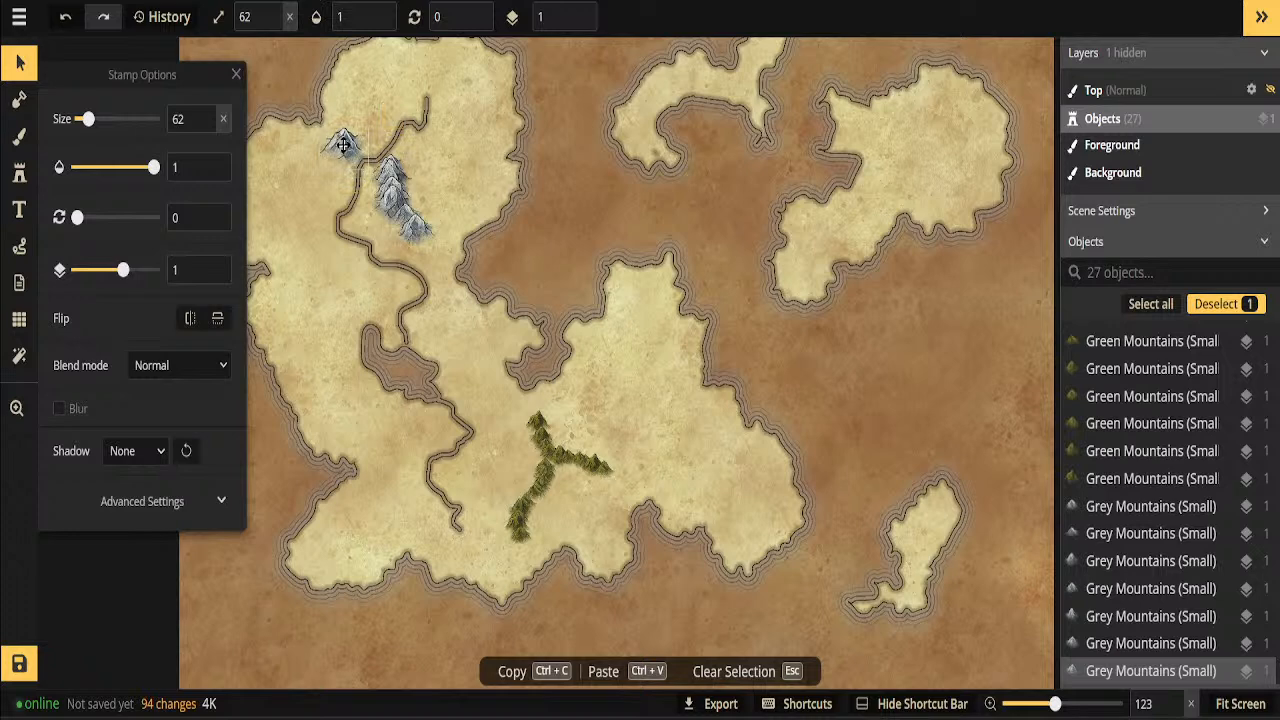
{"action": "scroll", "coordinate": [631, 389], "scroll_direction": "down", "scroll_amount": 3}
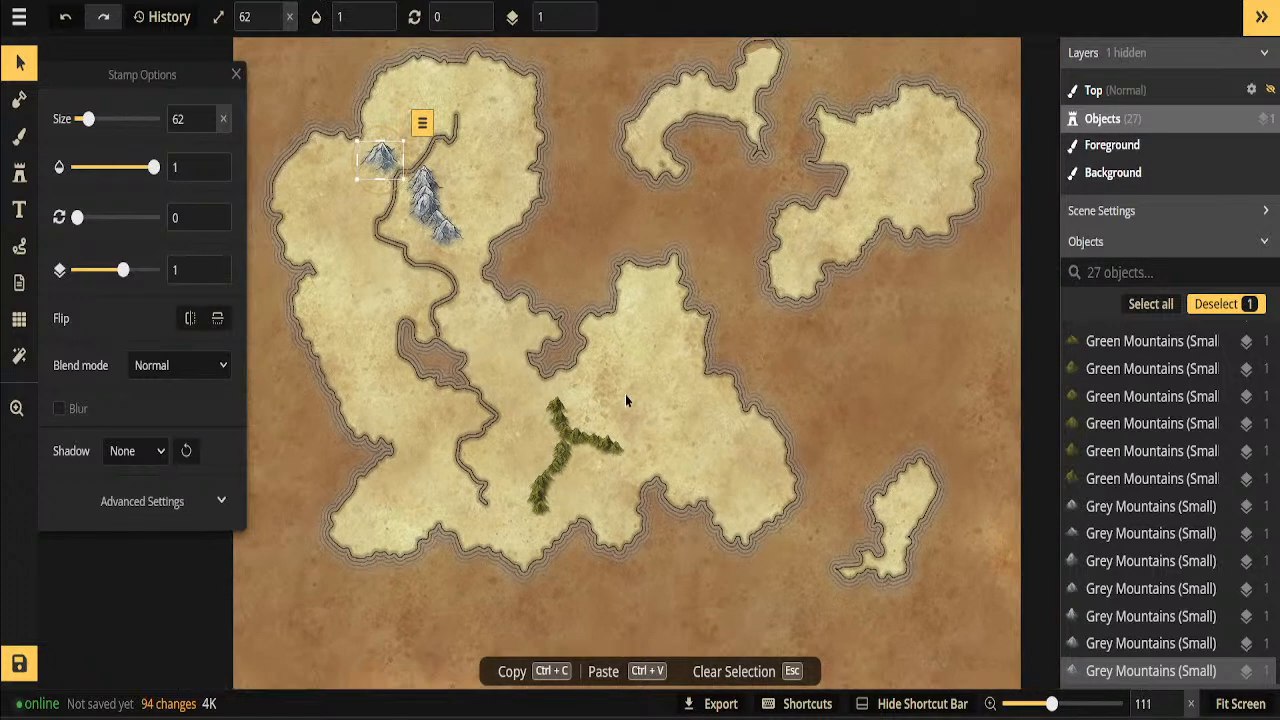
{"action": "scroll", "coordinate": [505, 360], "scroll_direction": "up", "scroll_amount": 3}
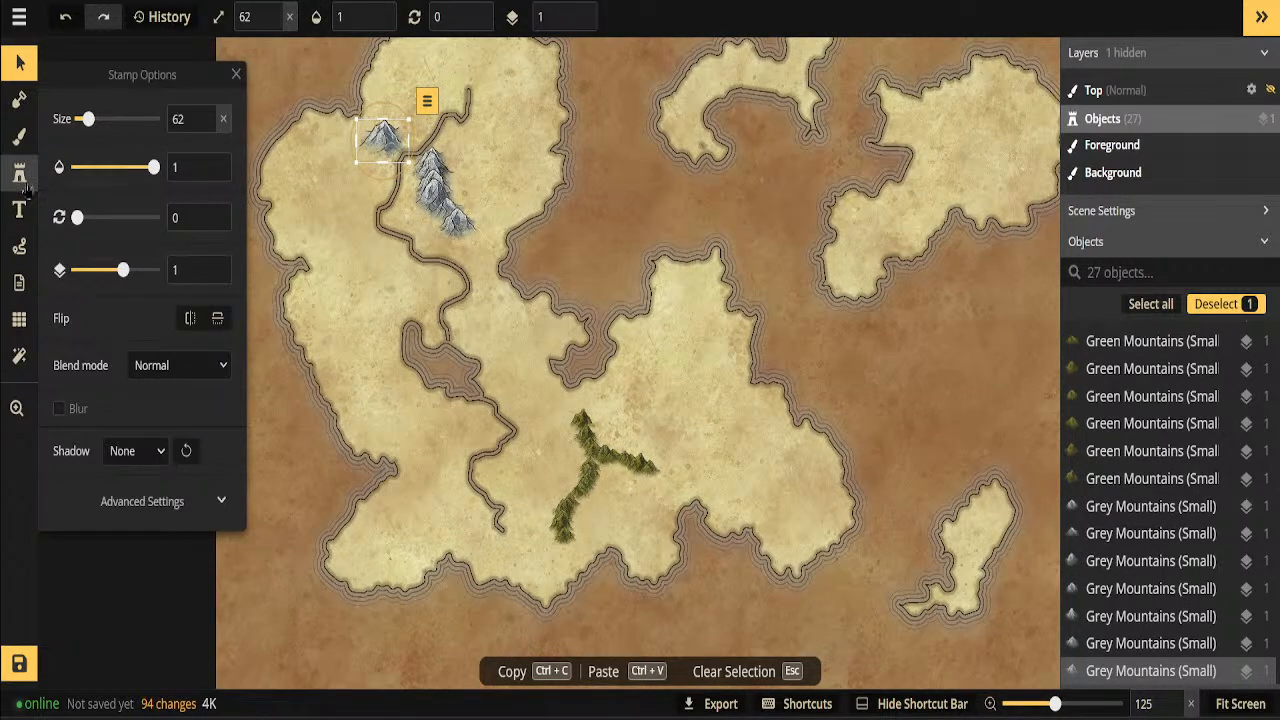
{"action": "left_click", "coordinate": [19, 136]}
{"action": "left_click", "coordinate": [19, 98]}
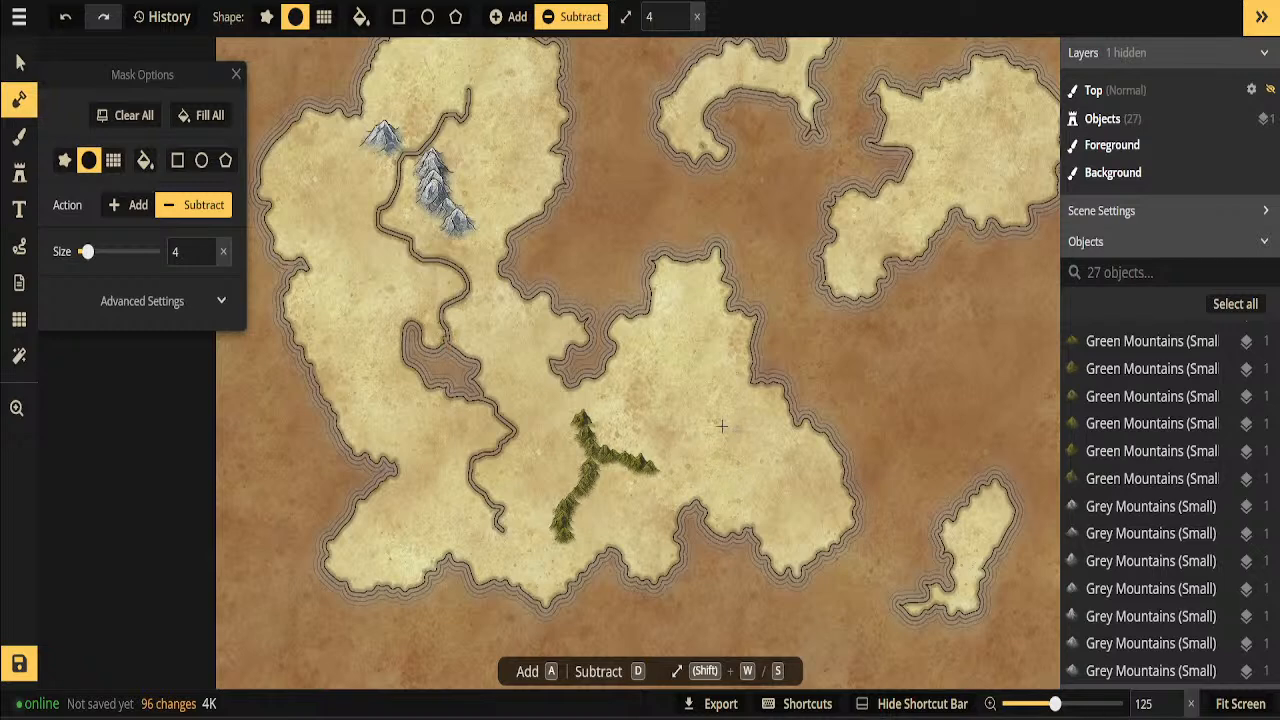
{"action": "left_click", "coordinate": [19, 136]}
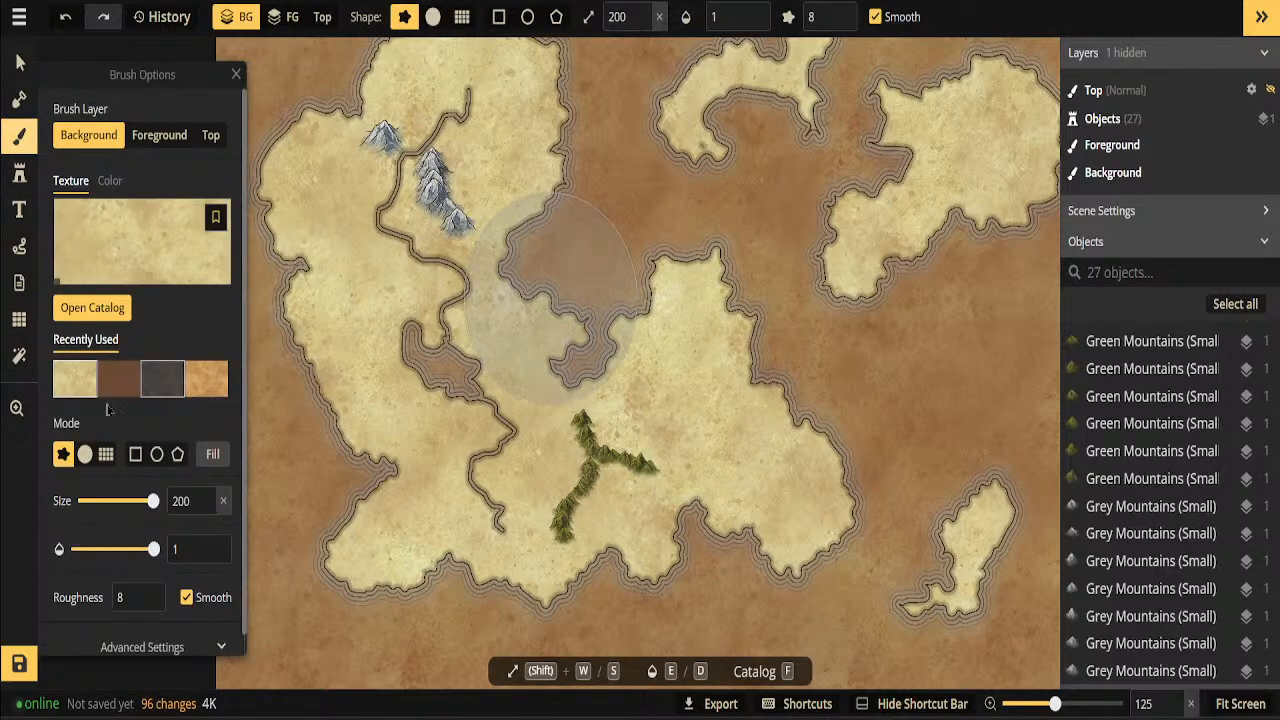
Carve a small irregular lake east of the green mountains with the Mask tool's rough subtract brush at size 4
{"action": "left_click", "coordinate": [19, 98]}
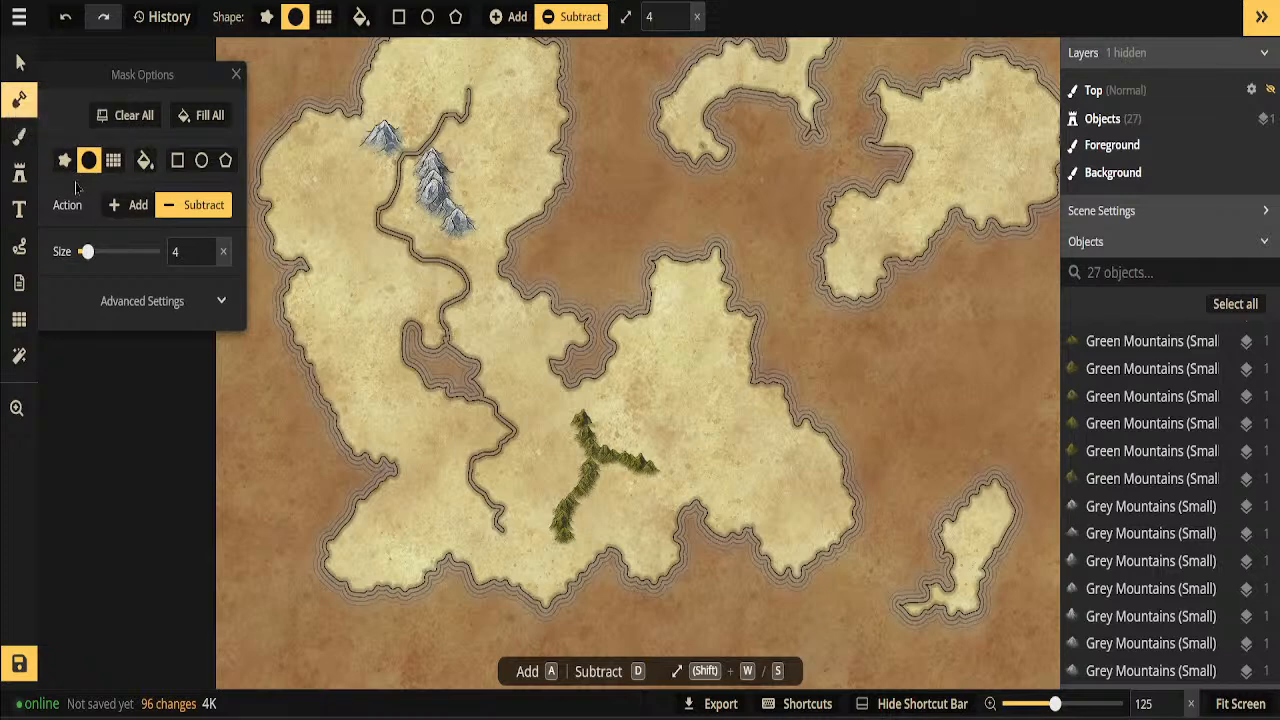
{"action": "left_click", "coordinate": [64, 161]}
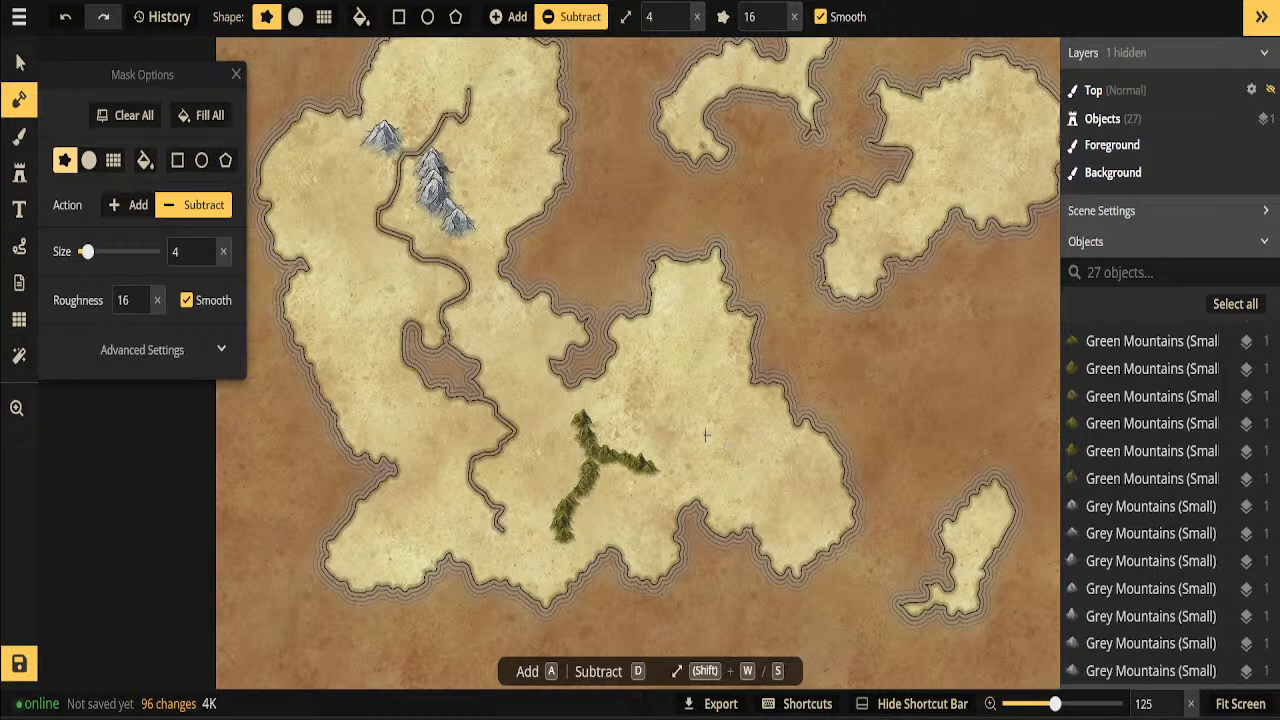
{"action": "left_click_drag", "start_coordinate": [698, 412], "coordinate": [726, 441]}
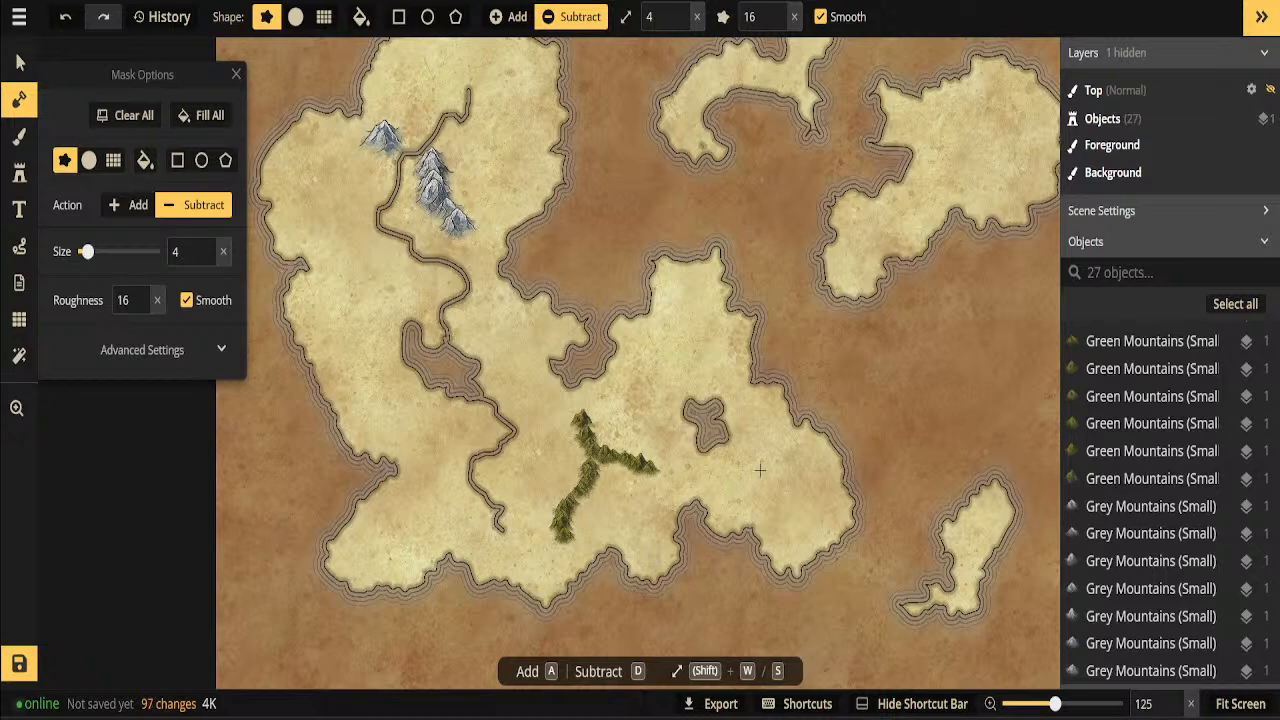
{"action": "left_click_drag", "start_coordinate": [716, 420], "coordinate": [723, 429]}
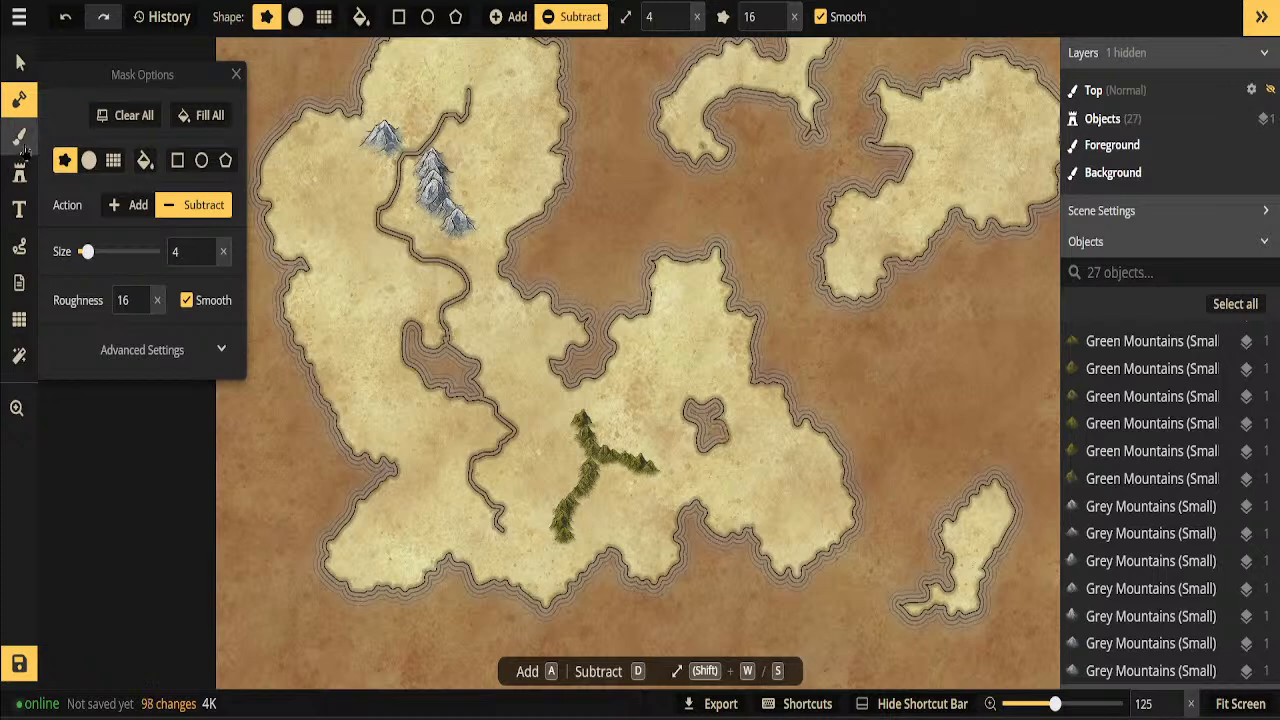
Carve winding rivers from the eastern lake toward the southeast and the northwest with the round subtract brush
{"action": "left_click", "coordinate": [89, 160]}
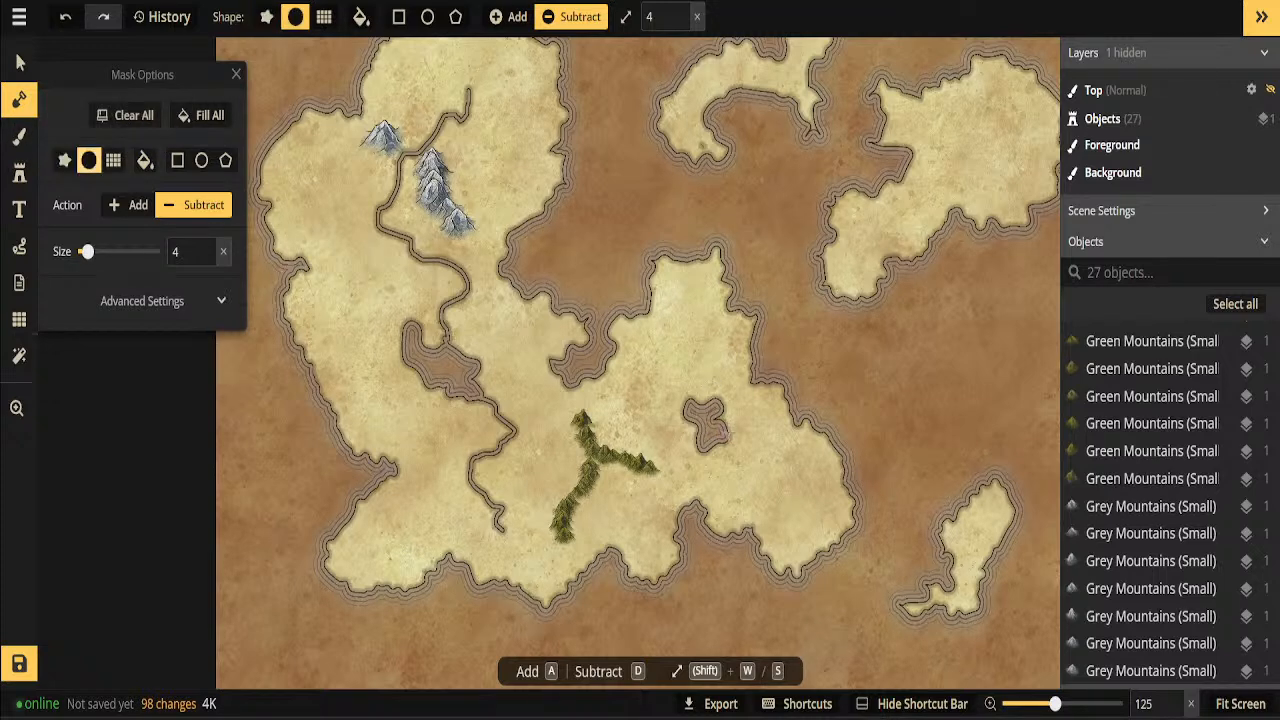
{"action": "mouse_move", "coordinate": [728, 450]}
{"action": "left_mouse_down"}
{"action": "mouse_move", "coordinate": [788, 460]}
{"action": "mouse_move", "coordinate": [784, 500]}
{"action": "mouse_move", "coordinate": [807, 494]}
{"action": "left_mouse_up"}
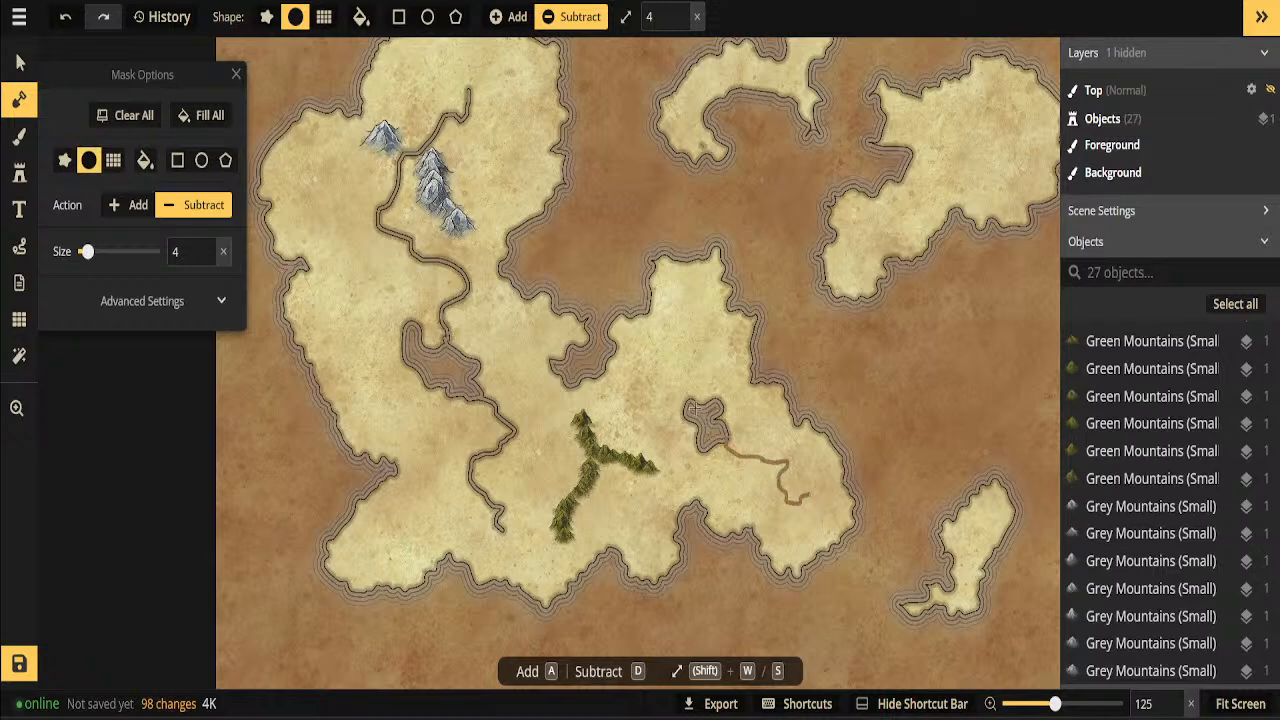
{"action": "mouse_move", "coordinate": [705, 399]}
{"action": "left_mouse_down"}
{"action": "mouse_move", "coordinate": [702, 343]}
{"action": "mouse_move", "coordinate": [680, 340]}
{"action": "mouse_move", "coordinate": [666, 362]}
{"action": "left_mouse_up"}
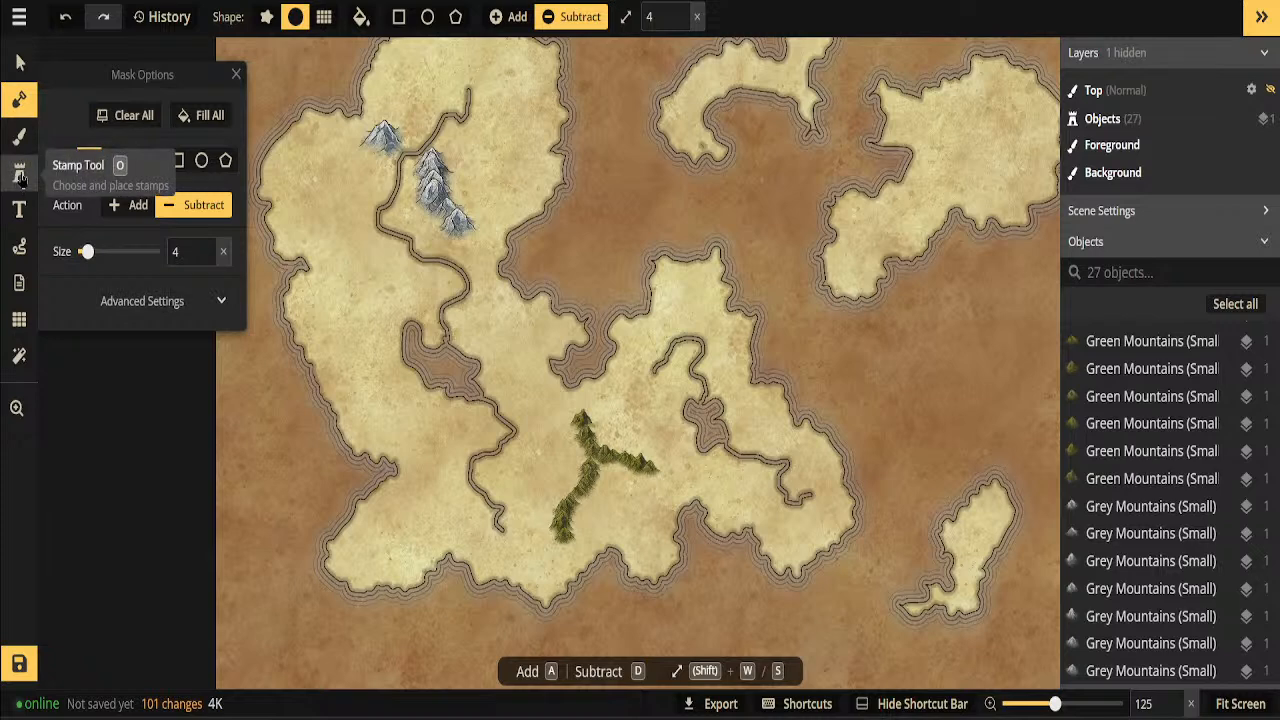
Carve an irregular inlet into the mainland's west coast with the Mask tool's rough subtract brush at size 9
{"action": "left_click", "coordinate": [20, 101]}
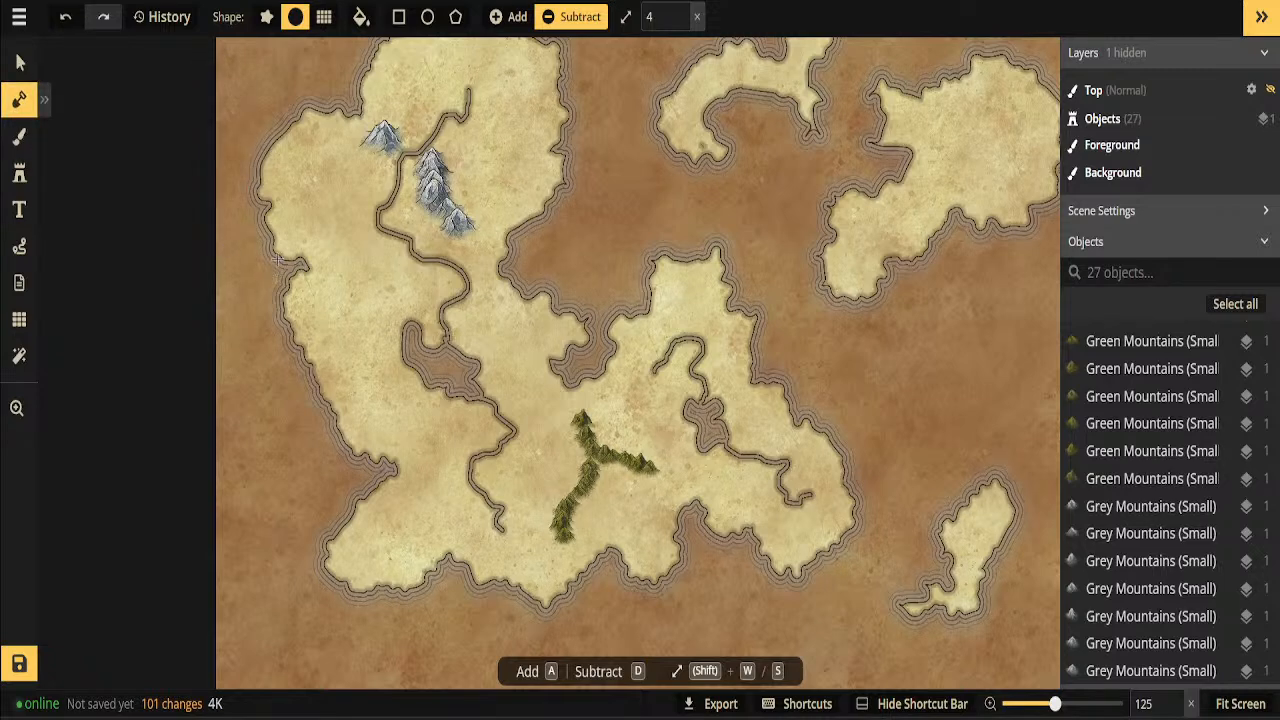
{"action": "left_click", "coordinate": [300, 264]}
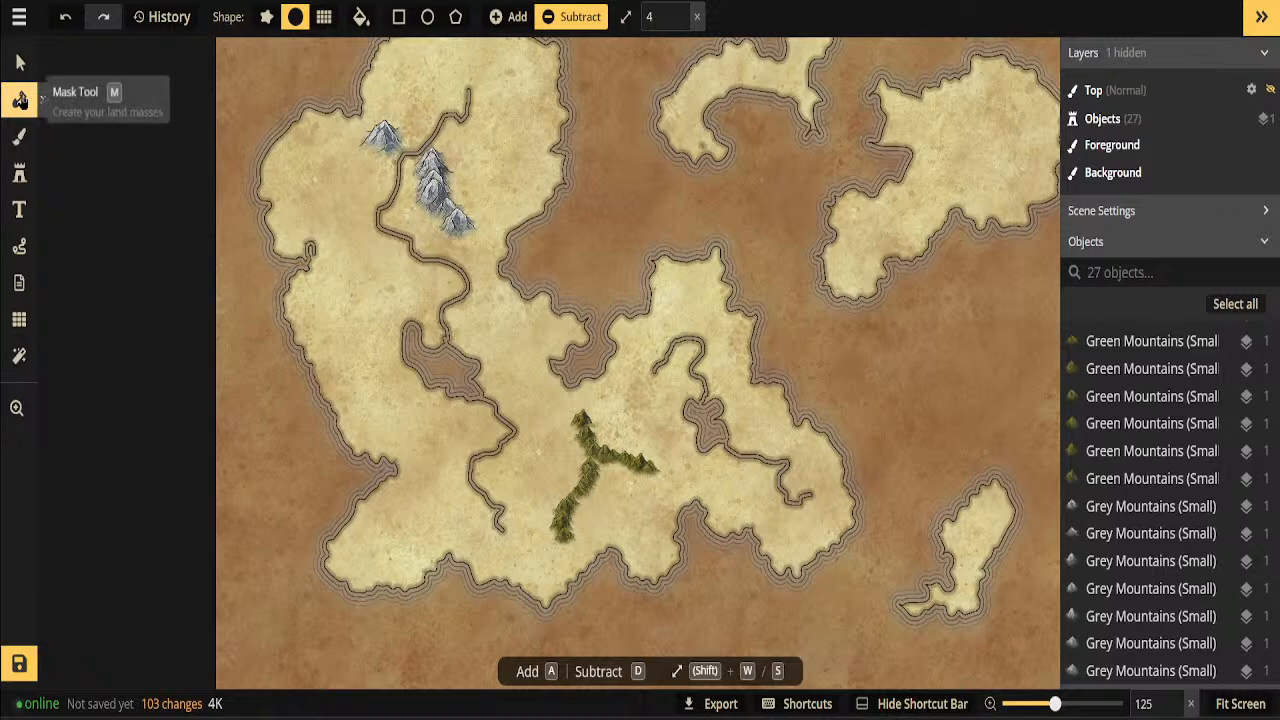
{"action": "left_click", "coordinate": [20, 100]}
{"action": "left_click", "coordinate": [63, 163]}
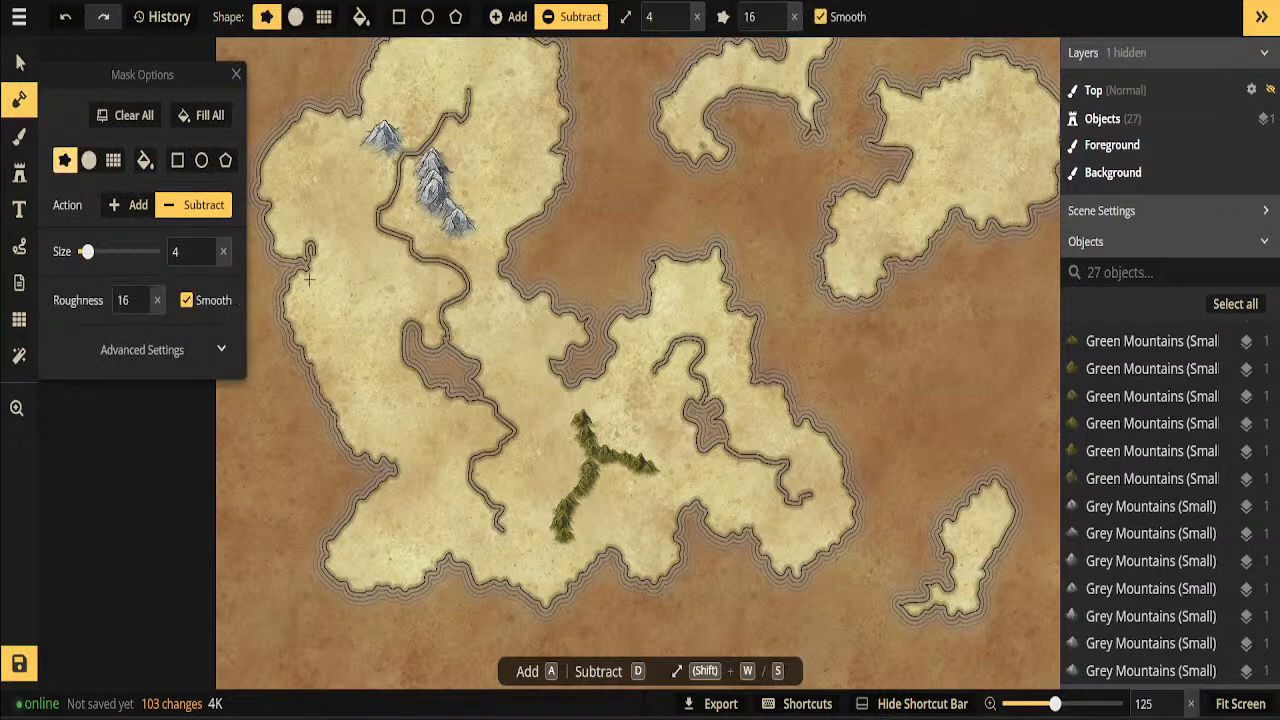
{"action": "left_click_drag", "start_coordinate": [89, 250], "coordinate": [109, 262]}
{"action": "mouse_move", "coordinate": [318, 252]}
{"action": "left_mouse_down"}
{"action": "mouse_move", "coordinate": [319, 263]}
{"action": "mouse_move", "coordinate": [322, 235]}
{"action": "mouse_move", "coordinate": [325, 247]}
{"action": "left_mouse_up"}
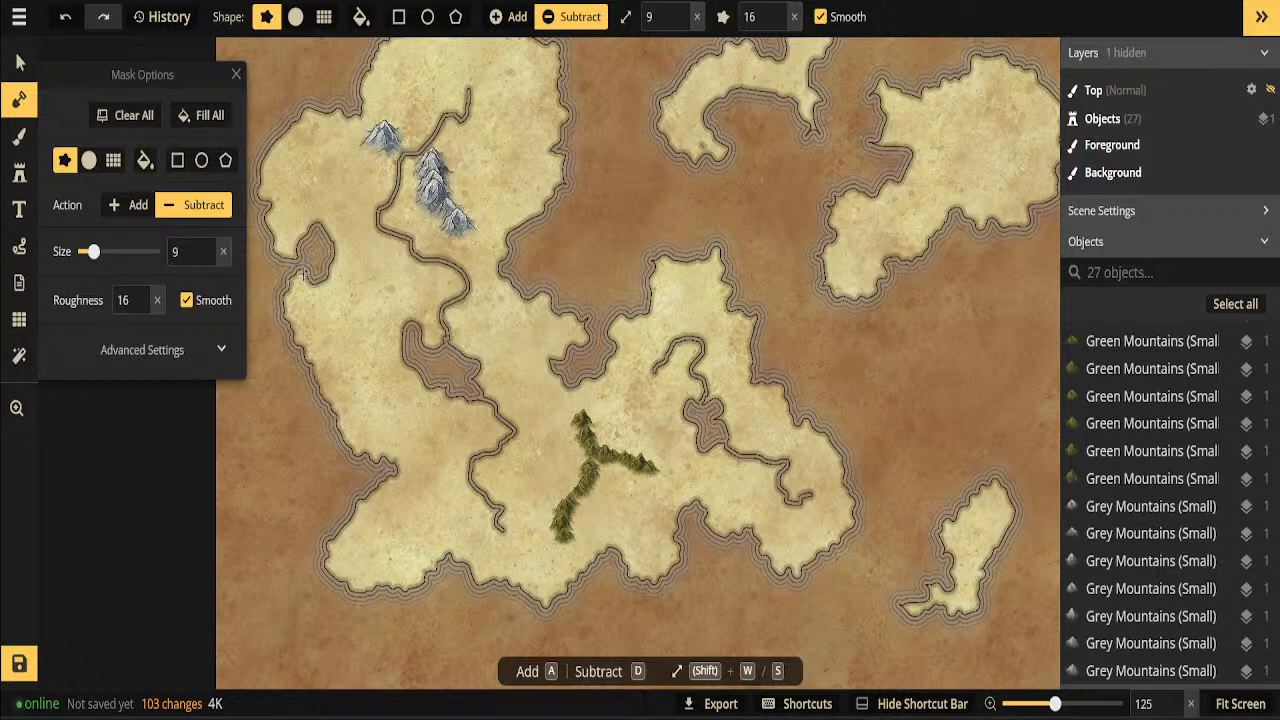
{"action": "left_click_drag", "start_coordinate": [296, 295], "coordinate": [306, 293]}
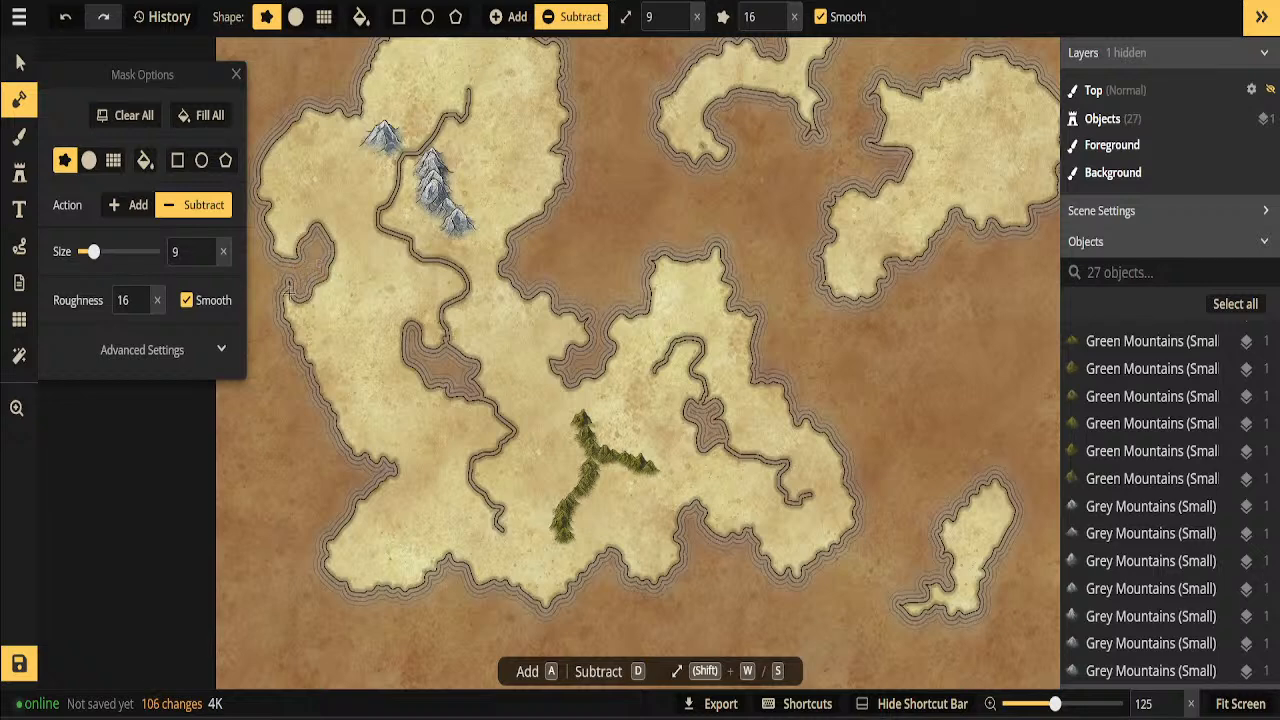
{"action": "mouse_move", "coordinate": [268, 331]}
{"action": "left_mouse_down"}
{"action": "mouse_move", "coordinate": [309, 267]}
{"action": "mouse_move", "coordinate": [289, 315]}
{"action": "left_mouse_up"}
{"action": "scroll", "coordinate": [709, 567], "scroll_direction": "down", "scroll_amount": 2}
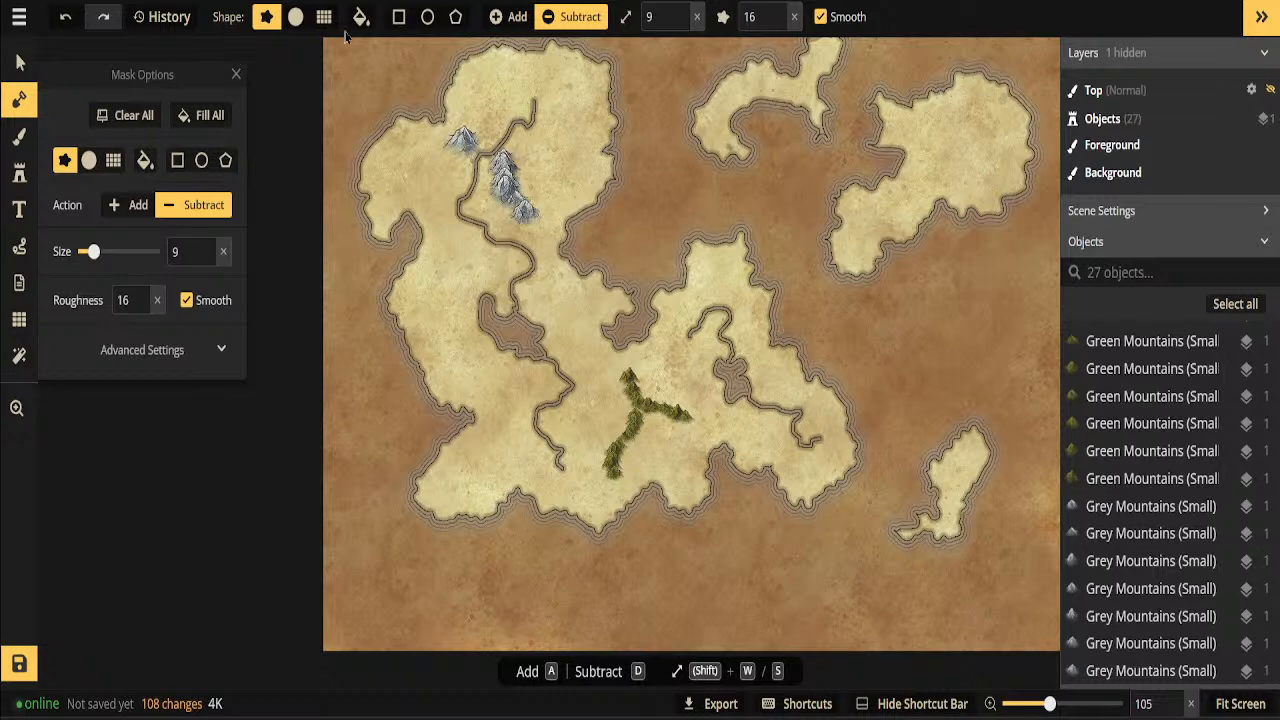
{"action": "scroll", "coordinate": [551, 217], "scroll_direction": "up", "scroll_amount": 2}
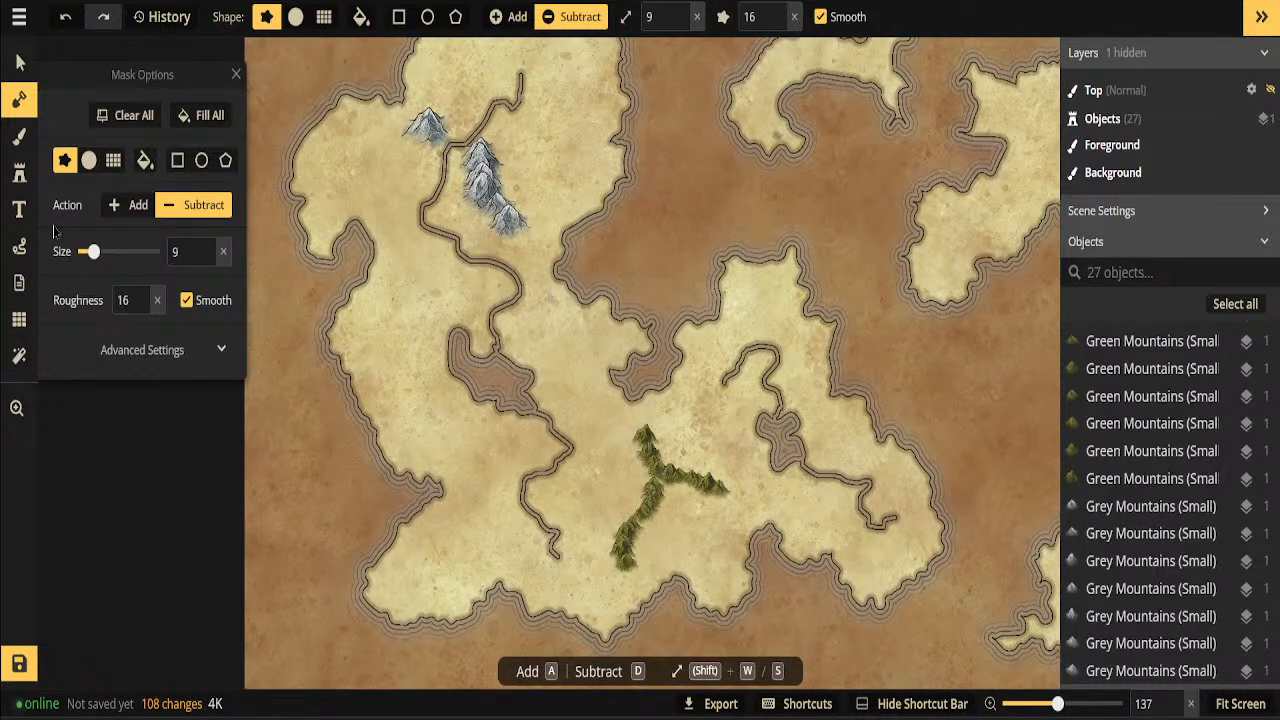
Search the stamp catalog for Trees and filter it by the Trees tag
{"action": "left_click", "coordinate": [19, 178]}
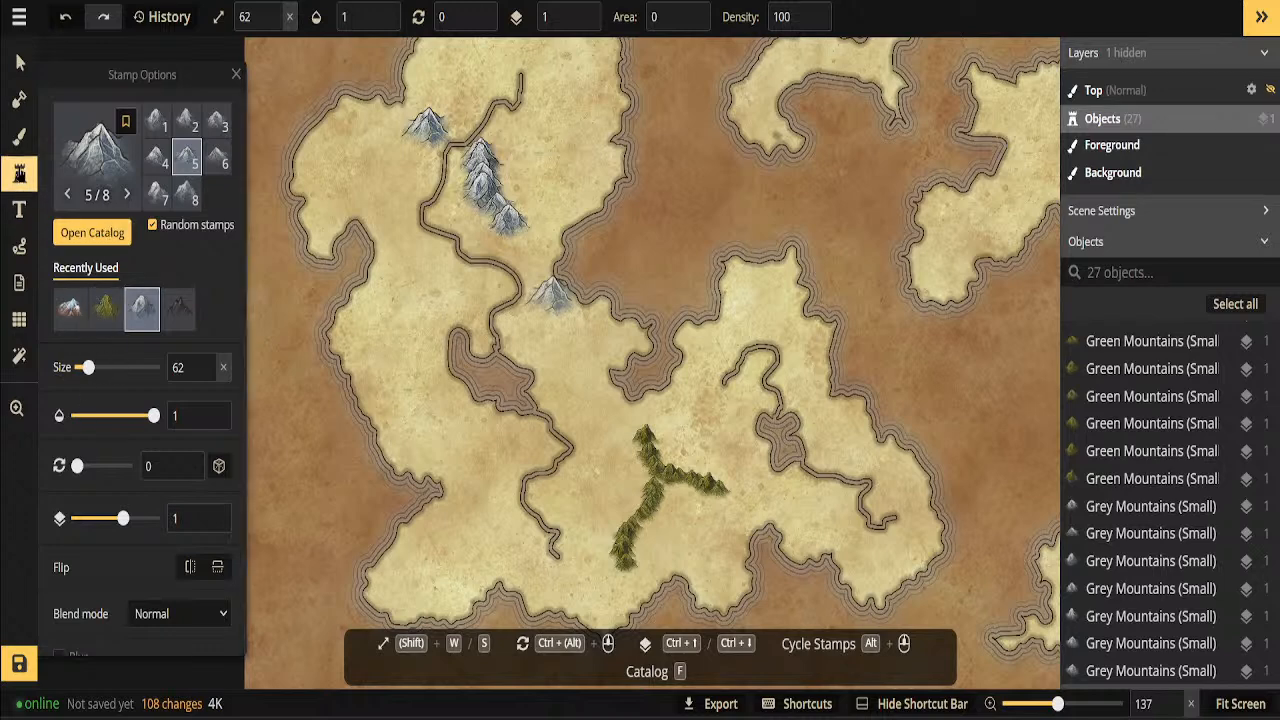
{"action": "left_click", "coordinate": [17, 178]}
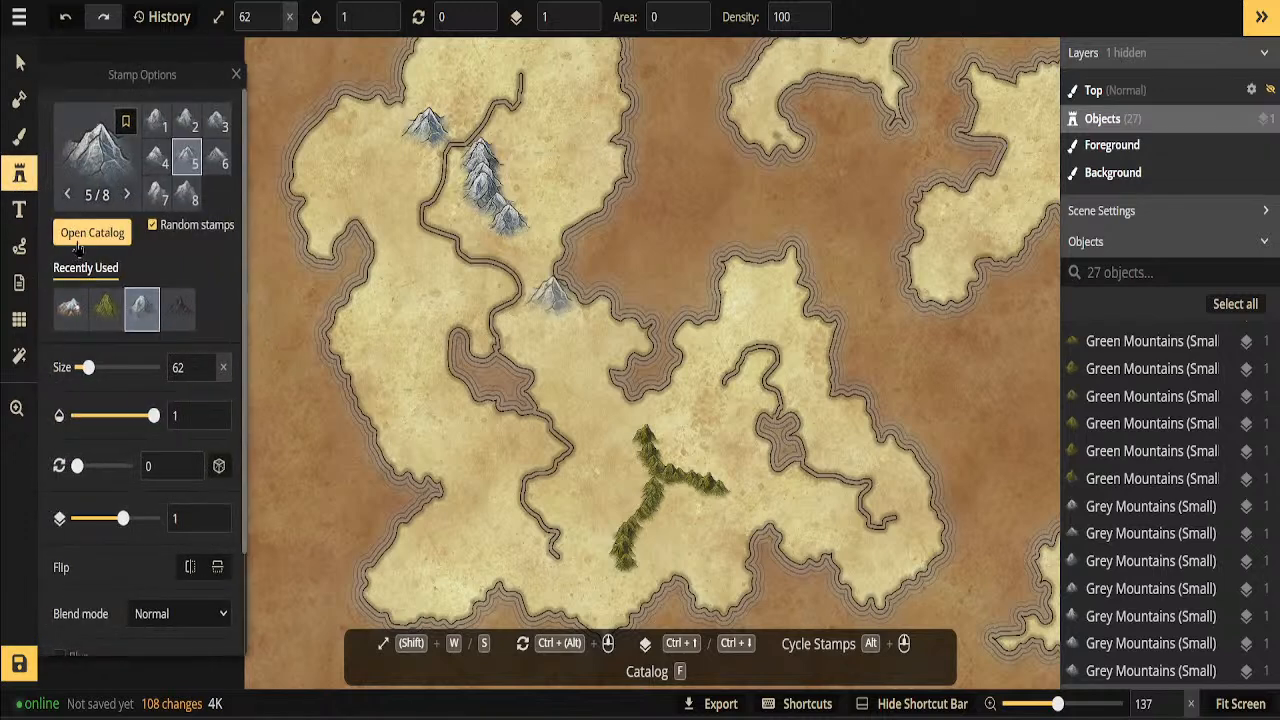
{"action": "left_click", "coordinate": [80, 236]}
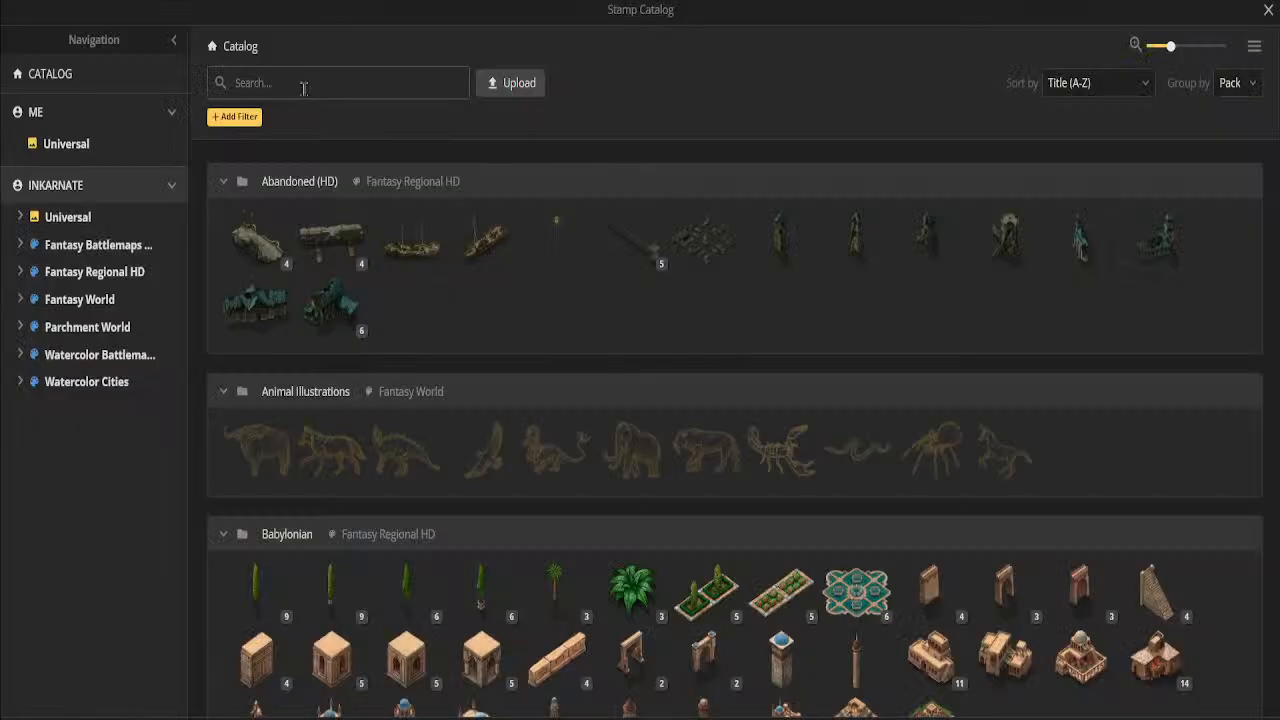
{"action": "left_click", "coordinate": [297, 88]}
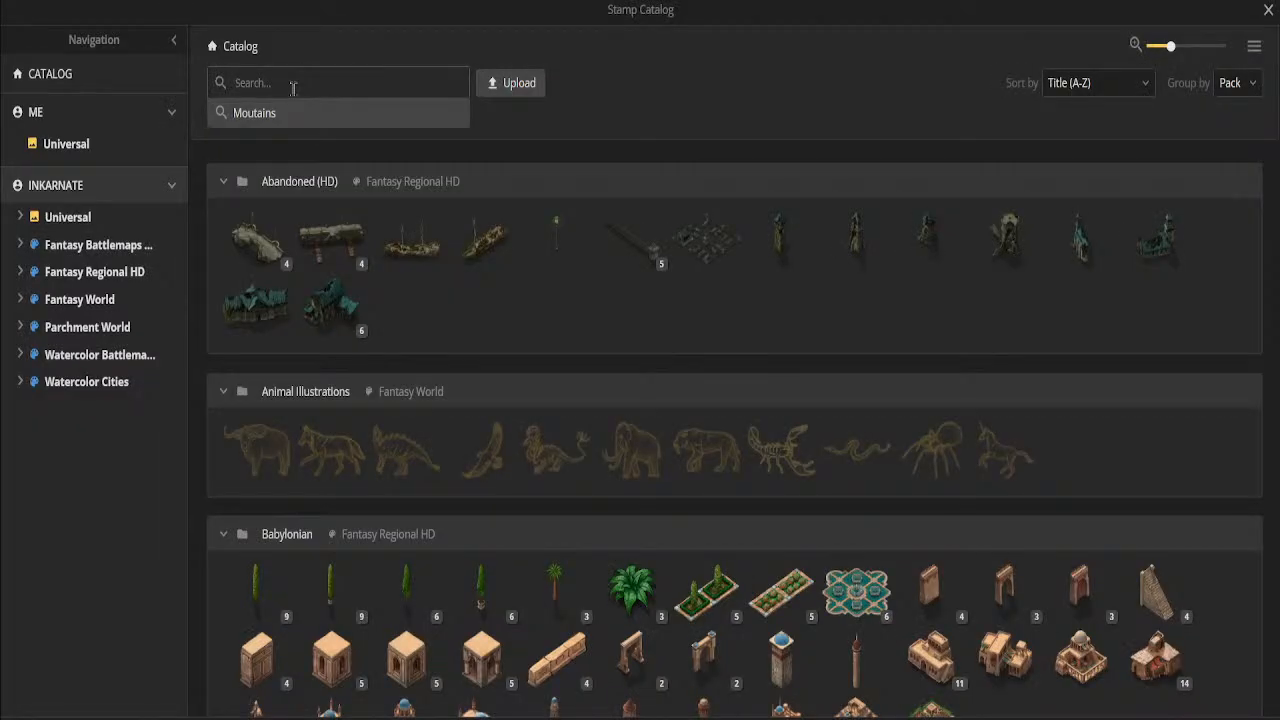
{"action": "type", "text": "Trees"}
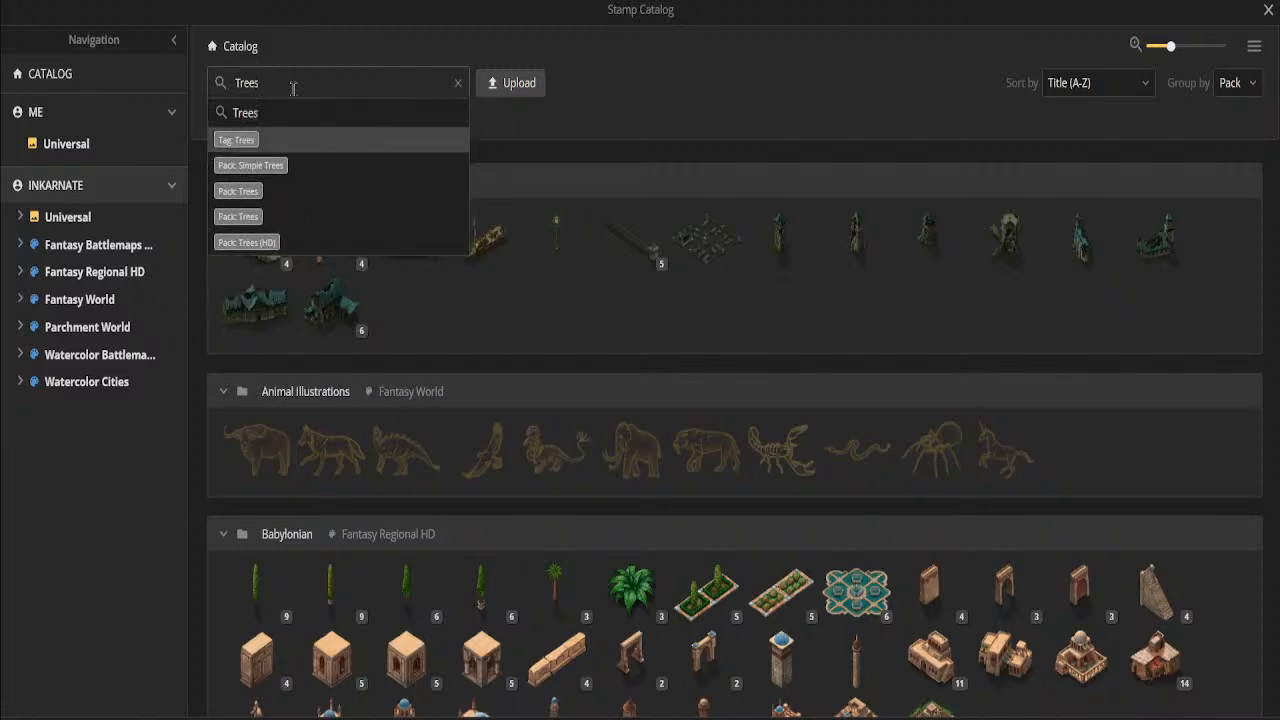
{"action": "key", "text": "Return"}
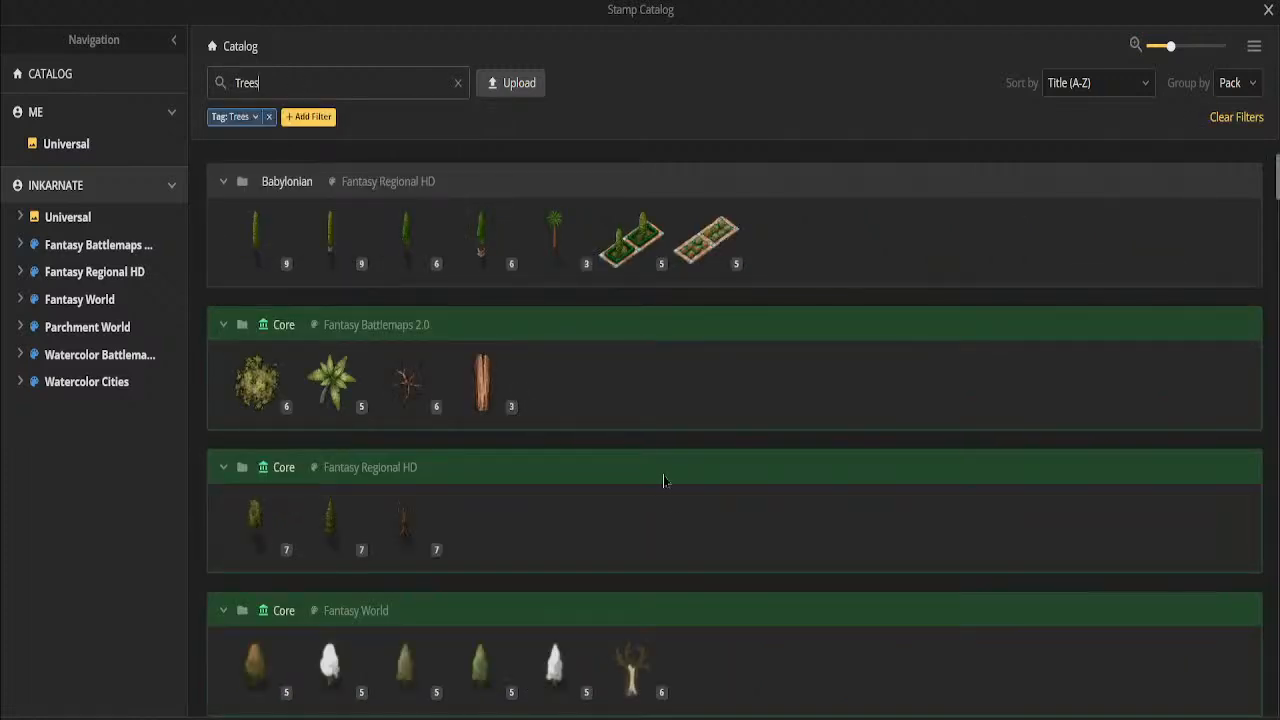
Limit the tree stamps to the Parchment World style and pick the Pine Trees Shaded stamp
{"action": "scroll", "coordinate": [674, 491], "scroll_direction": "down", "scroll_amount": 5}
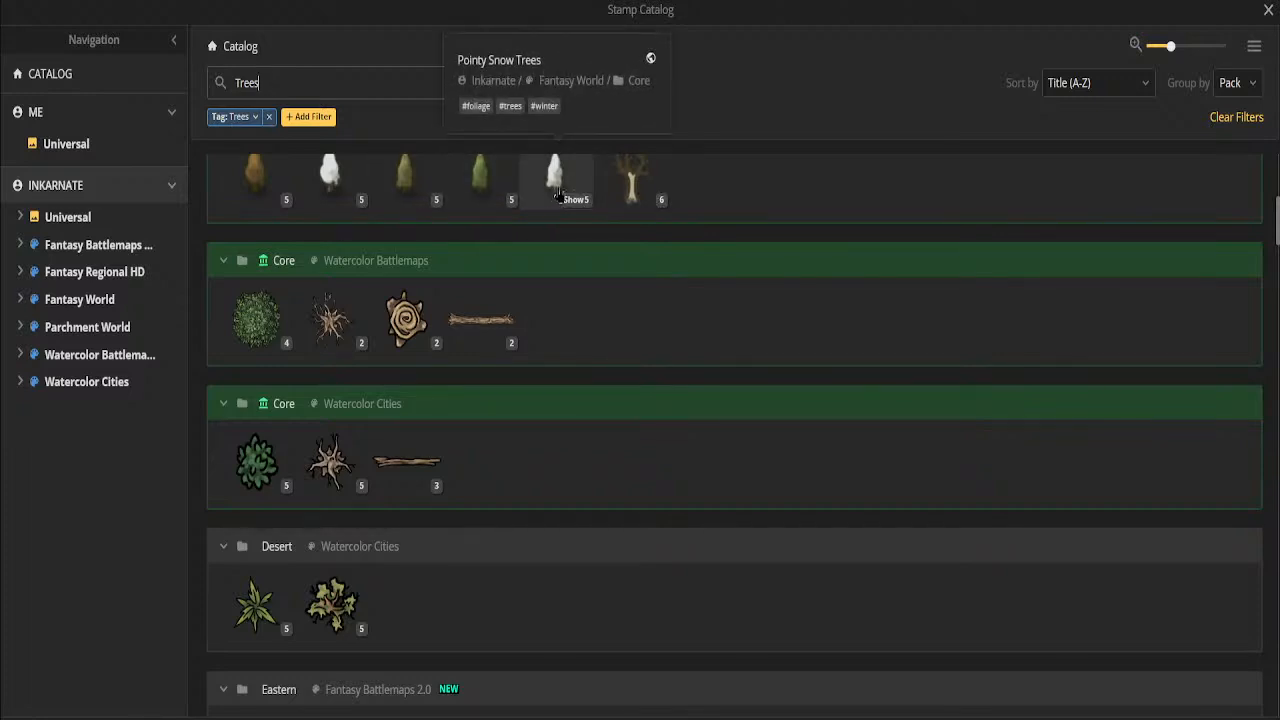
{"action": "scroll", "coordinate": [555, 280], "scroll_direction": "down", "scroll_amount": 5}
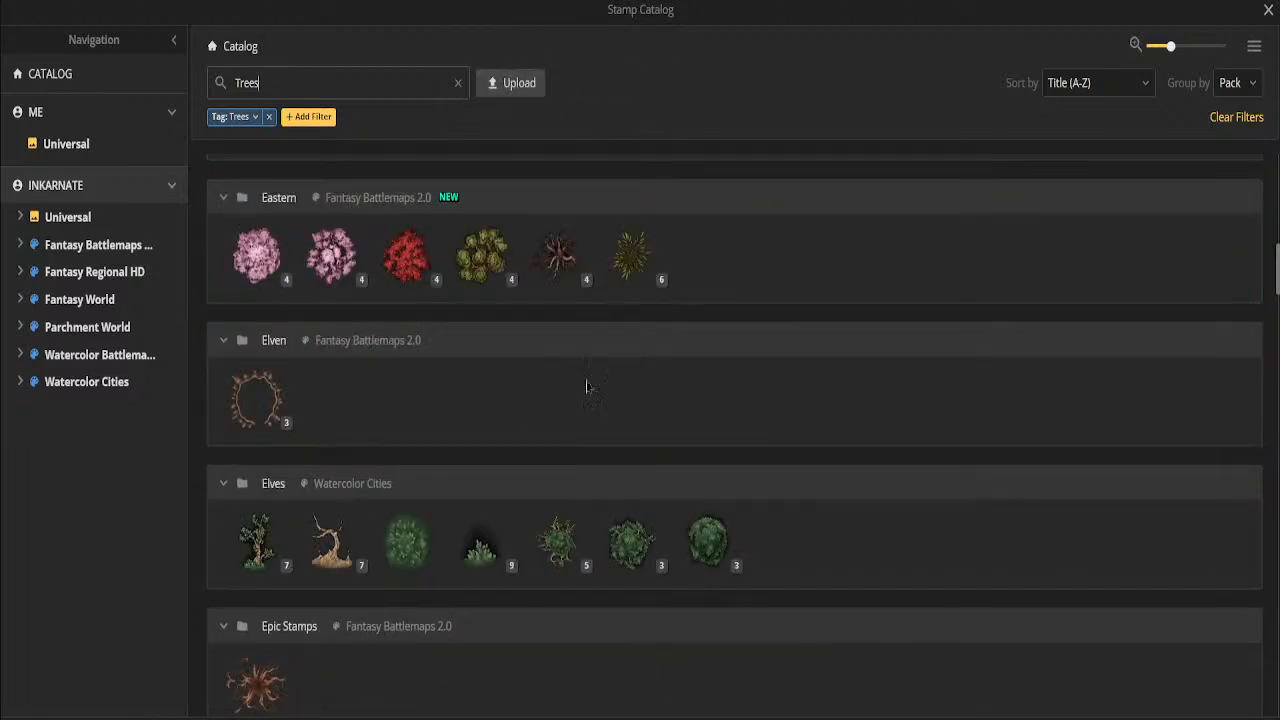
{"action": "scroll", "coordinate": [638, 324], "scroll_direction": "down", "scroll_amount": 1}
{"action": "scroll", "coordinate": [580, 400], "scroll_direction": "down", "scroll_amount": 5}
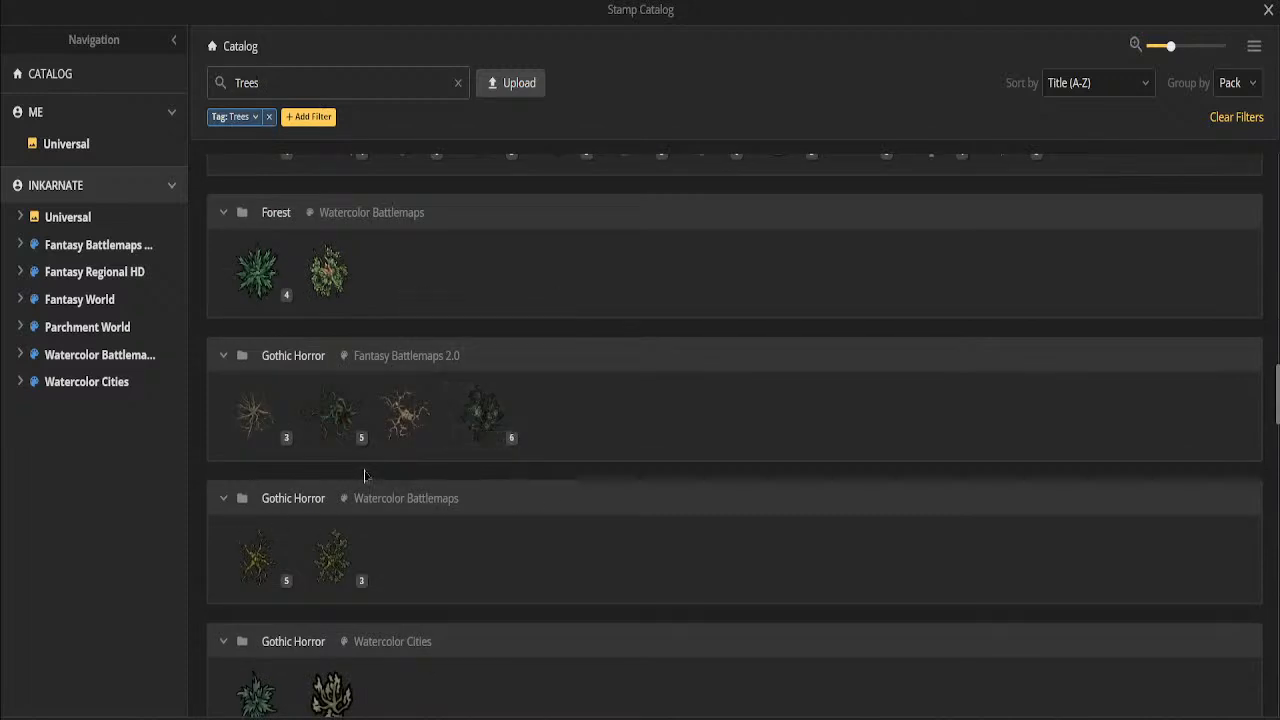
{"action": "scroll", "coordinate": [400, 420], "scroll_direction": "down", "scroll_amount": 4}
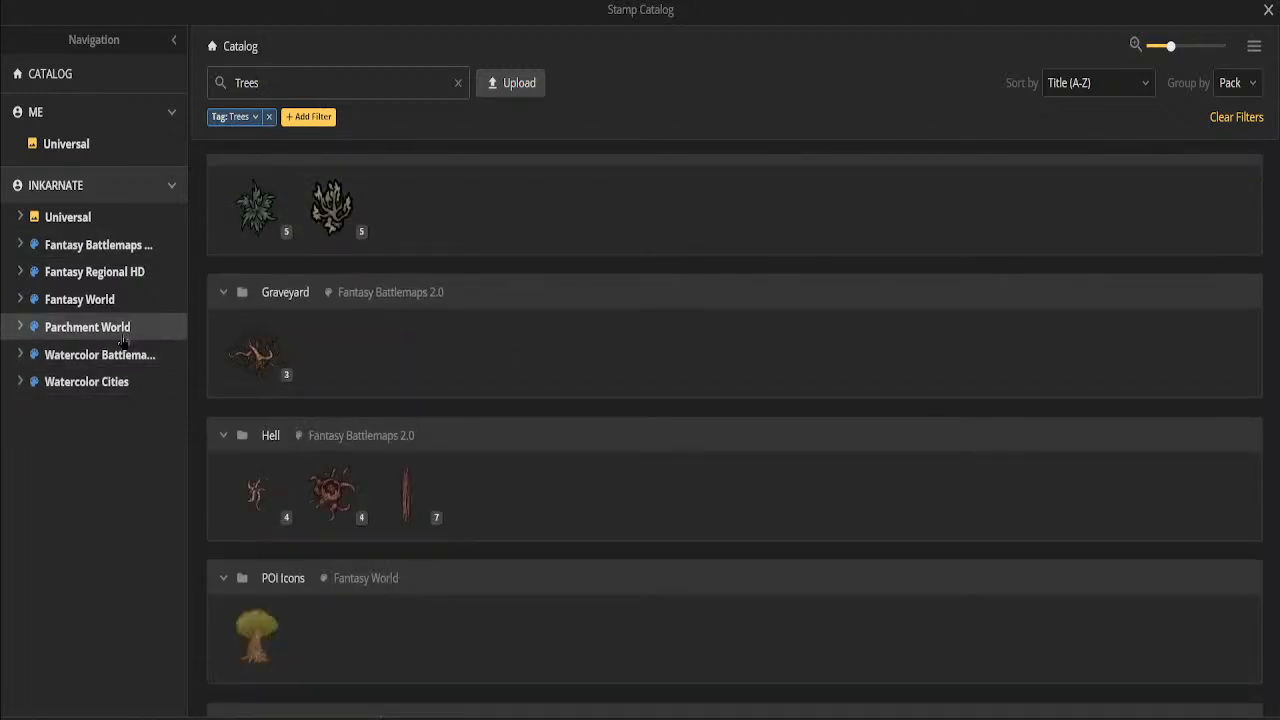
{"action": "left_click", "coordinate": [122, 338]}
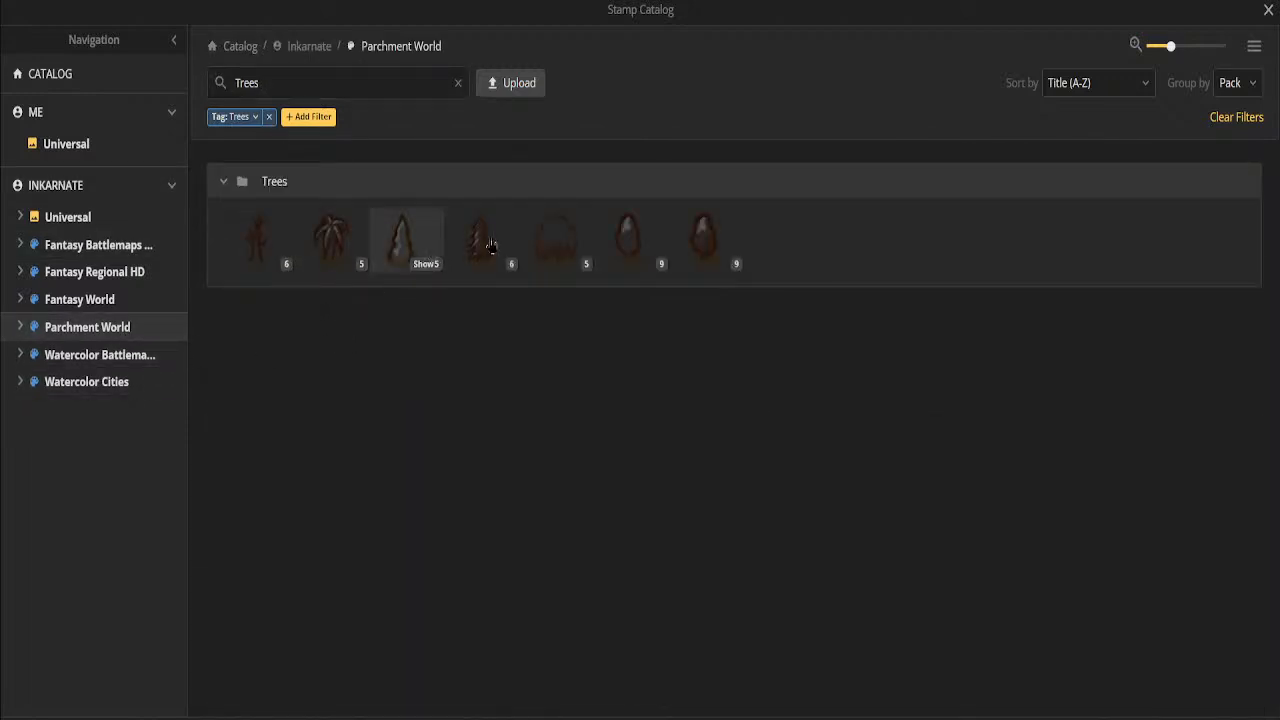
{"action": "left_click", "coordinate": [480, 245]}
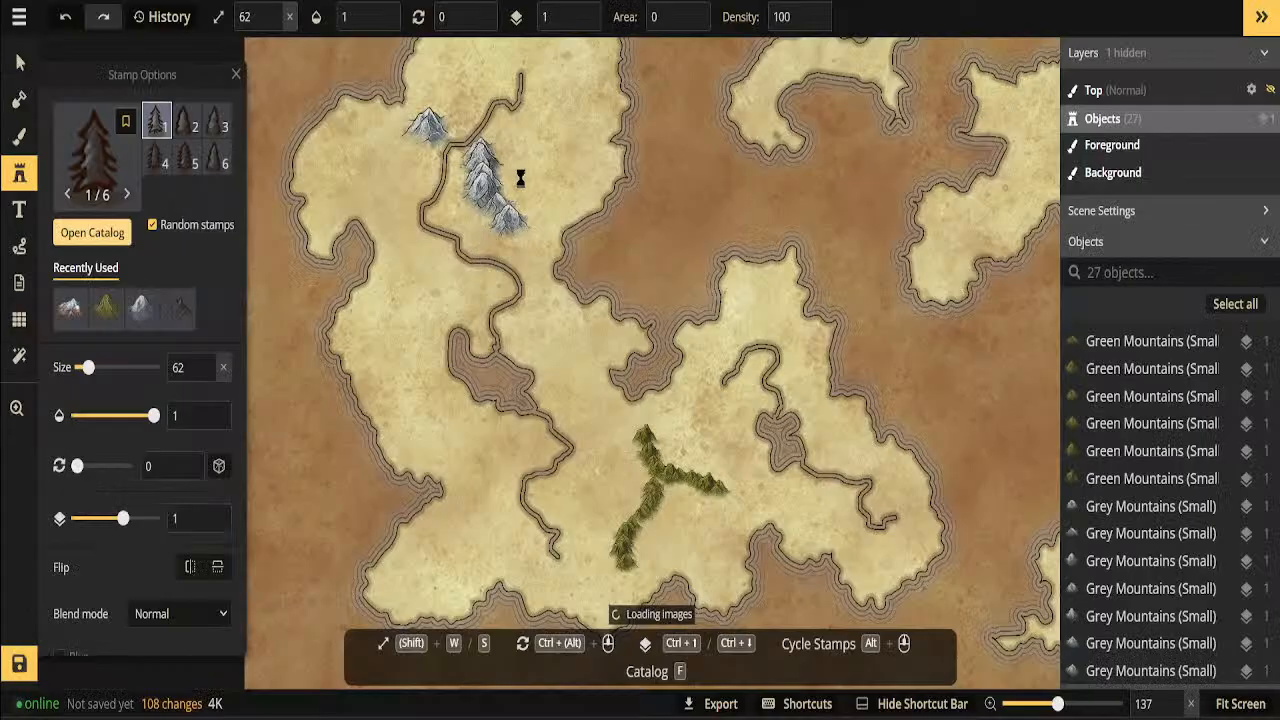
Set the pine tree stamp size to 175 for use near the northern grey mountains
{"action": "scroll", "coordinate": [713, 553], "scroll_direction": "up", "scroll_amount": 4}
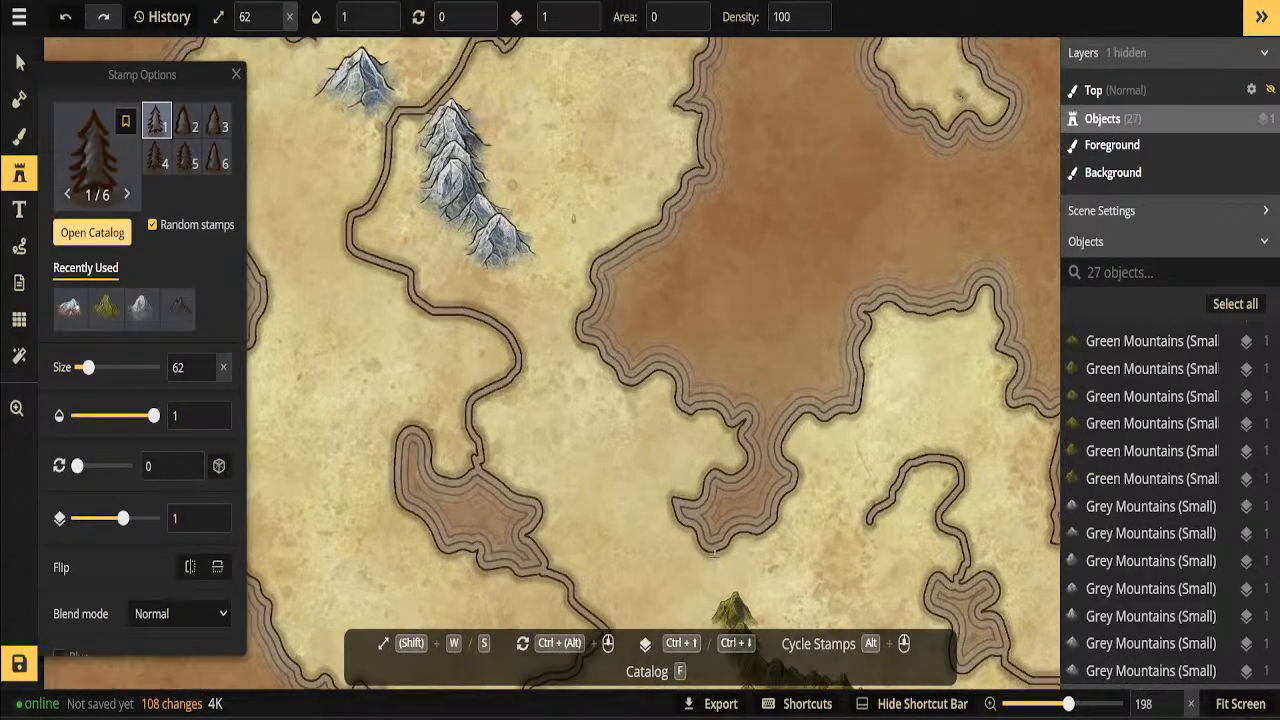
{"action": "left_click", "coordinate": [18, 411]}
{"action": "left_click_drag", "start_coordinate": [450, 304], "coordinate": [369, 560]}
{"action": "left_click_drag", "start_coordinate": [474, 350], "coordinate": [423, 302]}
{"action": "scroll", "coordinate": [270, 180], "scroll_direction": "up", "scroll_amount": 2}
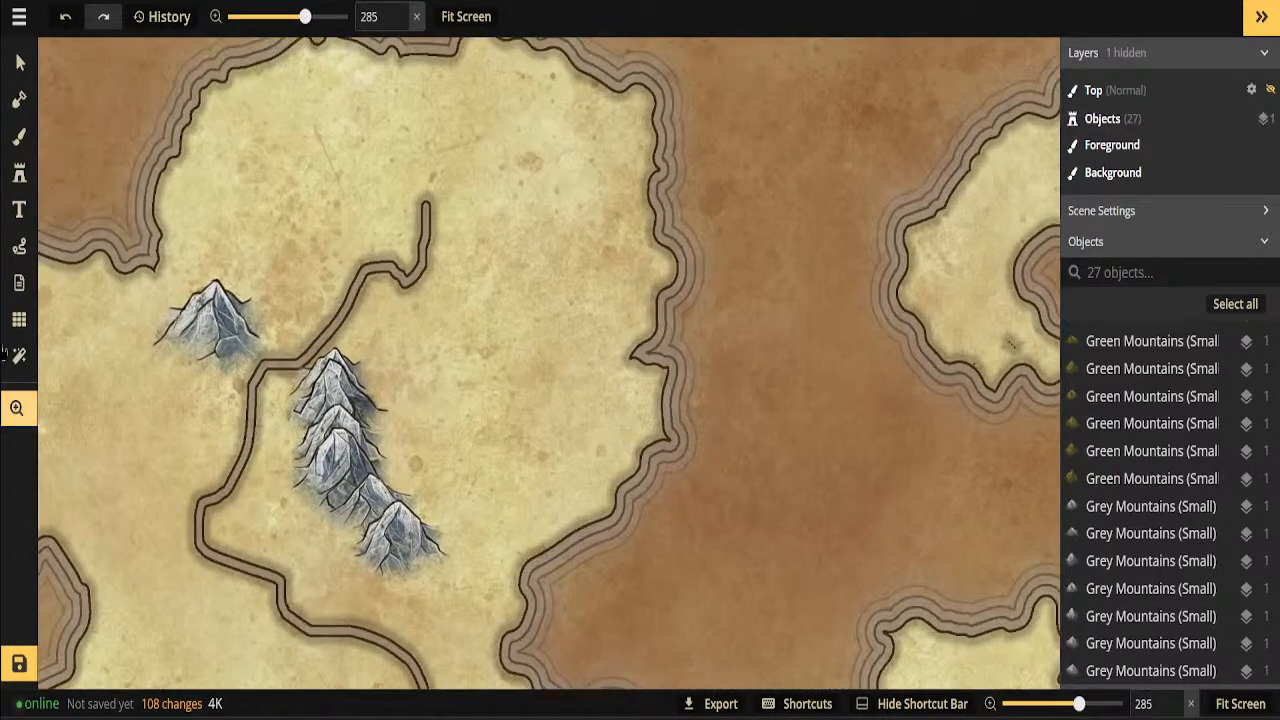
{"action": "left_click", "coordinate": [20, 176]}
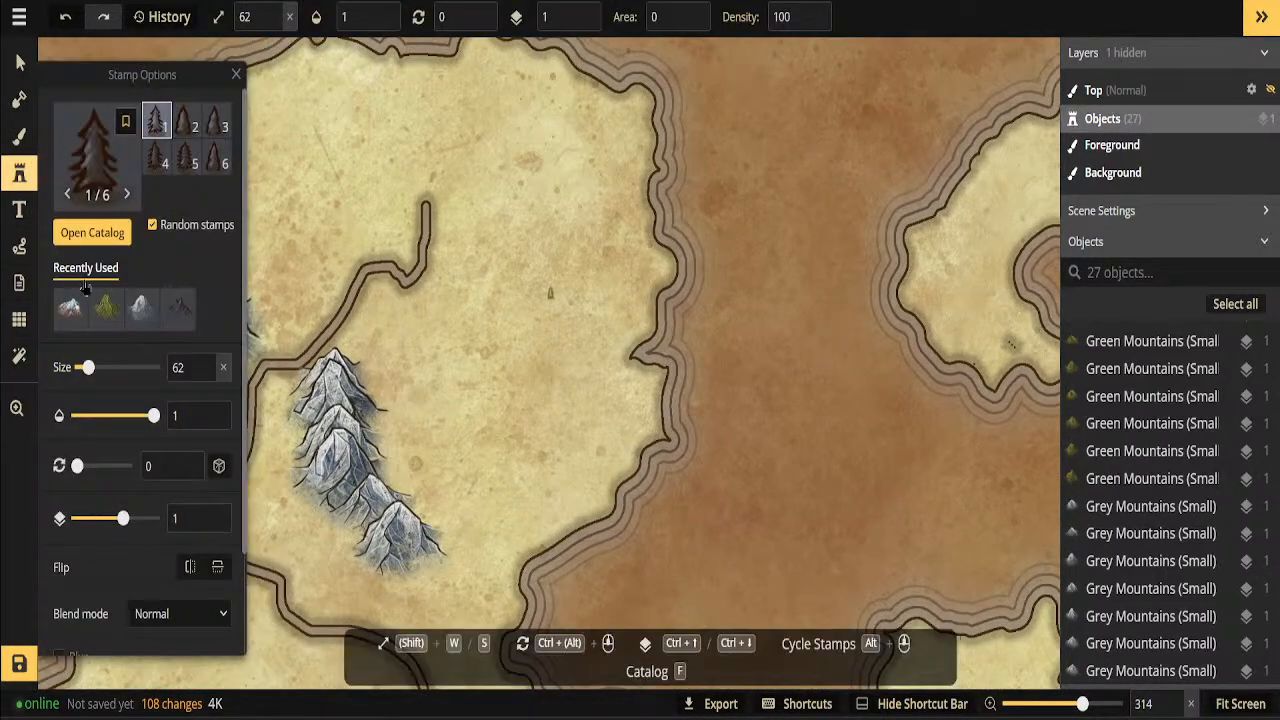
{"action": "left_click_drag", "start_coordinate": [87, 368], "coordinate": [96, 368]}
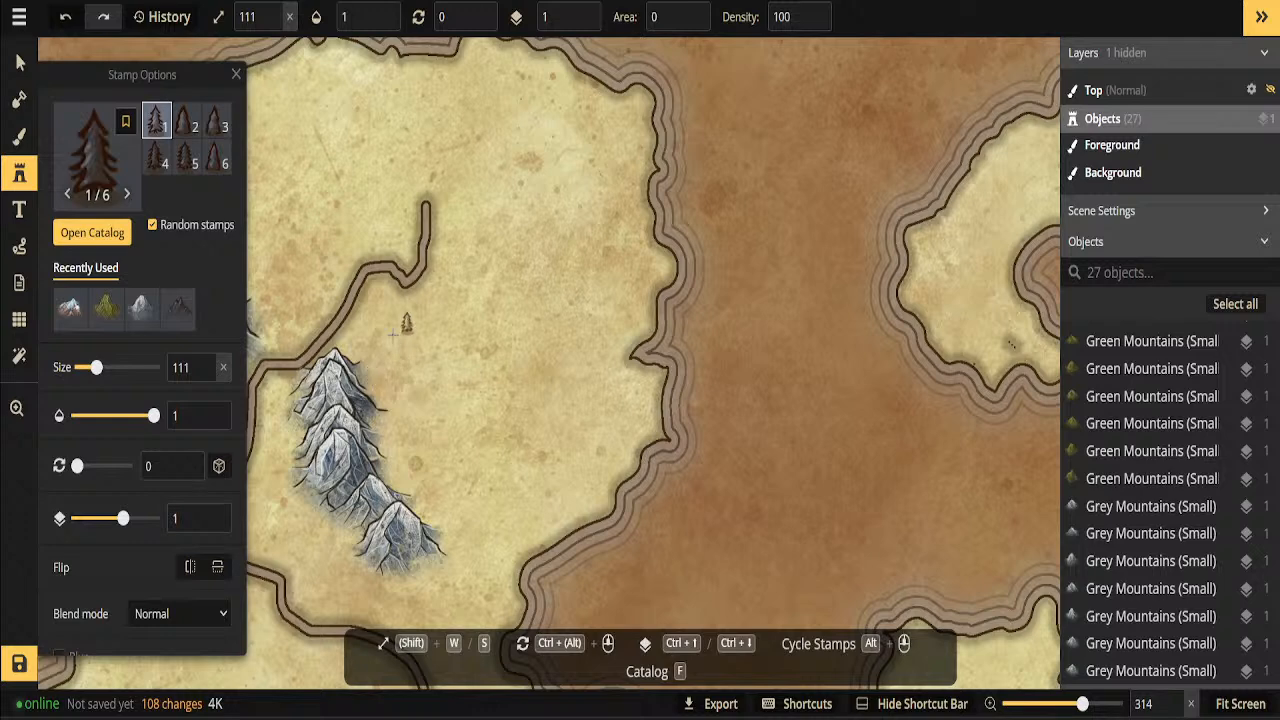
{"action": "left_click_drag", "start_coordinate": [96, 368], "coordinate": [106, 368]}
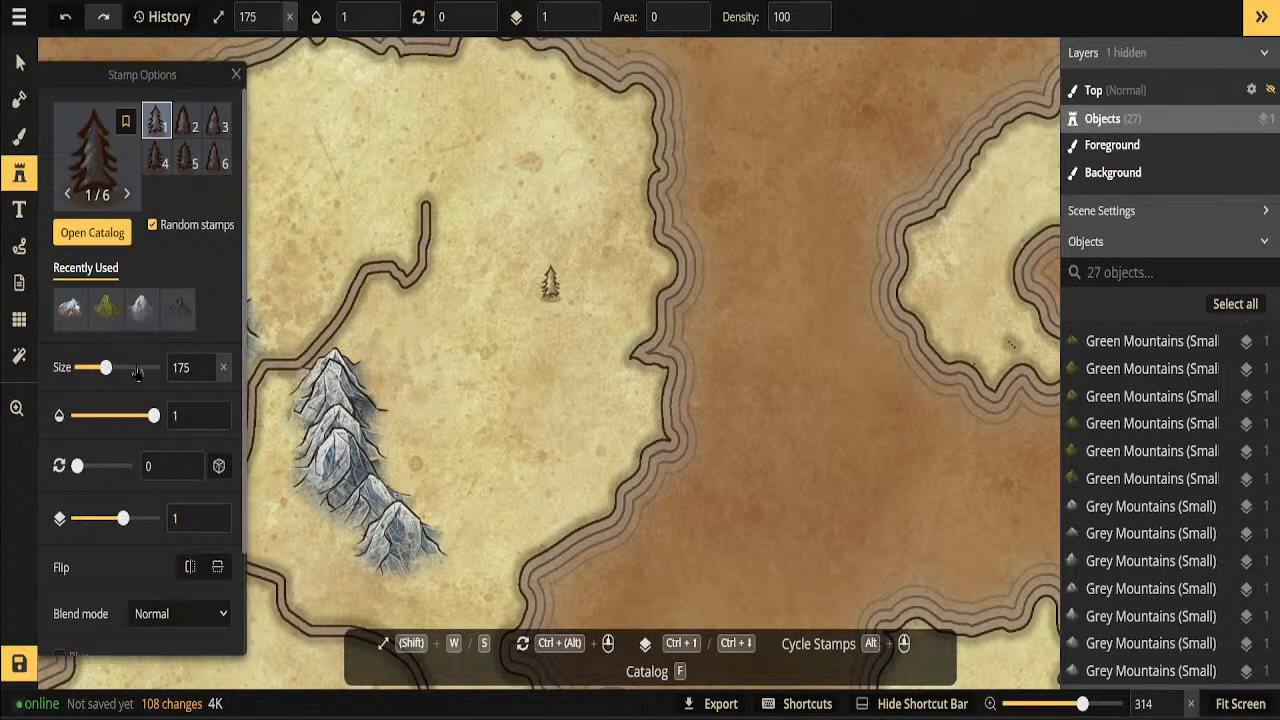
Paint a pine forest east of the grey mountains and a strip of pines across the mainland's north
{"action": "mouse_move", "coordinate": [450, 276]}
{"action": "left_mouse_down"}
{"action": "mouse_move", "coordinate": [402, 353]}
{"action": "mouse_move", "coordinate": [423, 377]}
{"action": "mouse_move", "coordinate": [437, 440]}
{"action": "mouse_move", "coordinate": [466, 428]}
{"action": "mouse_move", "coordinate": [445, 407]}
{"action": "mouse_move", "coordinate": [433, 312]}
{"action": "mouse_move", "coordinate": [475, 275]}
{"action": "mouse_move", "coordinate": [507, 206]}
{"action": "mouse_move", "coordinate": [576, 210]}
{"action": "mouse_move", "coordinate": [509, 241]}
{"action": "mouse_move", "coordinate": [464, 297]}
{"action": "mouse_move", "coordinate": [468, 441]}
{"action": "mouse_move", "coordinate": [450, 340]}
{"action": "mouse_move", "coordinate": [451, 405]}
{"action": "mouse_move", "coordinate": [488, 450]}
{"action": "mouse_move", "coordinate": [487, 483]}
{"action": "mouse_move", "coordinate": [502, 418]}
{"action": "left_mouse_up"}
{"action": "mouse_move", "coordinate": [570, 245]}
{"action": "left_mouse_down"}
{"action": "mouse_move", "coordinate": [536, 325]}
{"action": "mouse_move", "coordinate": [507, 326]}
{"action": "mouse_move", "coordinate": [502, 345]}
{"action": "mouse_move", "coordinate": [509, 354]}
{"action": "mouse_move", "coordinate": [523, 332]}
{"action": "mouse_move", "coordinate": [552, 363]}
{"action": "mouse_move", "coordinate": [533, 403]}
{"action": "mouse_move", "coordinate": [555, 408]}
{"action": "mouse_move", "coordinate": [547, 481]}
{"action": "mouse_move", "coordinate": [566, 425]}
{"action": "mouse_move", "coordinate": [517, 443]}
{"action": "mouse_move", "coordinate": [513, 430]}
{"action": "mouse_move", "coordinate": [498, 460]}
{"action": "mouse_move", "coordinate": [518, 455]}
{"action": "mouse_move", "coordinate": [510, 385]}
{"action": "mouse_move", "coordinate": [530, 312]}
{"action": "left_mouse_up"}
{"action": "left_click_drag", "start_coordinate": [525, 374], "coordinate": [530, 425]}
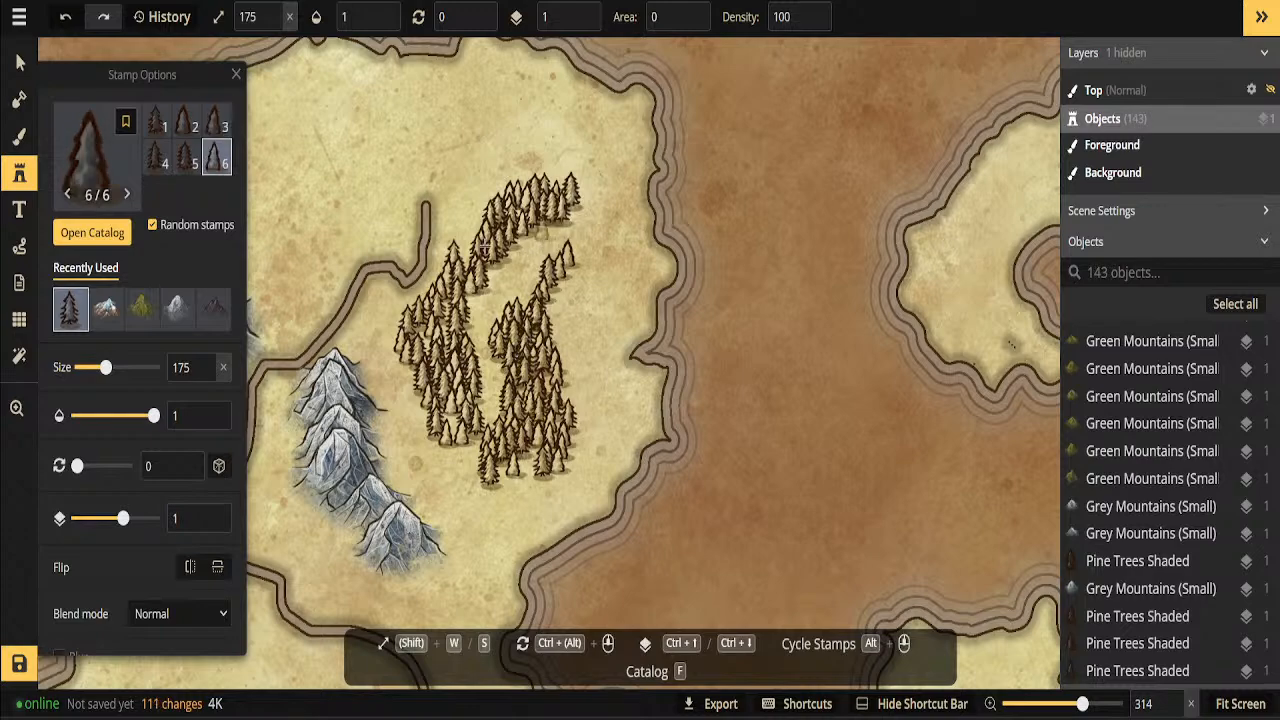
{"action": "scroll", "coordinate": [489, 263], "scroll_direction": "up", "scroll_amount": 3}
{"action": "mouse_move", "coordinate": [559, 214]}
{"action": "left_mouse_down"}
{"action": "mouse_move", "coordinate": [571, 242]}
{"action": "mouse_move", "coordinate": [550, 226]}
{"action": "mouse_move", "coordinate": [540, 247]}
{"action": "mouse_move", "coordinate": [567, 259]}
{"action": "mouse_move", "coordinate": [552, 299]}
{"action": "mouse_move", "coordinate": [512, 337]}
{"action": "mouse_move", "coordinate": [500, 286]}
{"action": "left_mouse_up"}
{"action": "scroll", "coordinate": [500, 286], "scroll_direction": "down", "scroll_amount": 6}
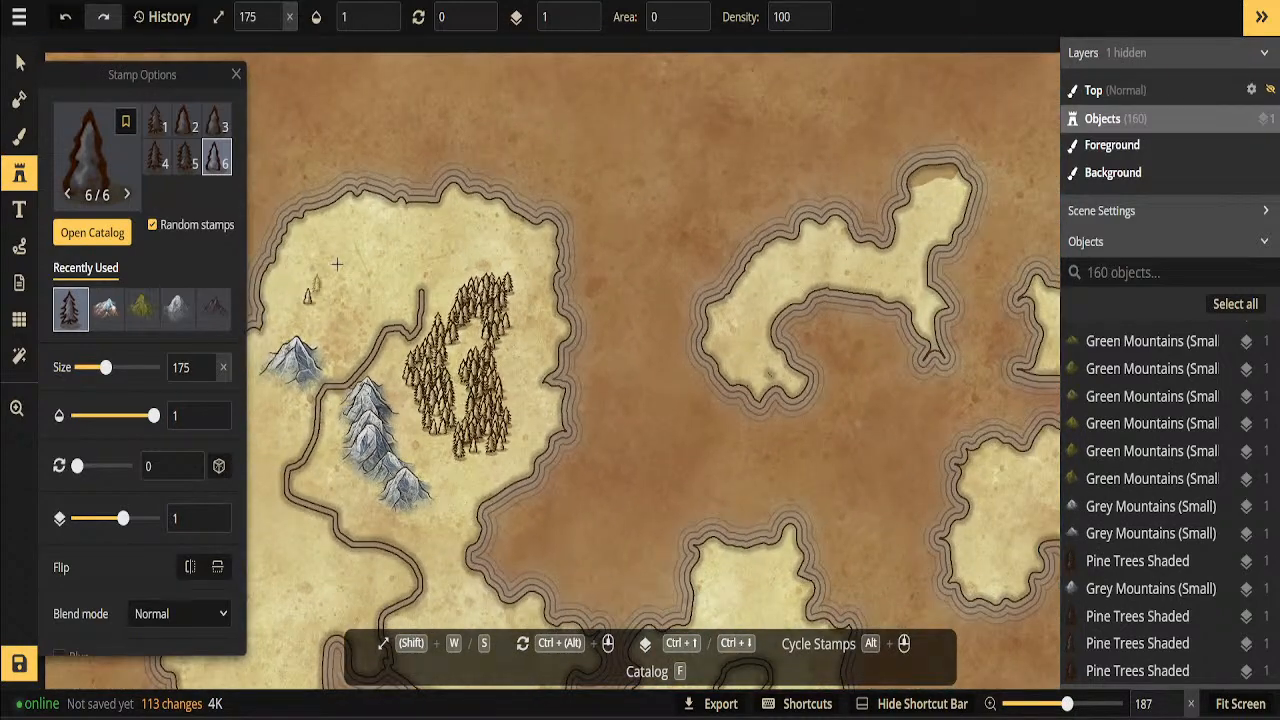
{"action": "mouse_move", "coordinate": [337, 264]}
{"action": "left_mouse_down"}
{"action": "mouse_move", "coordinate": [361, 289]}
{"action": "mouse_move", "coordinate": [401, 250]}
{"action": "mouse_move", "coordinate": [476, 268]}
{"action": "left_mouse_up"}
Undo all the pine tree strokes painted on the northern mainland
{"action": "key", "text": "ctrl+z"}
{"action": "key", "text": "ctrl+z"}
{"action": "key", "text": "ctrl+z"}
{"action": "key", "text": "ctrl+z"}
{"action": "key", "text": "ctrl+z"}
{"action": "key", "text": "ctrl+z"}
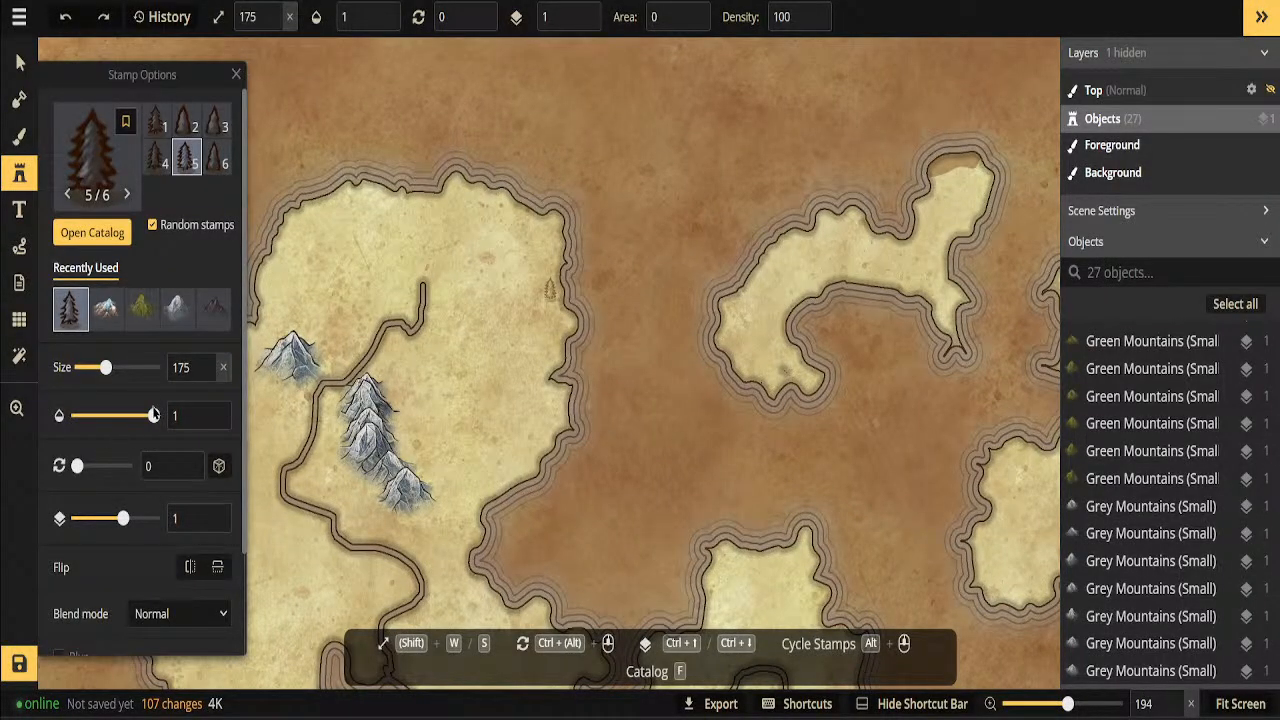
Set the pine tree stamp opacity to 0.75 and paint dense forest around the river head, north and east of the grey mountains
{"action": "left_click_drag", "start_coordinate": [153, 415], "coordinate": [144, 425]}
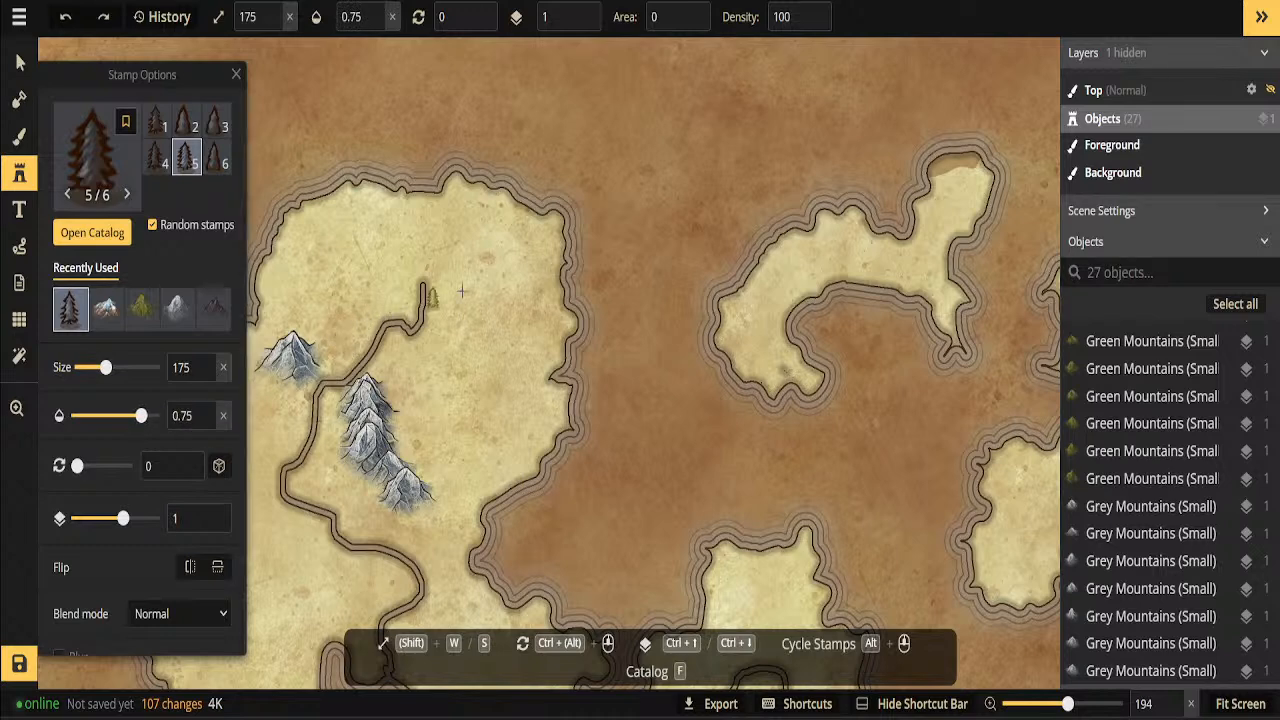
{"action": "mouse_move", "coordinate": [462, 284]}
{"action": "left_mouse_down"}
{"action": "mouse_move", "coordinate": [504, 344]}
{"action": "mouse_move", "coordinate": [493, 394]}
{"action": "mouse_move", "coordinate": [452, 320]}
{"action": "mouse_move", "coordinate": [426, 379]}
{"action": "mouse_move", "coordinate": [493, 385]}
{"action": "mouse_move", "coordinate": [467, 346]}
{"action": "left_mouse_up"}
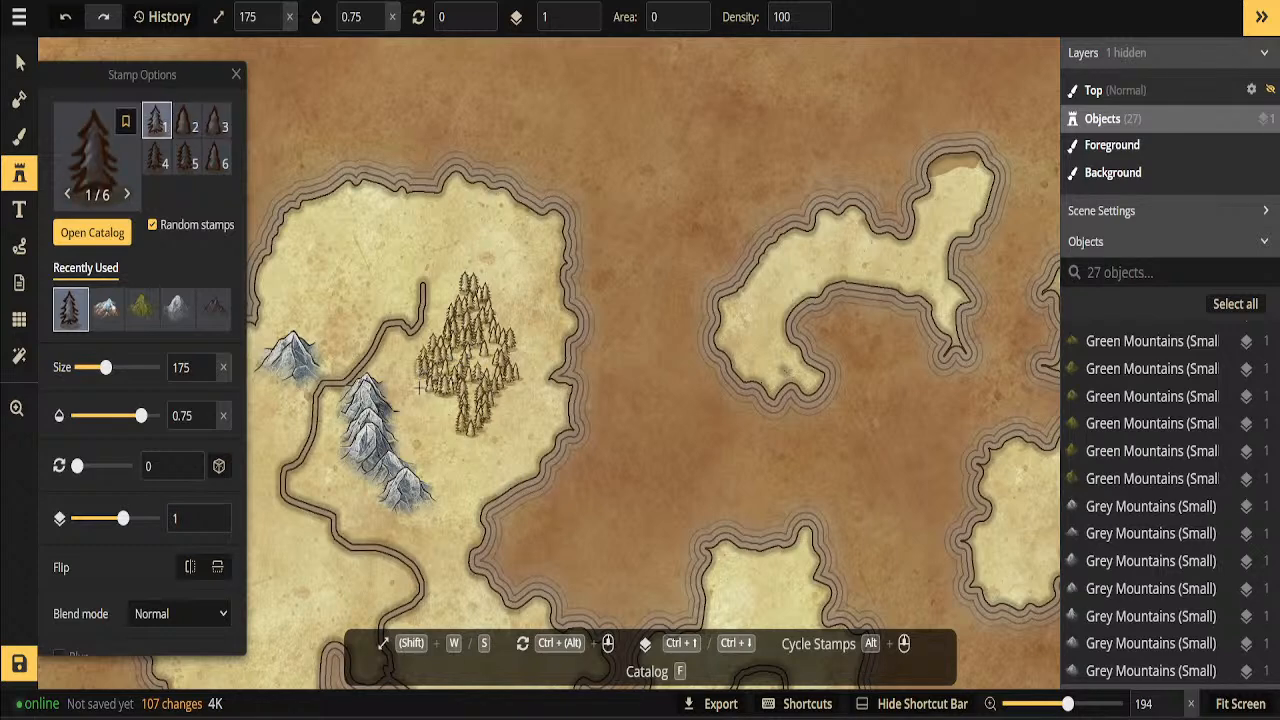
{"action": "mouse_move", "coordinate": [422, 408]}
{"action": "left_mouse_down"}
{"action": "mouse_move", "coordinate": [462, 445]}
{"action": "mouse_move", "coordinate": [444, 459]}
{"action": "mouse_move", "coordinate": [436, 416]}
{"action": "mouse_move", "coordinate": [442, 451]}
{"action": "mouse_move", "coordinate": [474, 455]}
{"action": "left_mouse_up"}
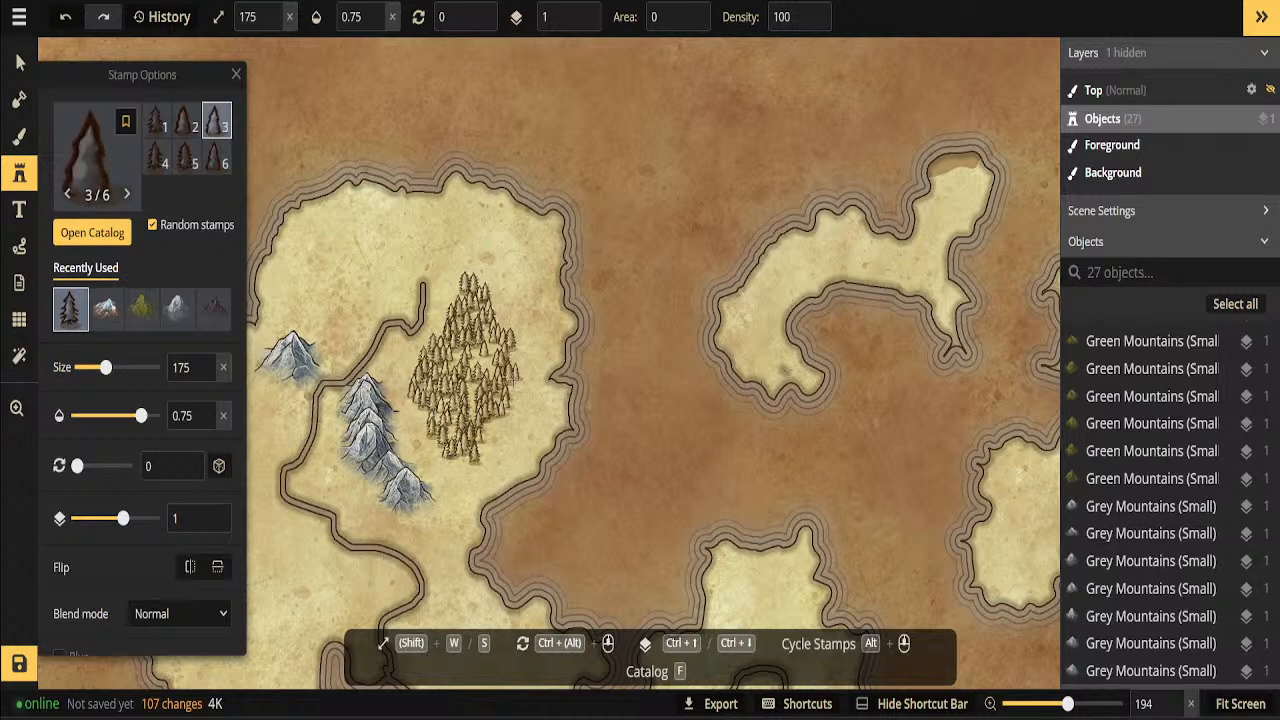
{"action": "mouse_move", "coordinate": [527, 366]}
{"action": "left_mouse_down"}
{"action": "mouse_move", "coordinate": [486, 344]}
{"action": "mouse_move", "coordinate": [492, 373]}
{"action": "left_mouse_up"}
{"action": "left_click_drag", "start_coordinate": [456, 286], "coordinate": [436, 340]}
{"action": "mouse_move", "coordinate": [307, 313]}
{"action": "left_mouse_down"}
{"action": "mouse_move", "coordinate": [424, 258]}
{"action": "mouse_move", "coordinate": [468, 283]}
{"action": "mouse_move", "coordinate": [429, 268]}
{"action": "mouse_move", "coordinate": [407, 293]}
{"action": "mouse_move", "coordinate": [409, 275]}
{"action": "mouse_move", "coordinate": [428, 285]}
{"action": "mouse_move", "coordinate": [341, 296]}
{"action": "mouse_move", "coordinate": [313, 338]}
{"action": "mouse_move", "coordinate": [311, 324]}
{"action": "mouse_move", "coordinate": [328, 347]}
{"action": "mouse_move", "coordinate": [357, 339]}
{"action": "mouse_move", "coordinate": [346, 302]}
{"action": "mouse_move", "coordinate": [374, 295]}
{"action": "mouse_move", "coordinate": [368, 316]}
{"action": "mouse_move", "coordinate": [404, 307]}
{"action": "mouse_move", "coordinate": [342, 345]}
{"action": "left_mouse_up"}
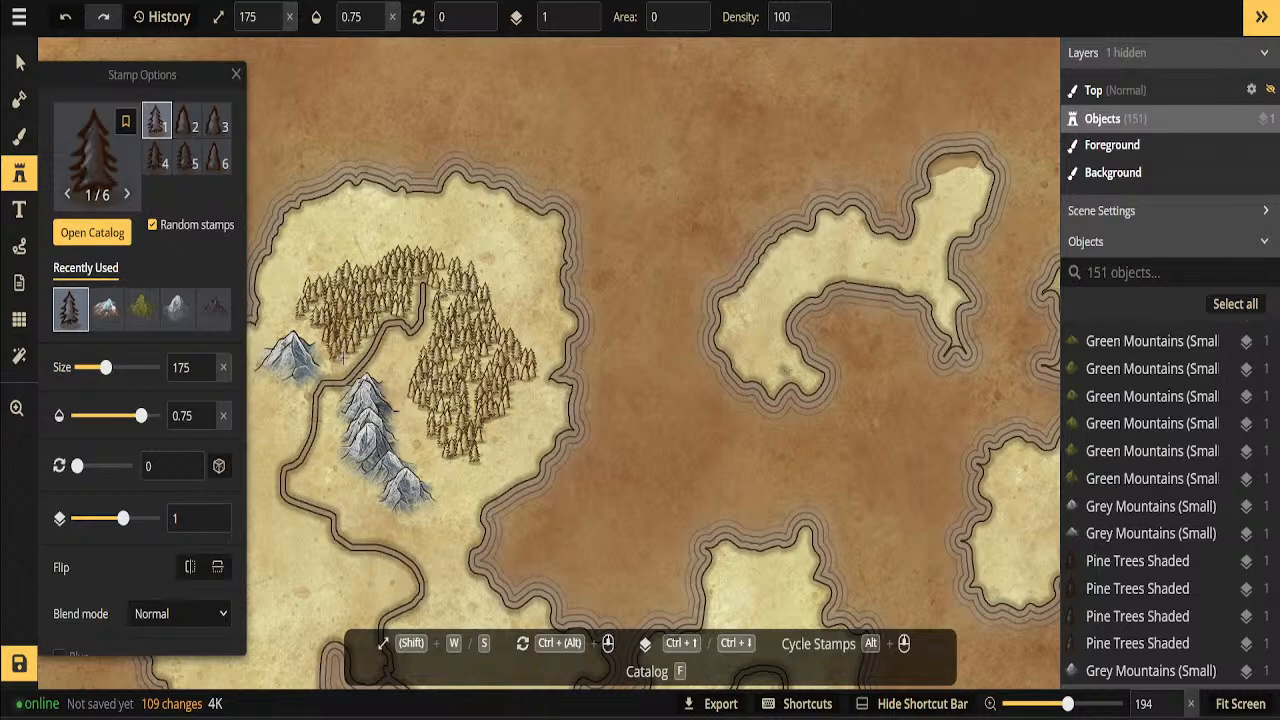
Try stamping pine trees at size 62 and full opacity just southwest of the lone grey mountain
{"action": "scroll", "coordinate": [393, 358], "scroll_direction": "down", "scroll_amount": 5}
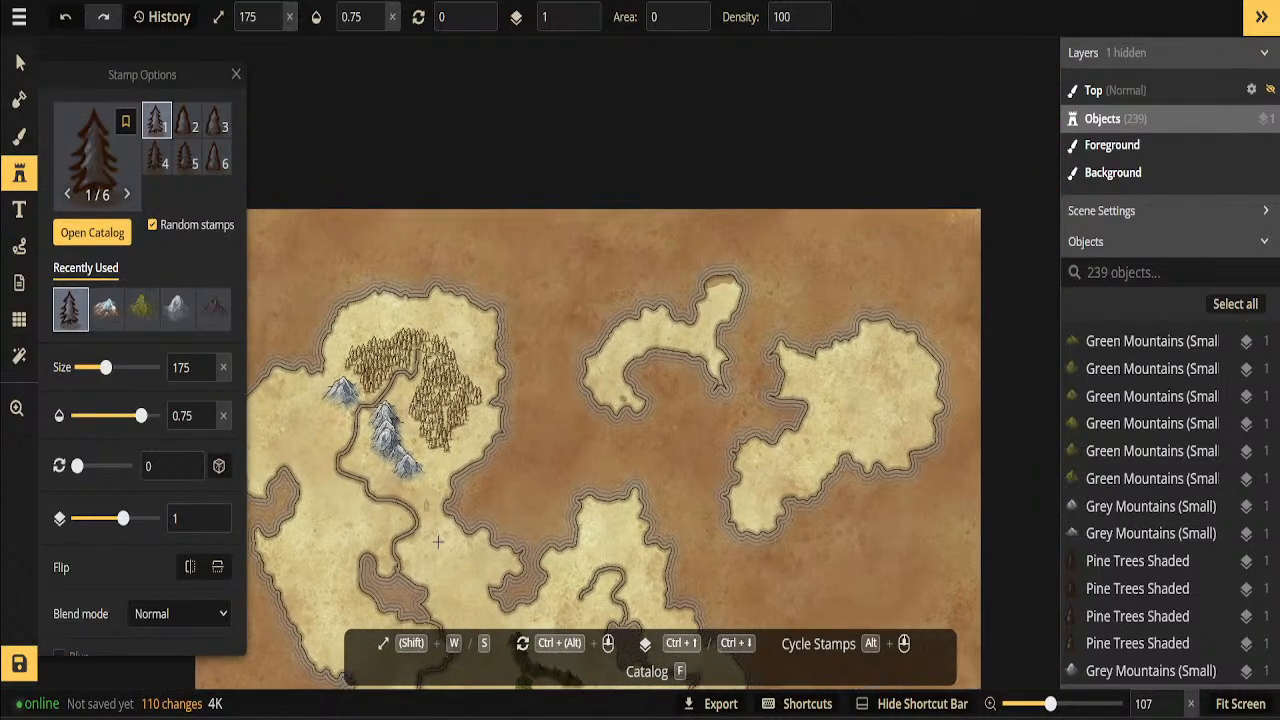
{"action": "scroll", "coordinate": [433, 548], "scroll_direction": "up", "scroll_amount": 3}
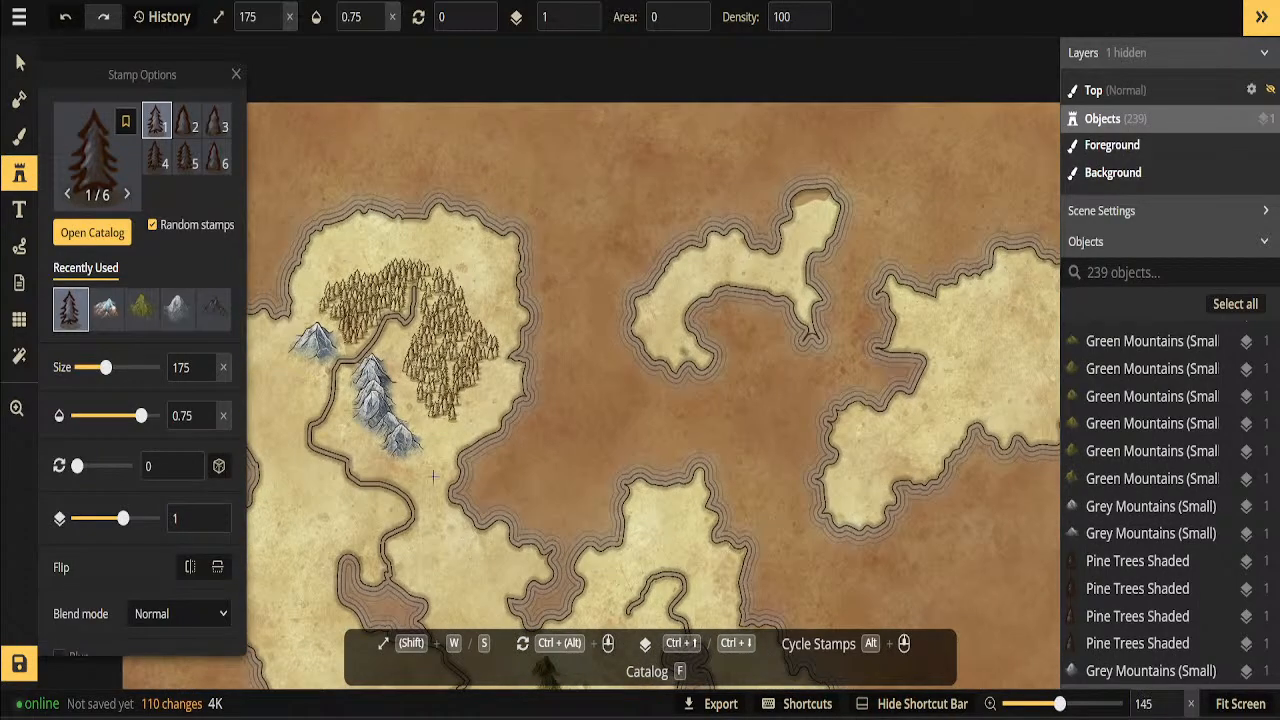
{"action": "left_click", "coordinate": [16, 407]}
{"action": "left_click_drag", "start_coordinate": [293, 433], "coordinate": [359, 265]}
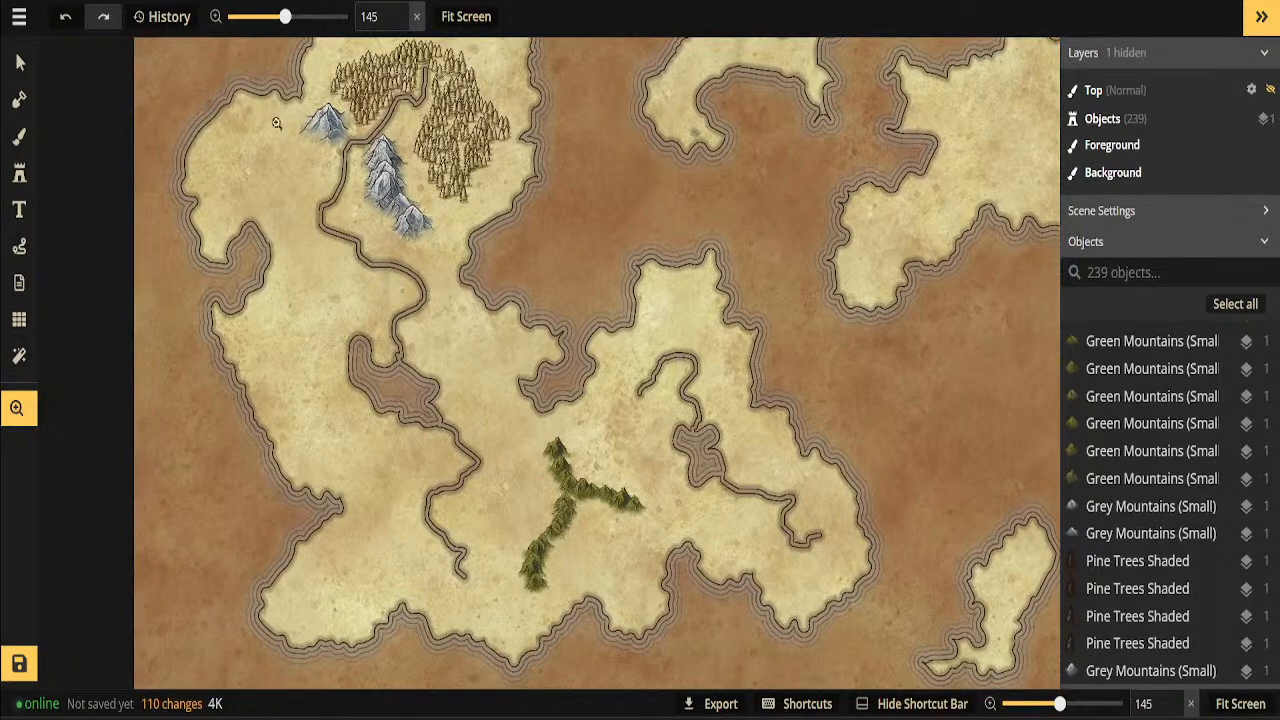
{"action": "scroll", "coordinate": [266, 194], "scroll_direction": "up", "scroll_amount": 3}
{"action": "scroll", "coordinate": [378, 227], "scroll_direction": "down", "scroll_amount": 2}
{"action": "scroll", "coordinate": [378, 227], "scroll_direction": "down", "scroll_amount": 1}
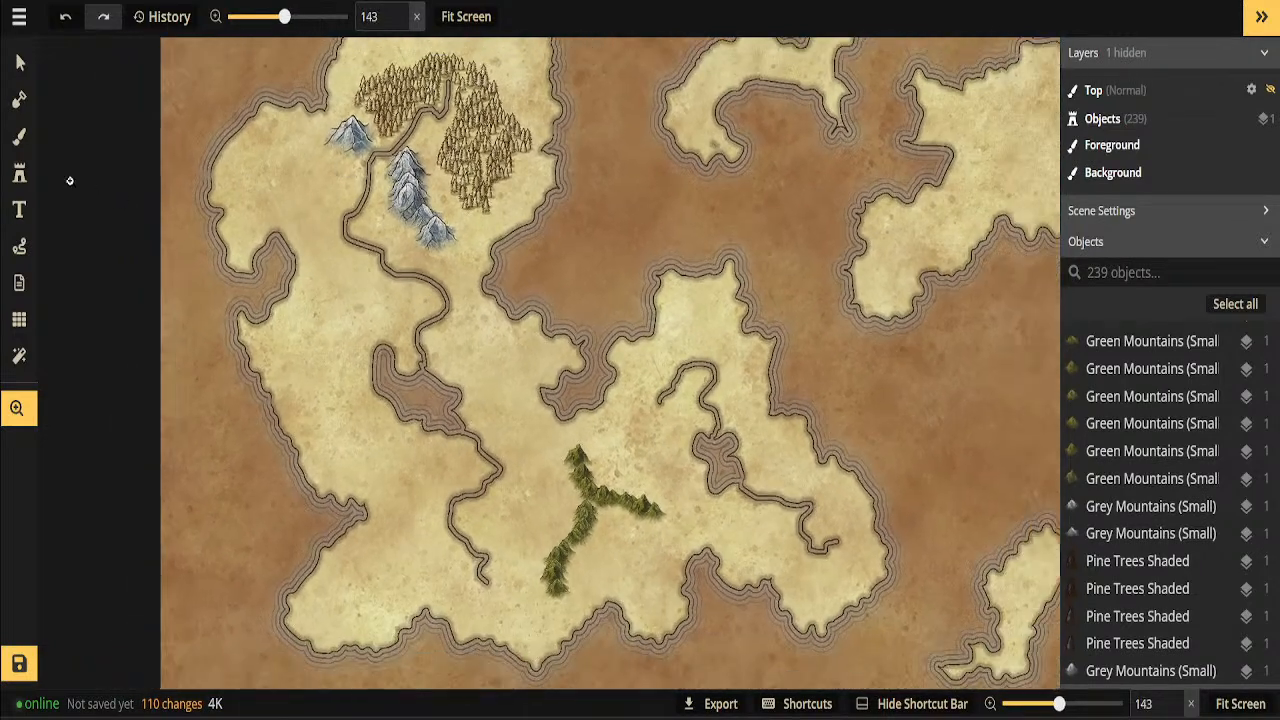
{"action": "left_click", "coordinate": [20, 63]}
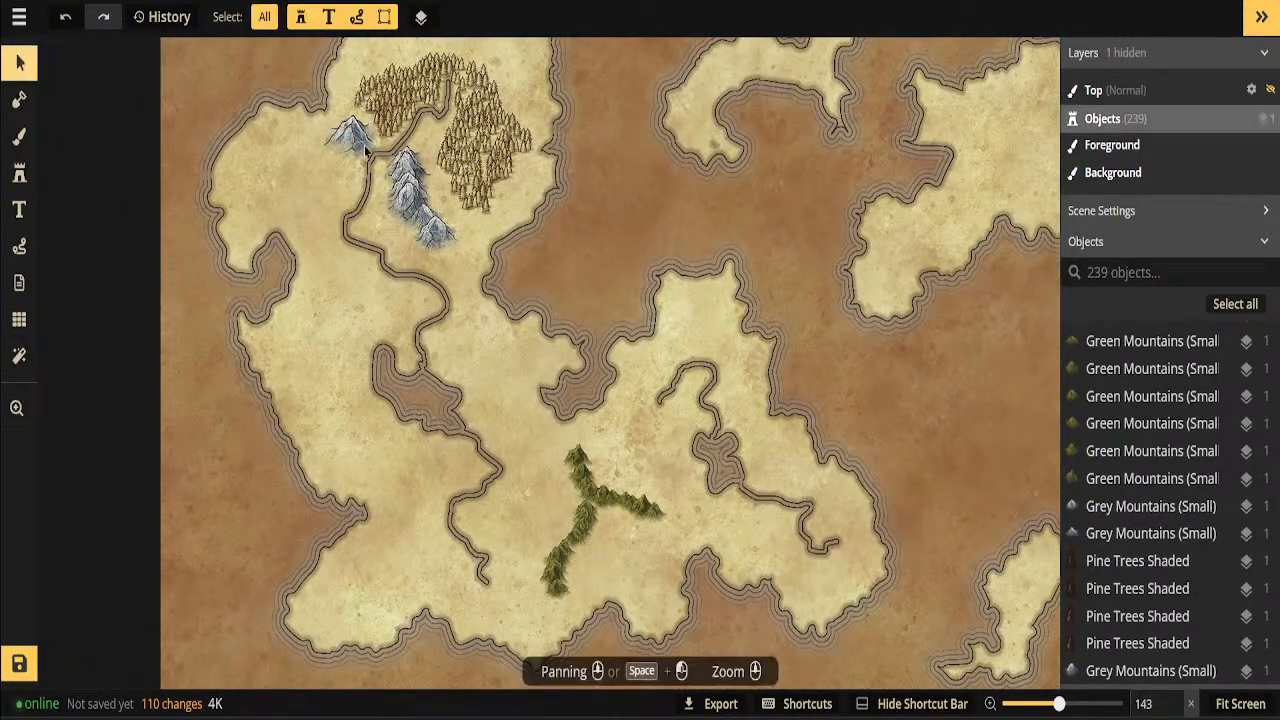
{"action": "left_click", "coordinate": [352, 134]}
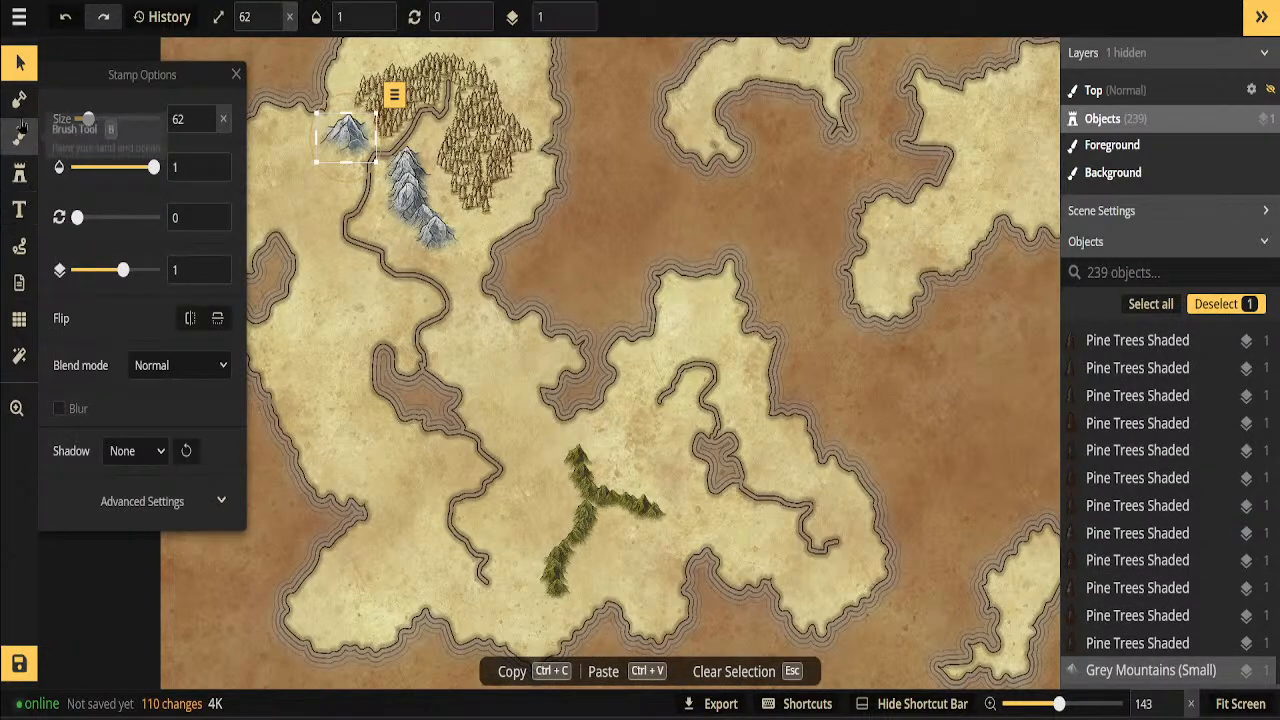
{"action": "left_click", "coordinate": [19, 174]}
{"action": "left_click", "coordinate": [70, 309]}
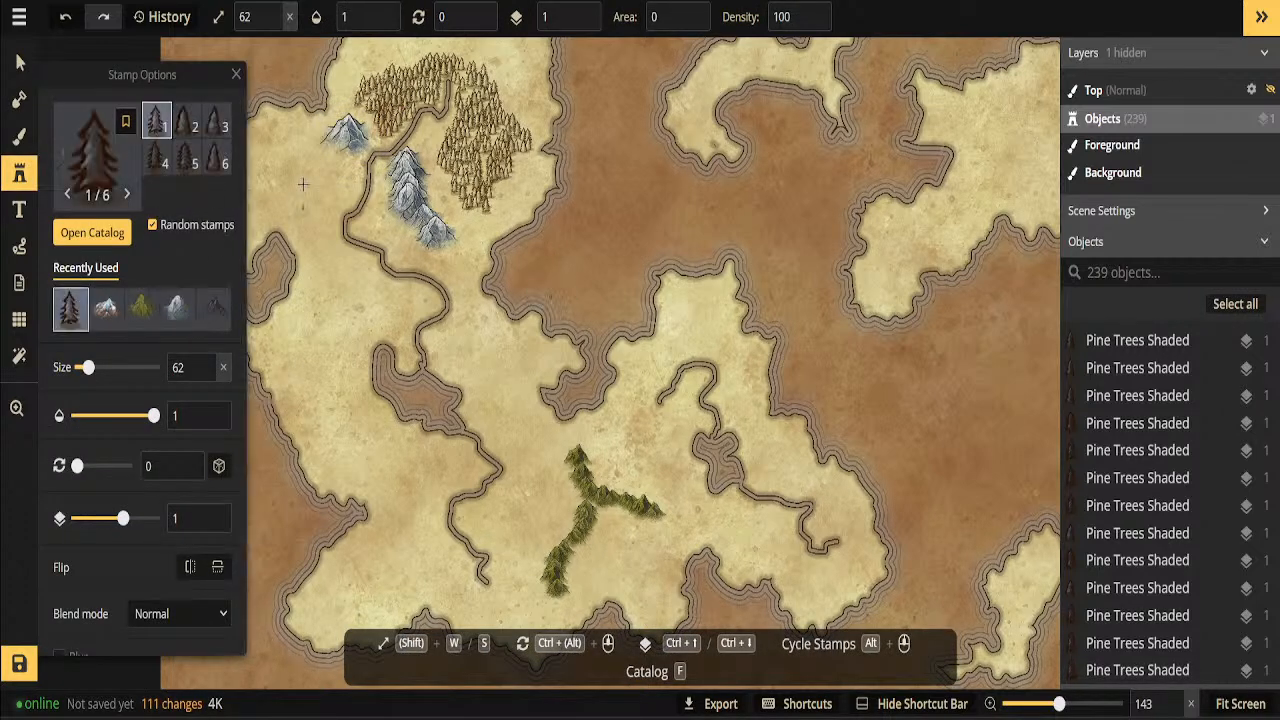
{"action": "left_click_drag", "start_coordinate": [299, 161], "coordinate": [313, 172]}
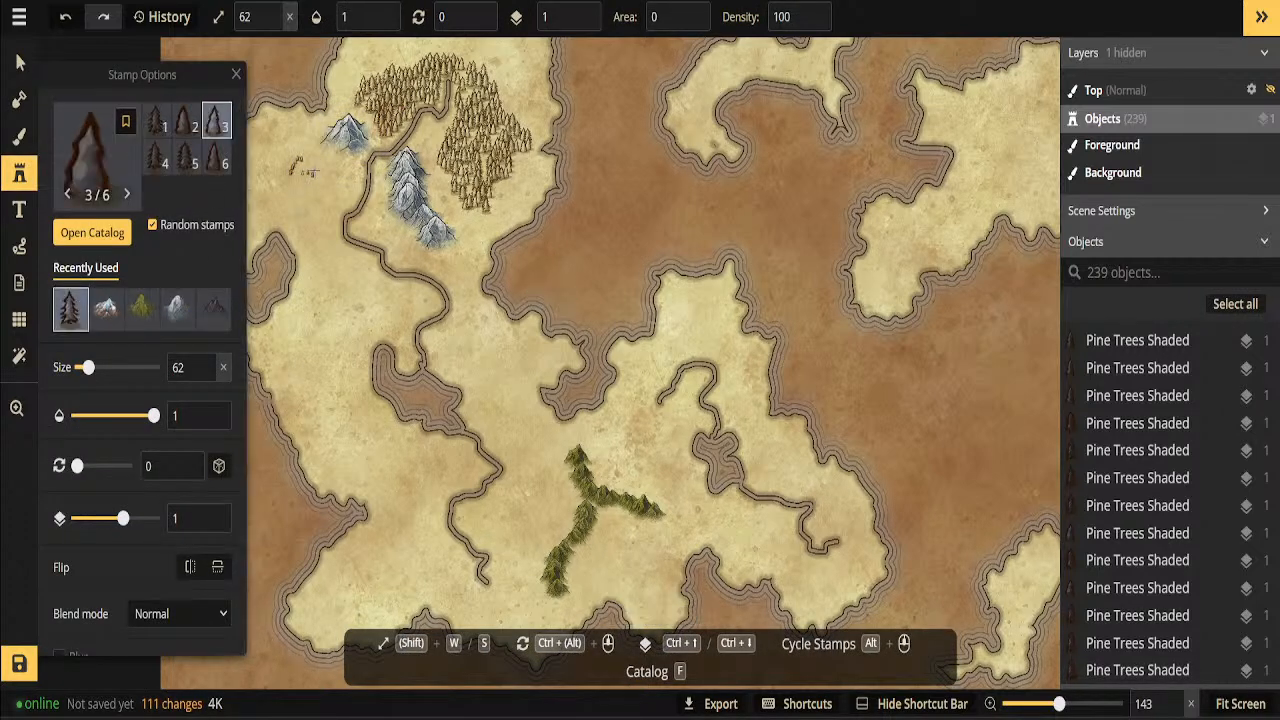
{"action": "key", "text": "ctrl+z"}
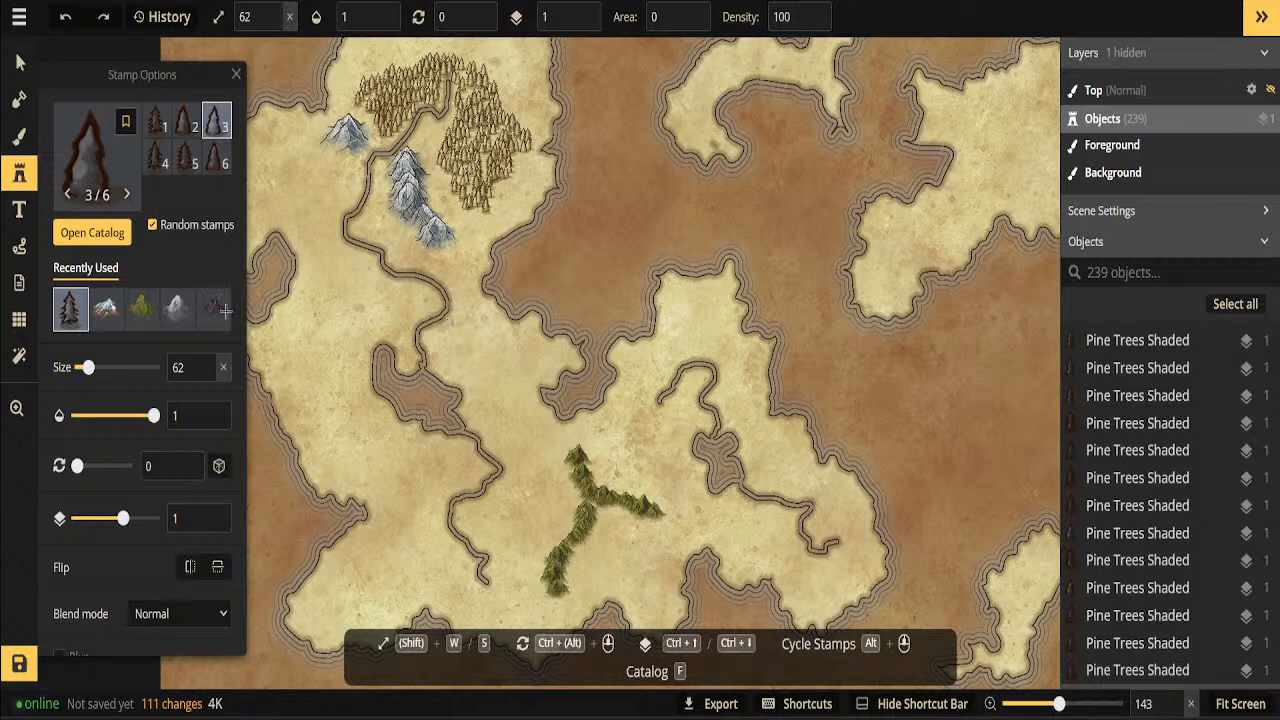
Set the pine stamps to size 241 and opacity 0.61, and paint a forest southwest of the lone grey mountain, west of the river
{"action": "mouse_move", "coordinate": [89, 378]}
{"action": "left_mouse_down"}
{"action": "mouse_move", "coordinate": [80, 373]}
{"action": "mouse_move", "coordinate": [97, 372]}
{"action": "left_mouse_up"}
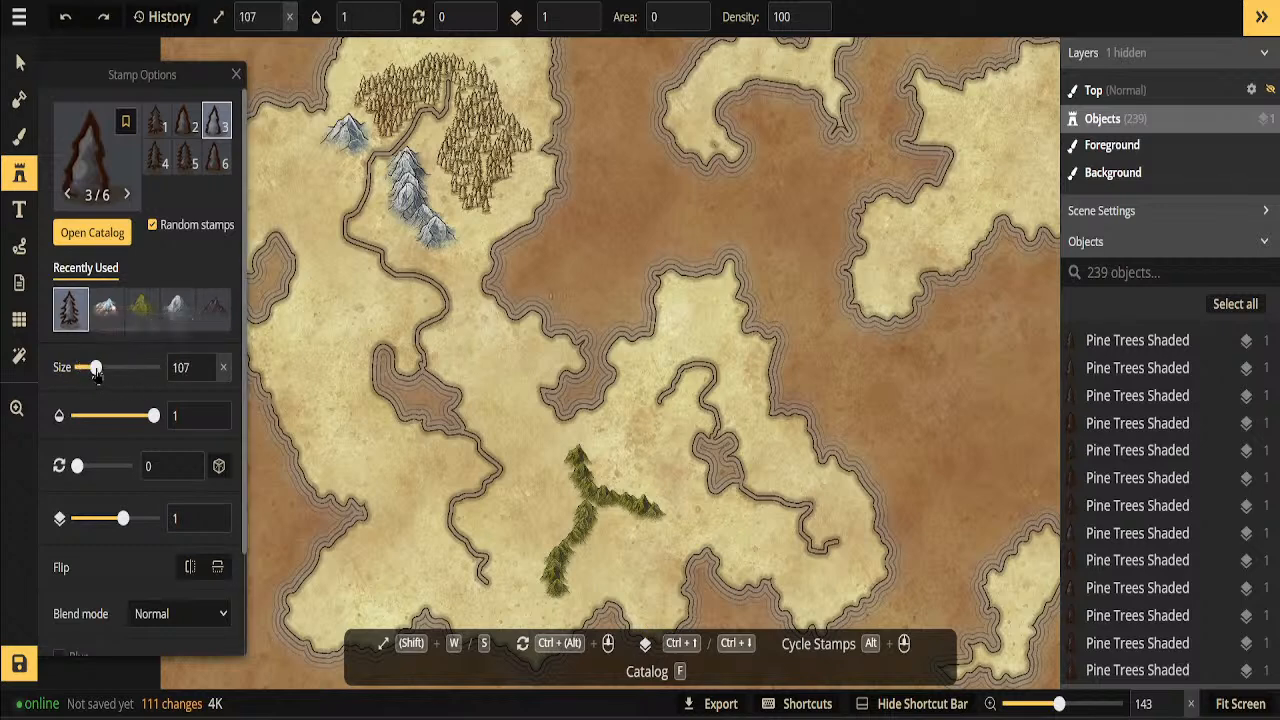
{"action": "left_click_drag", "start_coordinate": [148, 422], "coordinate": [133, 422]}
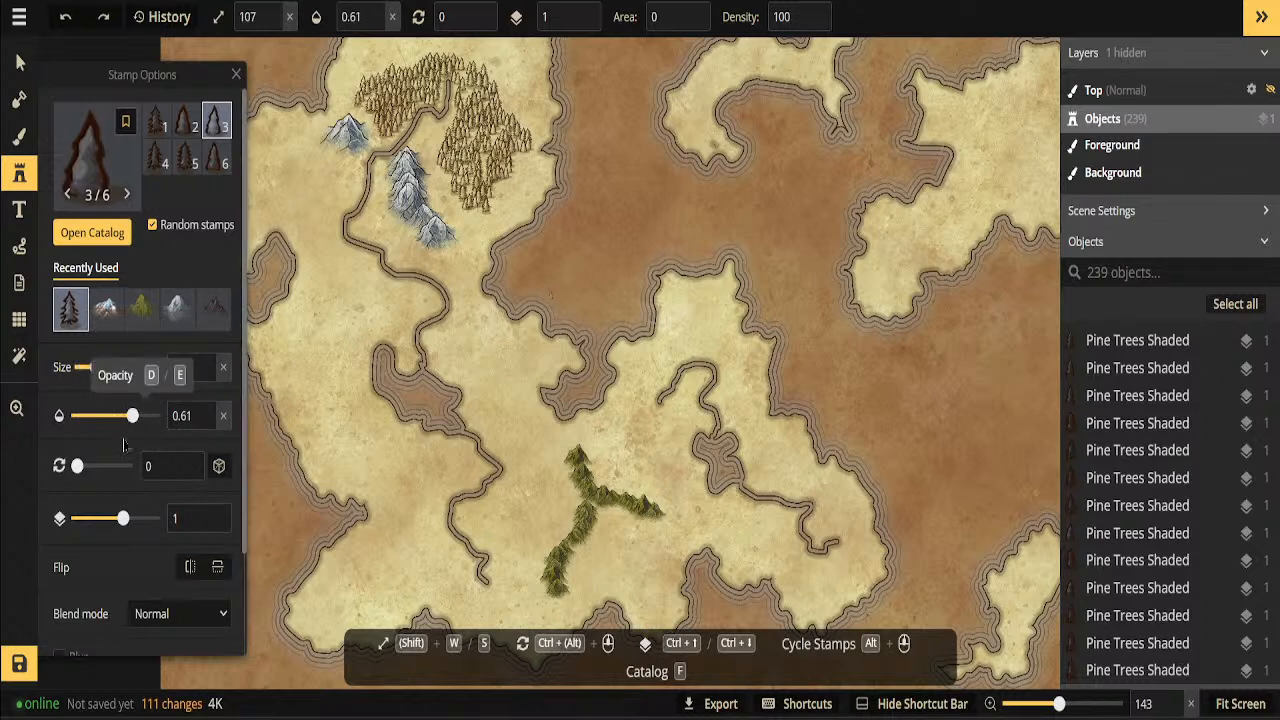
{"action": "left_click", "coordinate": [113, 370]}
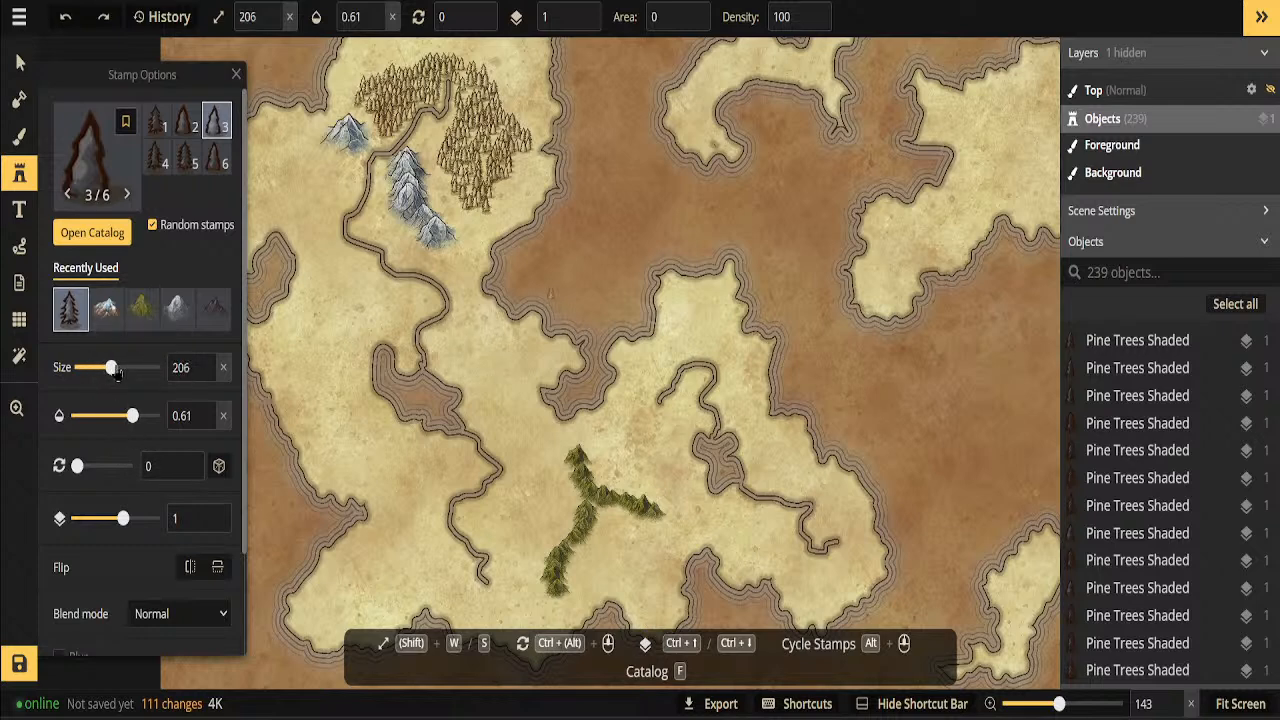
{"action": "key", "text": "ctrl+z"}
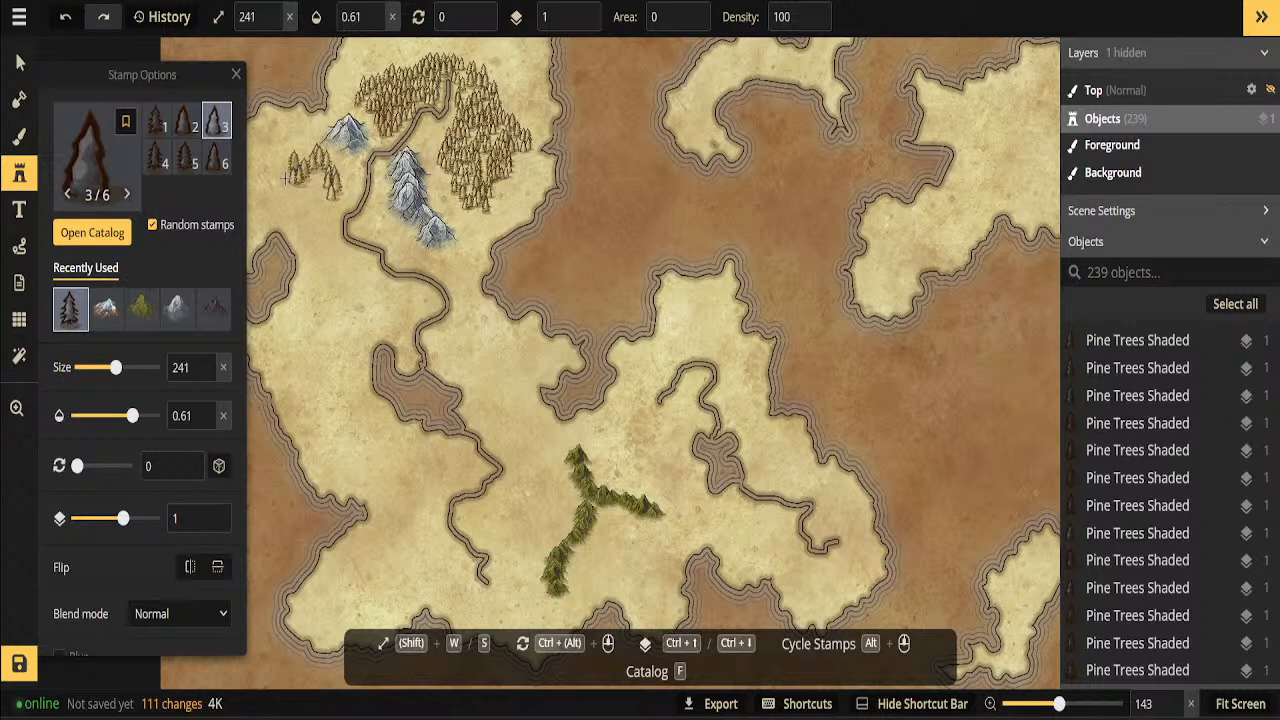
{"action": "scroll", "coordinate": [285, 178], "scroll_direction": "up", "scroll_amount": 1}
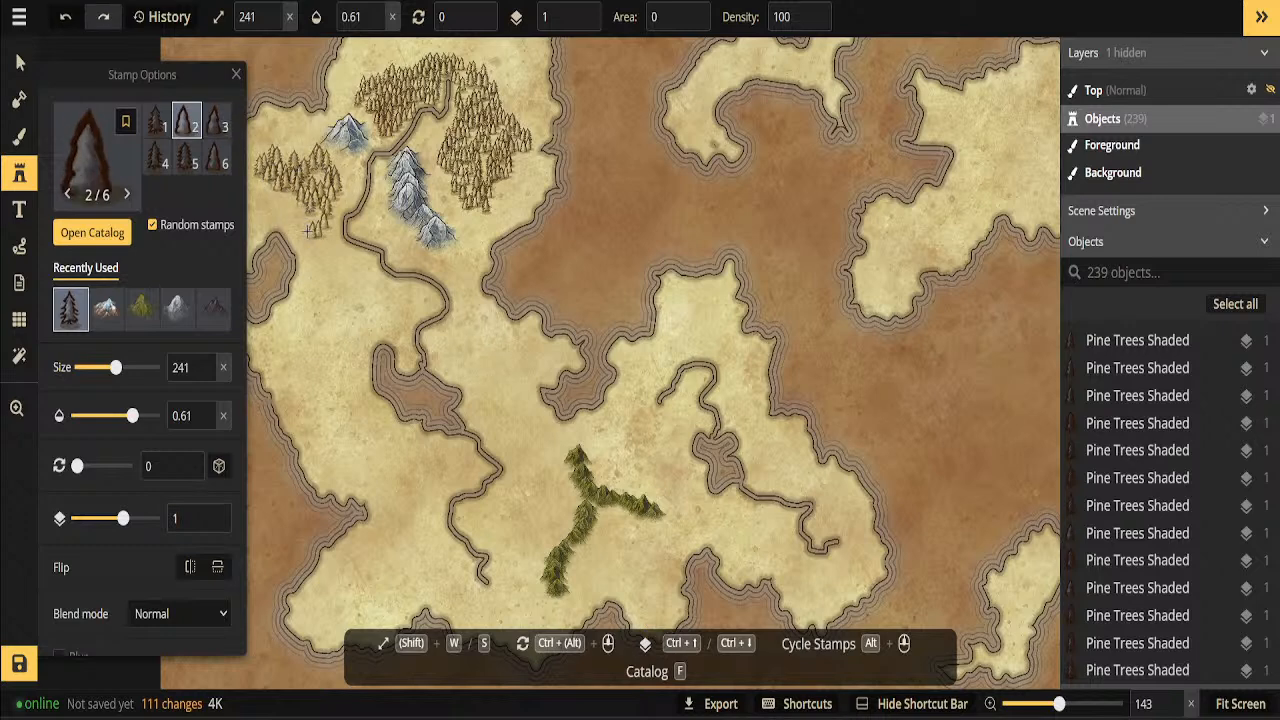
{"action": "scroll", "coordinate": [306, 220], "scroll_direction": "up", "scroll_amount": 1}
{"action": "left_click", "coordinate": [338, 252]}
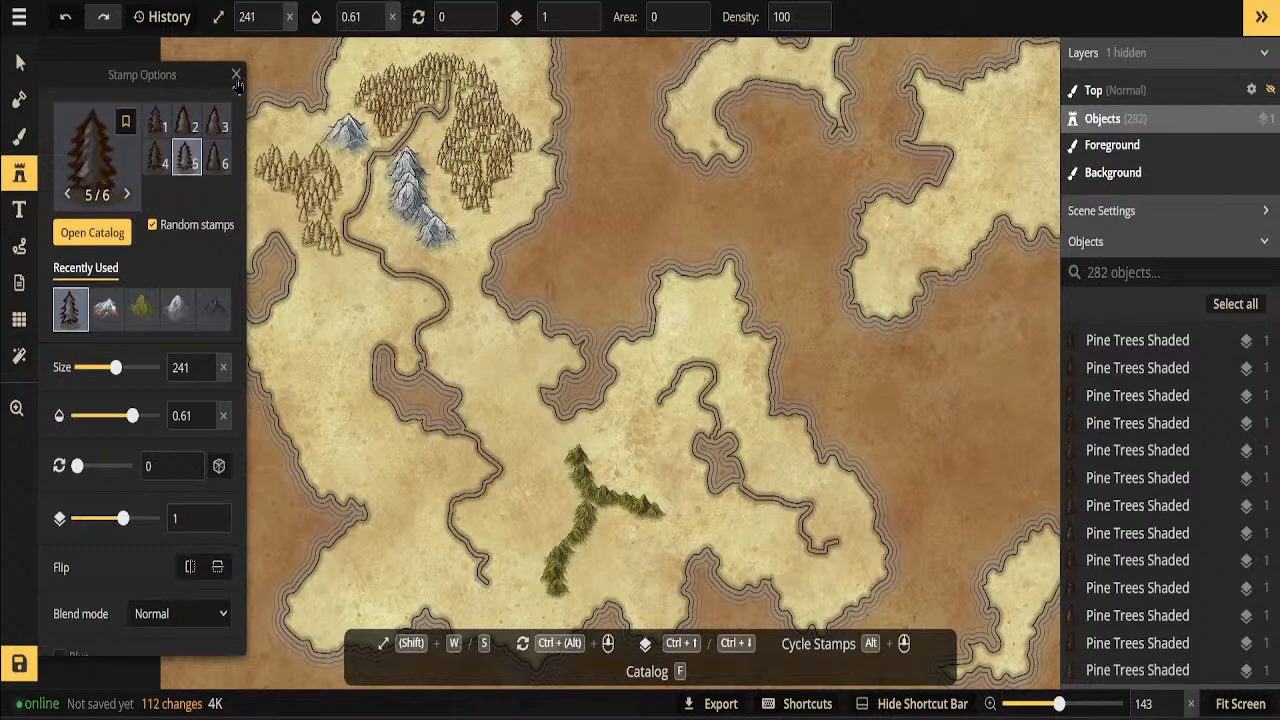
Paint more pine trees around the southern and eastern sides of the grey mountain range and place one beside the river farther south
{"action": "left_click", "coordinate": [236, 75]}
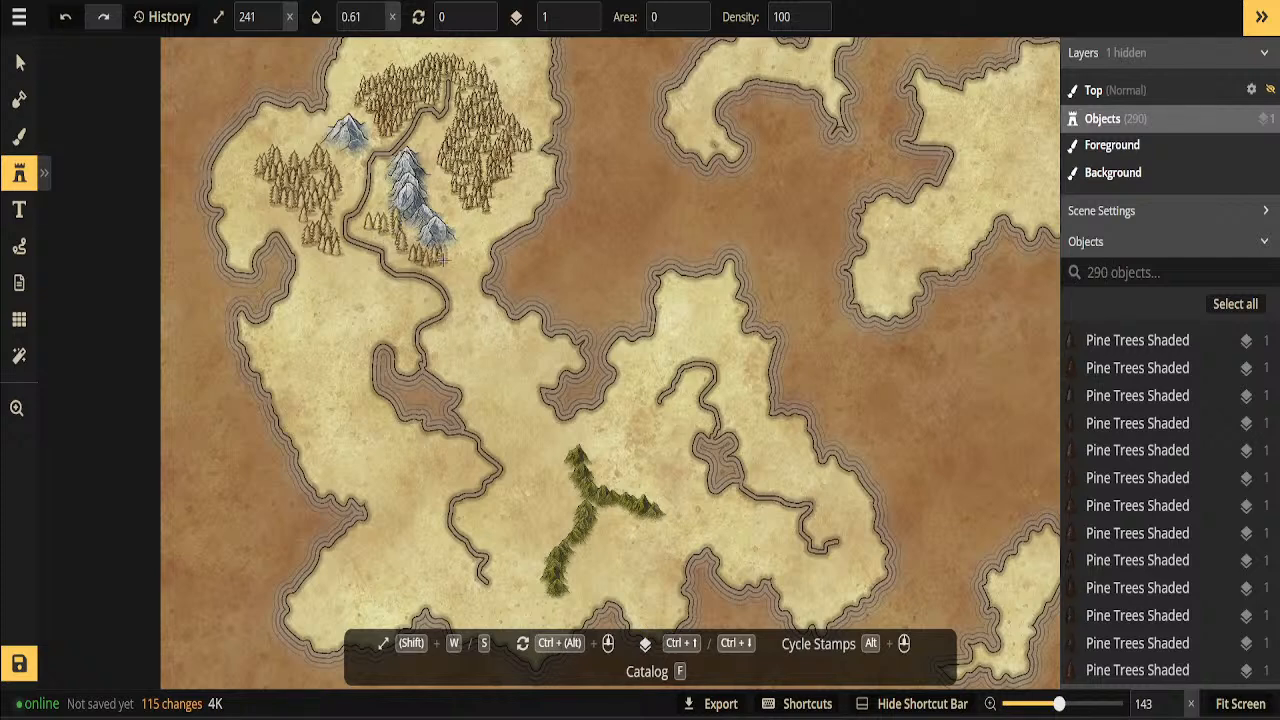
{"action": "mouse_move", "coordinate": [474, 237]}
{"action": "left_mouse_down"}
{"action": "mouse_move", "coordinate": [460, 210]}
{"action": "mouse_move", "coordinate": [498, 226]}
{"action": "mouse_move", "coordinate": [526, 178]}
{"action": "mouse_move", "coordinate": [488, 200]}
{"action": "mouse_move", "coordinate": [512, 188]}
{"action": "mouse_move", "coordinate": [488, 202]}
{"action": "mouse_move", "coordinate": [461, 258]}
{"action": "left_mouse_up"}
{"action": "scroll", "coordinate": [461, 258], "scroll_direction": "up", "scroll_amount": 1}
{"action": "scroll", "coordinate": [485, 262], "scroll_direction": "down", "scroll_amount": 2}
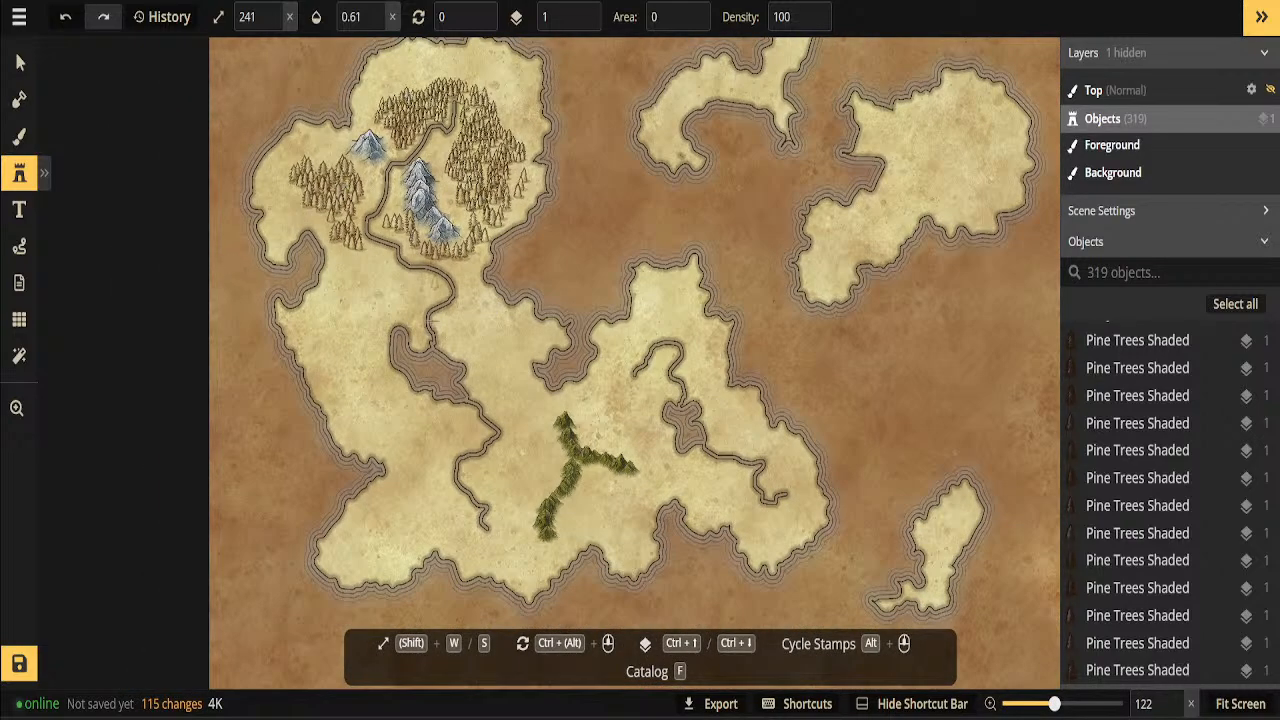
{"action": "left_click", "coordinate": [432, 332]}
Scatter sparse pine trees across the lowlands west of the inland lake and on the land east of the river
{"action": "scroll", "coordinate": [432, 342], "scroll_direction": "down", "scroll_amount": 2}
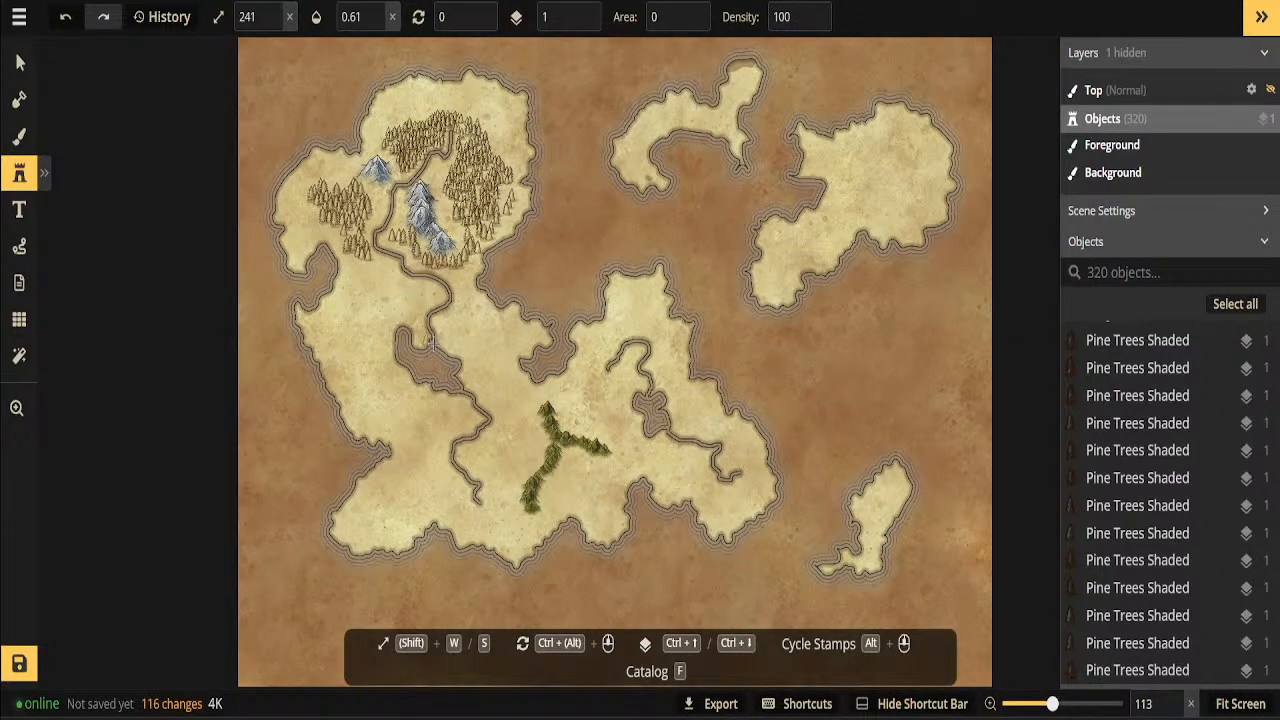
{"action": "scroll", "coordinate": [432, 150], "scroll_direction": "up", "scroll_amount": 2}
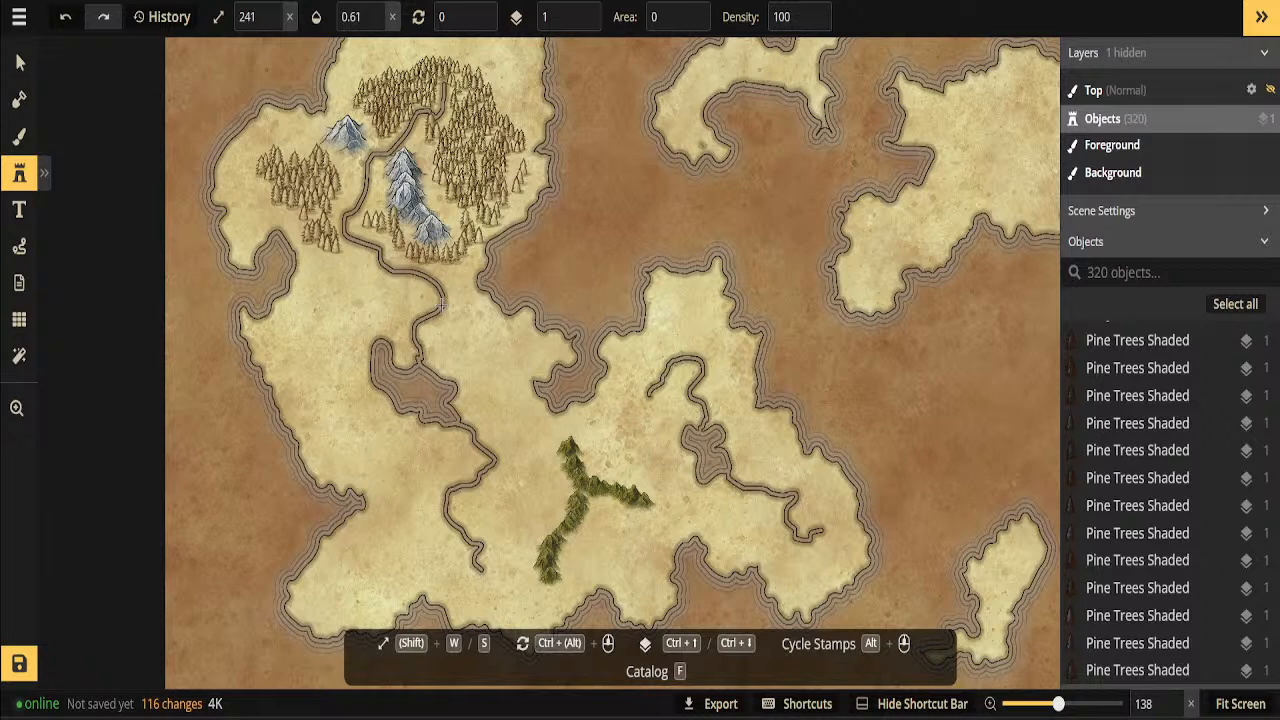
{"action": "scroll", "coordinate": [355, 355], "scroll_direction": "up", "scroll_amount": 3}
{"action": "mouse_move", "coordinate": [342, 214]}
{"action": "left_mouse_down"}
{"action": "mouse_move", "coordinate": [362, 242]}
{"action": "mouse_move", "coordinate": [344, 238]}
{"action": "left_mouse_up"}
{"action": "mouse_move", "coordinate": [298, 300]}
{"action": "left_mouse_down"}
{"action": "mouse_move", "coordinate": [292, 326]}
{"action": "mouse_move", "coordinate": [327, 405]}
{"action": "mouse_move", "coordinate": [343, 408]}
{"action": "left_mouse_up"}
{"action": "mouse_move", "coordinate": [332, 348]}
{"action": "left_mouse_down"}
{"action": "mouse_move", "coordinate": [354, 423]}
{"action": "mouse_move", "coordinate": [311, 442]}
{"action": "left_mouse_up"}
{"action": "mouse_move", "coordinate": [294, 394]}
{"action": "left_mouse_down"}
{"action": "mouse_move", "coordinate": [275, 356]}
{"action": "mouse_move", "coordinate": [327, 405]}
{"action": "left_mouse_up"}
{"action": "mouse_move", "coordinate": [503, 327]}
{"action": "left_mouse_down"}
{"action": "mouse_move", "coordinate": [560, 430]}
{"action": "mouse_move", "coordinate": [590, 448]}
{"action": "left_mouse_up"}
Fill in the sparse western woodland with extra pines north, west and south of the inland lake
{"action": "left_click_drag", "start_coordinate": [390, 287], "coordinate": [360, 279]}
{"action": "left_click_drag", "start_coordinate": [363, 343], "coordinate": [369, 348]}
{"action": "mouse_move", "coordinate": [368, 434]}
{"action": "left_mouse_down"}
{"action": "mouse_move", "coordinate": [383, 440]}
{"action": "mouse_move", "coordinate": [377, 480]}
{"action": "left_mouse_up"}
{"action": "left_click", "coordinate": [347, 484]}
{"action": "left_click", "coordinate": [343, 465]}
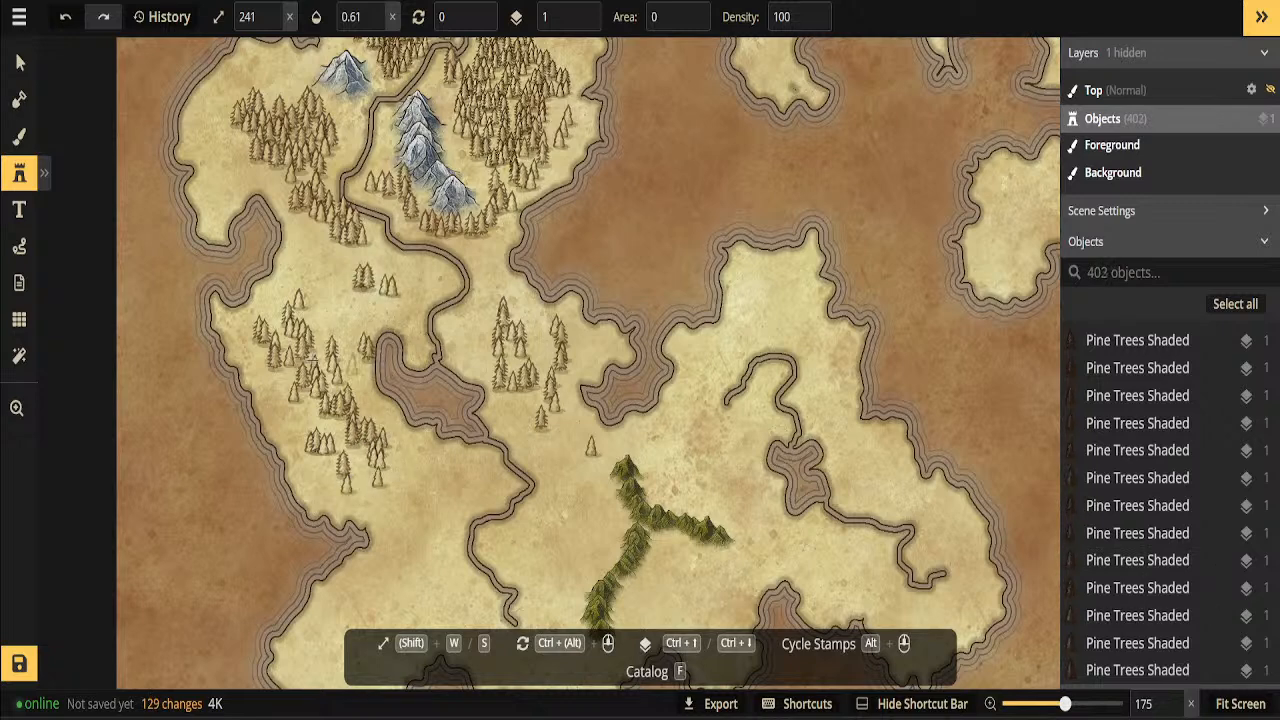
{"action": "left_click_drag", "start_coordinate": [358, 356], "coordinate": [346, 294]}
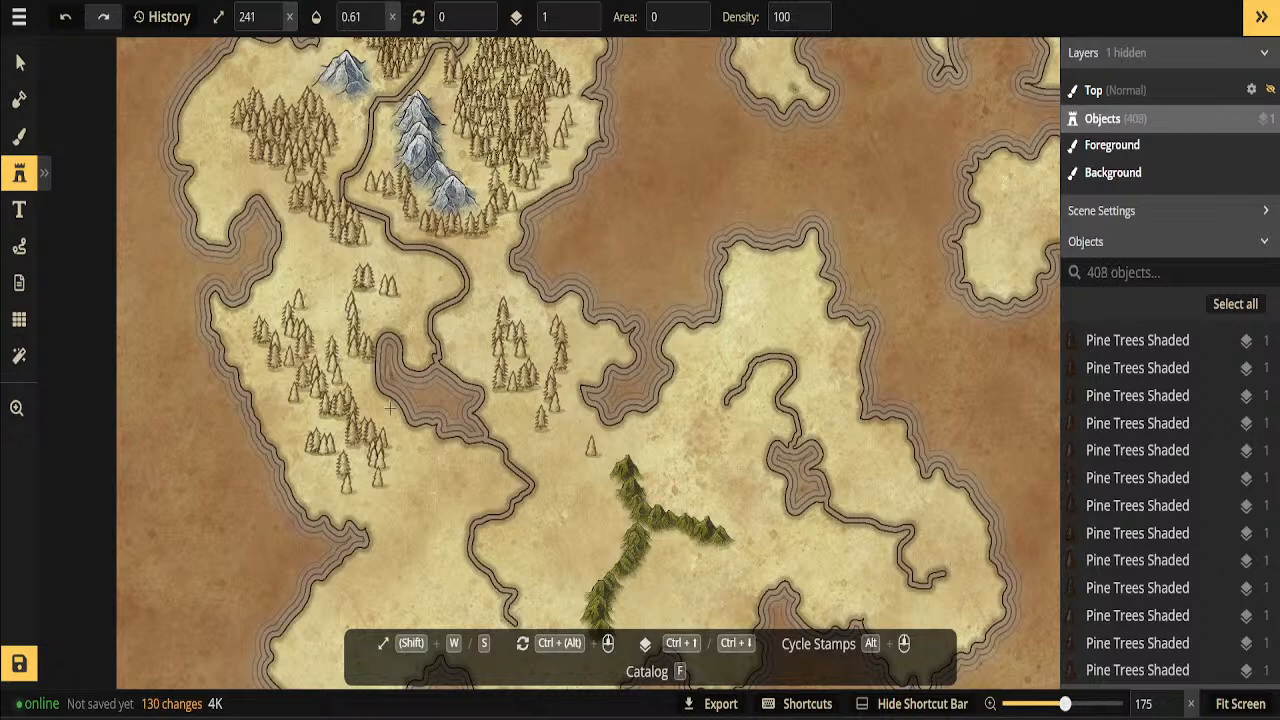
{"action": "left_click_drag", "start_coordinate": [418, 450], "coordinate": [401, 469]}
{"action": "left_click", "coordinate": [348, 376]}
Choose the unshaded rounded Trees stamp from the catalog and mix these trees among the sparse pines on both sides of the river
{"action": "left_click", "coordinate": [21, 175]}
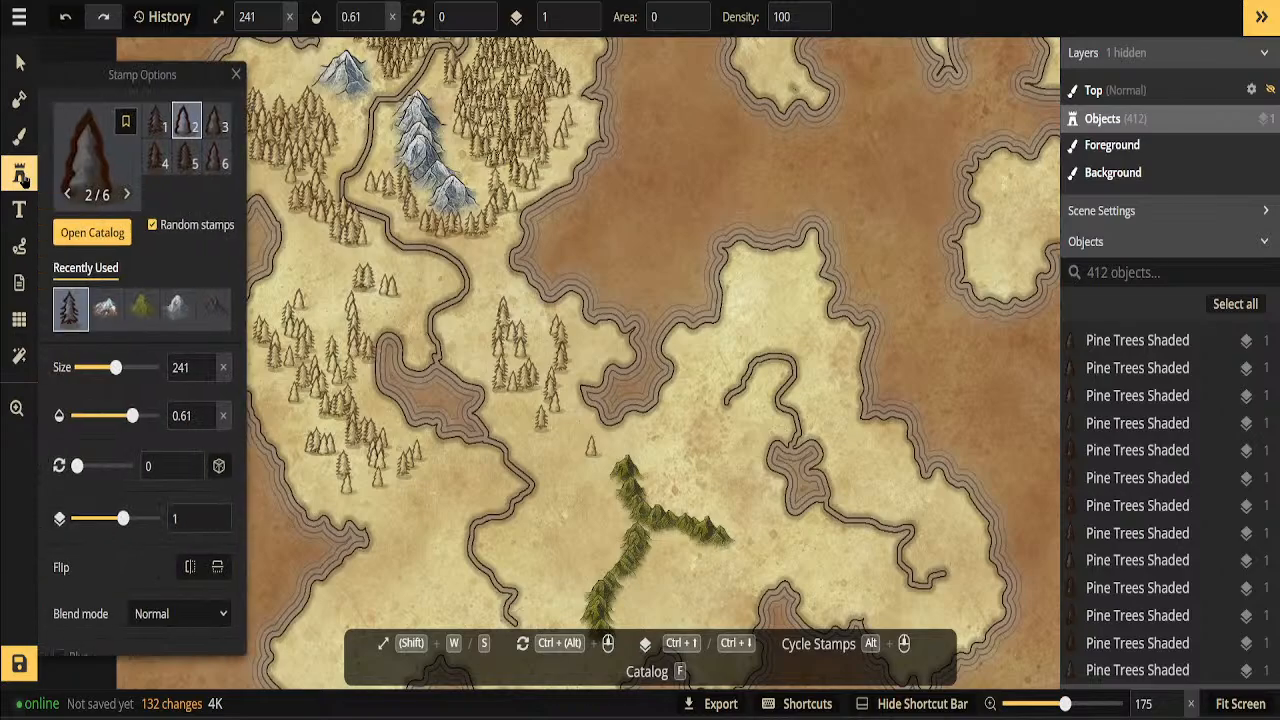
{"action": "left_click", "coordinate": [92, 234]}
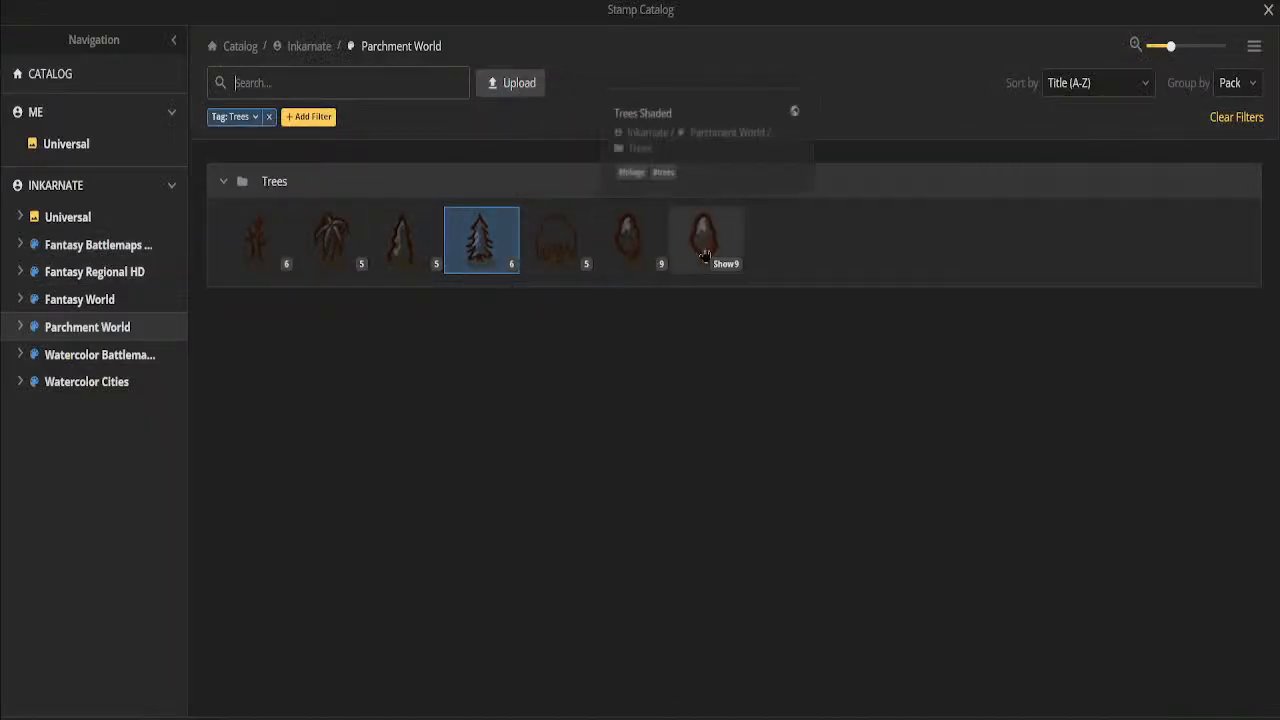
{"action": "left_click", "coordinate": [630, 245]}
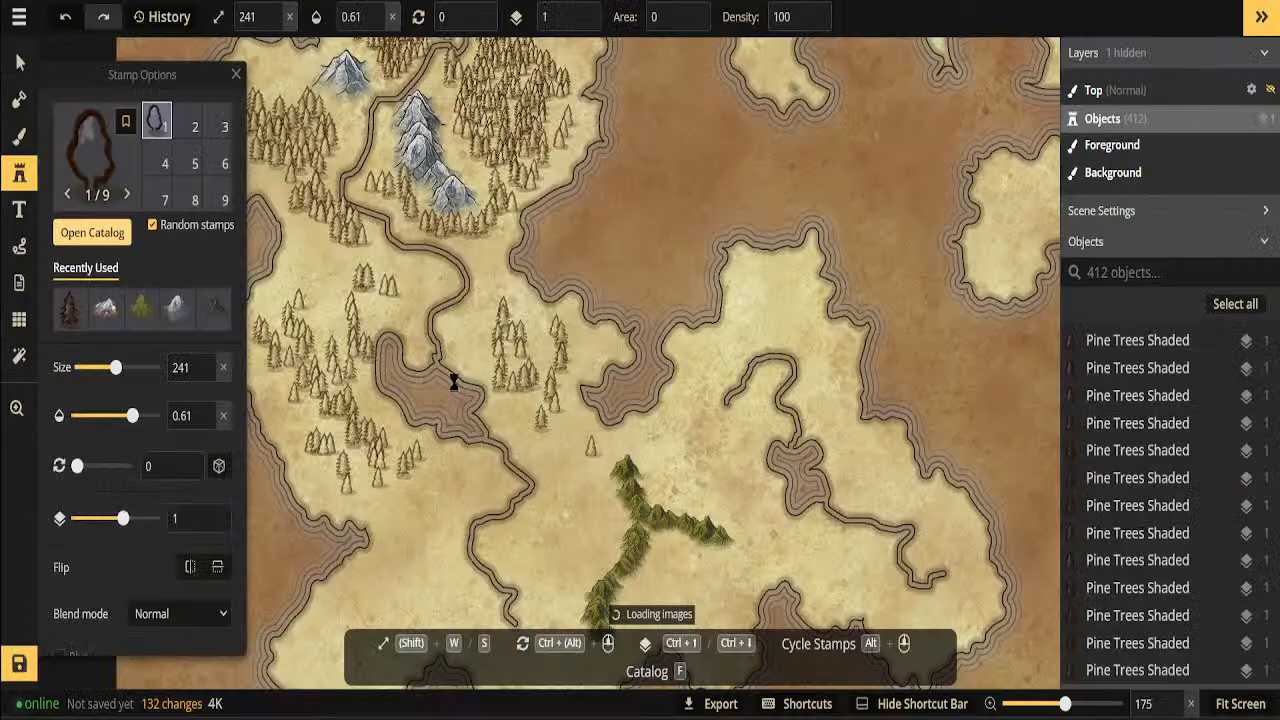
{"action": "left_click", "coordinate": [393, 304]}
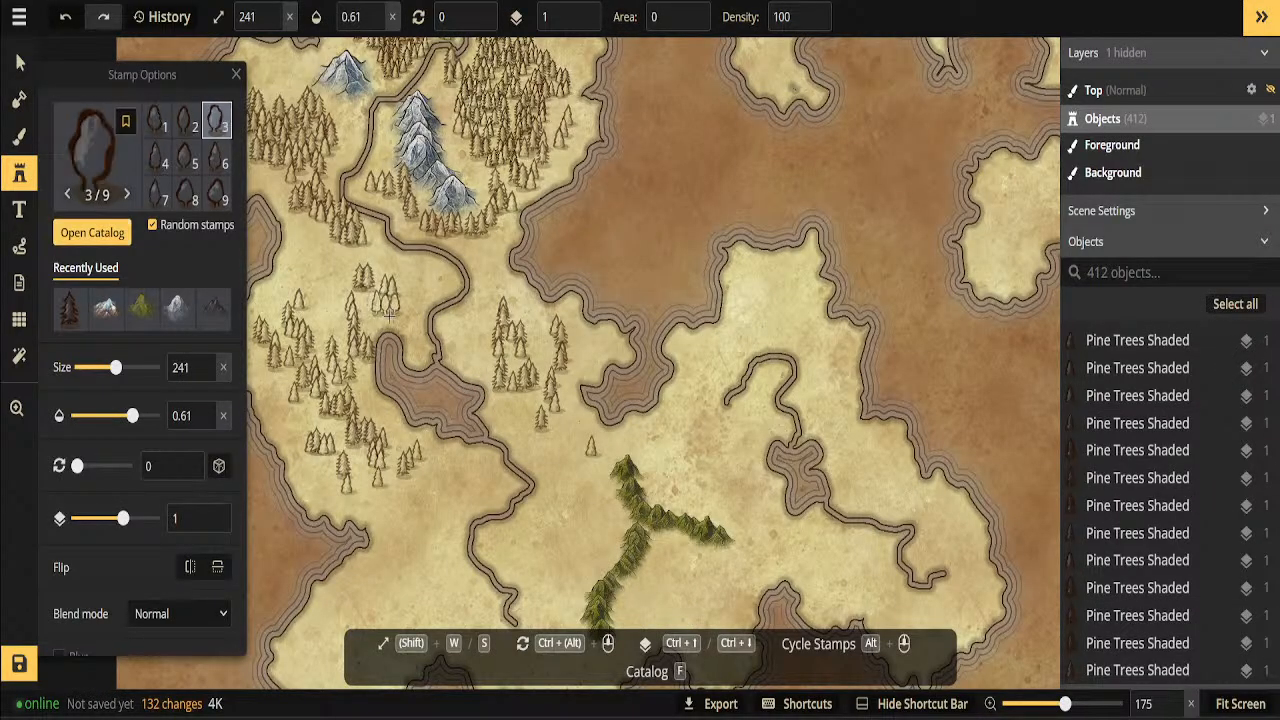
{"action": "left_click_drag", "start_coordinate": [319, 281], "coordinate": [330, 316]}
{"action": "mouse_move", "coordinate": [269, 384]}
{"action": "left_mouse_down"}
{"action": "mouse_move", "coordinate": [288, 418]}
{"action": "mouse_move", "coordinate": [301, 410]}
{"action": "mouse_move", "coordinate": [283, 428]}
{"action": "mouse_move", "coordinate": [316, 451]}
{"action": "mouse_move", "coordinate": [319, 475]}
{"action": "mouse_move", "coordinate": [389, 497]}
{"action": "mouse_move", "coordinate": [449, 469]}
{"action": "mouse_move", "coordinate": [476, 471]}
{"action": "mouse_move", "coordinate": [457, 488]}
{"action": "mouse_move", "coordinate": [484, 498]}
{"action": "mouse_move", "coordinate": [534, 414]}
{"action": "mouse_move", "coordinate": [526, 395]}
{"action": "mouse_move", "coordinate": [501, 418]}
{"action": "mouse_move", "coordinate": [534, 427]}
{"action": "mouse_move", "coordinate": [549, 463]}
{"action": "mouse_move", "coordinate": [569, 429]}
{"action": "mouse_move", "coordinate": [561, 465]}
{"action": "mouse_move", "coordinate": [603, 455]}
{"action": "left_mouse_up"}
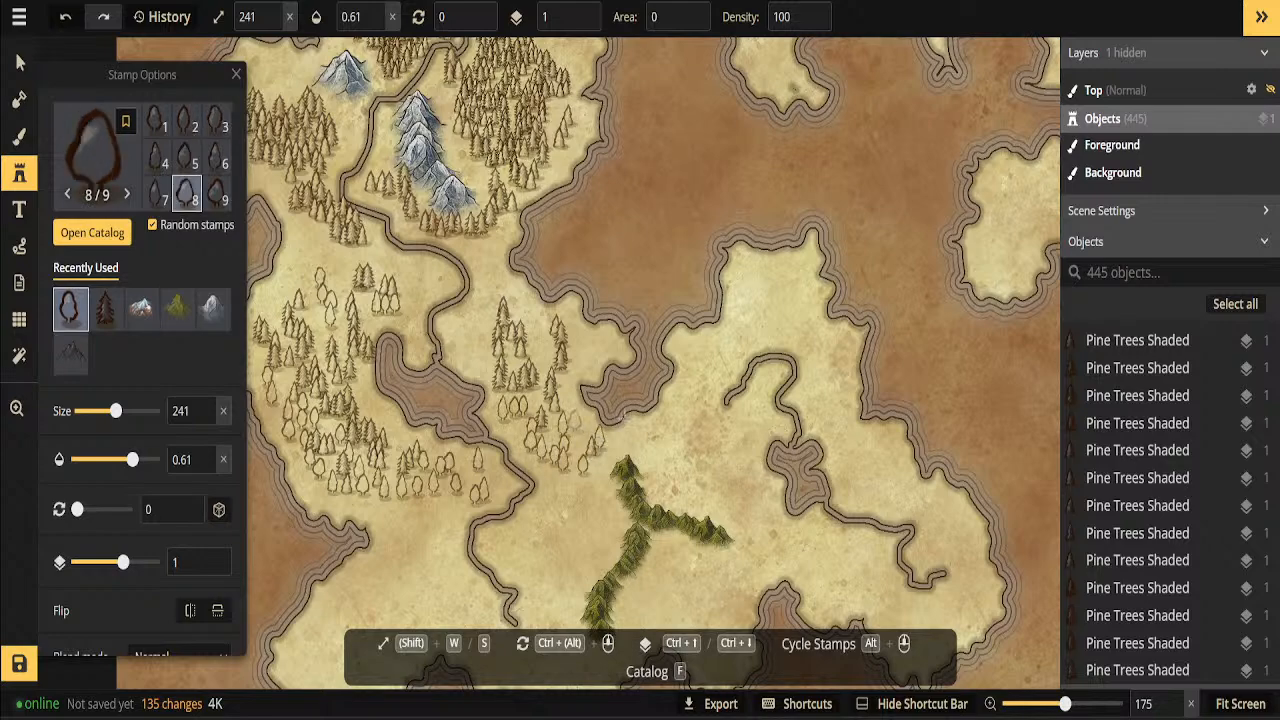
Add more rounded trees along both river banks north of the lake and in gaps of the western woodland
{"action": "scroll", "coordinate": [603, 458], "scroll_direction": "down", "scroll_amount": 1}
{"action": "scroll", "coordinate": [550, 405], "scroll_direction": "down", "scroll_amount": 2}
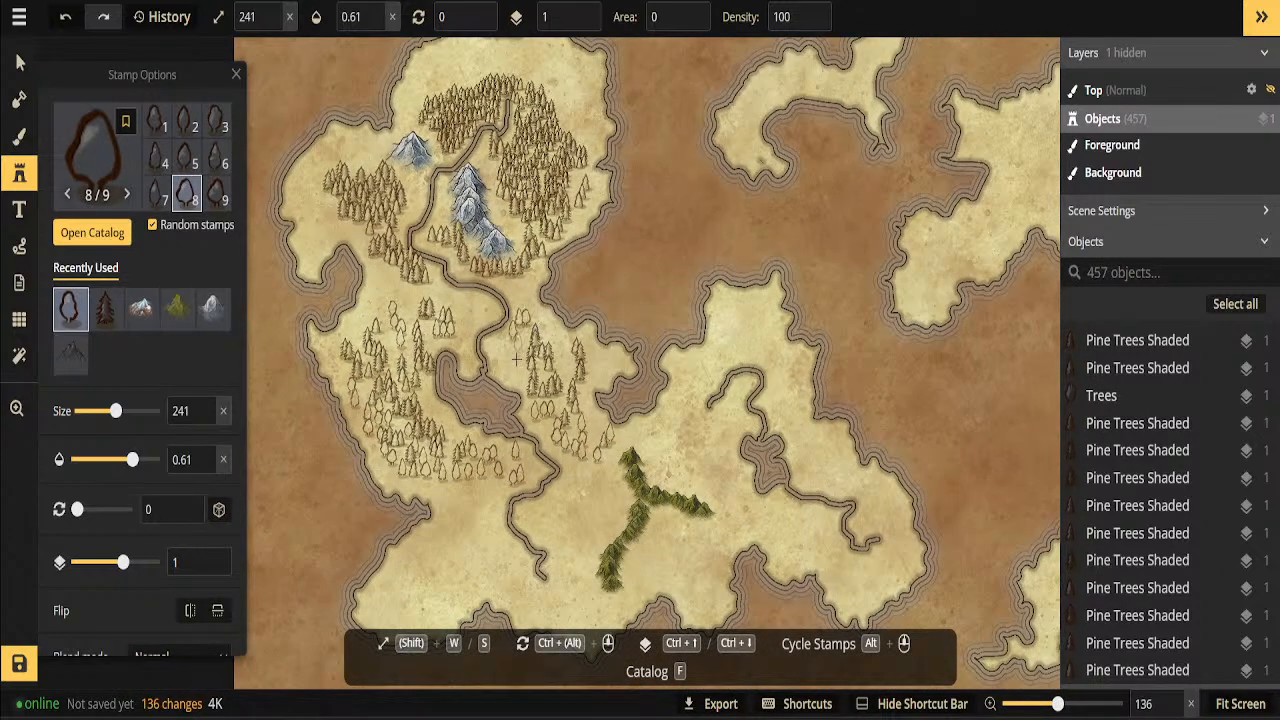
{"action": "left_click_drag", "start_coordinate": [507, 368], "coordinate": [560, 354]}
{"action": "left_click_drag", "start_coordinate": [476, 308], "coordinate": [464, 352]}
{"action": "left_click", "coordinate": [376, 311]}
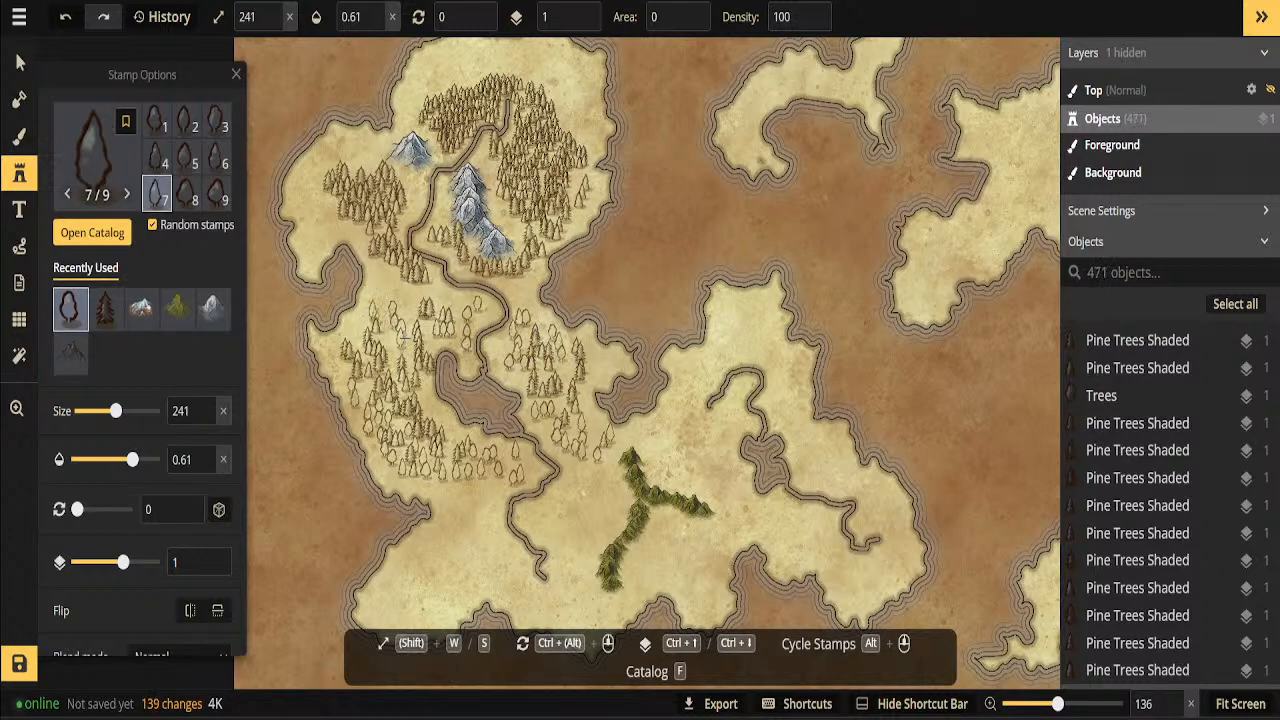
{"action": "left_click", "coordinate": [394, 352]}
Fill the remaining gap along the southwest shore of the inland lake with rounded trees
{"action": "scroll", "coordinate": [392, 358], "scroll_direction": "up", "scroll_amount": 4}
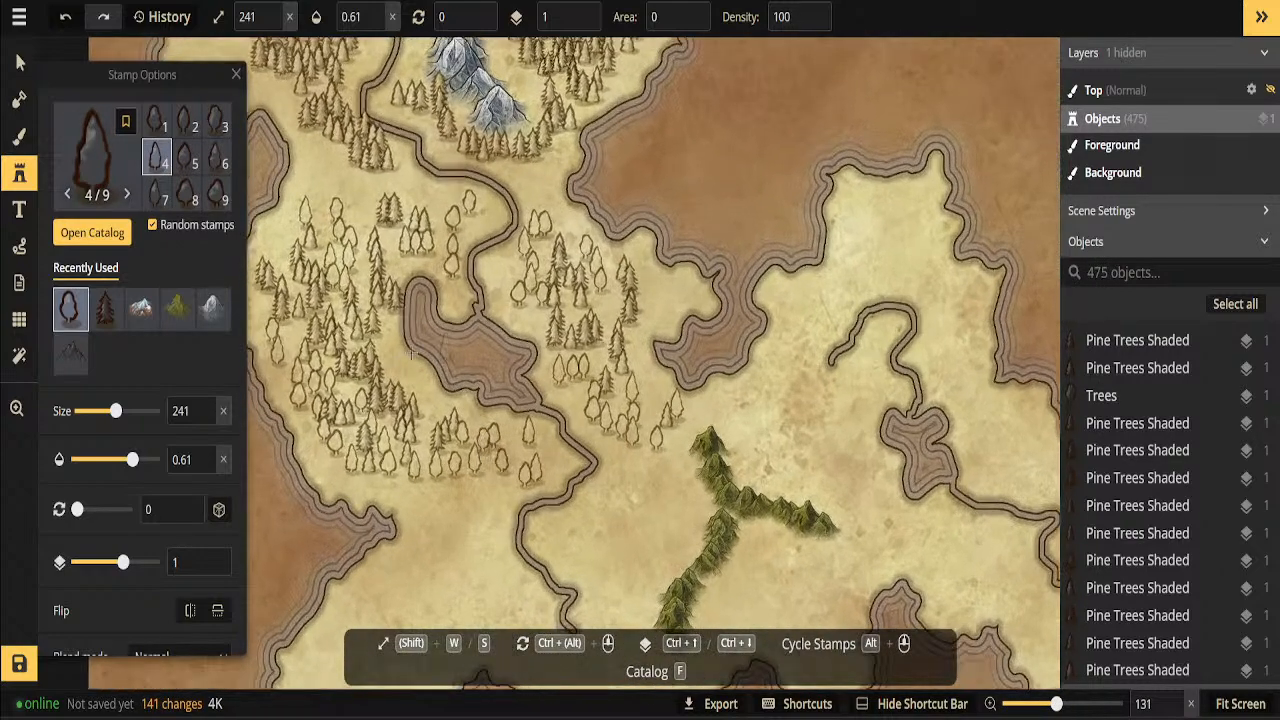
{"action": "left_click_drag", "start_coordinate": [390, 362], "coordinate": [434, 408]}
{"action": "scroll", "coordinate": [458, 485], "scroll_direction": "down", "scroll_amount": 3}
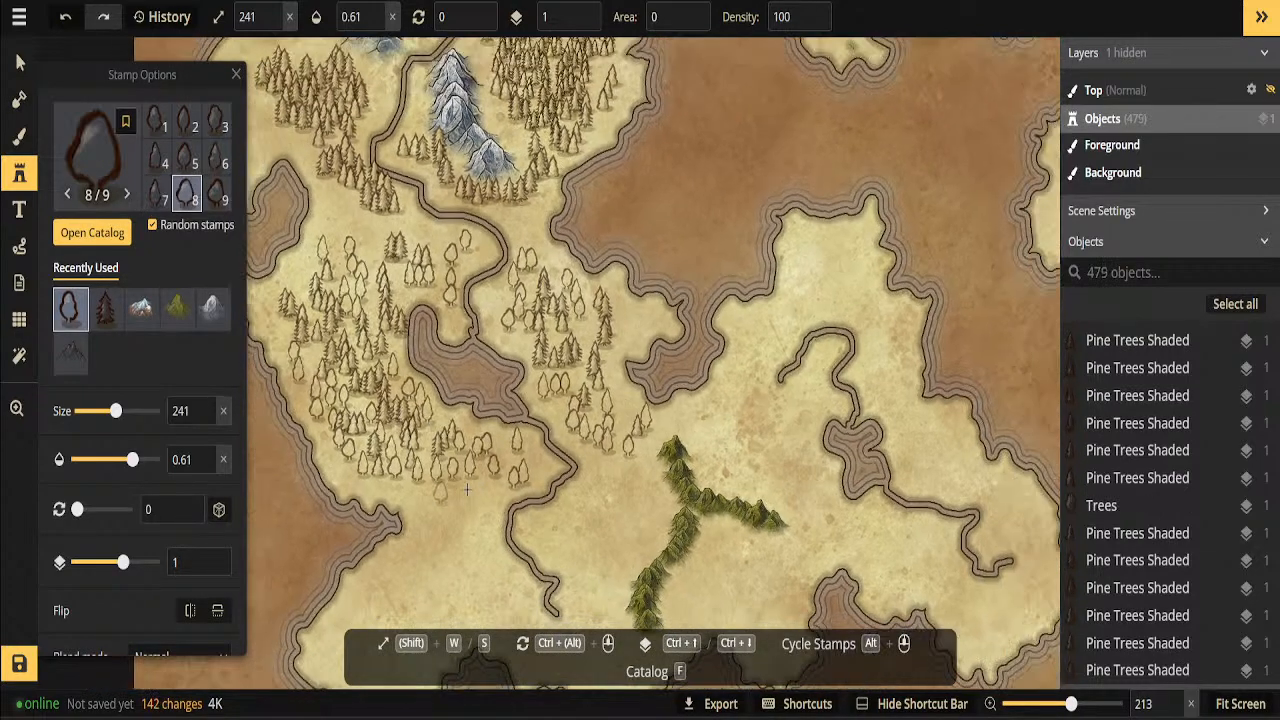
{"action": "scroll", "coordinate": [598, 490], "scroll_direction": "down", "scroll_amount": 1}
{"action": "scroll", "coordinate": [595, 500], "scroll_direction": "down", "scroll_amount": 3}
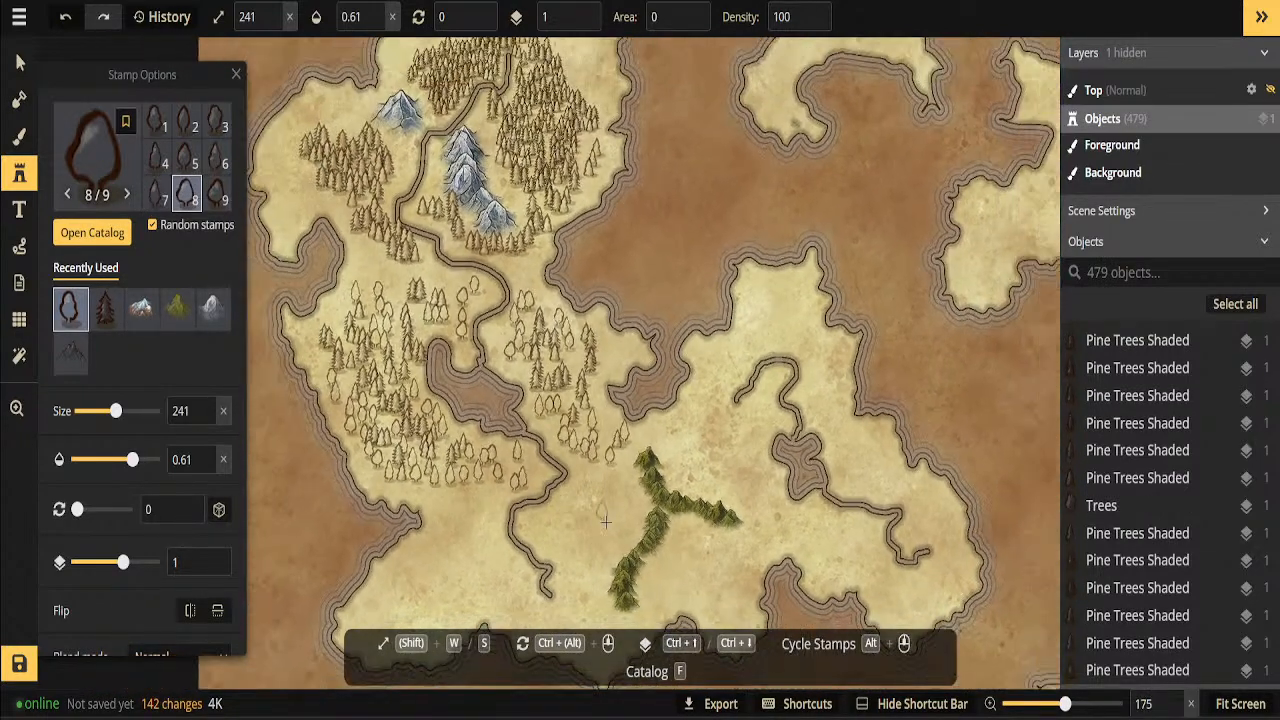
Add rounded trees from the river bend south of the lake eastward to the northern tip of the green mountain range
{"action": "scroll", "coordinate": [528, 540], "scroll_direction": "down", "scroll_amount": 1}
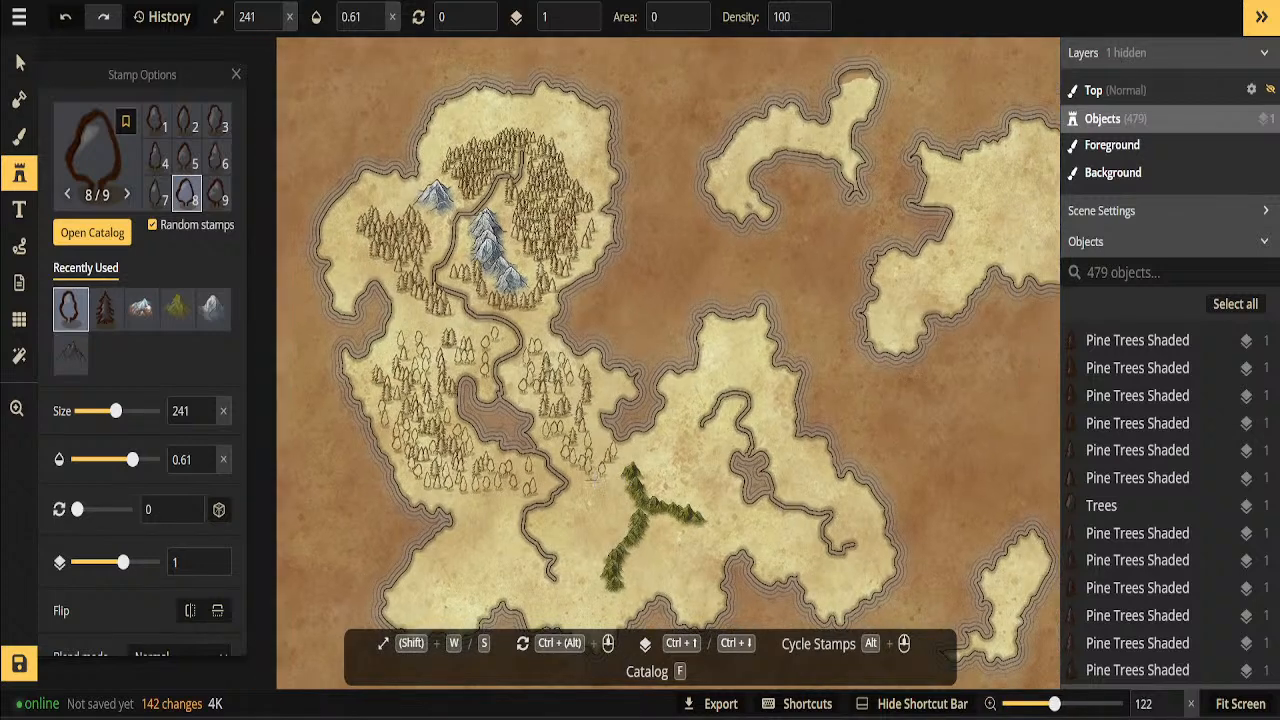
{"action": "mouse_move", "coordinate": [563, 500]}
{"action": "left_mouse_down"}
{"action": "mouse_move", "coordinate": [589, 492]}
{"action": "mouse_move", "coordinate": [603, 448]}
{"action": "mouse_move", "coordinate": [622, 442]}
{"action": "mouse_move", "coordinate": [612, 462]}
{"action": "left_mouse_up"}
{"action": "scroll", "coordinate": [650, 535], "scroll_direction": "up", "scroll_amount": 5}
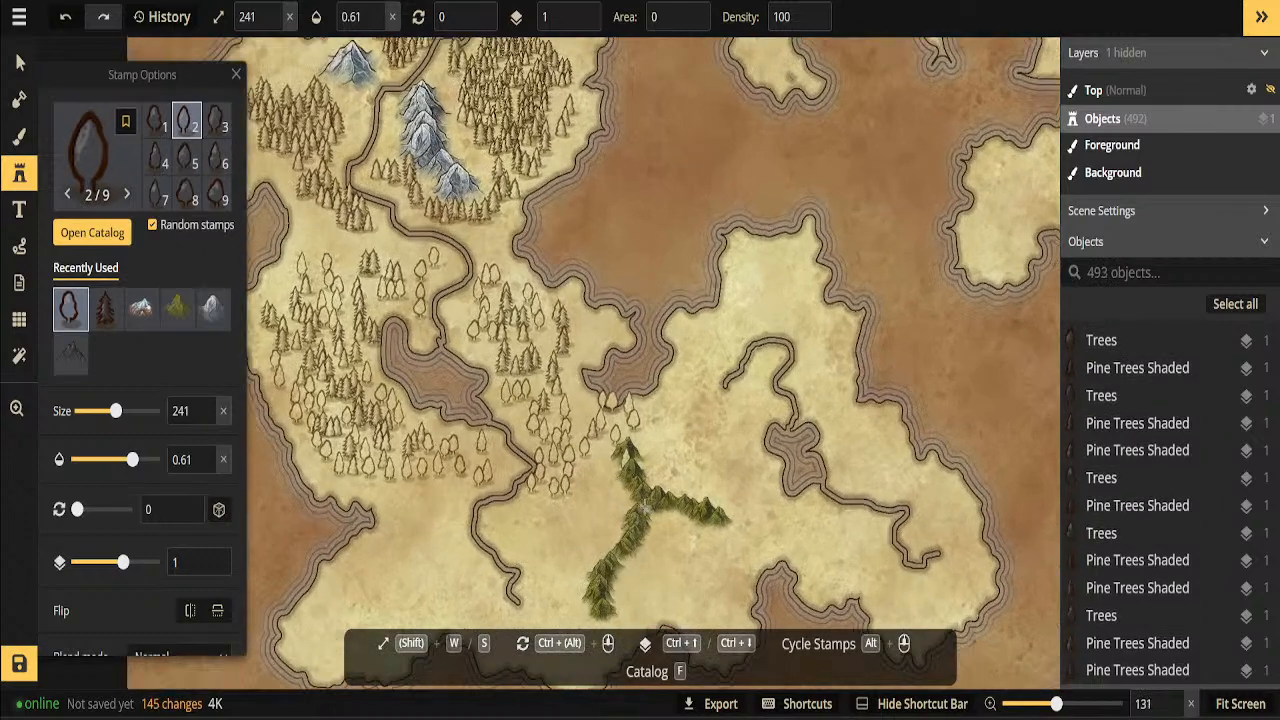
Delete the excess rounded trees north of the green mountain range, along with the range's northernmost peaks
{"action": "left_click", "coordinate": [20, 64]}
{"action": "left_click", "coordinate": [630, 362]}
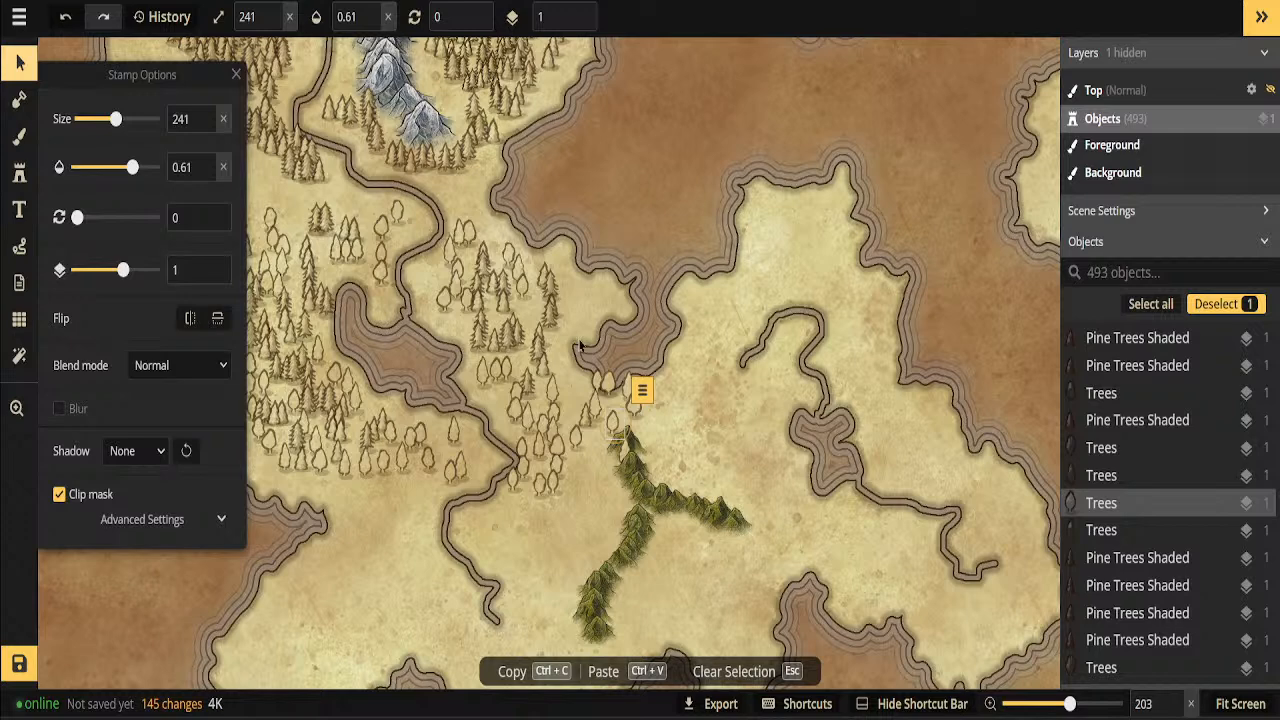
{"action": "key", "text": "Delete"}
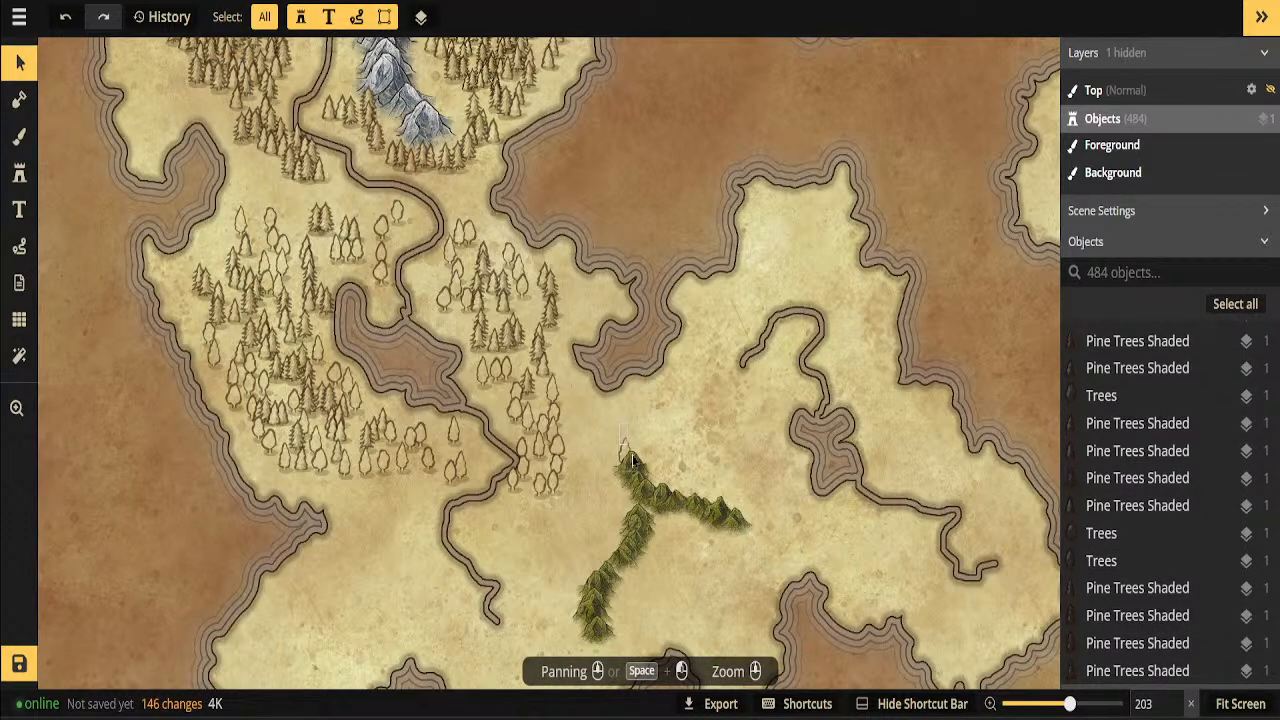
{"action": "left_click_drag", "start_coordinate": [632, 455], "coordinate": [634, 460]}
{"action": "key", "text": "Delete"}
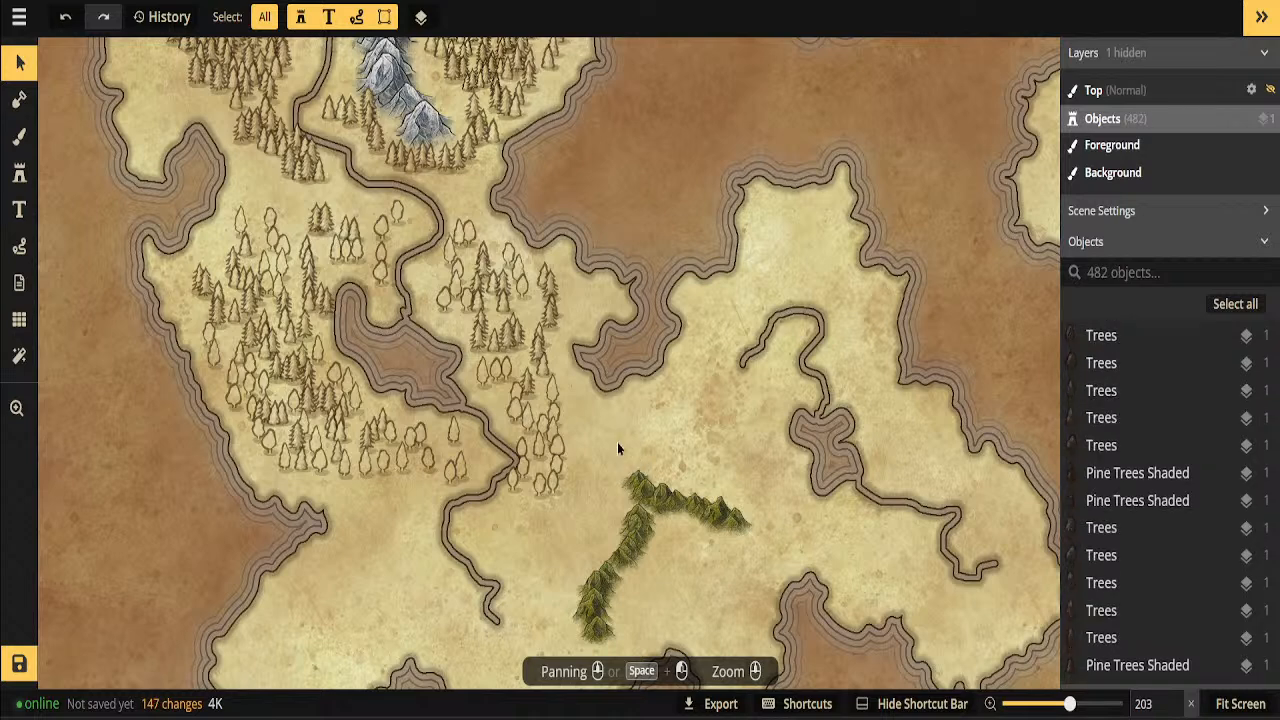
Open the stamp catalog and search the Parchment World stamps for Mountains
{"action": "scroll", "coordinate": [618, 449], "scroll_direction": "down", "scroll_amount": 2}
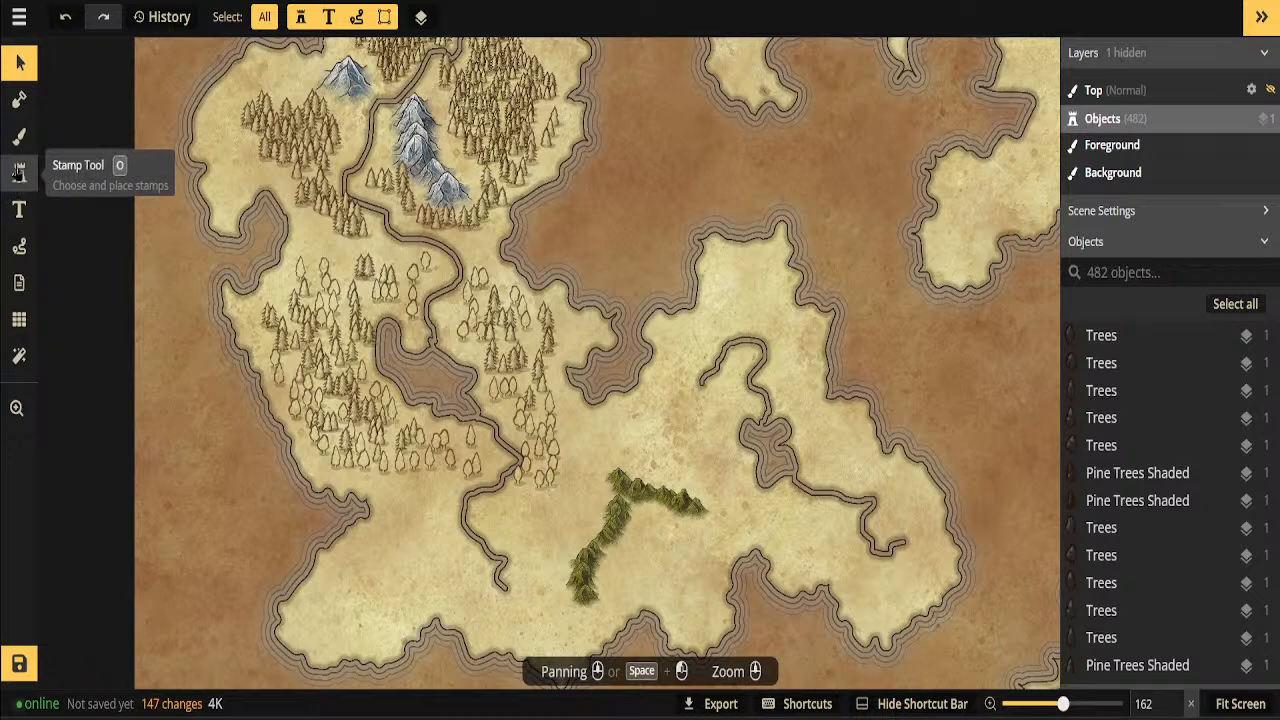
{"action": "left_click", "coordinate": [19, 173]}
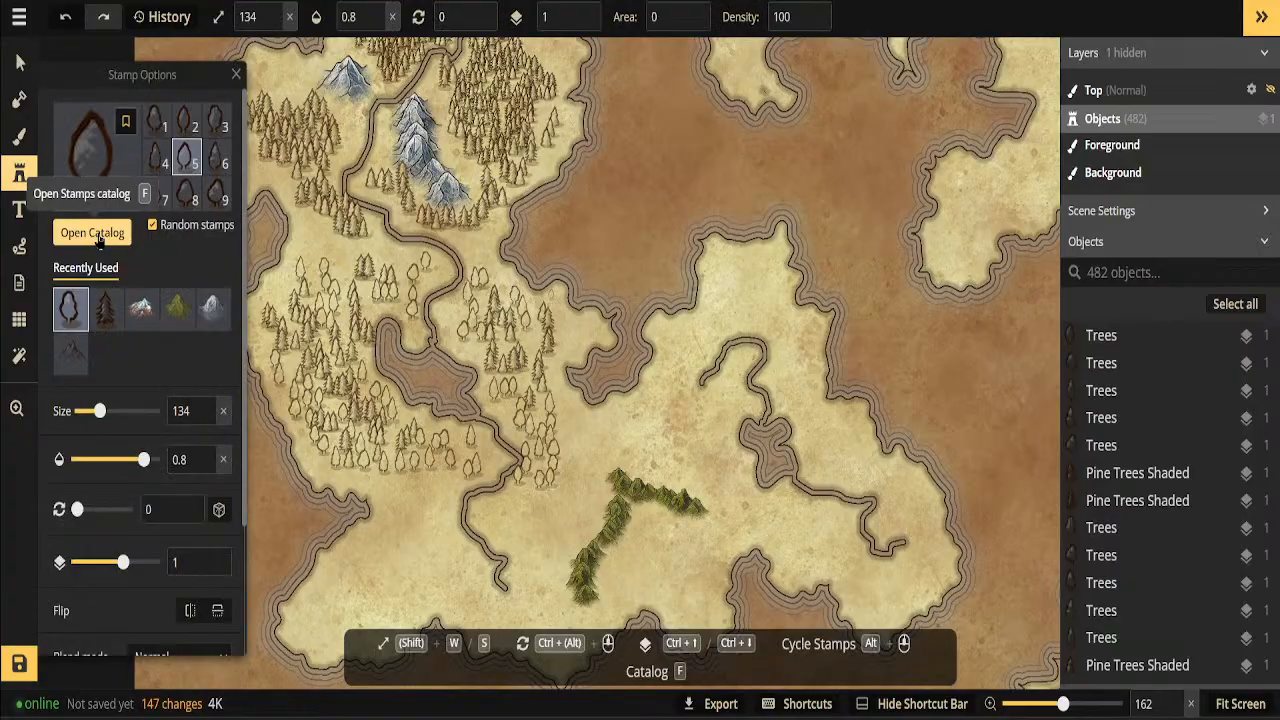
{"action": "left_click", "coordinate": [95, 236]}
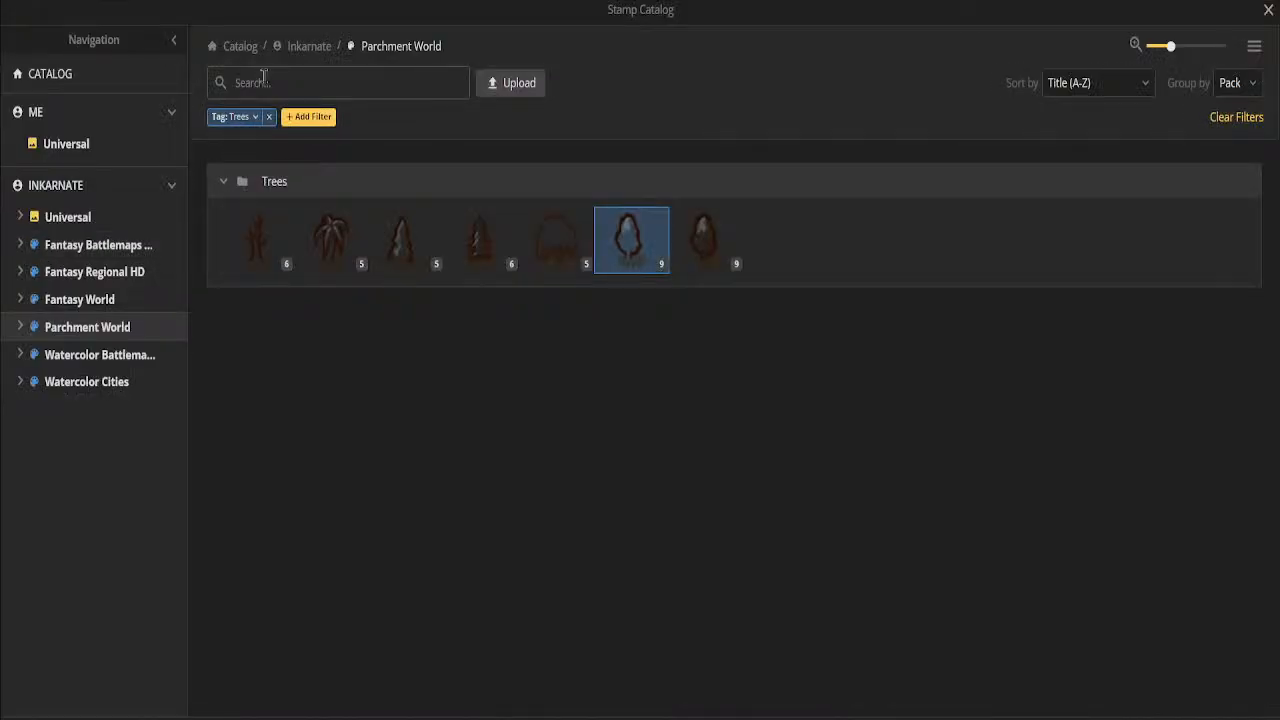
{"action": "type", "text": "Moutains"}
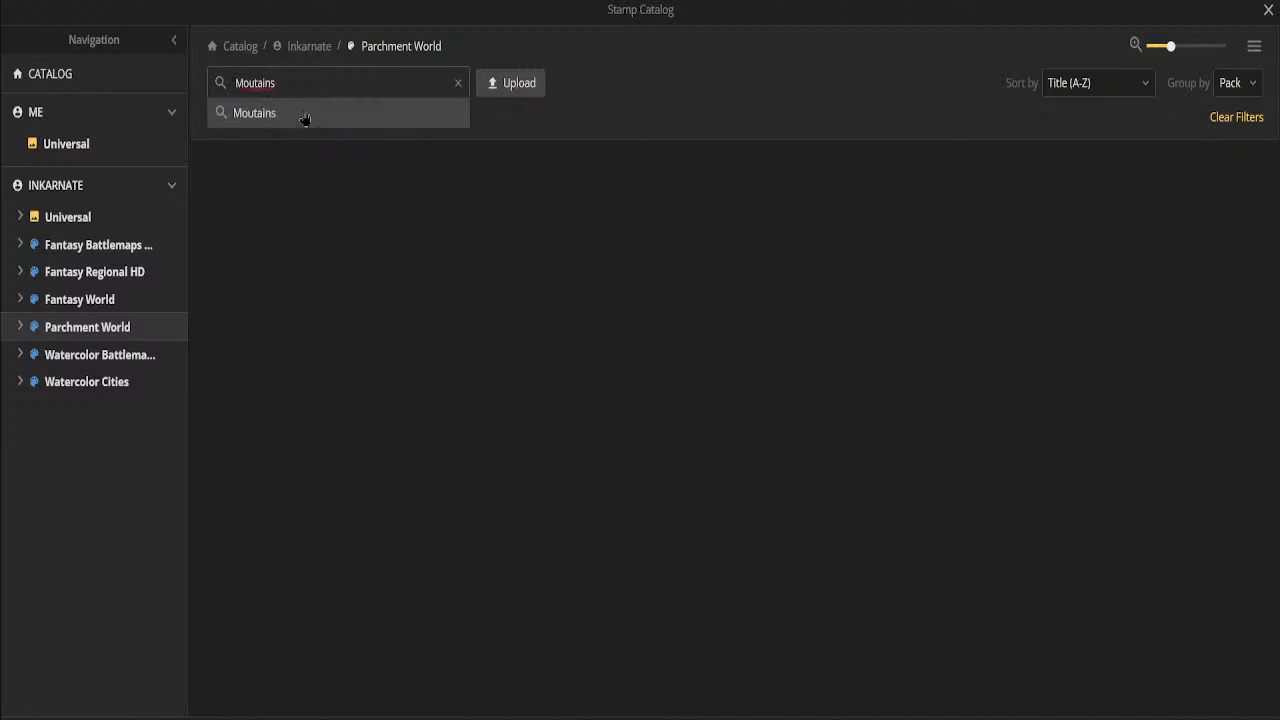
{"action": "key", "text": "BackSpace"}
{"action": "key", "text": "BackSpace"}
{"action": "key", "text": "BackSpace"}
{"action": "key", "text": "BackSpace"}
{"action": "key", "text": "BackSpace"}
{"action": "type", "text": "n"}
{"action": "key", "text": "Down"}
{"action": "key", "text": "Up"}
{"action": "key", "text": "Down"}
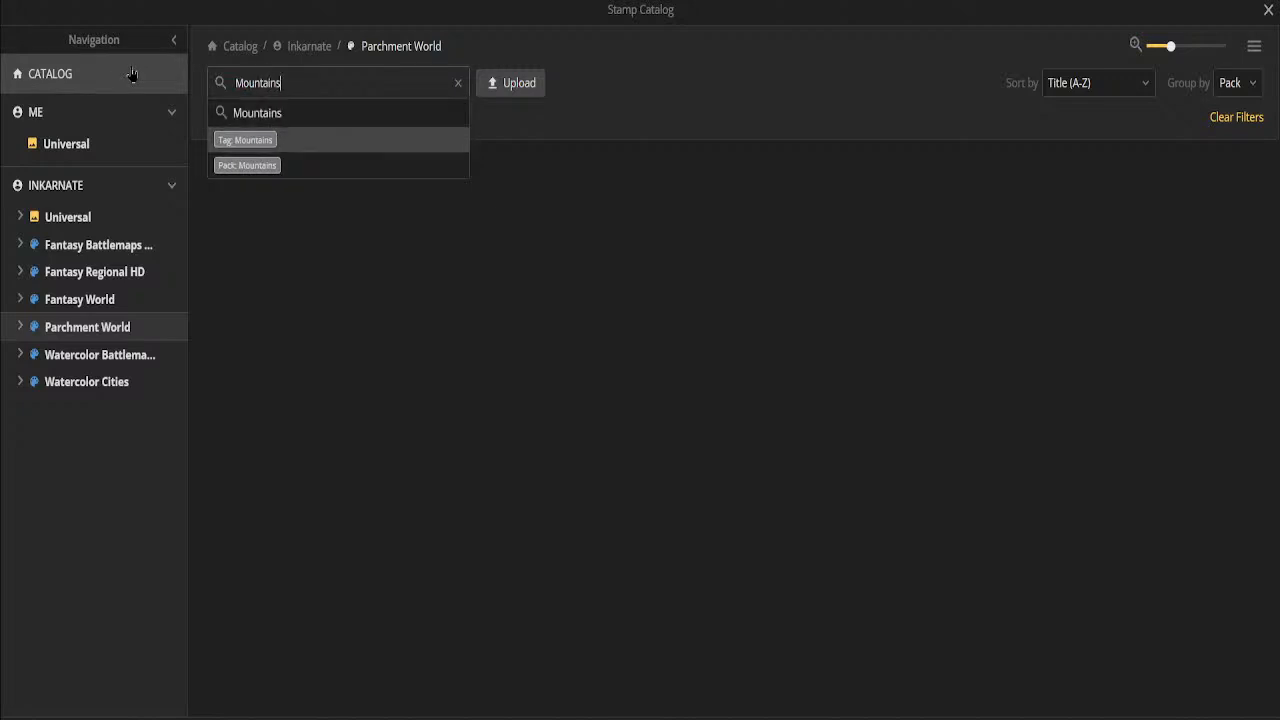
{"action": "left_click", "coordinate": [519, 90]}
{"action": "left_click", "coordinate": [519, 86]}
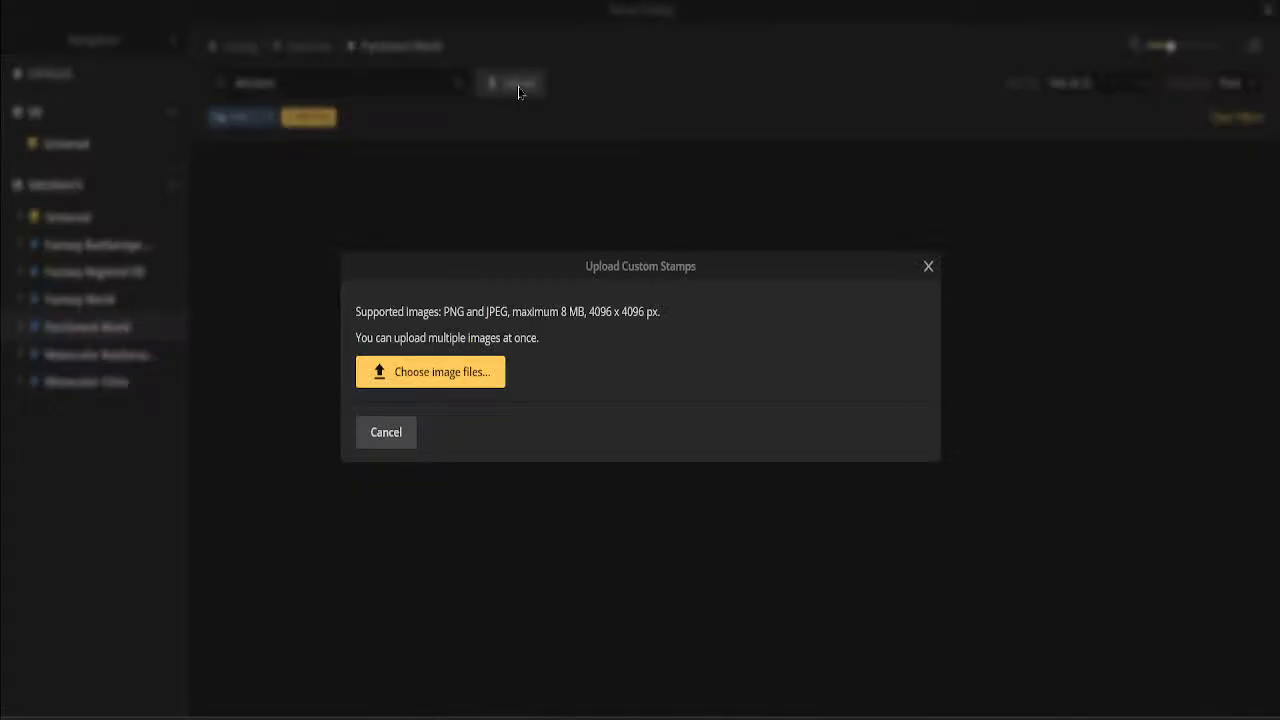
{"action": "left_click", "coordinate": [928, 267]}
Search Inkarnate's Universal stamps for Mountain
{"action": "left_click", "coordinate": [378, 87]}
{"action": "left_click", "coordinate": [377, 84]}
{"action": "key", "text": "BackSpace"}
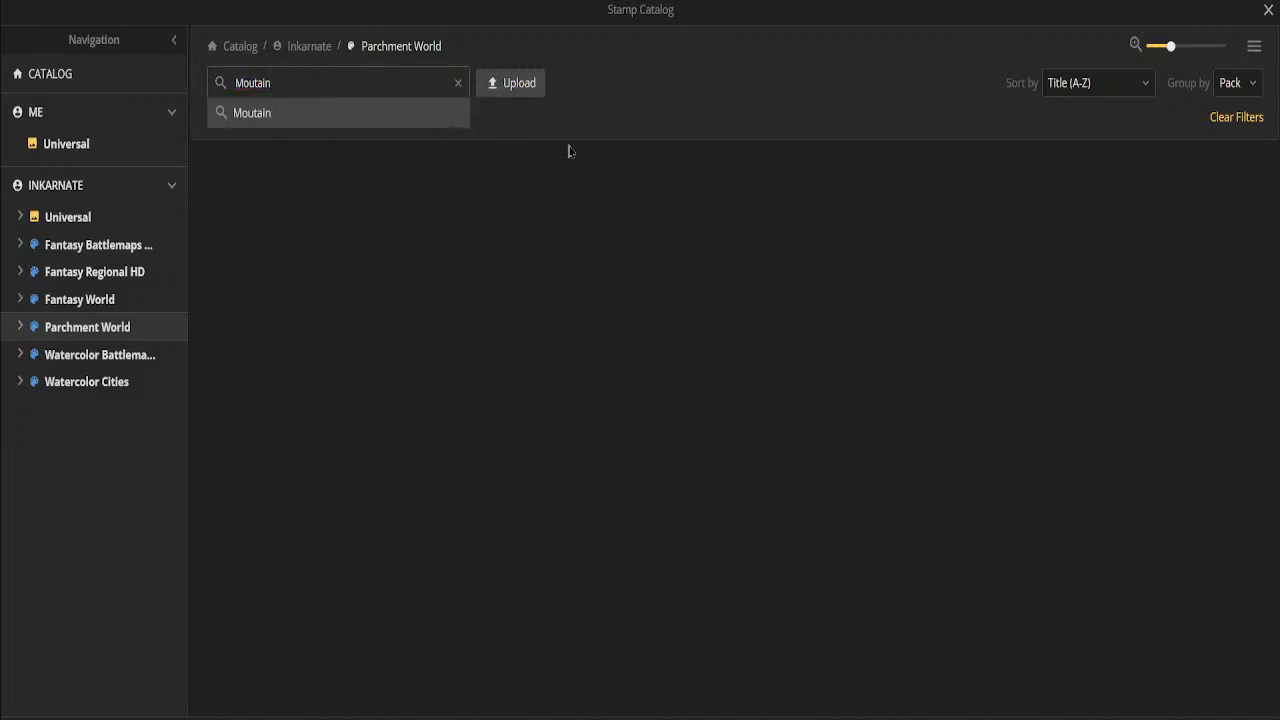
{"action": "left_click", "coordinate": [57, 223]}
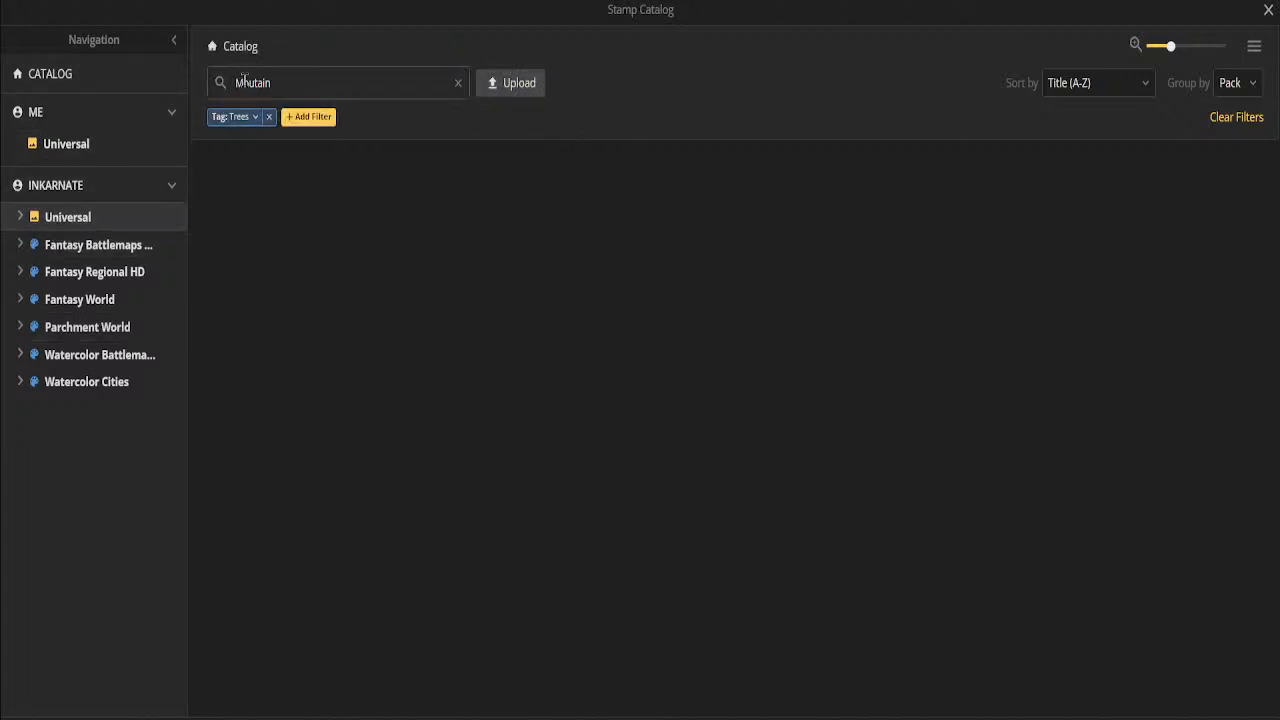
{"action": "left_click_drag", "start_coordinate": [236, 86], "coordinate": [334, 78]}
{"action": "type", "text": "Moun"}
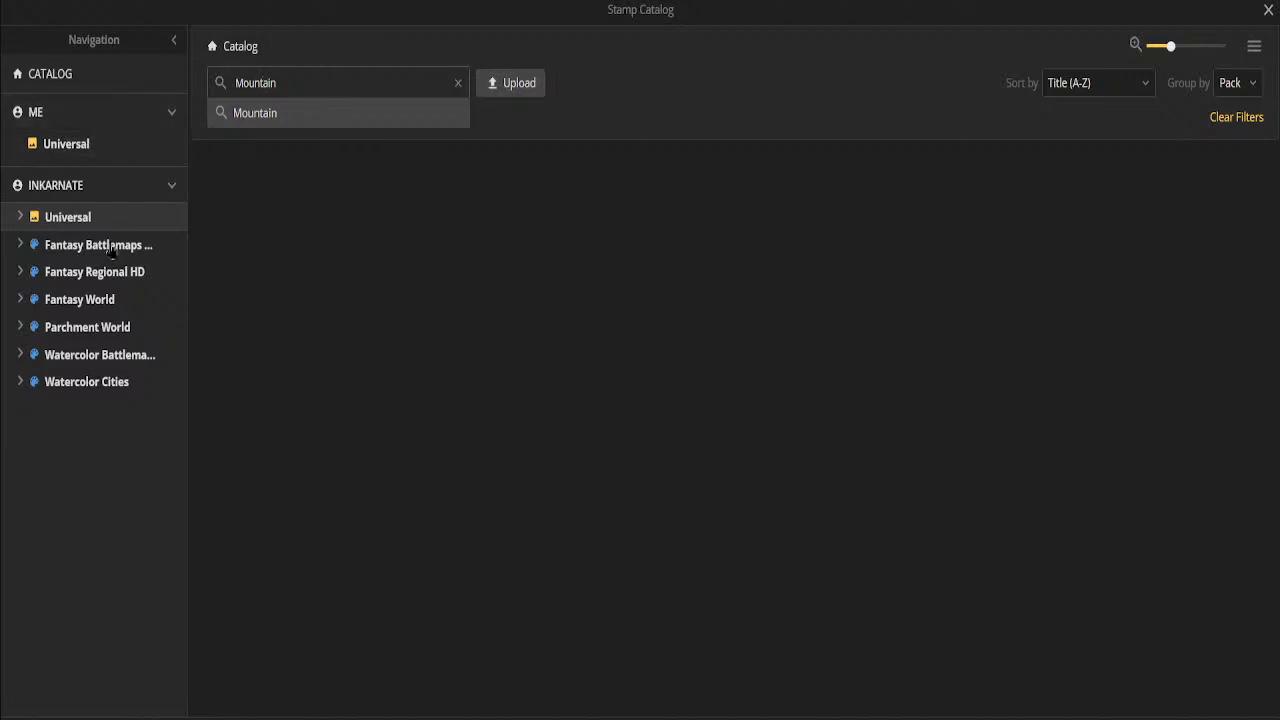
Search the Parchment World stamps for Mountains and remove the Trees tag filter
{"action": "left_click", "coordinate": [88, 327]}
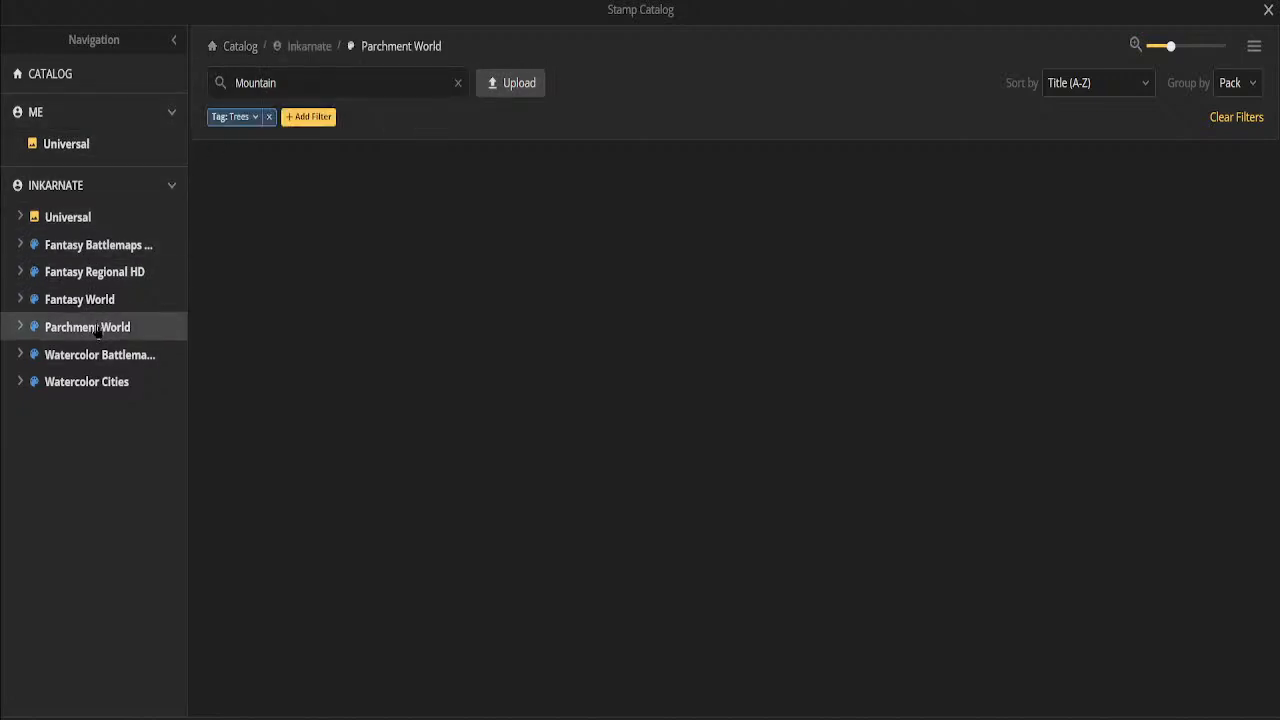
{"action": "left_click", "coordinate": [305, 83]}
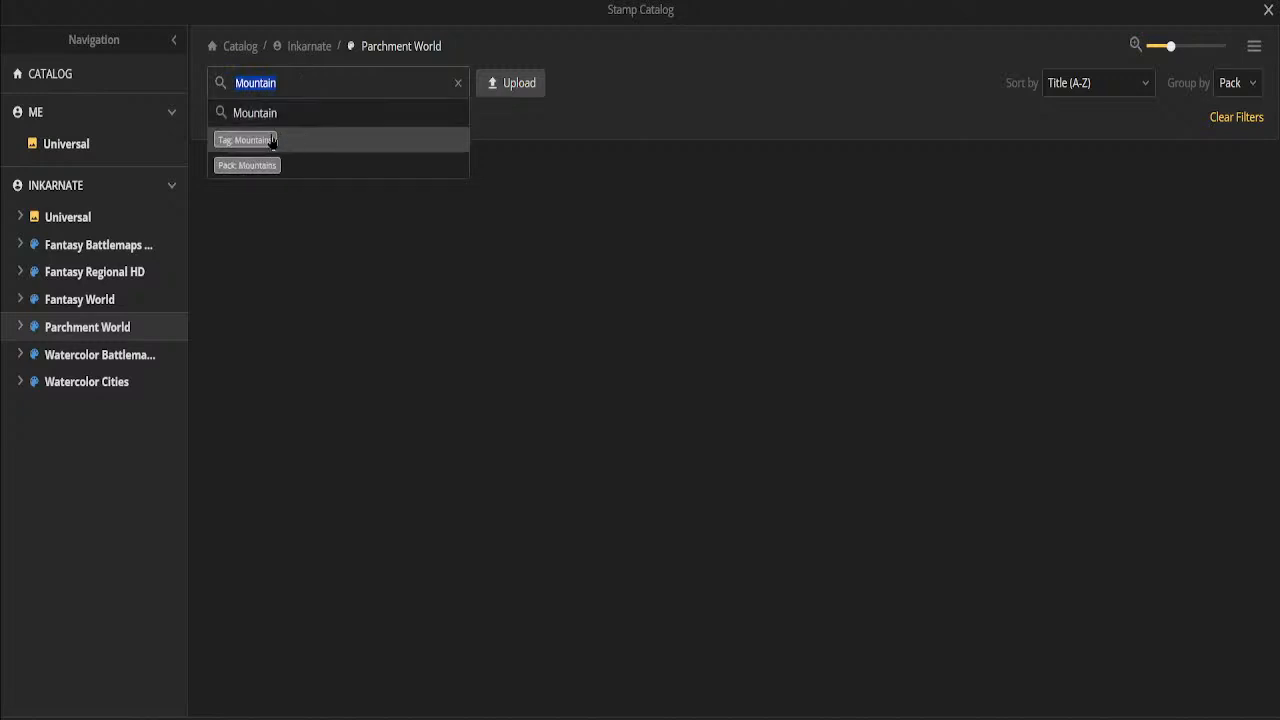
{"action": "left_click", "coordinate": [301, 82]}
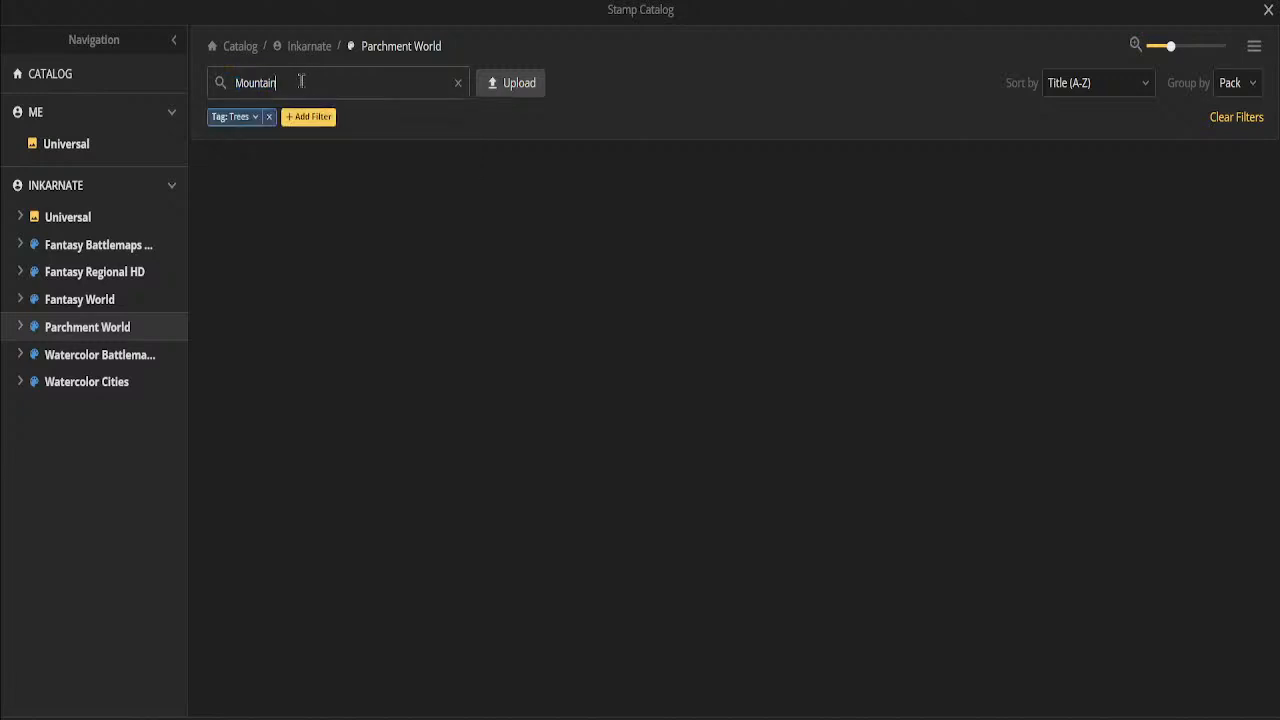
{"action": "type", "text": "s"}
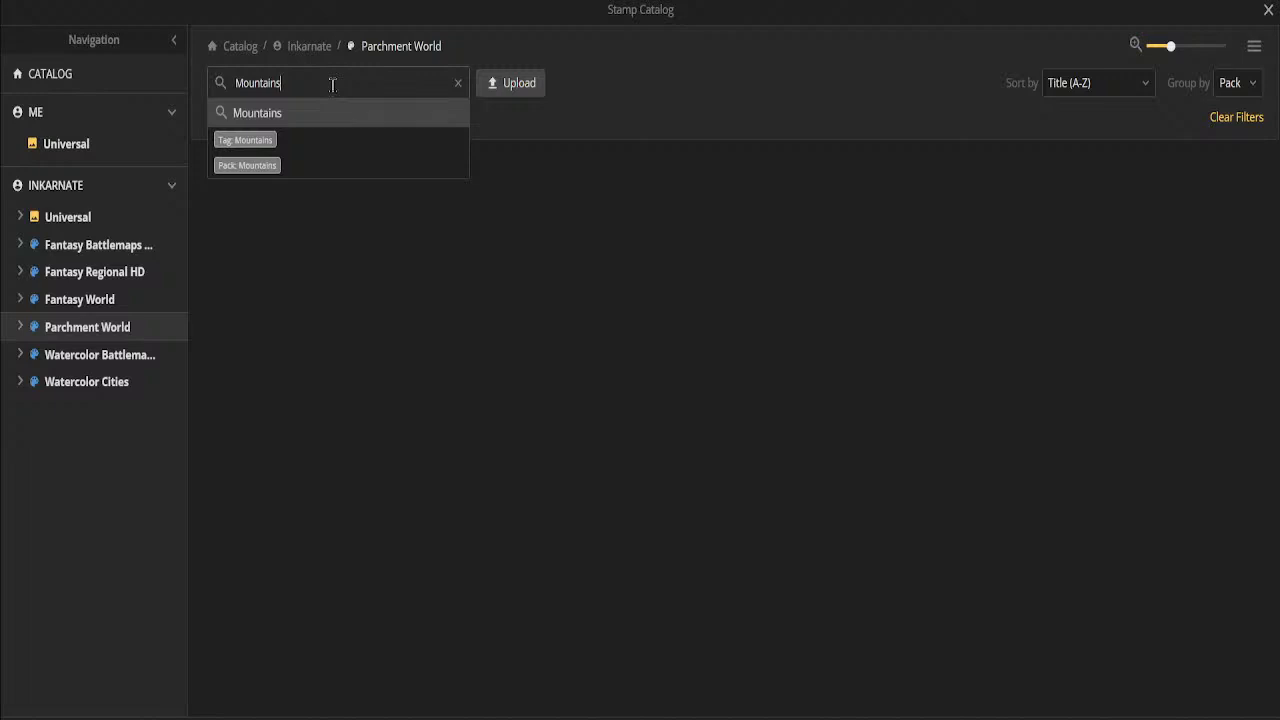
{"action": "left_click", "coordinate": [105, 329]}
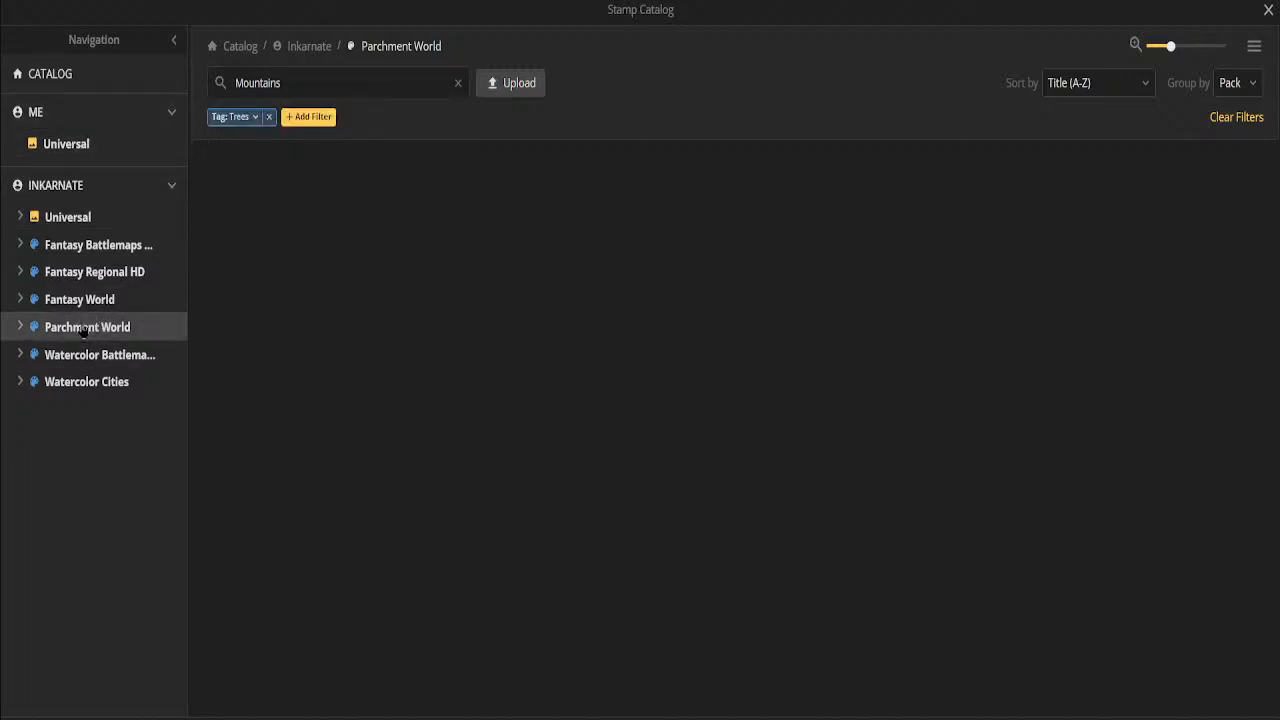
{"action": "left_click_drag", "start_coordinate": [300, 80], "coordinate": [146, 66]}
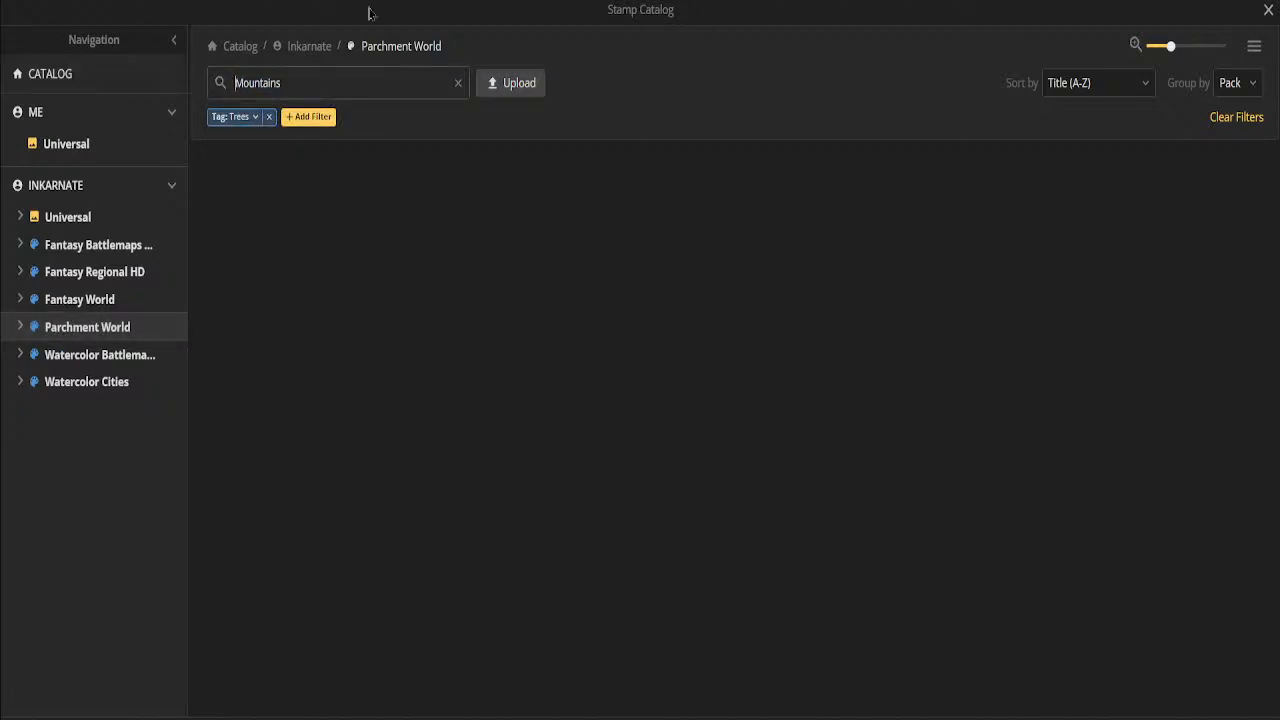
{"action": "left_click", "coordinate": [269, 117]}
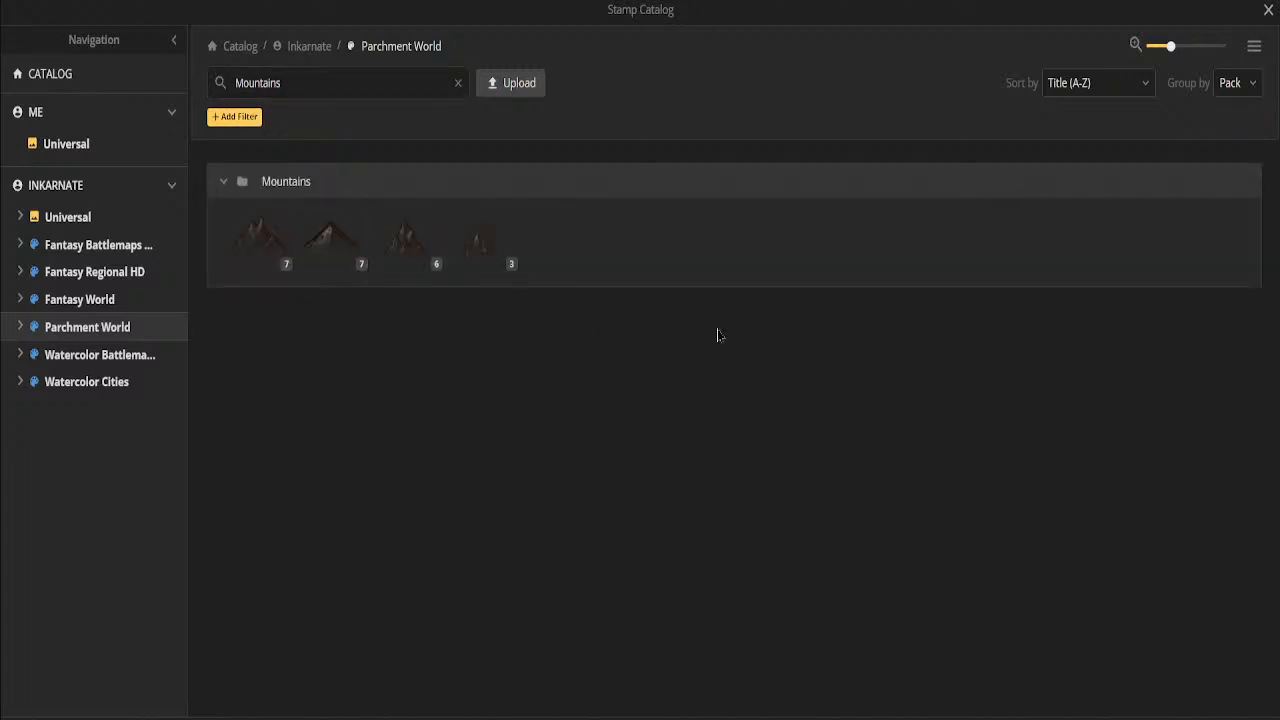
Search for Plateau in the Parchment World stamps and in the personal Universal stamps
{"action": "left_click", "coordinate": [333, 87]}
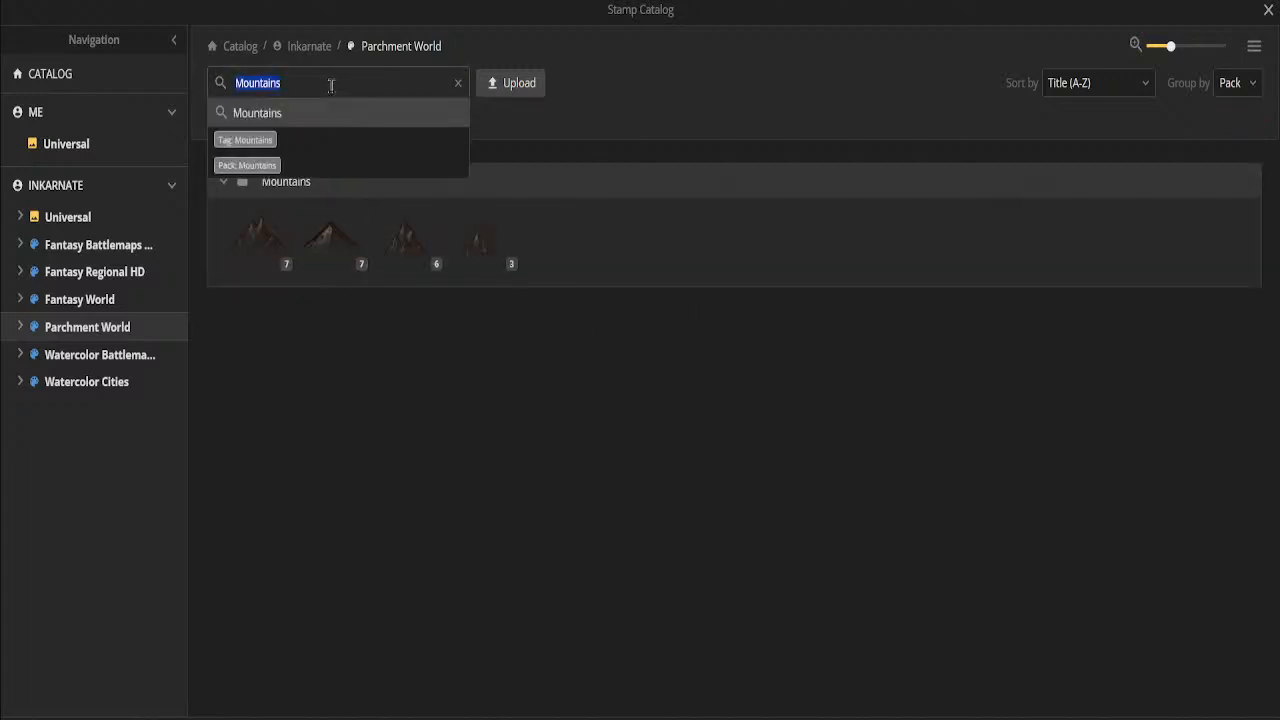
{"action": "left_click", "coordinate": [332, 86]}
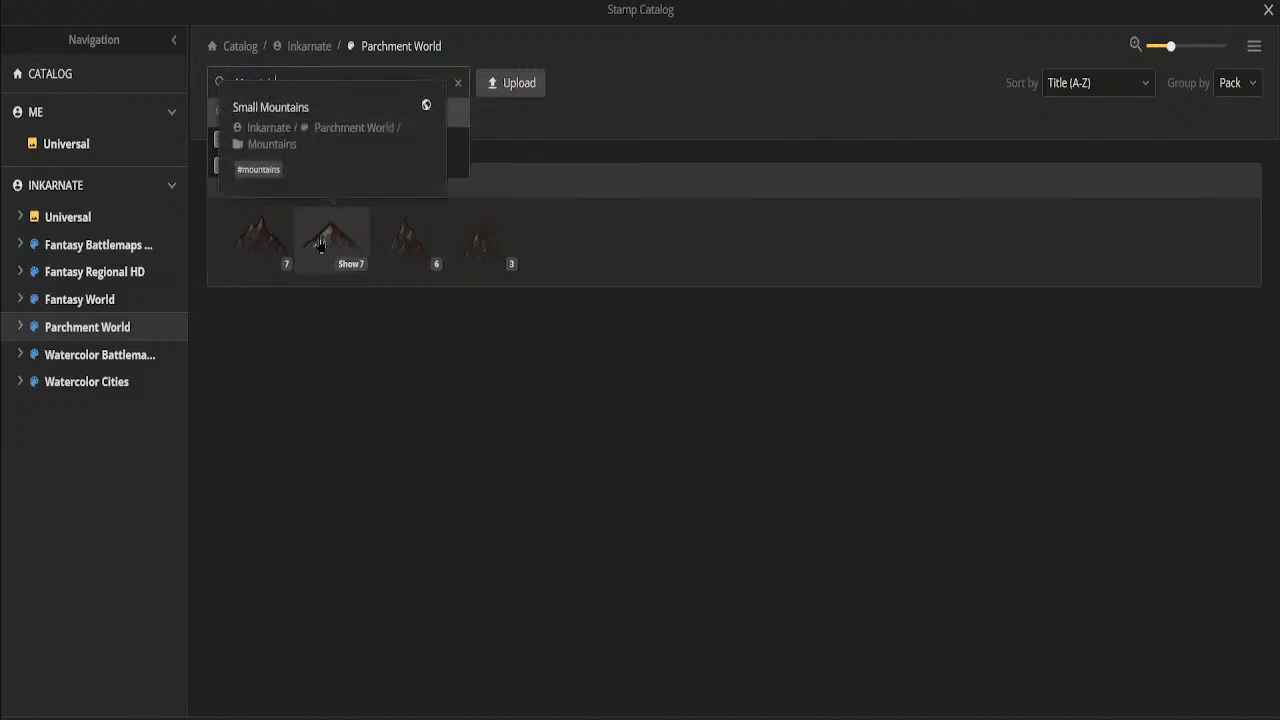
{"action": "key", "text": "ctrl+a"}
{"action": "type", "text": "Pla"}
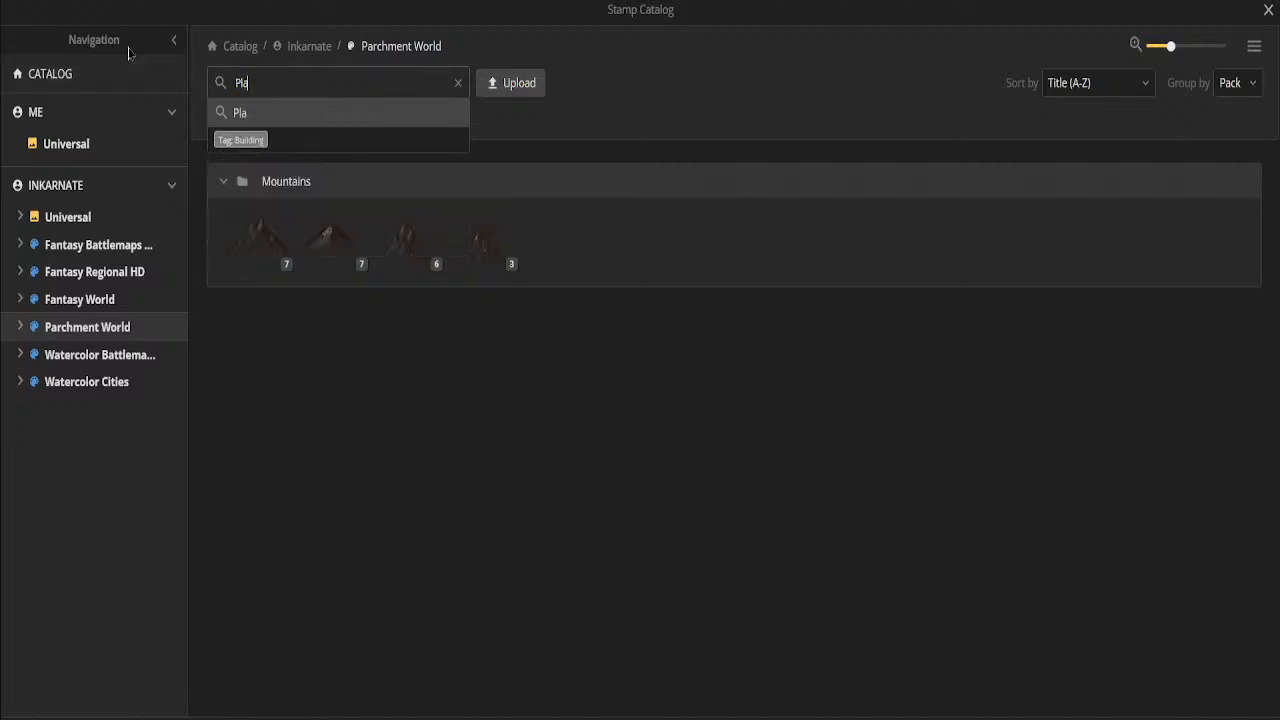
{"action": "type", "text": "teau"}
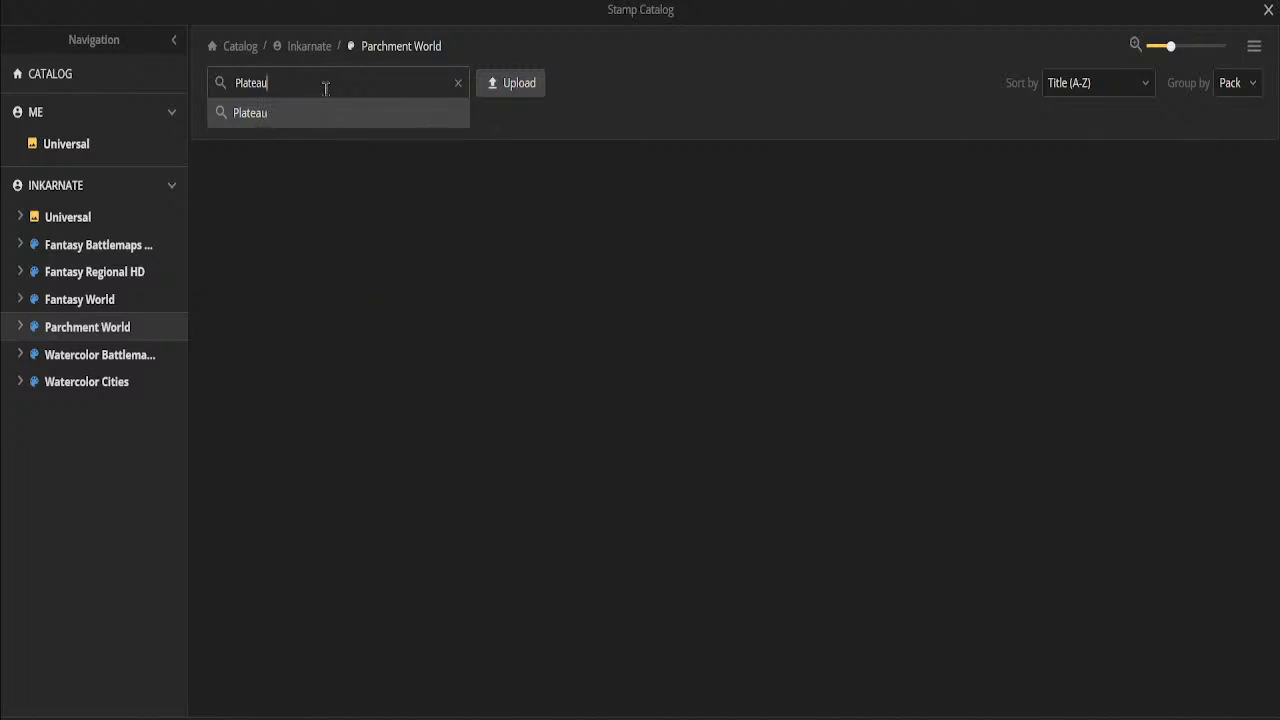
{"action": "key", "text": "BackSpace"}
{"action": "key", "text": "BackSpace"}
{"action": "key", "text": "BackSpace"}
{"action": "key", "text": "BackSpace"}
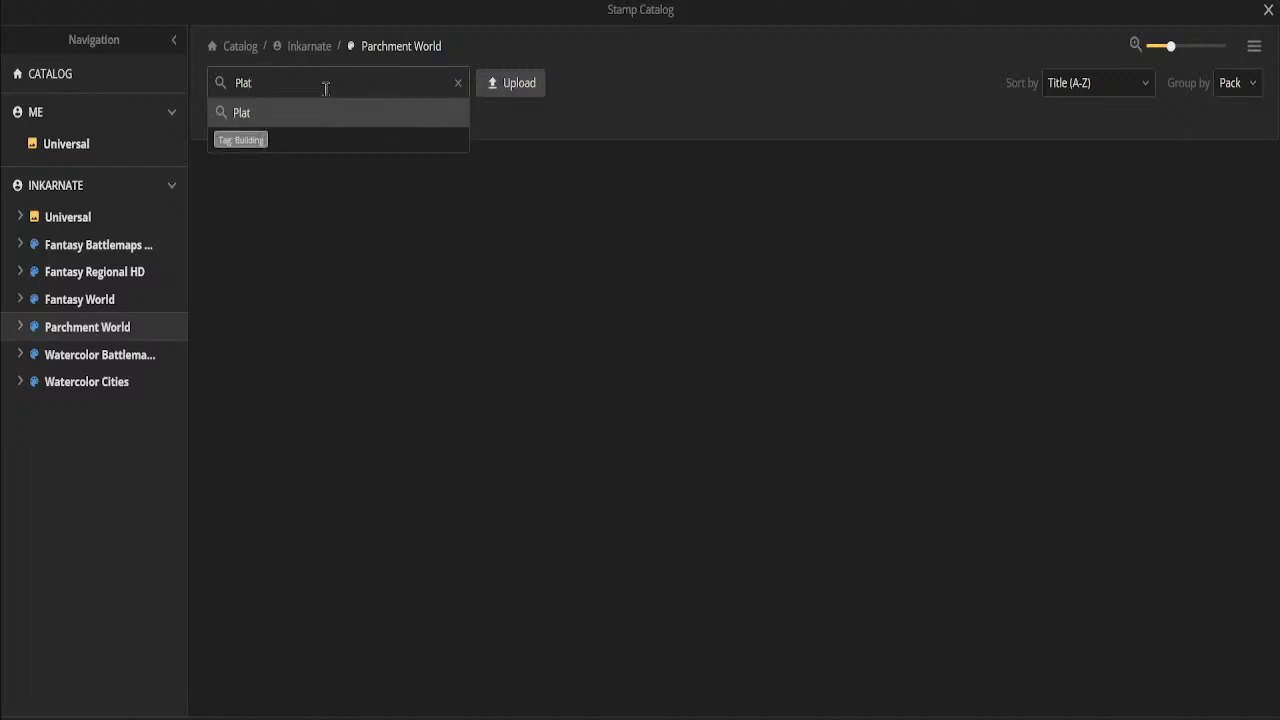
{"action": "key", "text": "ctrl+a"}
{"action": "key", "text": "BackSpace"}
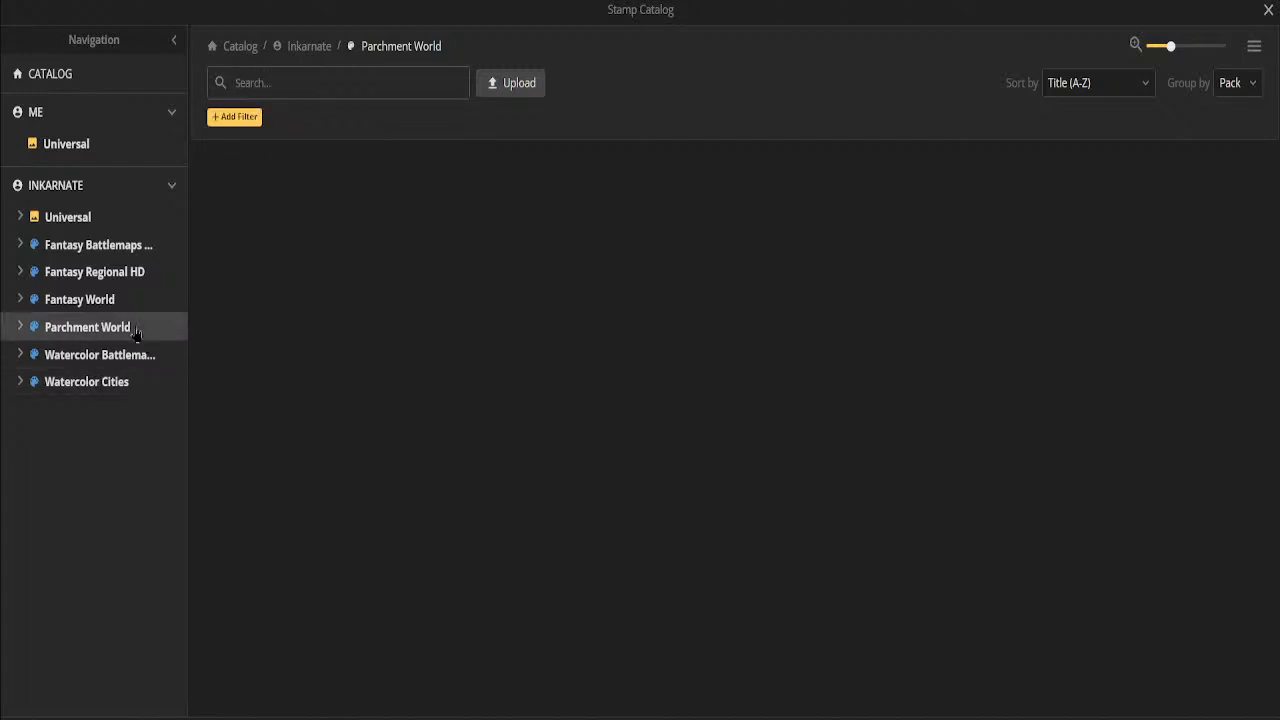
{"action": "type", "text": "Plateau"}
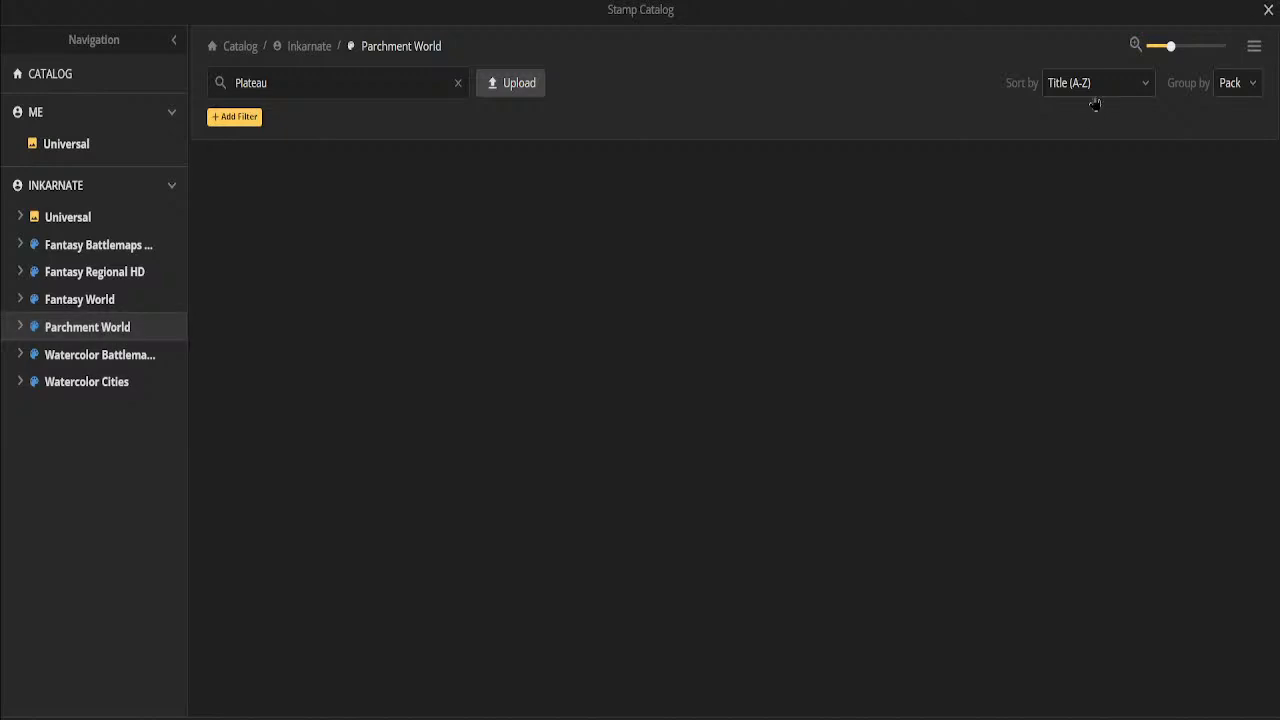
{"action": "left_click", "coordinate": [99, 150]}
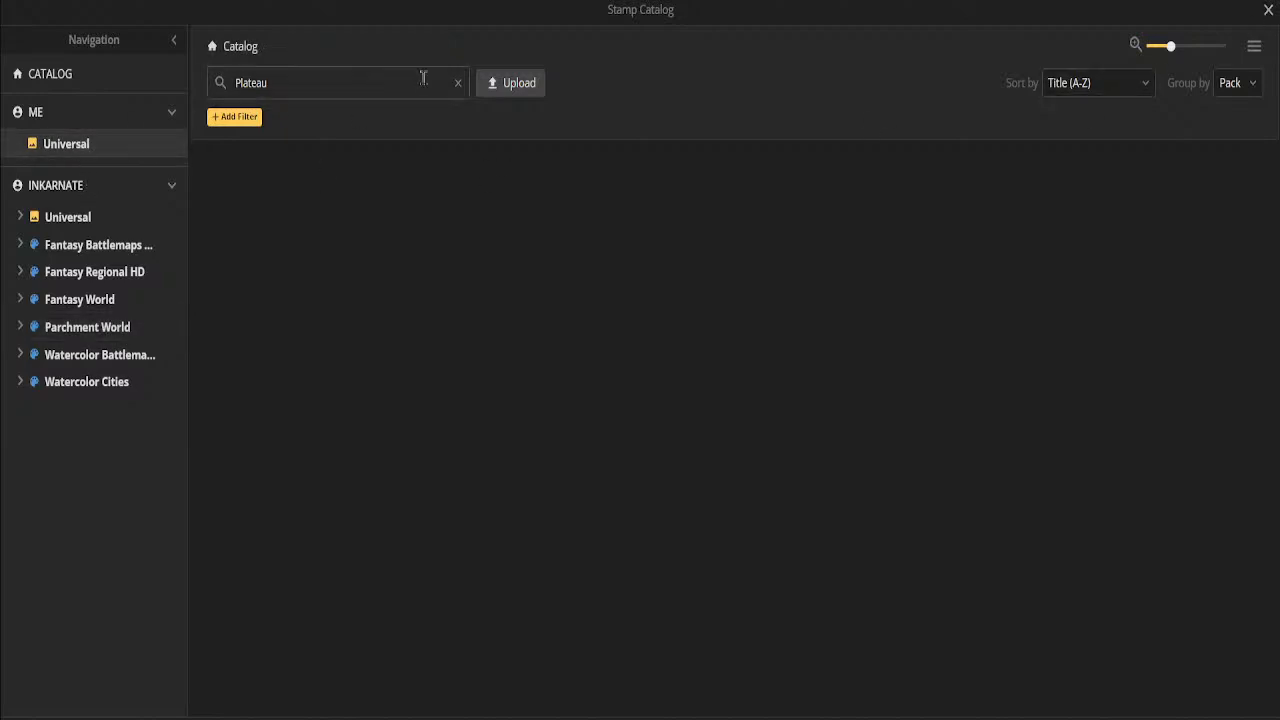
Choose the Mesas stamp from the Mountains pack of Parchment World and set its size to 92
{"action": "left_click", "coordinate": [458, 82]}
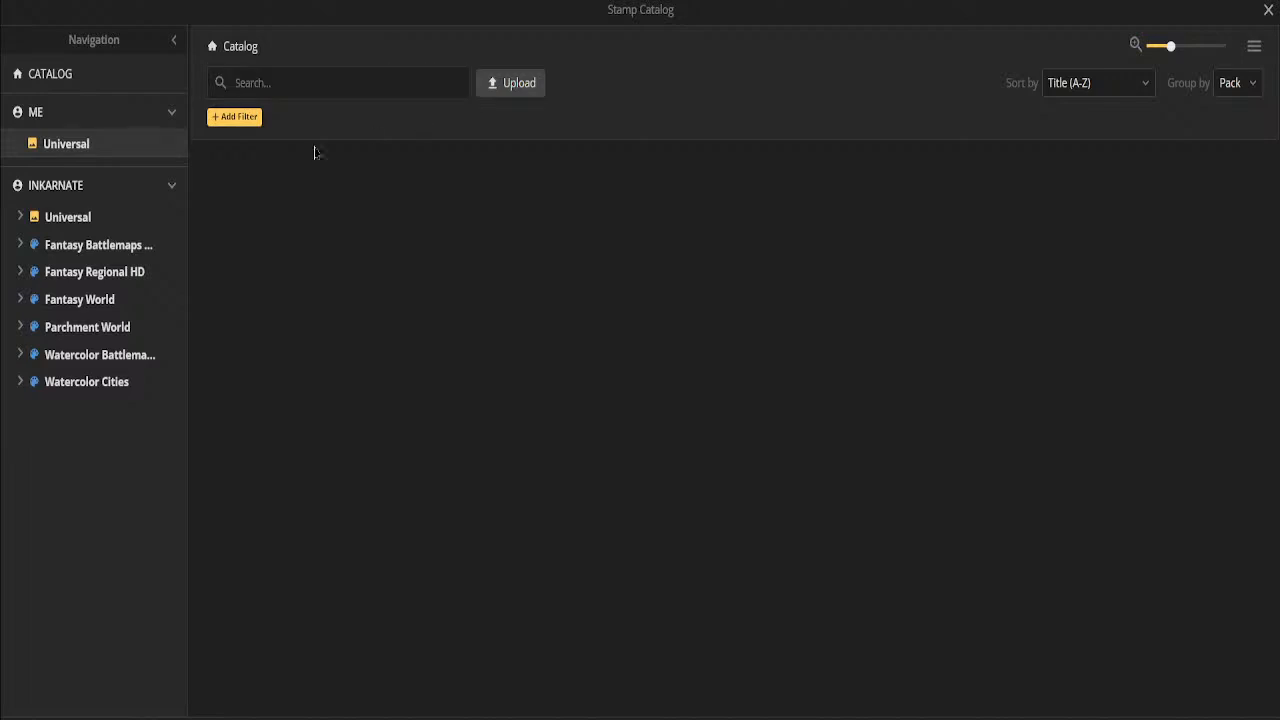
{"action": "left_click", "coordinate": [76, 330]}
{"action": "scroll", "coordinate": [755, 321], "scroll_direction": "down", "scroll_amount": 10}
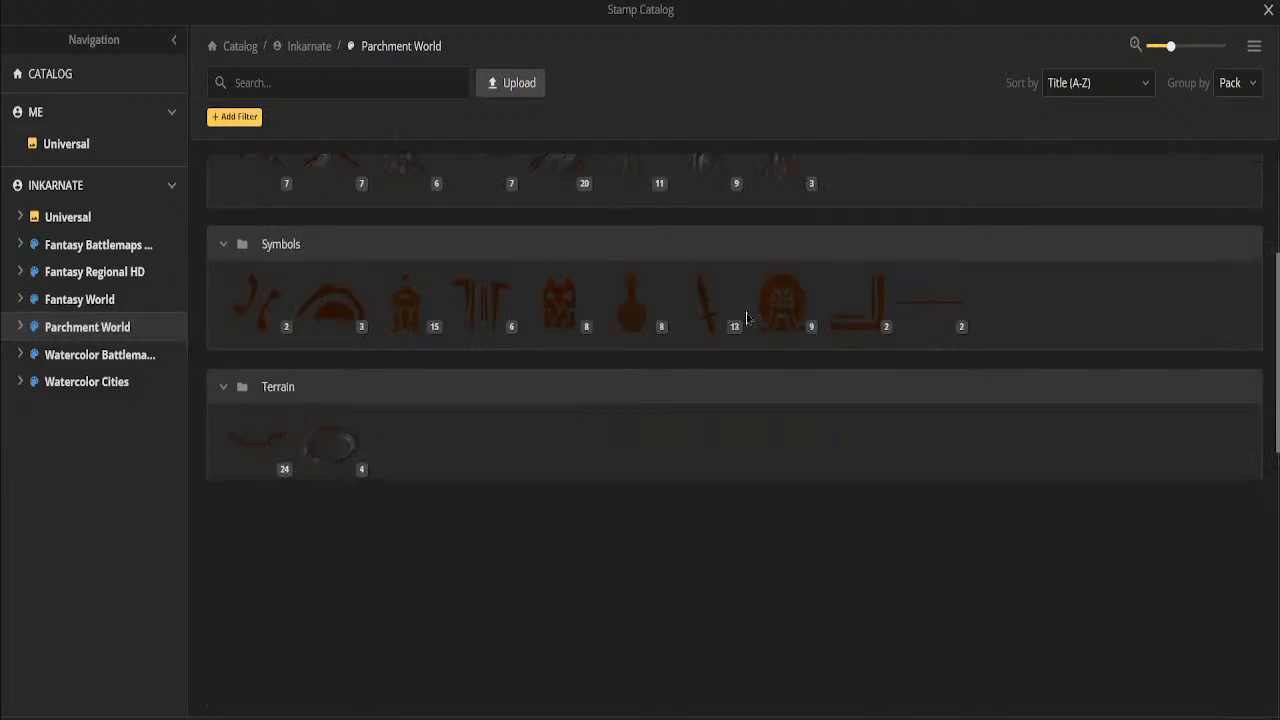
{"action": "scroll", "coordinate": [690, 370], "scroll_direction": "up", "scroll_amount": 5}
{"action": "scroll", "coordinate": [650, 427], "scroll_direction": "down", "scroll_amount": 5}
{"action": "mouse_move", "coordinate": [706, 228]}
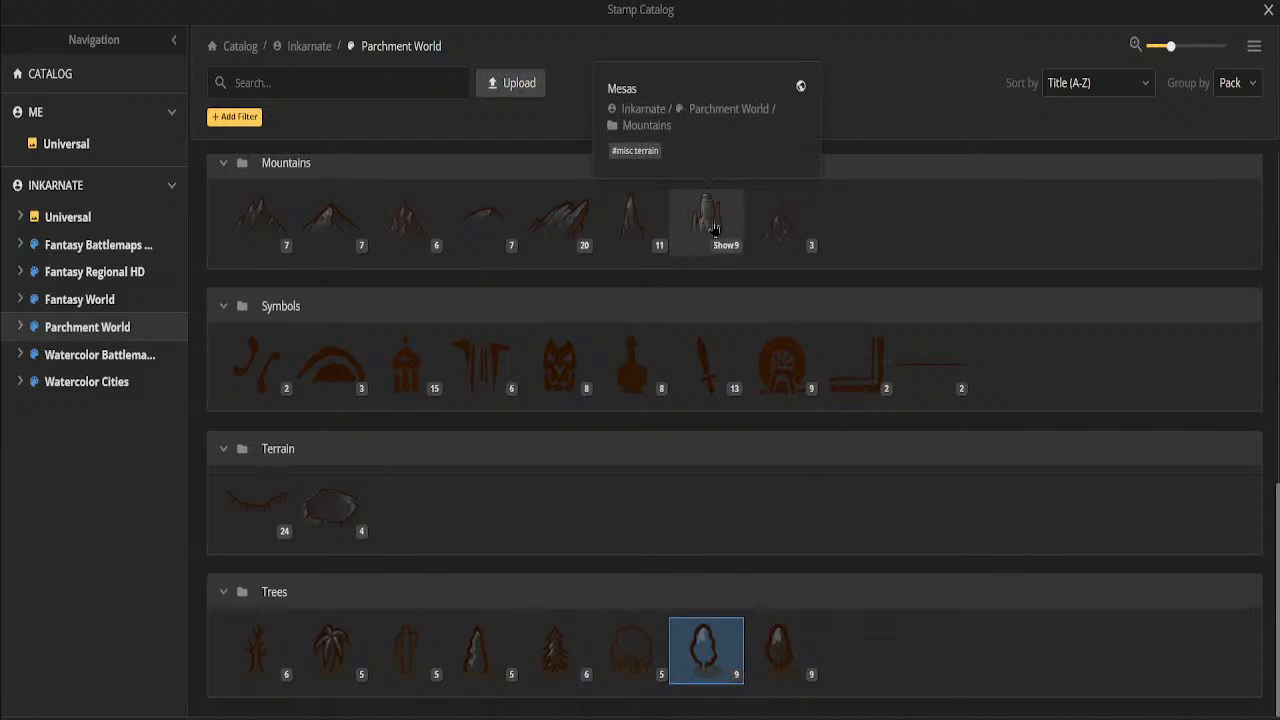
{"action": "left_click", "coordinate": [706, 236]}
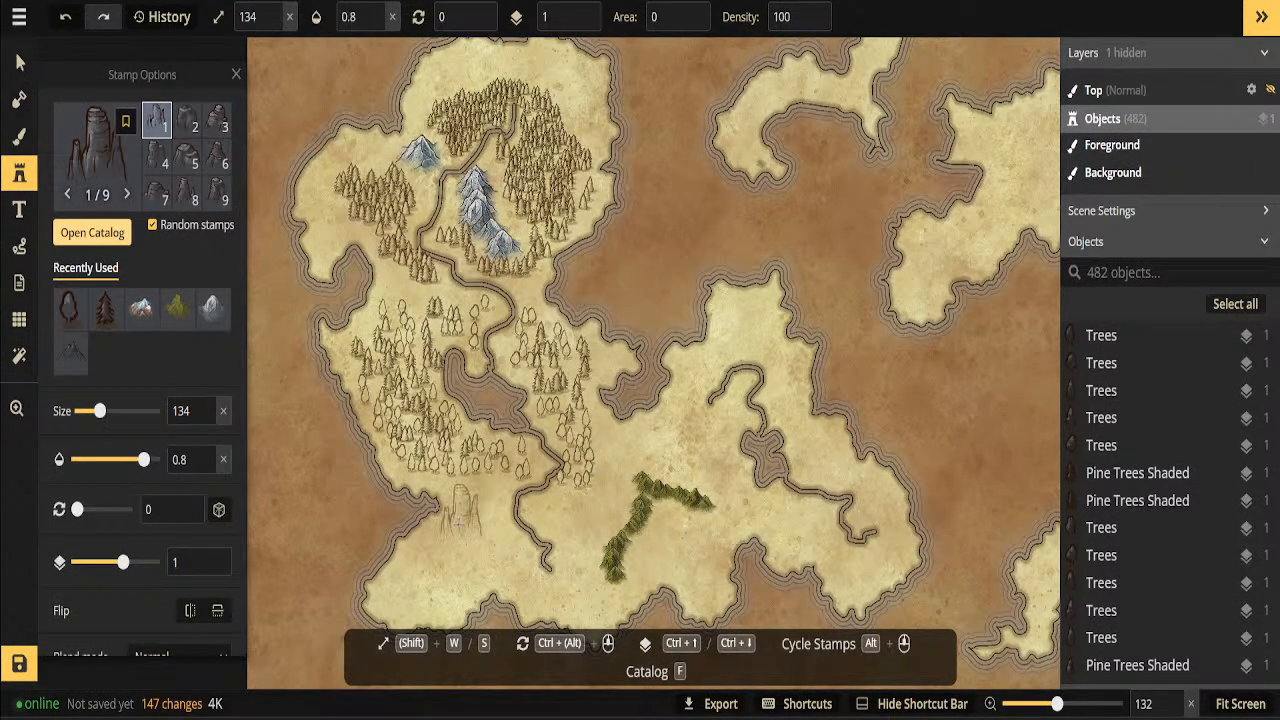
{"action": "left_click_drag", "start_coordinate": [97, 416], "coordinate": [88, 414]}
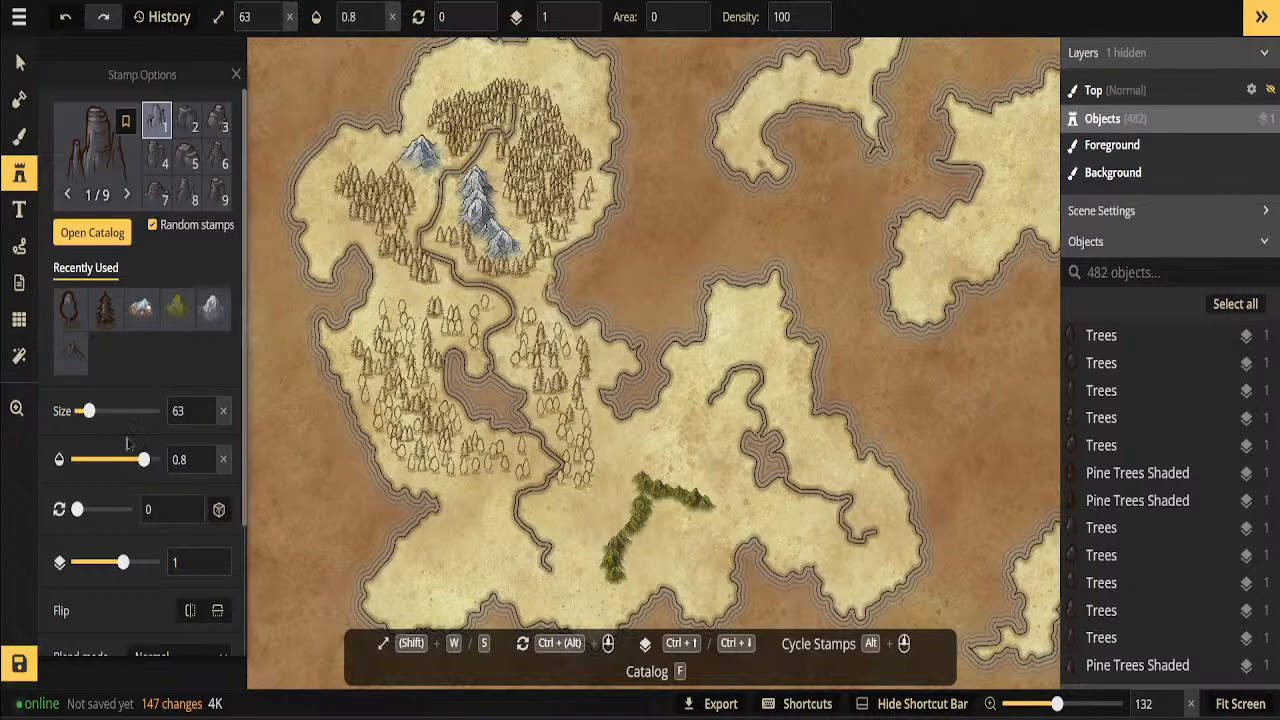
{"action": "left_click_drag", "start_coordinate": [89, 410], "coordinate": [93, 410]}
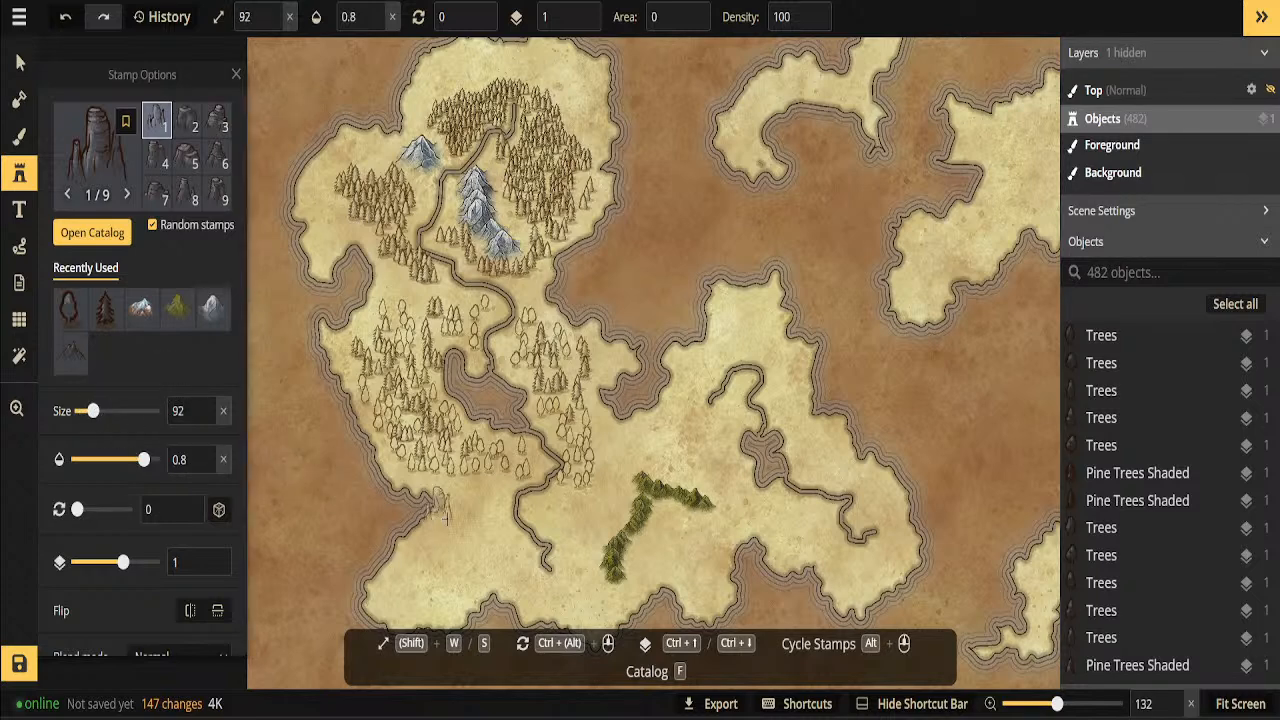
Set the Mesas stamp size to 77 and place three mesas on the southwestern land, west of the river's lower end
{"action": "scroll", "coordinate": [443, 526], "scroll_direction": "down", "scroll_amount": 1}
{"action": "scroll", "coordinate": [443, 526], "scroll_direction": "up", "scroll_amount": 5}
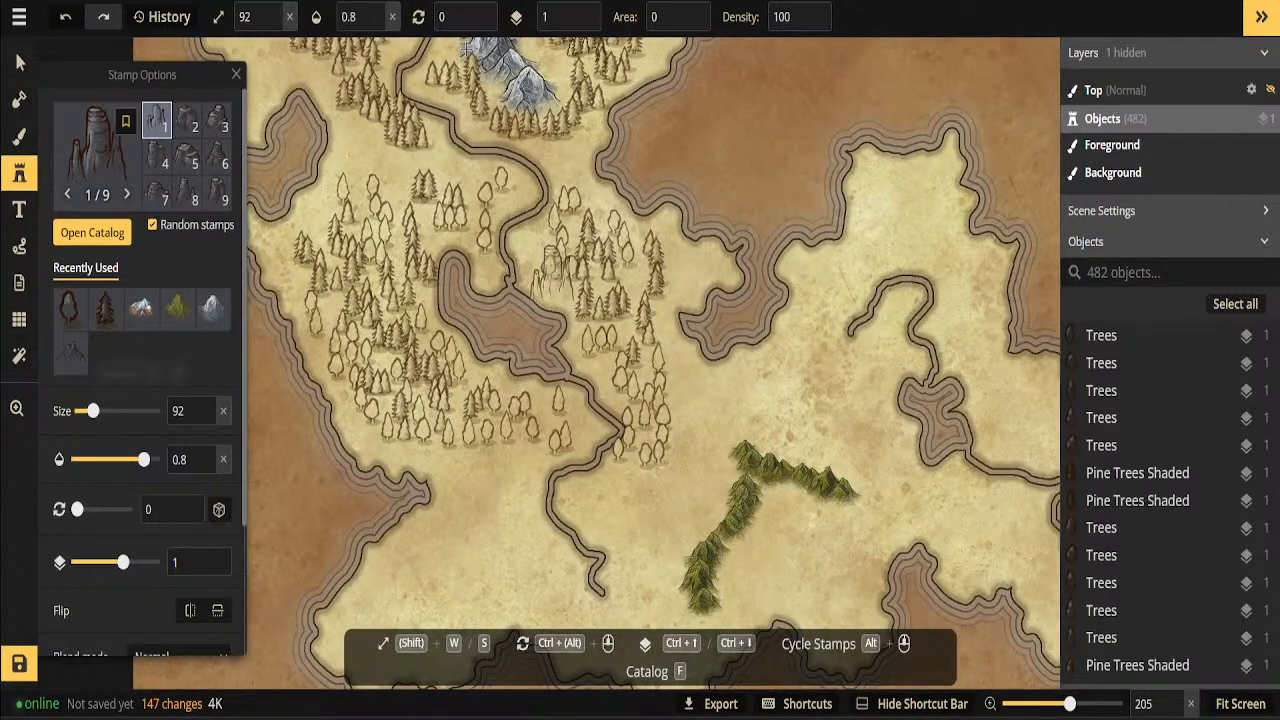
{"action": "left_click_drag", "start_coordinate": [93, 412], "coordinate": [89, 421]}
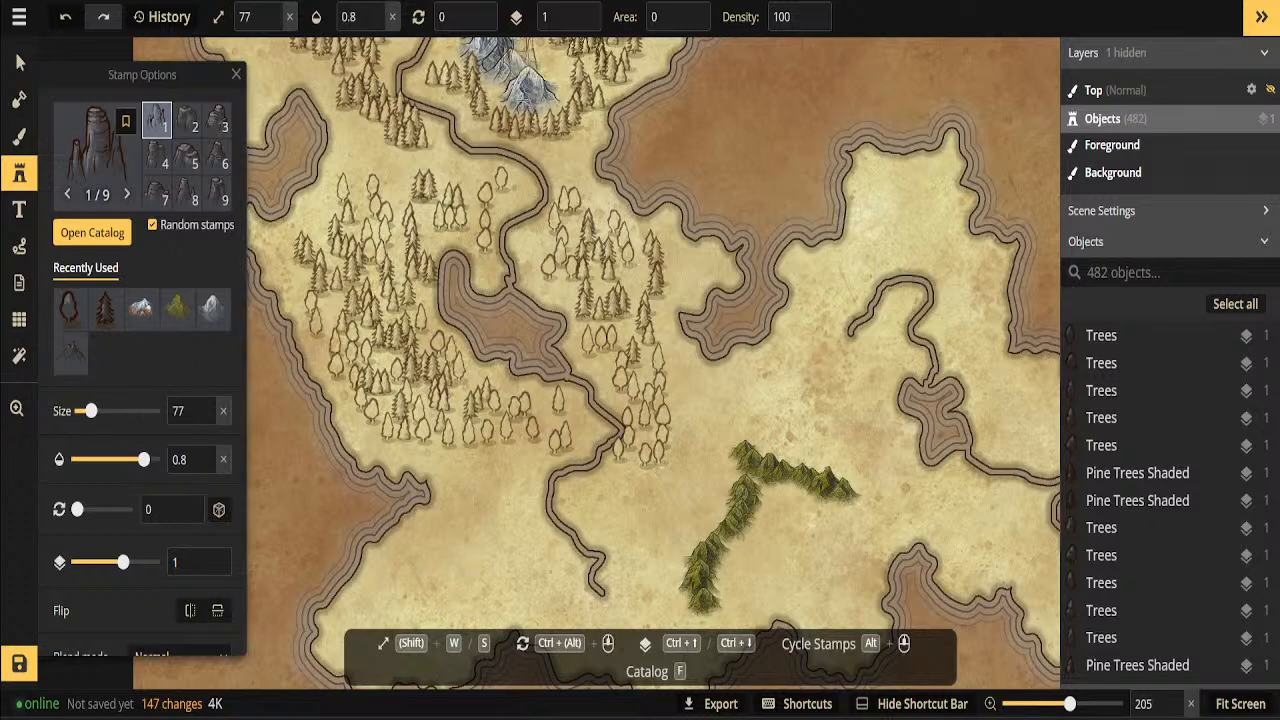
{"action": "scroll", "coordinate": [485, 136], "scroll_direction": "up", "scroll_amount": 2}
{"action": "scroll", "coordinate": [575, 70], "scroll_direction": "down", "scroll_amount": 2}
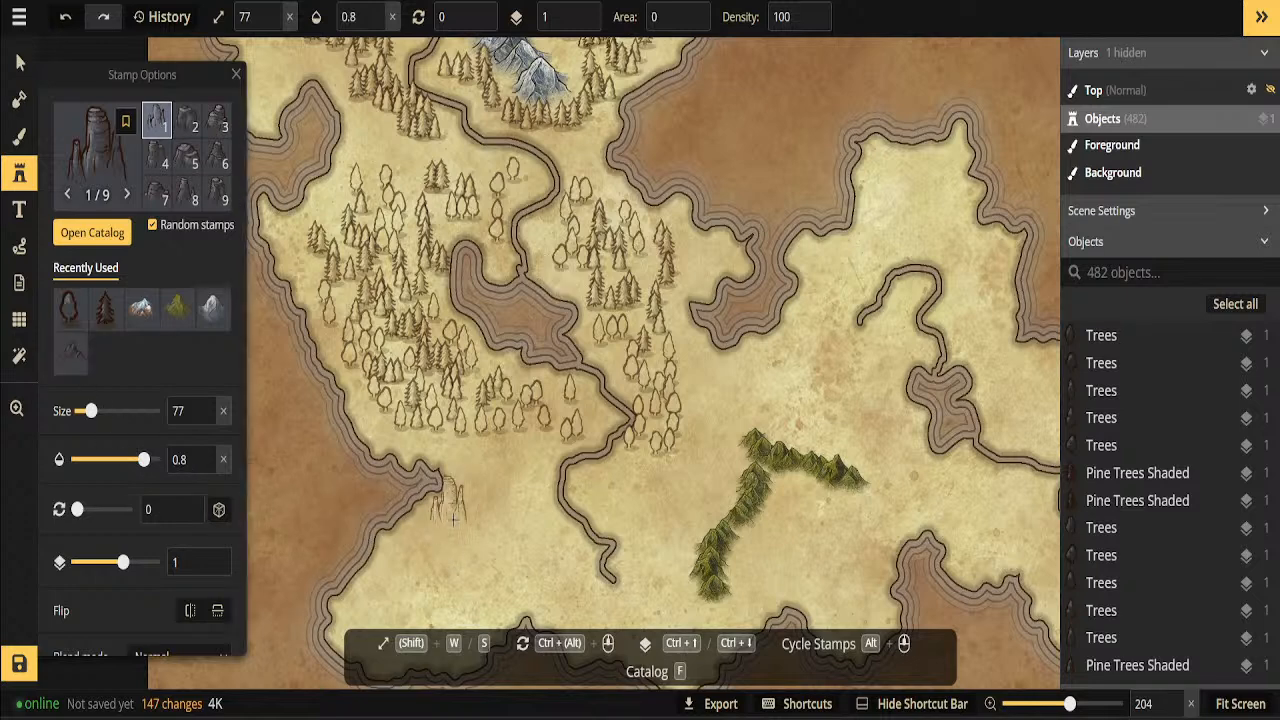
{"action": "left_click", "coordinate": [483, 530]}
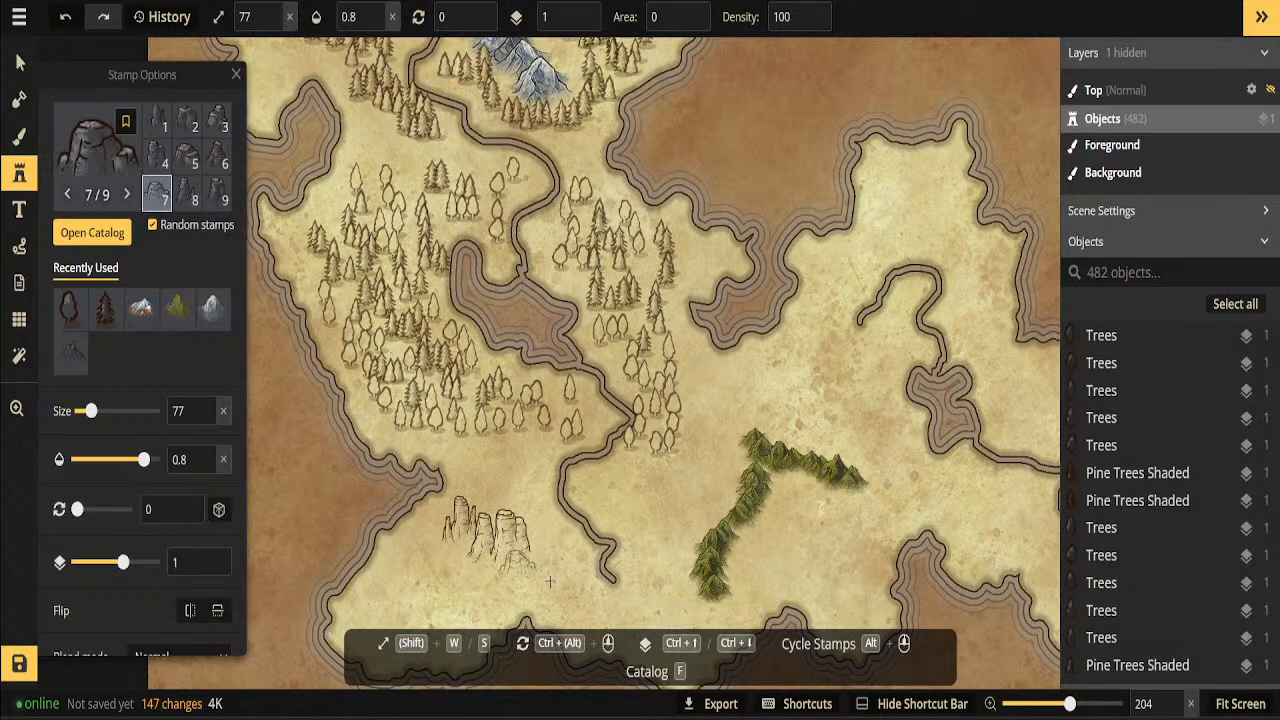
Delete all the green mountains from the southern land
{"action": "scroll", "coordinate": [600, 545], "scroll_direction": "down", "scroll_amount": 2}
{"action": "scroll", "coordinate": [600, 540], "scroll_direction": "down", "scroll_amount": 2}
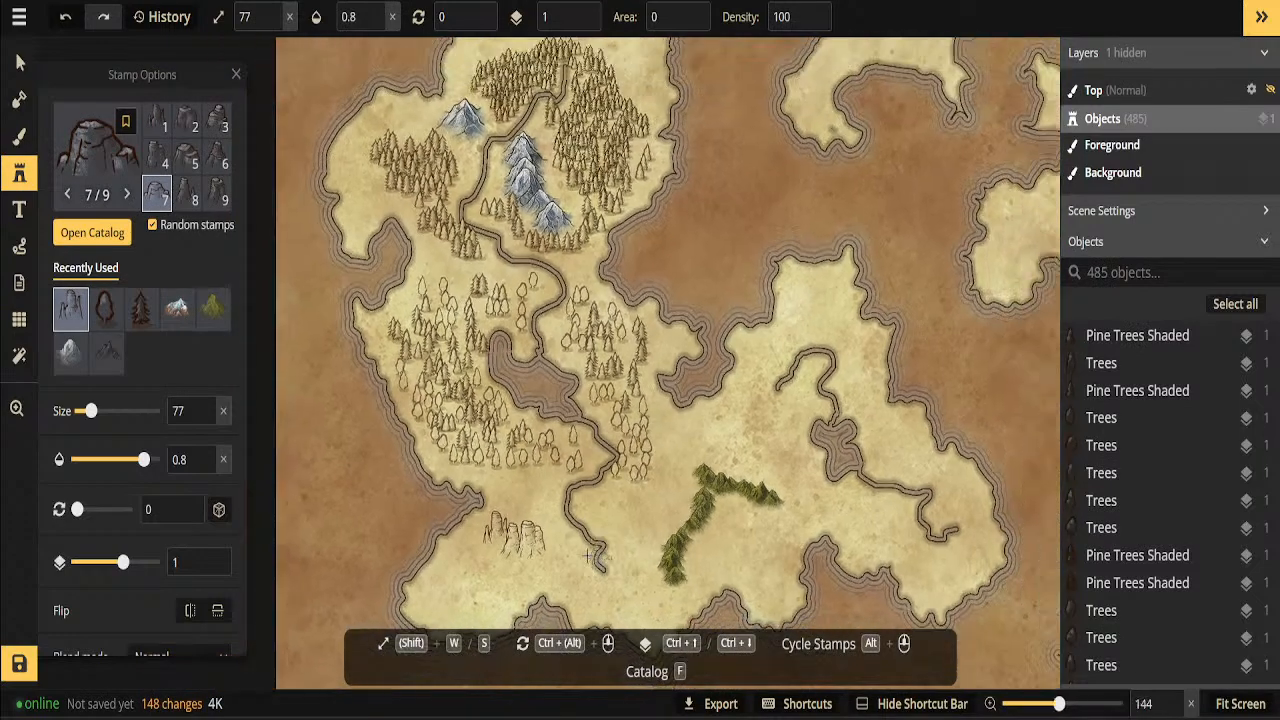
{"action": "left_click", "coordinate": [20, 64]}
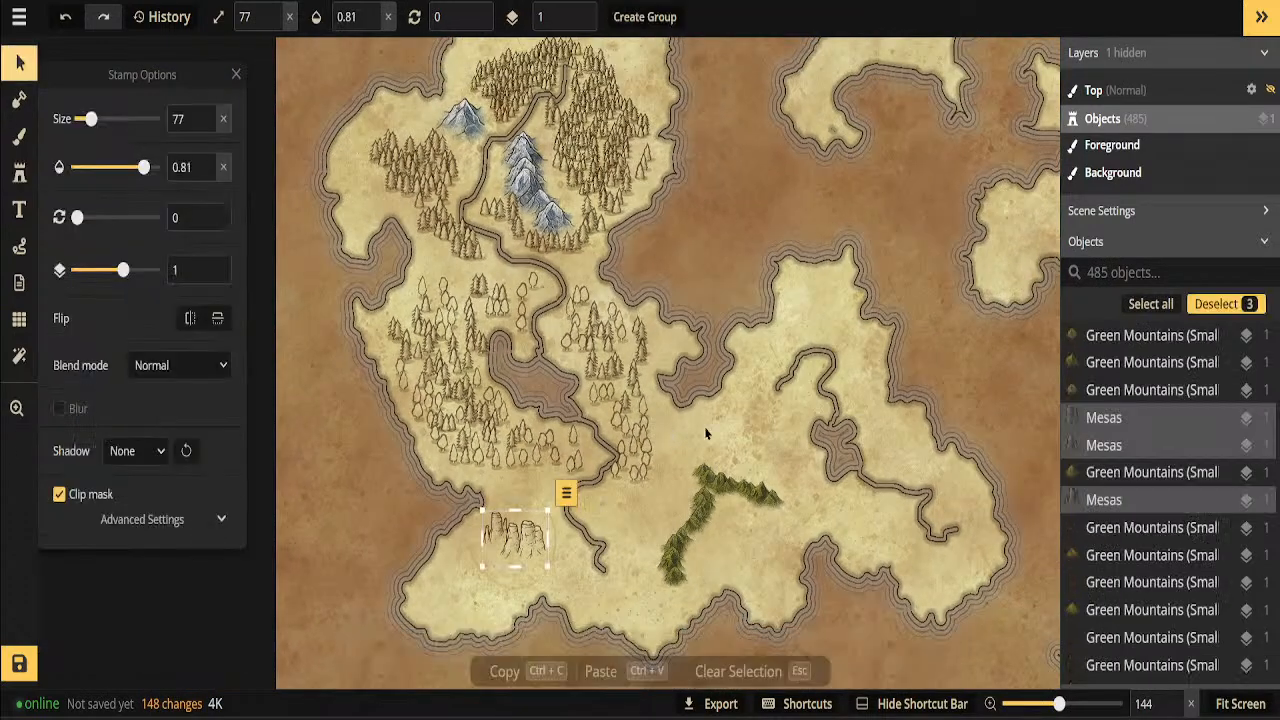
{"action": "left_click_drag", "start_coordinate": [793, 464], "coordinate": [671, 565]}
{"action": "key", "text": "Delete"}
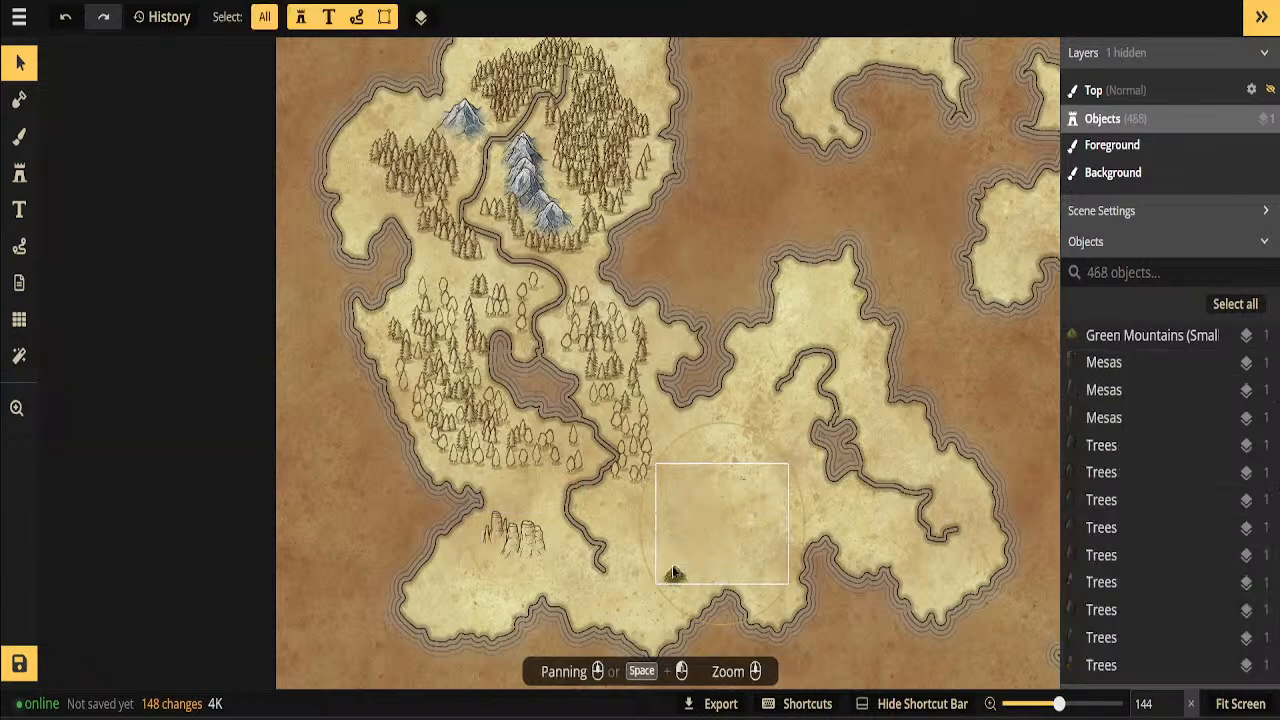
{"action": "left_click", "coordinate": [674, 576]}
{"action": "key", "text": "Delete"}
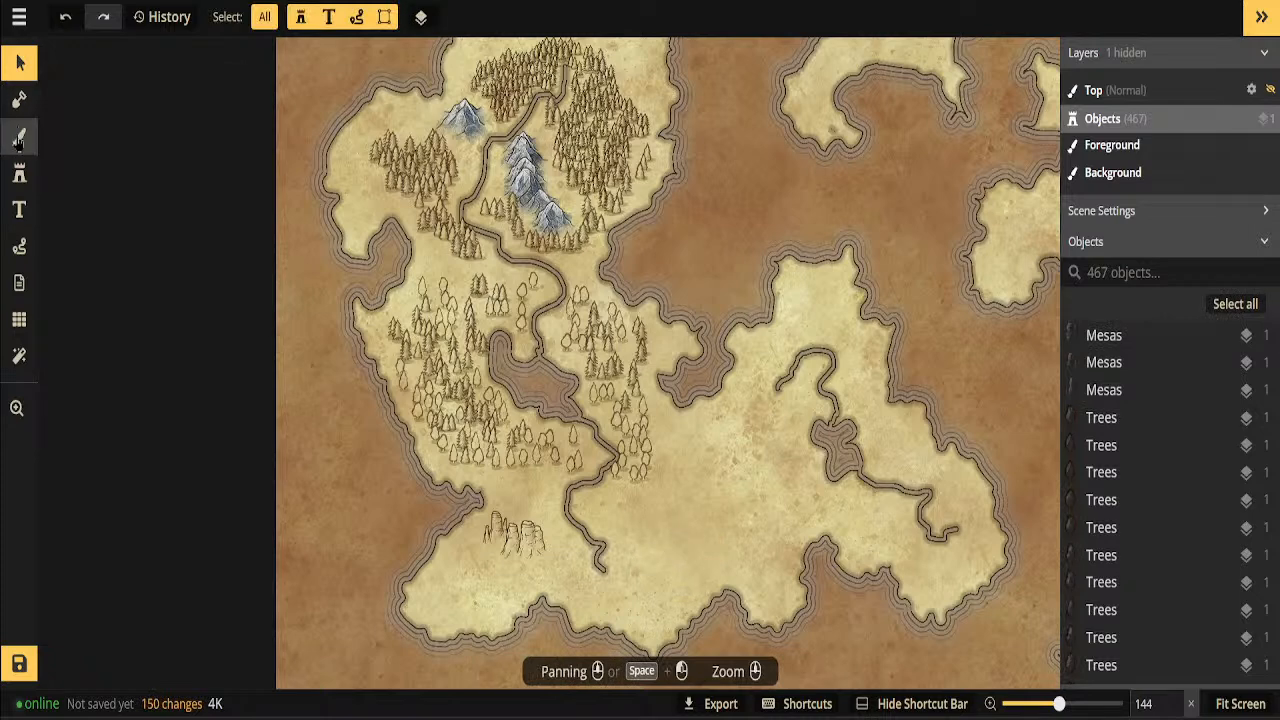
Choose the Mesas stamp again at size 102 and place a cluster of mesas where the green mountains stood
{"action": "left_click", "coordinate": [24, 108]}
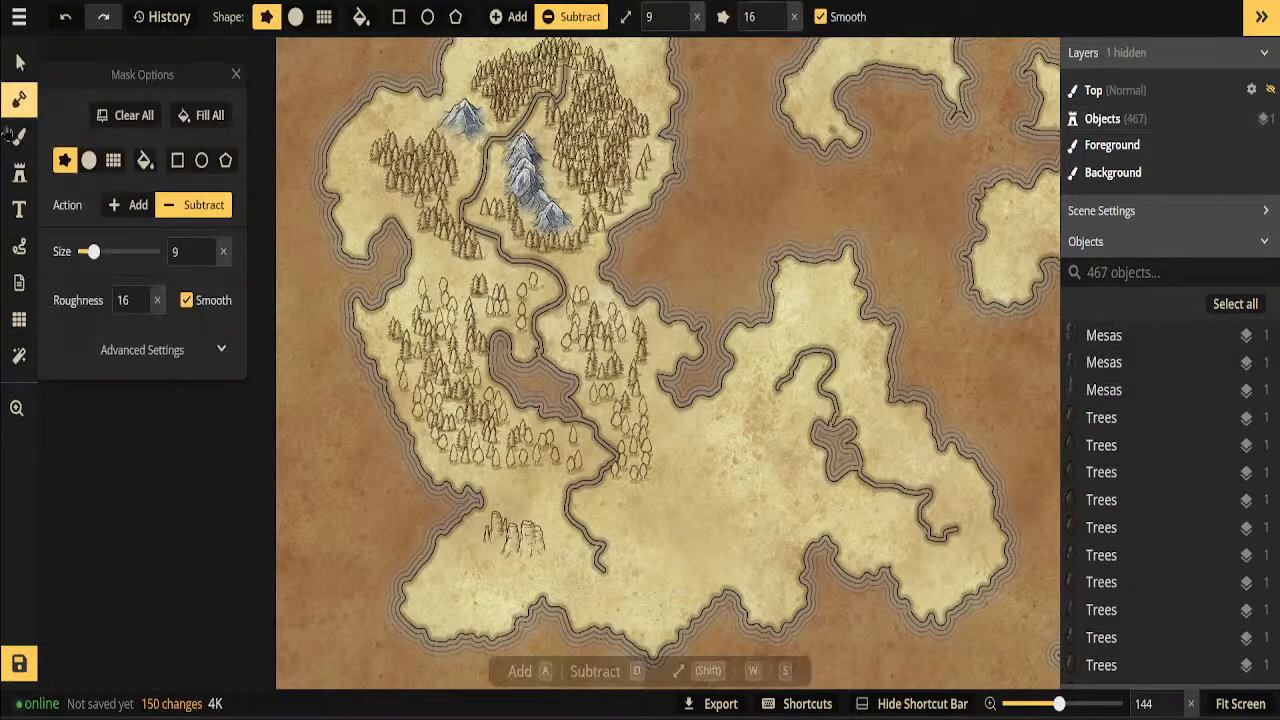
{"action": "left_click", "coordinate": [19, 173]}
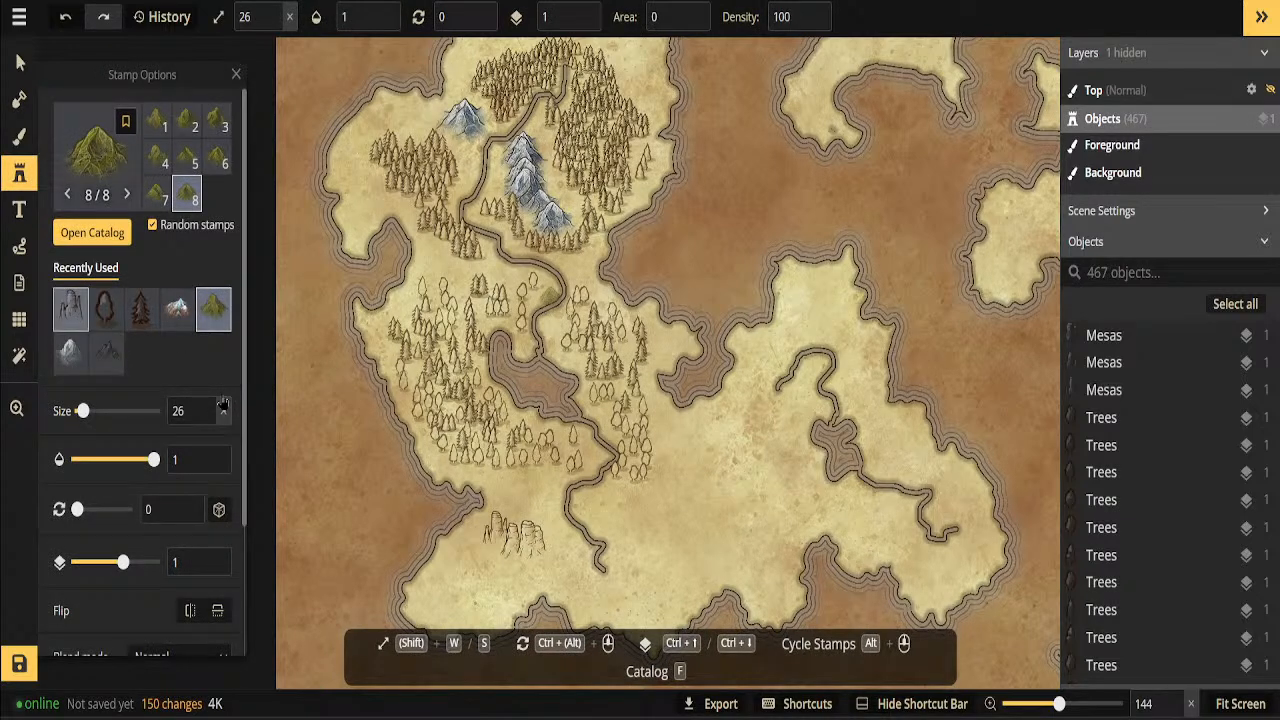
{"action": "left_click", "coordinate": [95, 411]}
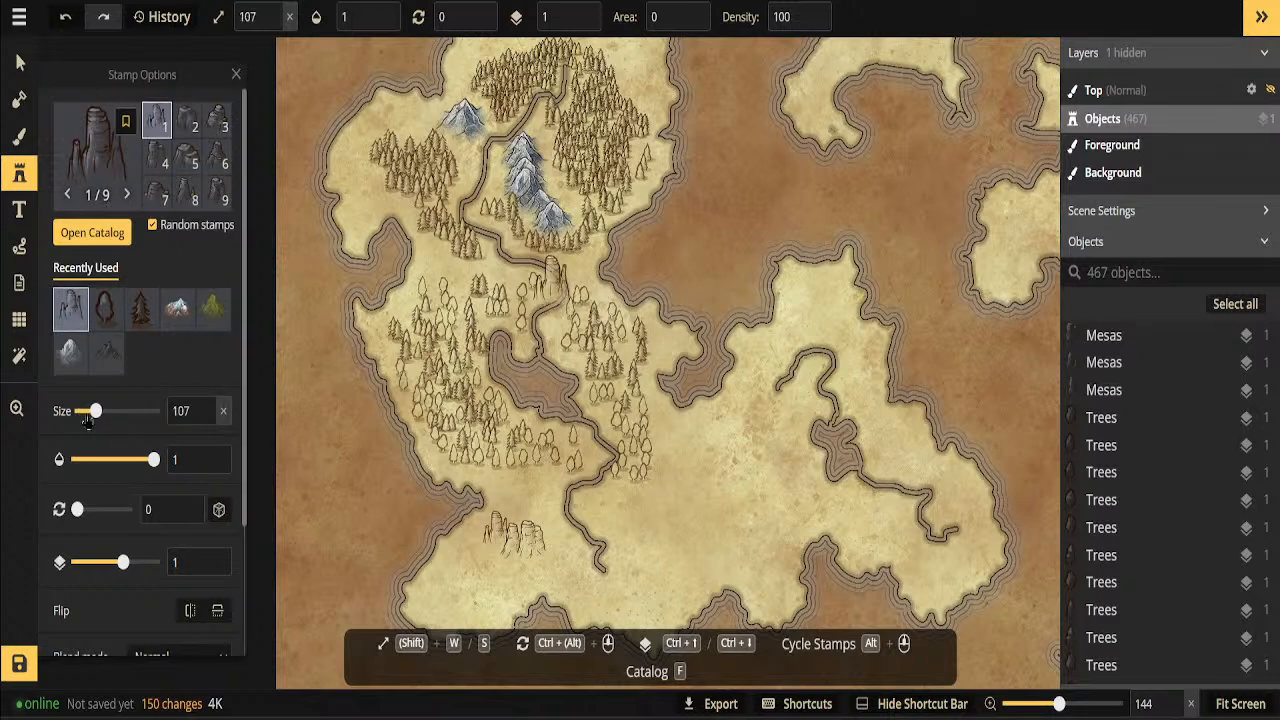
{"action": "left_click_drag", "start_coordinate": [88, 421], "coordinate": [85, 418]}
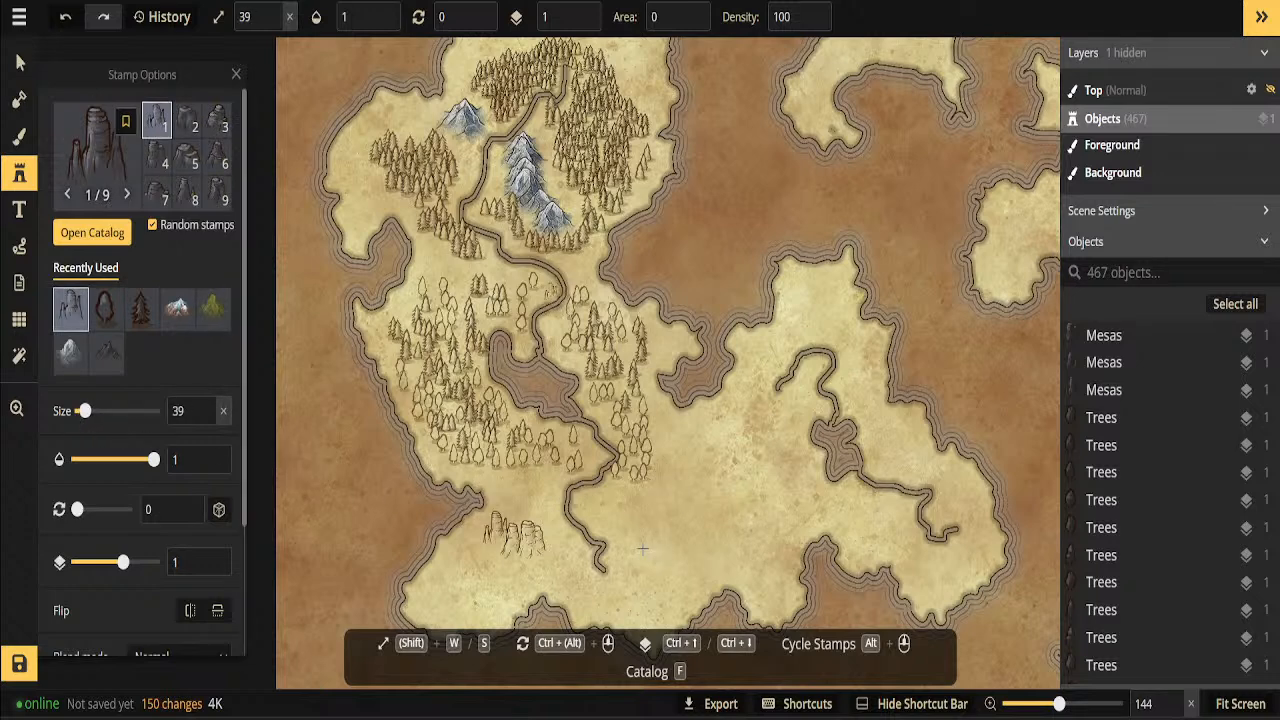
{"action": "left_click", "coordinate": [96, 418]}
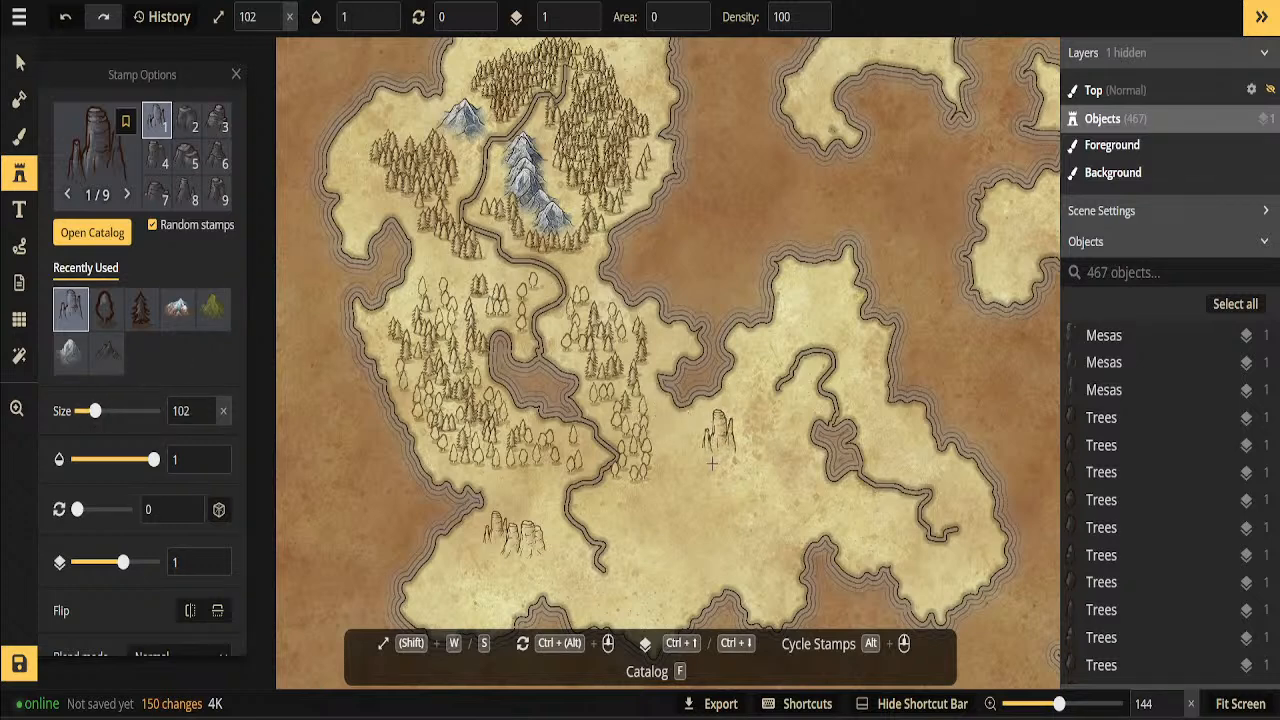
{"action": "left_click", "coordinate": [692, 497]}
{"action": "left_click", "coordinate": [688, 519]}
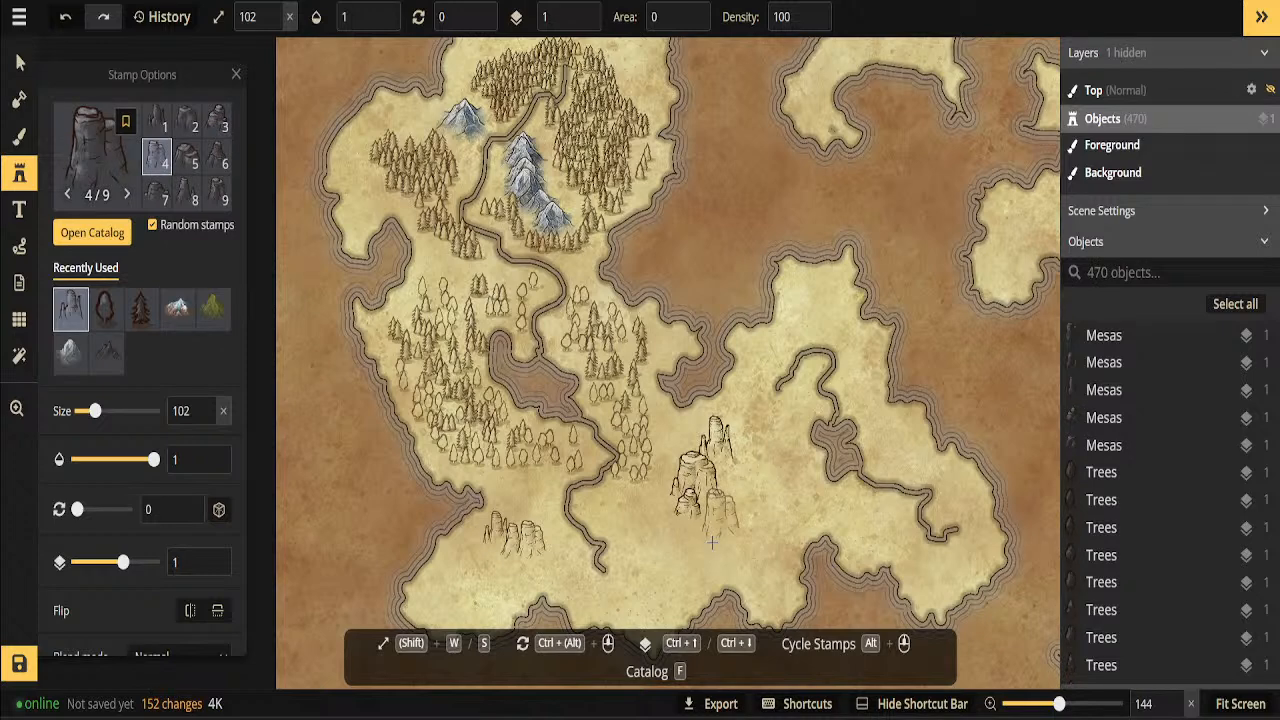
{"action": "left_click", "coordinate": [712, 542]}
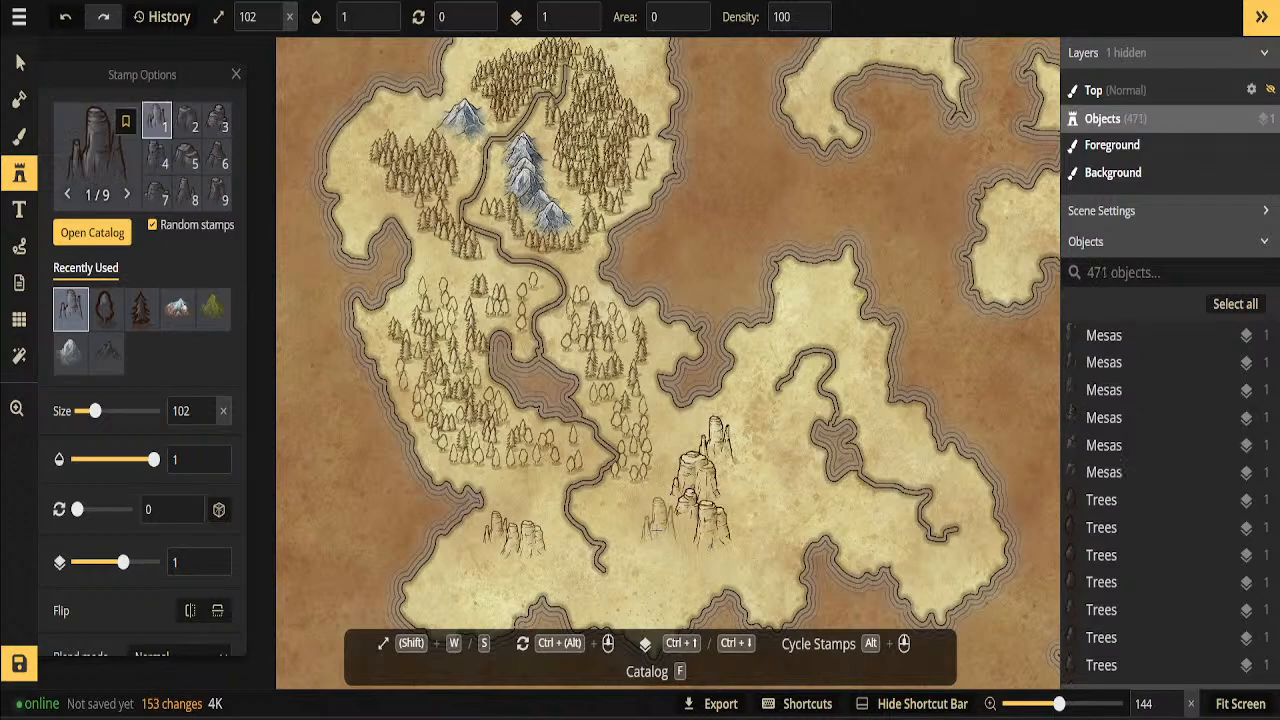
{"action": "left_click", "coordinate": [641, 548]}
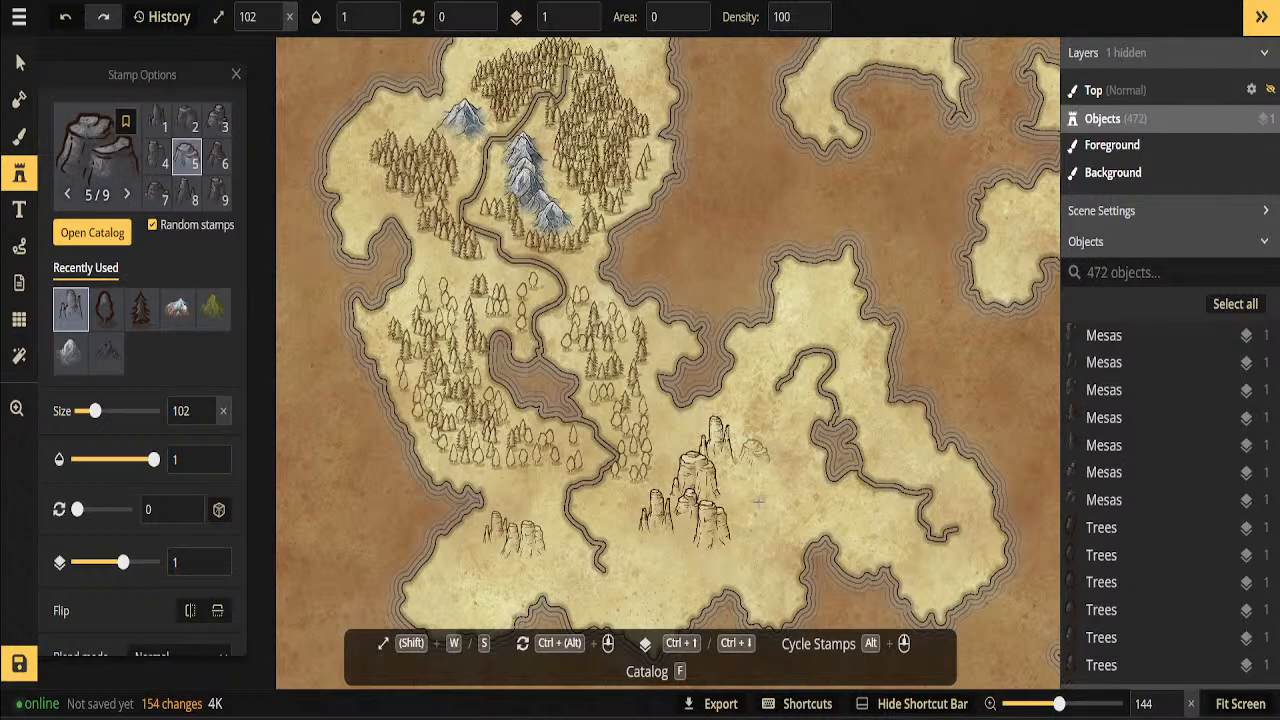
Place two mesas at size 102 beside the southern end of the river
{"action": "left_click", "coordinate": [567, 568]}
{"action": "left_click", "coordinate": [577, 583]}
{"action": "scroll", "coordinate": [640, 548], "scroll_direction": "down", "scroll_amount": 3}
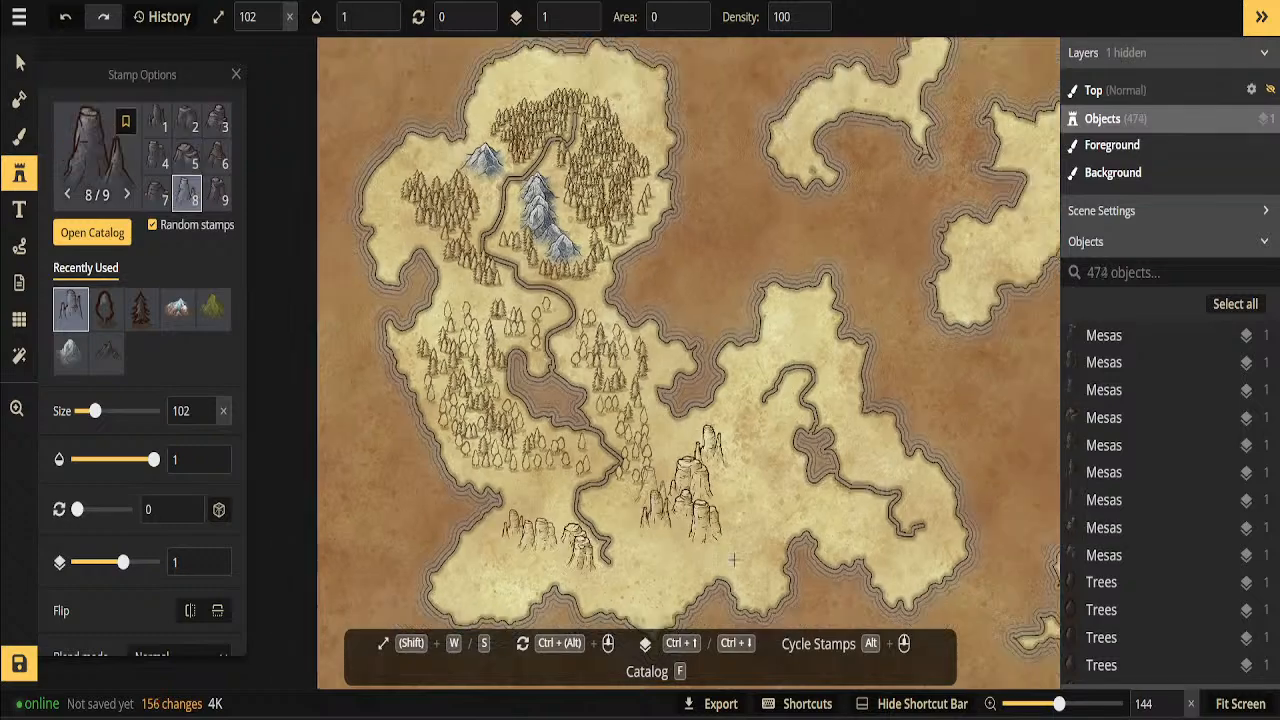
Place more size 102 mesas north and east of the central cluster, forming a ring around an open area
{"action": "scroll", "coordinate": [743, 547], "scroll_direction": "up", "scroll_amount": 4}
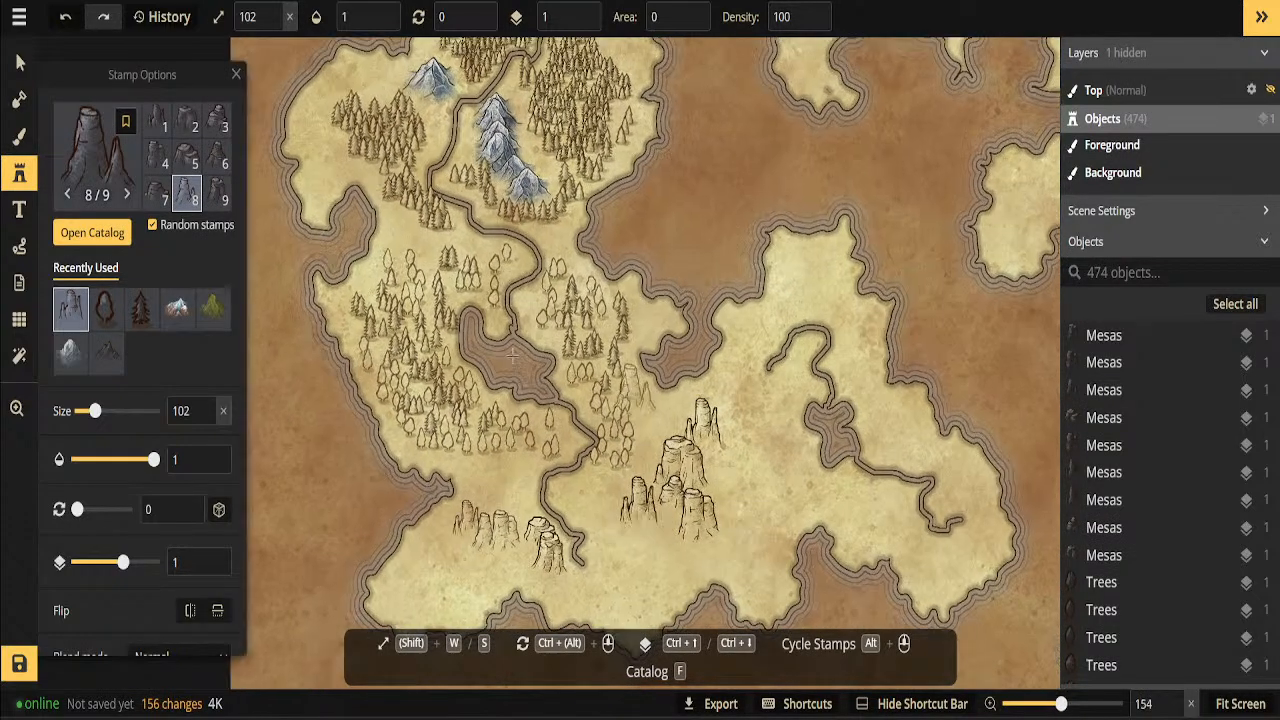
{"action": "scroll", "coordinate": [700, 338], "scroll_direction": "up", "scroll_amount": 1}
{"action": "scroll", "coordinate": [700, 337], "scroll_direction": "up", "scroll_amount": 1}
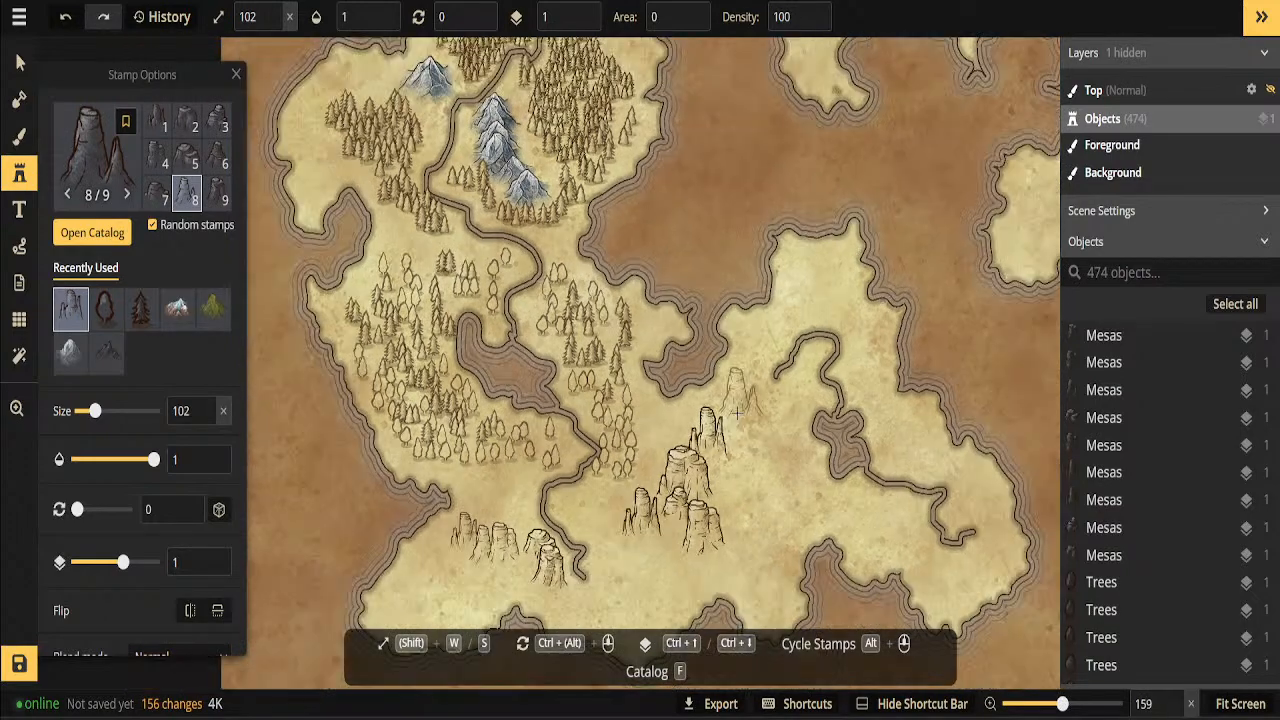
{"action": "left_click", "coordinate": [733, 408]}
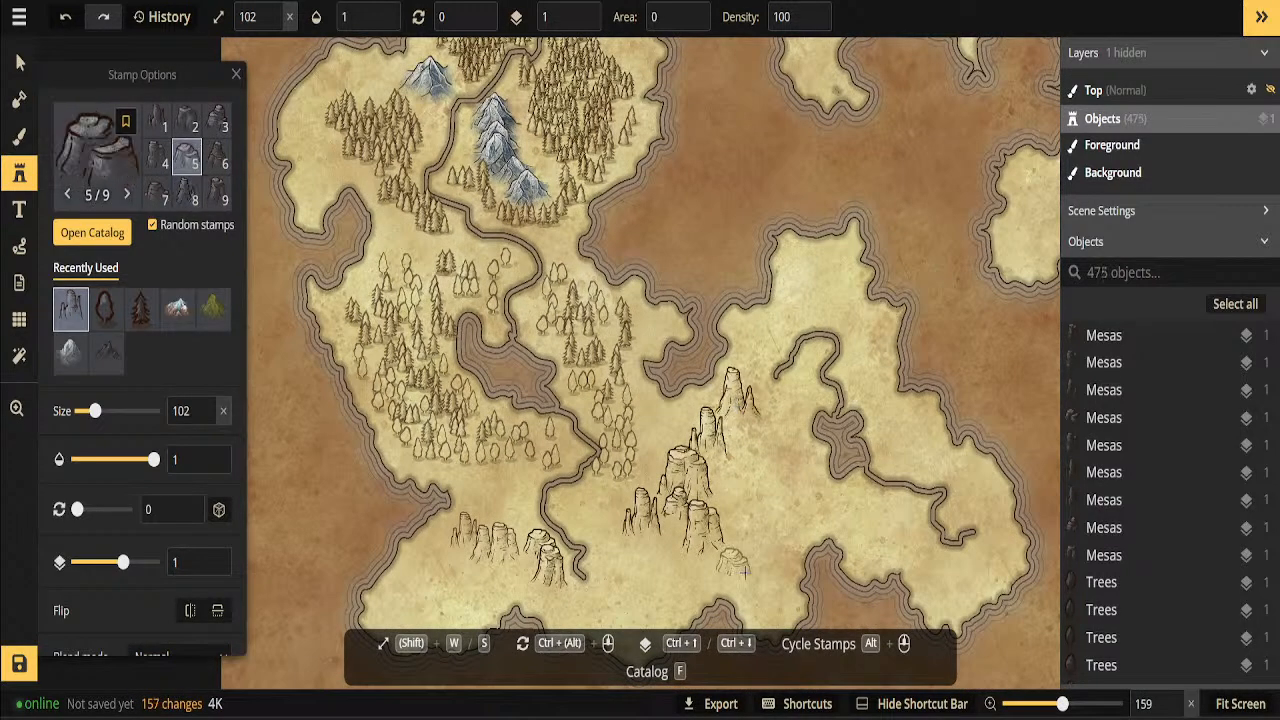
{"action": "left_click", "coordinate": [755, 548]}
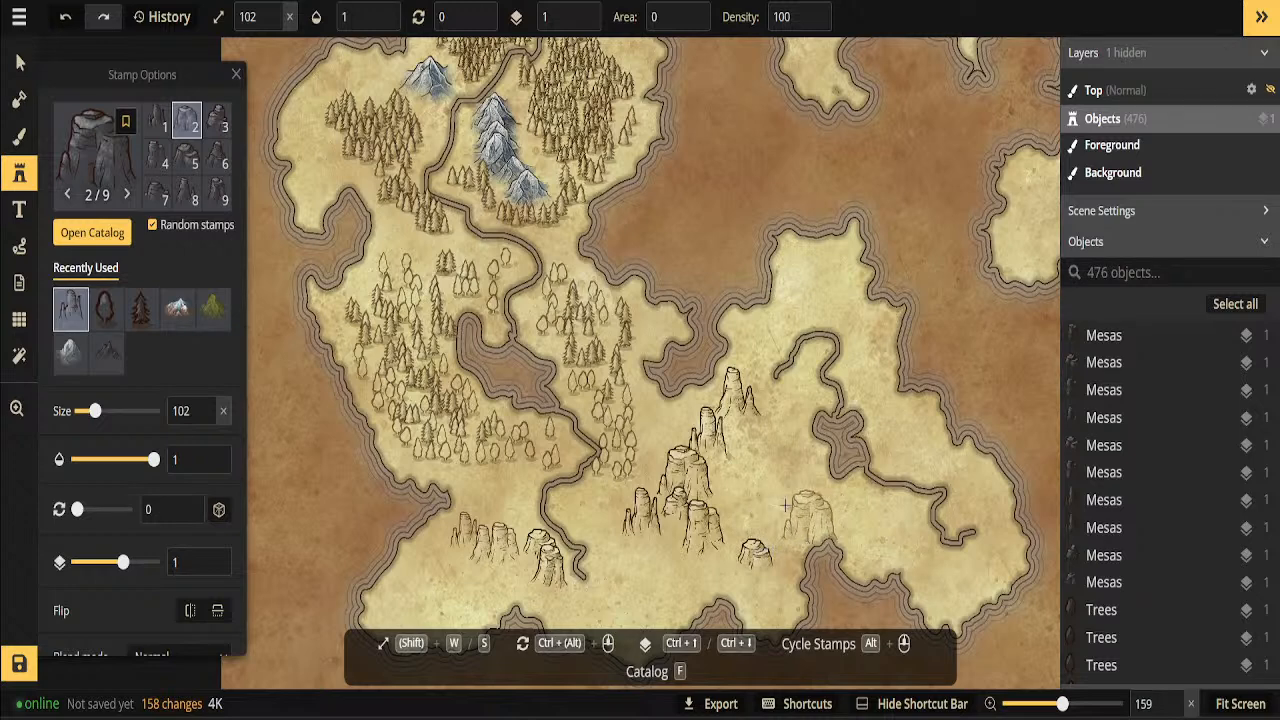
{"action": "left_click", "coordinate": [779, 470]}
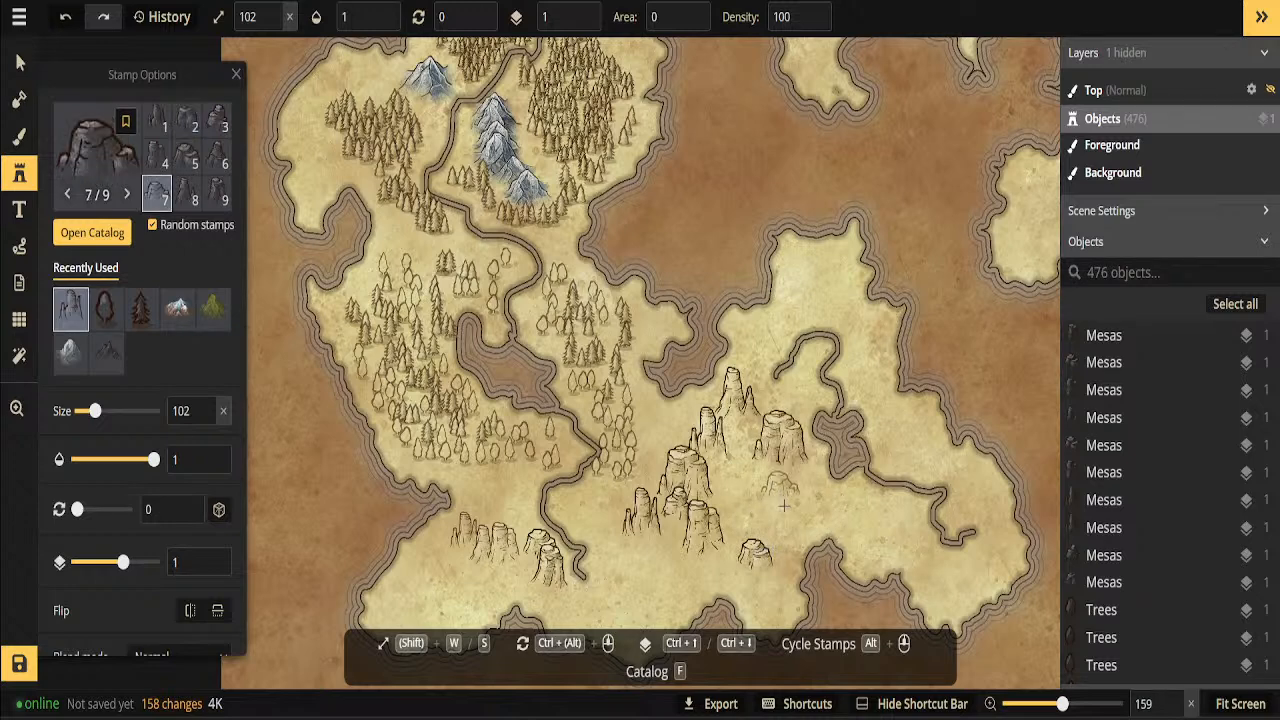
{"action": "left_click", "coordinate": [773, 528]}
{"action": "left_click", "coordinate": [773, 533]}
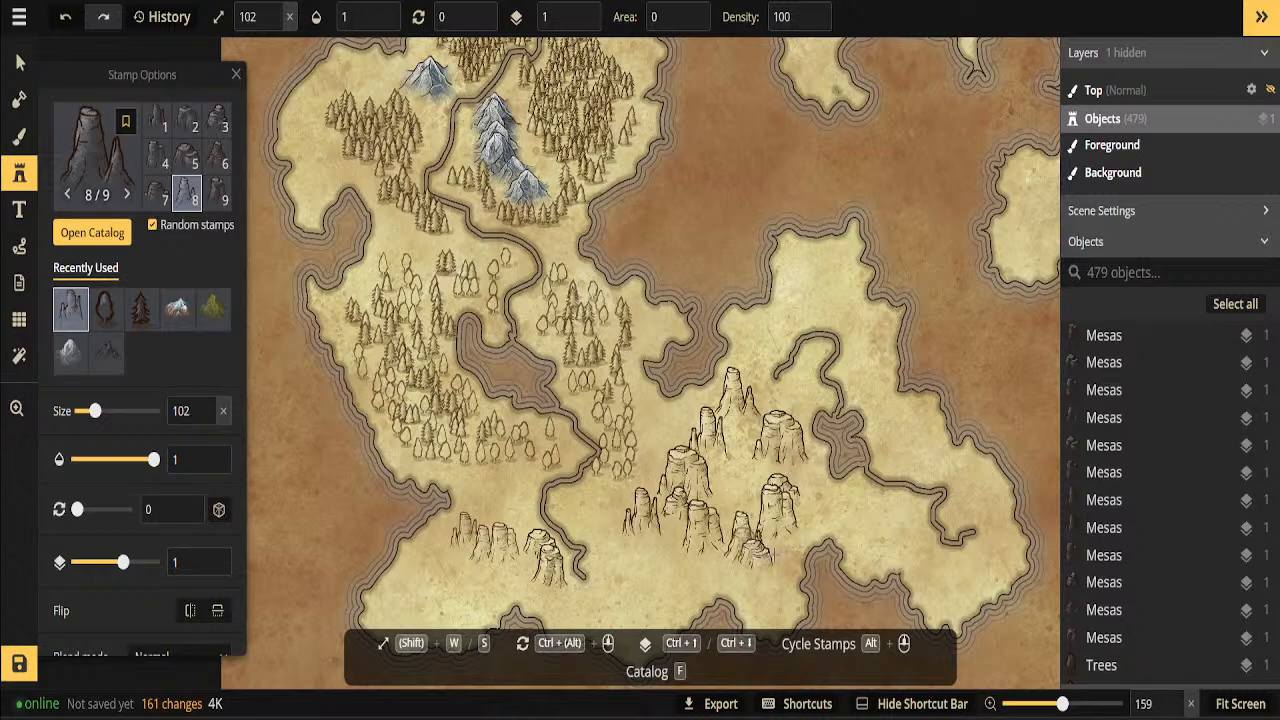
{"action": "left_click", "coordinate": [765, 540]}
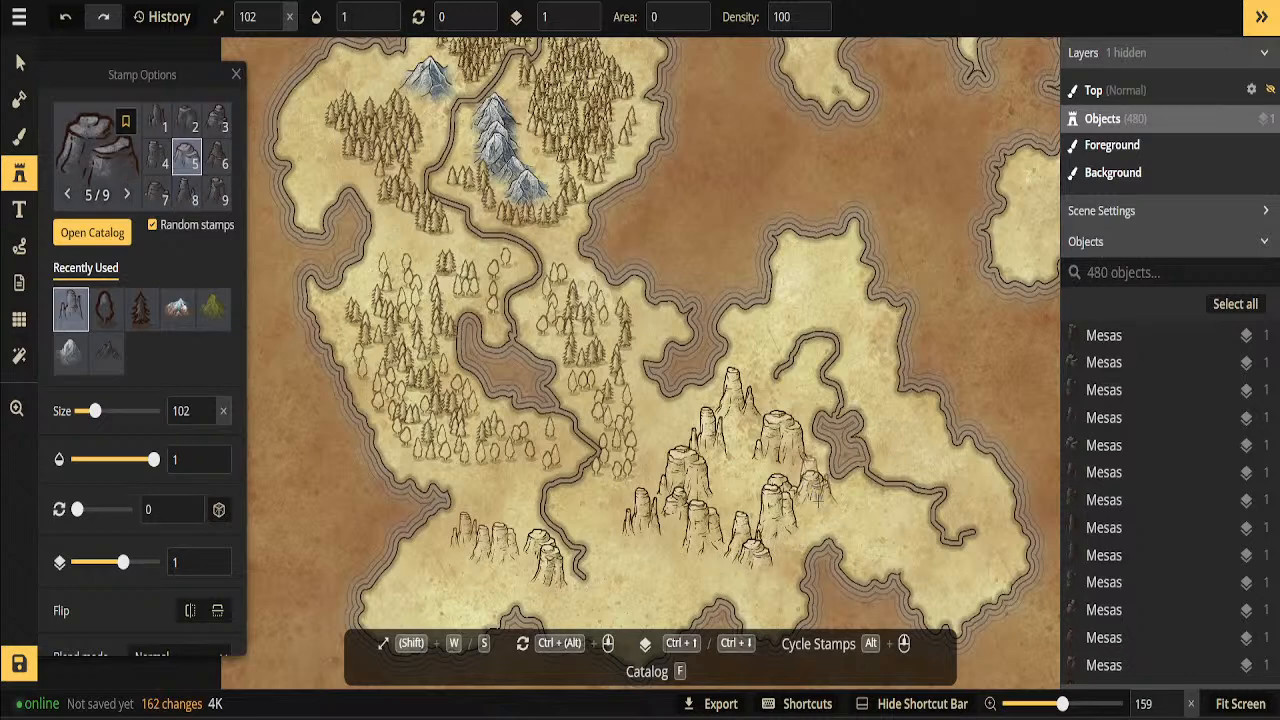
{"action": "left_click", "coordinate": [812, 488]}
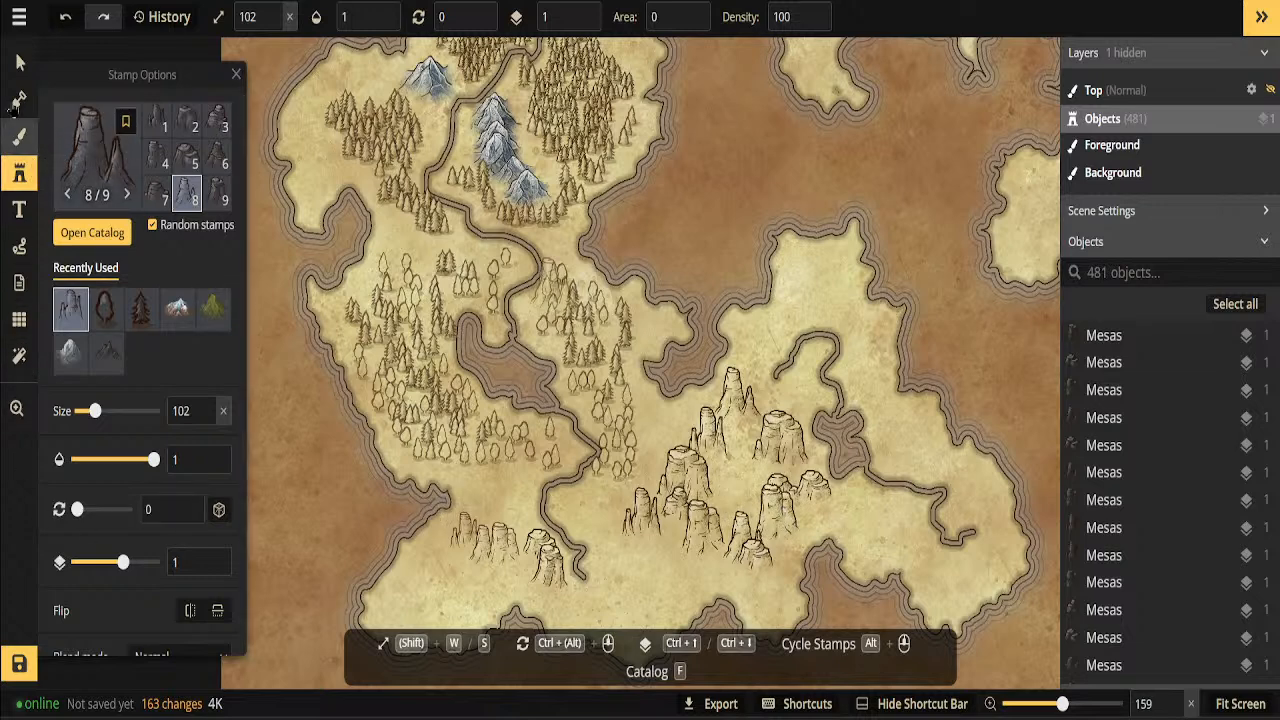
Carve a small lake in the middle of the mesa ring by subtracting land with the Mask tool at size 9
{"action": "key", "text": "m"}
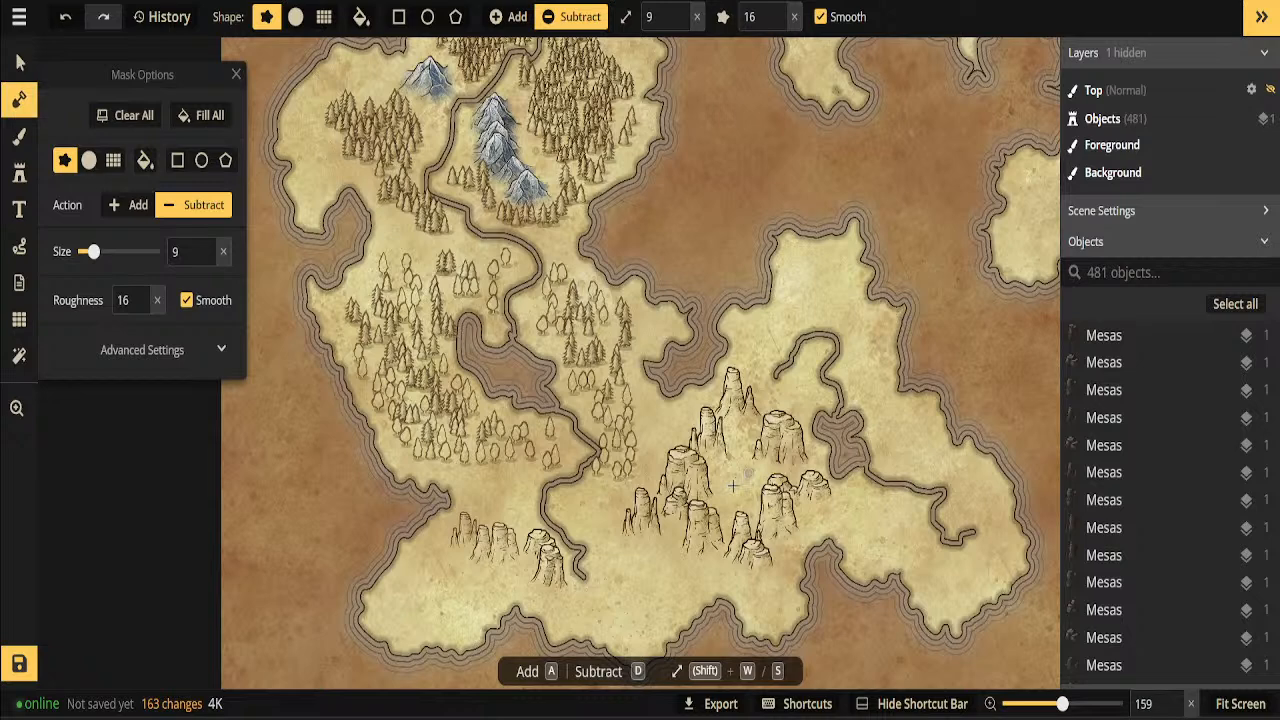
{"action": "left_click_drag", "start_coordinate": [746, 480], "coordinate": [725, 488]}
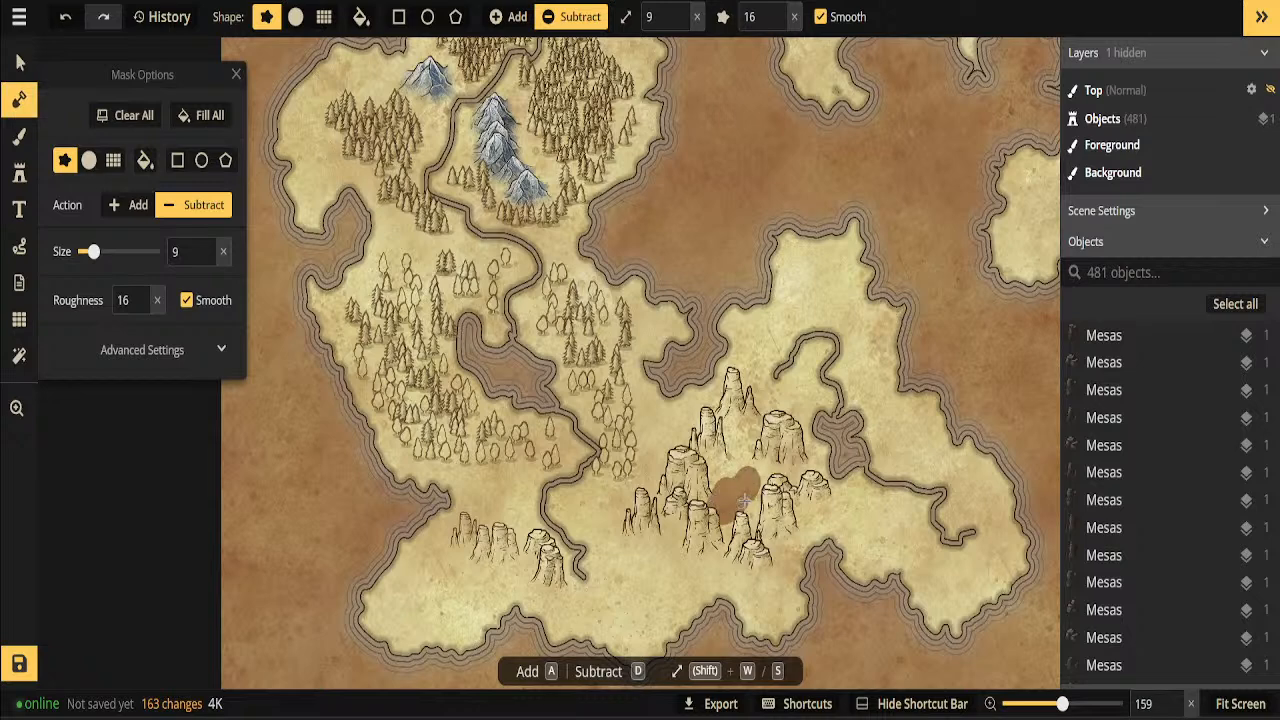
{"action": "left_click_drag", "start_coordinate": [748, 479], "coordinate": [769, 485]}
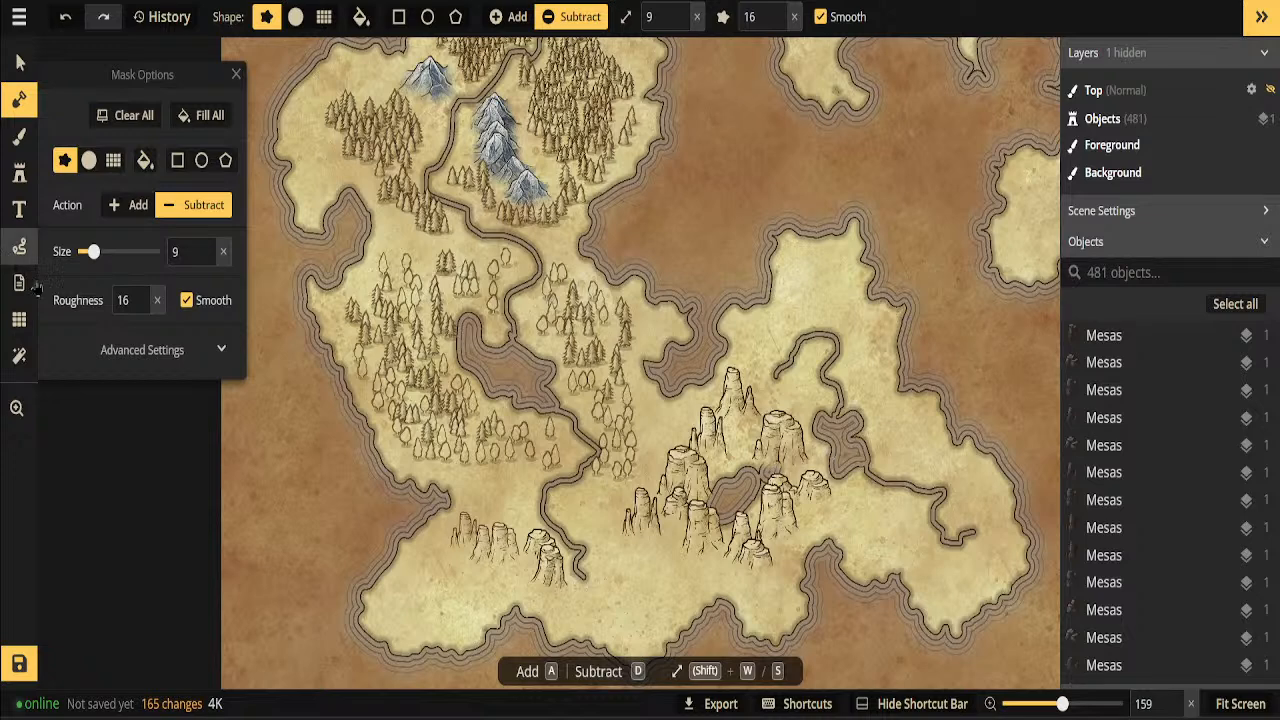
Browse the Parchment World stamps and search the personal Universal stamps for Waterfall
{"action": "left_click", "coordinate": [19, 178]}
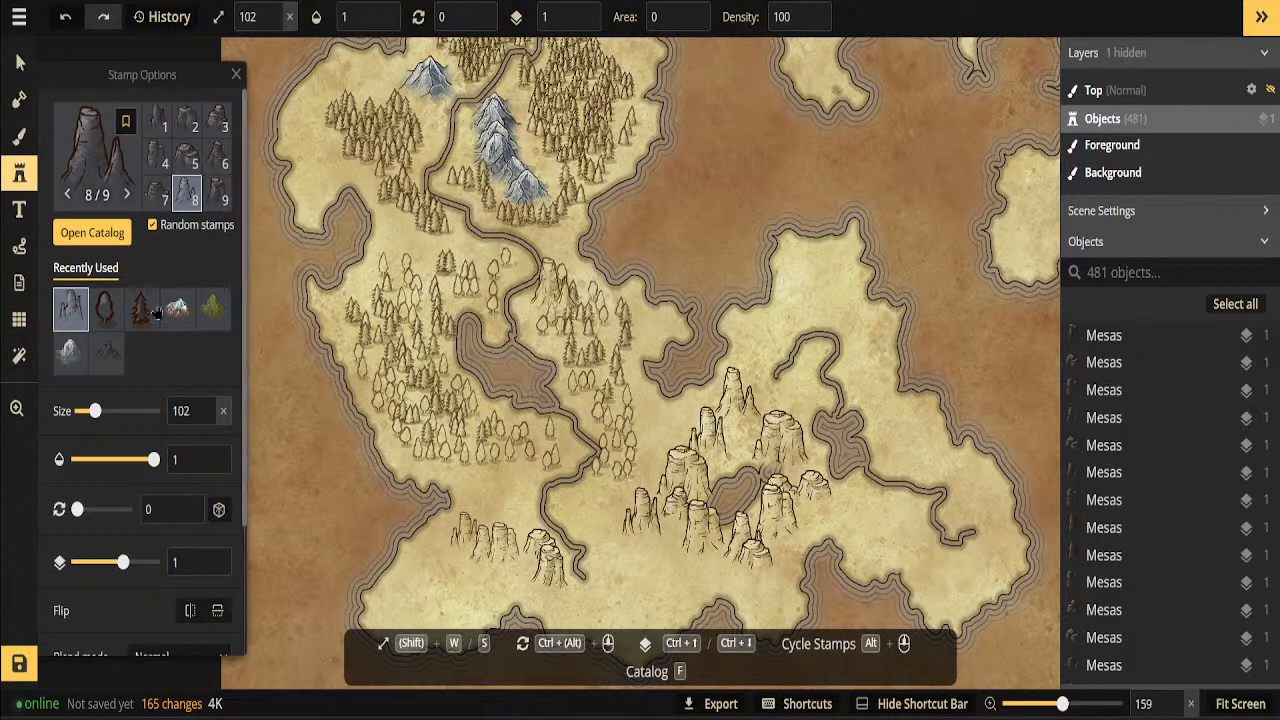
{"action": "left_click", "coordinate": [88, 238]}
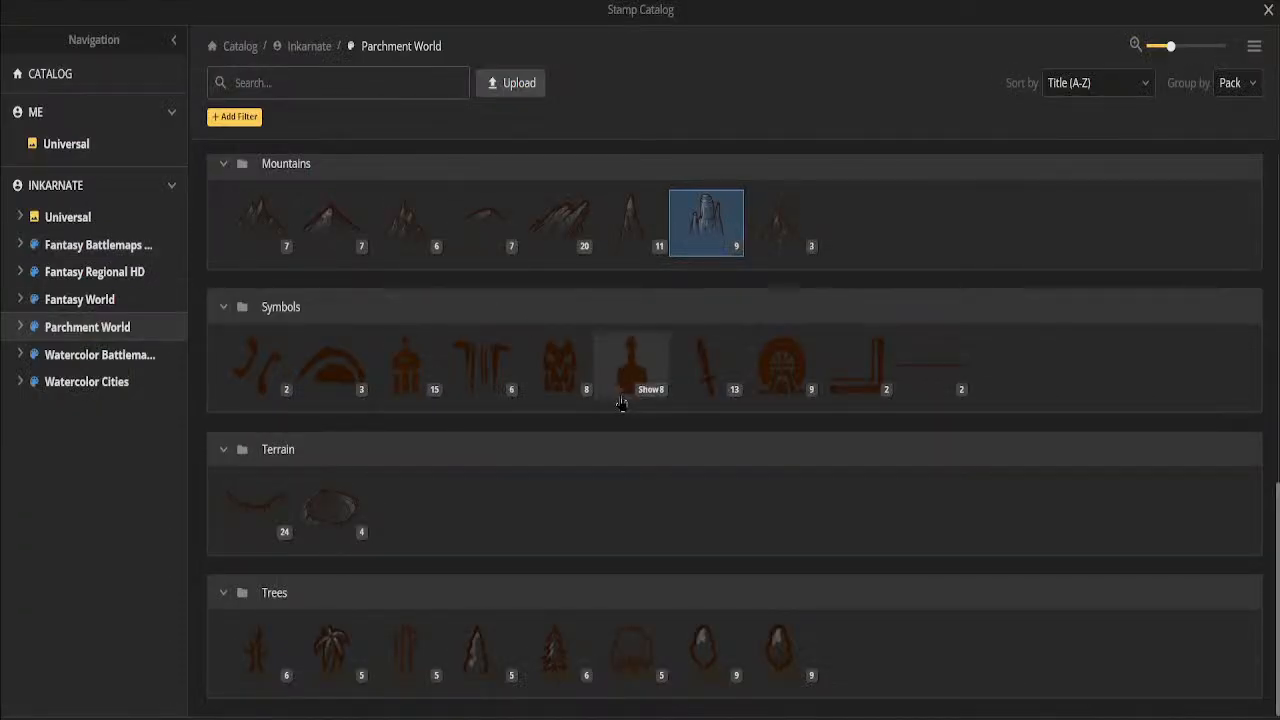
{"action": "scroll", "coordinate": [506, 434], "scroll_direction": "up", "scroll_amount": 10}
{"action": "scroll", "coordinate": [433, 344], "scroll_direction": "down", "scroll_amount": 10}
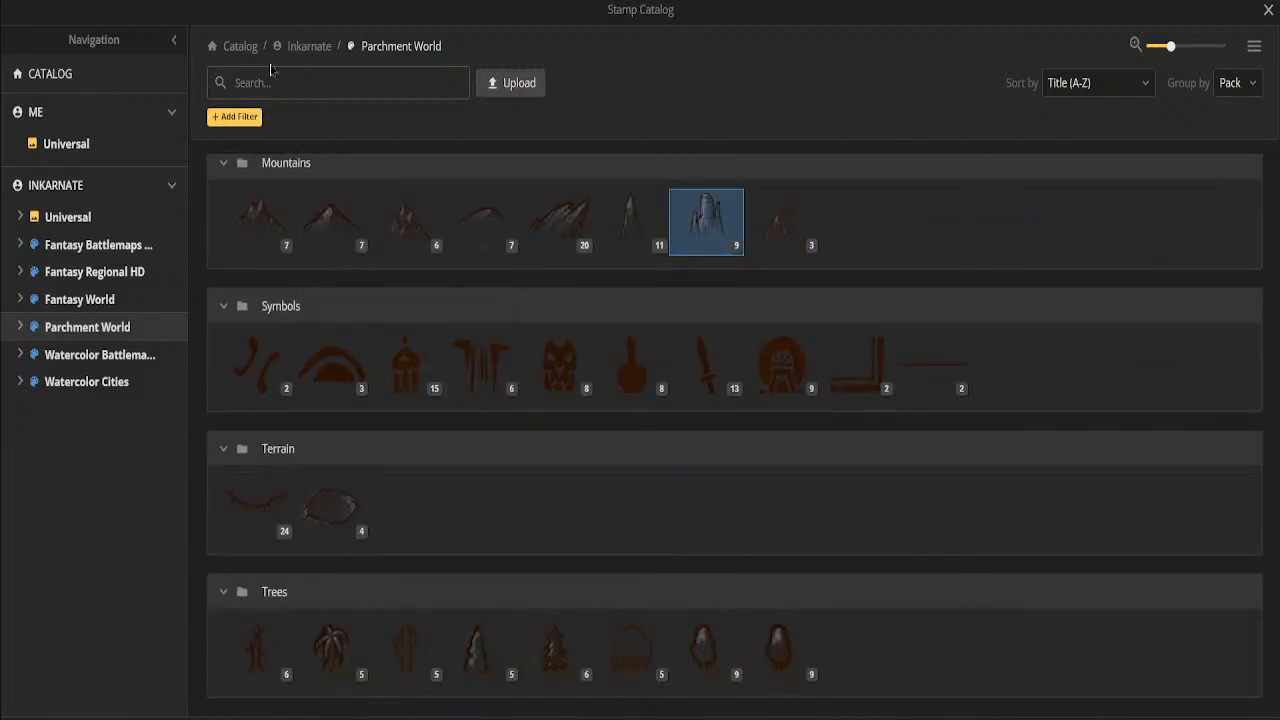
{"action": "type", "text": "waterfa;;"}
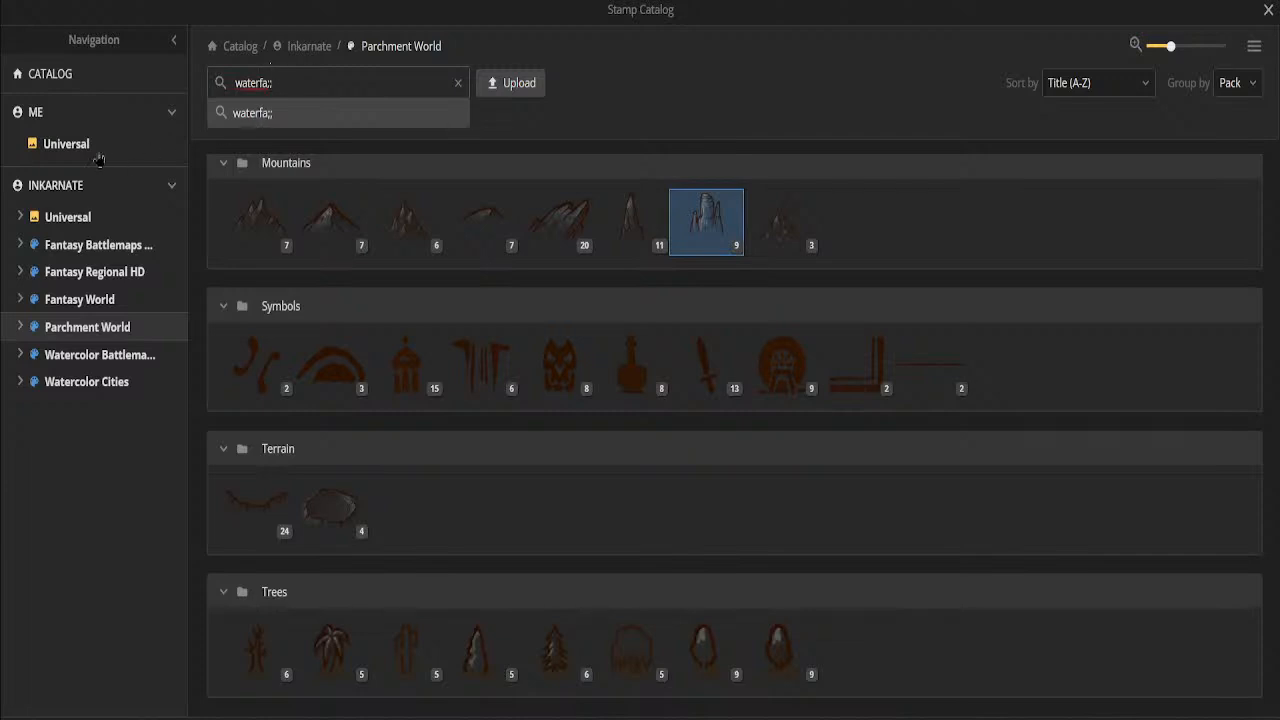
{"action": "left_click", "coordinate": [95, 152]}
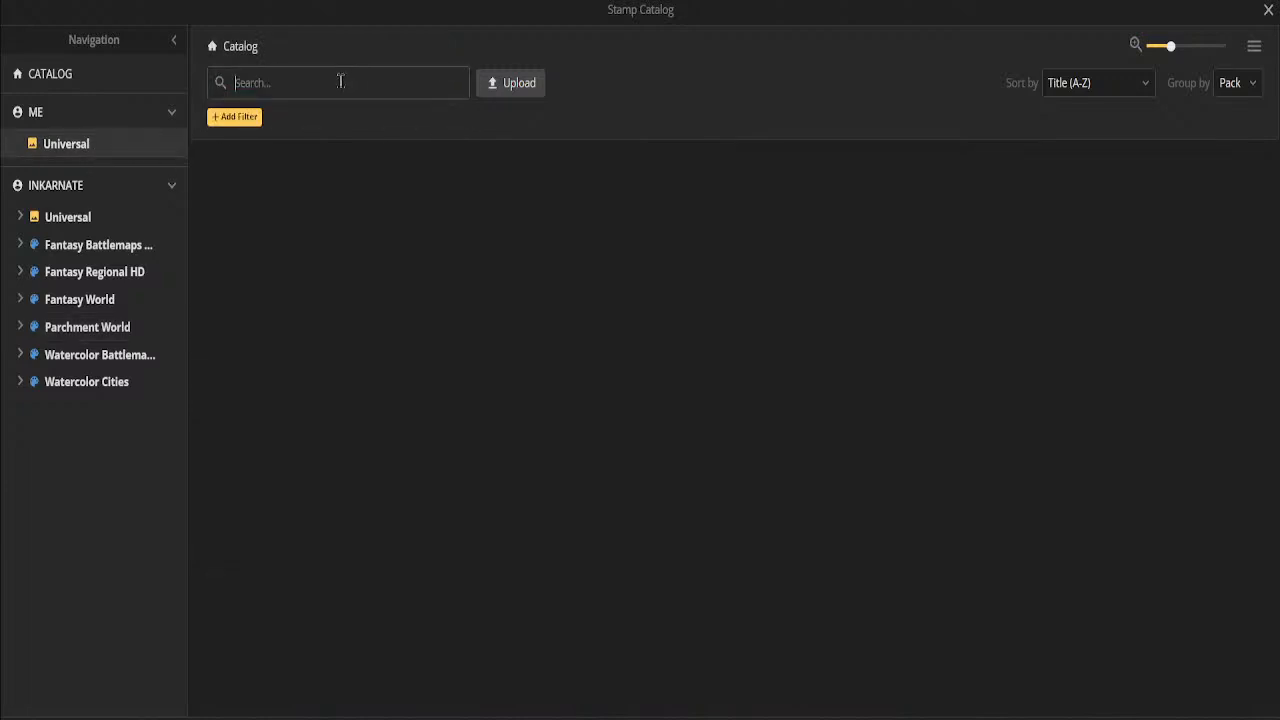
{"action": "left_click", "coordinate": [339, 81]}
{"action": "type", "text": "Waterfall"}
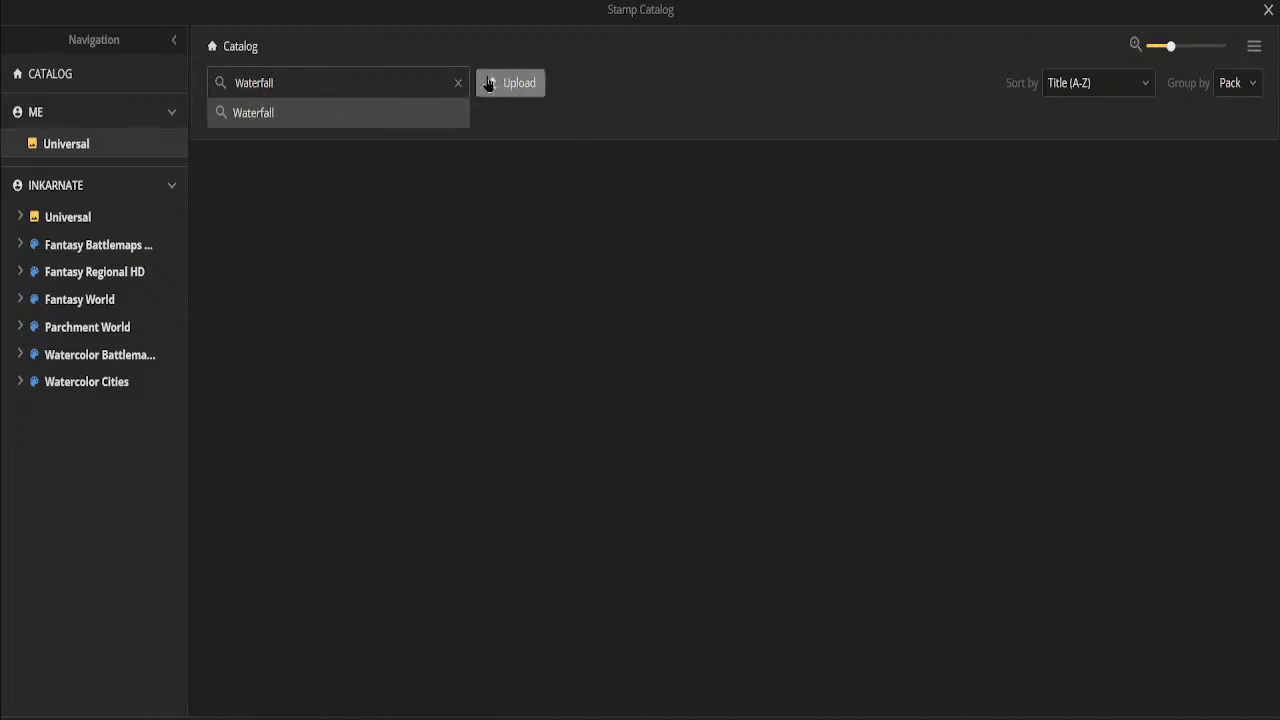
{"action": "left_click", "coordinate": [91, 143]}
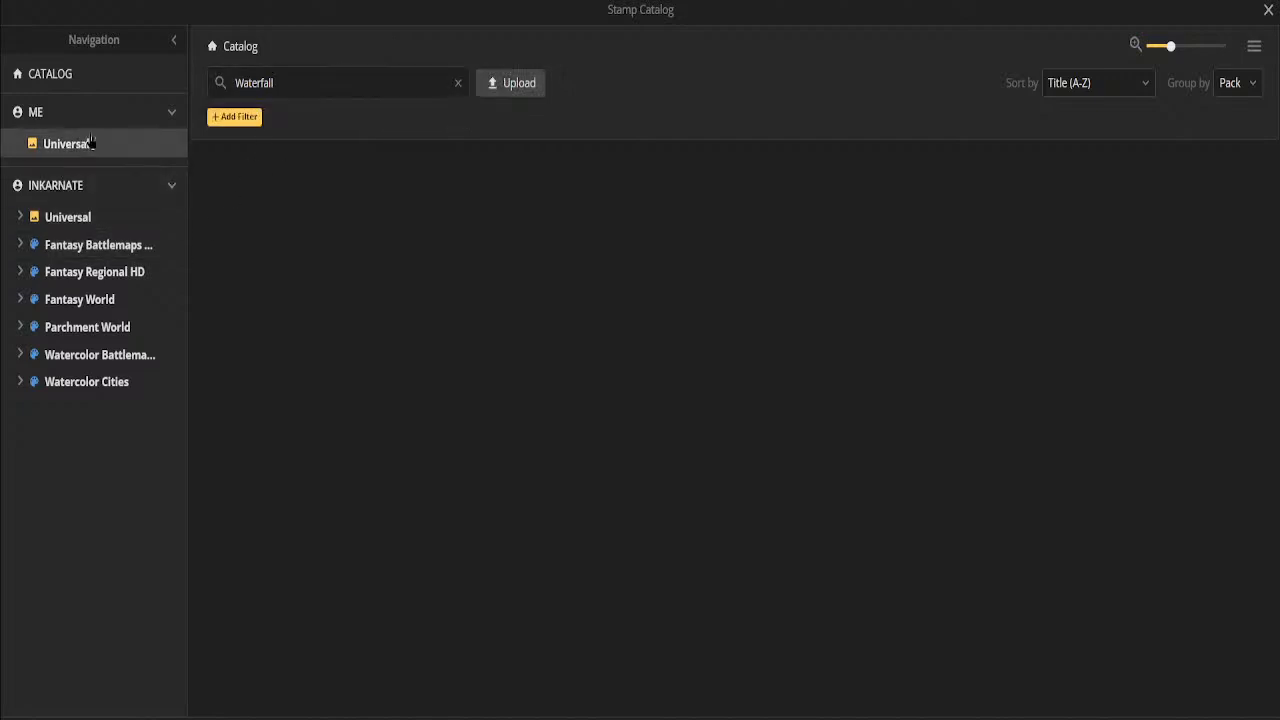
Clear the Waterfall search and look through Inkarnate's Universal and Fantasy World stamps for a waterfall
{"action": "left_click", "coordinate": [105, 109]}
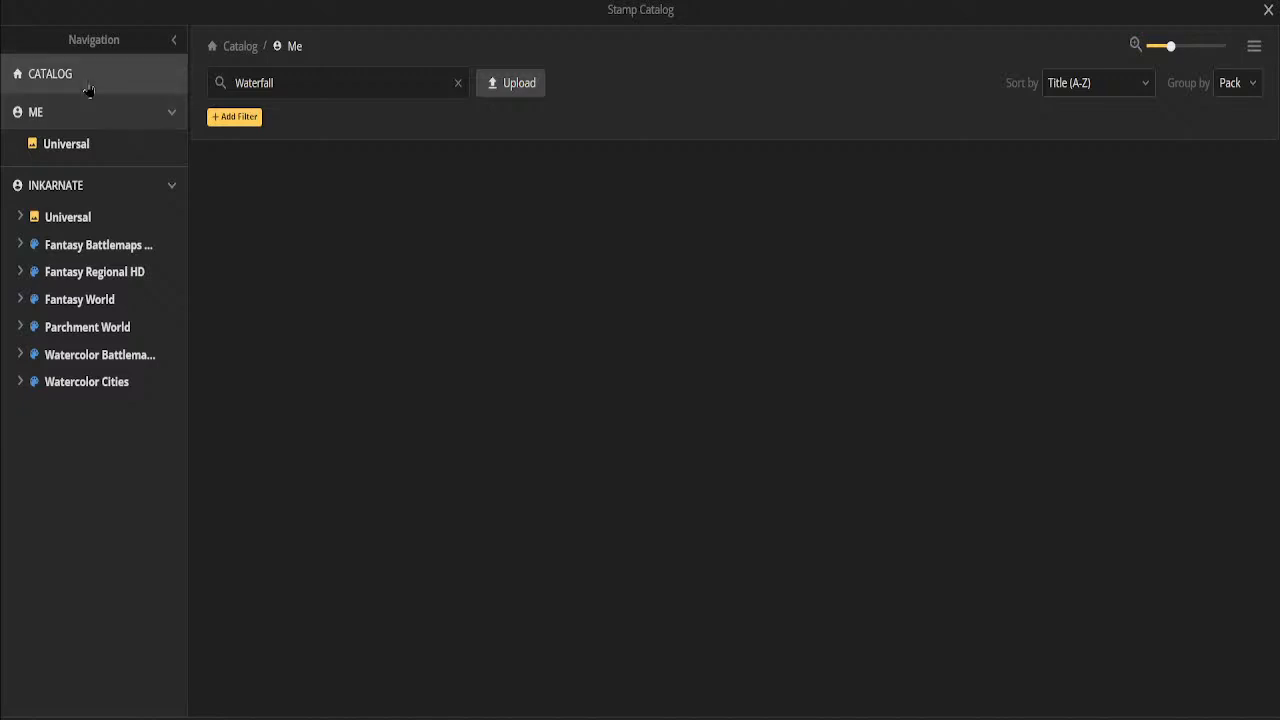
{"action": "left_click", "coordinate": [112, 152]}
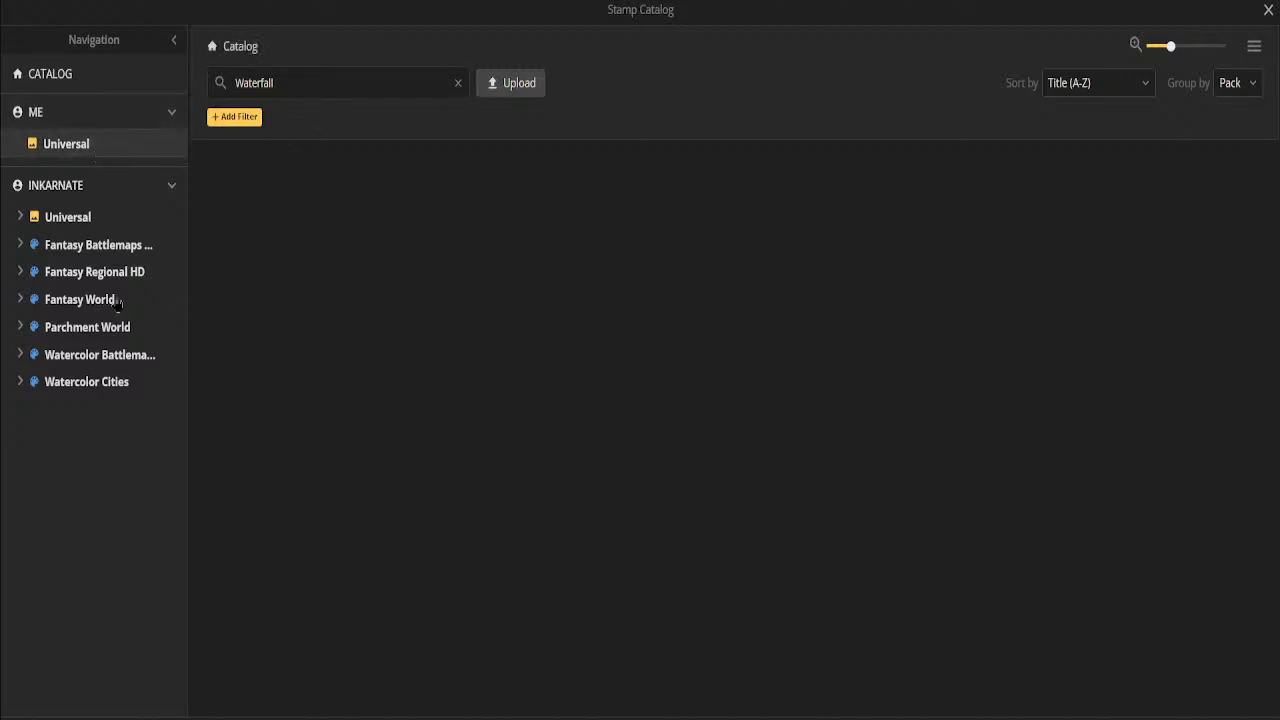
{"action": "left_click", "coordinate": [458, 83]}
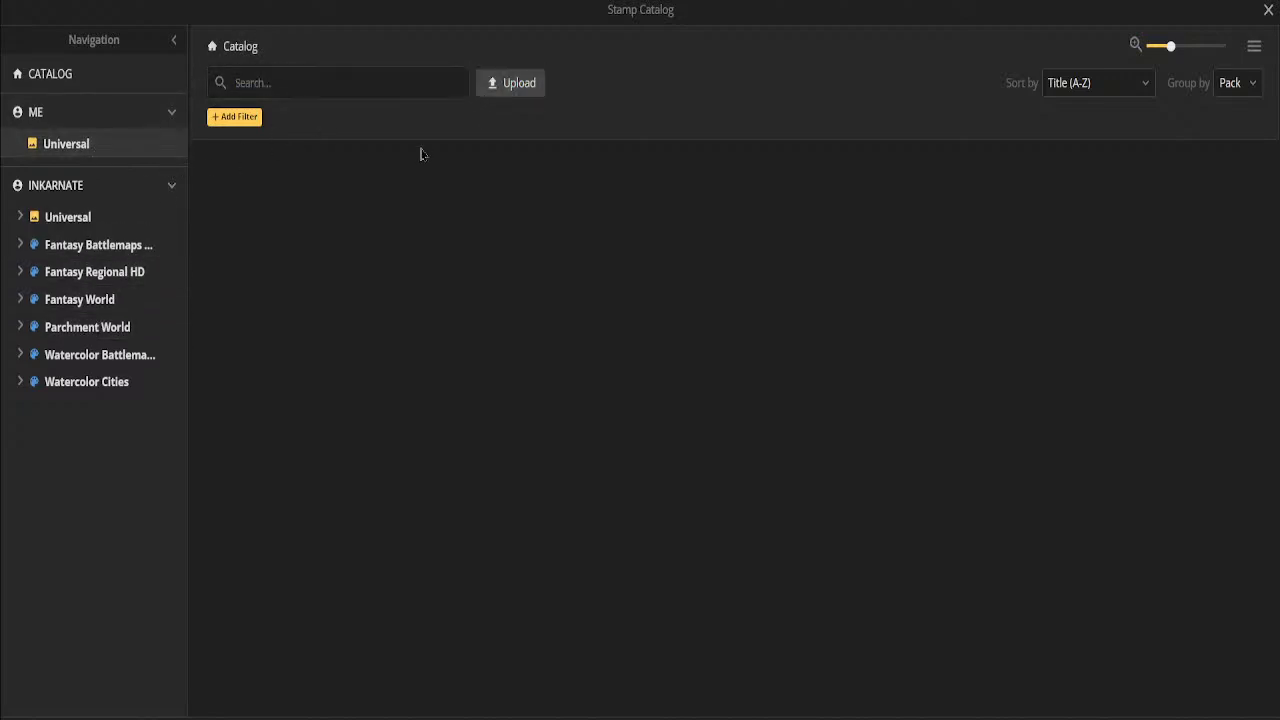
{"action": "left_click", "coordinate": [104, 220]}
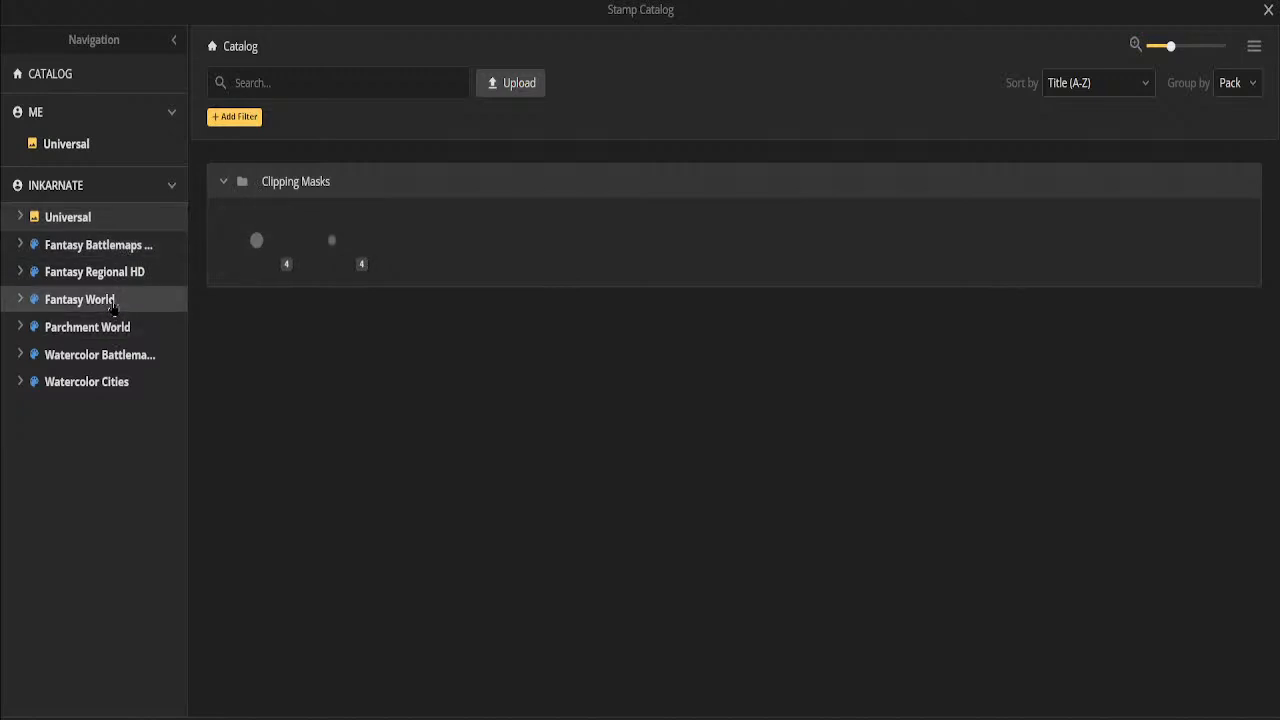
{"action": "left_click", "coordinate": [108, 302]}
{"action": "scroll", "coordinate": [640, 330], "scroll_direction": "down", "scroll_amount": 15}
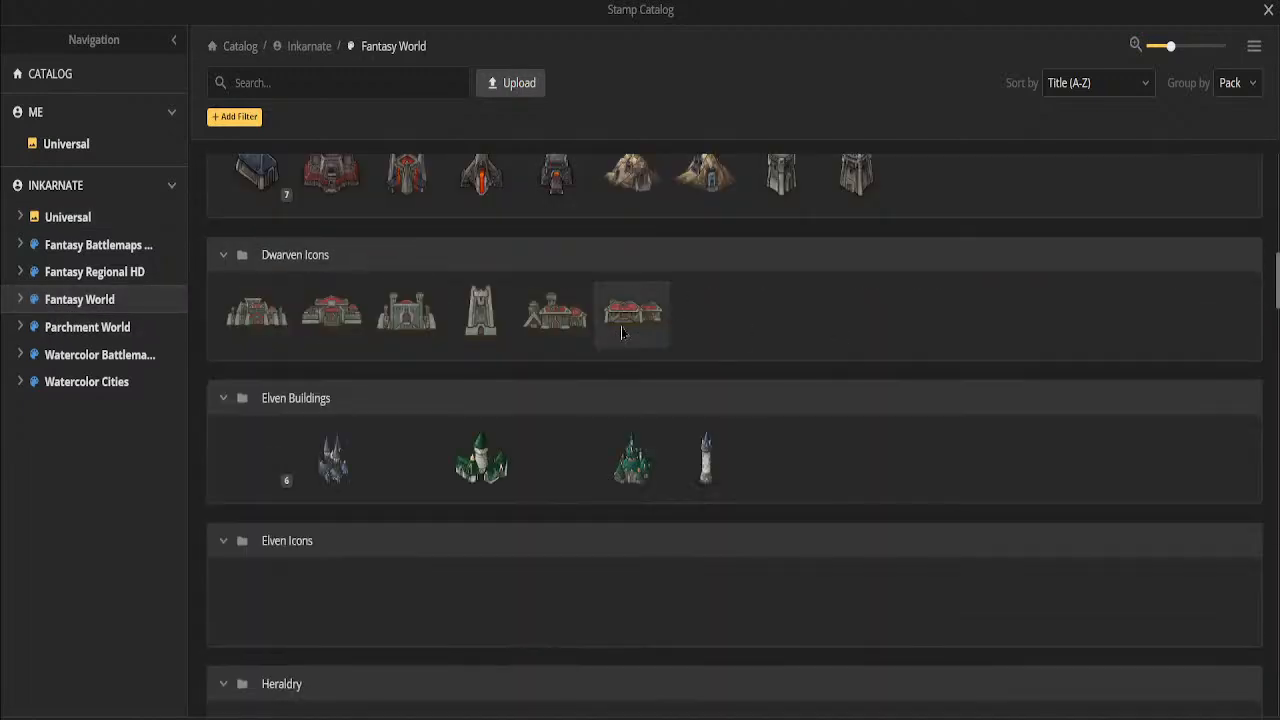
{"action": "scroll", "coordinate": [625, 330], "scroll_direction": "down", "scroll_amount": 5}
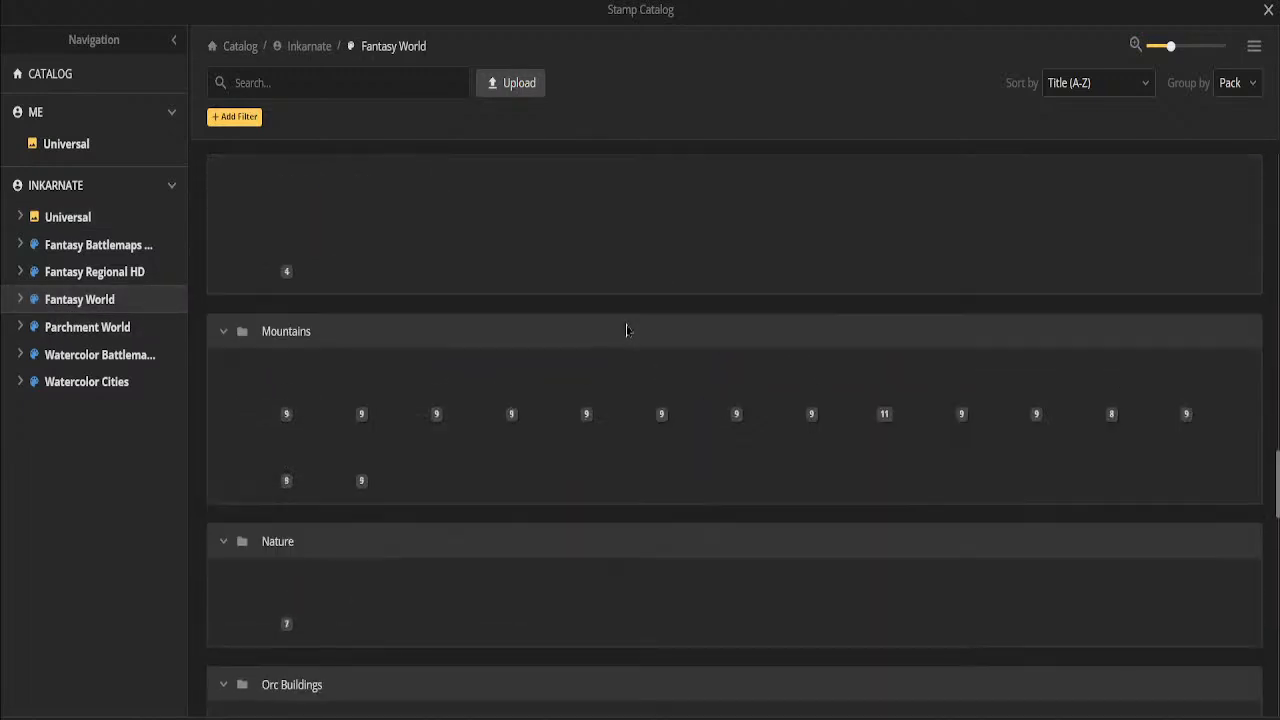
Look through the Parchment World stamp categories again for a waterfall
{"action": "left_click", "coordinate": [93, 330]}
{"action": "scroll", "coordinate": [828, 330], "scroll_direction": "down", "scroll_amount": 5}
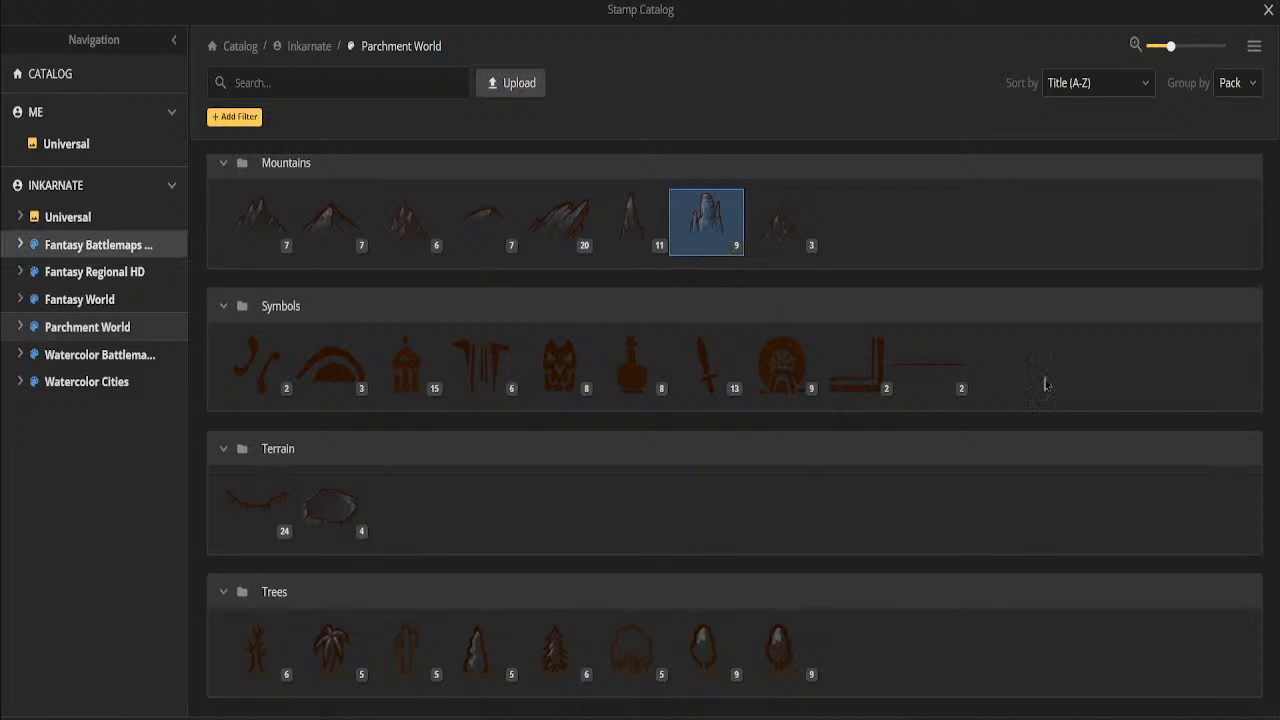
{"action": "scroll", "coordinate": [646, 381], "scroll_direction": "up", "scroll_amount": 5}
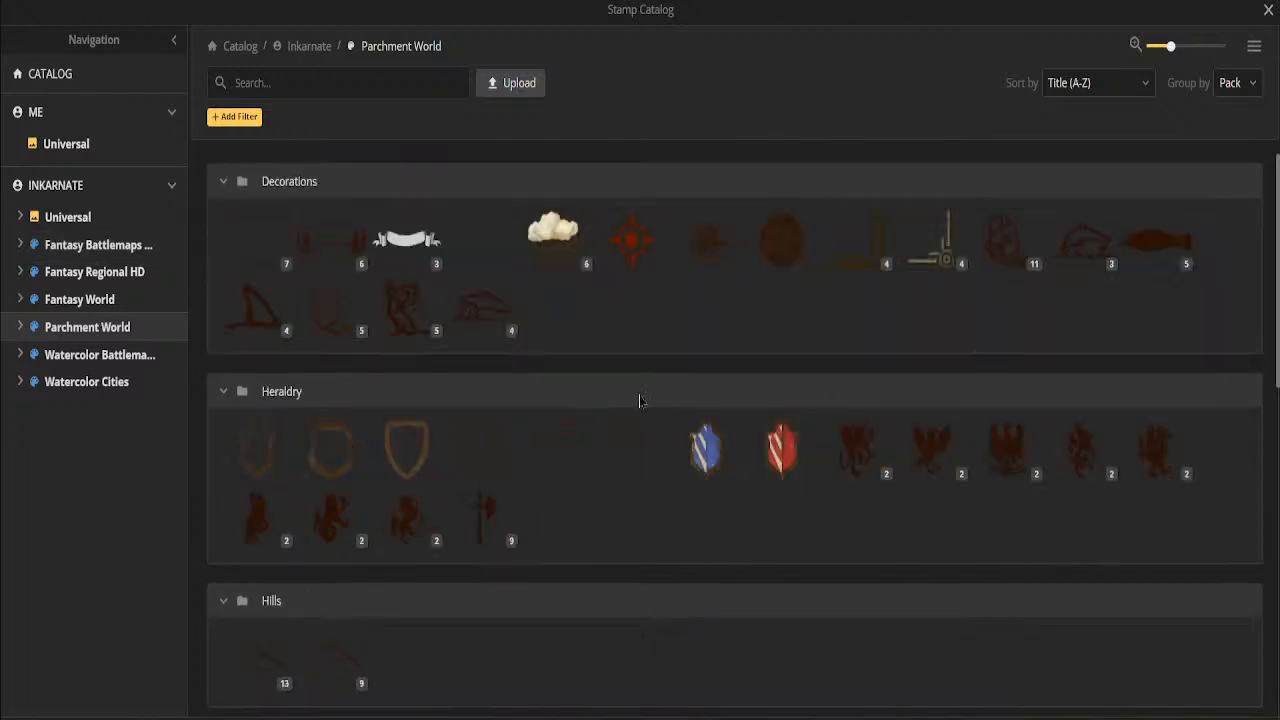
{"action": "scroll", "coordinate": [556, 406], "scroll_direction": "down", "scroll_amount": 5}
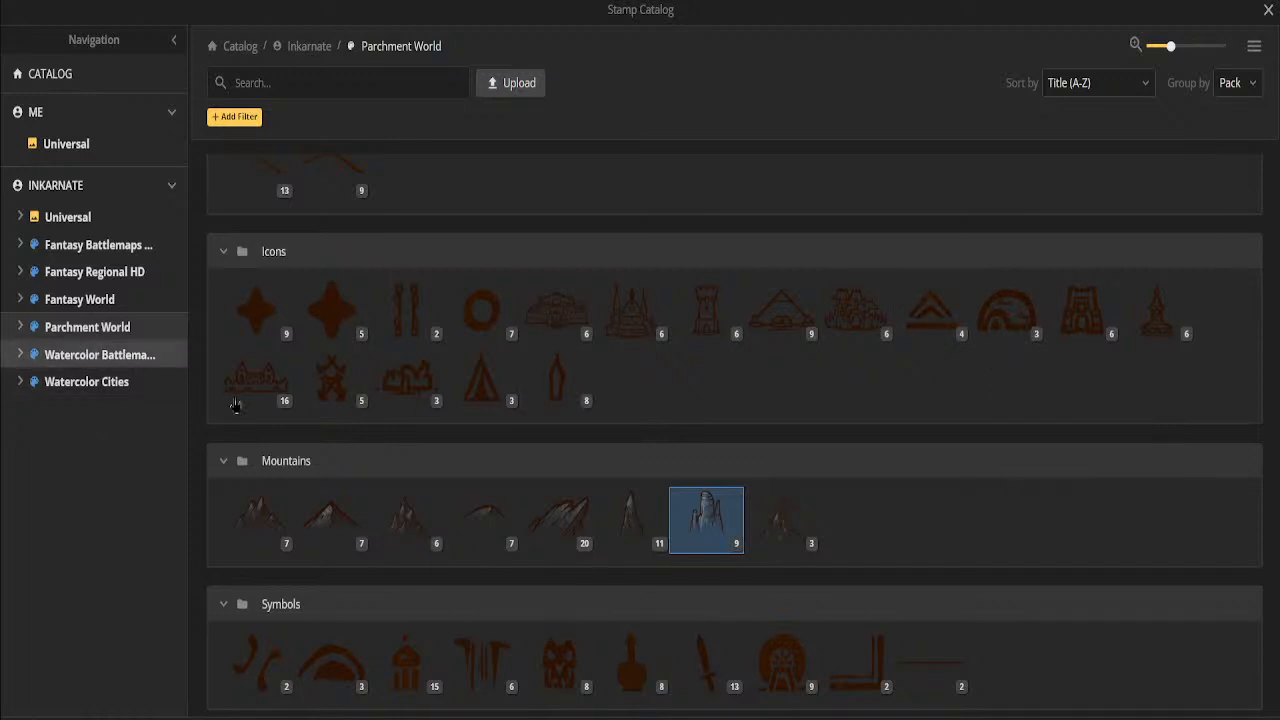
Browse the Watercolor Battlemaps stamps through to the Water category, checking for a waterfall
{"action": "scroll", "coordinate": [748, 311], "scroll_direction": "down", "scroll_amount": 10}
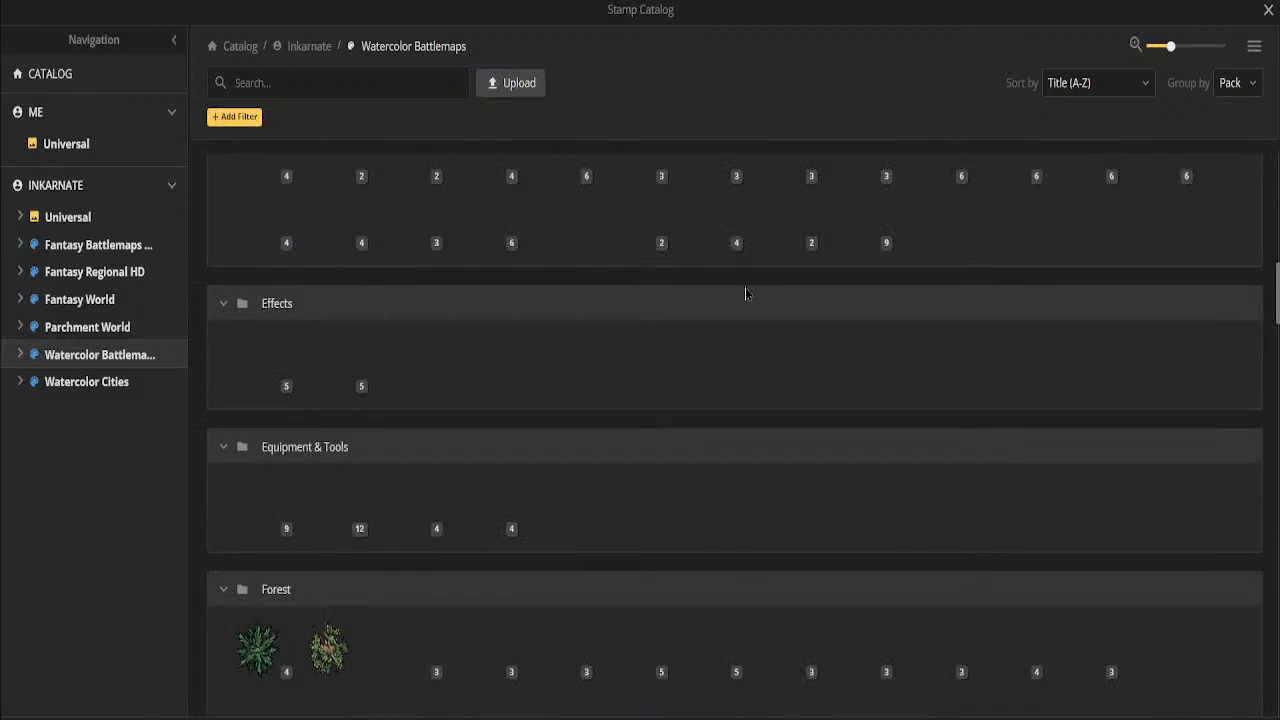
{"action": "mouse_move", "coordinate": [703, 251]}
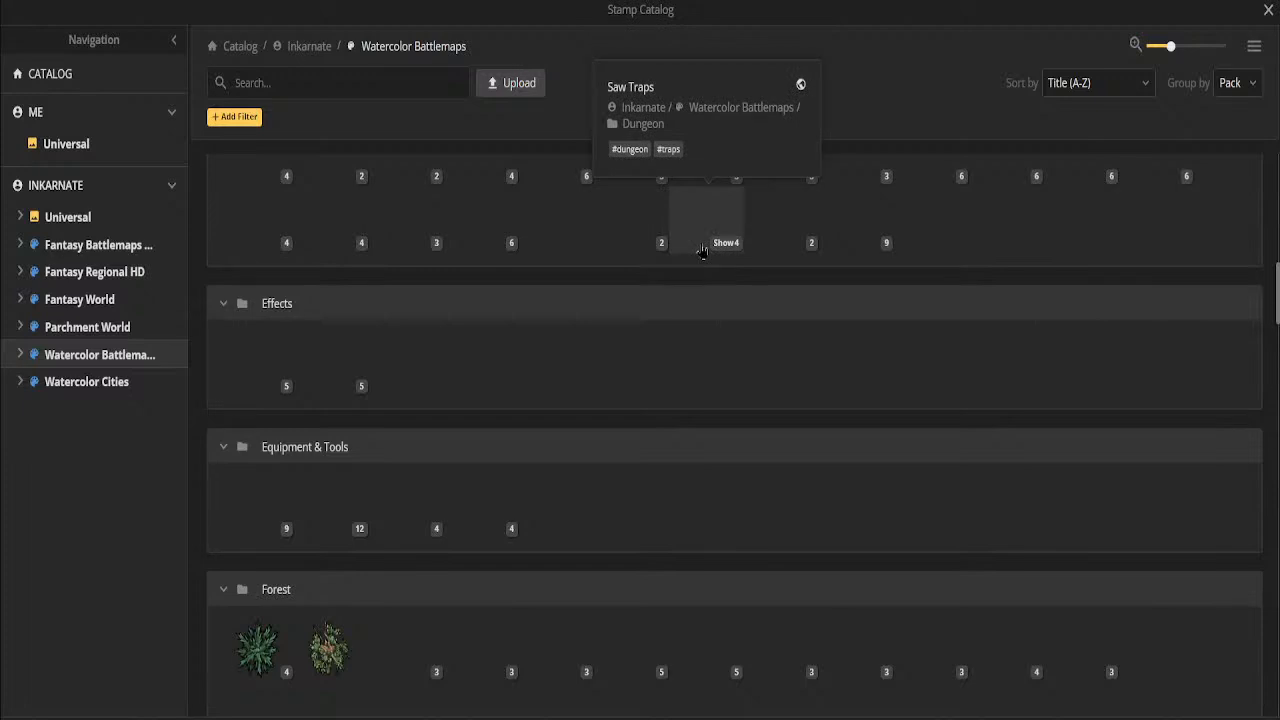
{"action": "scroll", "coordinate": [791, 471], "scroll_direction": "down", "scroll_amount": 10}
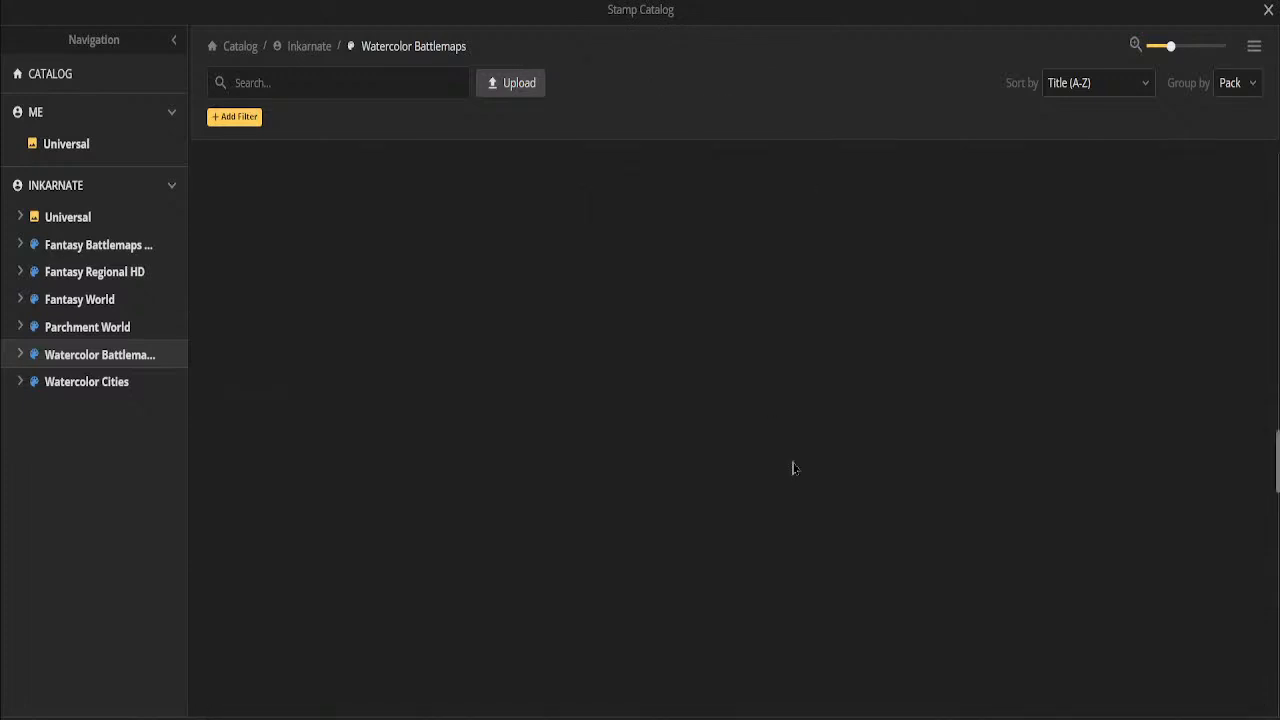
{"action": "mouse_move", "coordinate": [629, 318]}
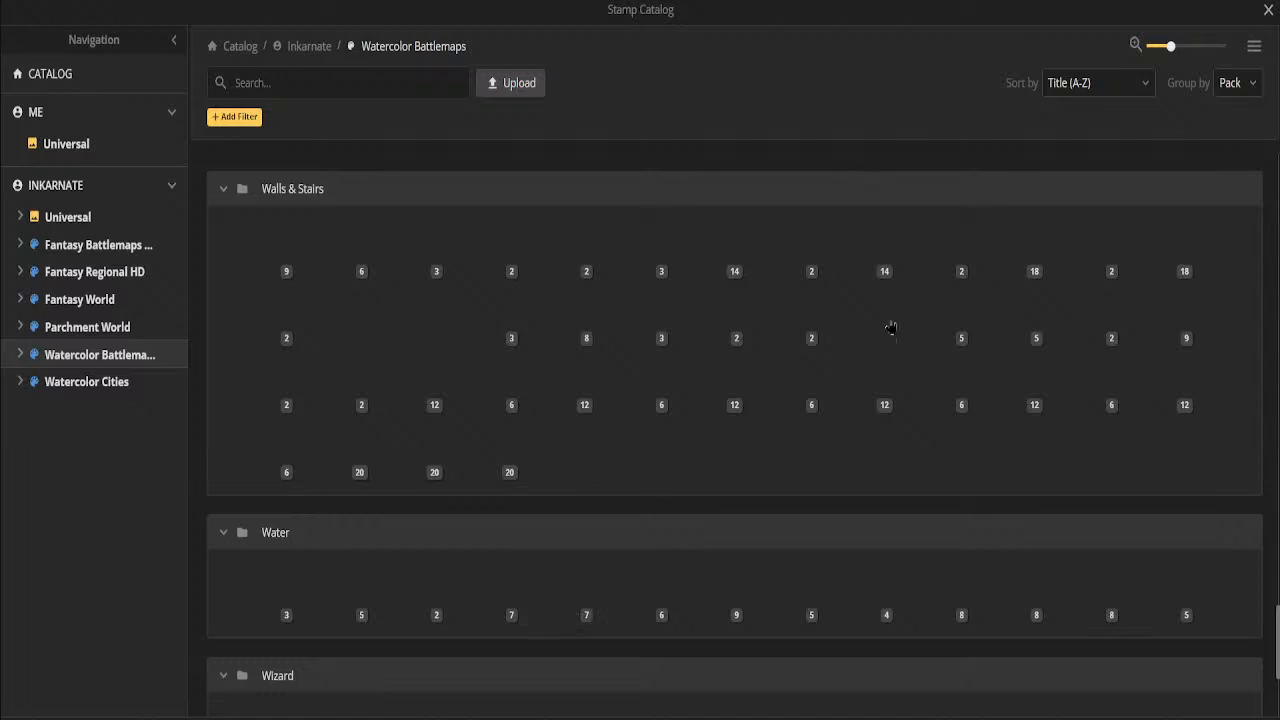
{"action": "scroll", "coordinate": [1011, 486], "scroll_direction": "down", "scroll_amount": 3}
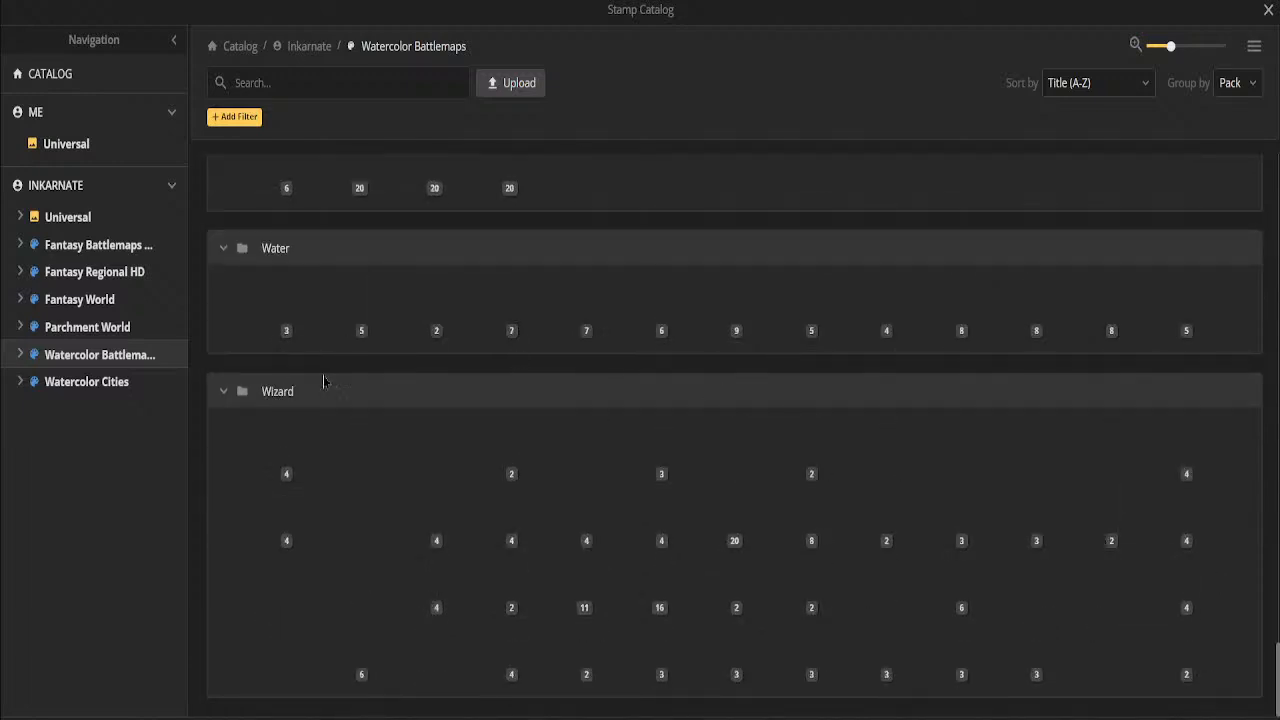
{"action": "mouse_move", "coordinate": [337, 310]}
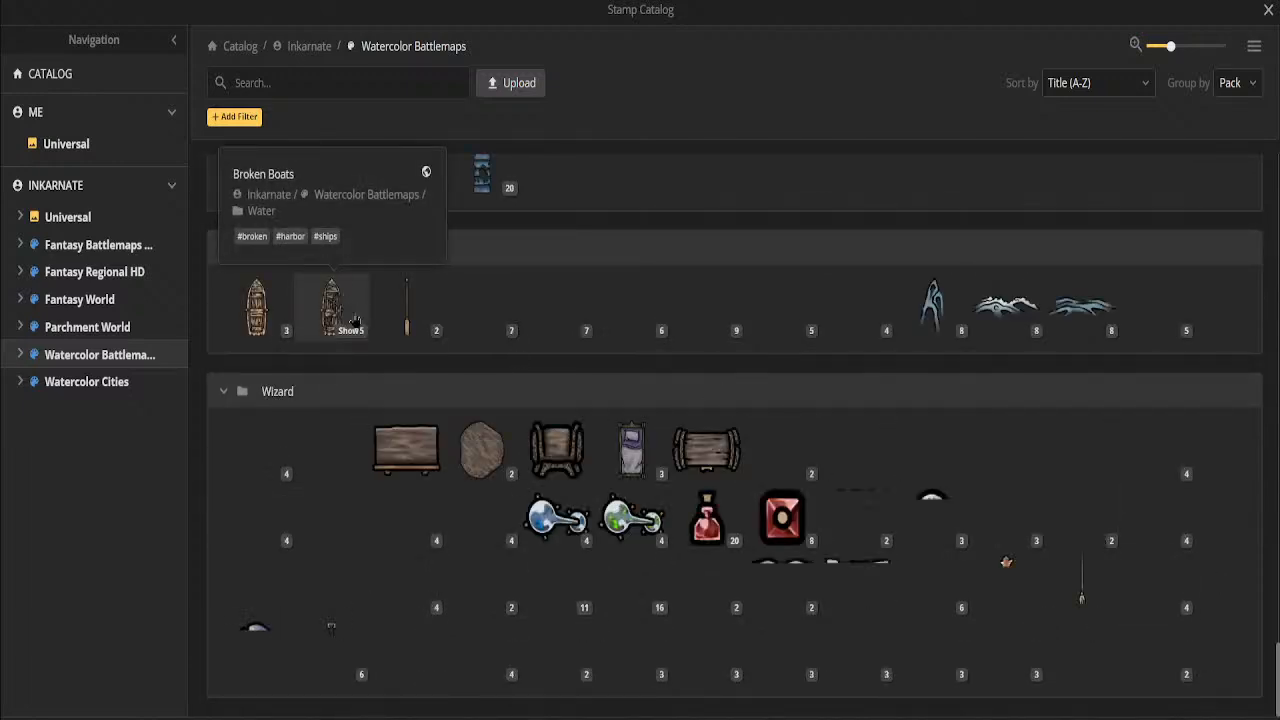
{"action": "mouse_move", "coordinate": [463, 320]}
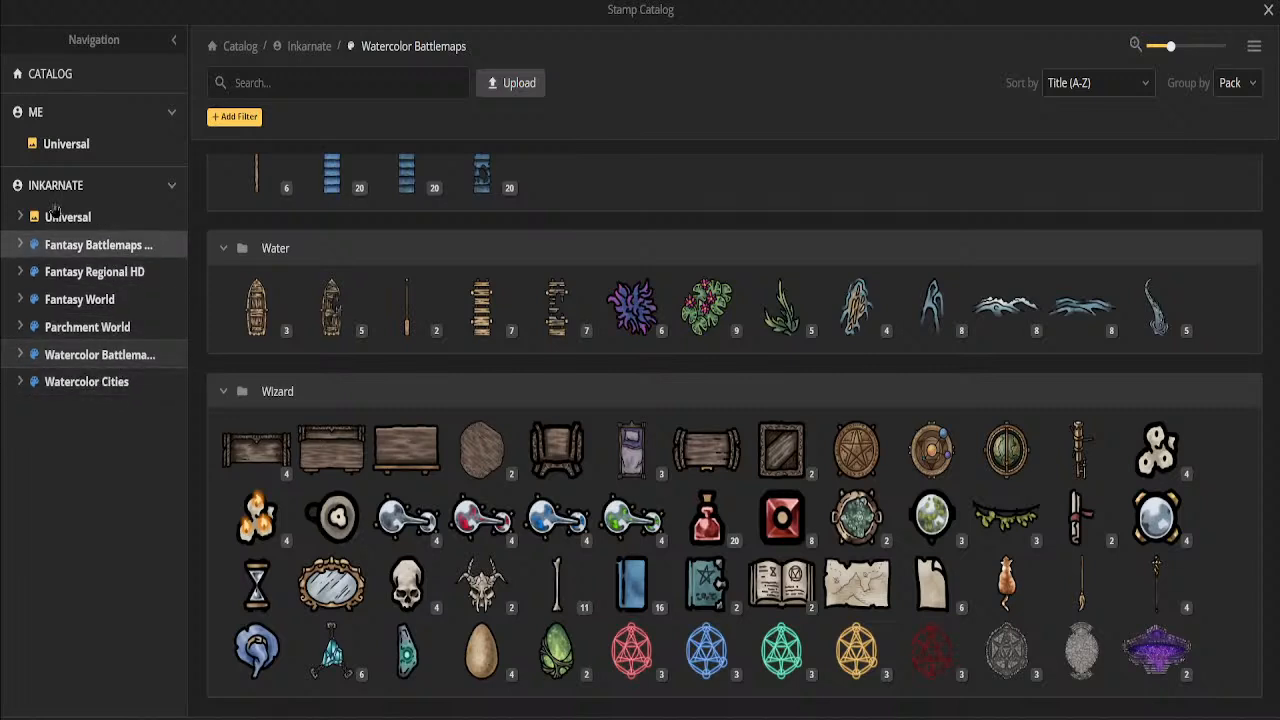
Browse the Fantasy Regional HD stamp categories for a waterfall
{"action": "left_click", "coordinate": [88, 284]}
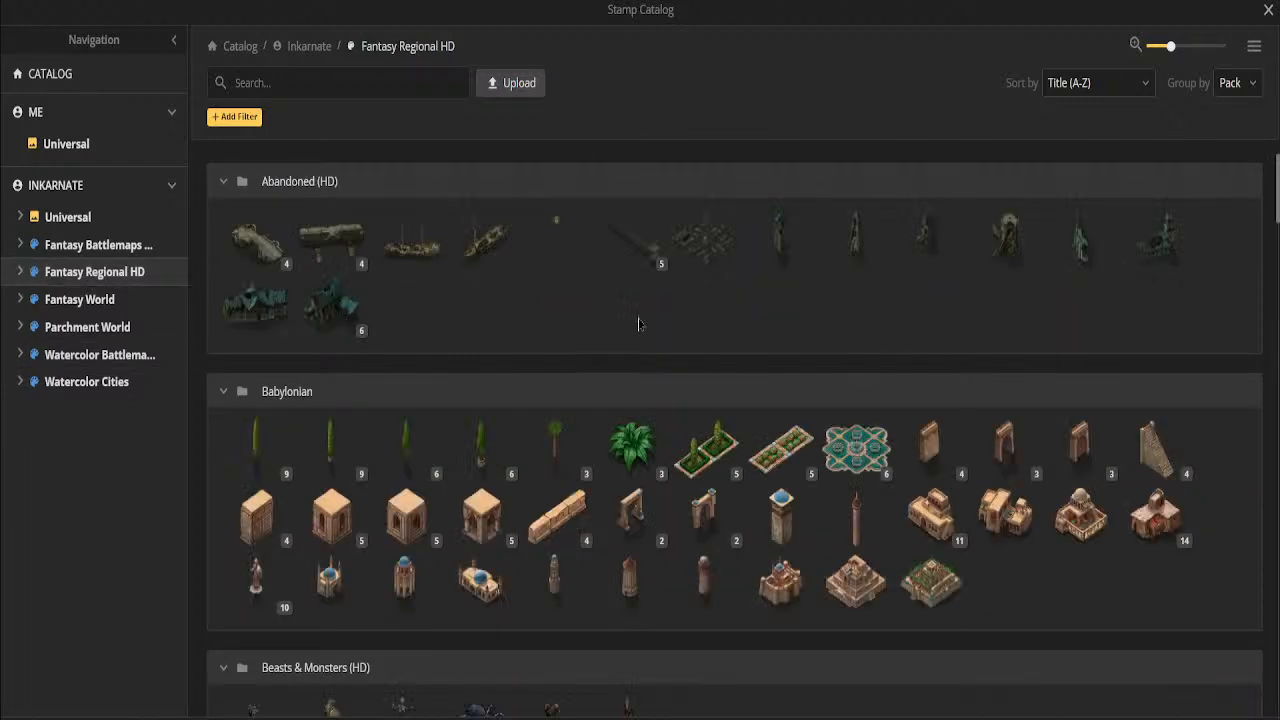
{"action": "scroll", "coordinate": [637, 323], "scroll_direction": "down", "scroll_amount": 10}
{"action": "scroll", "coordinate": [700, 400], "scroll_direction": "down", "scroll_amount": 5}
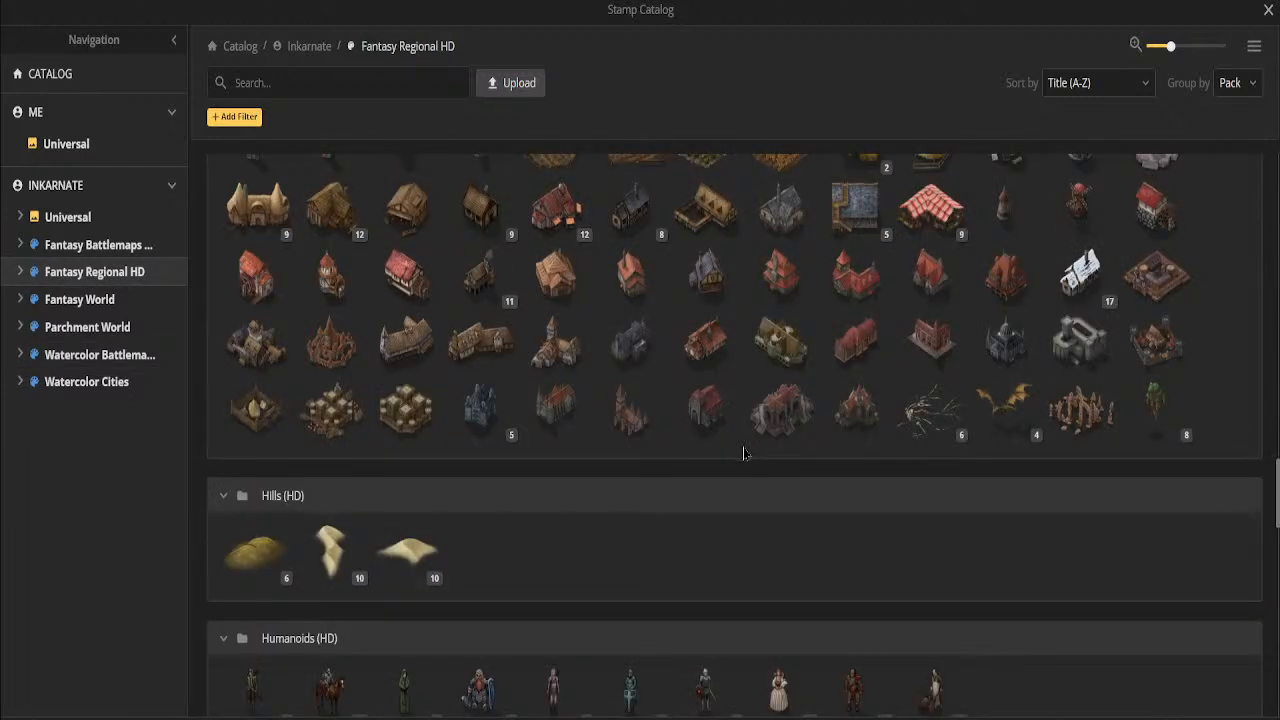
{"action": "scroll", "coordinate": [760, 458], "scroll_direction": "down", "scroll_amount": 10}
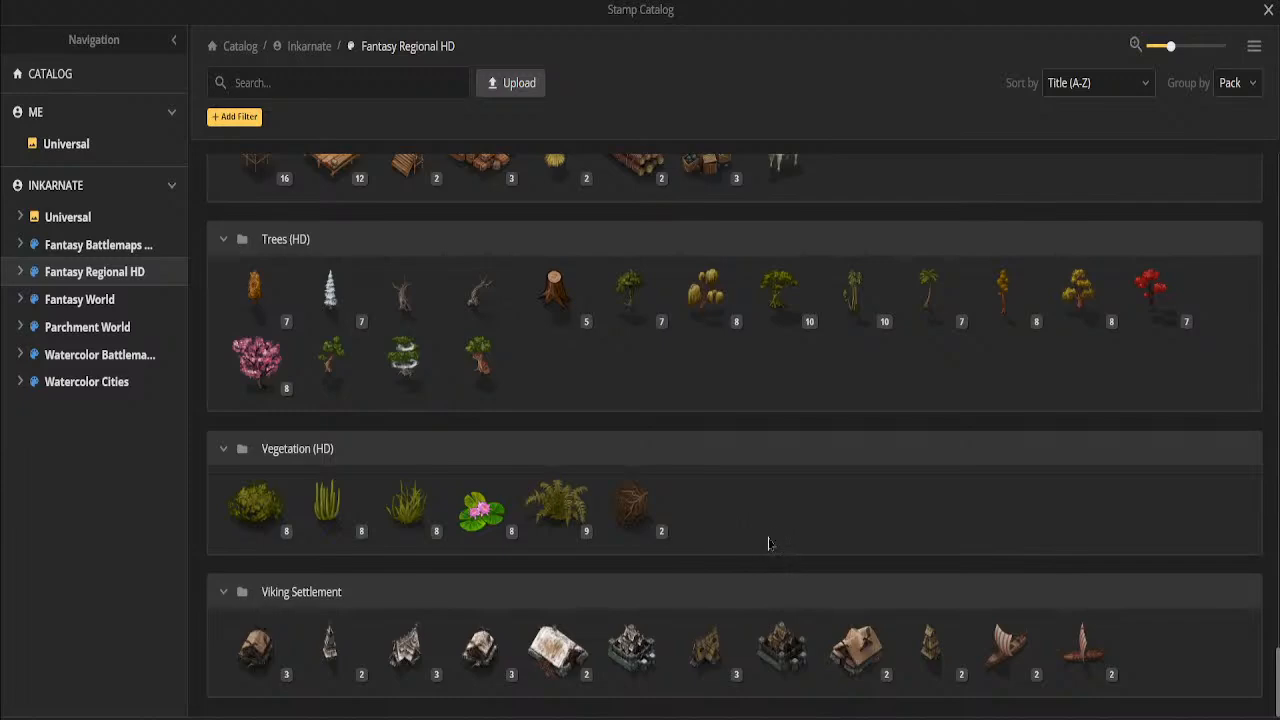
{"action": "scroll", "coordinate": [771, 543], "scroll_direction": "up", "scroll_amount": 10}
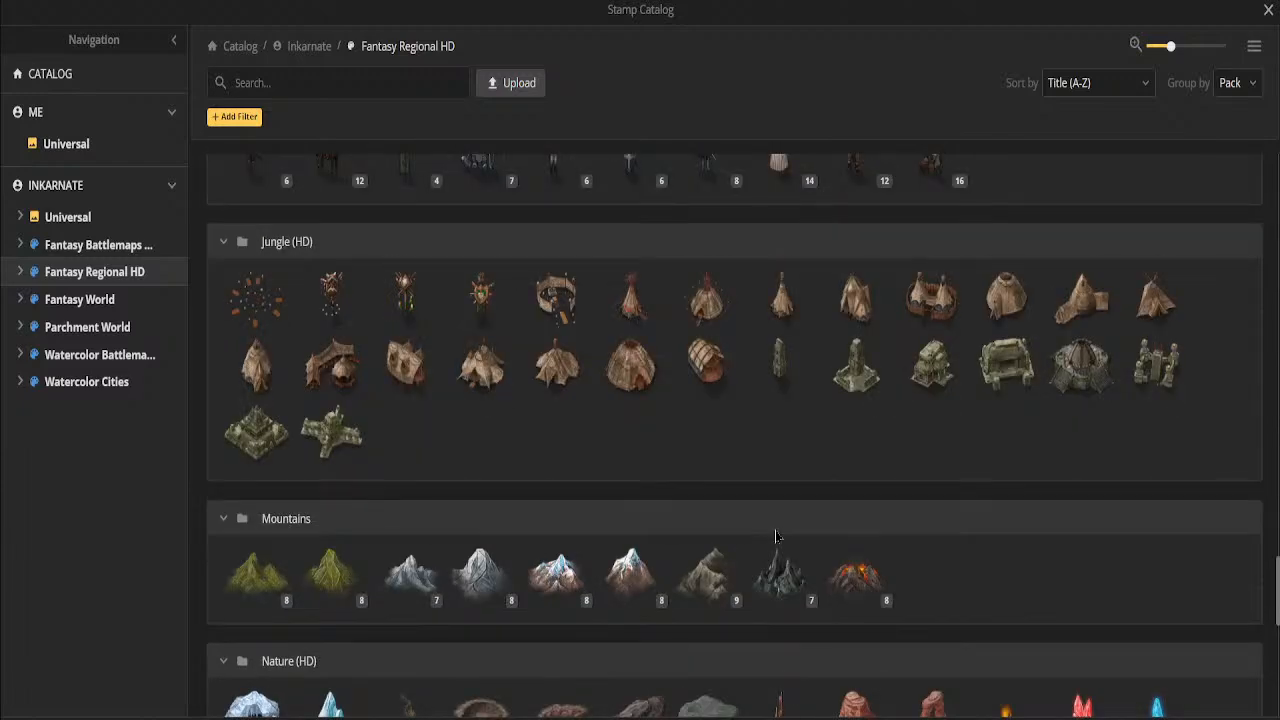
{"action": "scroll", "coordinate": [776, 536], "scroll_direction": "up", "scroll_amount": 10}
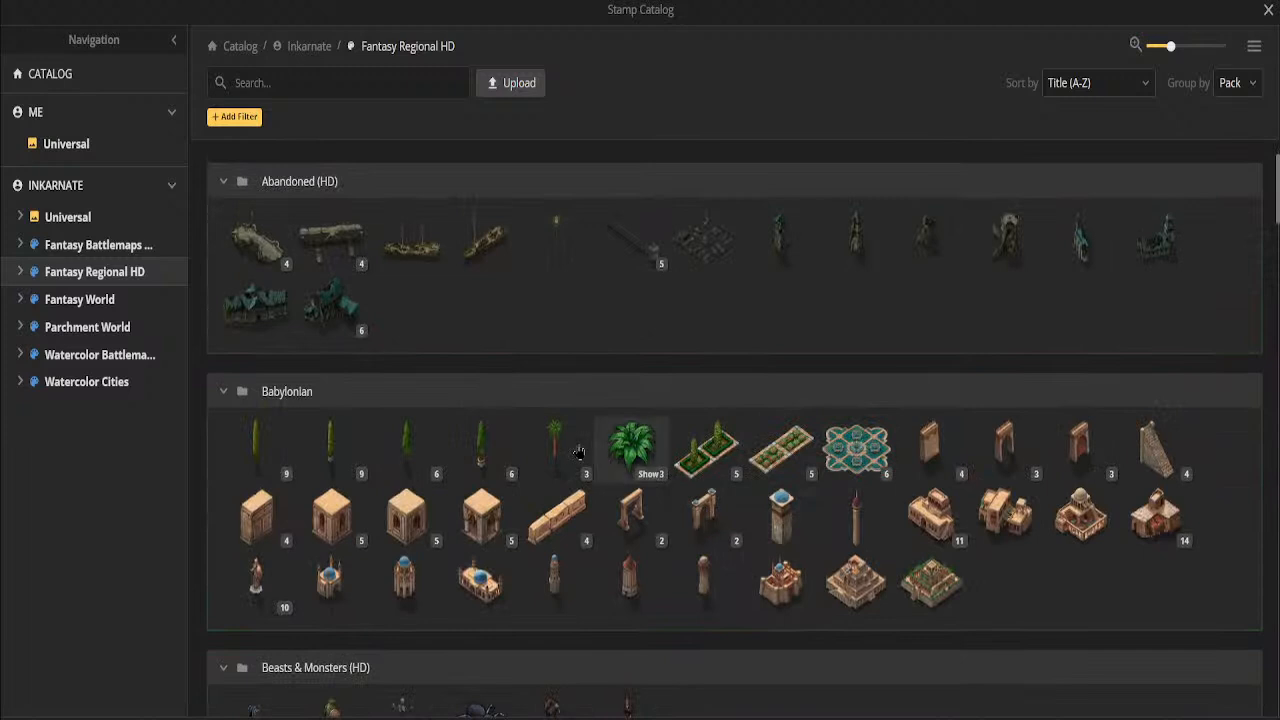
Search the Fantasy Regional HD stamps for waterfall and choose the Nature (HD) waterfall stamp
{"action": "left_click", "coordinate": [270, 85]}
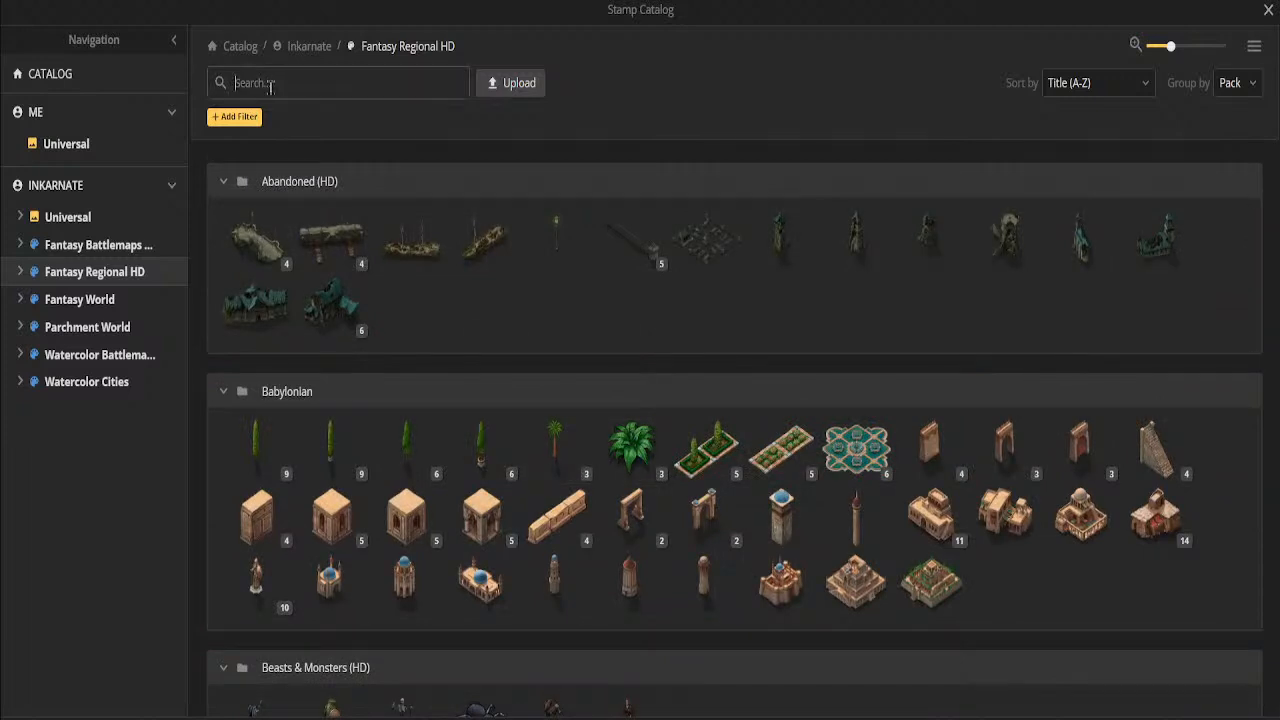
{"action": "type", "text": "watt"}
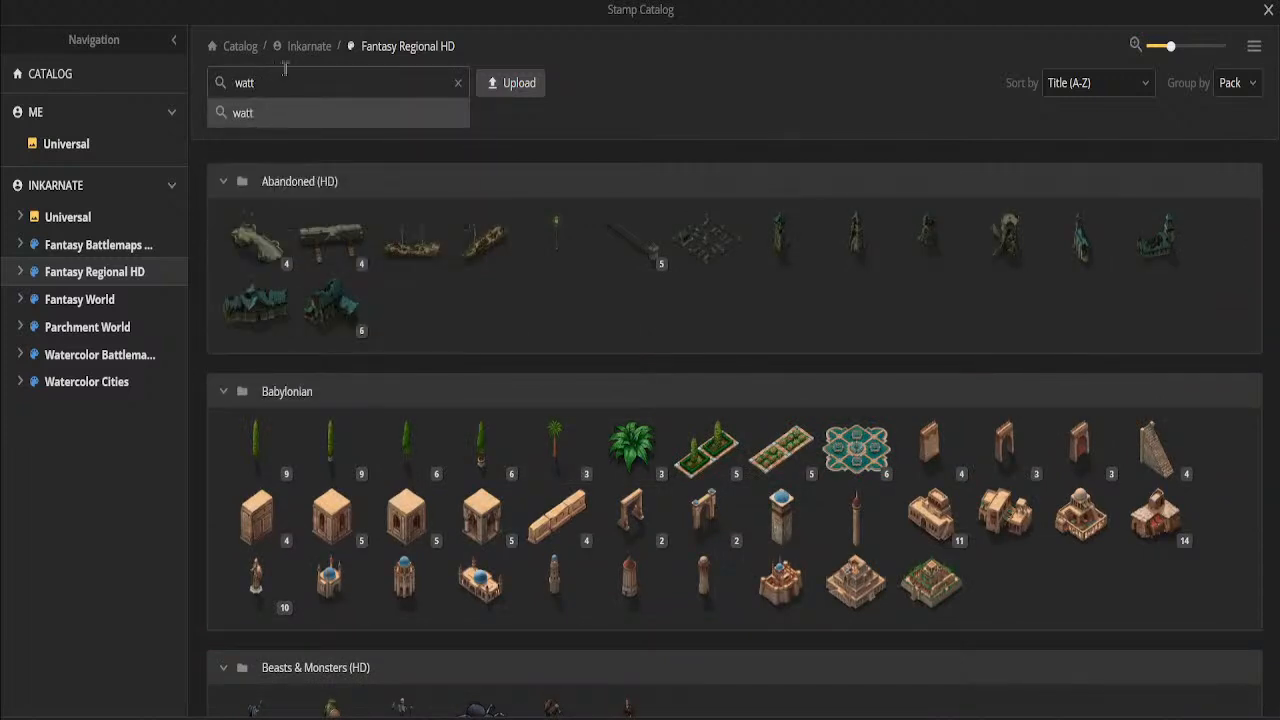
{"action": "key", "text": "BackSpace"}
{"action": "type", "text": "er"}
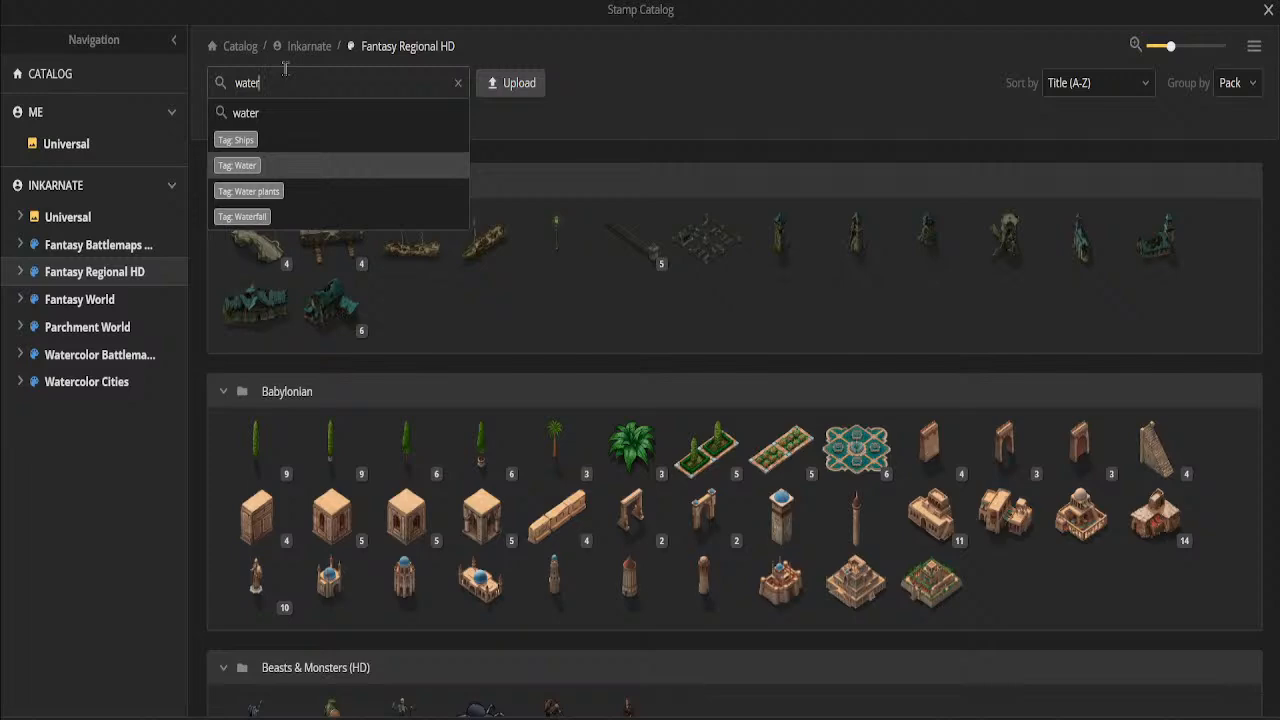
{"action": "type", "text": "fall"}
{"action": "key", "text": "Return"}
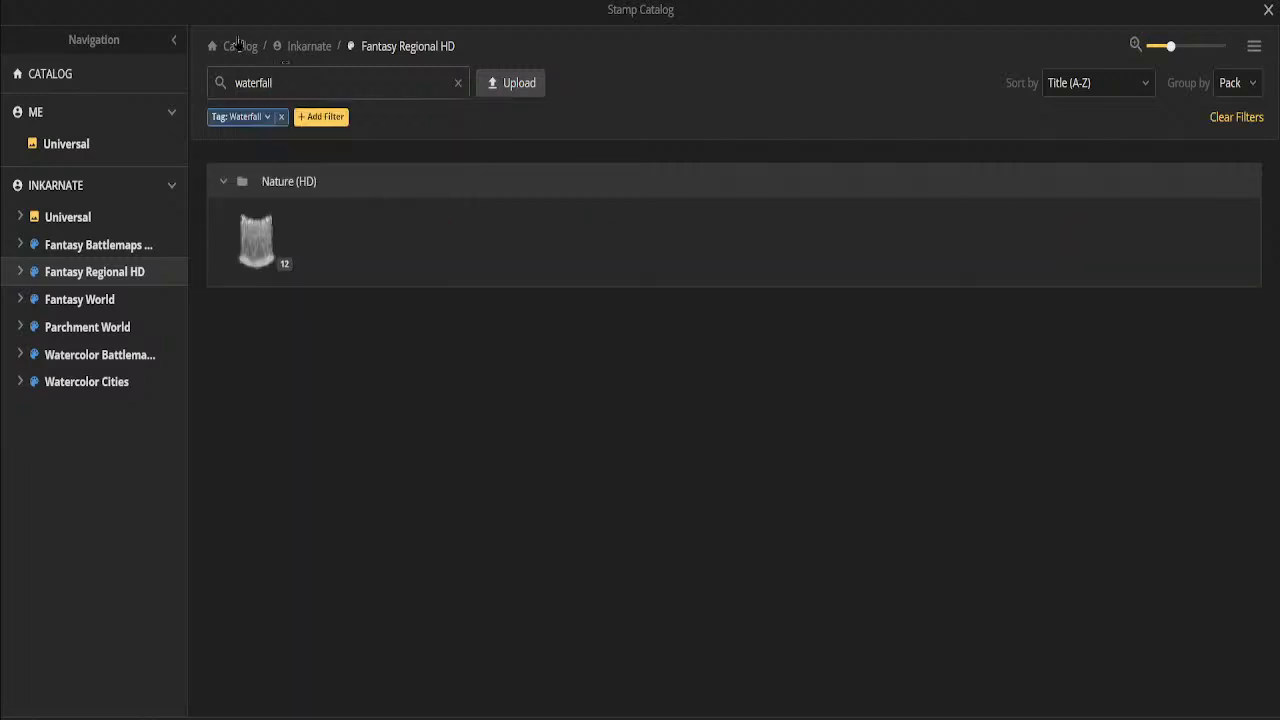
{"action": "left_click", "coordinate": [247, 225]}
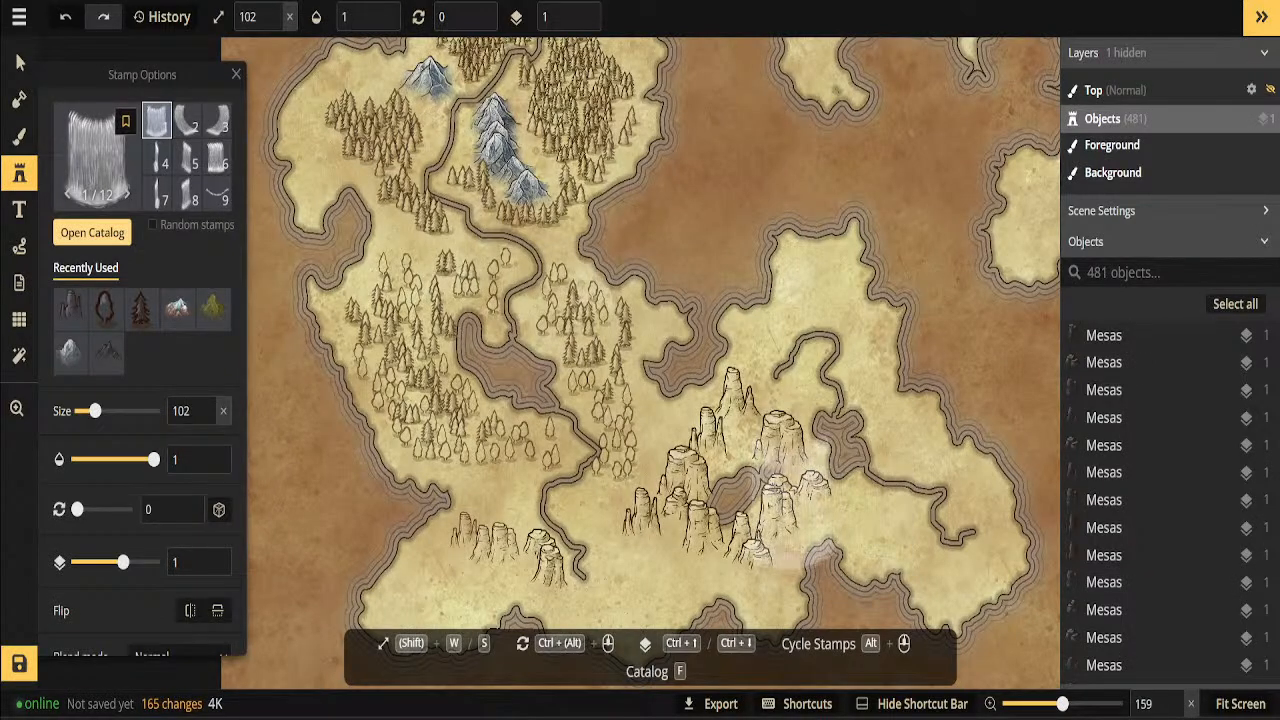
Place the waterfall stamp over the northern edge of the lake inside the mesa ring and shrink it to size 38
{"action": "left_click", "coordinate": [748, 466]}
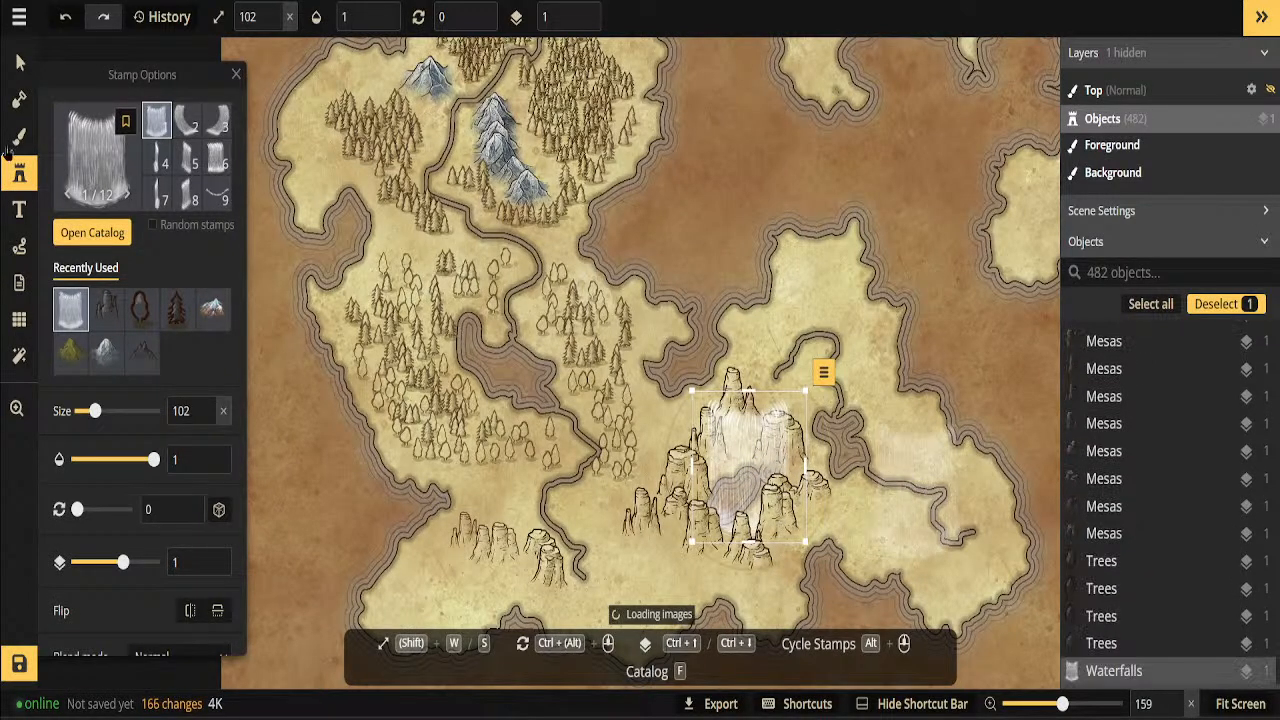
{"action": "key", "text": "v"}
{"action": "left_click_drag", "start_coordinate": [806, 391], "coordinate": [762, 440]}
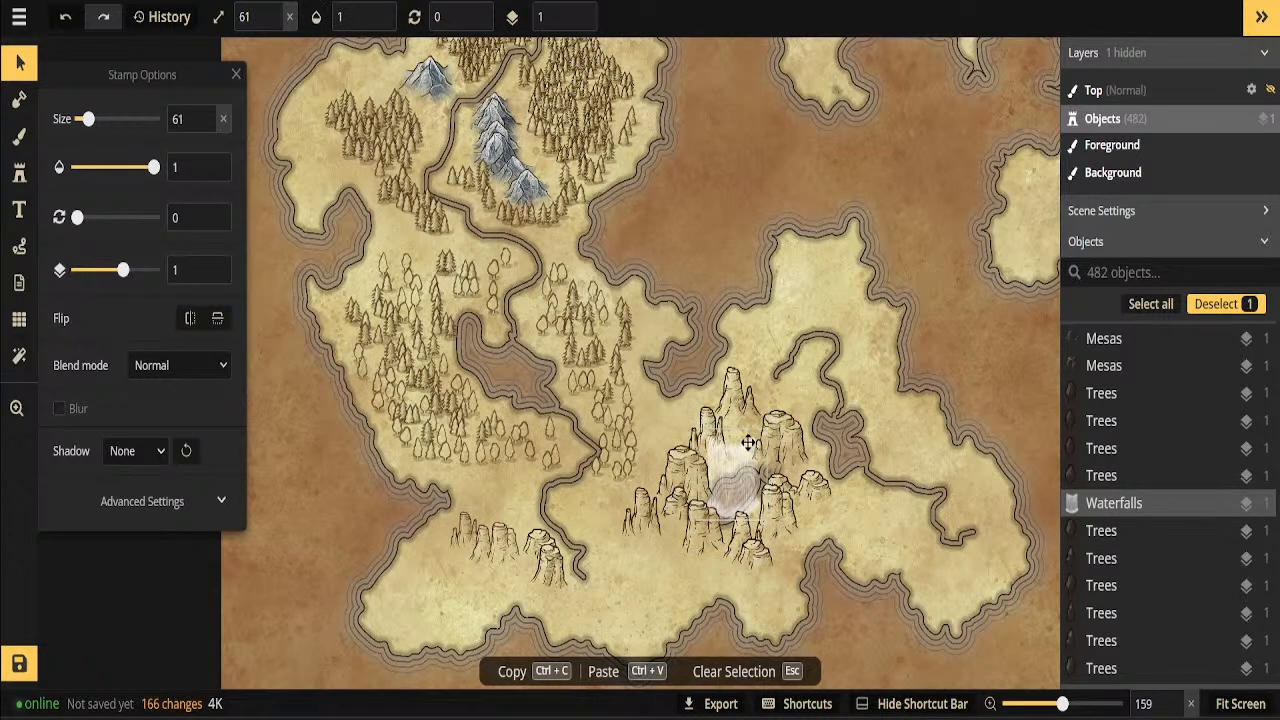
{"action": "left_click_drag", "start_coordinate": [773, 411], "coordinate": [745, 457]}
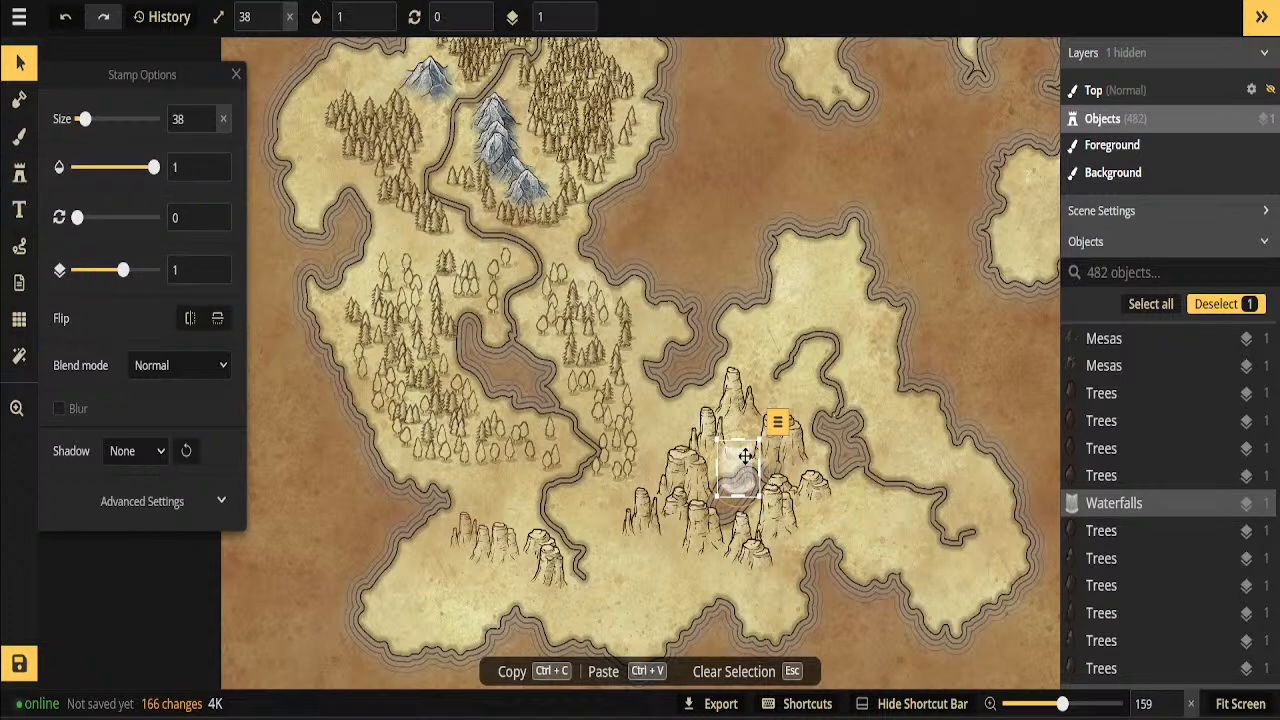
Darken the waterfall stamp with brightness 0, saturation 90 and contrast 100, then return to the Stamp tool
{"action": "left_click", "coordinate": [218, 502]}
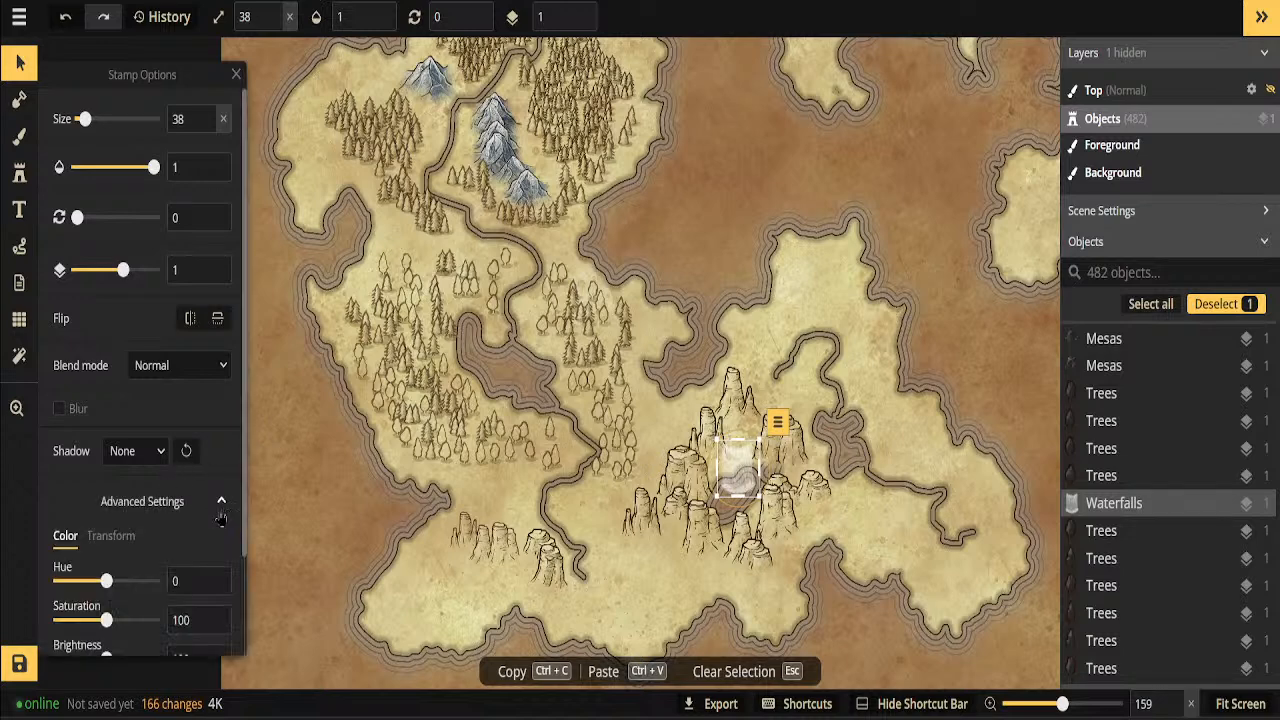
{"action": "scroll", "coordinate": [135, 600], "scroll_direction": "down", "scroll_amount": 2}
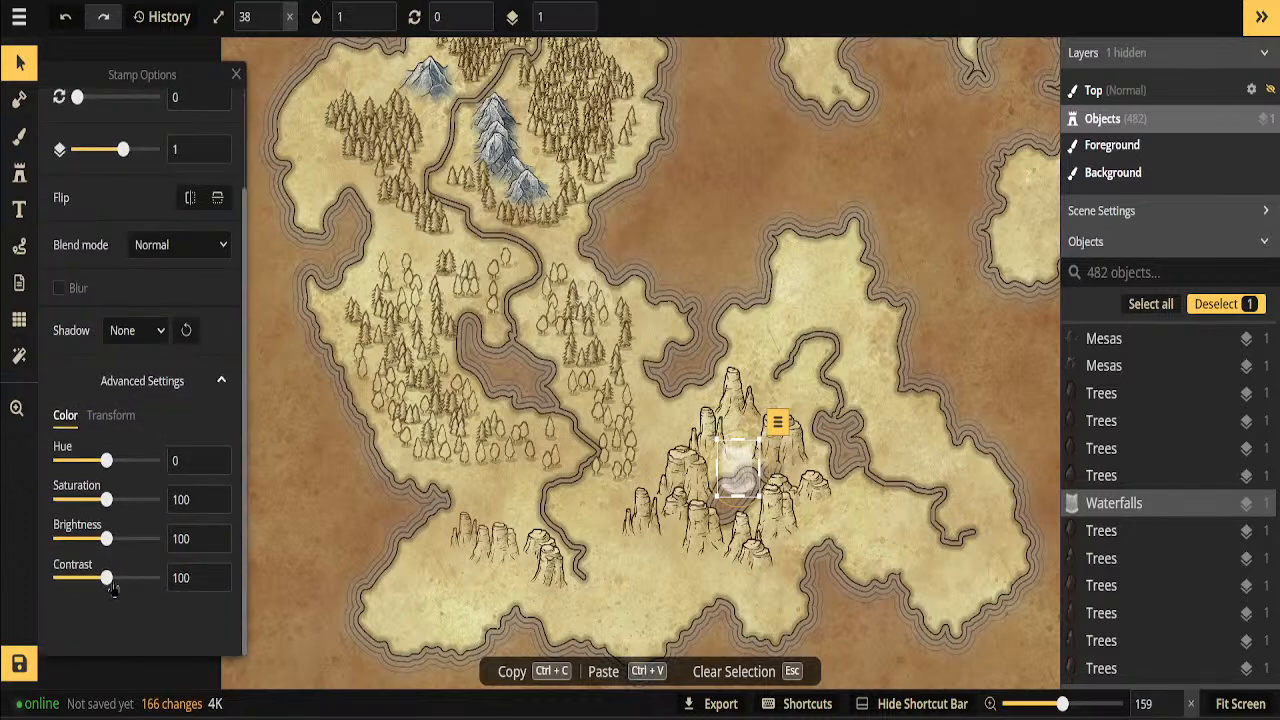
{"action": "left_click_drag", "start_coordinate": [109, 585], "coordinate": [133, 621]}
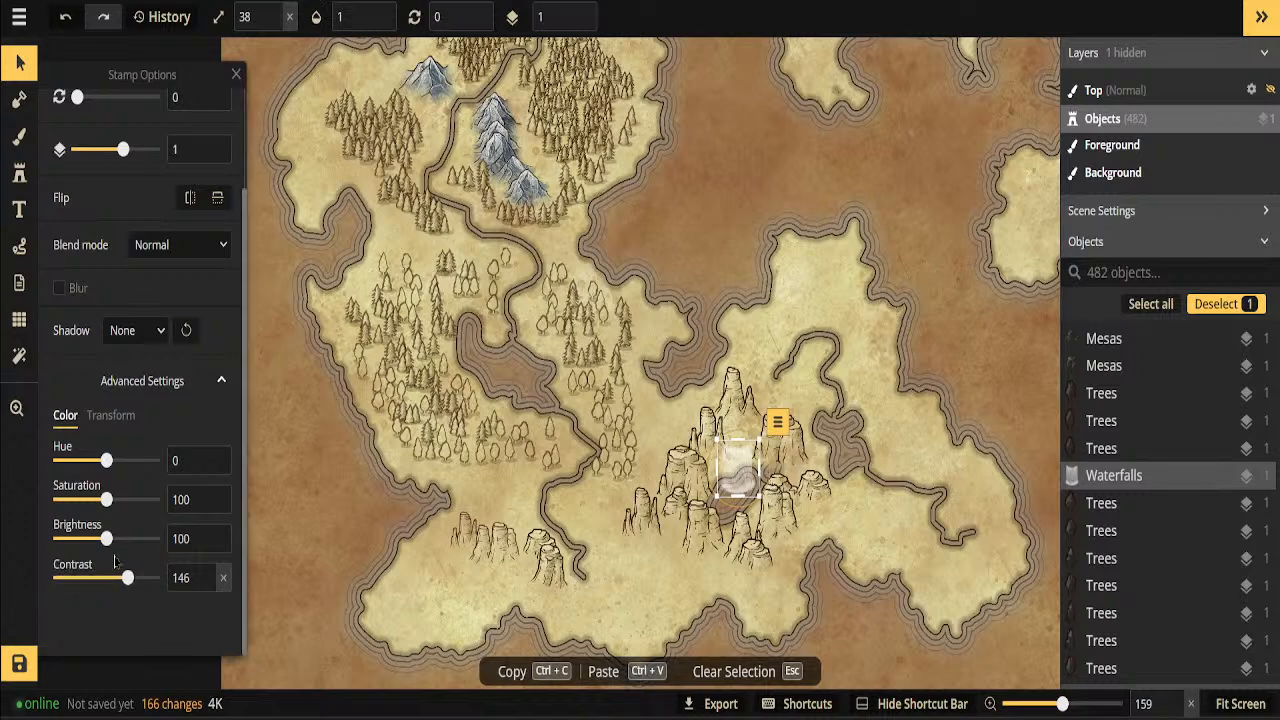
{"action": "left_click_drag", "start_coordinate": [106, 538], "coordinate": [50, 542]}
{"action": "mouse_move", "coordinate": [130, 579]}
{"action": "left_mouse_down"}
{"action": "mouse_move", "coordinate": [55, 582]}
{"action": "mouse_move", "coordinate": [106, 585]}
{"action": "left_mouse_up"}
{"action": "left_click_drag", "start_coordinate": [106, 499], "coordinate": [152, 499]}
{"action": "left_click", "coordinate": [102, 499]}
{"action": "mouse_move", "coordinate": [59, 540]}
{"action": "left_mouse_down"}
{"action": "mouse_move", "coordinate": [97, 540]}
{"action": "mouse_move", "coordinate": [55, 528]}
{"action": "left_mouse_up"}
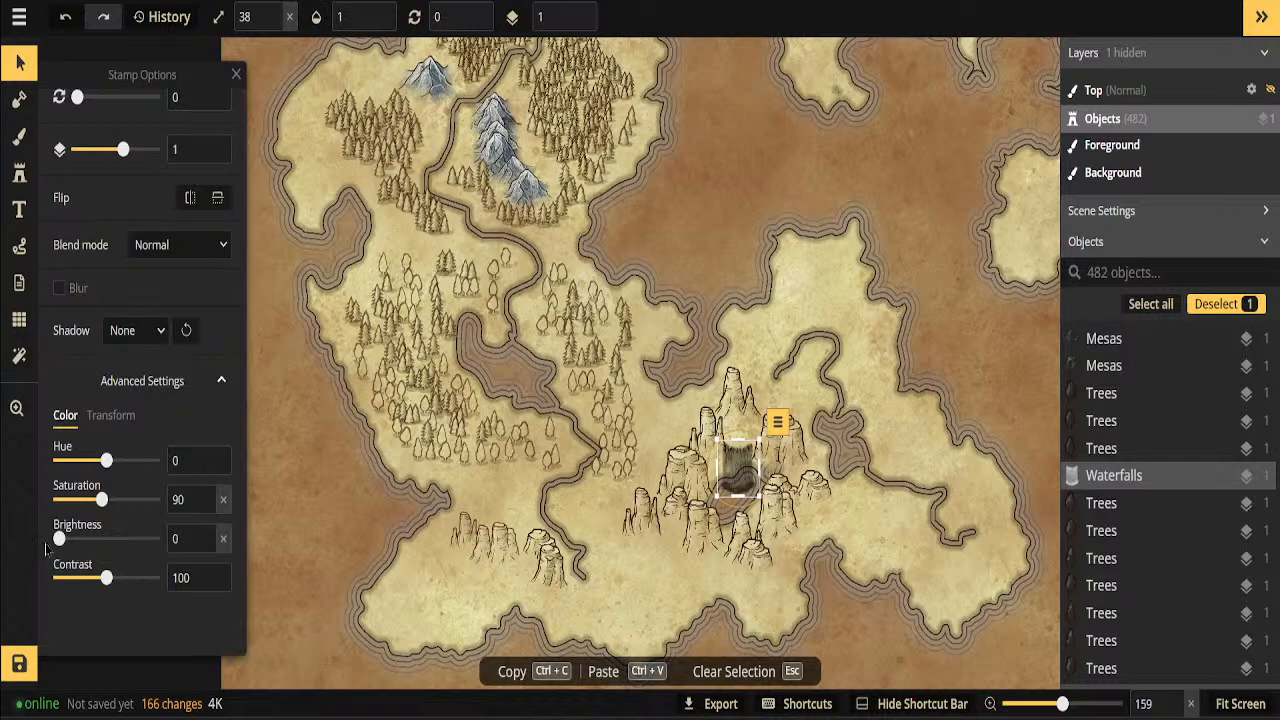
{"action": "mouse_move", "coordinate": [58, 540]}
{"action": "left_mouse_down"}
{"action": "mouse_move", "coordinate": [71, 531]}
{"action": "mouse_move", "coordinate": [56, 524]}
{"action": "left_mouse_up"}
{"action": "left_click", "coordinate": [19, 176]}
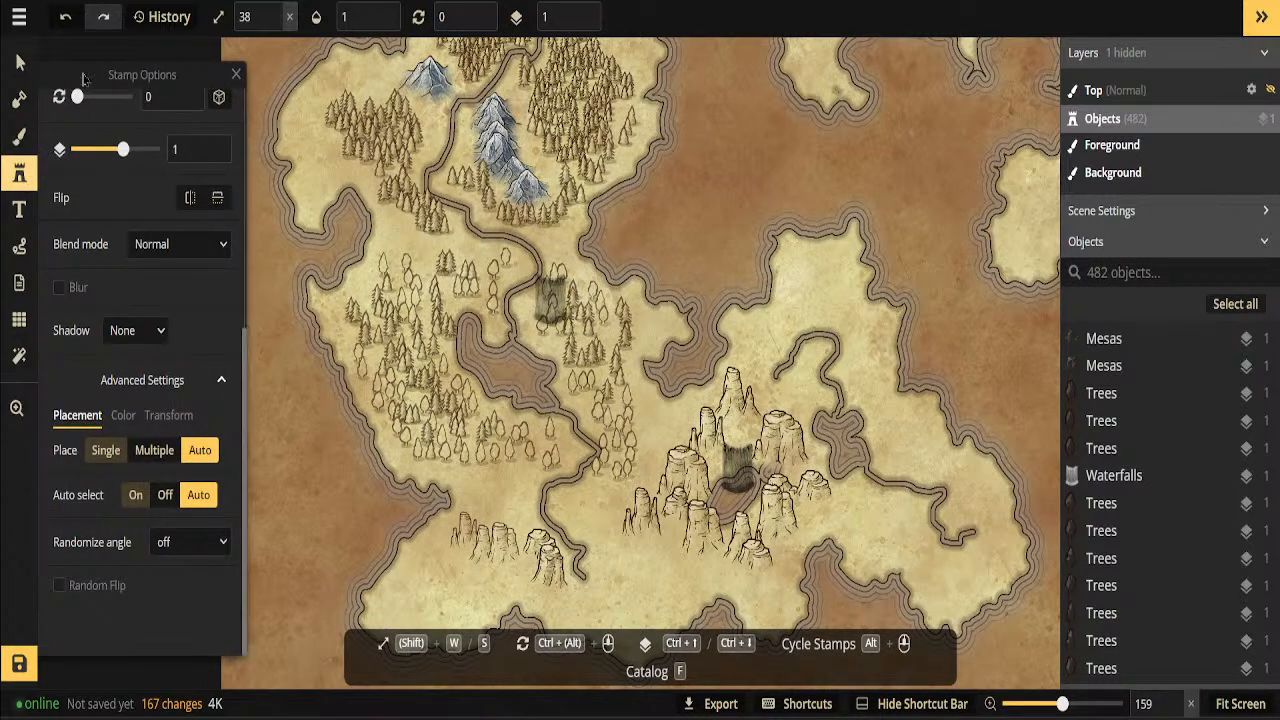
{"action": "left_click", "coordinate": [22, 168]}
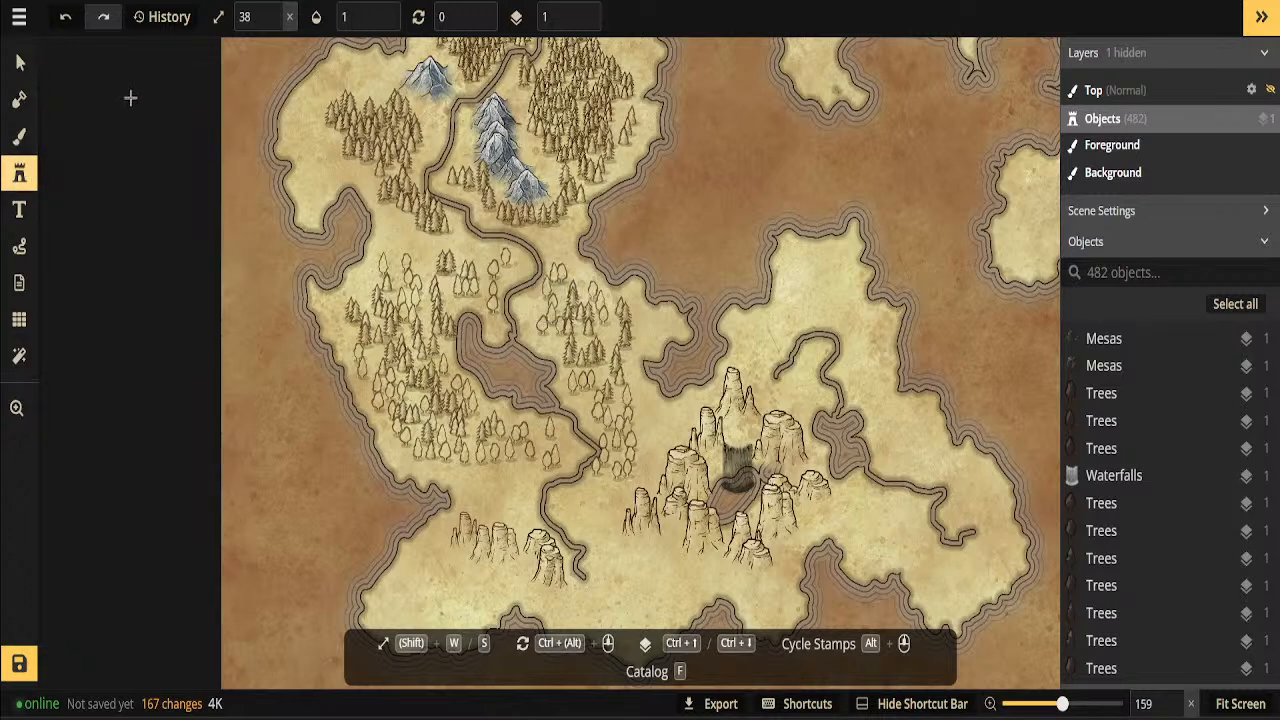
Try a search for Cities in the stamp catalog, and clear the Waterfall tag filter from the Fantasy Regional HD stamps
{"action": "left_click", "coordinate": [19, 173]}
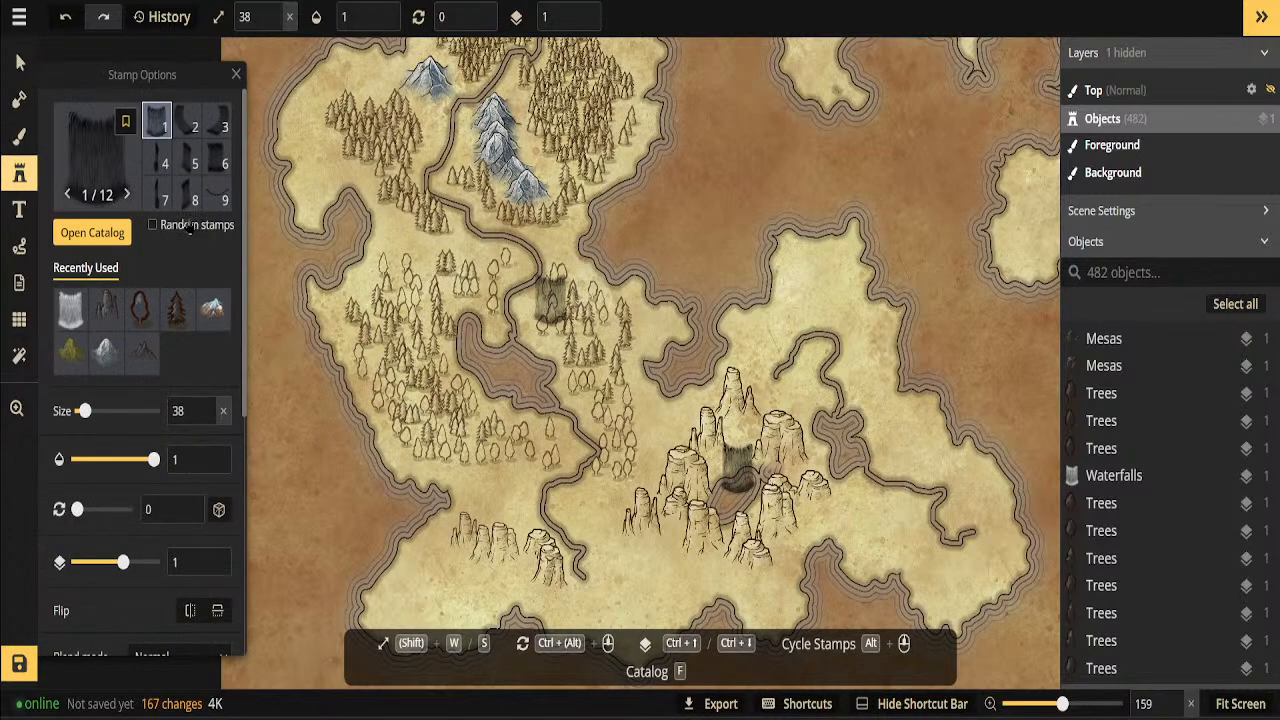
{"action": "left_click", "coordinate": [96, 232]}
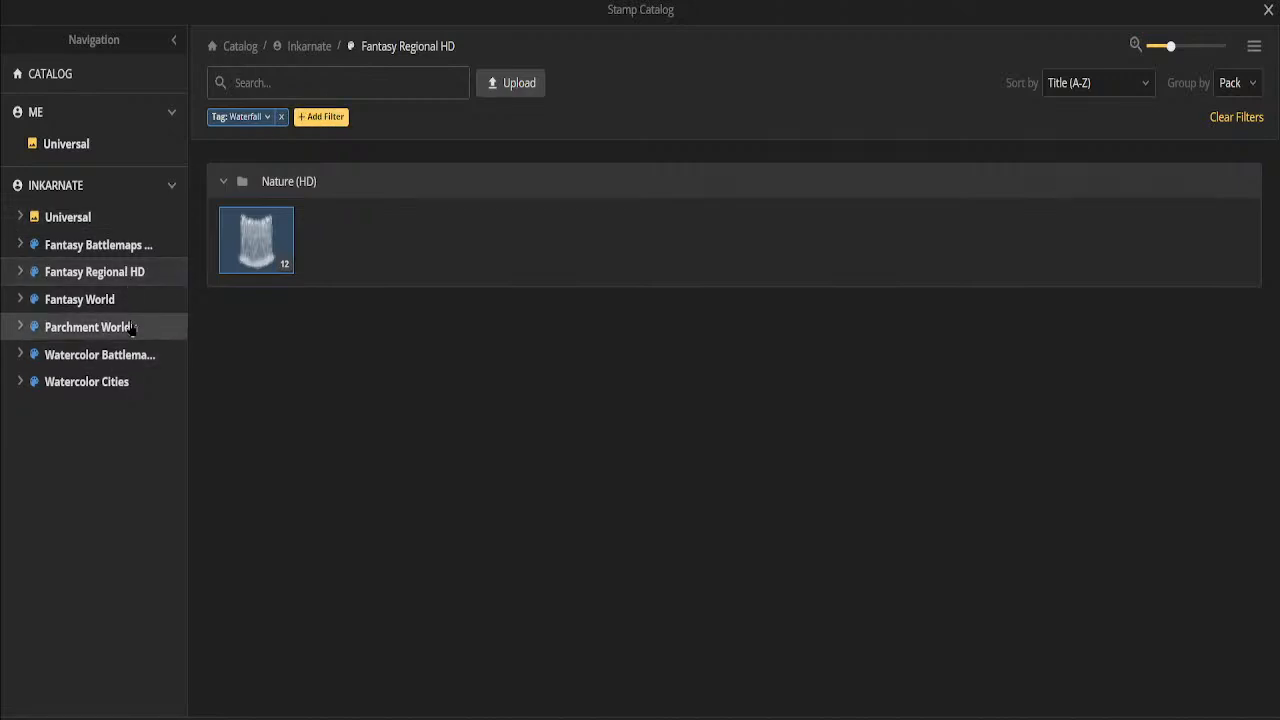
{"action": "left_click", "coordinate": [252, 88]}
{"action": "type", "text": "Cities"}
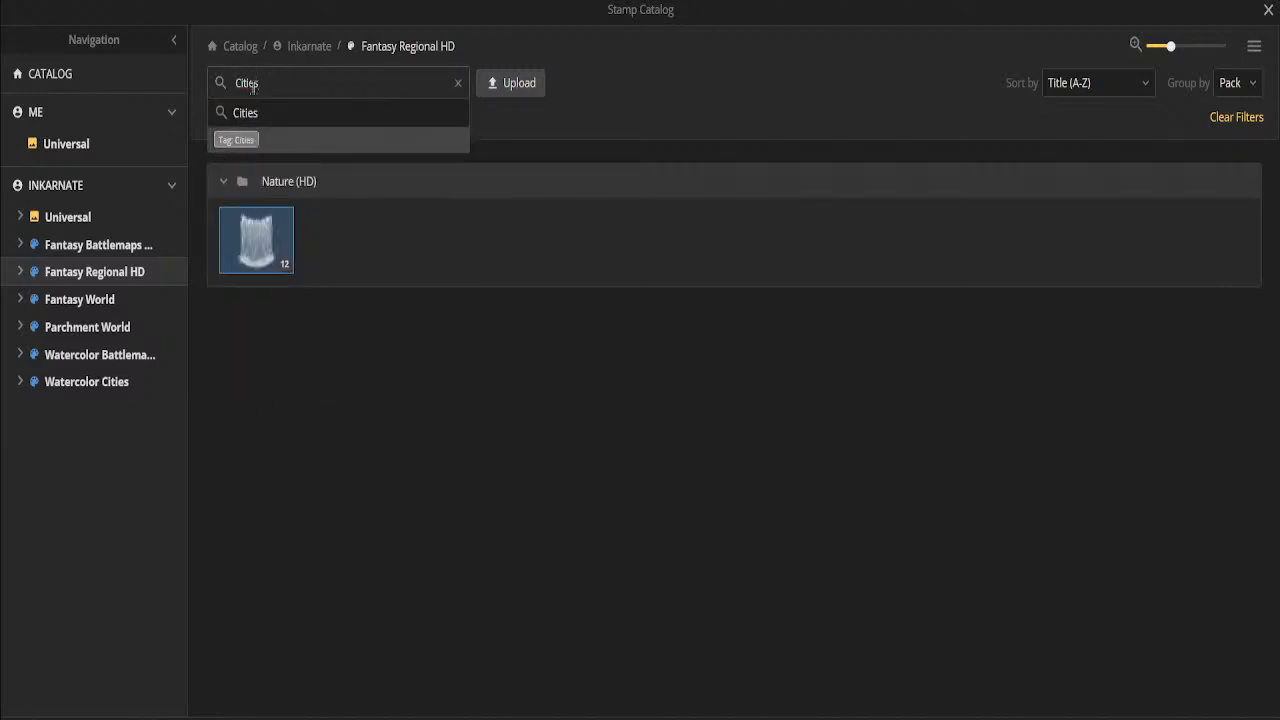
{"action": "left_click", "coordinate": [530, 82]}
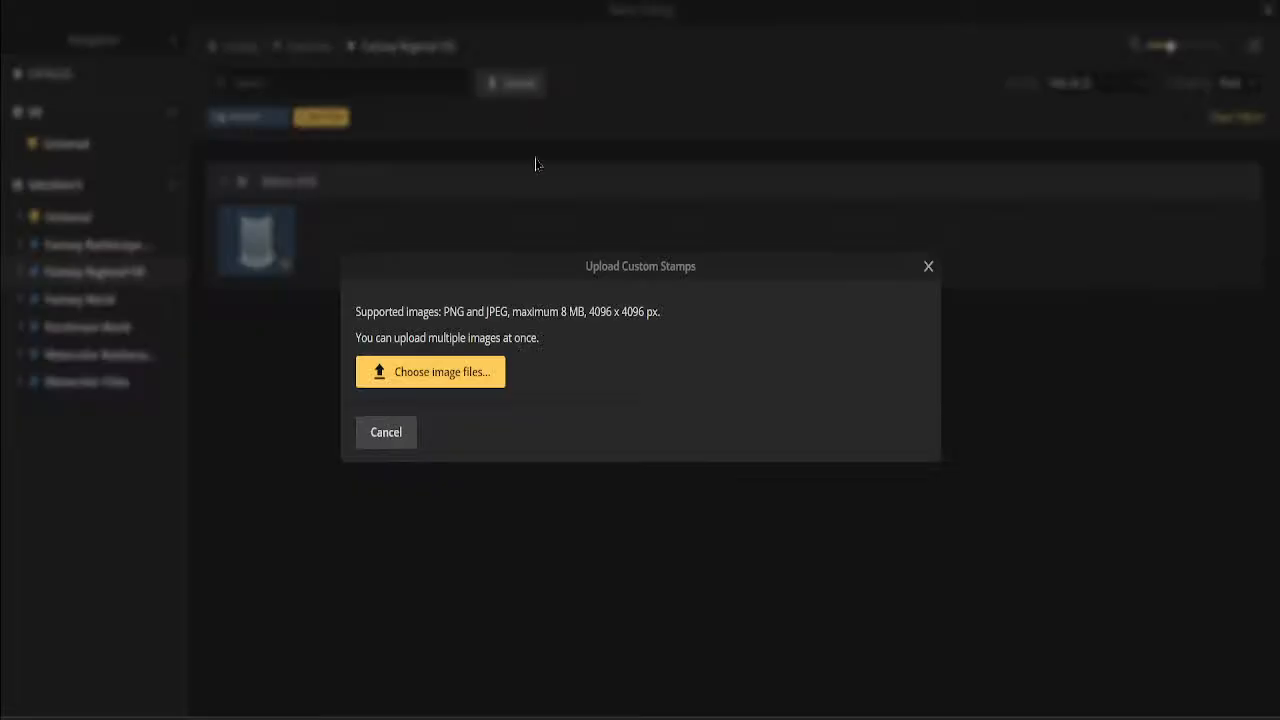
{"action": "left_click", "coordinate": [928, 266]}
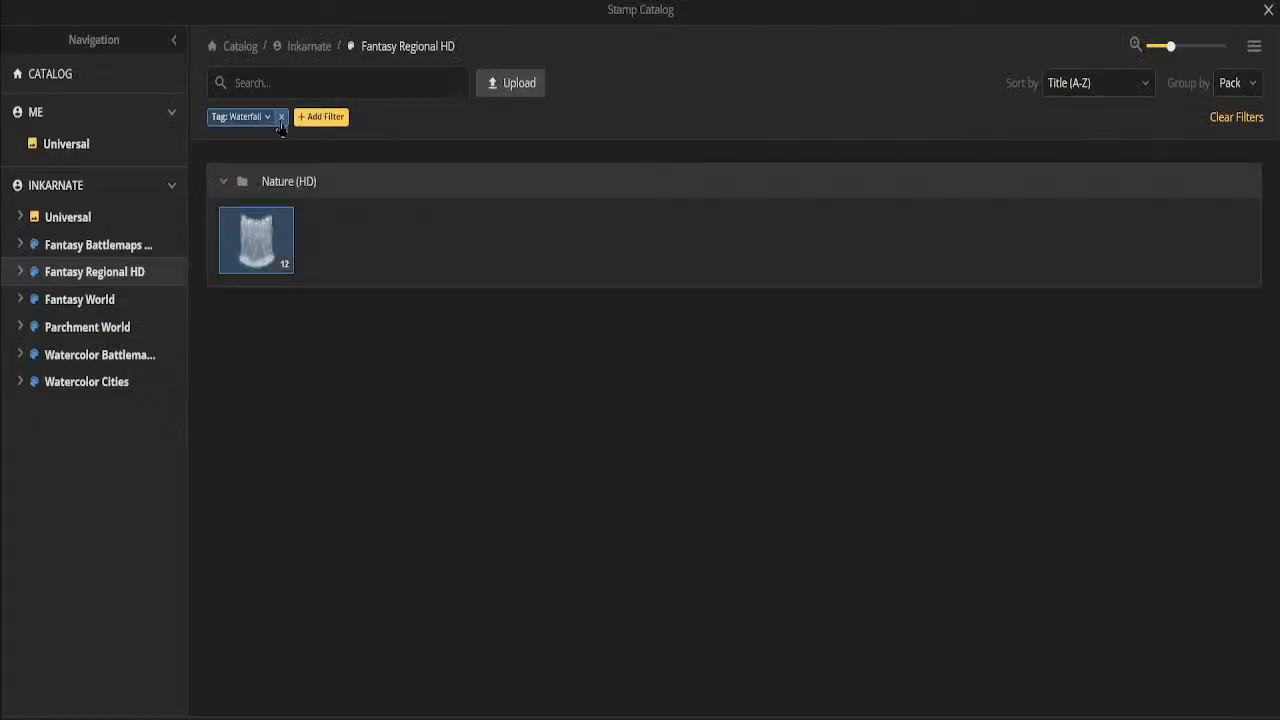
{"action": "left_click", "coordinate": [281, 116]}
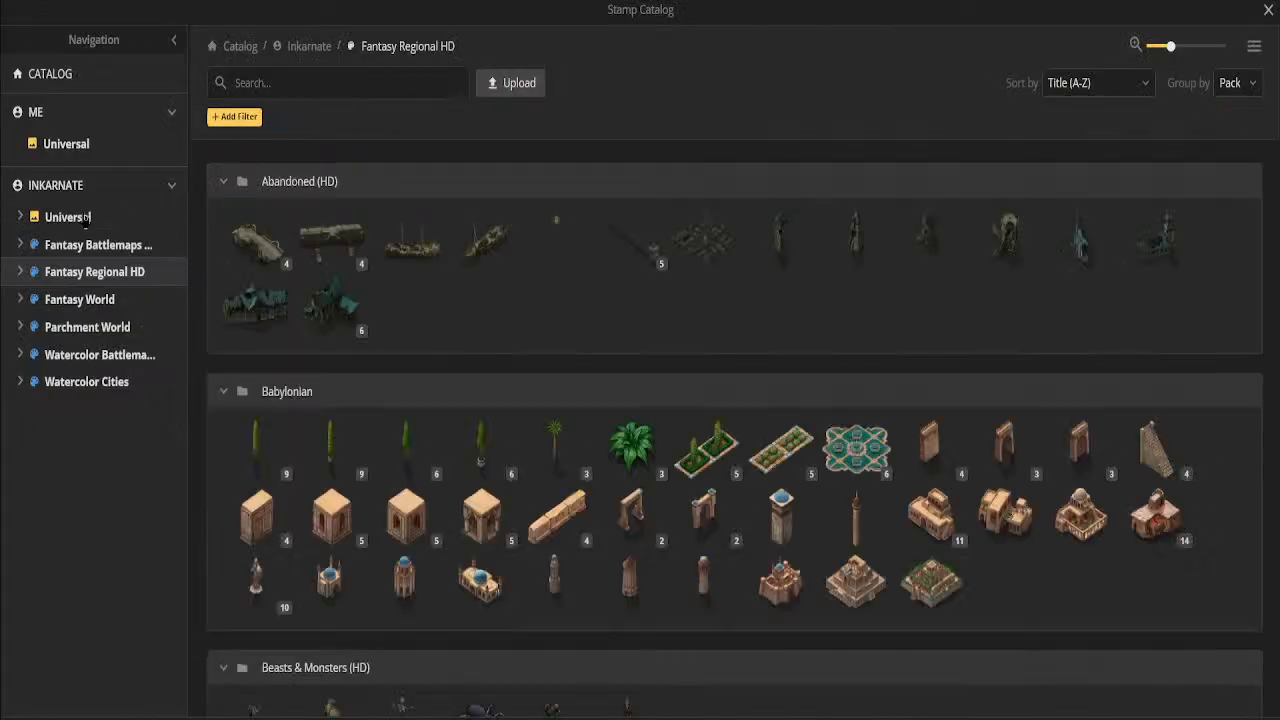
Choose the Caves stamp from the Symbols group of the Parchment World stamps
{"action": "left_click", "coordinate": [84, 330]}
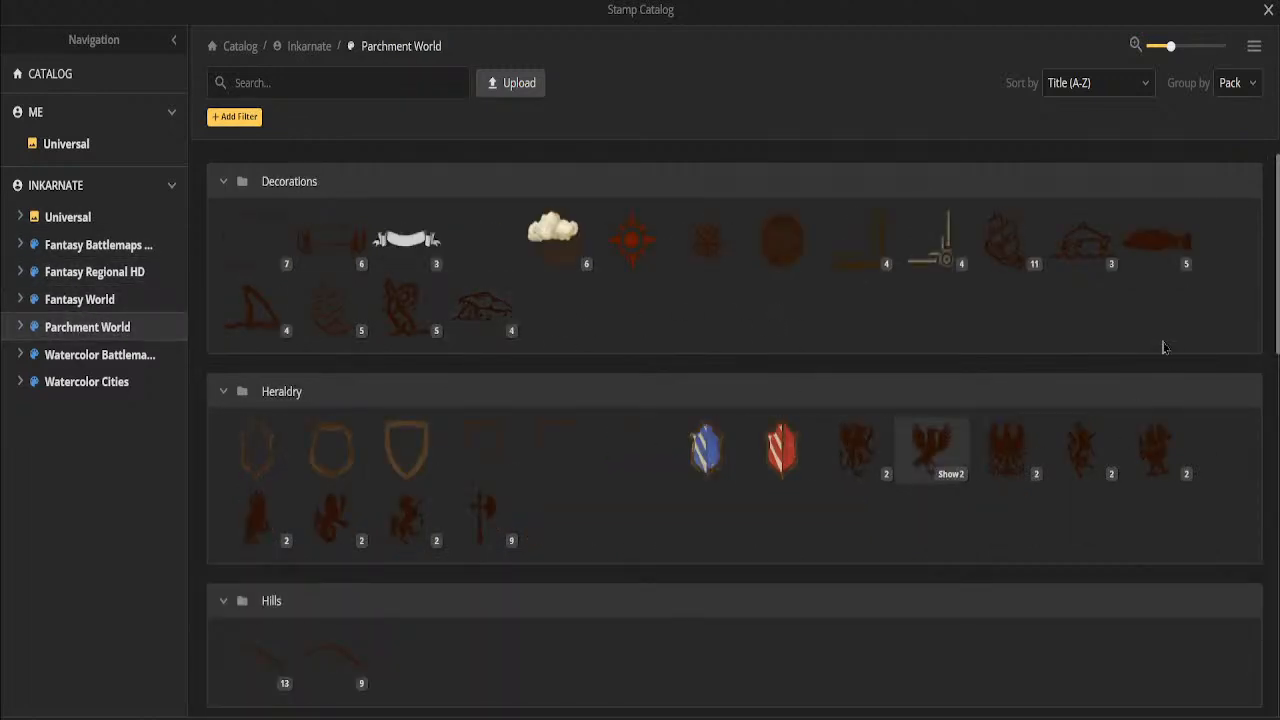
{"action": "scroll", "coordinate": [1035, 305], "scroll_direction": "down", "scroll_amount": 15}
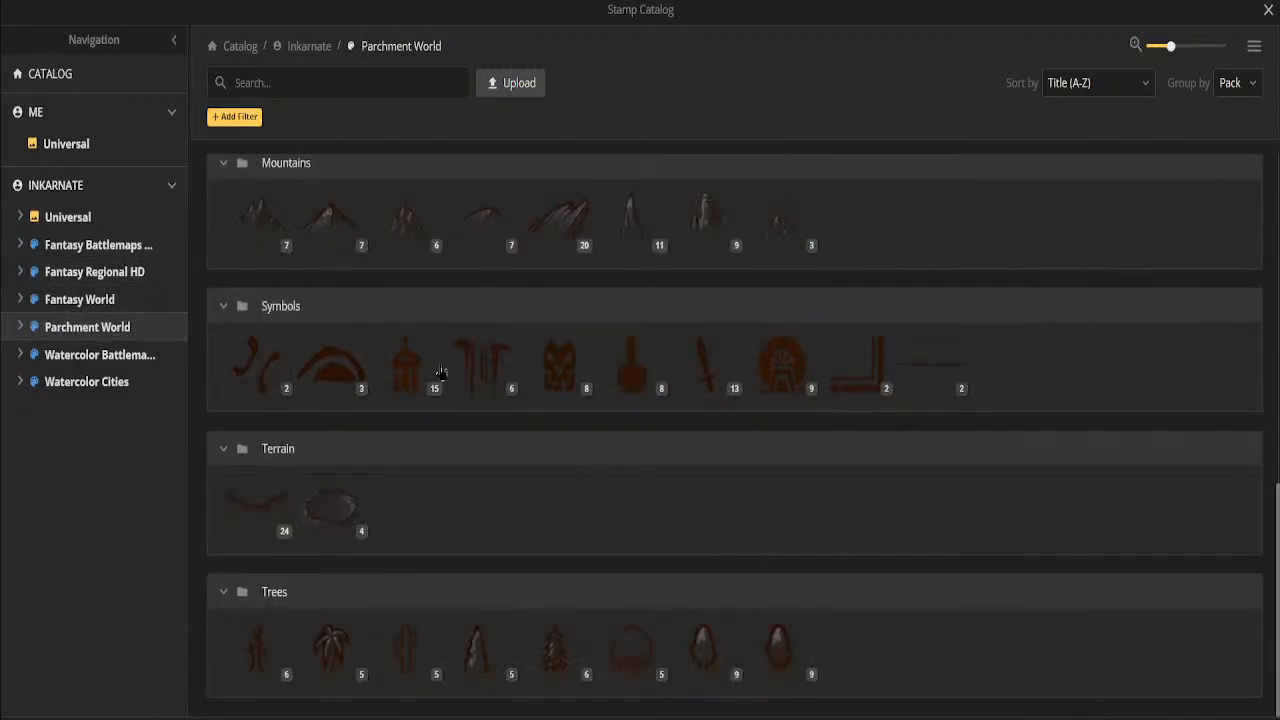
{"action": "mouse_move", "coordinate": [474, 369]}
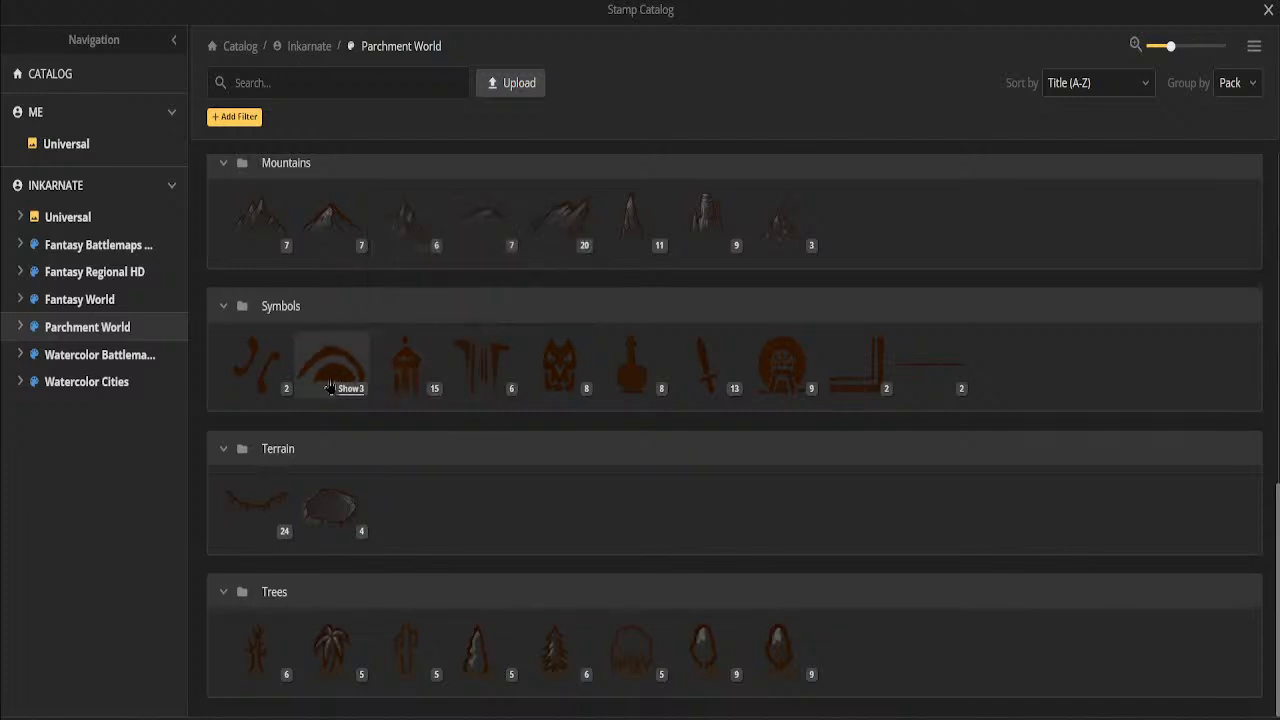
{"action": "mouse_move", "coordinate": [327, 387]}
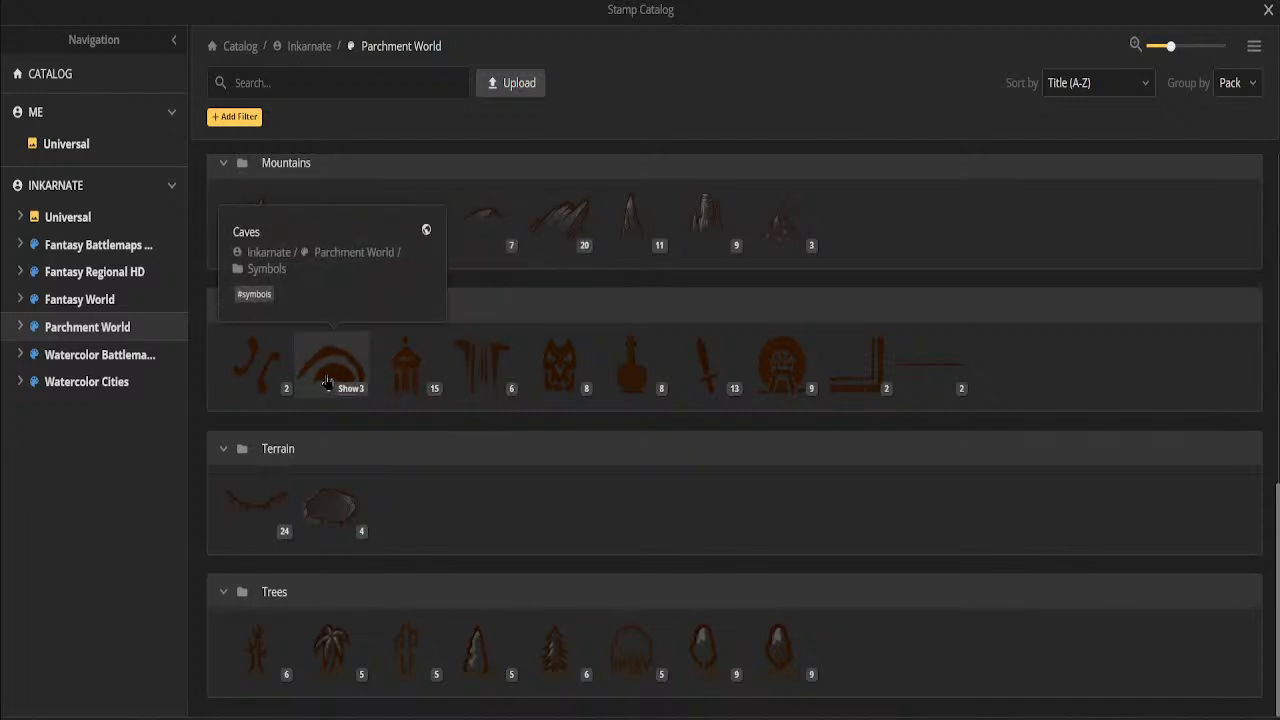
{"action": "left_click", "coordinate": [327, 383]}
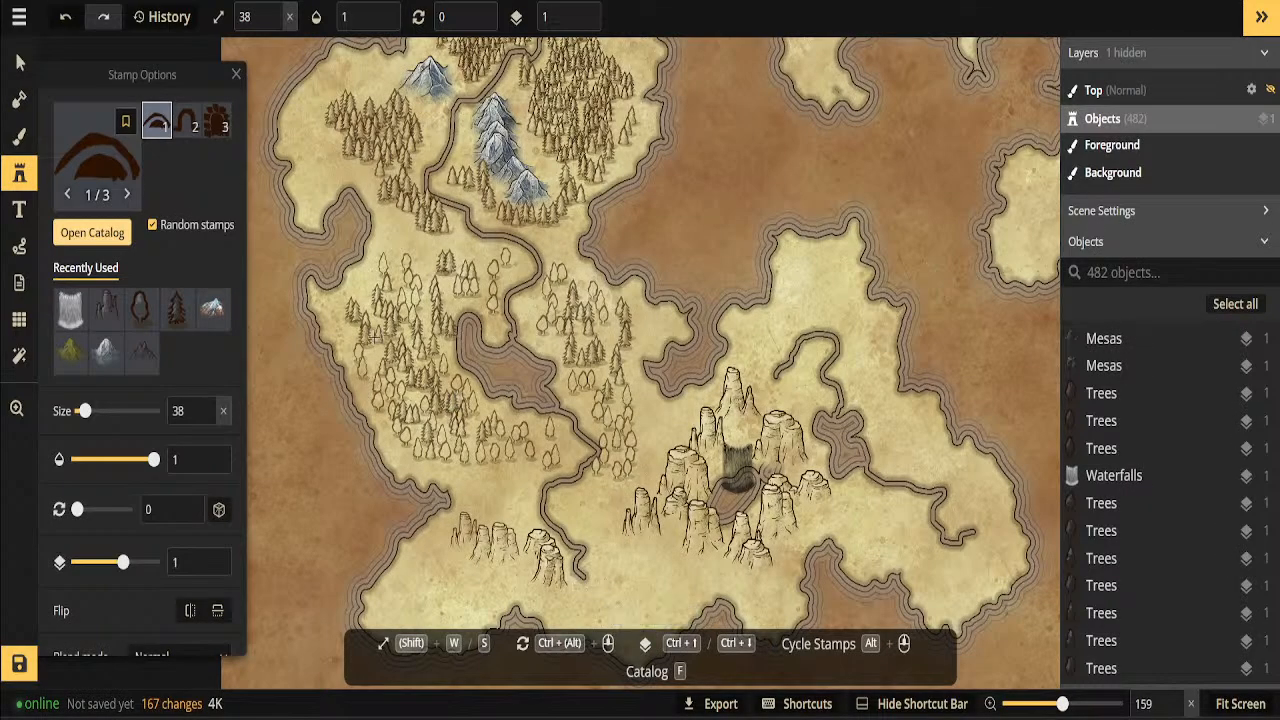
Place the cave stamp at the top of the waterfall inside the mesa ring and enlarge it to size 297
{"action": "left_click", "coordinate": [738, 458]}
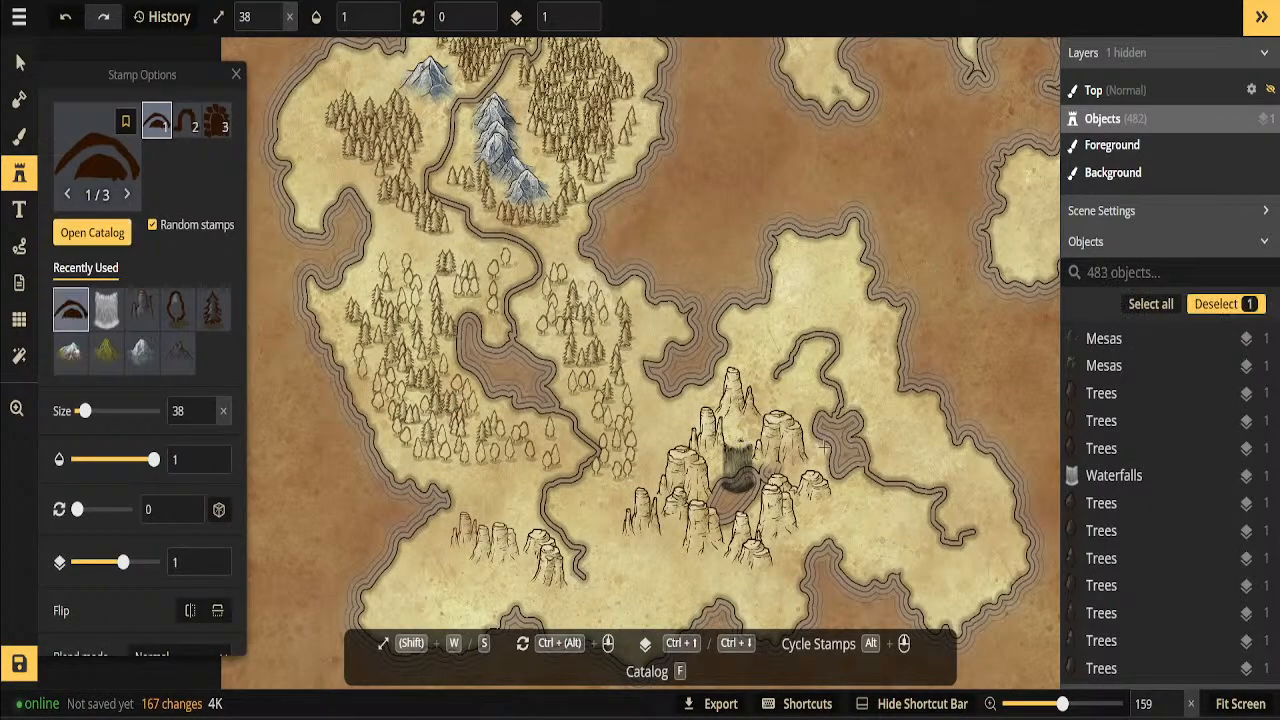
{"action": "left_click_drag", "start_coordinate": [84, 411], "coordinate": [125, 411]}
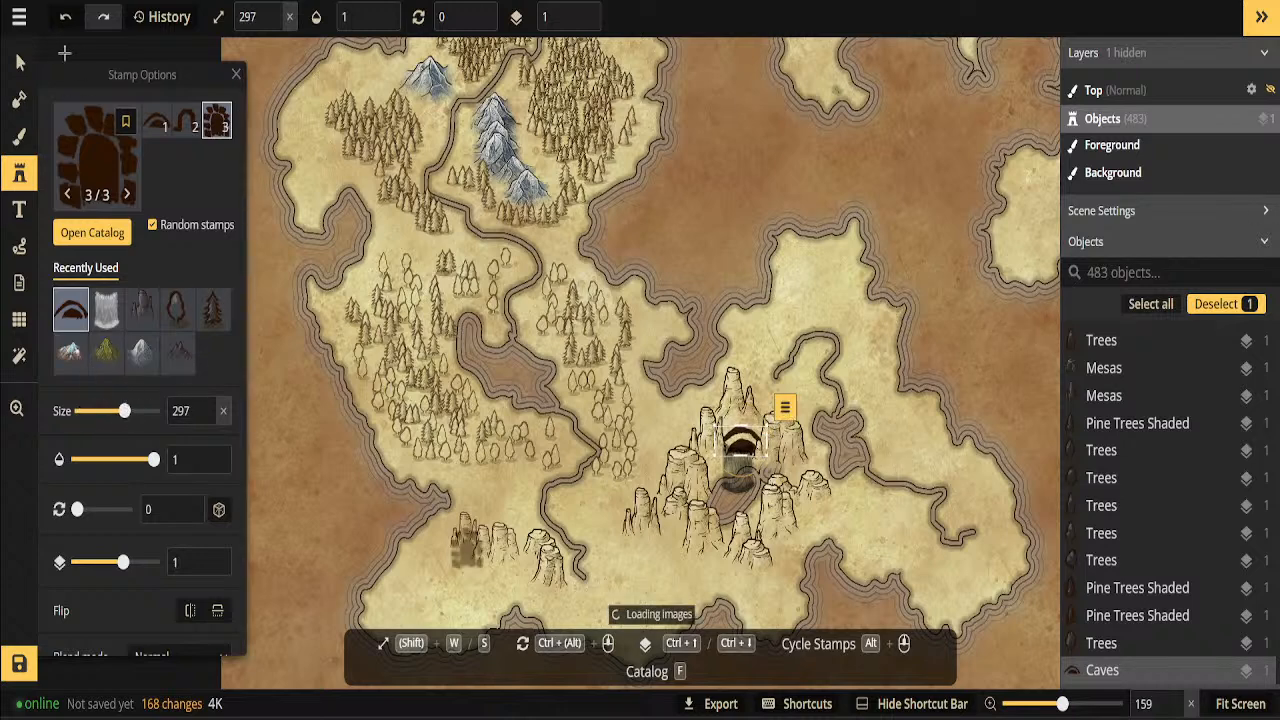
{"action": "left_click", "coordinate": [741, 466]}
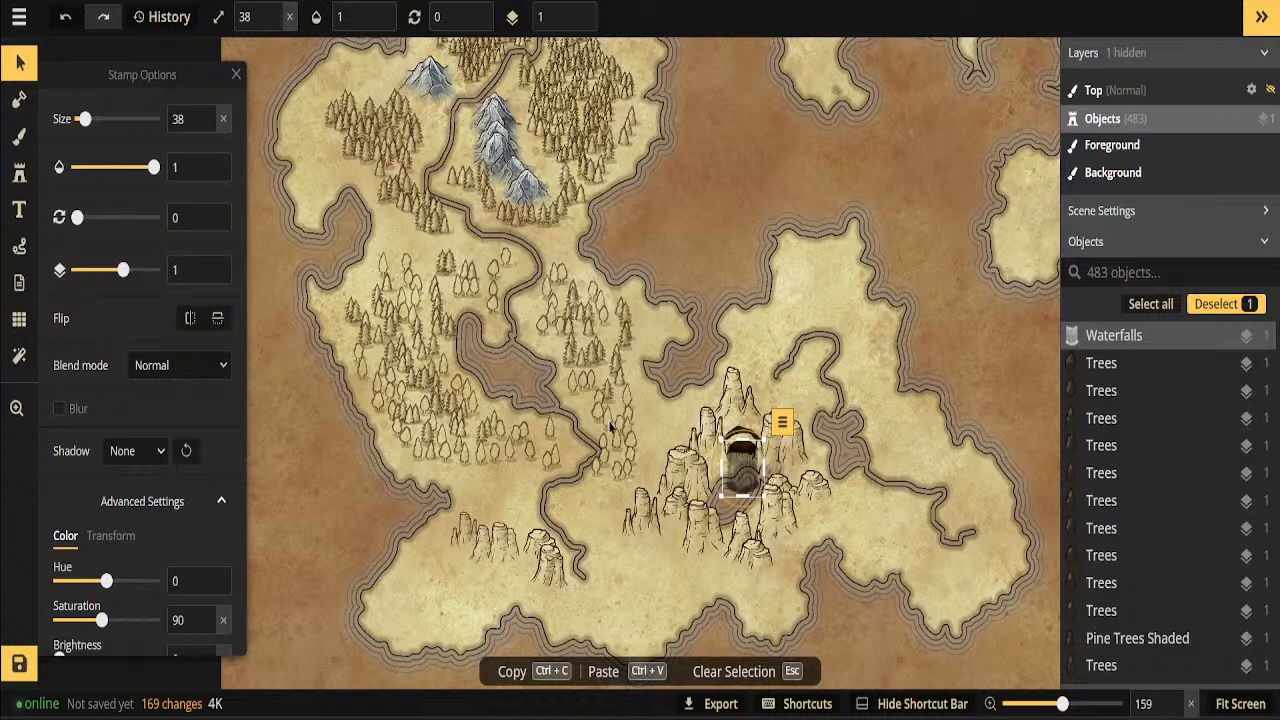
{"action": "scroll", "coordinate": [612, 425], "scroll_direction": "up", "scroll_amount": 1}
{"action": "scroll", "coordinate": [916, 326], "scroll_direction": "up", "scroll_amount": 1}
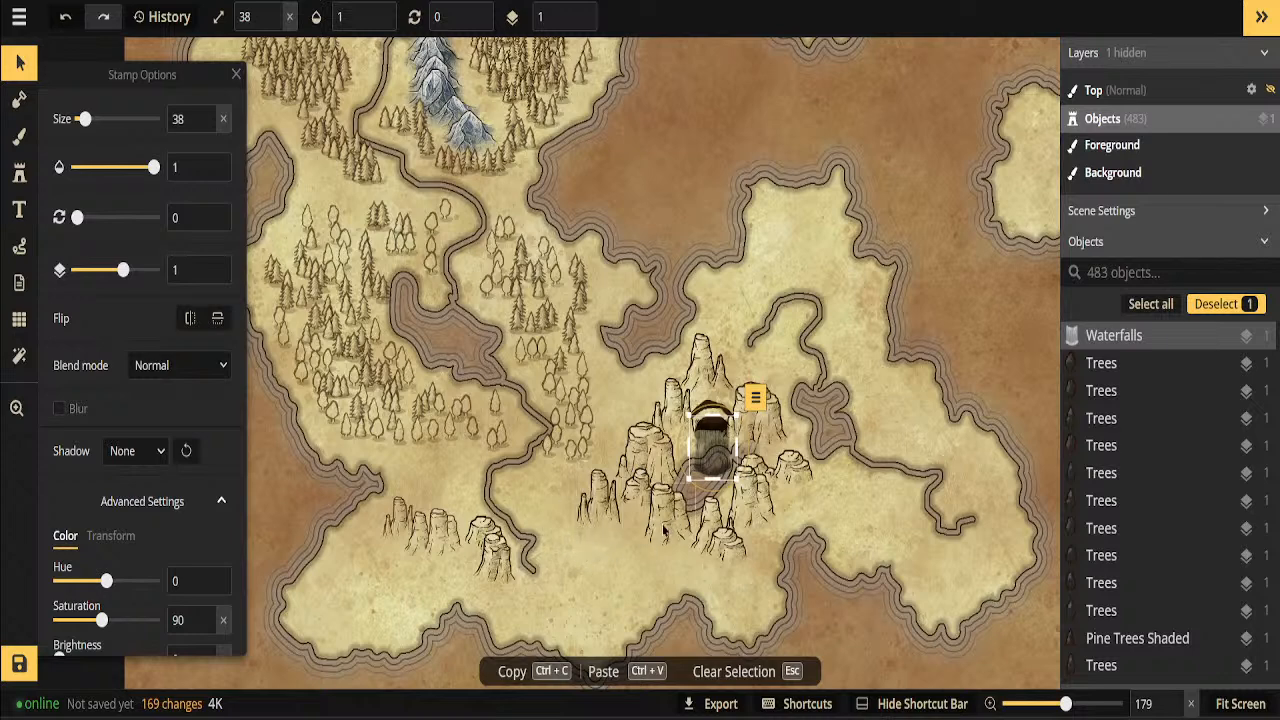
Choose the Cliffs stamp from the Terrain group of the Parchment World stamps
{"action": "left_click", "coordinate": [28, 176]}
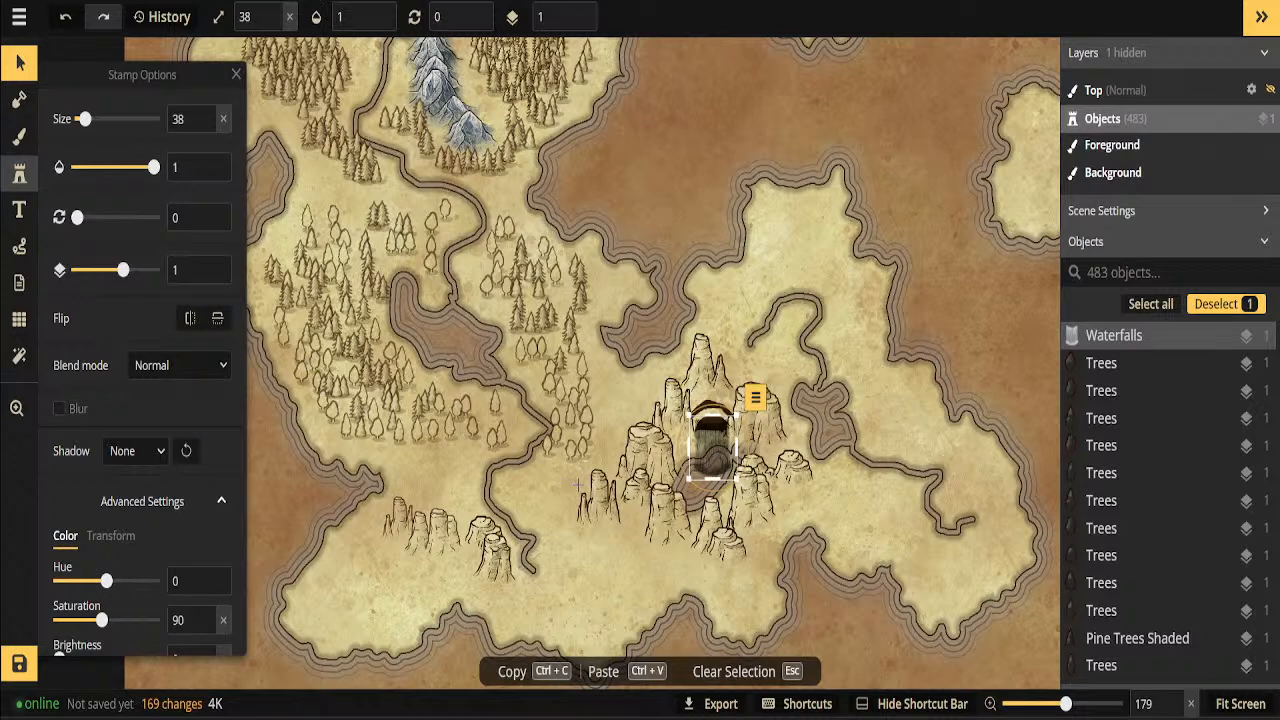
{"action": "key", "text": "Escape"}
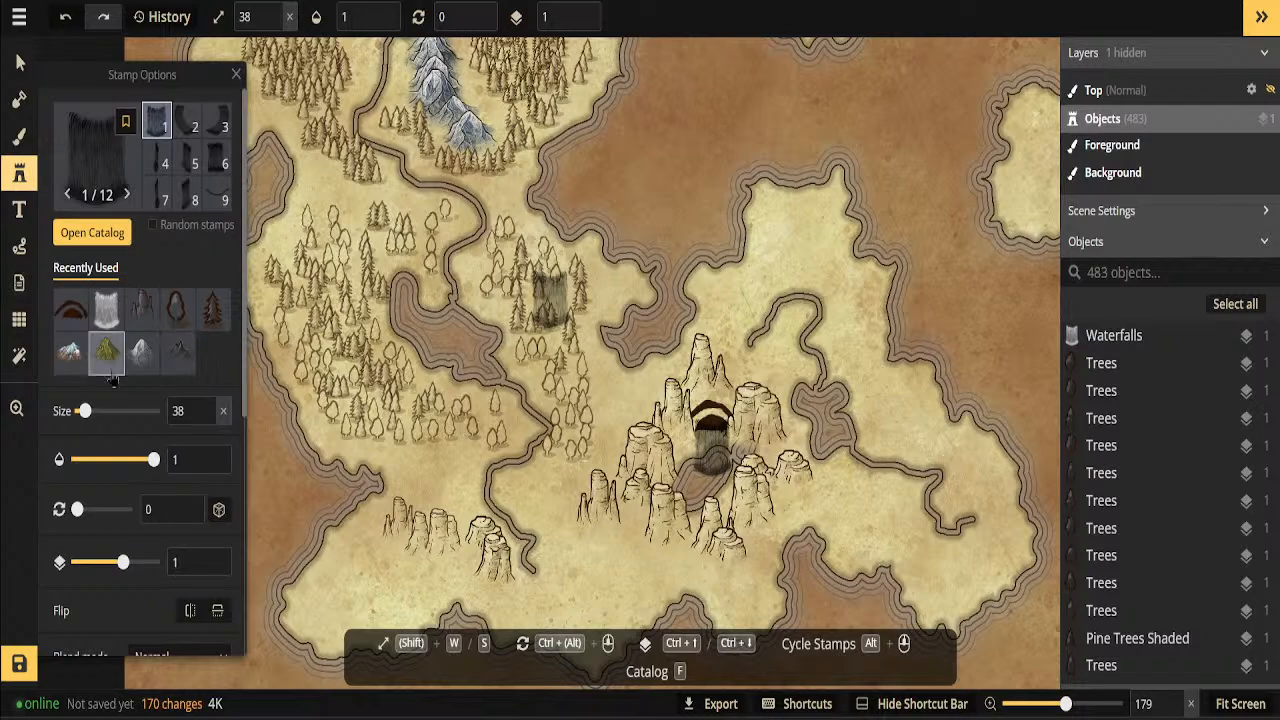
{"action": "left_click", "coordinate": [92, 234]}
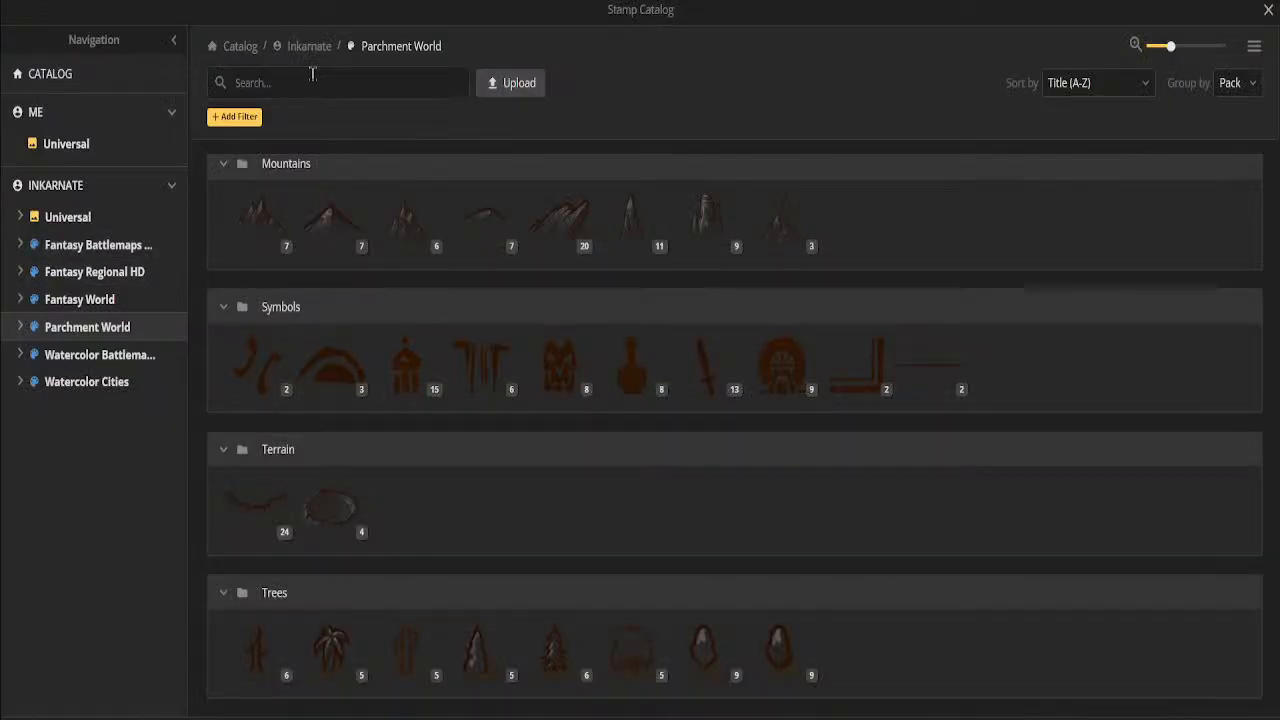
{"action": "left_click", "coordinate": [270, 513]}
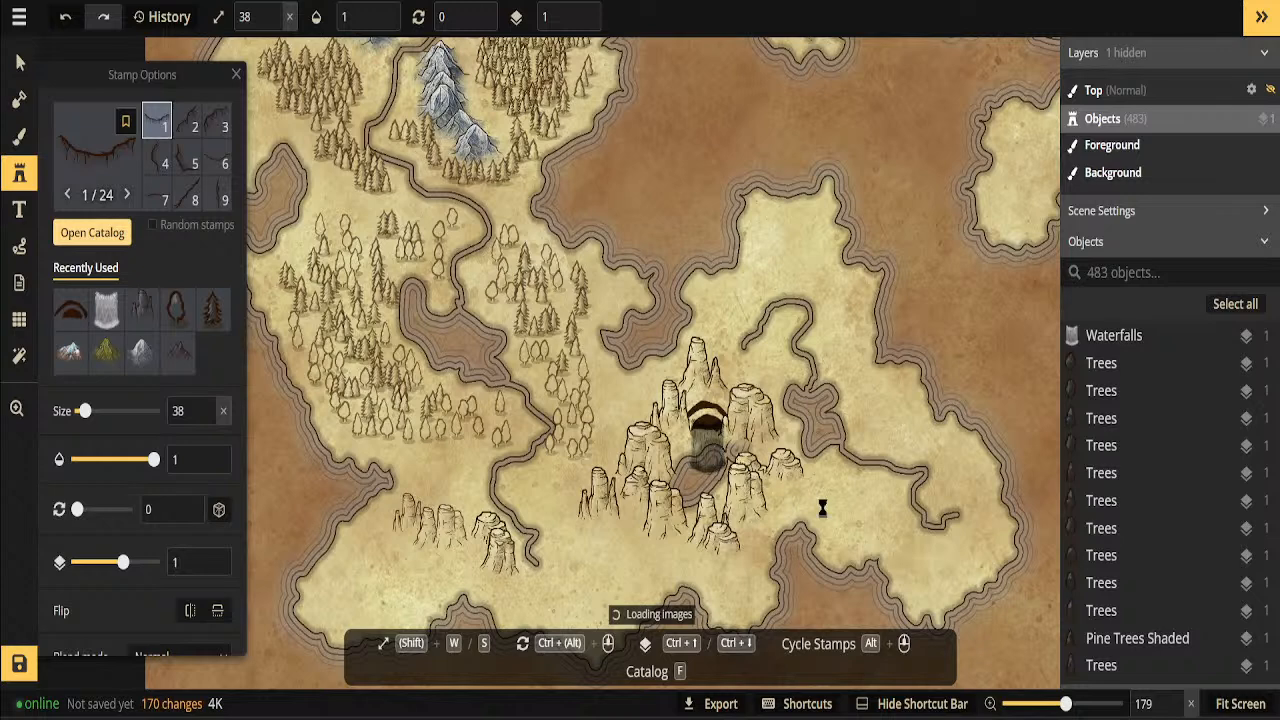
Try a size 38 Cliffs stamp on the open plain southwest of the mesa ring, and undo it
{"action": "scroll", "coordinate": [822, 508], "scroll_direction": "down", "scroll_amount": 1}
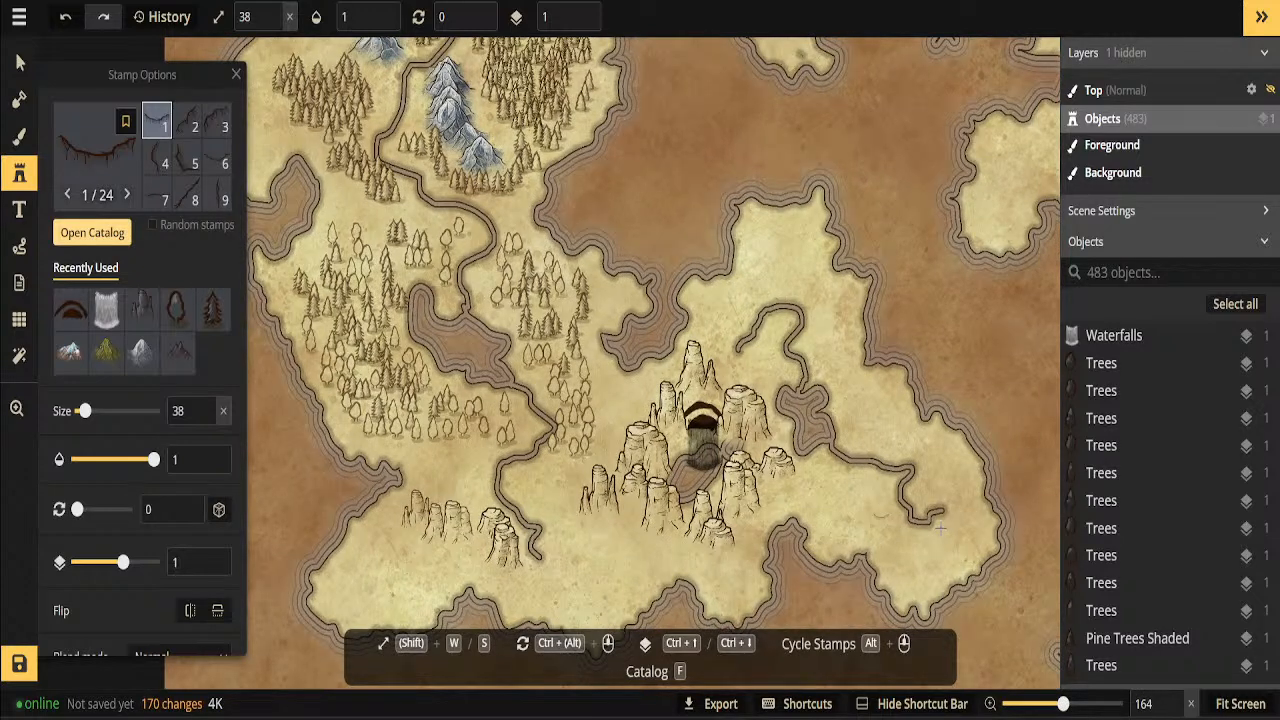
{"action": "scroll", "coordinate": [940, 527], "scroll_direction": "up", "scroll_amount": 1}
{"action": "left_click", "coordinate": [551, 525]}
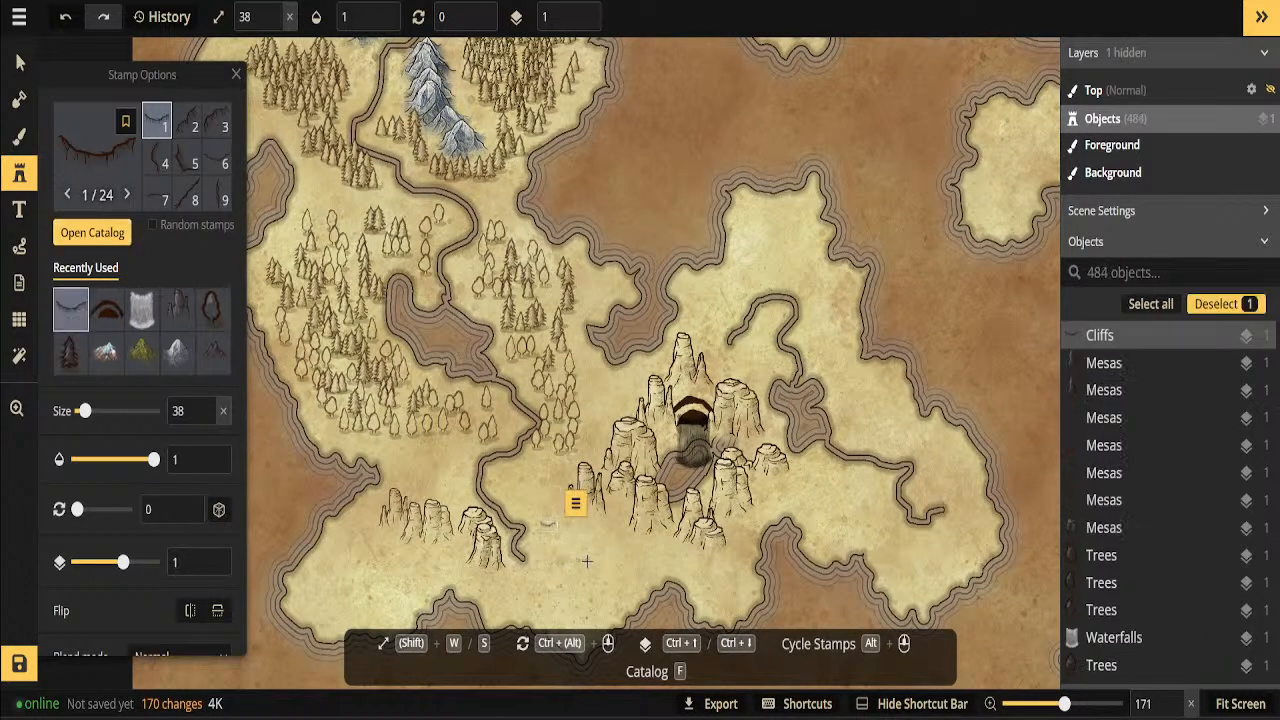
{"action": "key", "text": "ctrl+z"}
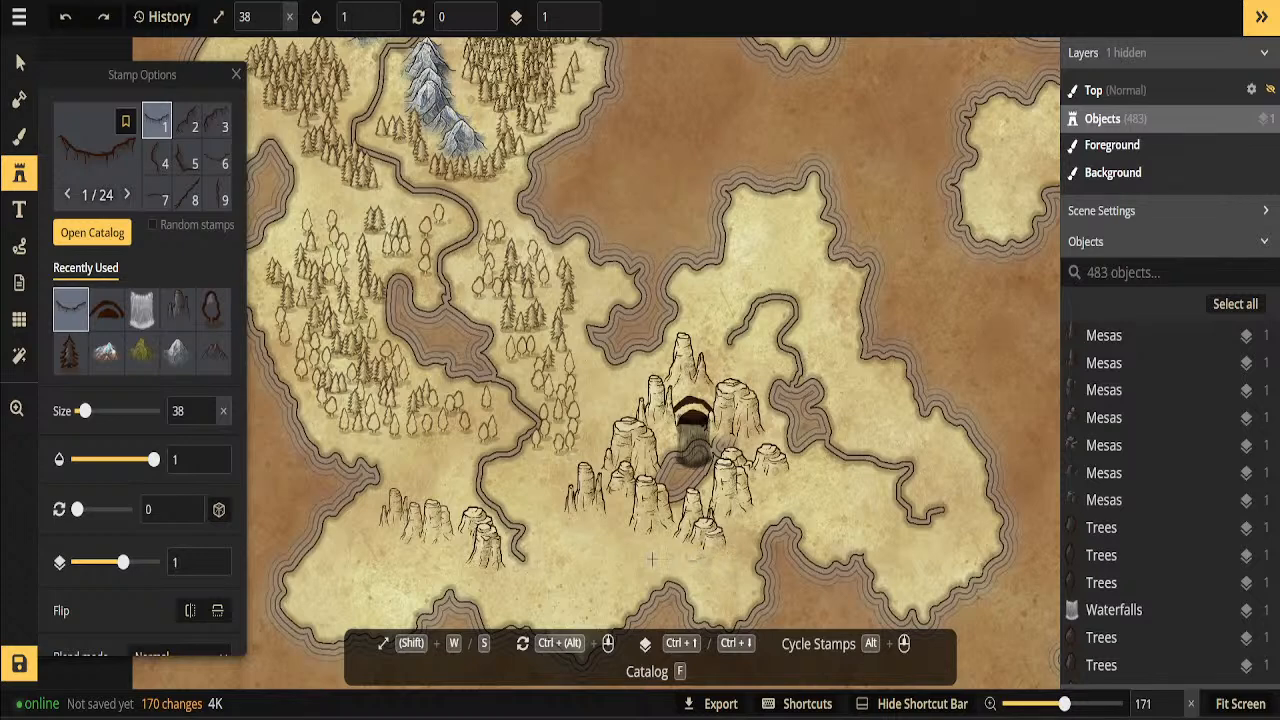
Try another Cliffs stamp south of the mesas, enlarge it to size 165, and undo both the resizing and the placement
{"action": "left_click", "coordinate": [575, 543]}
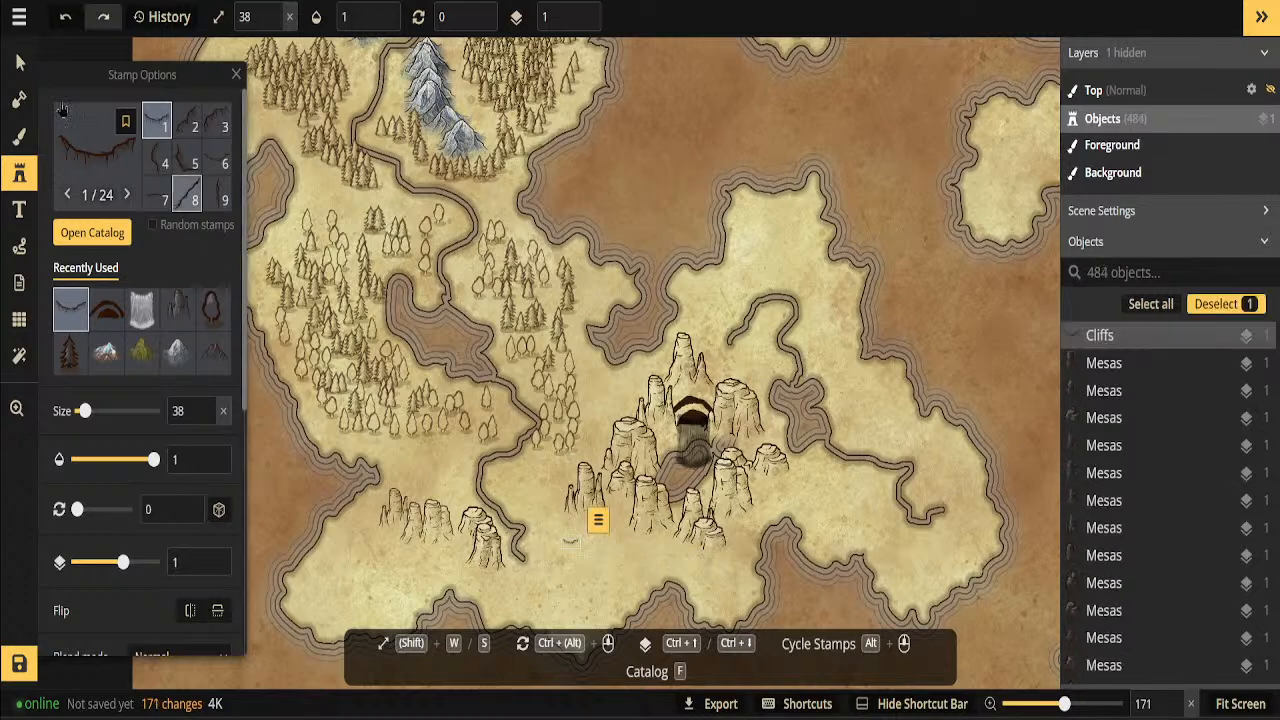
{"action": "left_click", "coordinate": [20, 64]}
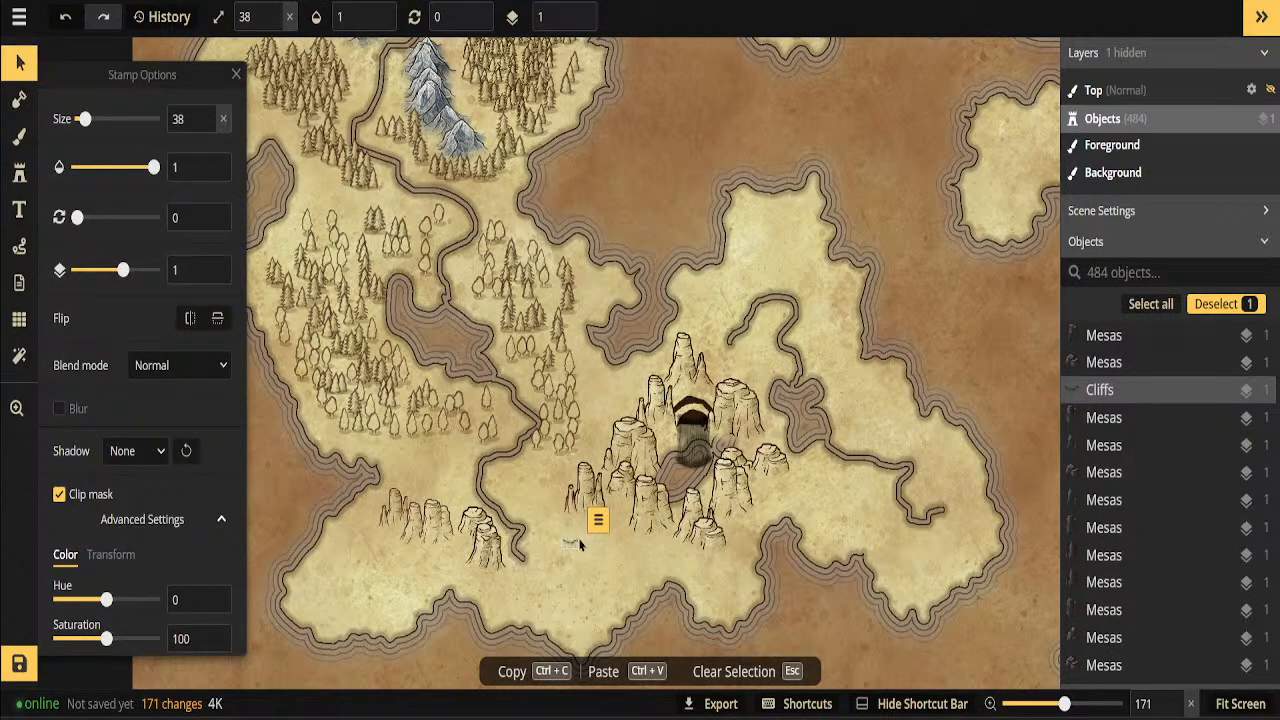
{"action": "left_click_drag", "start_coordinate": [88, 119], "coordinate": [105, 119]}
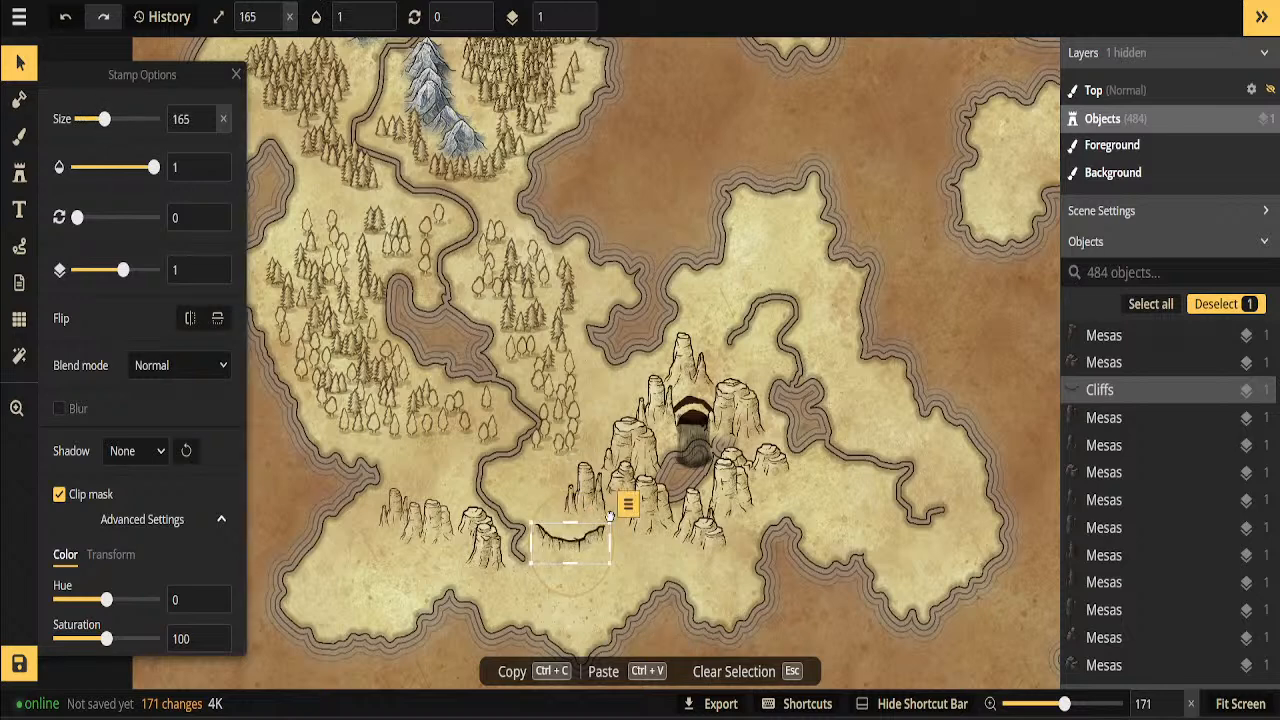
{"action": "left_click_drag", "start_coordinate": [609, 516], "coordinate": [615, 531]}
{"action": "key", "text": "ctrl+z"}
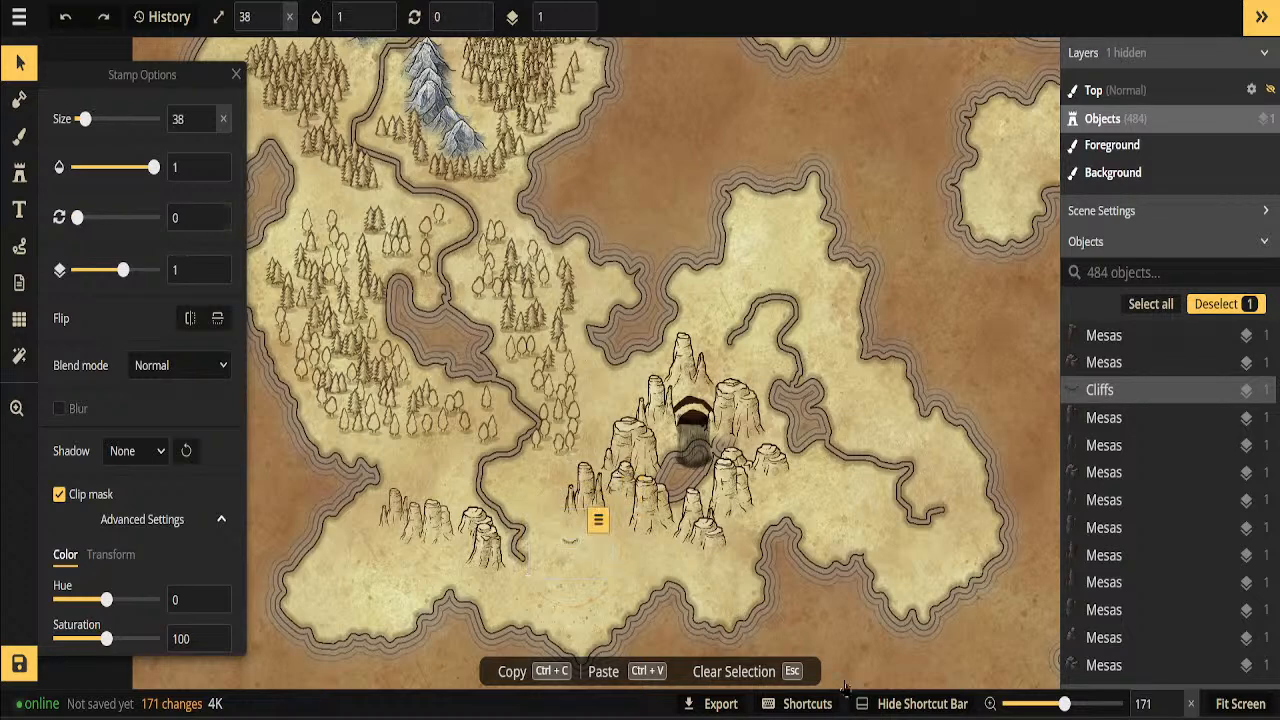
{"action": "key", "text": "ctrl+z"}
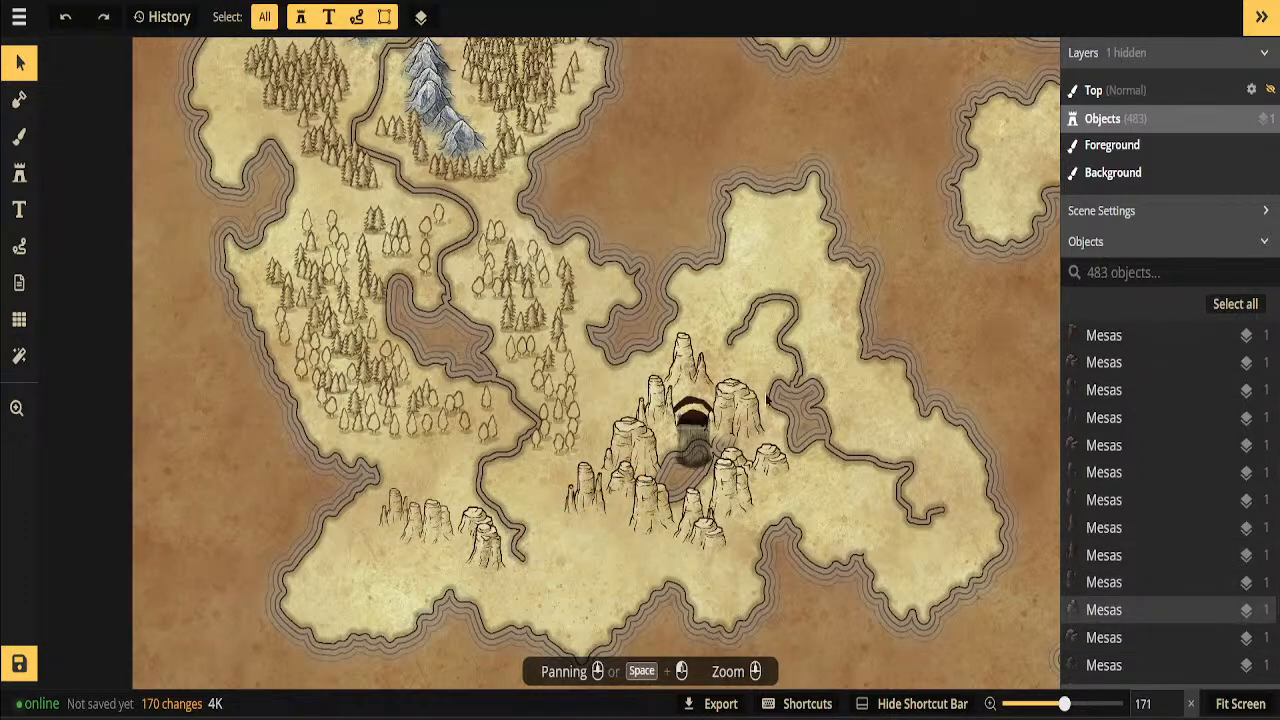
Shrink the cave stamp above the waterfall to size 186 and lower its opacity to 0.65
{"action": "left_click", "coordinate": [693, 418]}
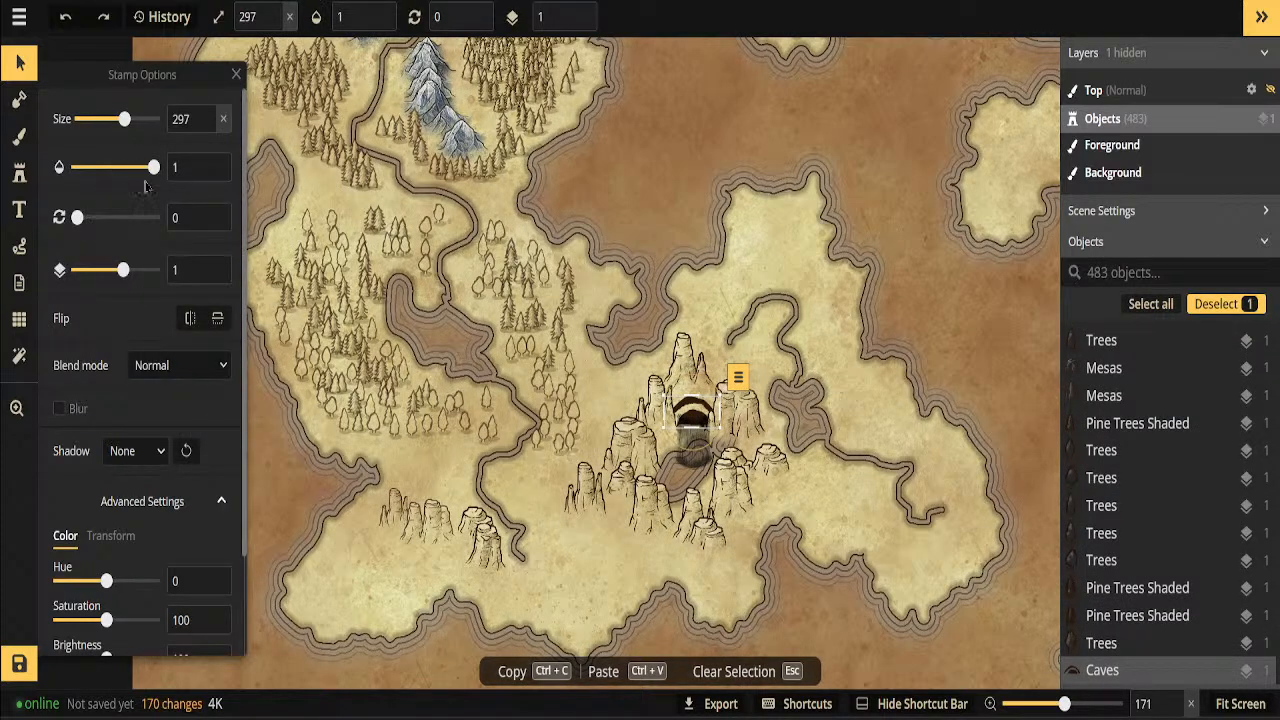
{"action": "left_click_drag", "start_coordinate": [124, 119], "coordinate": [111, 119]}
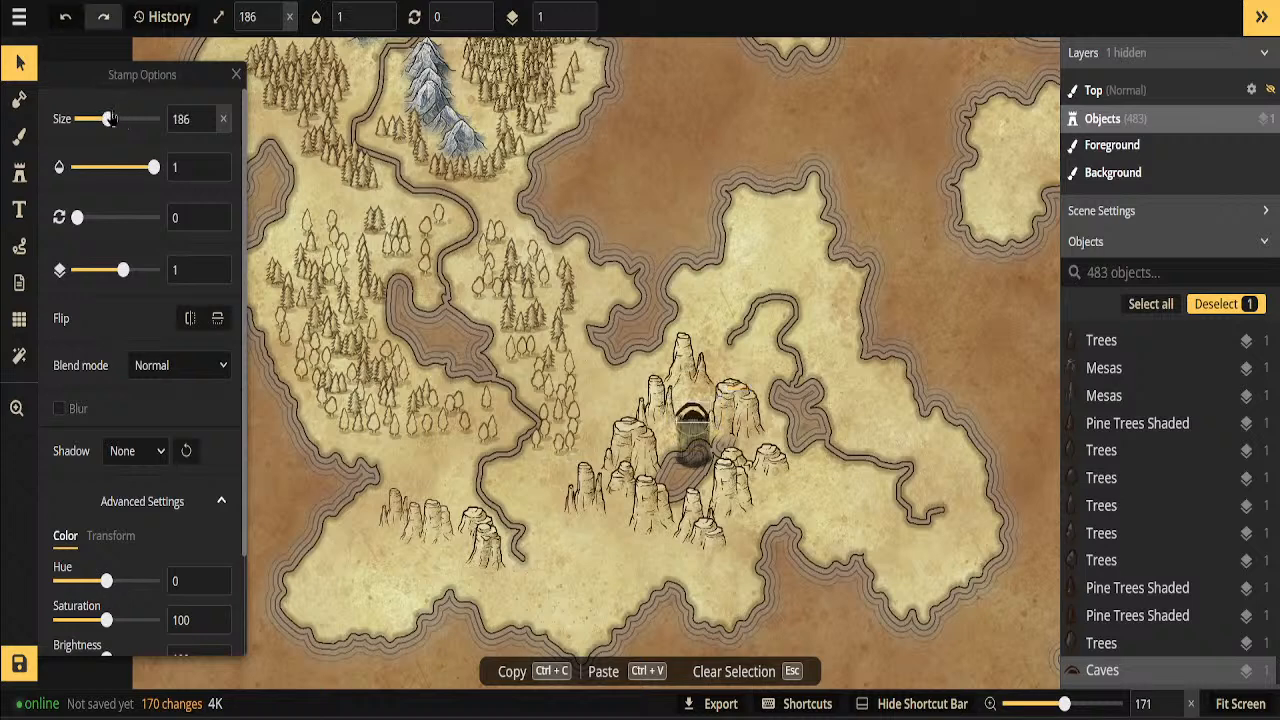
{"action": "left_click", "coordinate": [135, 170]}
{"action": "left_click_drag", "start_coordinate": [135, 170], "coordinate": [134, 169]}
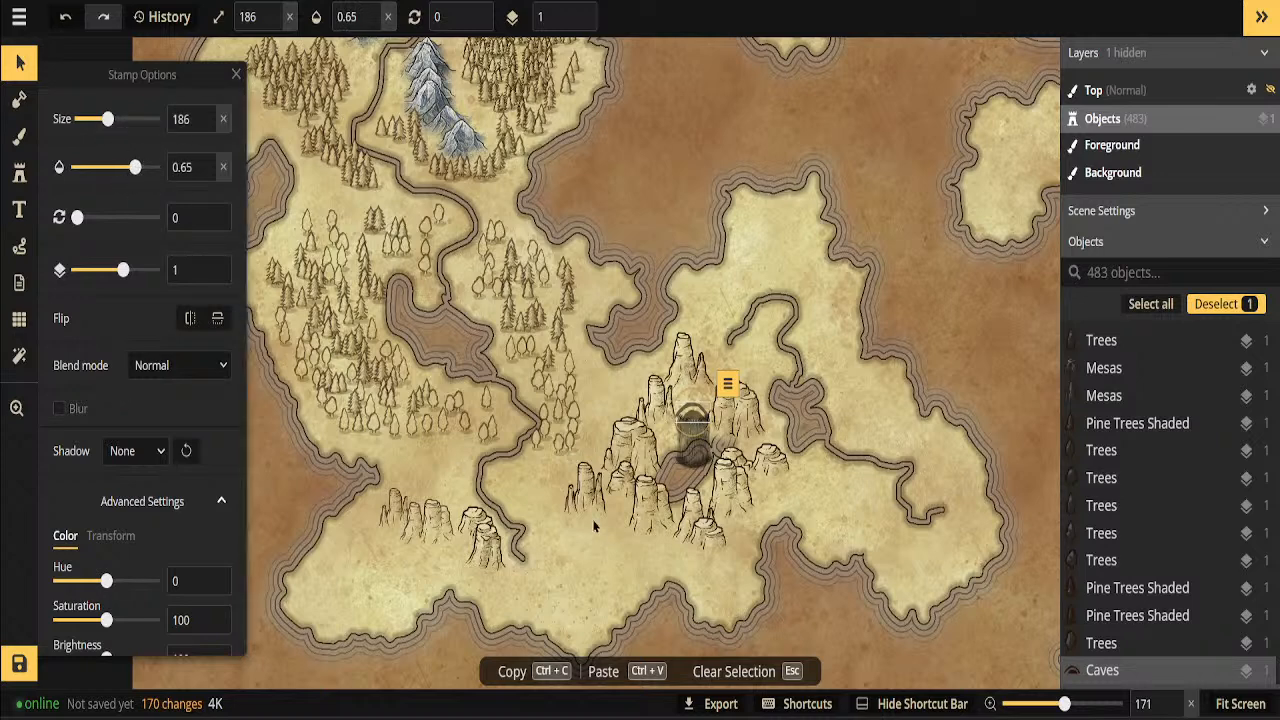
Try lowering the saturation of two northern grey mountains to 0 and raising their brightness
{"action": "scroll", "coordinate": [340, 368], "scroll_direction": "up", "scroll_amount": 2}
{"action": "scroll", "coordinate": [385, 310], "scroll_direction": "down", "scroll_amount": 4}
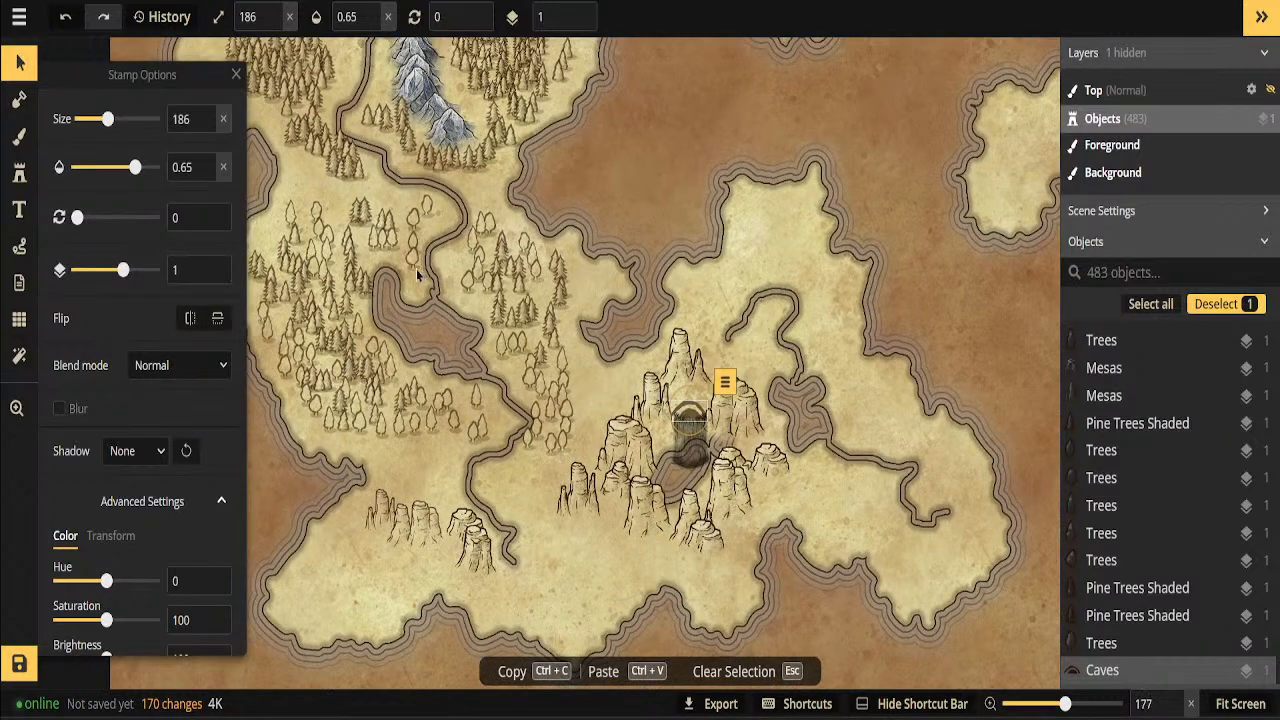
{"action": "scroll", "coordinate": [357, 78], "scroll_direction": "down", "scroll_amount": 4}
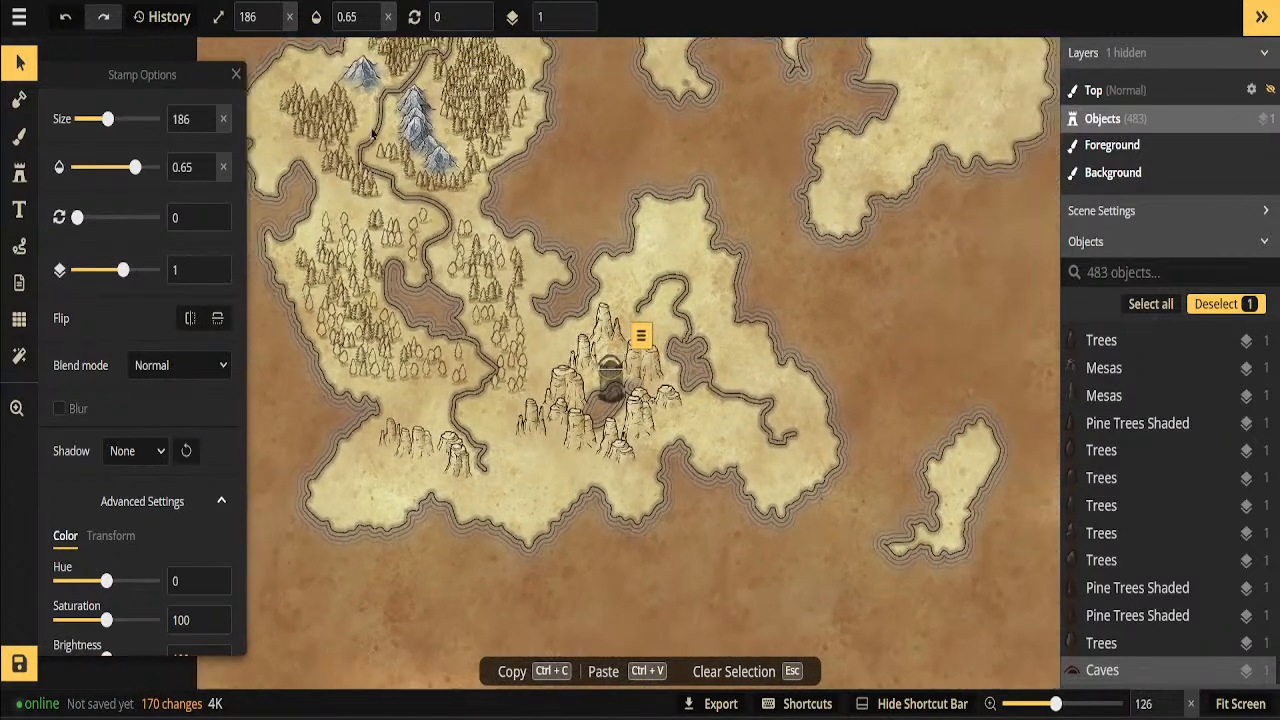
{"action": "left_click", "coordinate": [363, 74]}
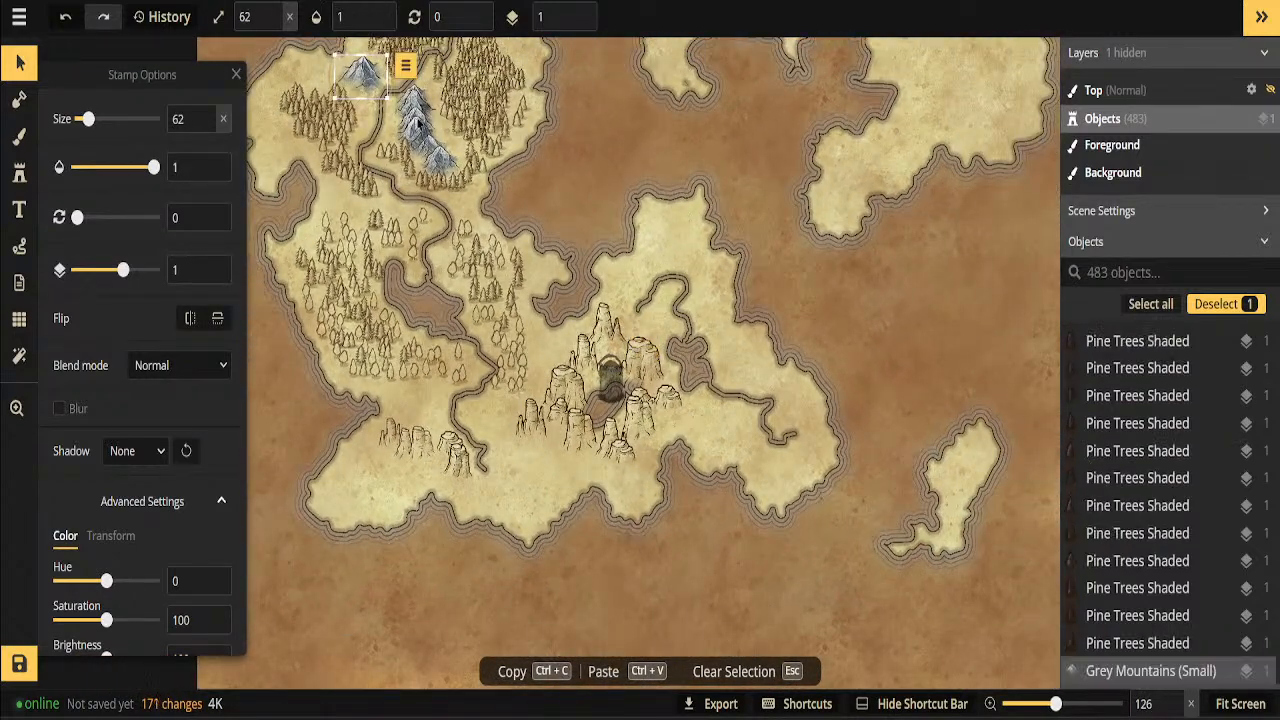
{"action": "left_click", "coordinate": [417, 103]}
{"action": "left_click_drag", "start_coordinate": [417, 103], "coordinate": [420, 108]}
{"action": "left_click", "coordinate": [429, 152]}
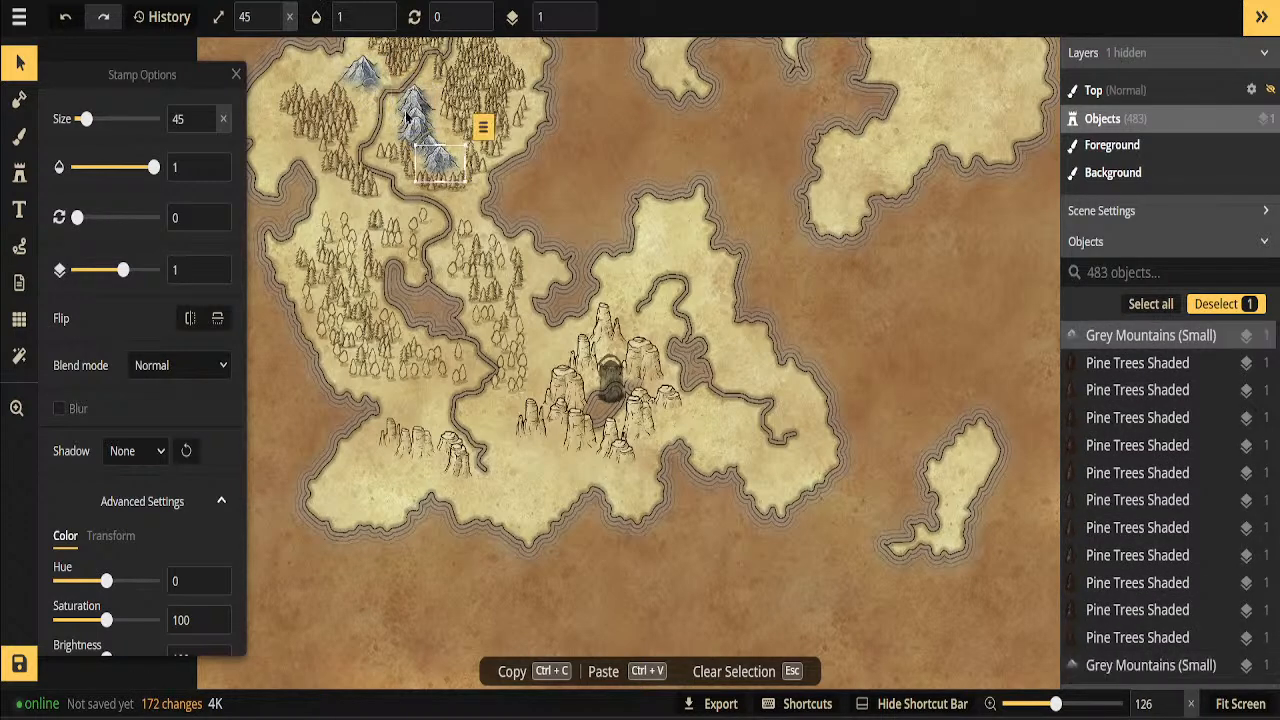
{"action": "left_click", "coordinate": [358, 78], "text": "shift"}
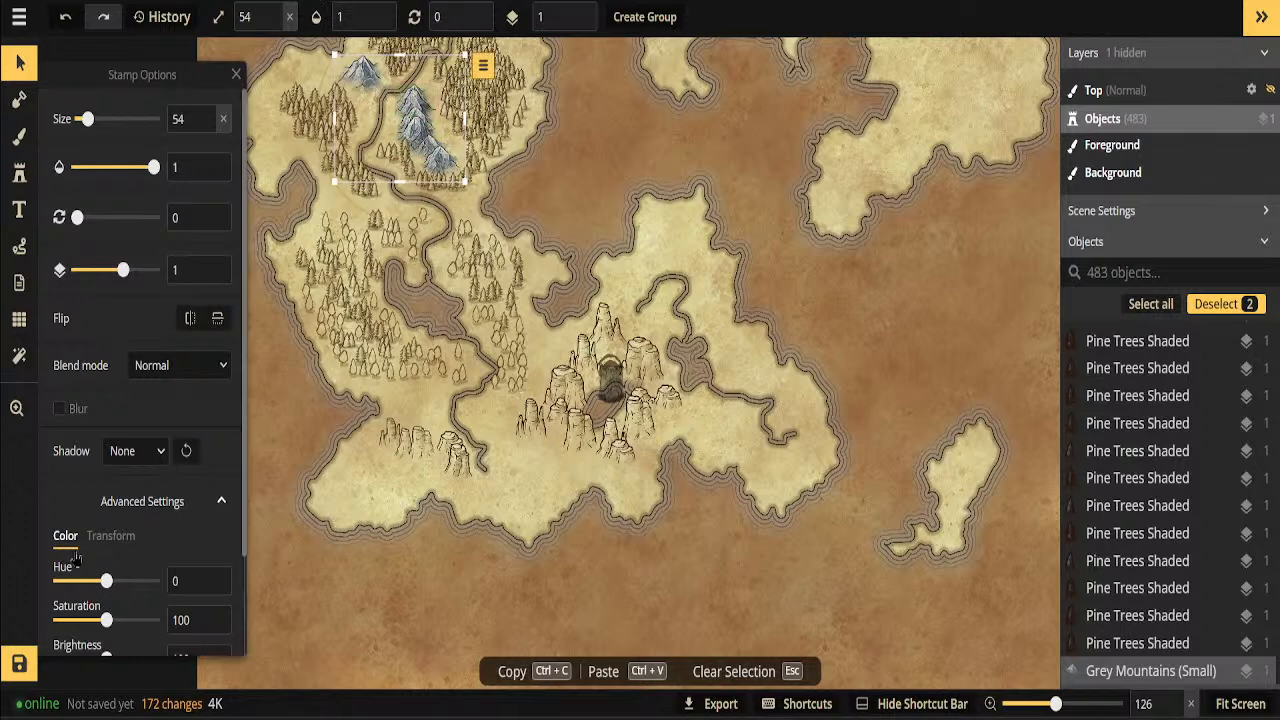
{"action": "scroll", "coordinate": [75, 563], "scroll_direction": "down", "scroll_amount": 2}
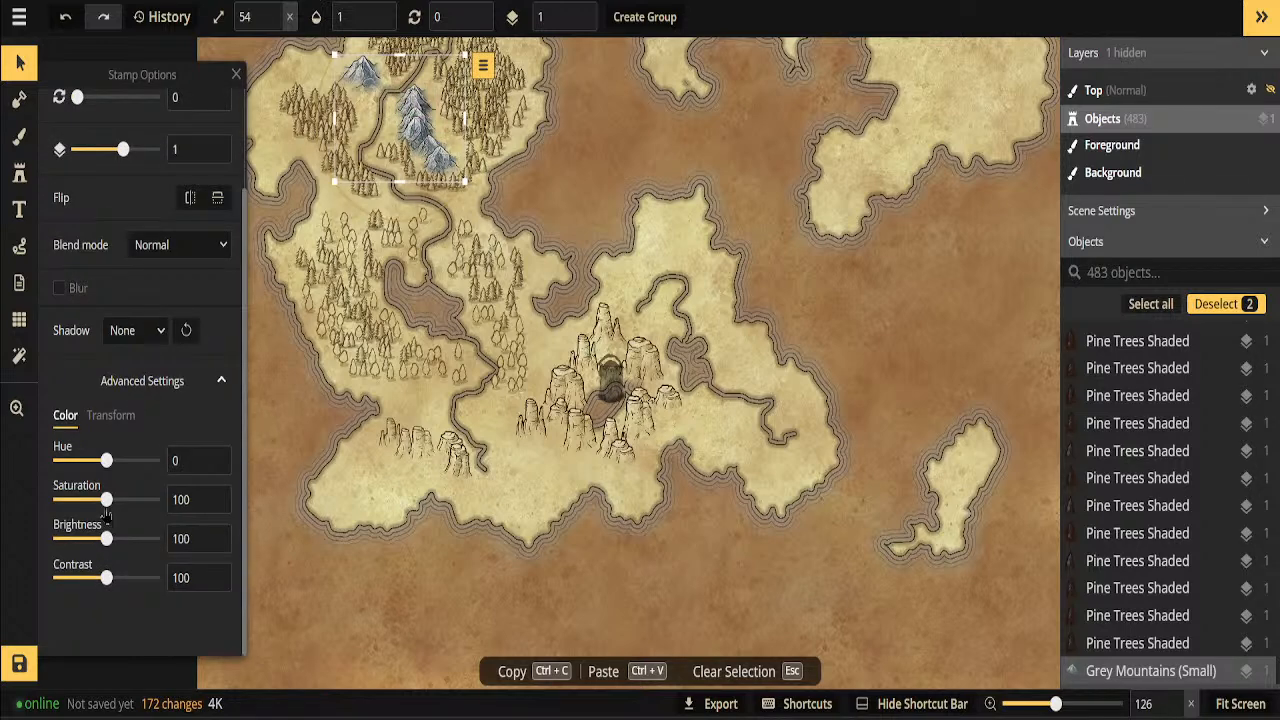
{"action": "left_click_drag", "start_coordinate": [42, 503], "coordinate": [2, 503]}
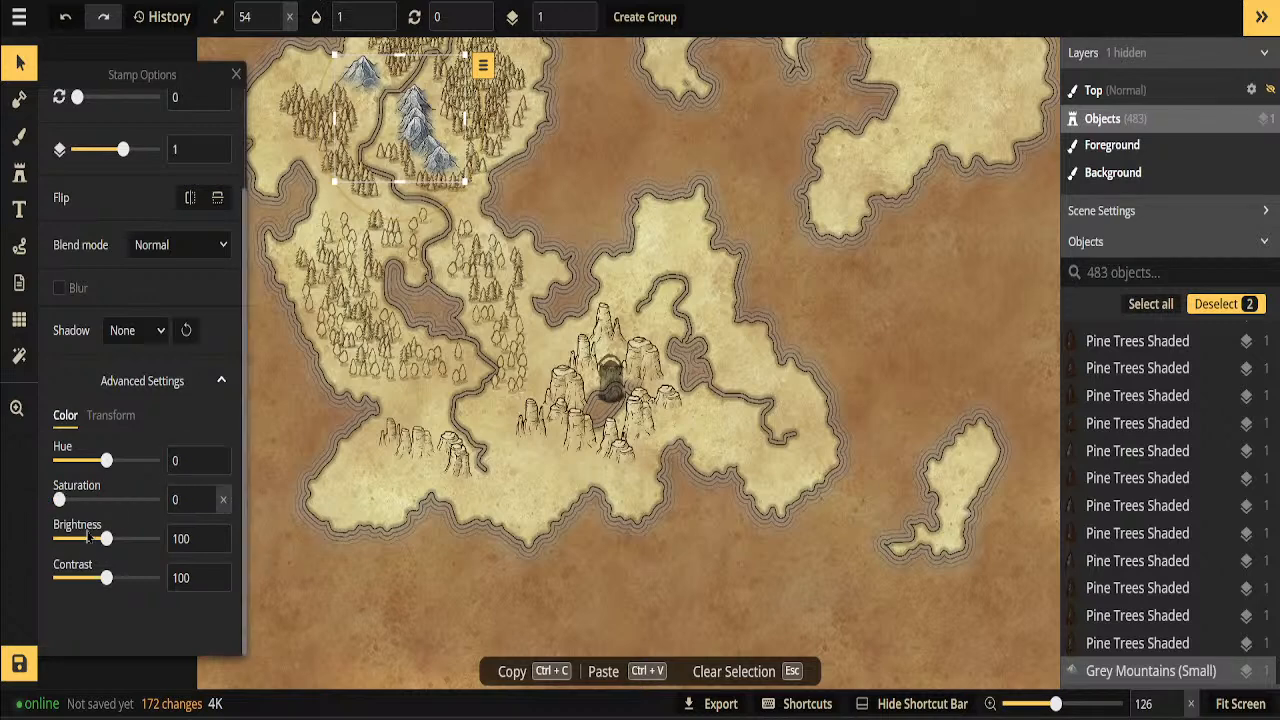
{"action": "left_click_drag", "start_coordinate": [106, 541], "coordinate": [157, 527]}
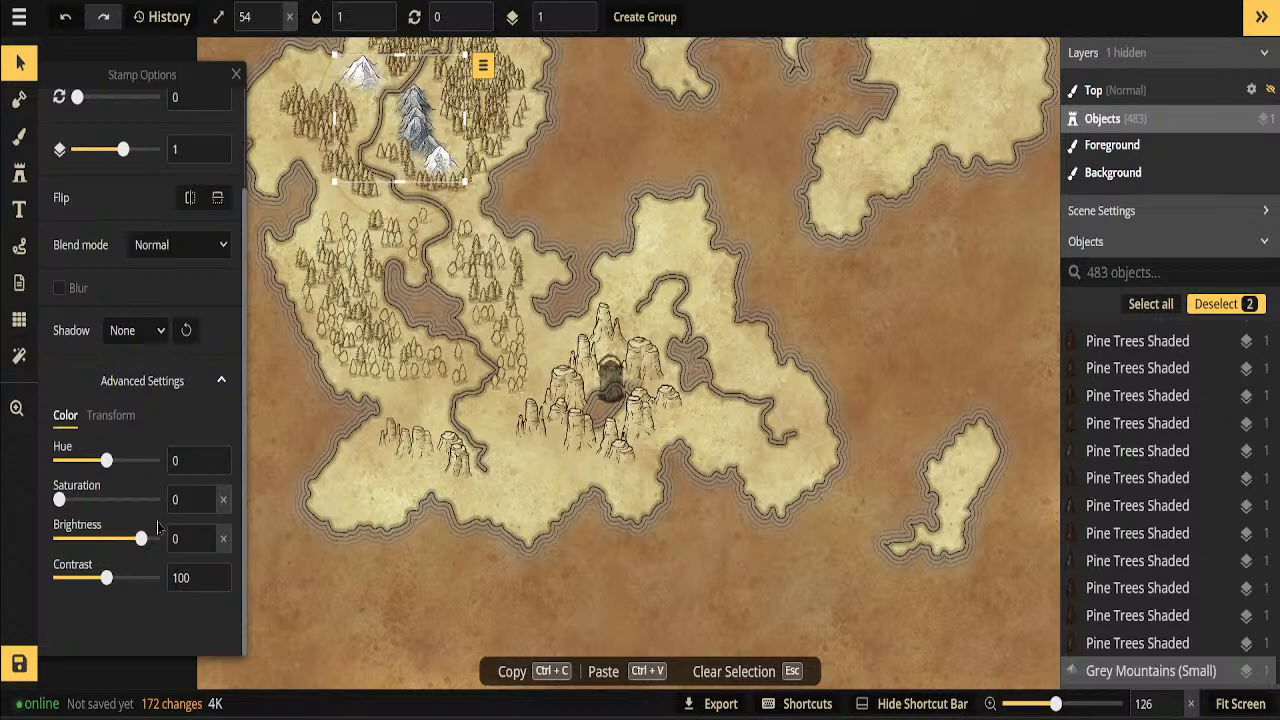
Select the northern grey mountains together and set their saturation to 0 and contrast to 200
{"action": "left_click", "coordinate": [414, 125]}
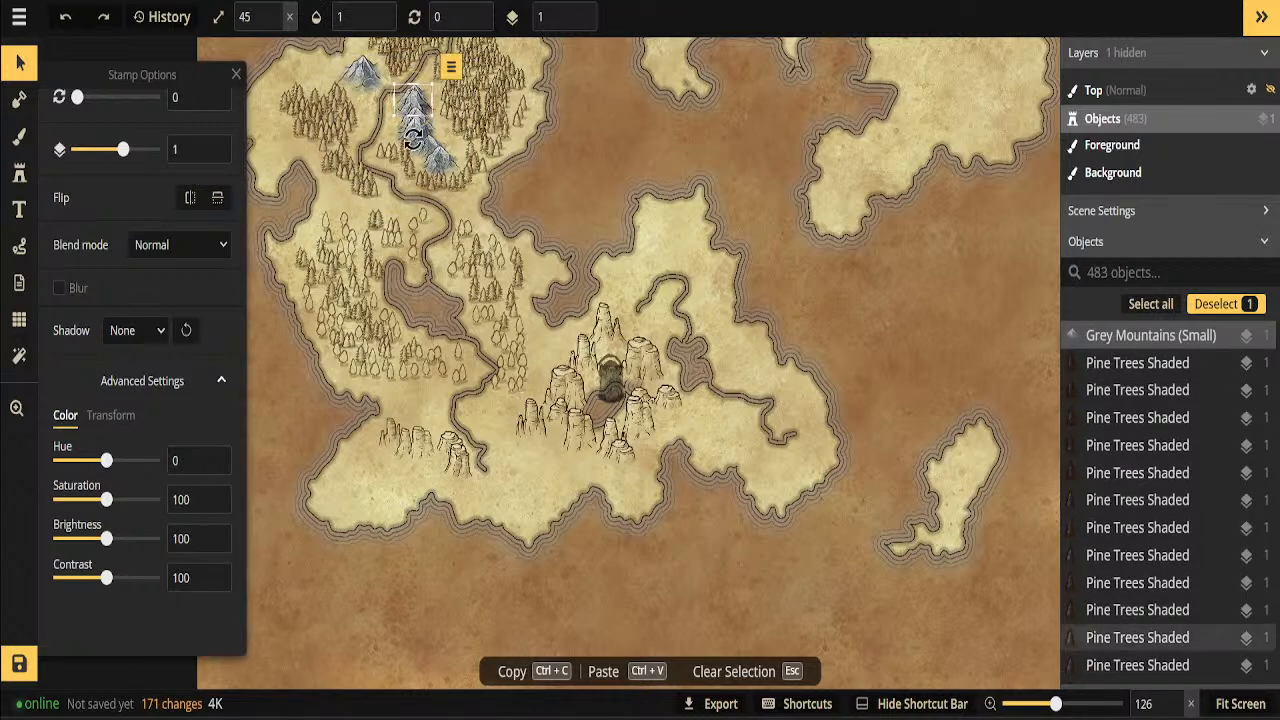
{"action": "left_click_drag", "start_coordinate": [413, 140], "coordinate": [386, 106]}
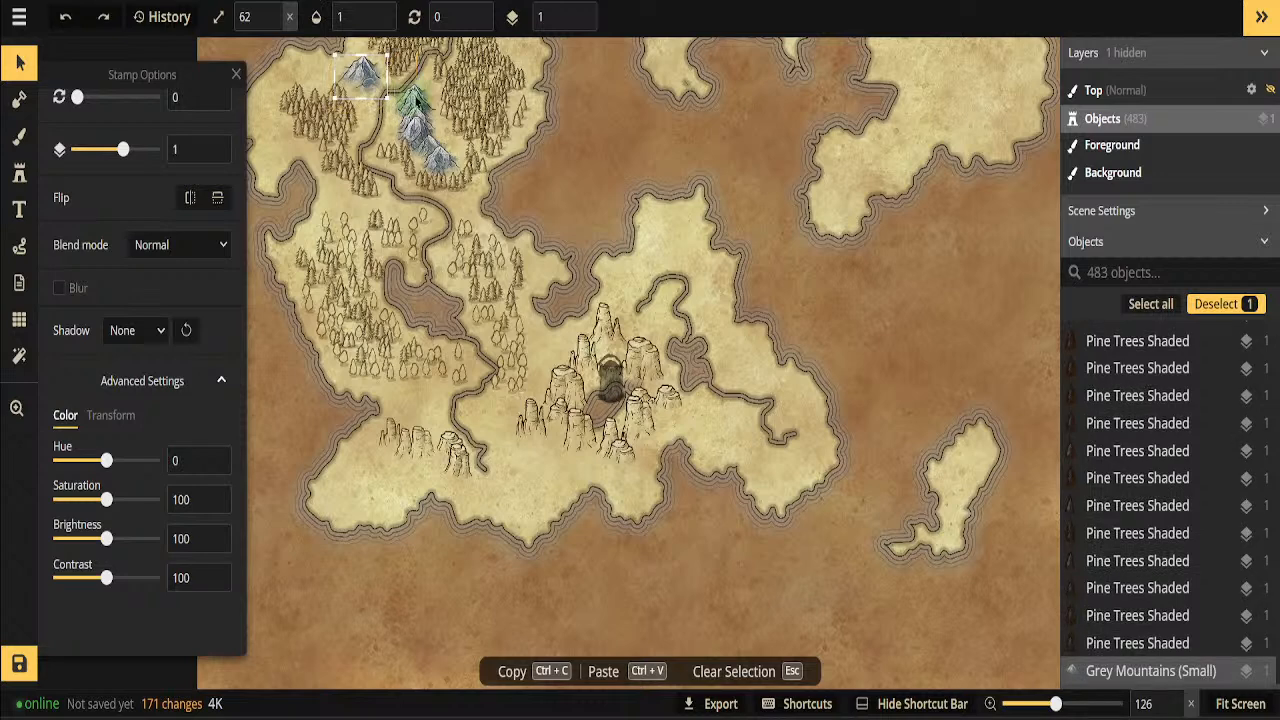
{"action": "left_click", "coordinate": [416, 100], "text": "shift"}
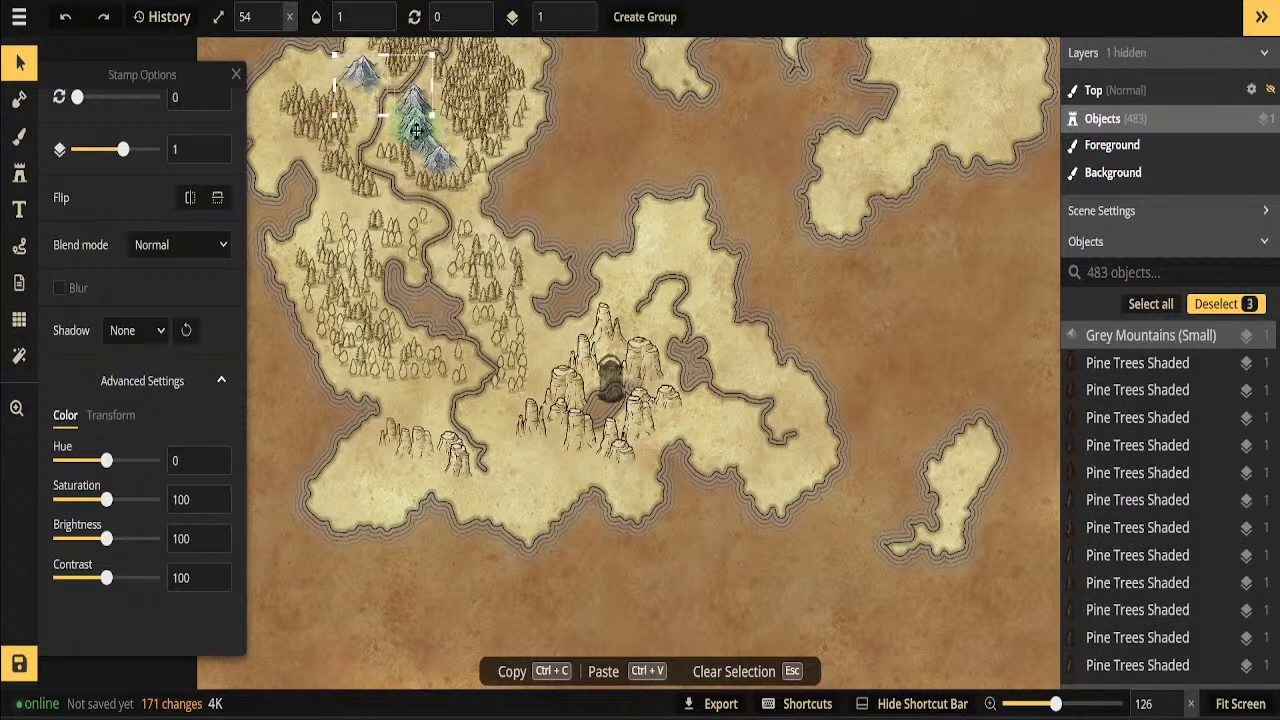
{"action": "left_click", "coordinate": [416, 130], "text": "shift"}
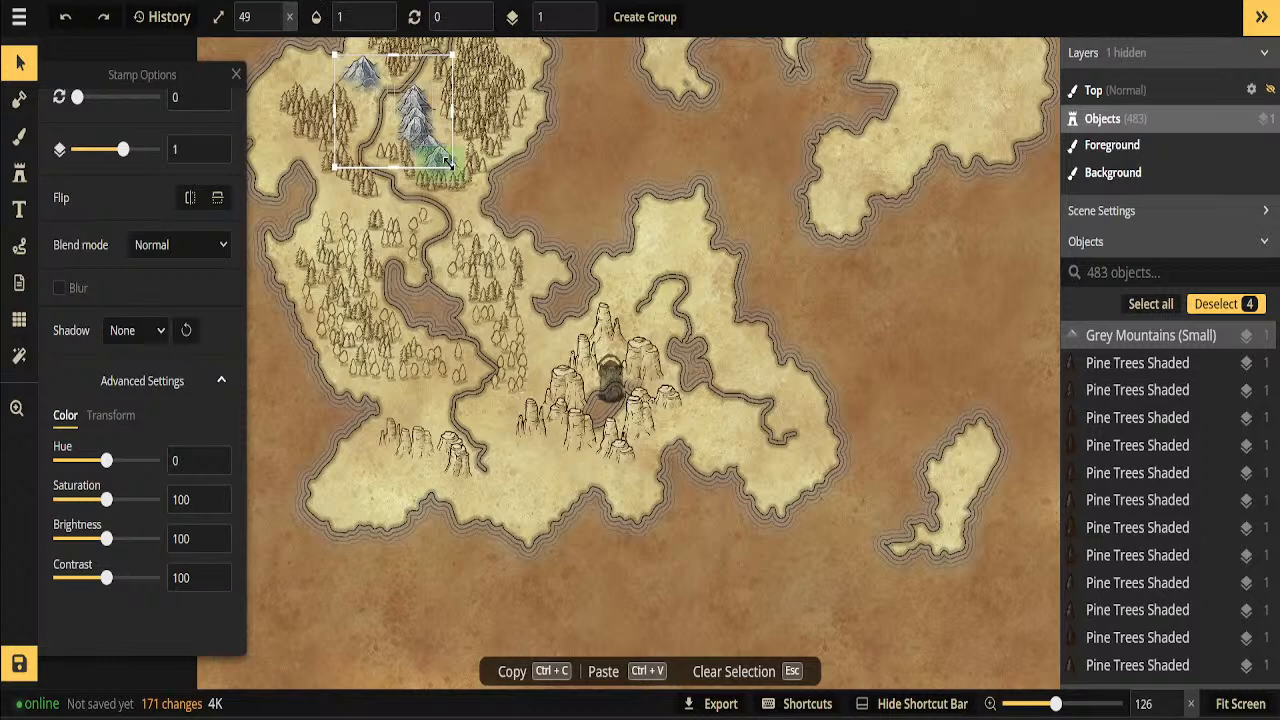
{"action": "left_click", "coordinate": [446, 160], "text": "shift"}
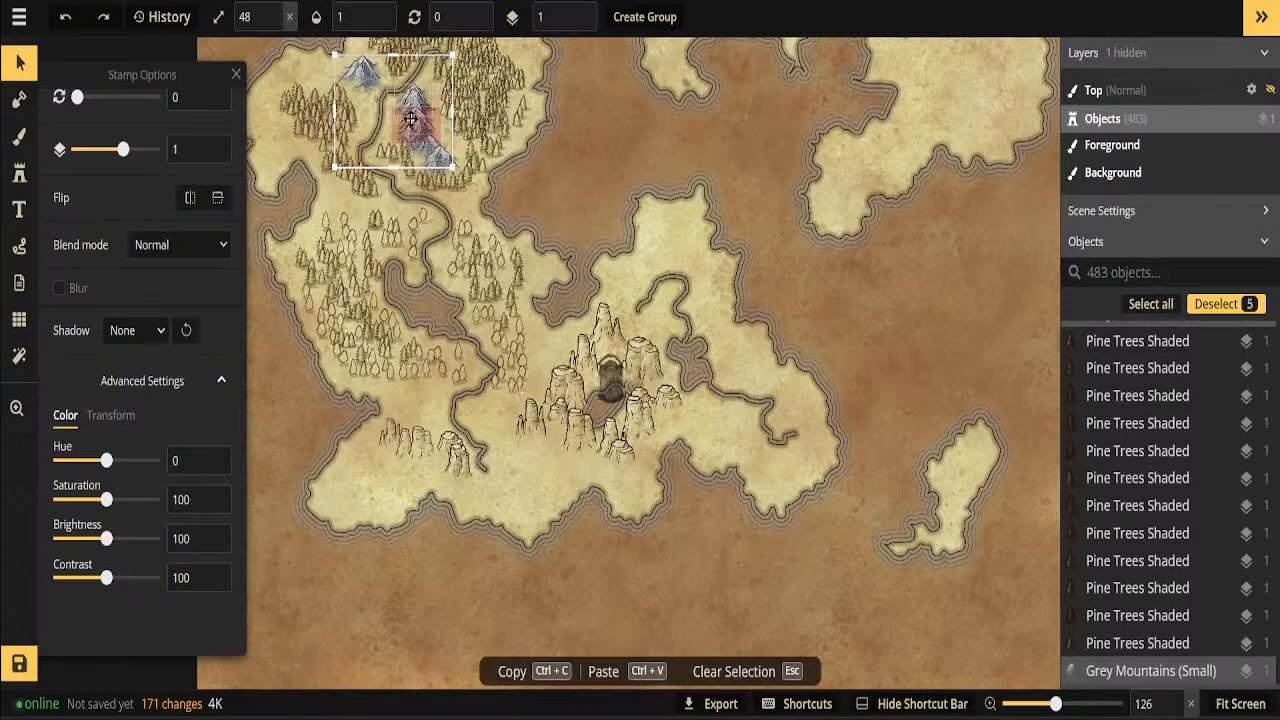
{"action": "left_click", "coordinate": [410, 119], "text": "shift"}
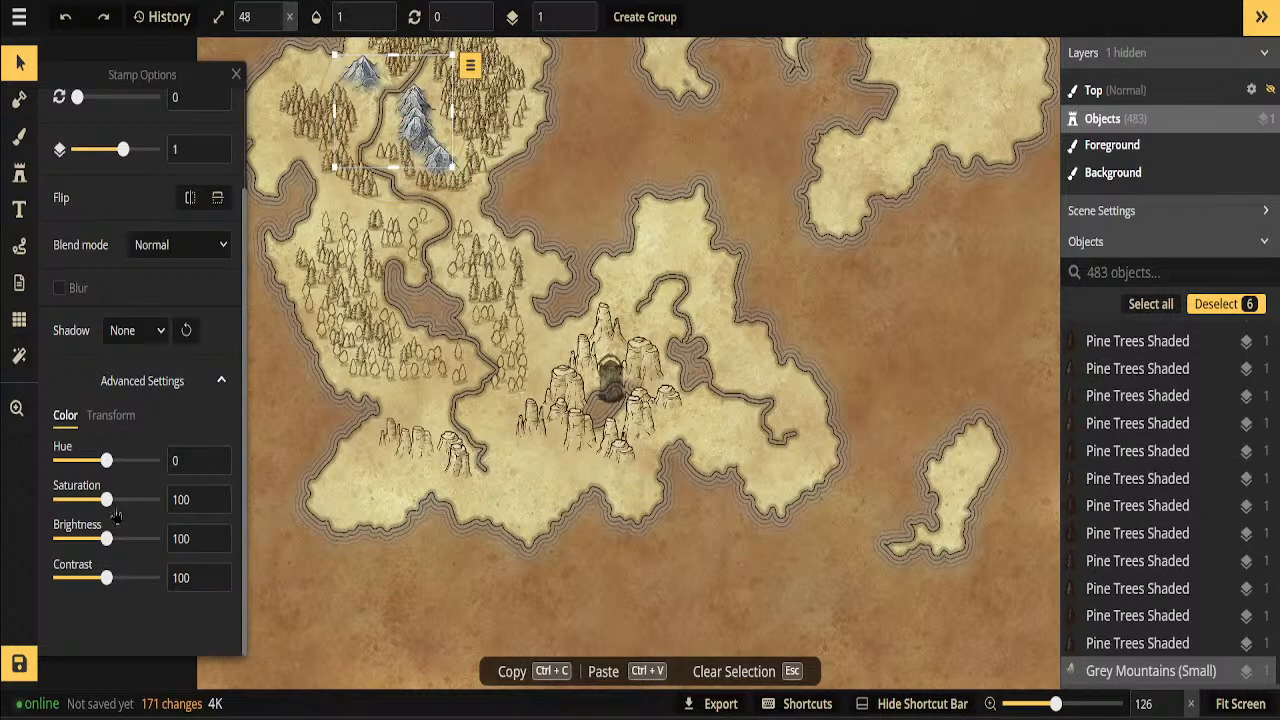
{"action": "left_click_drag", "start_coordinate": [106, 499], "coordinate": [22, 493]}
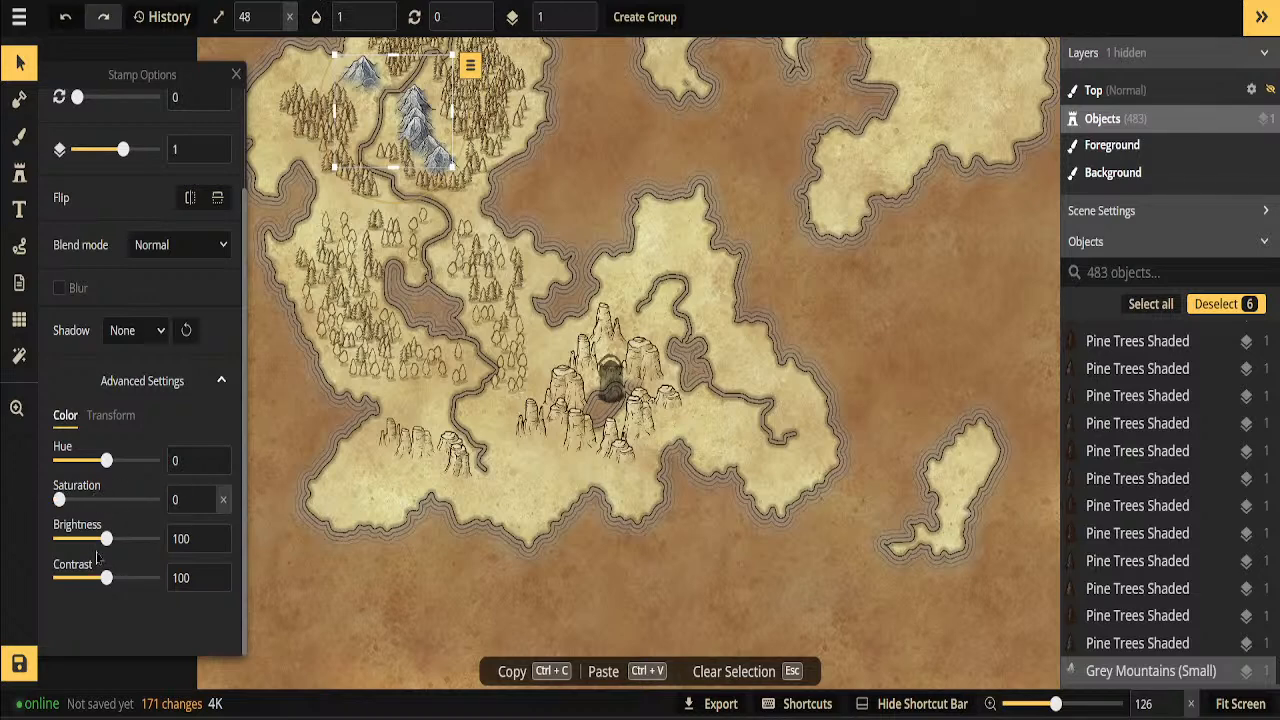
{"action": "left_click_drag", "start_coordinate": [106, 577], "coordinate": [170, 577]}
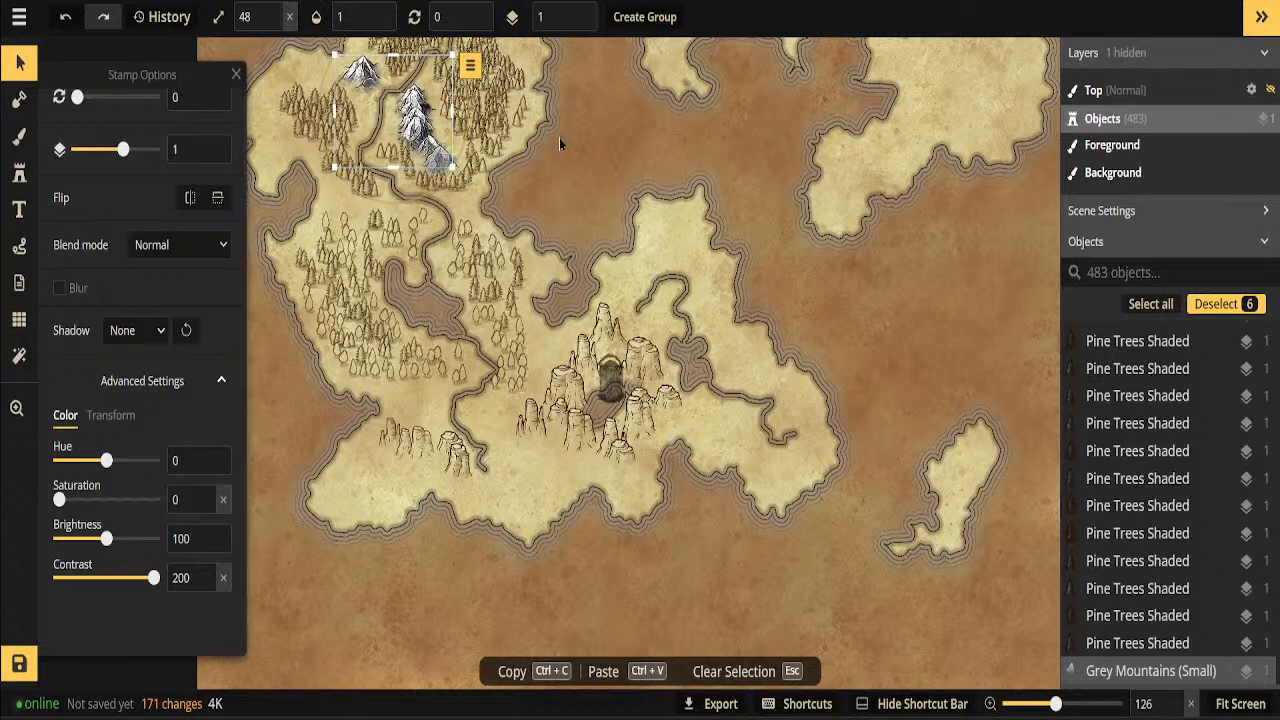
{"action": "key", "text": "Escape"}
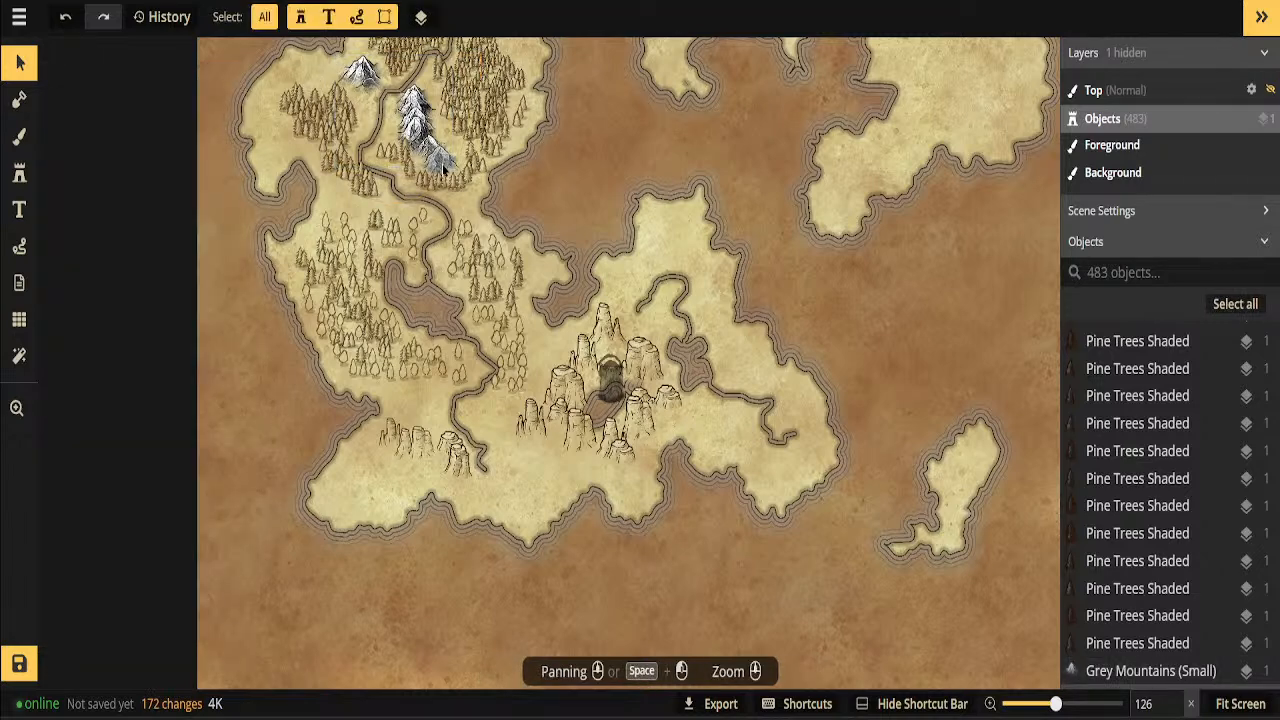
Set the southernmost grey mountain's brightness to 140 and contrast to 165
{"action": "left_click", "coordinate": [443, 170]}
{"action": "scroll", "coordinate": [106, 560], "scroll_direction": "down", "scroll_amount": 1}
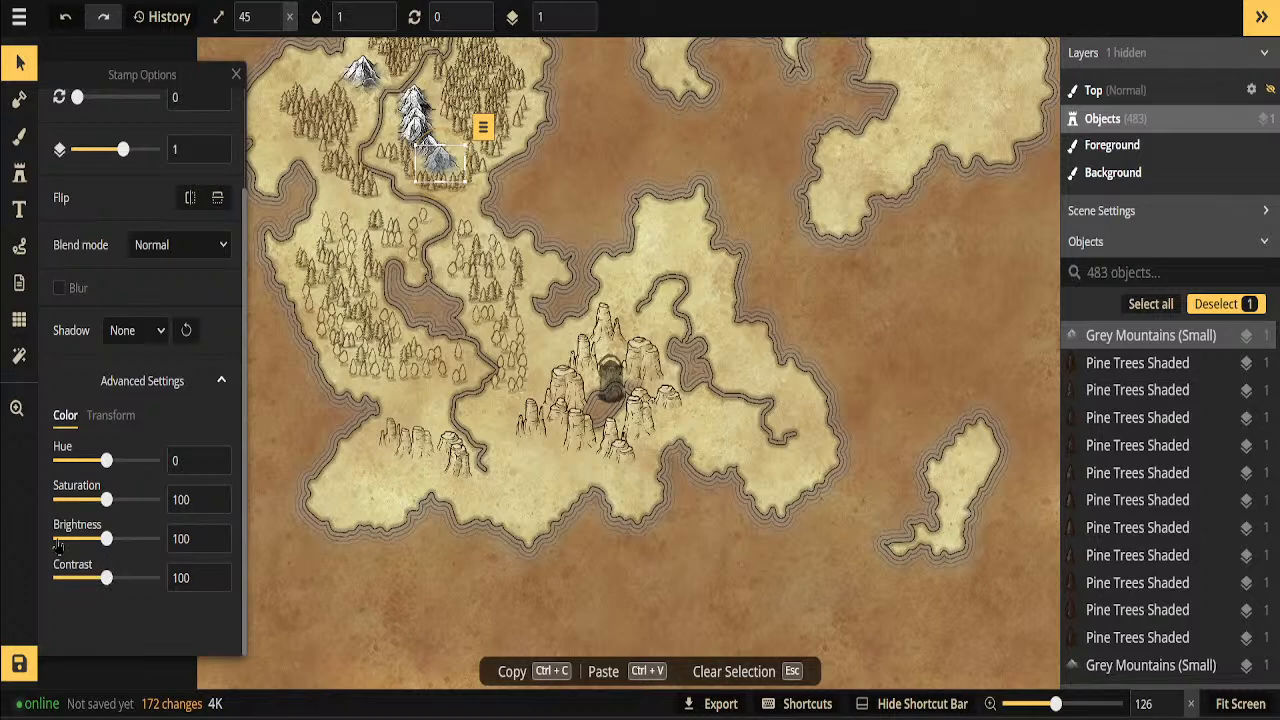
{"action": "left_click_drag", "start_coordinate": [106, 538], "coordinate": [137, 578]}
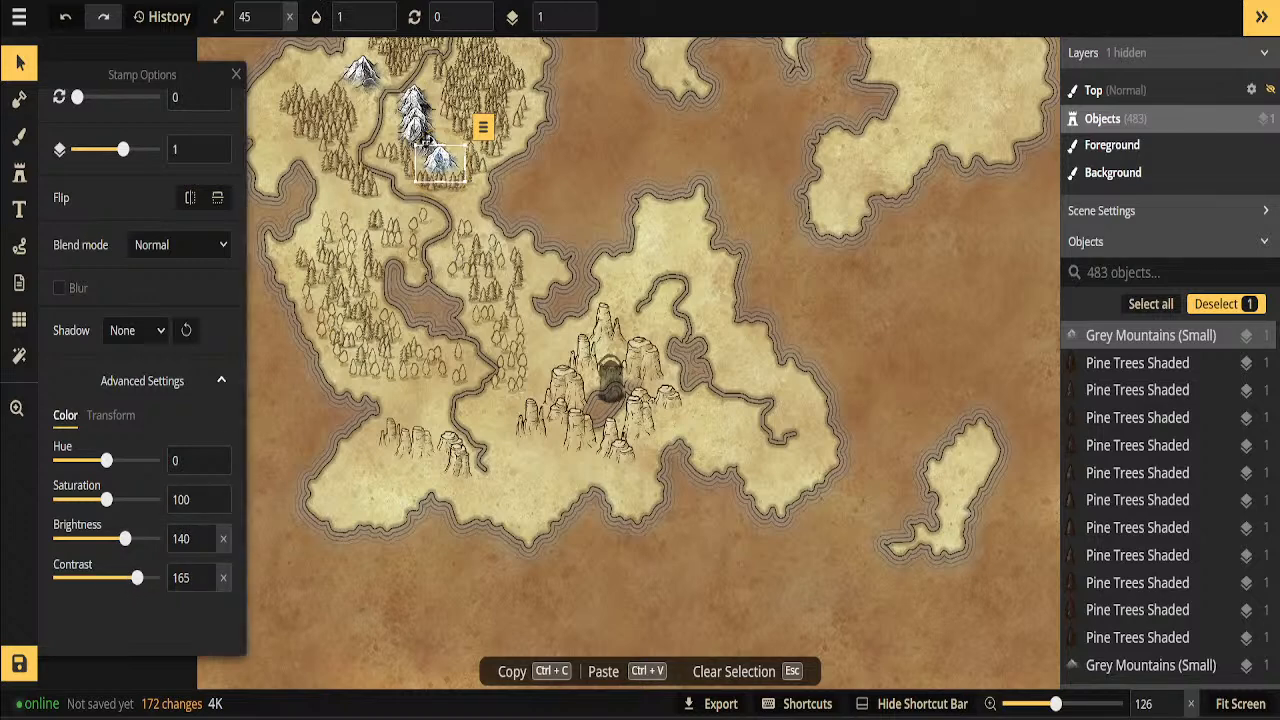
Select the recoloured northern mountains as a set and examine how they look against the rest of the map
{"action": "left_click", "coordinate": [363, 74]}
{"action": "left_click", "coordinate": [412, 103], "text": "shift"}
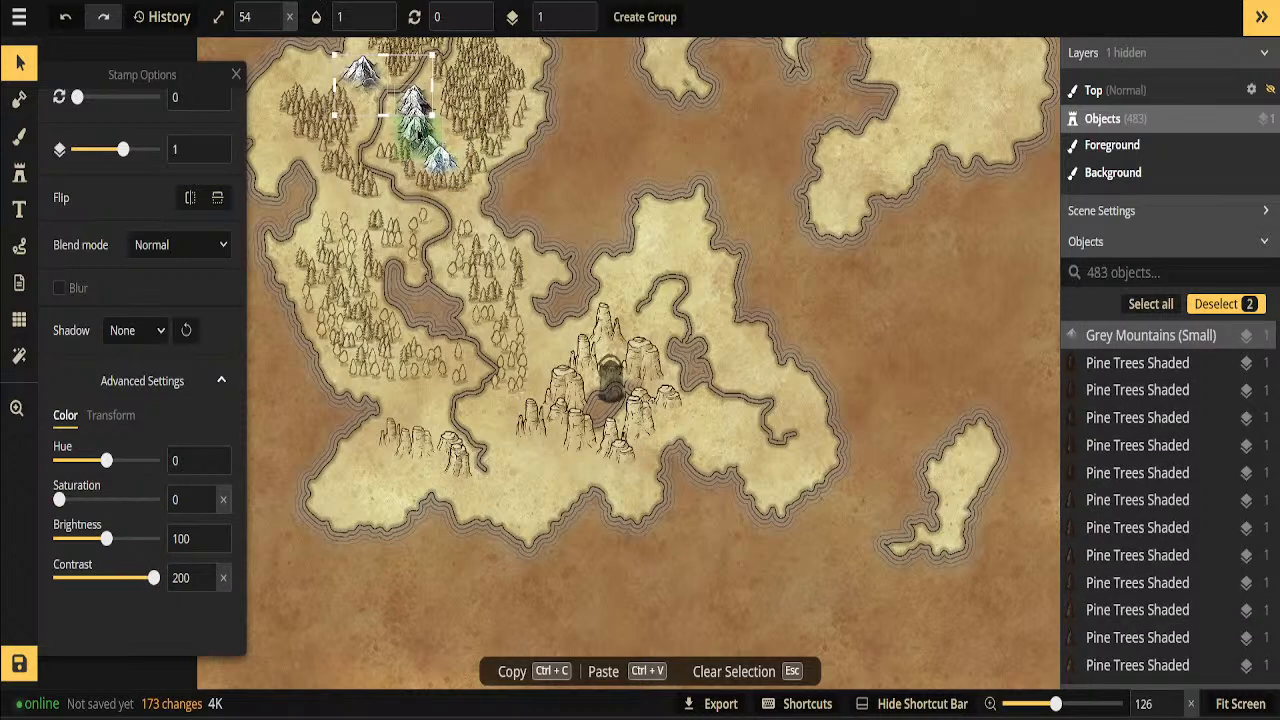
{"action": "left_click", "coordinate": [416, 129], "text": "shift"}
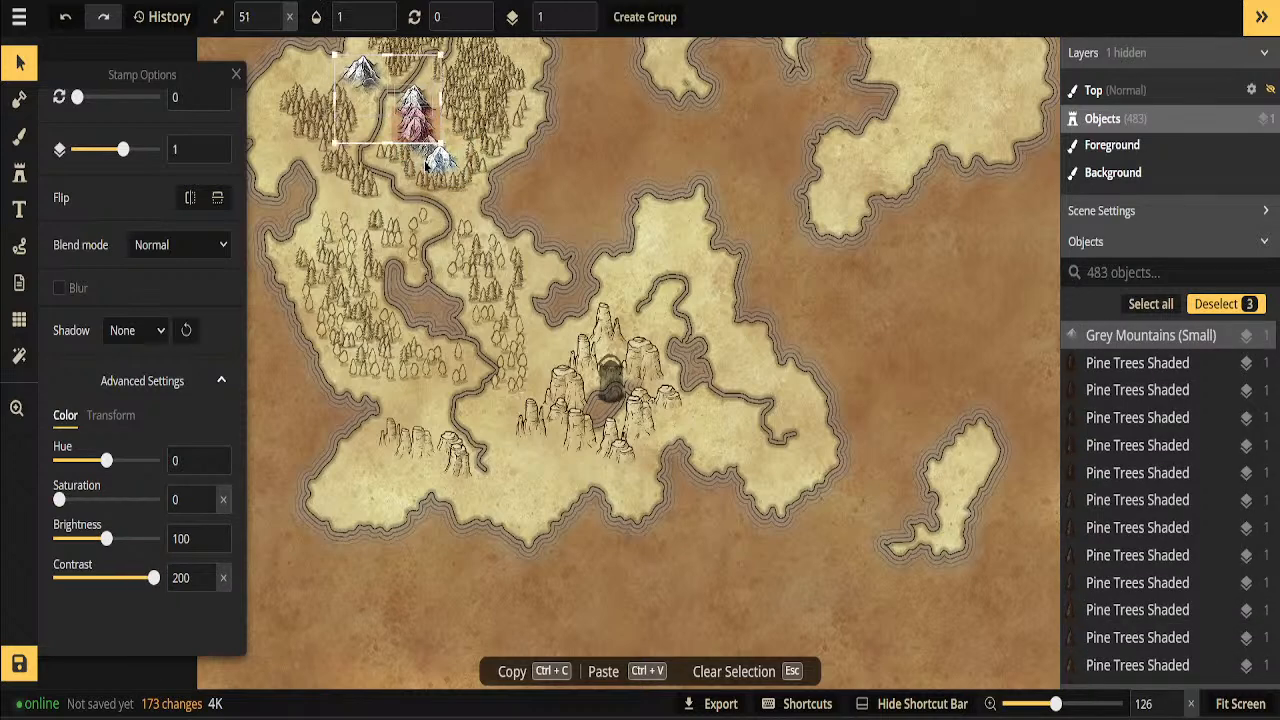
{"action": "left_click", "coordinate": [436, 157], "text": "shift"}
{"action": "scroll", "coordinate": [597, 184], "scroll_direction": "up", "scroll_amount": 2}
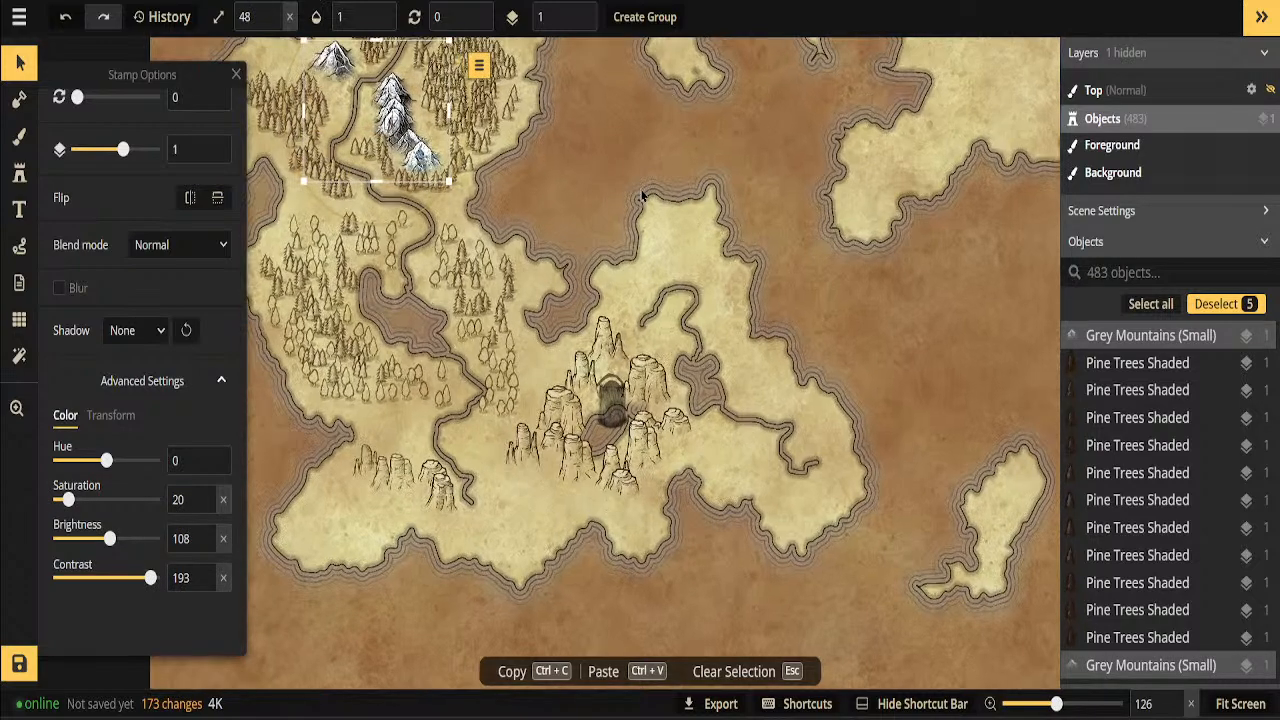
{"action": "scroll", "coordinate": [500, 425], "scroll_direction": "down", "scroll_amount": 4}
{"action": "scroll", "coordinate": [505, 285], "scroll_direction": "up", "scroll_amount": 2}
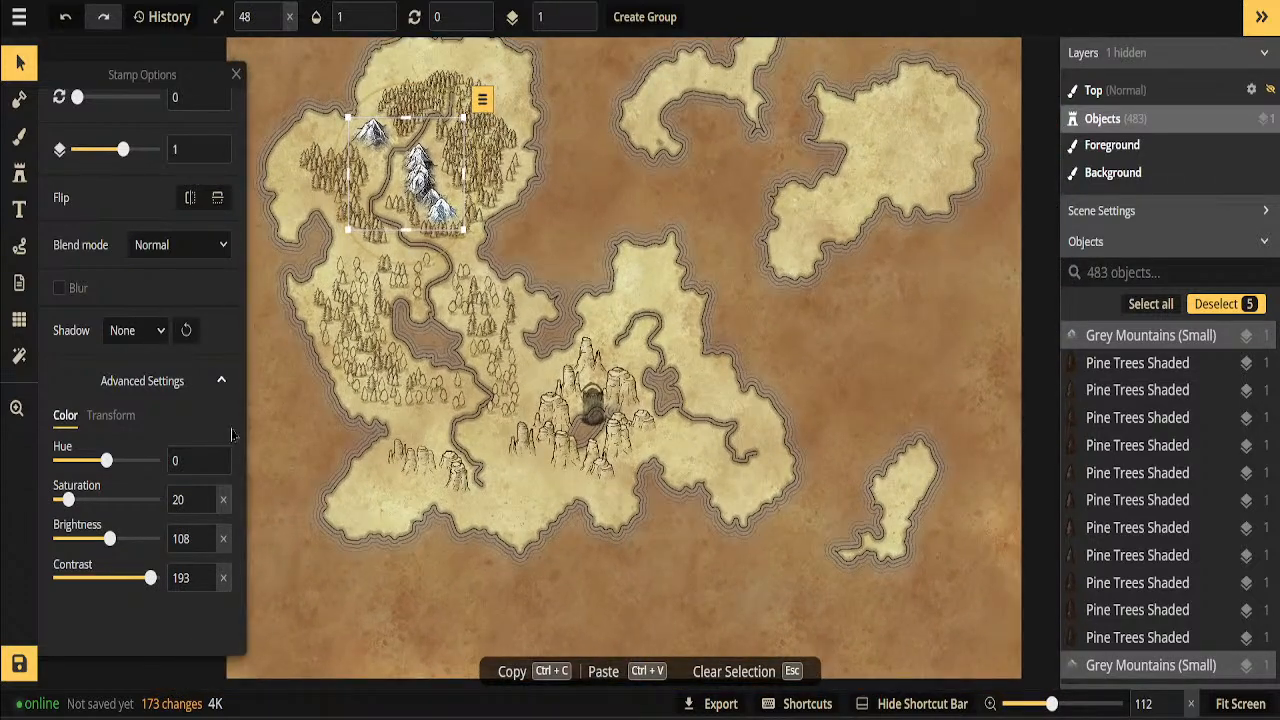
{"action": "scroll", "coordinate": [385, 140], "scroll_direction": "up", "scroll_amount": 5}
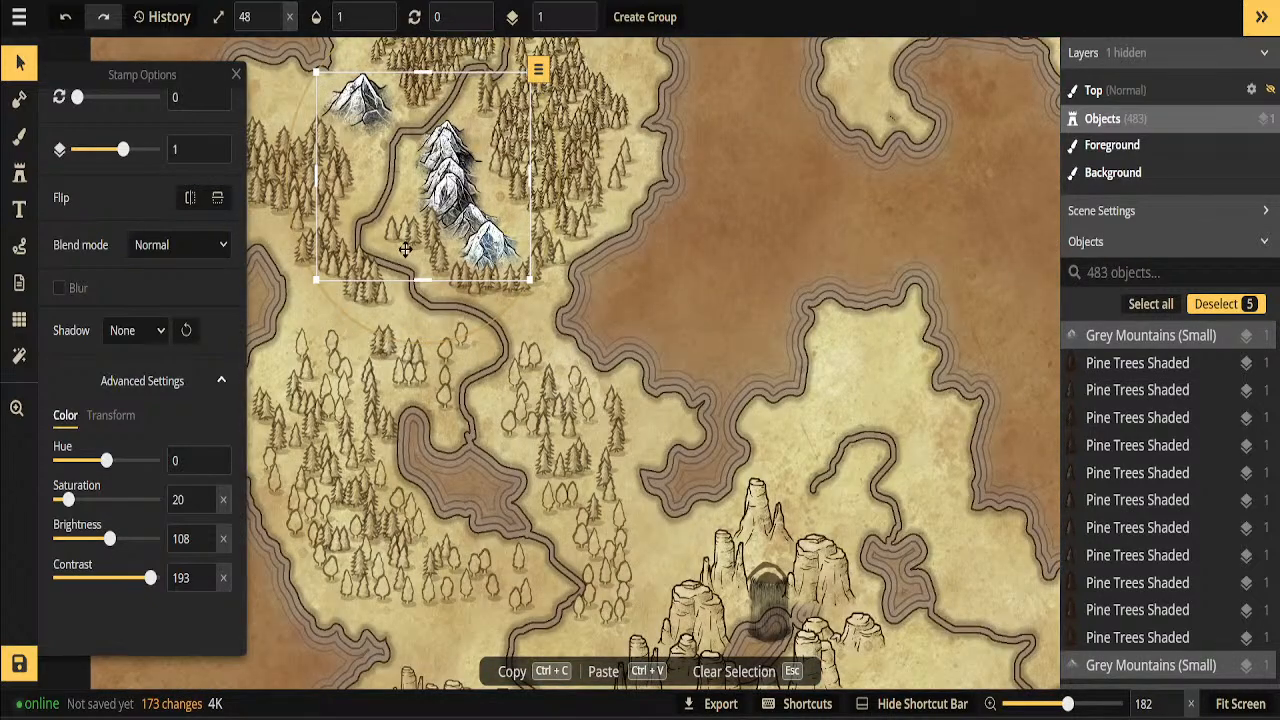
Delete all the recoloured grey mountains from the northern forest area one by one
{"action": "key", "text": "Escape"}
{"action": "left_click", "coordinate": [365, 102]}
{"action": "key", "text": "Delete"}
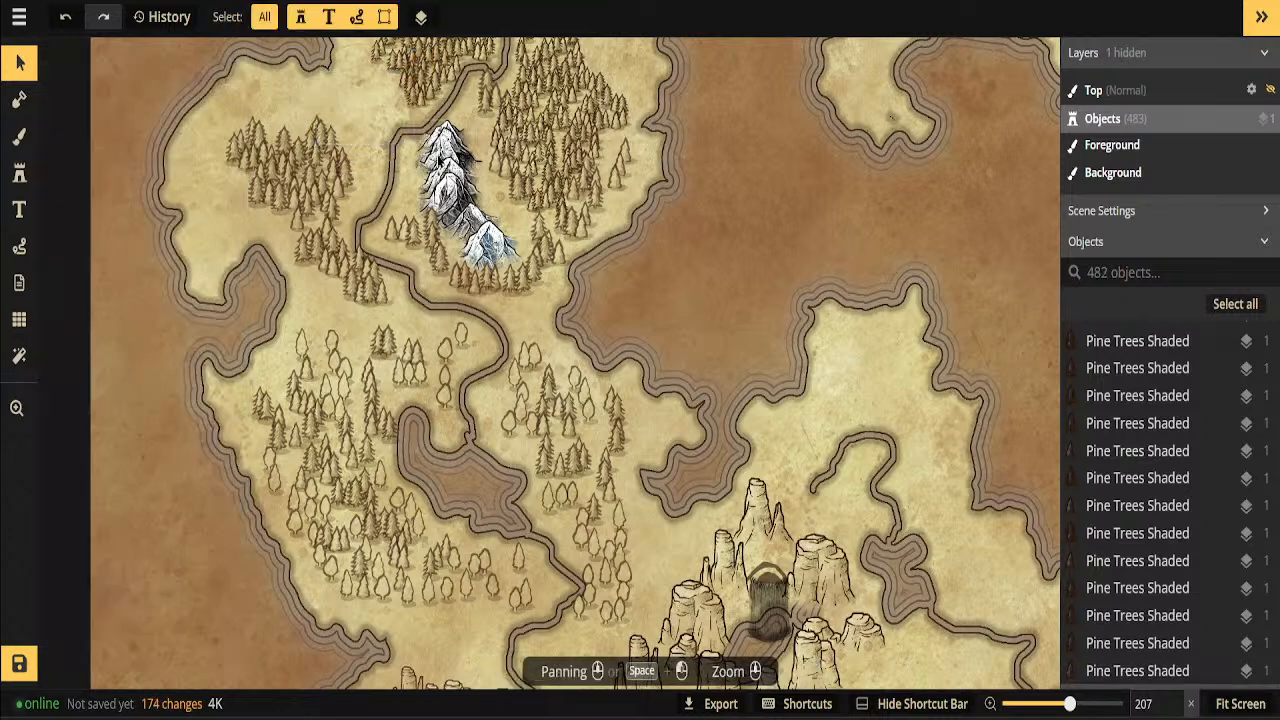
{"action": "left_click", "coordinate": [446, 158]}
{"action": "key", "text": "Delete"}
{"action": "left_click", "coordinate": [459, 172]}
{"action": "key", "text": "Delete"}
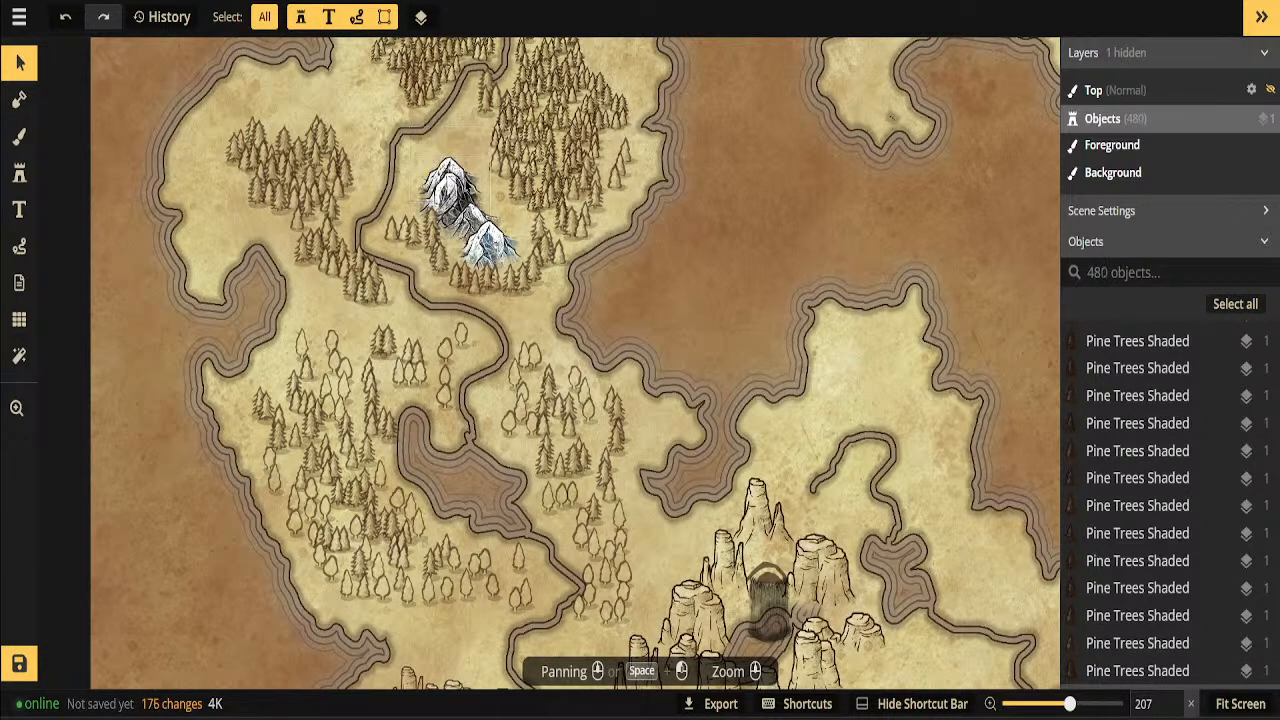
{"action": "left_click", "coordinate": [458, 200]}
{"action": "key", "text": "Delete"}
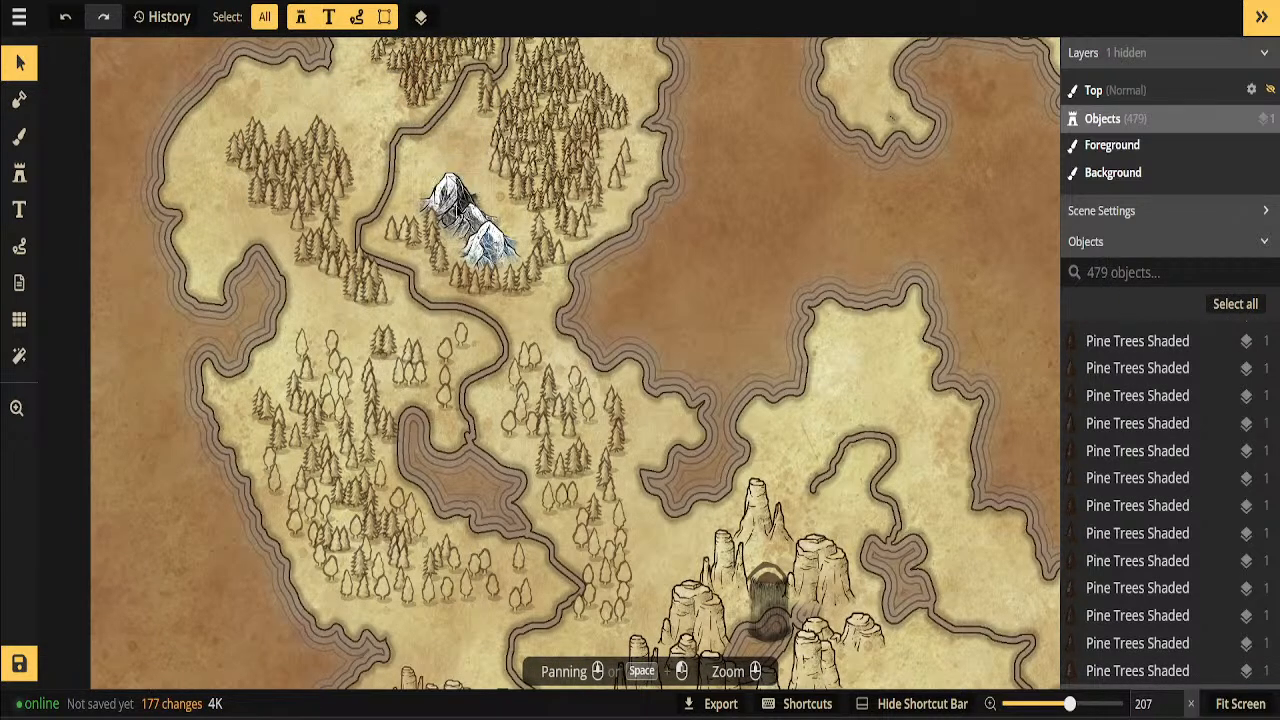
{"action": "left_click", "coordinate": [460, 204]}
{"action": "key", "text": "Delete"}
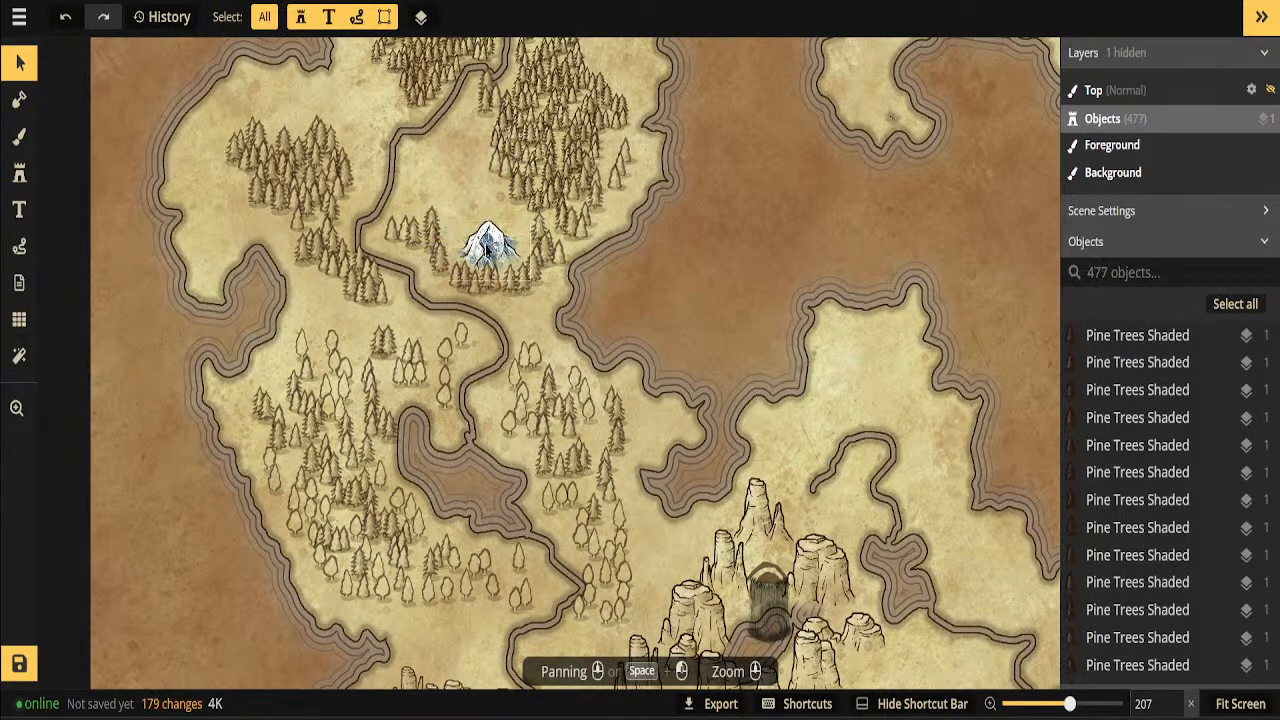
{"action": "left_click", "coordinate": [487, 248]}
{"action": "key", "text": "Delete"}
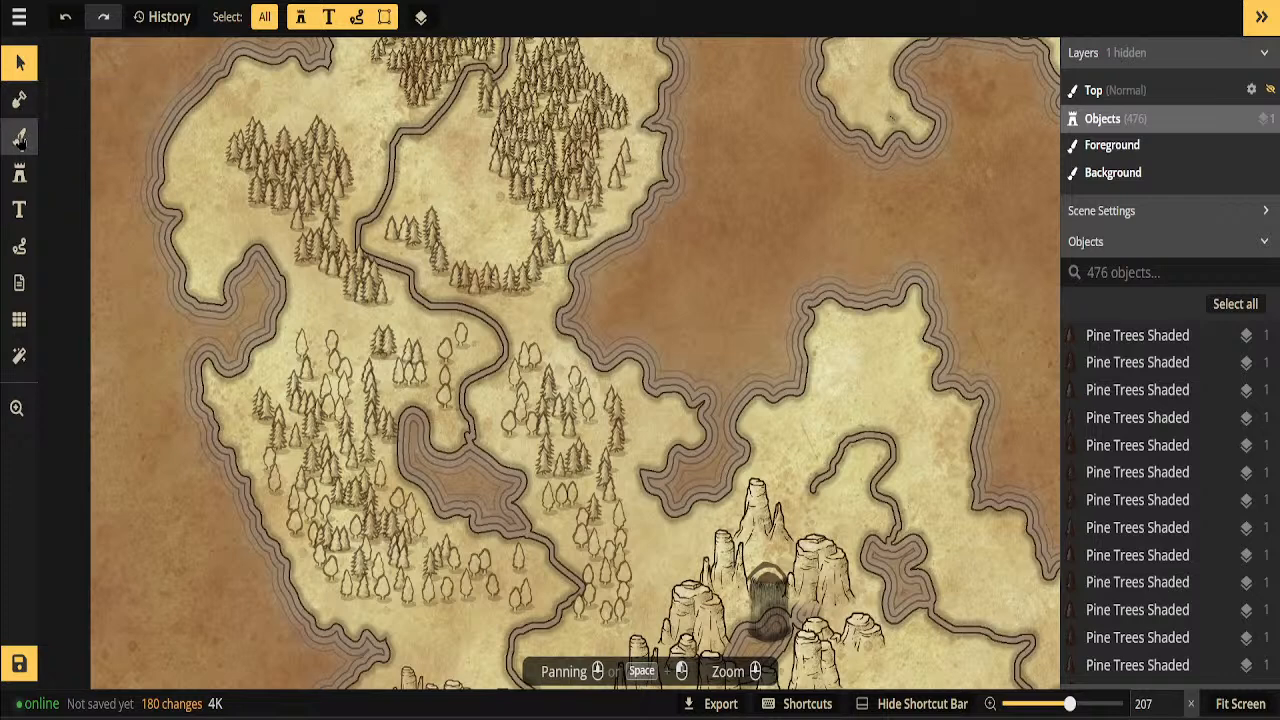
Place two recently used line-drawn mountain stamps at size 133 among the northern forests, one on each side of the river
{"action": "left_click", "coordinate": [19, 138]}
{"action": "left_click", "coordinate": [18, 102]}
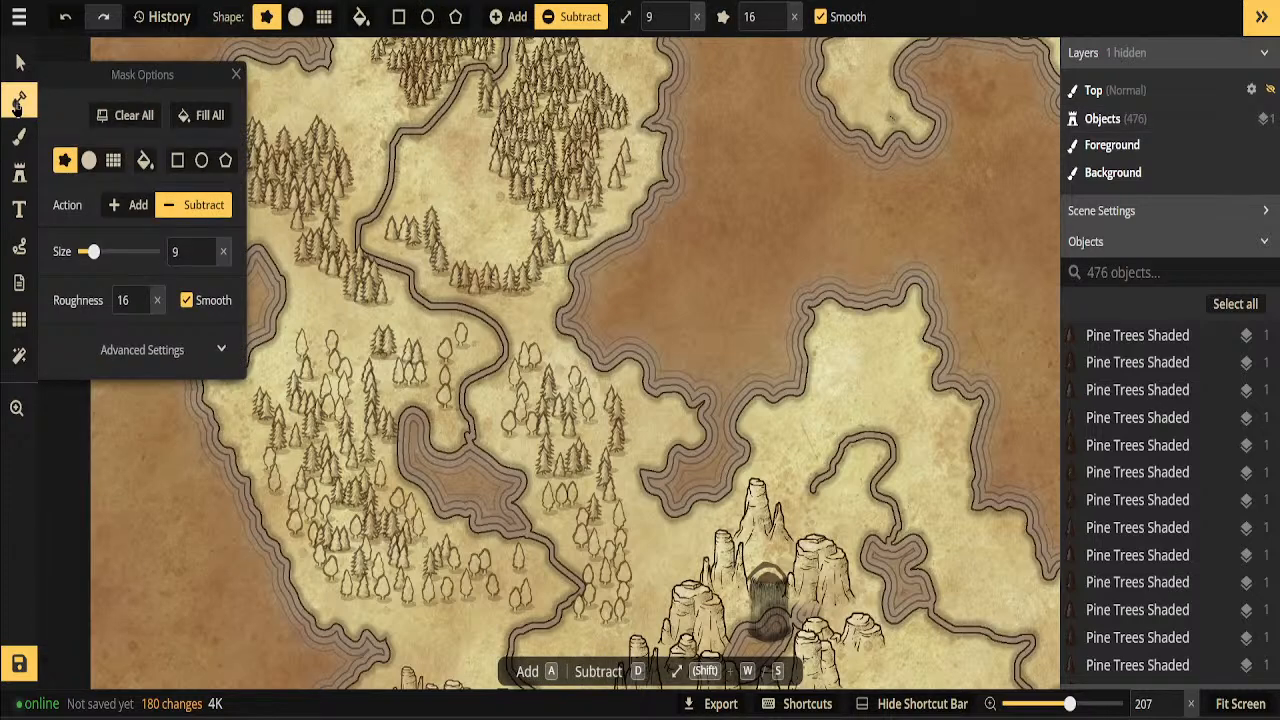
{"action": "left_click", "coordinate": [19, 175]}
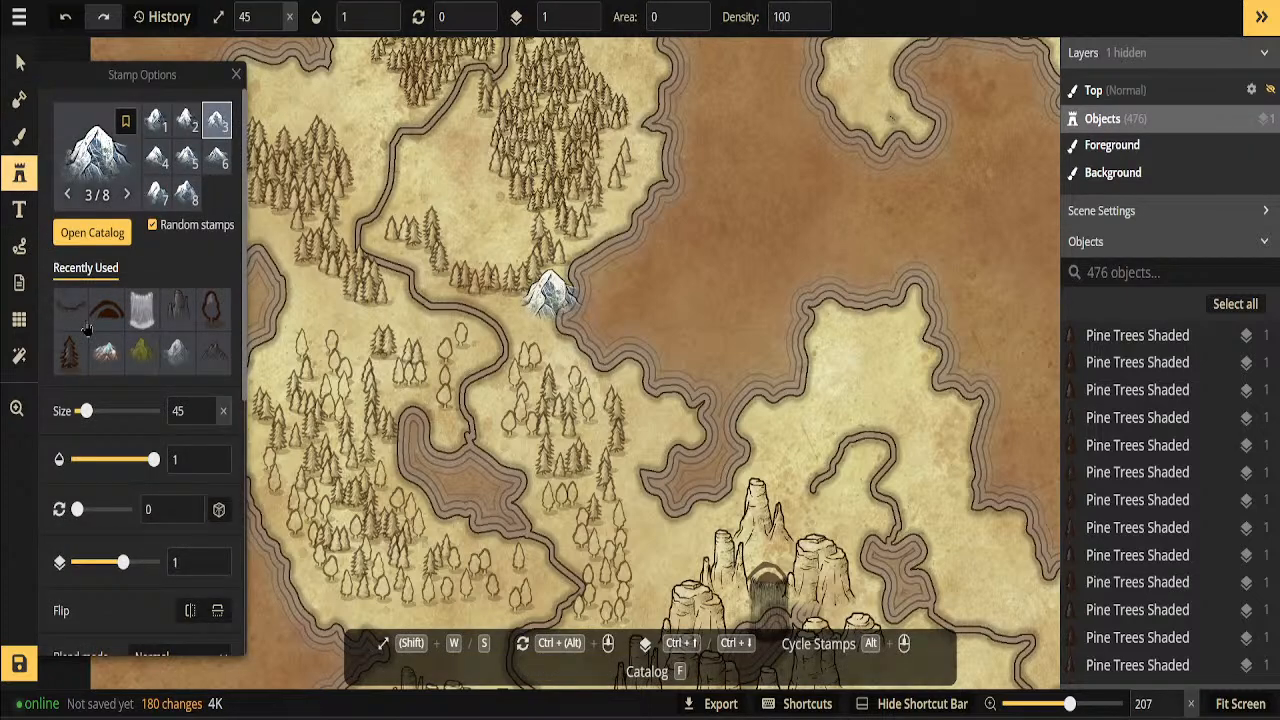
{"action": "left_click", "coordinate": [213, 352]}
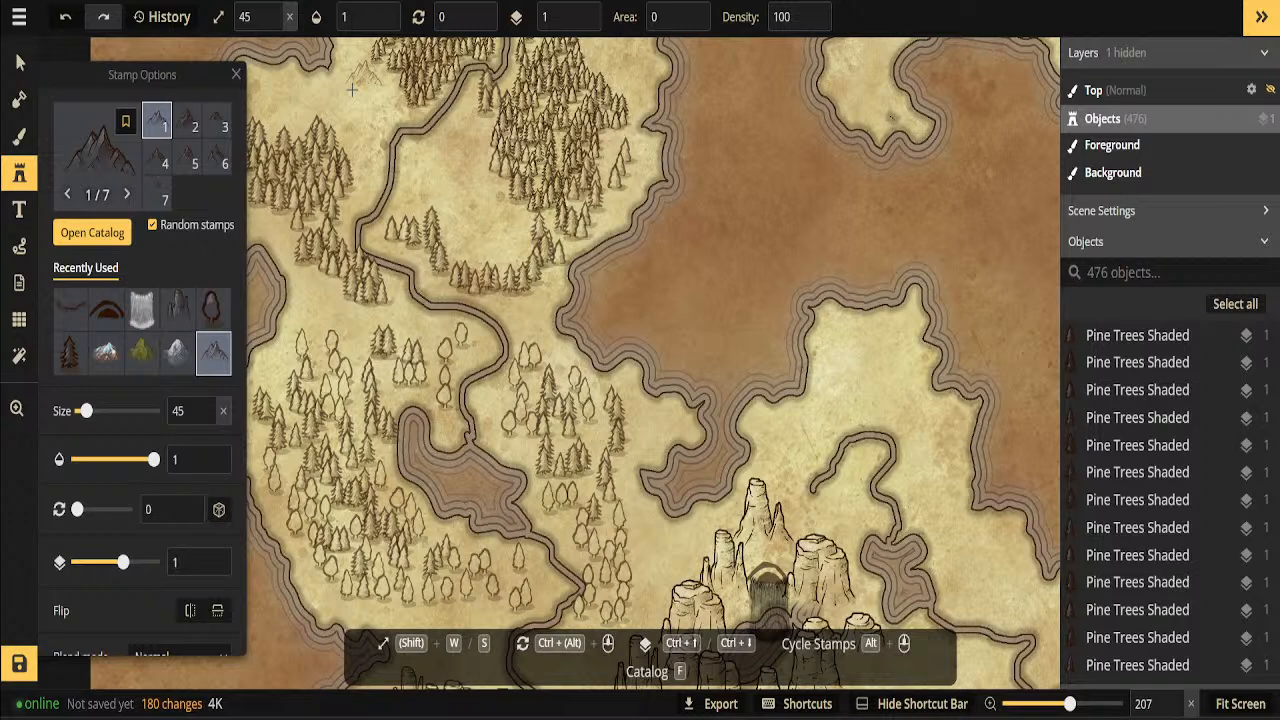
{"action": "left_click_drag", "start_coordinate": [86, 411], "coordinate": [97, 425]}
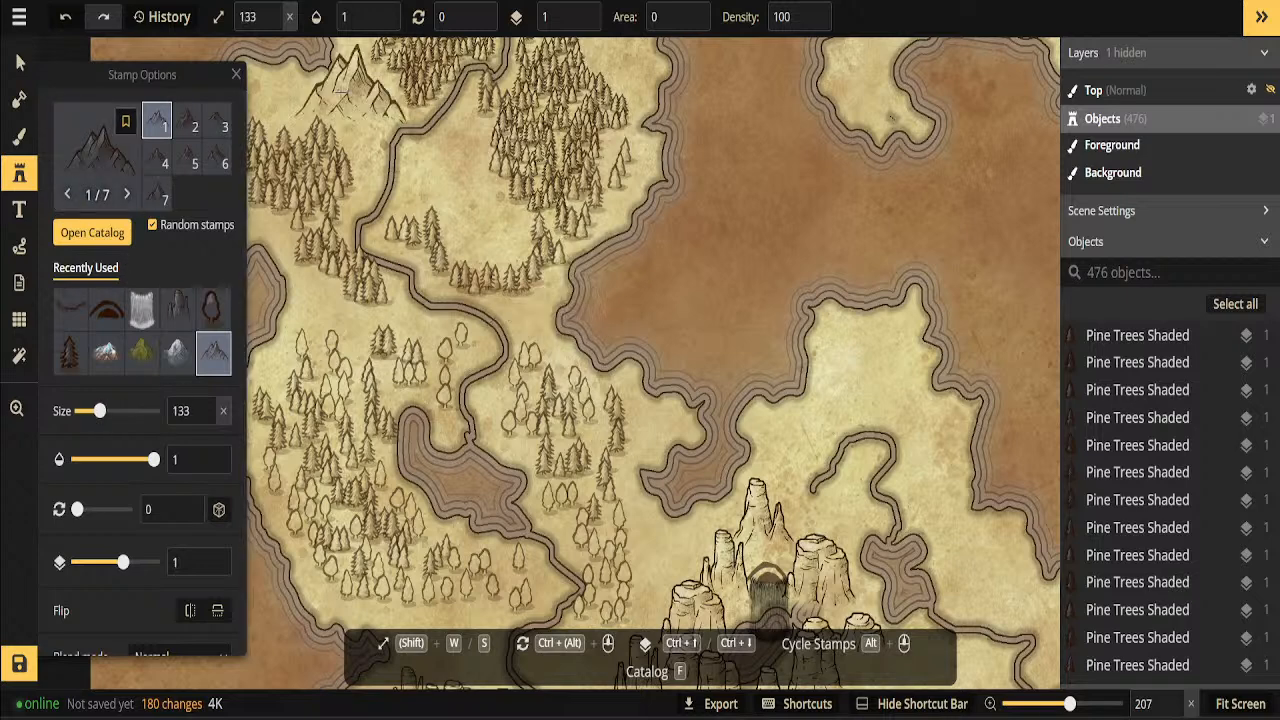
{"action": "left_click", "coordinate": [345, 75]}
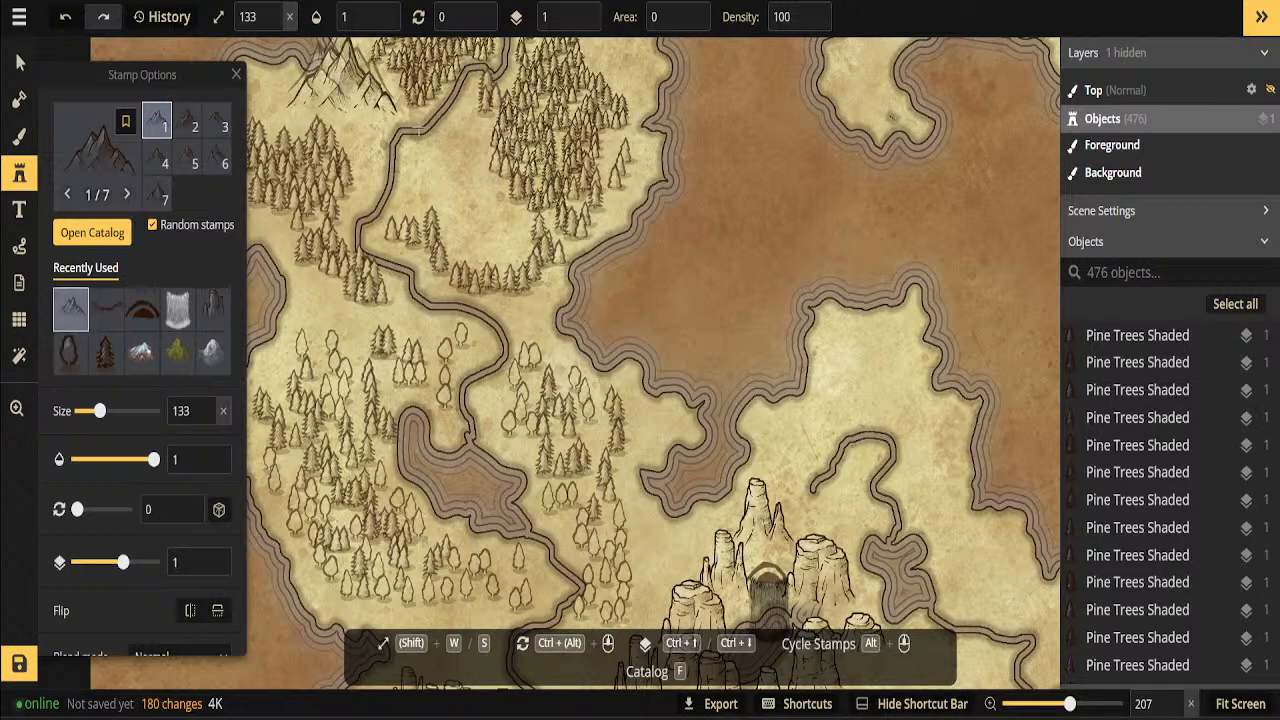
{"action": "left_click", "coordinate": [449, 160]}
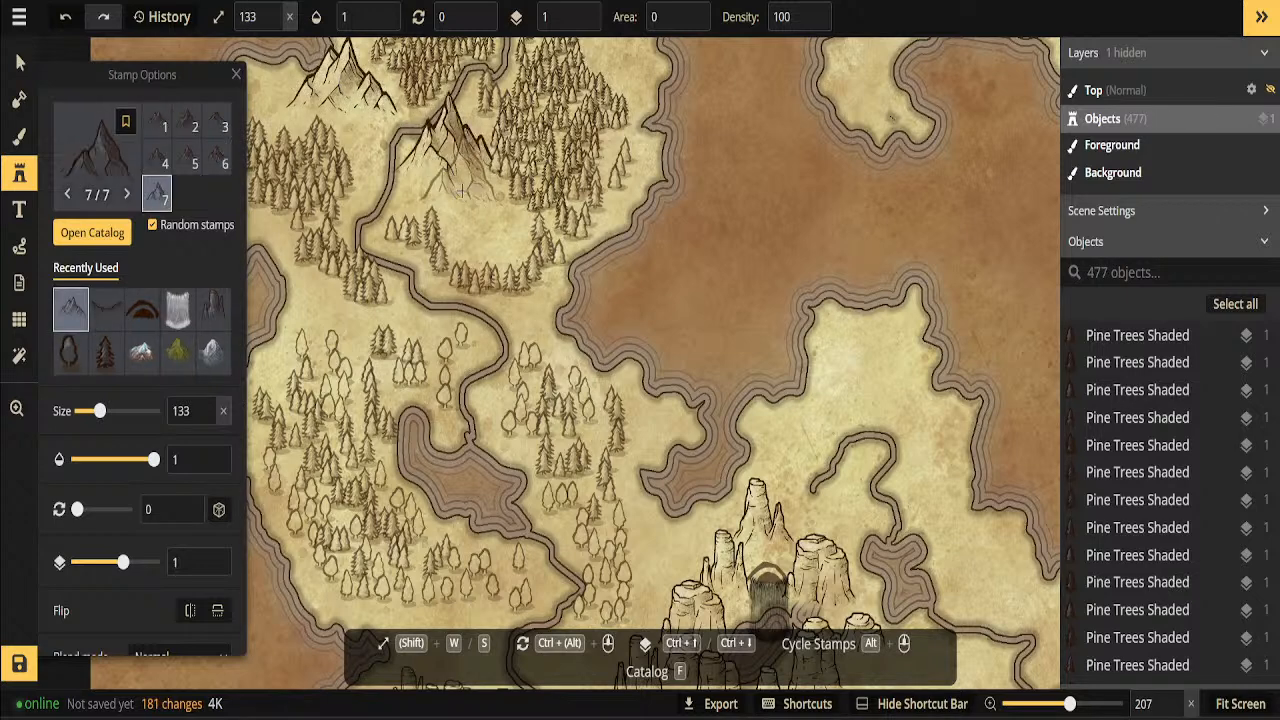
Extend the northern mountain range with more line-drawn mountain stamps at size 133, south along the river and in the gap between the two existing peaks
{"action": "left_click", "coordinate": [470, 182]}
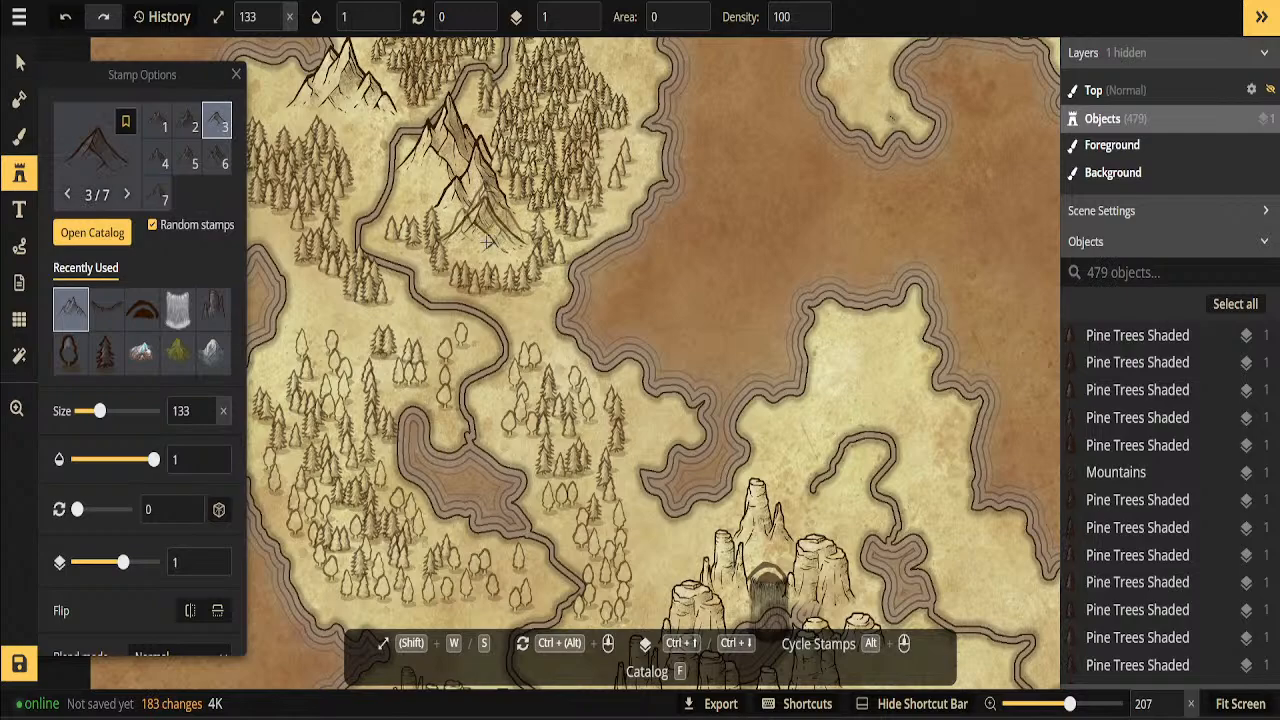
{"action": "left_click", "coordinate": [484, 226]}
{"action": "scroll", "coordinate": [704, 338], "scroll_direction": "up", "scroll_amount": 3}
{"action": "scroll", "coordinate": [686, 312], "scroll_direction": "down", "scroll_amount": 3}
{"action": "scroll", "coordinate": [612, 262], "scroll_direction": "down", "scroll_amount": 1}
{"action": "scroll", "coordinate": [387, 143], "scroll_direction": "down", "scroll_amount": 1}
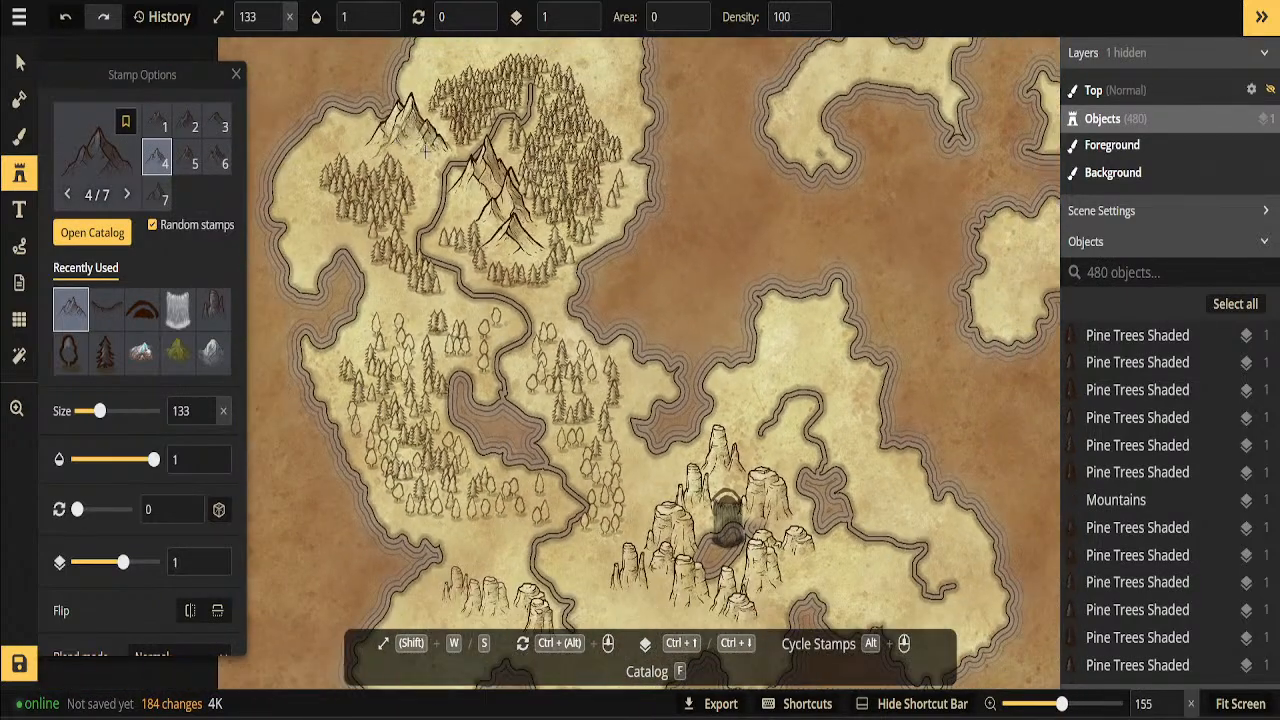
{"action": "left_click", "coordinate": [369, 258]}
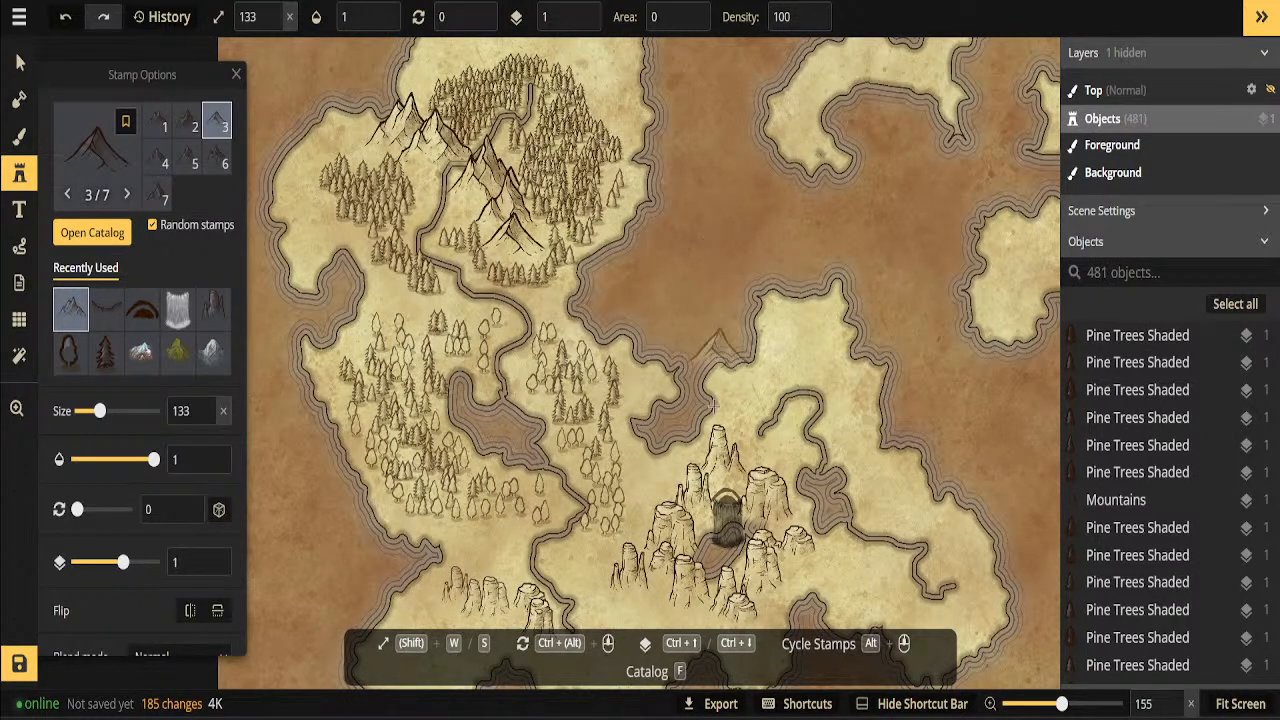
Fill in the old river and its small lake on the southeastern peninsula with land, using the Add mask at size 38
{"action": "scroll", "coordinate": [712, 405], "scroll_direction": "down", "scroll_amount": 1}
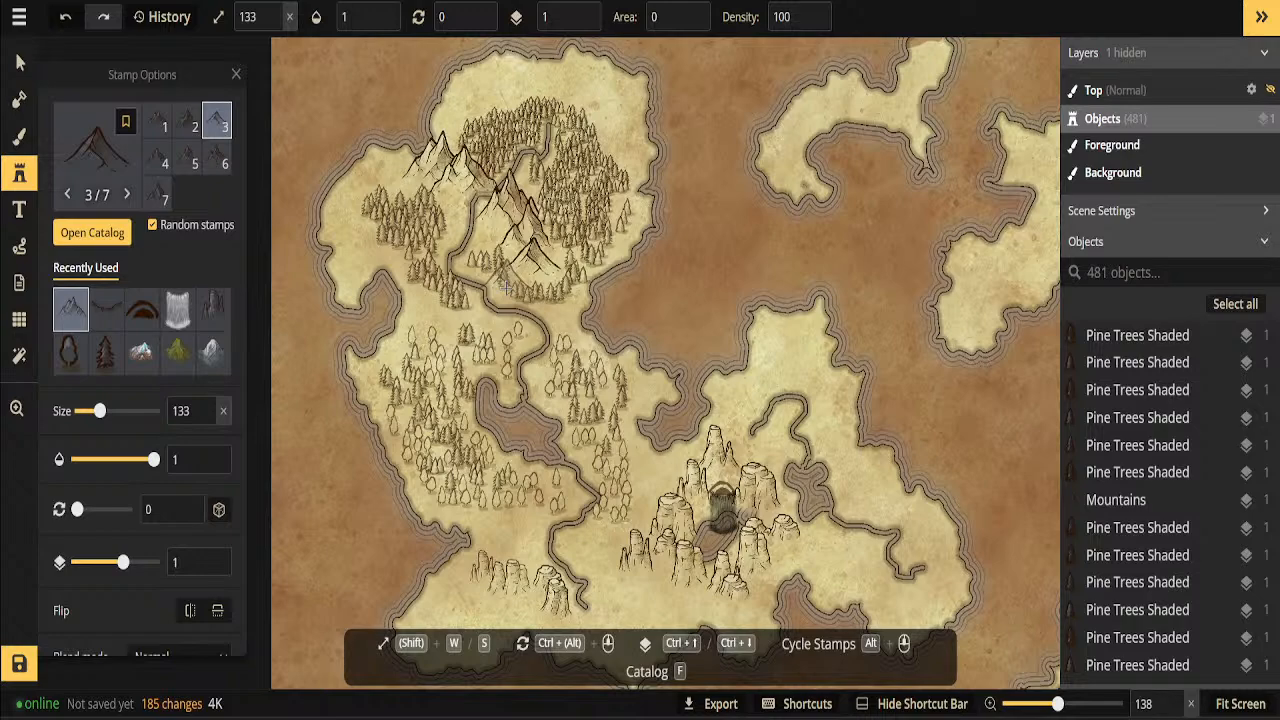
{"action": "scroll", "coordinate": [800, 385], "scroll_direction": "down", "scroll_amount": 1}
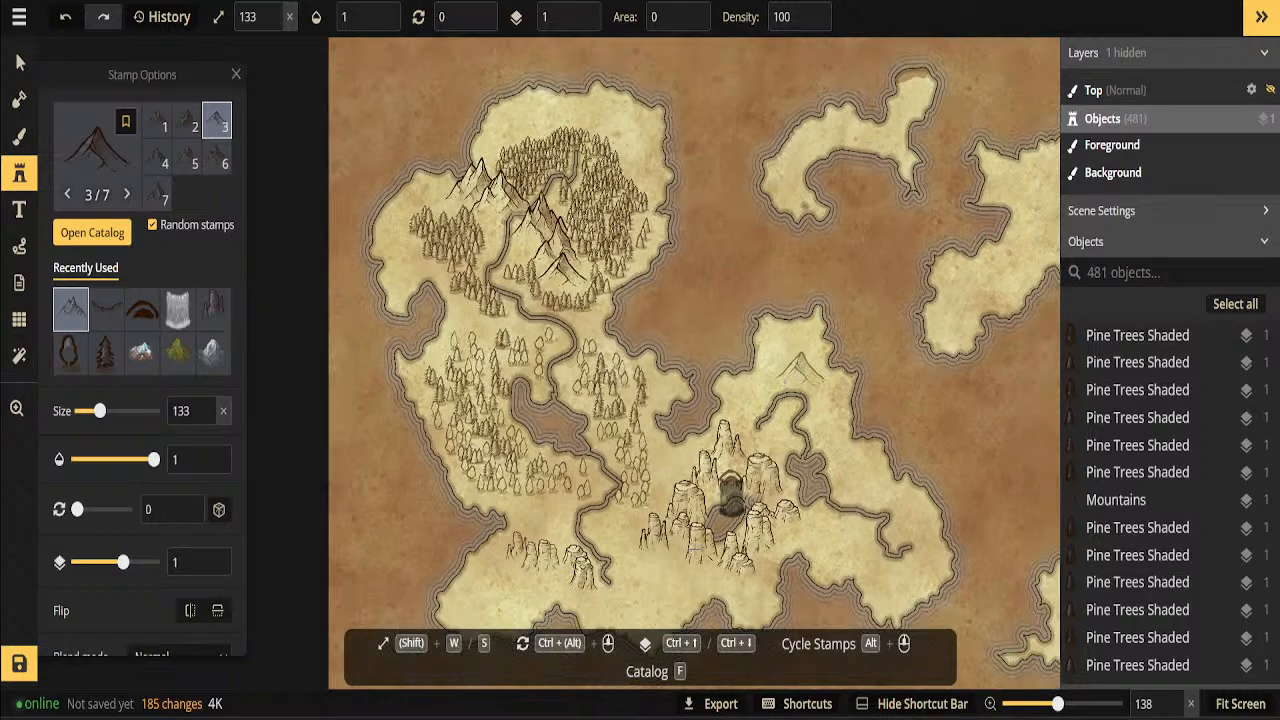
{"action": "scroll", "coordinate": [700, 548], "scroll_direction": "up", "scroll_amount": 1}
{"action": "scroll", "coordinate": [743, 480], "scroll_direction": "up", "scroll_amount": 5}
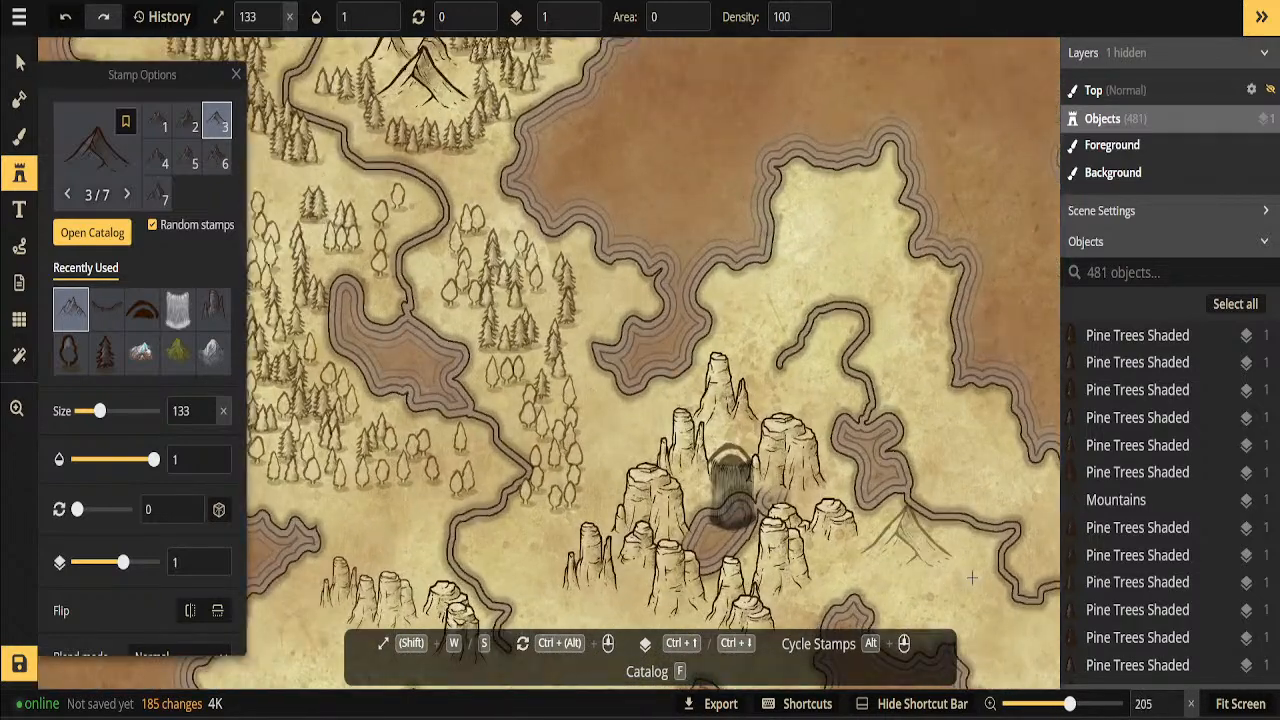
{"action": "scroll", "coordinate": [960, 565], "scroll_direction": "up", "scroll_amount": 1}
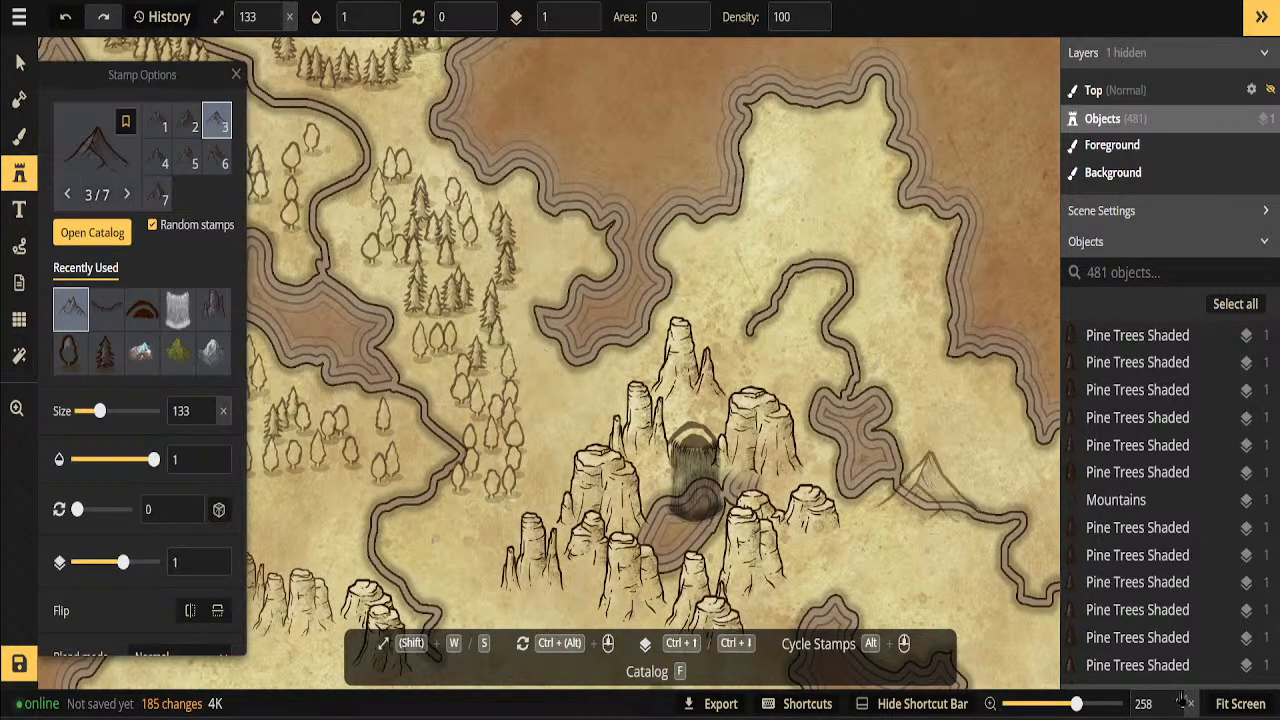
{"action": "scroll", "coordinate": [1054, 604], "scroll_direction": "down", "scroll_amount": 1}
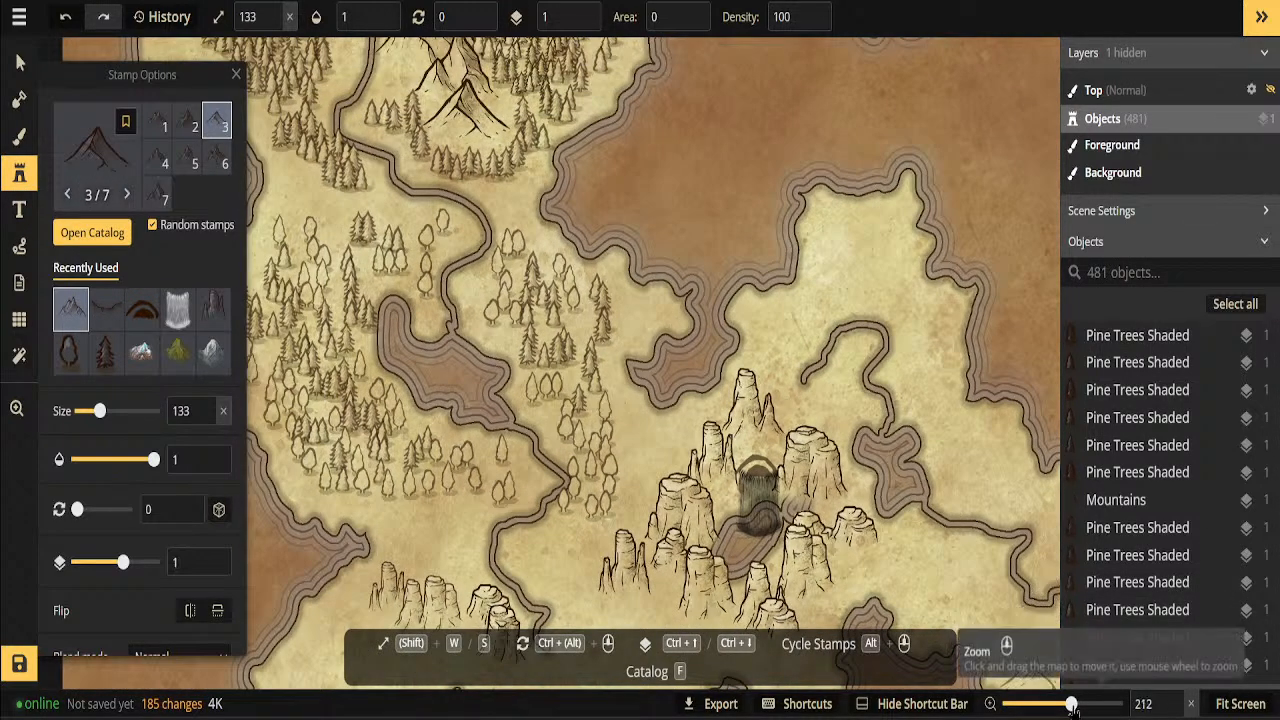
{"action": "scroll", "coordinate": [660, 440], "scroll_direction": "down", "scroll_amount": 1}
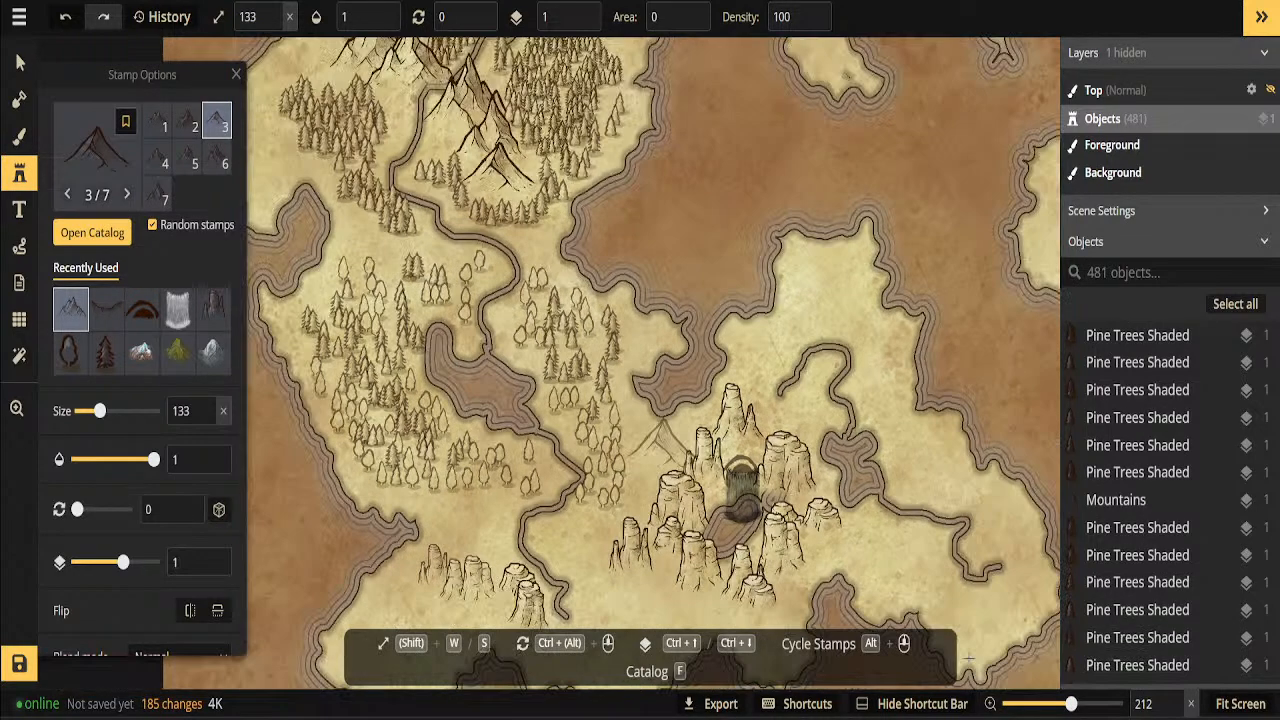
{"action": "left_click", "coordinate": [16, 408]}
{"action": "left_click_drag", "start_coordinate": [527, 431], "coordinate": [325, 244]}
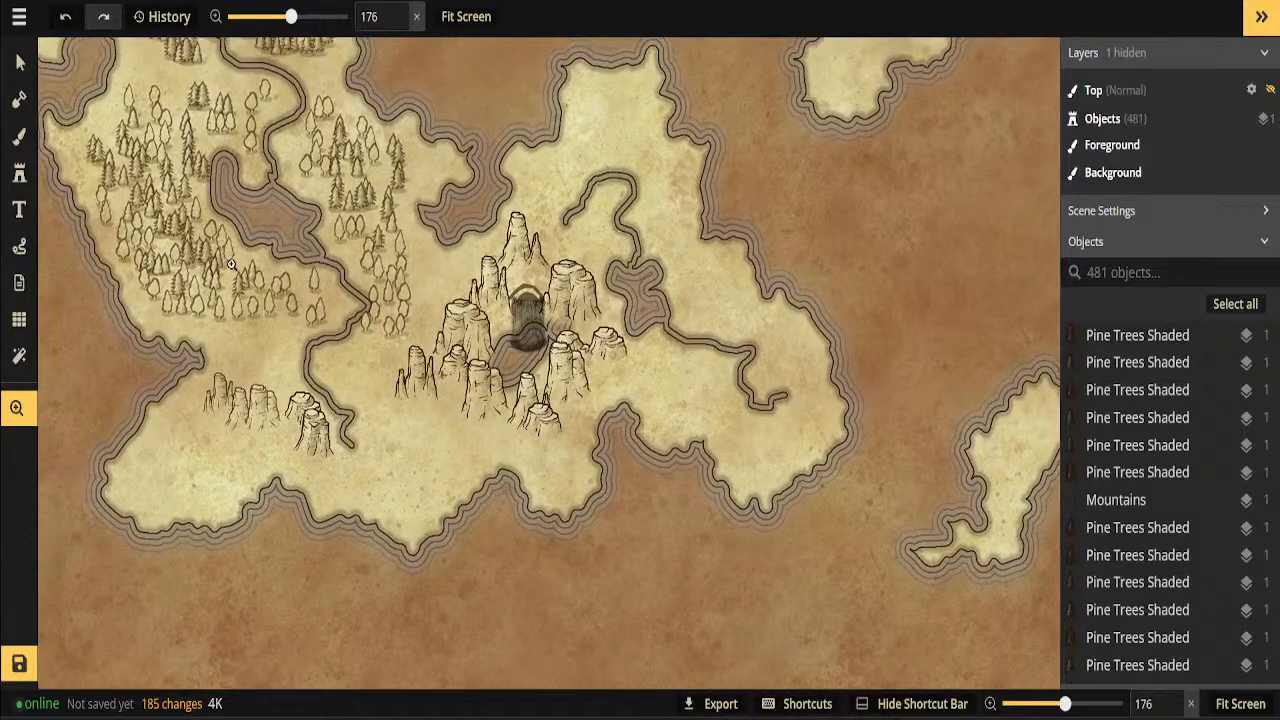
{"action": "left_click", "coordinate": [16, 101]}
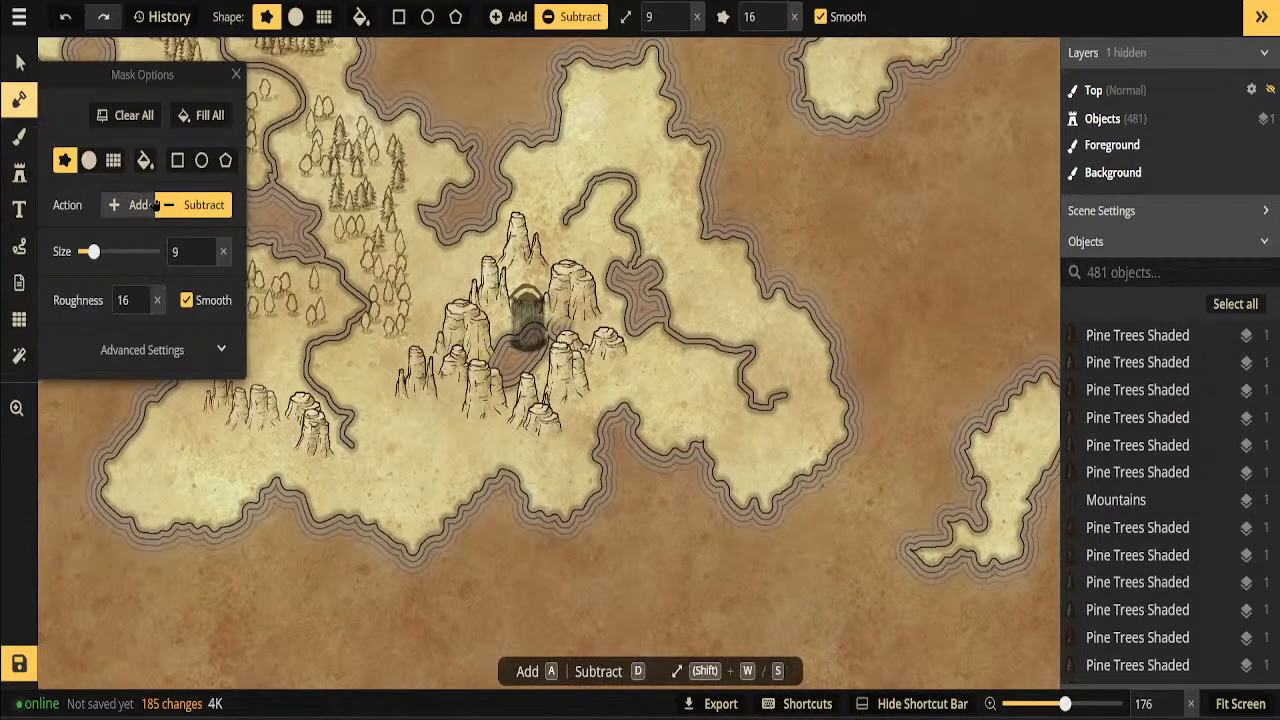
{"action": "left_click", "coordinate": [140, 205]}
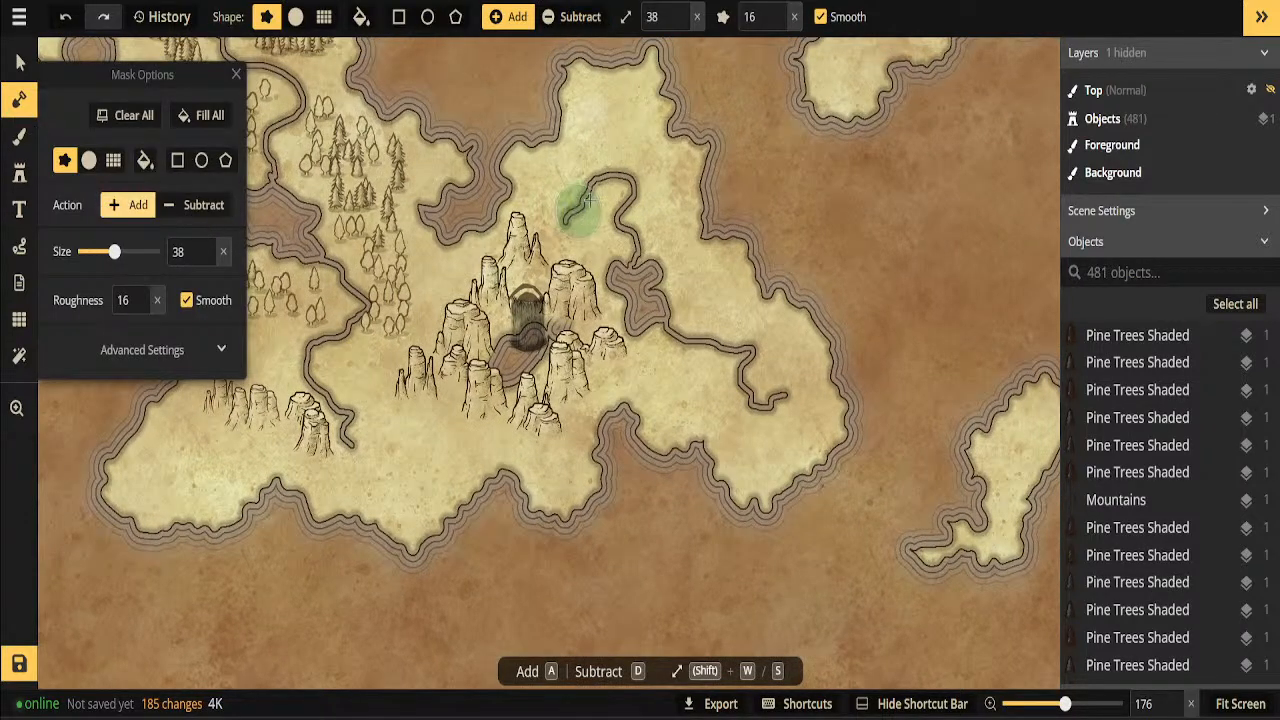
{"action": "mouse_move", "coordinate": [634, 200]}
{"action": "left_mouse_down"}
{"action": "mouse_move", "coordinate": [604, 166]}
{"action": "mouse_move", "coordinate": [637, 294]}
{"action": "mouse_move", "coordinate": [730, 340]}
{"action": "mouse_move", "coordinate": [680, 323]}
{"action": "mouse_move", "coordinate": [658, 259]}
{"action": "mouse_move", "coordinate": [618, 236]}
{"action": "mouse_move", "coordinate": [607, 268]}
{"action": "mouse_move", "coordinate": [632, 313]}
{"action": "mouse_move", "coordinate": [679, 367]}
{"action": "mouse_move", "coordinate": [826, 422]}
{"action": "mouse_move", "coordinate": [630, 326]}
{"action": "left_mouse_up"}
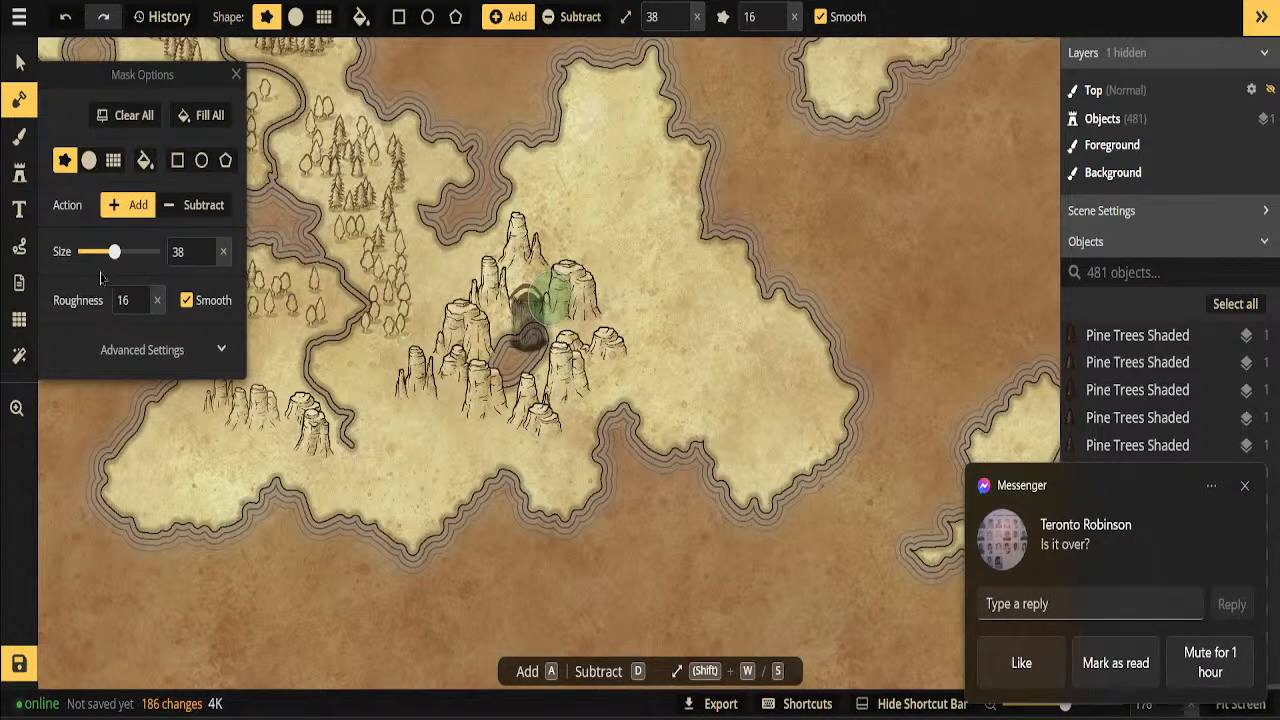
Reply to the incoming Messenger message with "No! I sent another link. Had technical difficulty"
{"action": "left_click", "coordinate": [1017, 596]}
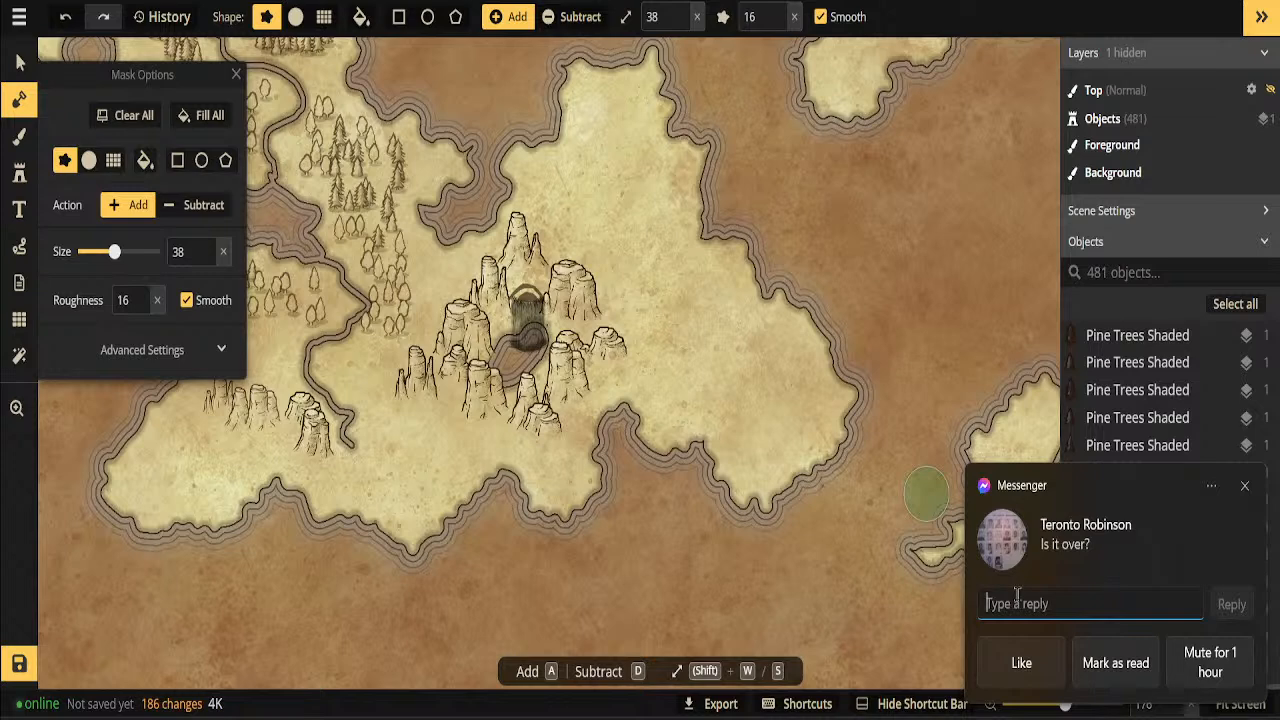
{"action": "type", "text": "No"}
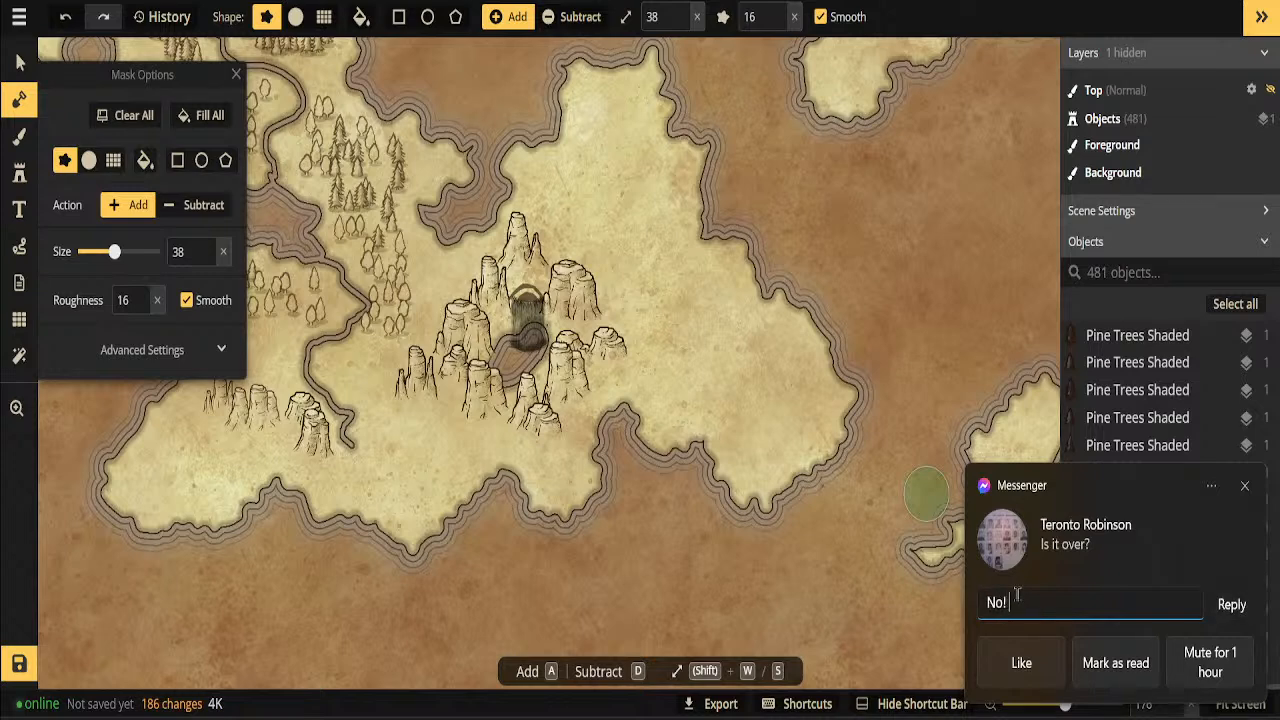
{"action": "type", "text": "! I sent another link"}
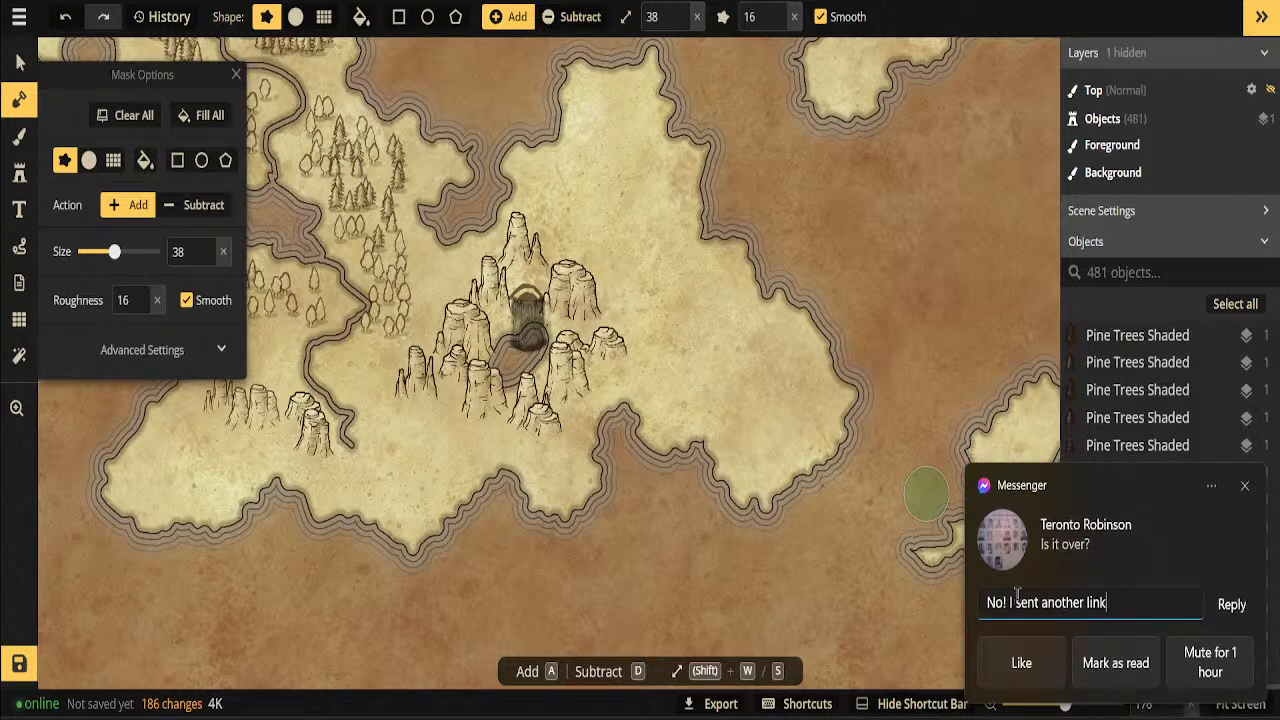
{"action": "type", "text": ". Had technical dif"}
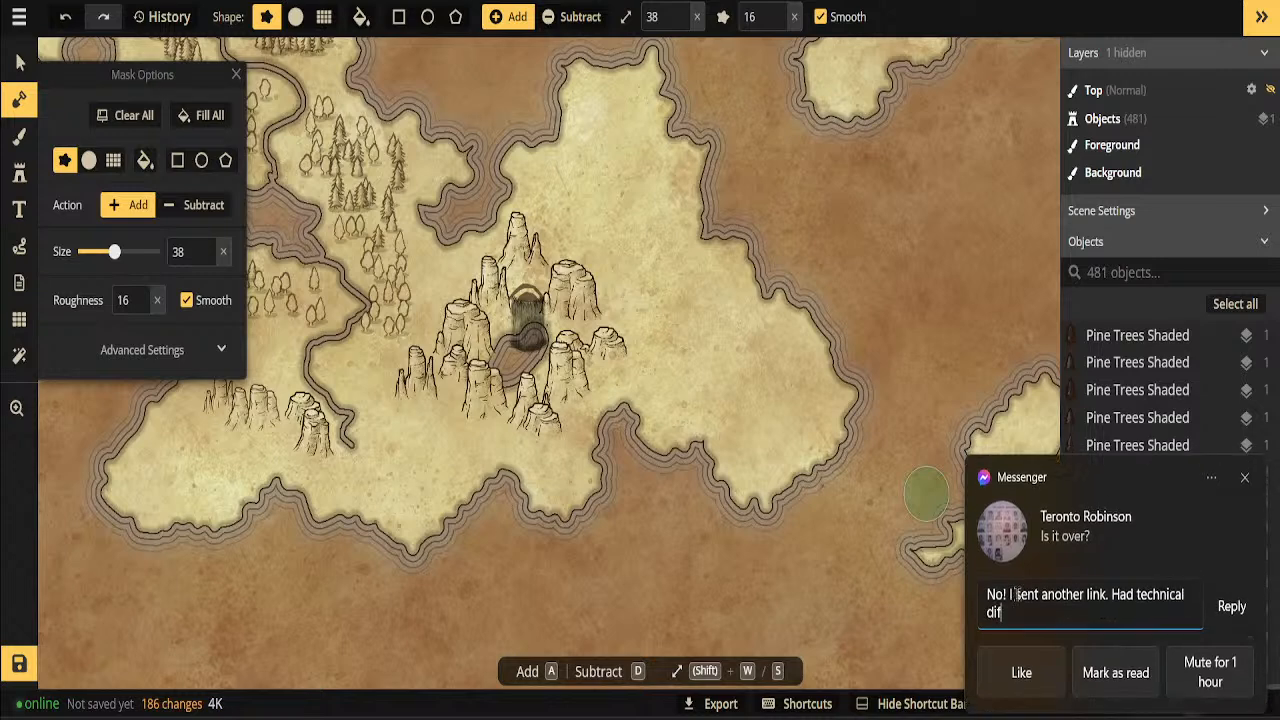
{"action": "type", "text": "fuciculty"}
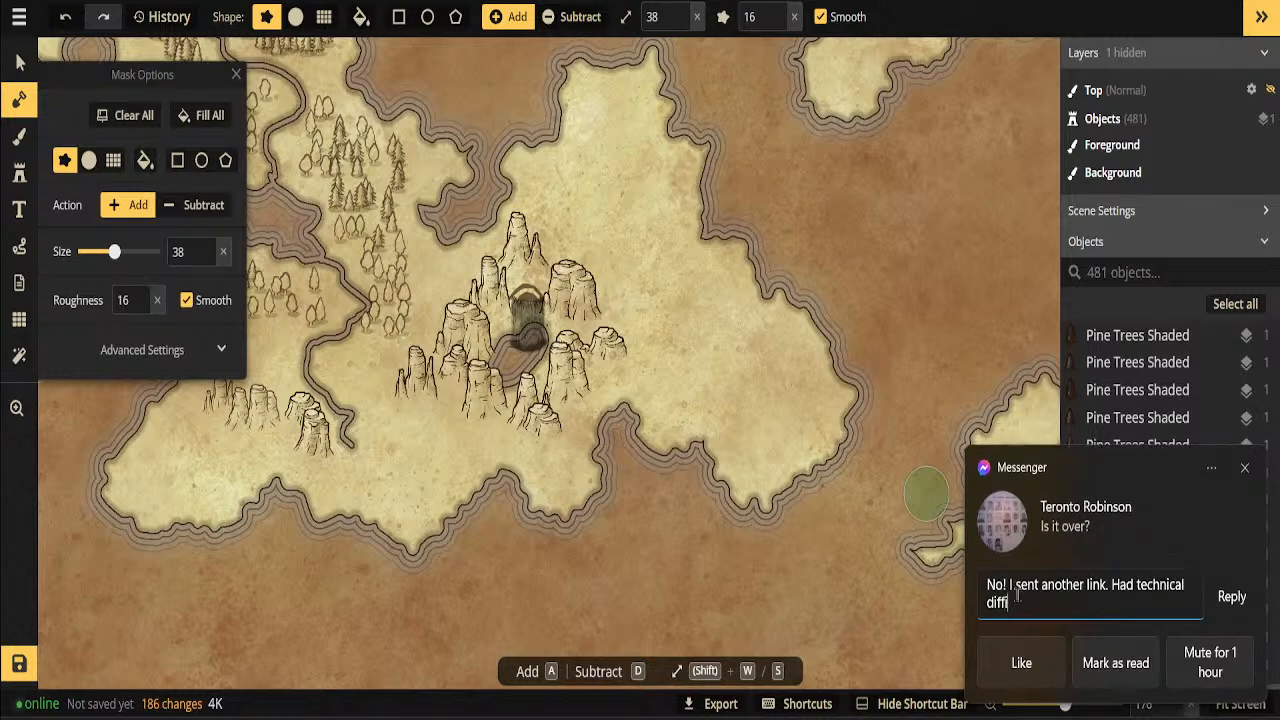
{"action": "key", "text": "shift+Return"}
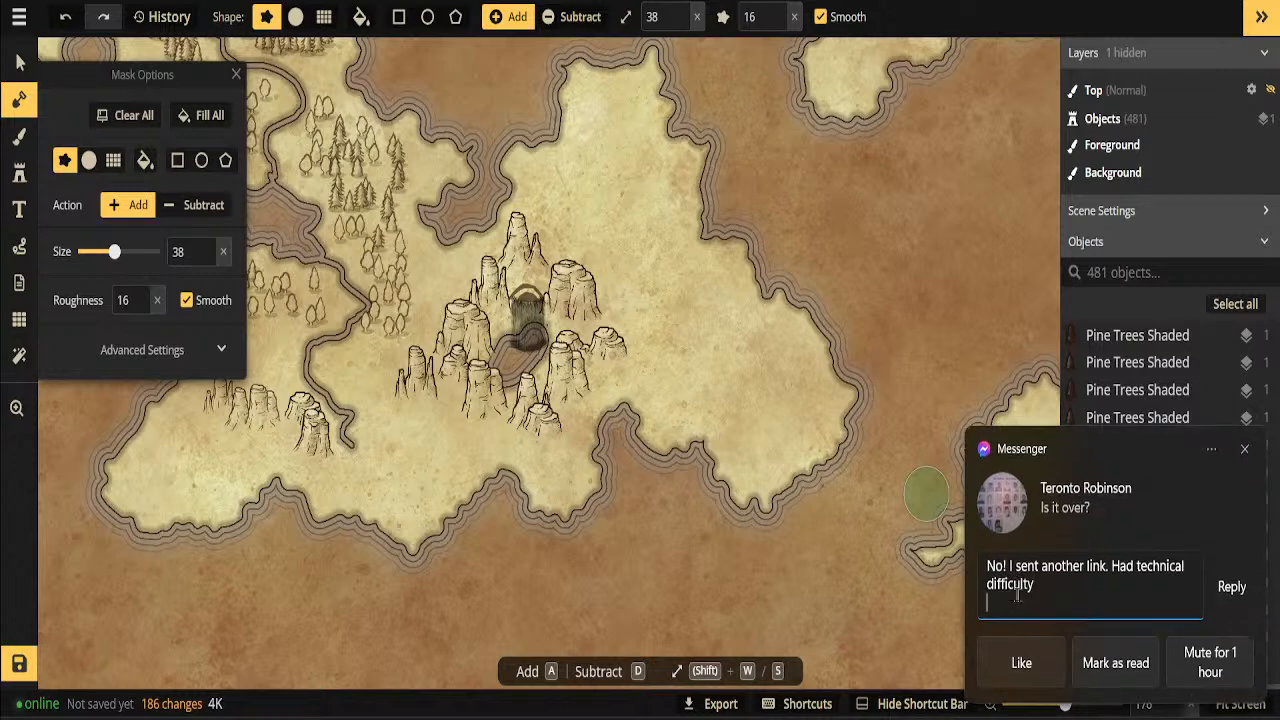
{"action": "left_click", "coordinate": [1222, 590]}
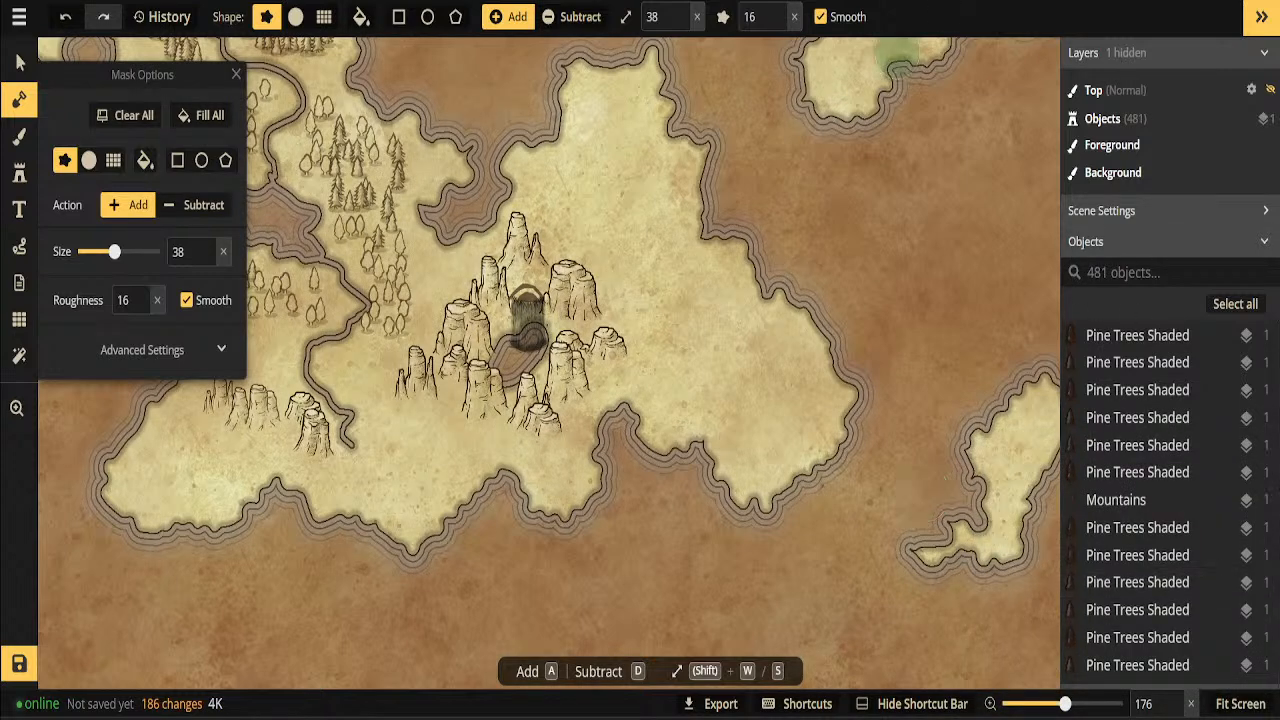
Switch to OBS to check the stream, and return to the Inkarnate map
{"action": "left_click_drag", "start_coordinate": [898, 0], "coordinate": [860, 0]}
{"action": "key", "text": "alt+Tab"}
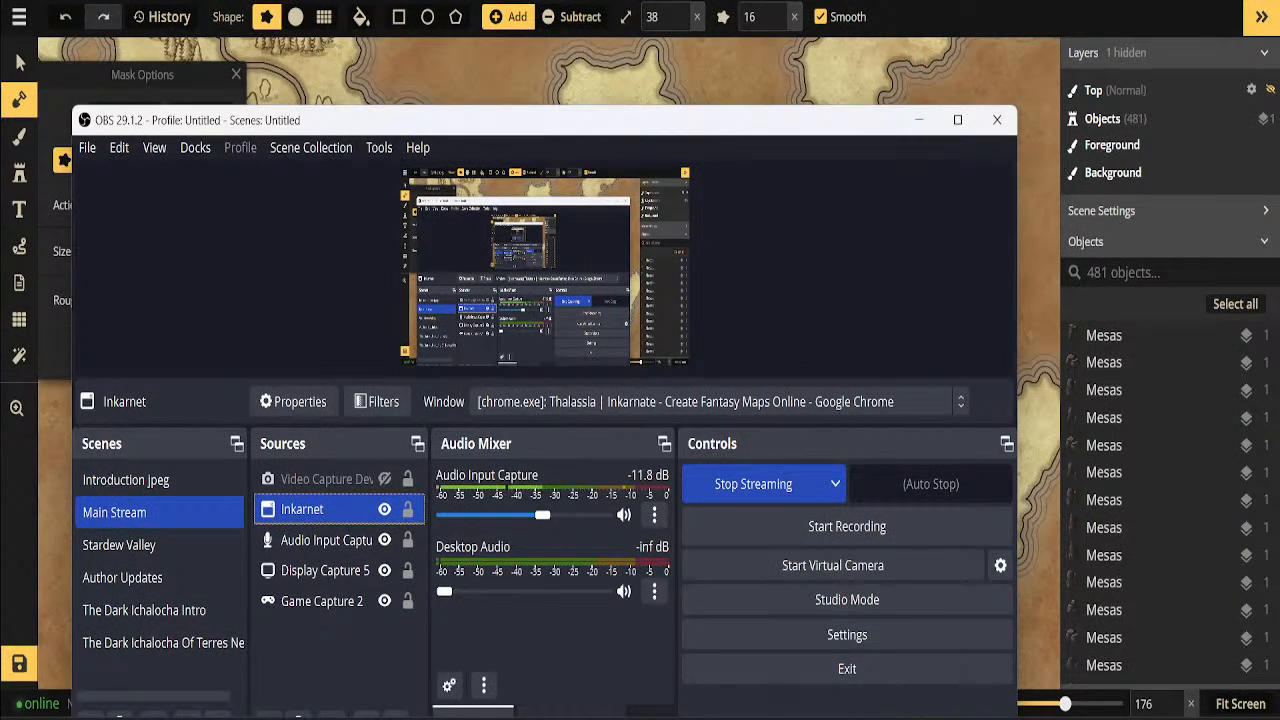
{"action": "key", "text": "alt+Tab"}
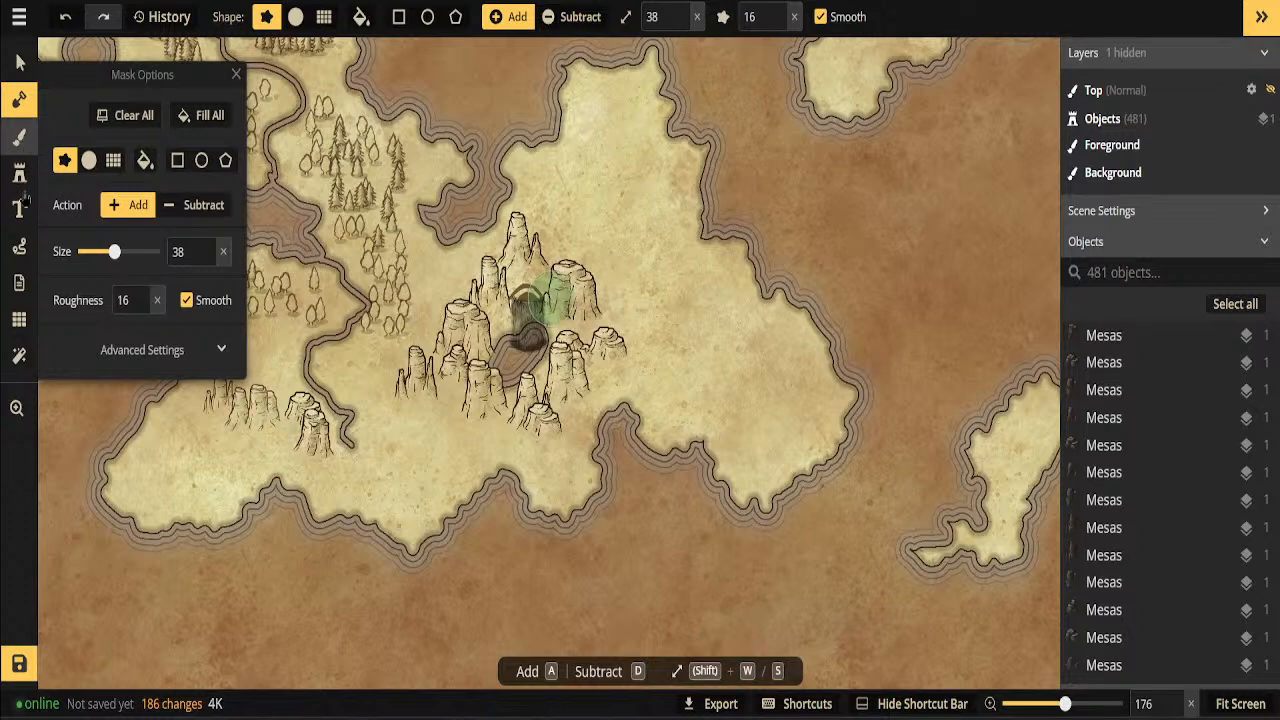
Give the land mask a circular brush, reduce its Add size to 10, and switch the action to Subtract
{"action": "left_click", "coordinate": [19, 136]}
{"action": "left_click", "coordinate": [22, 102]}
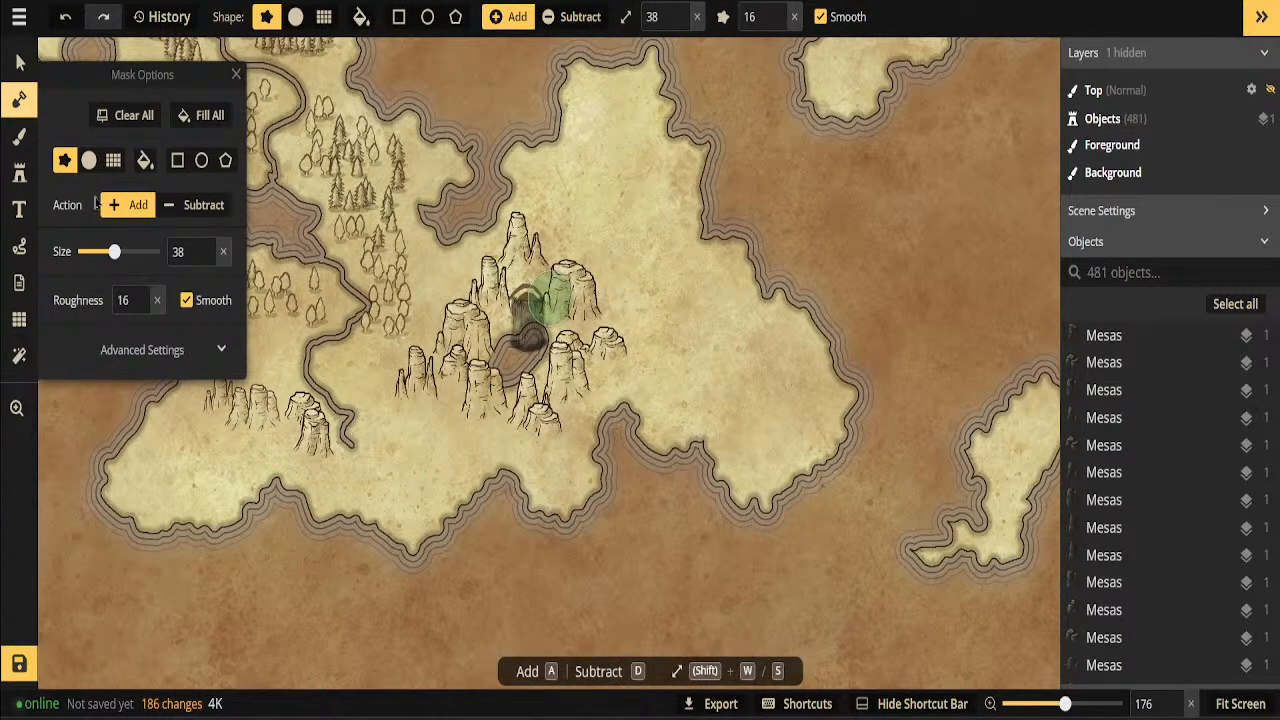
{"action": "left_click_drag", "start_coordinate": [114, 251], "coordinate": [97, 253]}
{"action": "left_click", "coordinate": [89, 160]}
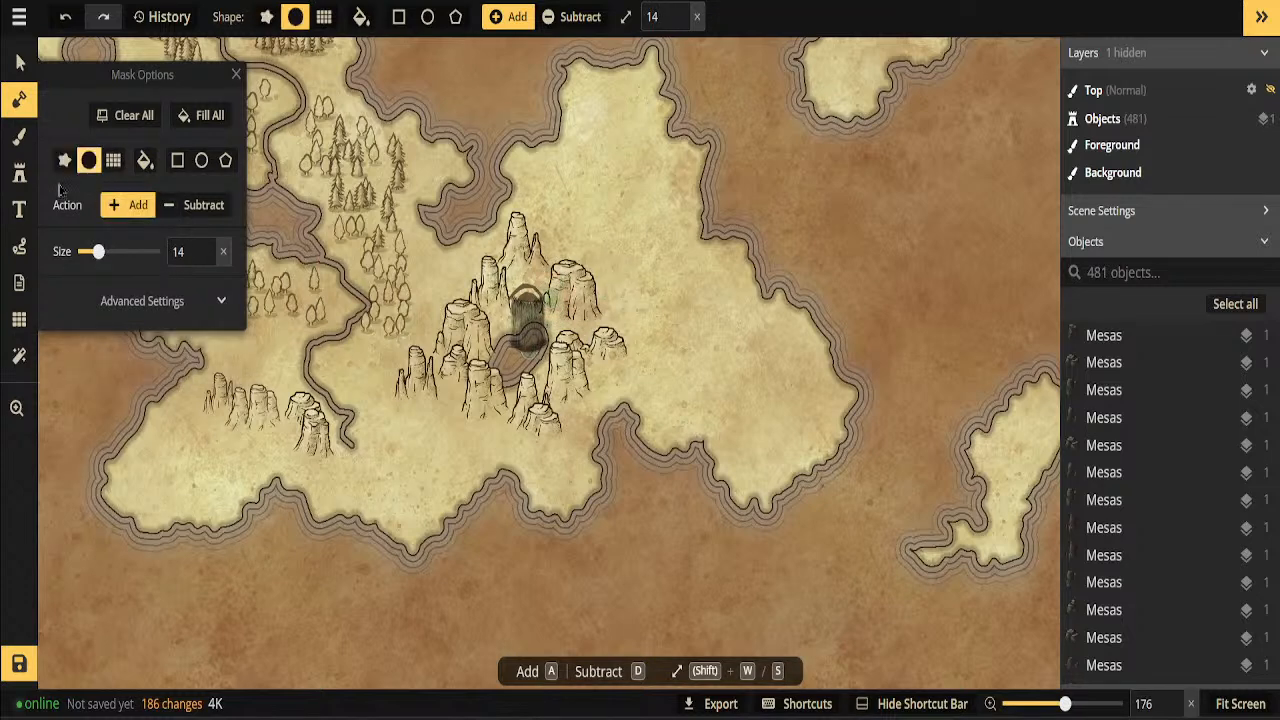
{"action": "left_click", "coordinate": [92, 259]}
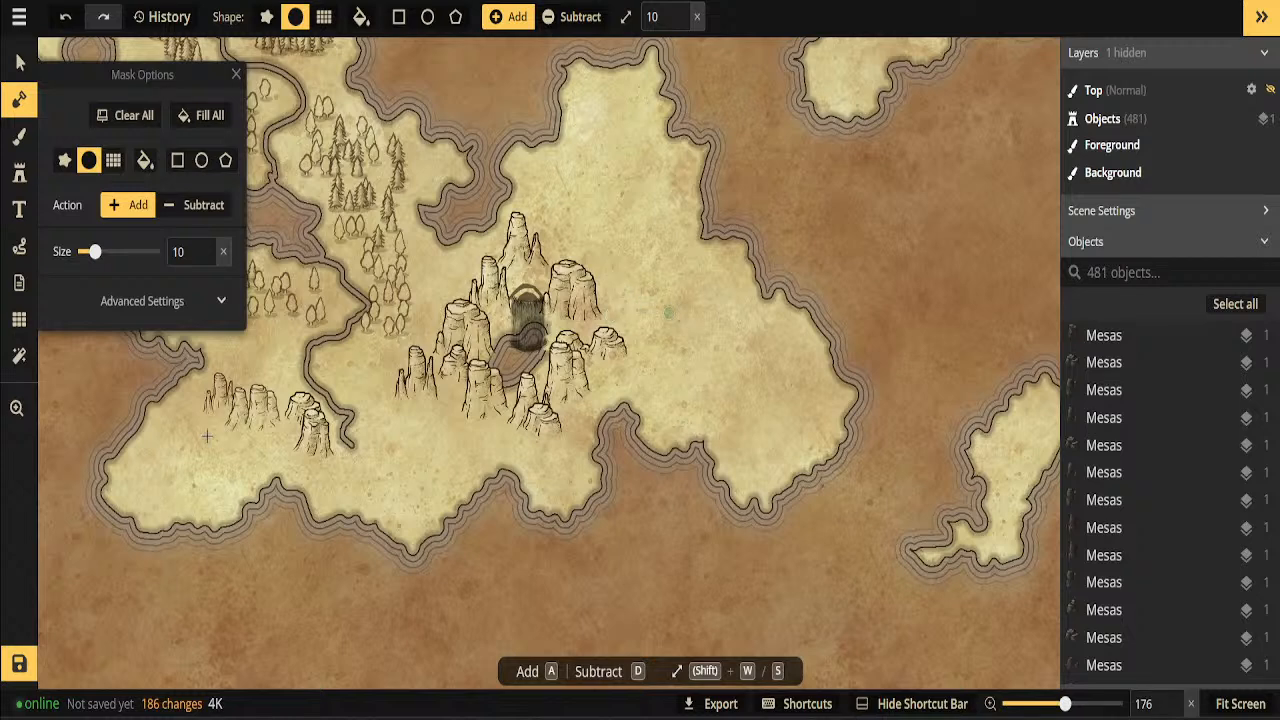
{"action": "left_click", "coordinate": [197, 210]}
{"action": "key", "text": "s"}
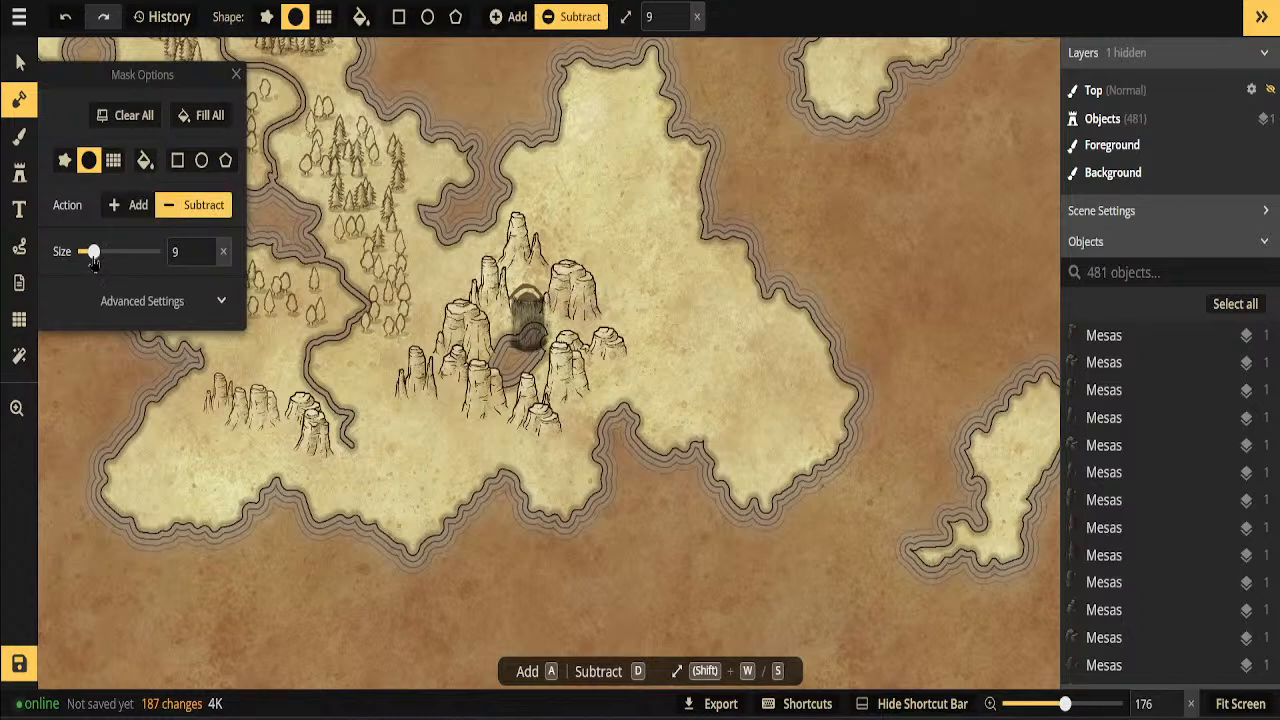
Try carving a size 6 river from the mesas across the southeastern peninsula, and undo the stroke
{"action": "left_click_drag", "start_coordinate": [91, 256], "coordinate": [88, 256]}
{"action": "mouse_move", "coordinate": [565, 332]}
{"action": "left_mouse_down"}
{"action": "mouse_move", "coordinate": [595, 312]}
{"action": "mouse_move", "coordinate": [620, 322]}
{"action": "mouse_move", "coordinate": [637, 292]}
{"action": "mouse_move", "coordinate": [694, 345]}
{"action": "mouse_move", "coordinate": [691, 380]}
{"action": "mouse_move", "coordinate": [740, 395]}
{"action": "left_mouse_up"}
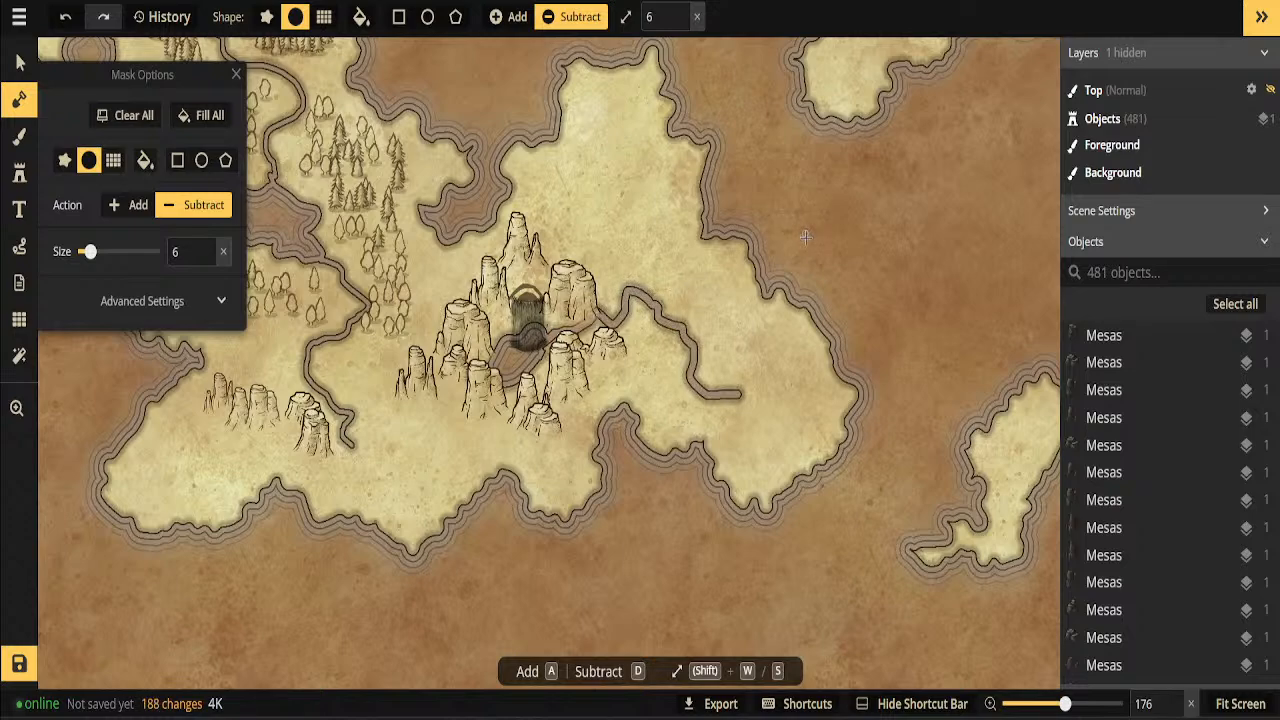
{"action": "key", "text": "ctrl+z"}
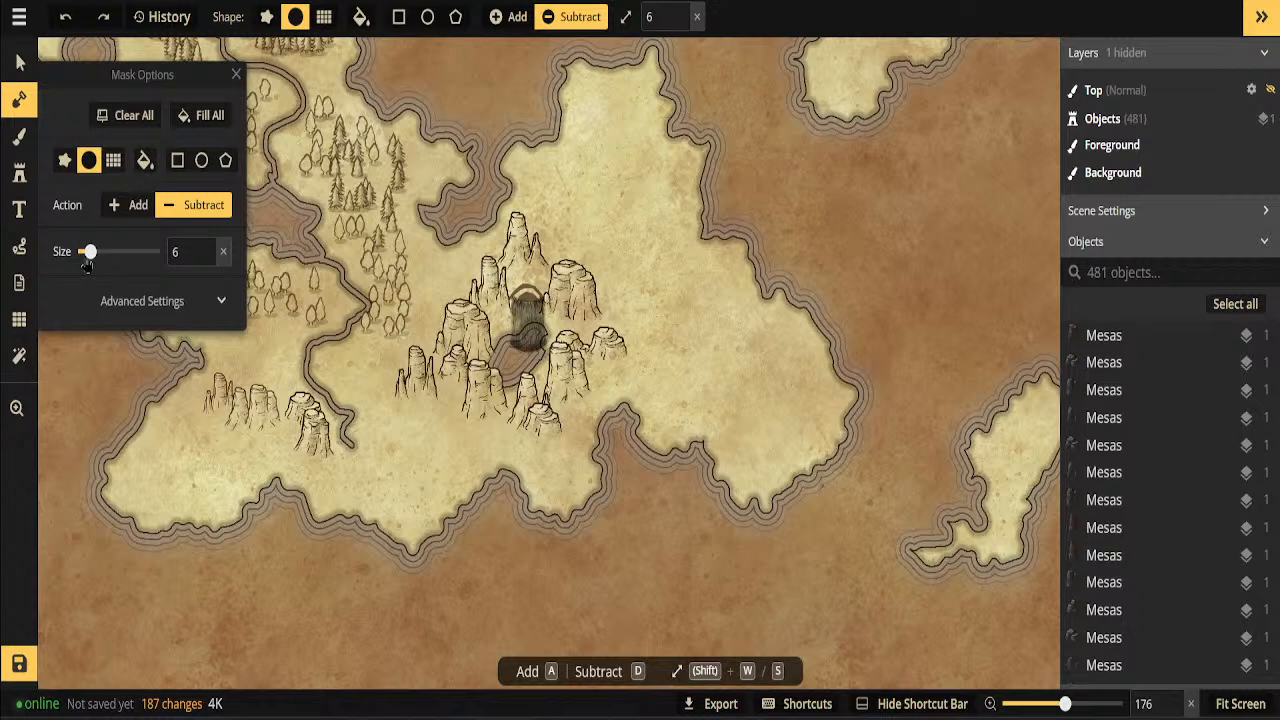
Carve a size 4 river from the mesa lake northward, with a short western fork and a branch winding southeast across the peninsula
{"action": "left_click_drag", "start_coordinate": [89, 252], "coordinate": [85, 258]}
{"action": "mouse_move", "coordinate": [541, 336]}
{"action": "left_mouse_down"}
{"action": "mouse_move", "coordinate": [600, 330]}
{"action": "mouse_move", "coordinate": [640, 281]}
{"action": "mouse_move", "coordinate": [610, 131]}
{"action": "left_mouse_up"}
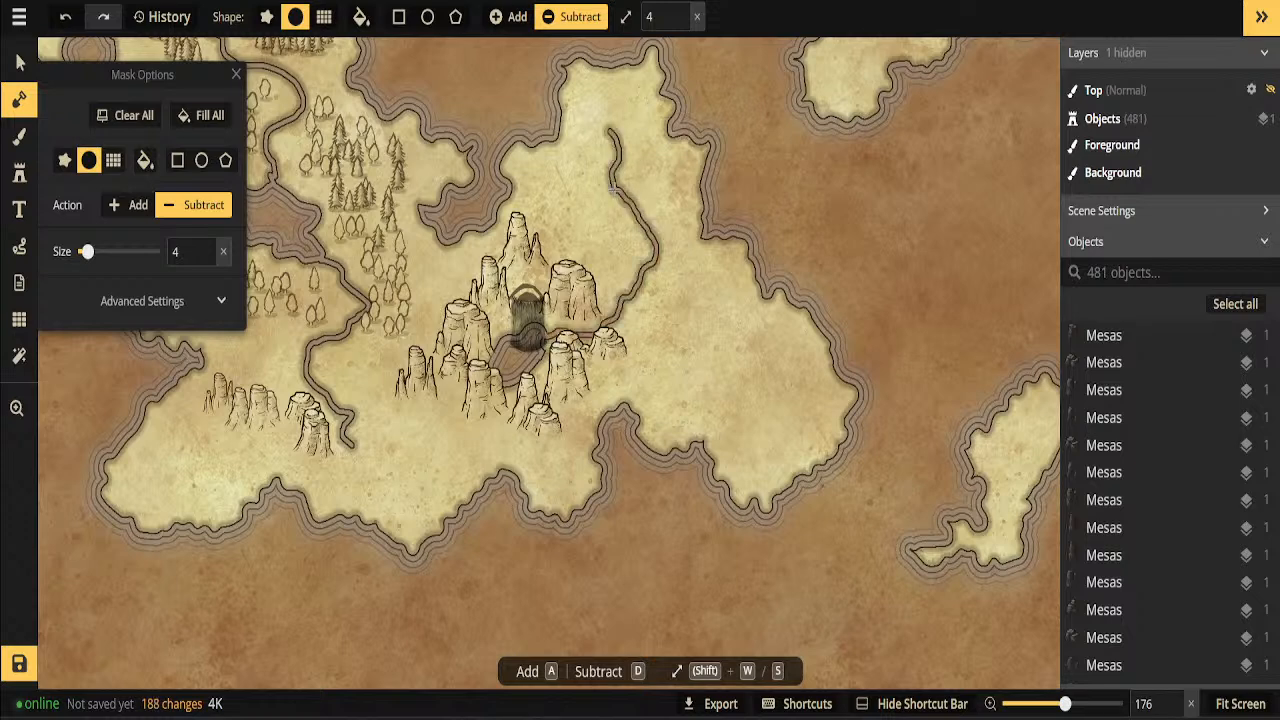
{"action": "left_click_drag", "start_coordinate": [603, 195], "coordinate": [567, 192]}
{"action": "mouse_move", "coordinate": [652, 266]}
{"action": "left_mouse_down"}
{"action": "mouse_move", "coordinate": [693, 302]}
{"action": "mouse_move", "coordinate": [687, 329]}
{"action": "mouse_move", "coordinate": [741, 366]}
{"action": "left_mouse_up"}
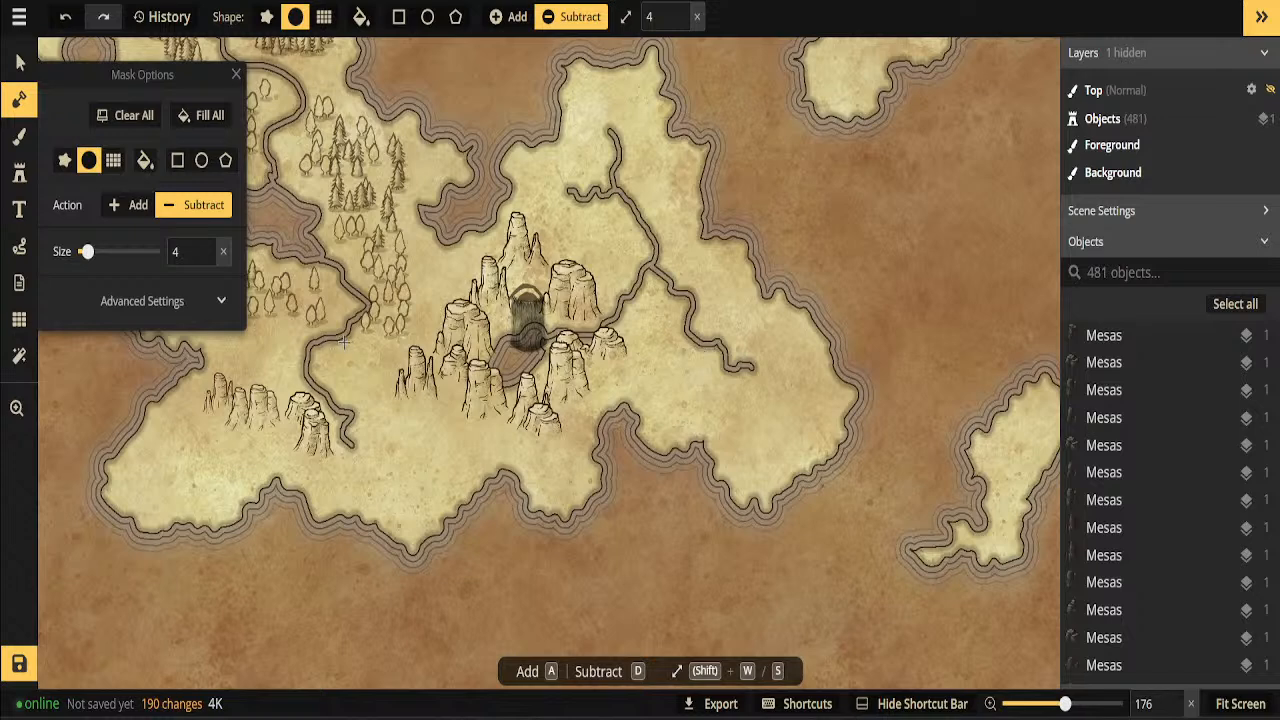
Carve a short side branch from the western river toward the mesas with the size 4 Subtract mask
{"action": "left_click_drag", "start_coordinate": [346, 342], "coordinate": [374, 350]}
{"action": "scroll", "coordinate": [390, 375], "scroll_direction": "up", "scroll_amount": 2}
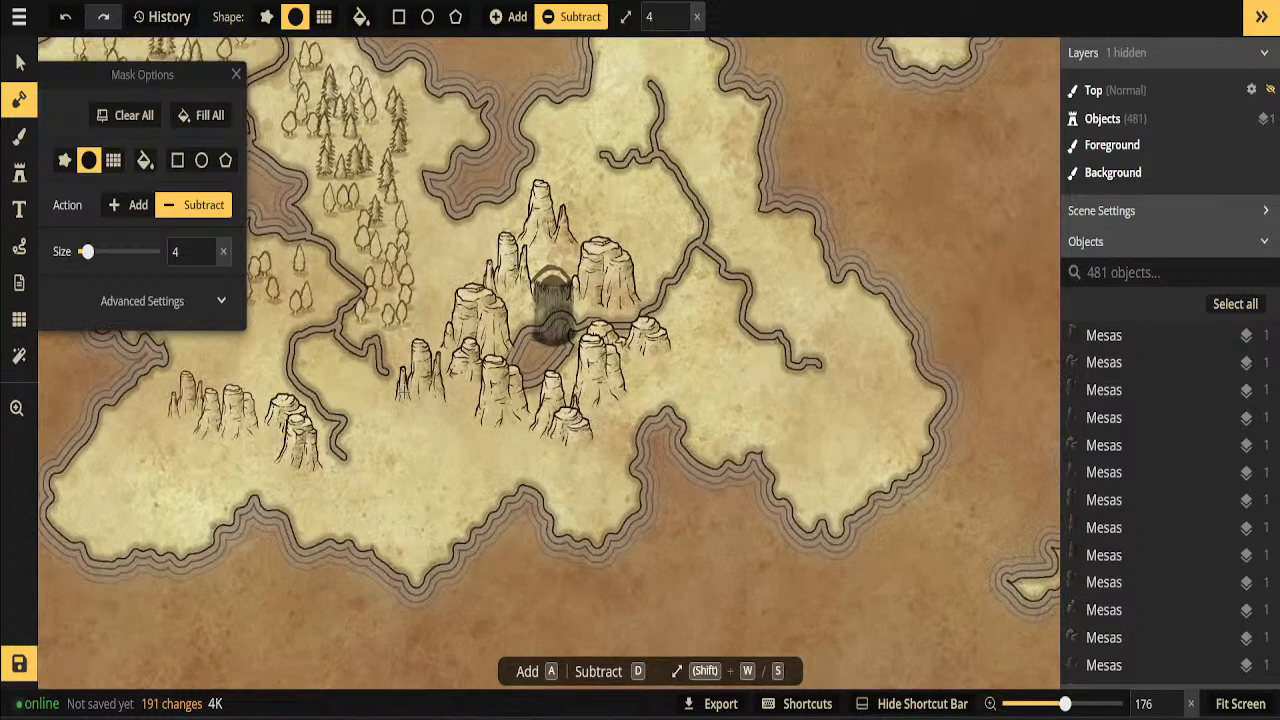
{"action": "scroll", "coordinate": [571, 356], "scroll_direction": "down", "scroll_amount": 4}
{"action": "scroll", "coordinate": [571, 356], "scroll_direction": "down", "scroll_amount": 1}
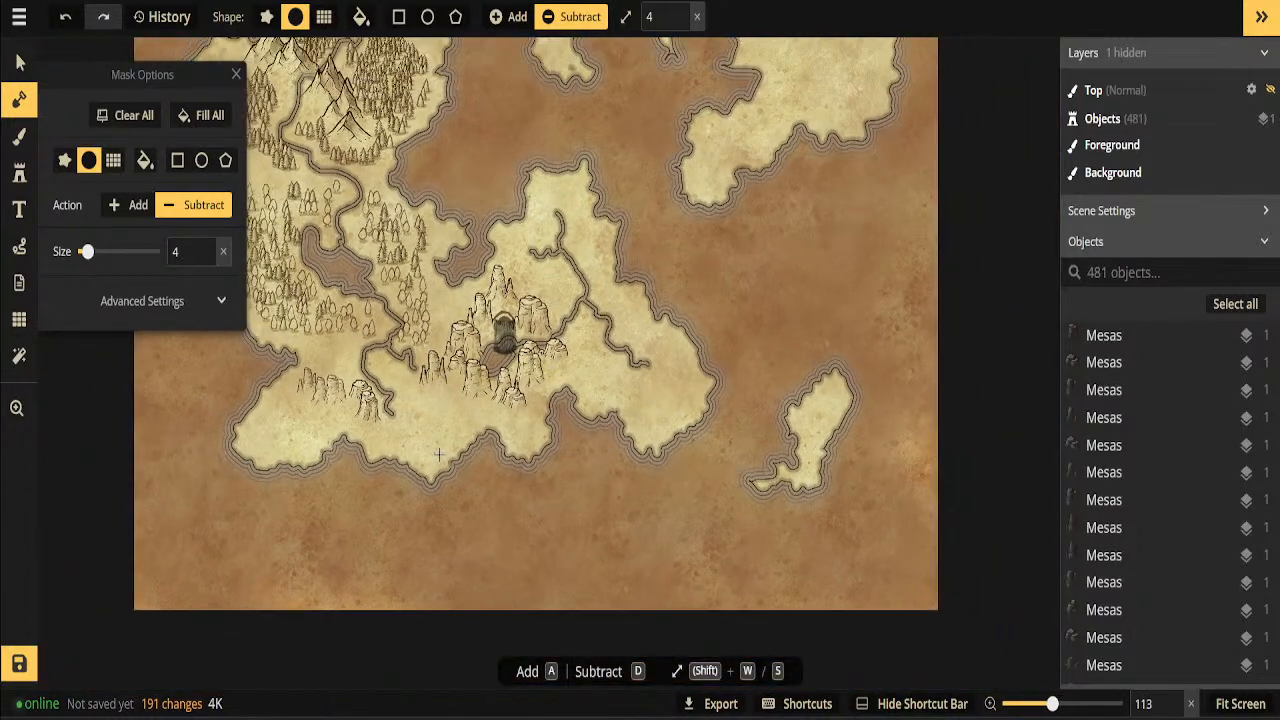
{"action": "scroll", "coordinate": [503, 335], "scroll_direction": "up", "scroll_amount": 1}
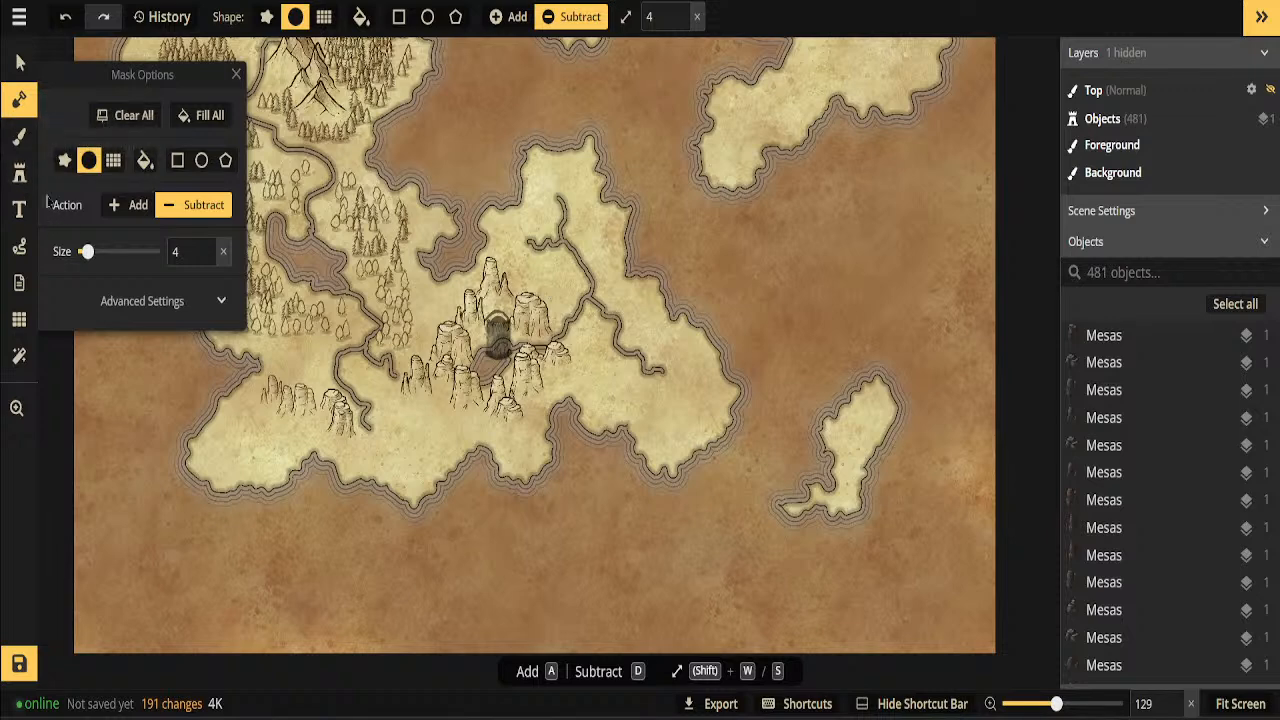
Choose the Big Hills stamp from the Parchment World catalog and reduce its size to 48
{"action": "left_click", "coordinate": [22, 105]}
{"action": "left_click", "coordinate": [22, 106]}
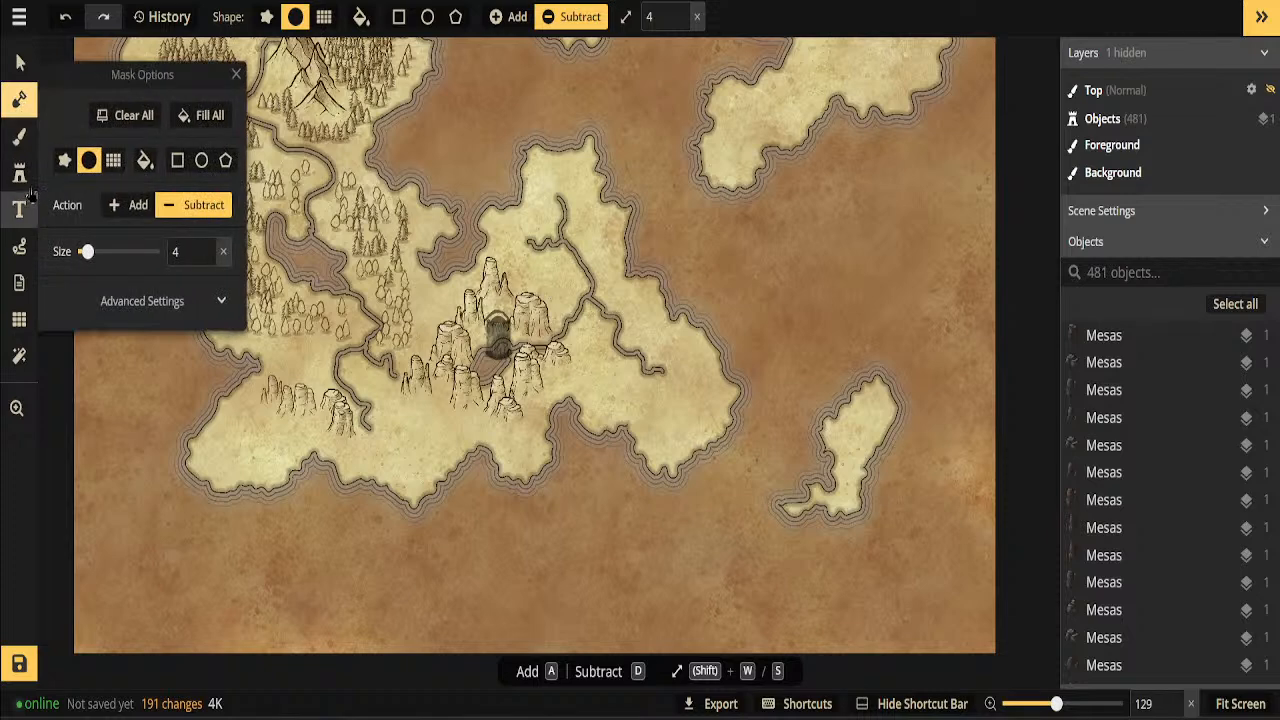
{"action": "left_click", "coordinate": [20, 176]}
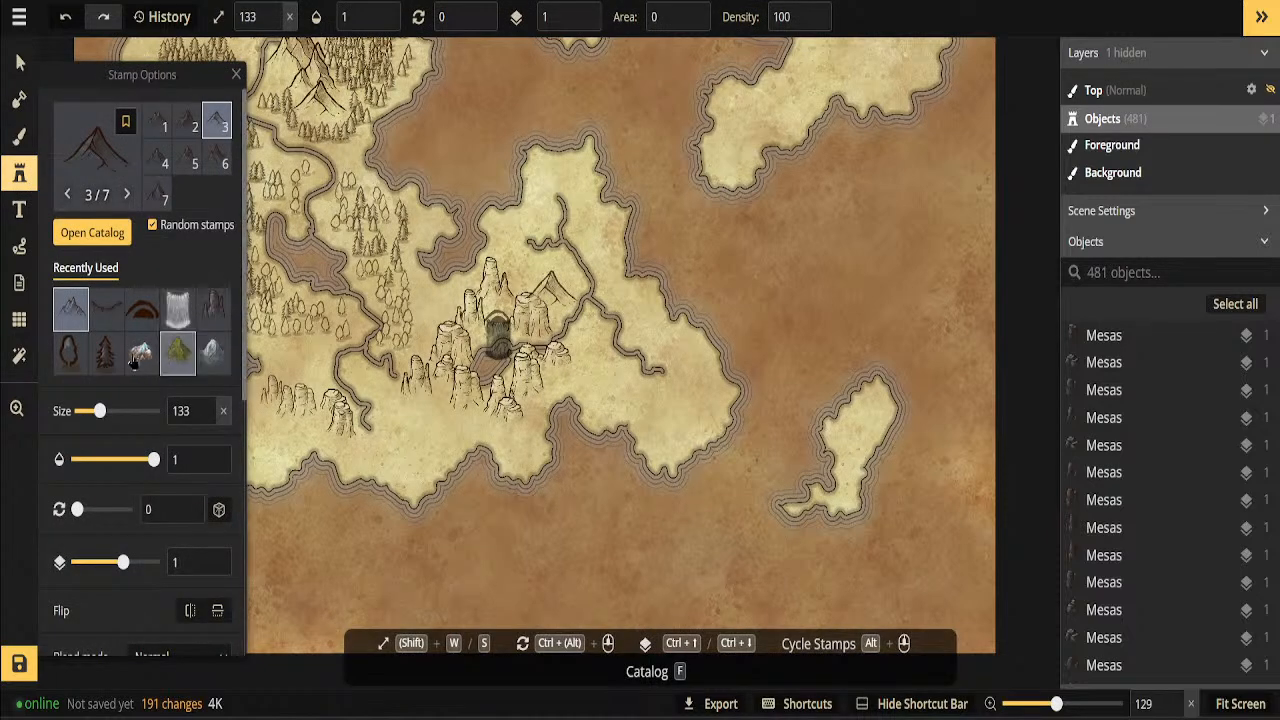
{"action": "left_click", "coordinate": [92, 233]}
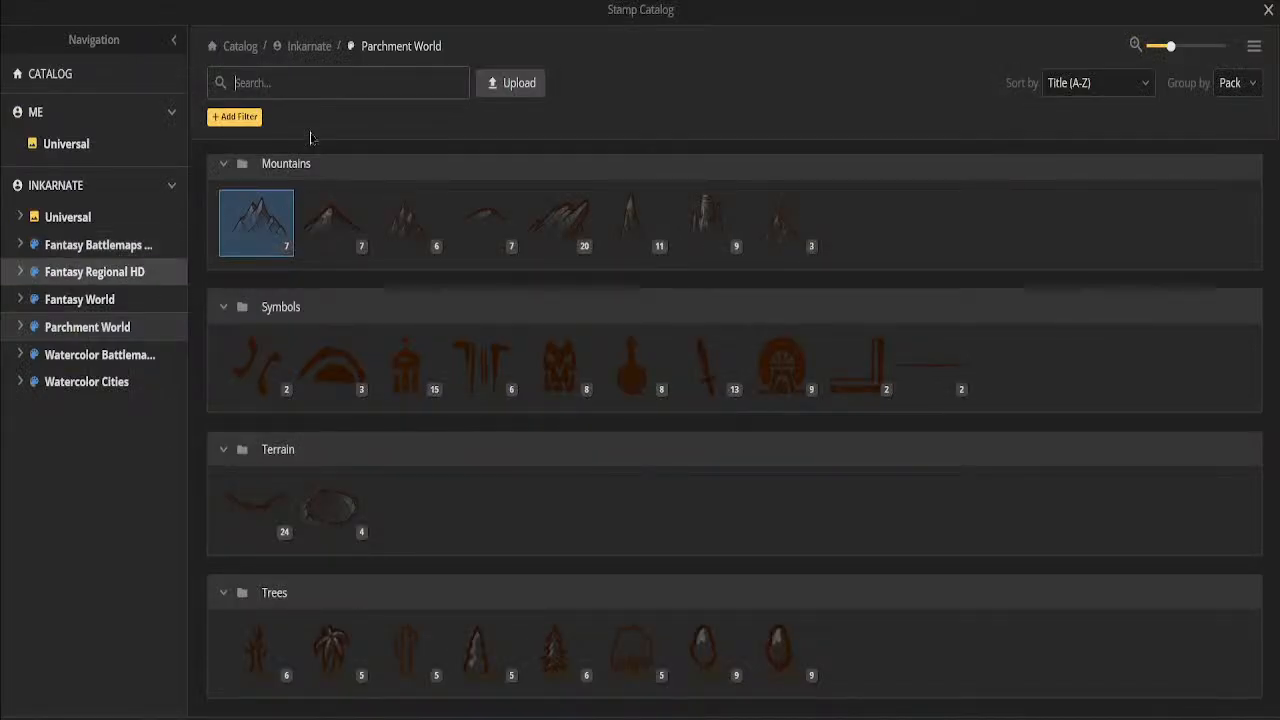
{"action": "mouse_move", "coordinate": [549, 248]}
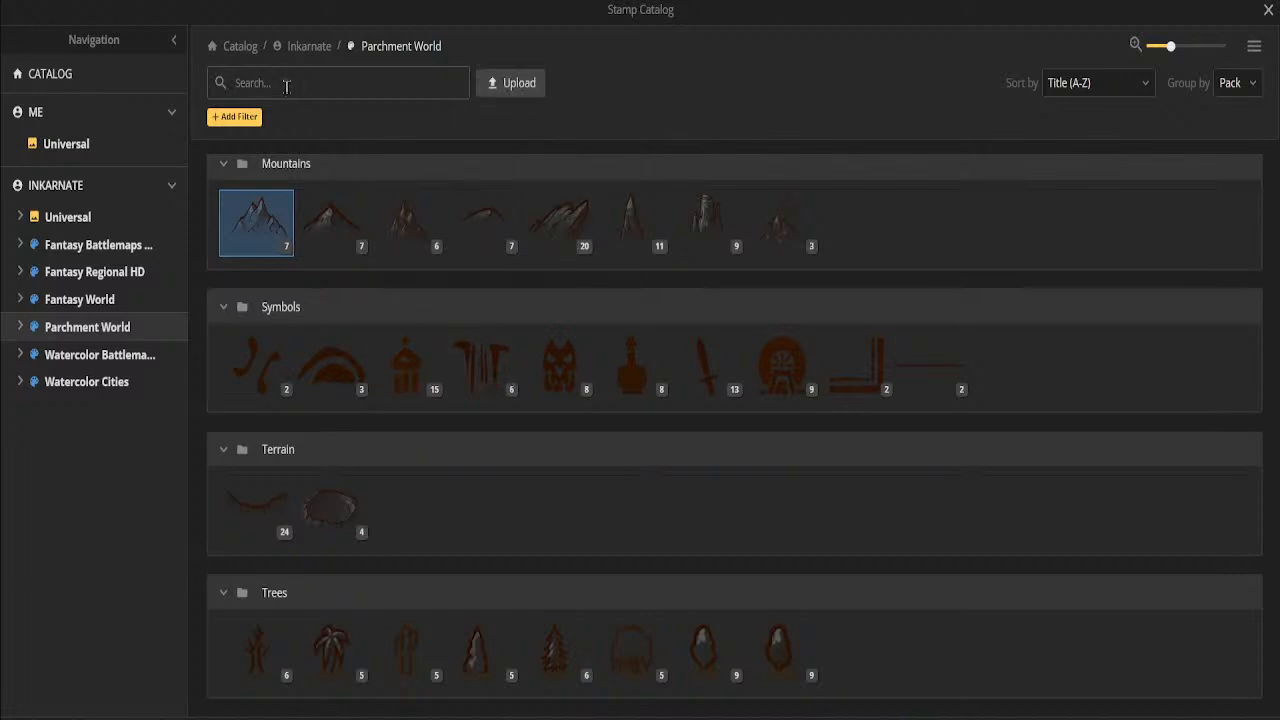
{"action": "scroll", "coordinate": [809, 289], "scroll_direction": "up", "scroll_amount": 8}
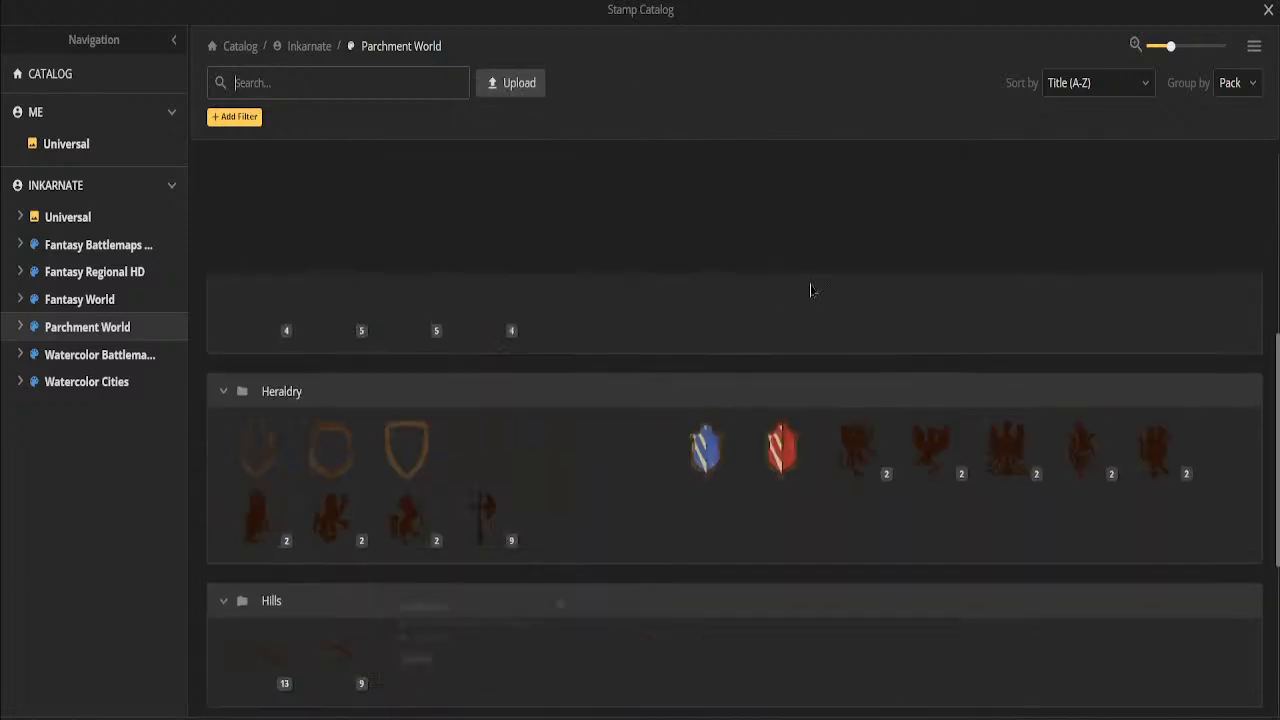
{"action": "scroll", "coordinate": [520, 591], "scroll_direction": "down", "scroll_amount": 5}
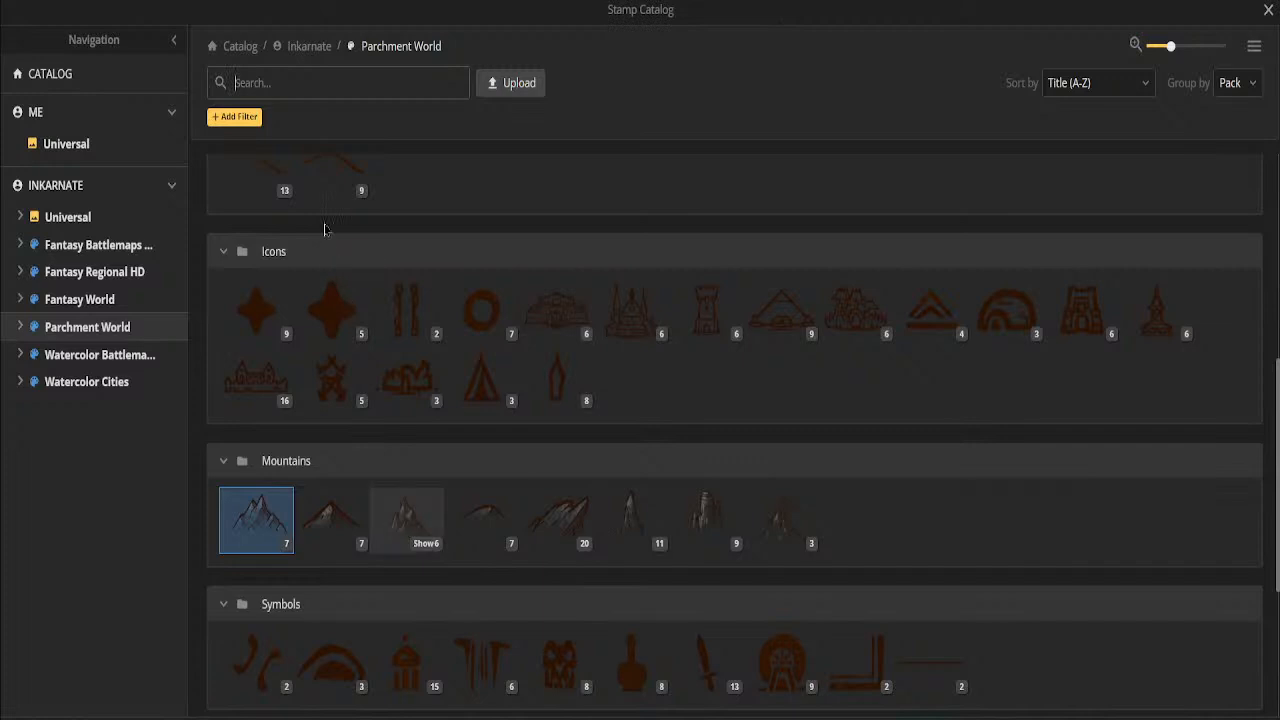
{"action": "left_click", "coordinate": [251, 163]}
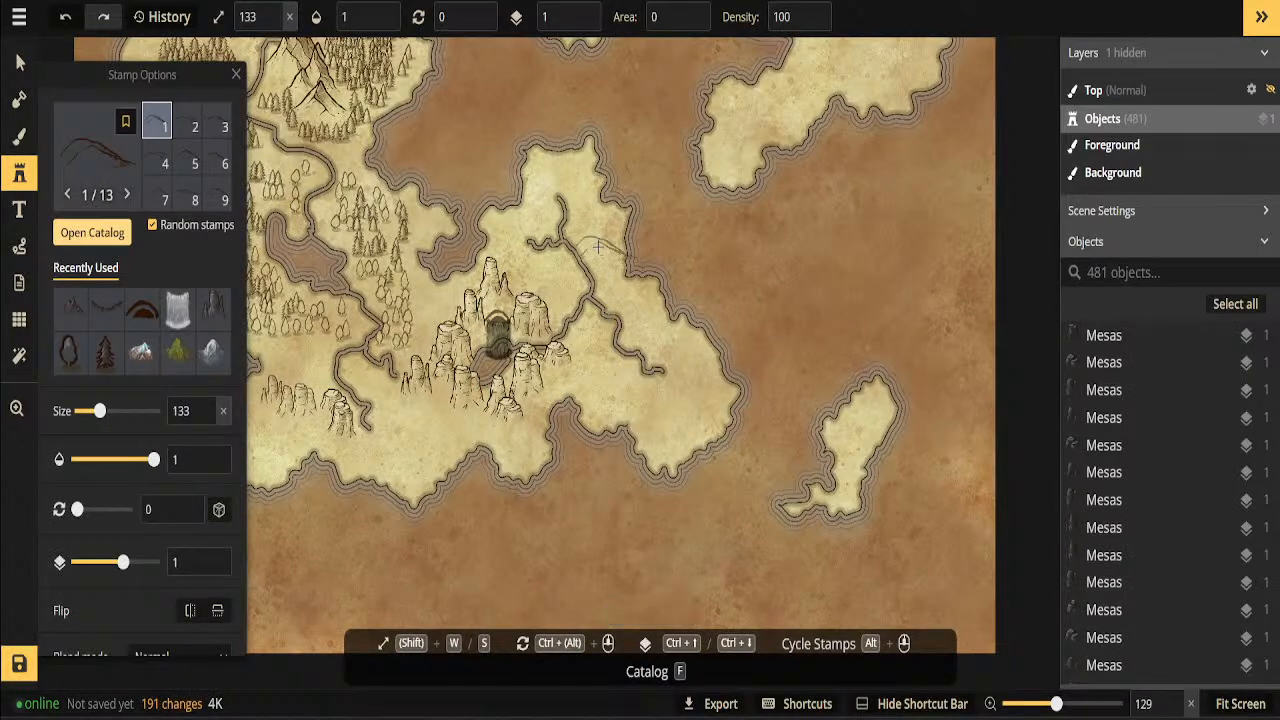
{"action": "left_click", "coordinate": [85, 411]}
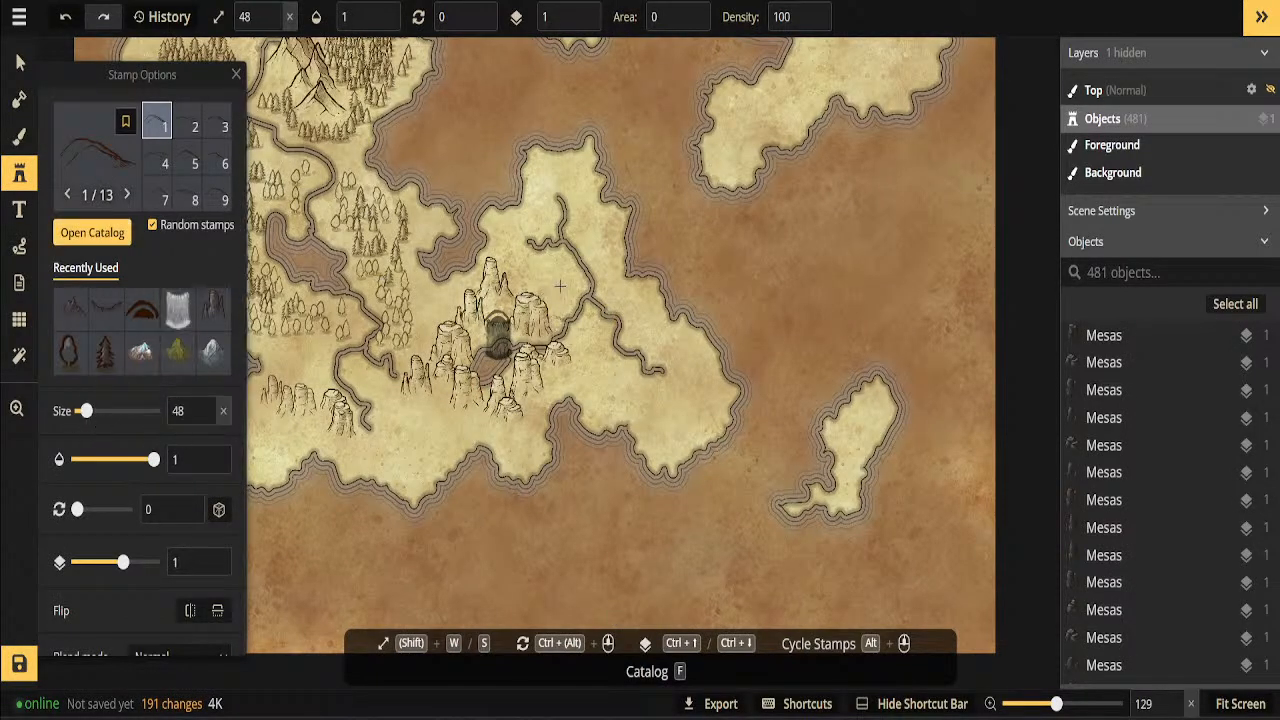
Scatter size 48 Big Hills stamps along the southeastern peninsula's river branches and around the mesas
{"action": "left_click_drag", "start_coordinate": [530, 271], "coordinate": [564, 296]}
{"action": "mouse_move", "coordinate": [597, 233]}
{"action": "left_mouse_down"}
{"action": "mouse_move", "coordinate": [622, 304]}
{"action": "mouse_move", "coordinate": [715, 393]}
{"action": "left_mouse_up"}
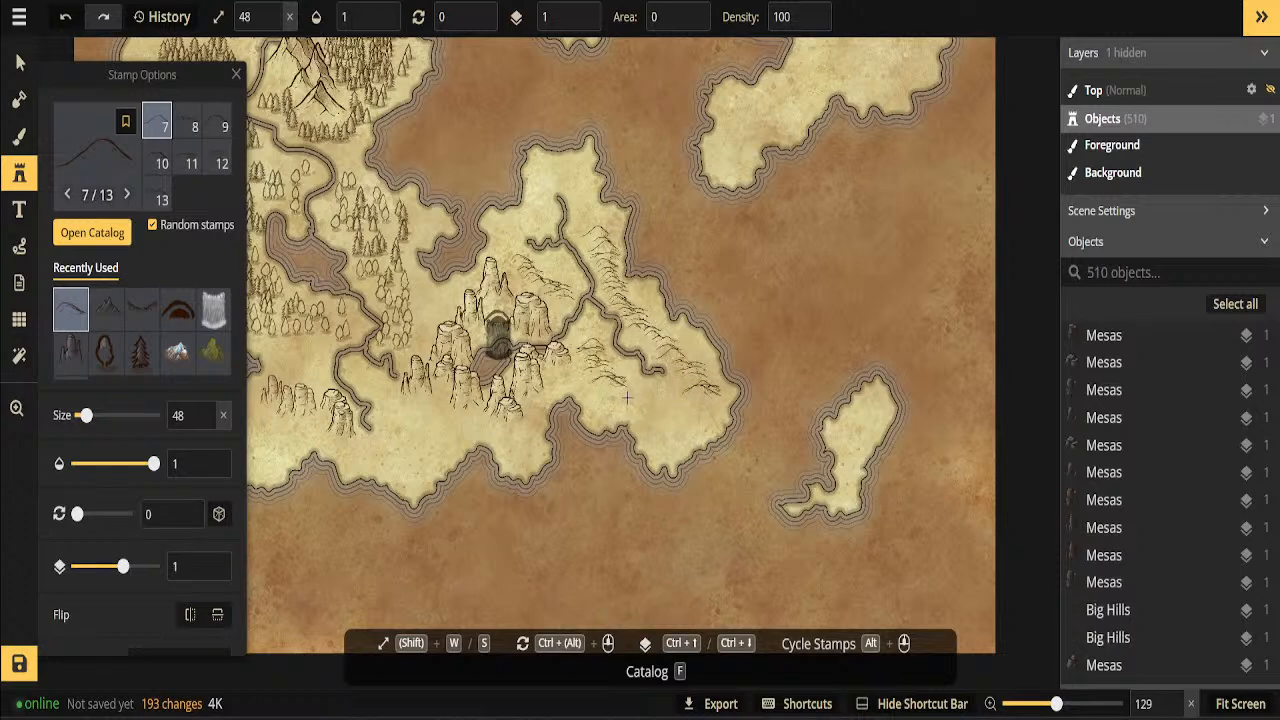
{"action": "mouse_move", "coordinate": [419, 408]}
{"action": "left_mouse_down"}
{"action": "mouse_move", "coordinate": [397, 408]}
{"action": "mouse_move", "coordinate": [458, 424]}
{"action": "left_mouse_up"}
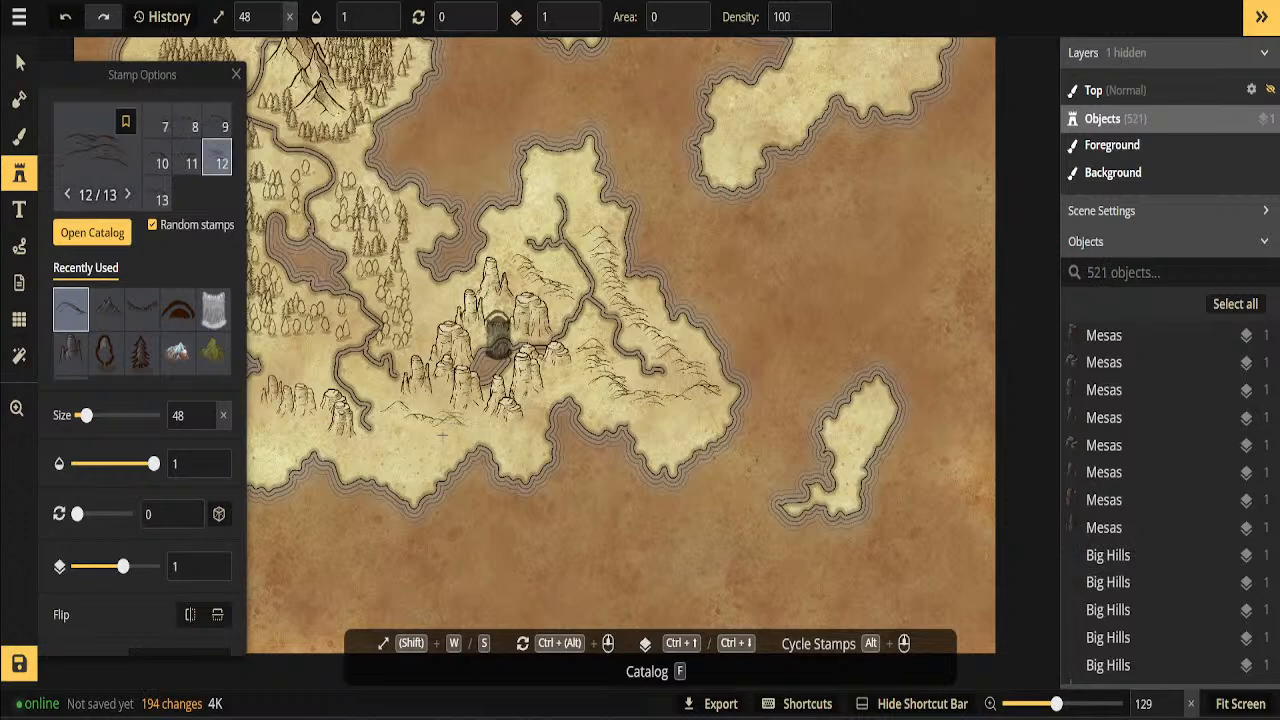
{"action": "left_click", "coordinate": [540, 222]}
Fill in more Big Hills south and west of the mesas and beside the northern tip of the peninsula's river
{"action": "left_click", "coordinate": [417, 437]}
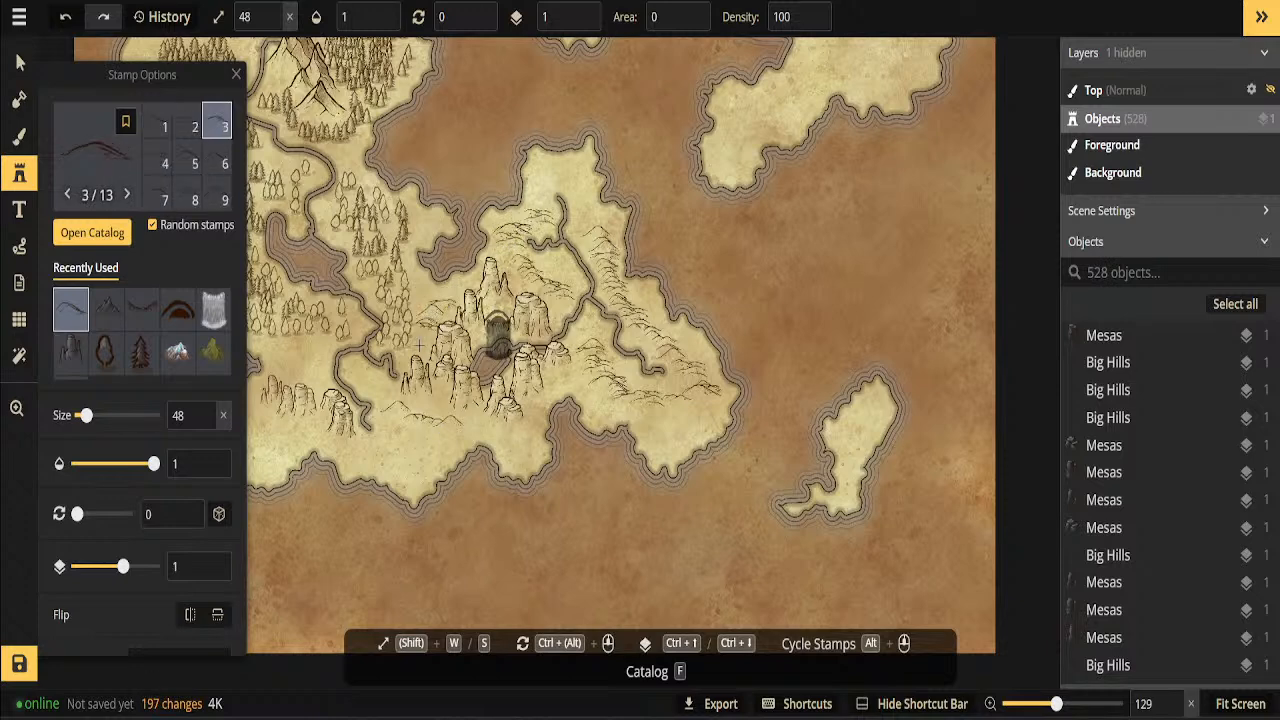
{"action": "left_click", "coordinate": [426, 404]}
{"action": "left_click", "coordinate": [484, 426]}
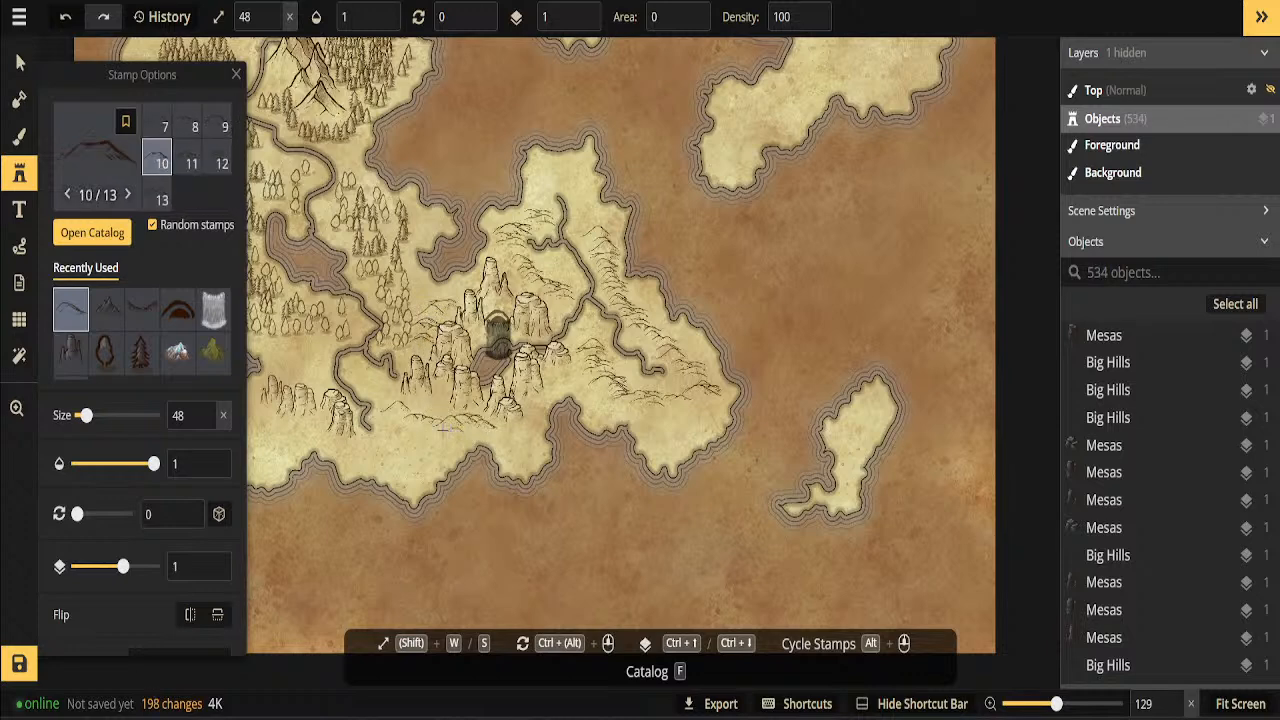
{"action": "left_click", "coordinate": [500, 432]}
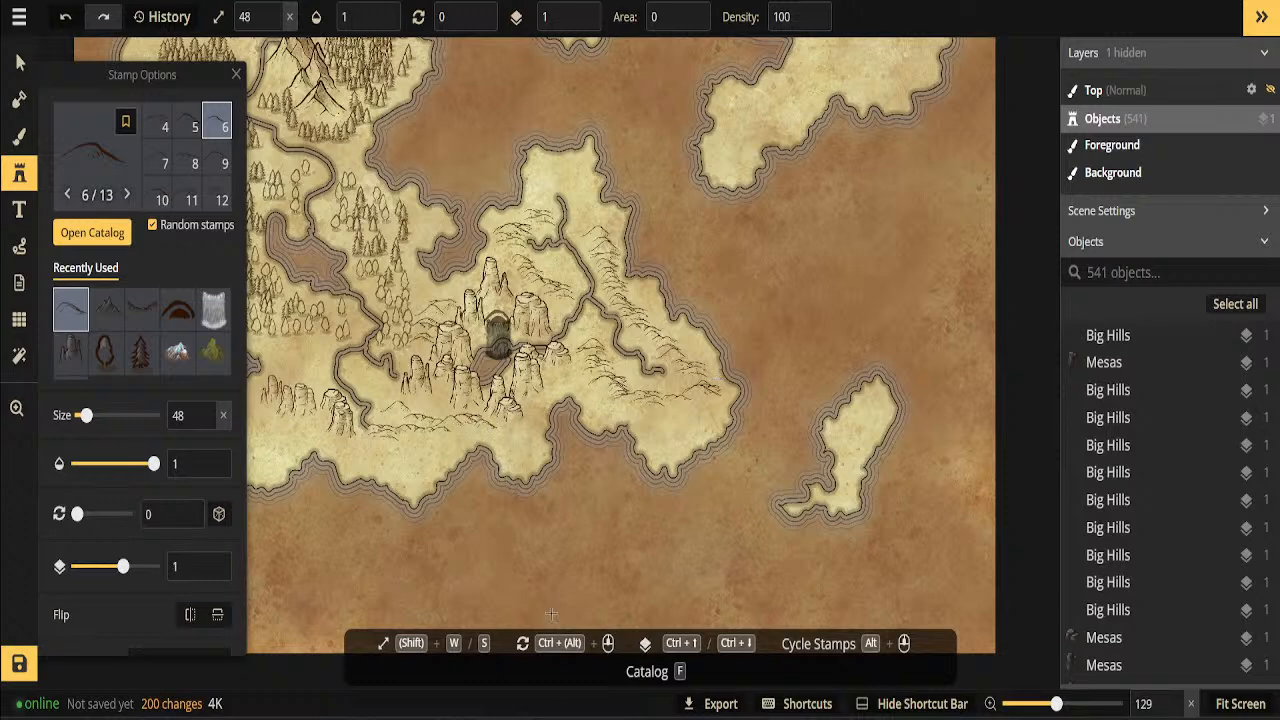
{"action": "left_click", "coordinate": [580, 206]}
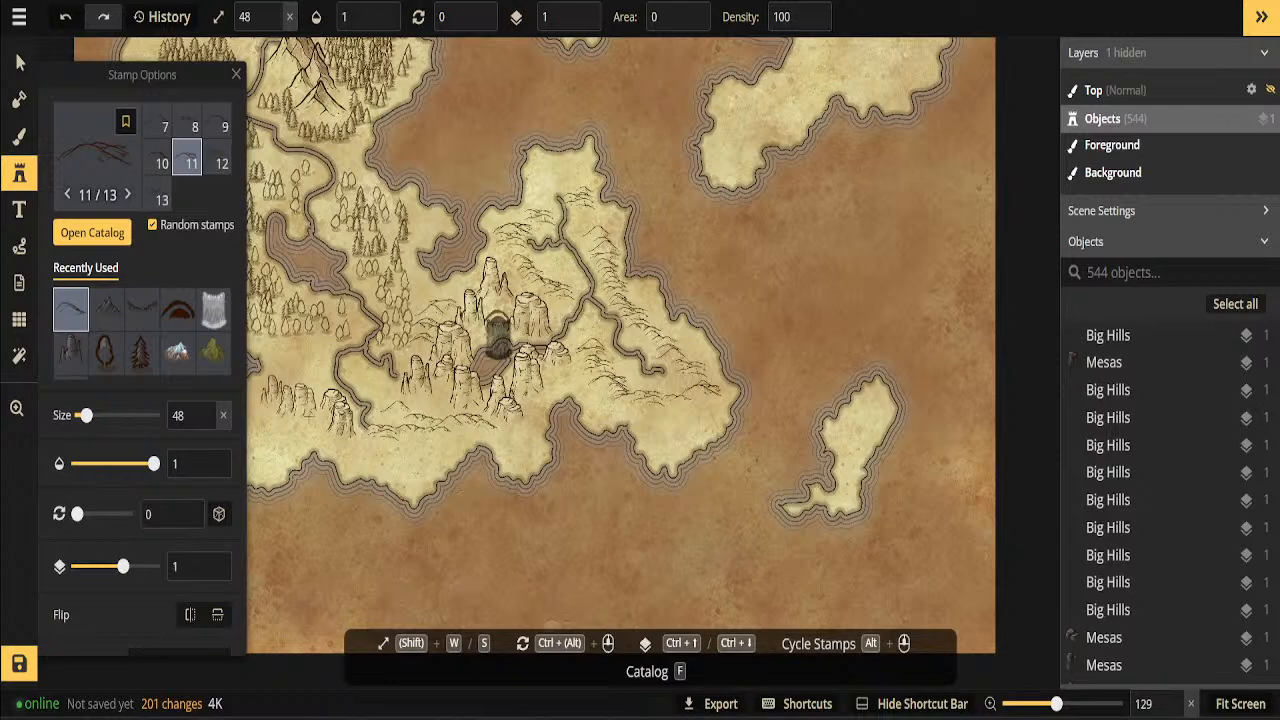
{"action": "left_click", "coordinate": [24, 407]}
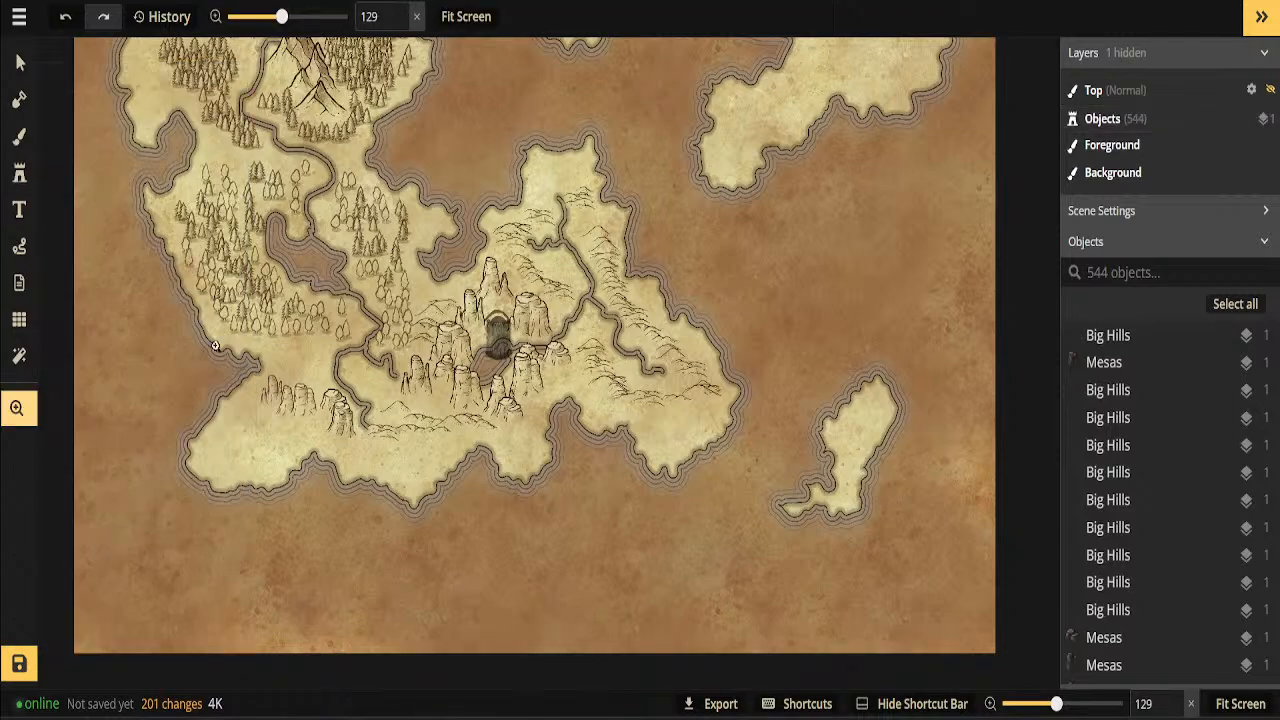
{"action": "left_click_drag", "start_coordinate": [367, 327], "coordinate": [514, 369]}
{"action": "scroll", "coordinate": [515, 366], "scroll_direction": "up", "scroll_amount": 1}
{"action": "scroll", "coordinate": [504, 355], "scroll_direction": "down", "scroll_amount": 1}
{"action": "scroll", "coordinate": [501, 354], "scroll_direction": "down", "scroll_amount": 1}
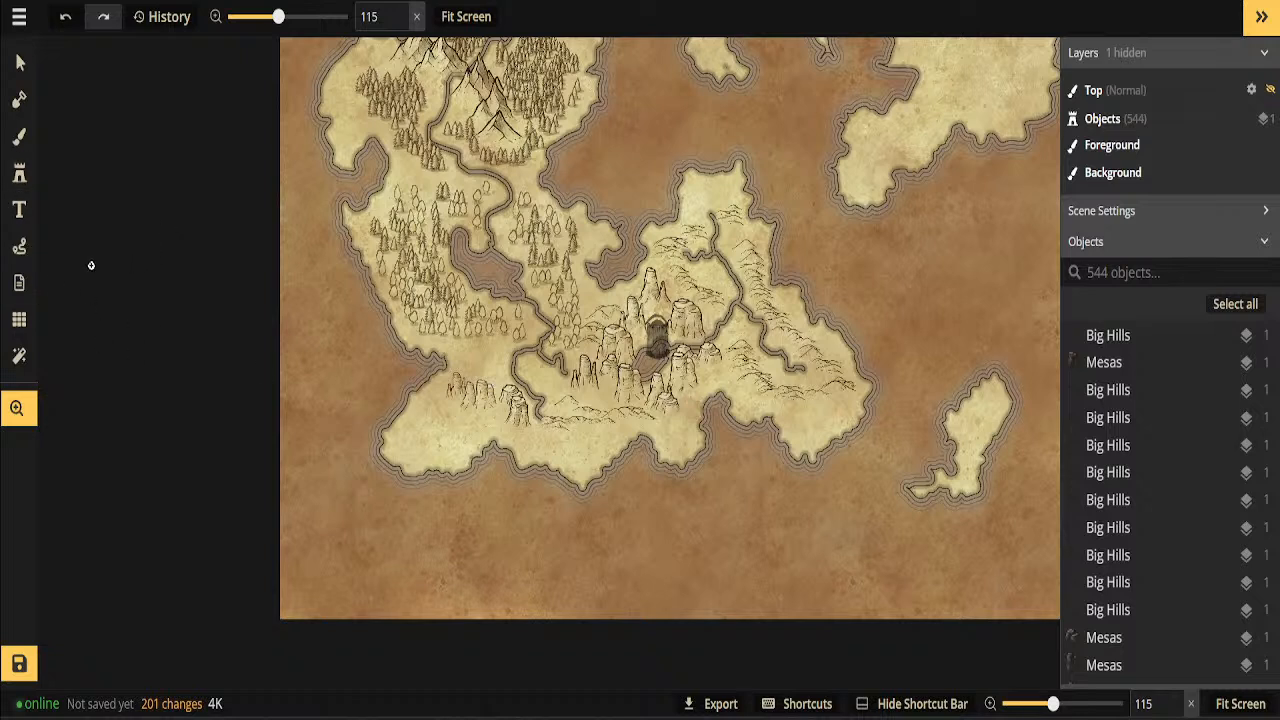
{"action": "left_click", "coordinate": [19, 99]}
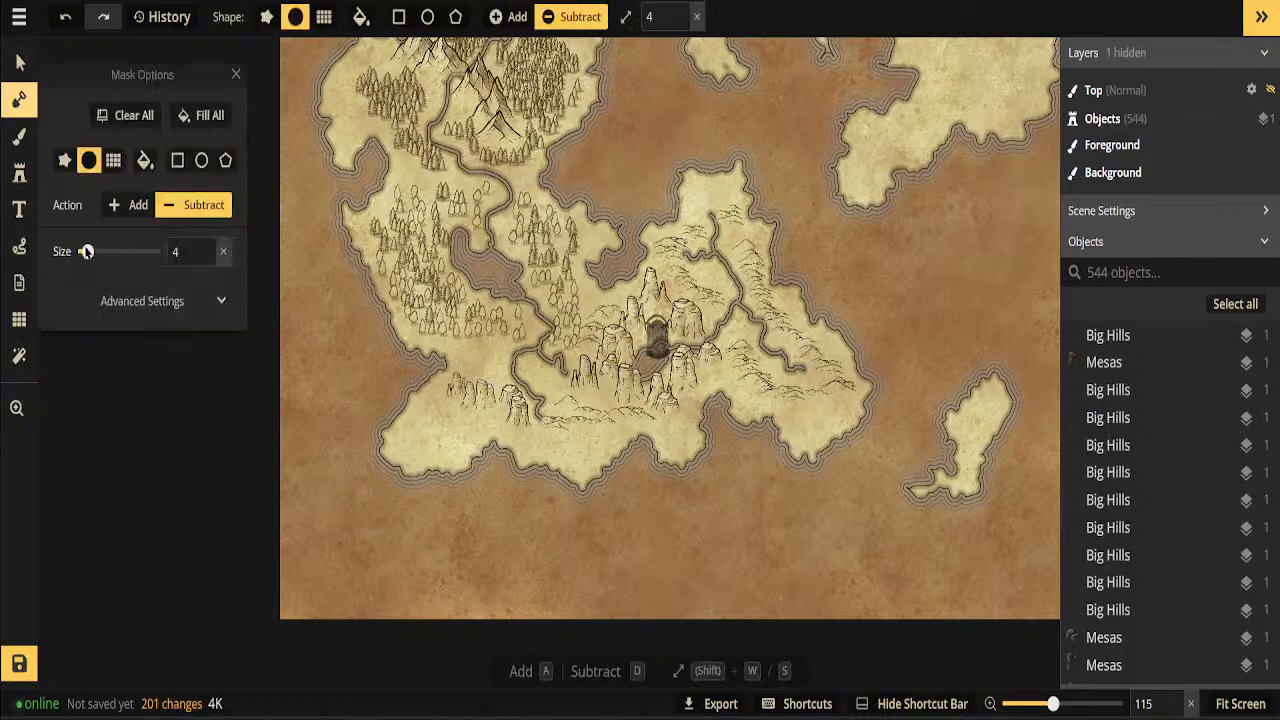
{"action": "left_click", "coordinate": [17, 138]}
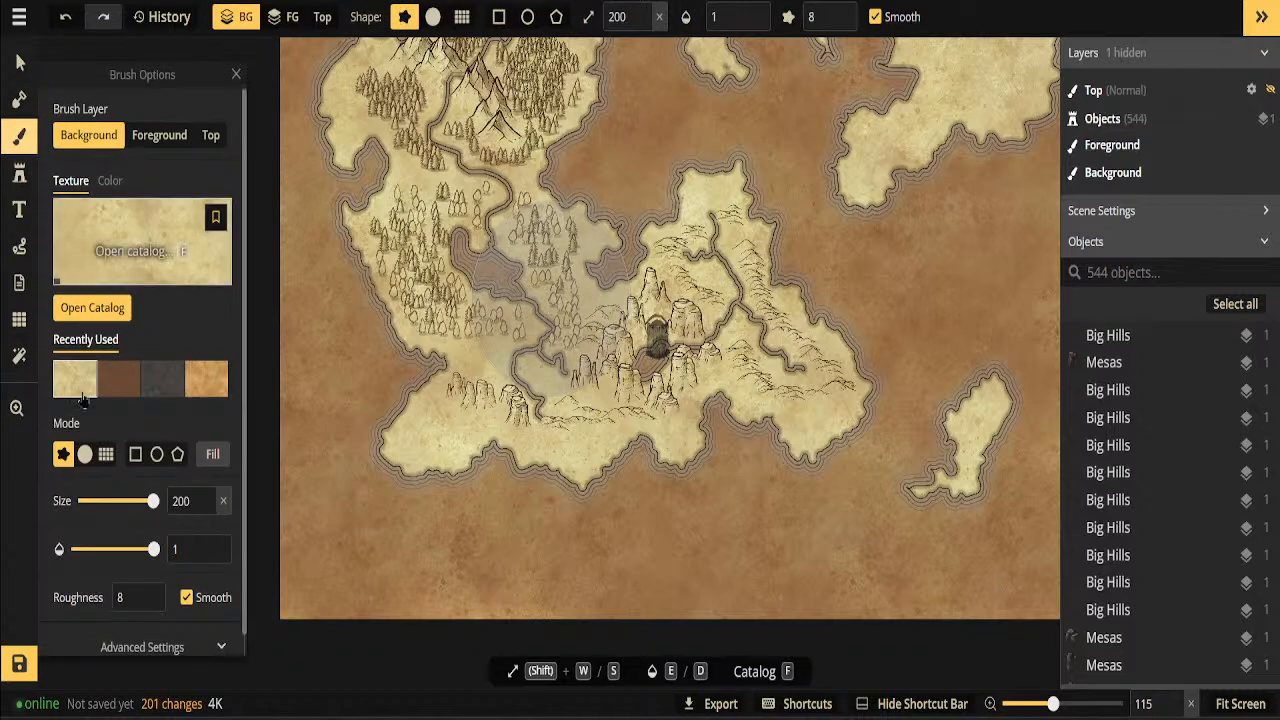
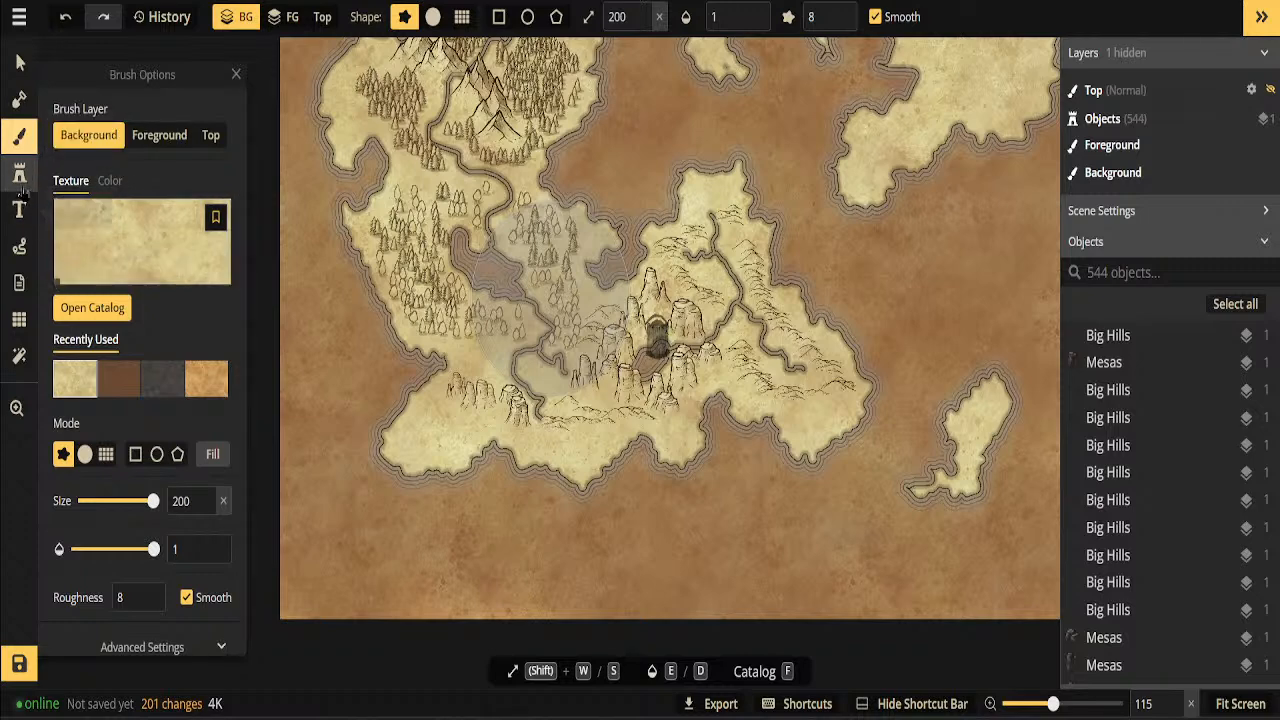
Select the recently used round tree stamp and raise its size to 282, undoing a trial stroke made at size 63
{"action": "left_click", "coordinate": [19, 176]}
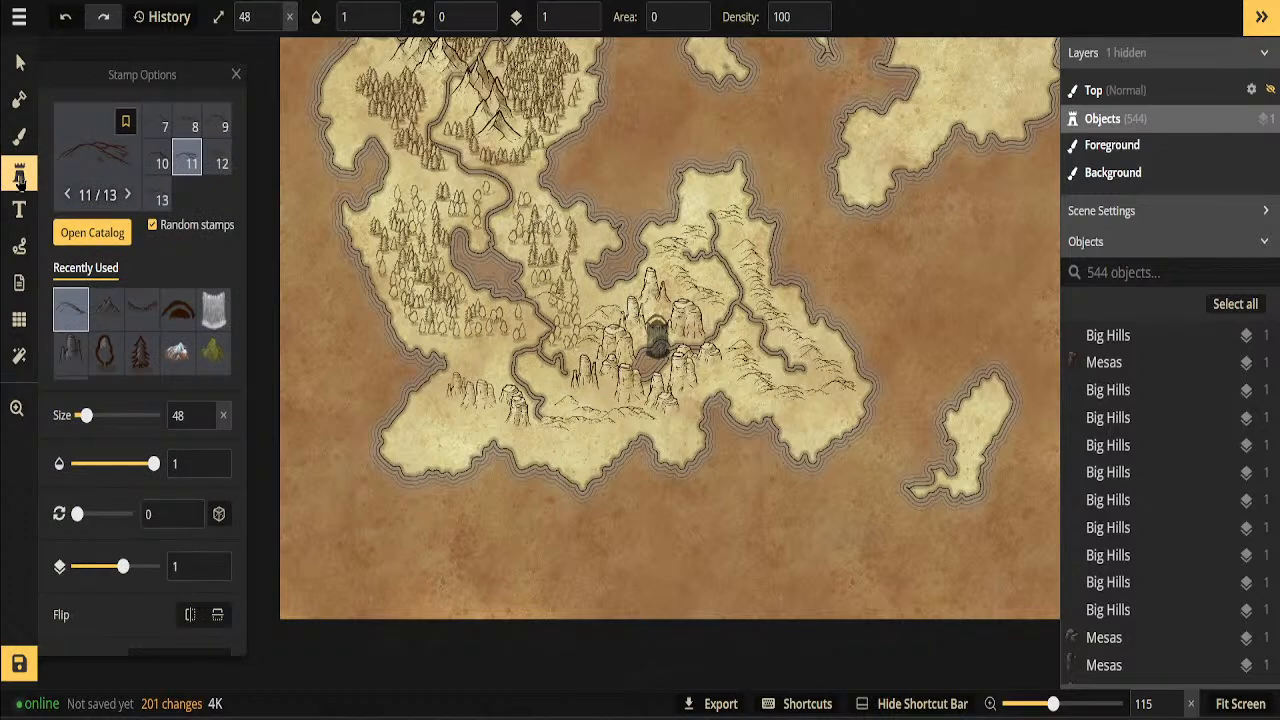
{"action": "left_click", "coordinate": [105, 352]}
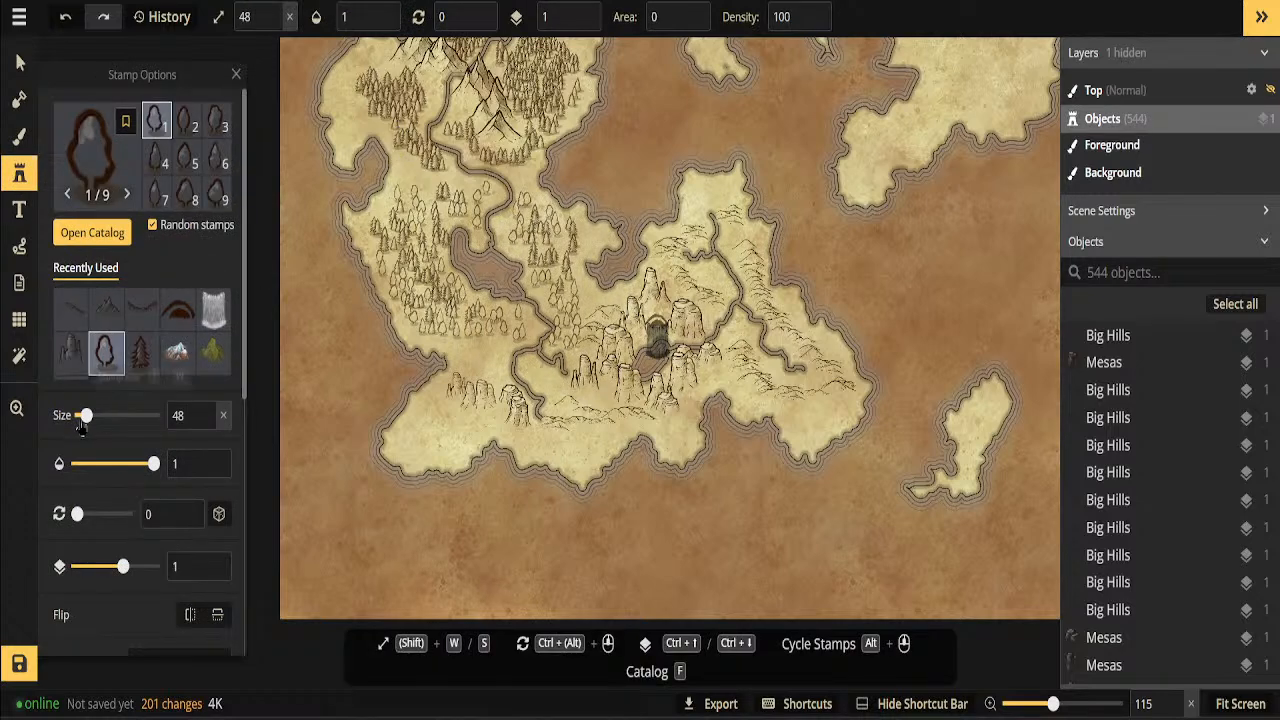
{"action": "left_click_drag", "start_coordinate": [87, 420], "coordinate": [91, 420]}
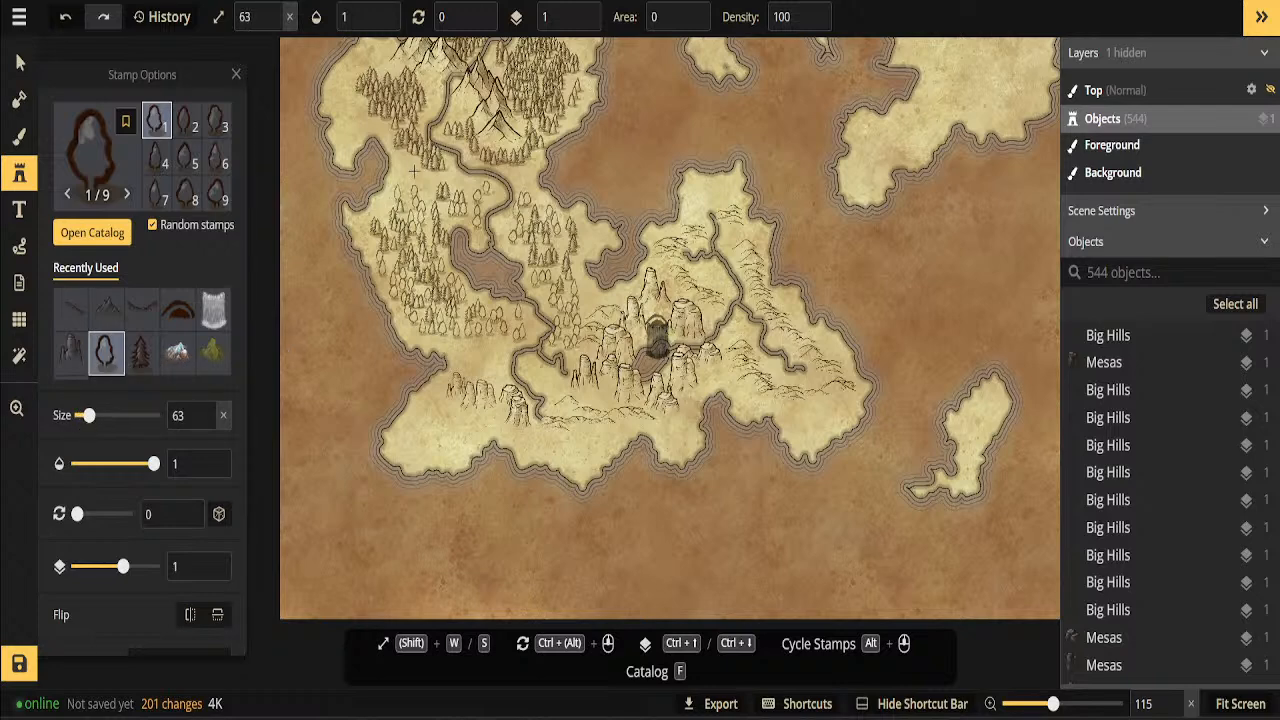
{"action": "left_click", "coordinate": [424, 186]}
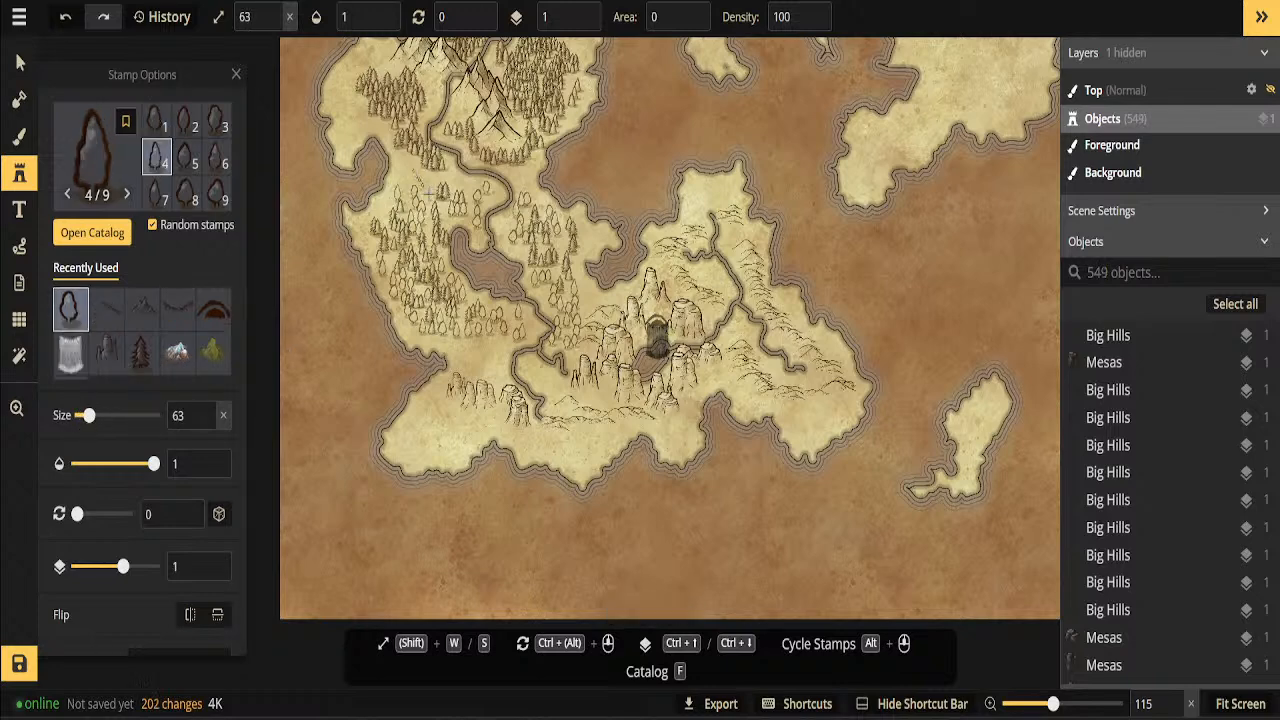
{"action": "key", "text": "ctrl+z"}
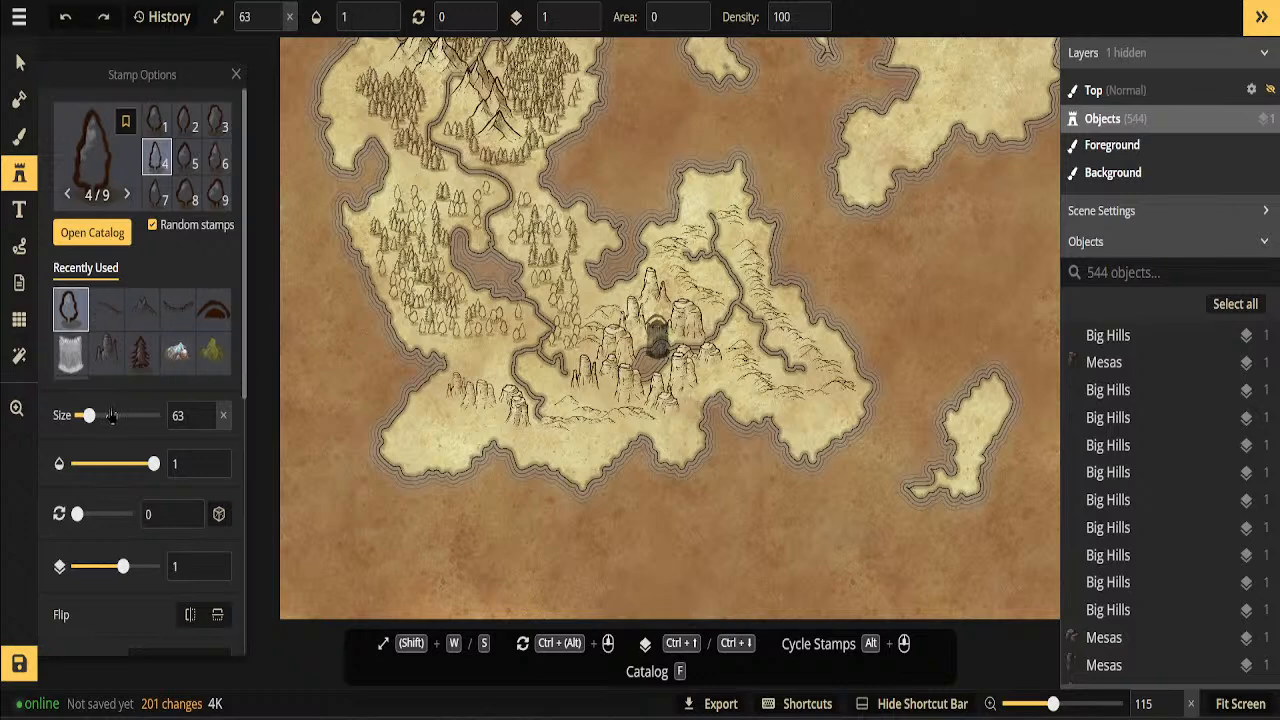
{"action": "left_click_drag", "start_coordinate": [88, 415], "coordinate": [102, 415]}
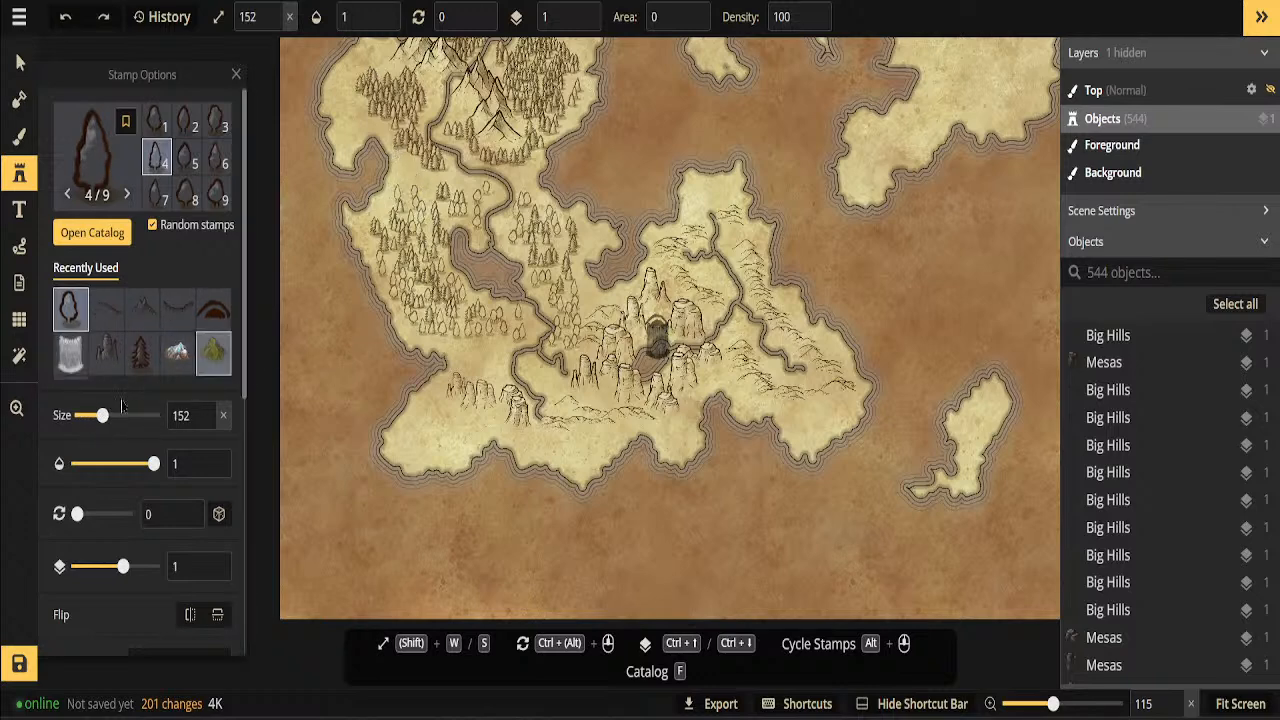
{"action": "left_click_drag", "start_coordinate": [102, 415], "coordinate": [121, 415]}
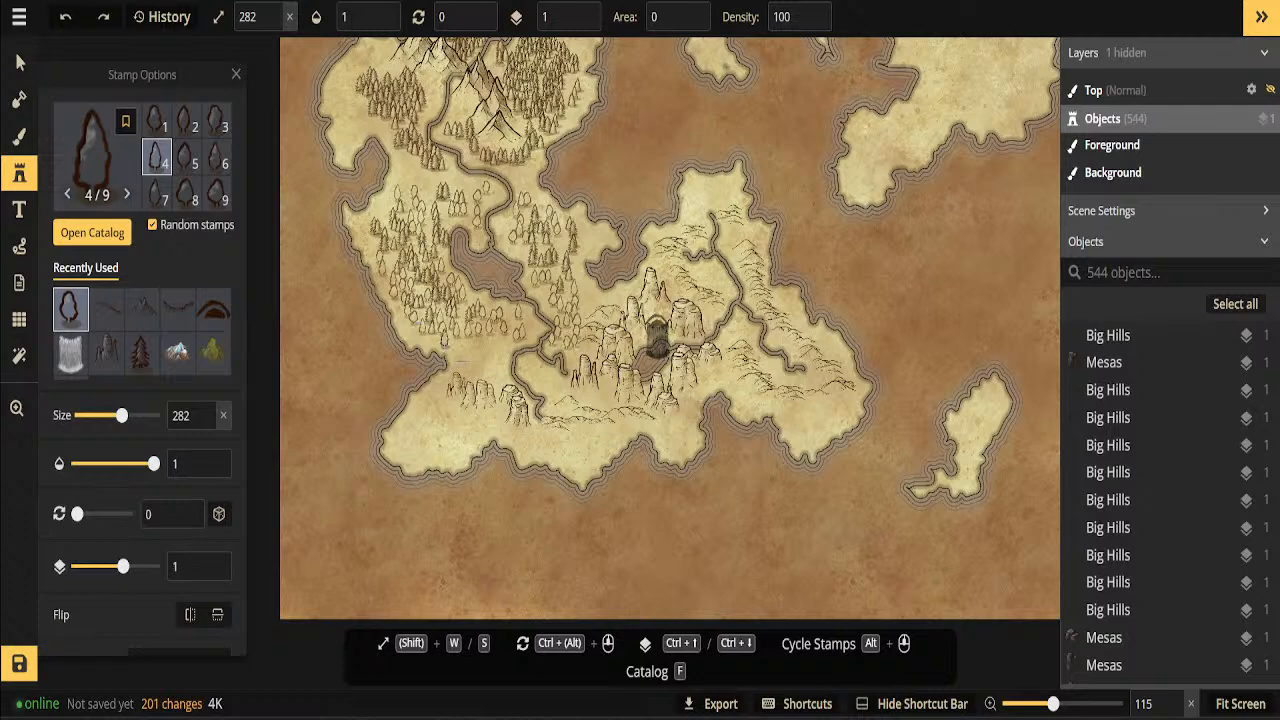
Try painting size 282 trees along the southern edge of the western forest, and undo the stroke
{"action": "left_click", "coordinate": [456, 340]}
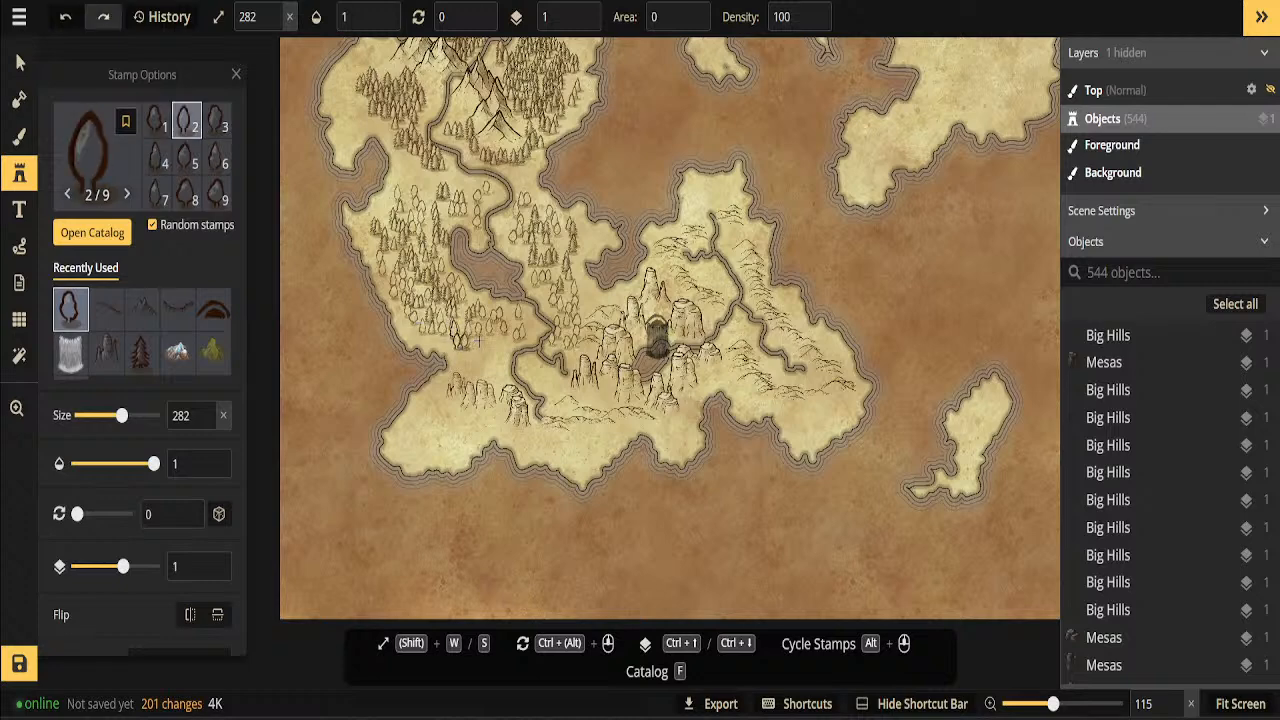
{"action": "left_click", "coordinate": [469, 341]}
{"action": "left_click", "coordinate": [490, 345]}
{"action": "left_click", "coordinate": [507, 348]}
{"action": "left_click", "coordinate": [484, 344]}
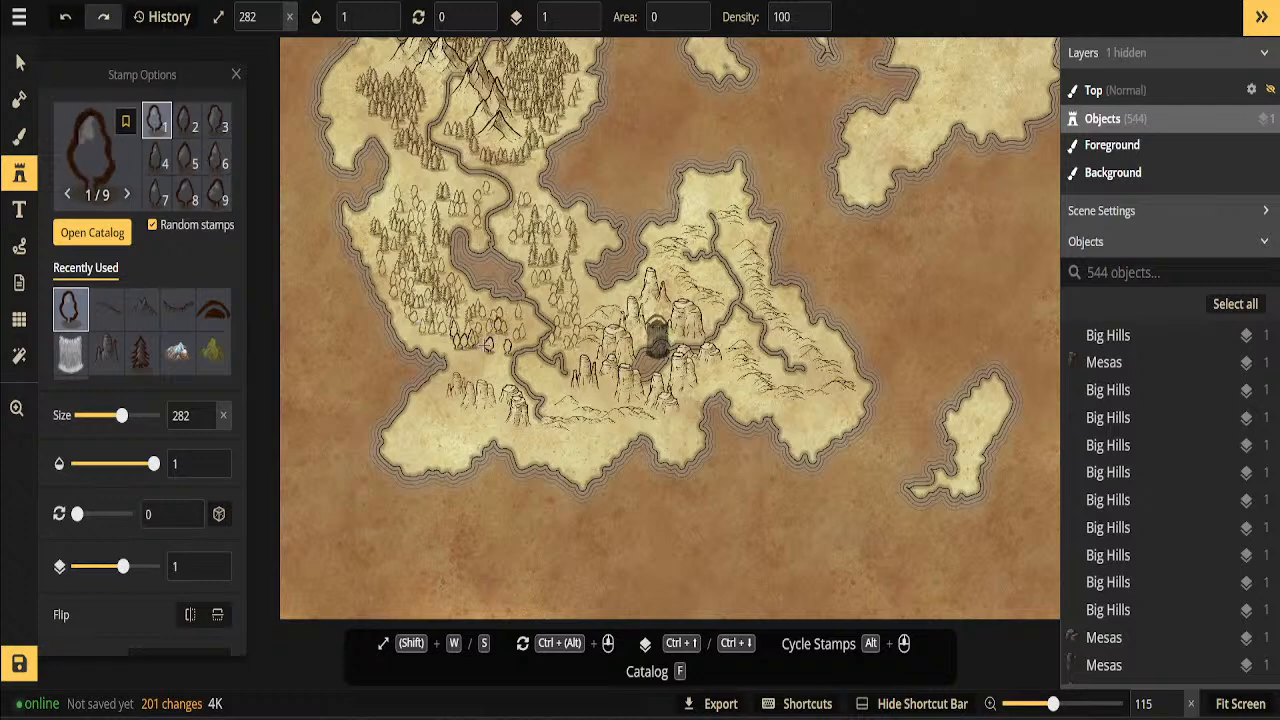
{"action": "left_click", "coordinate": [478, 362]}
{"action": "left_click", "coordinate": [466, 368]}
{"action": "left_click", "coordinate": [477, 370]}
{"action": "left_click", "coordinate": [491, 378]}
{"action": "left_click_drag", "start_coordinate": [500, 372], "coordinate": [503, 366]}
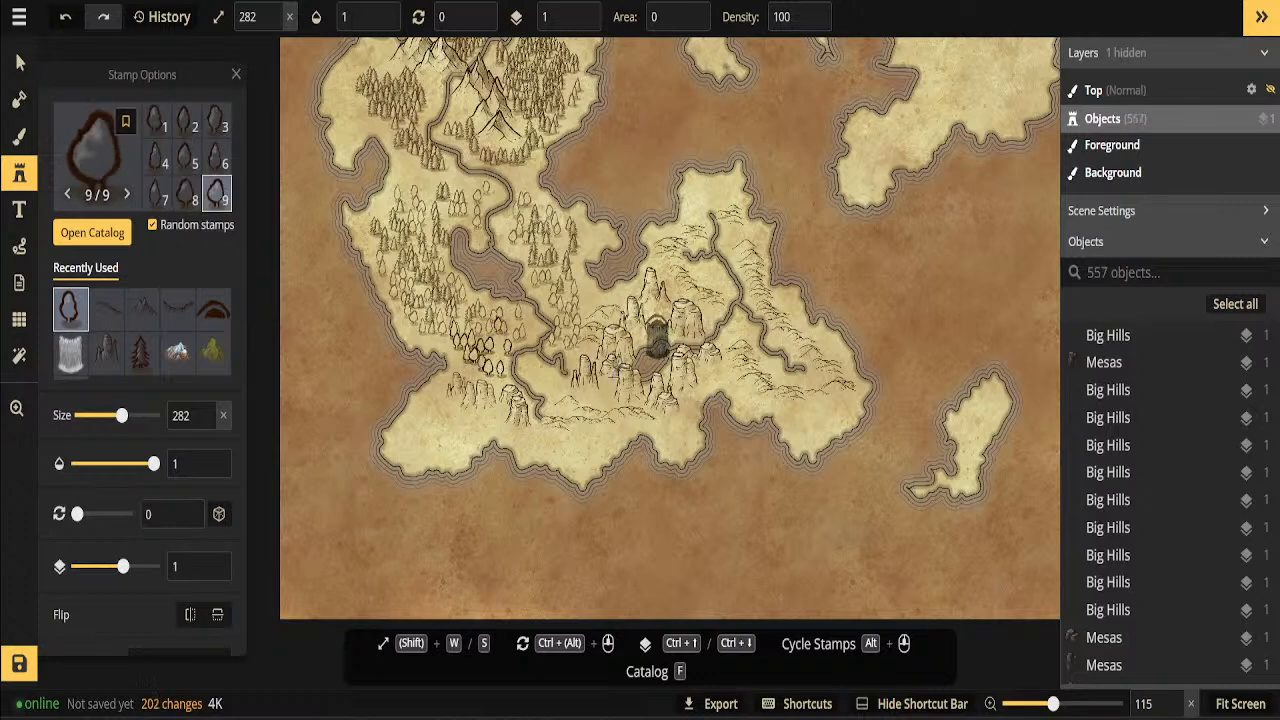
{"action": "key", "text": "ctrl+z"}
Lower the tree stamp's opacity to 0.64 and paint more size 282 trees in the woods east of the river, toward the eastern cape
{"action": "left_click_drag", "start_coordinate": [152, 464], "coordinate": [134, 470]}
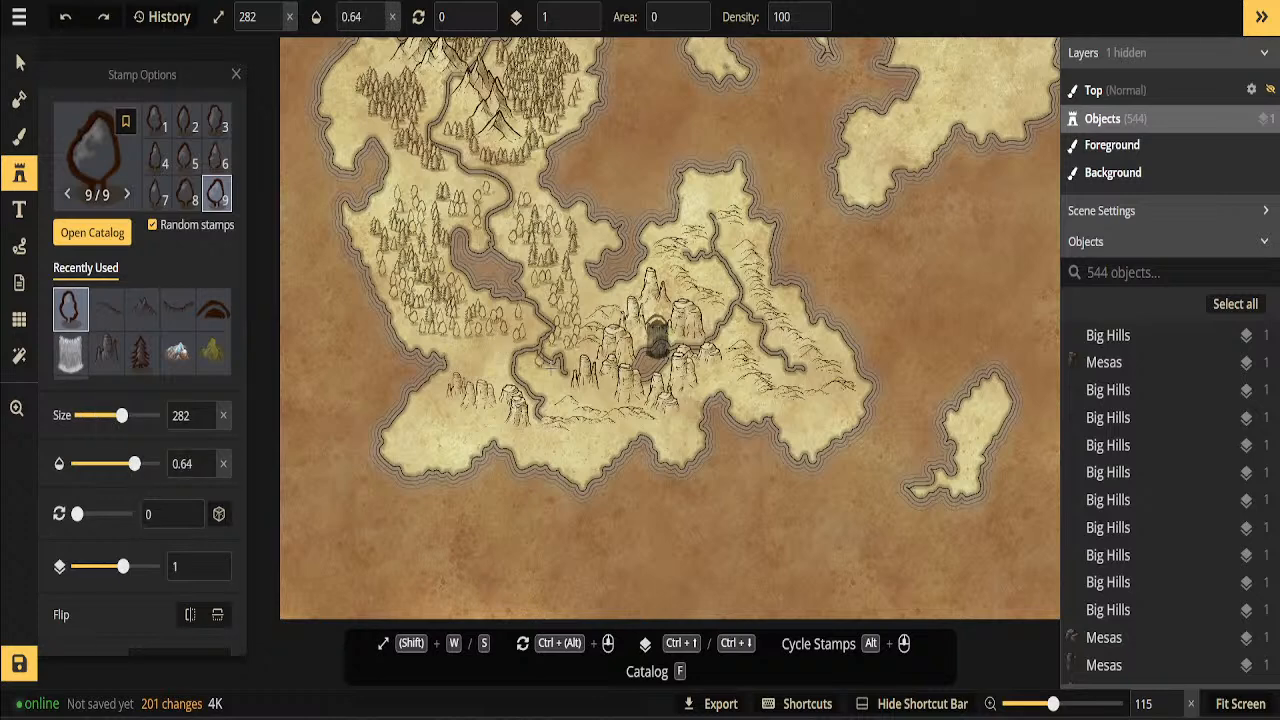
{"action": "left_click", "coordinate": [569, 284]}
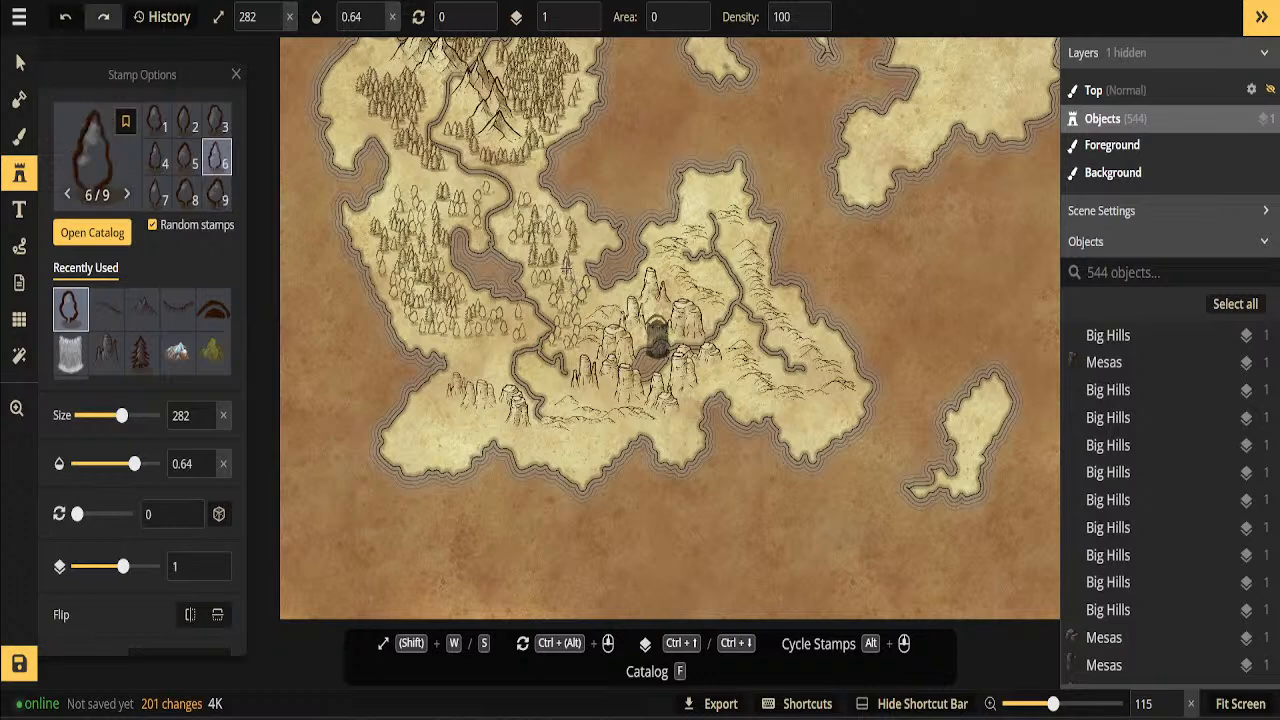
{"action": "left_click", "coordinate": [562, 238]}
{"action": "left_click", "coordinate": [578, 238]}
{"action": "left_click", "coordinate": [580, 233]}
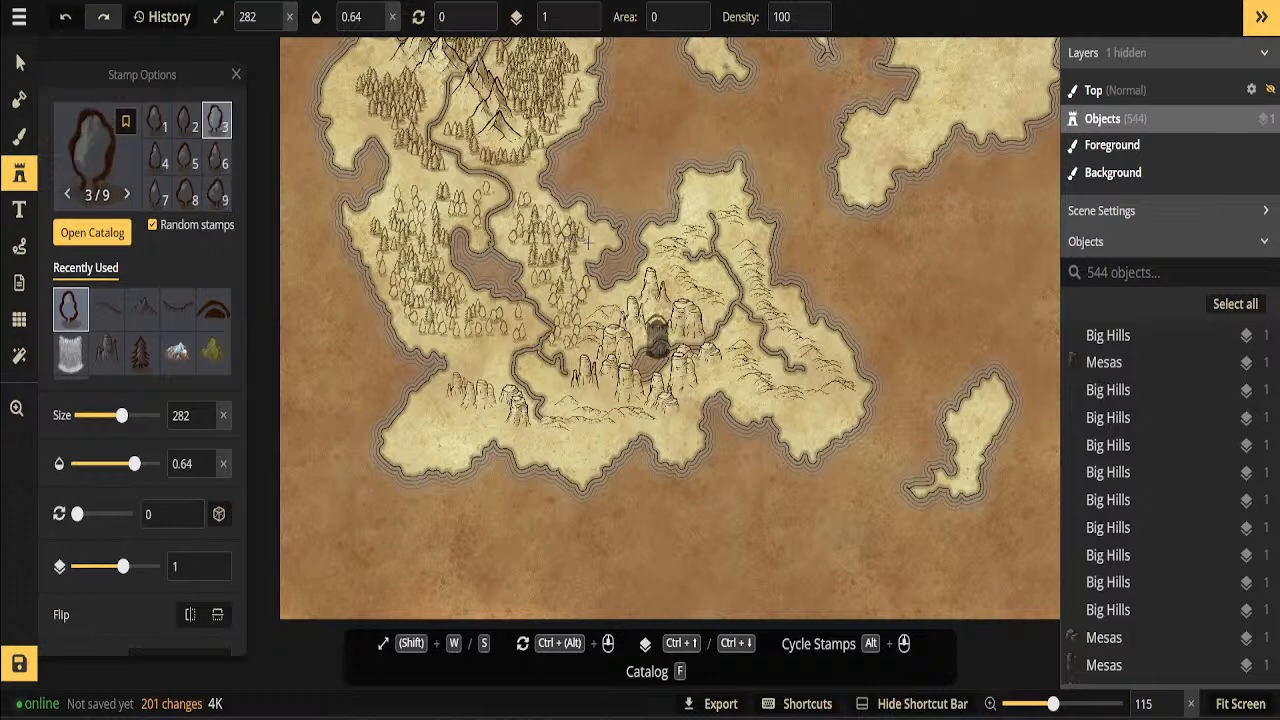
{"action": "left_click", "coordinate": [582, 240]}
{"action": "left_click", "coordinate": [560, 240]}
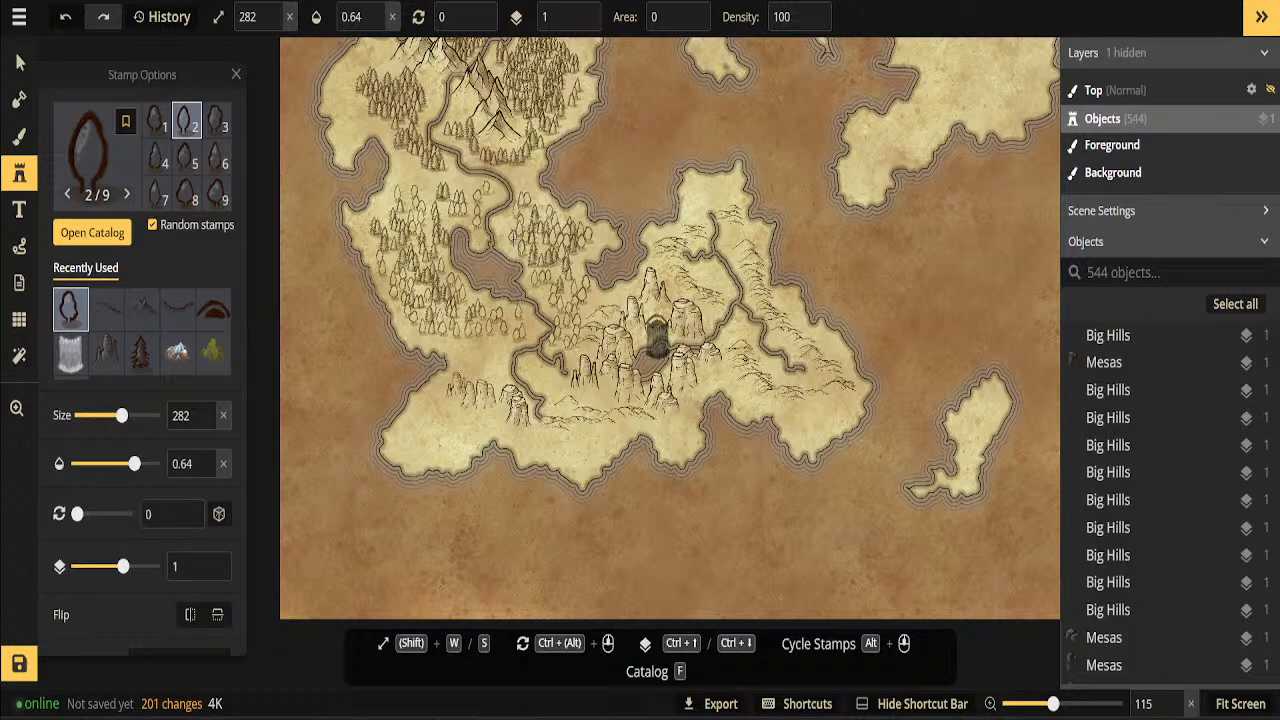
Extend the trees north and west from the eastern woods along the river toward the foot of the mountains
{"action": "left_click", "coordinate": [516, 239]}
{"action": "left_click", "coordinate": [527, 181]}
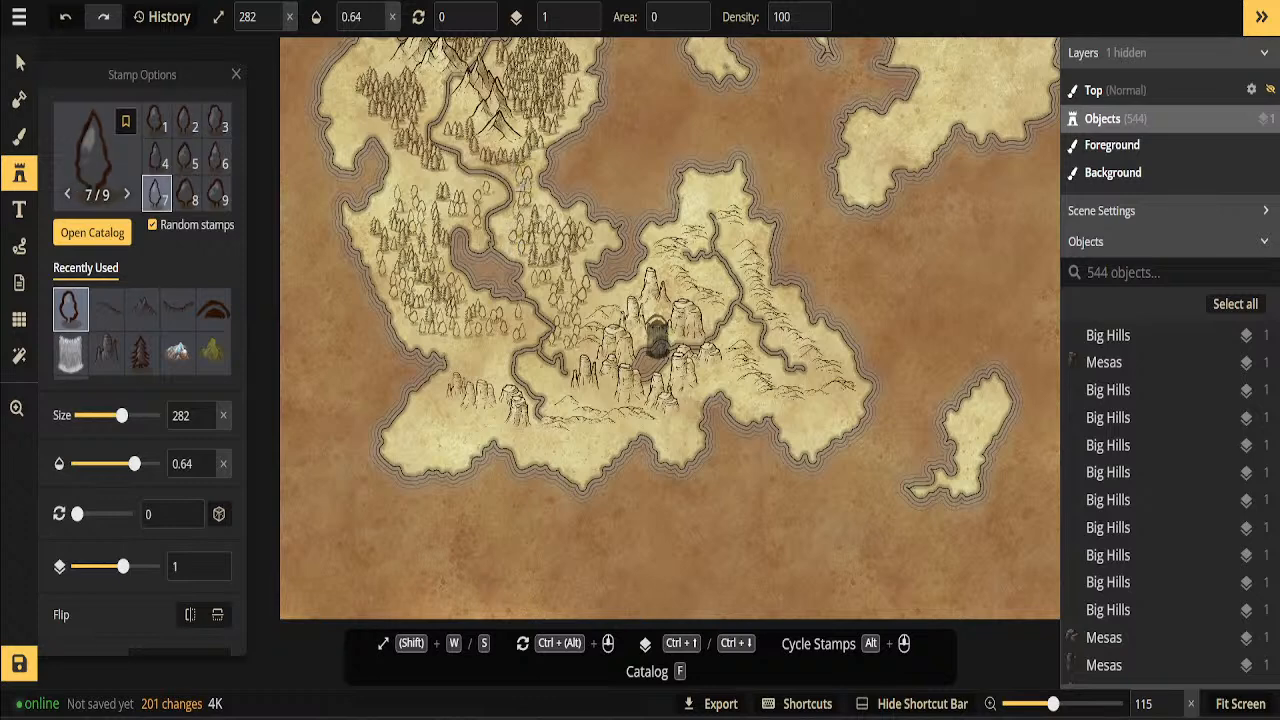
{"action": "left_click", "coordinate": [526, 188]}
{"action": "left_click", "coordinate": [498, 162]}
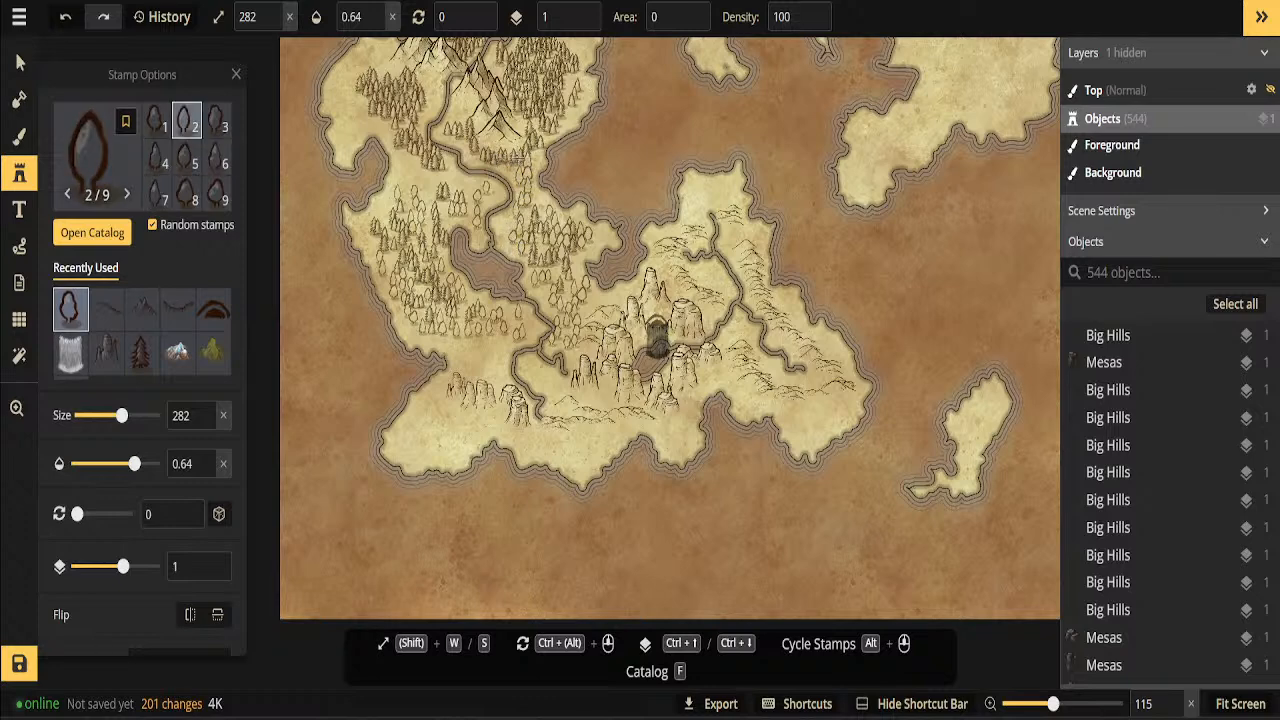
{"action": "left_click", "coordinate": [470, 150]}
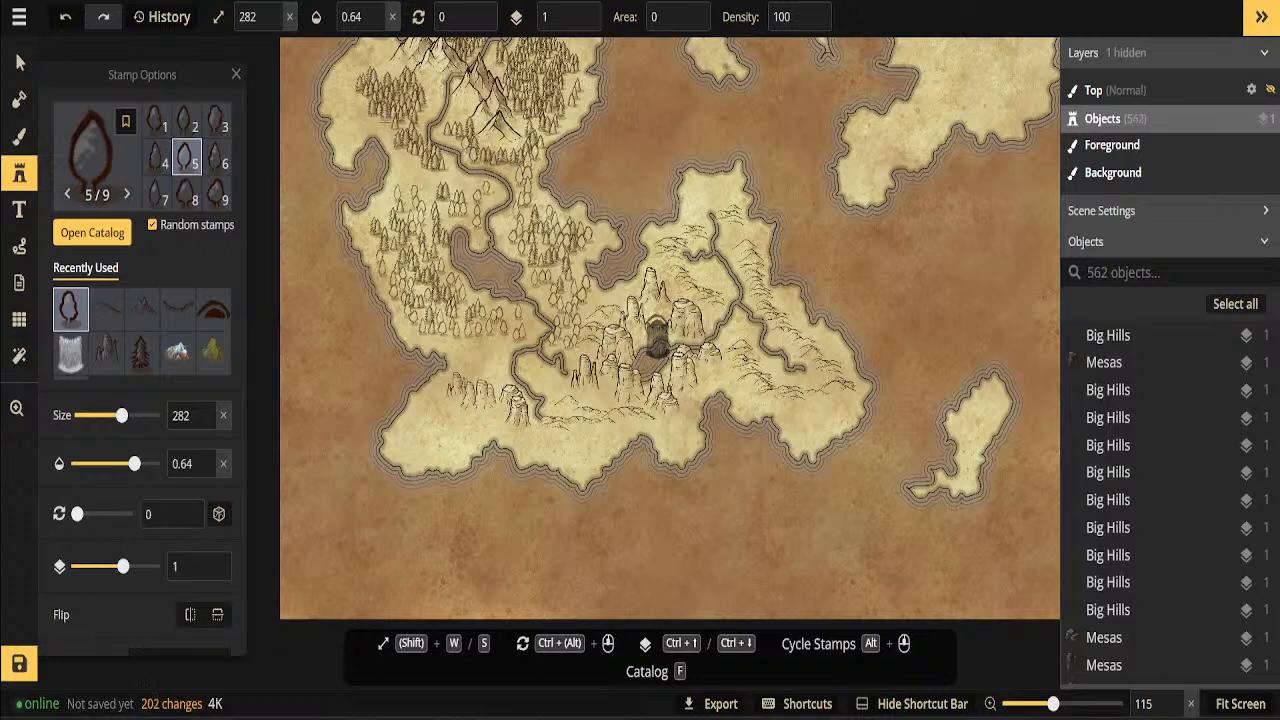
Fill the western forest's northern part with trees, from the river and inlet across to the west coast
{"action": "left_click", "coordinate": [413, 188]}
{"action": "left_click", "coordinate": [409, 199]}
{"action": "left_click", "coordinate": [437, 179]}
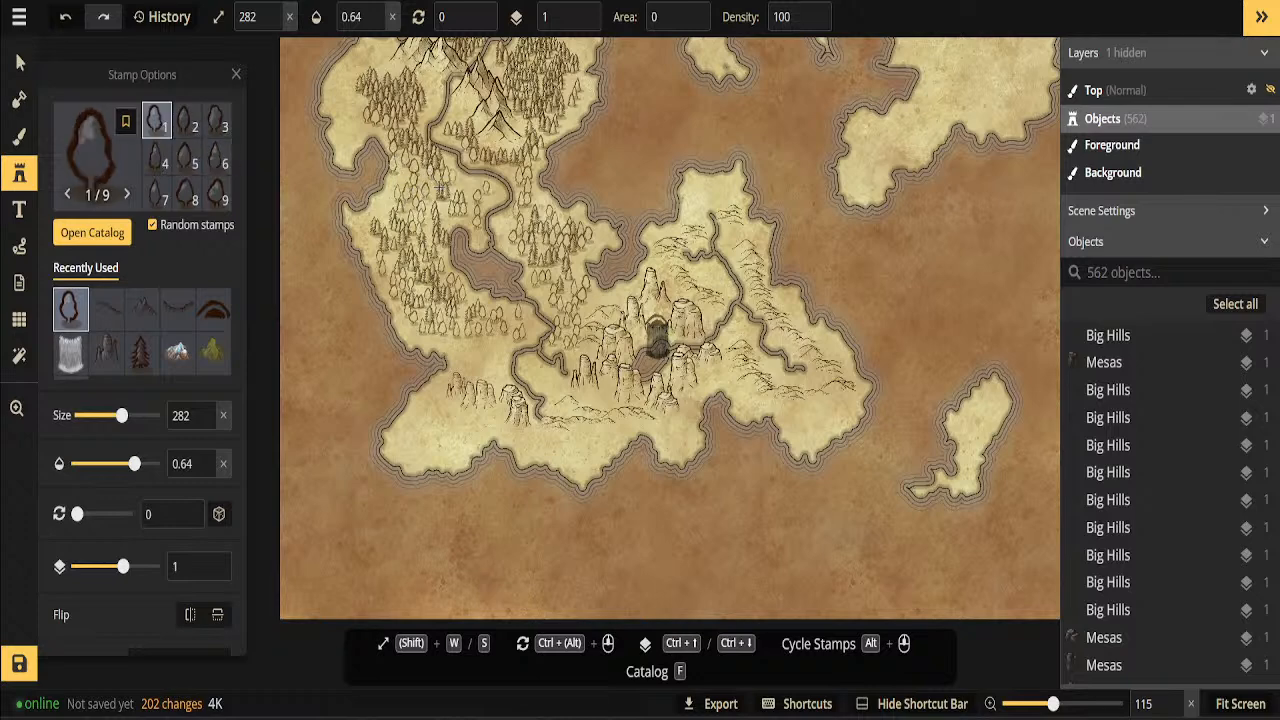
{"action": "left_click", "coordinate": [420, 222]}
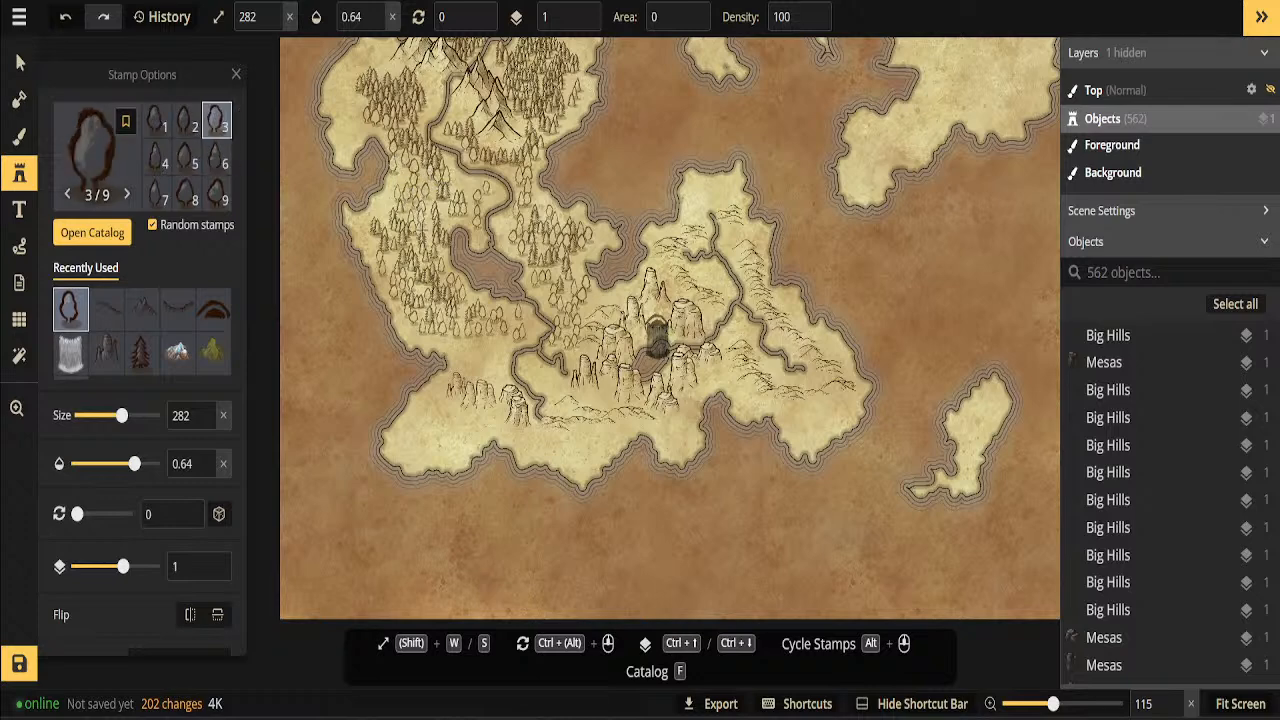
{"action": "left_click", "coordinate": [467, 184]}
{"action": "left_click", "coordinate": [476, 190]}
{"action": "left_click", "coordinate": [472, 229]}
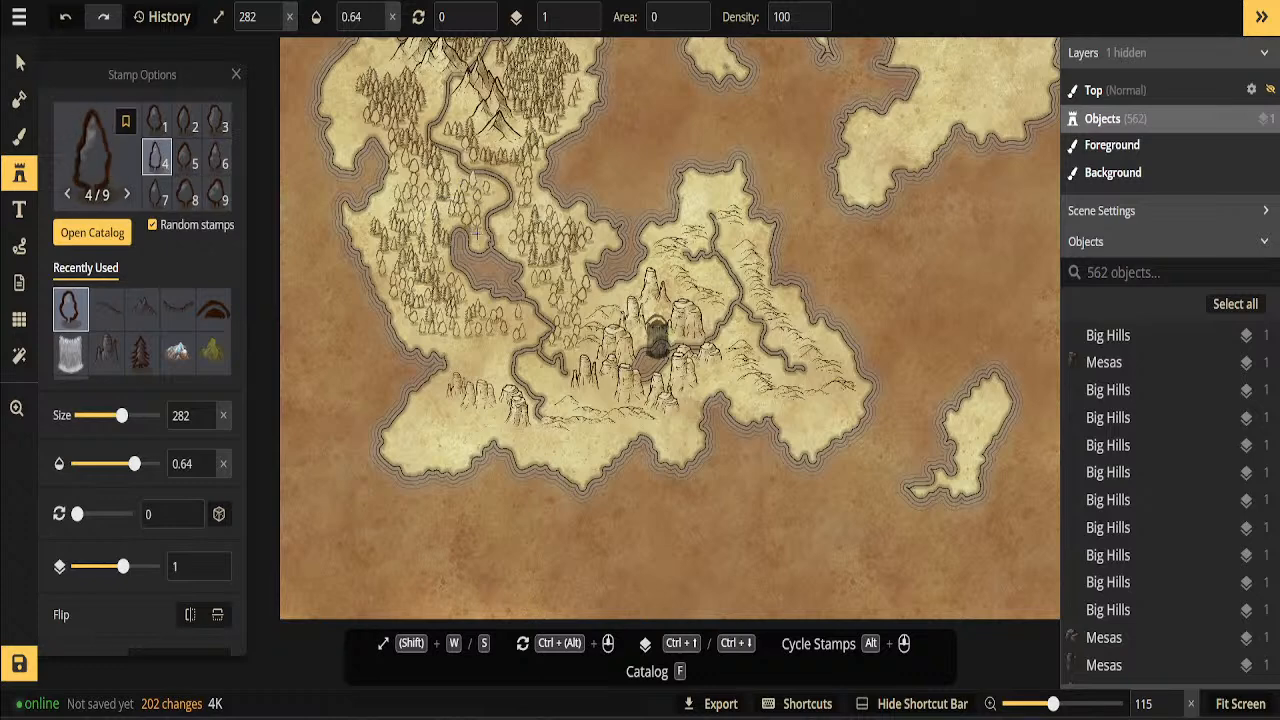
{"action": "left_click", "coordinate": [432, 205]}
{"action": "left_click", "coordinate": [380, 225]}
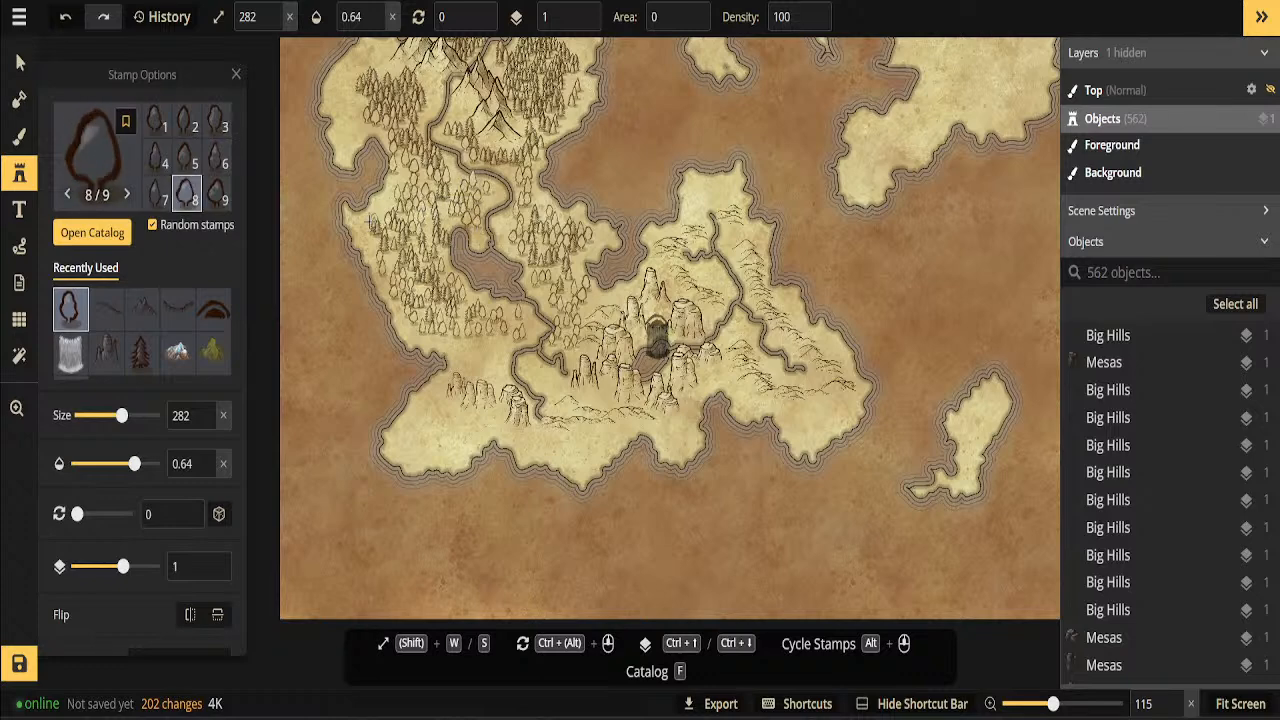
{"action": "left_click", "coordinate": [385, 283]}
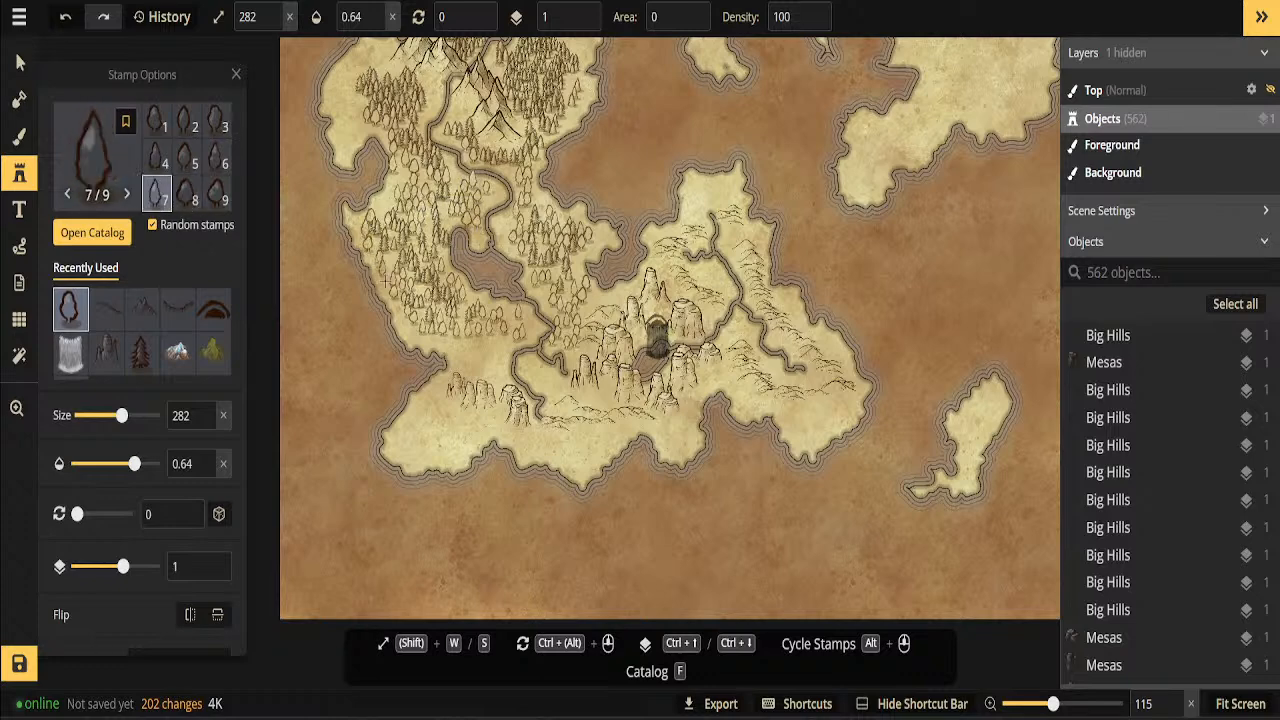
Continue the trees south from the western forest across the narrow neck, scattering a few onto the southwestern peninsula
{"action": "left_click", "coordinate": [462, 342]}
{"action": "left_click", "coordinate": [465, 371]}
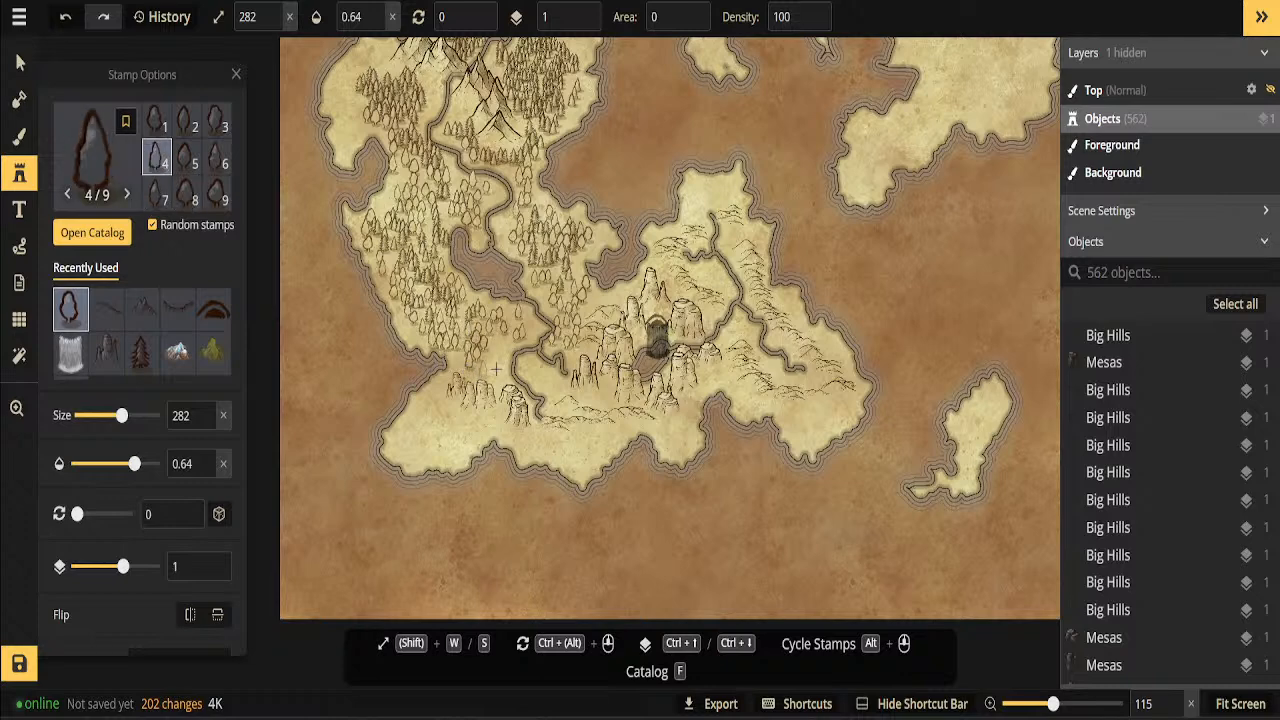
{"action": "left_click", "coordinate": [495, 367]}
{"action": "left_click", "coordinate": [471, 411]}
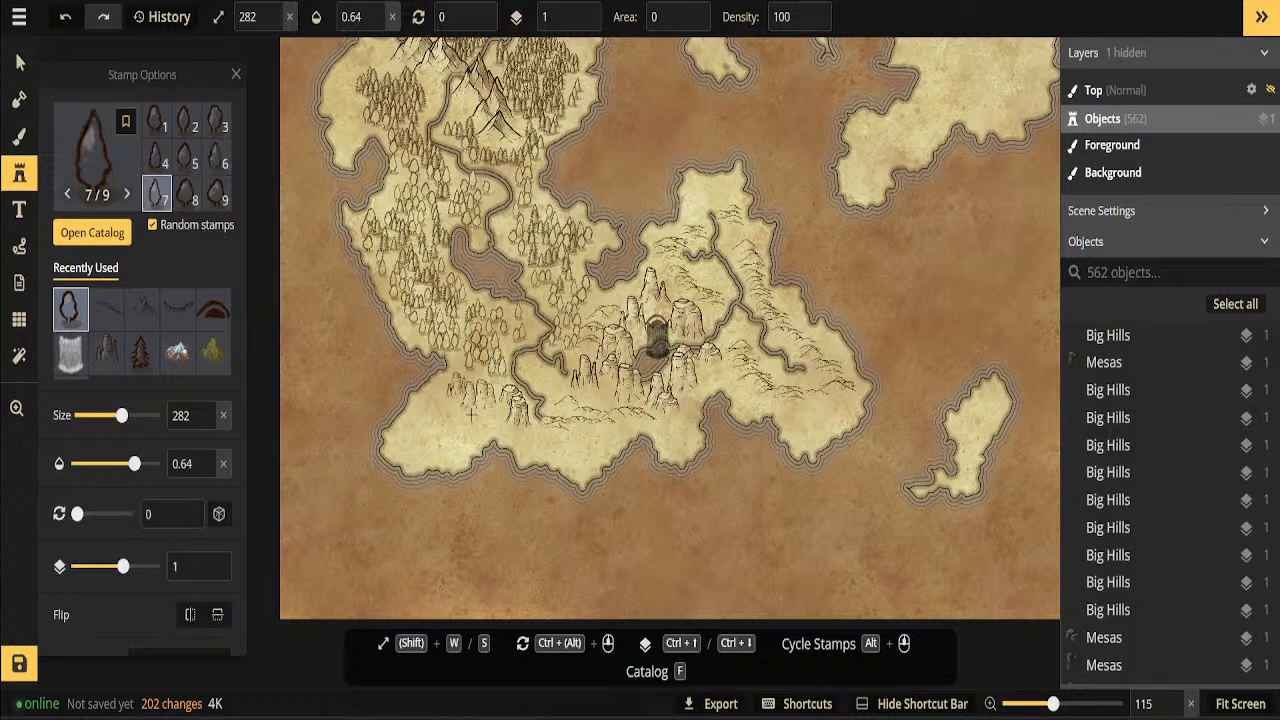
{"action": "left_click", "coordinate": [454, 415]}
{"action": "left_click", "coordinate": [434, 416]}
{"action": "left_click", "coordinate": [429, 424]}
{"action": "left_click", "coordinate": [431, 440]}
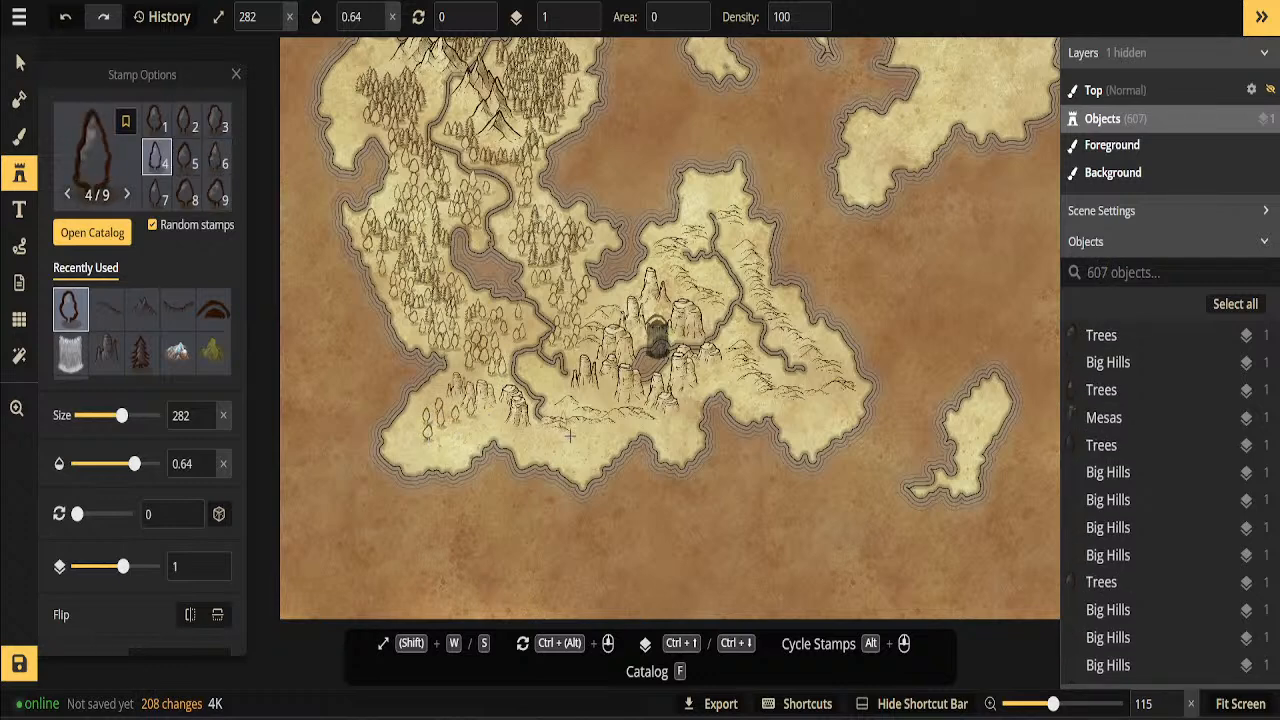
Thicken the tree cover on the narrow neck just north of the southwestern mesas with individual tree stamps
{"action": "left_click", "coordinate": [484, 367]}
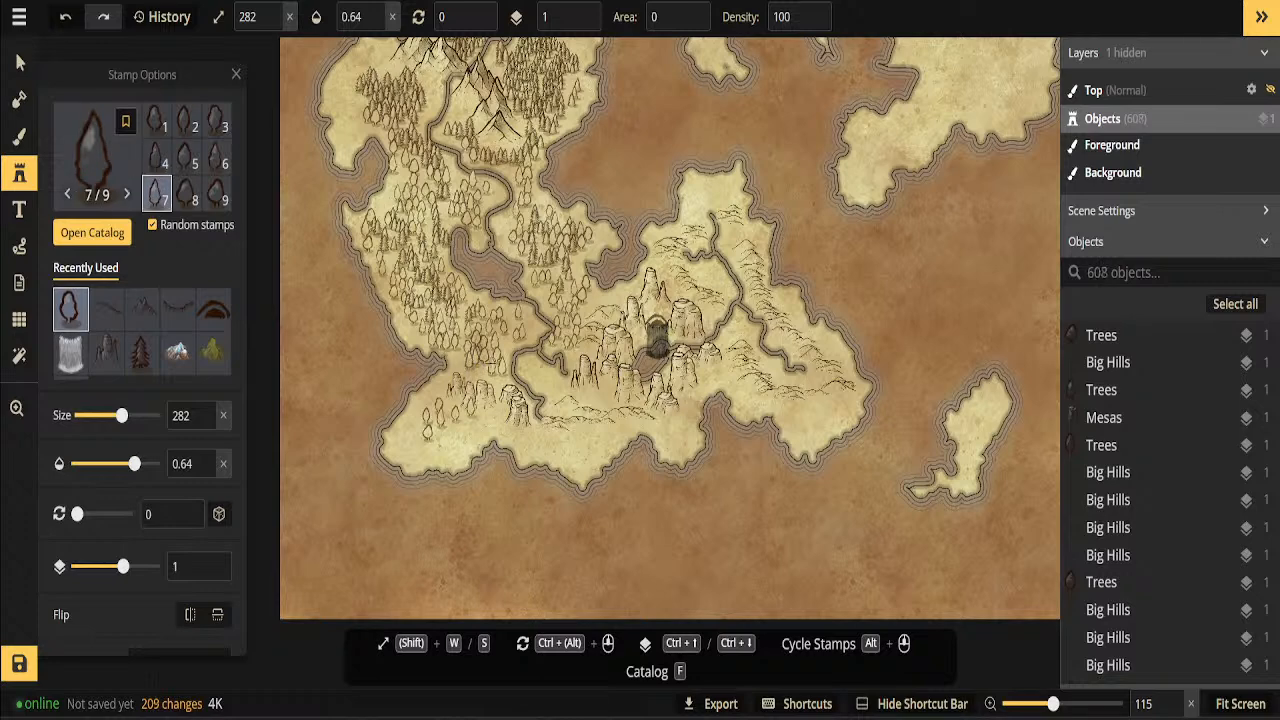
{"action": "left_click", "coordinate": [476, 372]}
{"action": "left_click", "coordinate": [465, 374]}
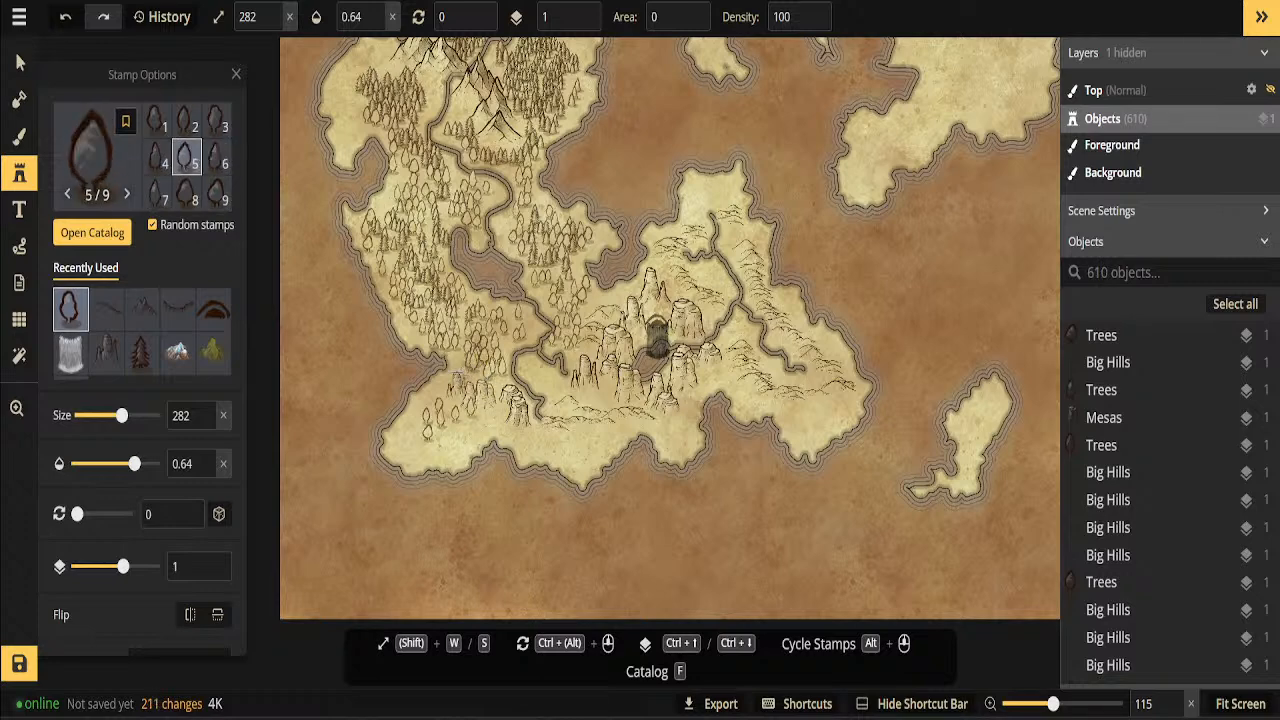
{"action": "left_click", "coordinate": [455, 367]}
Fill the gaps along the western forest's northwest coast and paint trees eastward up to the river bend below the mountains
{"action": "scroll", "coordinate": [458, 140], "scroll_direction": "up", "scroll_amount": 1}
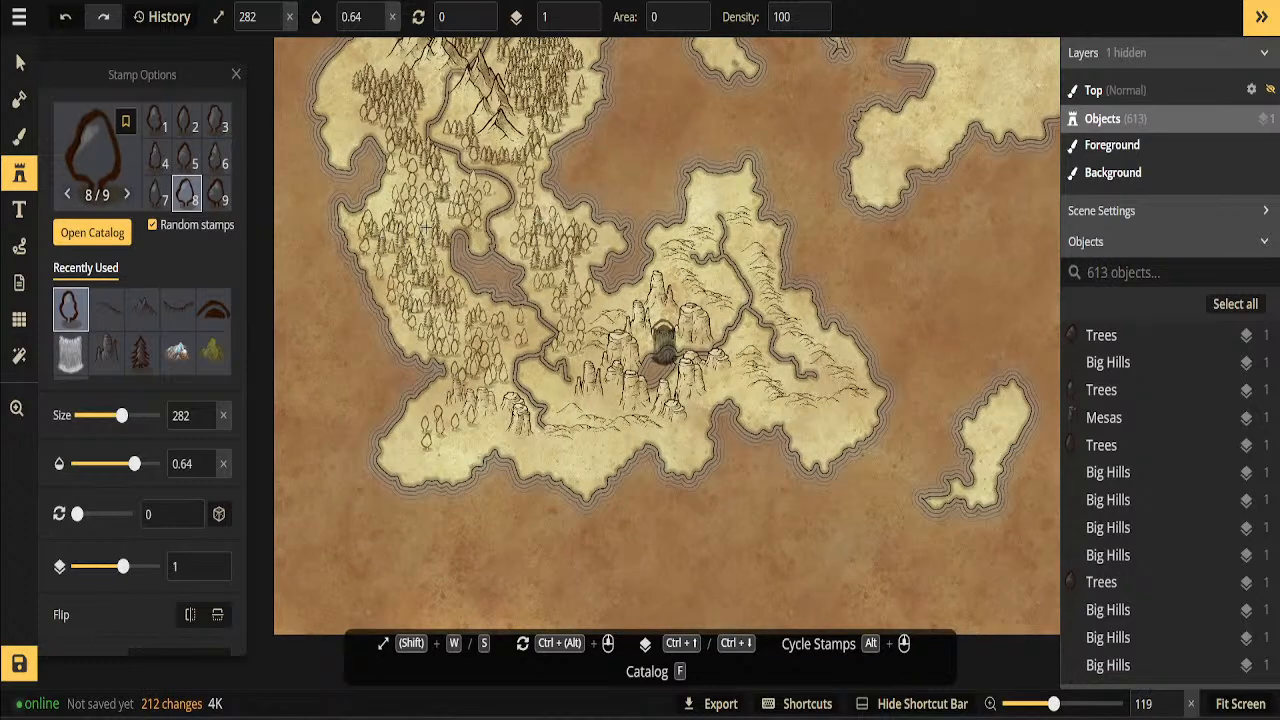
{"action": "left_click", "coordinate": [393, 228]}
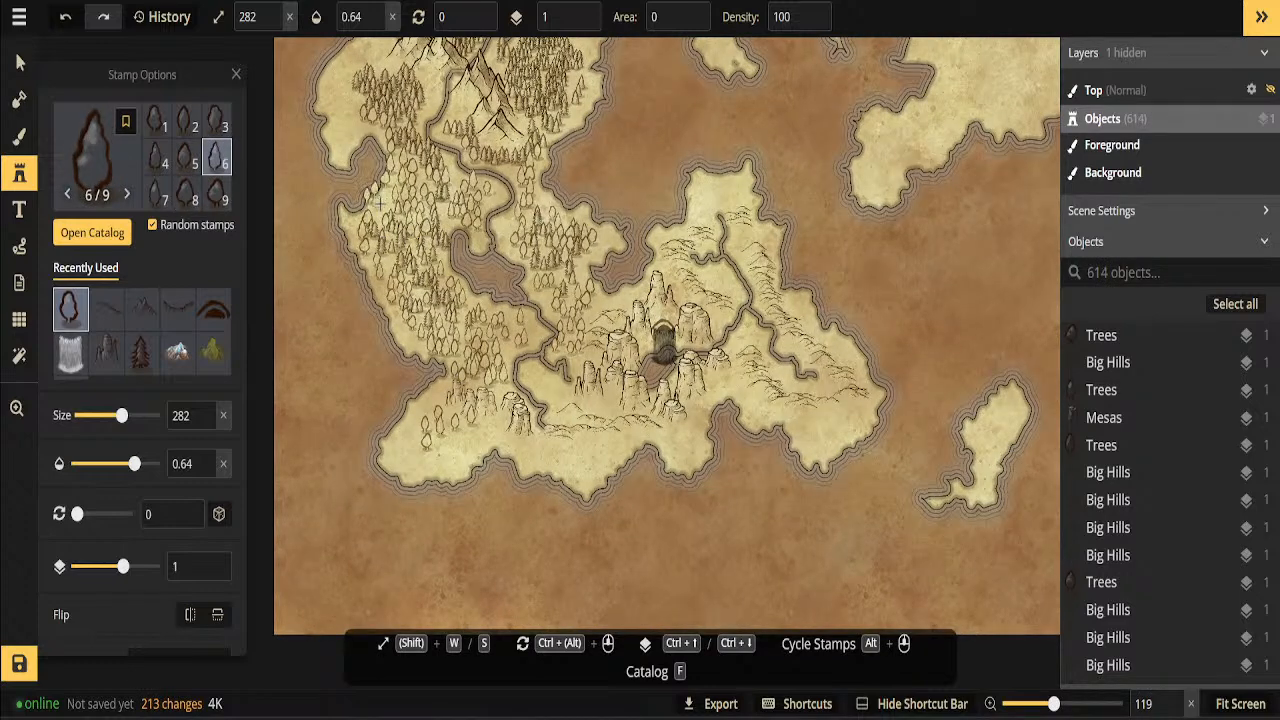
{"action": "left_click", "coordinate": [370, 198]}
{"action": "left_click", "coordinate": [383, 190]}
{"action": "left_click", "coordinate": [387, 208]}
{"action": "left_click", "coordinate": [403, 203]}
{"action": "left_click", "coordinate": [466, 189]}
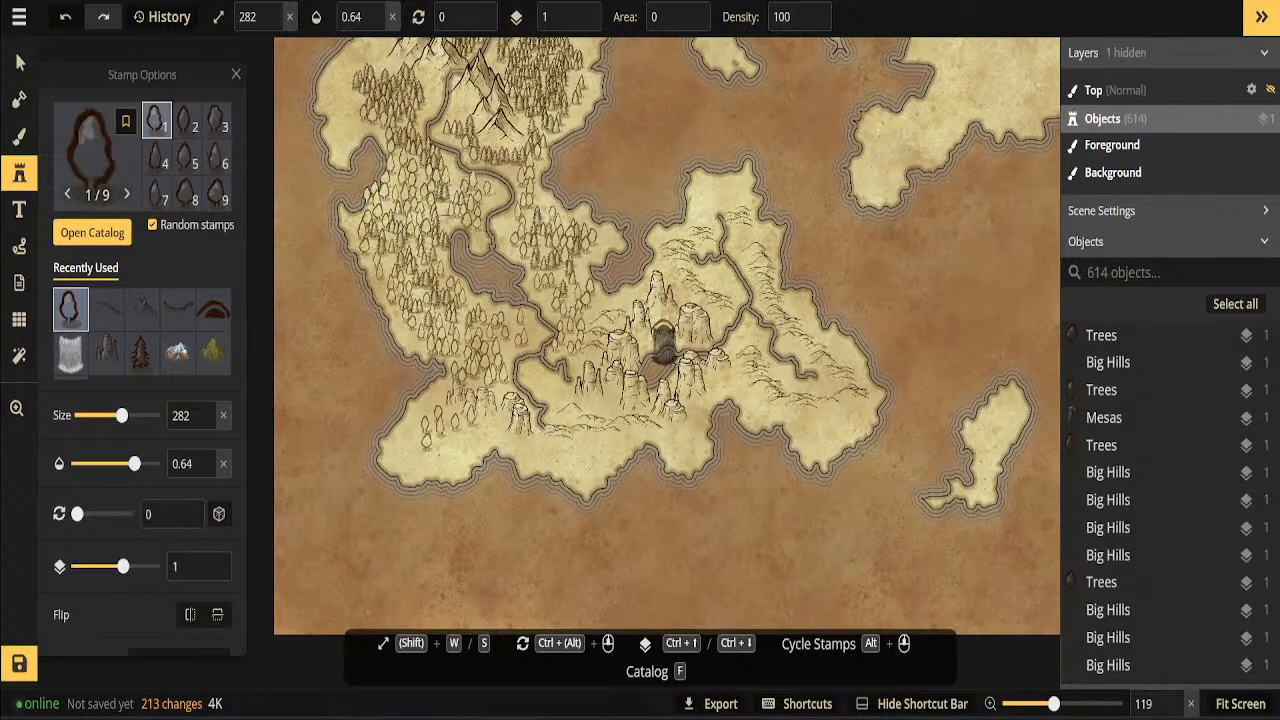
{"action": "left_click", "coordinate": [445, 217]}
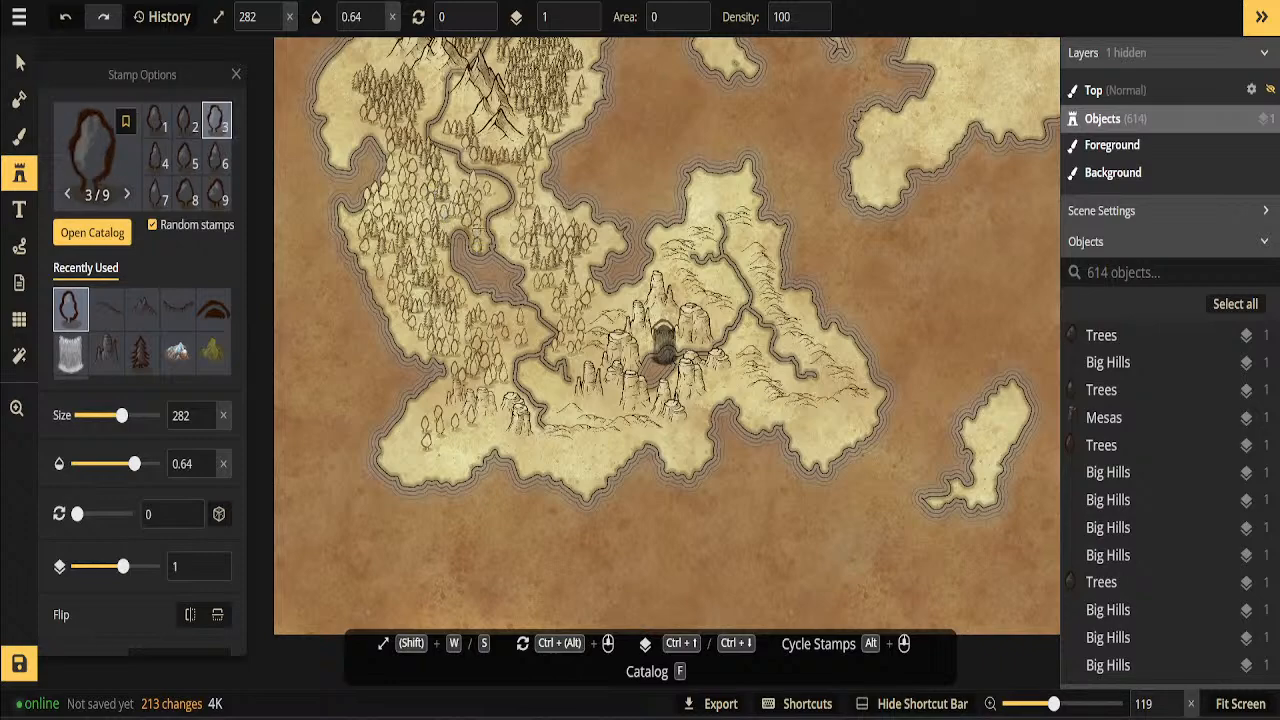
{"action": "left_click", "coordinate": [480, 214]}
{"action": "left_click_drag", "start_coordinate": [492, 198], "coordinate": [505, 172]}
{"action": "scroll", "coordinate": [544, 155], "scroll_direction": "up", "scroll_amount": 3}
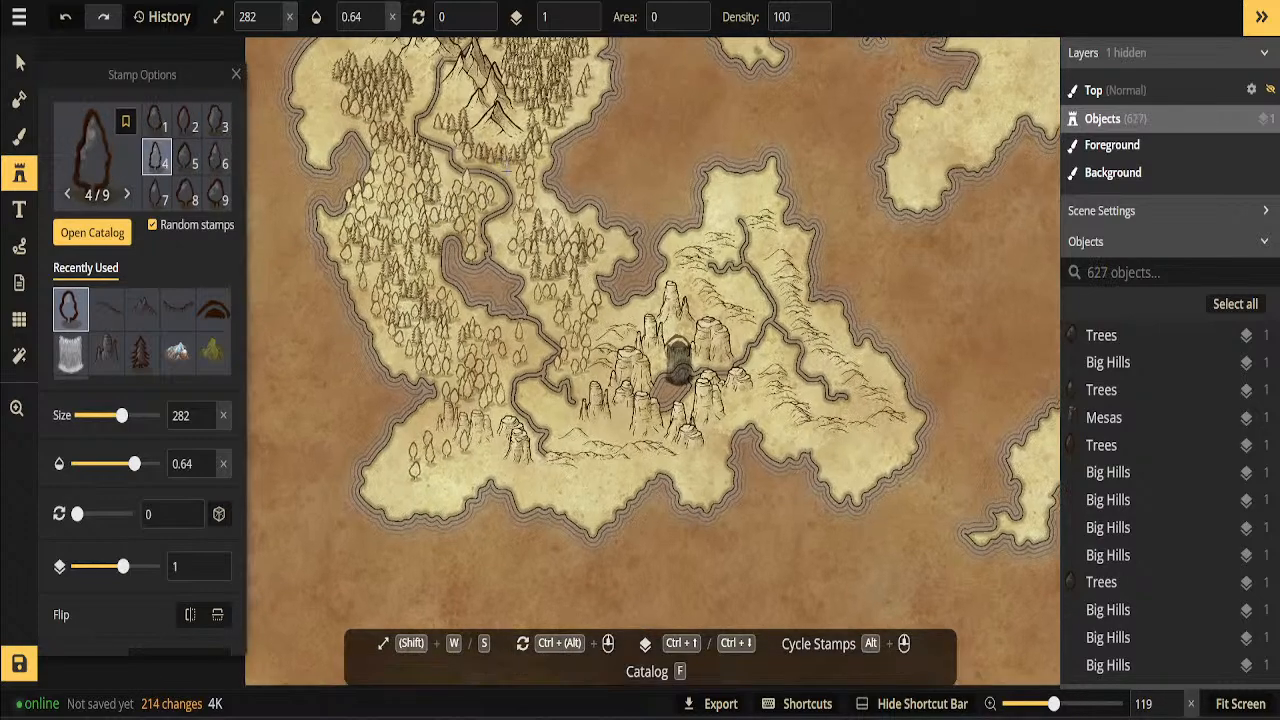
{"action": "scroll", "coordinate": [573, 284], "scroll_direction": "down", "scroll_amount": 2}
{"action": "scroll", "coordinate": [640, 300], "scroll_direction": "down", "scroll_amount": 2}
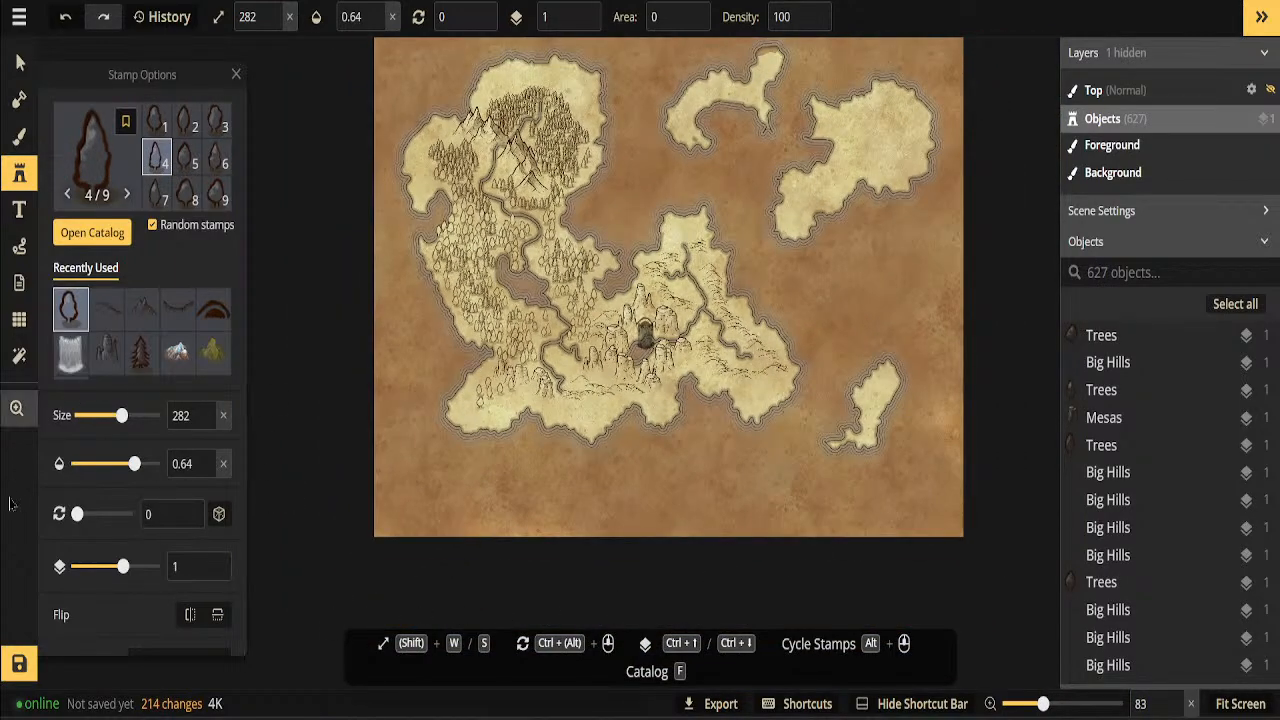
{"action": "left_click", "coordinate": [16, 408]}
{"action": "scroll", "coordinate": [536, 330], "scroll_direction": "up", "scroll_amount": 1}
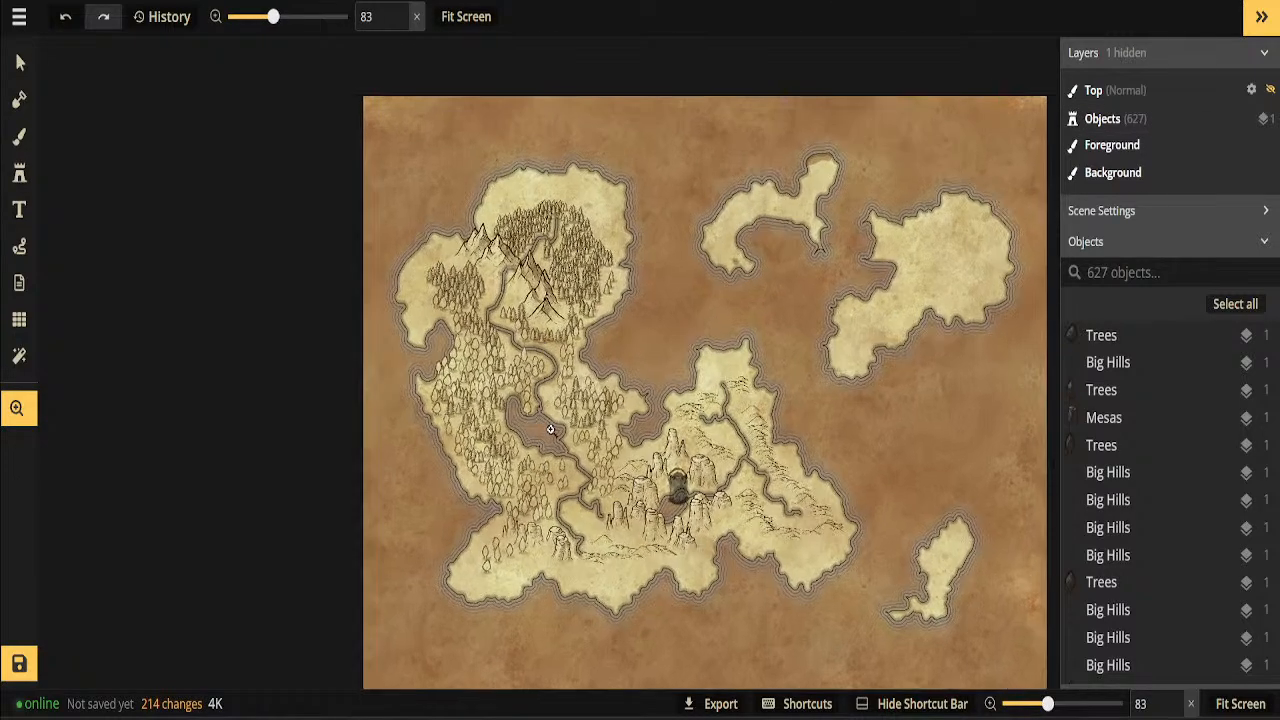
Bring up the Parchment World stamp catalog for placing new stamps on the main continent
{"action": "scroll", "coordinate": [550, 432], "scroll_direction": "up", "scroll_amount": 5}
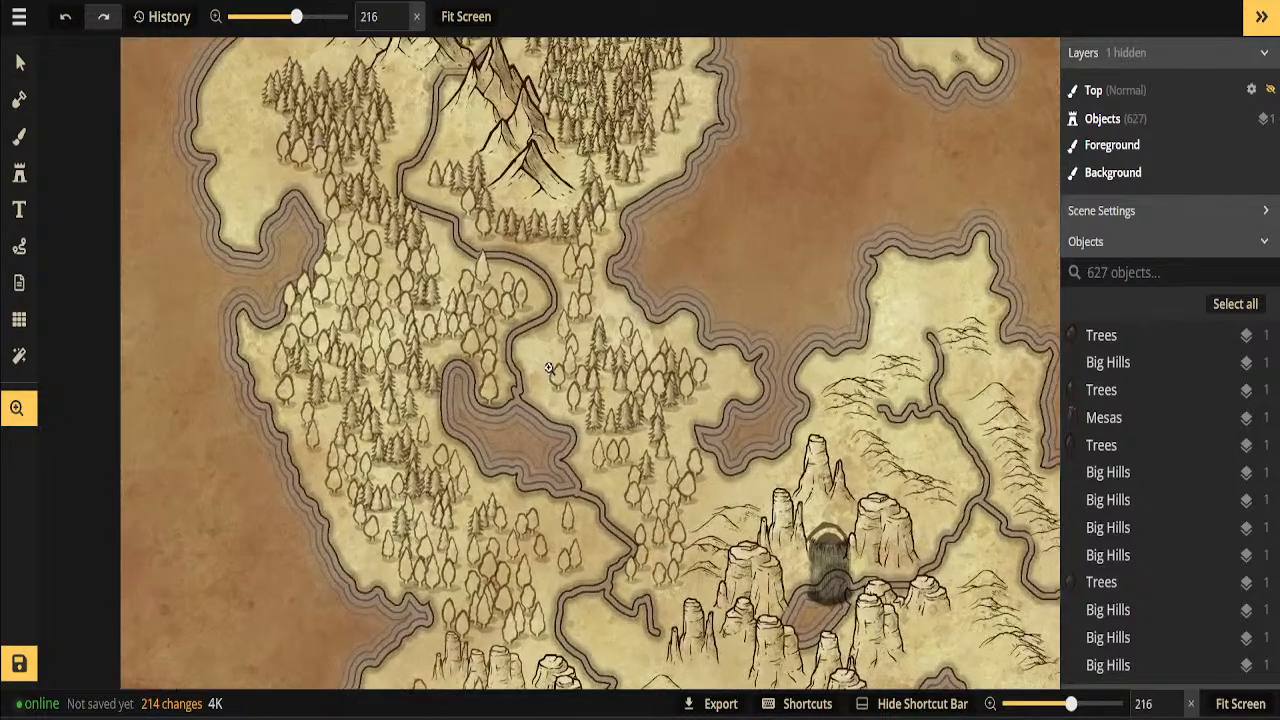
{"action": "scroll", "coordinate": [743, 340], "scroll_direction": "down", "scroll_amount": 1}
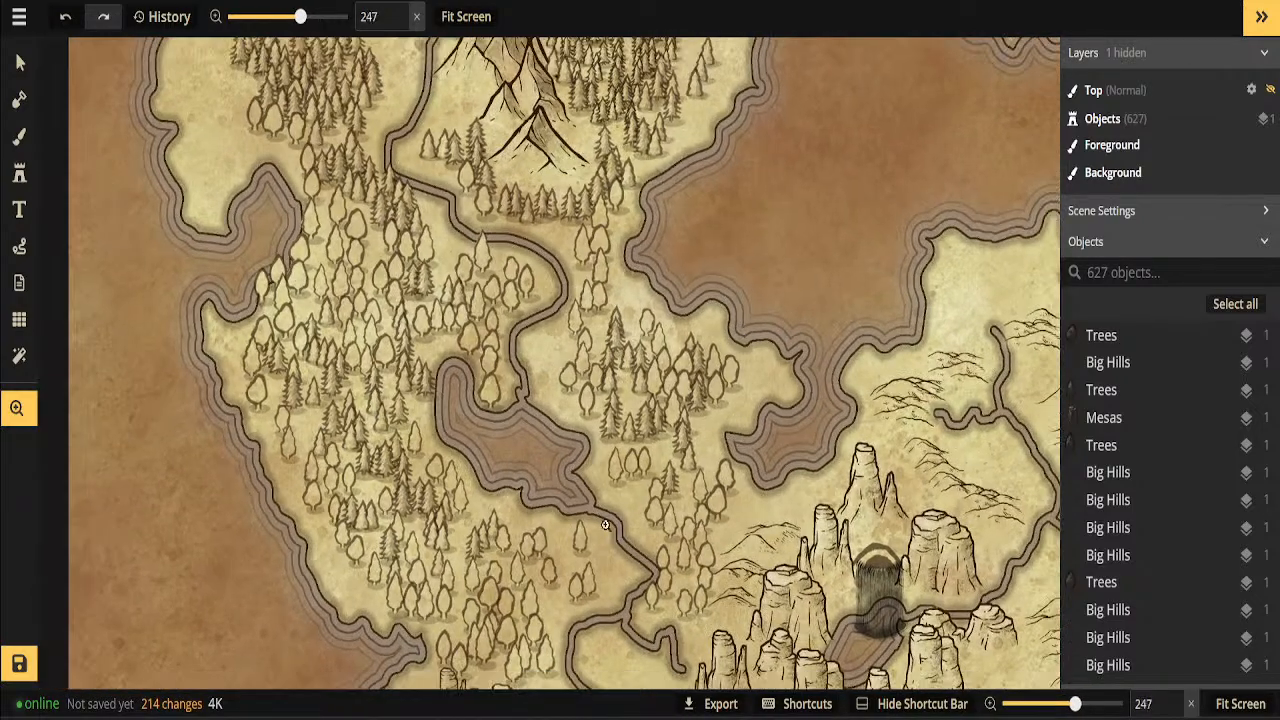
{"action": "left_click_drag", "start_coordinate": [486, 437], "coordinate": [466, 271]}
{"action": "left_click_drag", "start_coordinate": [486, 316], "coordinate": [489, 325]}
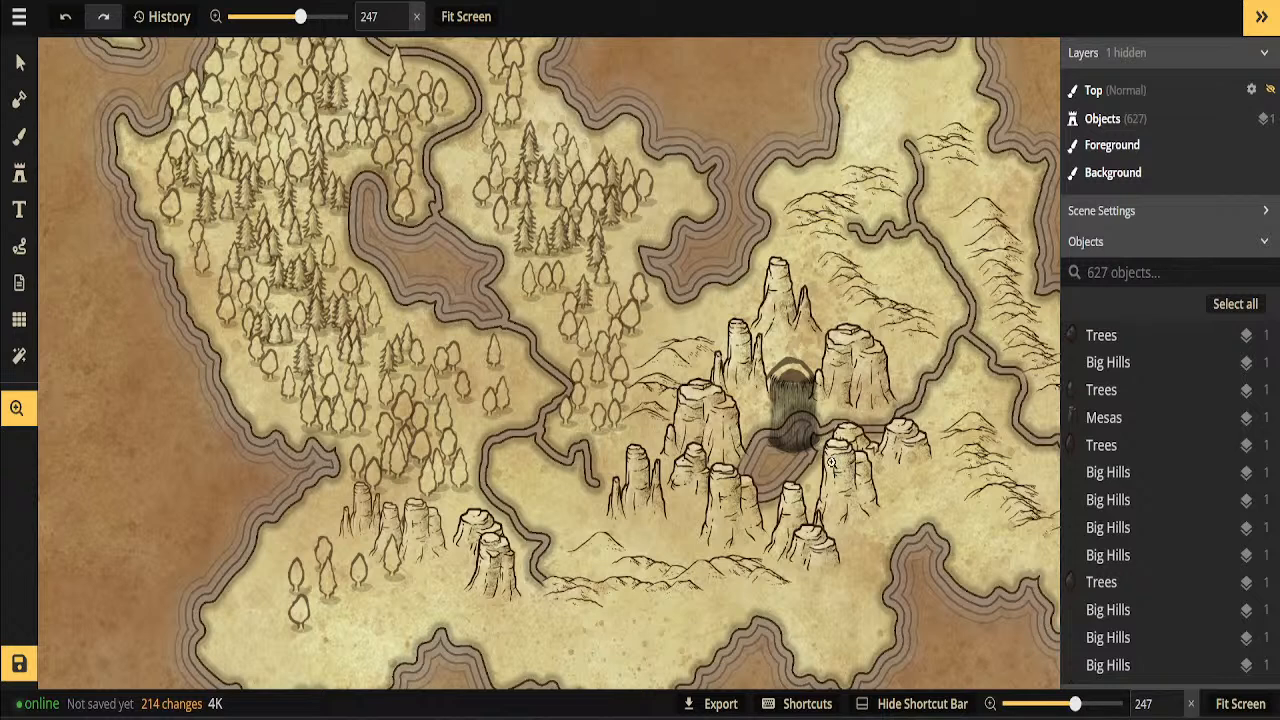
{"action": "left_click", "coordinate": [19, 176]}
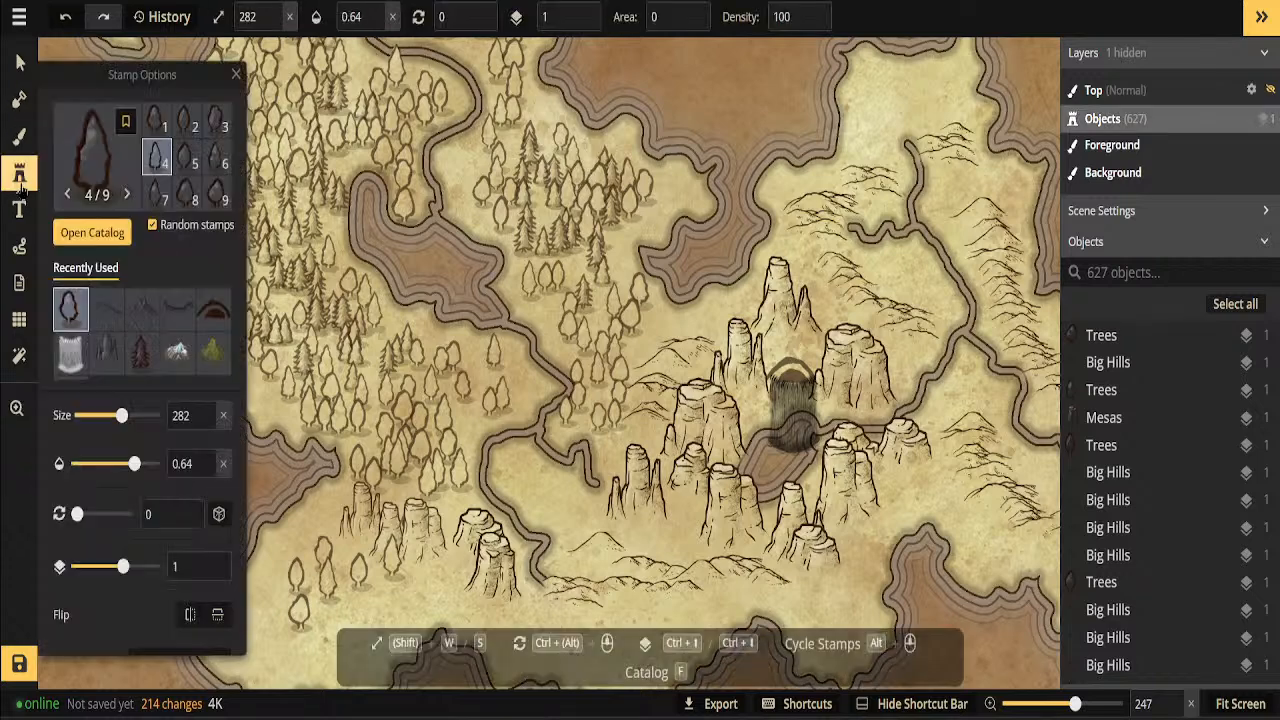
{"action": "left_click", "coordinate": [208, 313]}
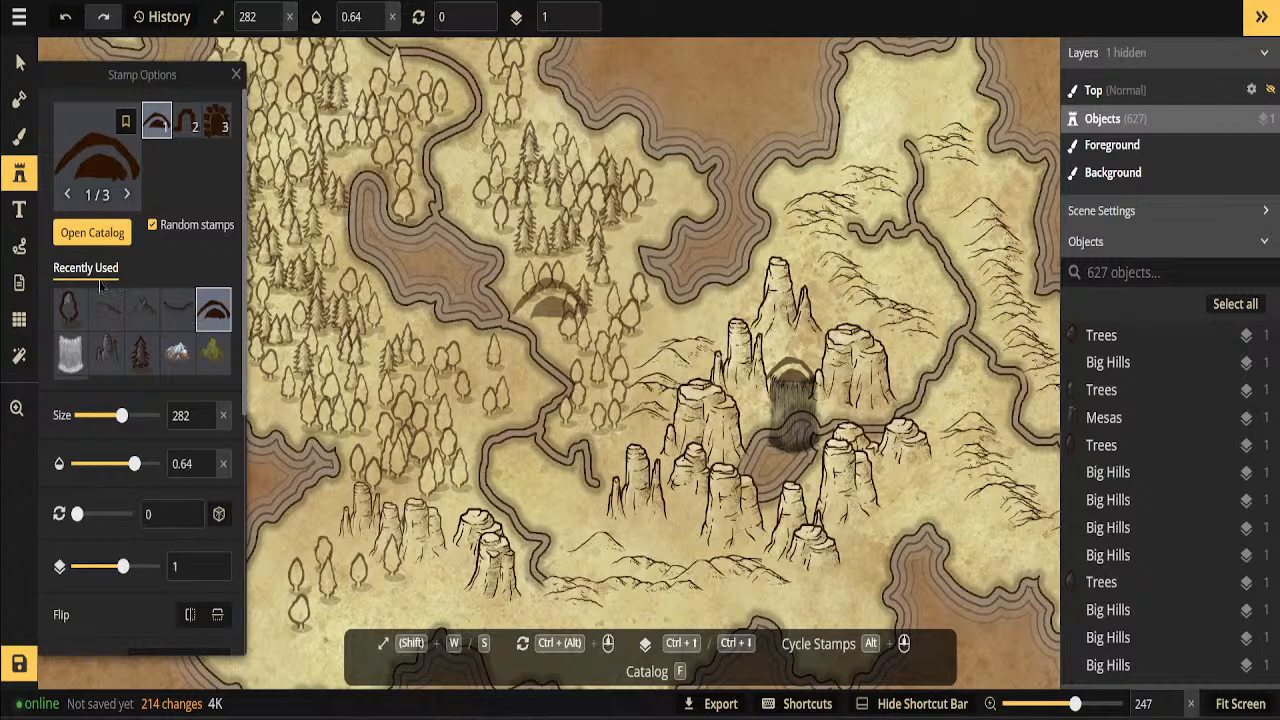
{"action": "left_click", "coordinate": [93, 236]}
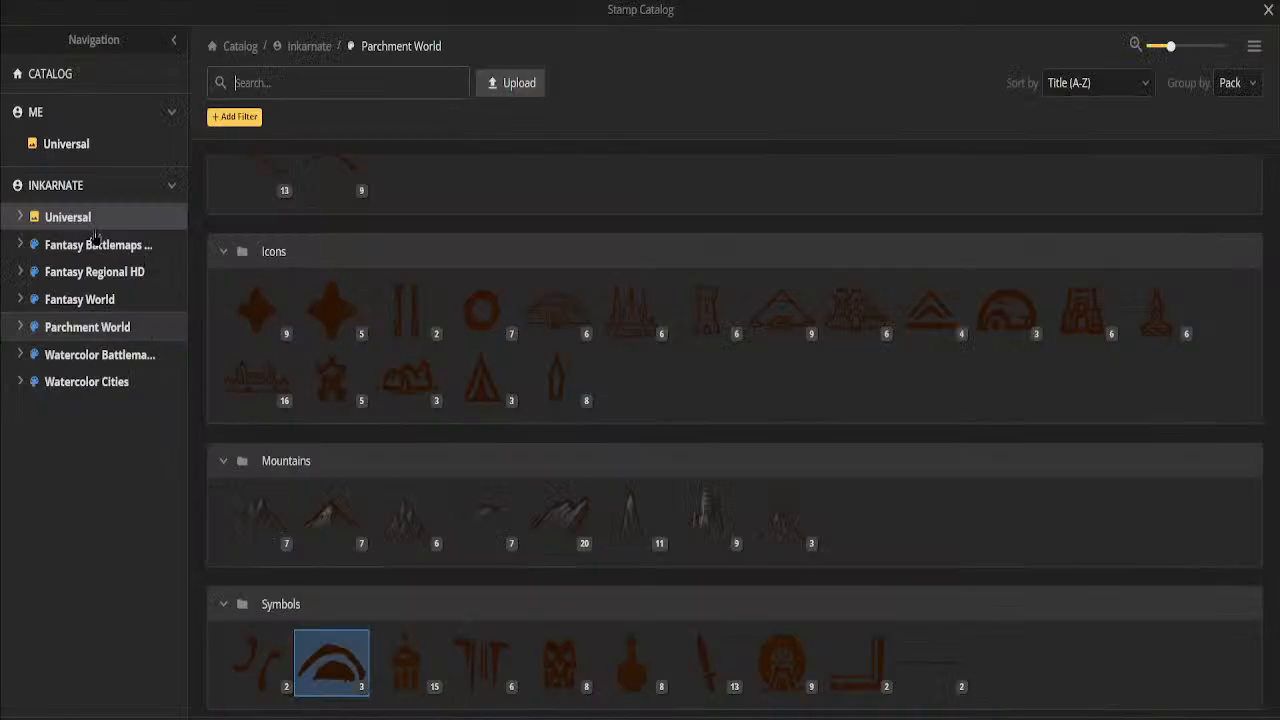
Examine the Parchment World stamp sets, including Decorations, Heraldry, Icons, Symbols and Terrain, for a suitable map marker
{"action": "mouse_move", "coordinate": [277, 308]}
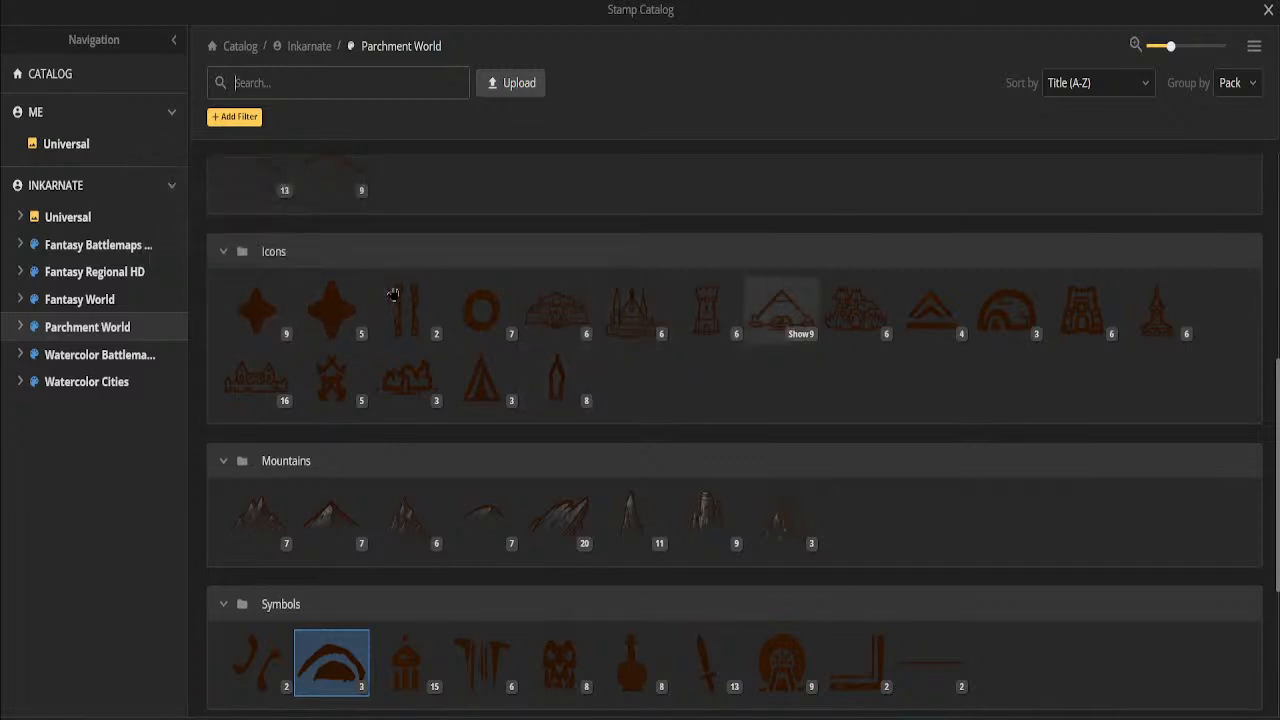
{"action": "mouse_move", "coordinate": [637, 312]}
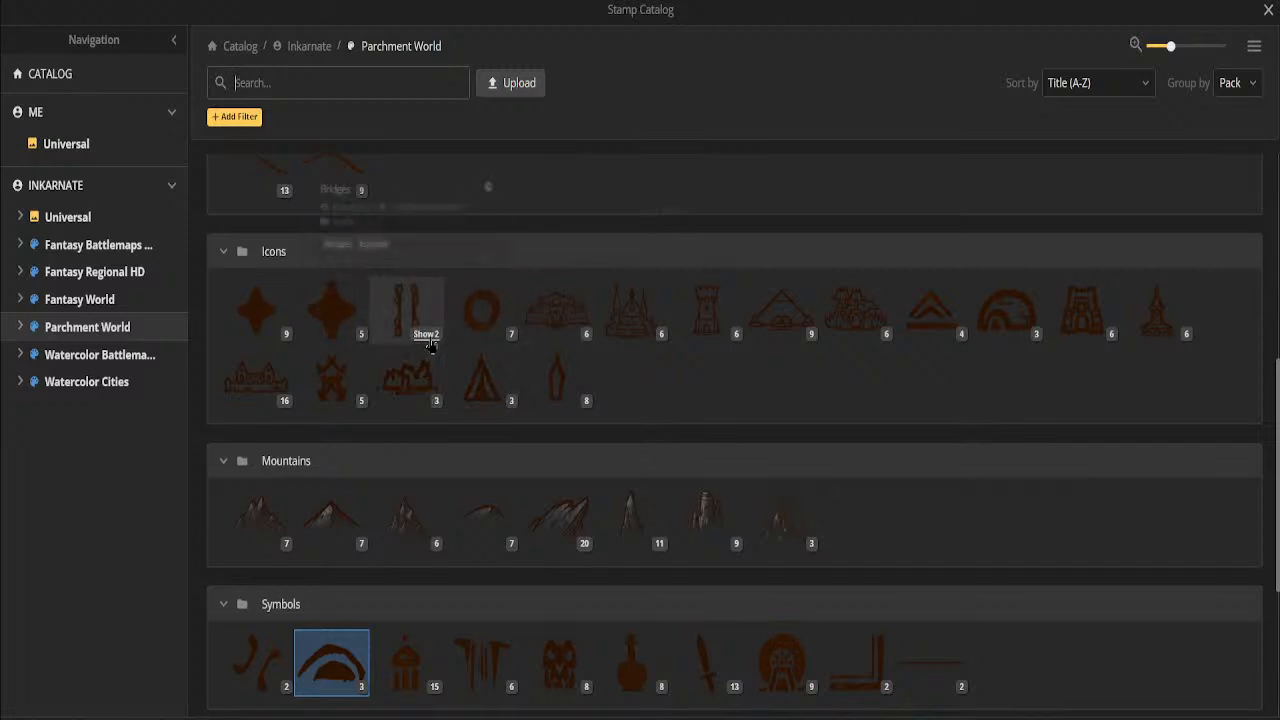
{"action": "scroll", "coordinate": [716, 454], "scroll_direction": "down", "scroll_amount": 3}
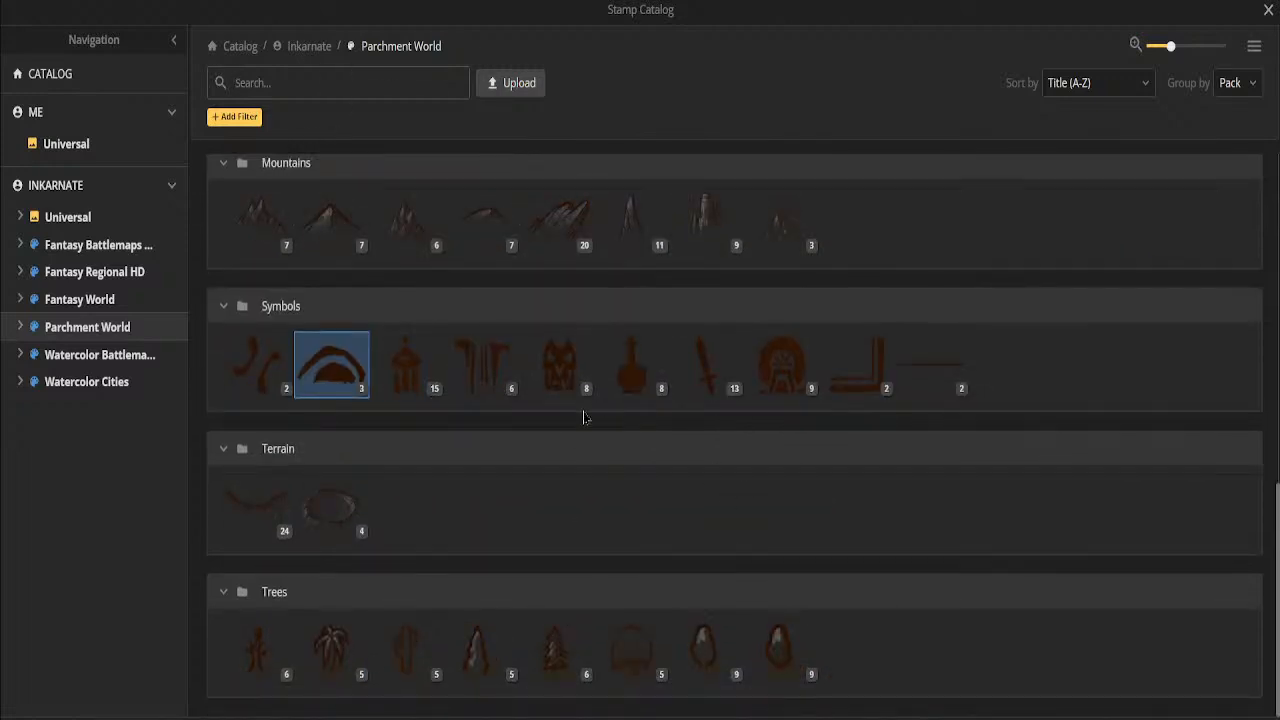
{"action": "scroll", "coordinate": [732, 431], "scroll_direction": "up", "scroll_amount": 10}
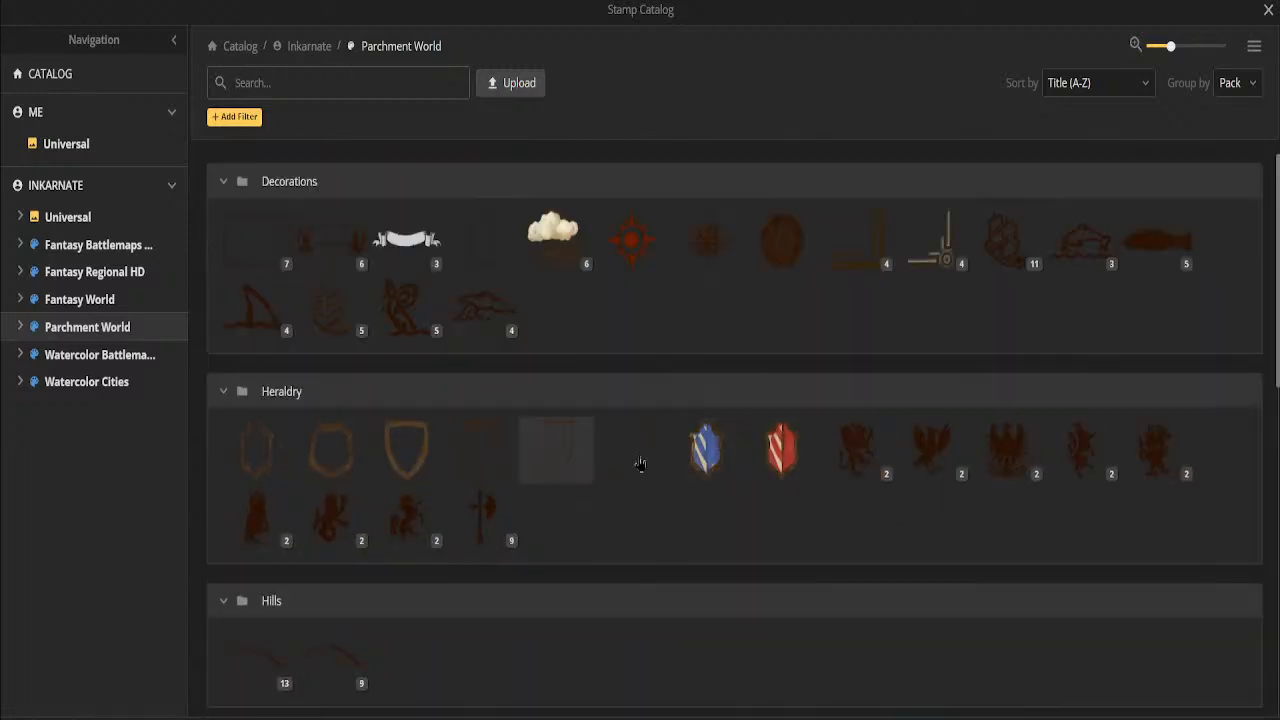
{"action": "scroll", "coordinate": [563, 462], "scroll_direction": "down", "scroll_amount": 5}
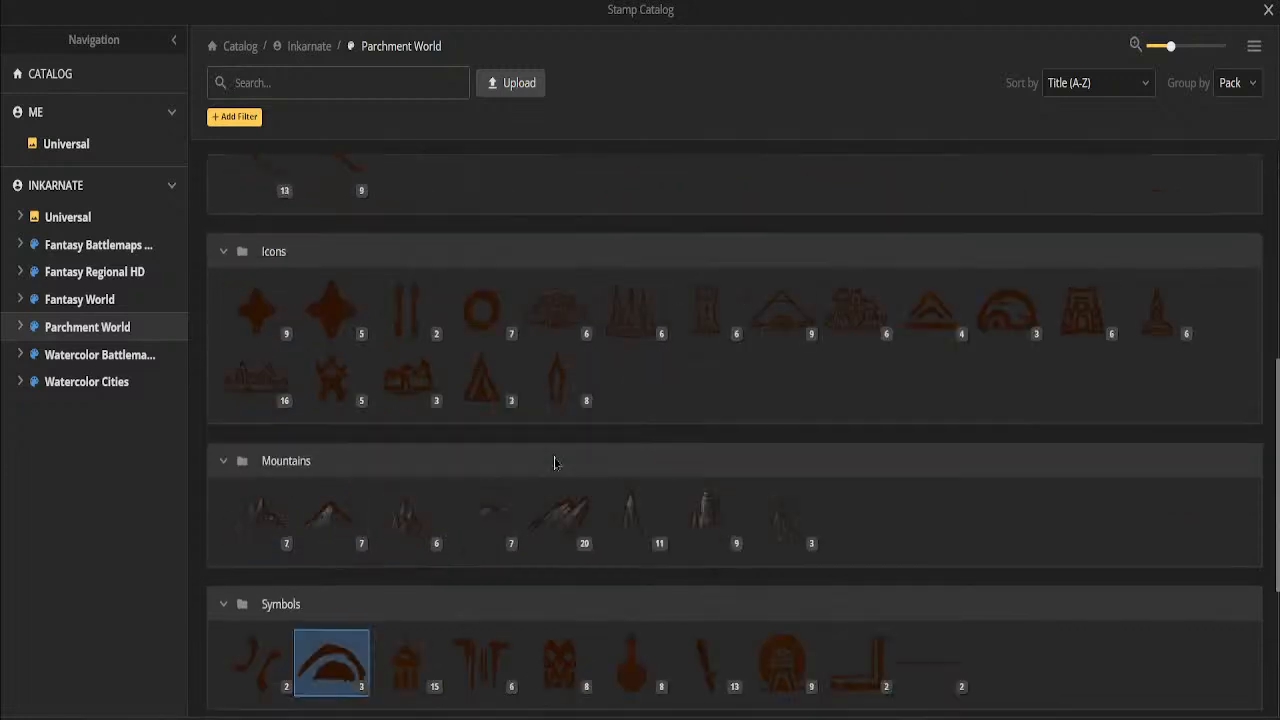
{"action": "mouse_move", "coordinate": [497, 325]}
{"action": "scroll", "coordinate": [418, 356], "scroll_direction": "down", "scroll_amount": 3}
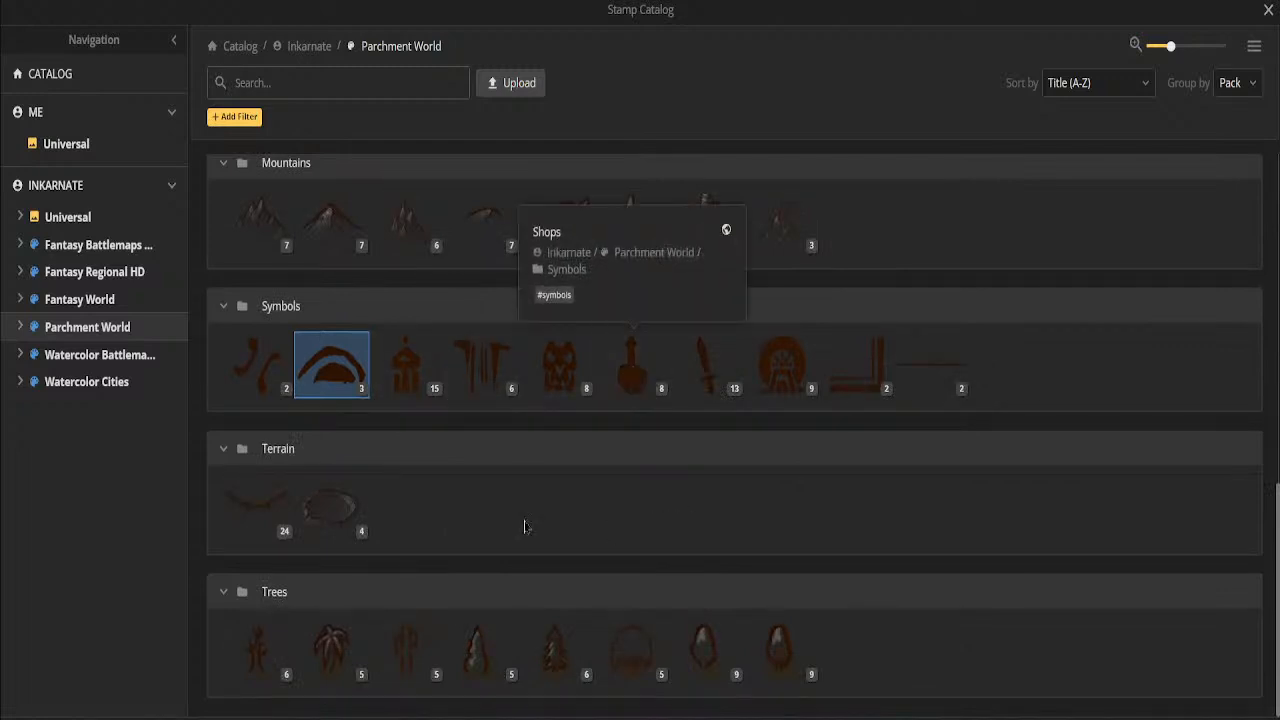
{"action": "scroll", "coordinate": [567, 355], "scroll_direction": "up", "scroll_amount": 3}
{"action": "scroll", "coordinate": [567, 355], "scroll_direction": "up", "scroll_amount": 5}
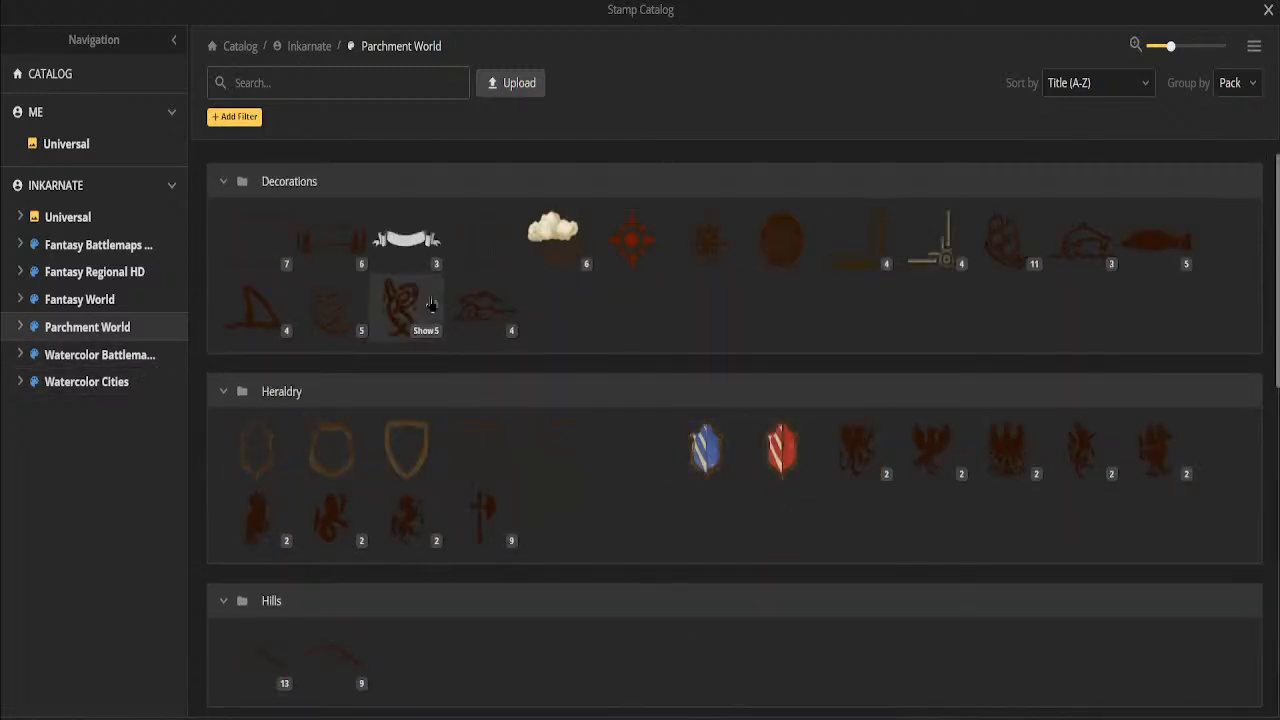
{"action": "scroll", "coordinate": [620, 360], "scroll_direction": "down", "scroll_amount": 5}
{"action": "scroll", "coordinate": [806, 470], "scroll_direction": "down", "scroll_amount": 3}
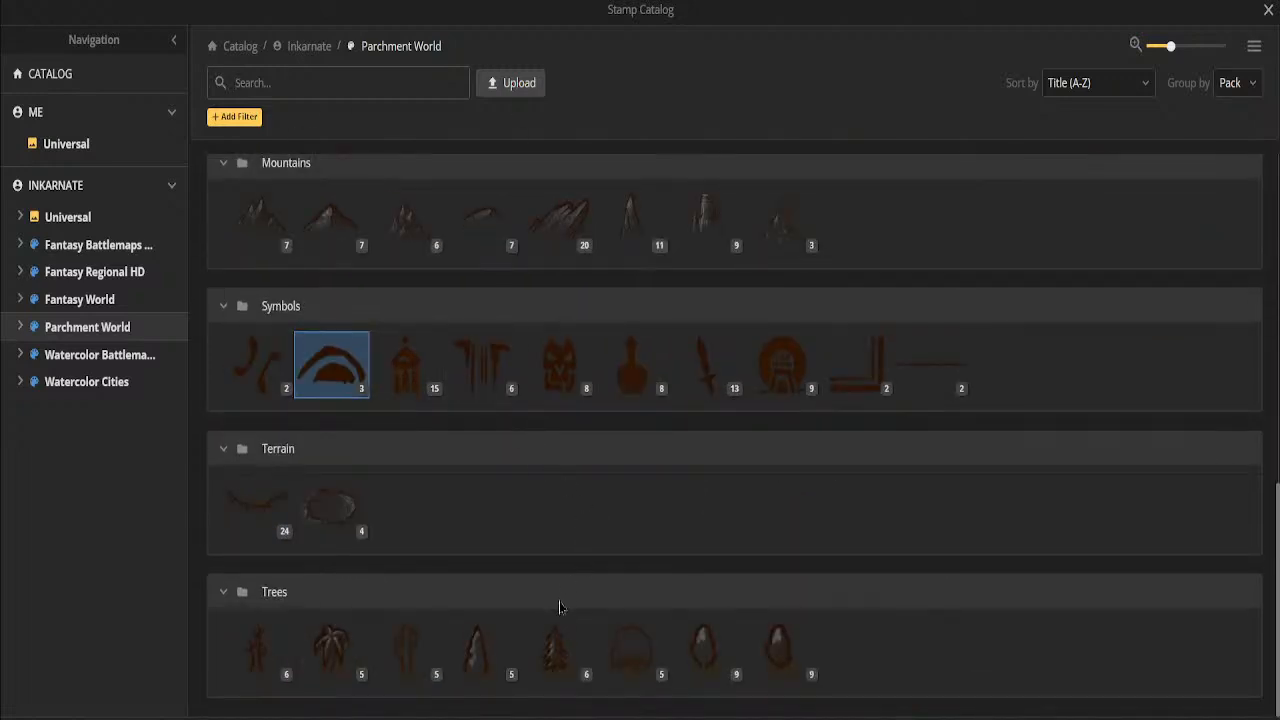
{"action": "scroll", "coordinate": [585, 440], "scroll_direction": "up", "scroll_amount": 5}
{"action": "scroll", "coordinate": [589, 455], "scroll_direction": "down", "scroll_amount": 5}
{"action": "scroll", "coordinate": [557, 447], "scroll_direction": "up", "scroll_amount": 5}
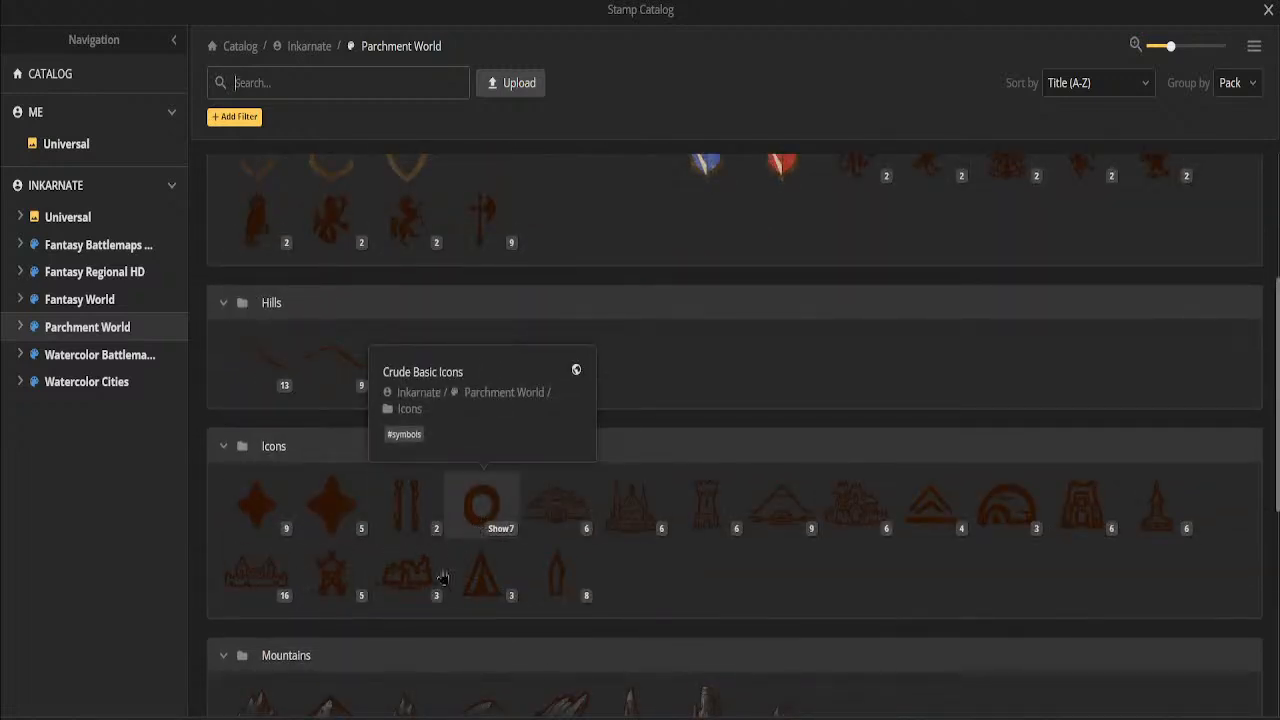
{"action": "mouse_move", "coordinate": [264, 564]}
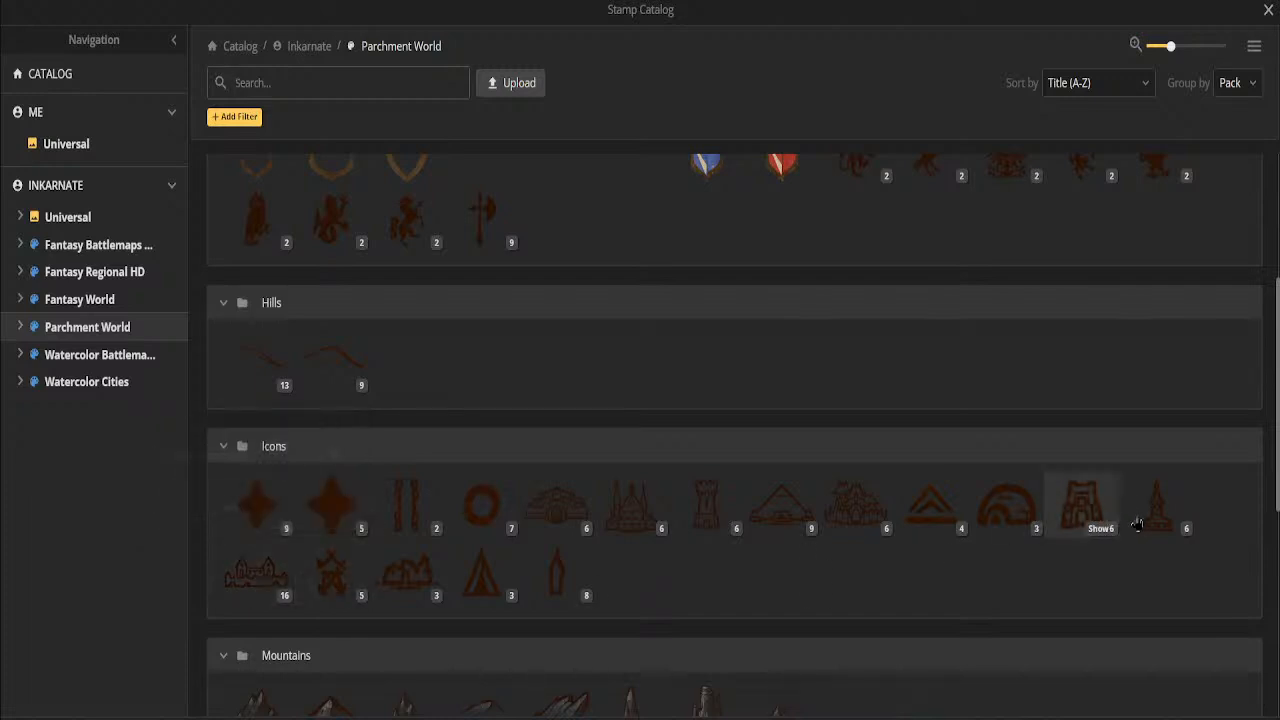
{"action": "mouse_move", "coordinate": [1147, 524]}
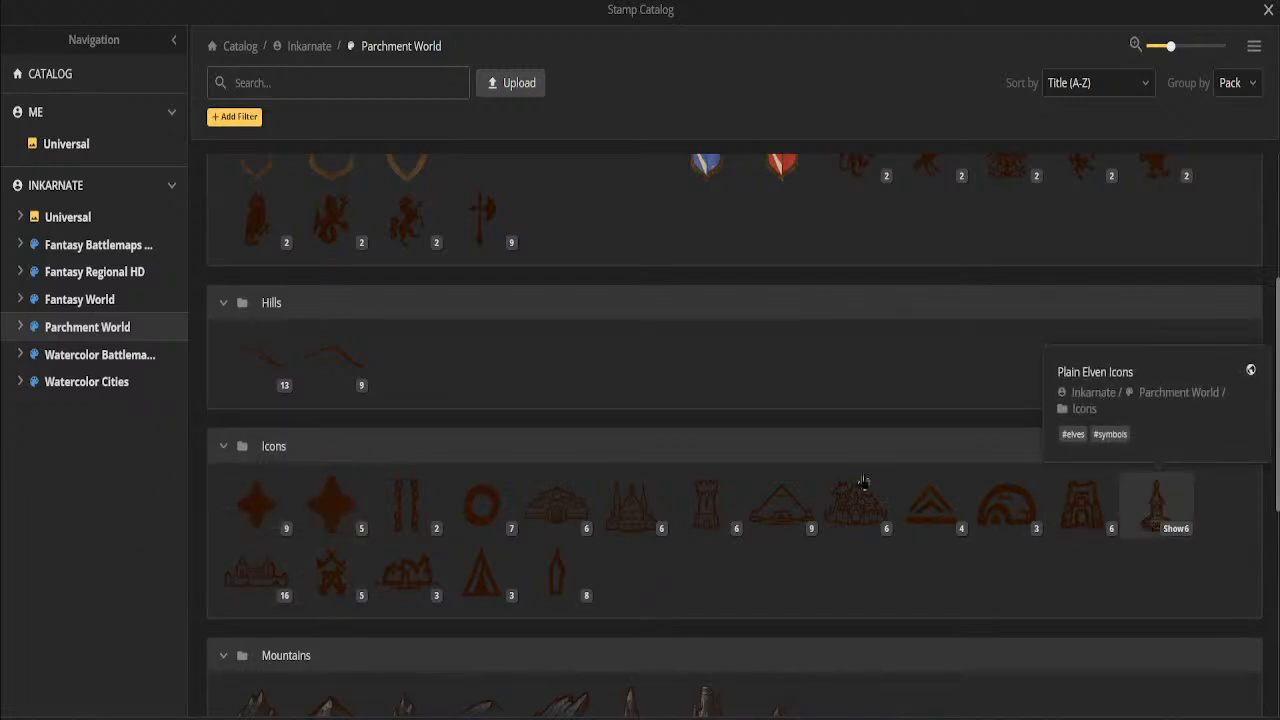
{"action": "scroll", "coordinate": [529, 323], "scroll_direction": "up", "scroll_amount": 3}
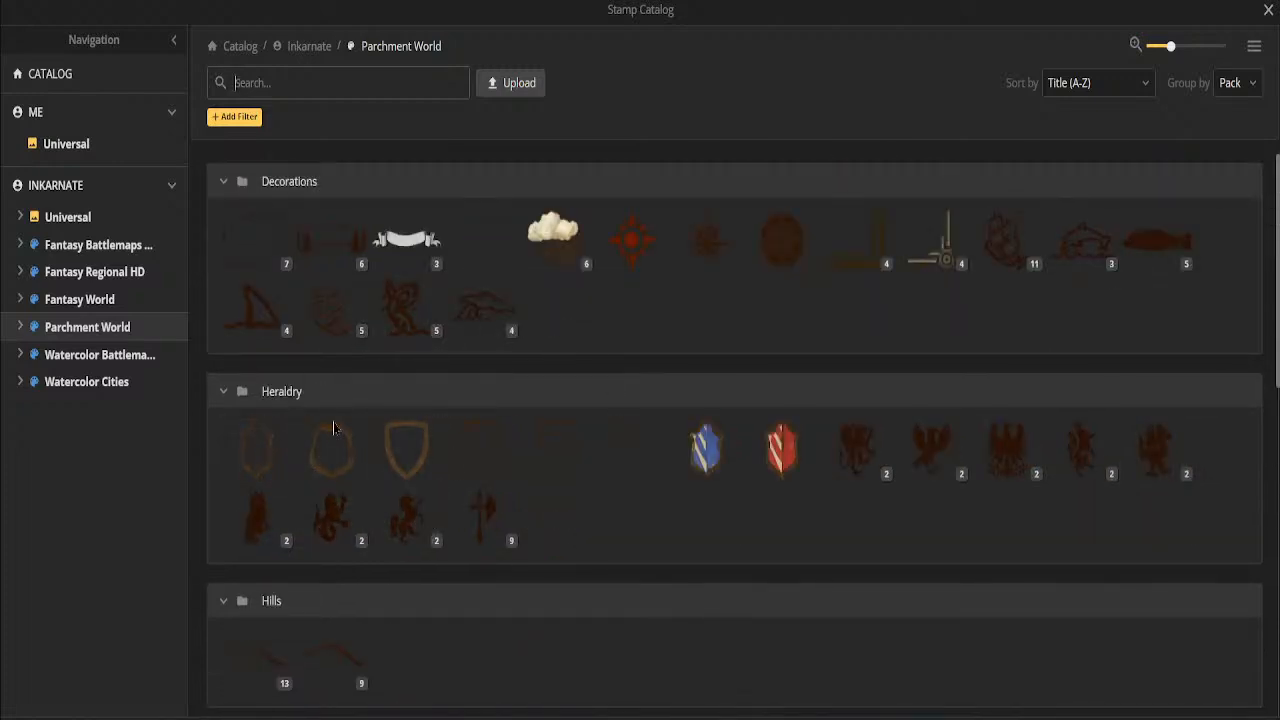
{"action": "mouse_move", "coordinate": [1007, 452]}
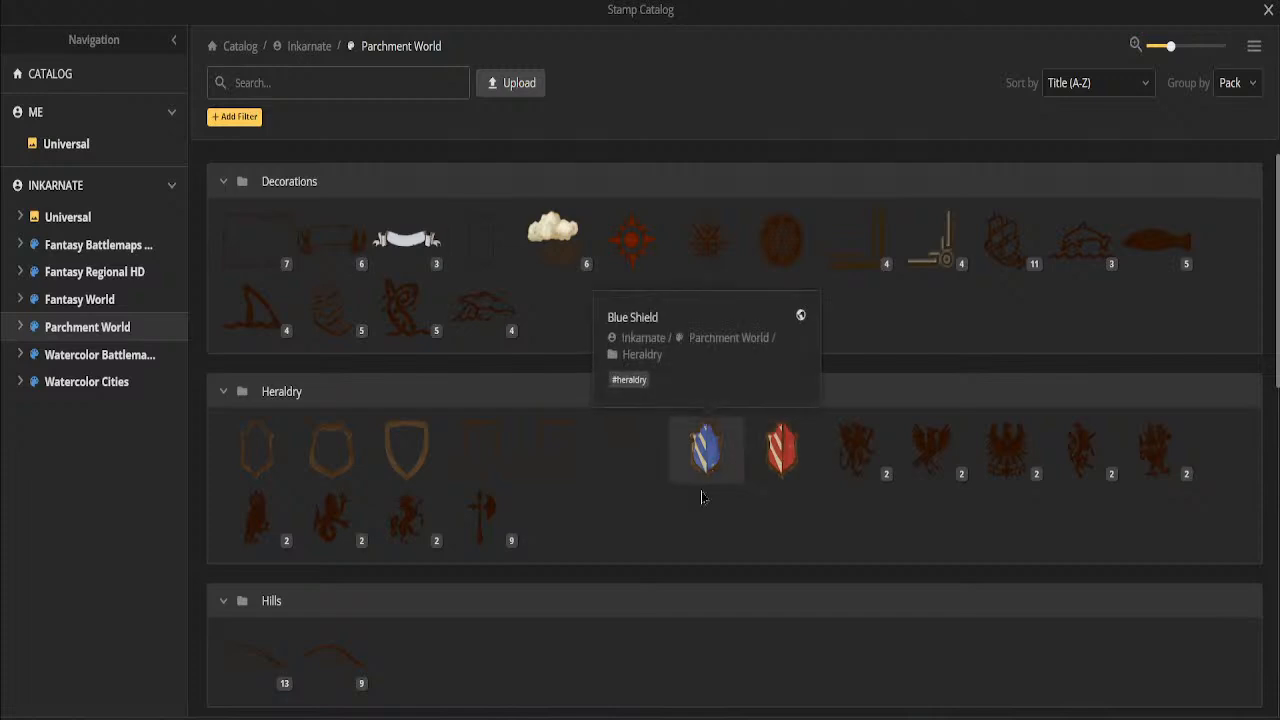
{"action": "scroll", "coordinate": [700, 495], "scroll_direction": "down", "scroll_amount": 5}
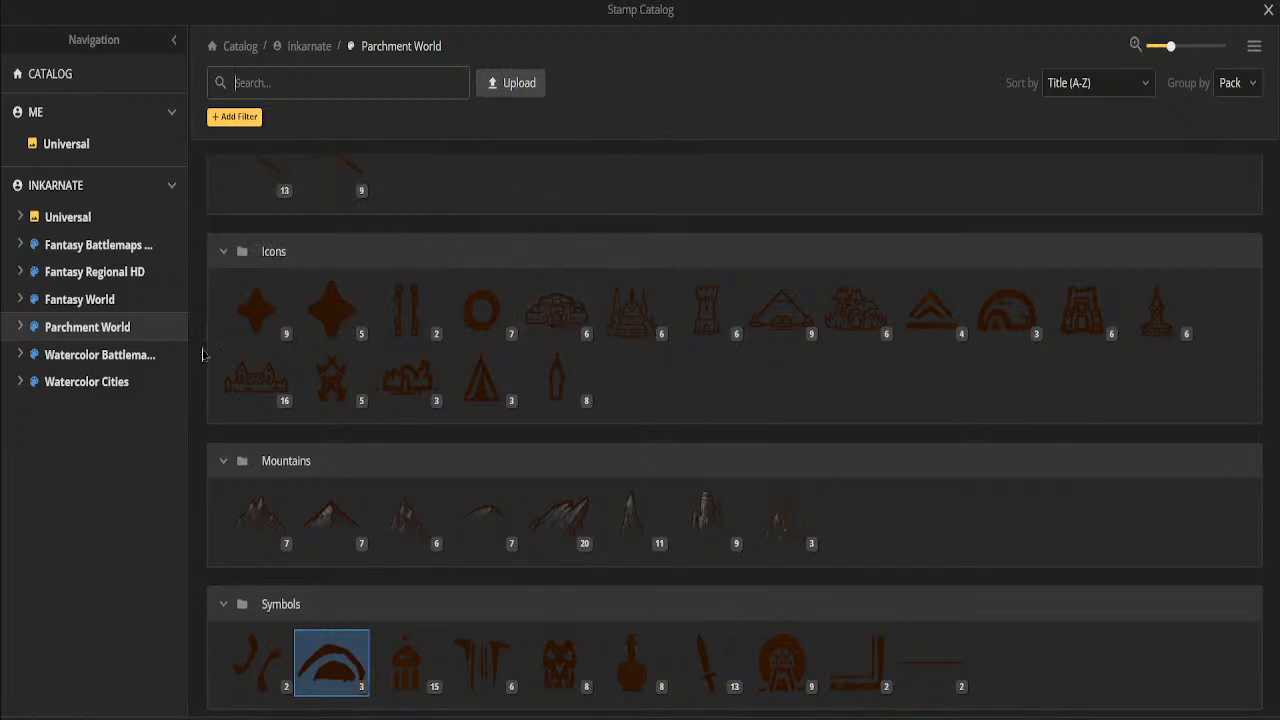
Choose the four-pointed star from the Basic Bordered Icons, set its size to 152, and stamp it at the inlet's western tip
{"action": "left_click", "coordinate": [258, 321]}
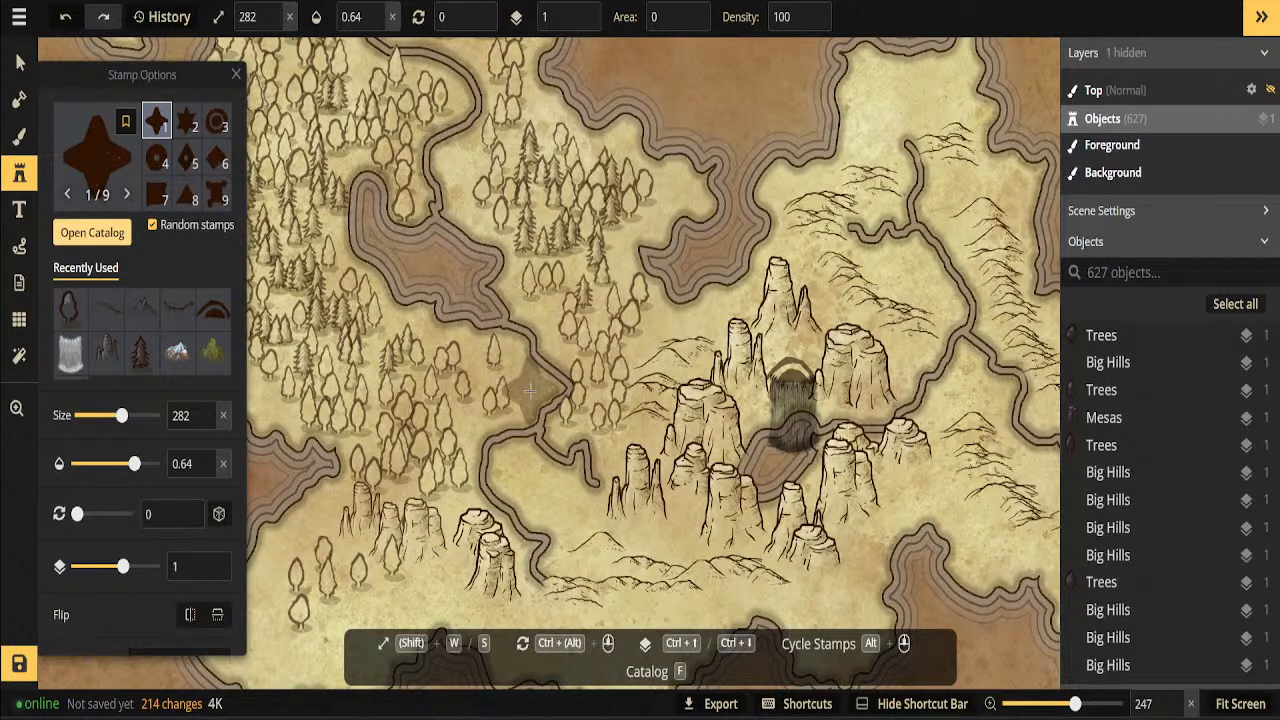
{"action": "left_click_drag", "start_coordinate": [110, 420], "coordinate": [102, 418]}
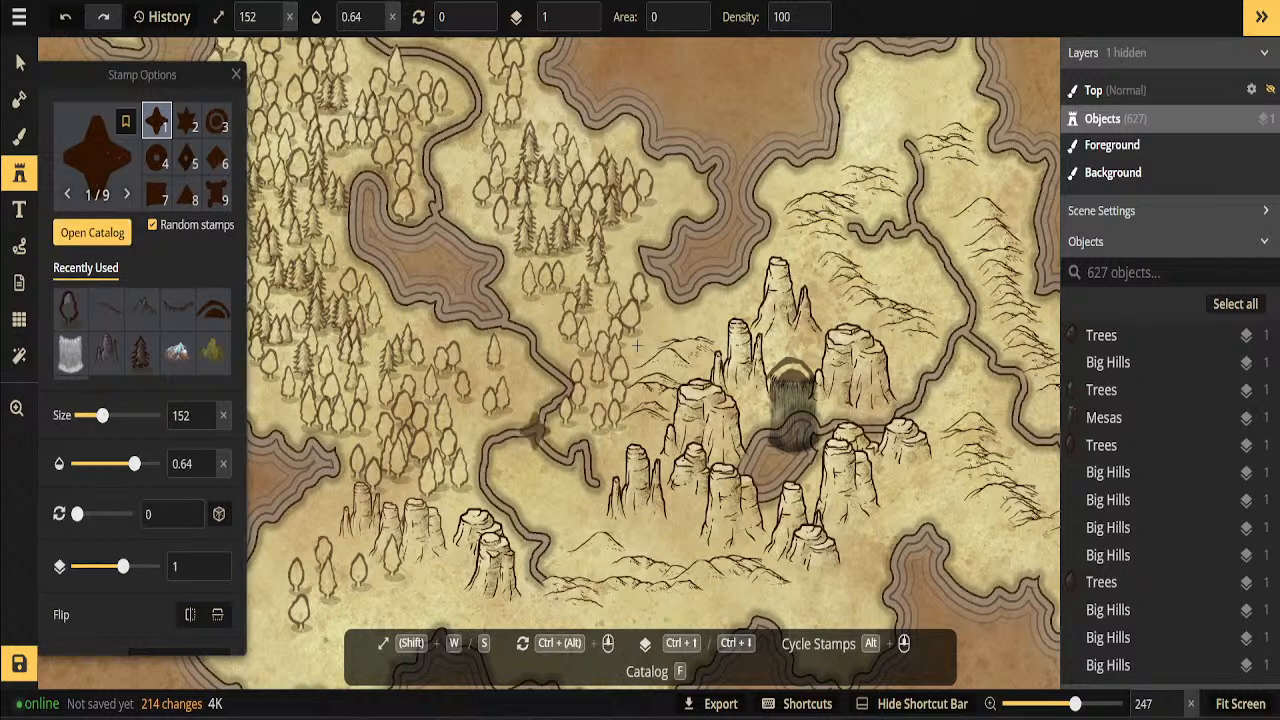
{"action": "left_click", "coordinate": [639, 249]}
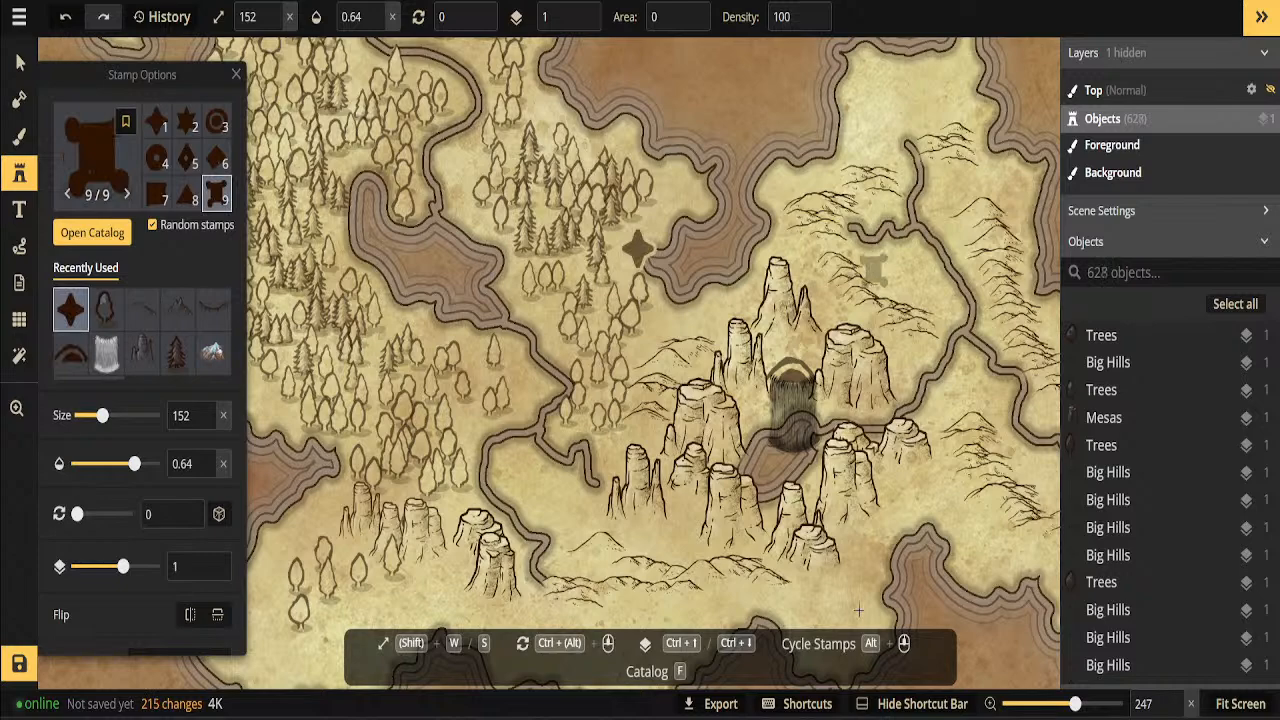
Shrink the star marker at the inlet to size 139
{"action": "scroll", "coordinate": [850, 490], "scroll_direction": "down", "scroll_amount": 2}
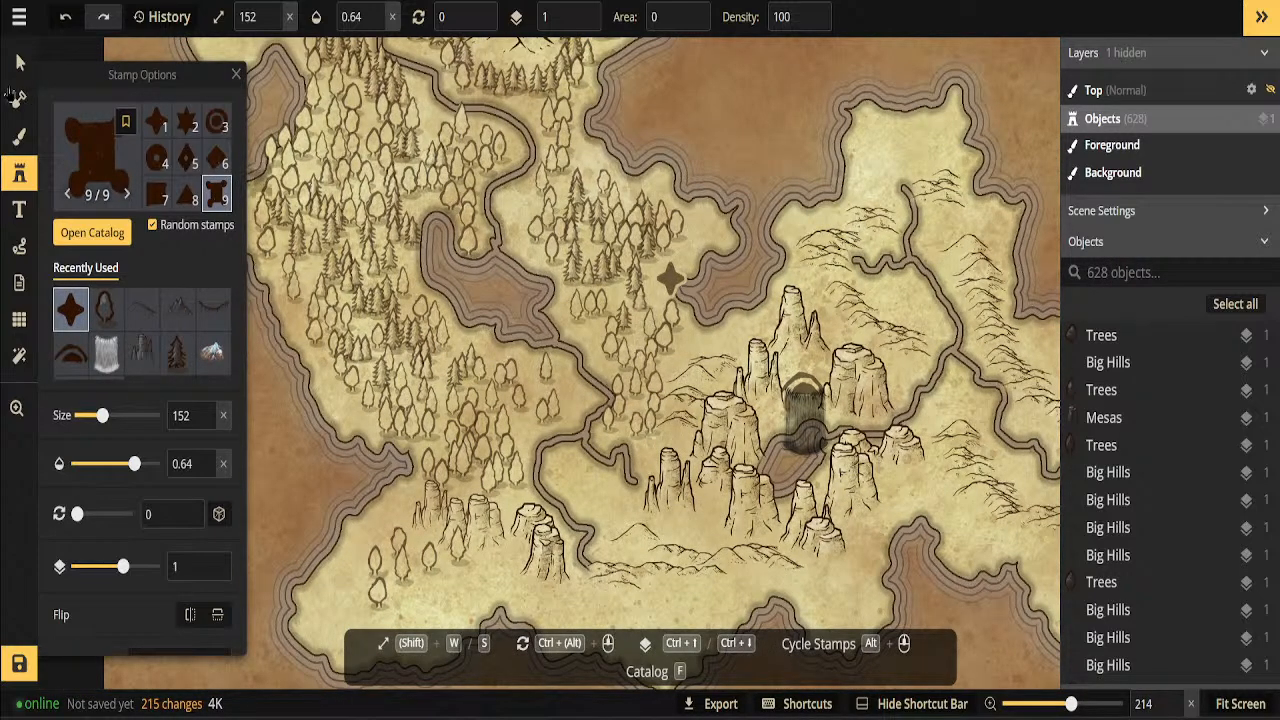
{"action": "left_click", "coordinate": [20, 64]}
{"action": "left_click", "coordinate": [670, 281]}
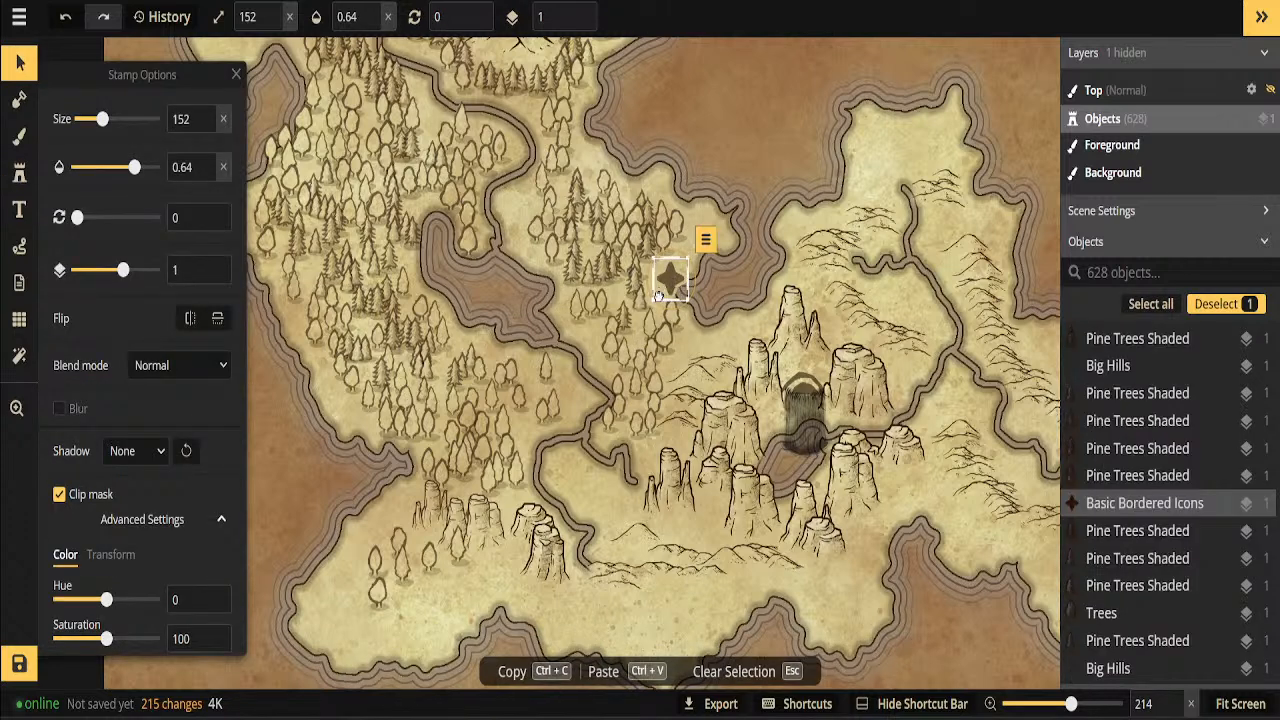
{"action": "left_click_drag", "start_coordinate": [656, 296], "coordinate": [660, 292]}
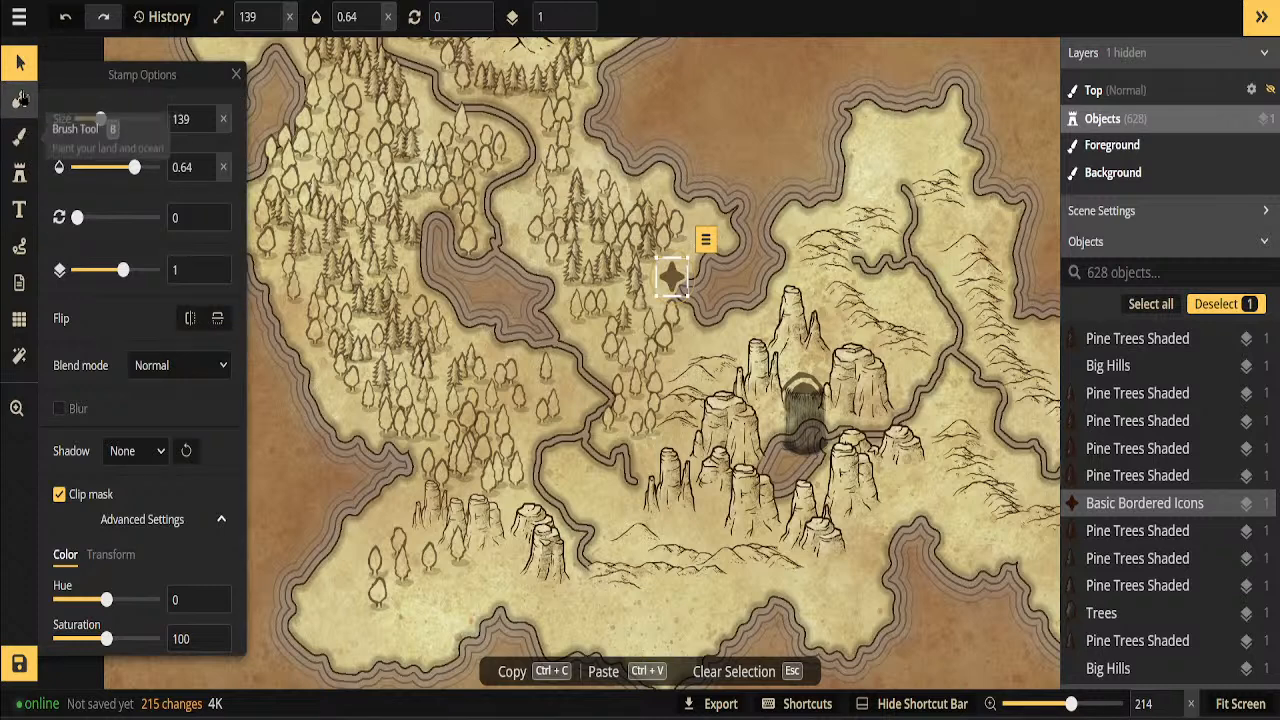
Set the subtracting land mask brush with the rough shape to size 17
{"action": "left_click", "coordinate": [19, 98]}
{"action": "left_click", "coordinate": [64, 161]}
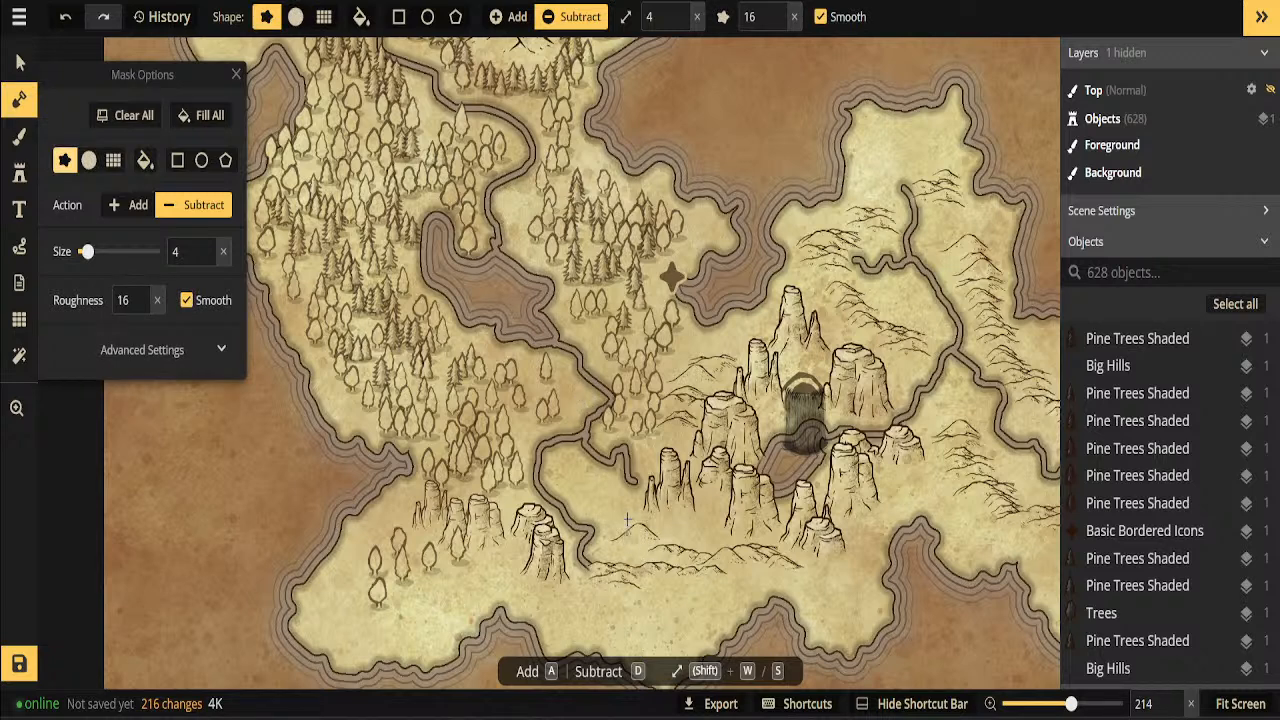
{"action": "left_click", "coordinate": [86, 254]}
{"action": "left_click_drag", "start_coordinate": [103, 256], "coordinate": [101, 253]}
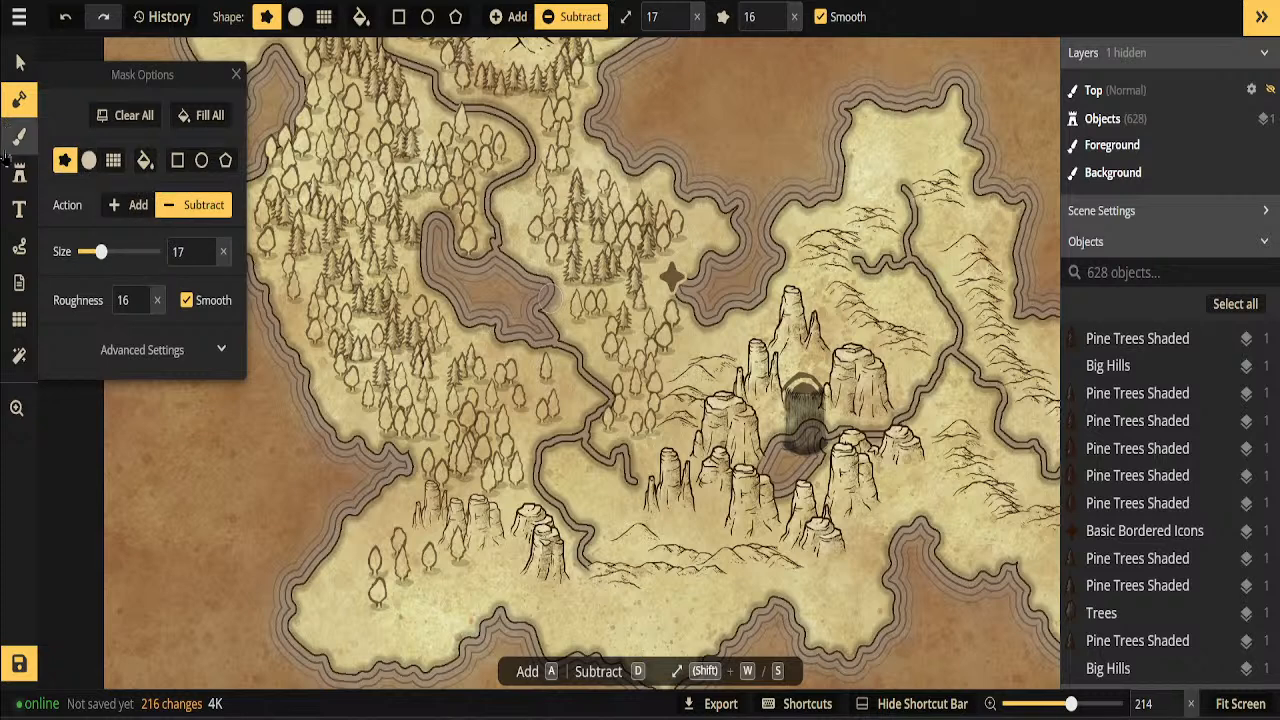
Stamp two more size 139 star markers, one inside the southern river bend and one on the river's east bank beside the forest
{"action": "left_click", "coordinate": [19, 173]}
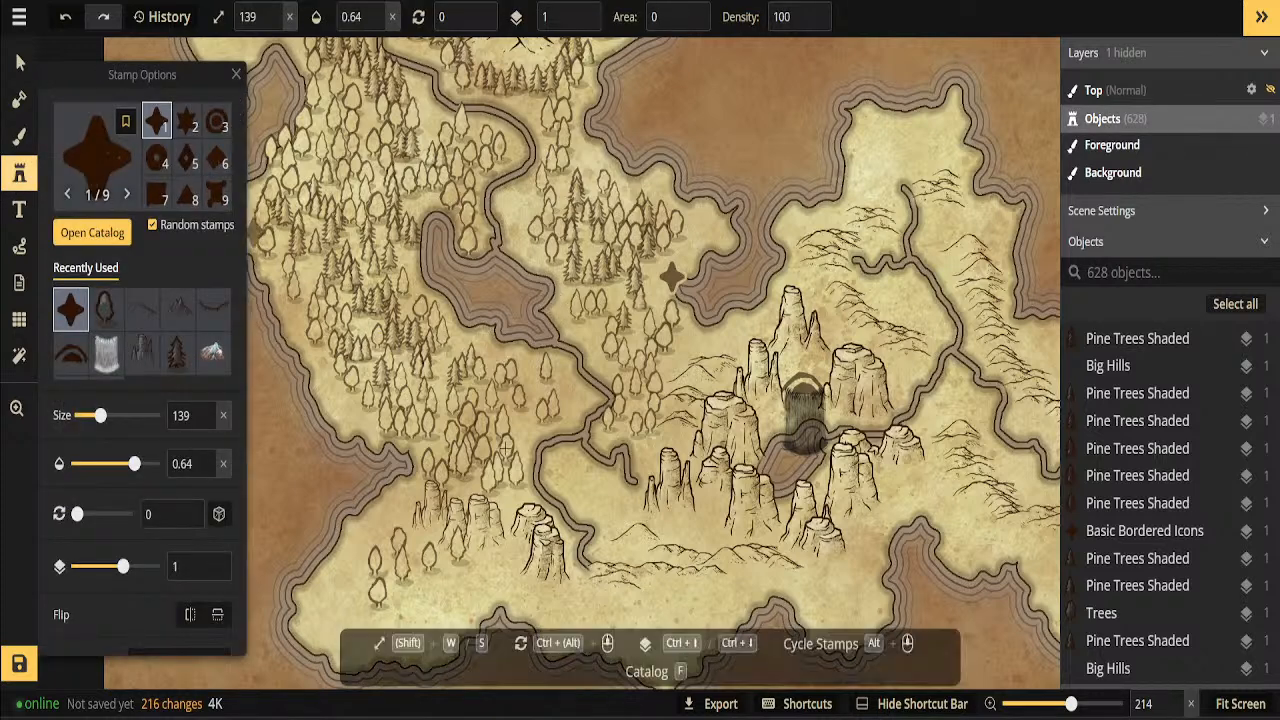
{"action": "left_click", "coordinate": [560, 470]}
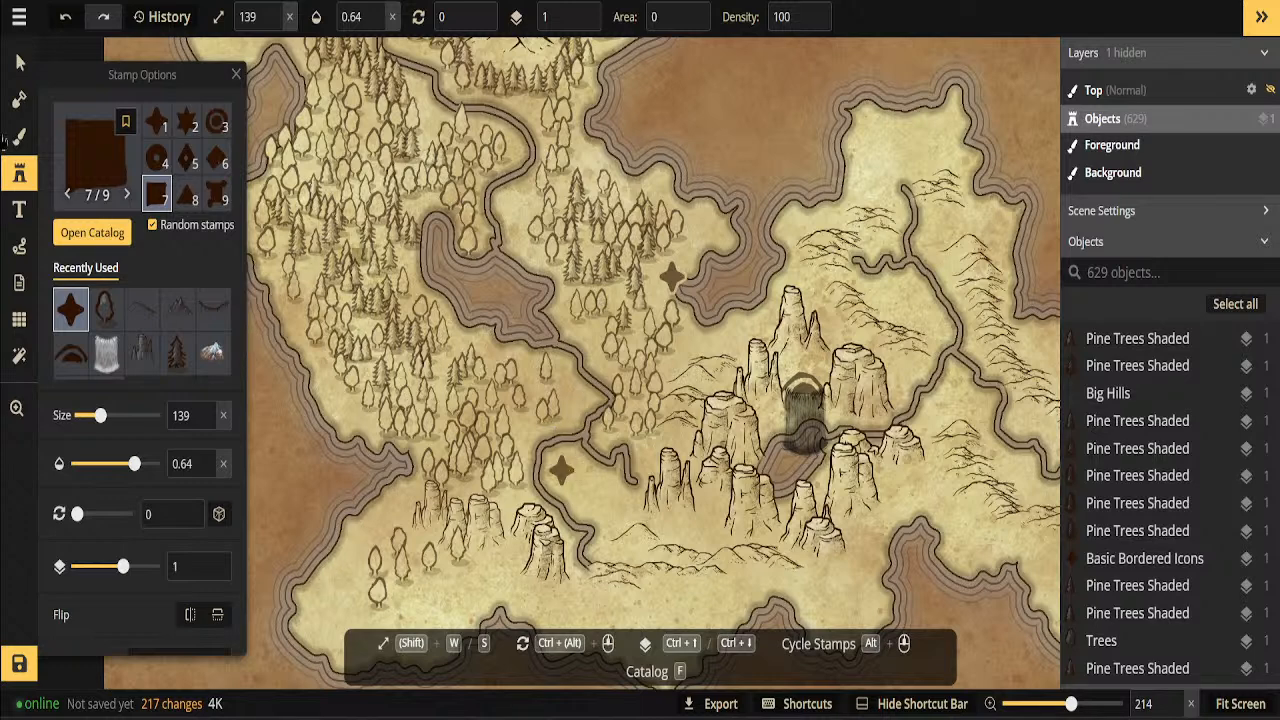
{"action": "left_click", "coordinate": [19, 62]}
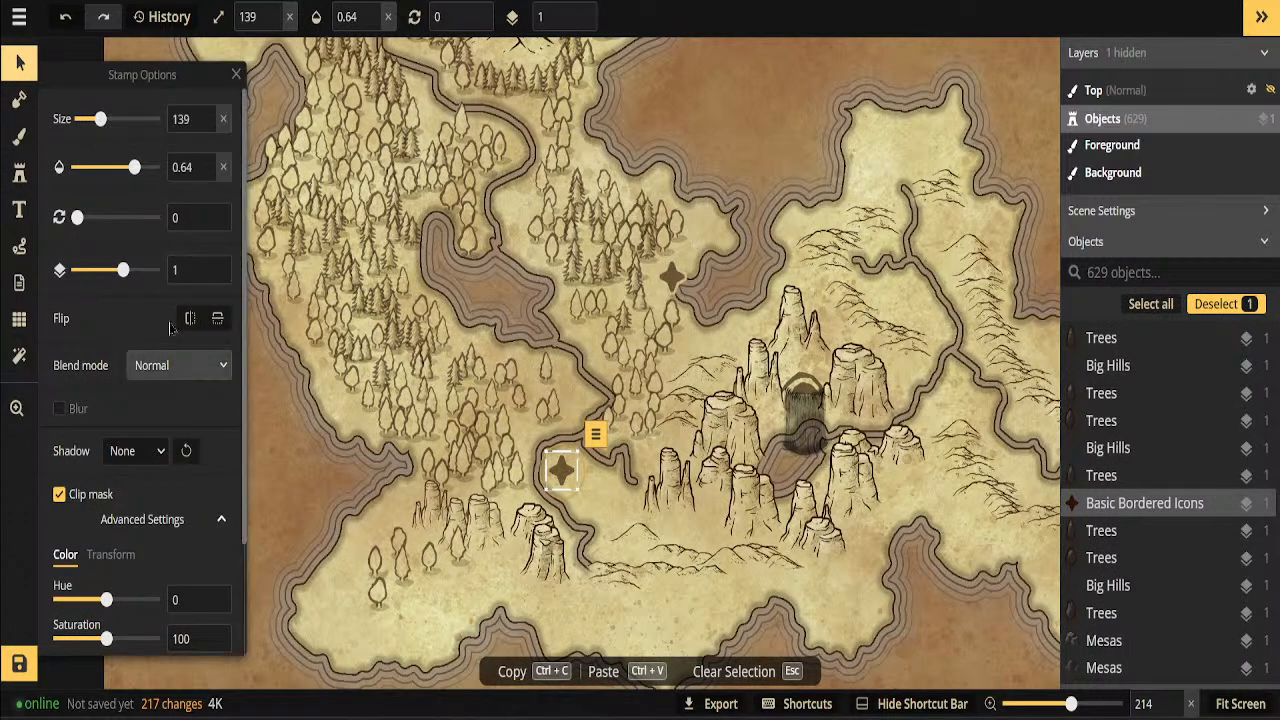
{"action": "left_click", "coordinate": [20, 174]}
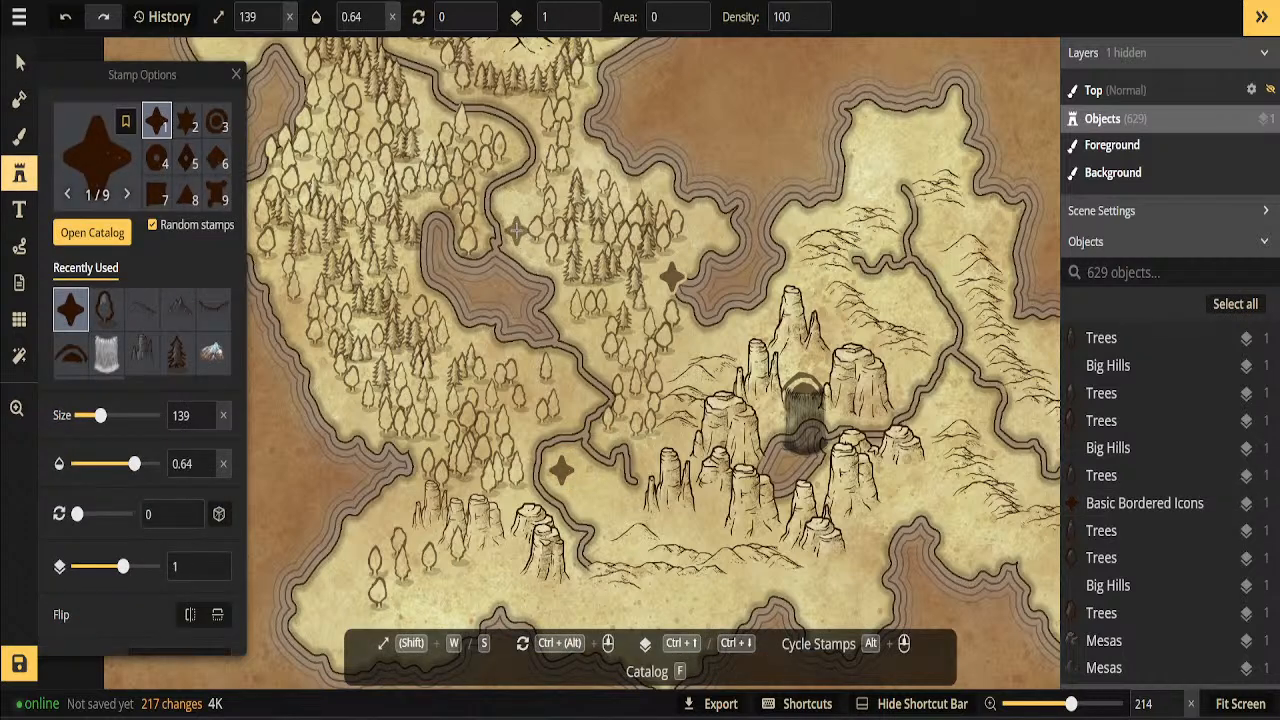
{"action": "left_click", "coordinate": [515, 232]}
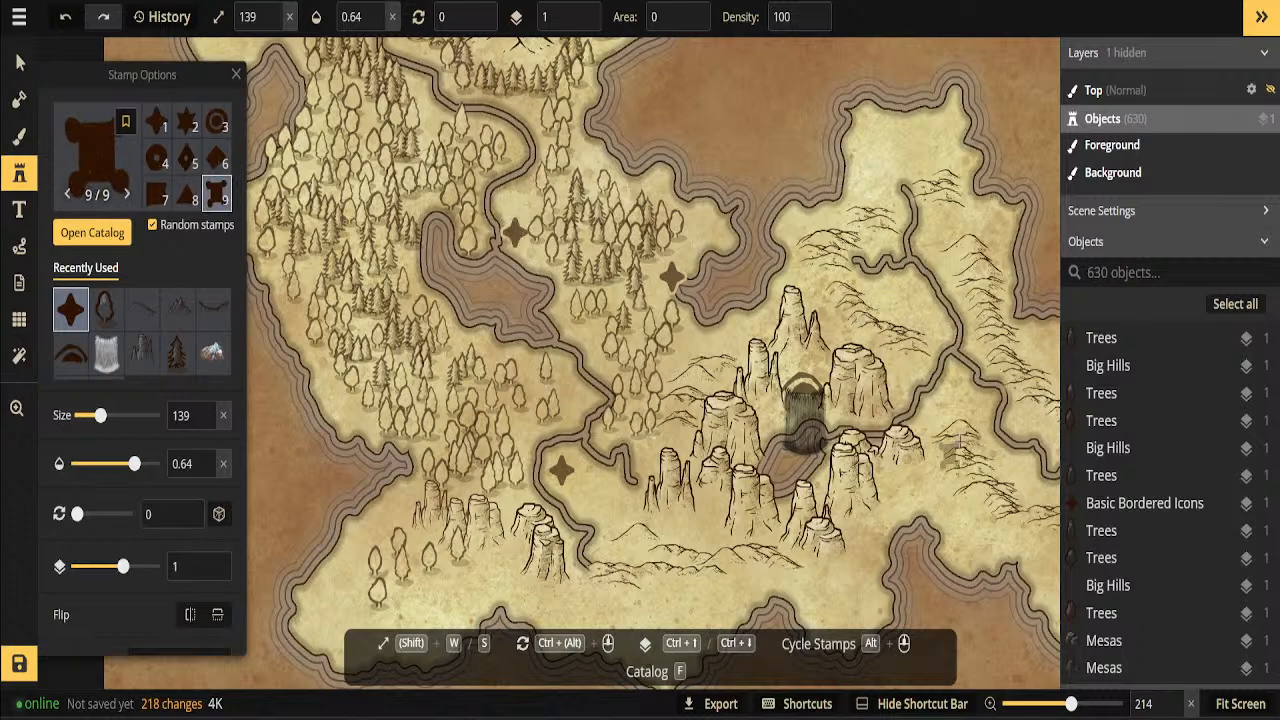
Delete the block of trees in the middle of the western forest, west of the inlet, to open a clearing
{"action": "scroll", "coordinate": [950, 445], "scroll_direction": "down", "scroll_amount": 1}
{"action": "scroll", "coordinate": [516, 540], "scroll_direction": "up", "scroll_amount": 1}
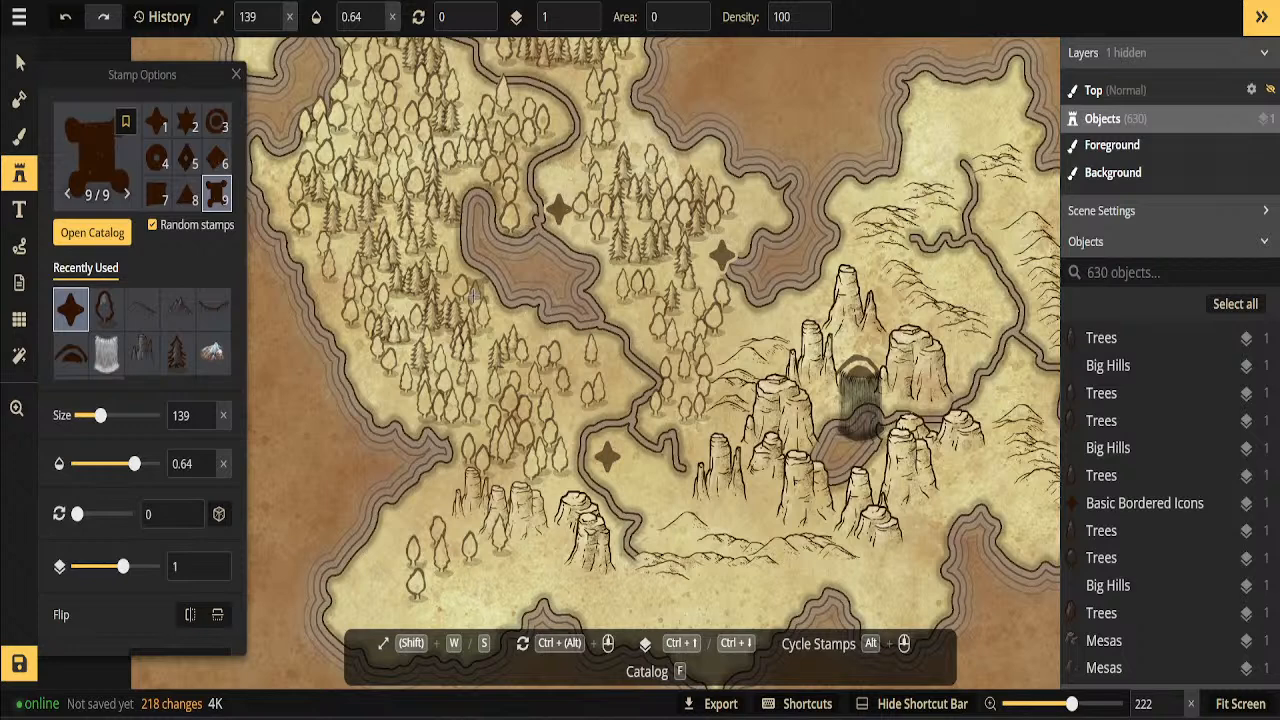
{"action": "left_click", "coordinate": [19, 63]}
{"action": "left_click_drag", "start_coordinate": [338, 158], "coordinate": [405, 226]}
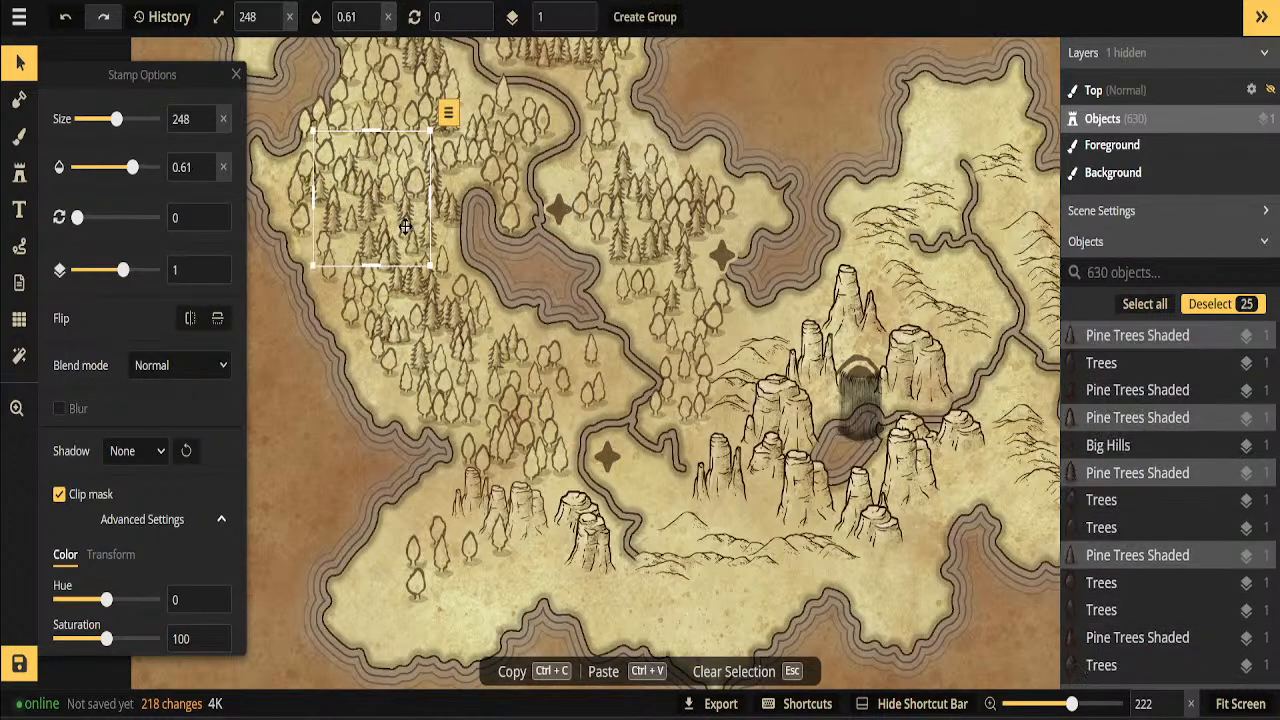
{"action": "key", "text": "Delete"}
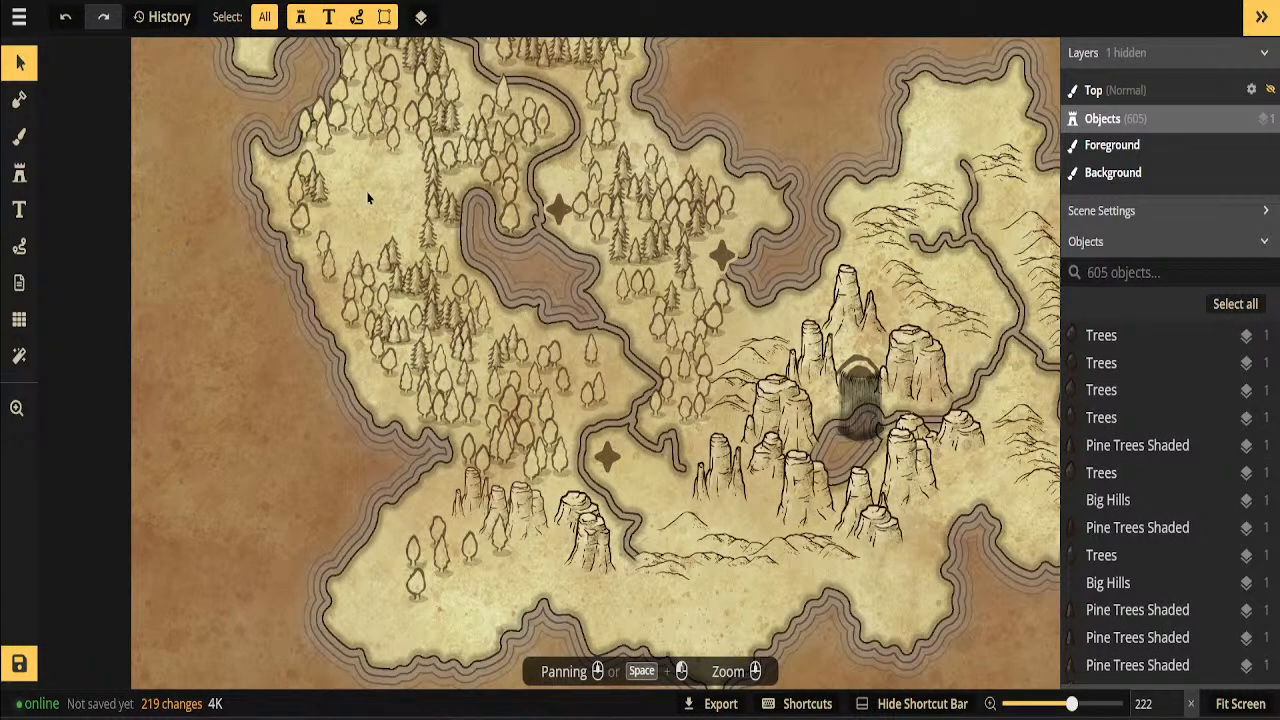
Move three small tree clusters from the west coast eastward into the forest clearing
{"action": "left_click_drag", "start_coordinate": [287, 97], "coordinate": [360, 182]}
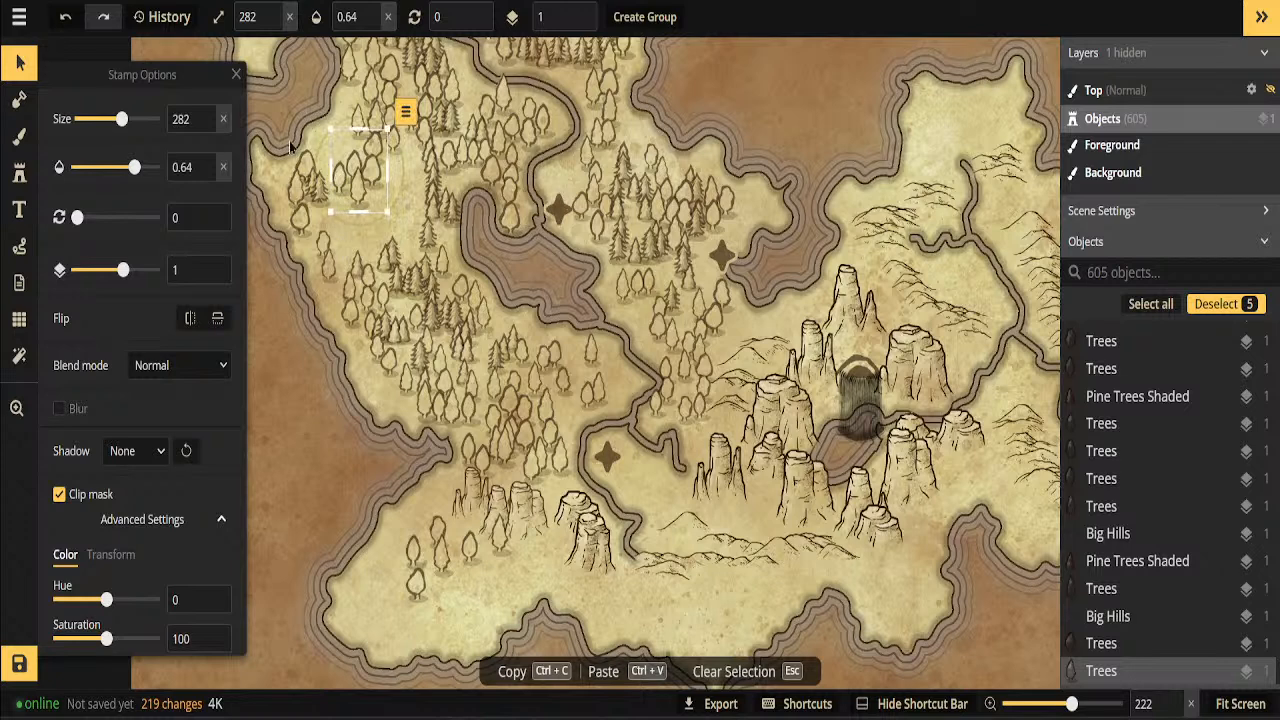
{"action": "left_click_drag", "start_coordinate": [275, 124], "coordinate": [362, 212]}
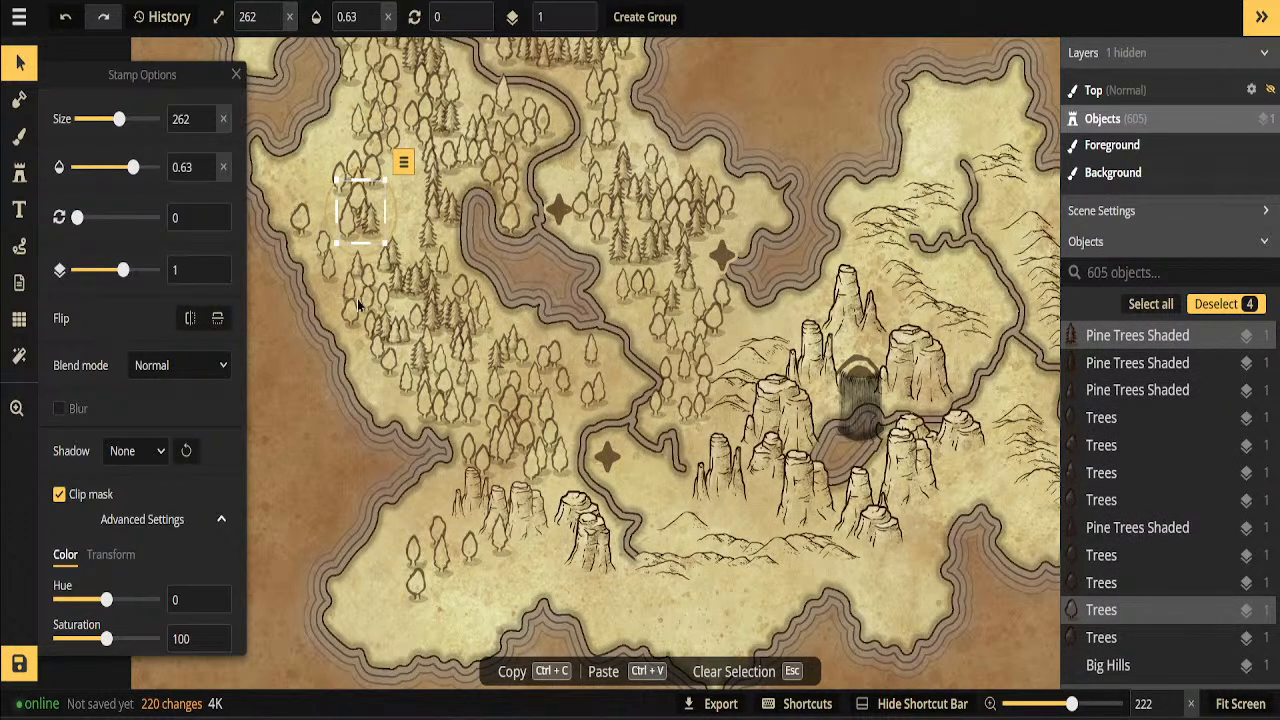
{"action": "mouse_move", "coordinate": [273, 199]}
{"action": "left_mouse_down"}
{"action": "mouse_move", "coordinate": [308, 272]}
{"action": "mouse_move", "coordinate": [337, 289]}
{"action": "mouse_move", "coordinate": [355, 240]}
{"action": "left_mouse_up"}
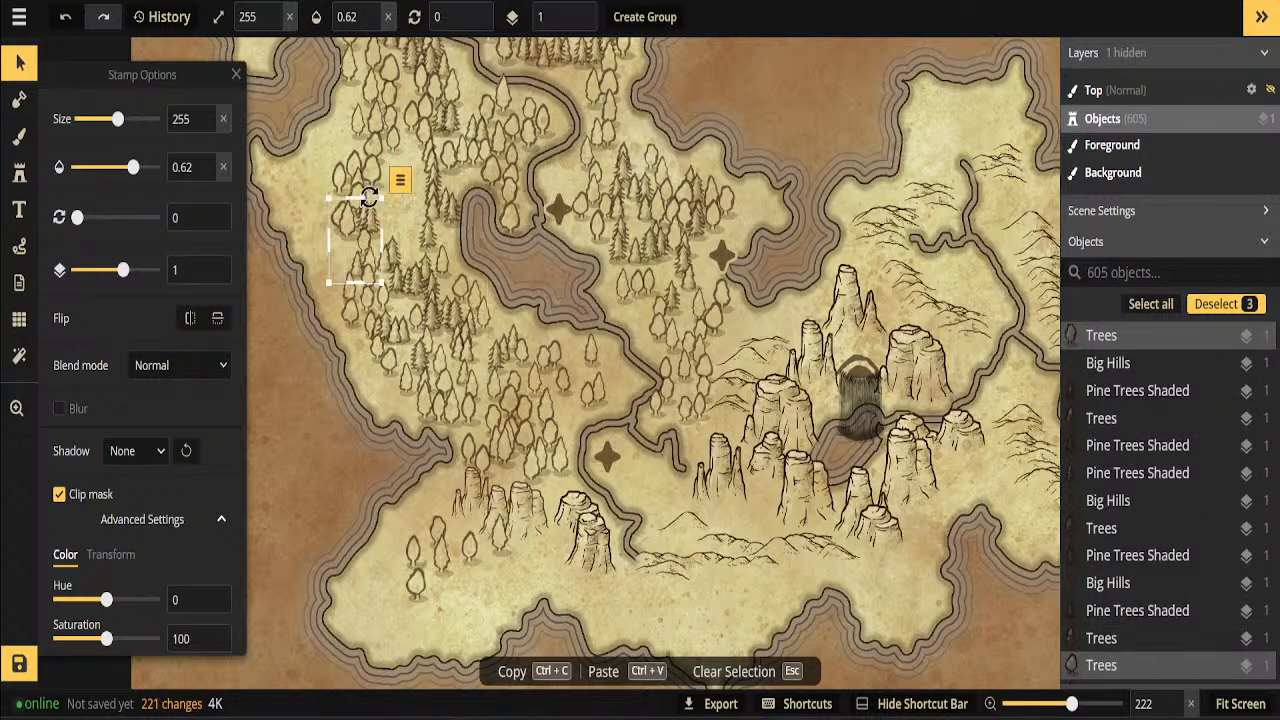
Duplicate the star marker on the river's east bank and place the copy in the western forest clearing
{"action": "left_click", "coordinate": [558, 210]}
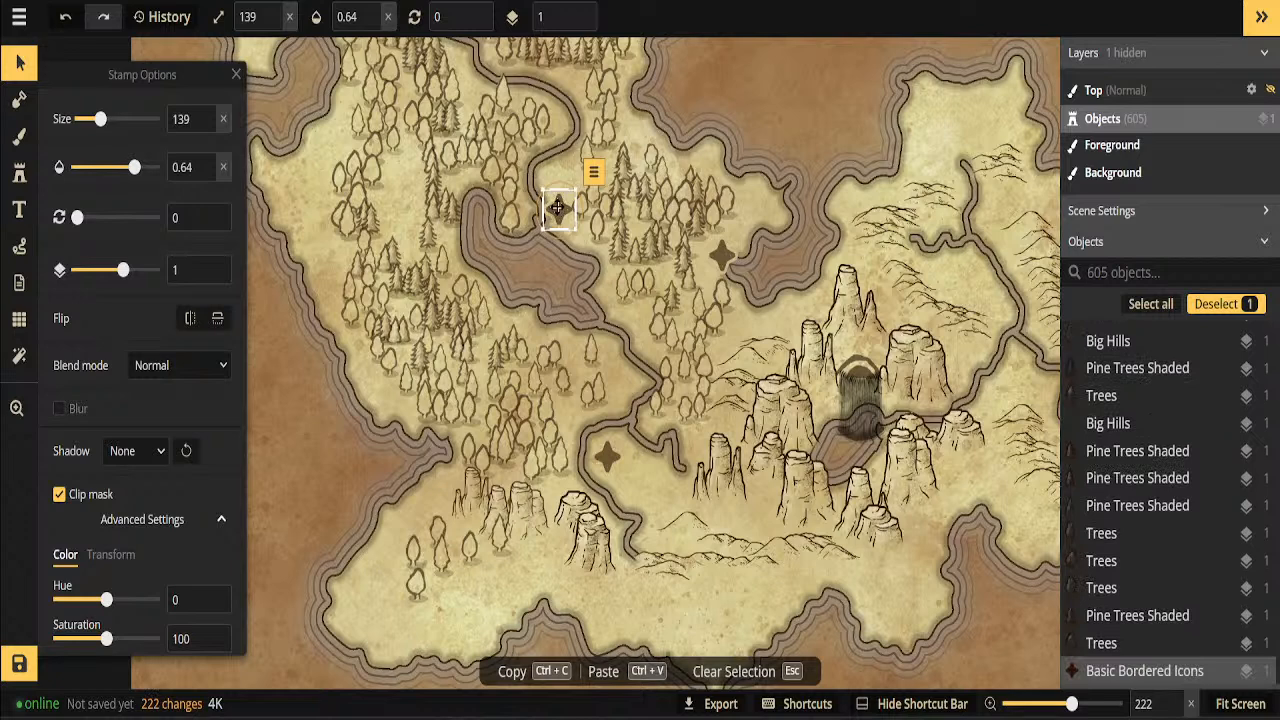
{"action": "left_click", "coordinate": [593, 172]}
{"action": "left_click", "coordinate": [648, 229]}
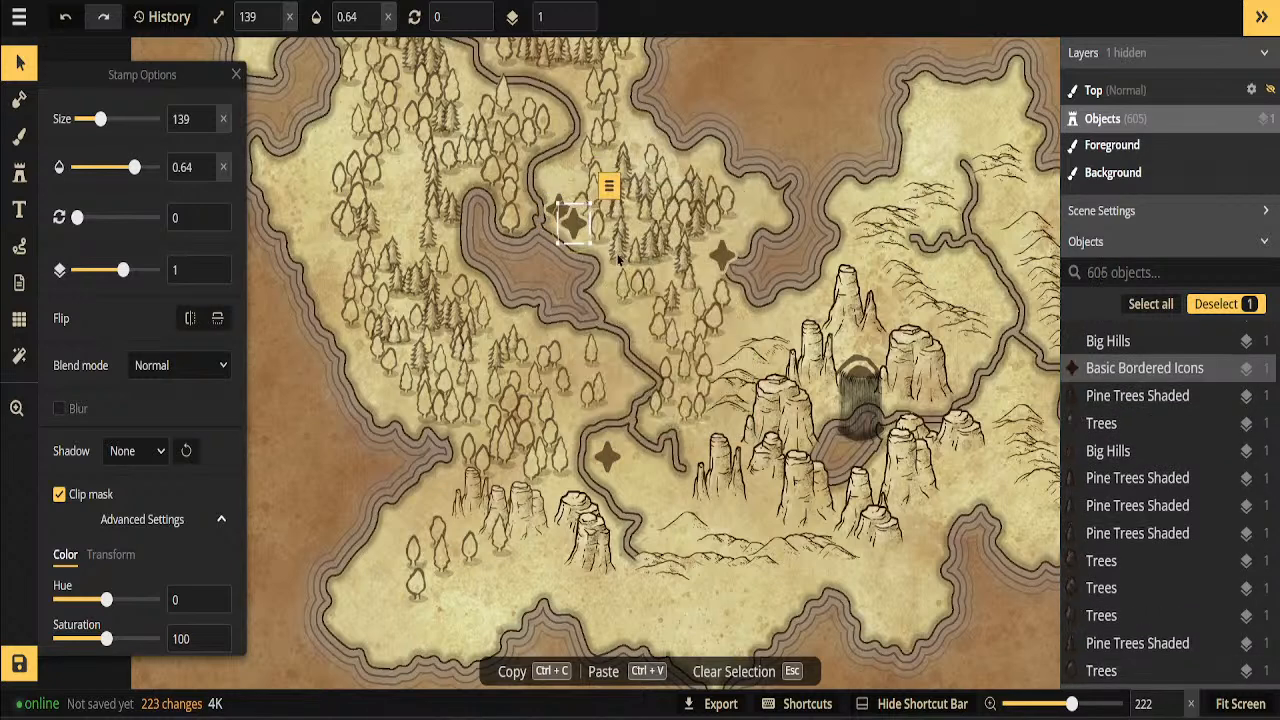
{"action": "left_click_drag", "start_coordinate": [524, 218], "coordinate": [394, 162]}
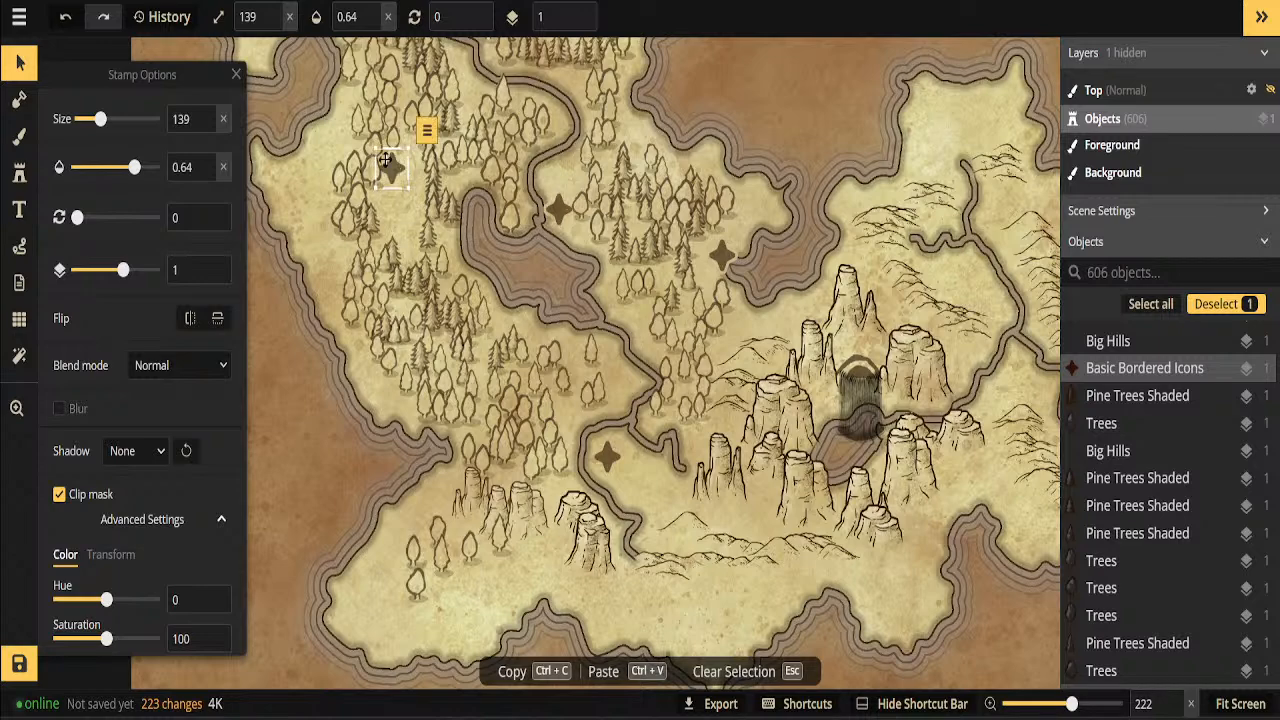
Delete the star marker on the river's east bank beside the inlet
{"action": "scroll", "coordinate": [390, 165], "scroll_direction": "down", "scroll_amount": 3}
{"action": "scroll", "coordinate": [481, 172], "scroll_direction": "down", "scroll_amount": 2}
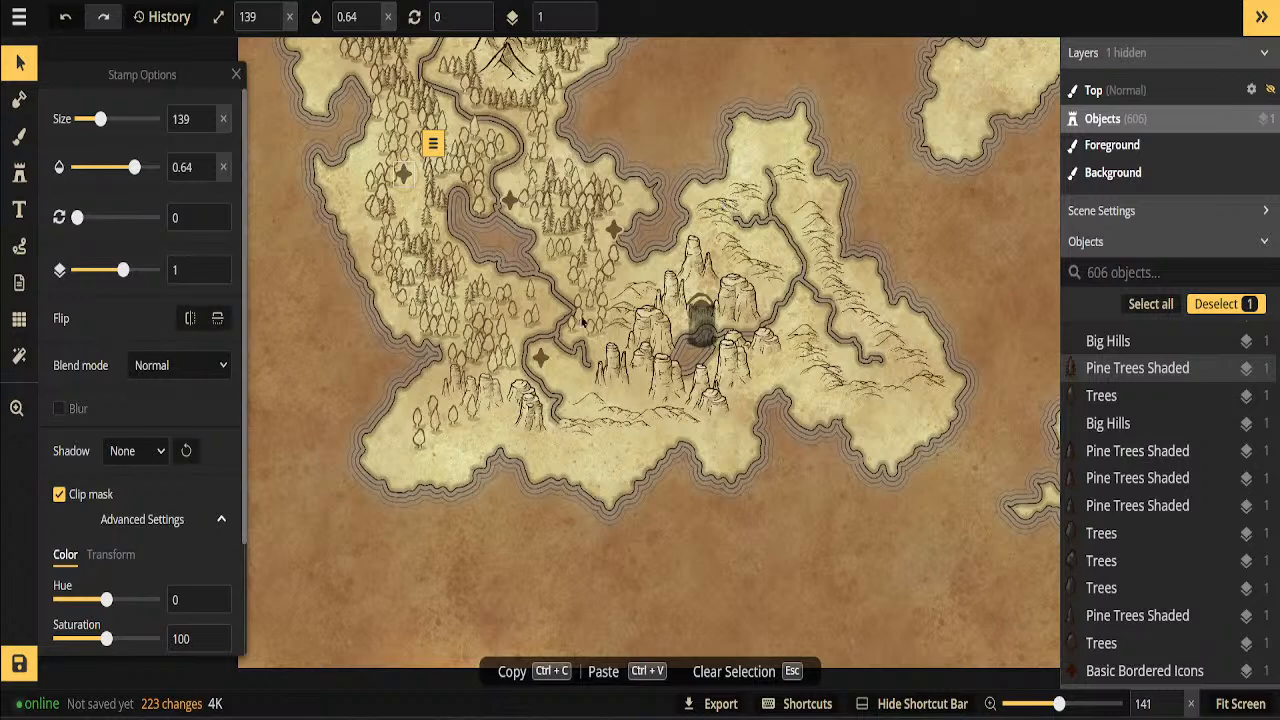
{"action": "left_click", "coordinate": [17, 408]}
{"action": "left_click_drag", "start_coordinate": [408, 346], "coordinate": [401, 548]}
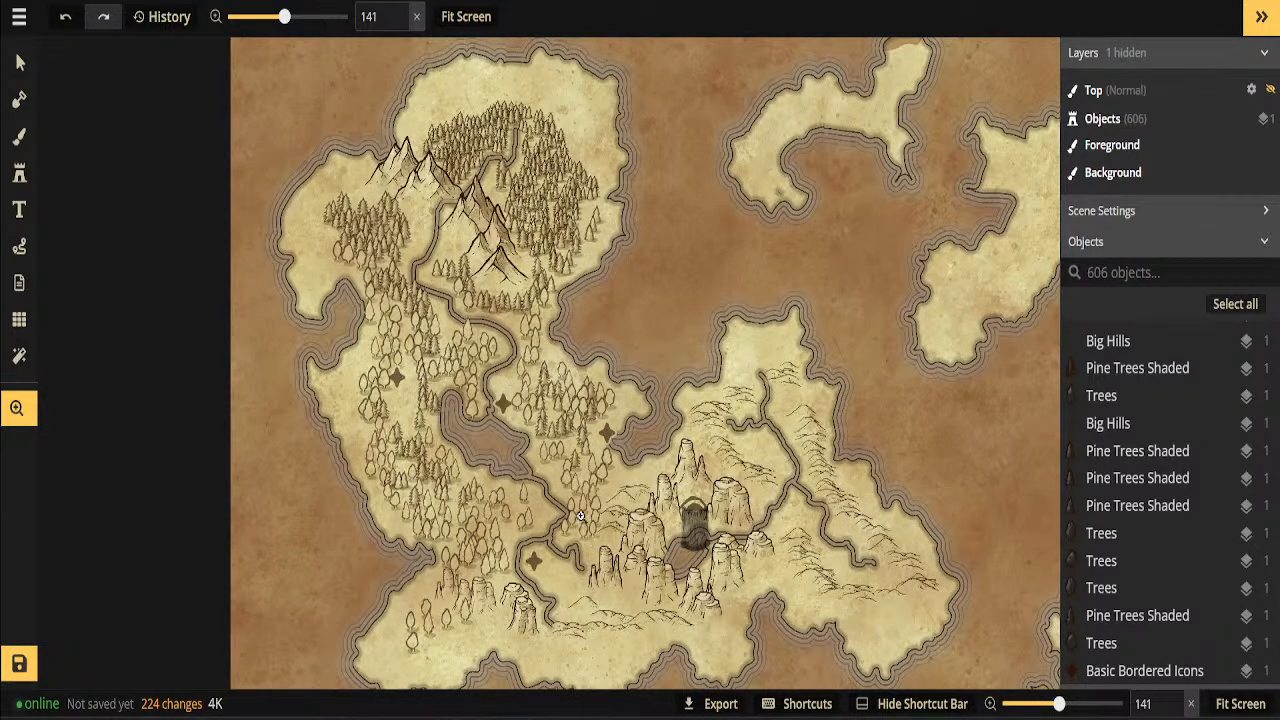
{"action": "scroll", "coordinate": [580, 515], "scroll_direction": "down", "scroll_amount": 2}
{"action": "scroll", "coordinate": [575, 505], "scroll_direction": "up", "scroll_amount": 3}
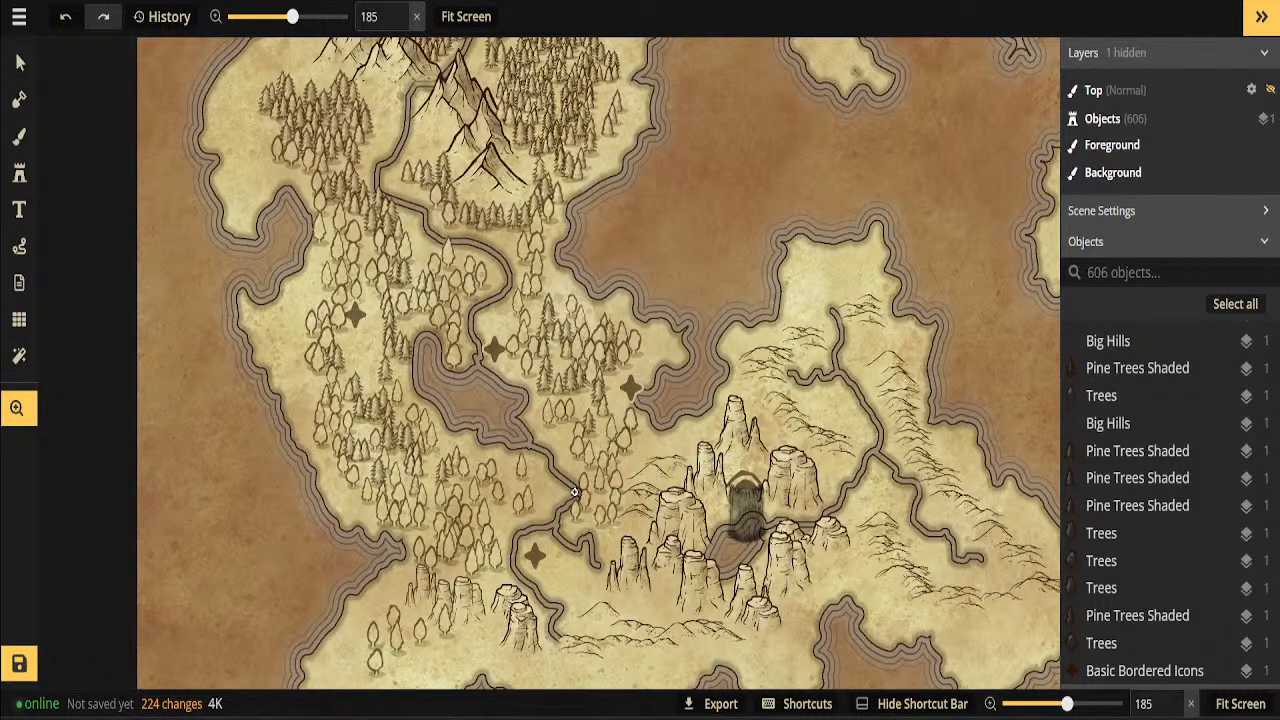
{"action": "left_click", "coordinate": [19, 62]}
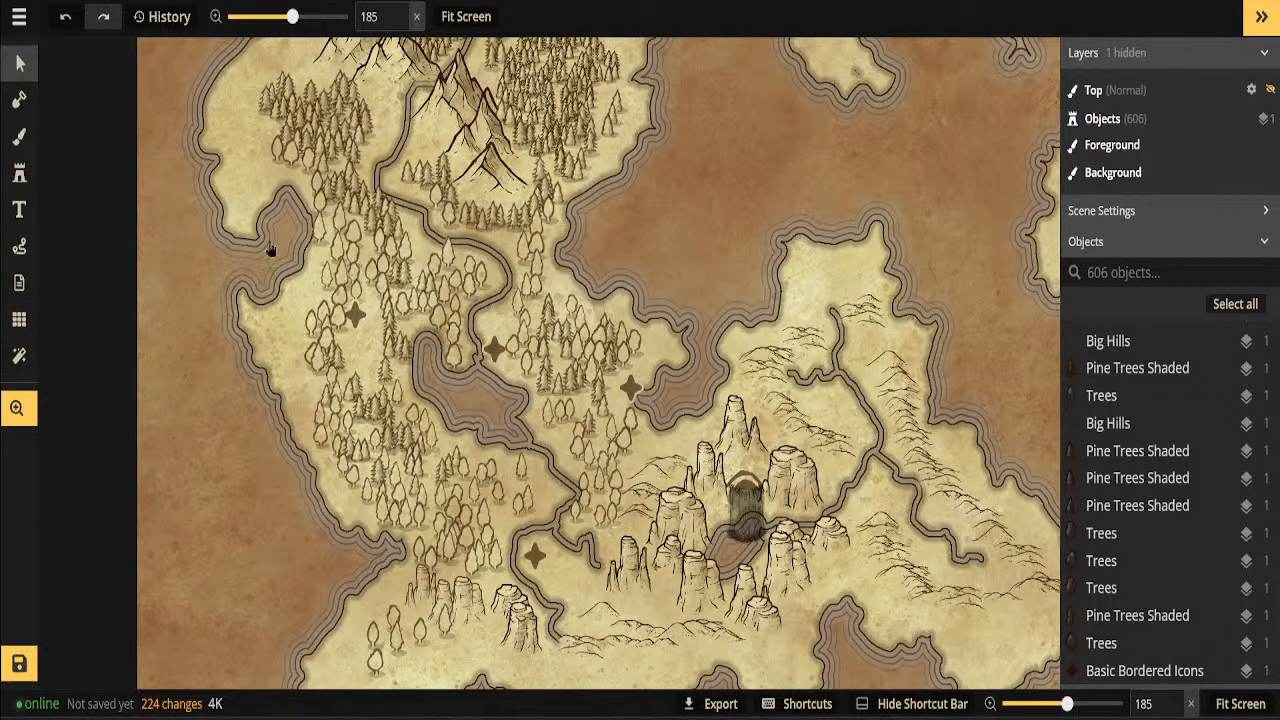
{"action": "left_click", "coordinate": [355, 318]}
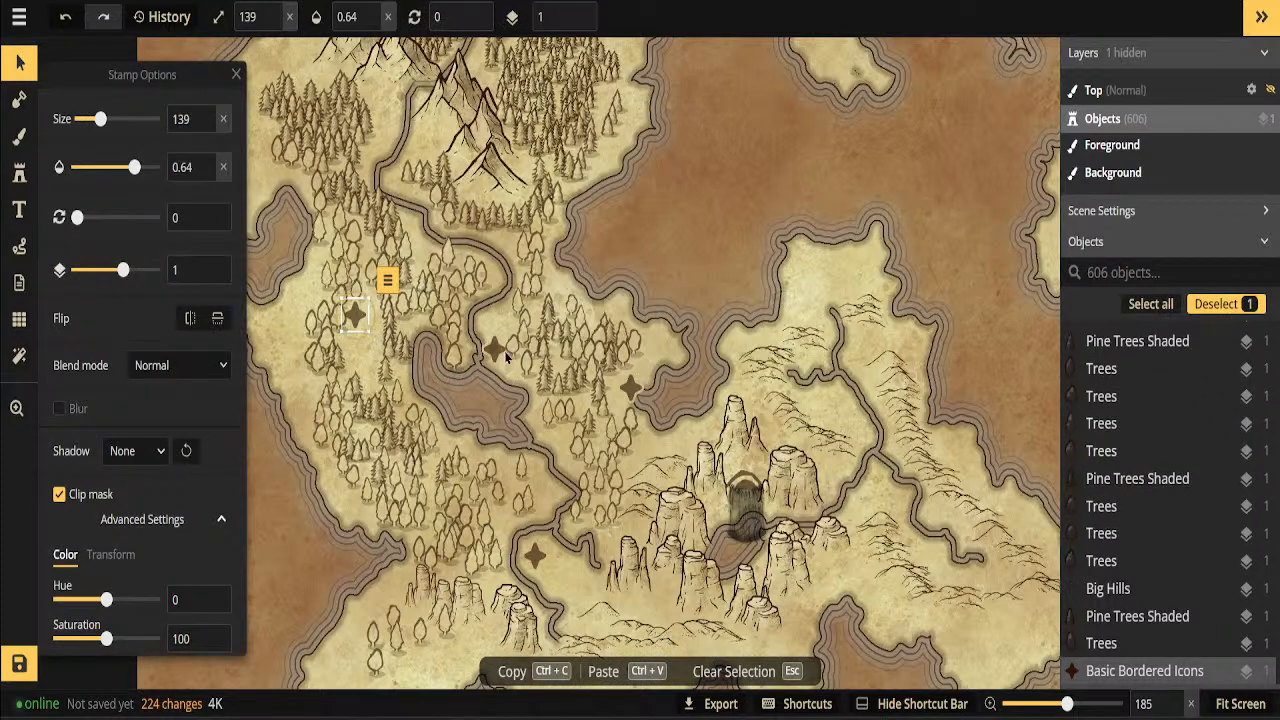
{"action": "left_click", "coordinate": [495, 346]}
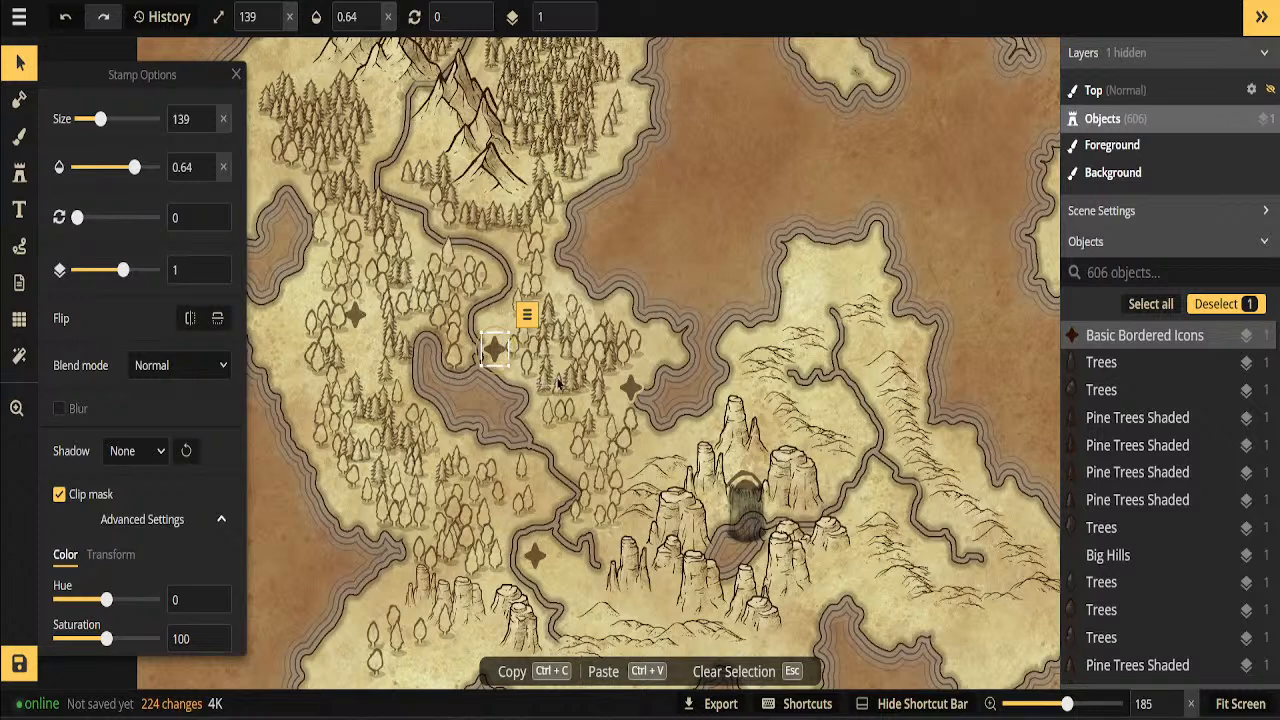
{"action": "key", "text": "Delete"}
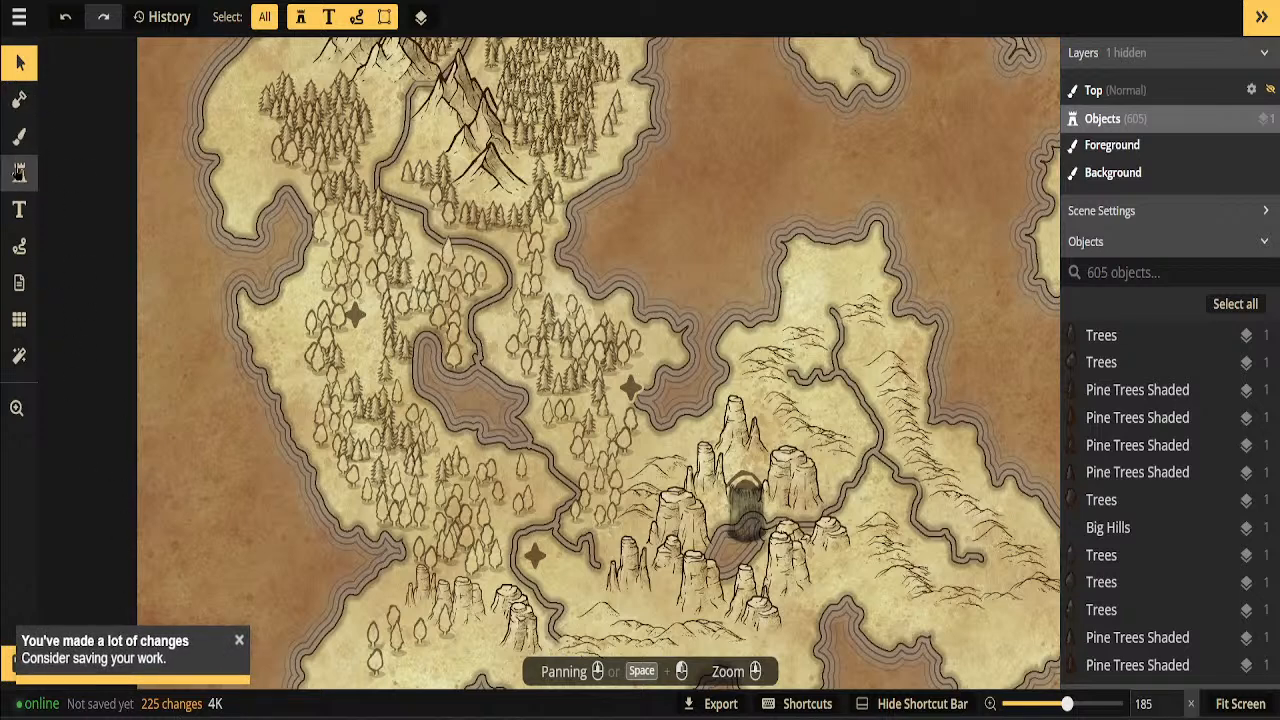
Browse the Parchment World stamp catalog and choose the Plain Human Icons set from Icons
{"action": "left_click", "coordinate": [19, 173]}
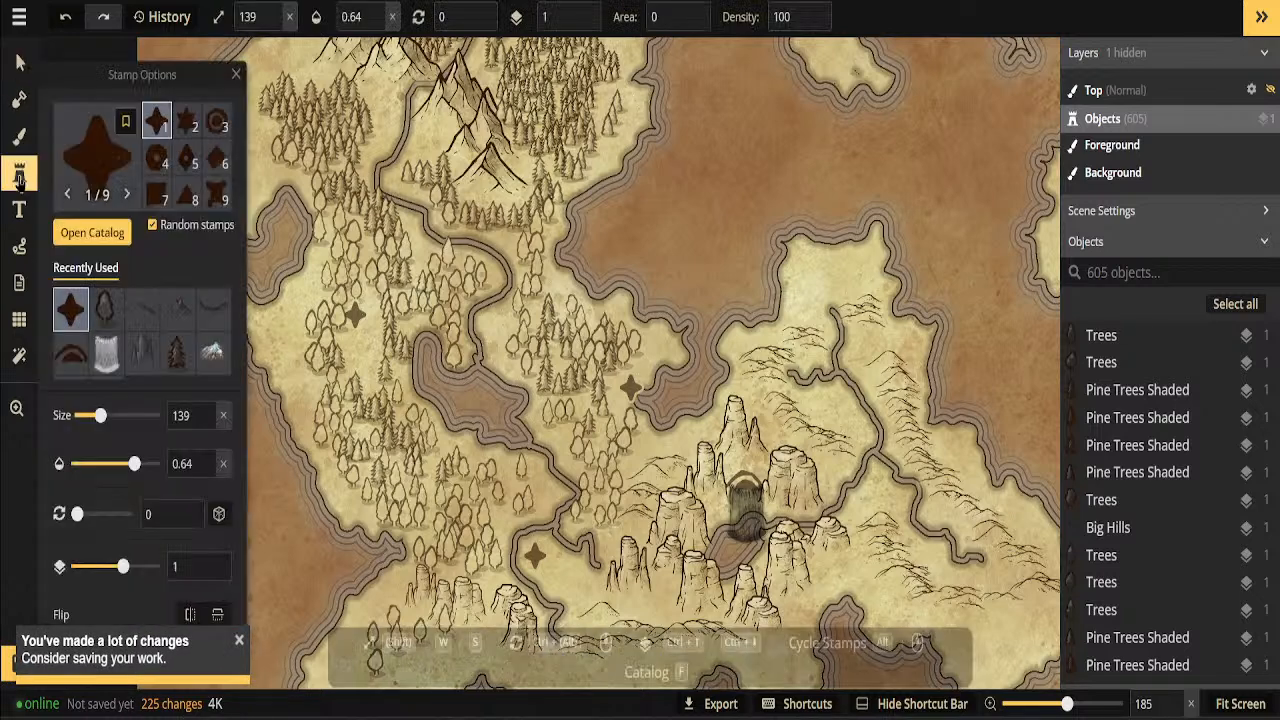
{"action": "left_click", "coordinate": [115, 232]}
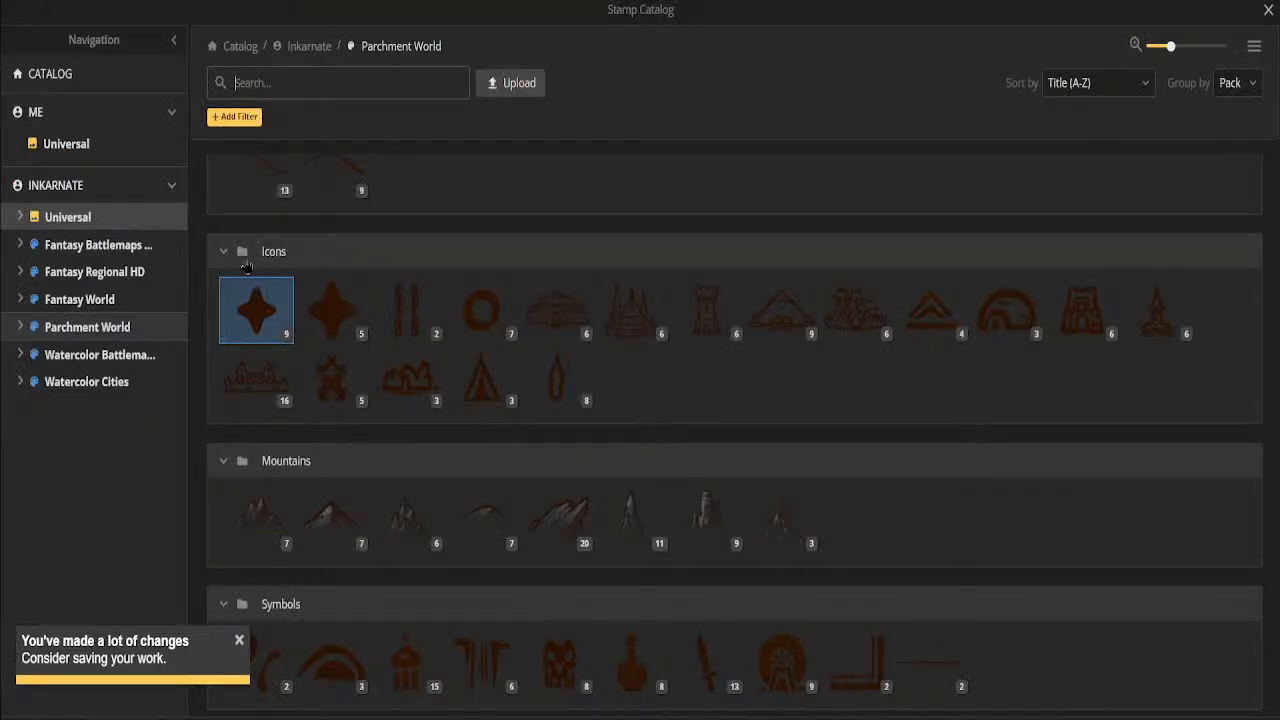
{"action": "mouse_move", "coordinate": [625, 315]}
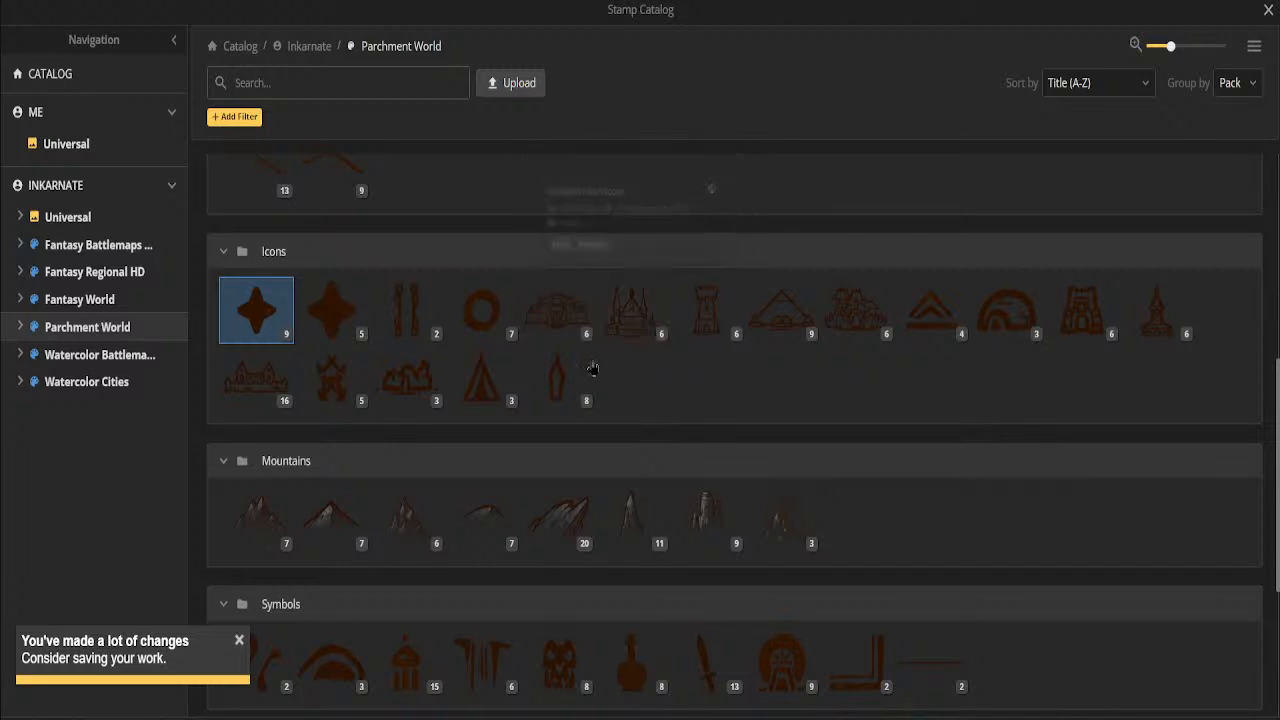
{"action": "scroll", "coordinate": [794, 405], "scroll_direction": "down", "scroll_amount": 3}
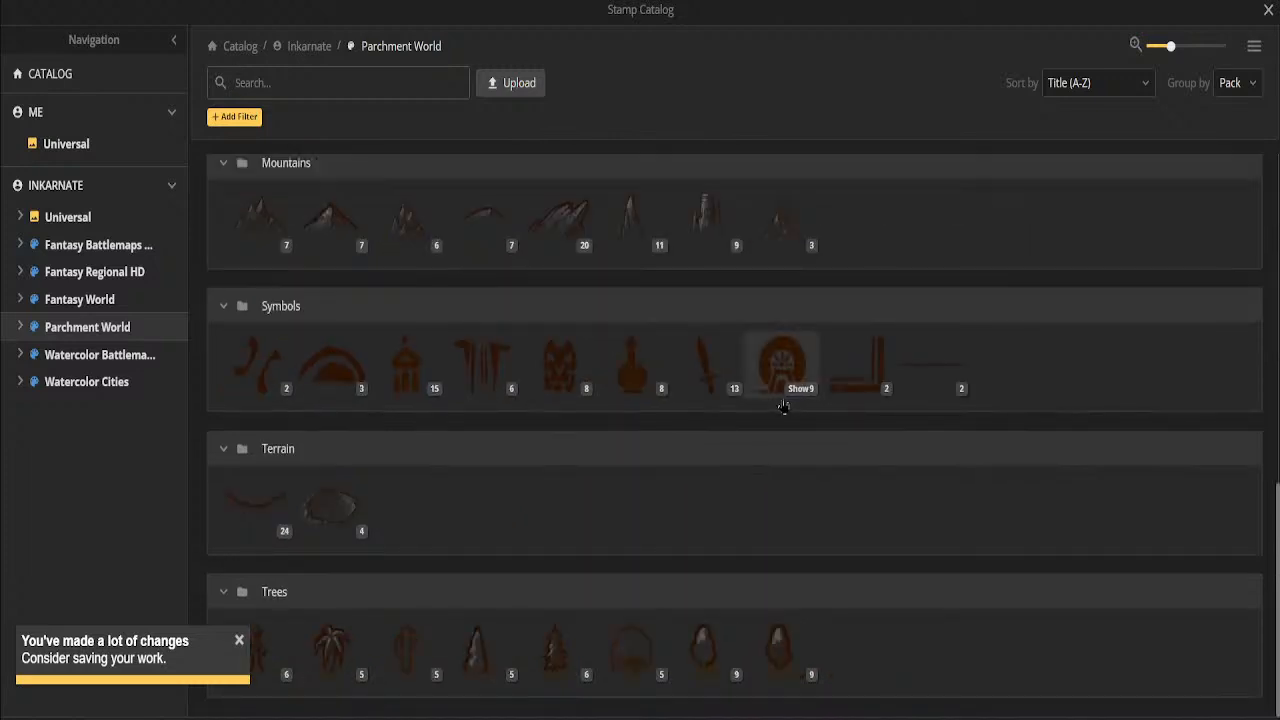
{"action": "scroll", "coordinate": [634, 420], "scroll_direction": "up", "scroll_amount": 1}
{"action": "scroll", "coordinate": [634, 430], "scroll_direction": "up", "scroll_amount": 8}
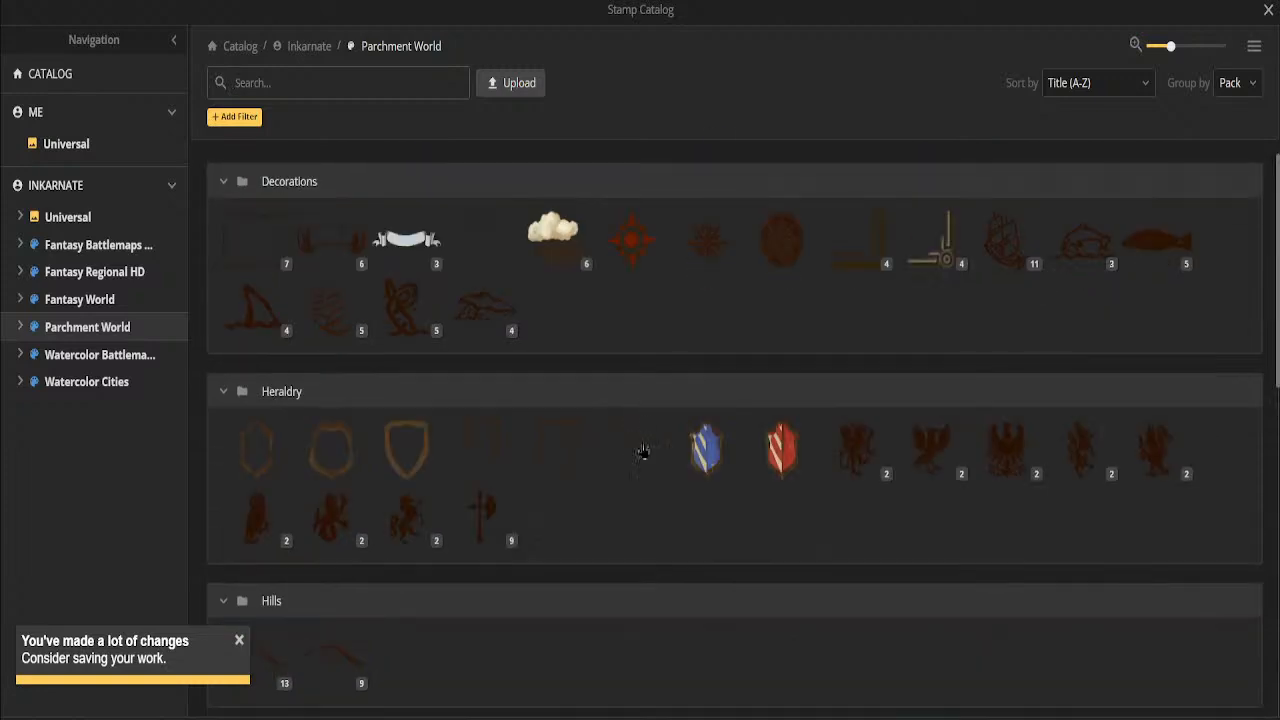
{"action": "scroll", "coordinate": [611, 514], "scroll_direction": "down", "scroll_amount": 8}
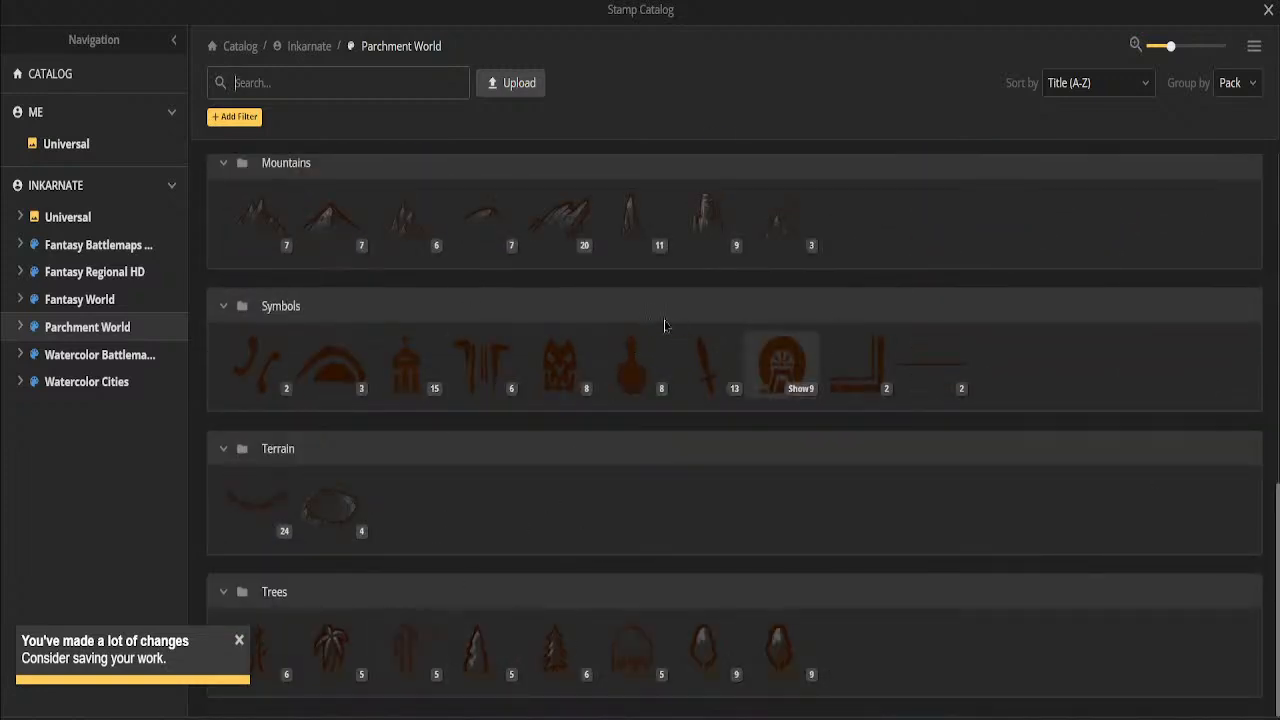
{"action": "scroll", "coordinate": [620, 555], "scroll_direction": "up", "scroll_amount": 5}
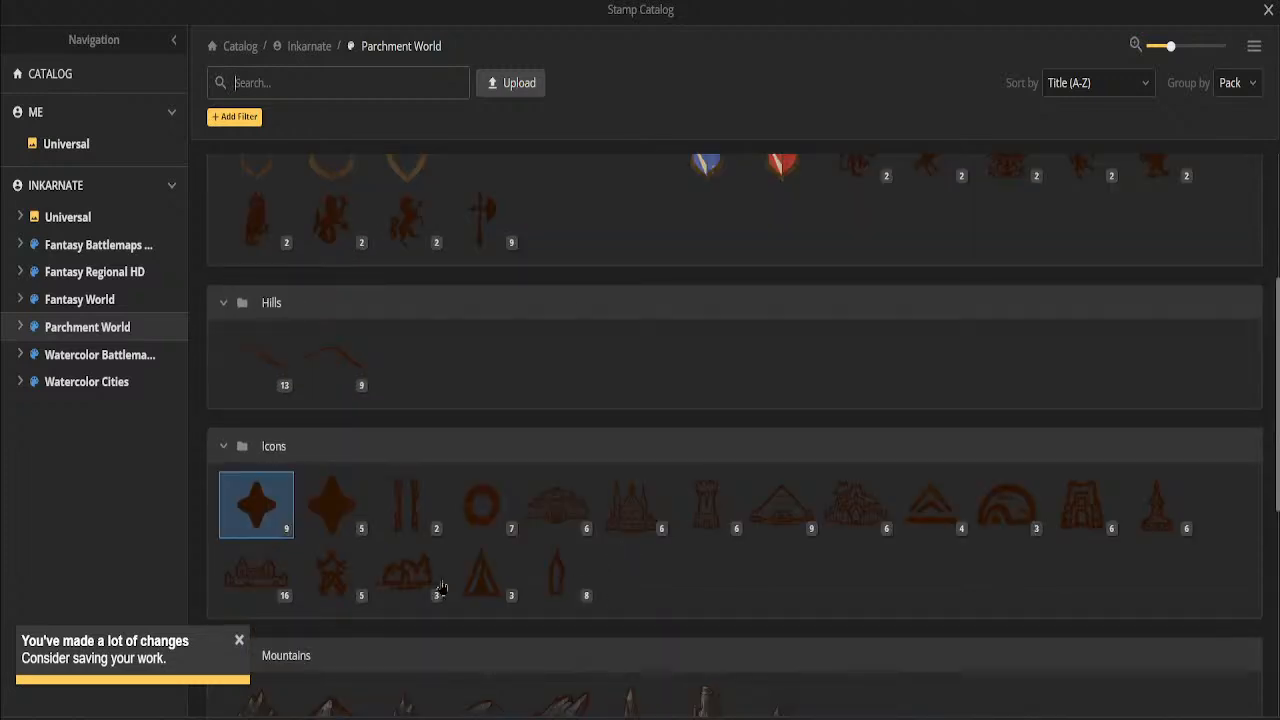
{"action": "mouse_move", "coordinate": [670, 520]}
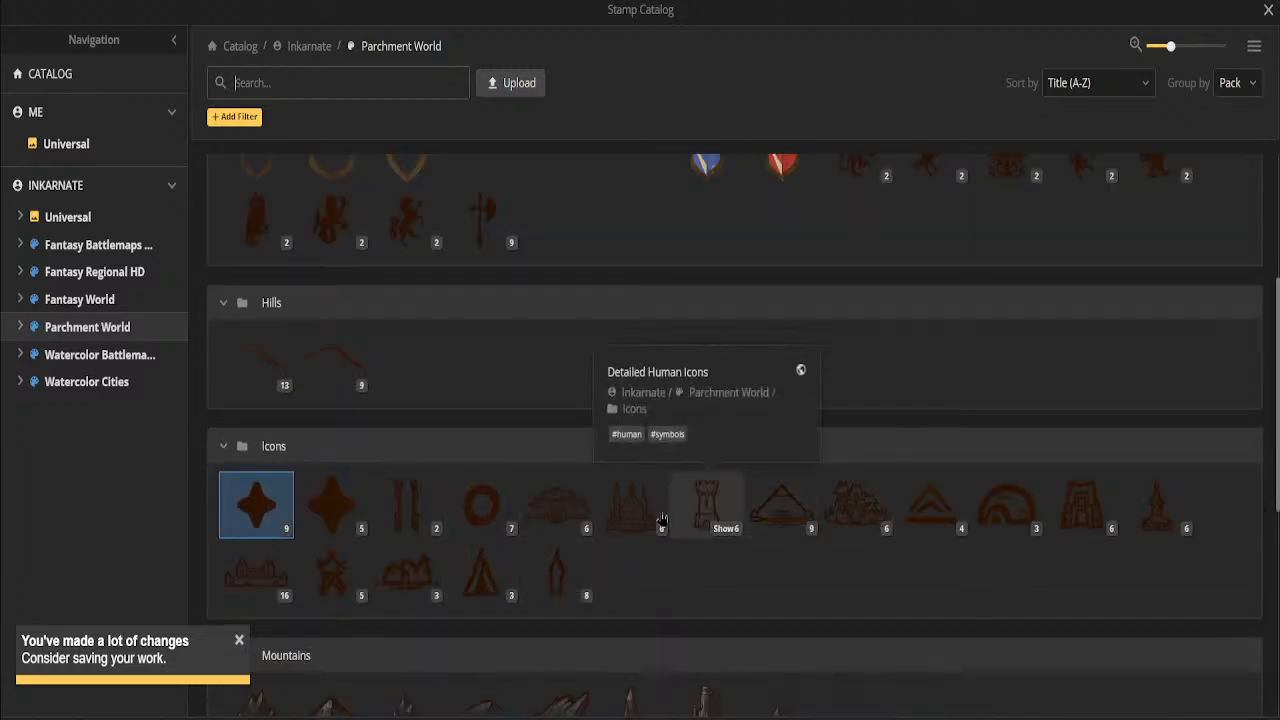
{"action": "mouse_move", "coordinate": [260, 582]}
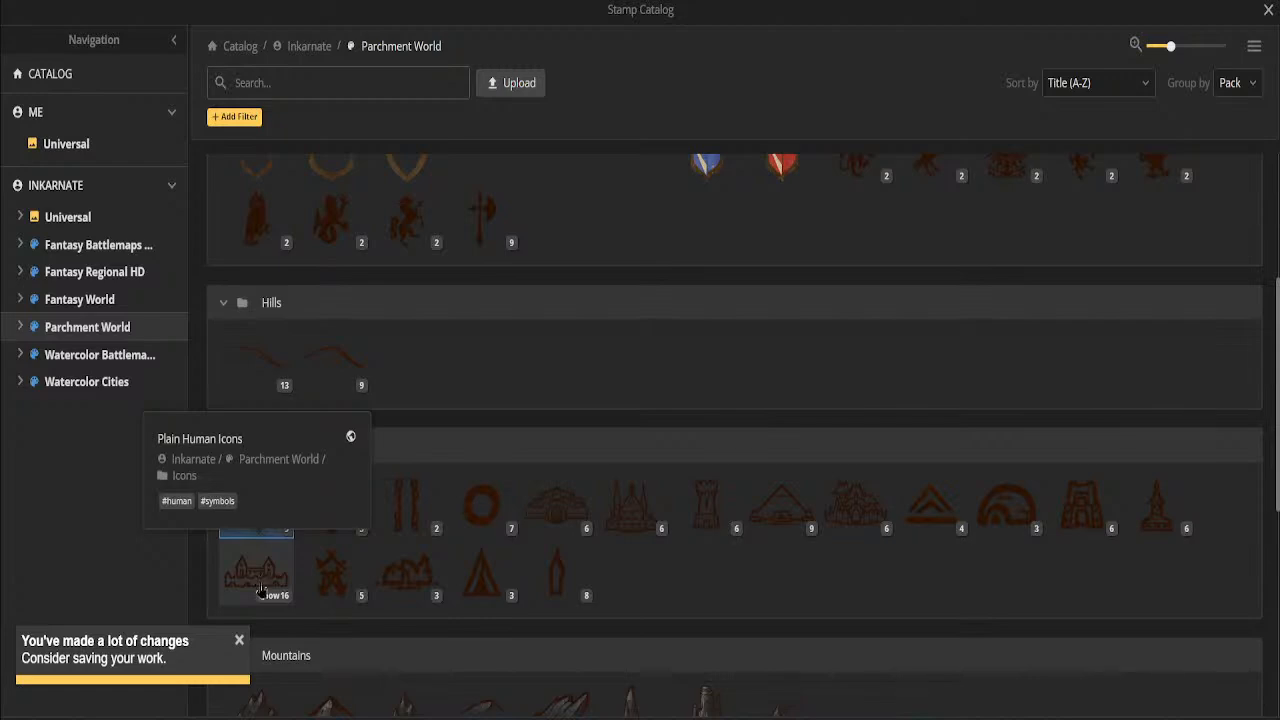
{"action": "left_click", "coordinate": [258, 585]}
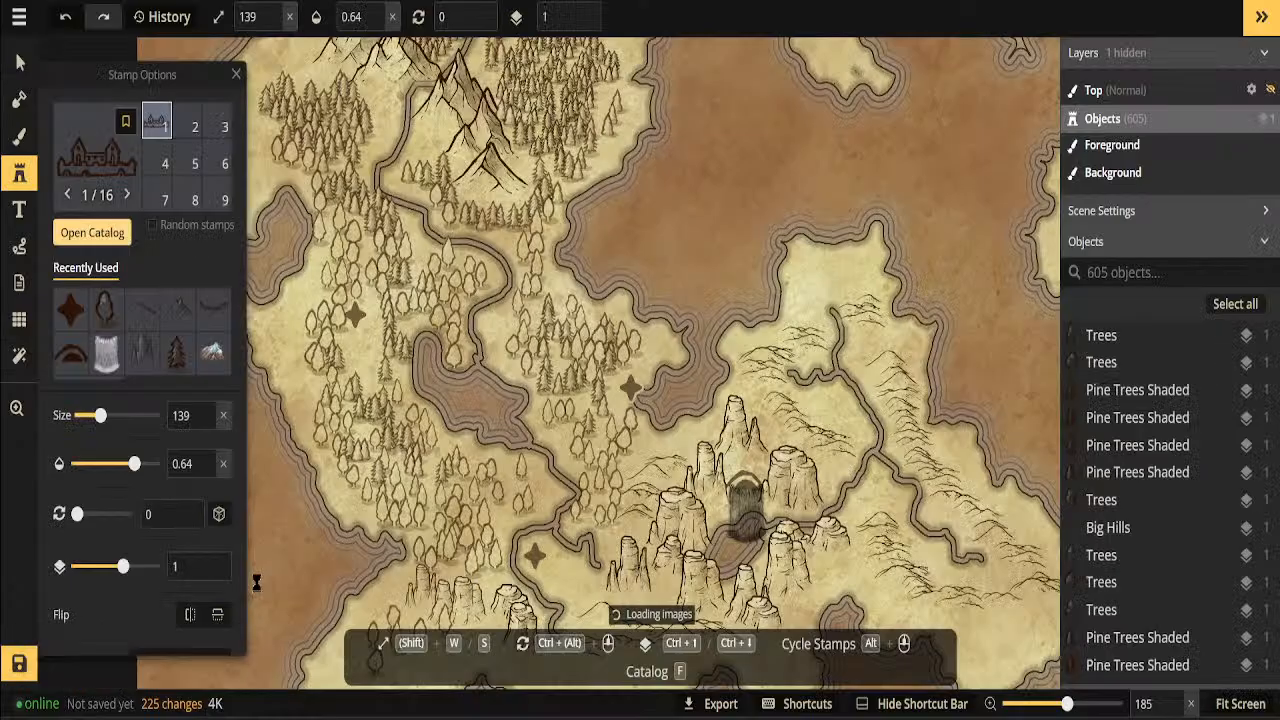
Try the first Plain Human Icons stamp at size 139 in several spots by the river above the inlet, and delete it
{"action": "left_click", "coordinate": [491, 322]}
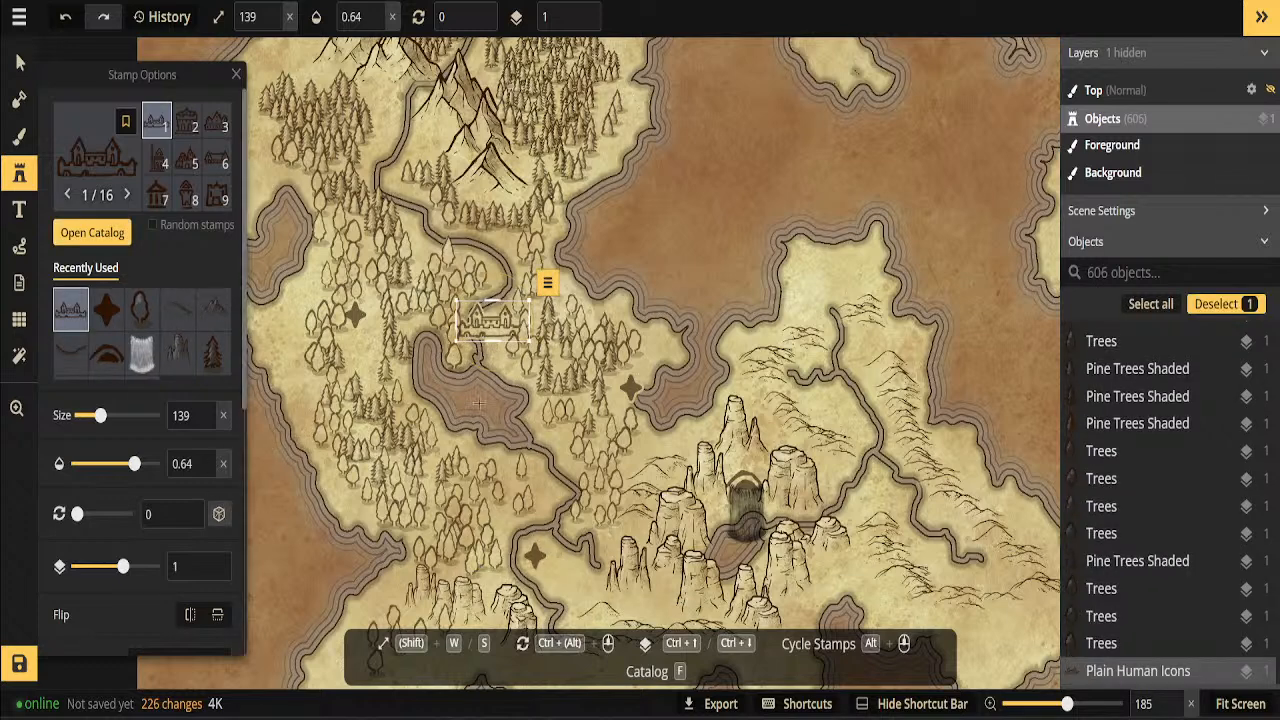
{"action": "left_click", "coordinate": [19, 62]}
{"action": "left_click_drag", "start_coordinate": [497, 330], "coordinate": [476, 326]}
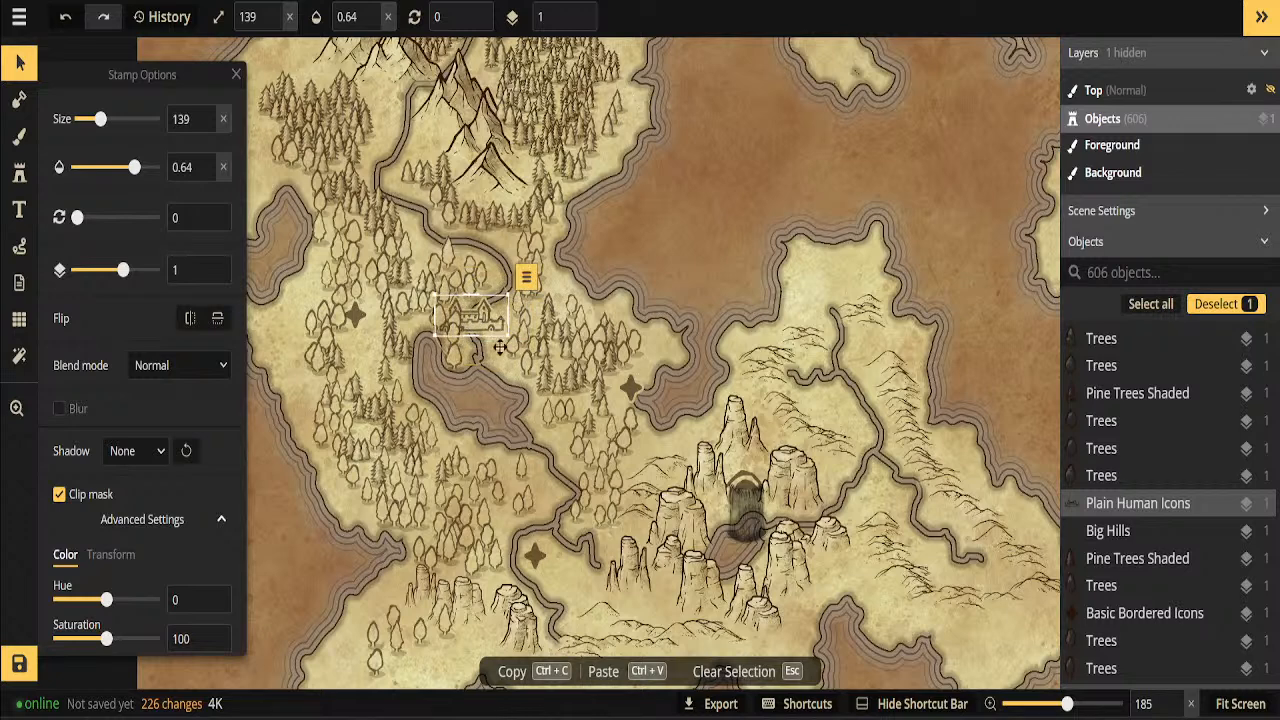
{"action": "left_click", "coordinate": [20, 62]}
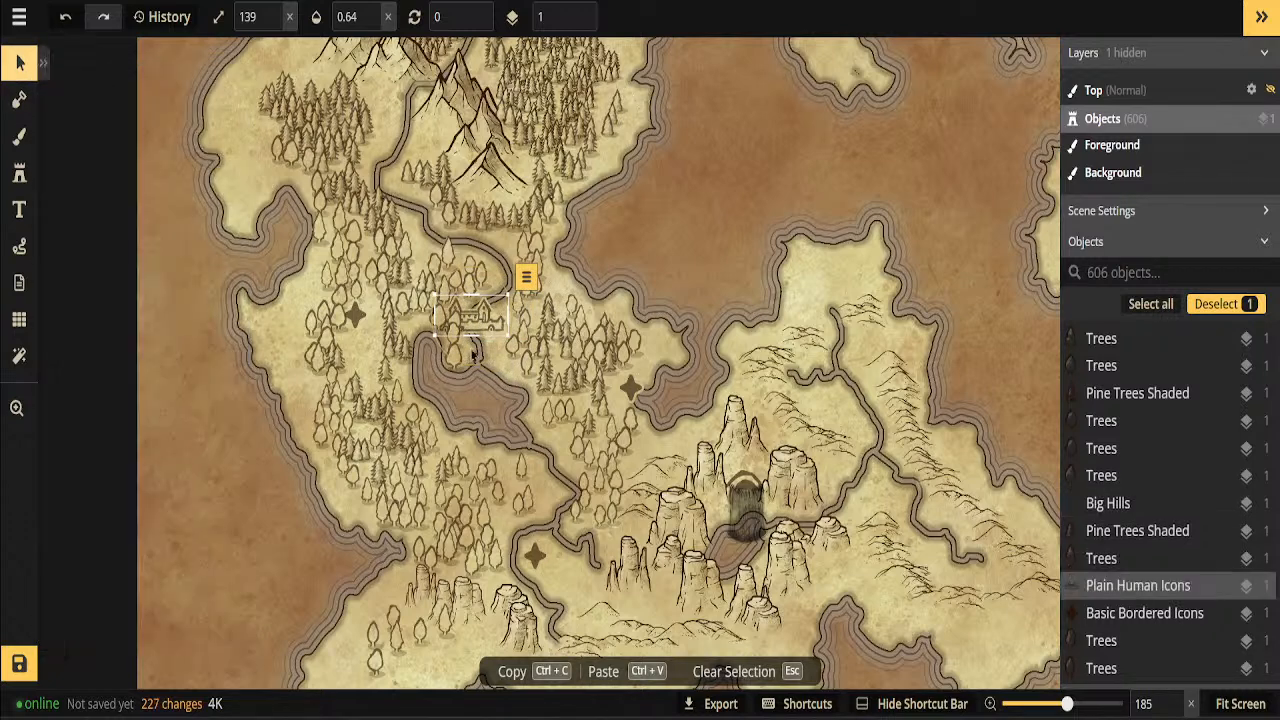
{"action": "left_click_drag", "start_coordinate": [494, 309], "coordinate": [513, 331]}
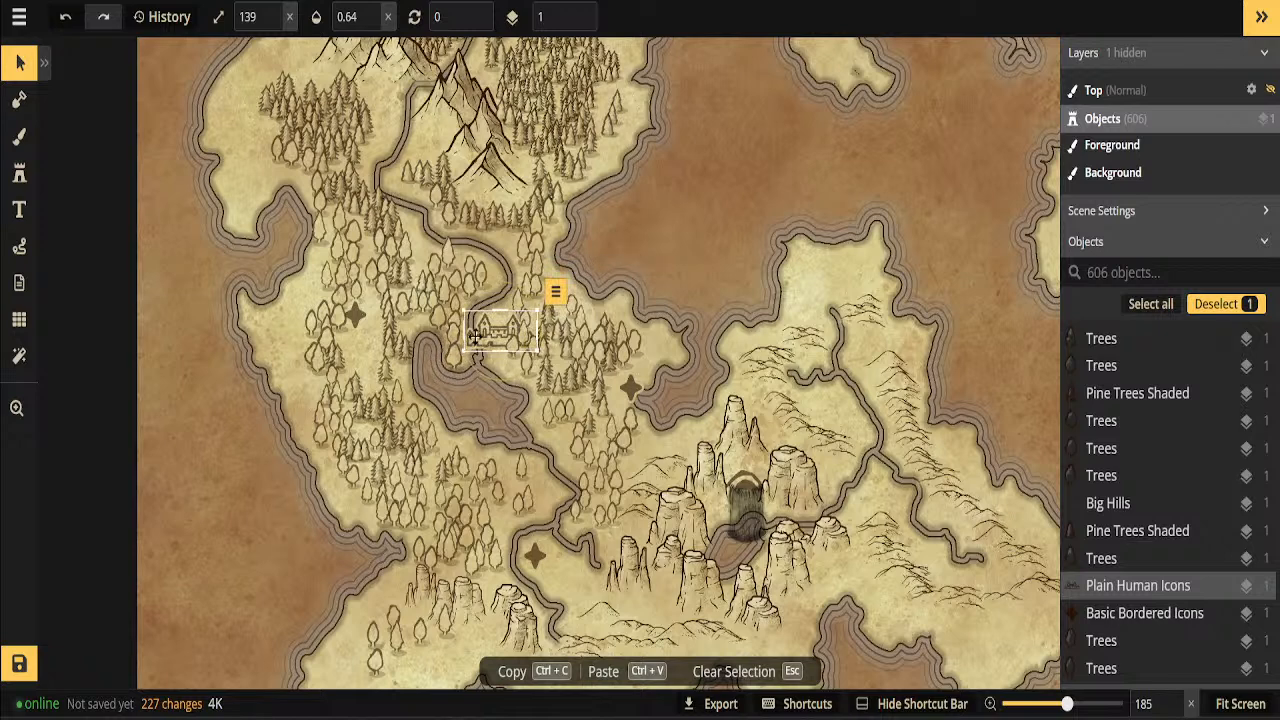
{"action": "key", "text": "Delete"}
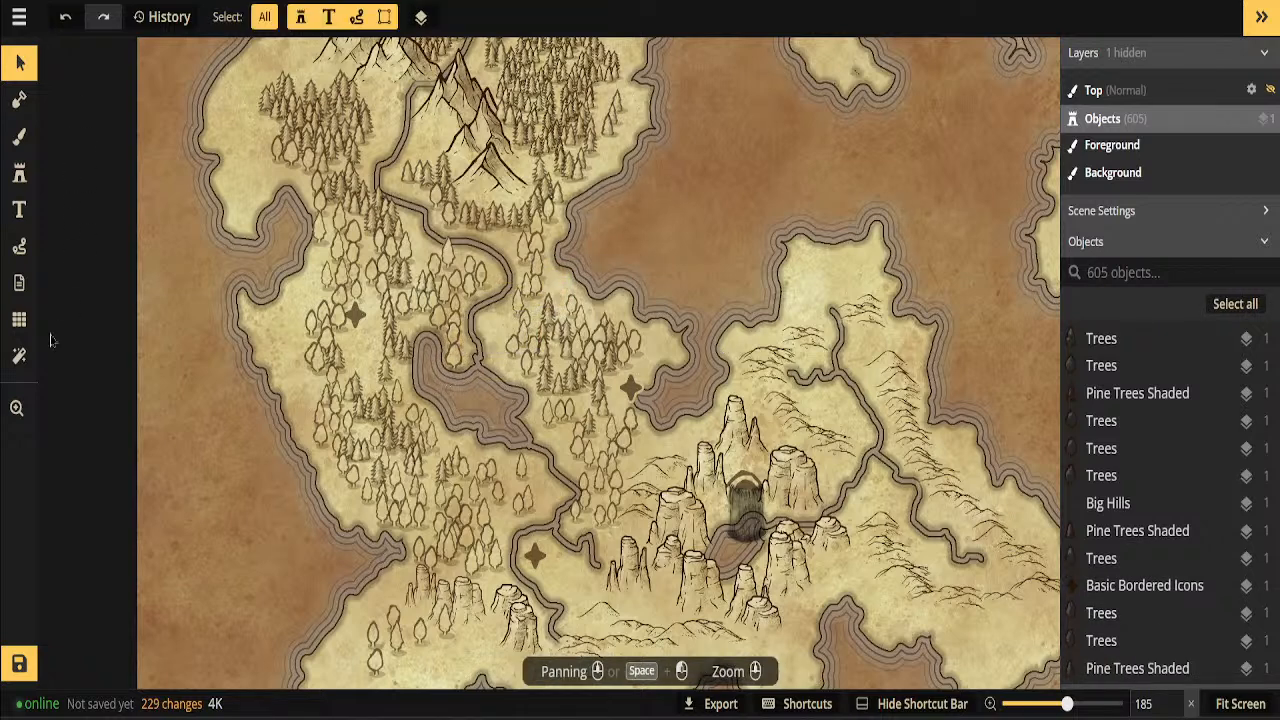
Switch the Plain Human Icons stamp to its third variant
{"action": "left_click", "coordinate": [19, 174]}
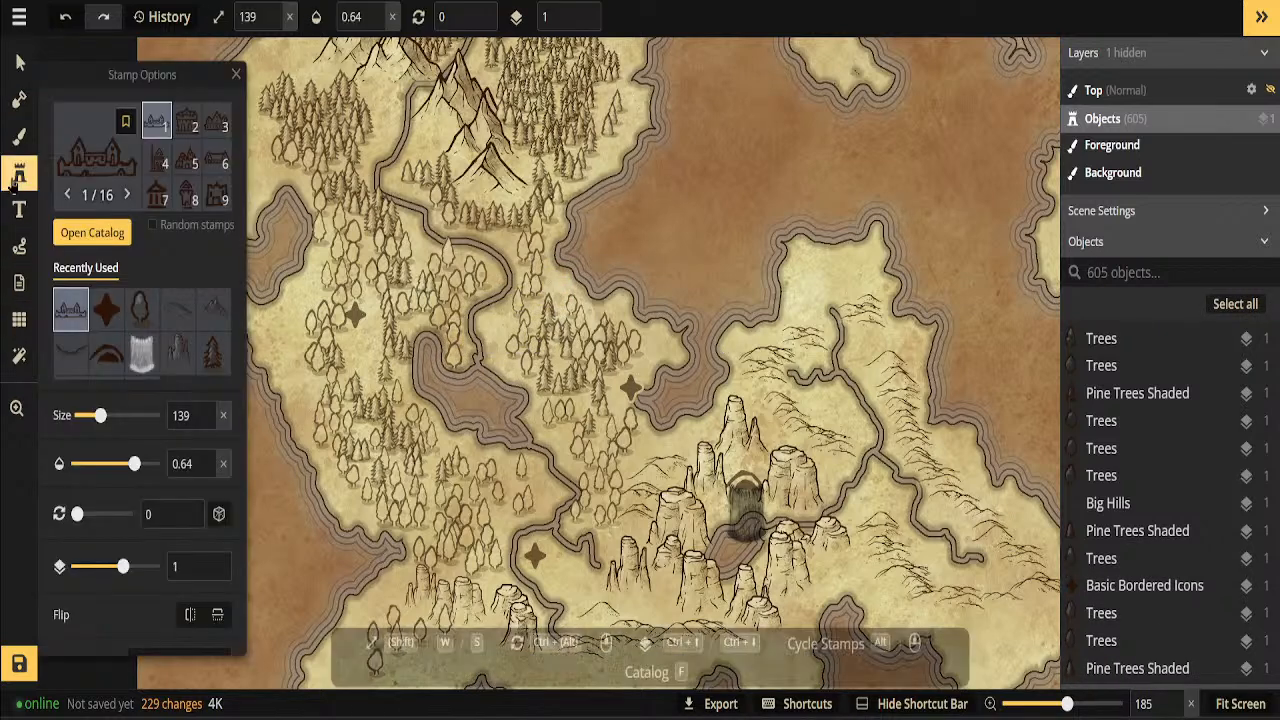
{"action": "left_click", "coordinate": [127, 195]}
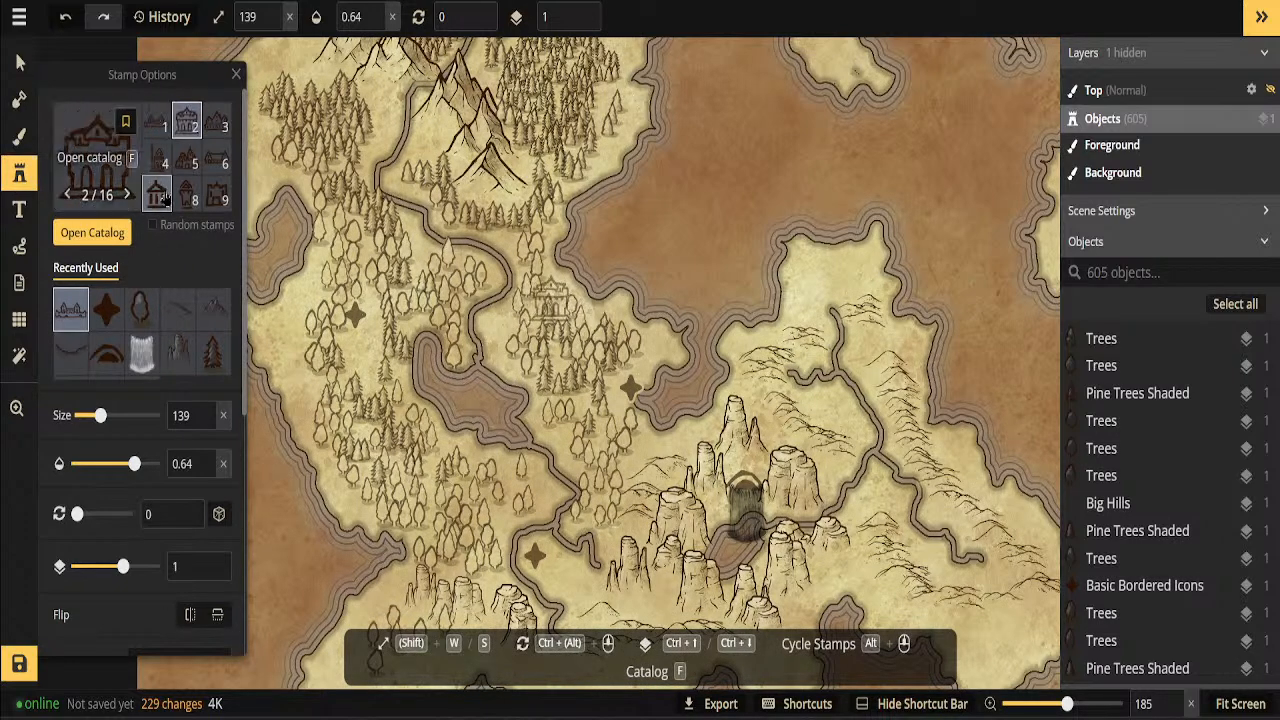
{"action": "left_click", "coordinate": [214, 124]}
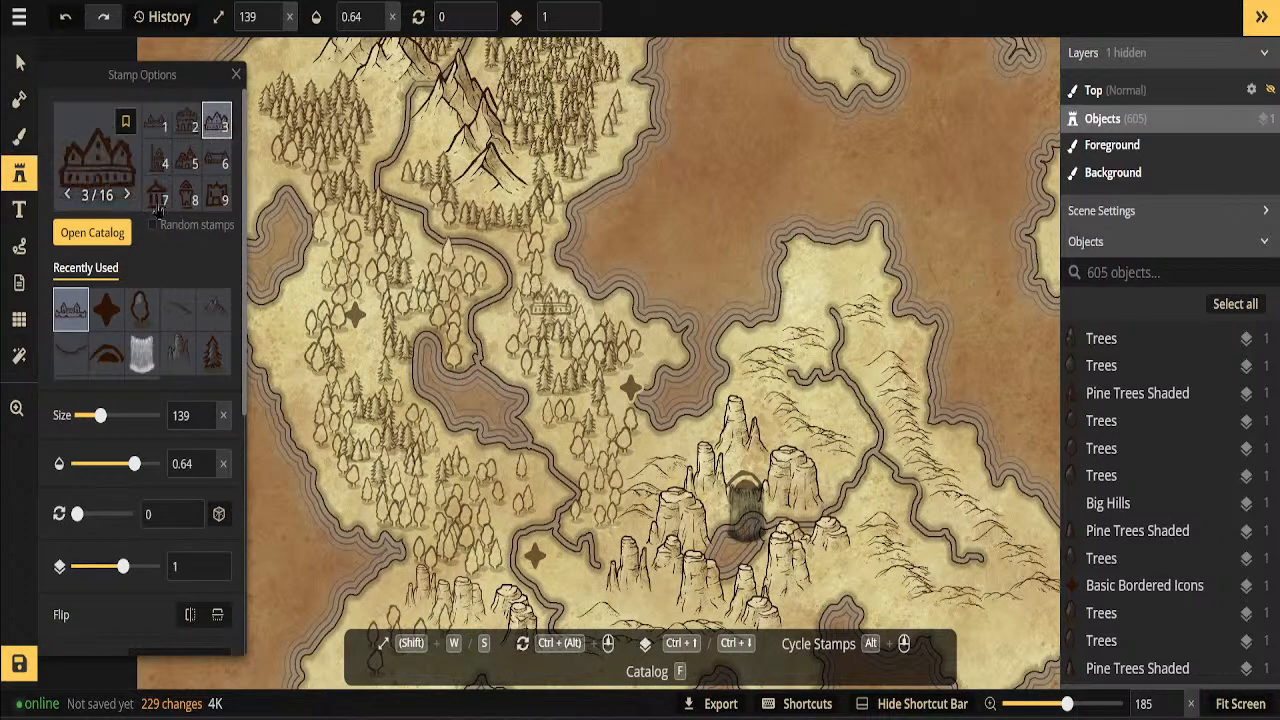
{"action": "left_click", "coordinate": [20, 178]}
{"action": "left_click", "coordinate": [20, 178]}
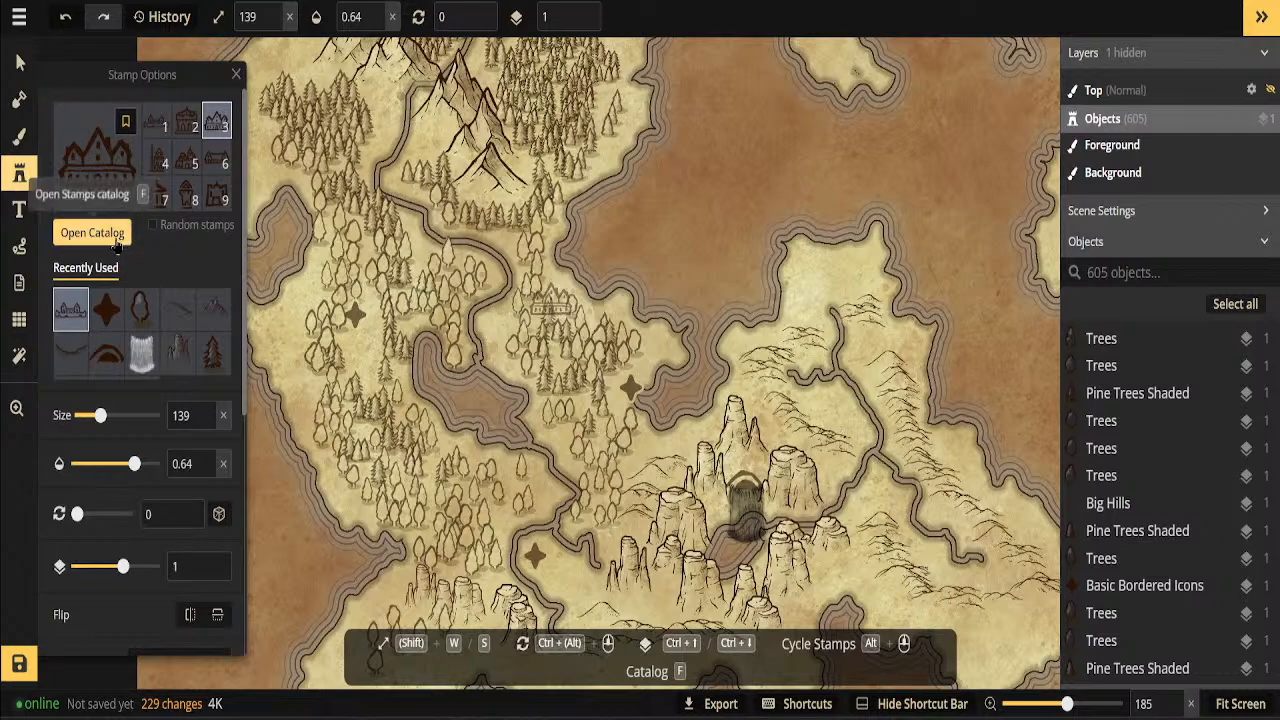
Choose Detailed Elven Icons from the Icons set in the stamp catalog and place its first variant on the river's east bank above the inlet
{"action": "left_click", "coordinate": [115, 240]}
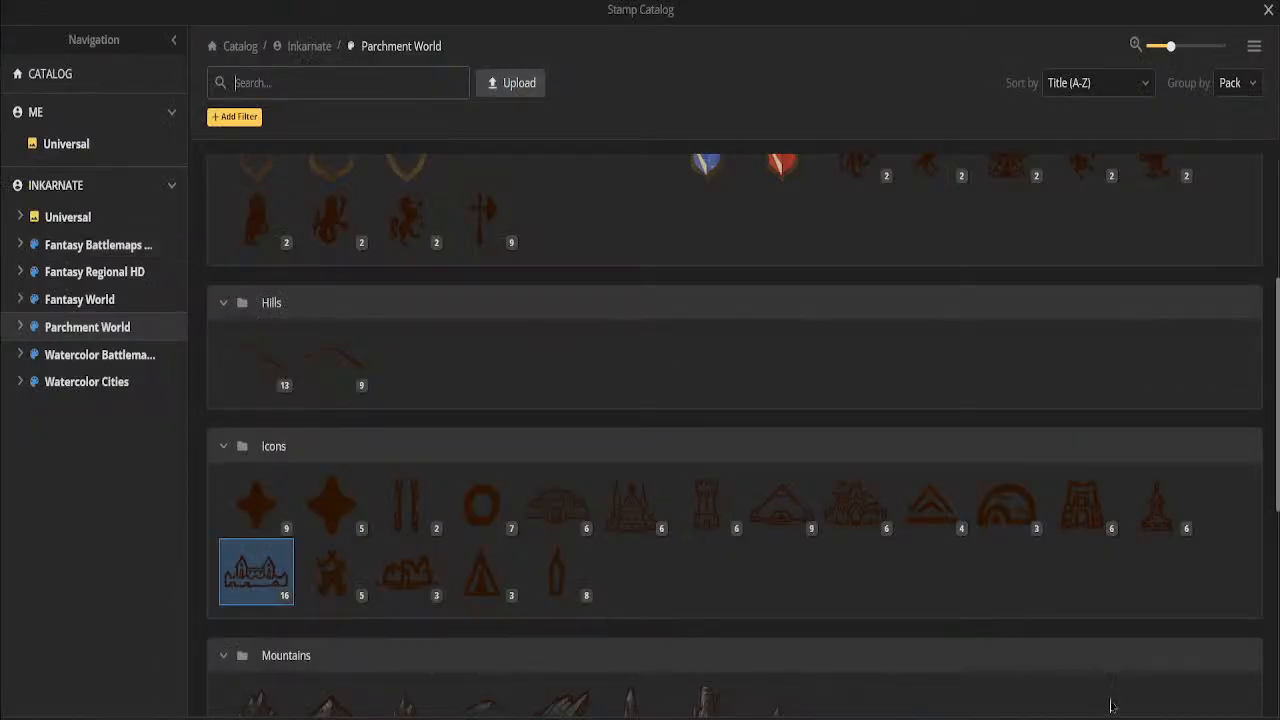
{"action": "mouse_move", "coordinate": [638, 535]}
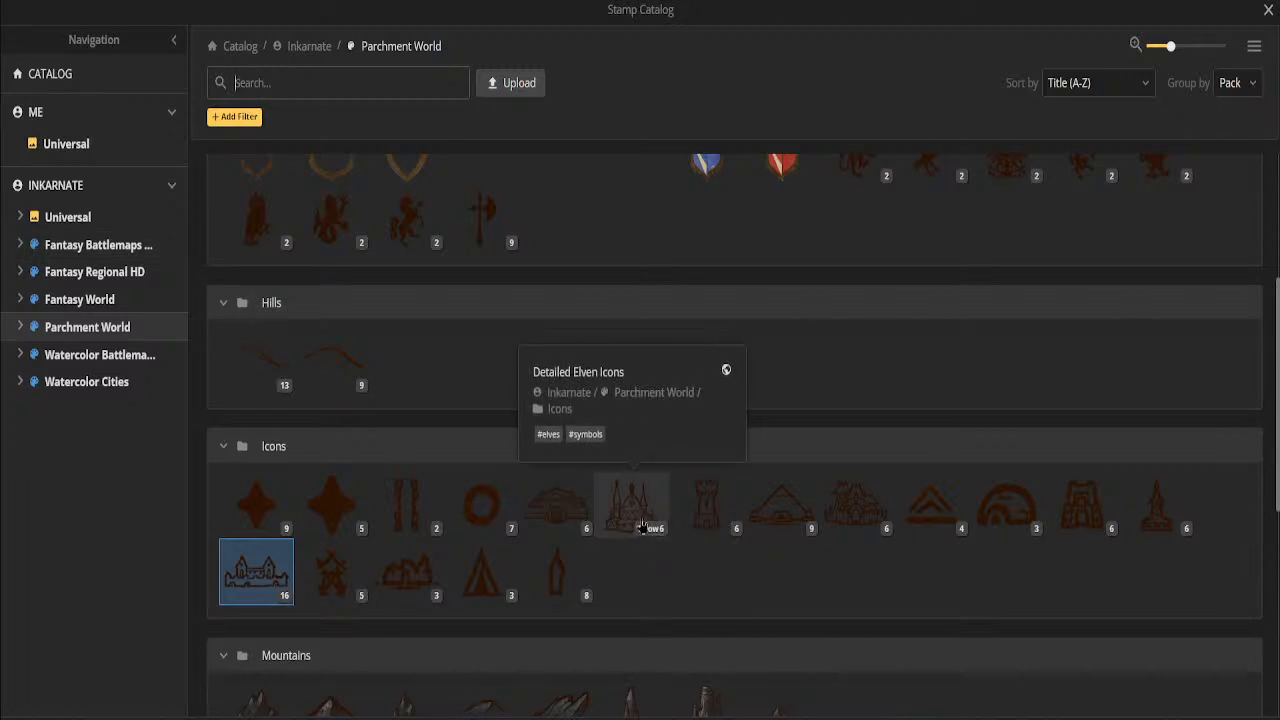
{"action": "left_click", "coordinate": [640, 515]}
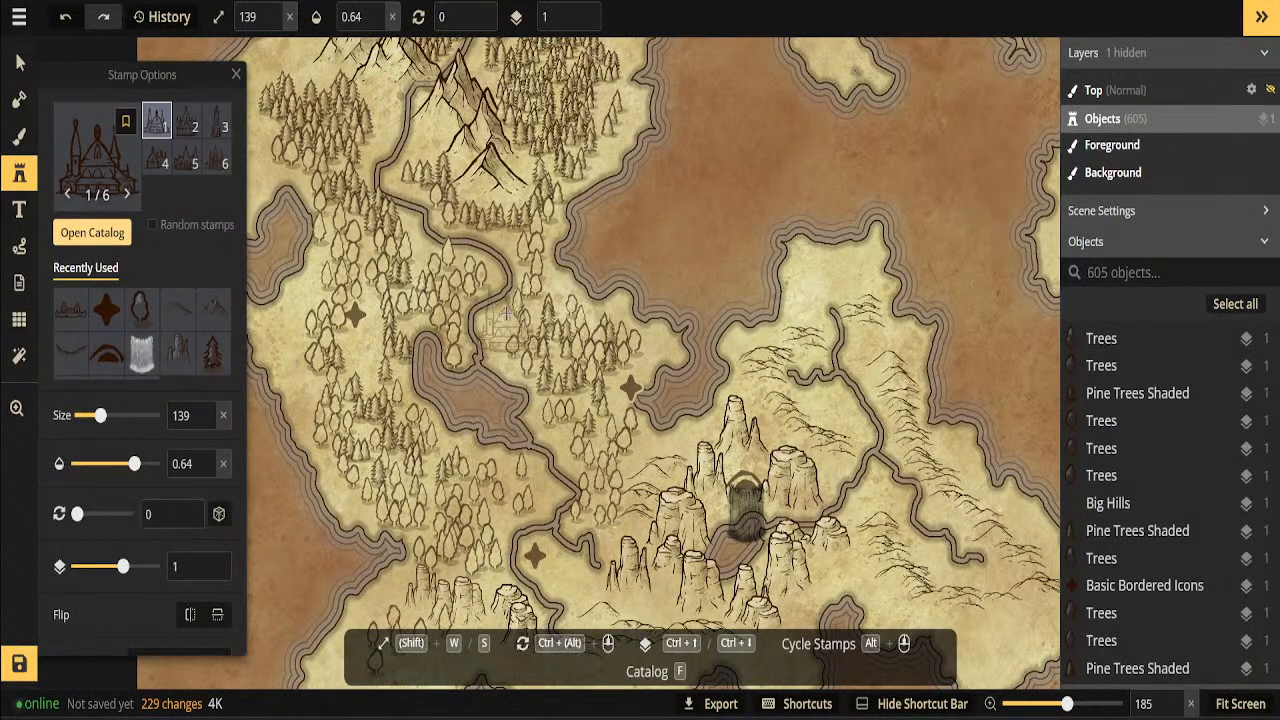
{"action": "left_click", "coordinate": [505, 312]}
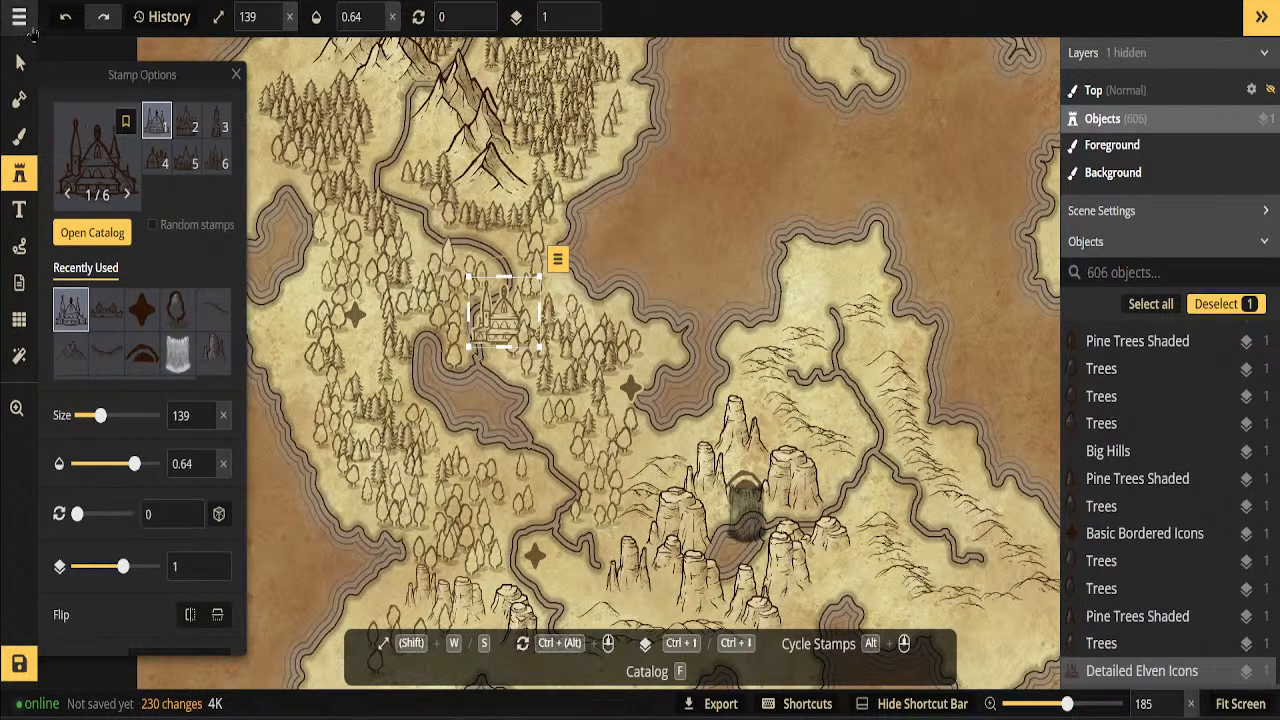
{"action": "left_click", "coordinate": [19, 16]}
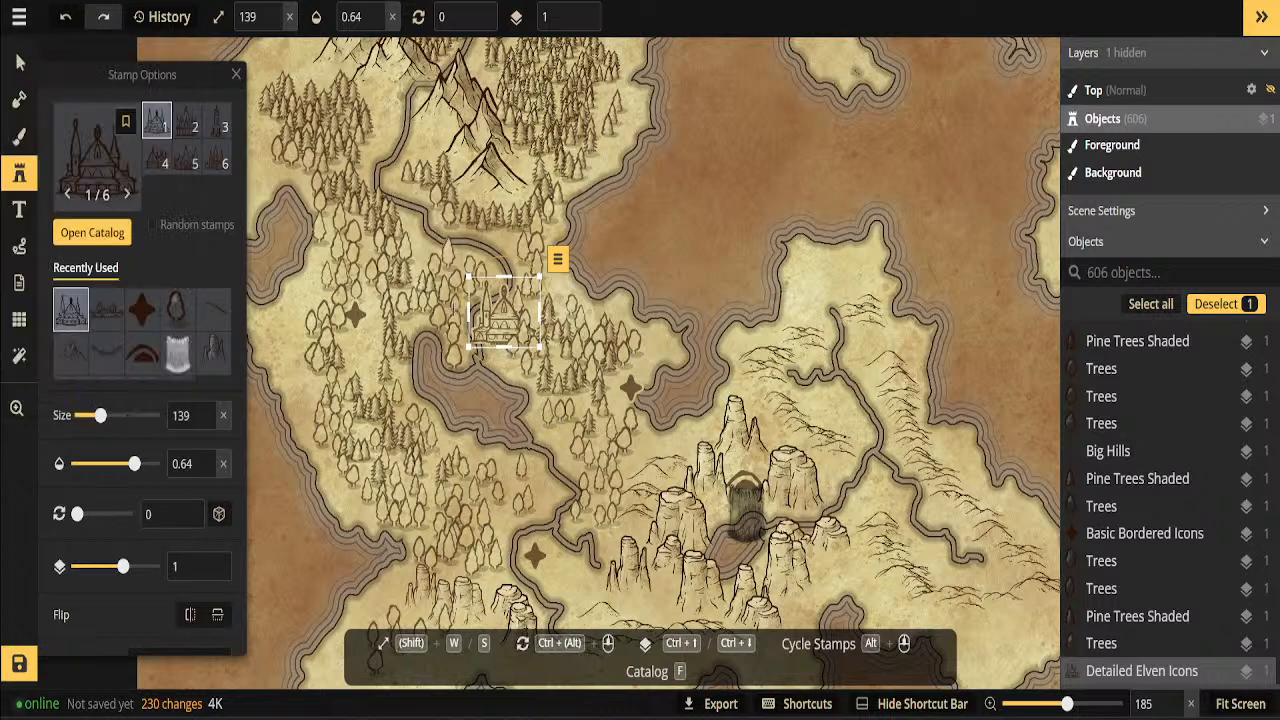
Move the elven stamp southeast to the forest edge and relocate the six trees beside the inlet to the western forest
{"action": "left_click", "coordinate": [19, 62]}
{"action": "left_click_drag", "start_coordinate": [494, 326], "coordinate": [504, 346]}
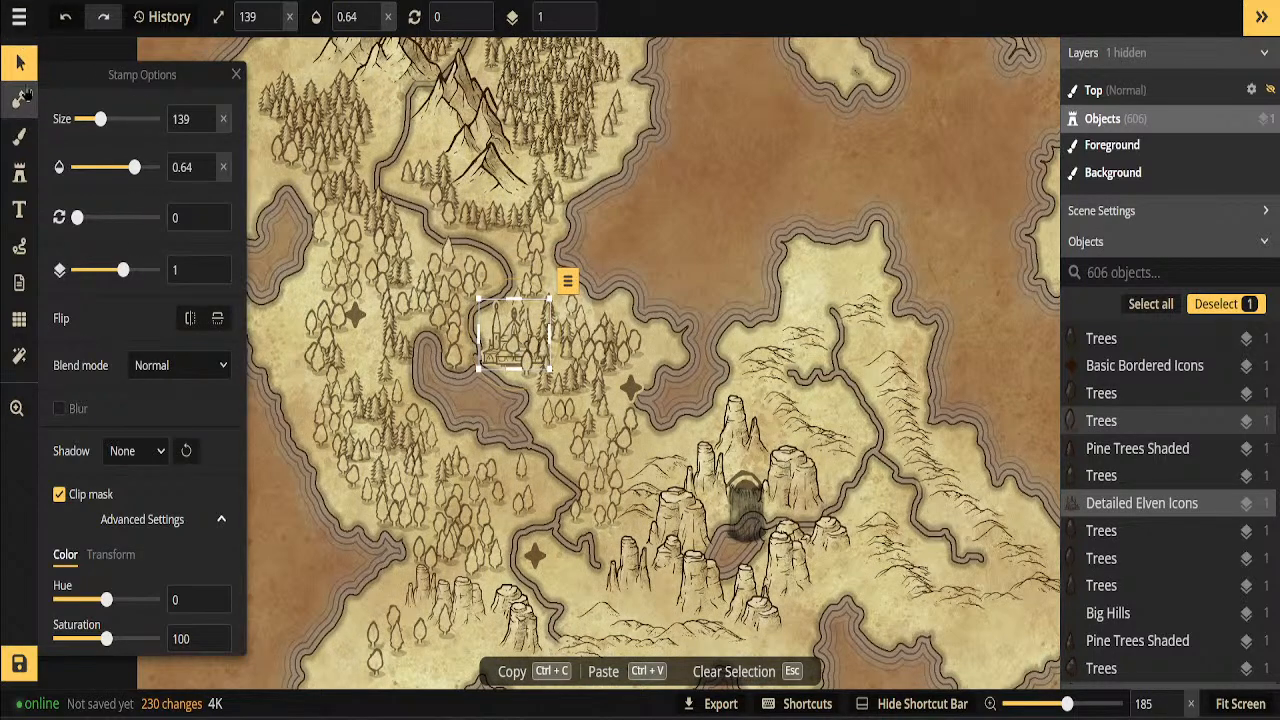
{"action": "left_click", "coordinate": [24, 68]}
{"action": "key", "text": "b"}
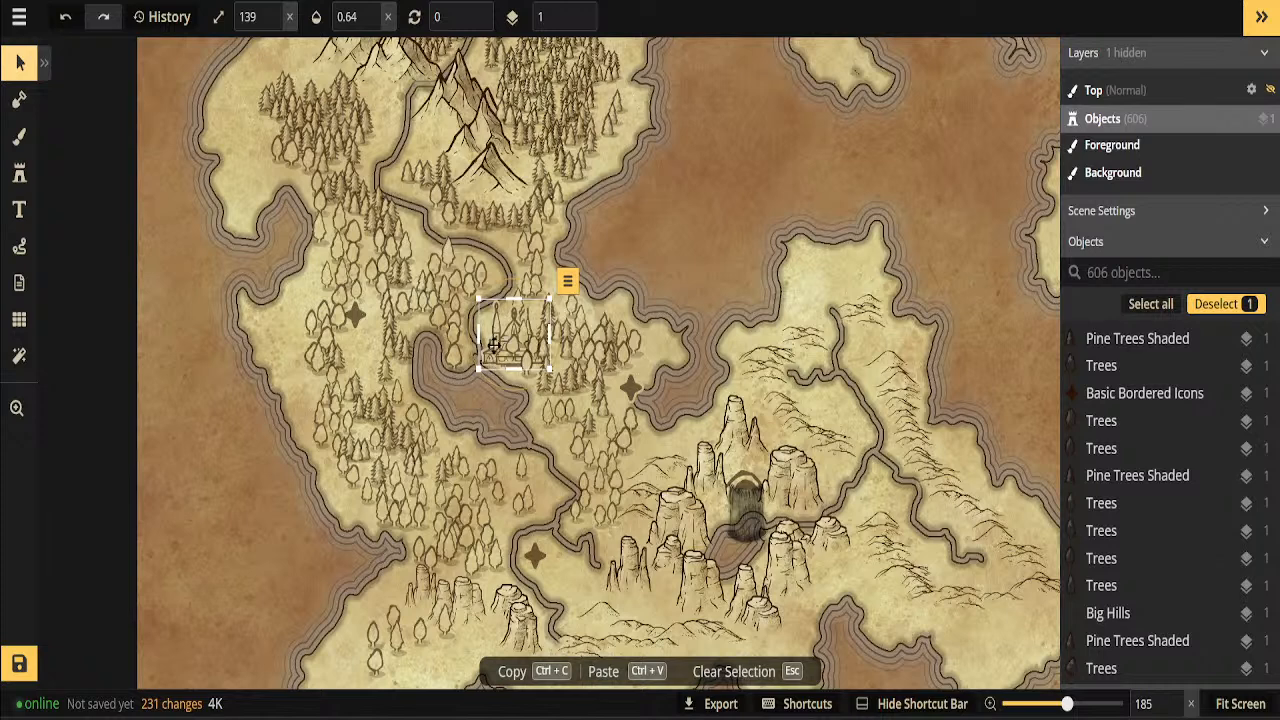
{"action": "left_click_drag", "start_coordinate": [492, 345], "coordinate": [540, 373]}
{"action": "left_click_drag", "start_coordinate": [516, 338], "coordinate": [358, 377]}
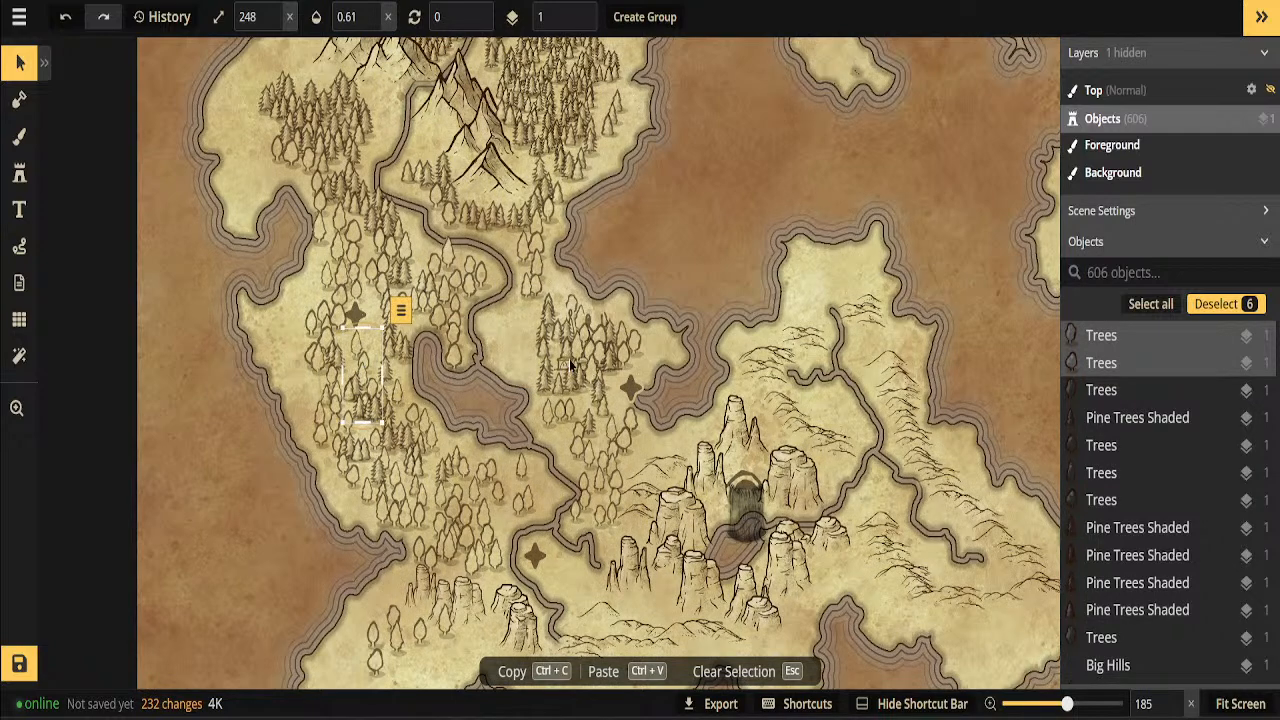
Shift the pines at the eastern forest's edge farther east and return the elven stamp to the riverbank above the inlet
{"action": "left_click", "coordinate": [572, 362]}
{"action": "left_click_drag", "start_coordinate": [522, 358], "coordinate": [609, 336]}
{"action": "key", "text": "ctrl+z"}
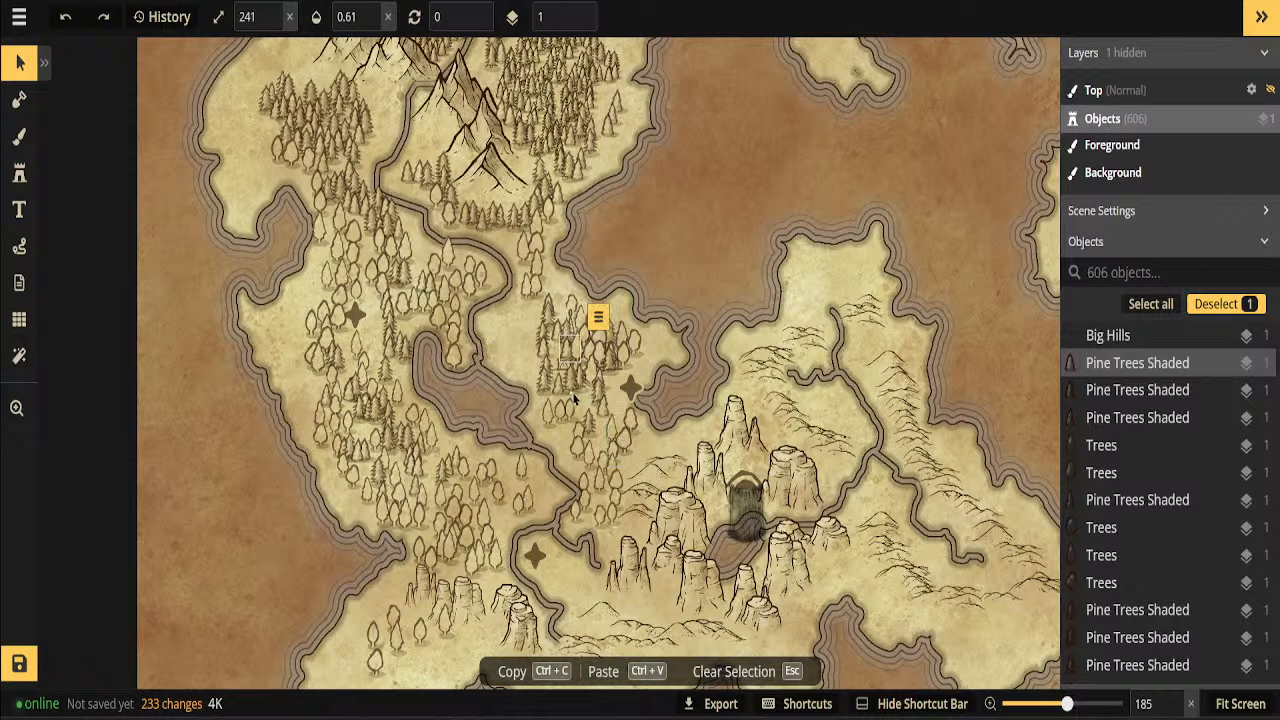
{"action": "left_click", "coordinate": [573, 392]}
{"action": "left_click_drag", "start_coordinate": [542, 367], "coordinate": [512, 318]}
{"action": "left_click", "coordinate": [668, 384]}
{"action": "left_click_drag", "start_coordinate": [548, 359], "coordinate": [547, 358]}
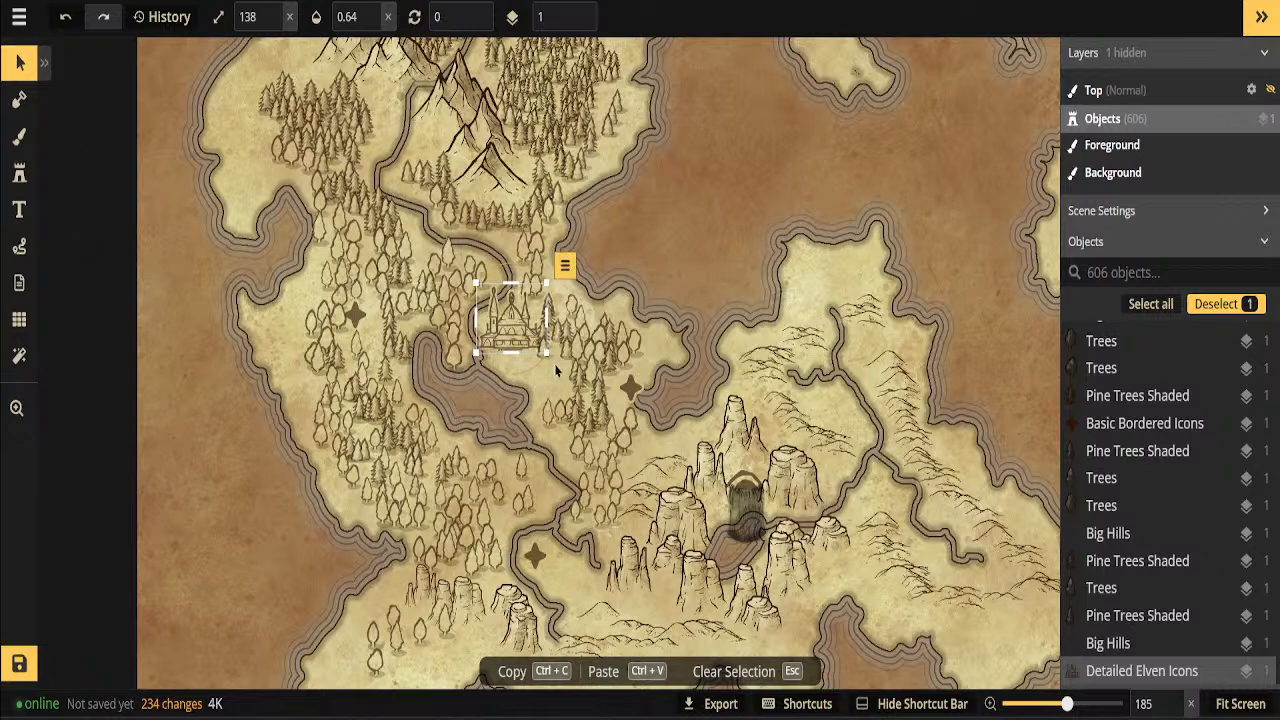
Move the pine trees crowding the elven stamp's southeast side into the neighbouring forest to the east
{"action": "left_click", "coordinate": [551, 374]}
{"action": "left_click_drag", "start_coordinate": [546, 352], "coordinate": [565, 370]}
{"action": "key", "text": "Escape"}
{"action": "left_click", "coordinate": [544, 350]}
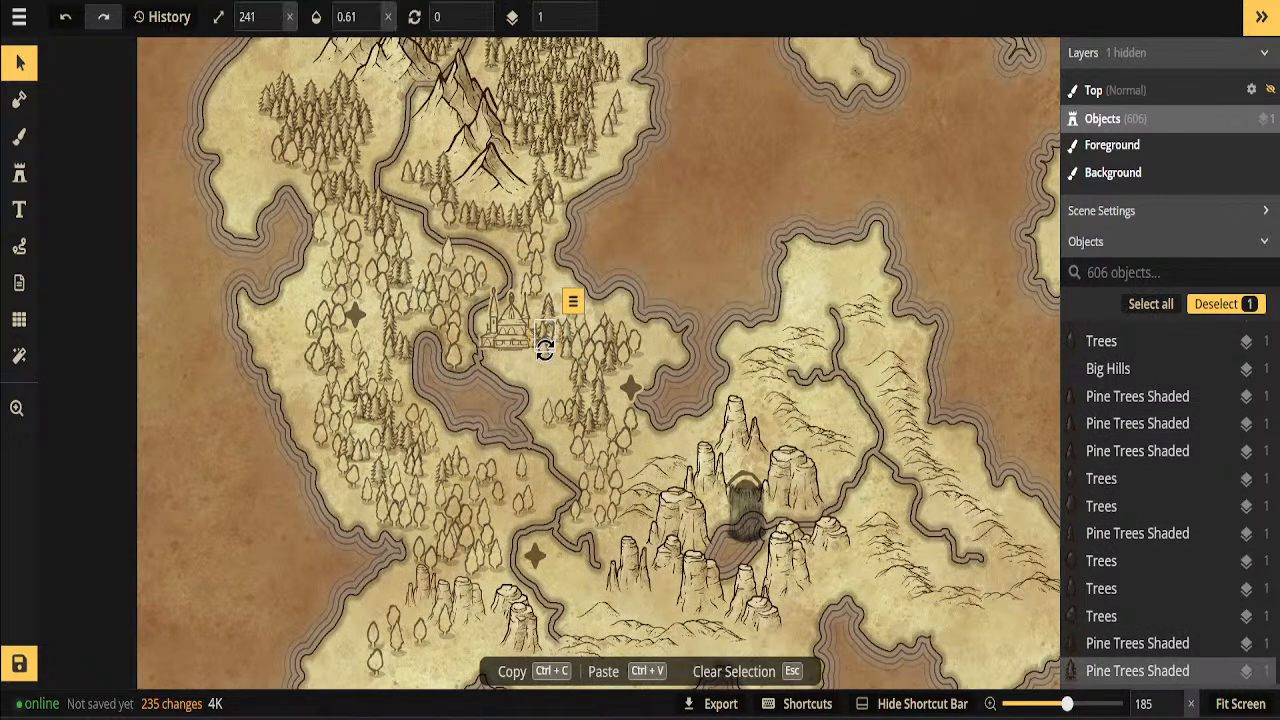
{"action": "left_click_drag", "start_coordinate": [545, 340], "coordinate": [577, 362]}
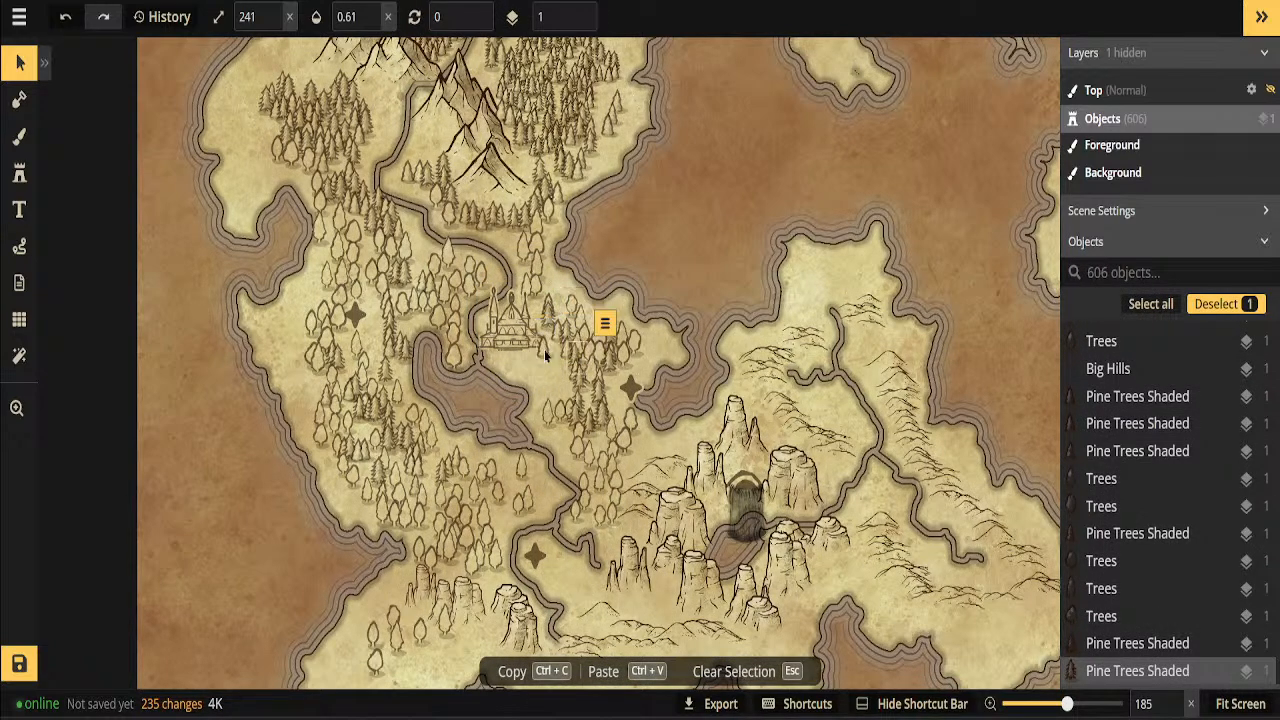
{"action": "key", "text": "ctrl+z"}
{"action": "left_click", "coordinate": [526, 368]}
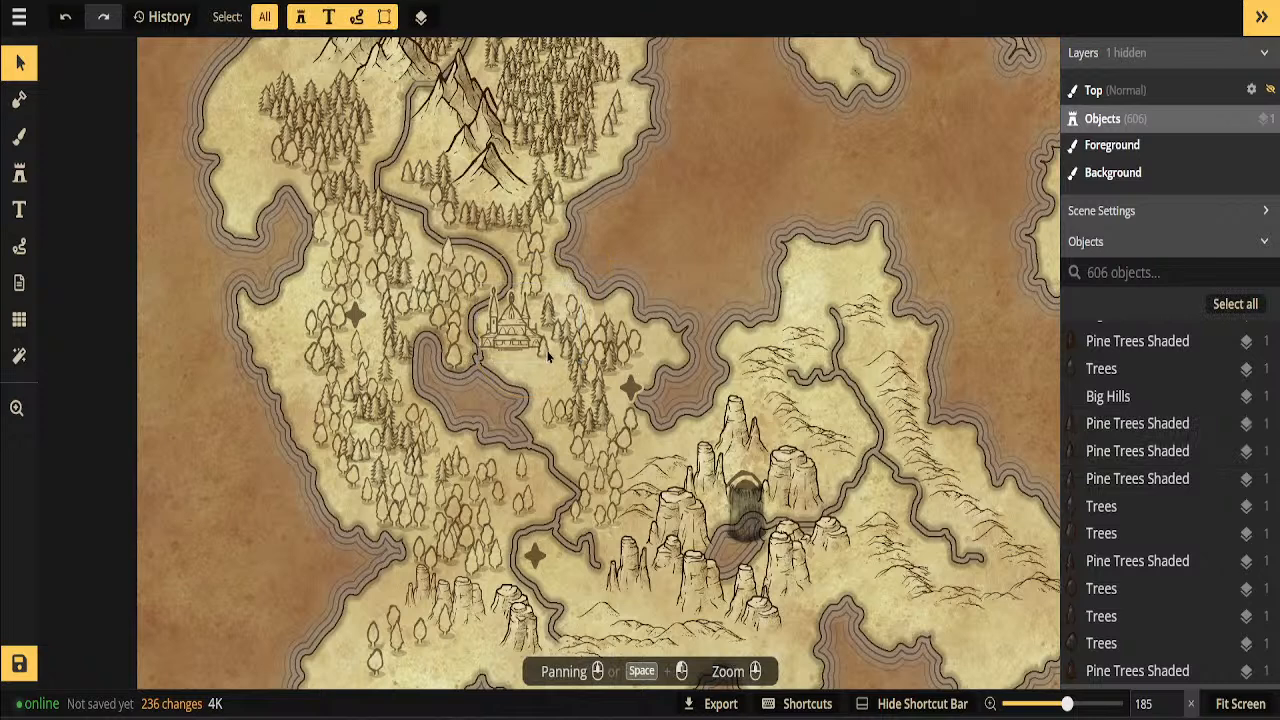
{"action": "left_click_drag", "start_coordinate": [553, 371], "coordinate": [544, 348]}
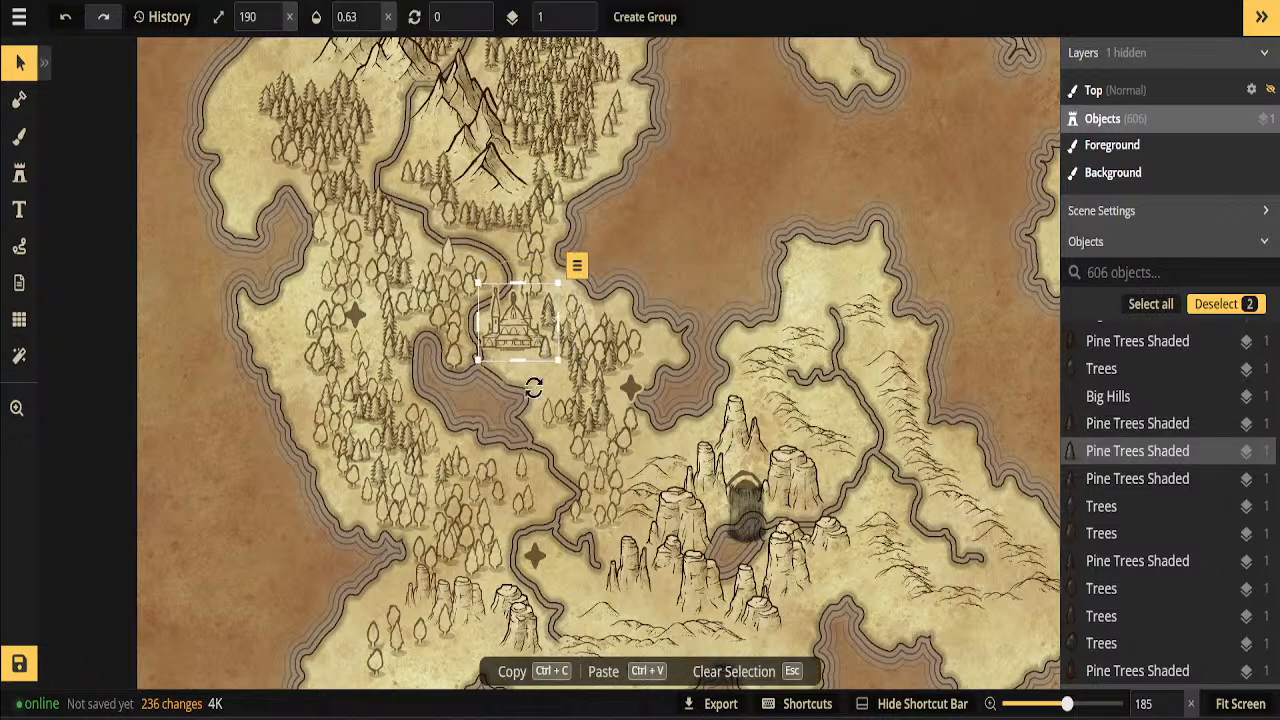
{"action": "left_click", "coordinate": [544, 353]}
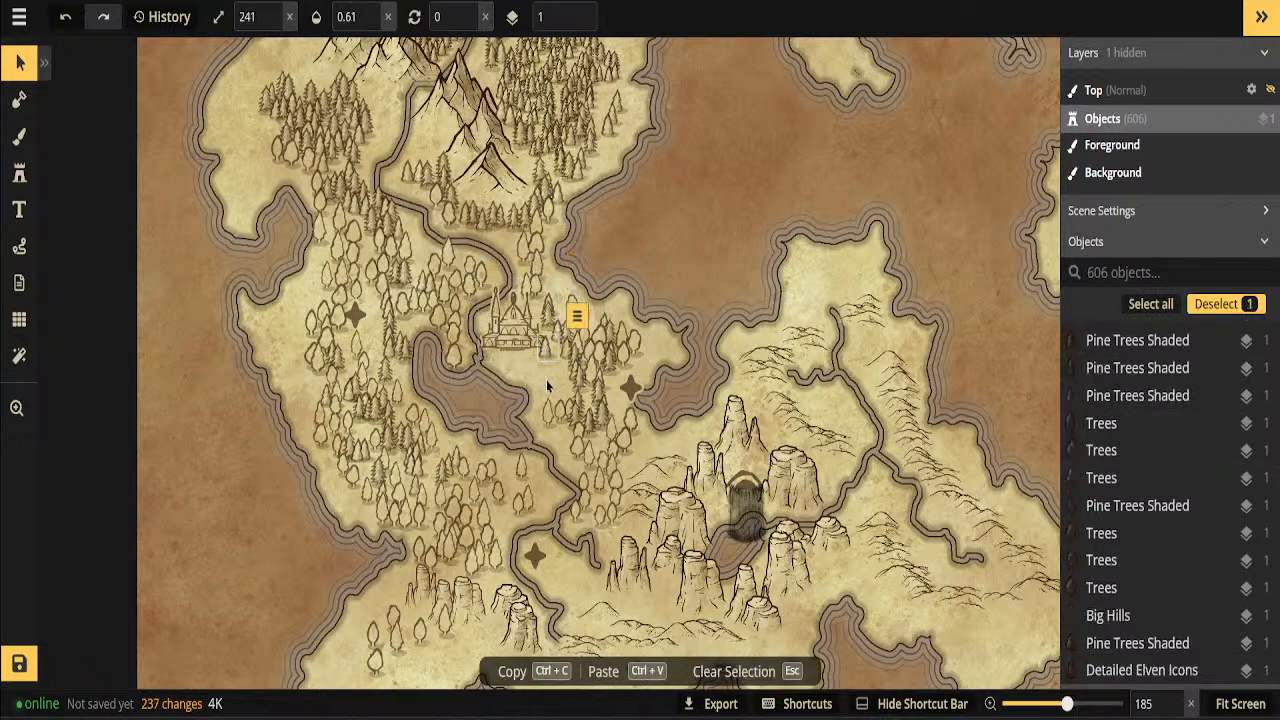
{"action": "left_click", "coordinate": [548, 386]}
{"action": "left_click", "coordinate": [546, 353]}
{"action": "left_click_drag", "start_coordinate": [546, 351], "coordinate": [560, 381]}
Shrink the elven stamp to size 102 within the clearing beside the river
{"action": "left_click", "coordinate": [519, 338]}
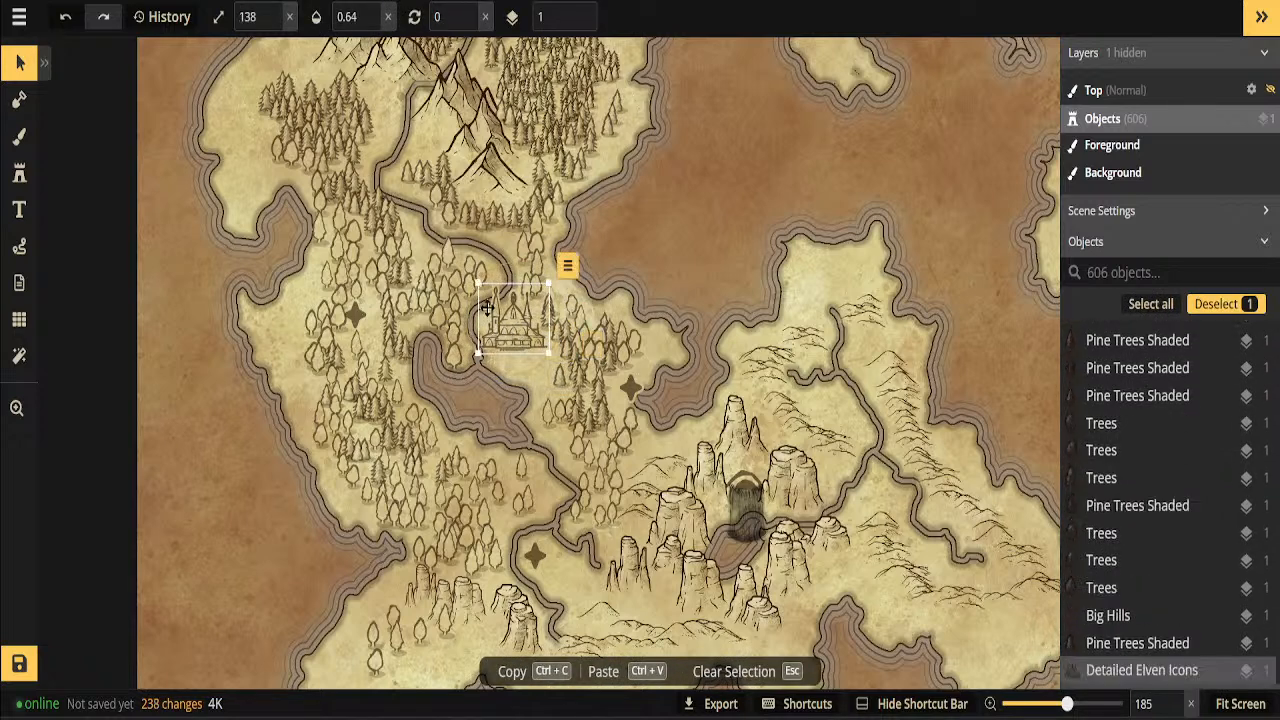
{"action": "left_click_drag", "start_coordinate": [478, 288], "coordinate": [518, 343]}
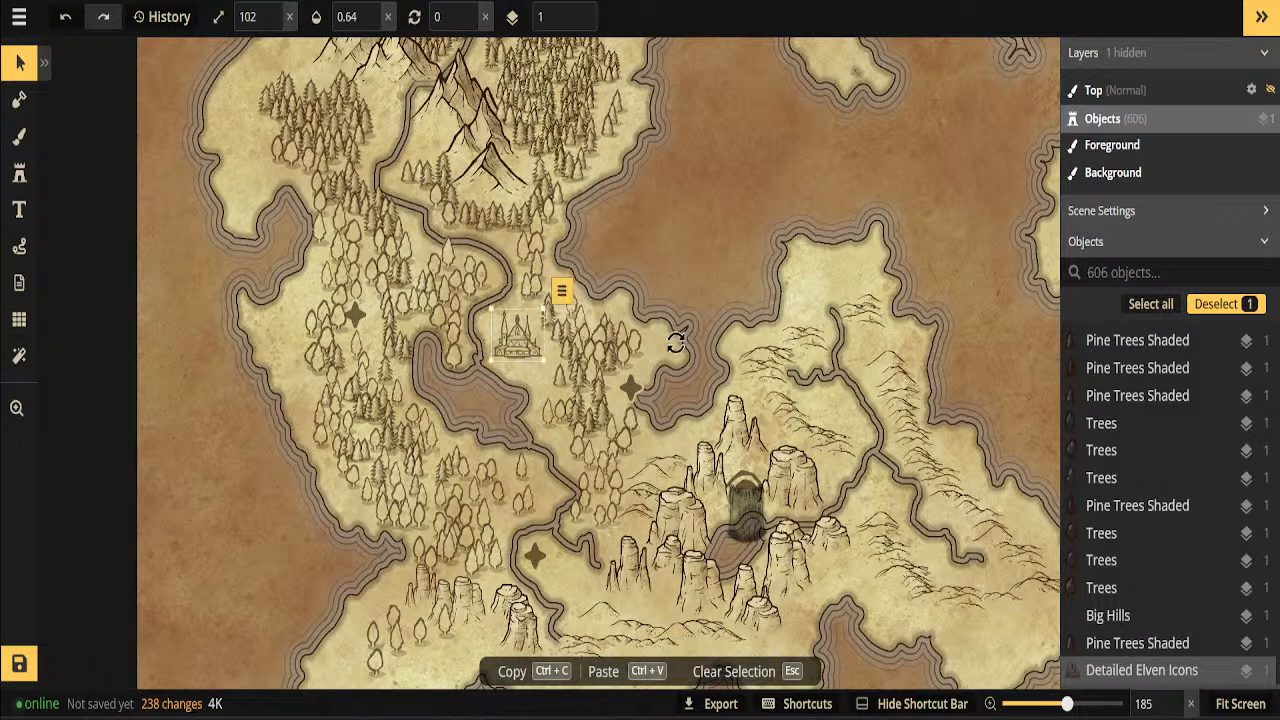
{"action": "left_click", "coordinate": [22, 176]}
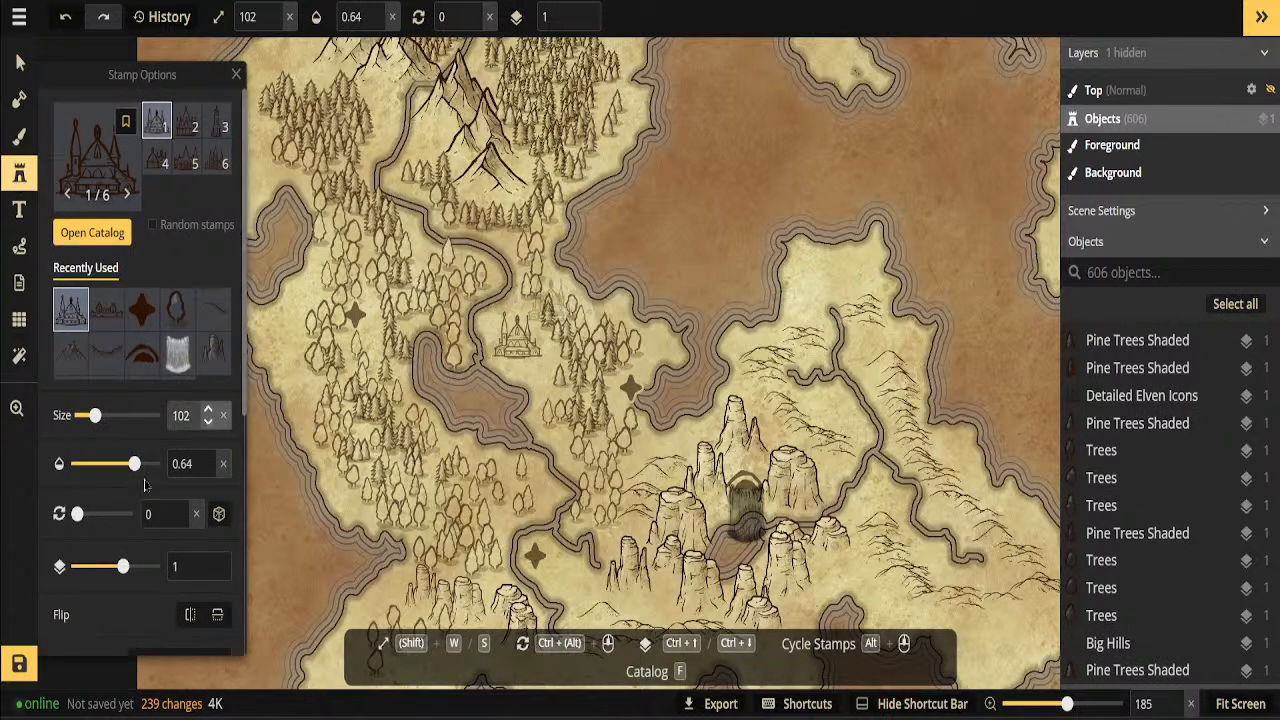
{"action": "left_click_drag", "start_coordinate": [143, 415], "coordinate": [78, 415]}
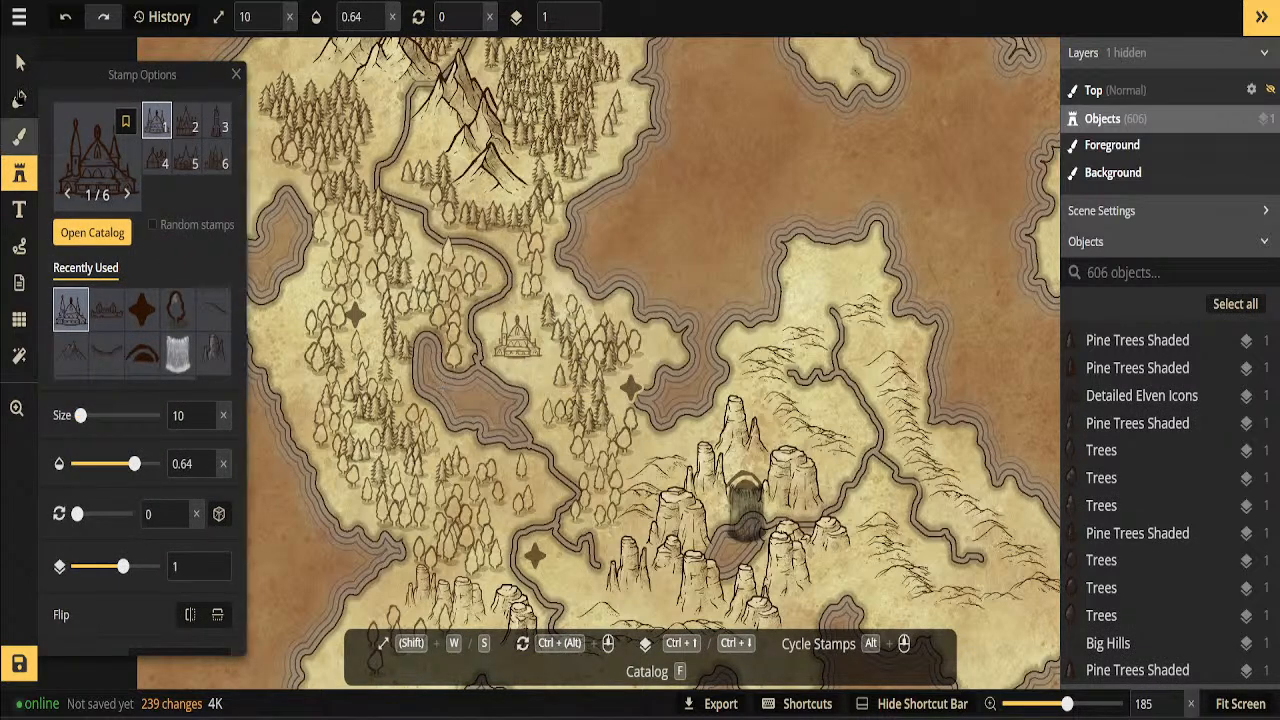
{"action": "left_click", "coordinate": [20, 63]}
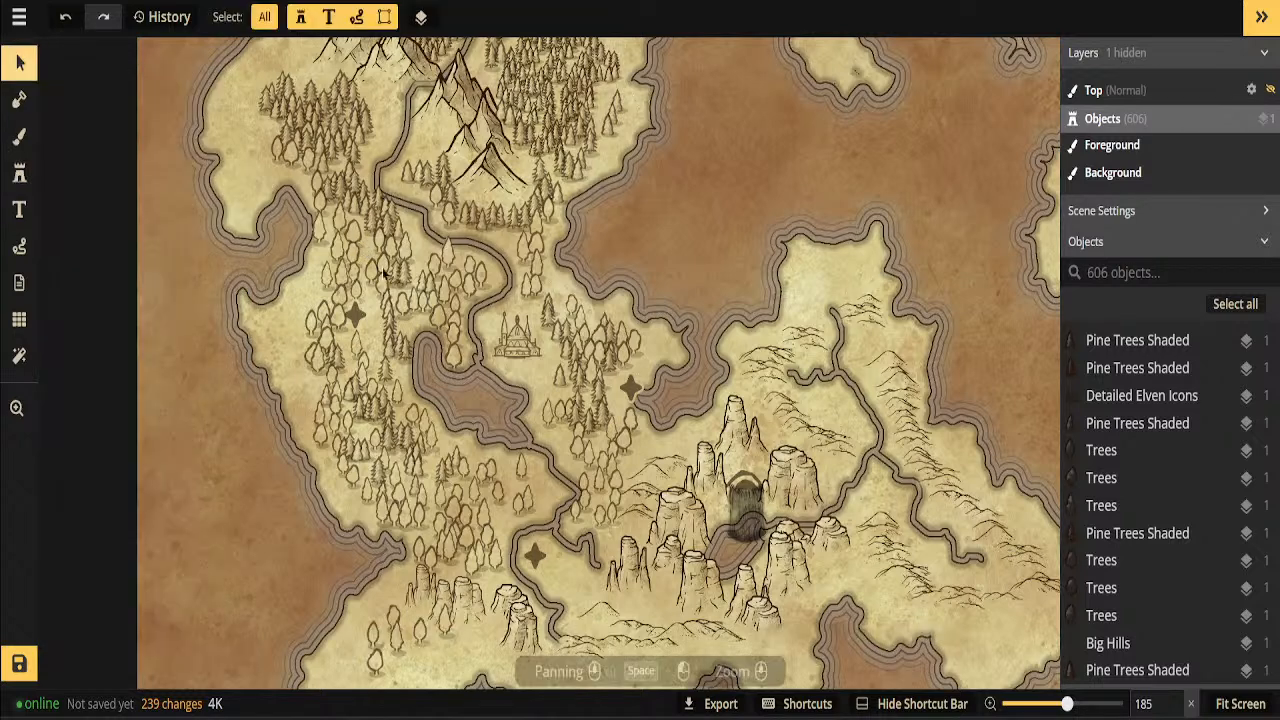
Set the placed elven stamp's opacity to 1 and enlarge it to size 121
{"action": "left_click", "coordinate": [517, 335]}
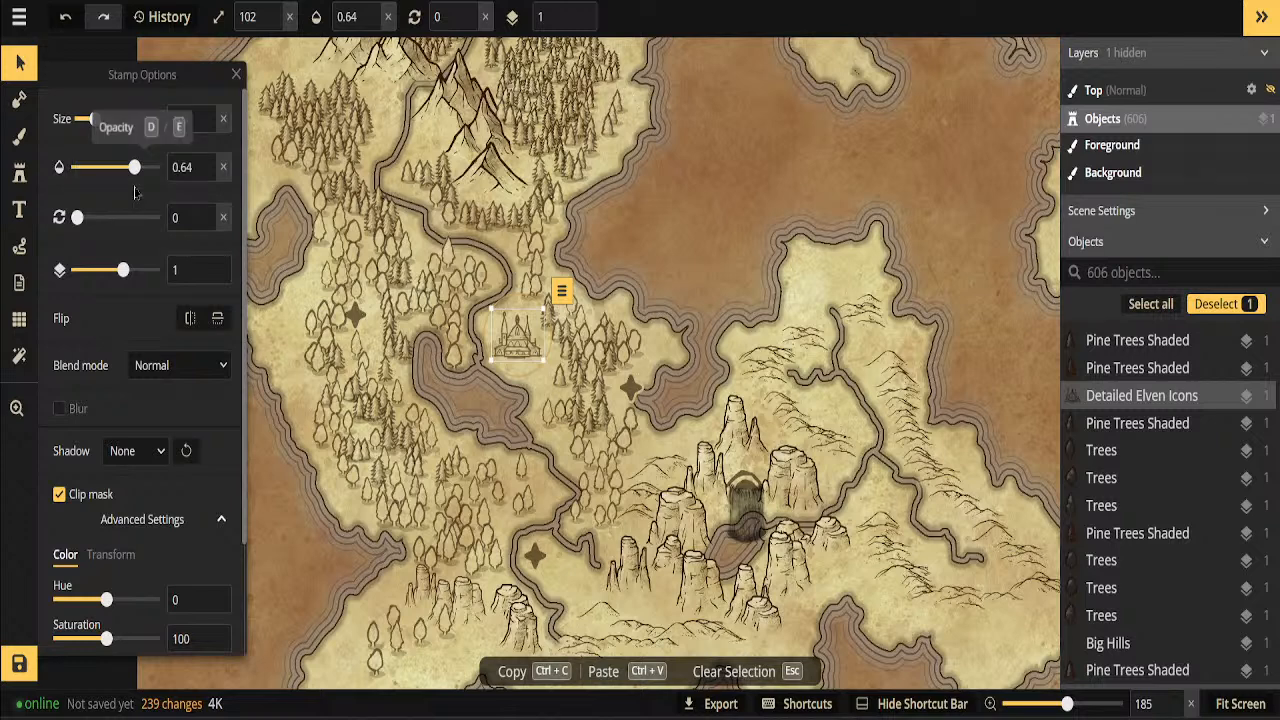
{"action": "left_click_drag", "start_coordinate": [135, 167], "coordinate": [167, 172]}
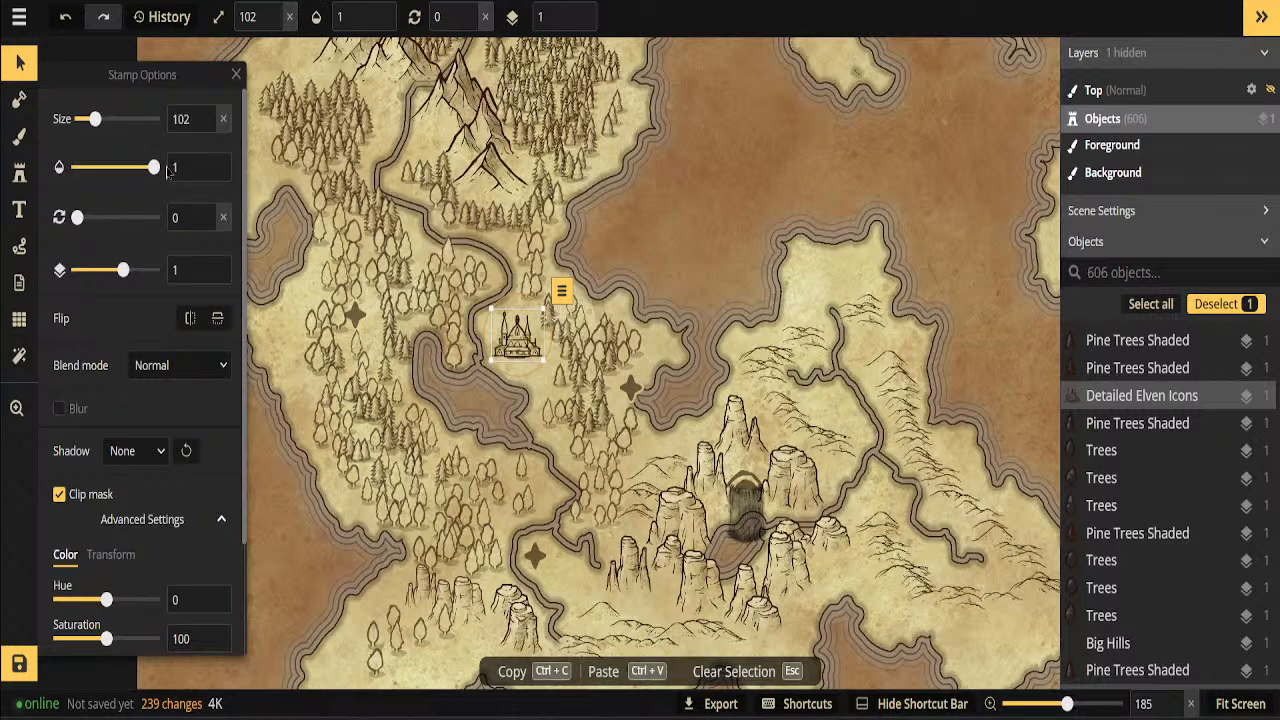
{"action": "left_click", "coordinate": [20, 63]}
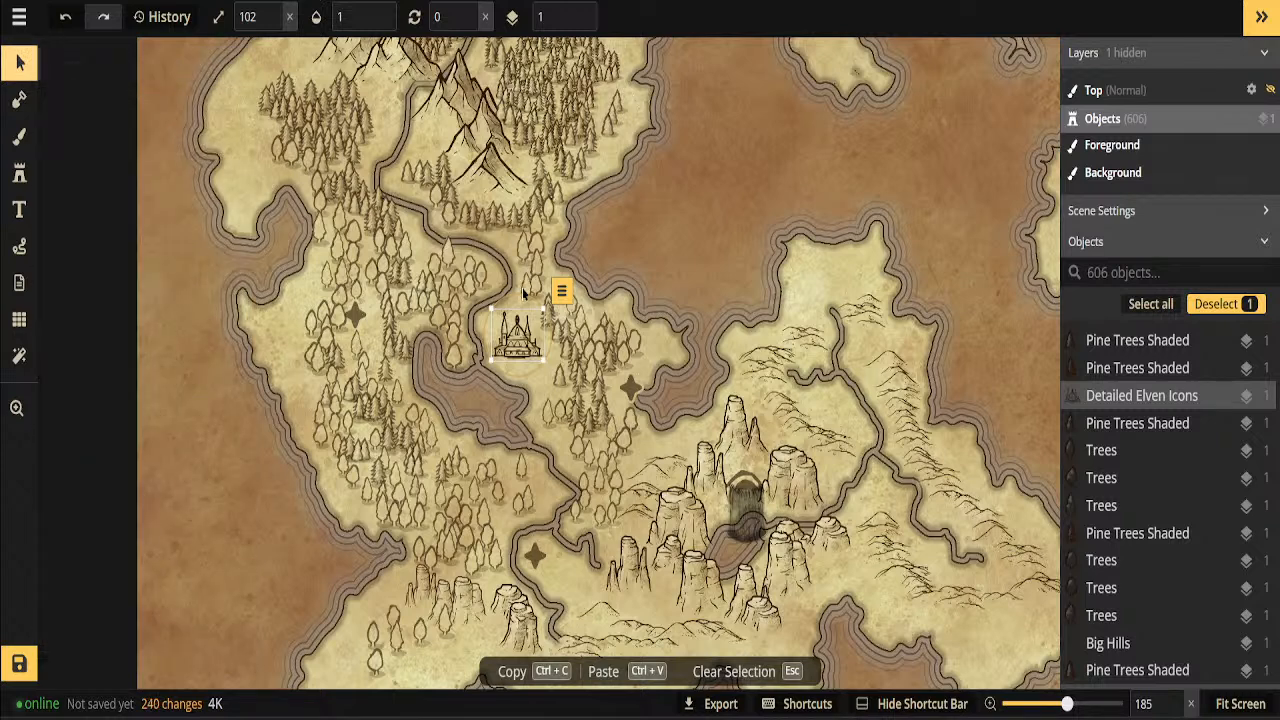
{"action": "left_click_drag", "start_coordinate": [492, 309], "coordinate": [487, 296]}
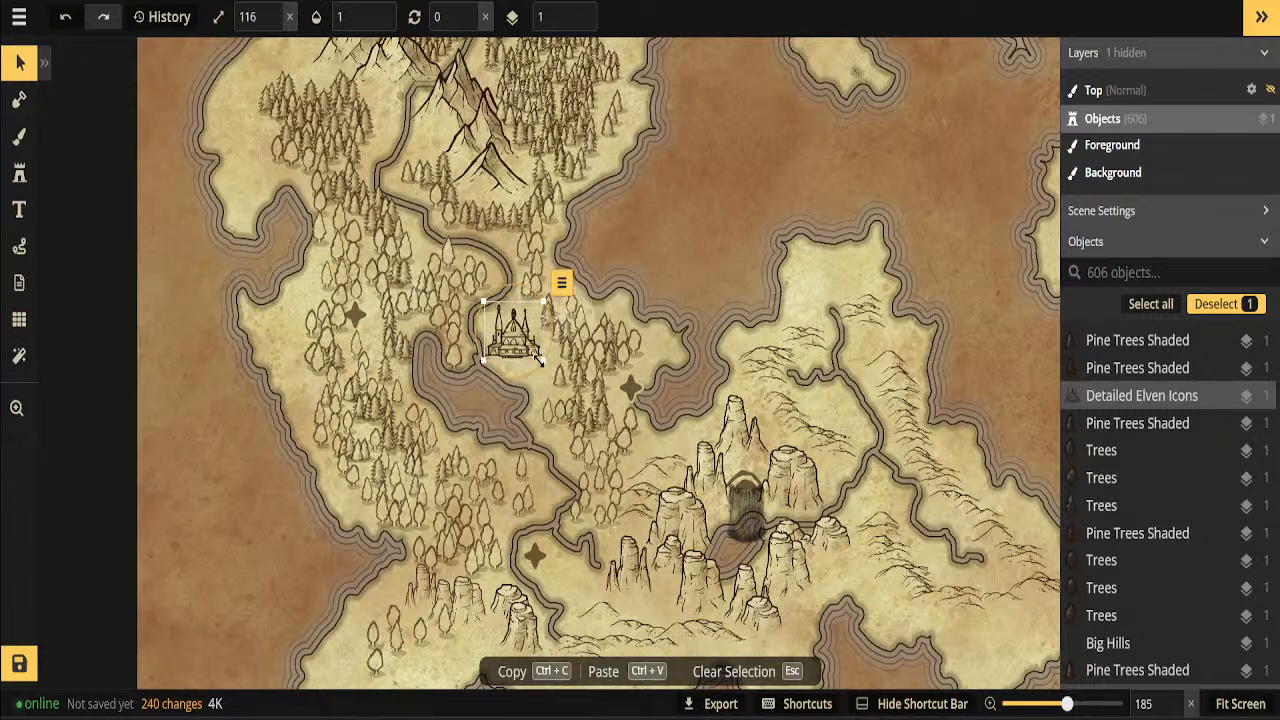
{"action": "left_click_drag", "start_coordinate": [539, 361], "coordinate": [548, 358]}
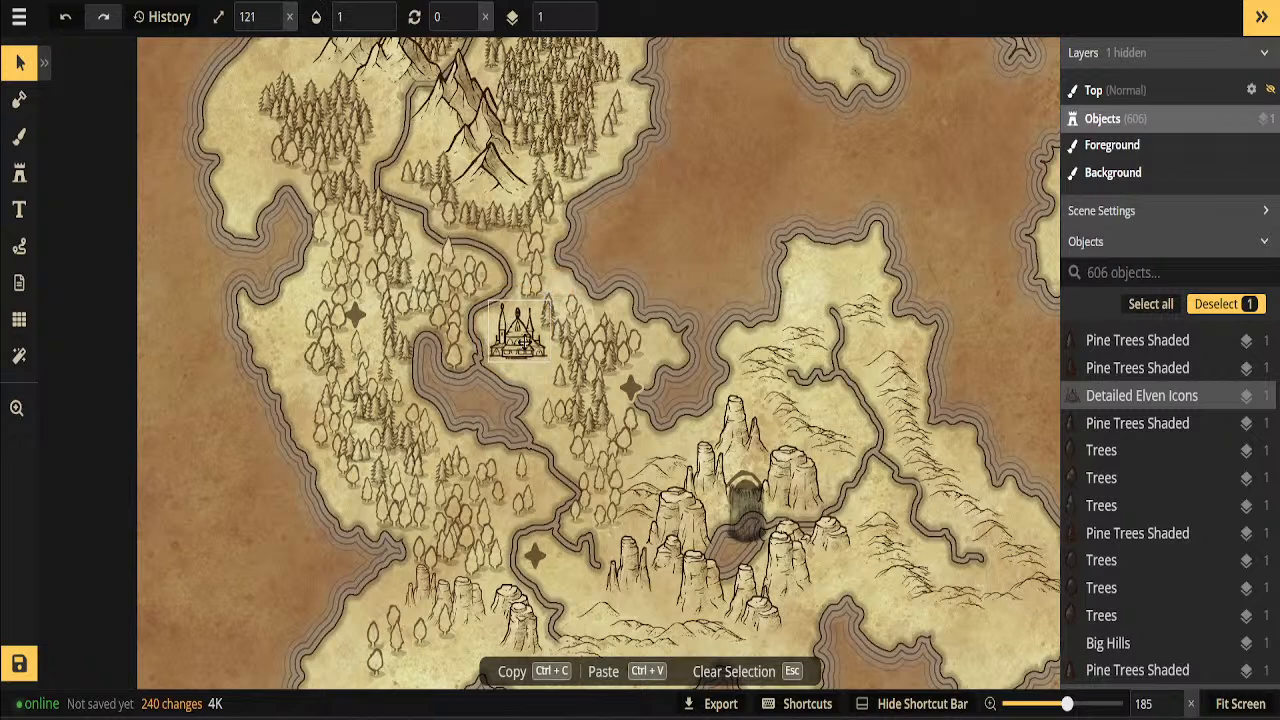
Make the elven stamp smaller and position it slightly farther east, against the western edge of the forest
{"action": "scroll", "coordinate": [838, 448], "scroll_direction": "down", "scroll_amount": 3}
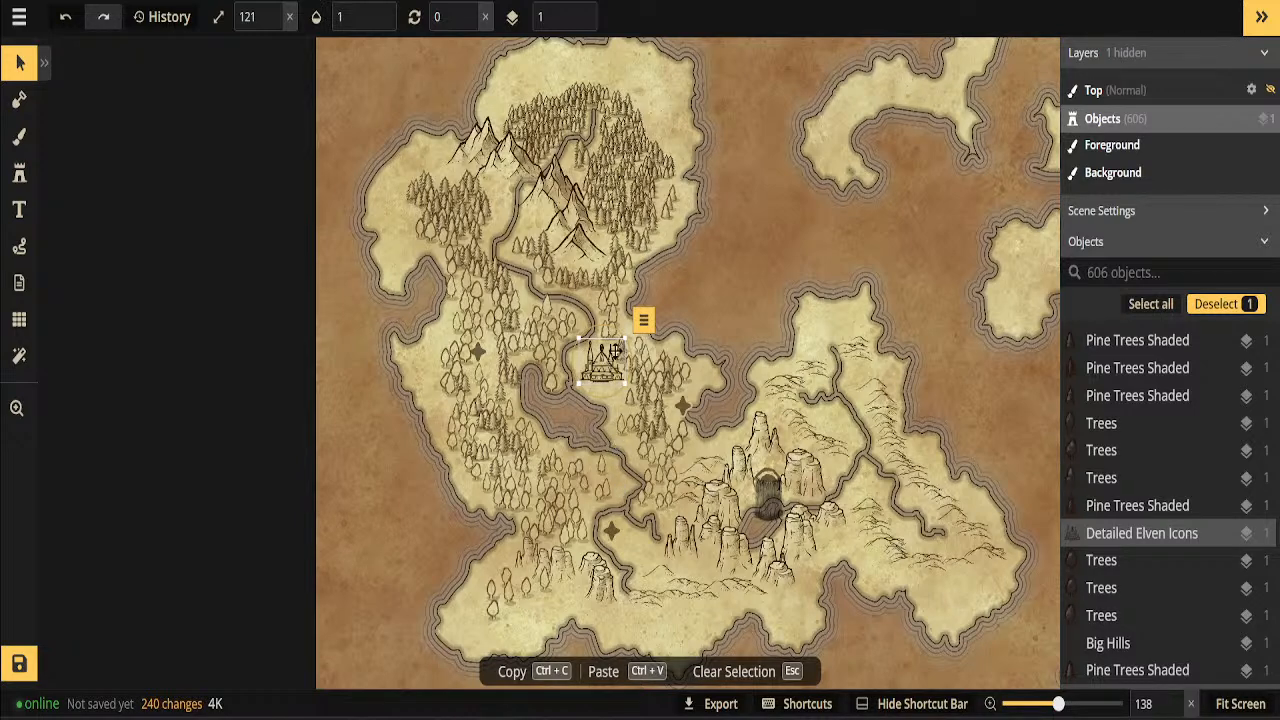
{"action": "left_click", "coordinate": [607, 377]}
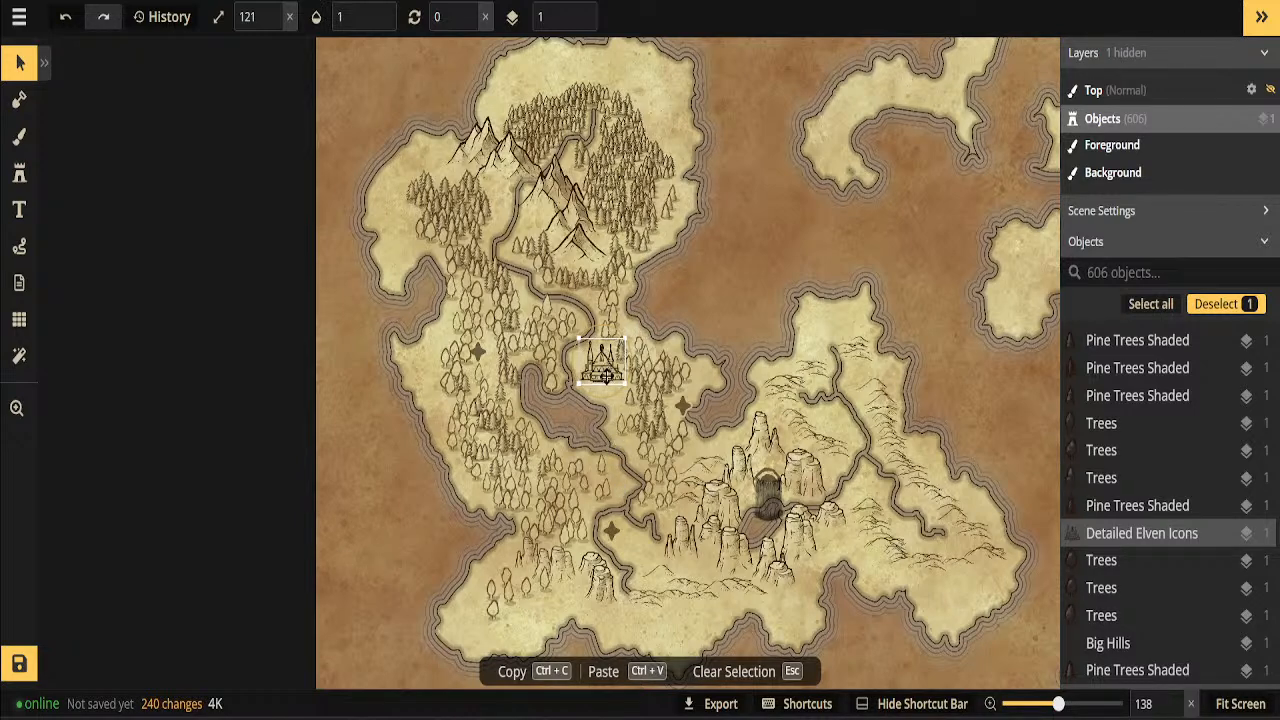
{"action": "left_click_drag", "start_coordinate": [626, 340], "coordinate": [605, 371]}
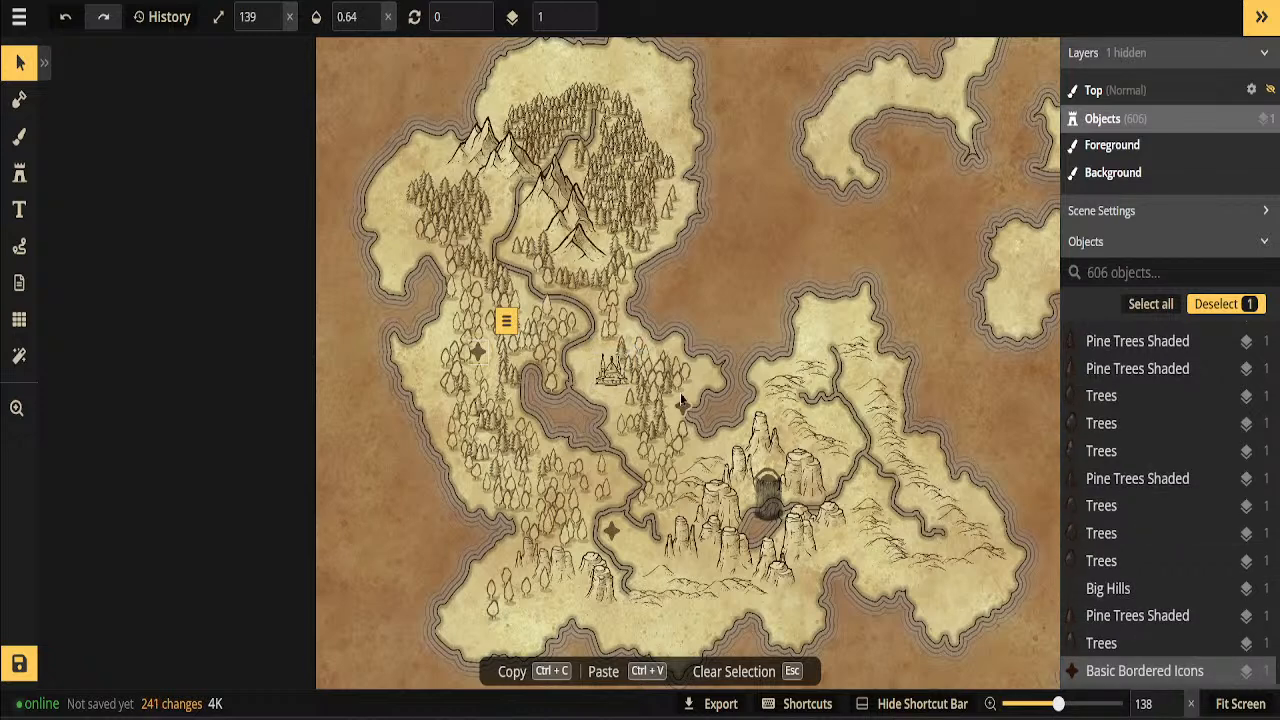
{"action": "left_click", "coordinate": [683, 407]}
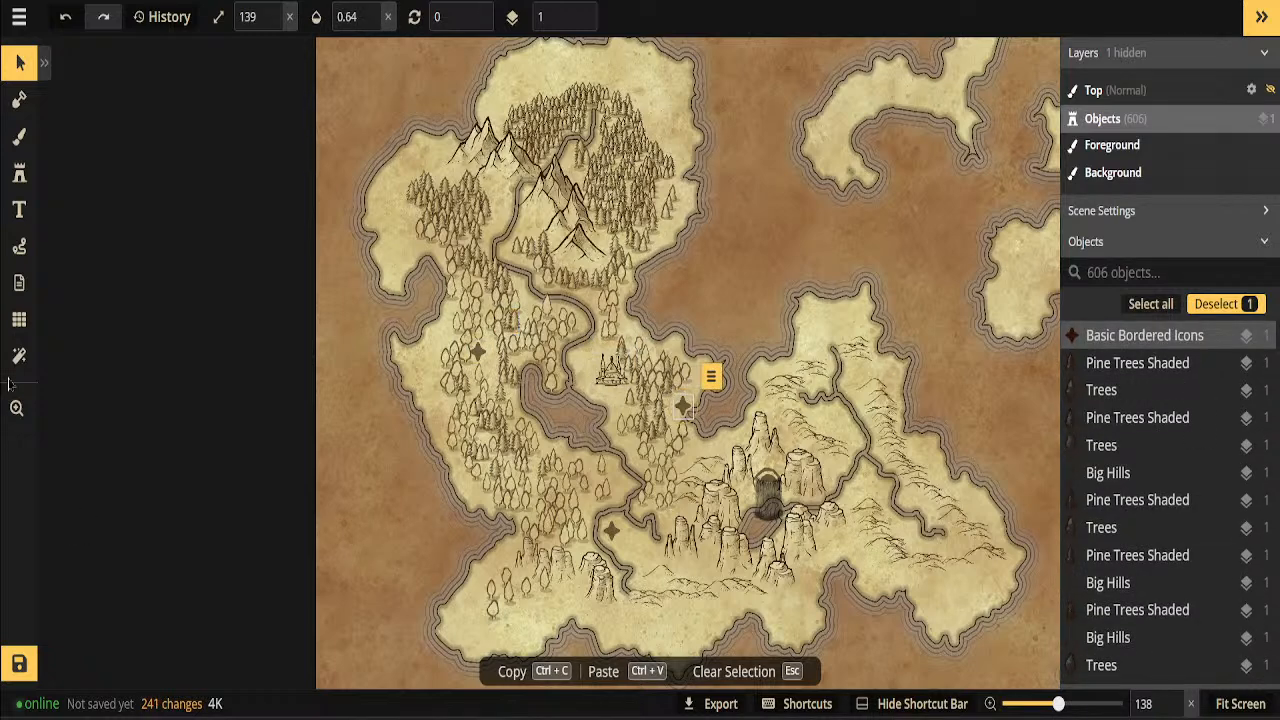
Save the map under the name "Video Practice Map"
{"action": "left_click", "coordinate": [18, 16]}
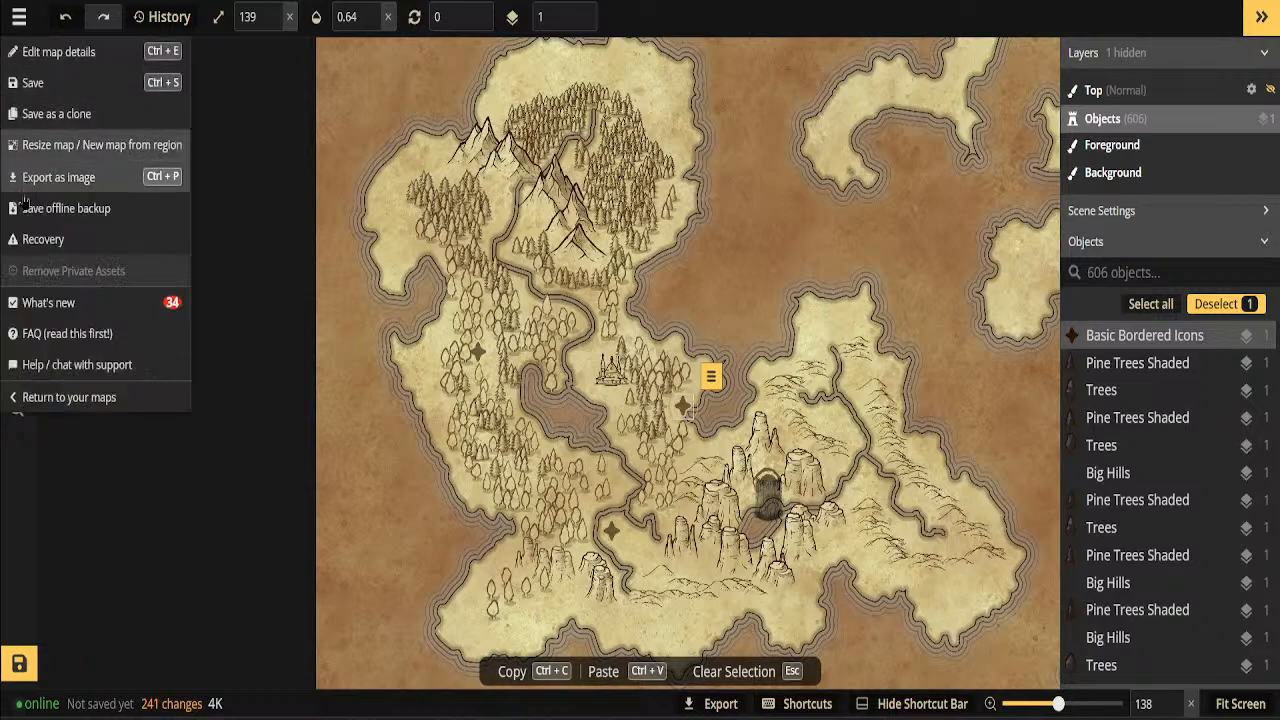
{"action": "left_click", "coordinate": [35, 84]}
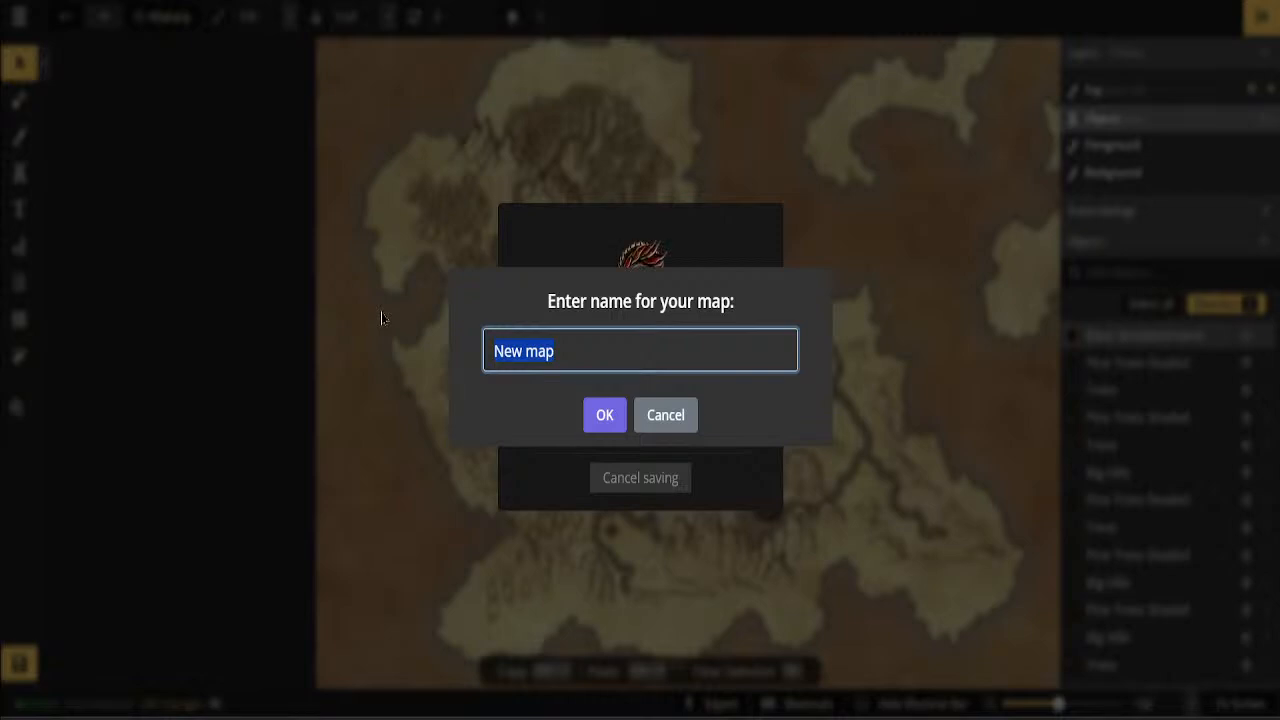
{"action": "type", "text": "Pracit"}
{"action": "key", "text": "BackSpace"}
{"action": "key", "text": "BackSpace"}
{"action": "key", "text": "BackSpace"}
{"action": "key", "text": "BackSpace"}
{"action": "key", "text": "BackSpace"}
{"action": "key", "text": "BackSpace"}
{"action": "type", "text": "Video r"}
{"action": "key", "text": "BackSpace"}
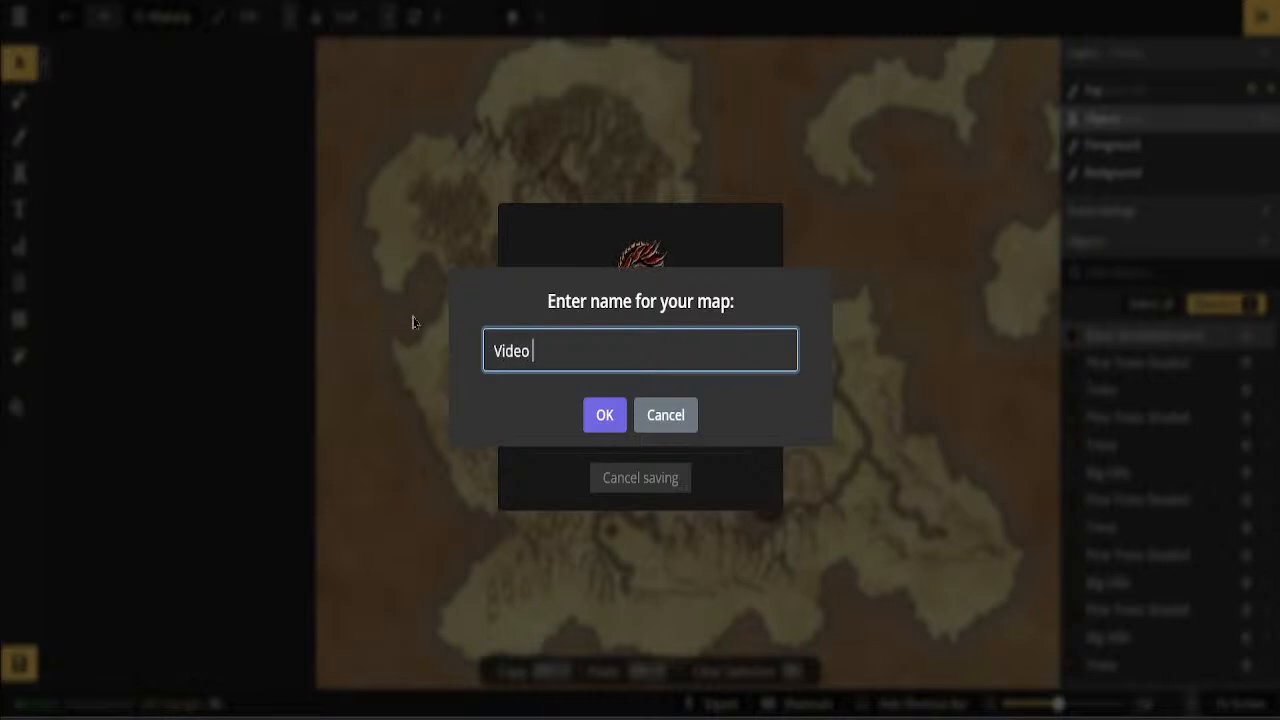
{"action": "type", "text": "Practice Map"}
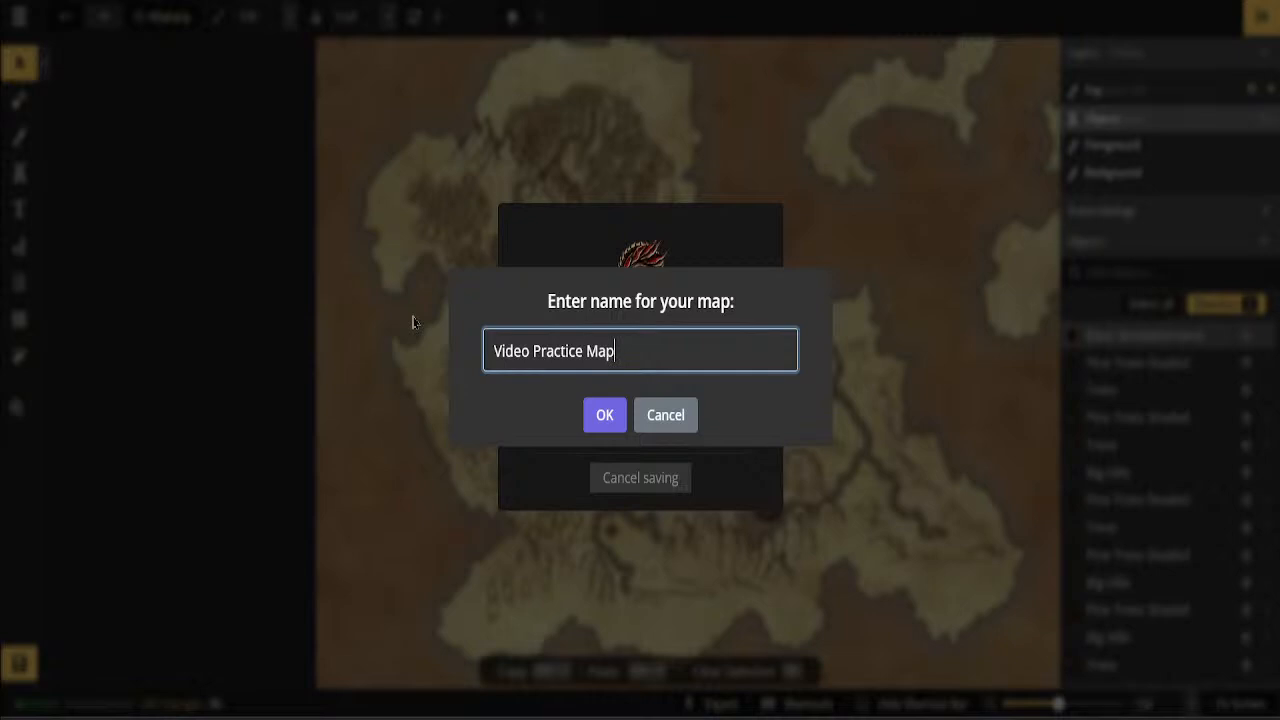
{"action": "key", "text": "Tab"}
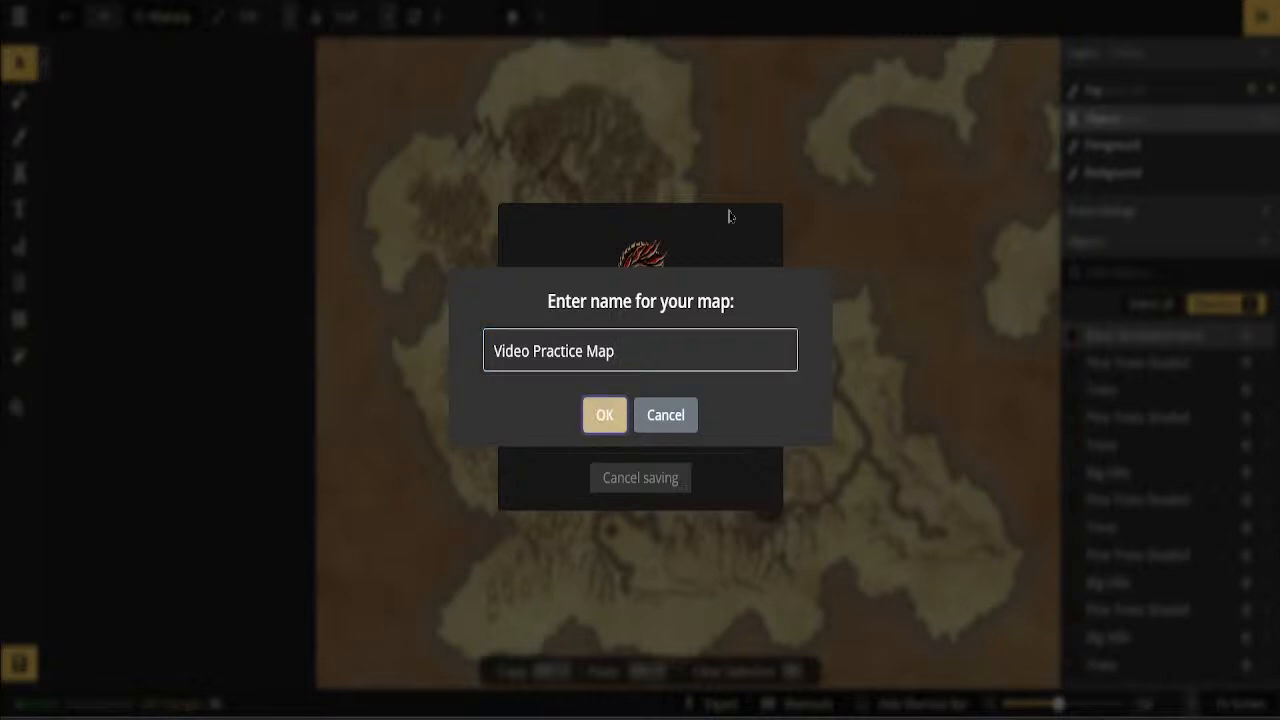
{"action": "key", "text": "Return"}
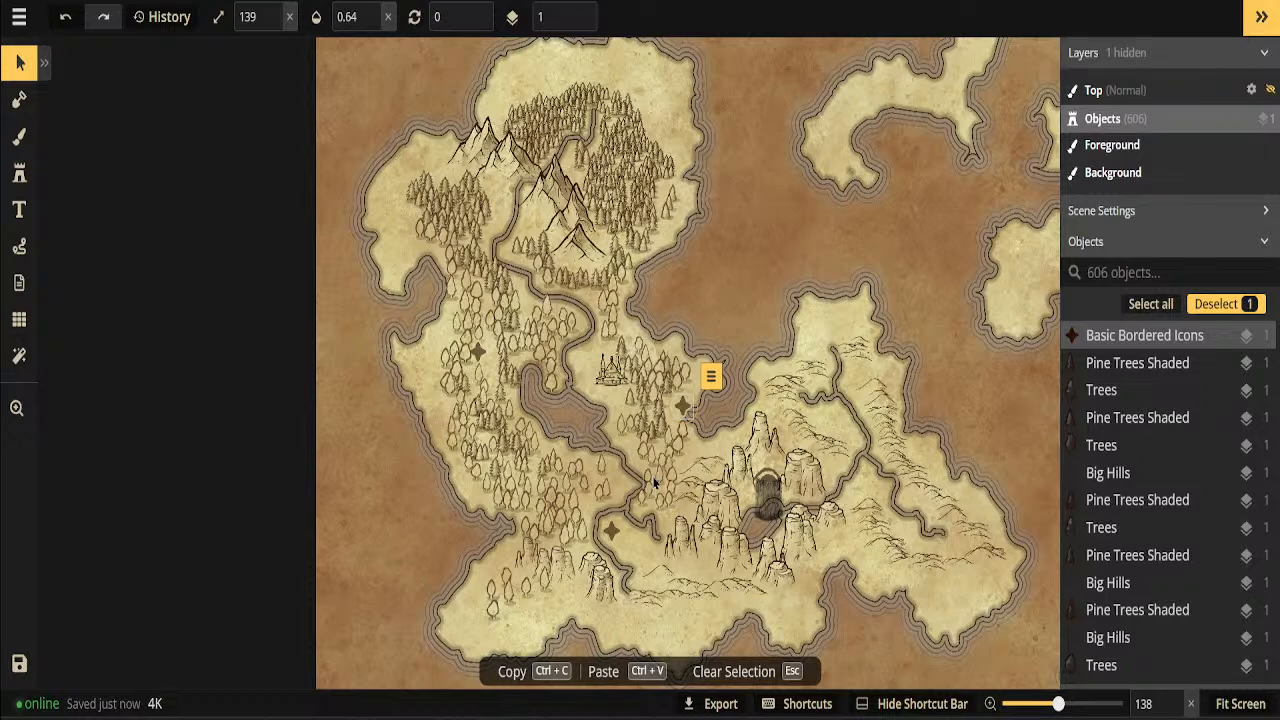
Move the elven settlement stamp slightly northwest, closer to the river and away from the forest edge
{"action": "left_click", "coordinate": [603, 375]}
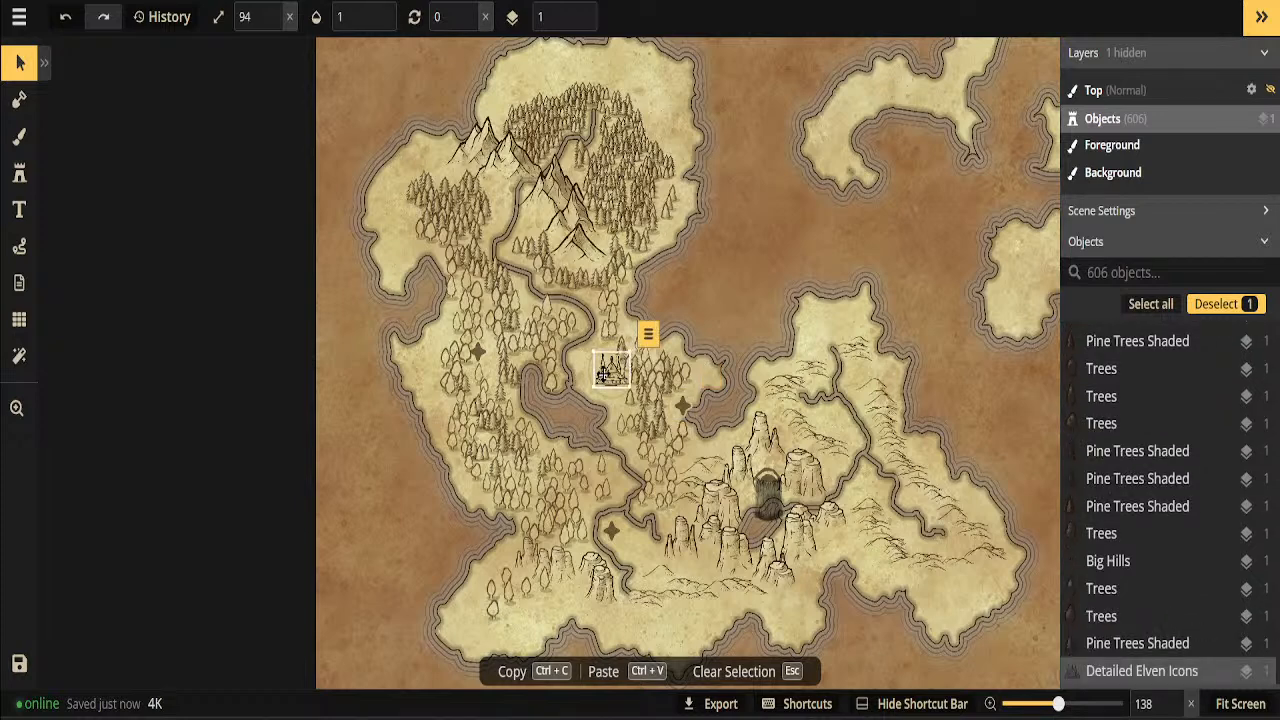
{"action": "left_click_drag", "start_coordinate": [603, 375], "coordinate": [589, 368]}
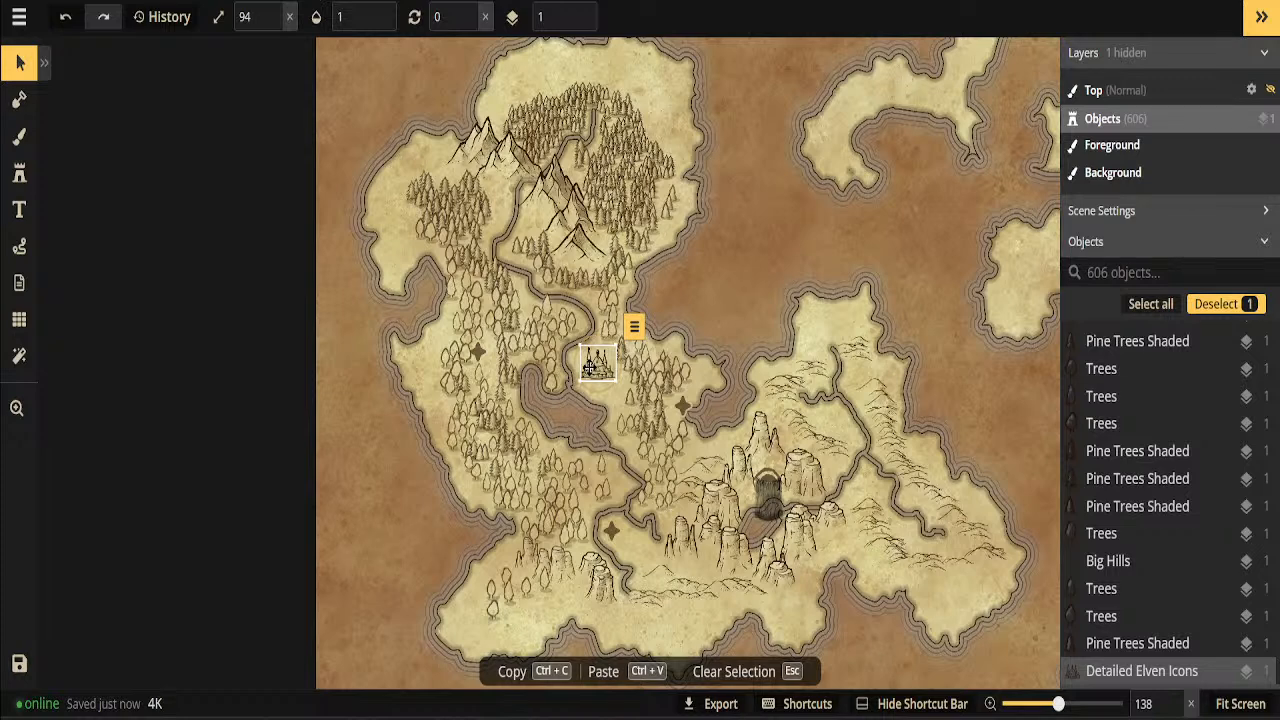
Examine the main continent at several zoom levels, checking the settlement, star stamps and surrounding forest
{"action": "left_click", "coordinate": [17, 411]}
{"action": "scroll", "coordinate": [644, 336], "scroll_direction": "down", "scroll_amount": 5}
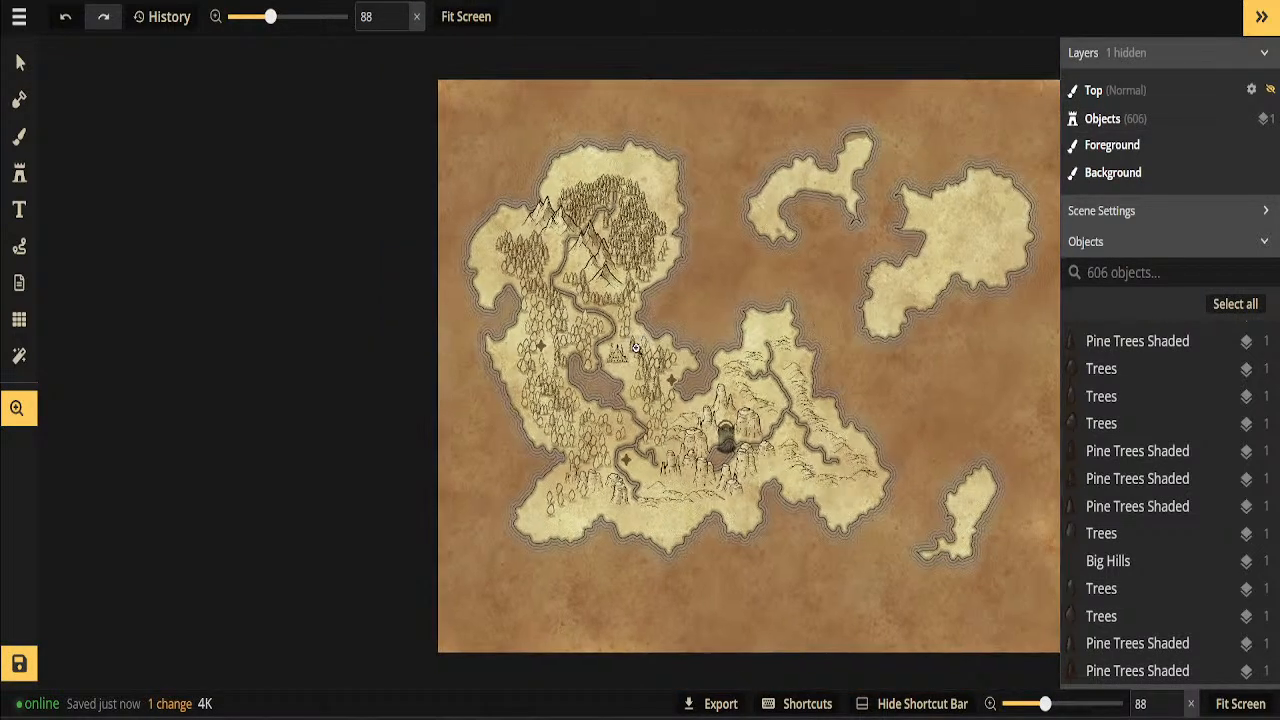
{"action": "scroll", "coordinate": [684, 408], "scroll_direction": "up", "scroll_amount": 2}
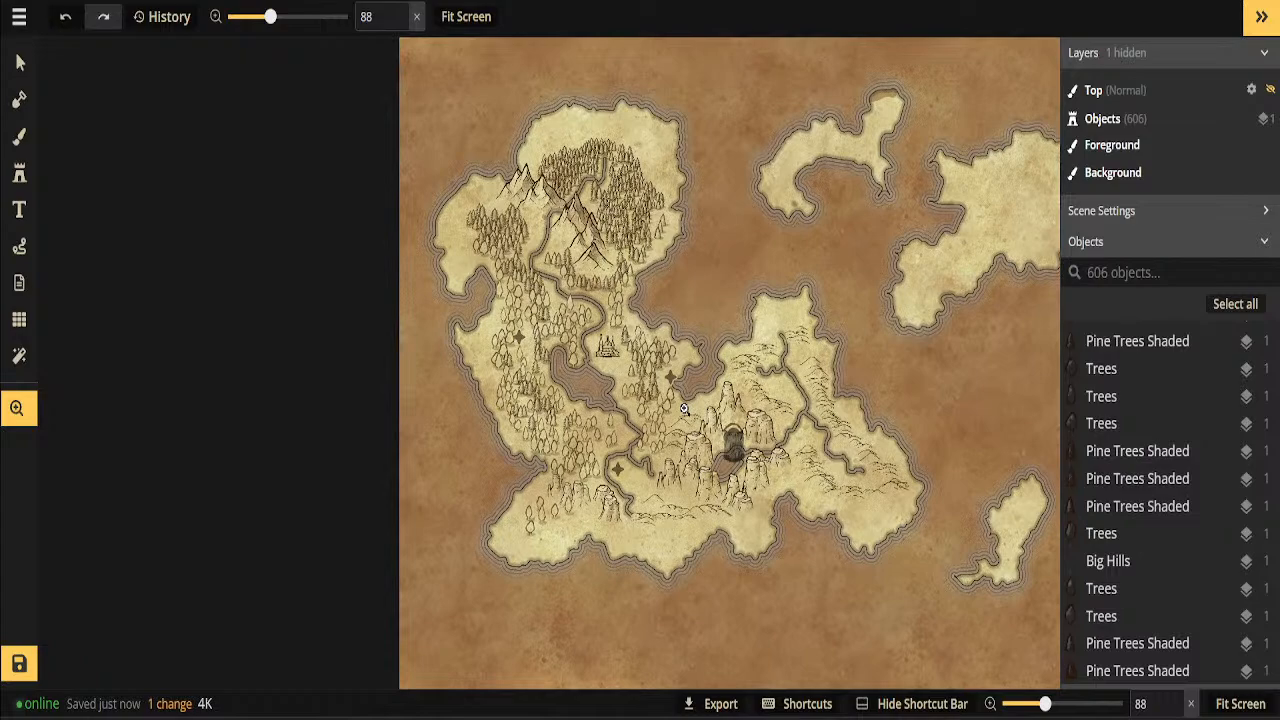
{"action": "scroll", "coordinate": [684, 408], "scroll_direction": "up", "scroll_amount": 3}
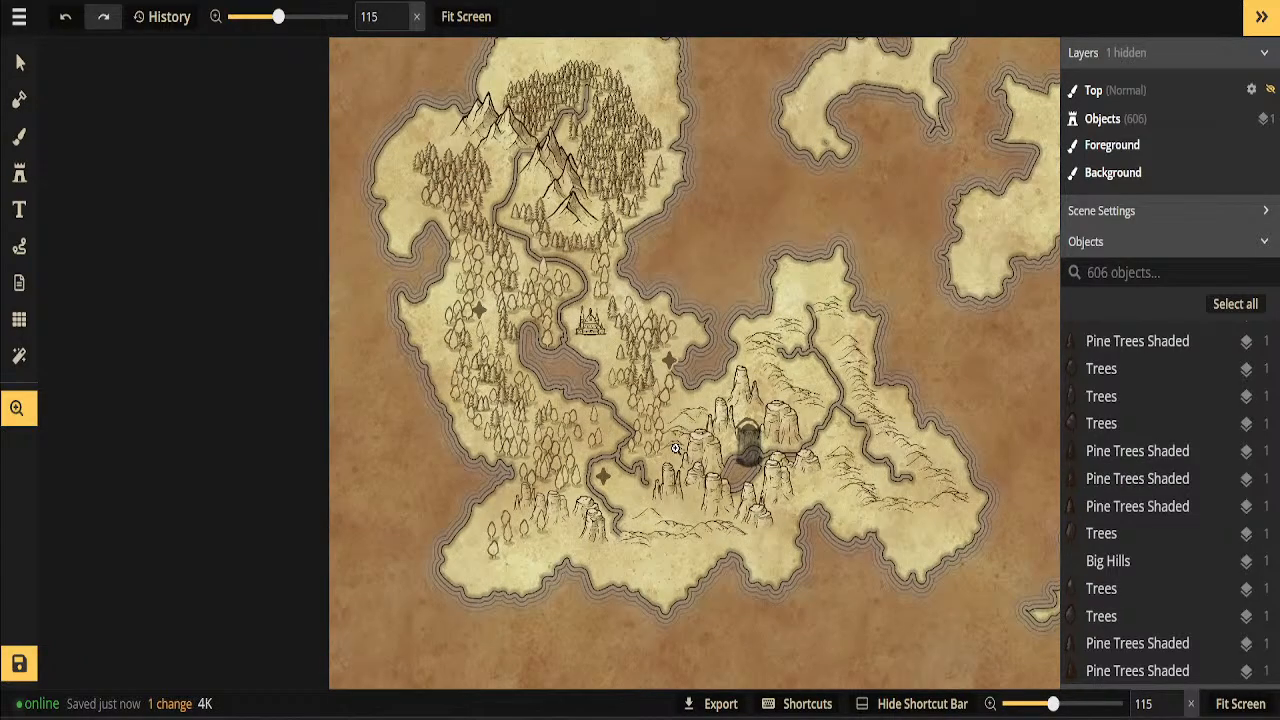
{"action": "scroll", "coordinate": [676, 449], "scroll_direction": "up", "scroll_amount": 6}
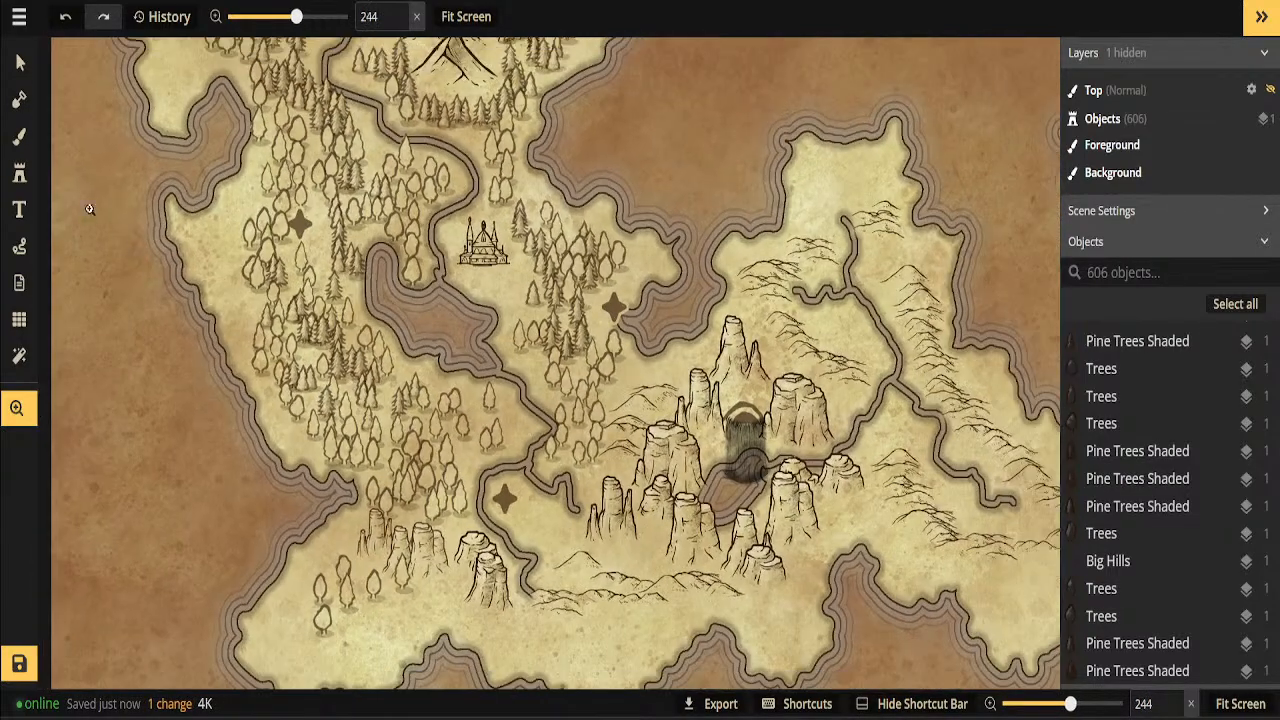
{"action": "scroll", "coordinate": [530, 230], "scroll_direction": "down", "scroll_amount": 2}
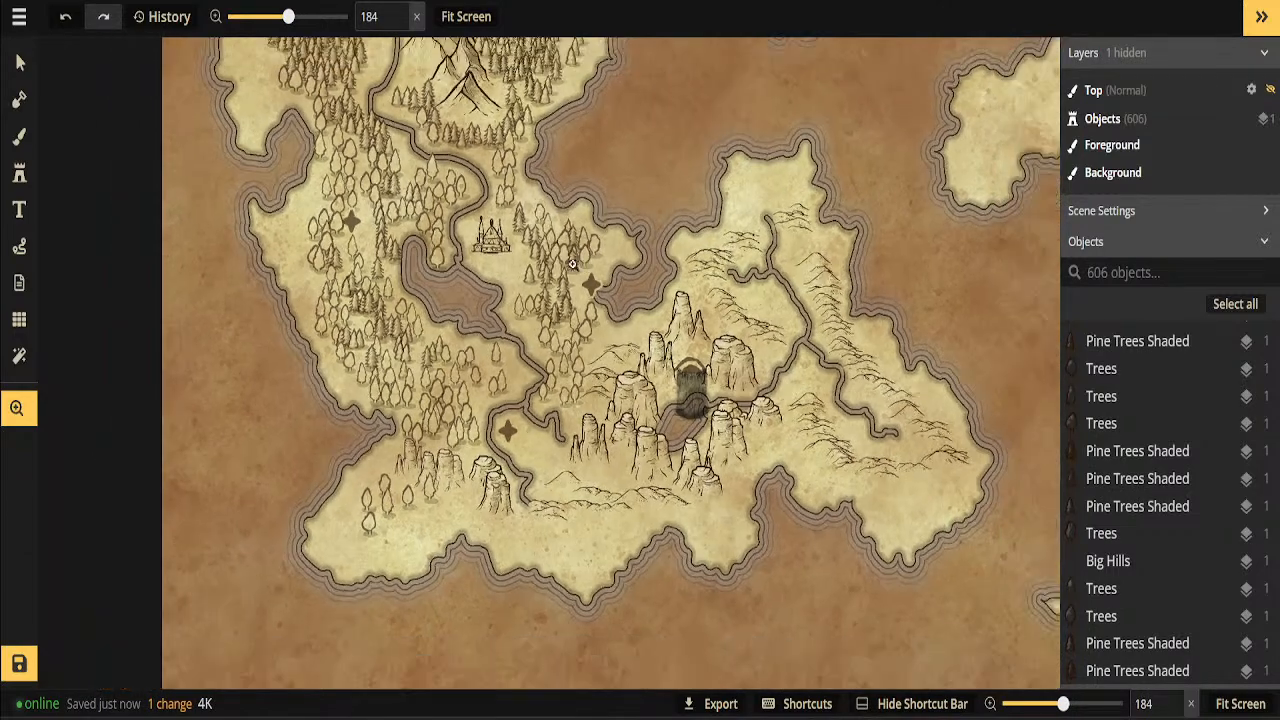
{"action": "scroll", "coordinate": [526, 214], "scroll_direction": "down", "scroll_amount": 1}
{"action": "left_click_drag", "start_coordinate": [505, 211], "coordinate": [506, 303]}
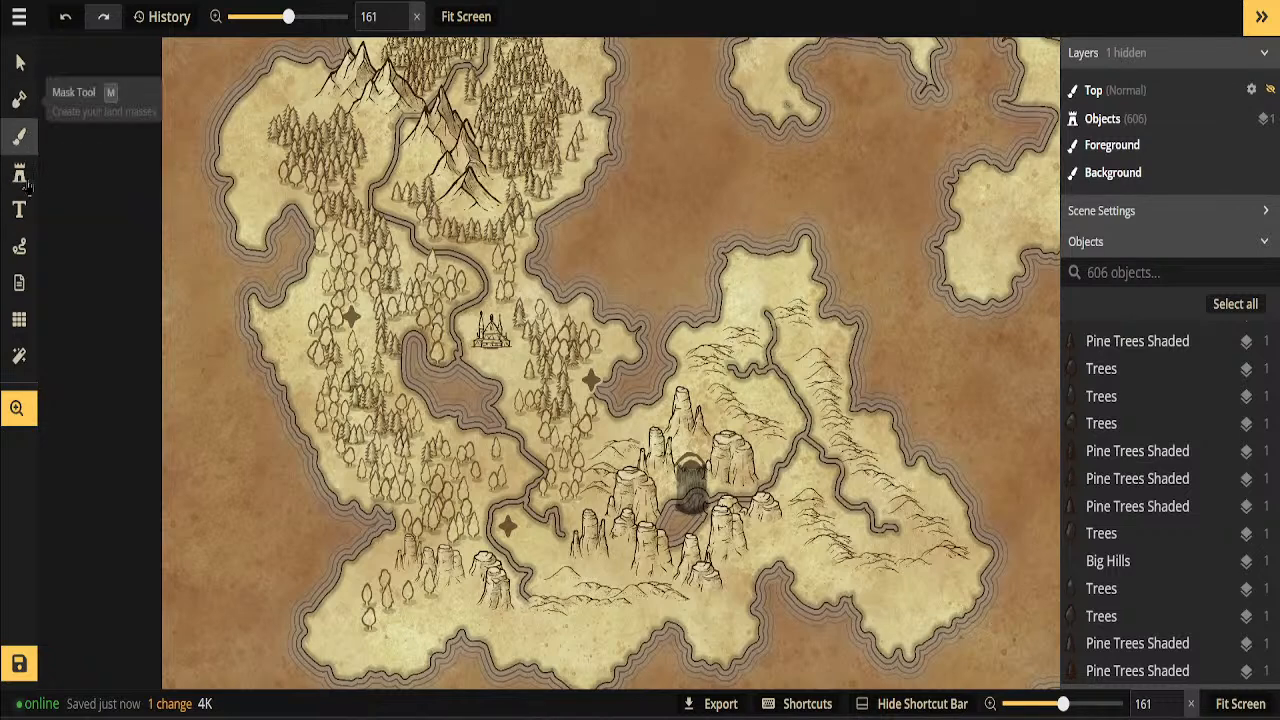
Set the colour for new dashed free-draw paths to black (000000)
{"action": "left_click", "coordinate": [20, 250]}
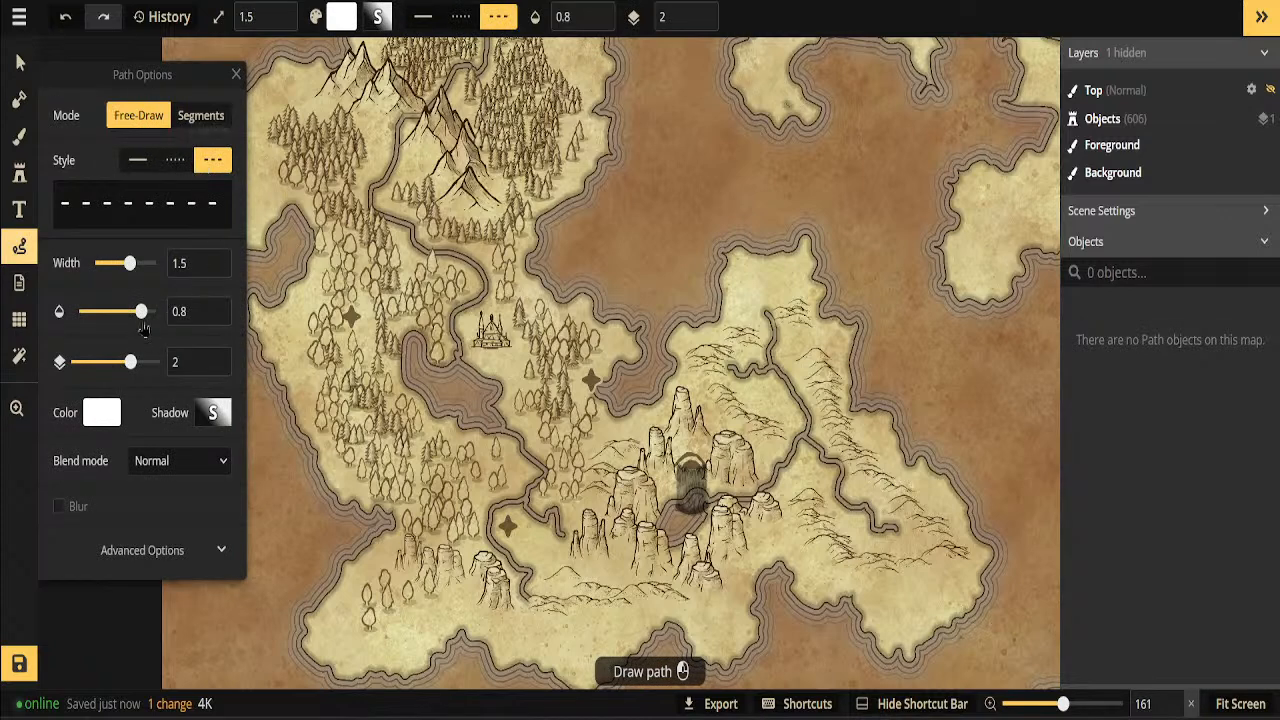
{"action": "left_click", "coordinate": [92, 415]}
{"action": "left_click_drag", "start_coordinate": [386, 349], "coordinate": [424, 412]}
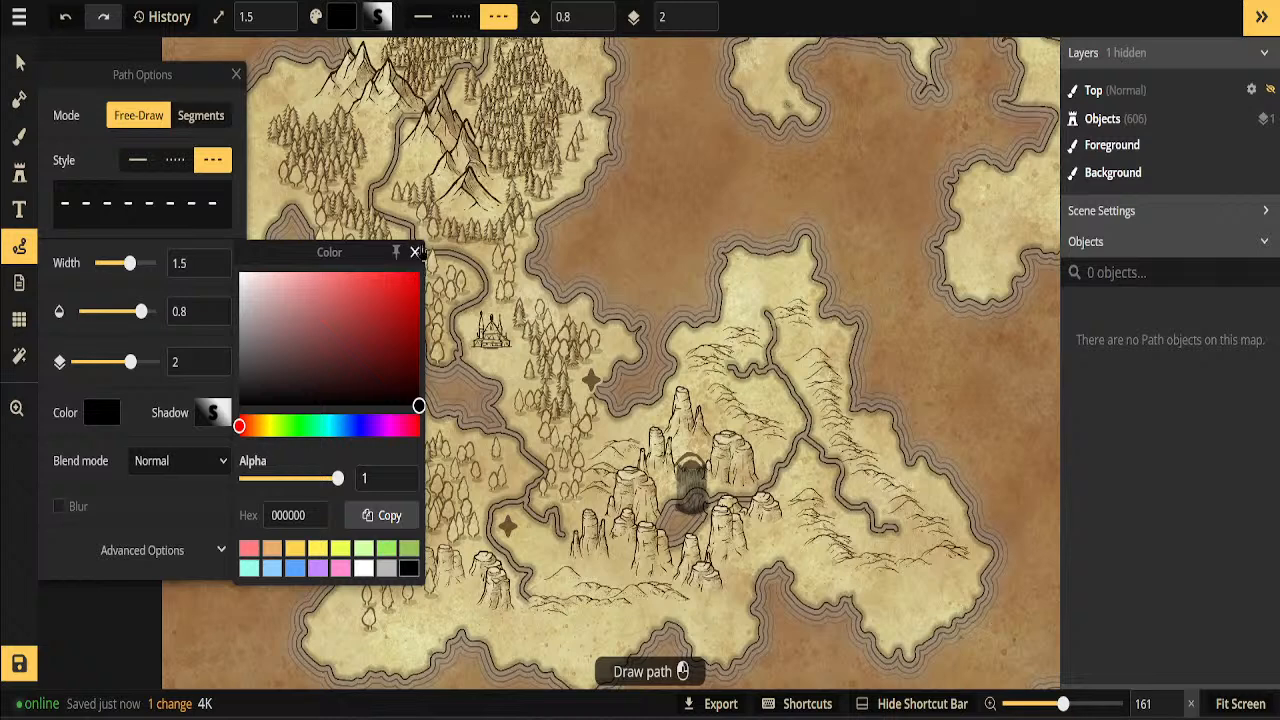
{"action": "left_click", "coordinate": [415, 252]}
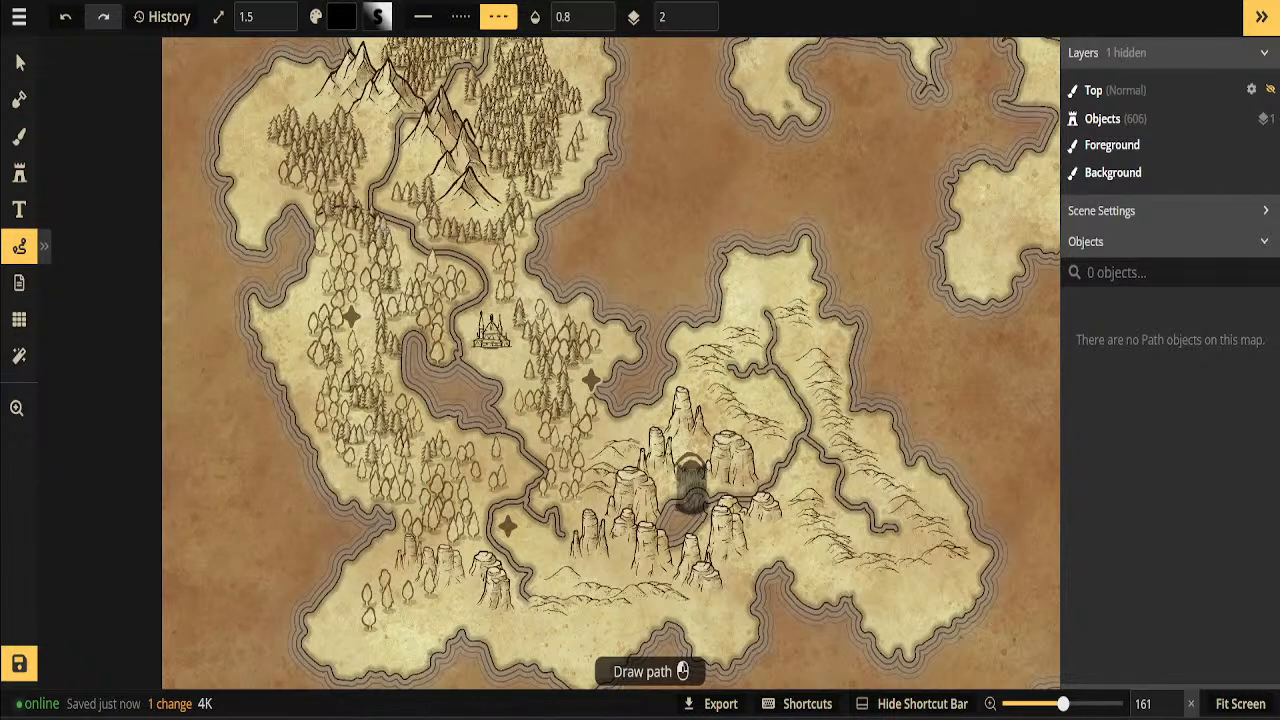
Draw a dashed path across the narrow land south of the mountains, from the western inlet to the eastern coast, and widen it slightly
{"action": "left_click_drag", "start_coordinate": [384, 229], "coordinate": [538, 275]}
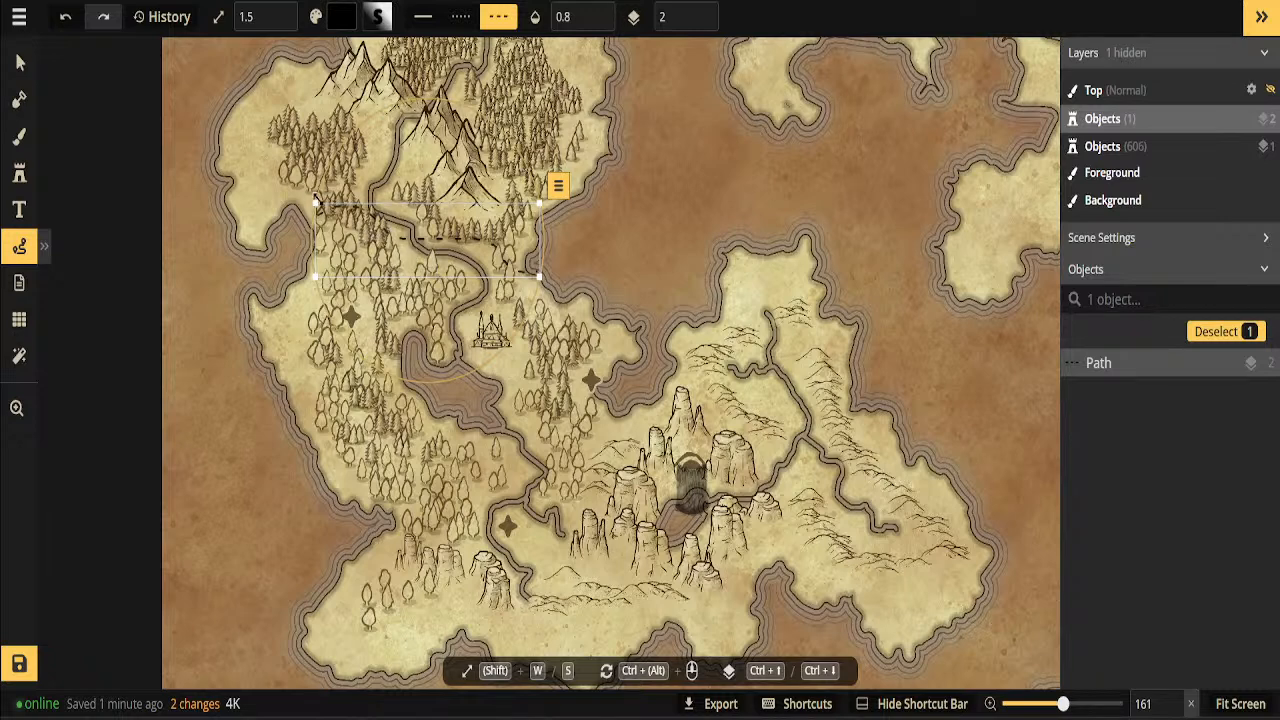
{"action": "left_click_drag", "start_coordinate": [316, 202], "coordinate": [308, 200]}
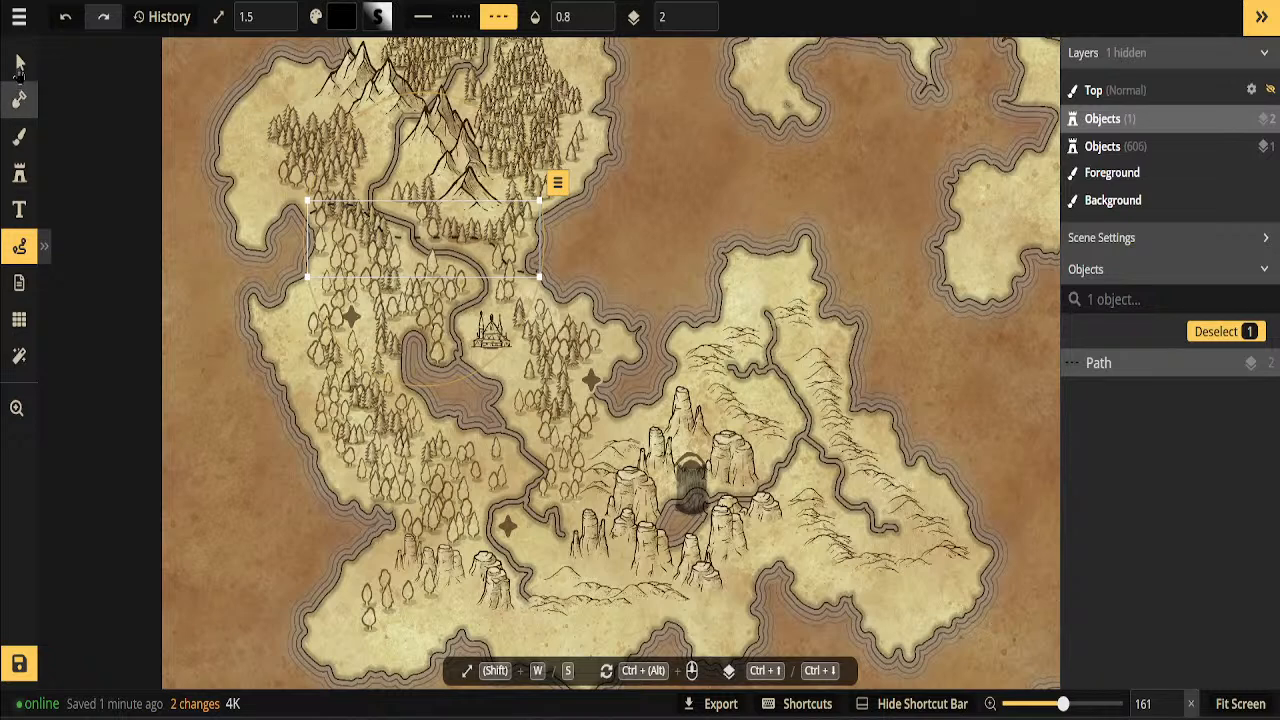
{"action": "left_click", "coordinate": [20, 63]}
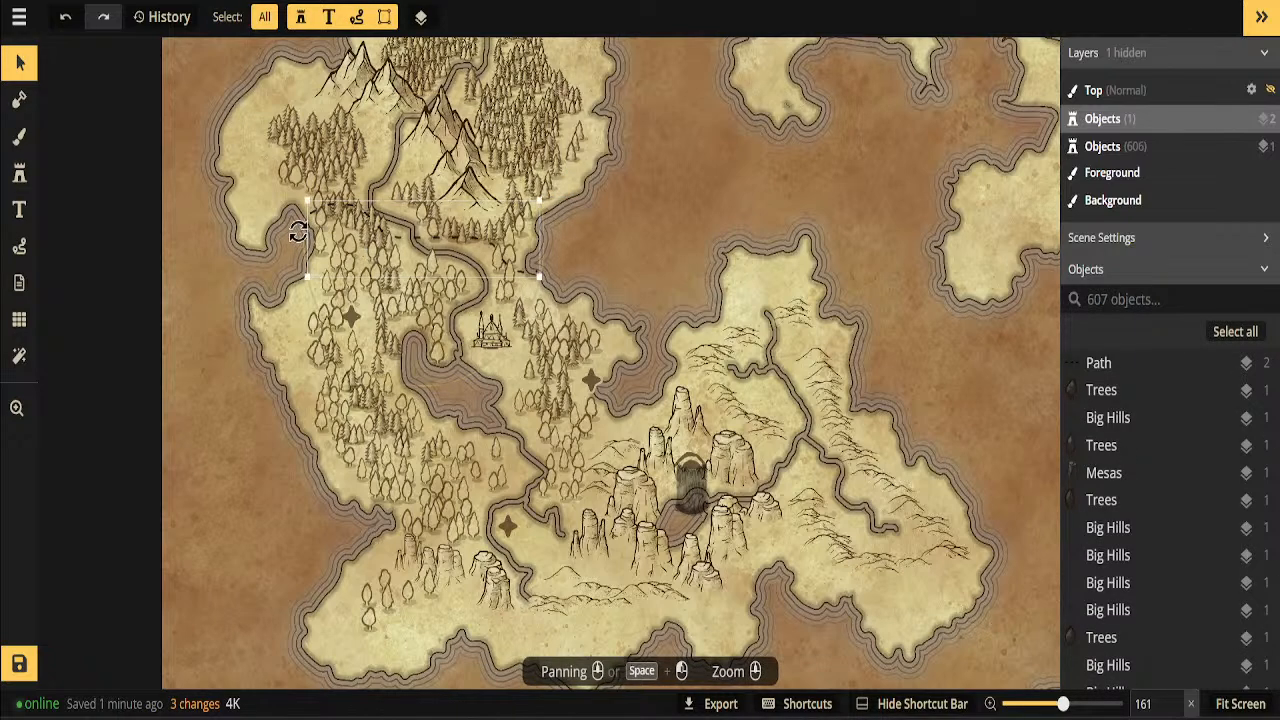
Move the dashed path aside onto the eastern sea and shift the tree groups along its route southward to clear a strip
{"action": "left_click", "coordinate": [295, 242]}
{"action": "left_click_drag", "start_coordinate": [295, 242], "coordinate": [570, 216]}
{"action": "left_click_drag", "start_coordinate": [297, 237], "coordinate": [411, 260]}
{"action": "left_click_drag", "start_coordinate": [374, 260], "coordinate": [376, 296]}
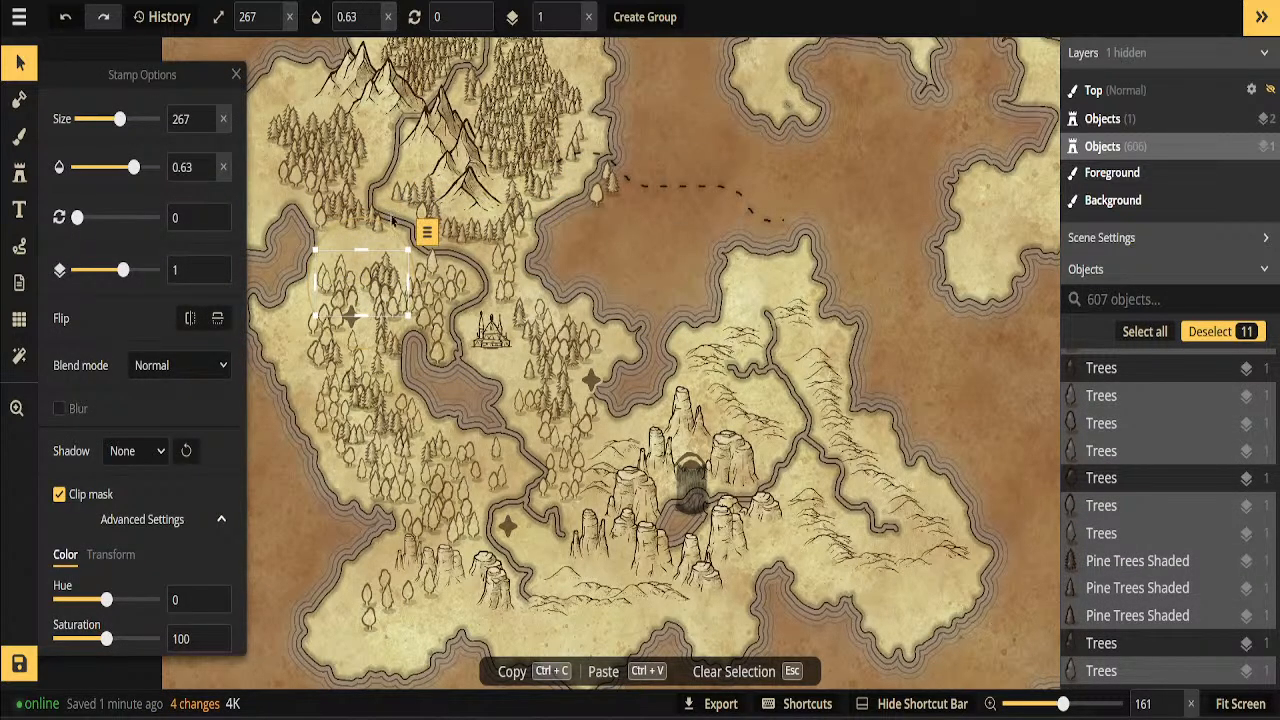
{"action": "left_click_drag", "start_coordinate": [391, 215], "coordinate": [488, 228]}
{"action": "left_click_drag", "start_coordinate": [580, 234], "coordinate": [495, 240]}
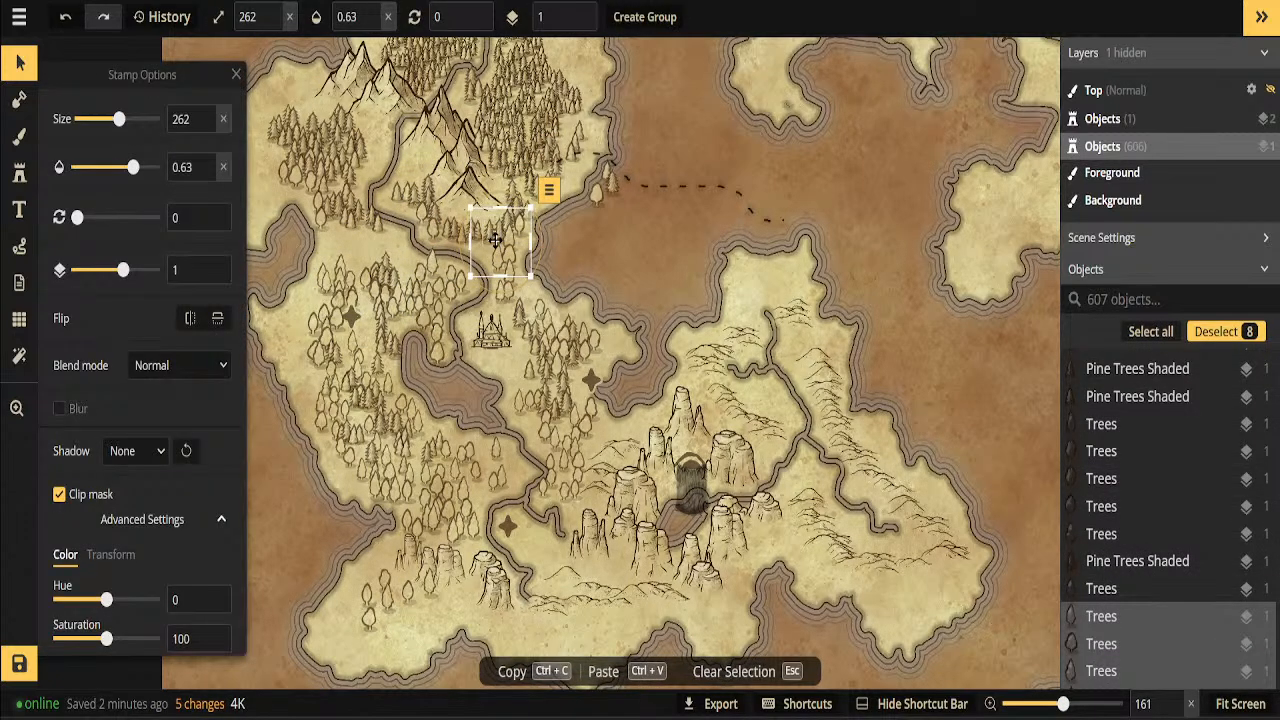
{"action": "key", "text": "Delete"}
Move the dashed path back into the cleared strip, rotate it to 350 and scale it to size 96
{"action": "left_click_drag", "start_coordinate": [694, 186], "coordinate": [452, 259]}
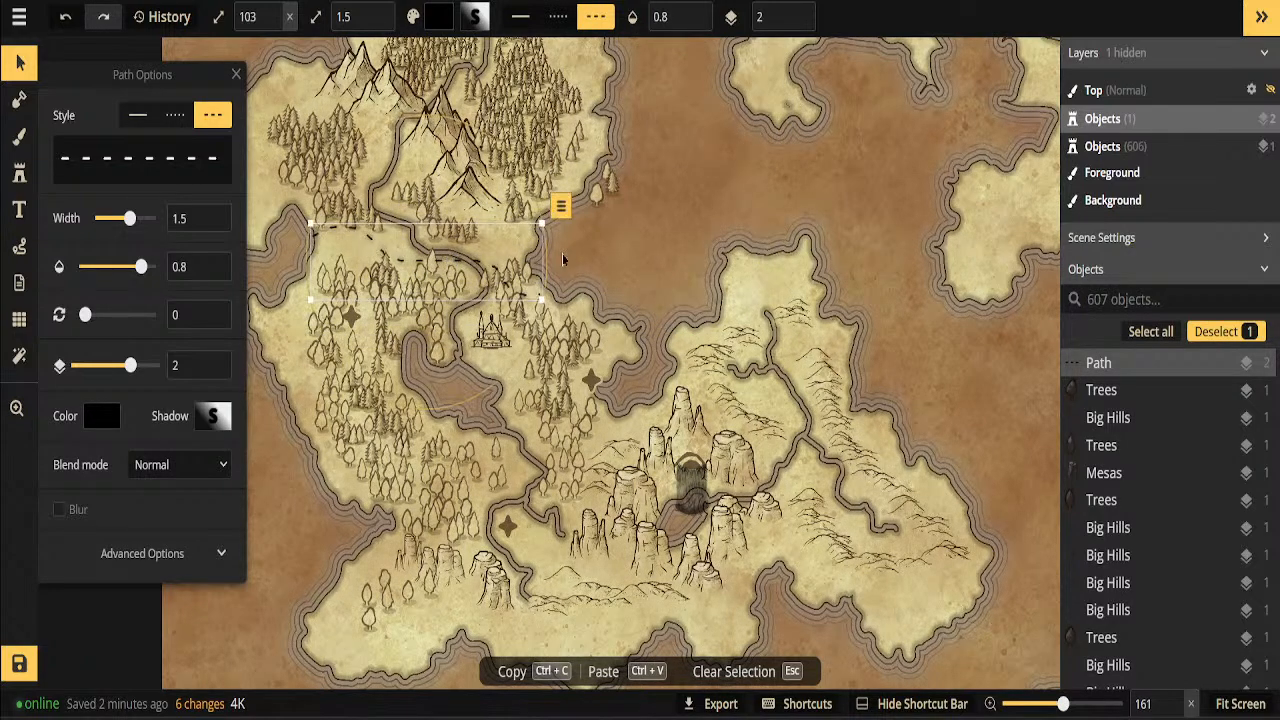
{"action": "left_click_drag", "start_coordinate": [556, 230], "coordinate": [566, 167]}
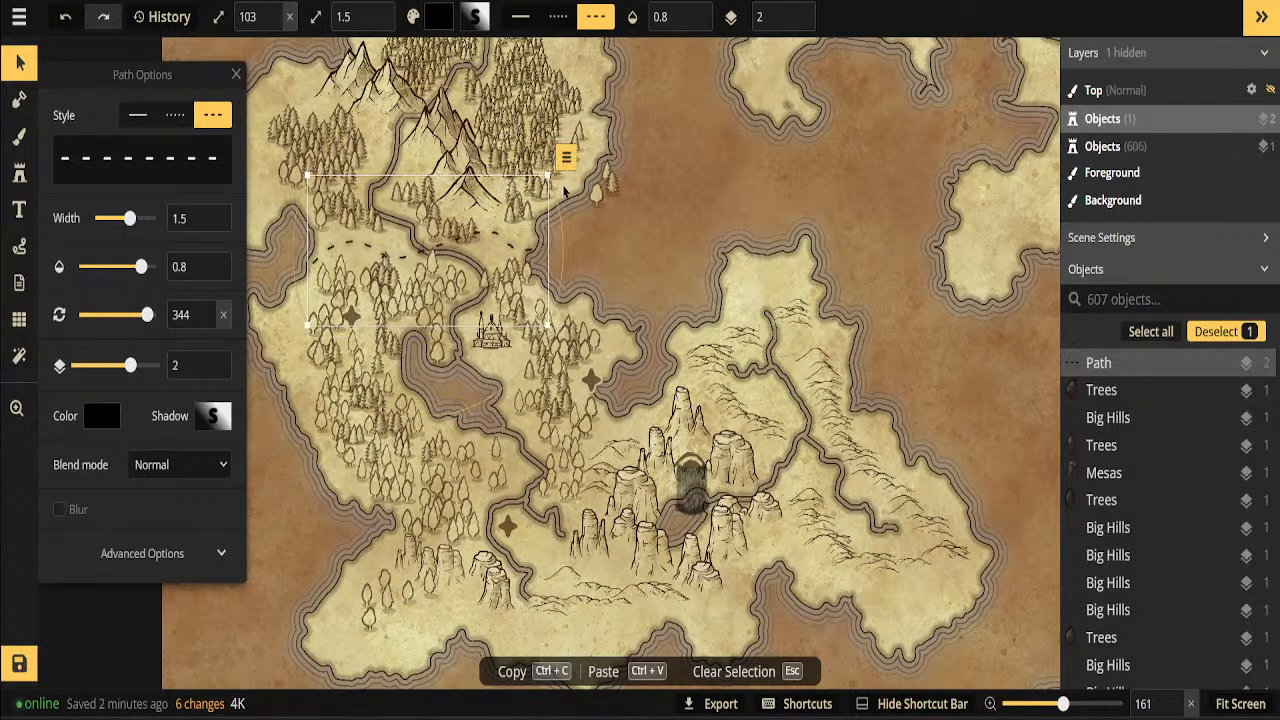
{"action": "left_click_drag", "start_coordinate": [548, 177], "coordinate": [530, 186]}
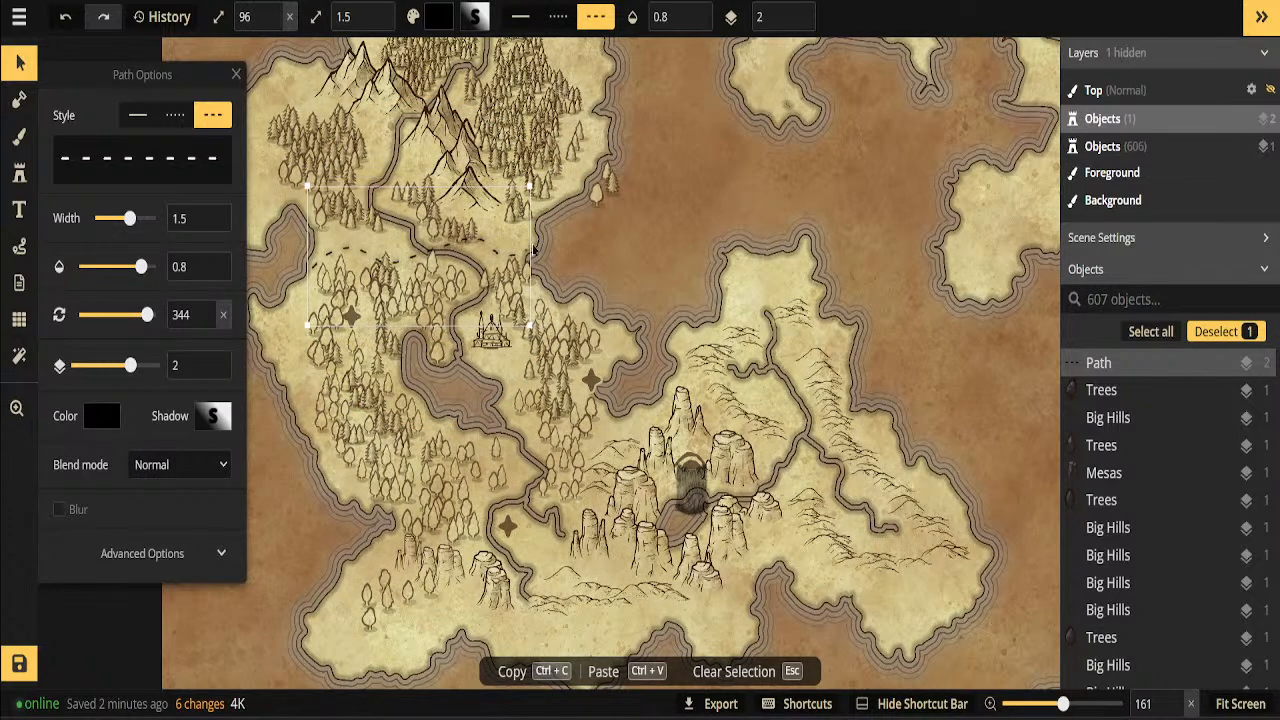
{"action": "left_click_drag", "start_coordinate": [545, 240], "coordinate": [551, 257]}
Set the dashed path's width to 1.8 and opacity to 1, with shadow blur 2.4 and shadow intensity 0
{"action": "mouse_move", "coordinate": [129, 218]}
{"action": "left_mouse_down"}
{"action": "mouse_move", "coordinate": [160, 220]}
{"action": "mouse_move", "coordinate": [140, 220]}
{"action": "left_mouse_up"}
{"action": "left_click", "coordinate": [160, 267]}
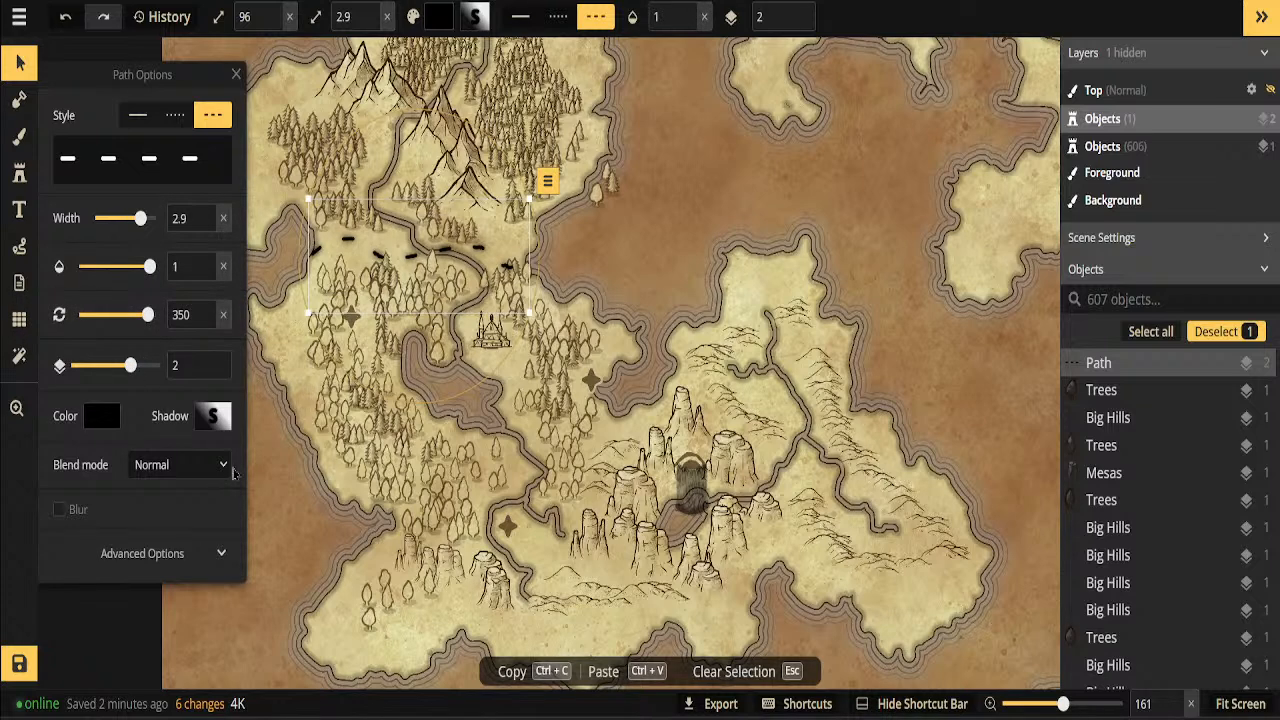
{"action": "left_click", "coordinate": [212, 420]}
{"action": "left_click_drag", "start_coordinate": [288, 298], "coordinate": [272, 299]}
{"action": "left_click_drag", "start_coordinate": [288, 339], "coordinate": [222, 325]}
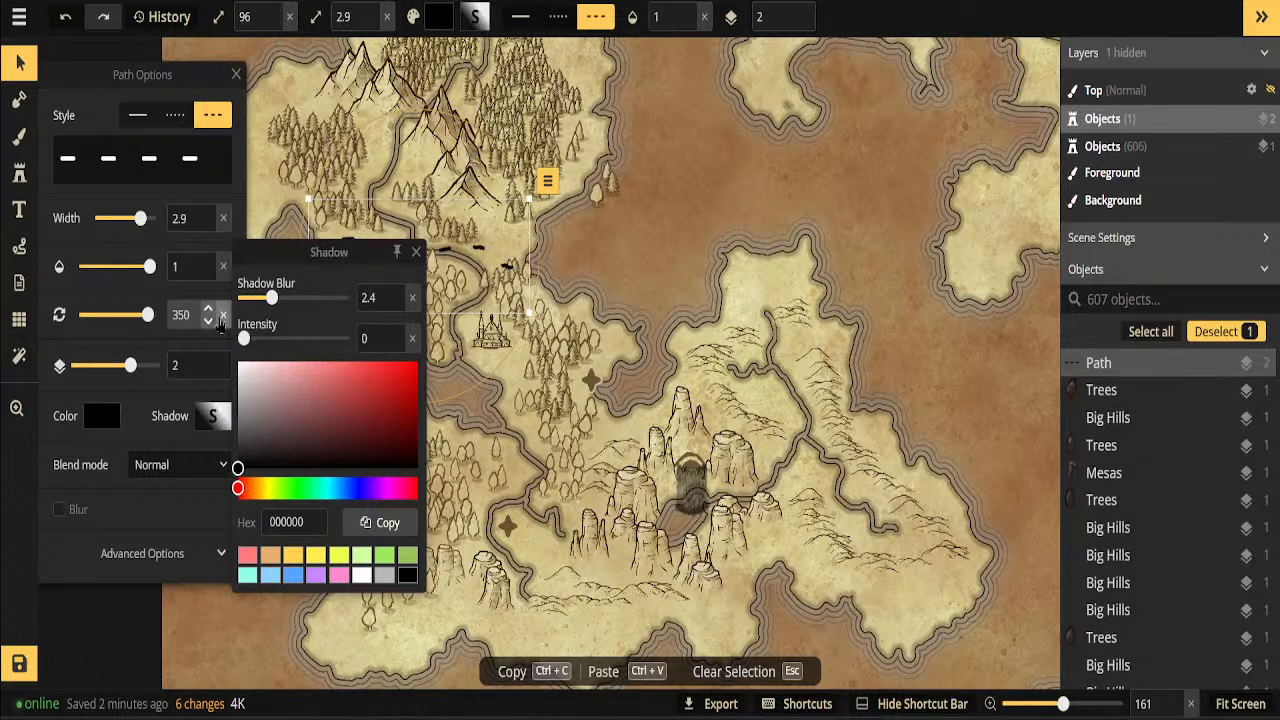
{"action": "left_click", "coordinate": [416, 252]}
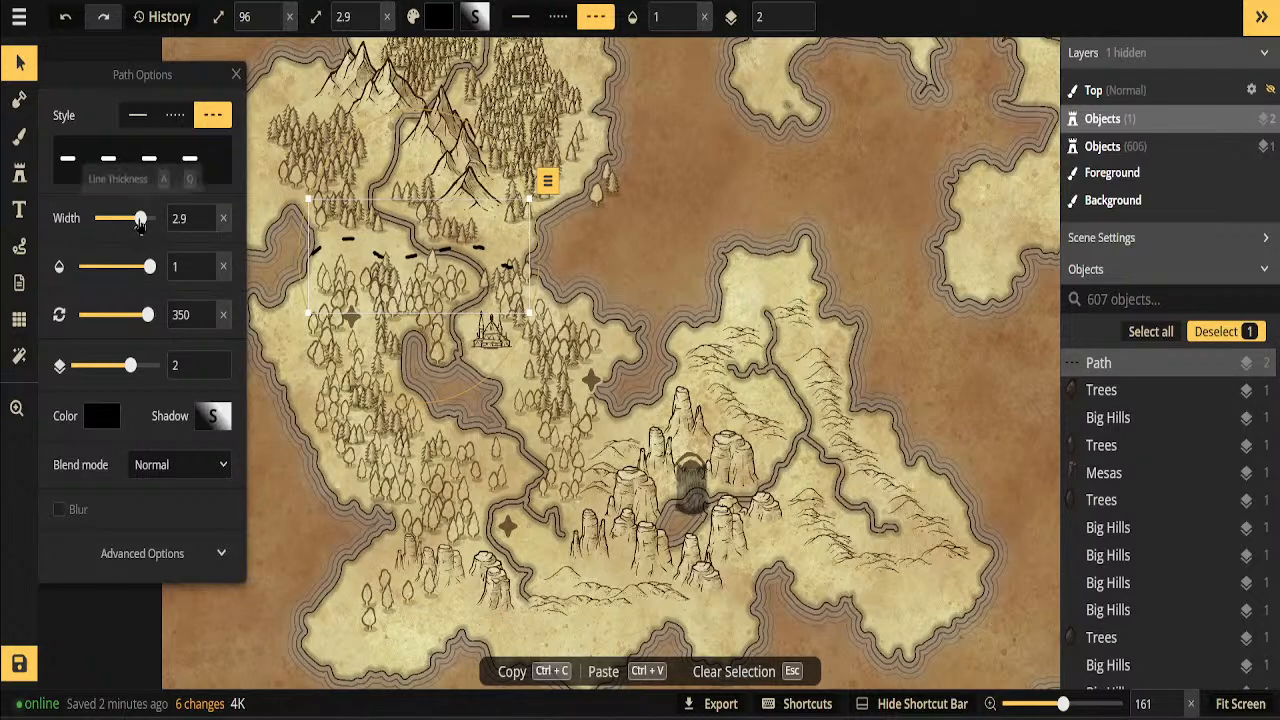
{"action": "left_click_drag", "start_coordinate": [140, 220], "coordinate": [133, 218]}
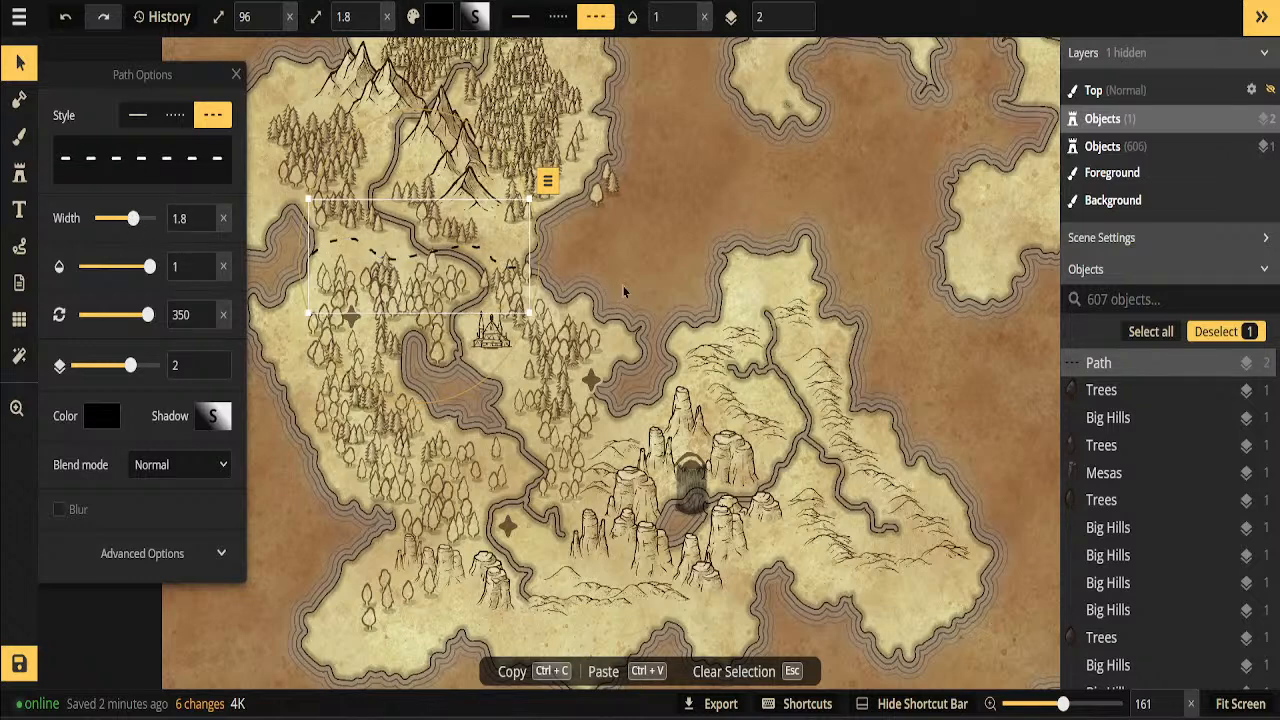
{"action": "left_click", "coordinate": [236, 75]}
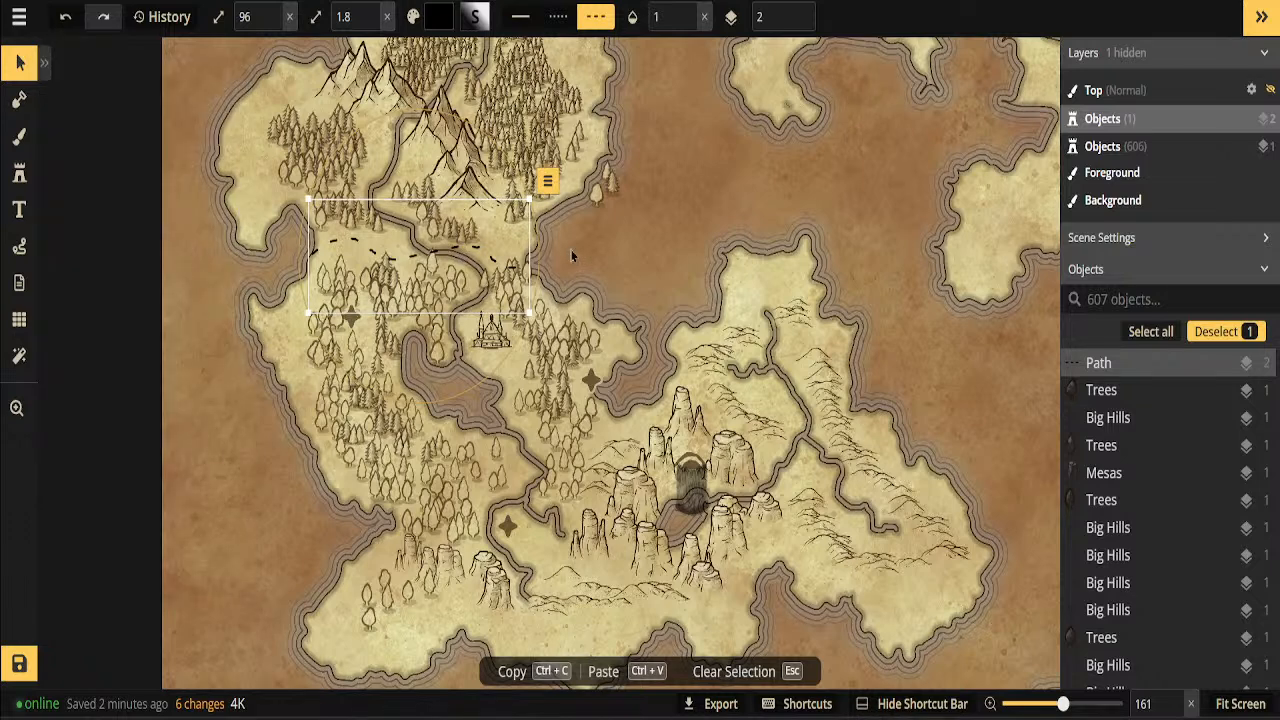
Move the elven settlement stamp slightly southeast, away from the dashed path and toward the forest
{"action": "scroll", "coordinate": [571, 256], "scroll_direction": "down", "scroll_amount": 1}
{"action": "left_click", "coordinate": [501, 324]}
{"action": "left_click", "coordinate": [501, 326]}
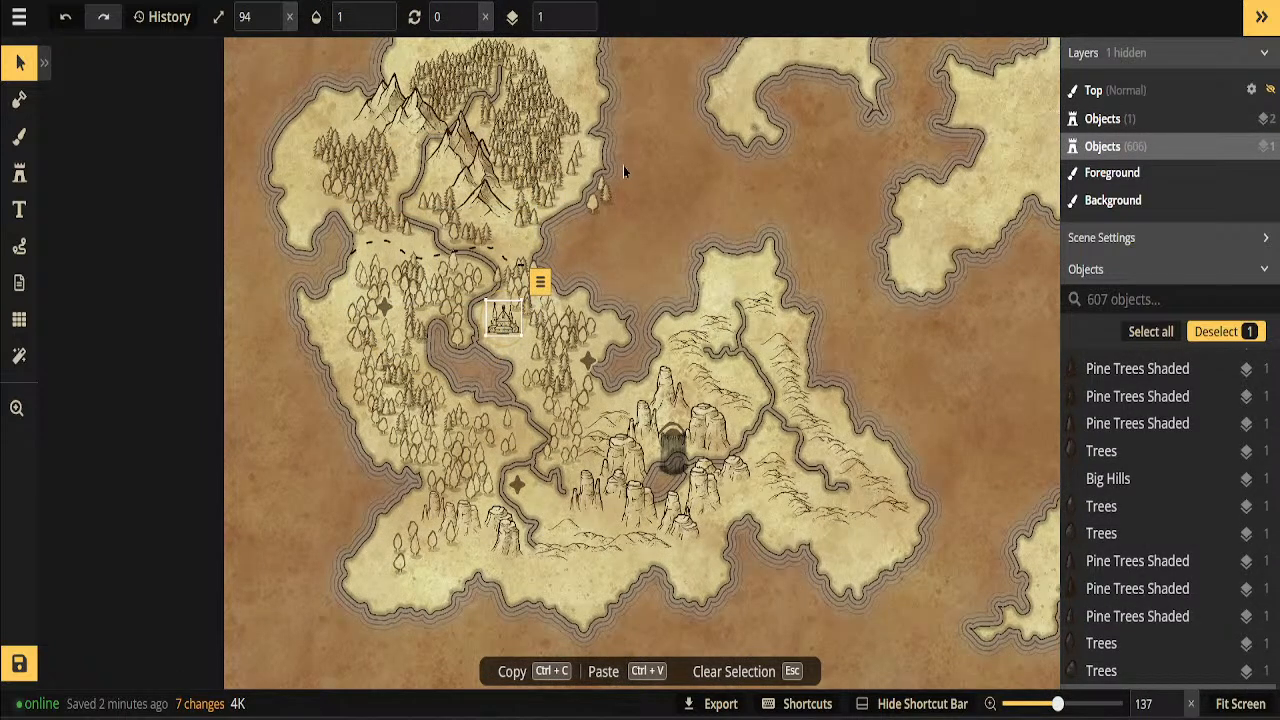
{"action": "left_click_drag", "start_coordinate": [504, 320], "coordinate": [512, 337]}
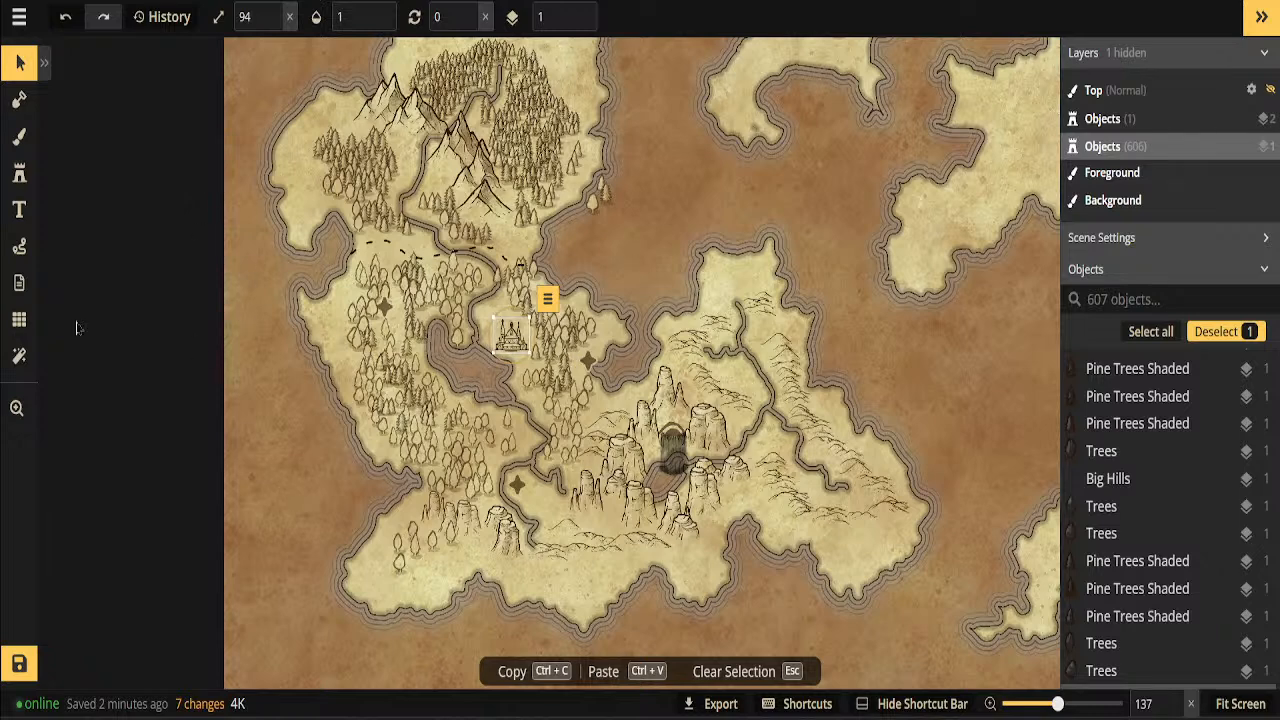
Draw a dashed path around the mesas' eastern side, from the bay north of them to the southern coastal inlet
{"action": "left_click", "coordinate": [19, 246]}
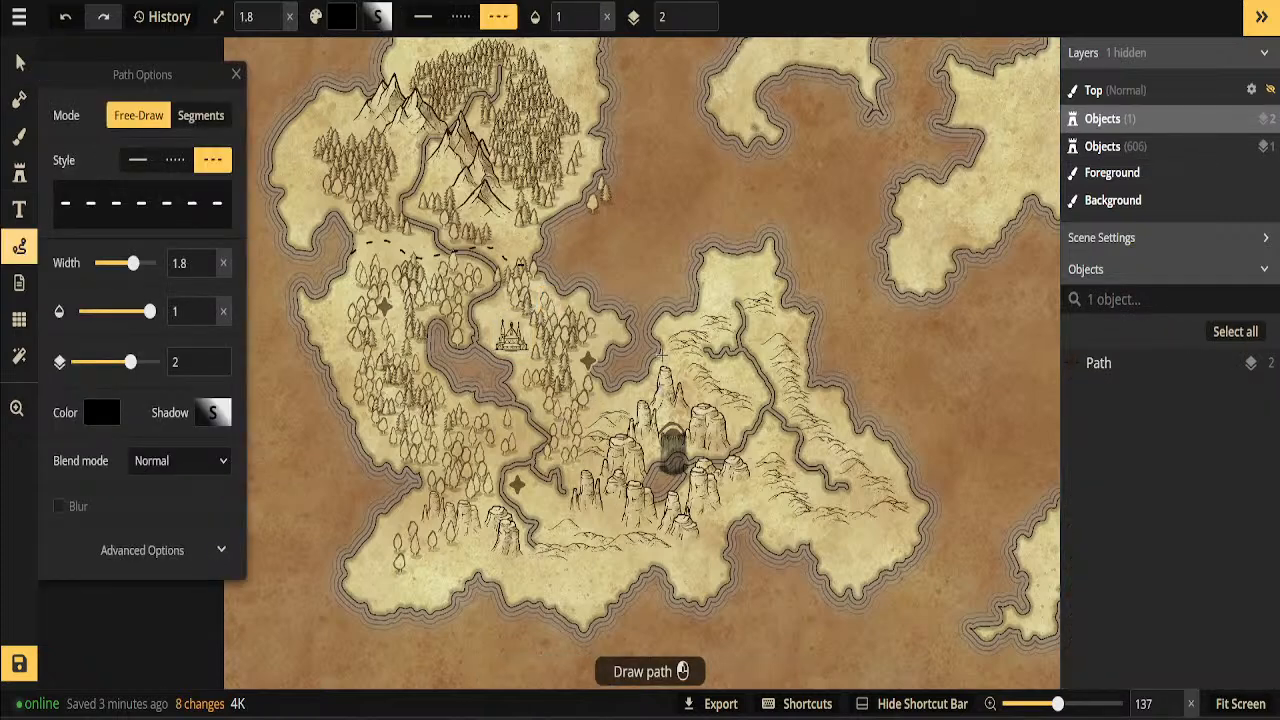
{"action": "mouse_move", "coordinate": [729, 405]}
{"action": "left_mouse_down"}
{"action": "mouse_move", "coordinate": [752, 428]}
{"action": "mouse_move", "coordinate": [767, 545]}
{"action": "left_mouse_up"}
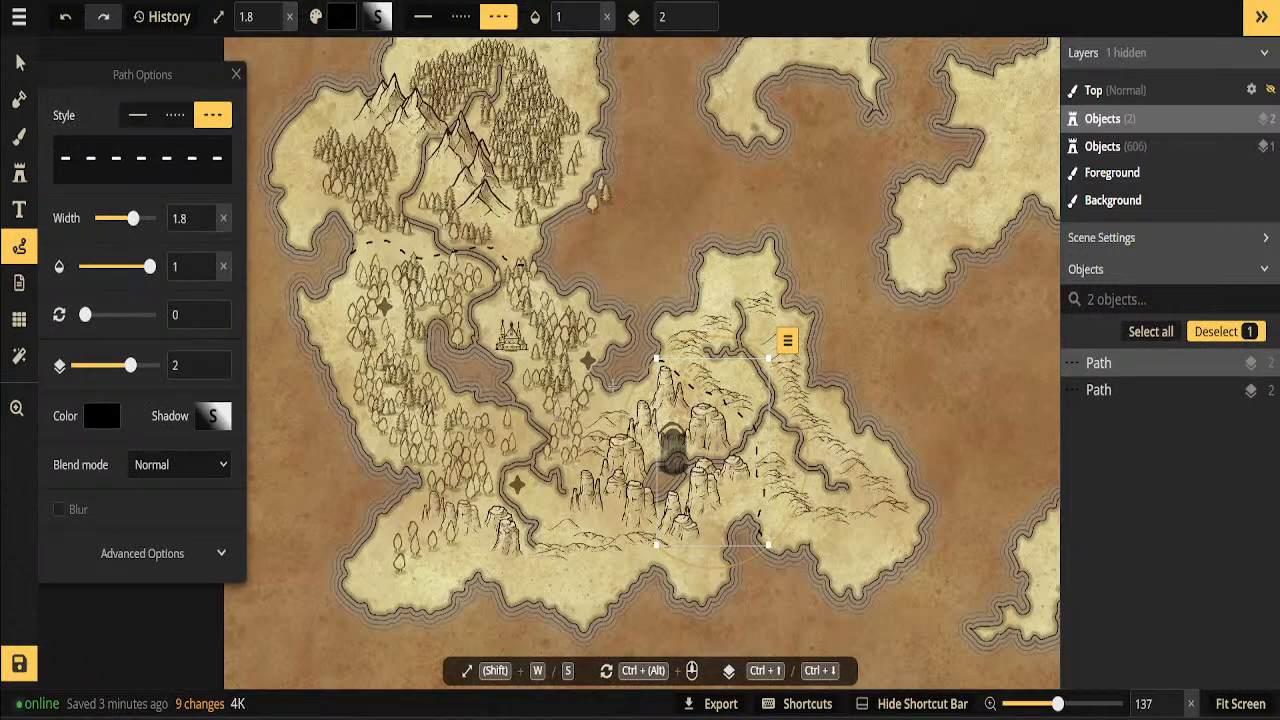
{"action": "key", "text": "Escape"}
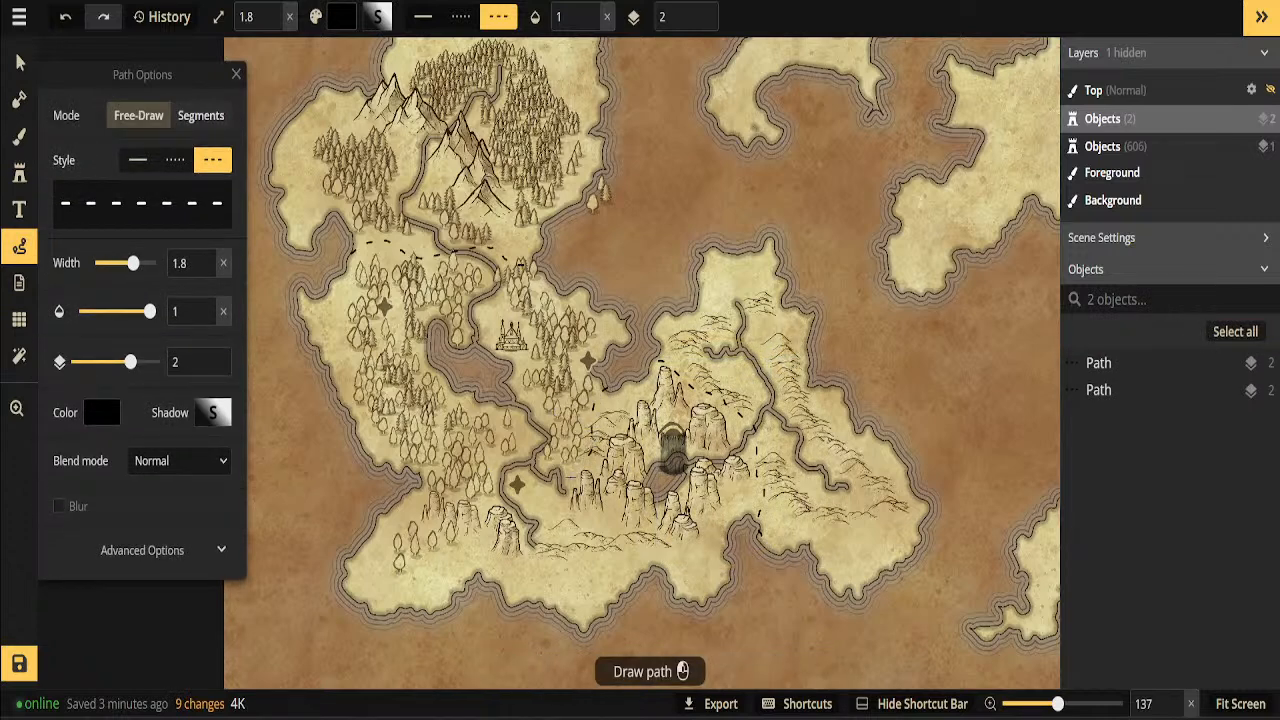
Draw a dashed path from the bay by the eastern star to the southern coast, undoing the first attempt and redrawing its southern end
{"action": "mouse_move", "coordinate": [558, 545]}
{"action": "left_mouse_down"}
{"action": "mouse_move", "coordinate": [545, 589]}
{"action": "mouse_move", "coordinate": [503, 600]}
{"action": "left_mouse_up"}
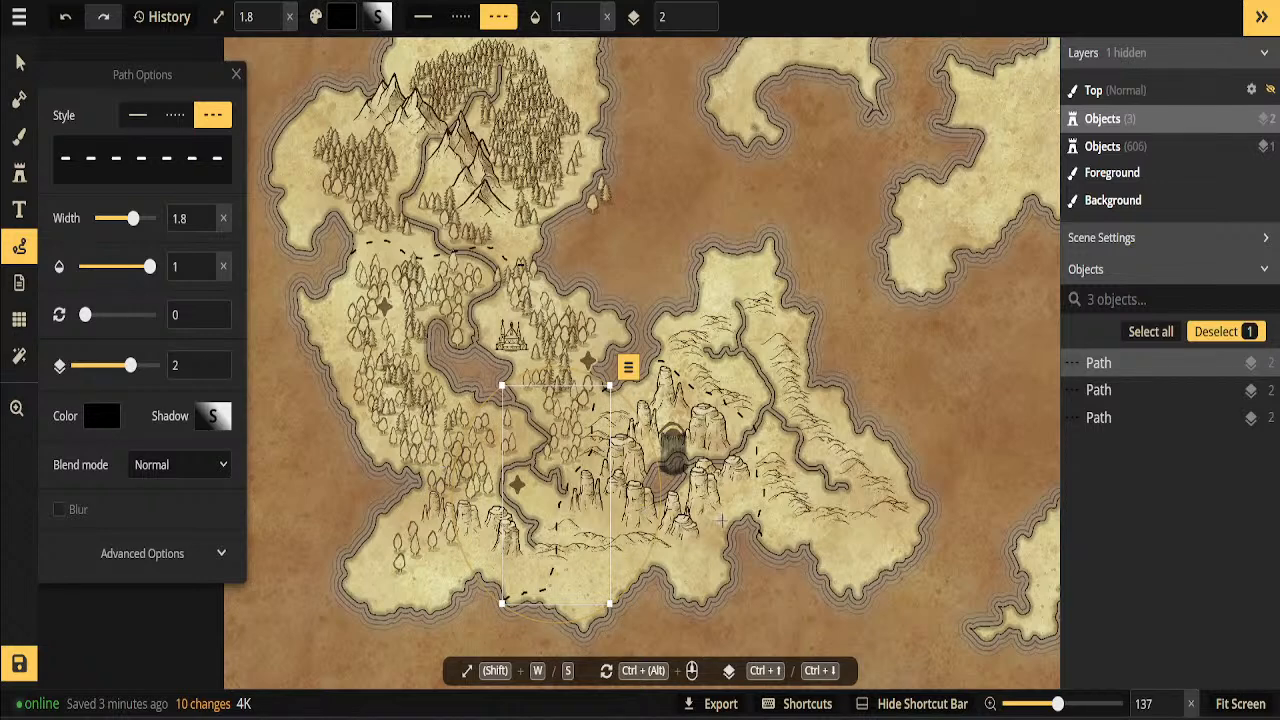
{"action": "key", "text": "ctrl+z"}
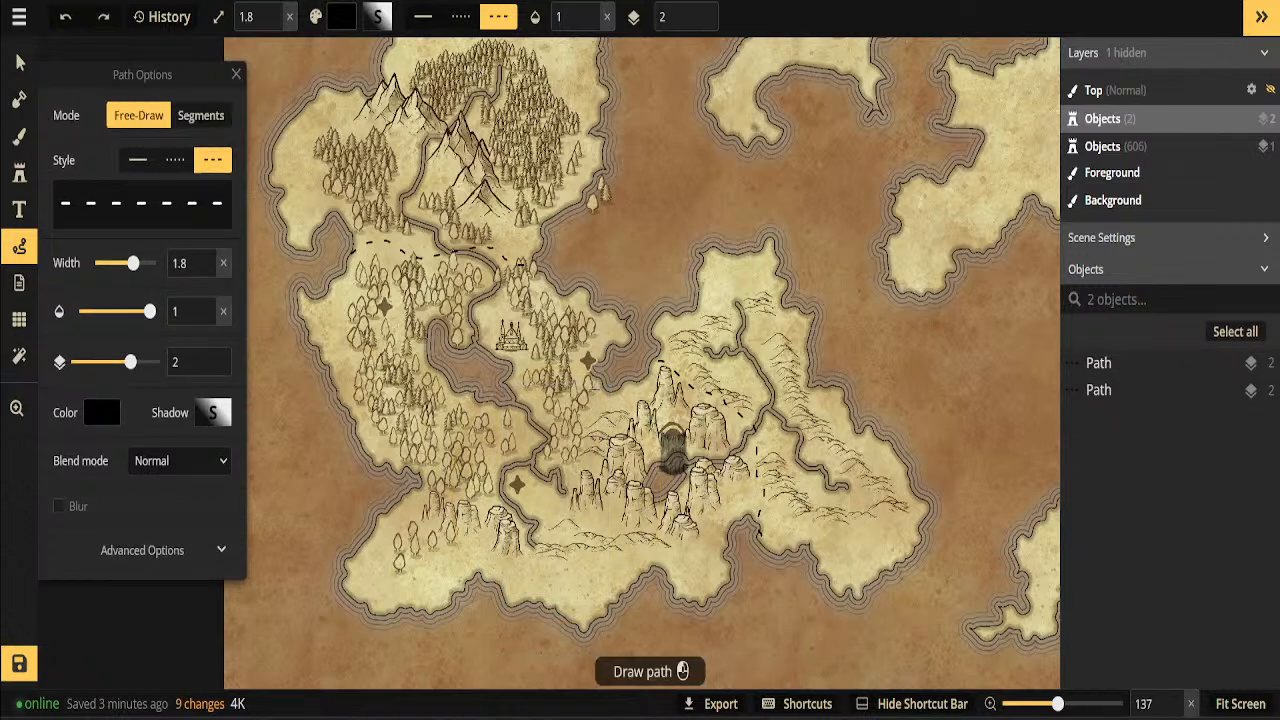
{"action": "left_click_drag", "start_coordinate": [598, 391], "coordinate": [586, 402]}
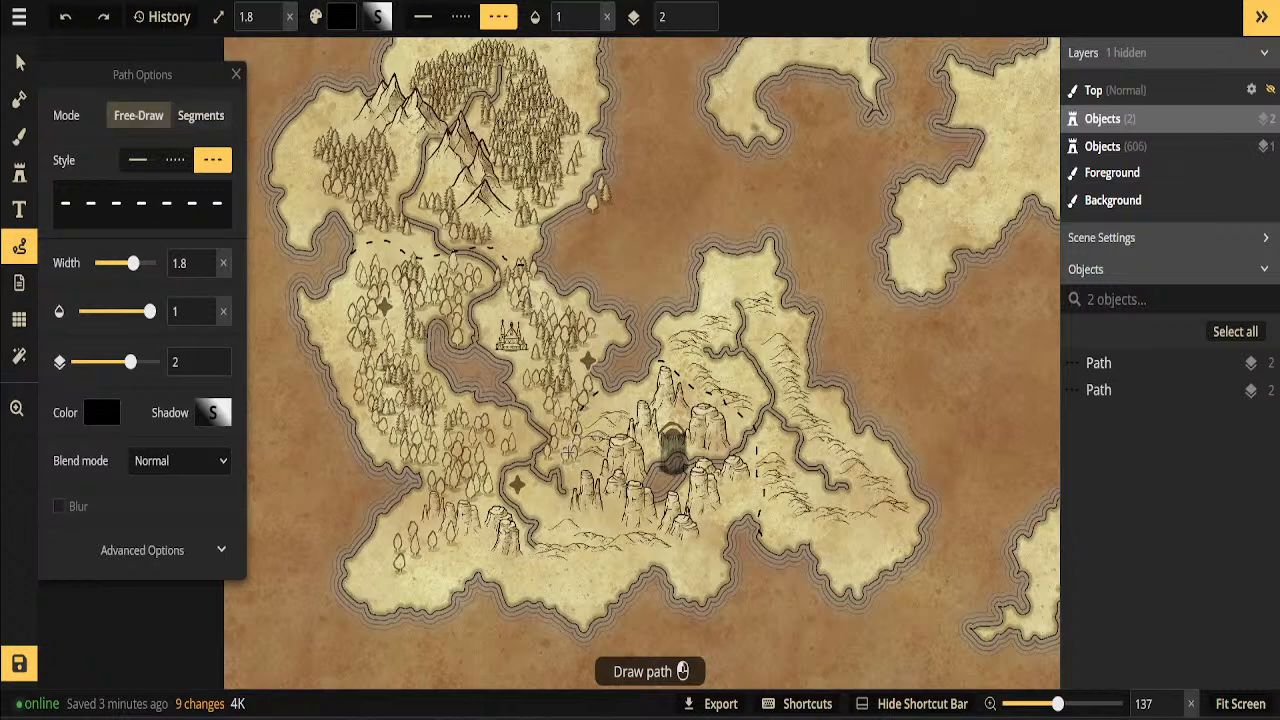
{"action": "left_click_drag", "start_coordinate": [563, 475], "coordinate": [529, 528]}
{"action": "left_click_drag", "start_coordinate": [548, 612], "coordinate": [549, 614]}
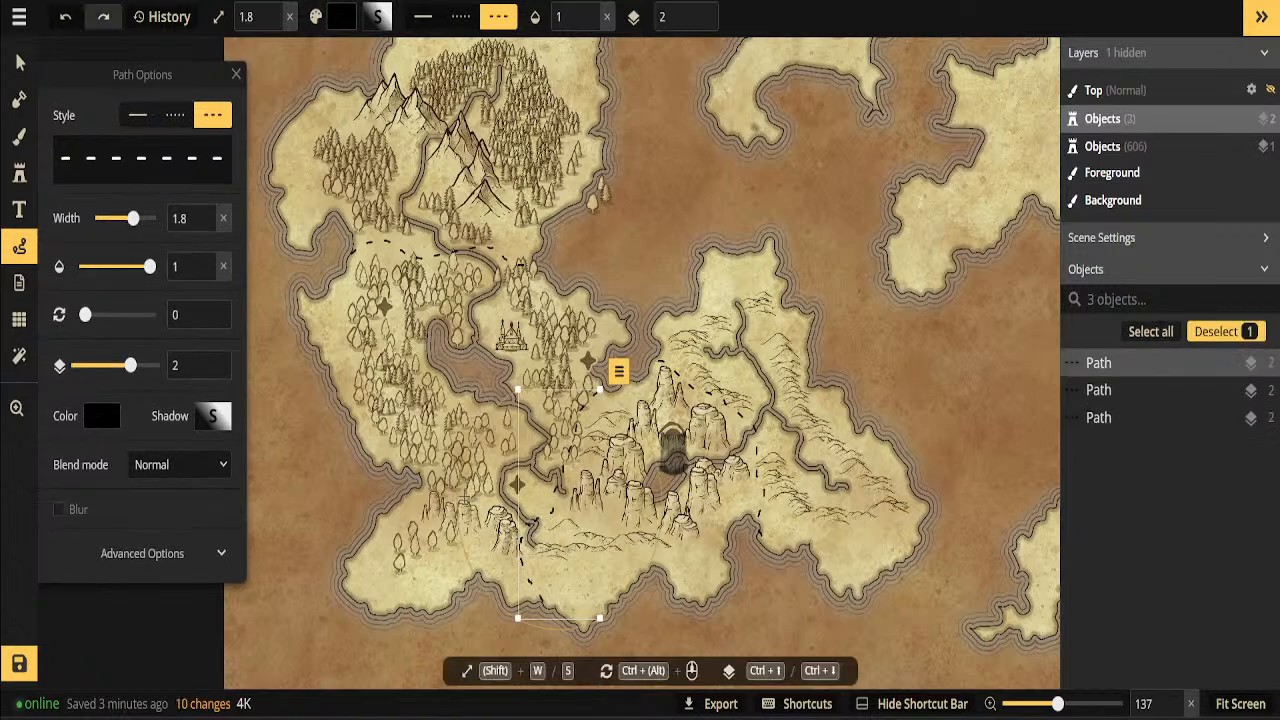
Draw a short dashed path from the western coast's inlet through the trees to the river near the southern star
{"action": "left_click_drag", "start_coordinate": [421, 479], "coordinate": [507, 485]}
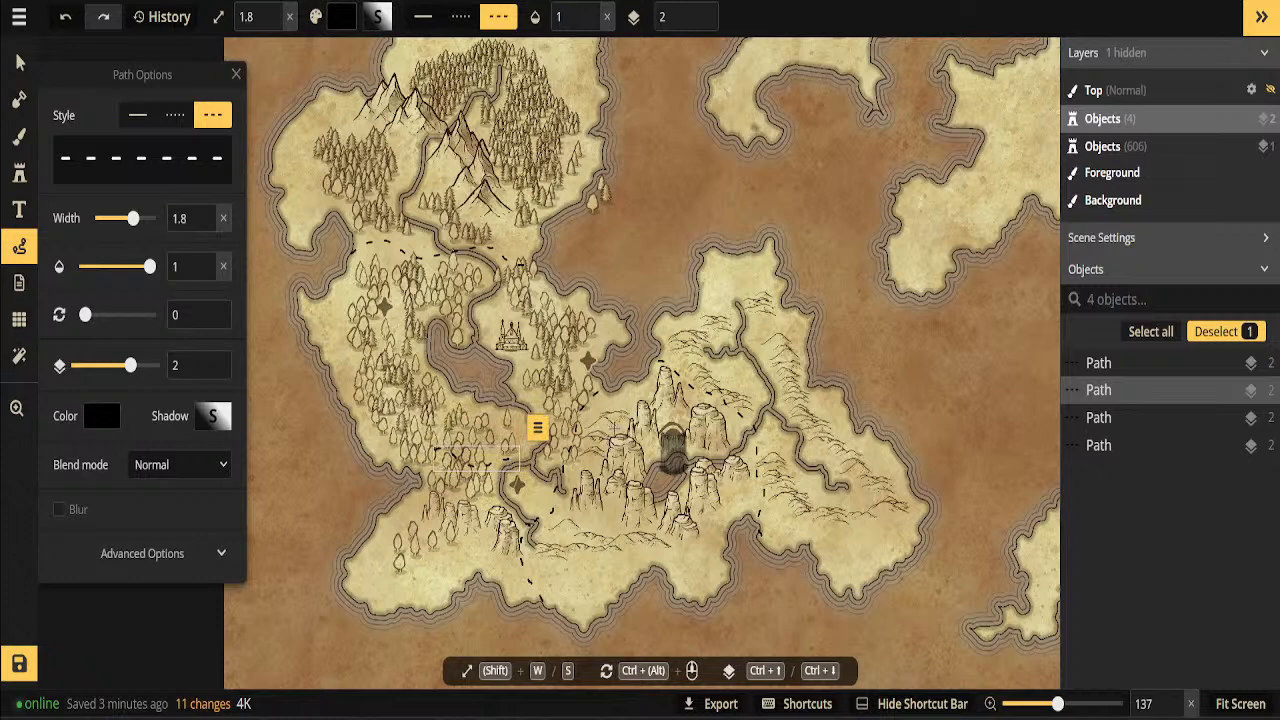
{"action": "left_click", "coordinate": [19, 62]}
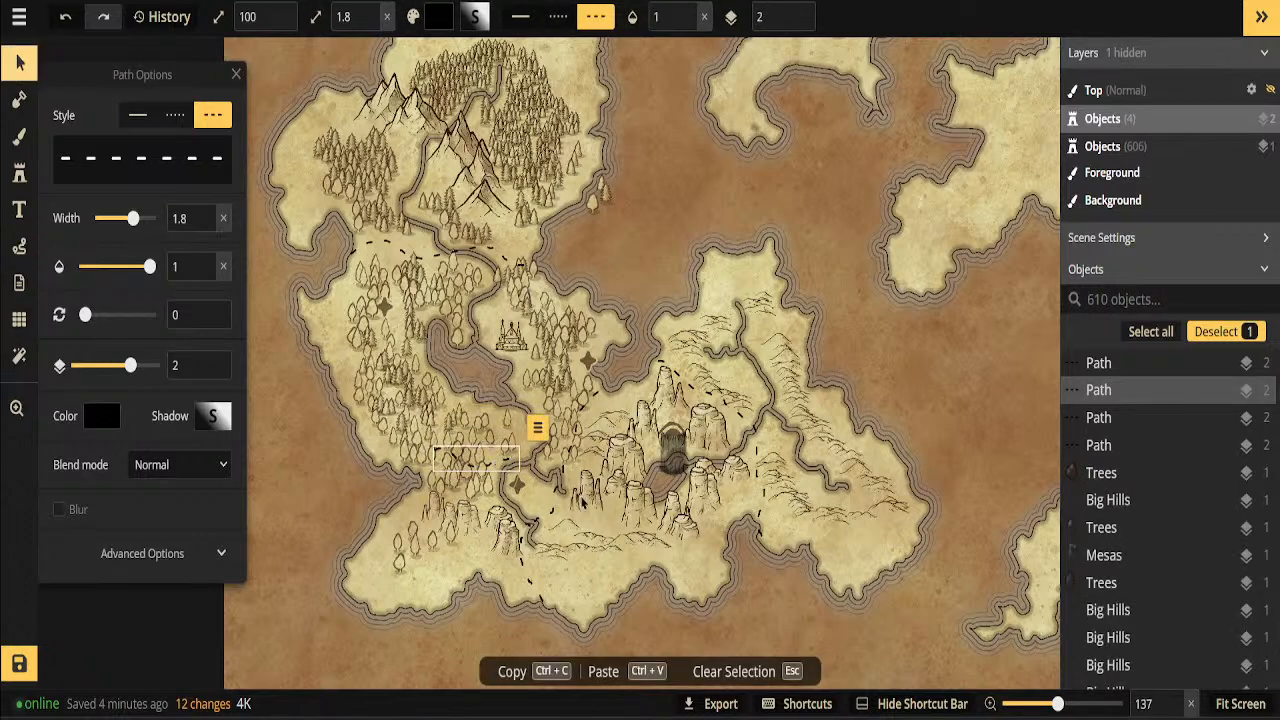
Replace the short western dashed path with a new one arching from the western coastal inlet through the trees to the river
{"action": "key", "text": "Delete"}
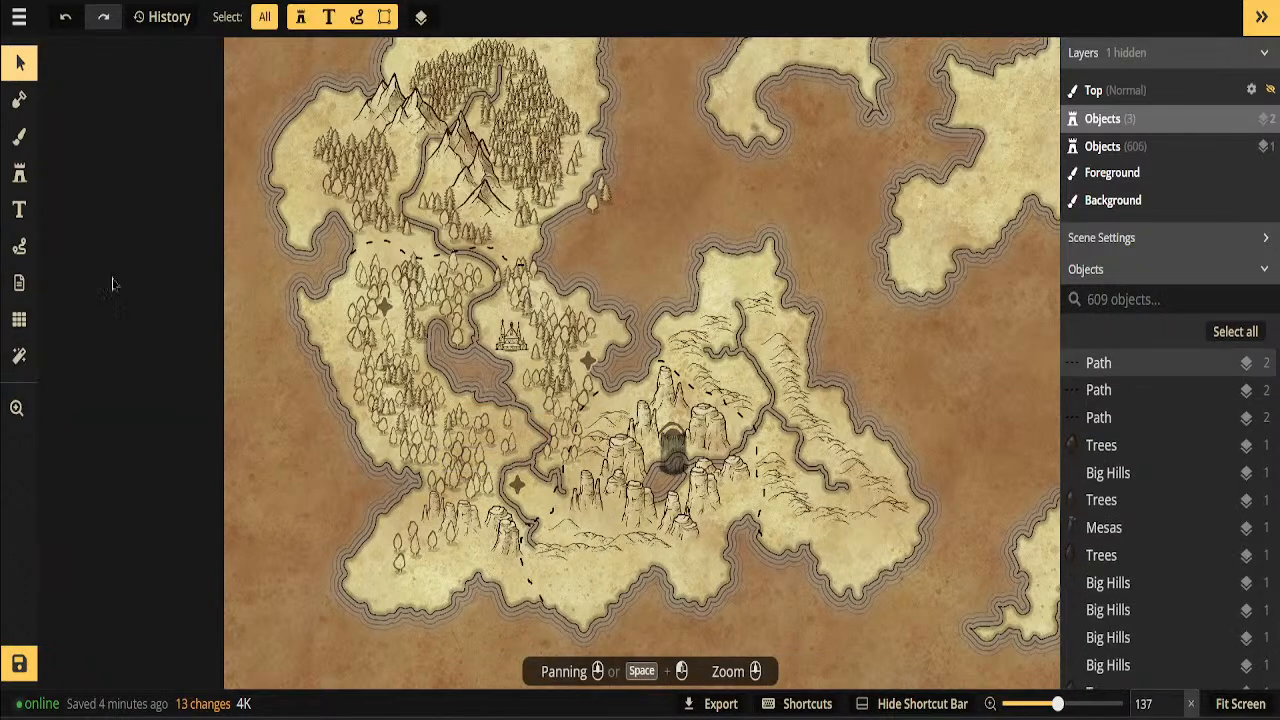
{"action": "left_click", "coordinate": [19, 246]}
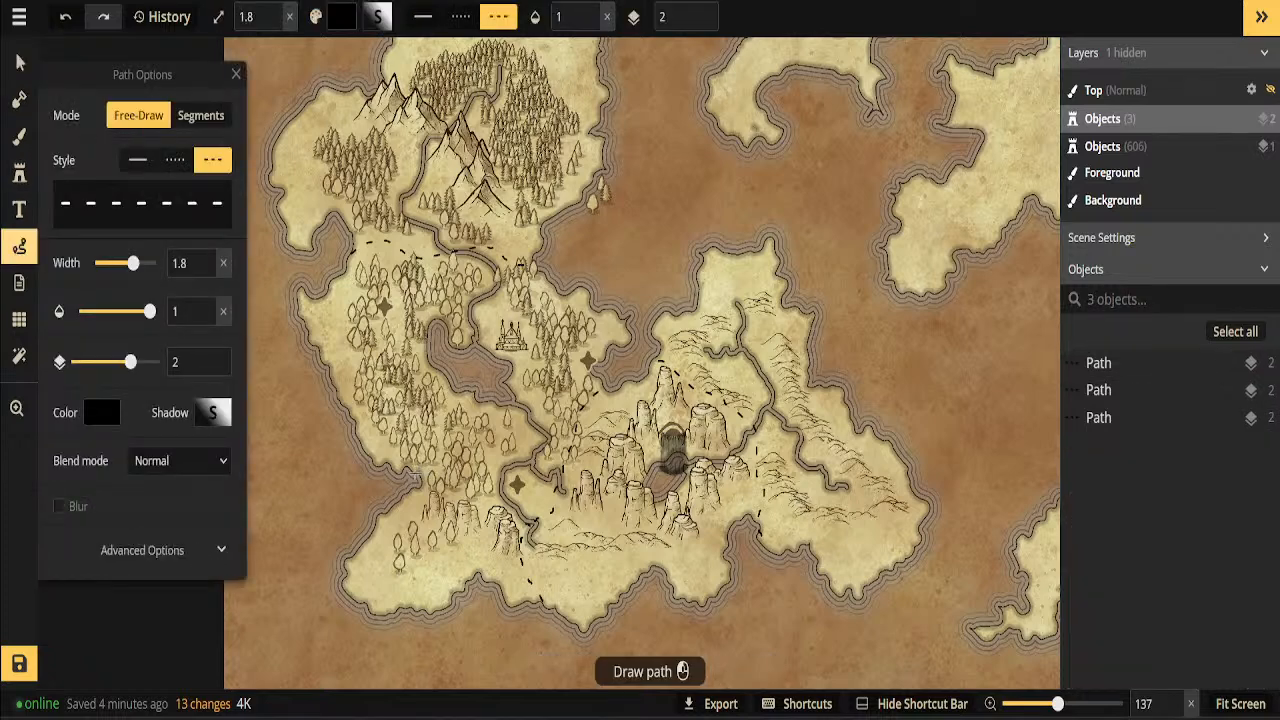
{"action": "key", "text": "p"}
{"action": "mouse_move", "coordinate": [482, 432]}
{"action": "left_mouse_down"}
{"action": "mouse_move", "coordinate": [540, 433]}
{"action": "mouse_move", "coordinate": [568, 478]}
{"action": "left_mouse_up"}
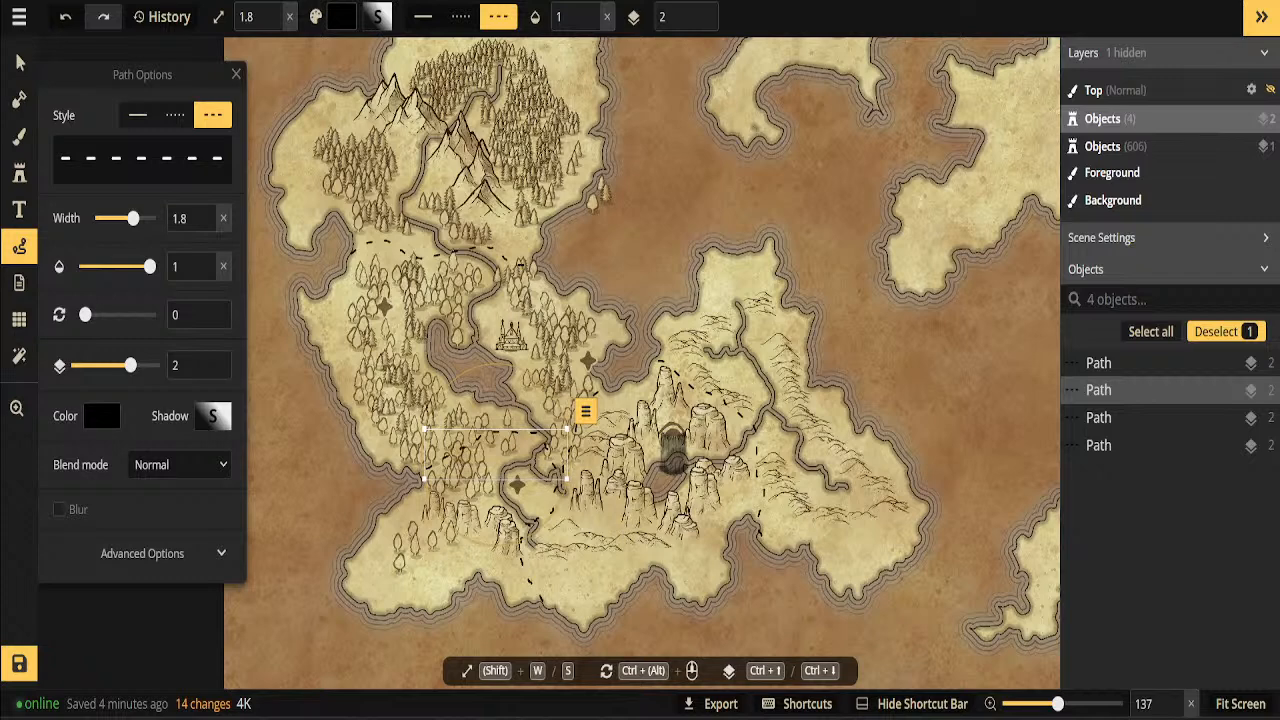
{"action": "mouse_move", "coordinate": [602, 399]}
{"action": "left_mouse_down"}
{"action": "mouse_move", "coordinate": [649, 387]}
{"action": "mouse_move", "coordinate": [657, 352]}
{"action": "left_mouse_up"}
{"action": "key", "text": "ctrl+z"}
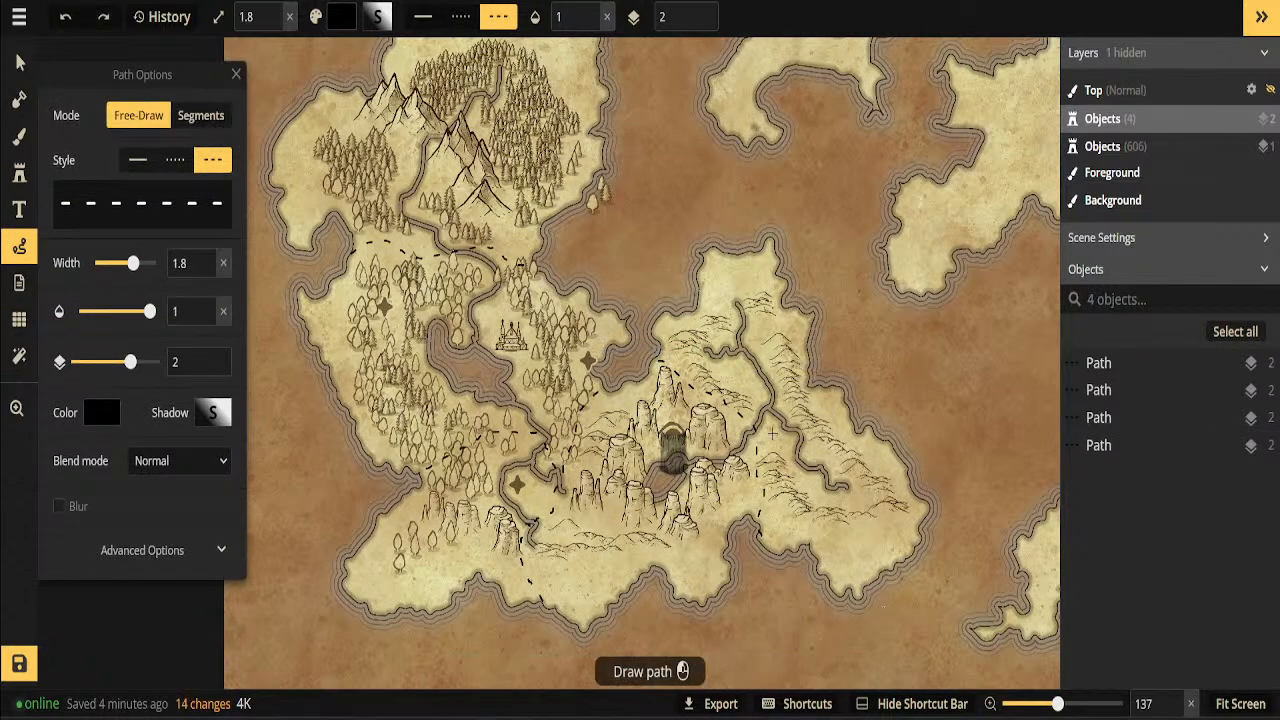
Draw a dashed path from the northern river bend south across the western bay to the short dashed path in the trees
{"action": "scroll", "coordinate": [488, 200], "scroll_direction": "down", "scroll_amount": 3}
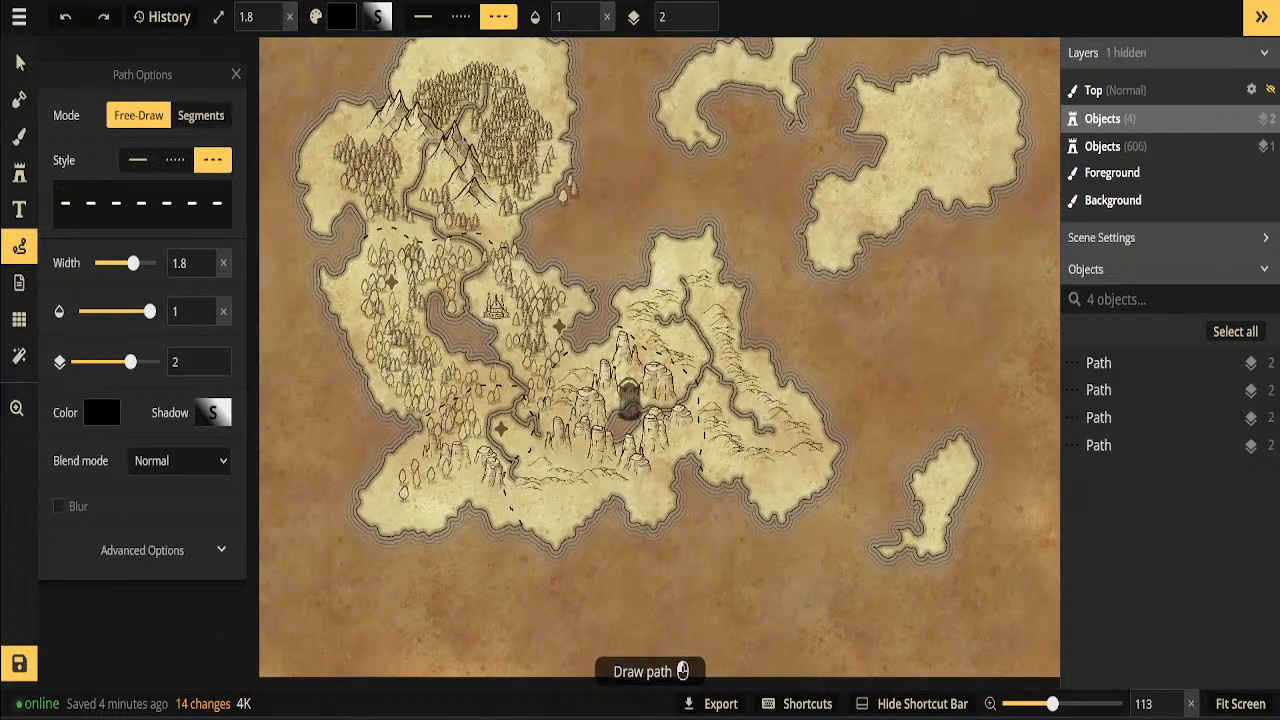
{"action": "scroll", "coordinate": [530, 74], "scroll_direction": "down", "scroll_amount": 1}
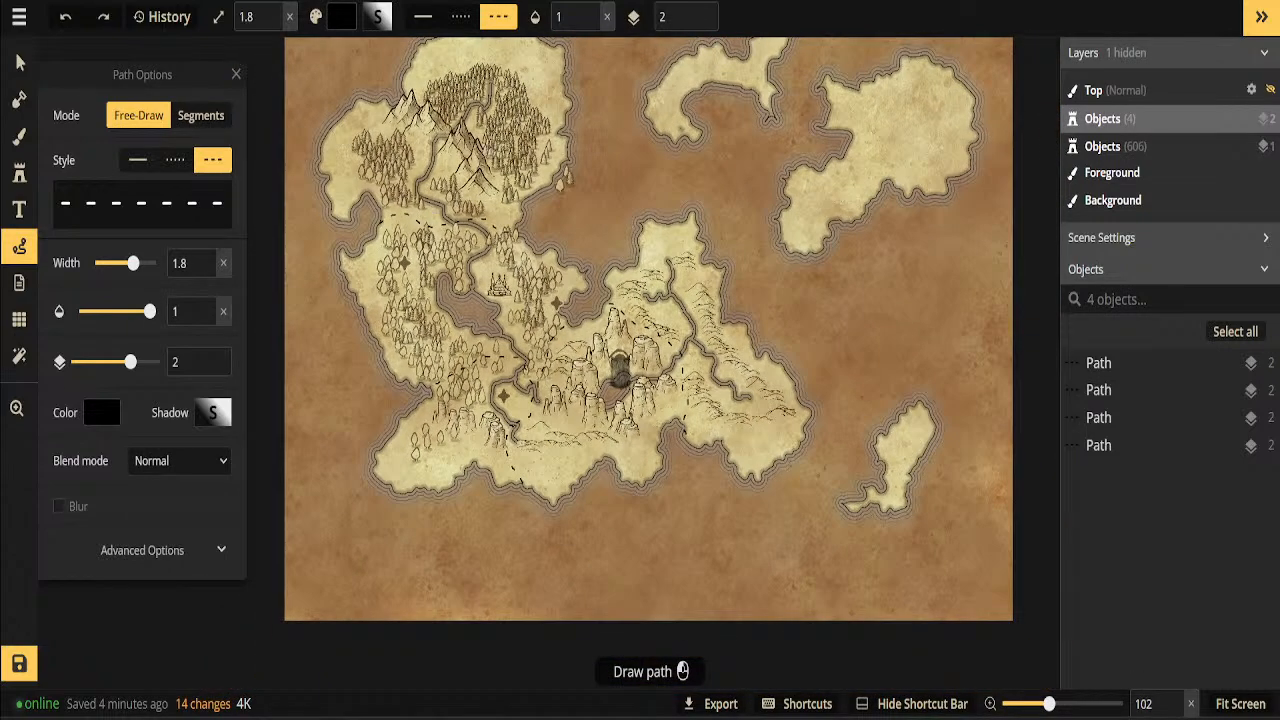
{"action": "scroll", "coordinate": [492, 396], "scroll_direction": "up", "scroll_amount": 4}
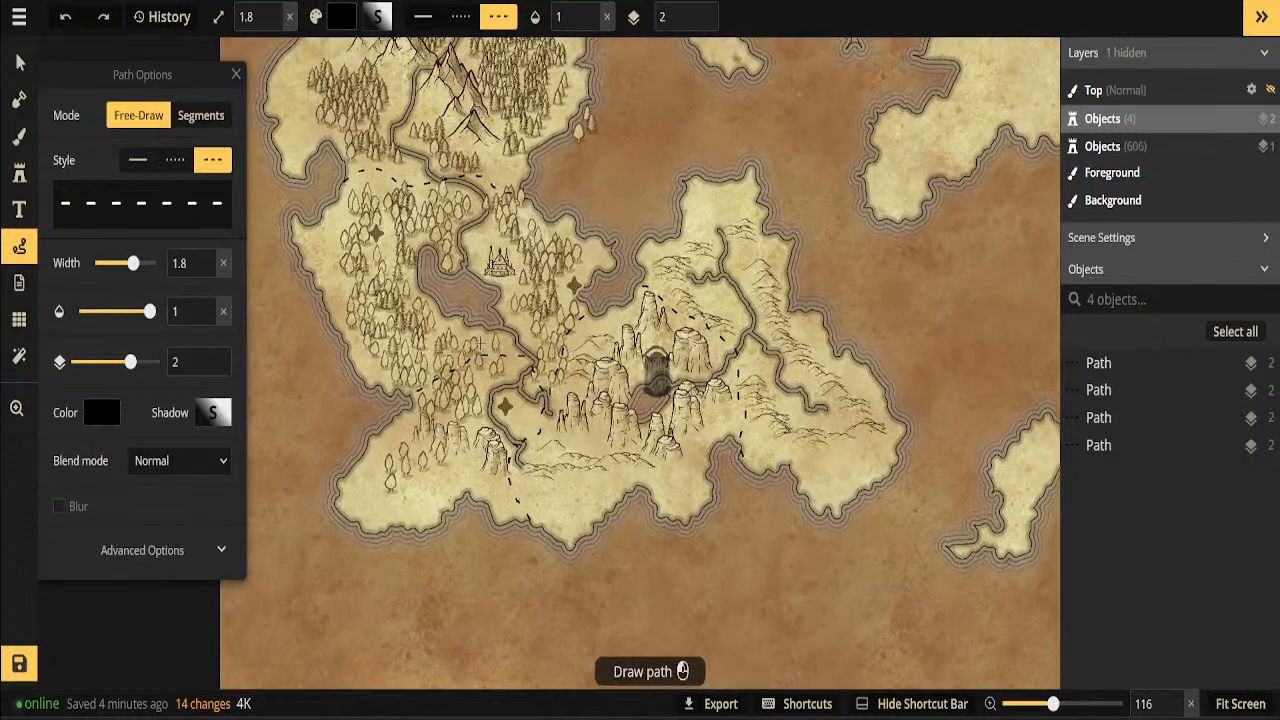
{"action": "left_click_drag", "start_coordinate": [482, 158], "coordinate": [456, 236]}
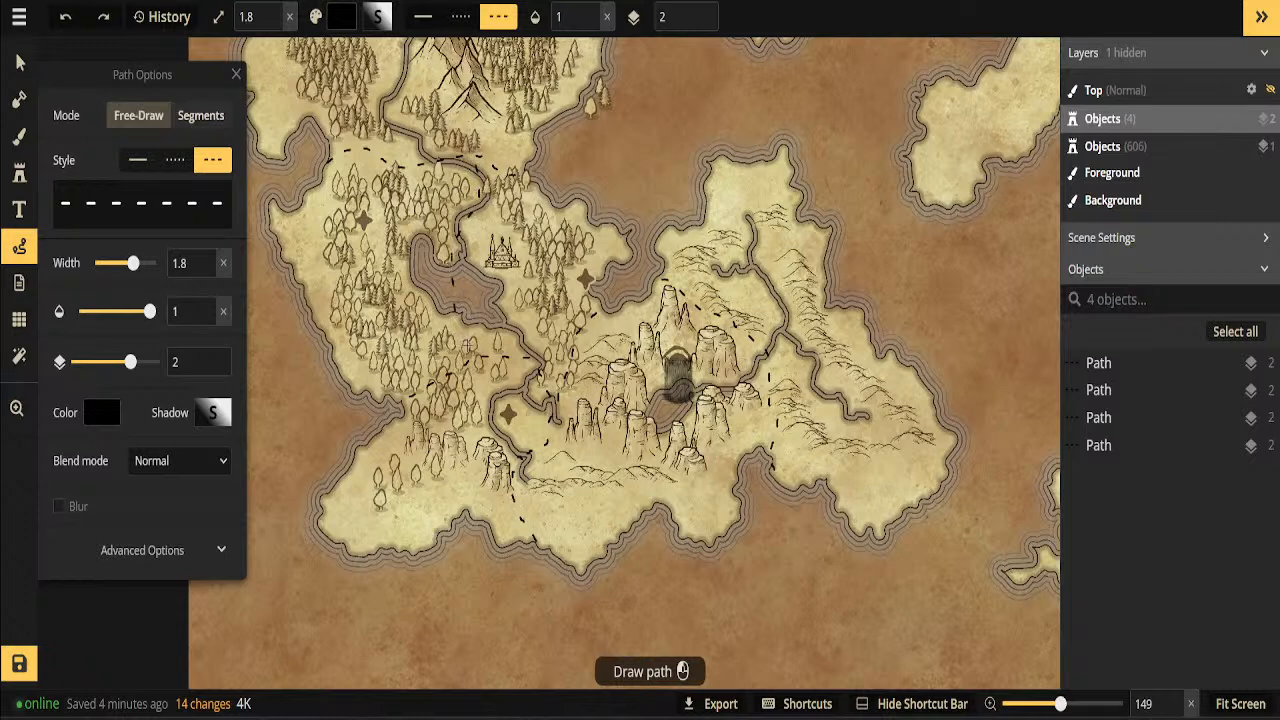
{"action": "left_click_drag", "start_coordinate": [490, 366], "coordinate": [490, 366]}
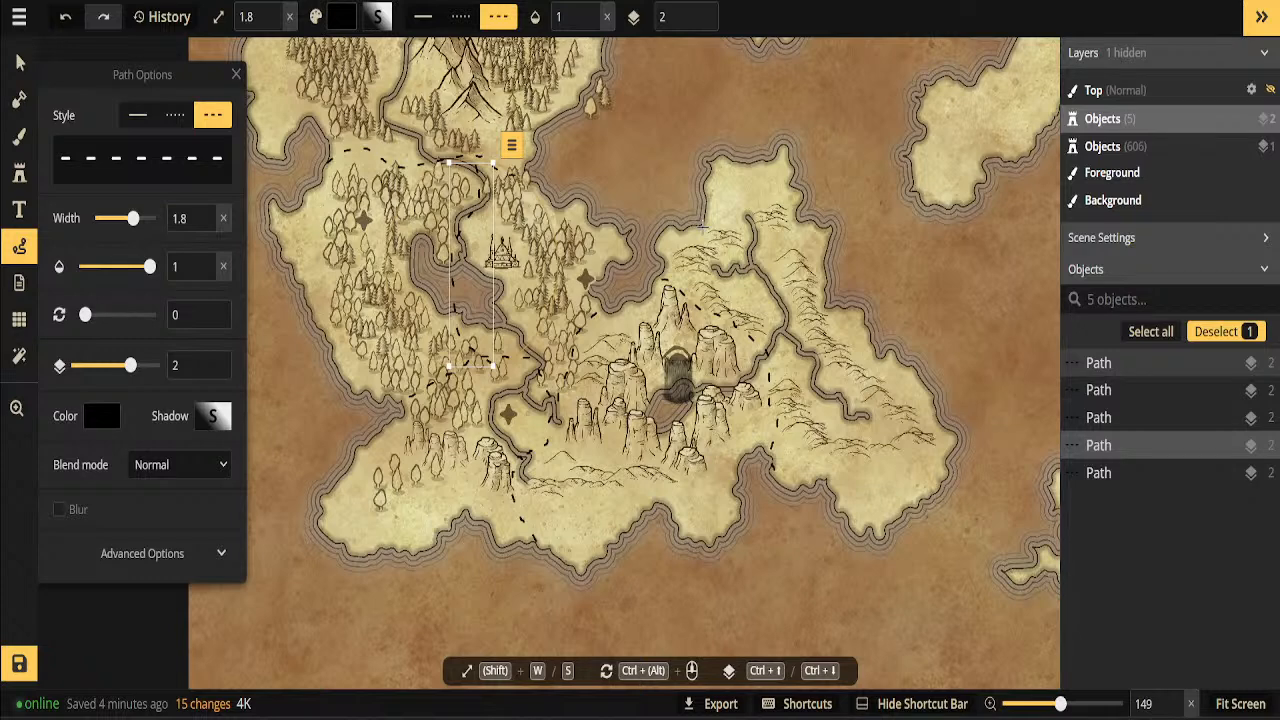
Duplicate the elven settlement stamp, put the copy on layer 5 and place it on the southeastern peninsula
{"action": "left_click", "coordinate": [20, 62]}
{"action": "right_click", "coordinate": [505, 251]}
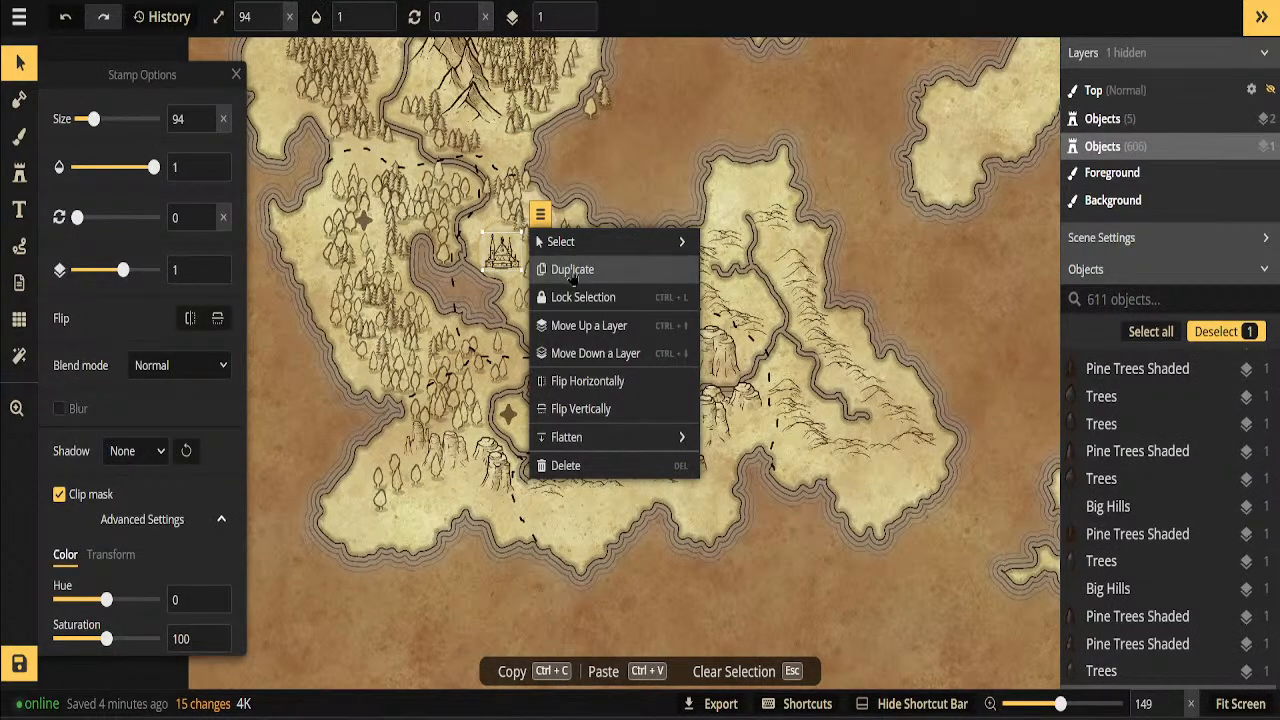
{"action": "left_click", "coordinate": [570, 272]}
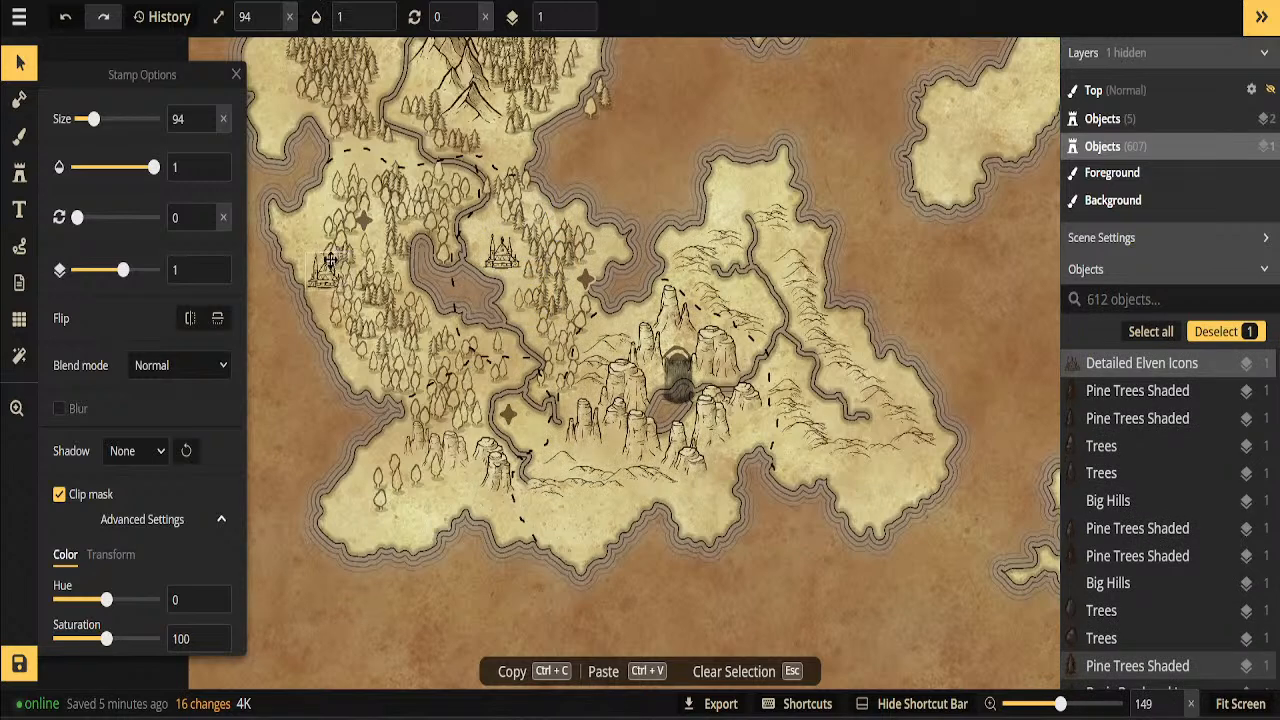
{"action": "left_click", "coordinate": [718, 330]}
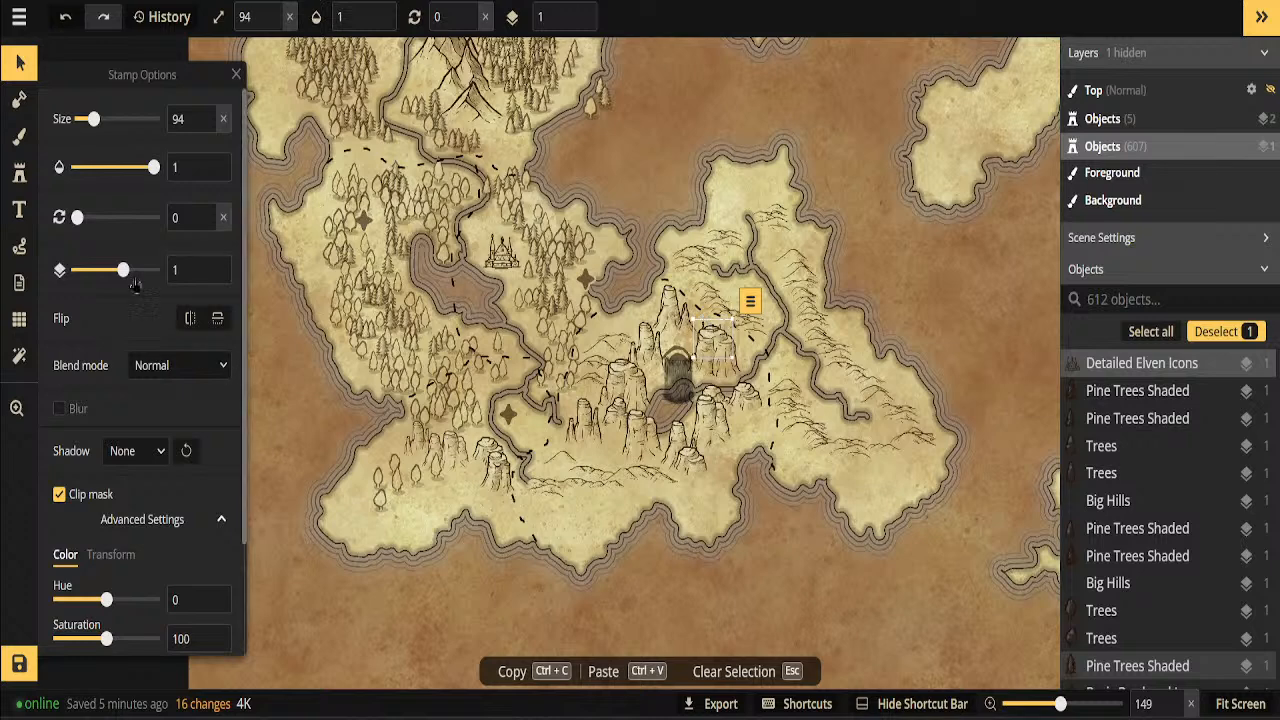
{"action": "left_click_drag", "start_coordinate": [124, 272], "coordinate": [160, 276]}
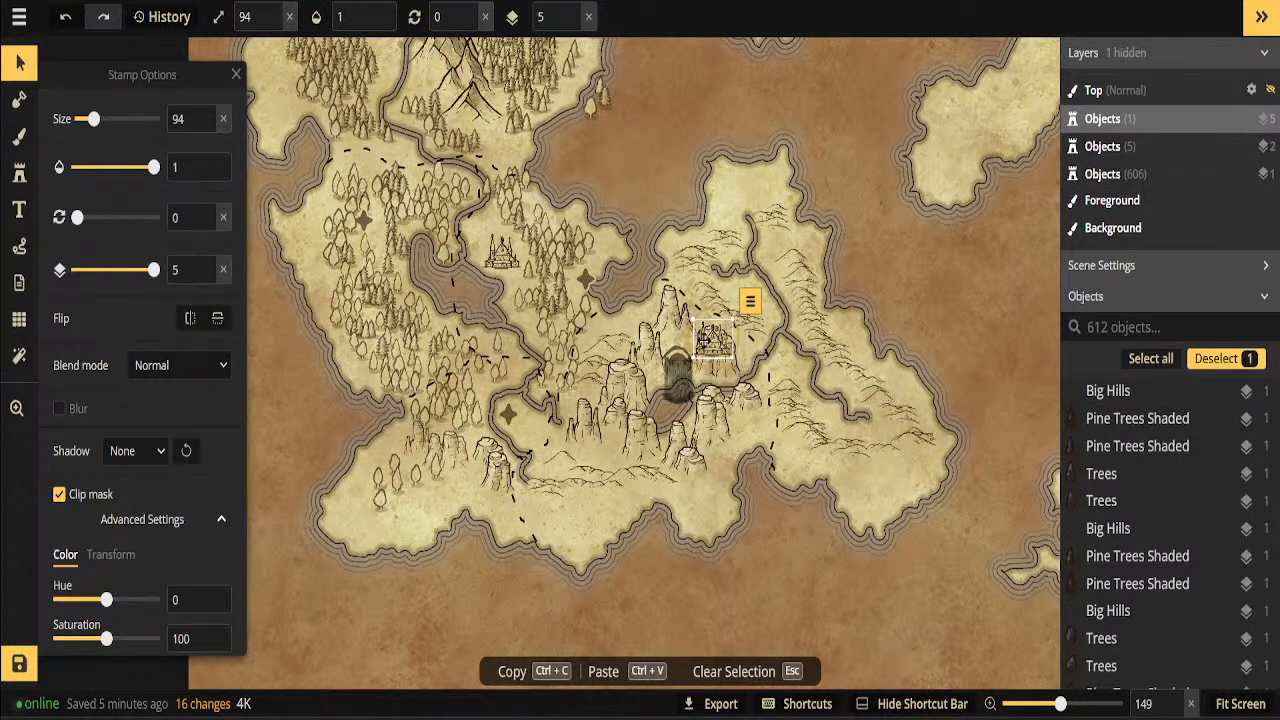
{"action": "left_click_drag", "start_coordinate": [716, 345], "coordinate": [886, 452]}
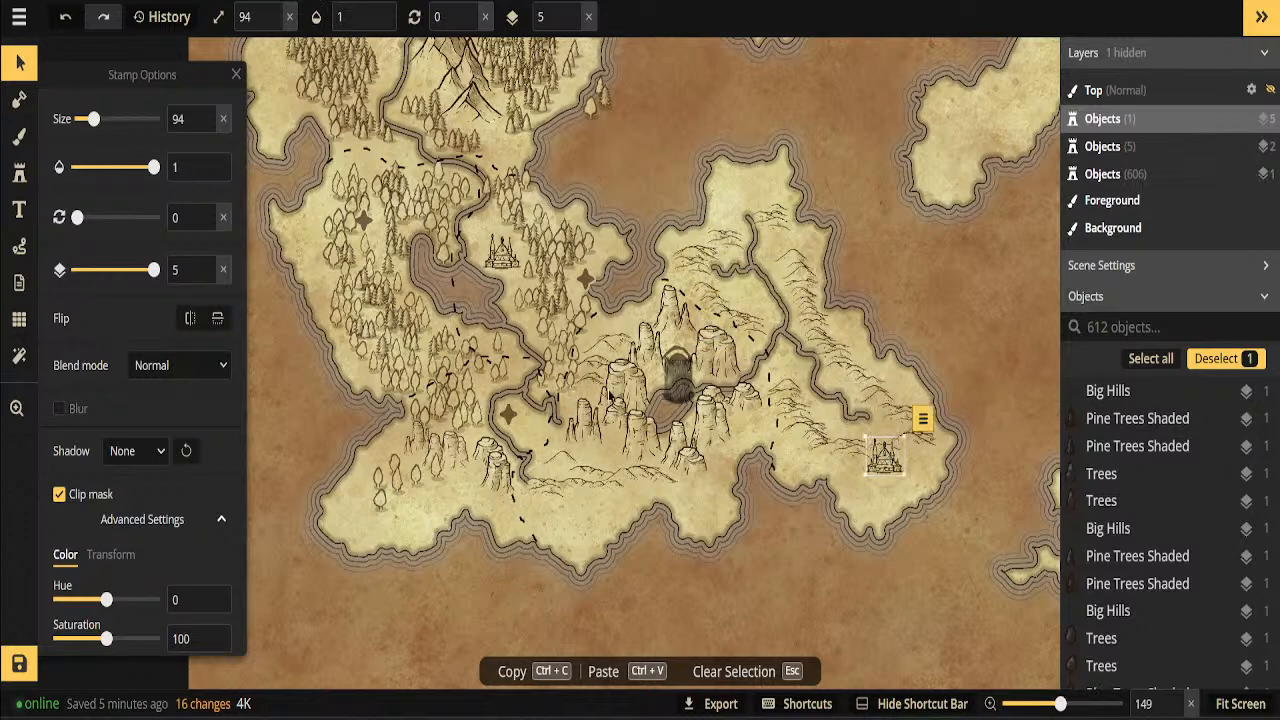
Duplicate the southeastern elven settlement, place the copy among the mesas above the dark gateway and enlarge it to size 115
{"action": "left_click", "coordinate": [922, 419]}
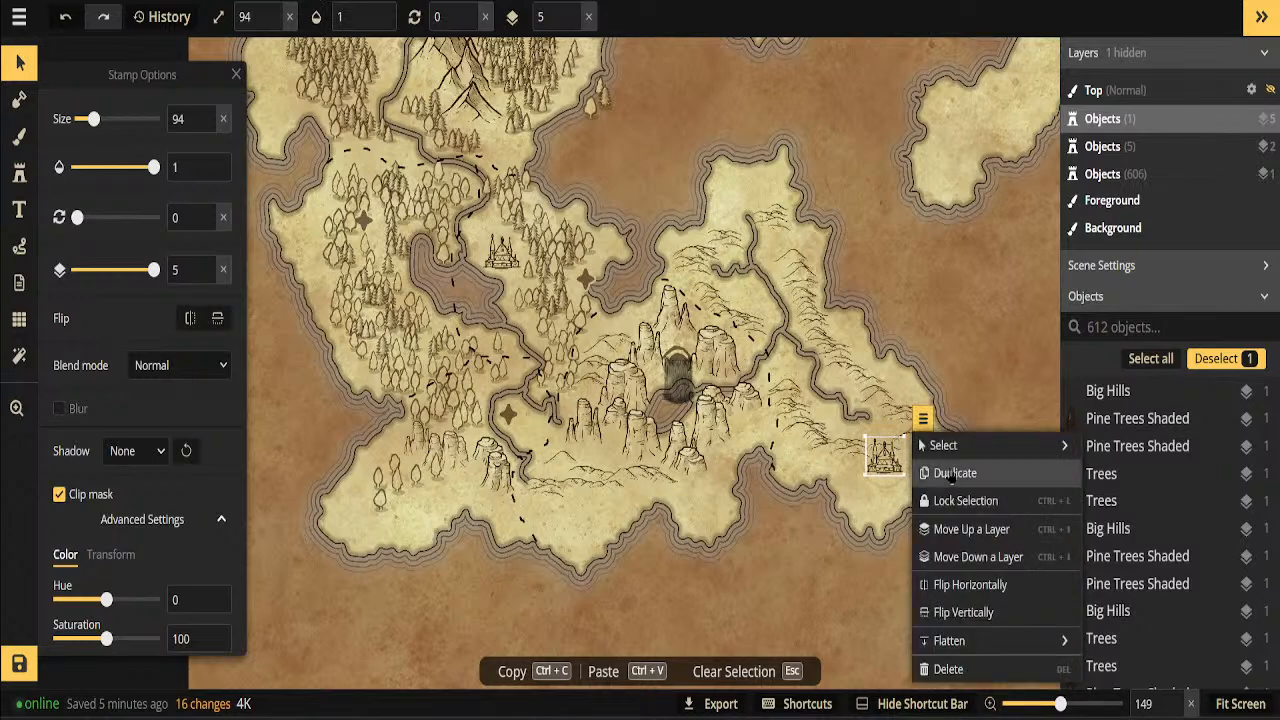
{"action": "left_click", "coordinate": [940, 476]}
{"action": "left_click_drag", "start_coordinate": [900, 468], "coordinate": [686, 347]}
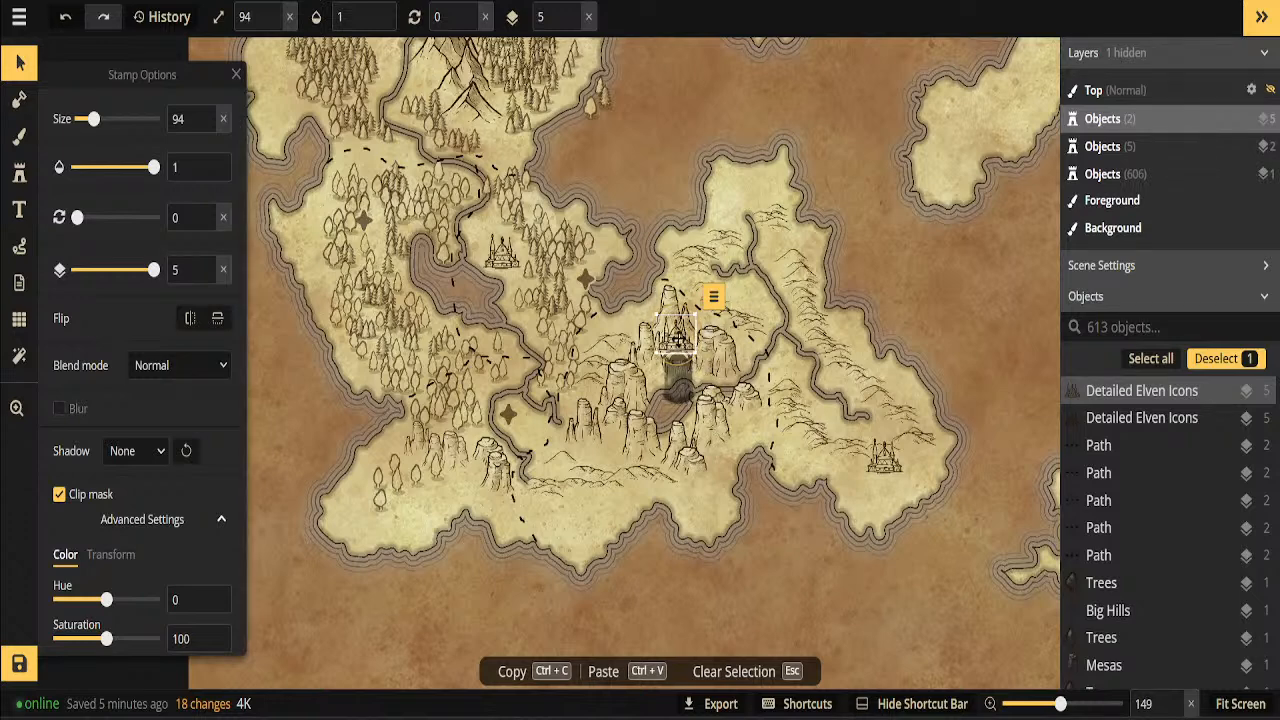
{"action": "left_click_drag", "start_coordinate": [696, 314], "coordinate": [705, 304]}
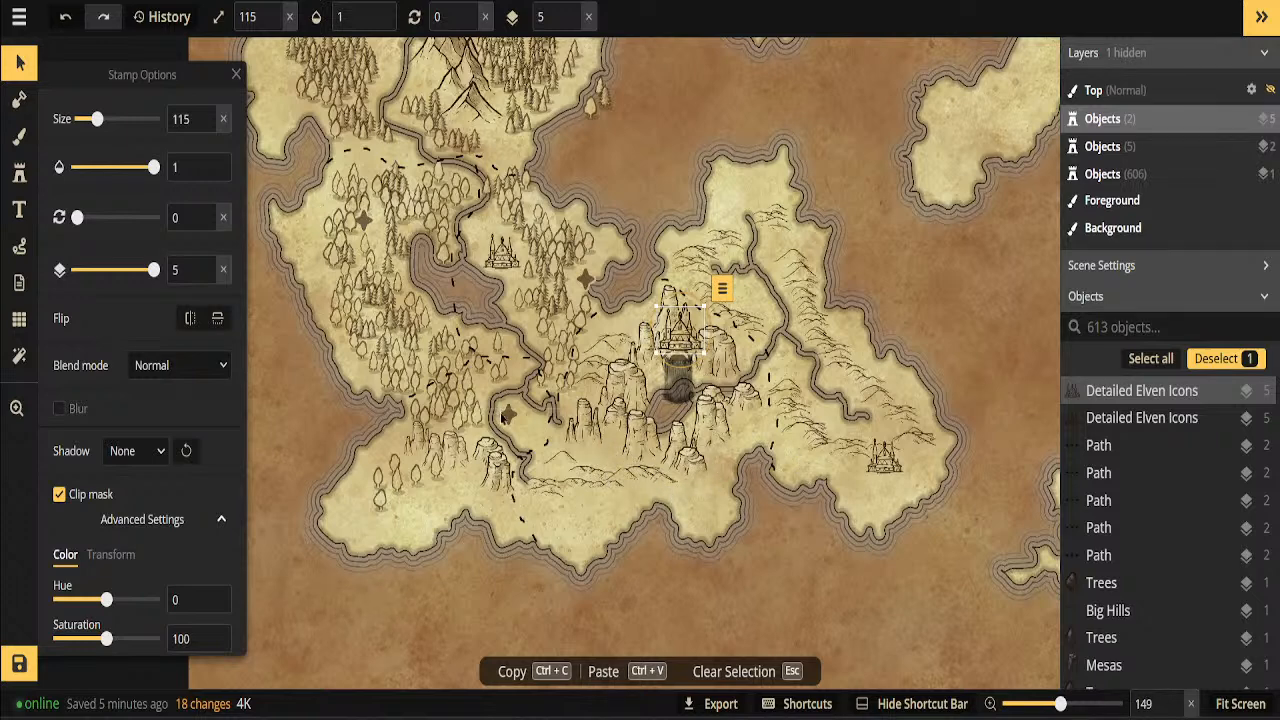
Duplicate the southern star by the river and place the copy at the southern coastal inlet beside the eastern dashed path
{"action": "left_click", "coordinate": [514, 424]}
{"action": "left_click", "coordinate": [505, 418]}
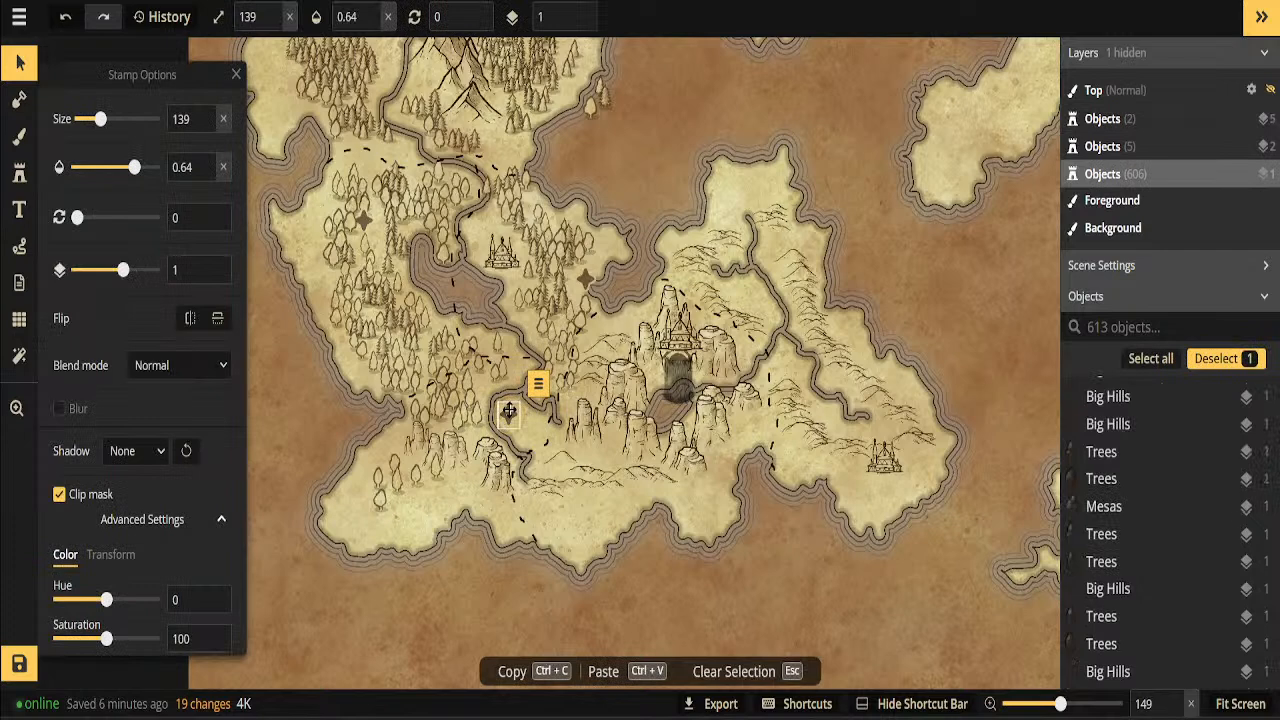
{"action": "right_click", "coordinate": [506, 420]}
{"action": "left_click", "coordinate": [567, 443]}
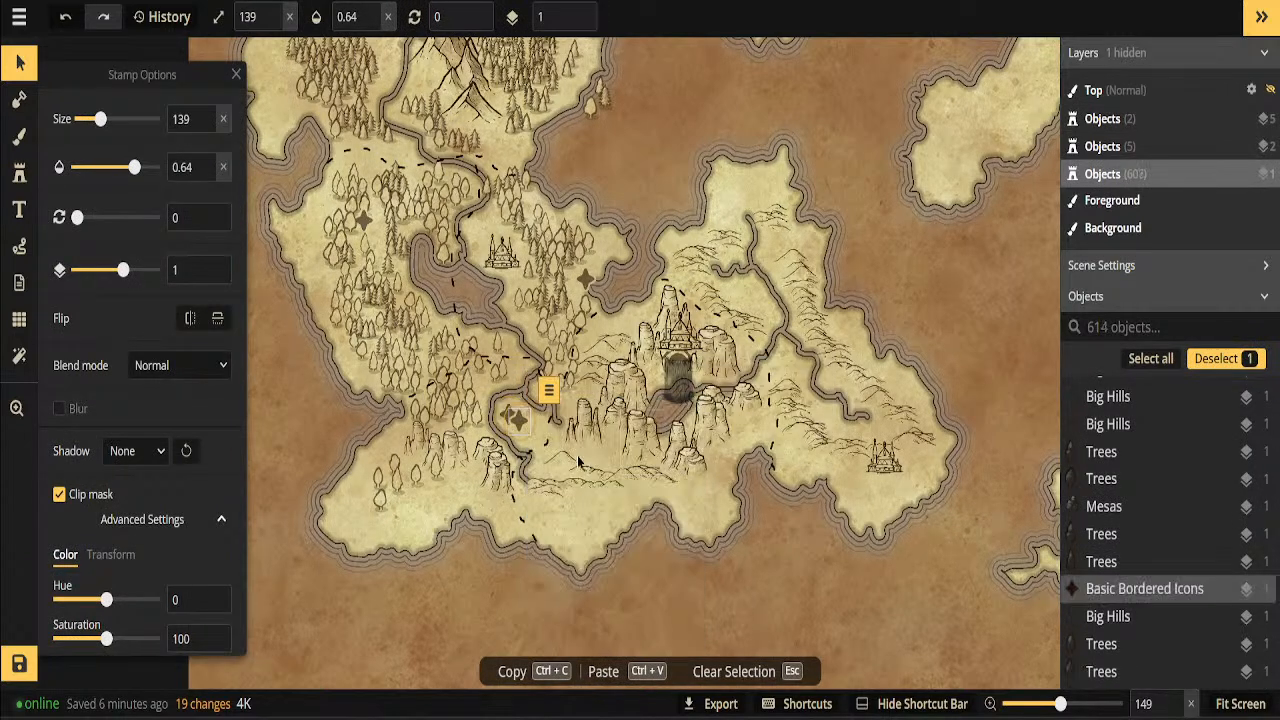
{"action": "left_click_drag", "start_coordinate": [640, 488], "coordinate": [754, 456]}
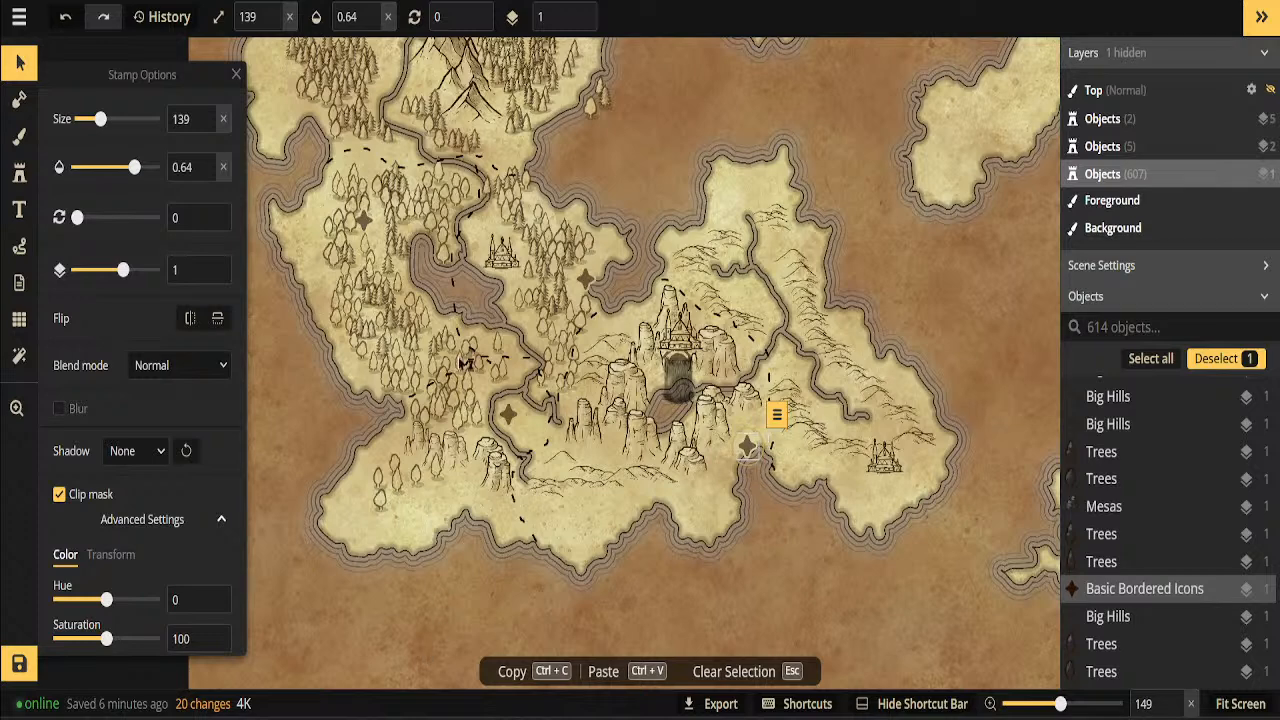
{"action": "key", "text": "Escape"}
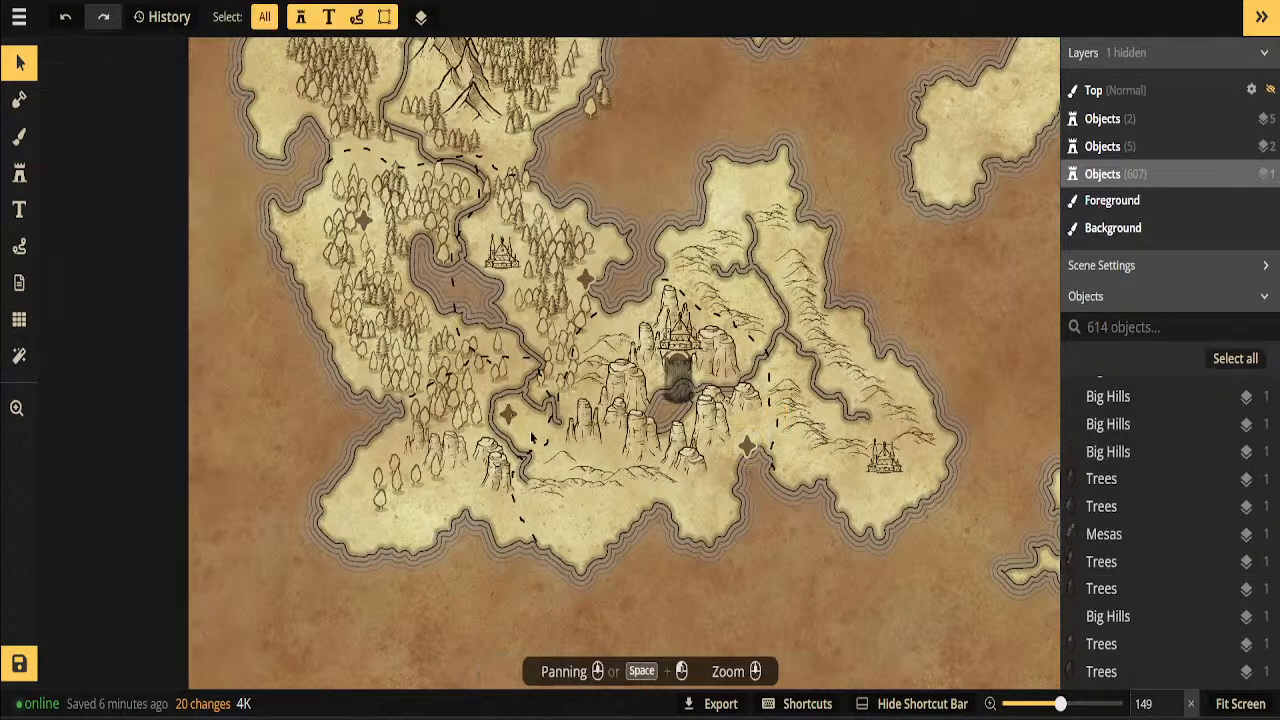
Duplicate the star by the river onto the southwestern peninsula and move the nearby lone tree slightly west
{"action": "left_click", "coordinate": [510, 418]}
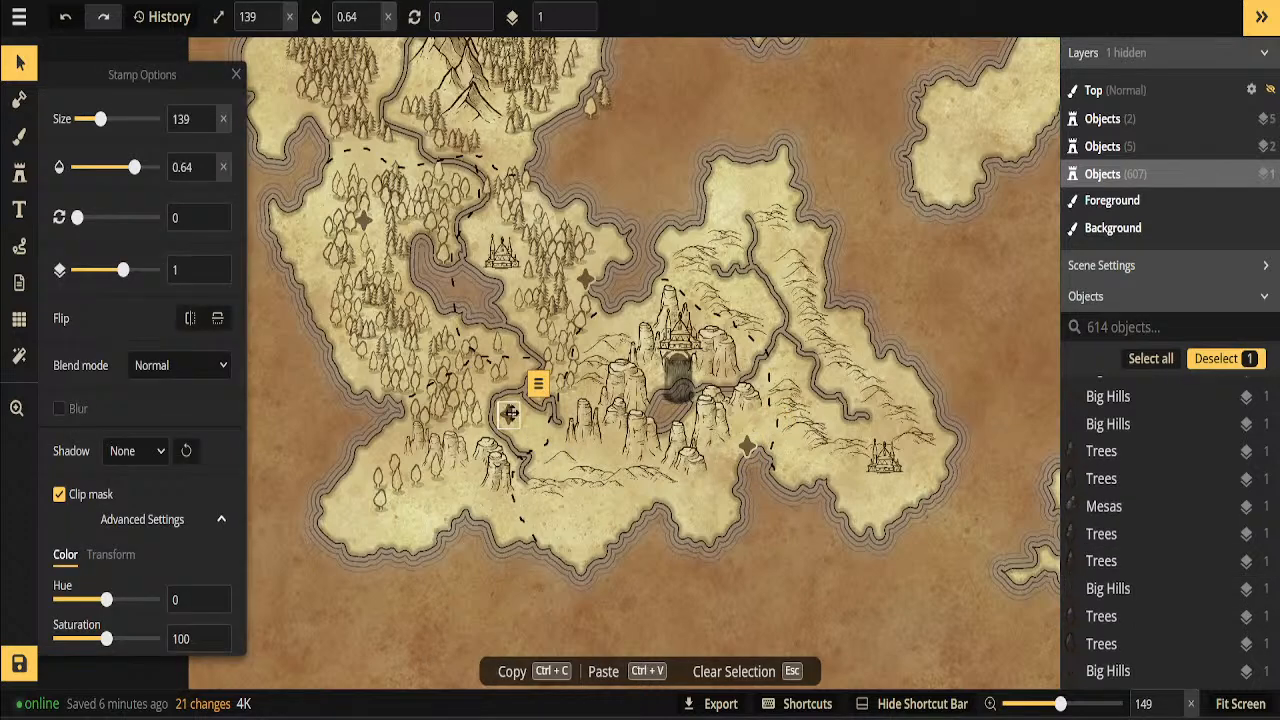
{"action": "right_click", "coordinate": [512, 418]}
{"action": "left_click", "coordinate": [558, 442]}
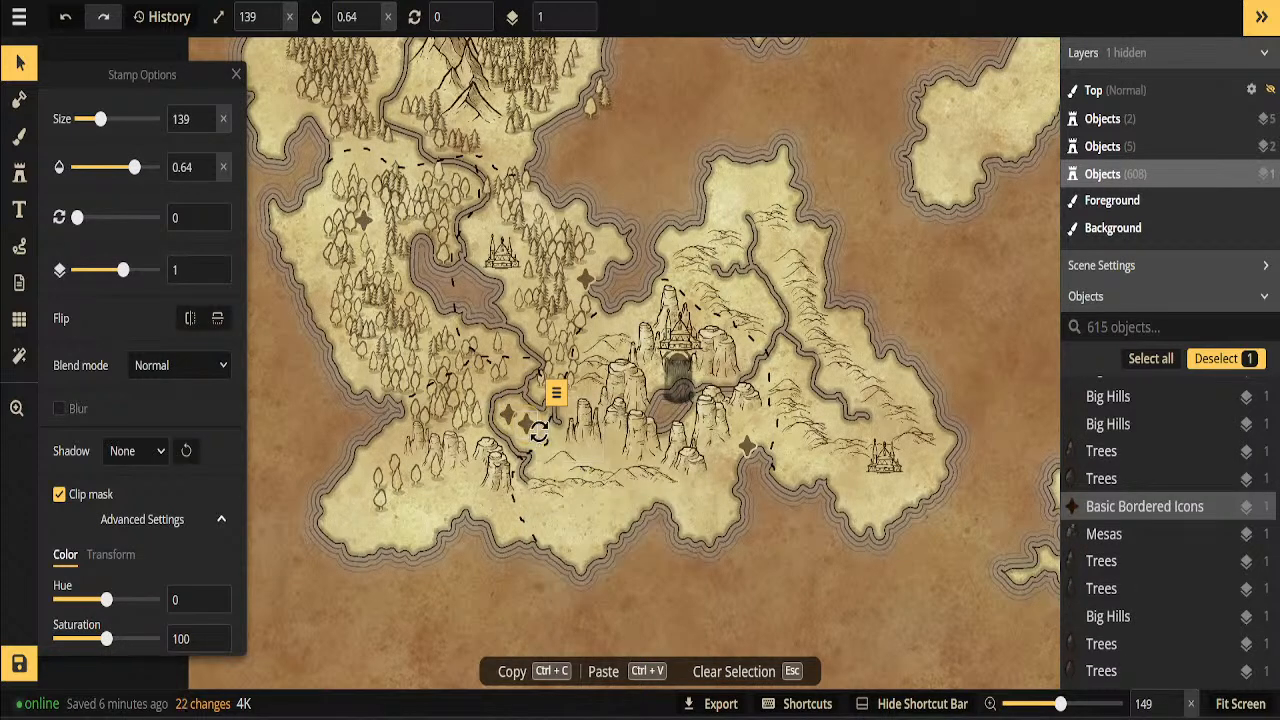
{"action": "left_click", "coordinate": [408, 517]}
{"action": "left_click_drag", "start_coordinate": [380, 513], "coordinate": [331, 501]}
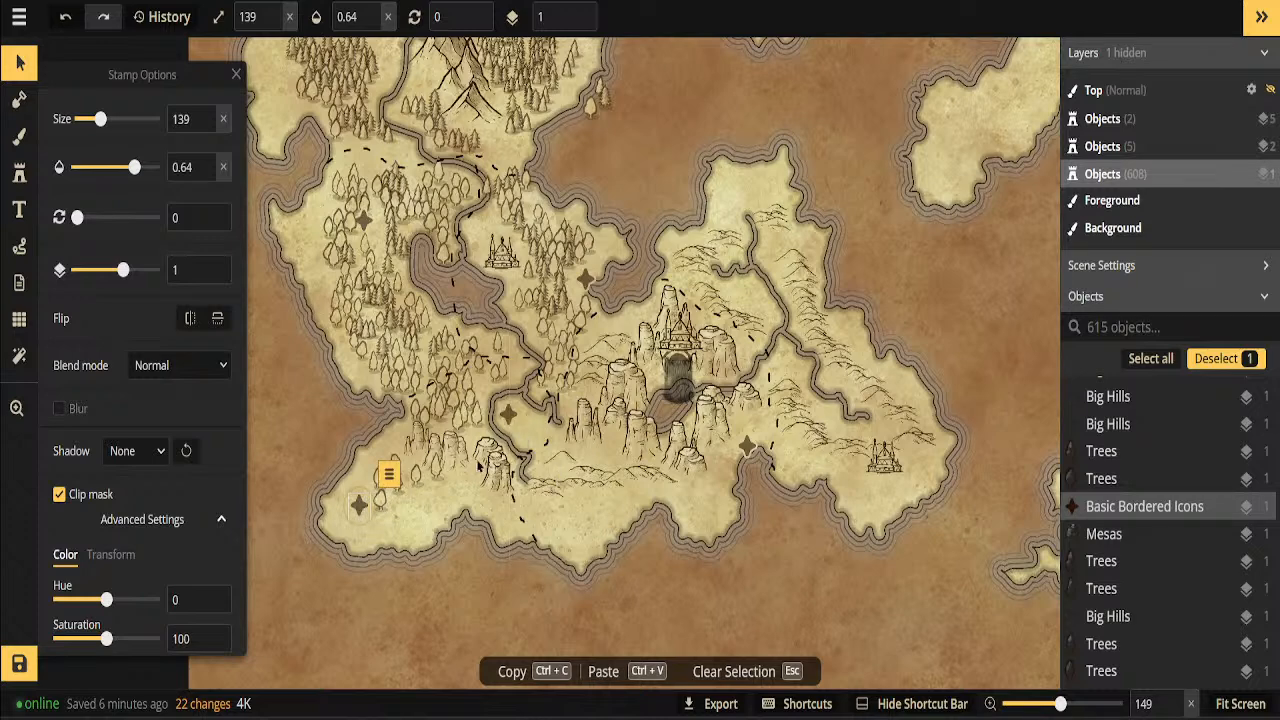
{"action": "left_click_drag", "start_coordinate": [370, 505], "coordinate": [426, 501]}
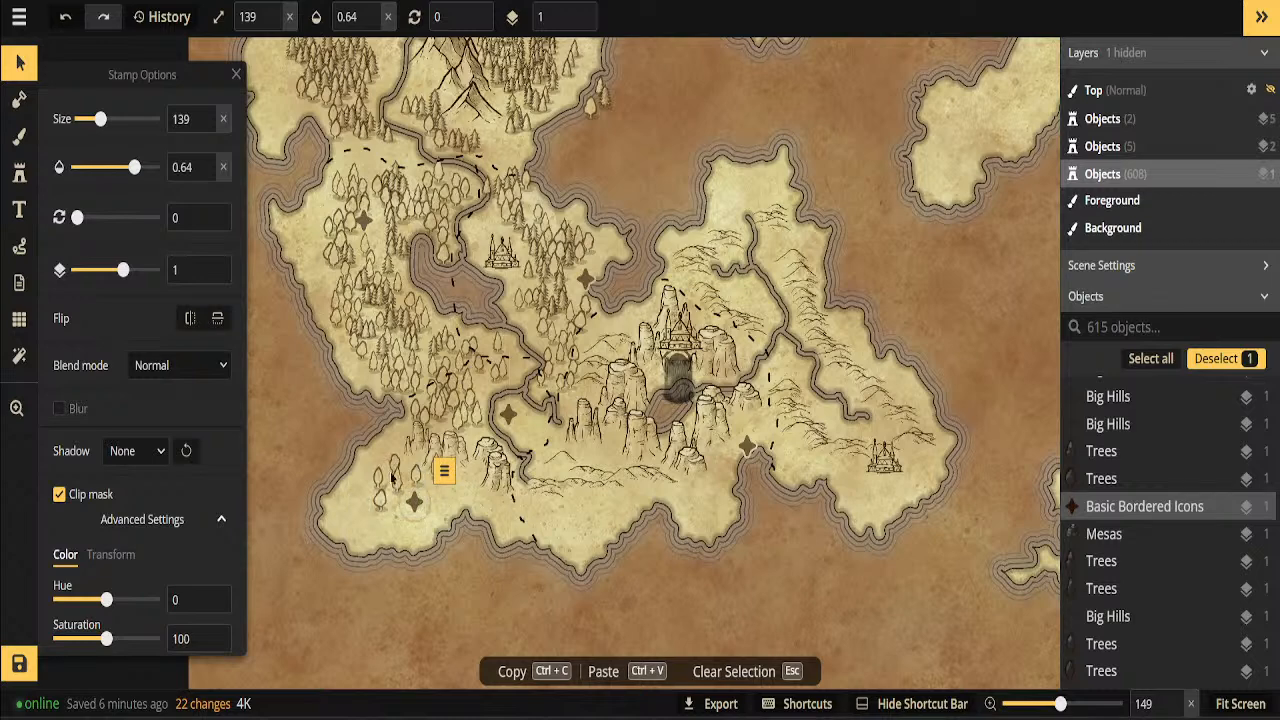
{"action": "left_click", "coordinate": [378, 502]}
{"action": "left_click_drag", "start_coordinate": [380, 501], "coordinate": [366, 501]}
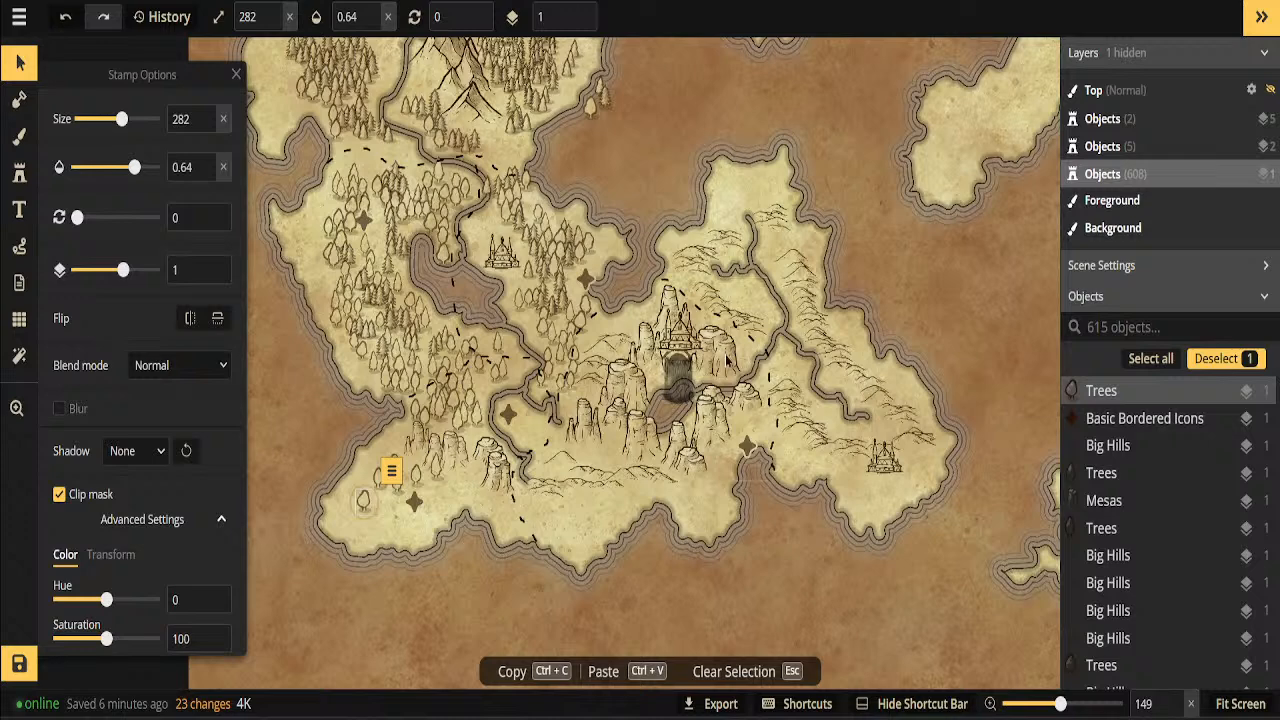
Set the contrast of the elven settlement stamp above the dark gateway to 200
{"action": "left_click", "coordinate": [680, 332]}
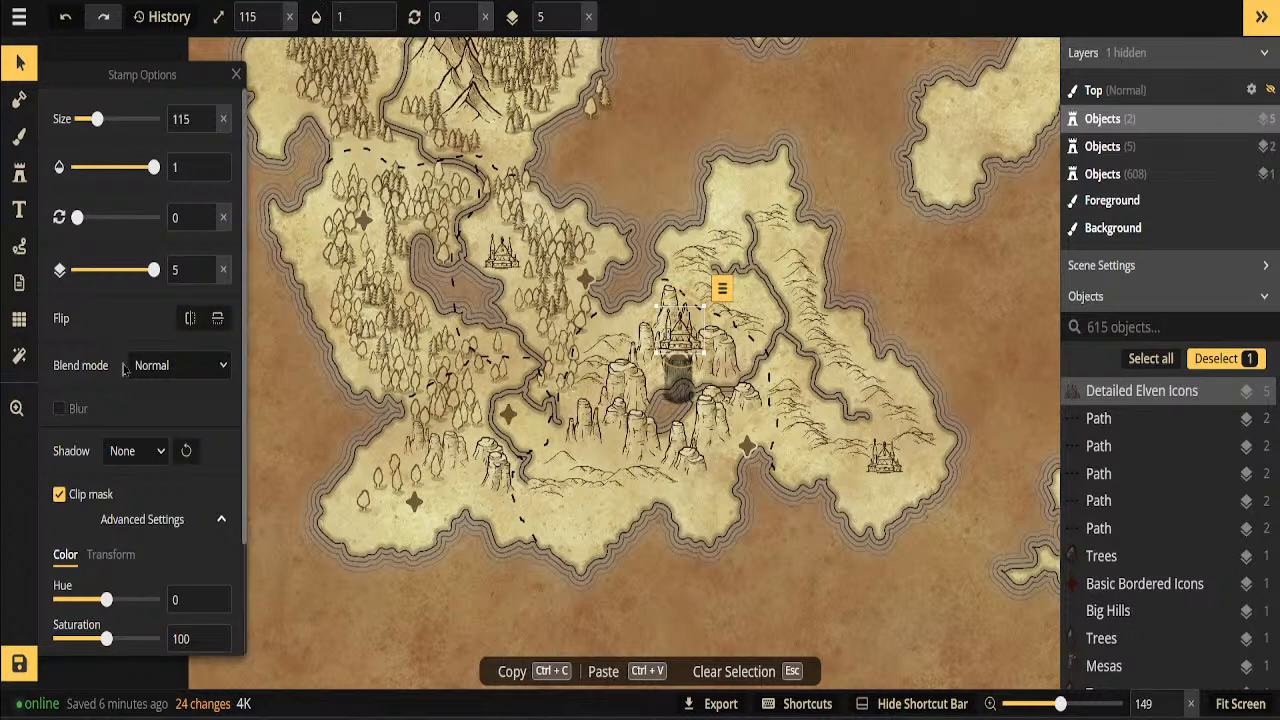
{"action": "scroll", "coordinate": [123, 370], "scroll_direction": "down", "scroll_amount": 3}
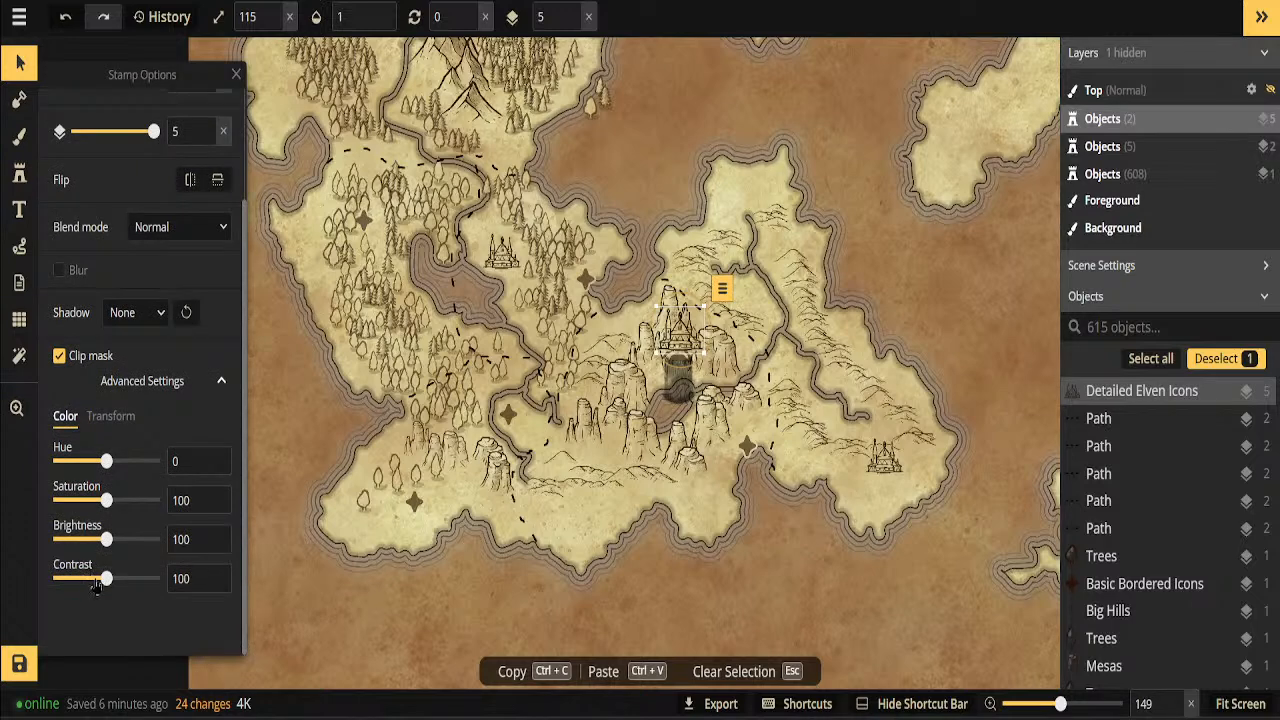
{"action": "left_click_drag", "start_coordinate": [97, 587], "coordinate": [162, 578]}
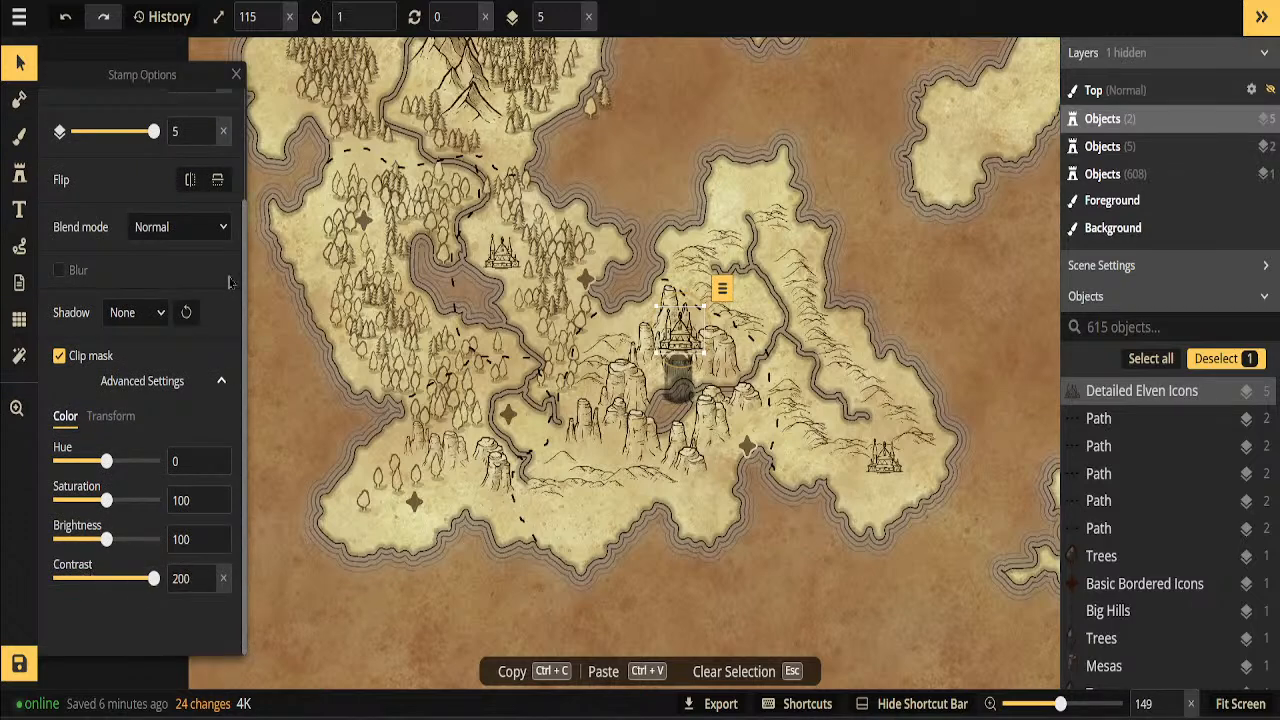
Give the elven settlement above the dark gateway a custom object shadow, resetting the shadow to default once before reapplying it
{"action": "left_click", "coordinate": [159, 314]}
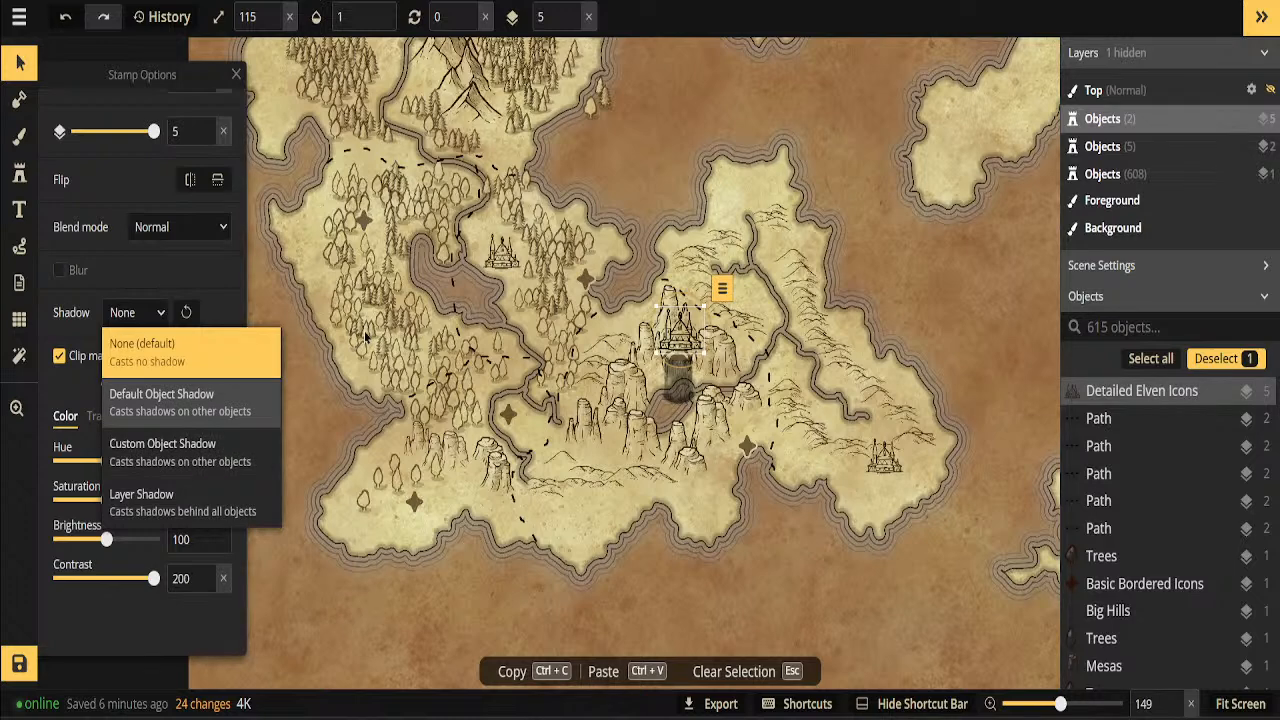
{"action": "left_click", "coordinate": [136, 254]}
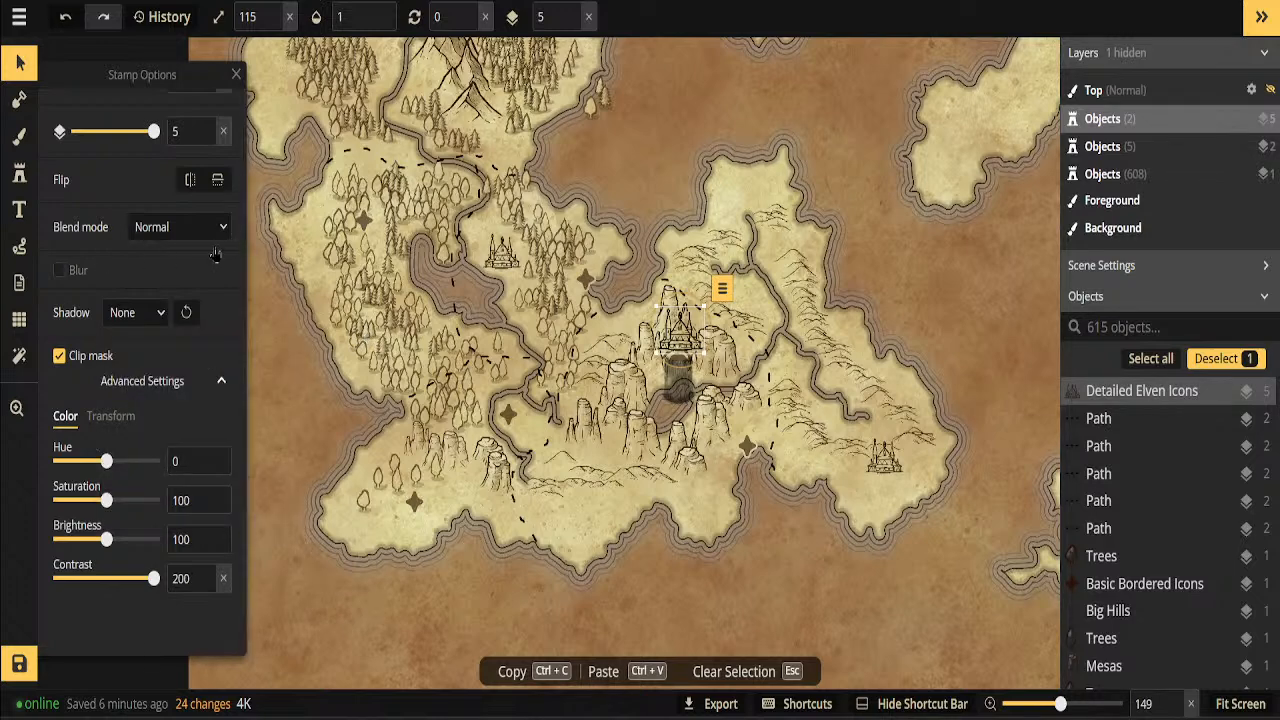
{"action": "left_click", "coordinate": [160, 315]}
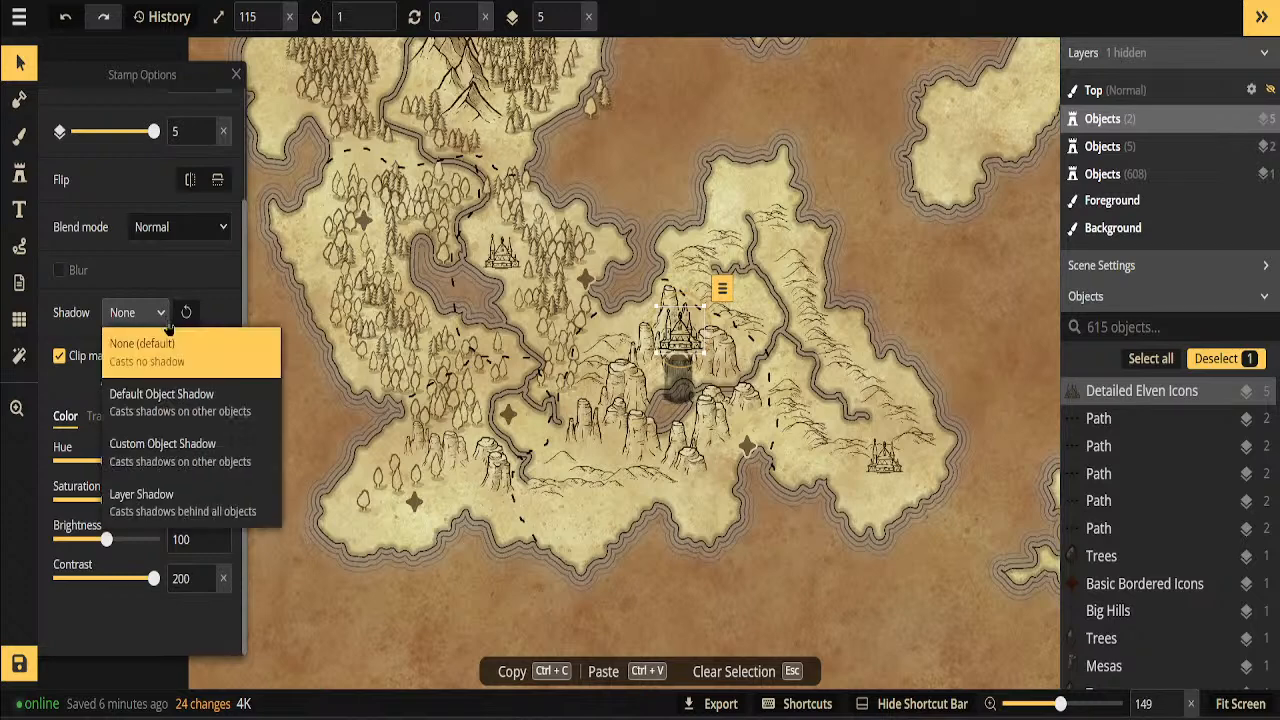
{"action": "left_click", "coordinate": [162, 450]}
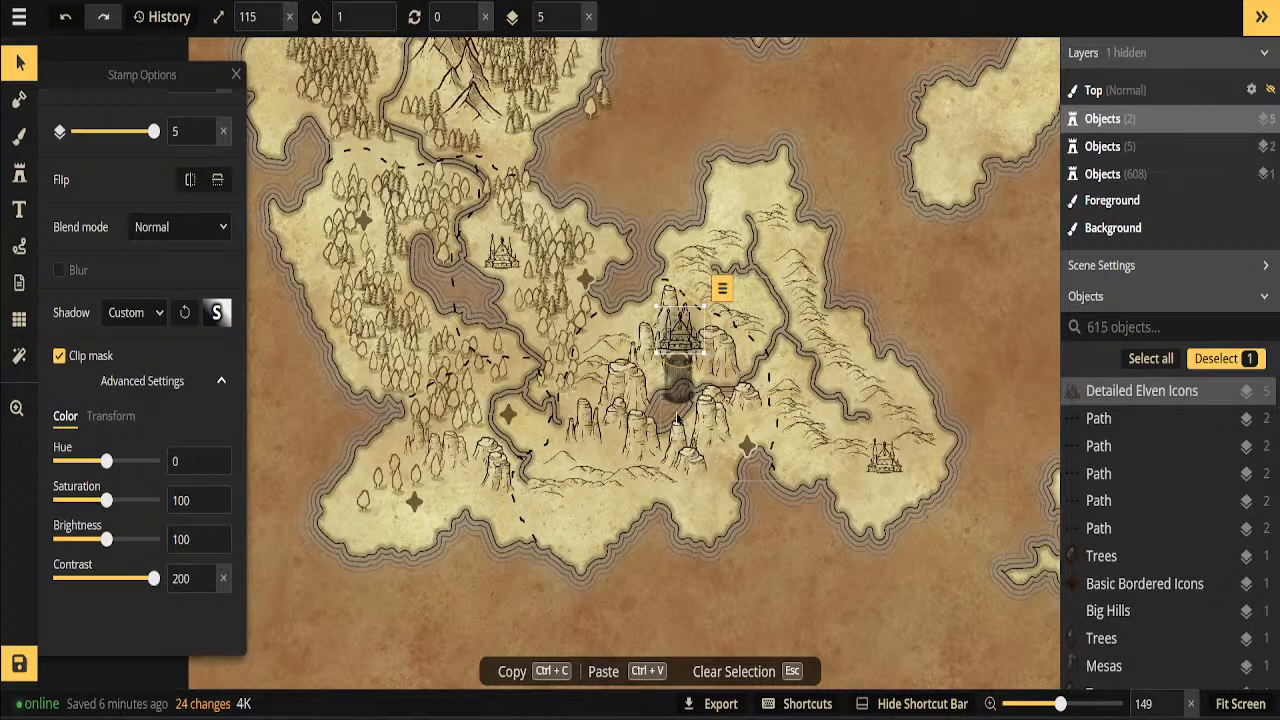
{"action": "left_click", "coordinate": [184, 314]}
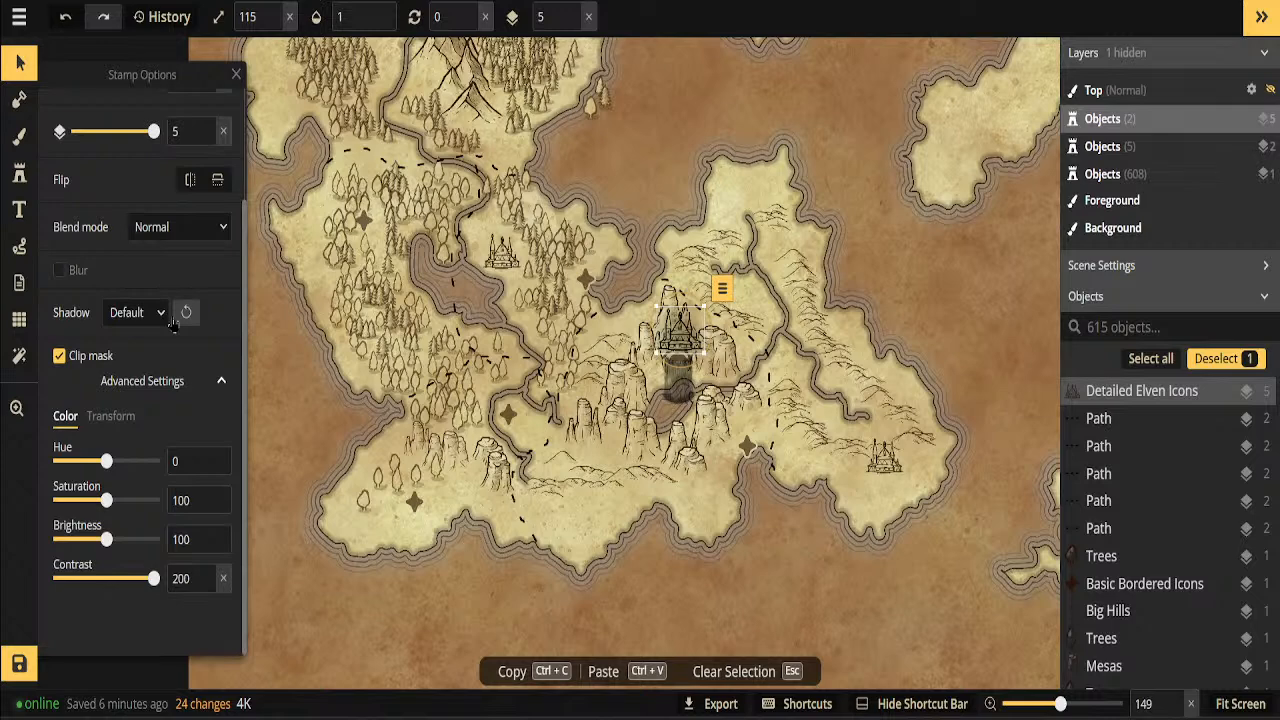
{"action": "left_click", "coordinate": [166, 316]}
{"action": "left_click", "coordinate": [157, 458]}
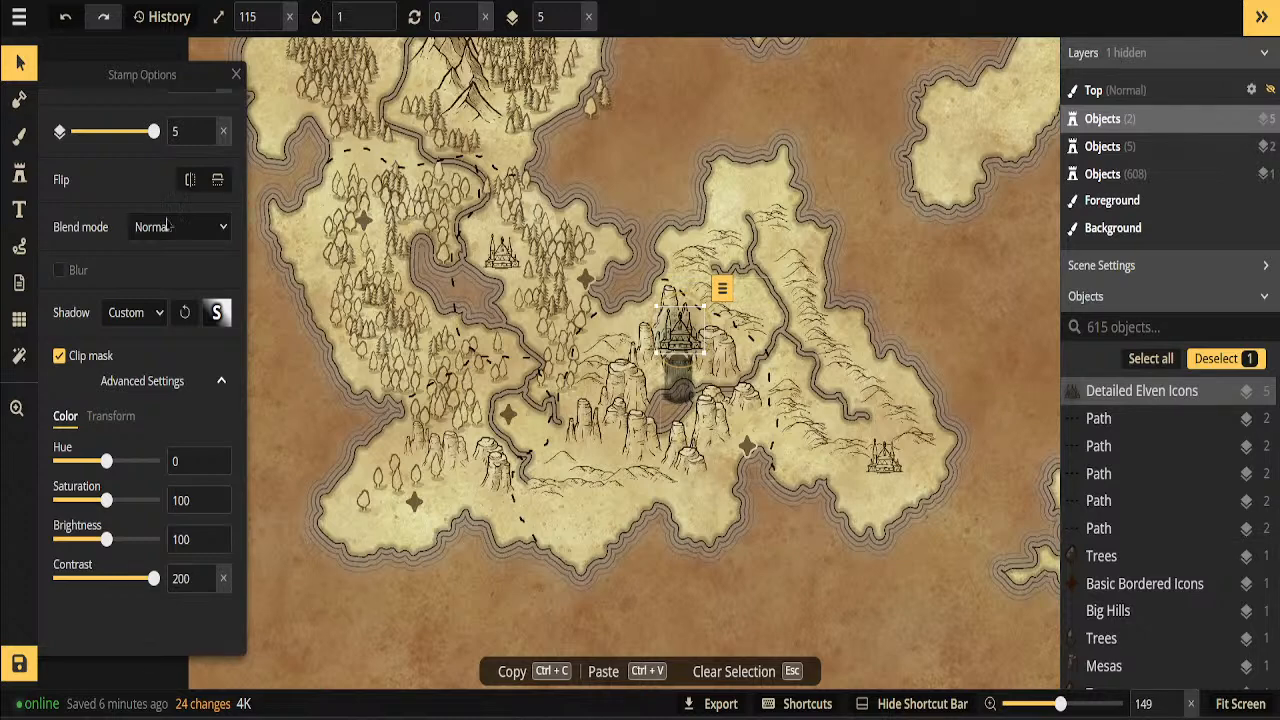
Try a custom shadow on the elven settlement above the dark gateway, with blur 0, horizontal offset 0 and intensity 2.27
{"action": "left_click", "coordinate": [216, 313]}
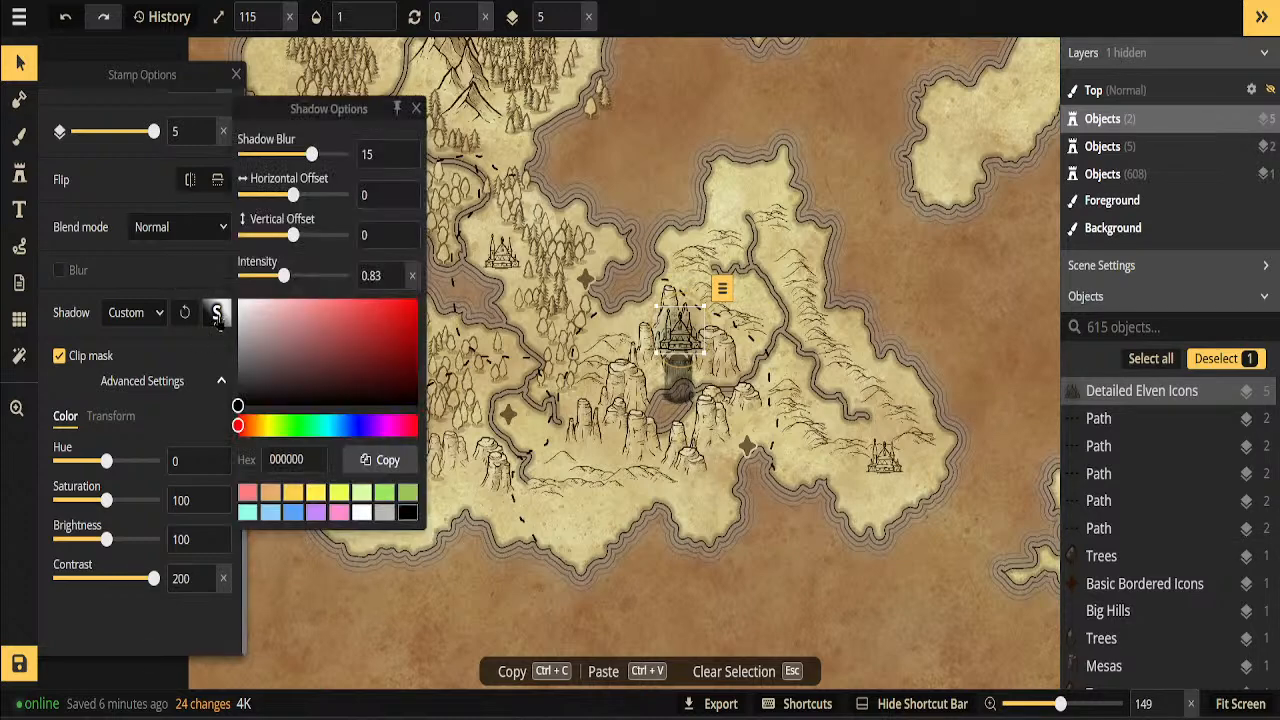
{"action": "left_click_drag", "start_coordinate": [285, 277], "coordinate": [327, 278]}
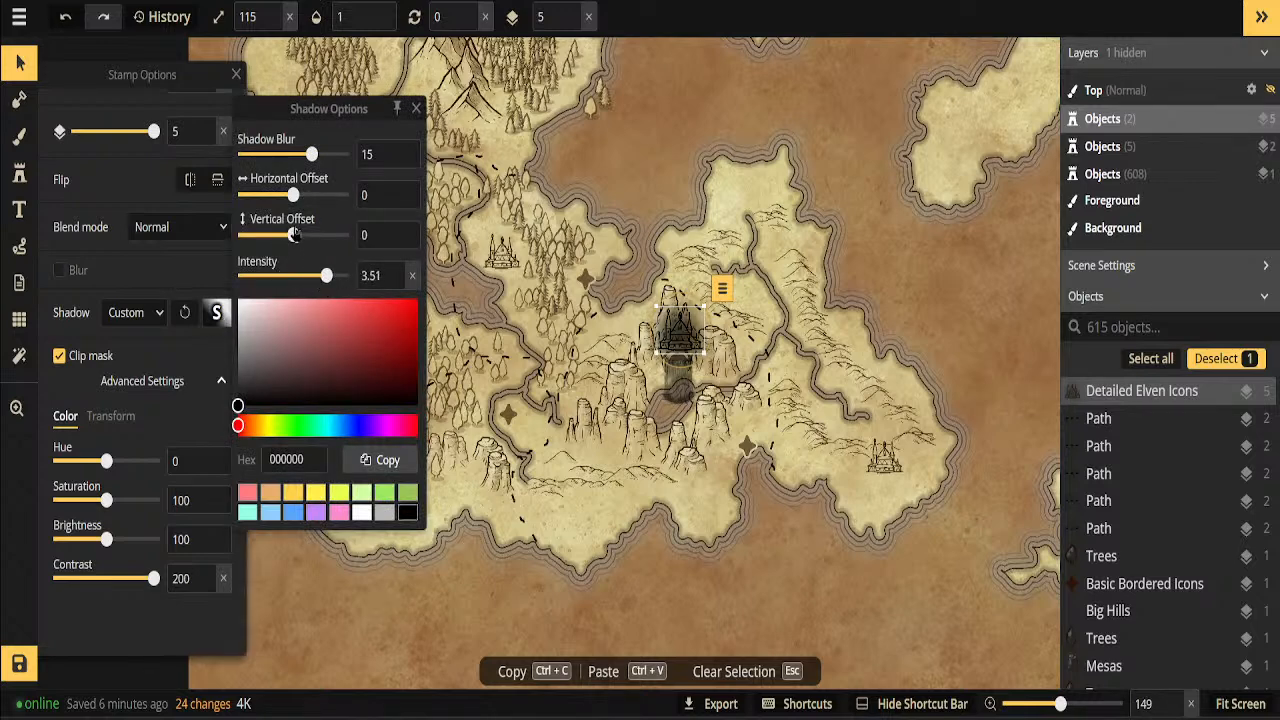
{"action": "left_click_drag", "start_coordinate": [306, 157], "coordinate": [258, 156]}
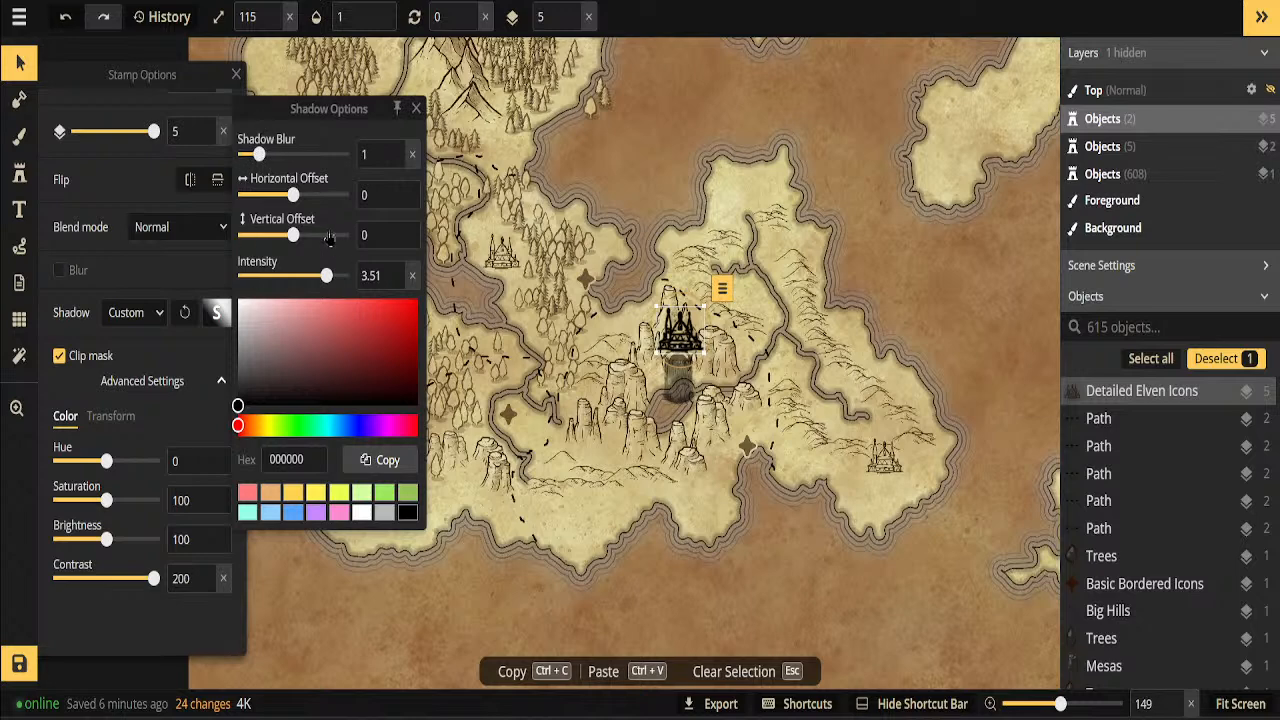
{"action": "mouse_move", "coordinate": [322, 277]}
{"action": "left_mouse_down"}
{"action": "mouse_move", "coordinate": [298, 278]}
{"action": "mouse_move", "coordinate": [310, 277]}
{"action": "left_mouse_up"}
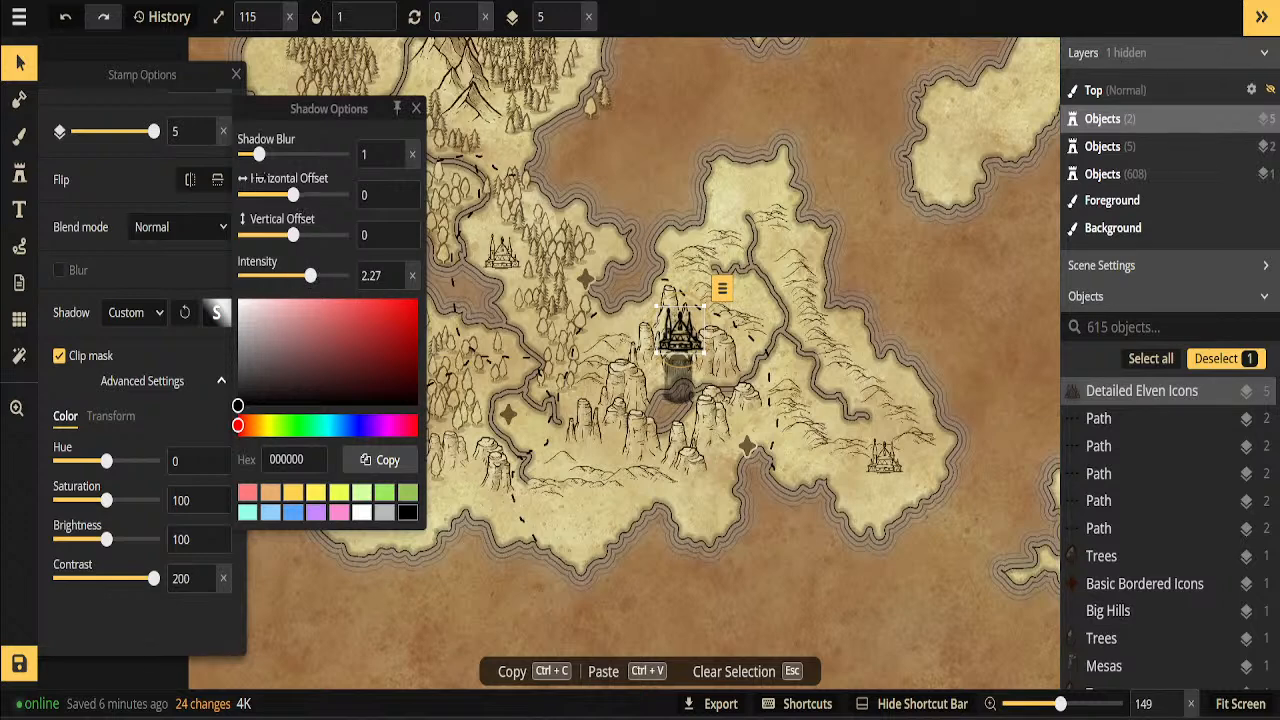
{"action": "left_click_drag", "start_coordinate": [292, 195], "coordinate": [354, 200]}
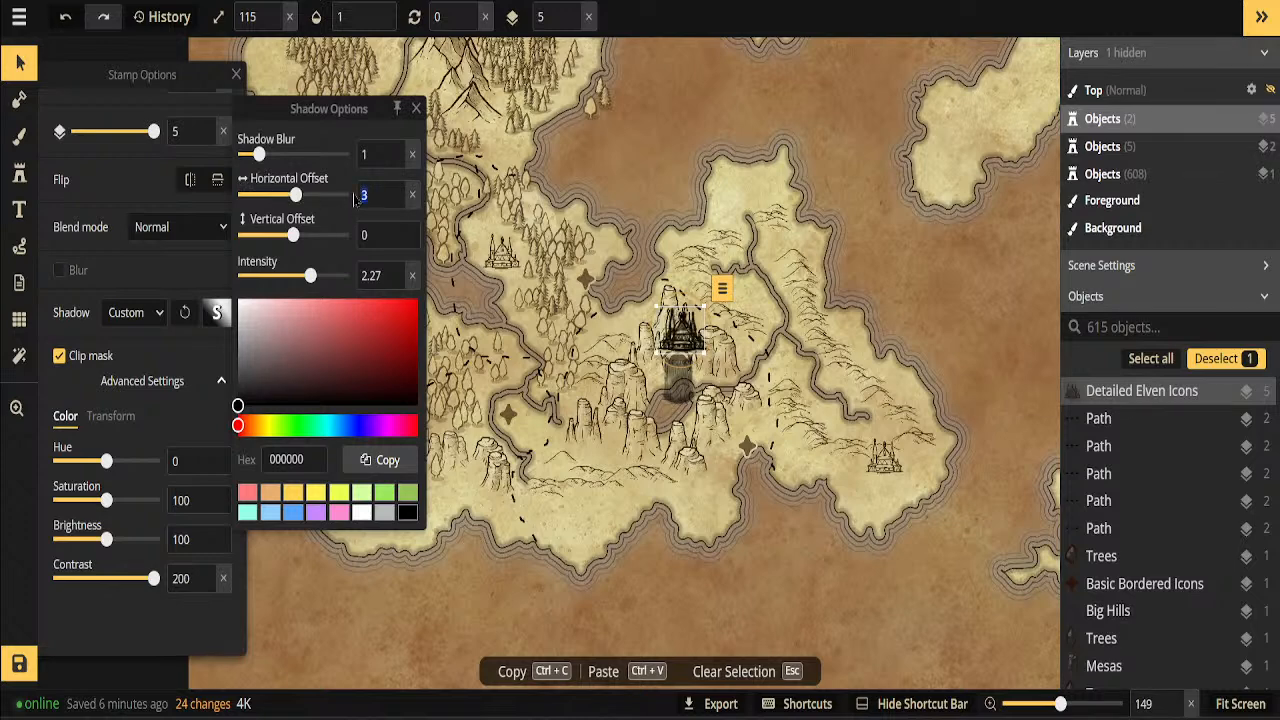
{"action": "type", "text": "0"}
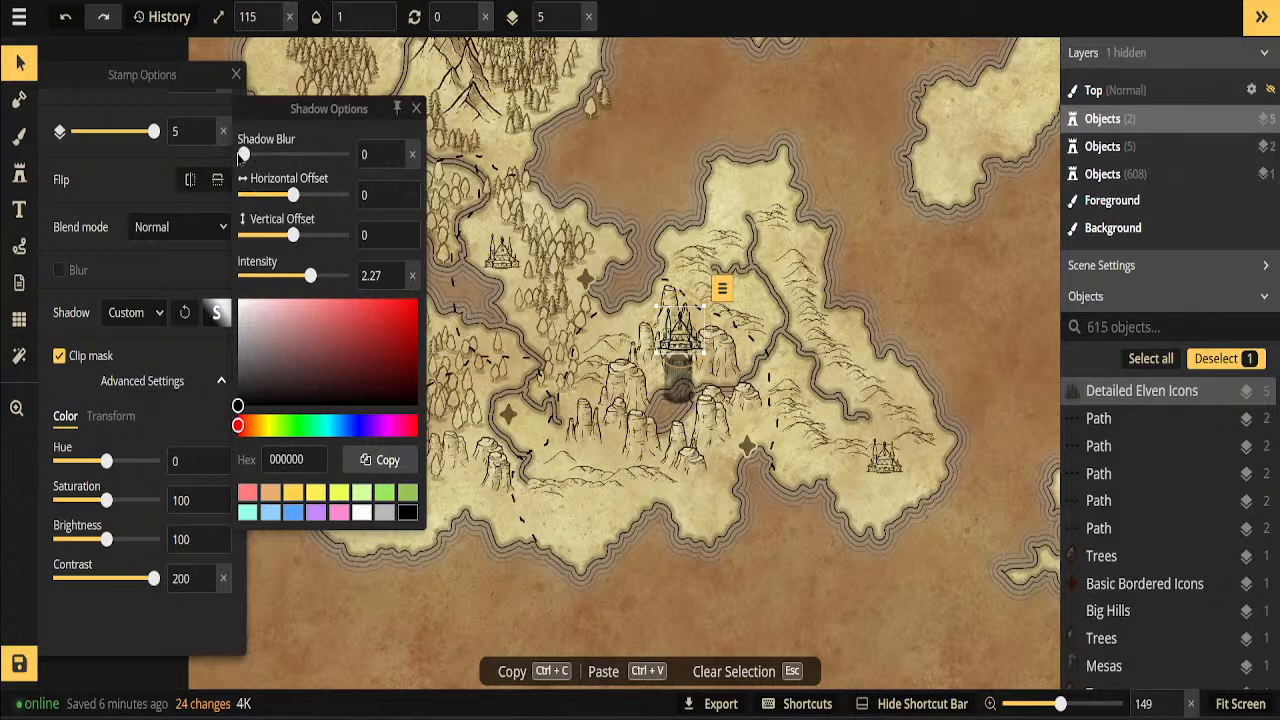
{"action": "left_click_drag", "start_coordinate": [301, 238], "coordinate": [310, 238]}
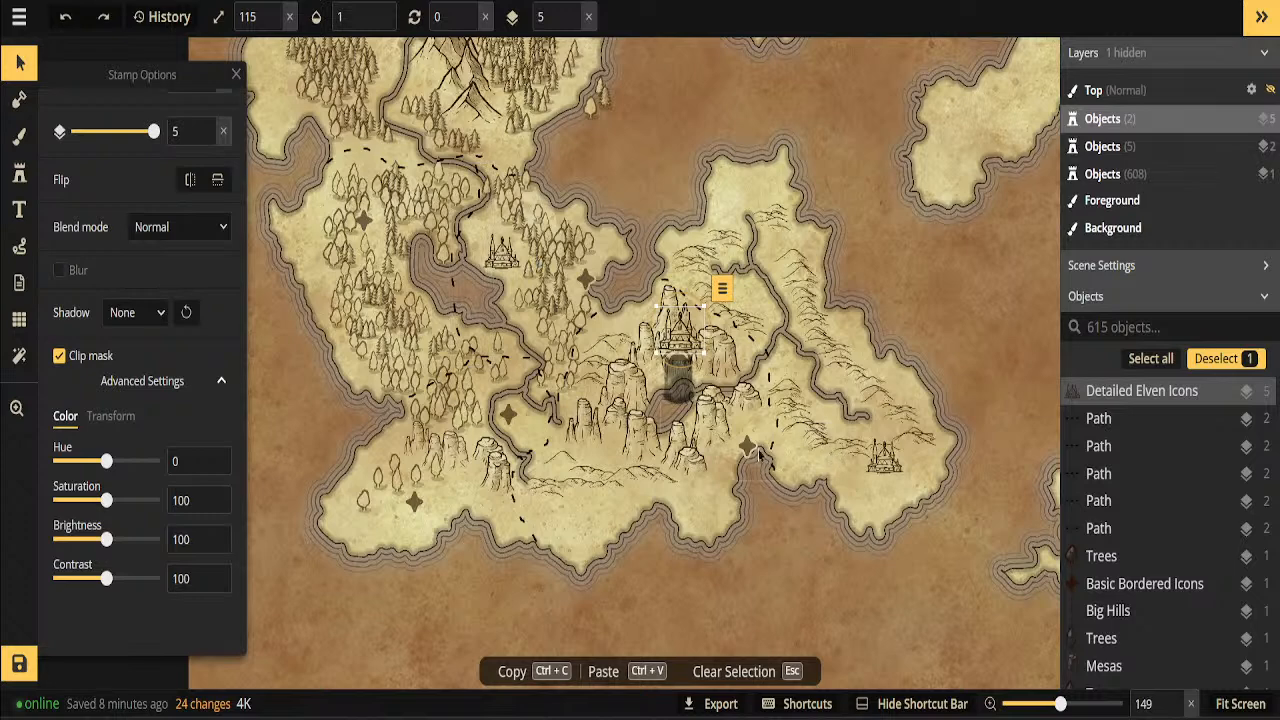
Duplicate the star at the southern coastal inlet, place the copy at the base of the dark gateway, and set its opacity to 1
{"action": "left_click", "coordinate": [748, 445]}
{"action": "right_click", "coordinate": [748, 445]}
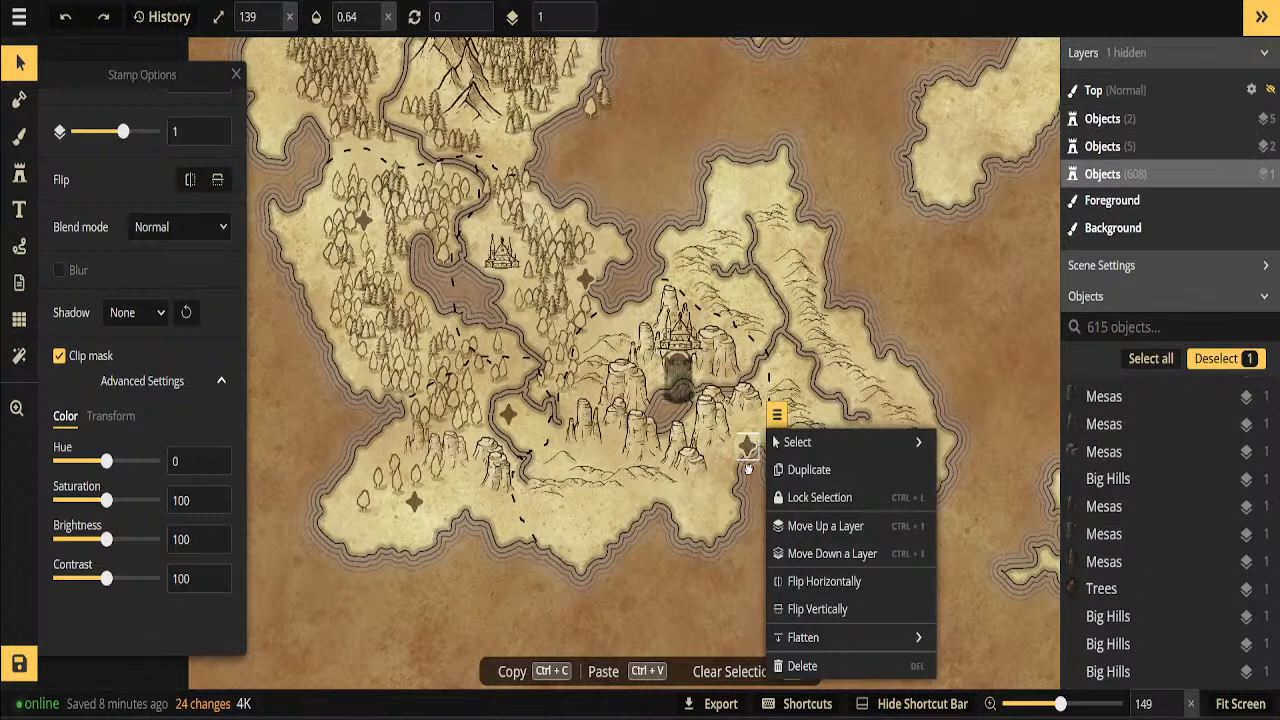
{"action": "left_click", "coordinate": [808, 469]}
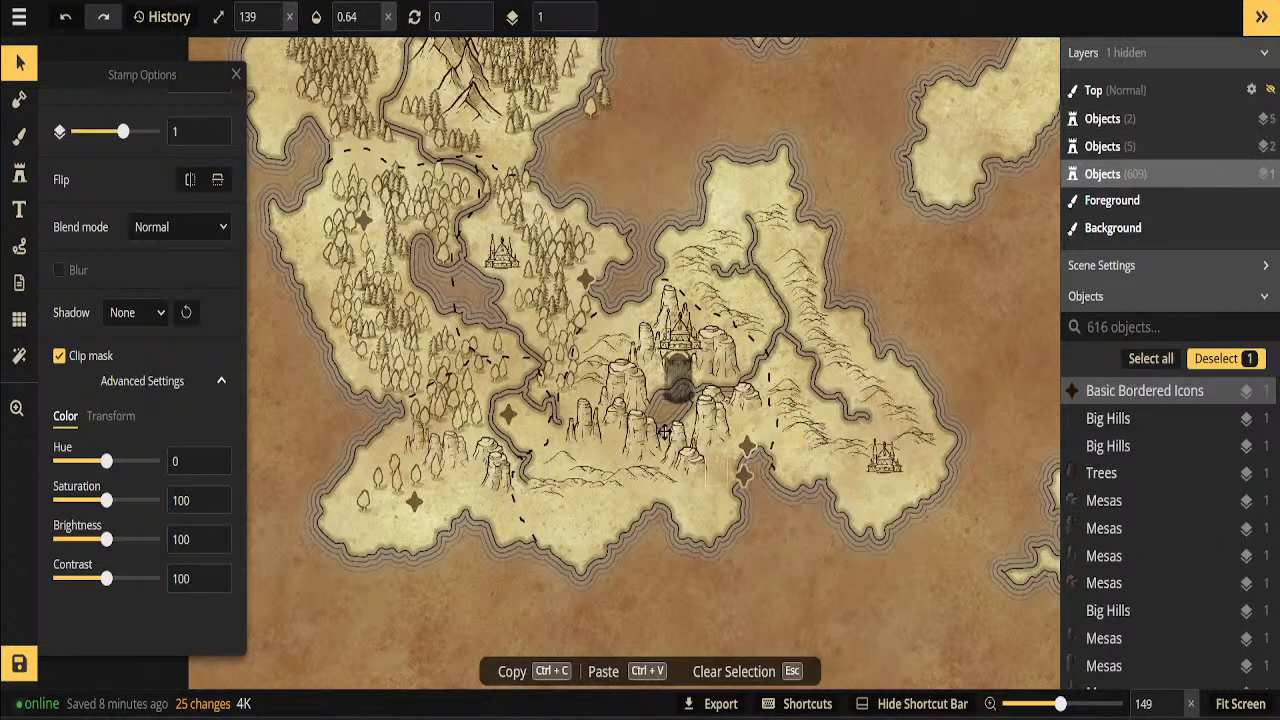
{"action": "left_click_drag", "start_coordinate": [663, 430], "coordinate": [678, 385]}
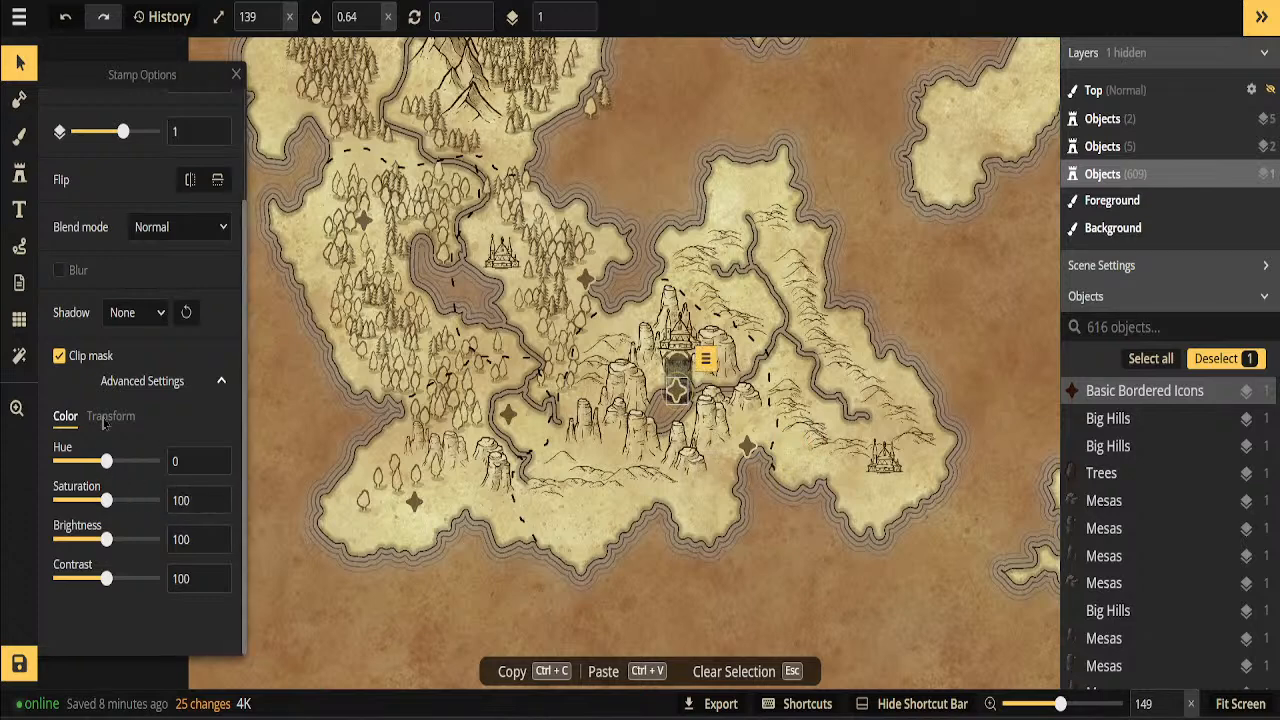
{"action": "scroll", "coordinate": [184, 160], "scroll_direction": "up", "scroll_amount": 3}
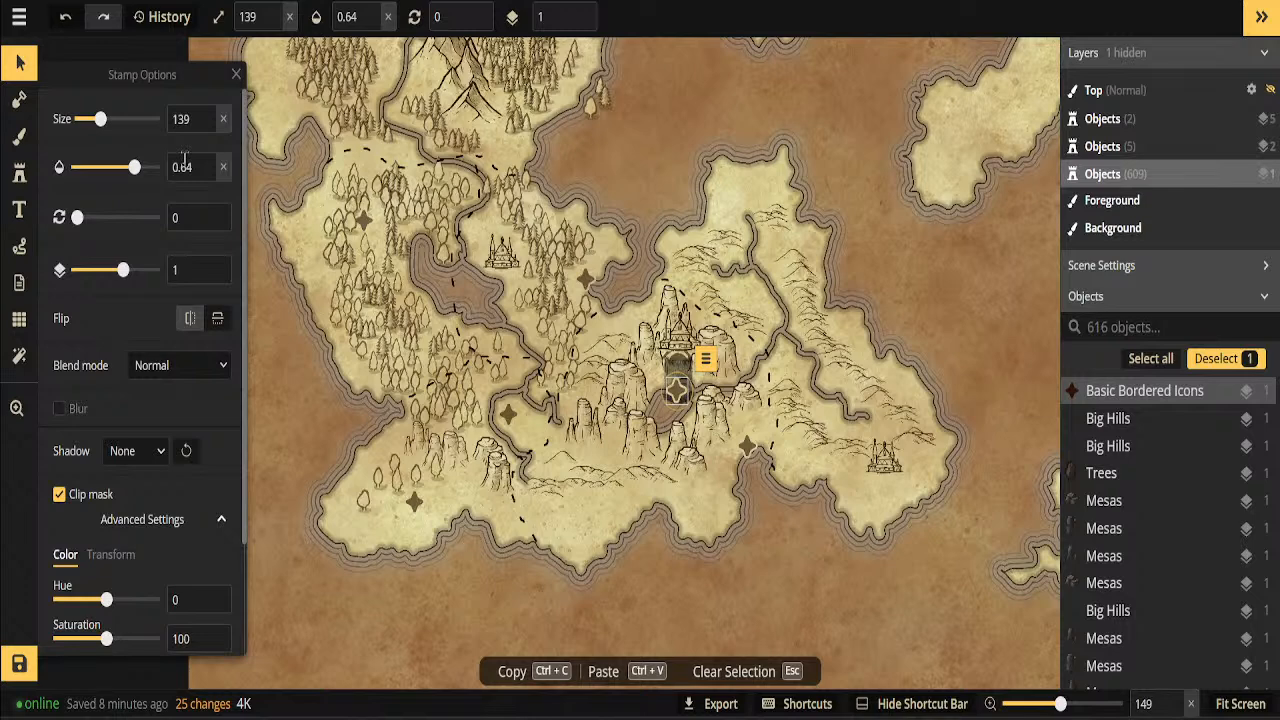
{"action": "left_click", "coordinate": [223, 167]}
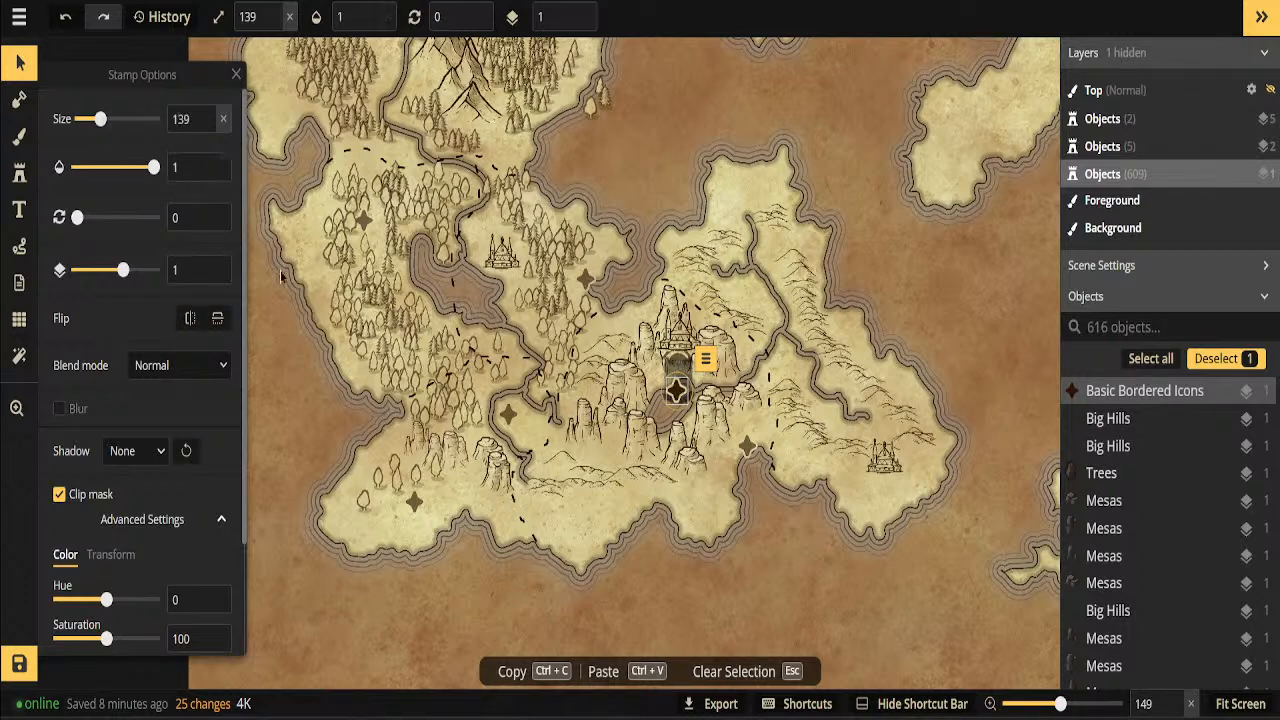
Give the elven settlement above the dark gateway a custom object shadow with intensity 3.32 and blur 0.8
{"action": "left_click", "coordinate": [686, 338]}
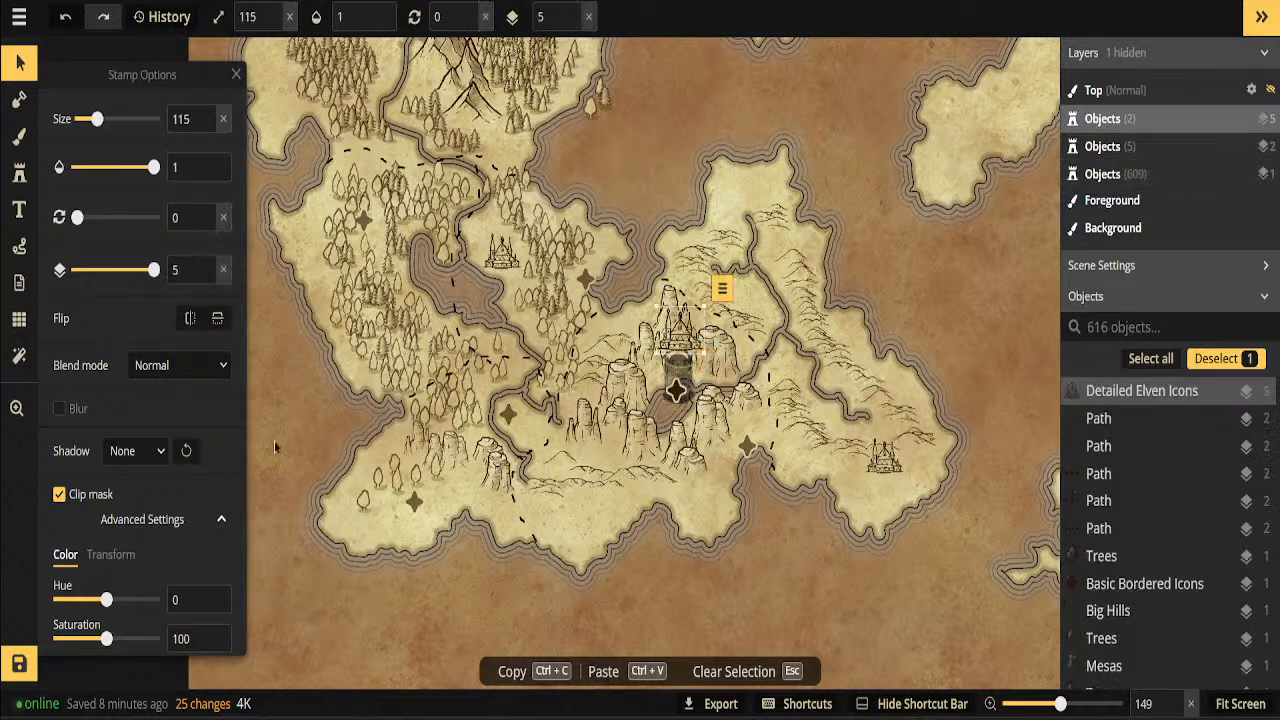
{"action": "left_click", "coordinate": [134, 455]}
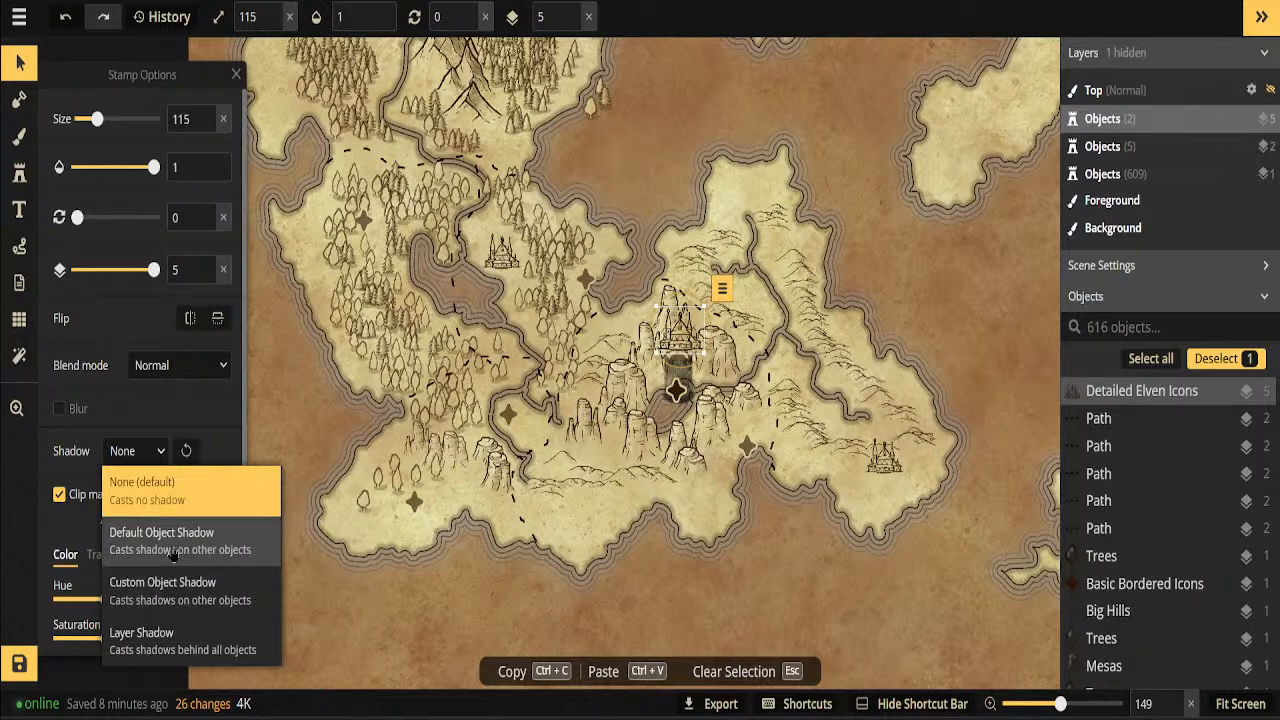
{"action": "left_click", "coordinate": [166, 597]}
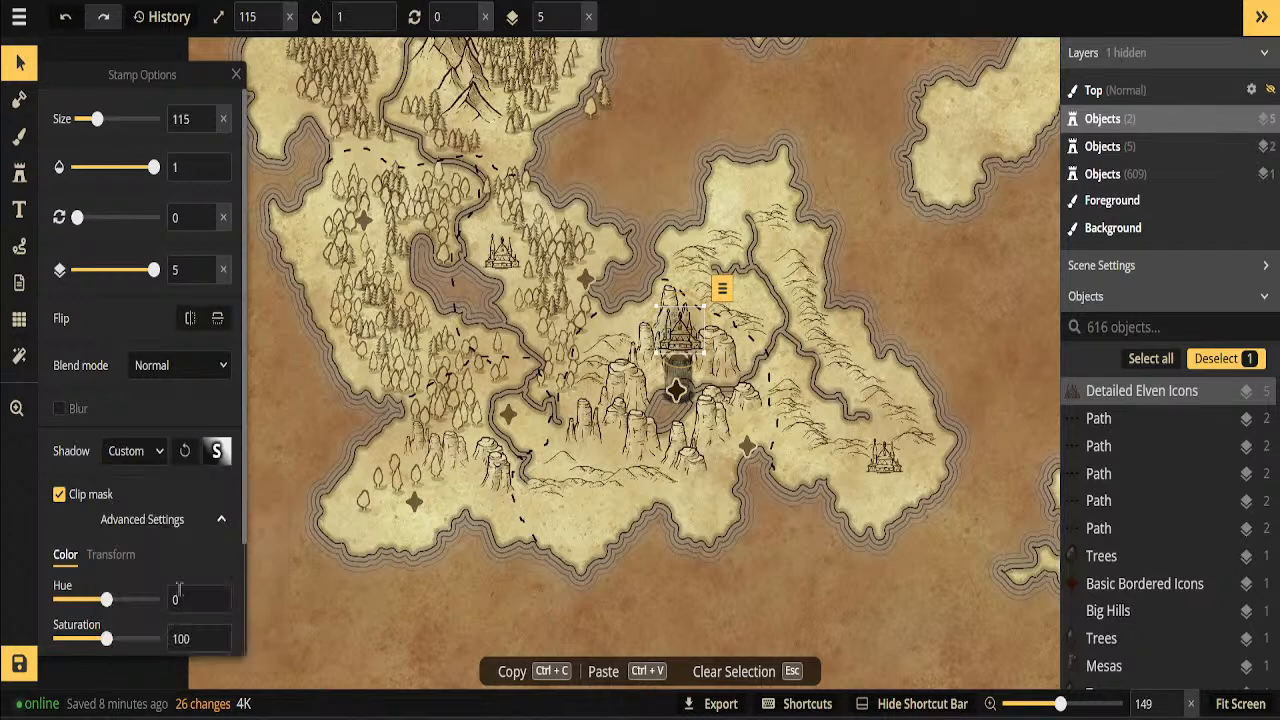
{"action": "left_click", "coordinate": [210, 455]}
{"action": "left_click", "coordinate": [217, 460]}
{"action": "left_click", "coordinate": [220, 458]}
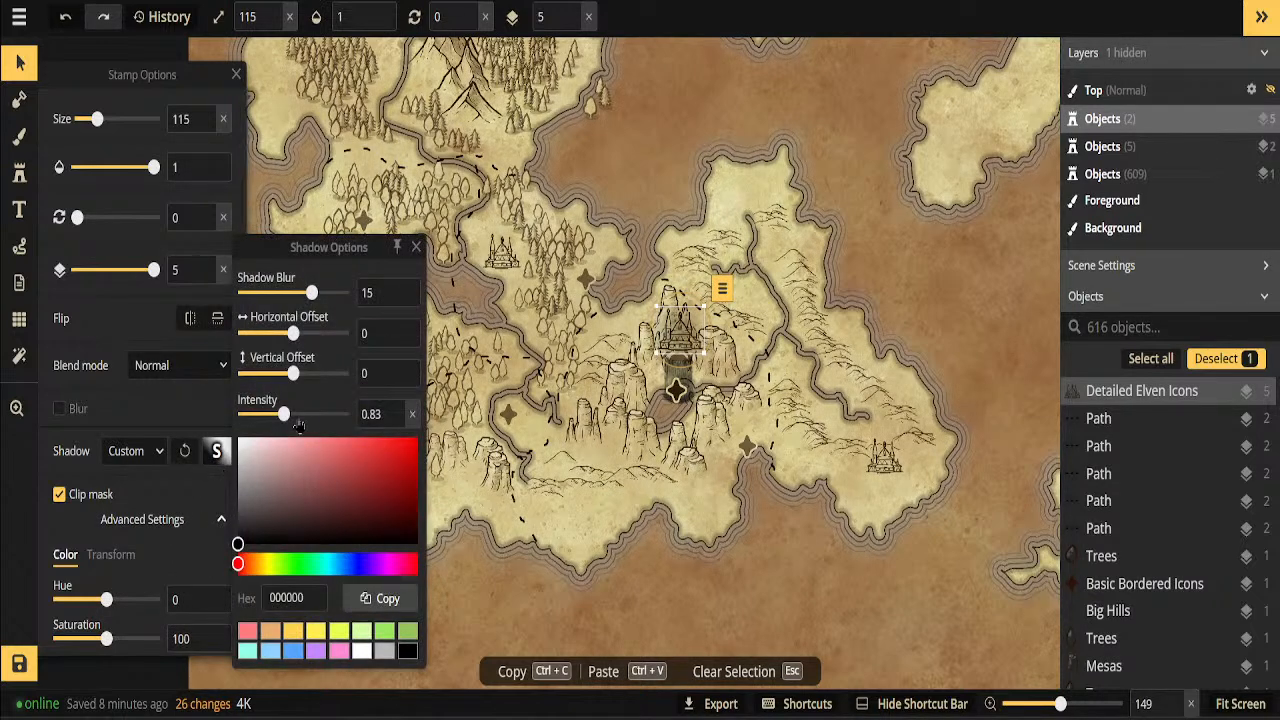
{"action": "left_click_drag", "start_coordinate": [284, 414], "coordinate": [324, 414]}
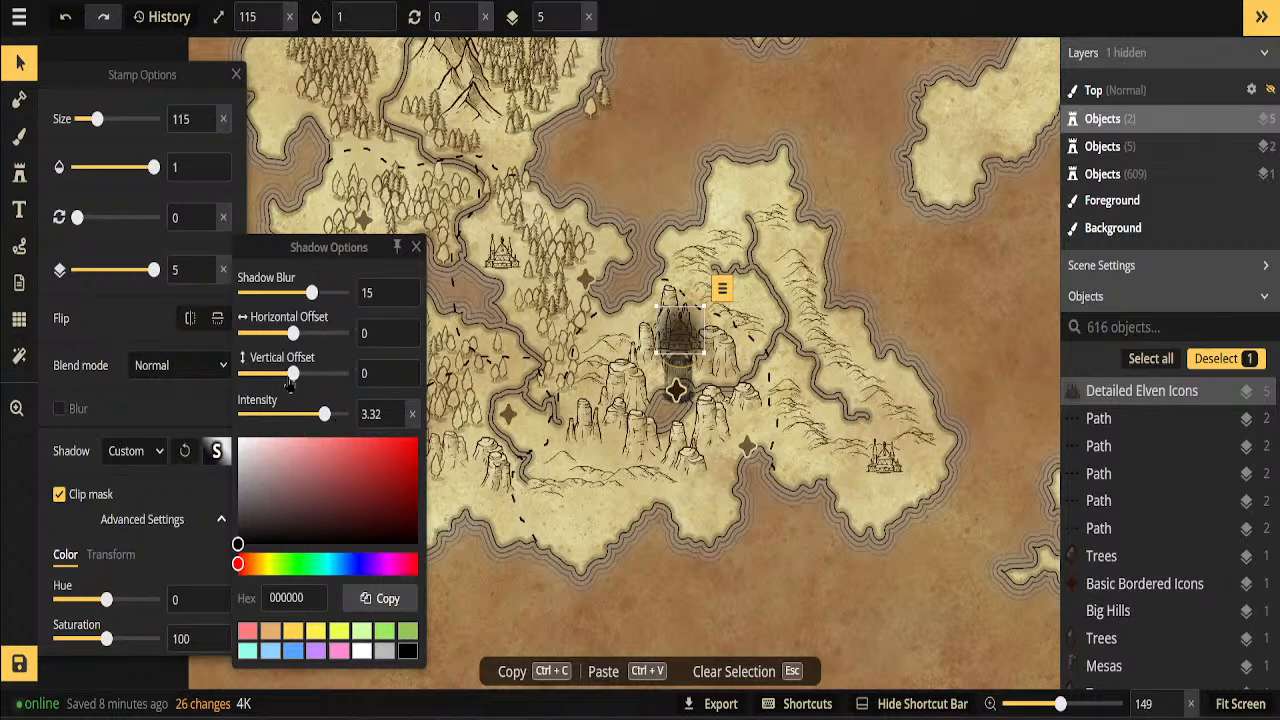
{"action": "left_click_drag", "start_coordinate": [311, 292], "coordinate": [257, 300]}
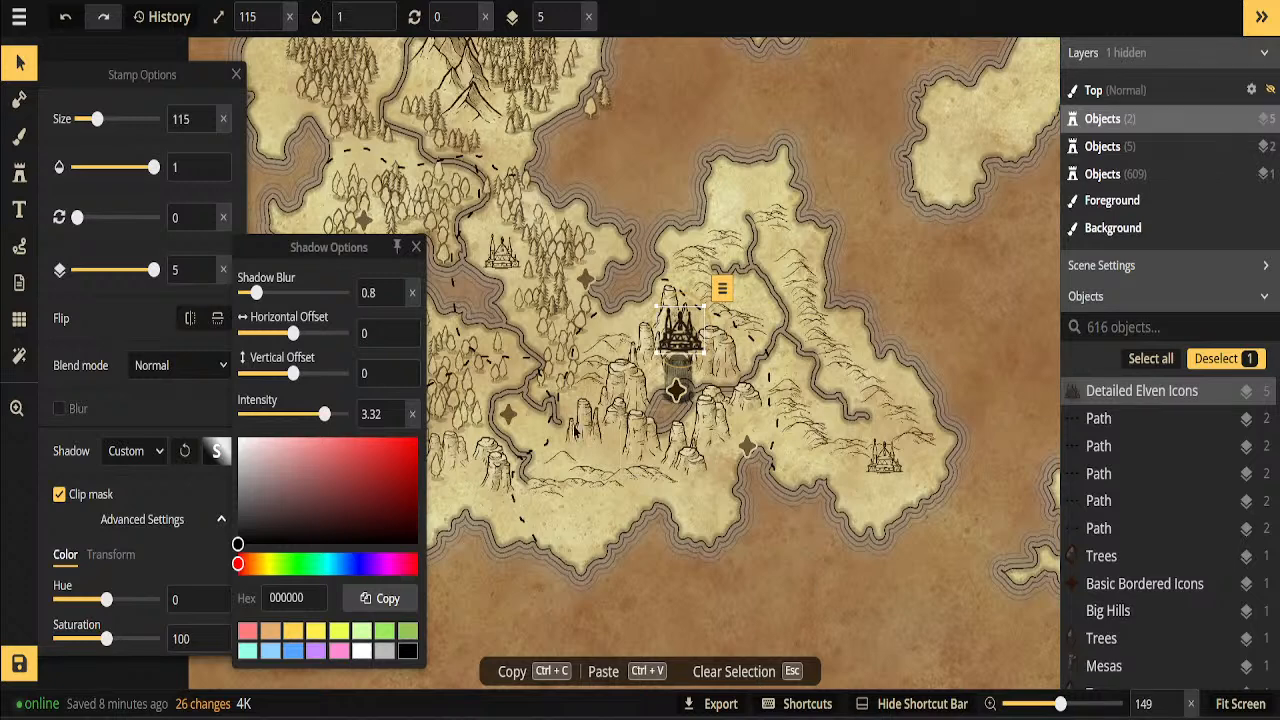
Examine the Universal and Fantasy Battlemaps 2.0 collections in the stamp catalog
{"action": "left_click", "coordinate": [16, 178]}
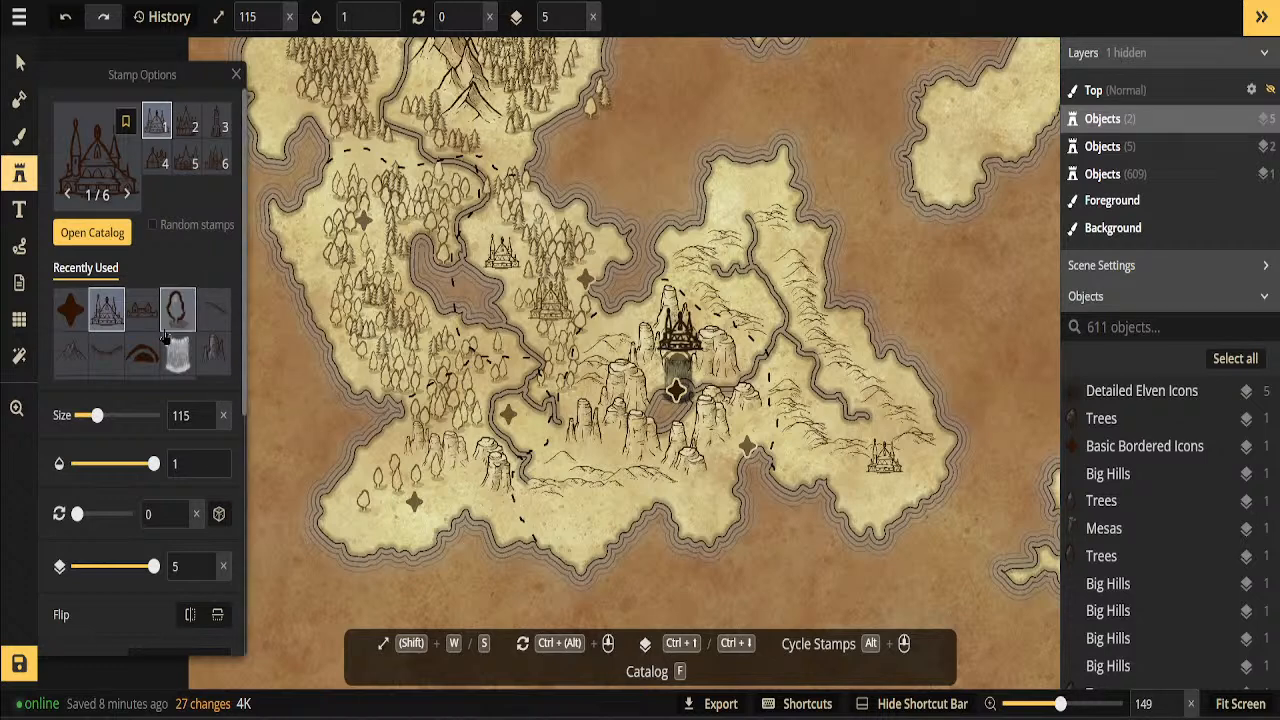
{"action": "left_click", "coordinate": [94, 238]}
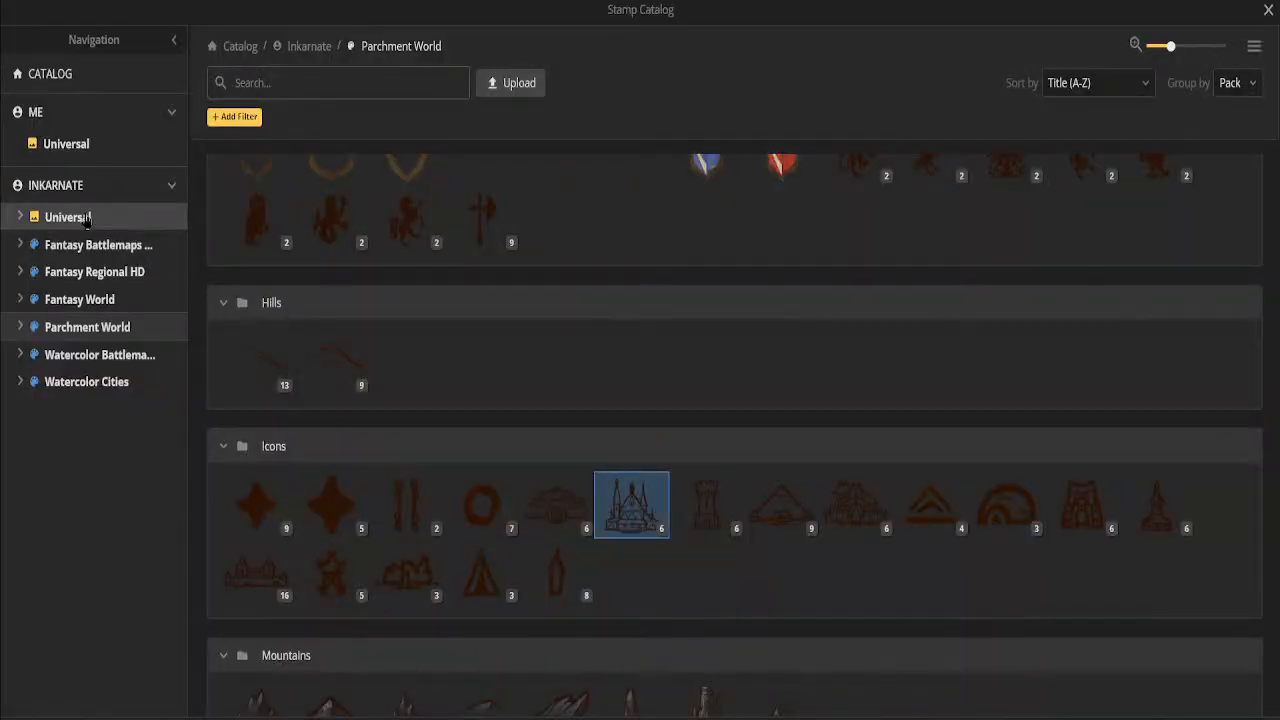
{"action": "left_click", "coordinate": [70, 217]}
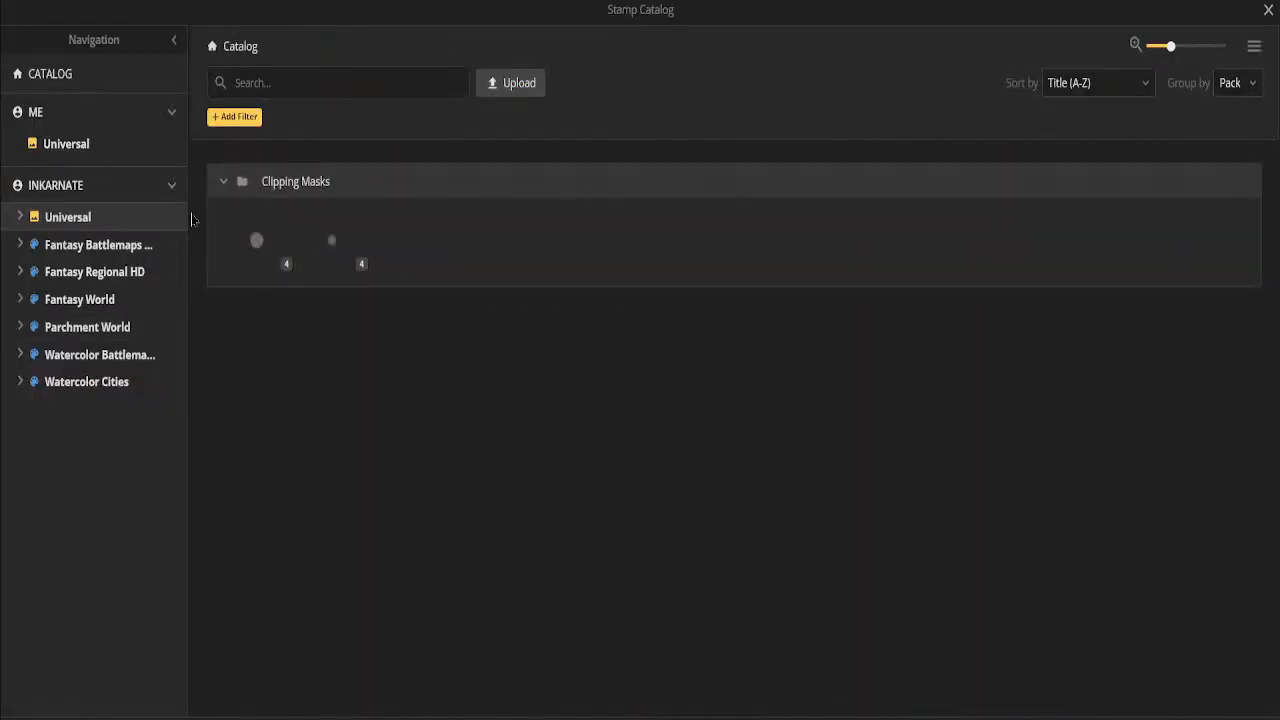
{"action": "left_click", "coordinate": [119, 249]}
{"action": "scroll", "coordinate": [750, 478], "scroll_direction": "down", "scroll_amount": 1}
{"action": "scroll", "coordinate": [750, 478], "scroll_direction": "down", "scroll_amount": 10}
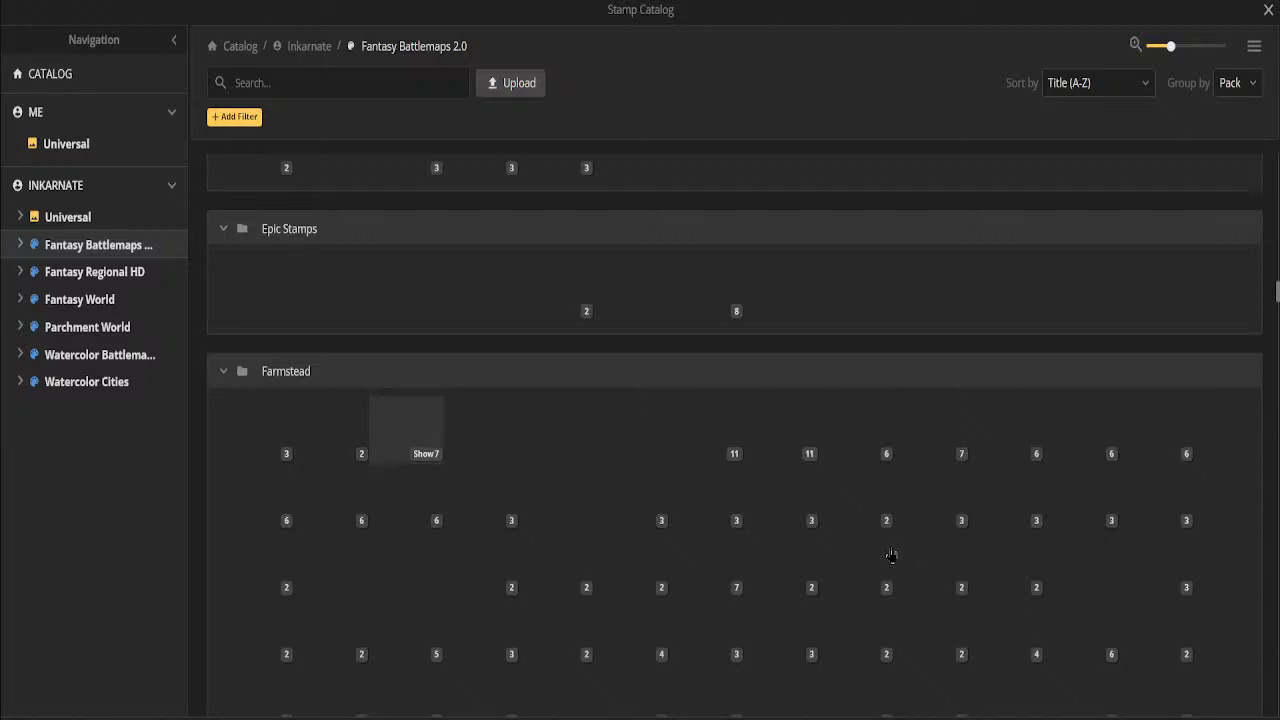
{"action": "scroll", "coordinate": [891, 555], "scroll_direction": "down", "scroll_amount": 5}
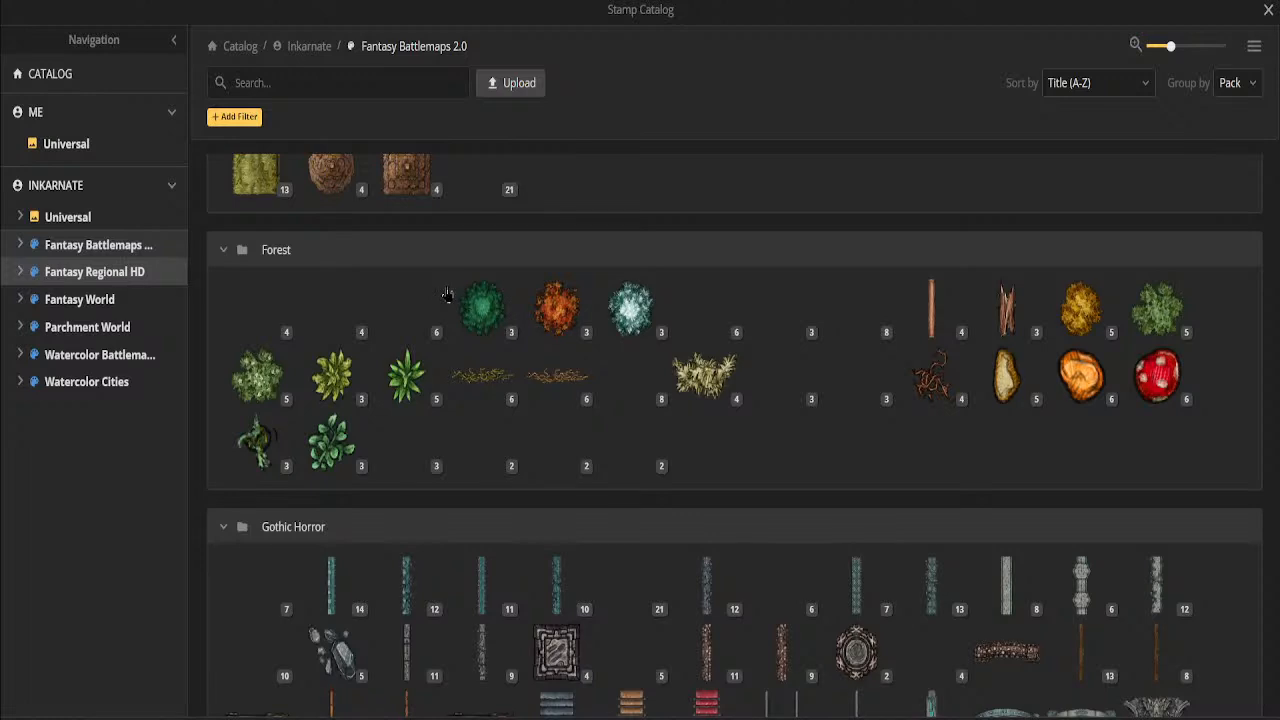
{"action": "scroll", "coordinate": [447, 300], "scroll_direction": "down", "scroll_amount": 10}
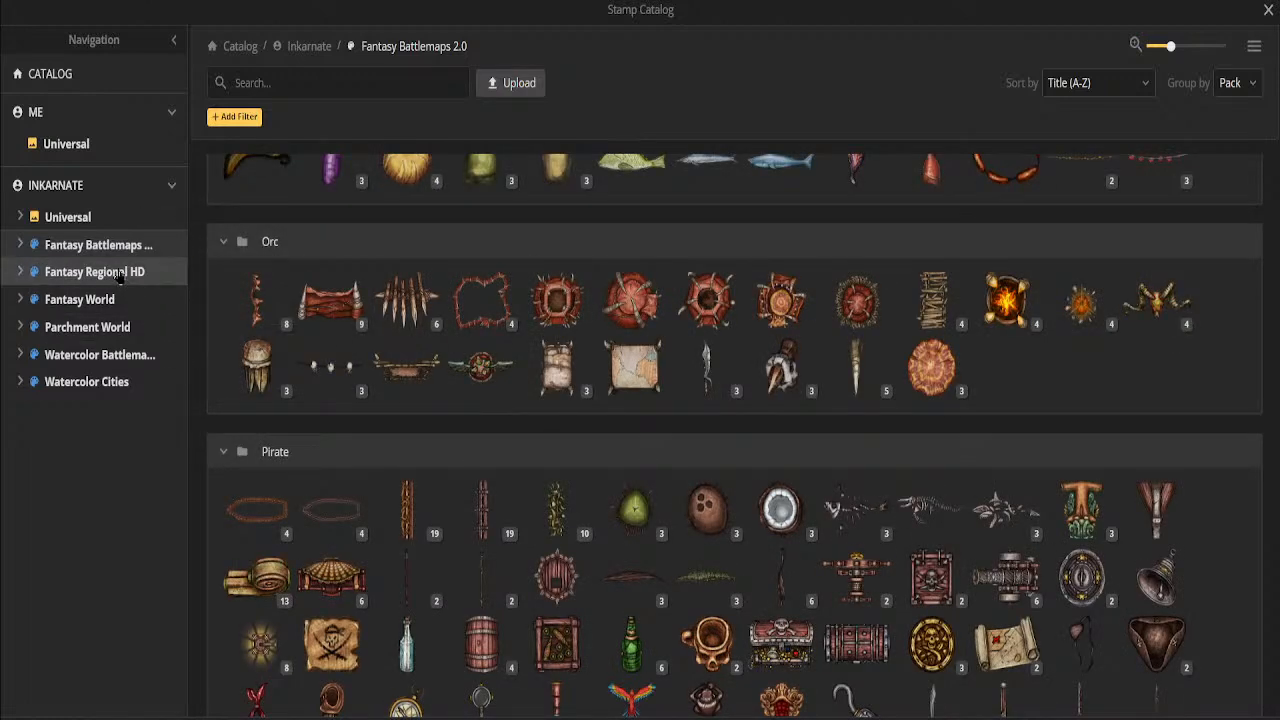
Examine the Fantasy Regional HD collection in the stamp catalog for a suitable city stamp
{"action": "left_click", "coordinate": [118, 272]}
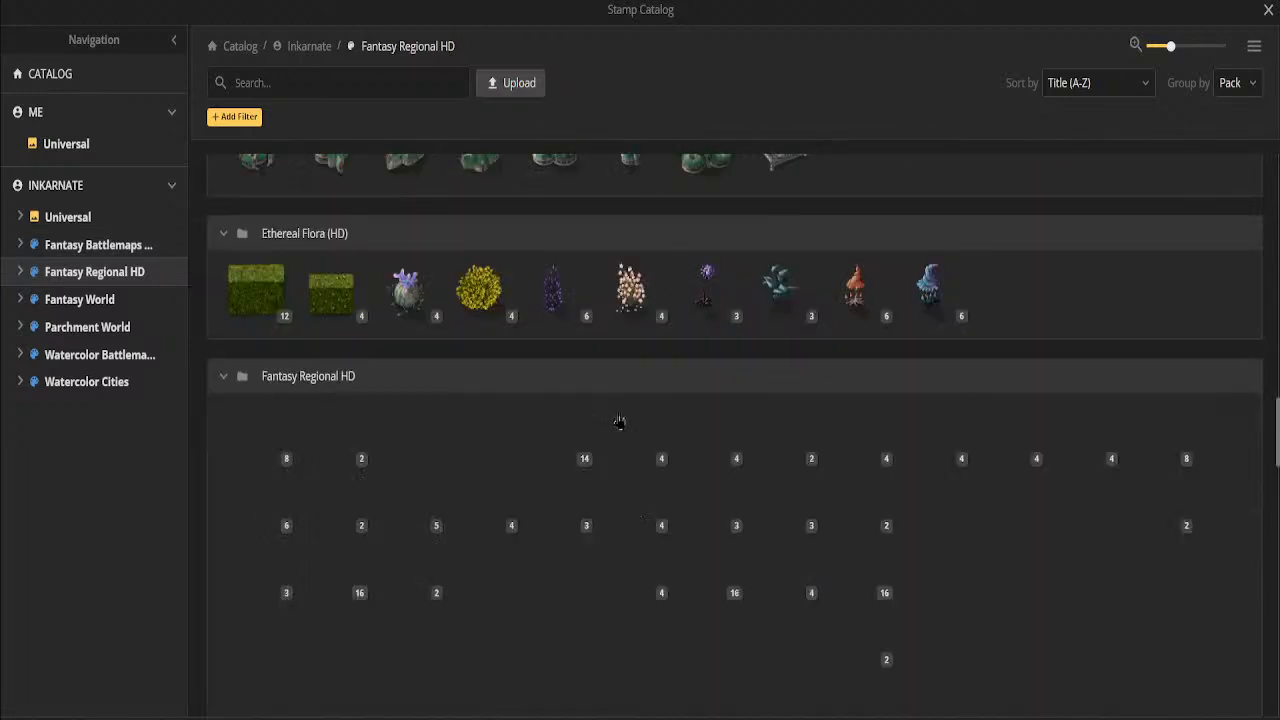
{"action": "scroll", "coordinate": [597, 428], "scroll_direction": "up", "scroll_amount": 10}
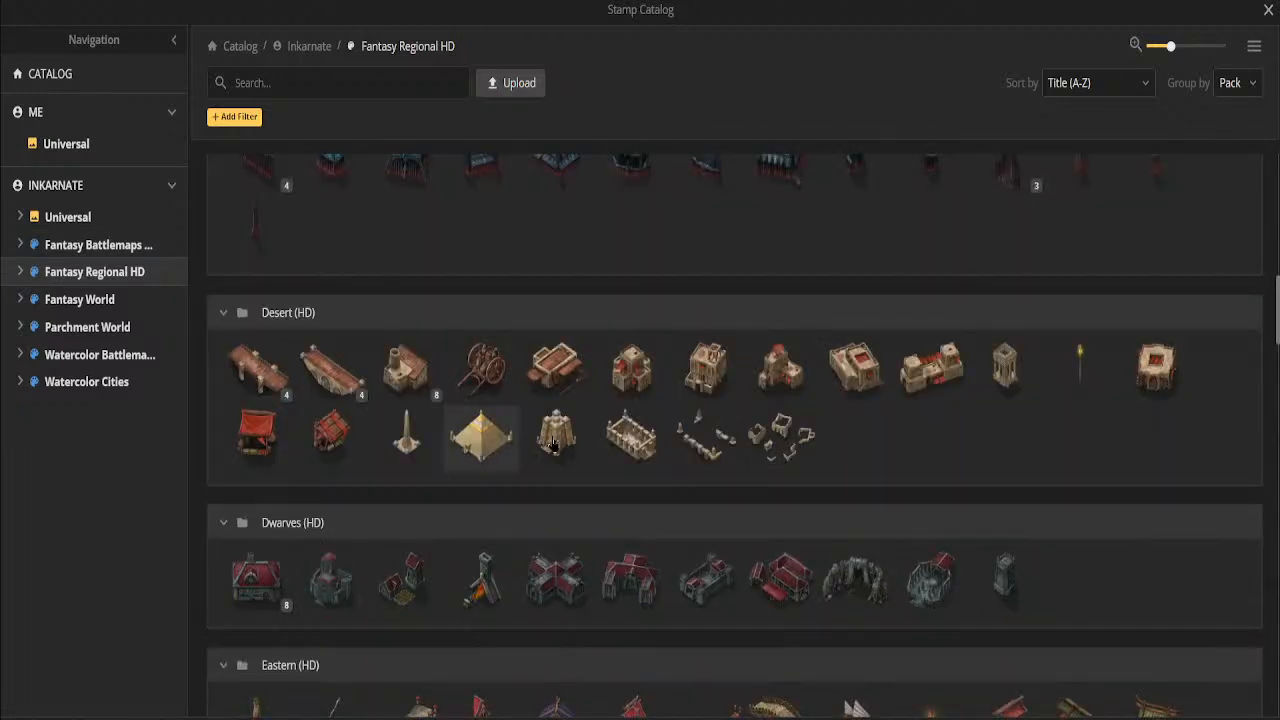
{"action": "scroll", "coordinate": [908, 464], "scroll_direction": "up", "scroll_amount": 5}
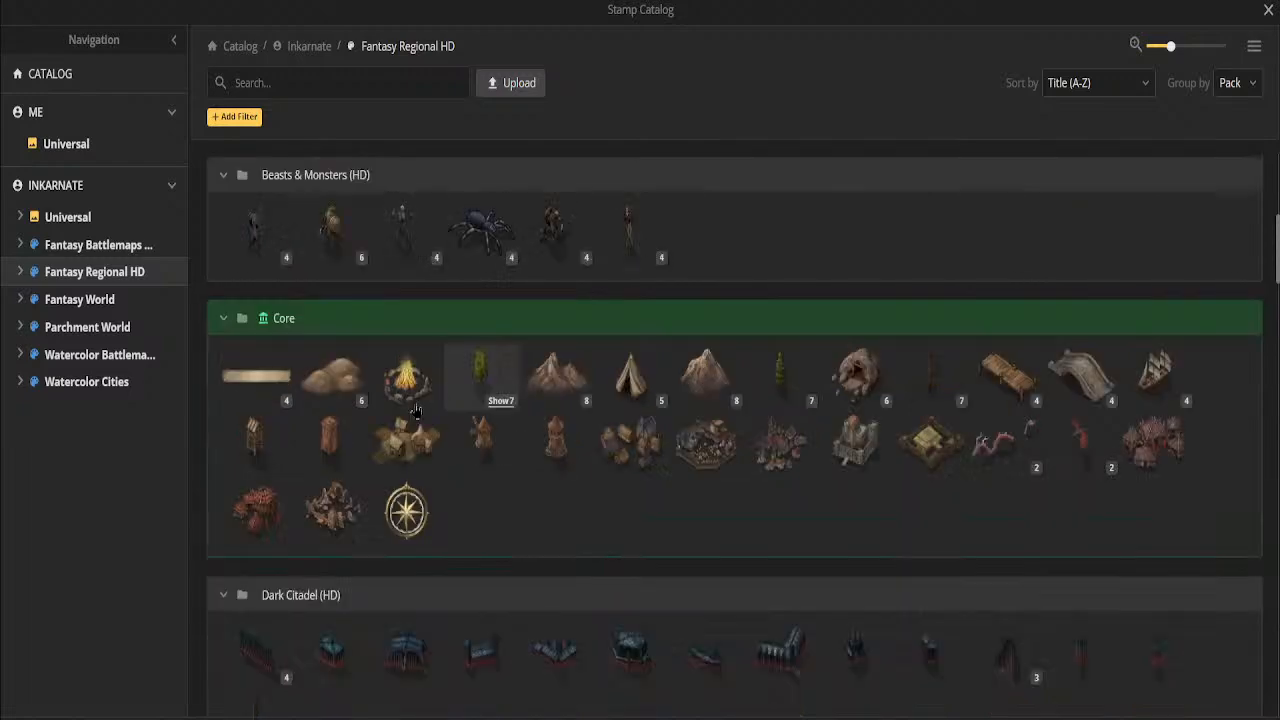
{"action": "scroll", "coordinate": [823, 445], "scroll_direction": "down", "scroll_amount": 10}
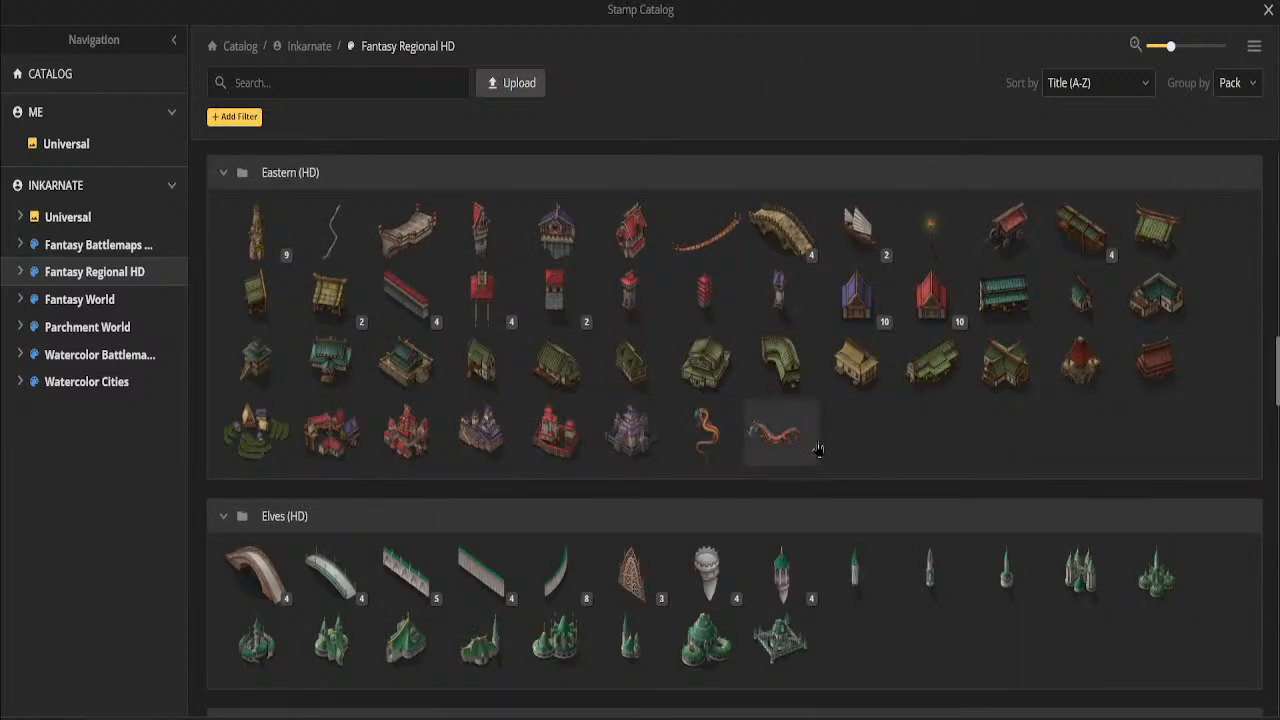
{"action": "scroll", "coordinate": [818, 448], "scroll_direction": "down", "scroll_amount": 8}
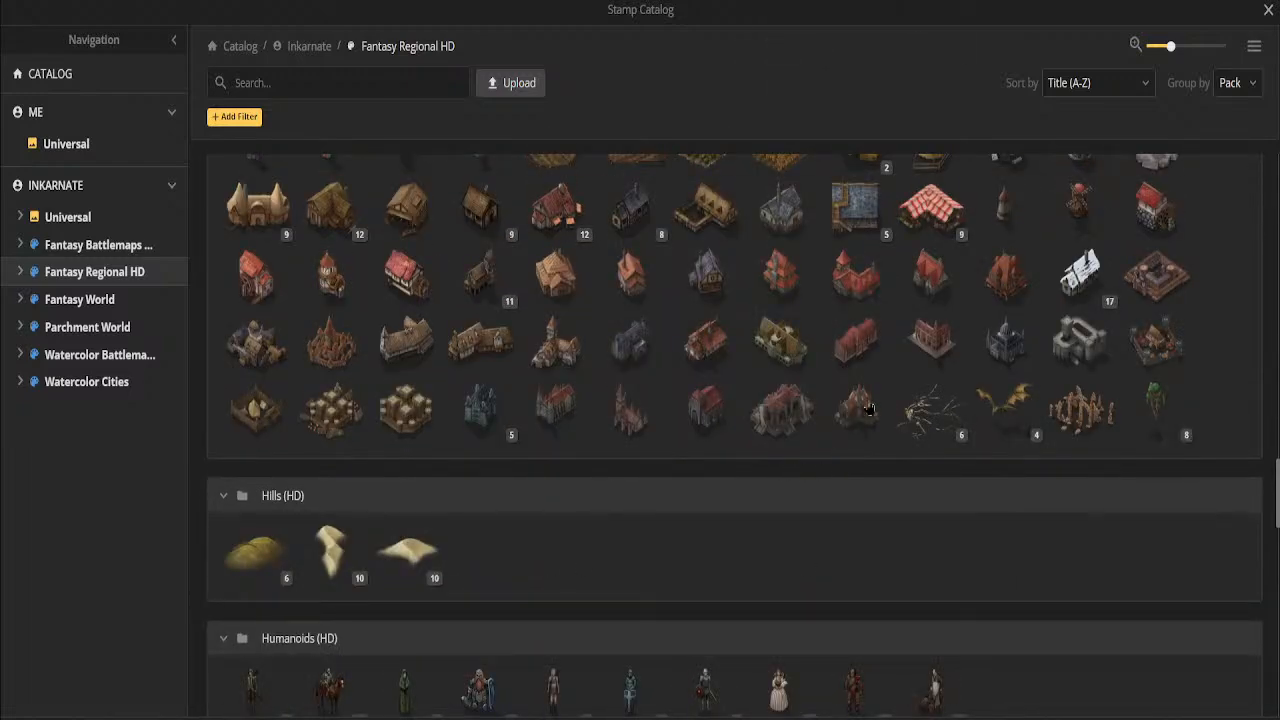
{"action": "scroll", "coordinate": [727, 432], "scroll_direction": "down", "scroll_amount": 5}
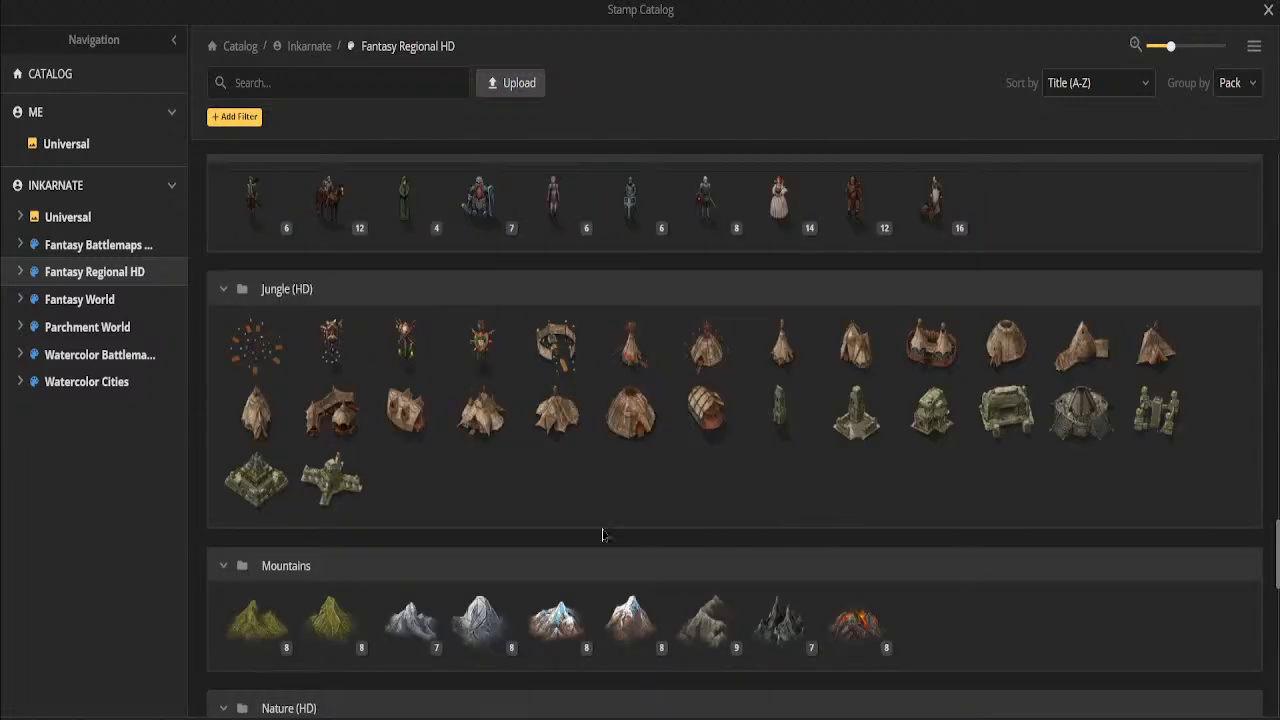
{"action": "scroll", "coordinate": [624, 472], "scroll_direction": "down", "scroll_amount": 6}
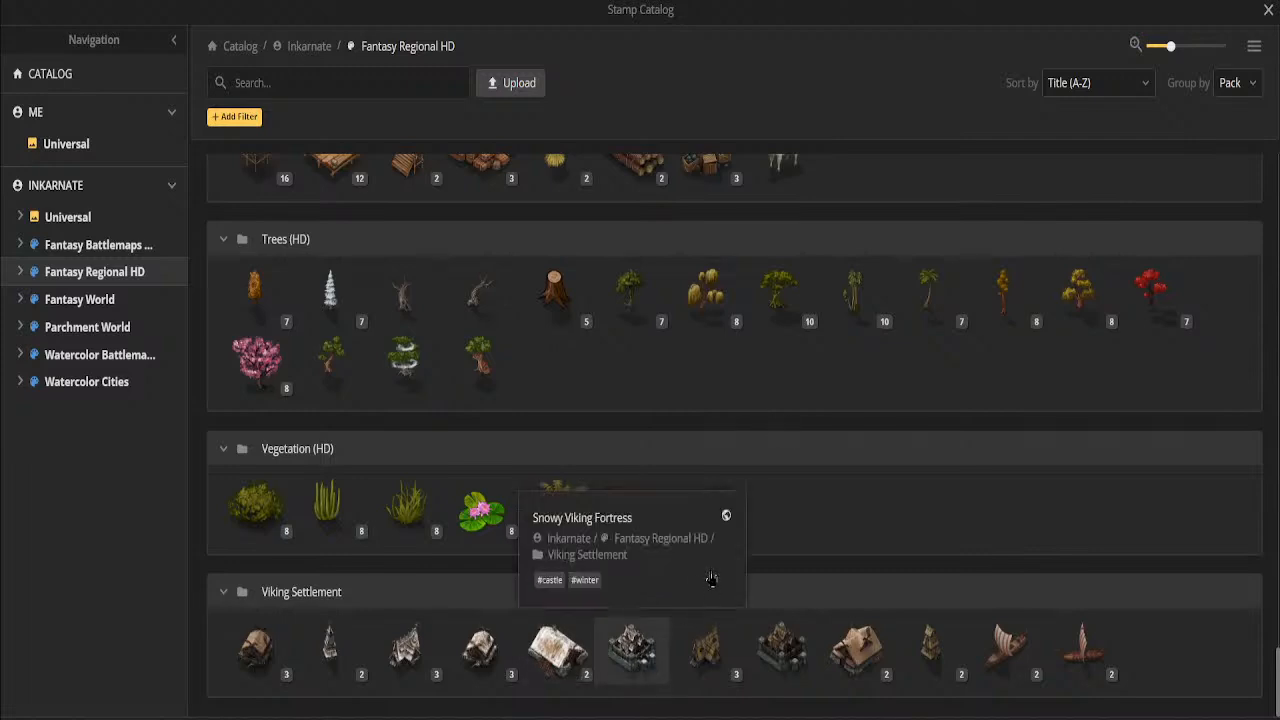
{"action": "scroll", "coordinate": [700, 600], "scroll_direction": "up", "scroll_amount": 10}
{"action": "scroll", "coordinate": [851, 552], "scroll_direction": "down", "scroll_amount": 4}
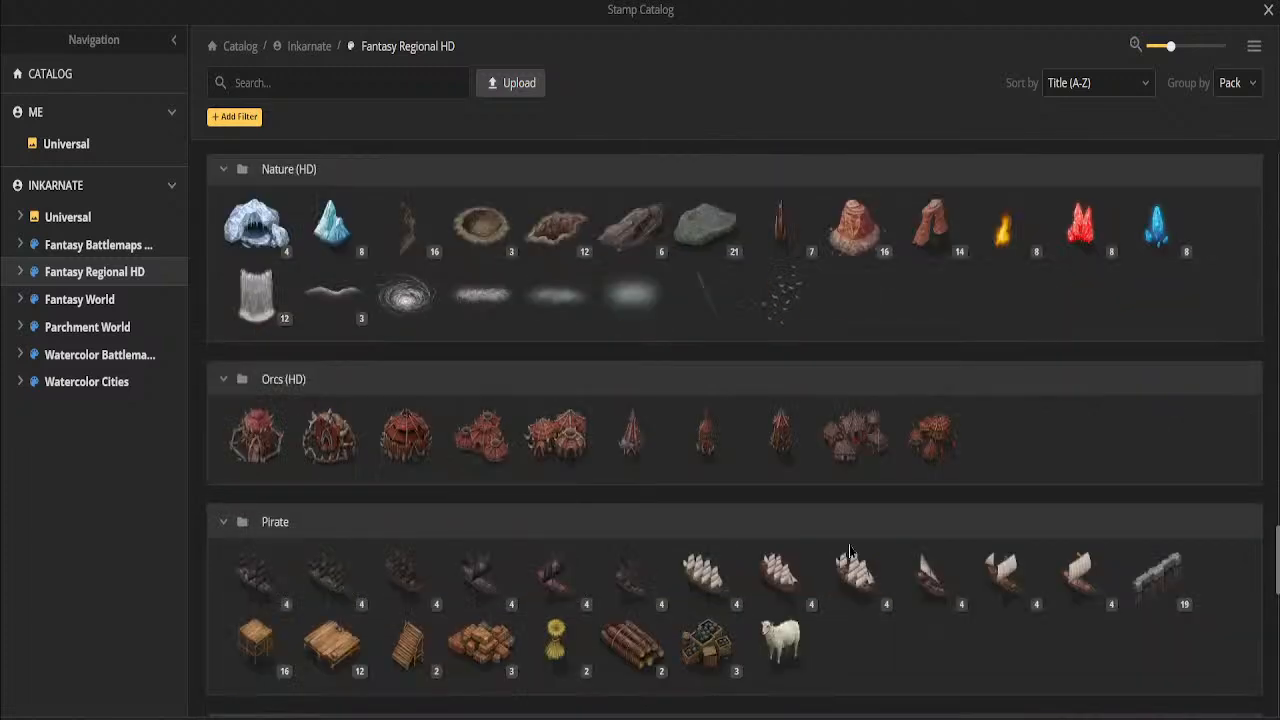
{"action": "scroll", "coordinate": [848, 551], "scroll_direction": "up", "scroll_amount": 4}
{"action": "scroll", "coordinate": [848, 552], "scroll_direction": "down", "scroll_amount": 4}
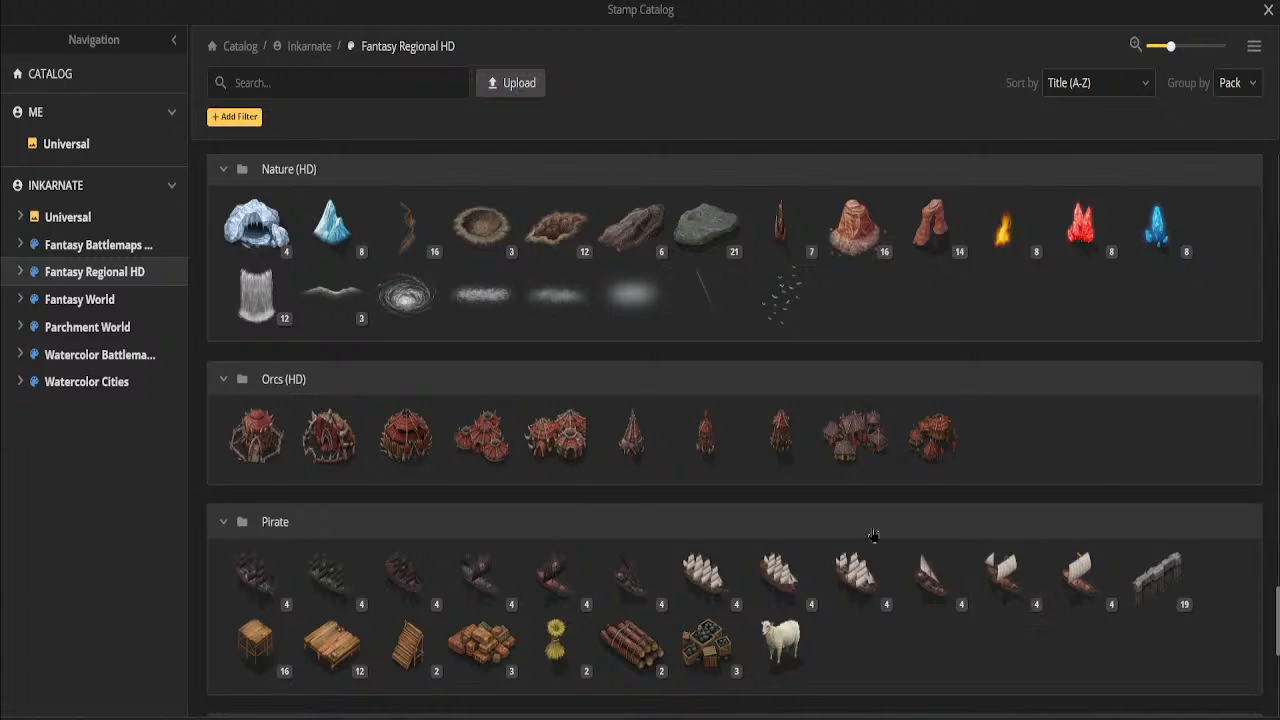
{"action": "scroll", "coordinate": [866, 449], "scroll_direction": "up", "scroll_amount": 4}
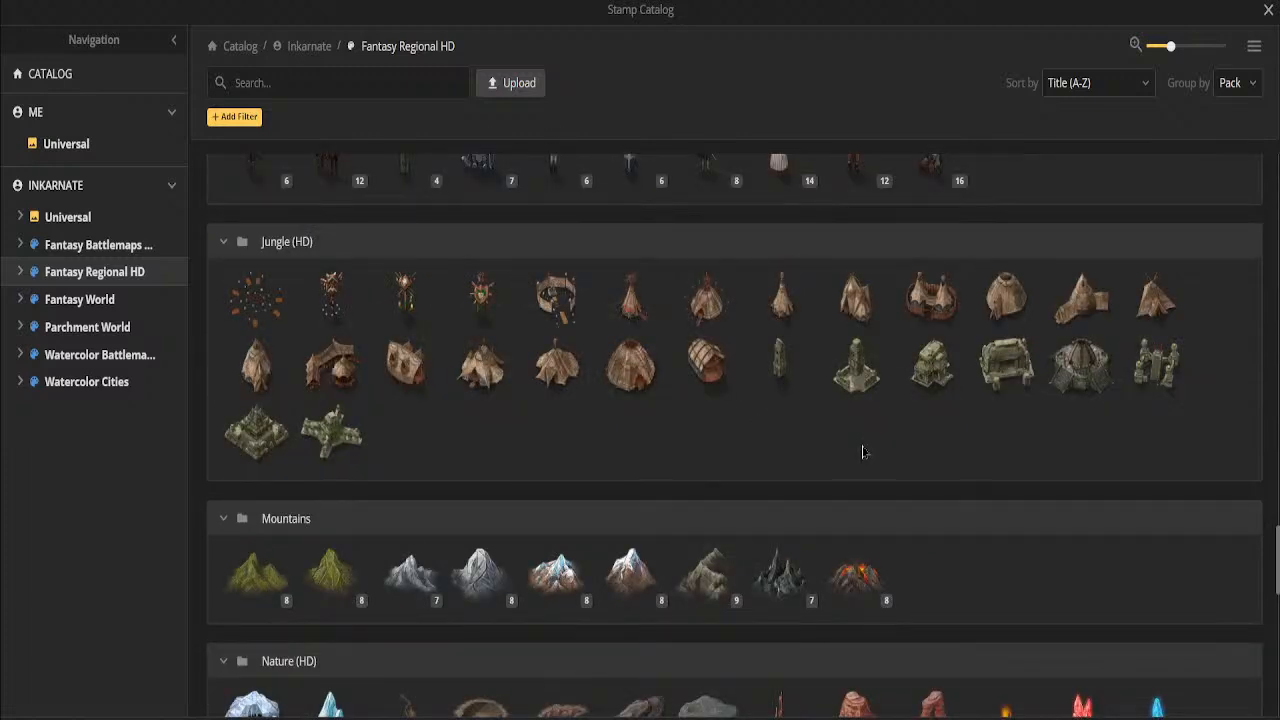
{"action": "scroll", "coordinate": [800, 464], "scroll_direction": "up", "scroll_amount": 4}
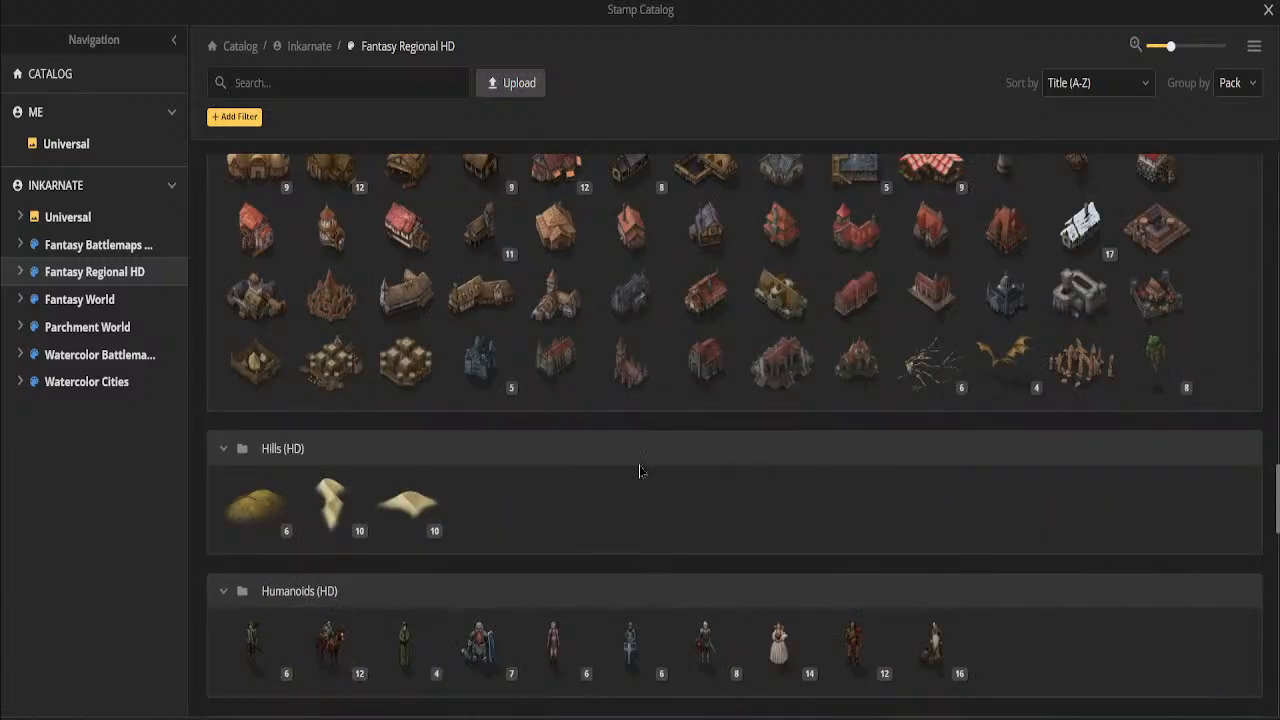
{"action": "scroll", "coordinate": [555, 388], "scroll_direction": "up", "scroll_amount": 5}
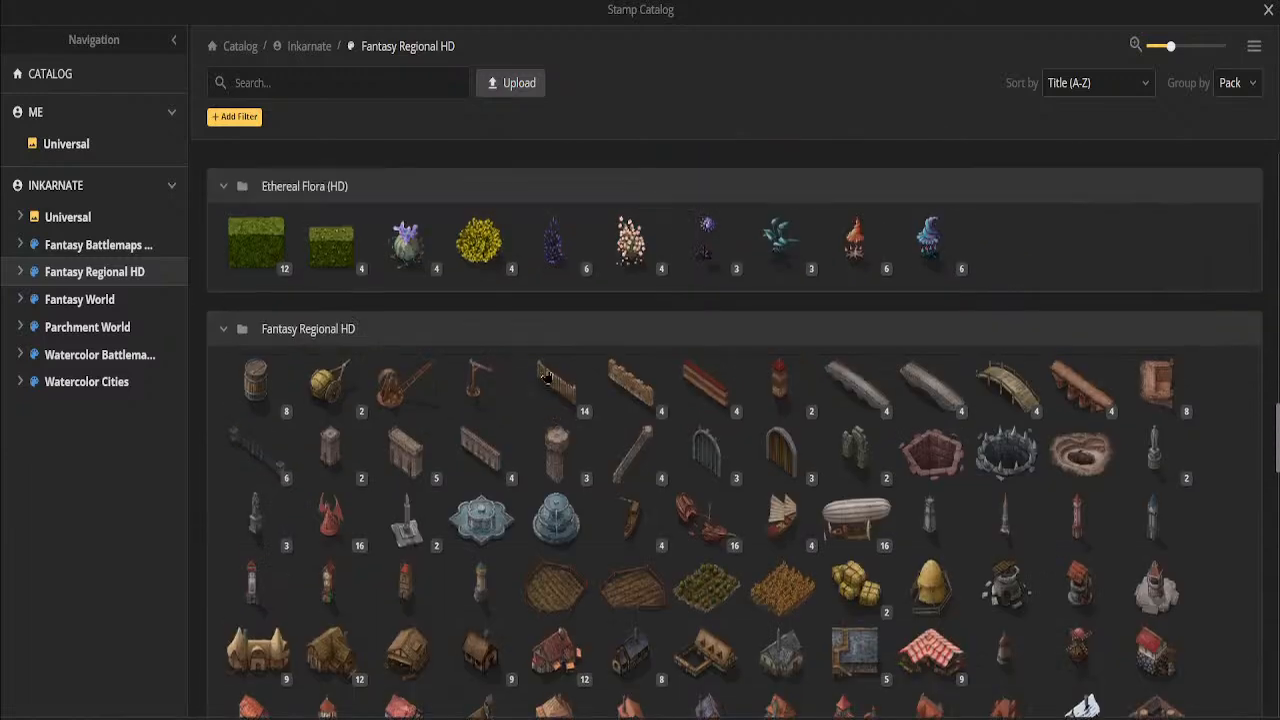
{"action": "scroll", "coordinate": [361, 229], "scroll_direction": "up", "scroll_amount": 10}
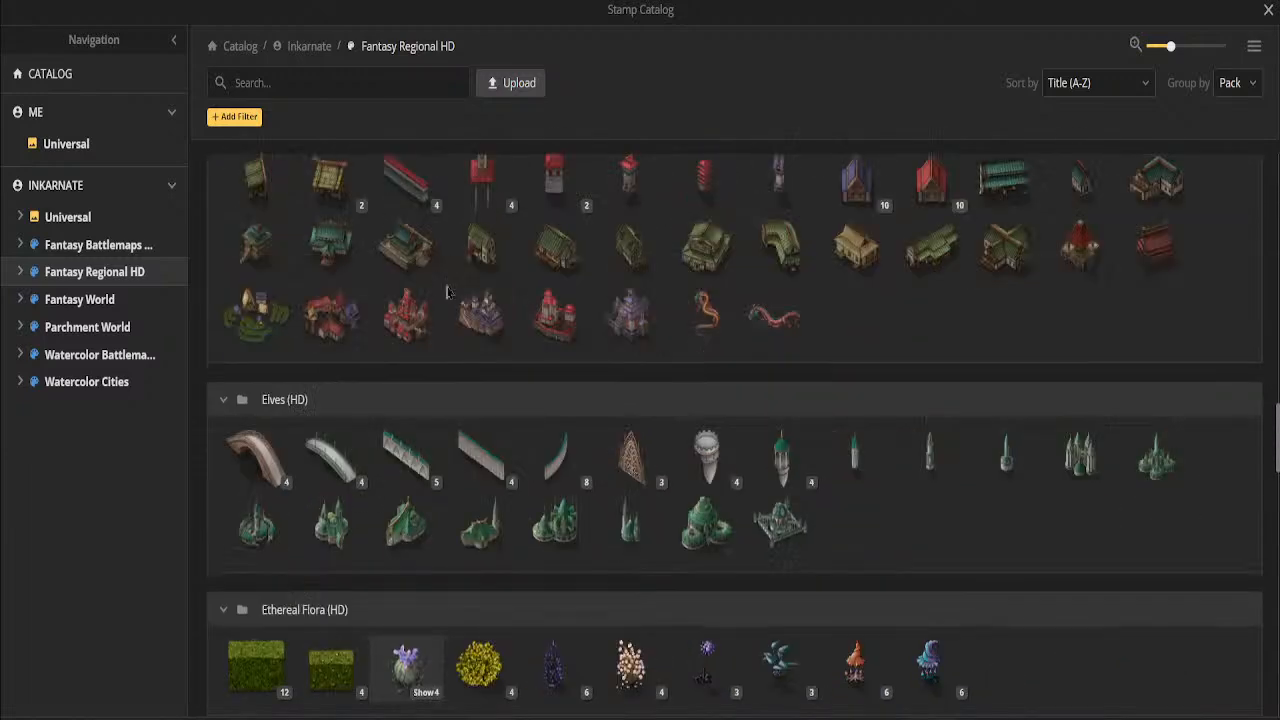
{"action": "scroll", "coordinate": [605, 433], "scroll_direction": "up", "scroll_amount": 5}
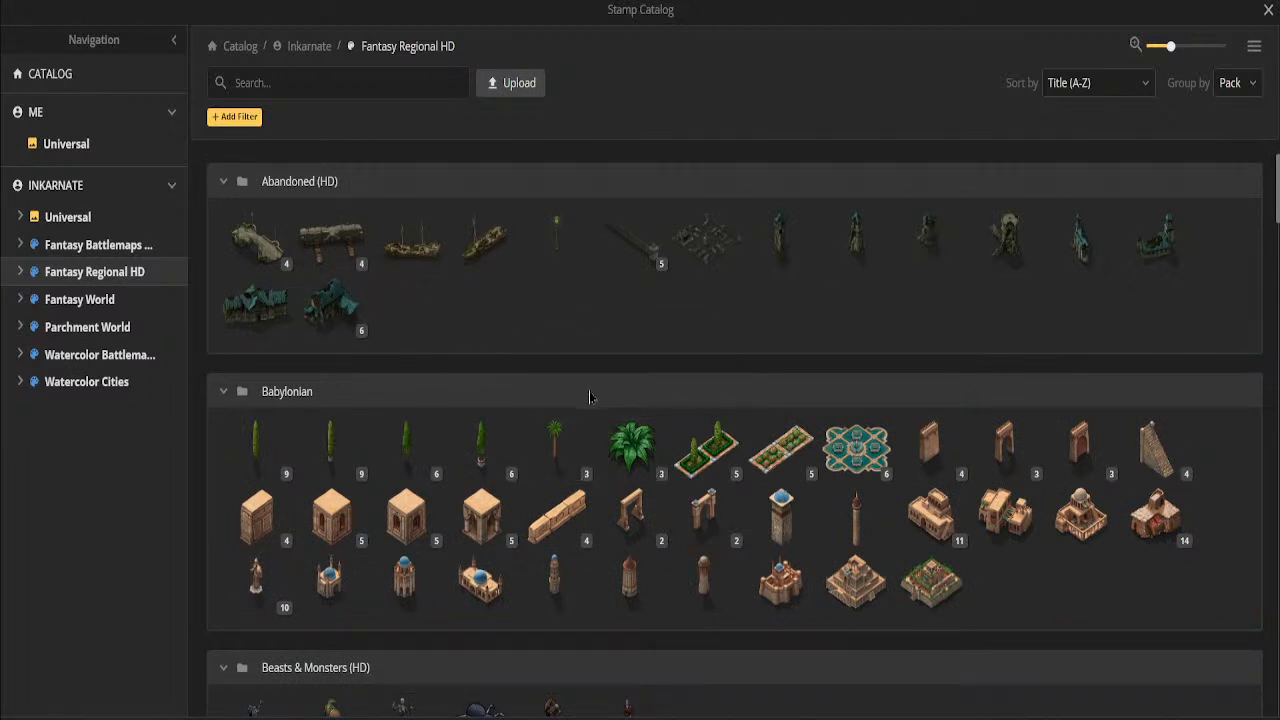
Add the stepped Temple stamp from the Babylonian pack, scale it down to size 17, and place it above the dark gateway
{"action": "left_click", "coordinate": [855, 583]}
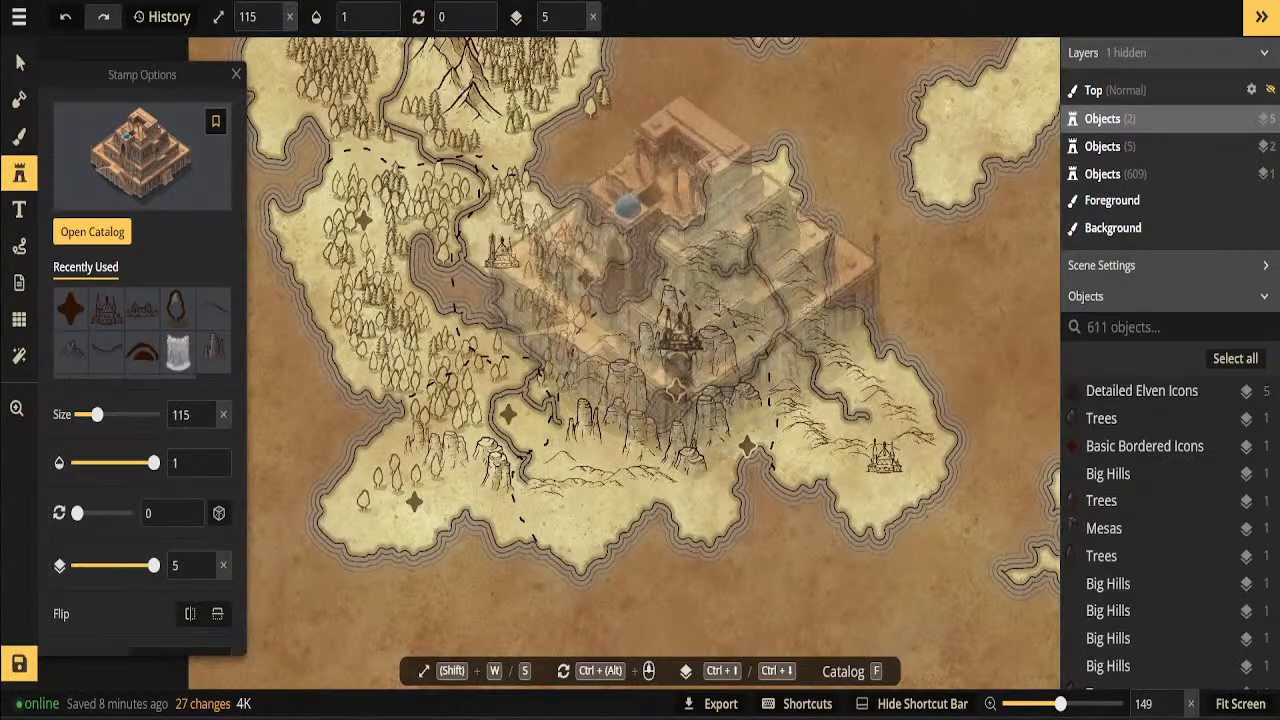
{"action": "left_click", "coordinate": [729, 300]}
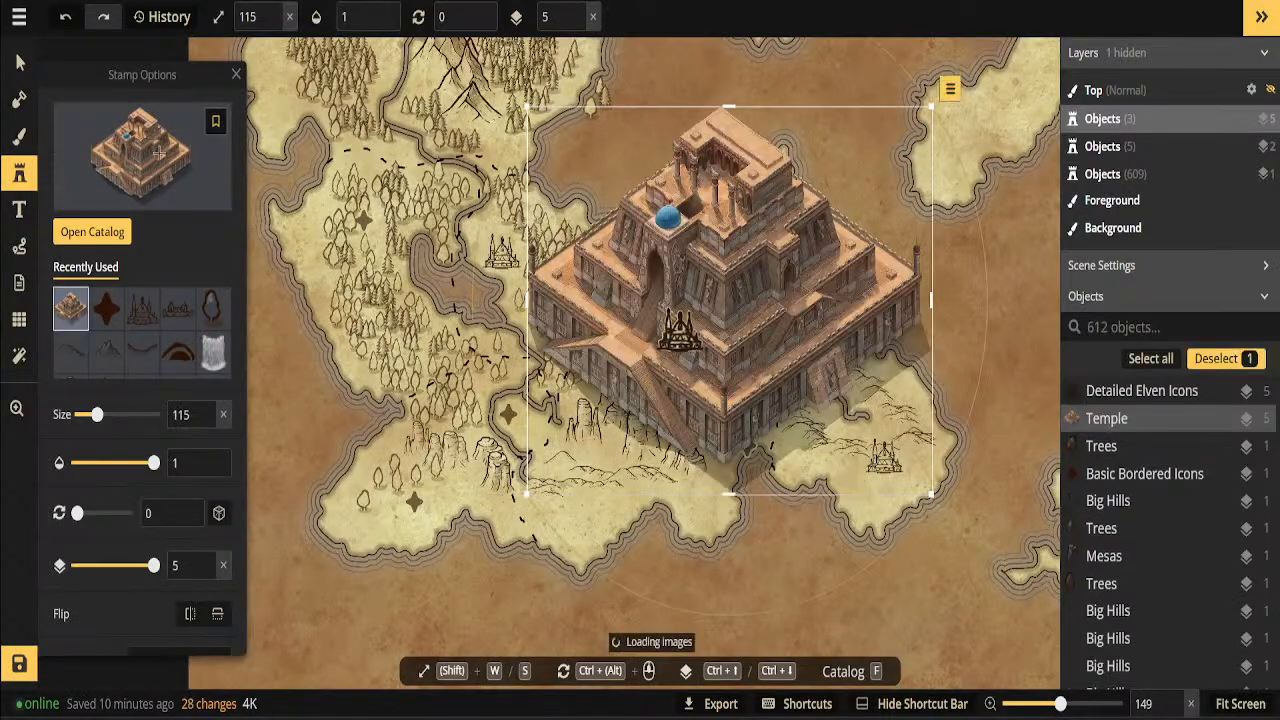
{"action": "left_click", "coordinate": [20, 62]}
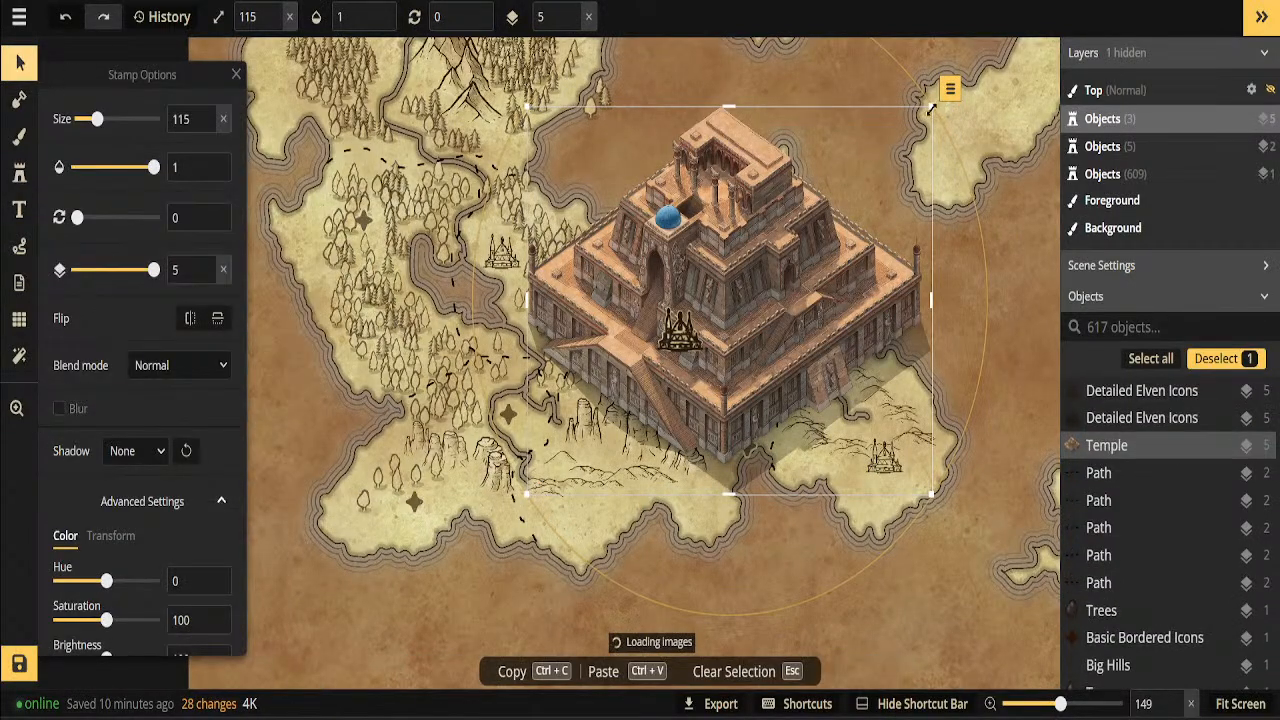
{"action": "left_click_drag", "start_coordinate": [811, 170], "coordinate": [588, 432]}
{"action": "left_click_drag", "start_coordinate": [567, 483], "coordinate": [681, 325]}
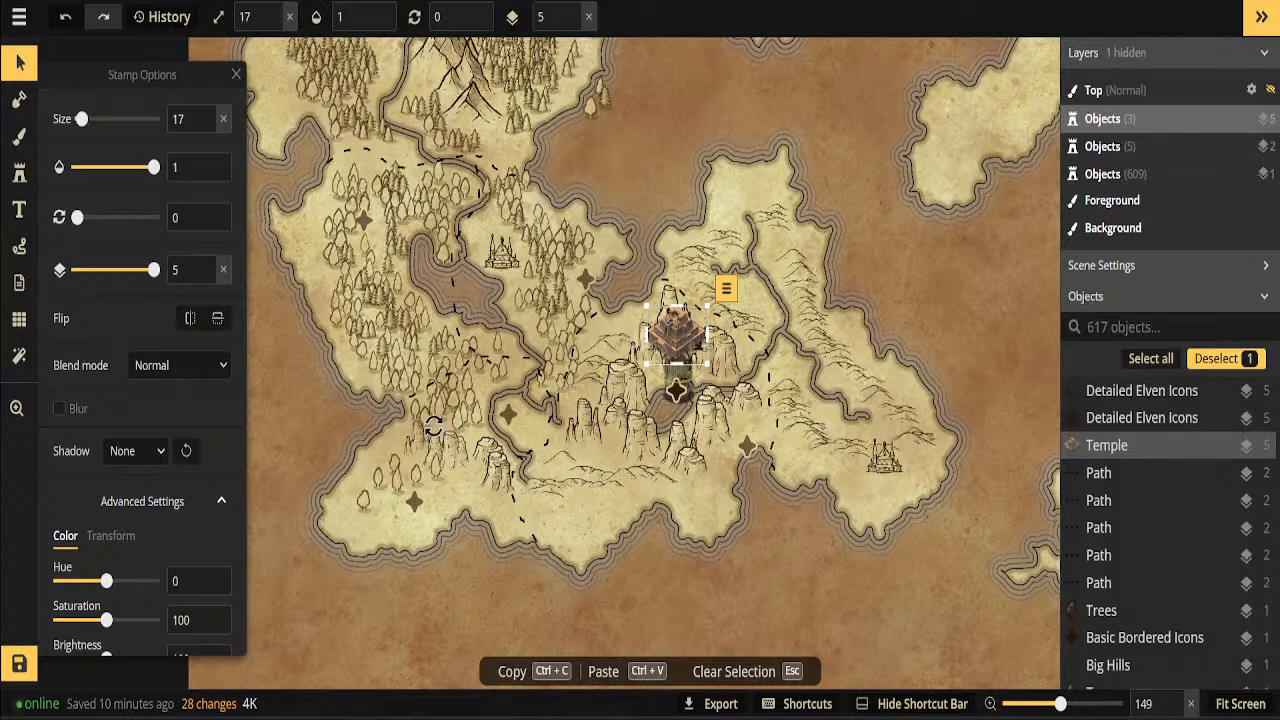
Recolor the temple above the dark gateway with hue -134, saturation 0, brightness 56 and contrast 179
{"action": "scroll", "coordinate": [106, 578], "scroll_direction": "down", "scroll_amount": 1}
{"action": "left_click_drag", "start_coordinate": [106, 578], "coordinate": [145, 578]}
{"action": "left_click_drag", "start_coordinate": [106, 538], "coordinate": [66, 460]}
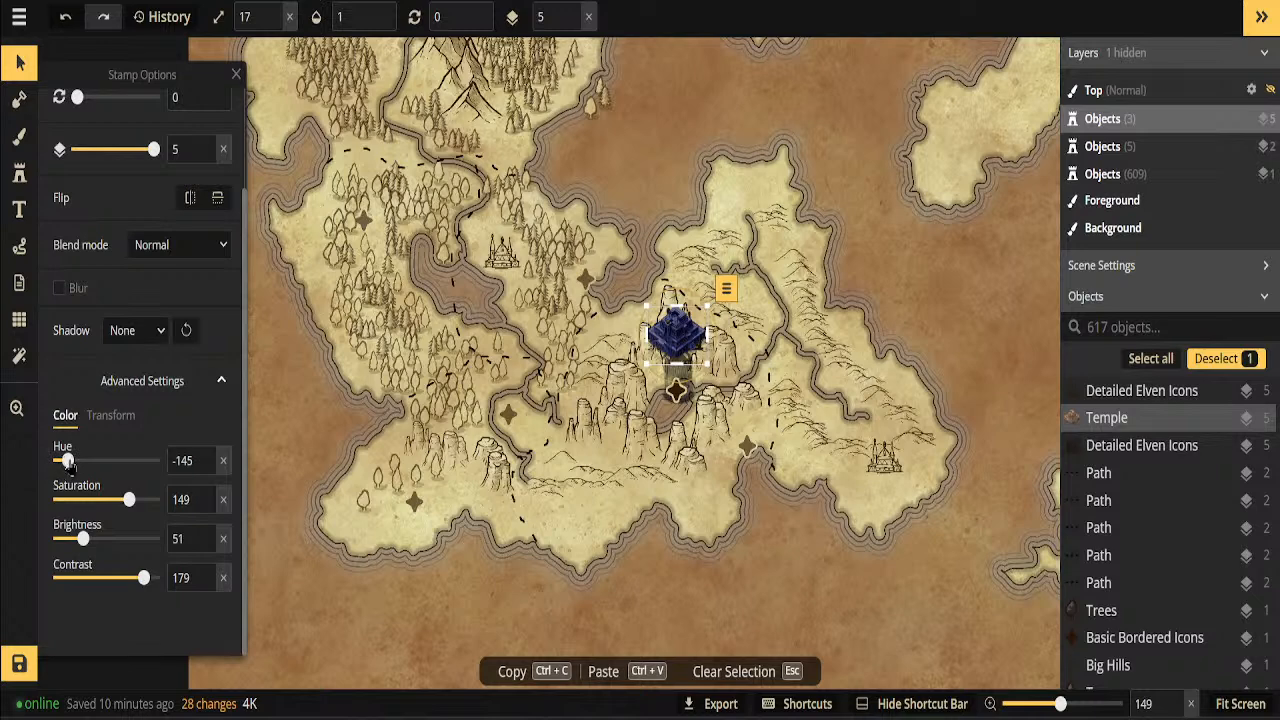
{"action": "mouse_move", "coordinate": [97, 467]}
{"action": "left_mouse_down"}
{"action": "mouse_move", "coordinate": [152, 470]}
{"action": "mouse_move", "coordinate": [72, 465]}
{"action": "left_mouse_up"}
{"action": "left_click_drag", "start_coordinate": [108, 539], "coordinate": [7, 503]}
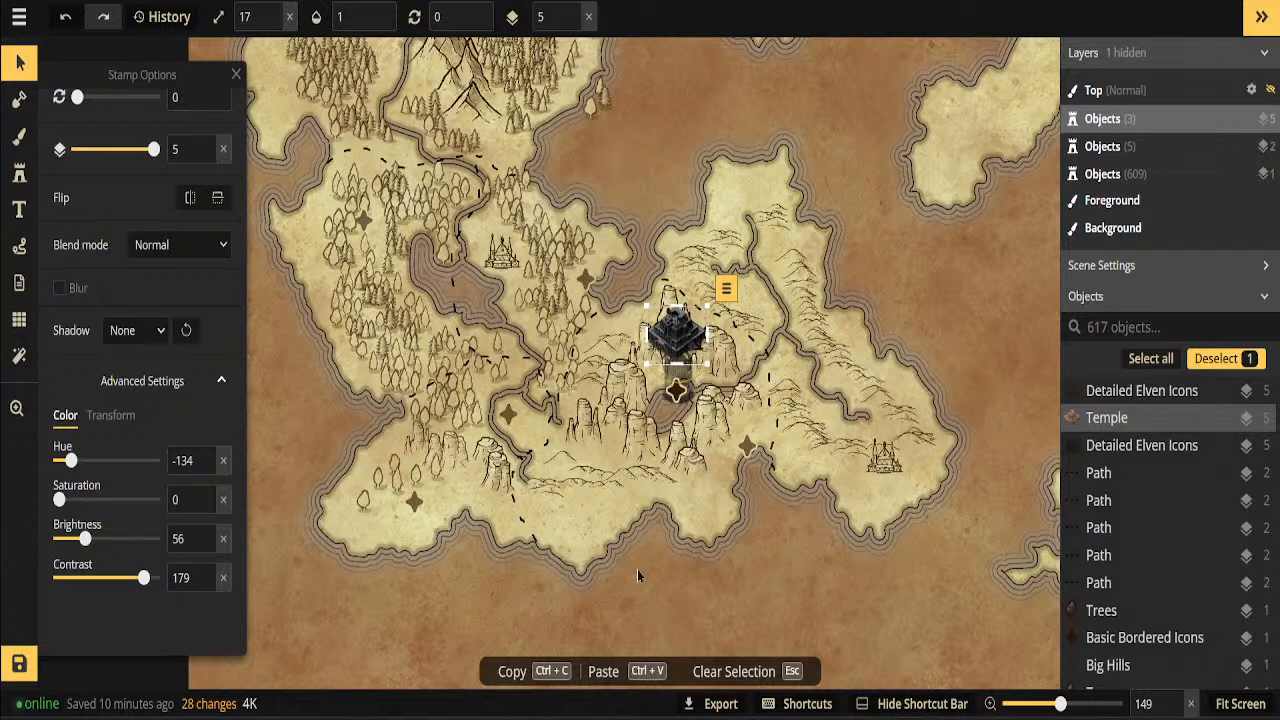
Add a "Mesa City" text label over the dark temple, put it on layer 5, and give it a shadow
{"action": "left_click", "coordinate": [19, 210]}
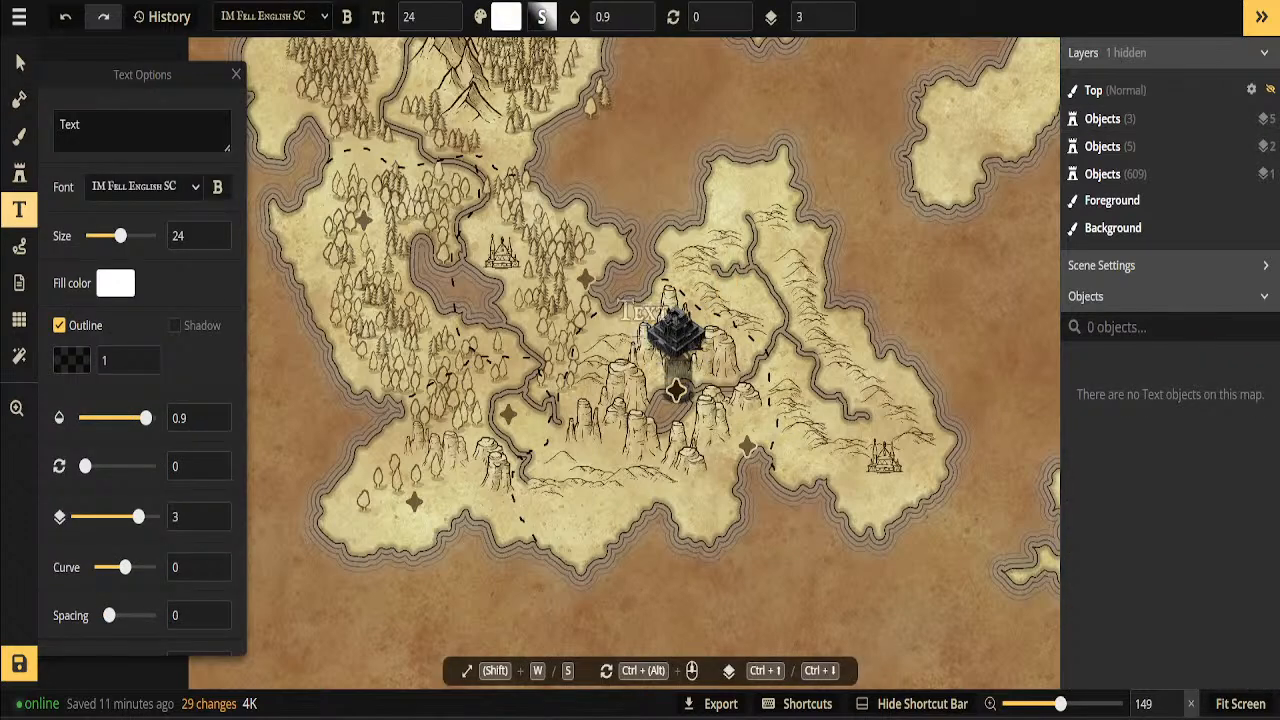
{"action": "left_click", "coordinate": [676, 337]}
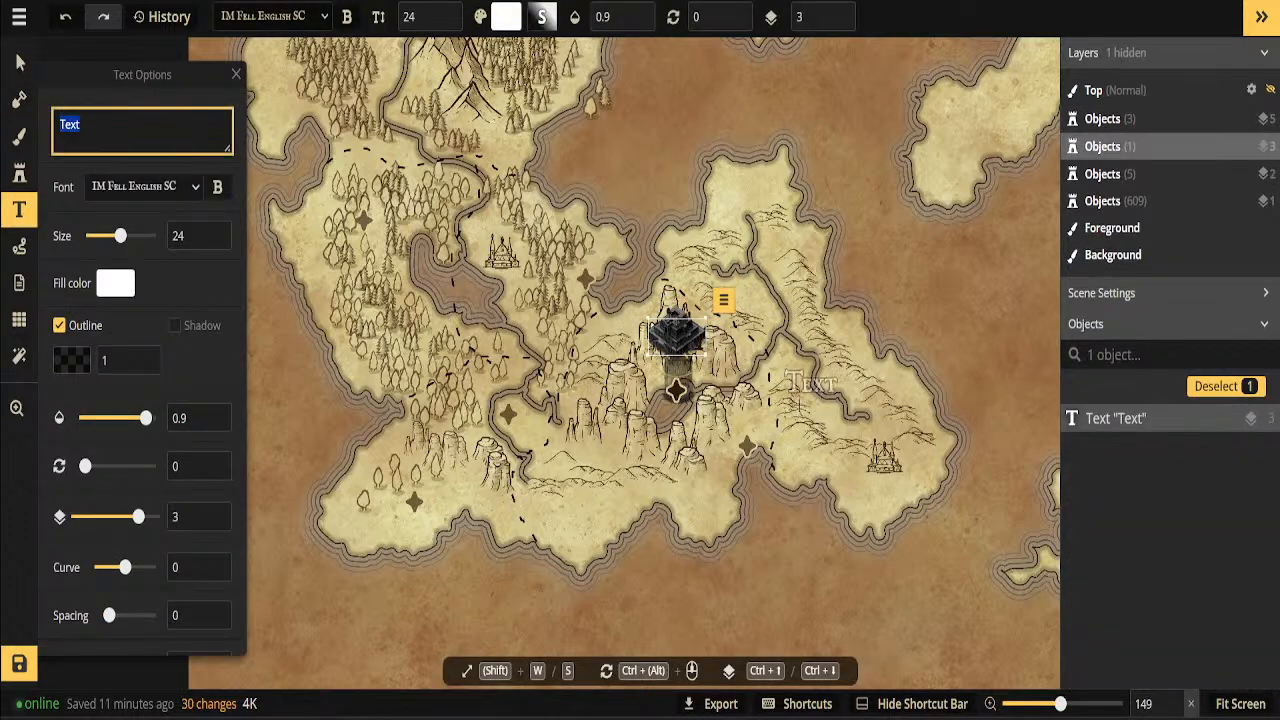
{"action": "type", "text": "Mesa"}
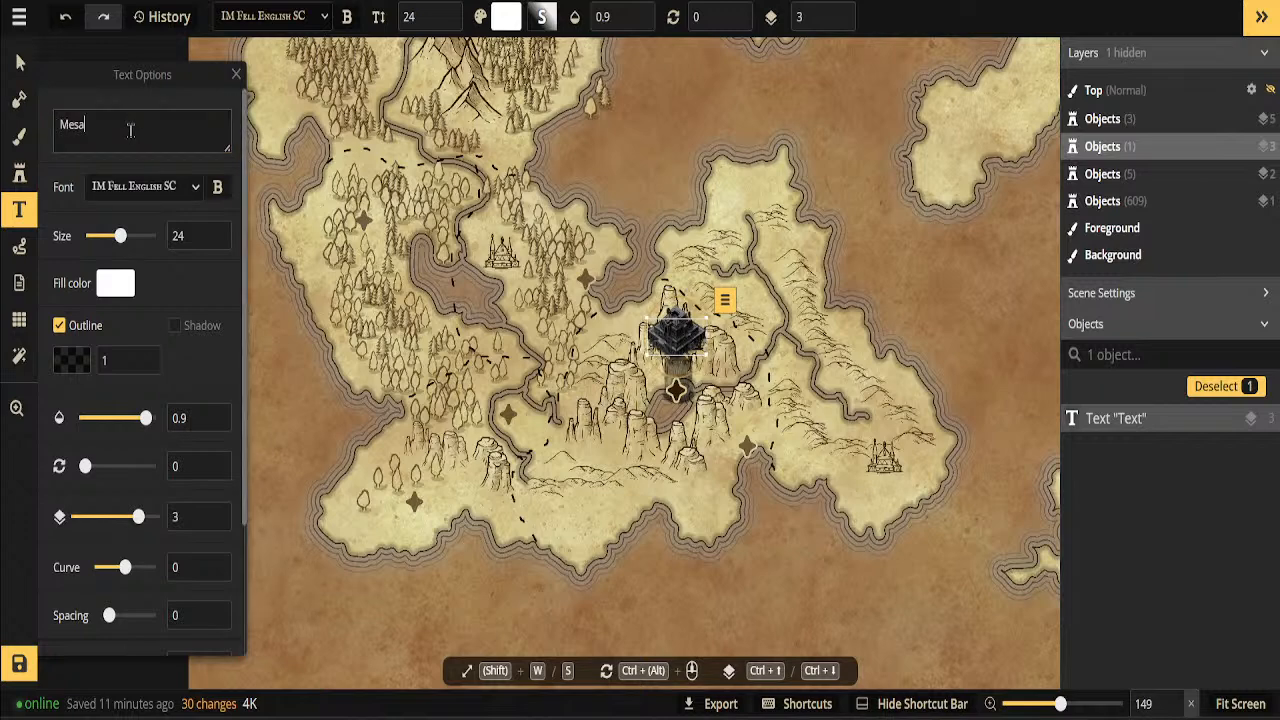
{"action": "left_click_drag", "start_coordinate": [138, 517], "coordinate": [175, 525]}
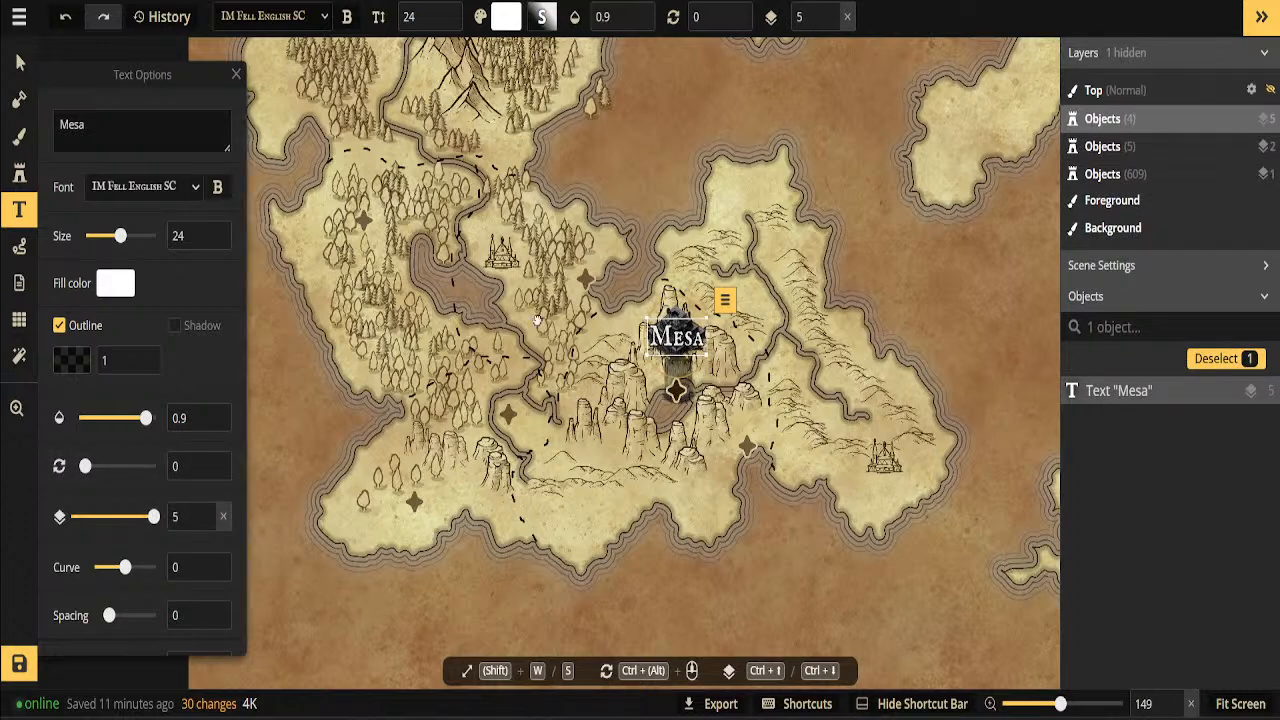
{"action": "left_click", "coordinate": [153, 120]}
{"action": "type", "text": "City"}
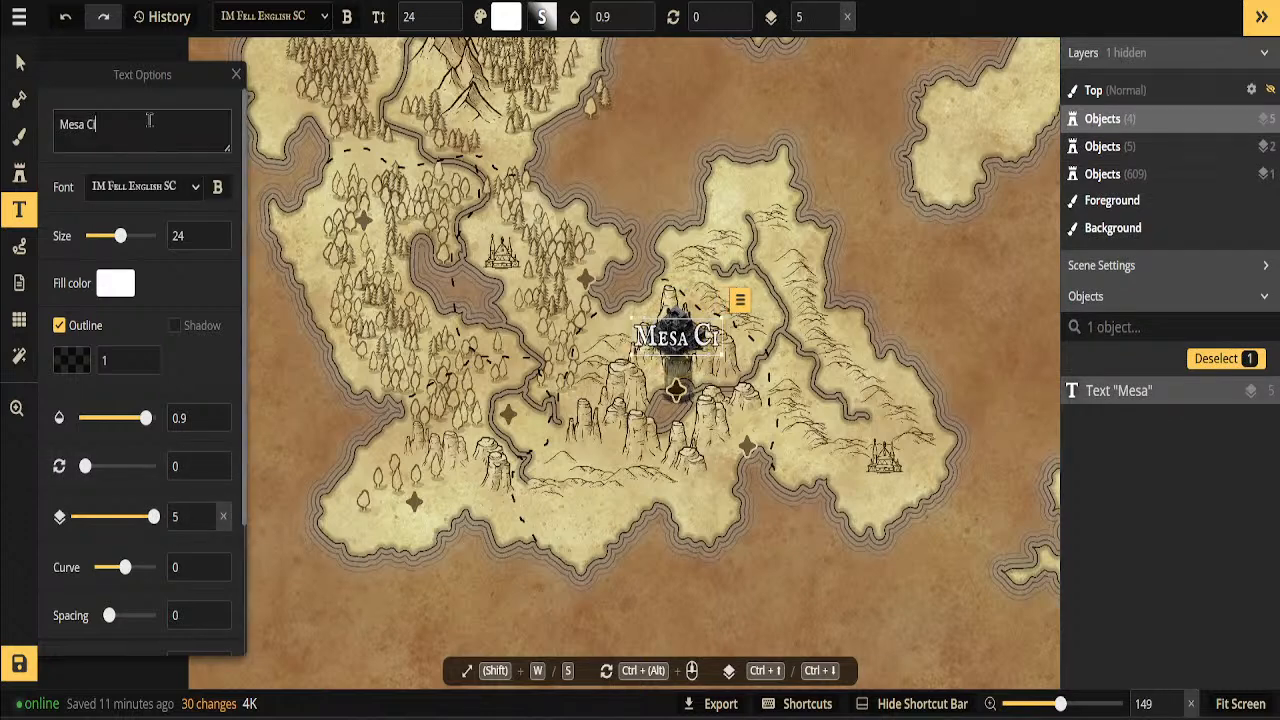
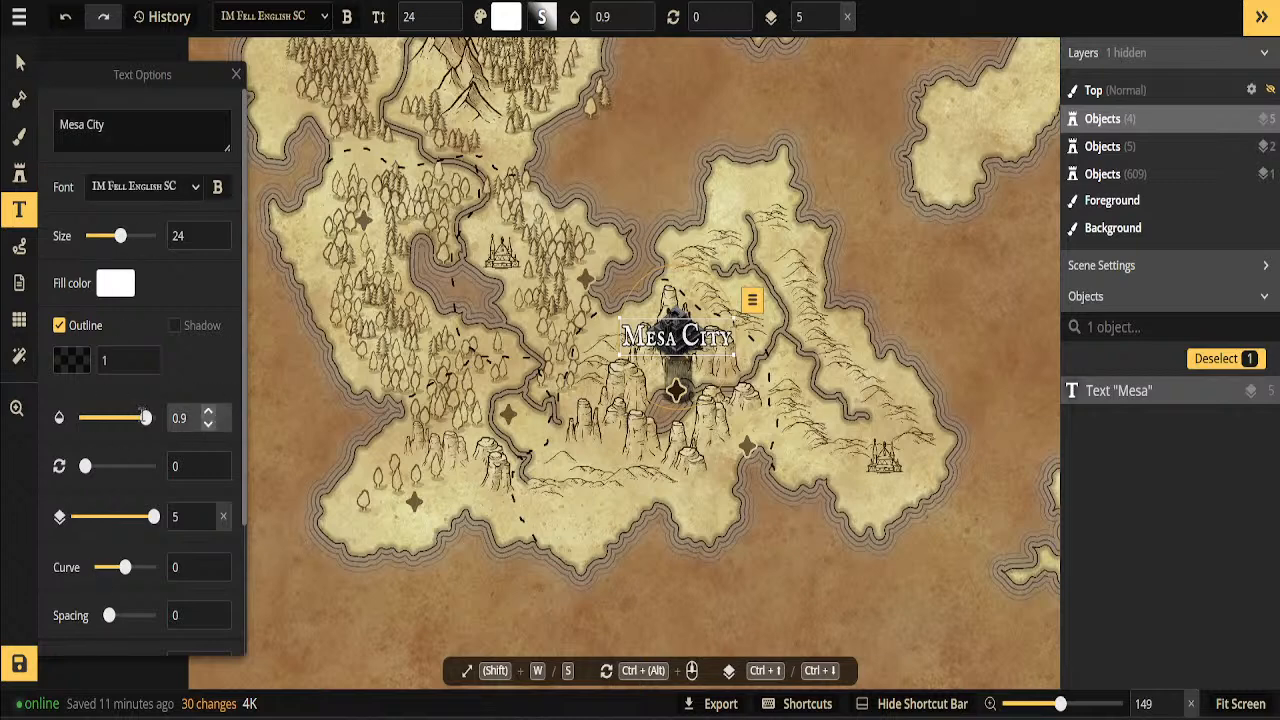
{"action": "left_click", "coordinate": [173, 330]}
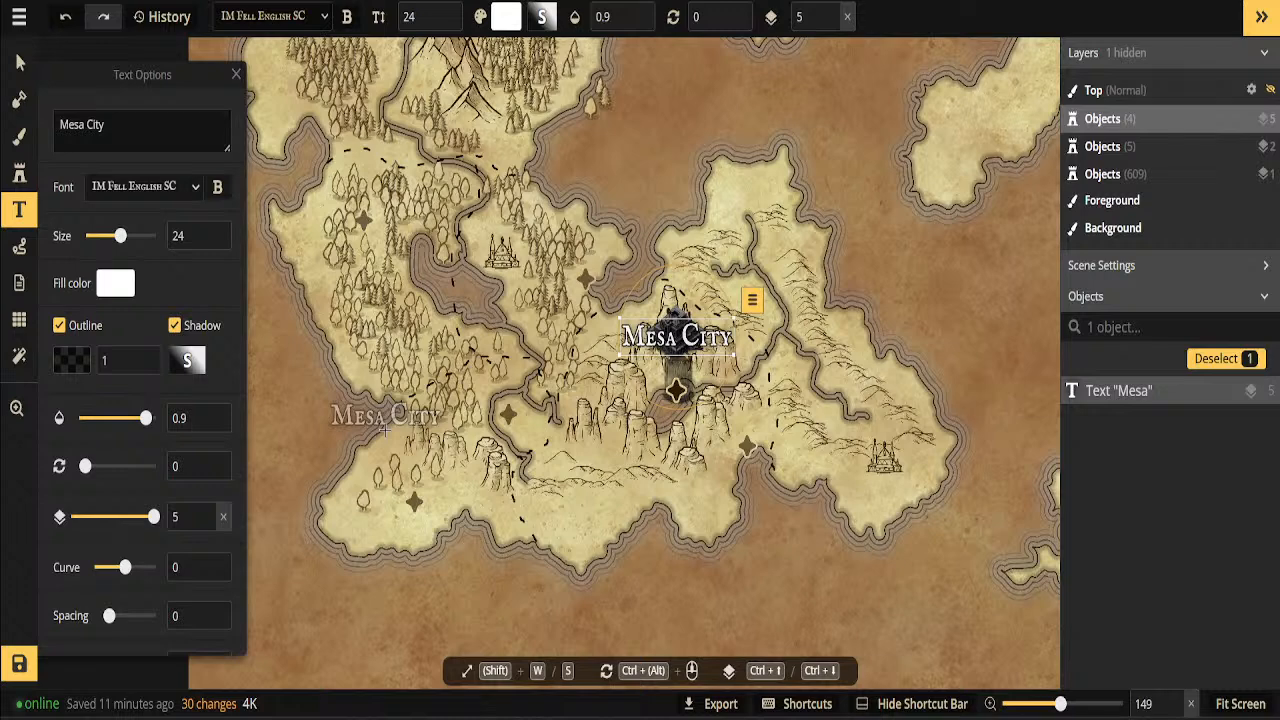
Select the "Mesa City" text label by searching the map's objects for "Mesa cit"
{"action": "left_click", "coordinate": [19, 62]}
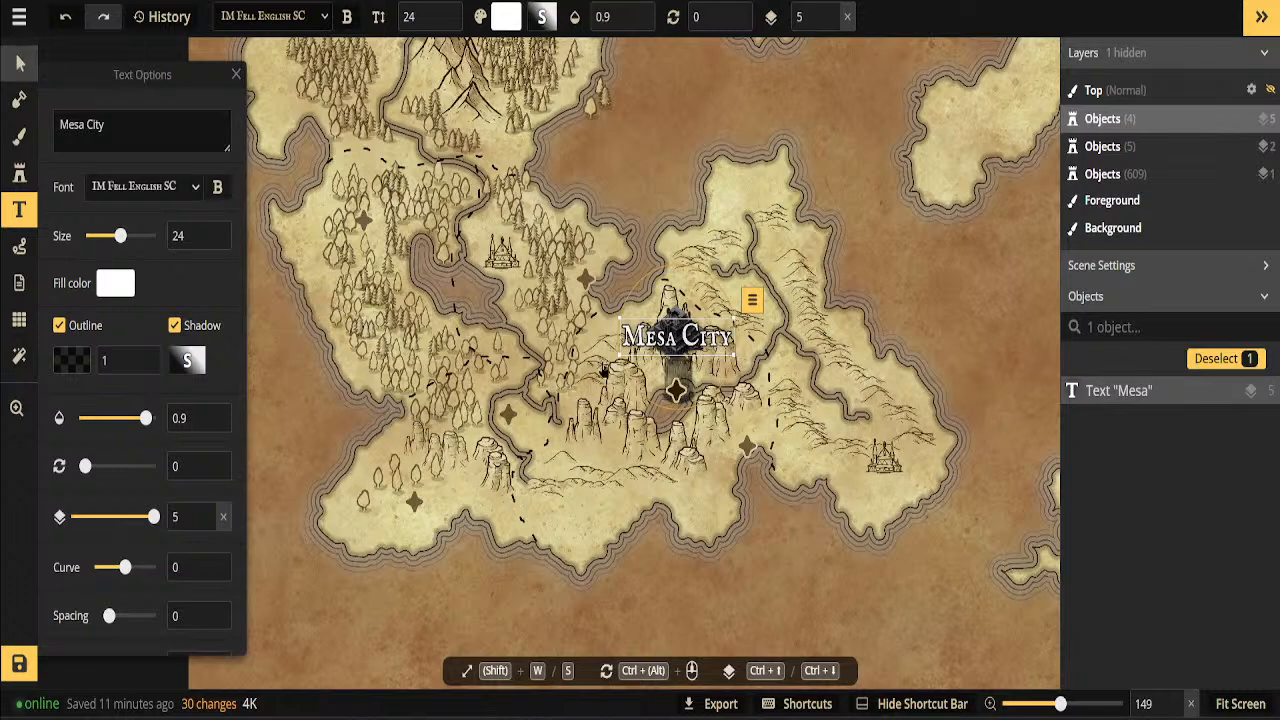
{"action": "left_click", "coordinate": [645, 345]}
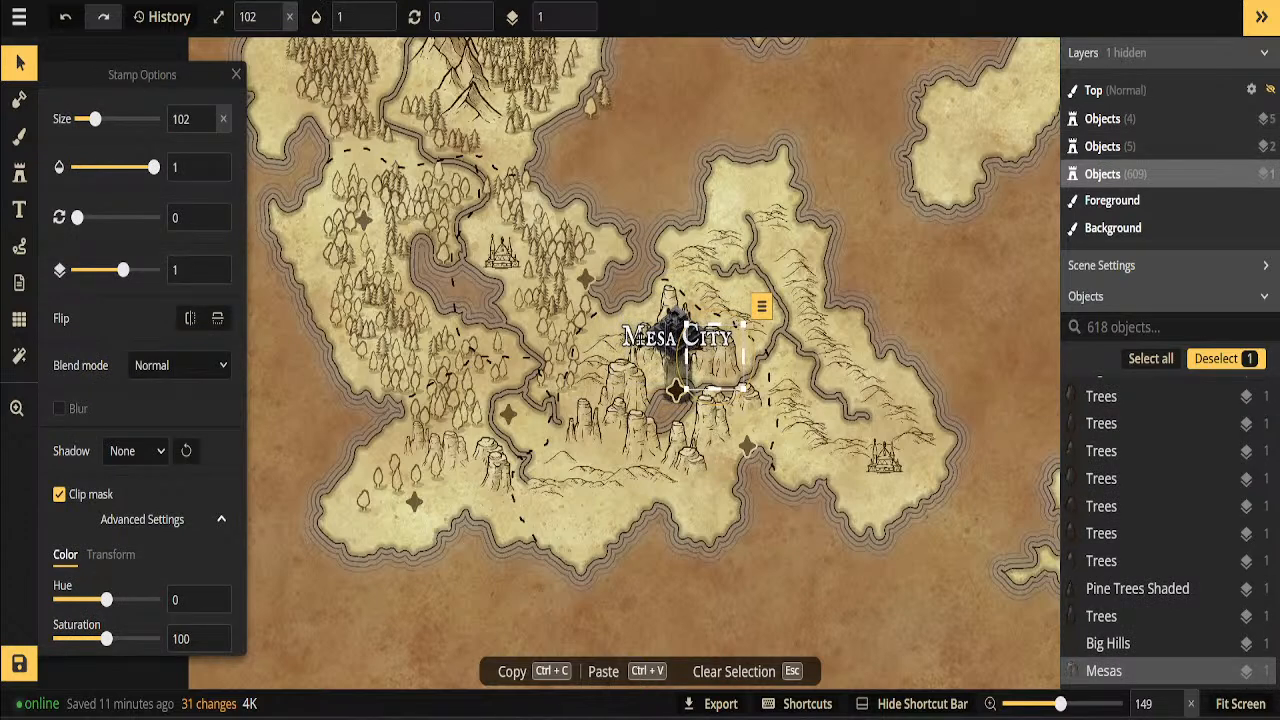
{"action": "left_click", "coordinate": [712, 358]}
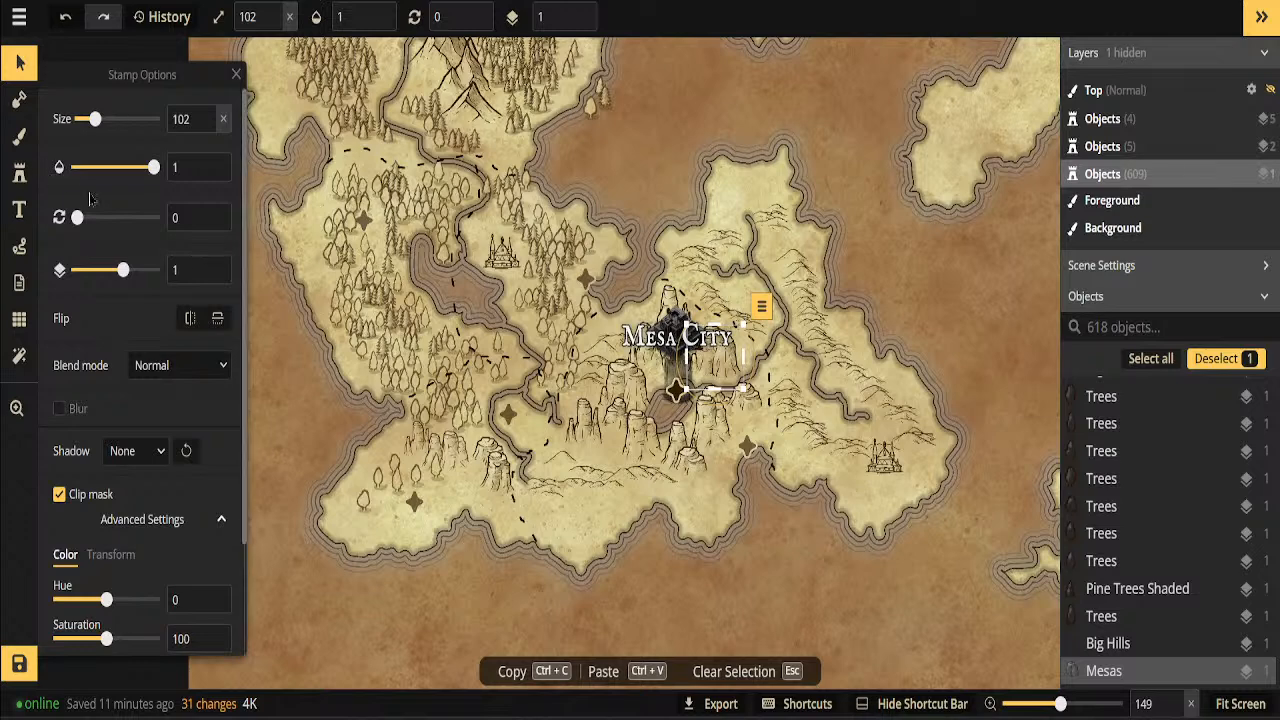
{"action": "left_click", "coordinate": [677, 390]}
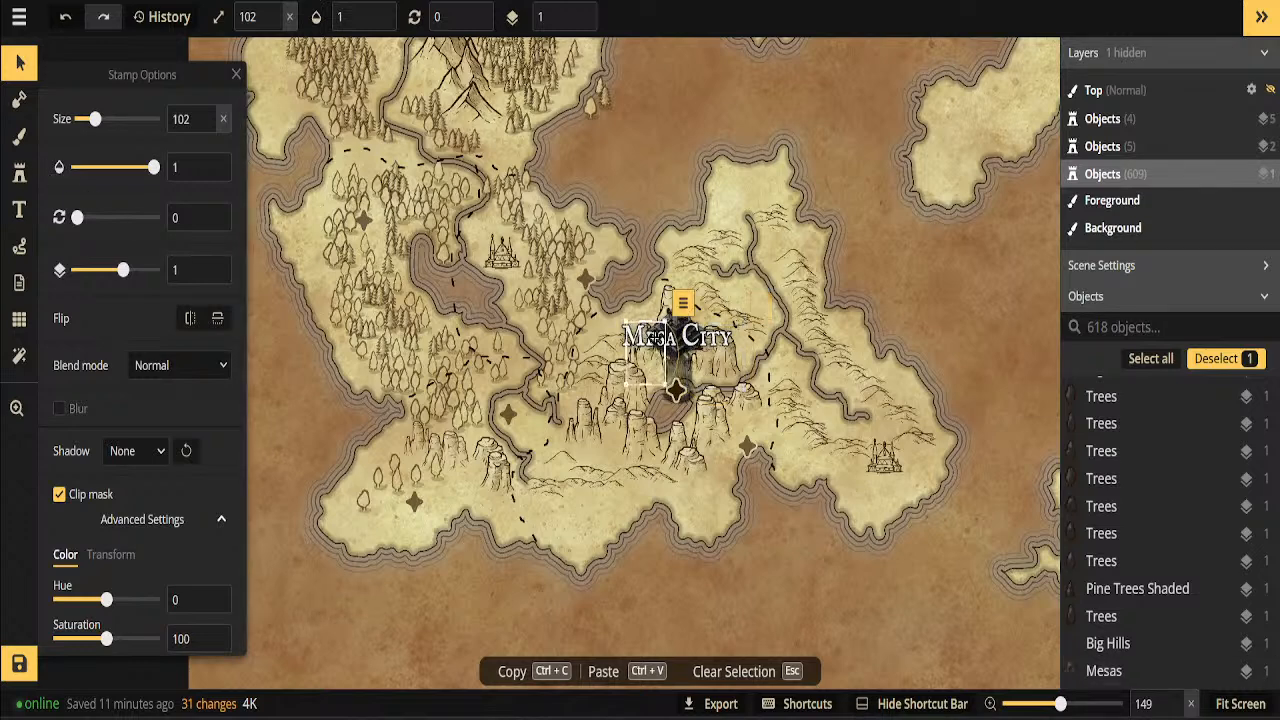
{"action": "left_click", "coordinate": [676, 390]}
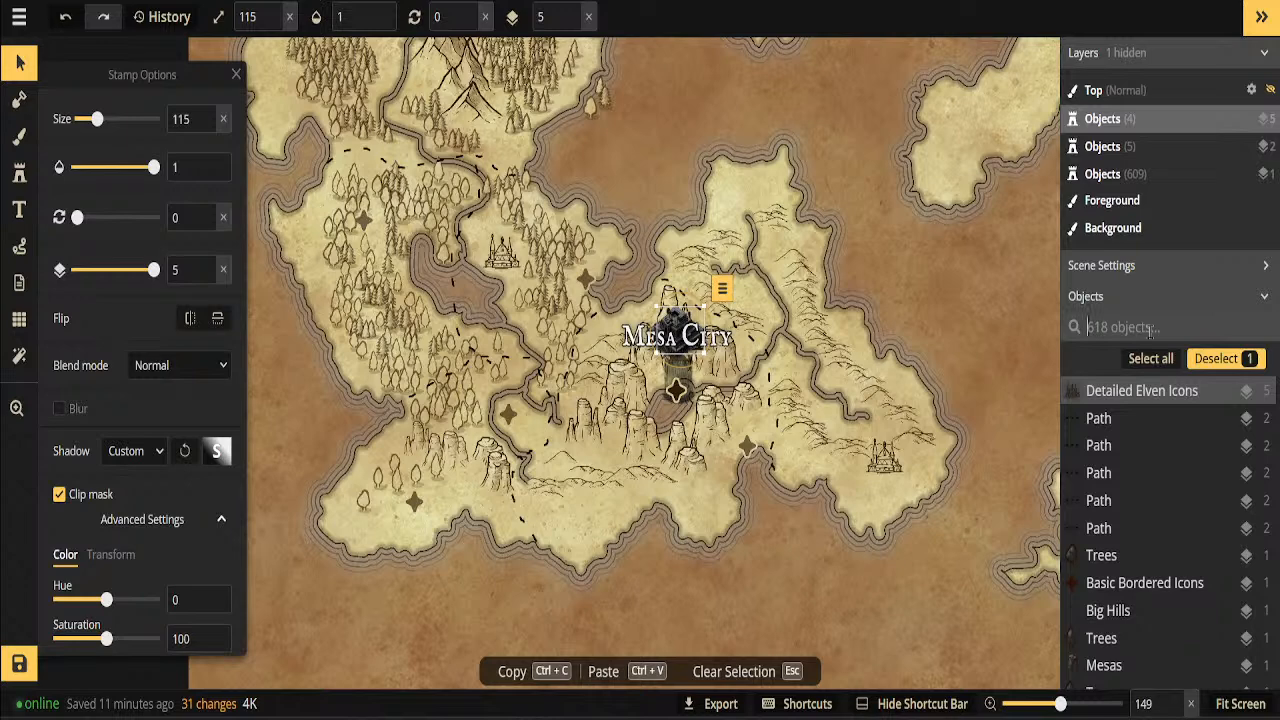
{"action": "type", "text": "Mesa"}
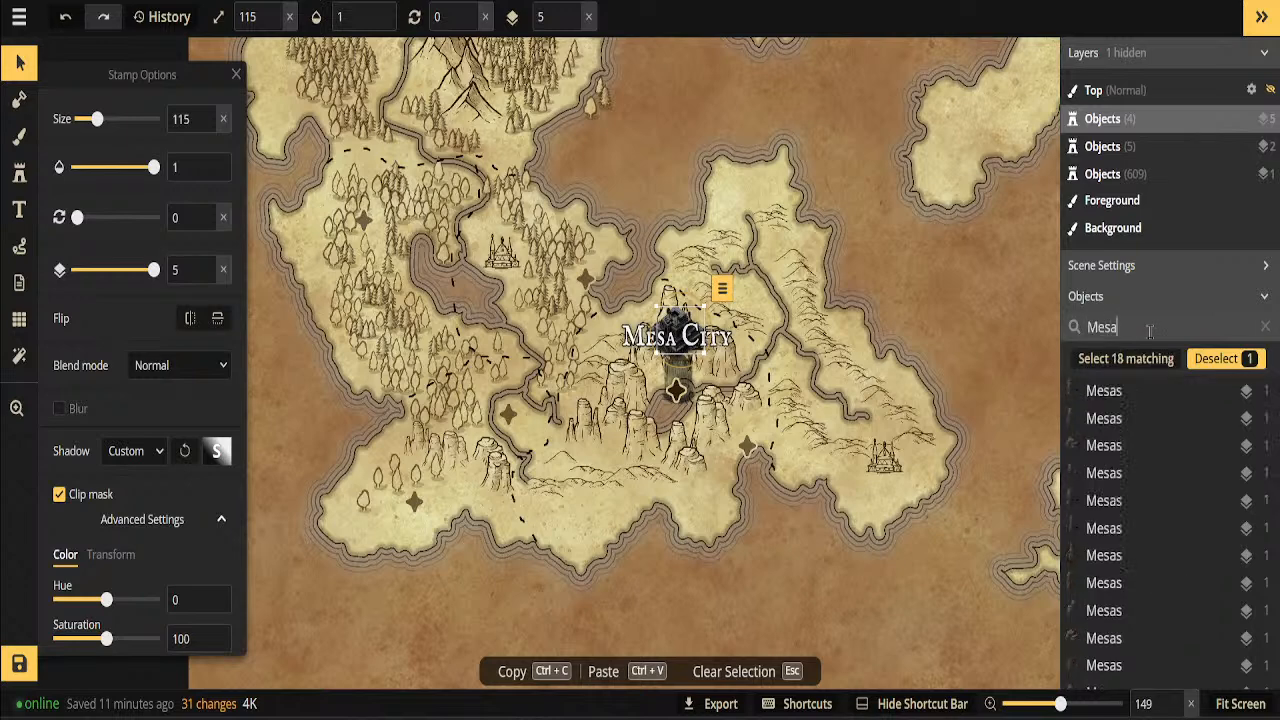
{"action": "type", "text": " cit"}
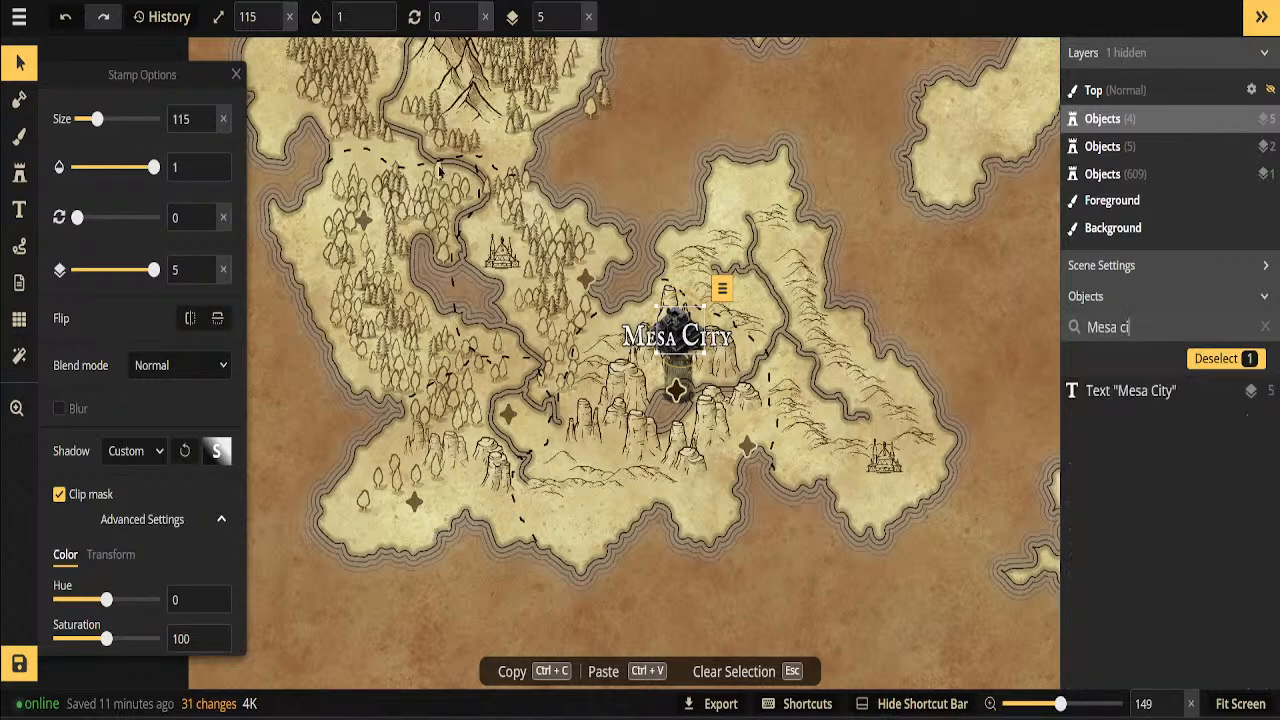
{"action": "left_click", "coordinate": [1118, 396]}
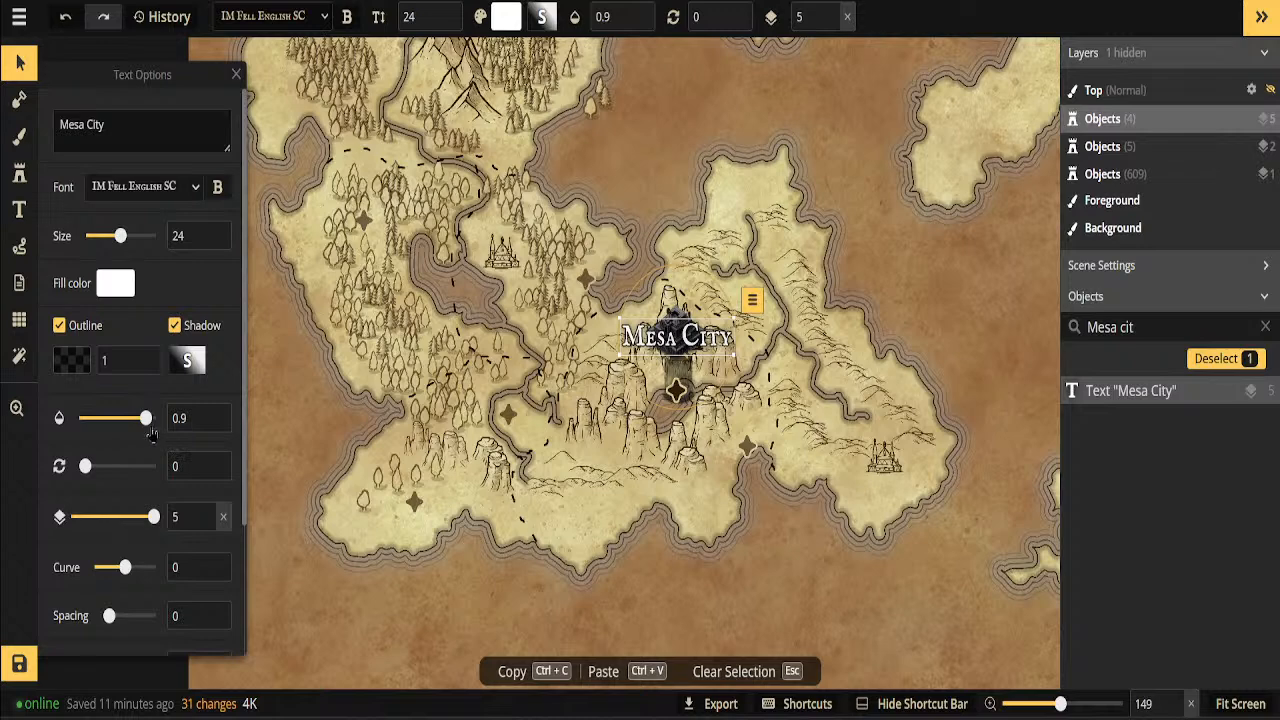
Raise the opacity of the "Mesa City" label to 1
{"action": "left_click_drag", "start_coordinate": [138, 418], "coordinate": [303, 482]}
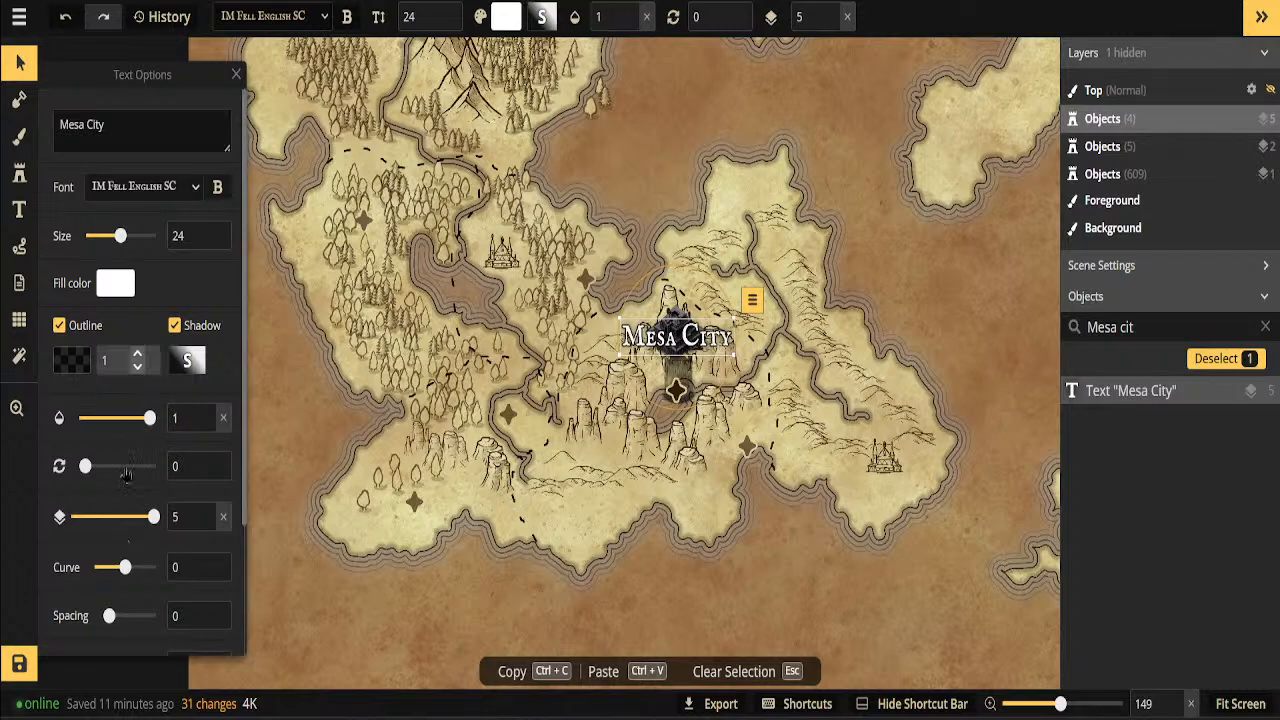
{"action": "scroll", "coordinate": [171, 484], "scroll_direction": "down", "scroll_amount": 3}
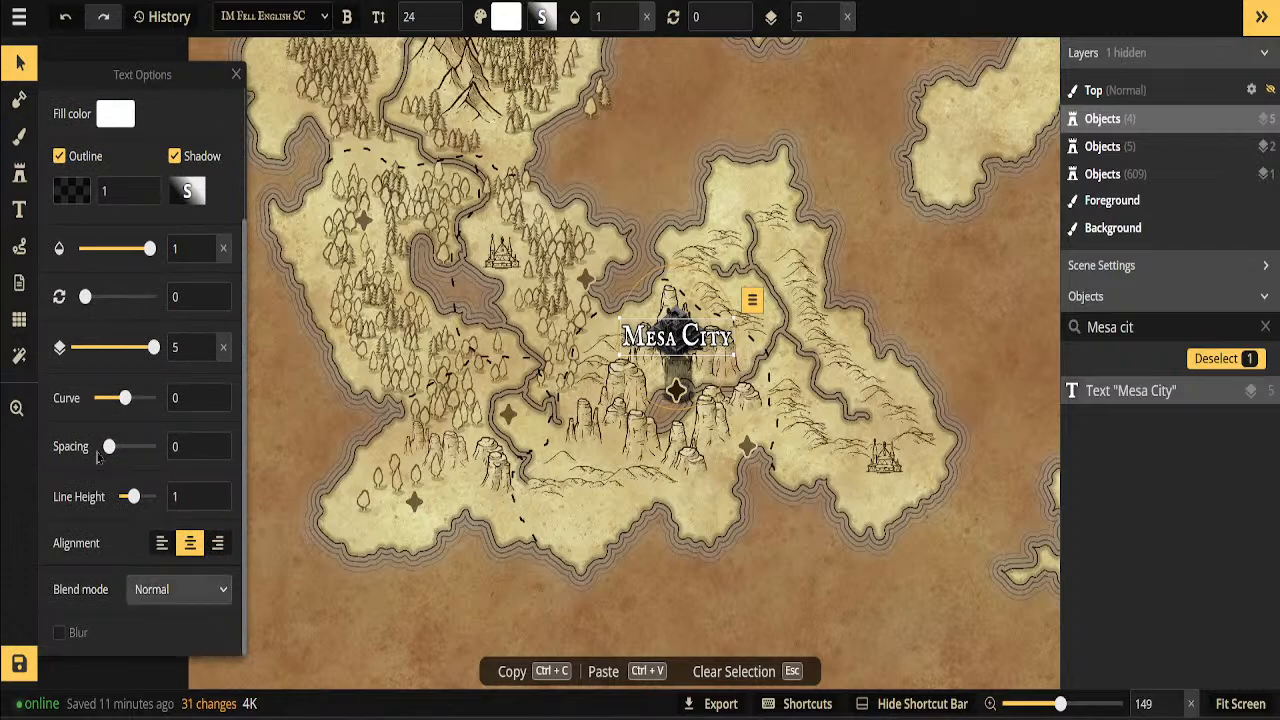
{"action": "scroll", "coordinate": [100, 440], "scroll_direction": "up", "scroll_amount": 3}
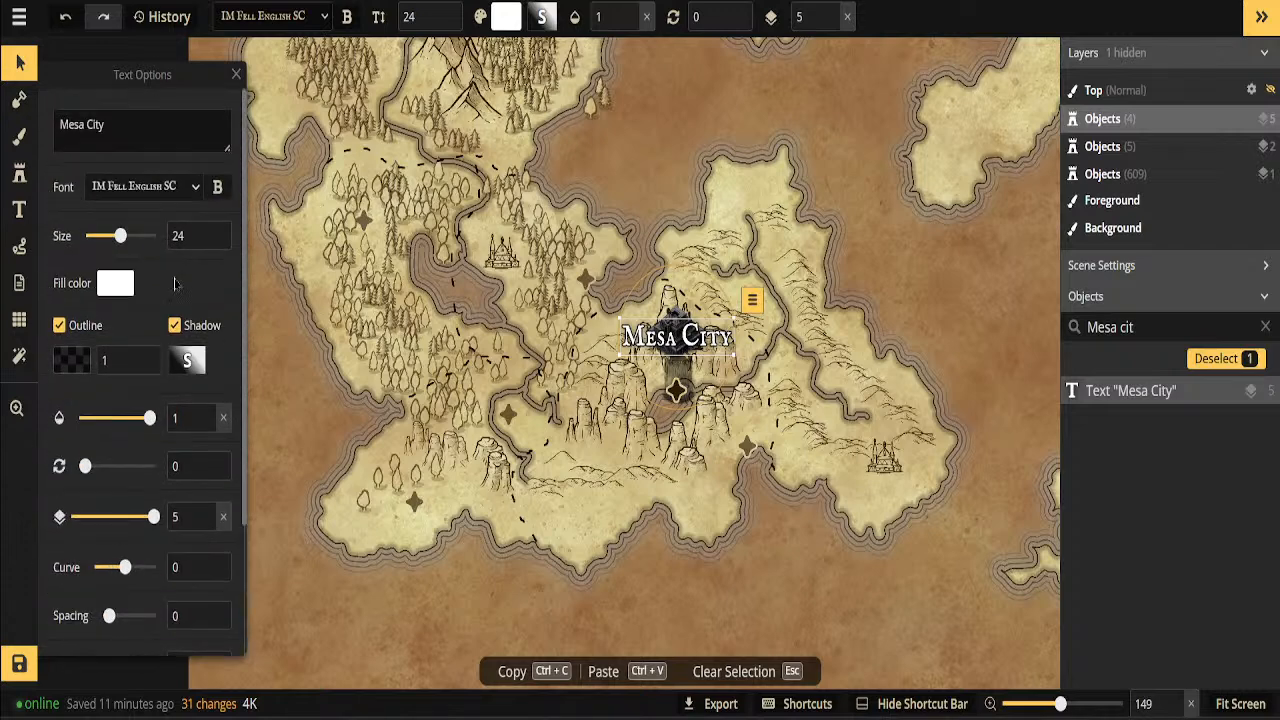
Give the "Mesa City" label a black (000000) shadow with blur 2 and intensity 3.93
{"action": "left_click", "coordinate": [188, 362]}
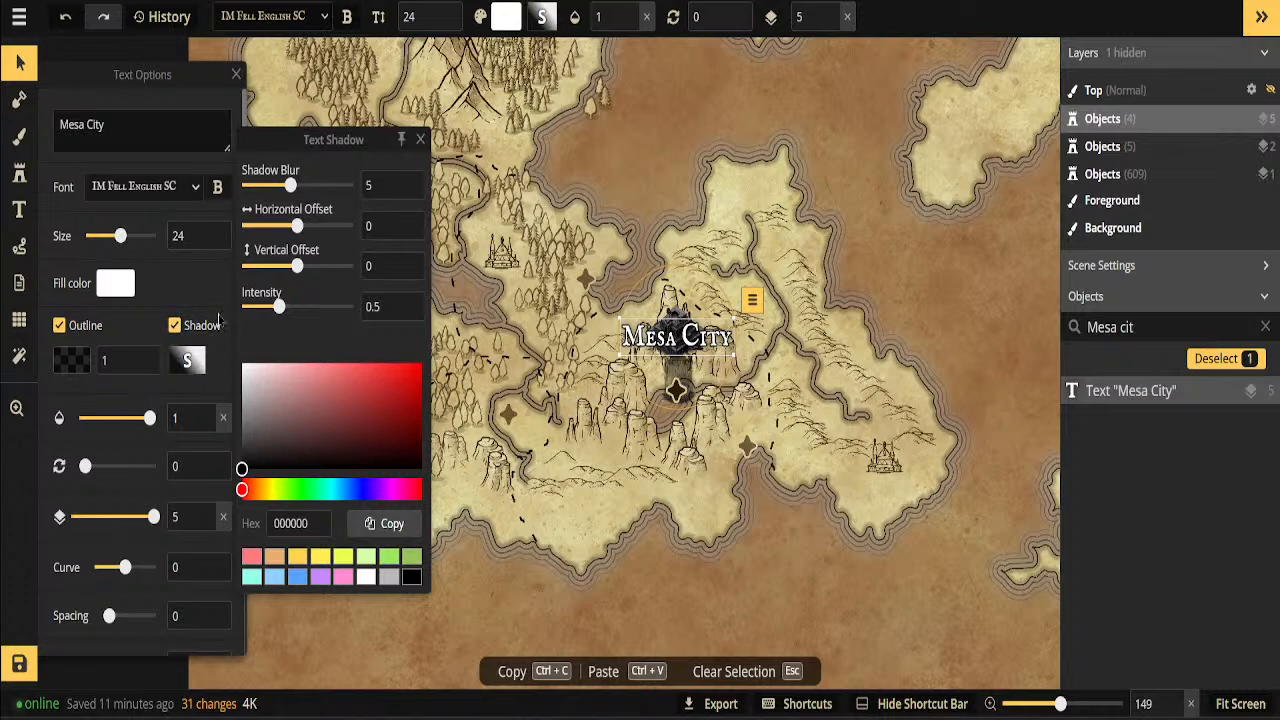
{"action": "left_click", "coordinate": [430, 368]}
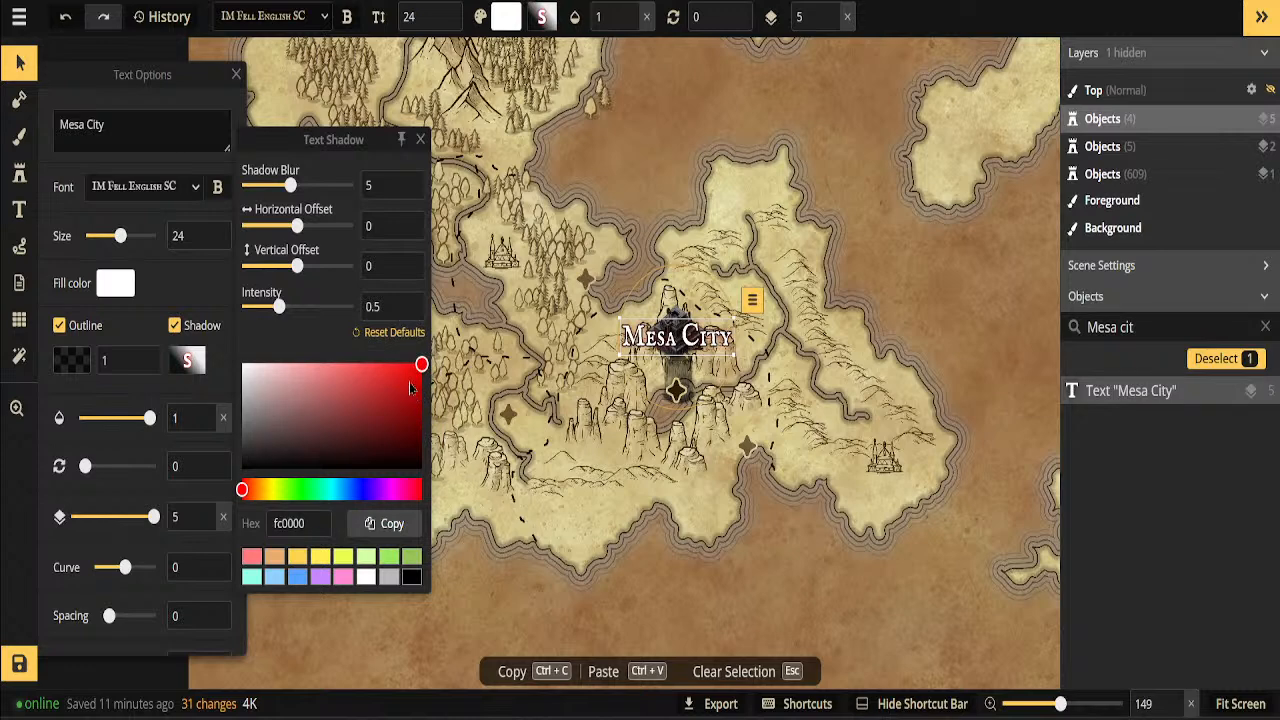
{"action": "left_click_drag", "start_coordinate": [407, 390], "coordinate": [453, 535]}
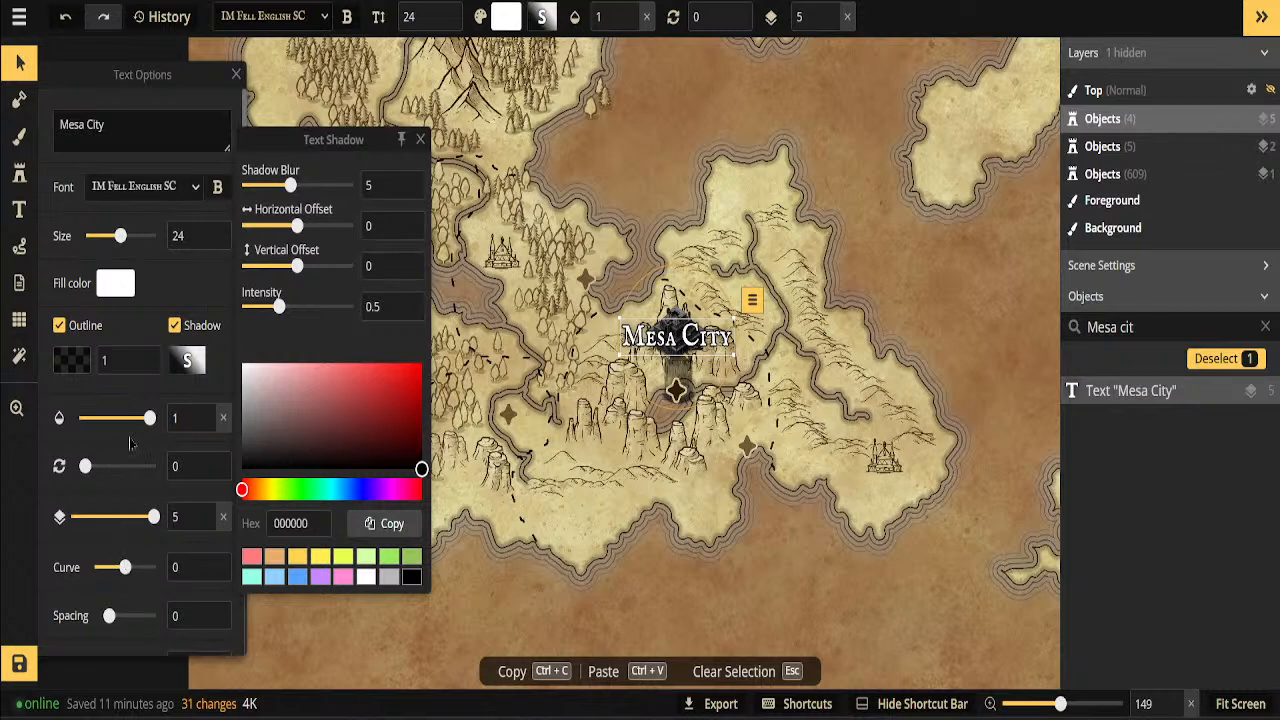
{"action": "left_click_drag", "start_coordinate": [279, 306], "coordinate": [293, 306]}
{"action": "mouse_move", "coordinate": [294, 193]}
{"action": "left_mouse_down"}
{"action": "mouse_move", "coordinate": [313, 192]}
{"action": "mouse_move", "coordinate": [308, 223]}
{"action": "mouse_move", "coordinate": [300, 186]}
{"action": "mouse_move", "coordinate": [272, 186]}
{"action": "left_mouse_up"}
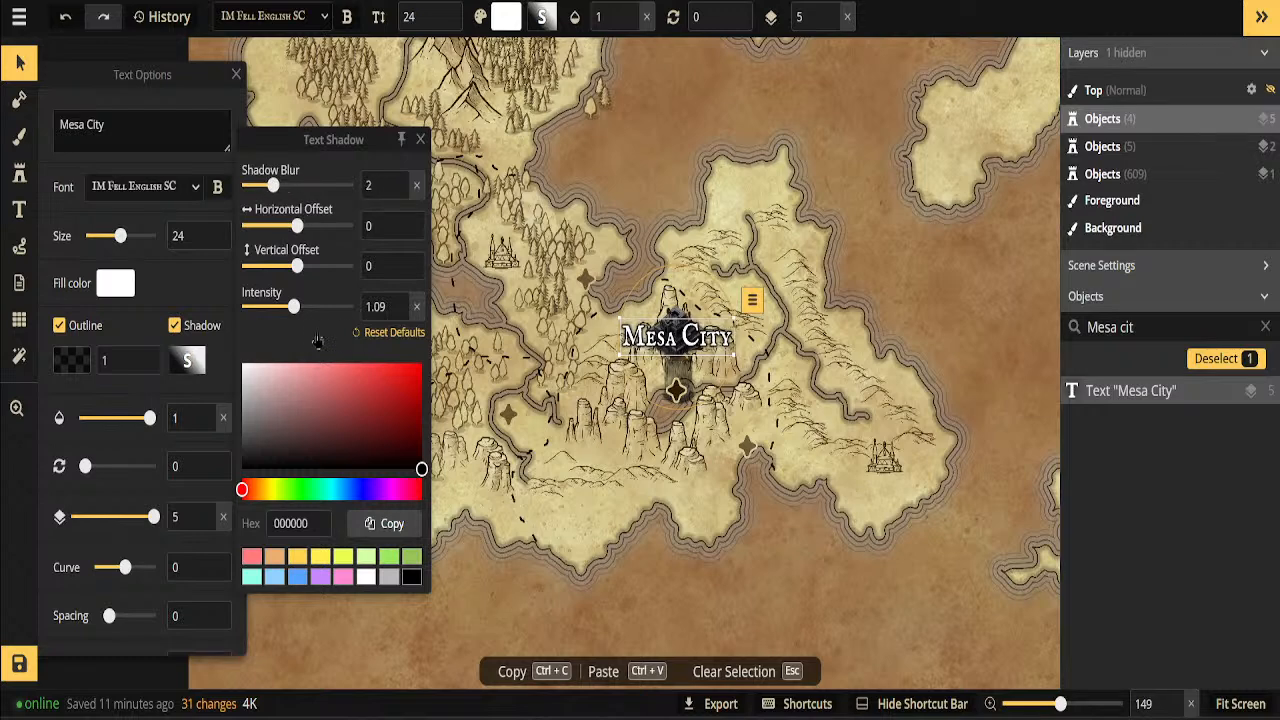
{"action": "left_click_drag", "start_coordinate": [296, 308], "coordinate": [337, 309]}
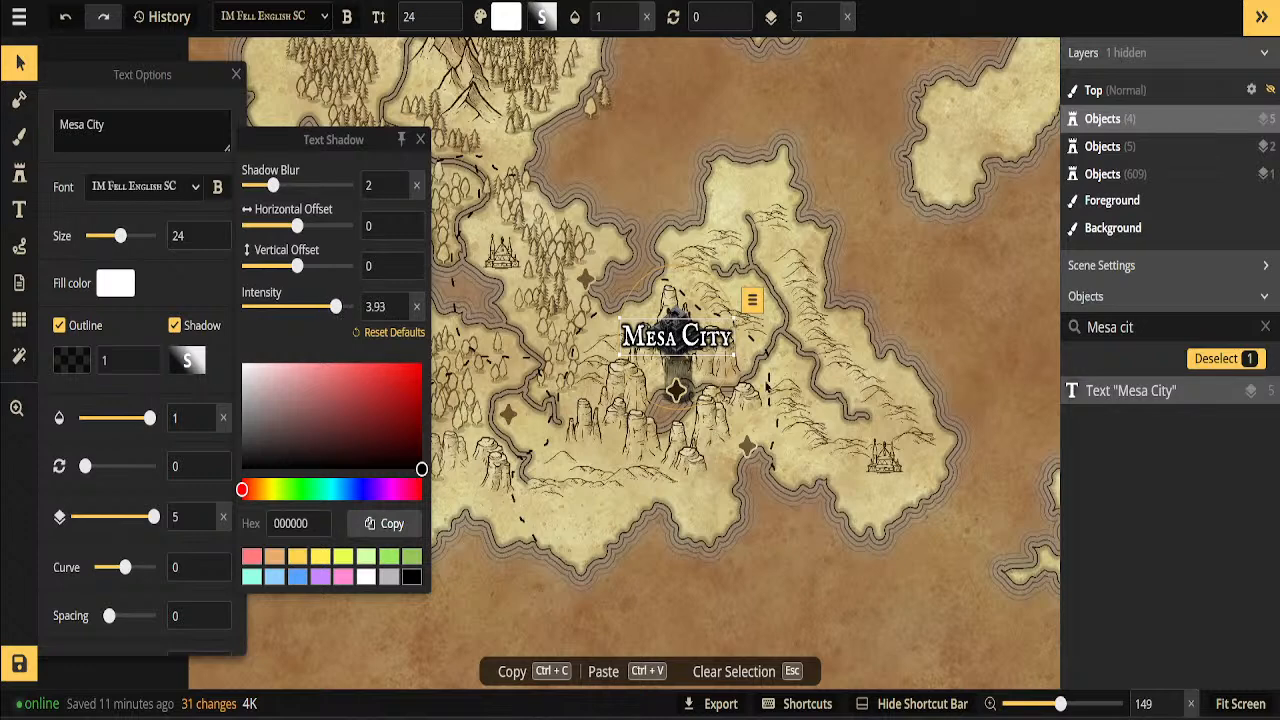
Move the "Mesa City" label up so it sits just above the dark temple
{"action": "left_click_drag", "start_coordinate": [714, 346], "coordinate": [710, 313]}
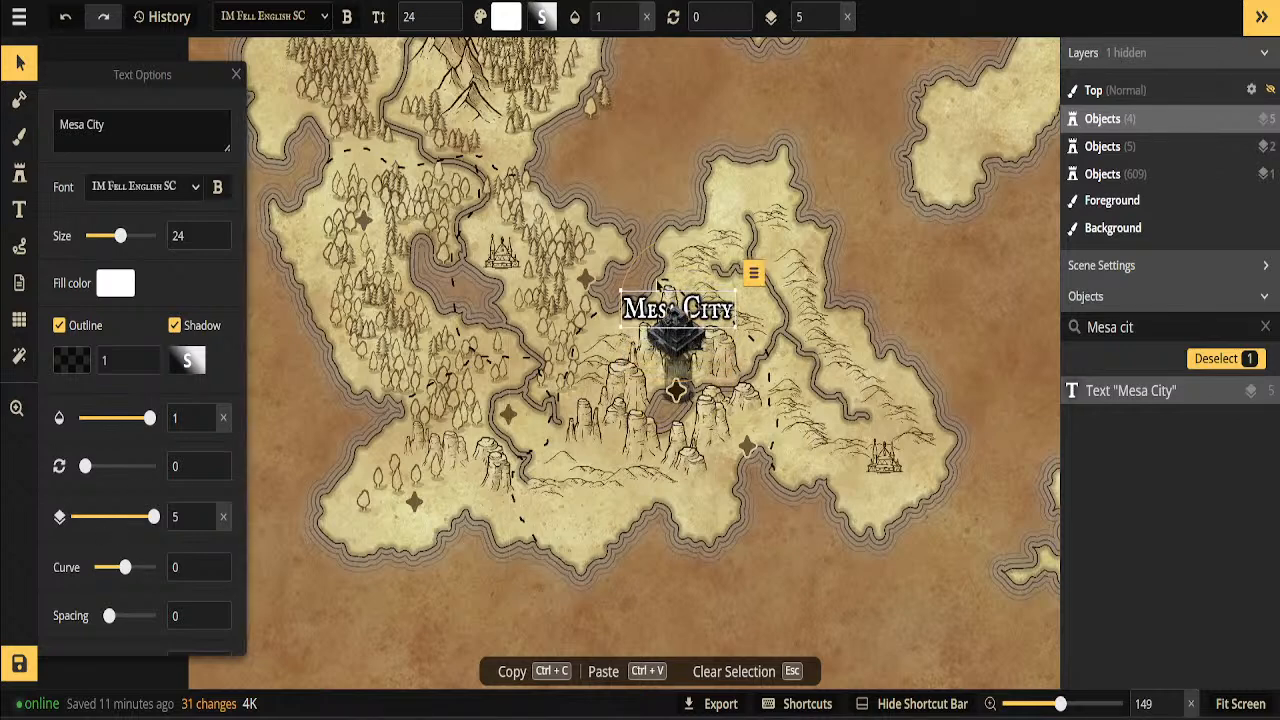
{"action": "left_click_drag", "start_coordinate": [143, 527], "coordinate": [82, 536]}
{"action": "key", "text": "ctrl+z"}
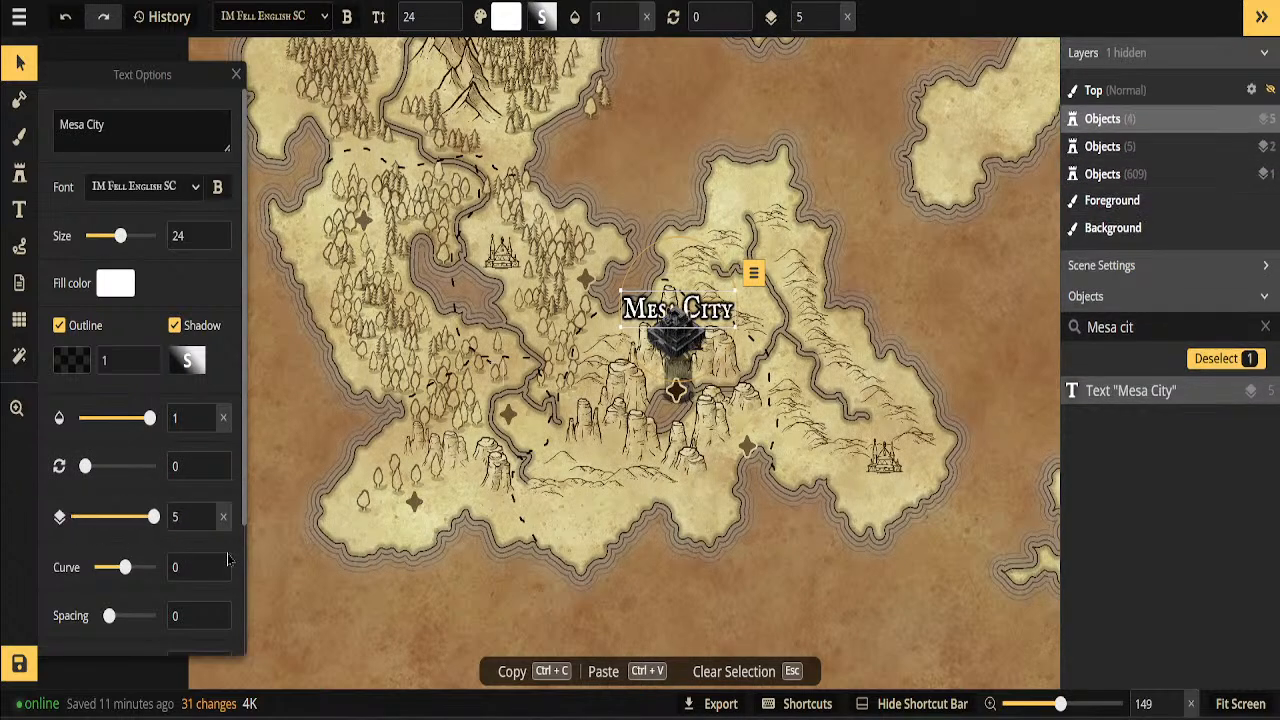
{"action": "left_click_drag", "start_coordinate": [709, 307], "coordinate": [703, 300]}
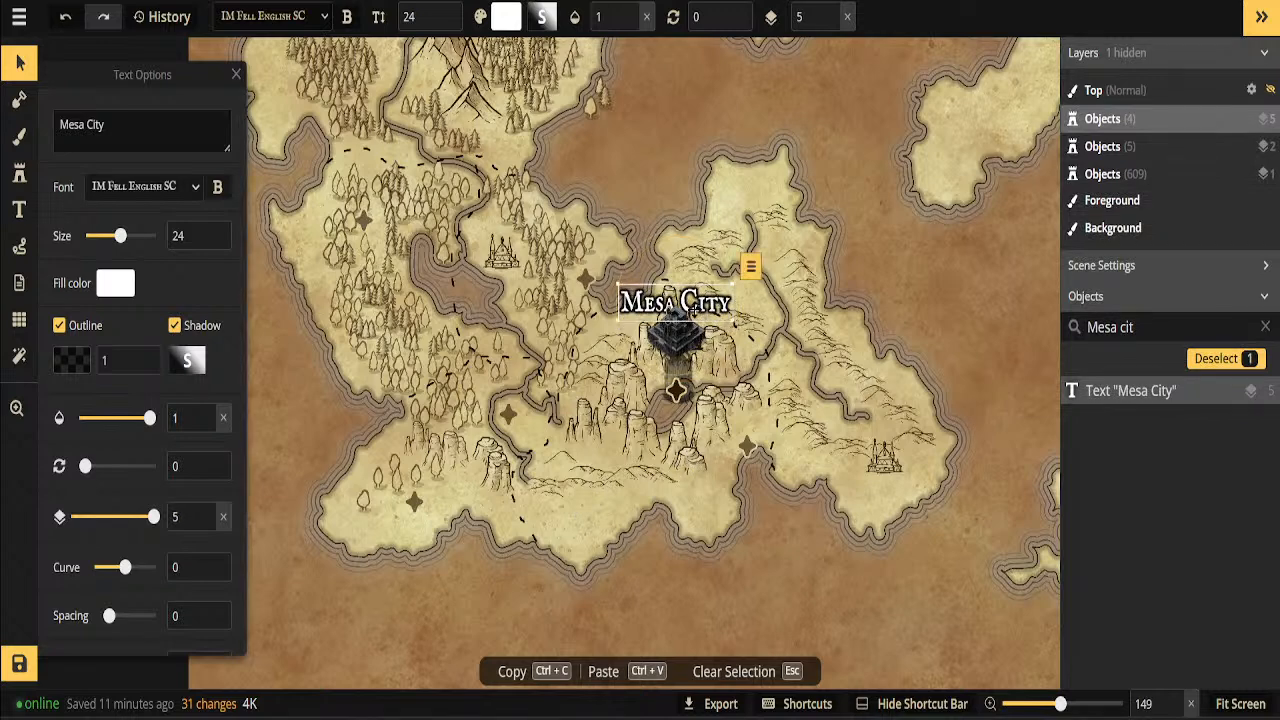
Put the dark temple stamp on layer 3 and clear the selection
{"action": "left_click", "coordinate": [676, 340]}
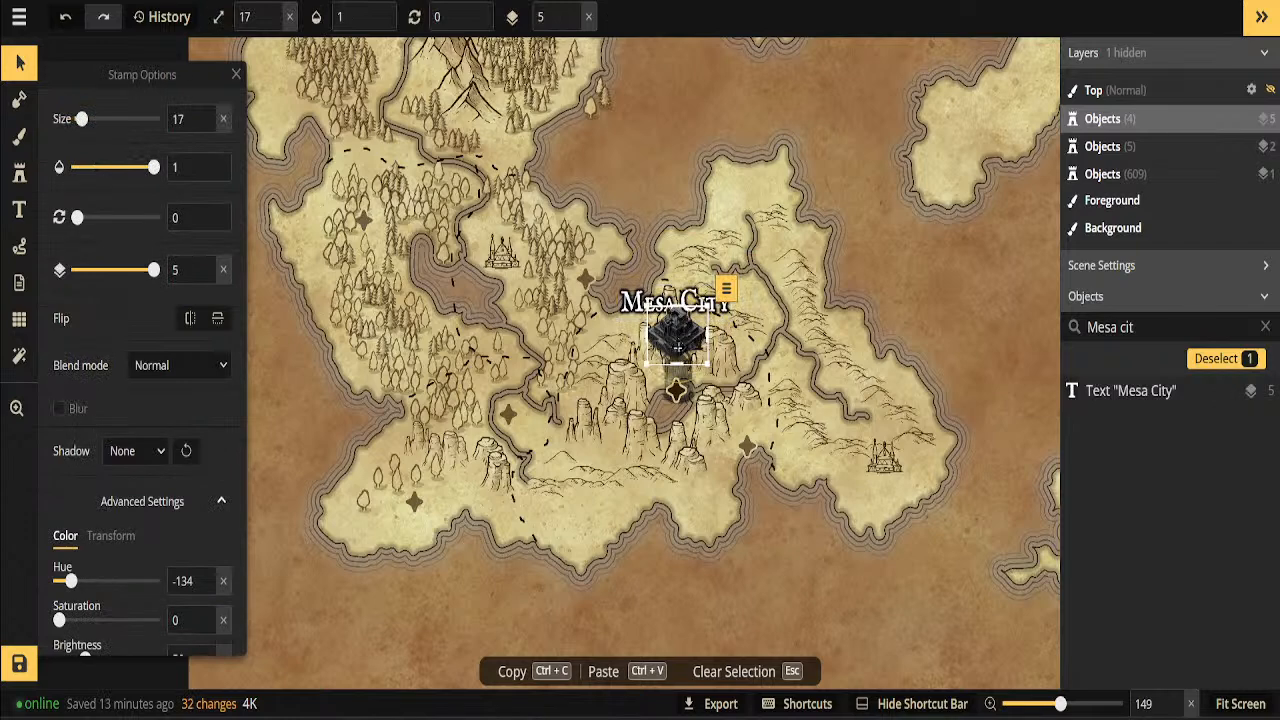
{"action": "left_click_drag", "start_coordinate": [152, 272], "coordinate": [122, 271]}
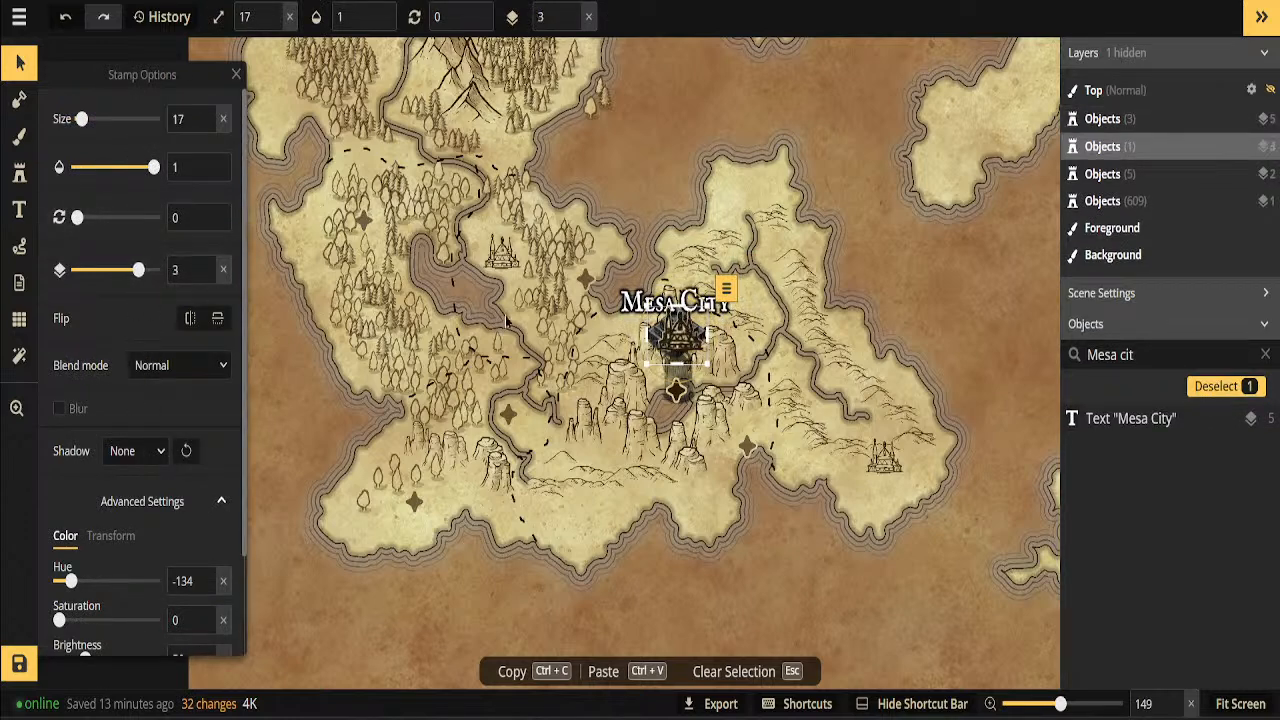
{"action": "left_click", "coordinate": [681, 354]}
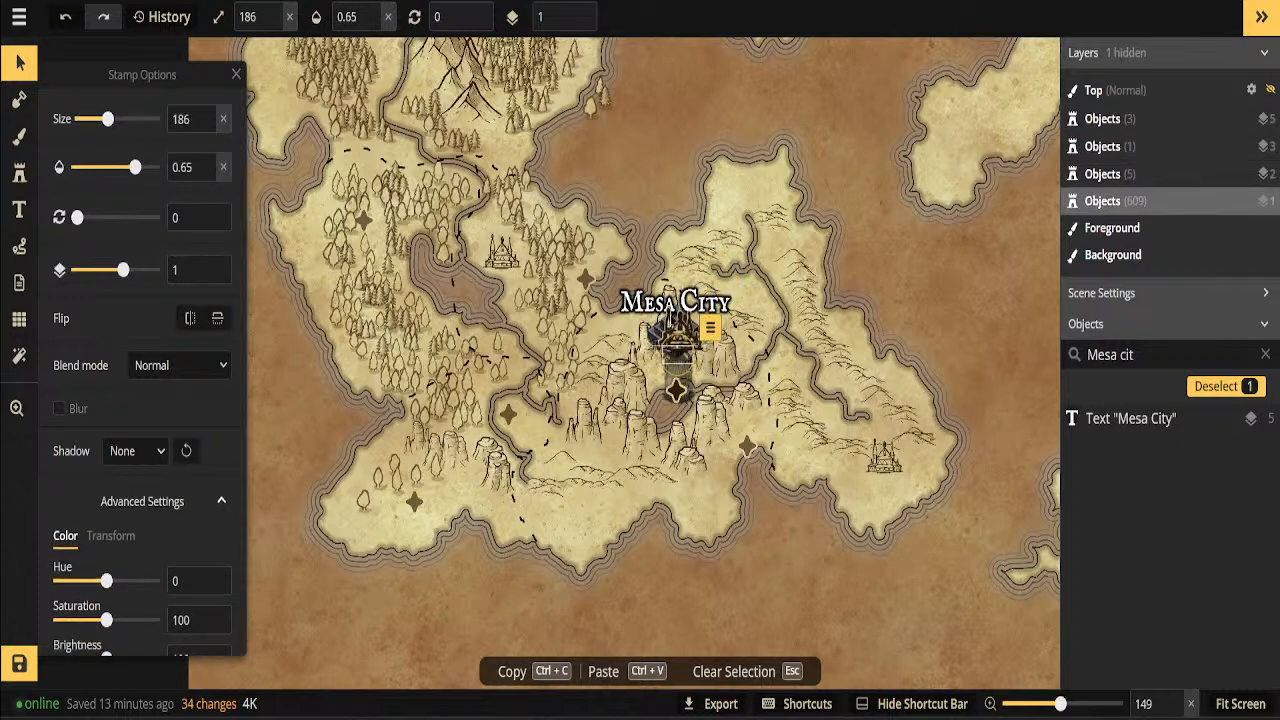
{"action": "left_click", "coordinate": [670, 306]}
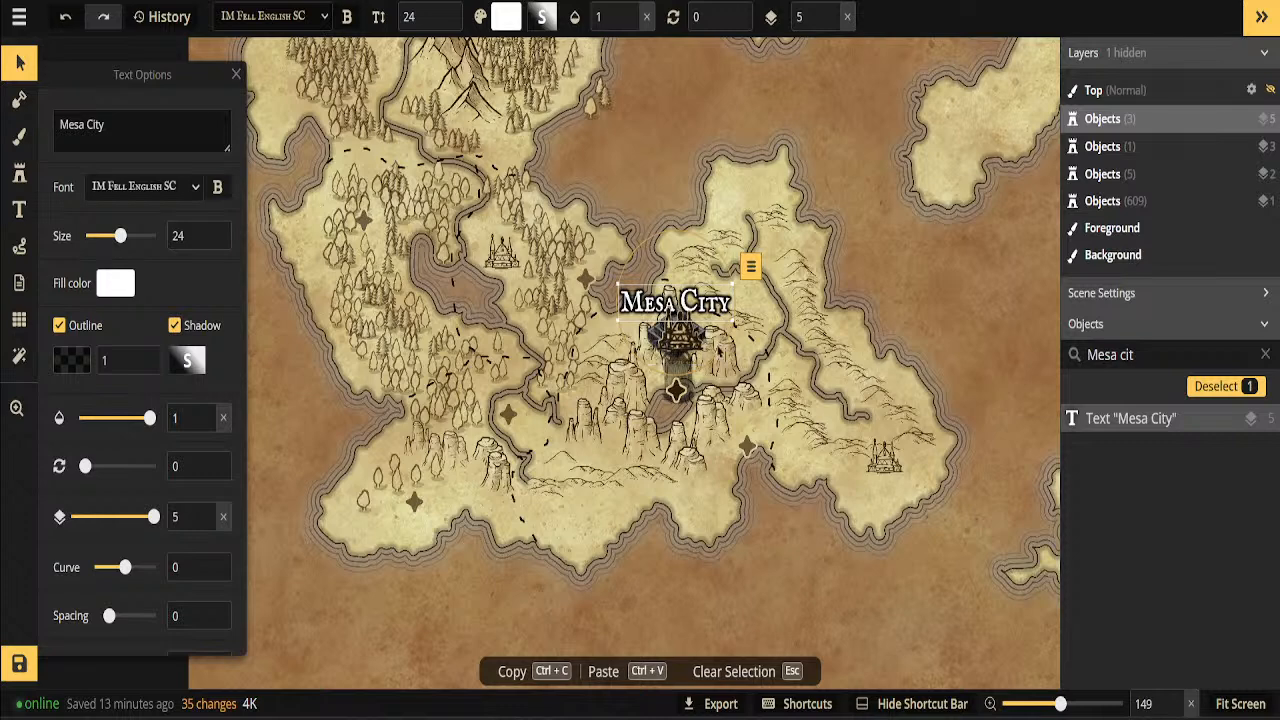
{"action": "key", "text": "Escape"}
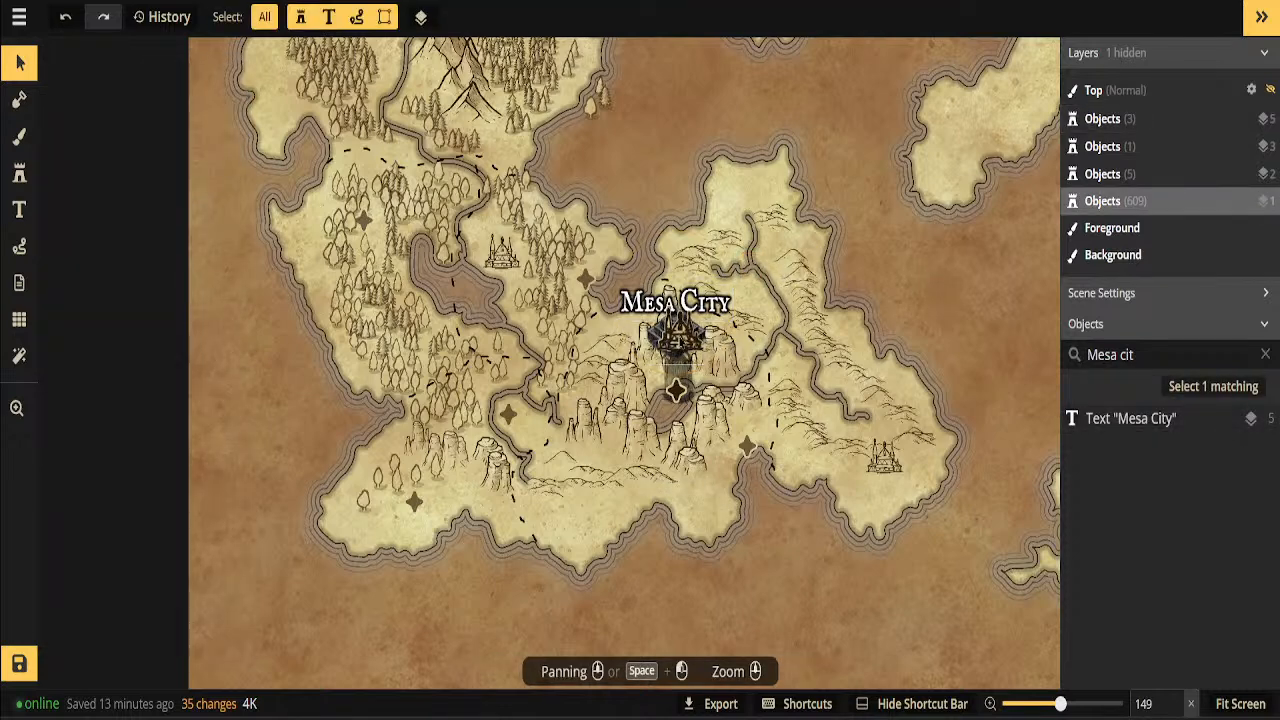
Move the spired settlement stamp off the dark temple into the open sea to the east and clear the selection
{"action": "left_click_drag", "start_coordinate": [693, 334], "coordinate": [963, 289]}
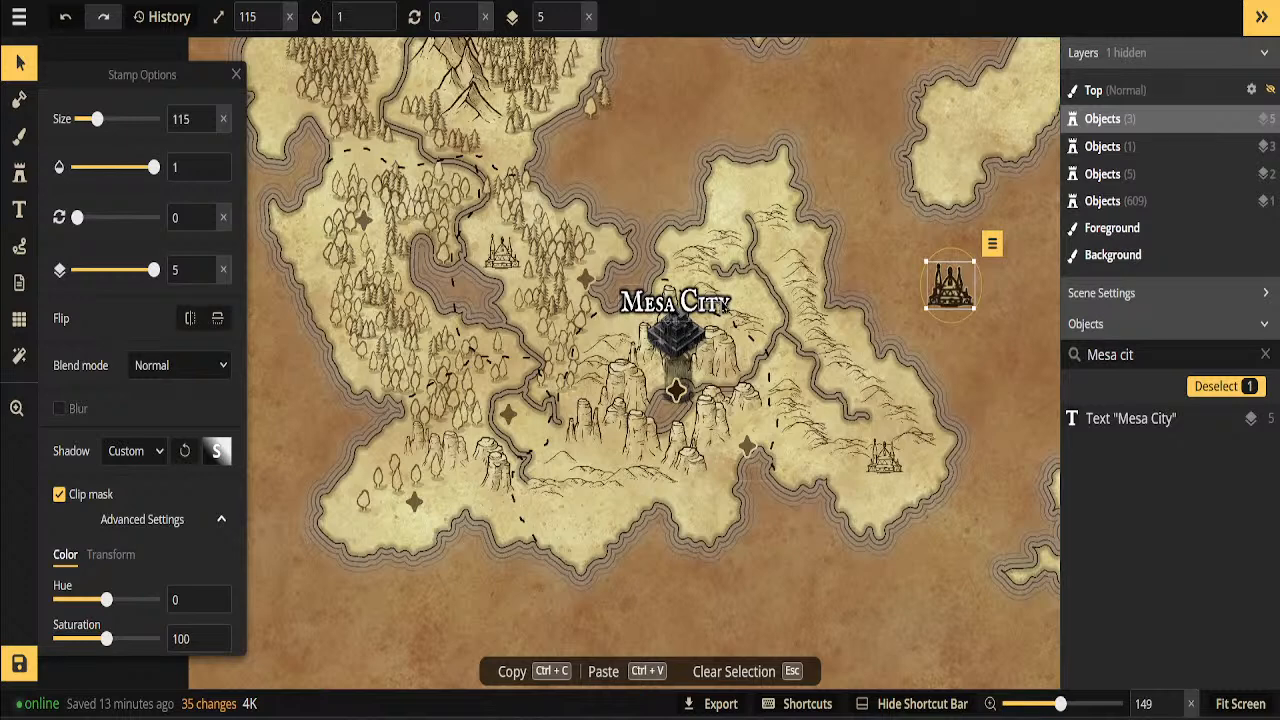
{"action": "left_click", "coordinate": [712, 308]}
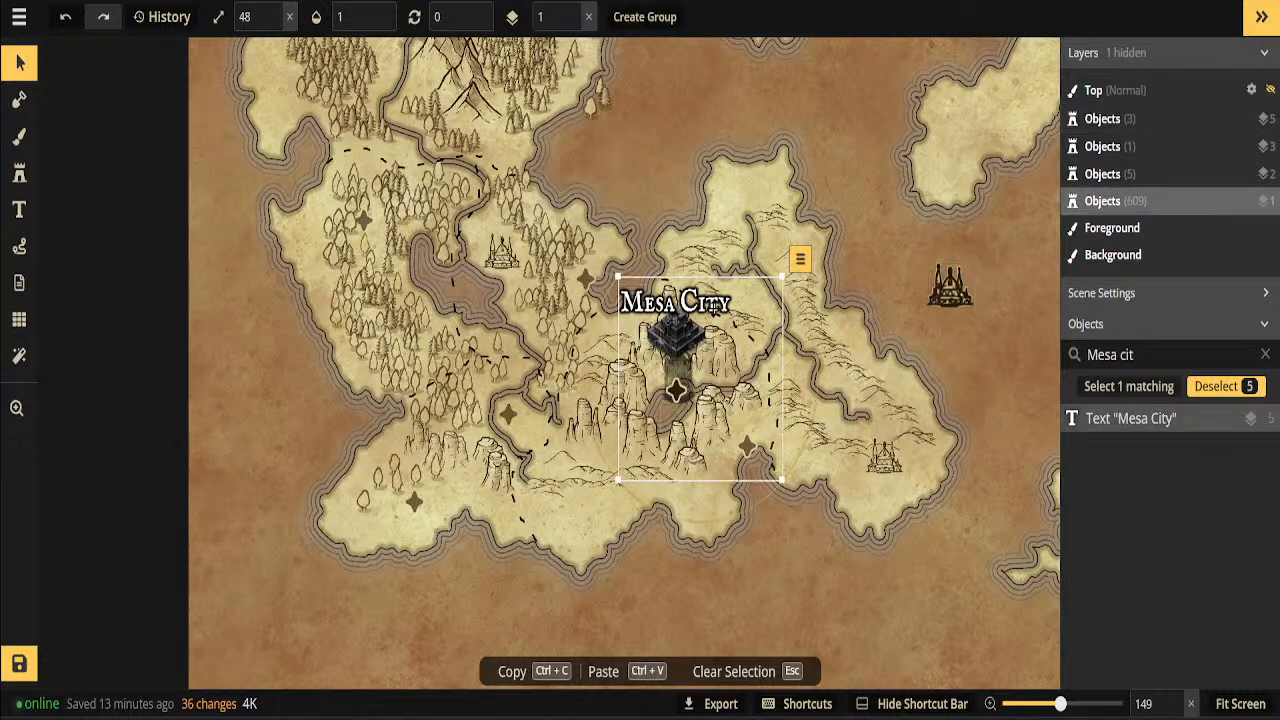
{"action": "key", "text": "Escape"}
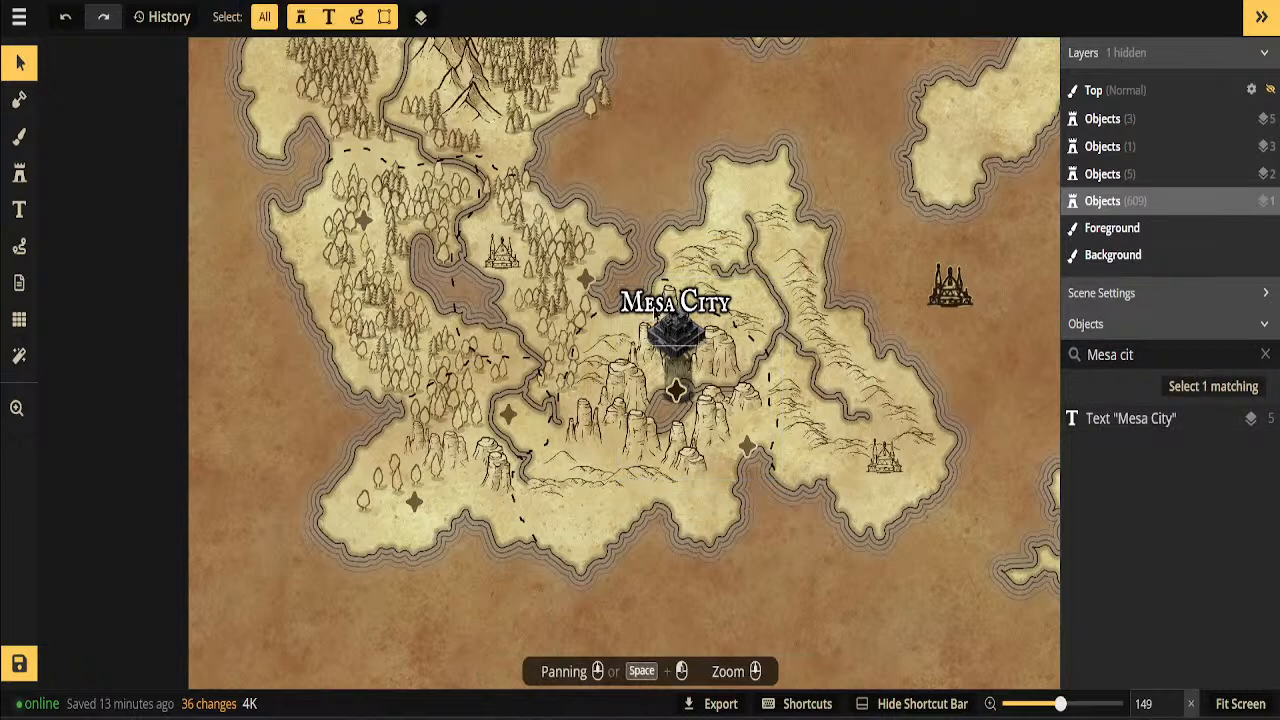
Select the "Mesa City" label and change its fill color to pure red (ff0000)
{"action": "left_click", "coordinate": [655, 315]}
{"action": "left_click", "coordinate": [632, 305]}
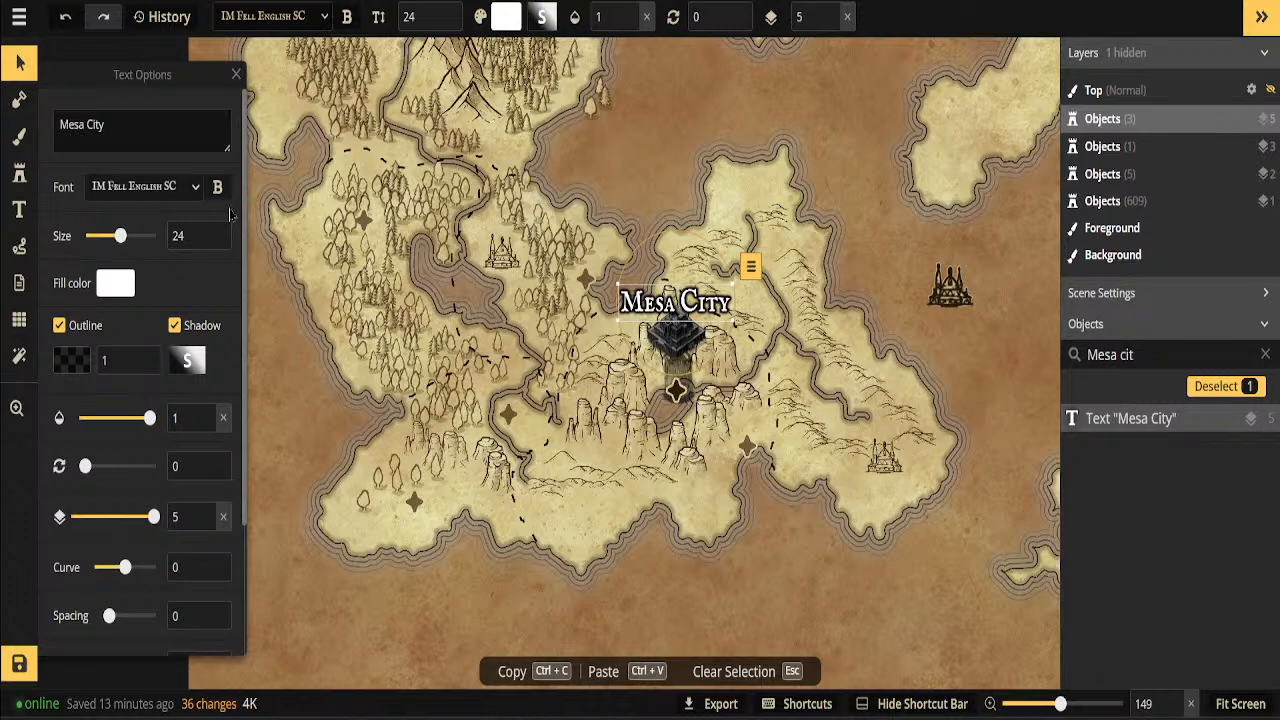
{"action": "left_click", "coordinate": [124, 288]}
{"action": "left_click", "coordinate": [131, 279]}
{"action": "left_click", "coordinate": [122, 288]}
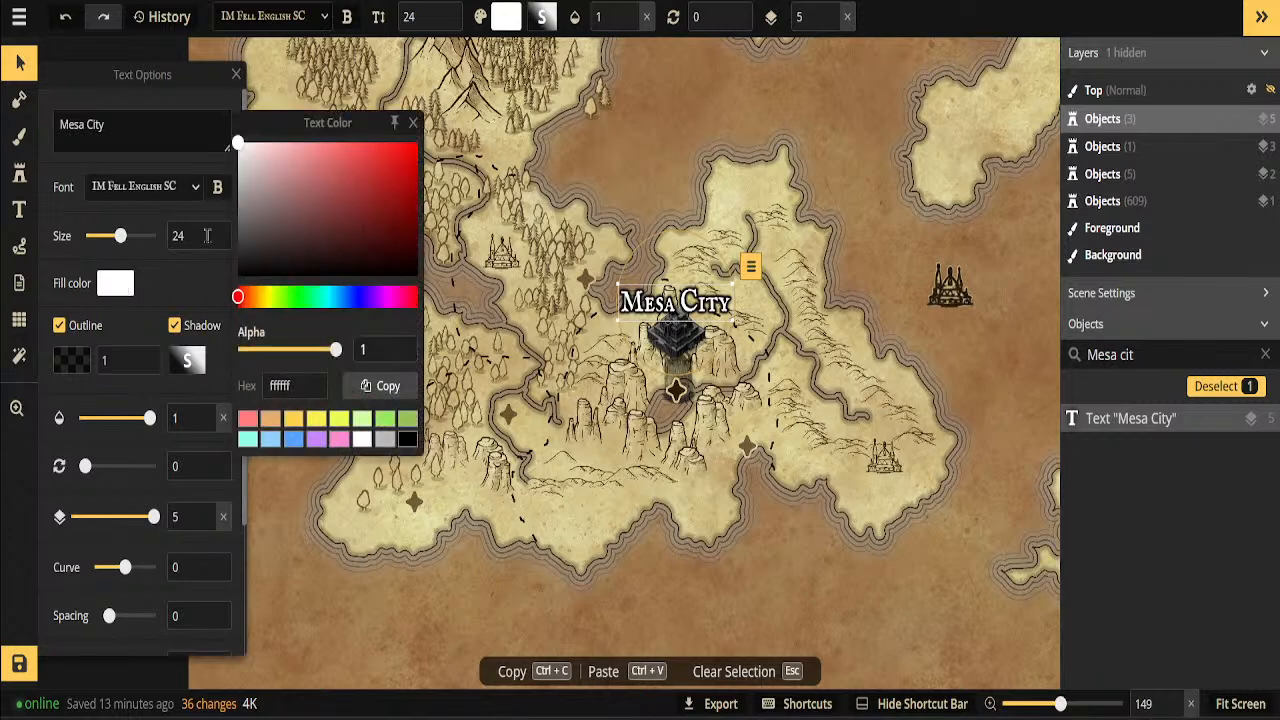
{"action": "left_click_drag", "start_coordinate": [410, 190], "coordinate": [435, 121]}
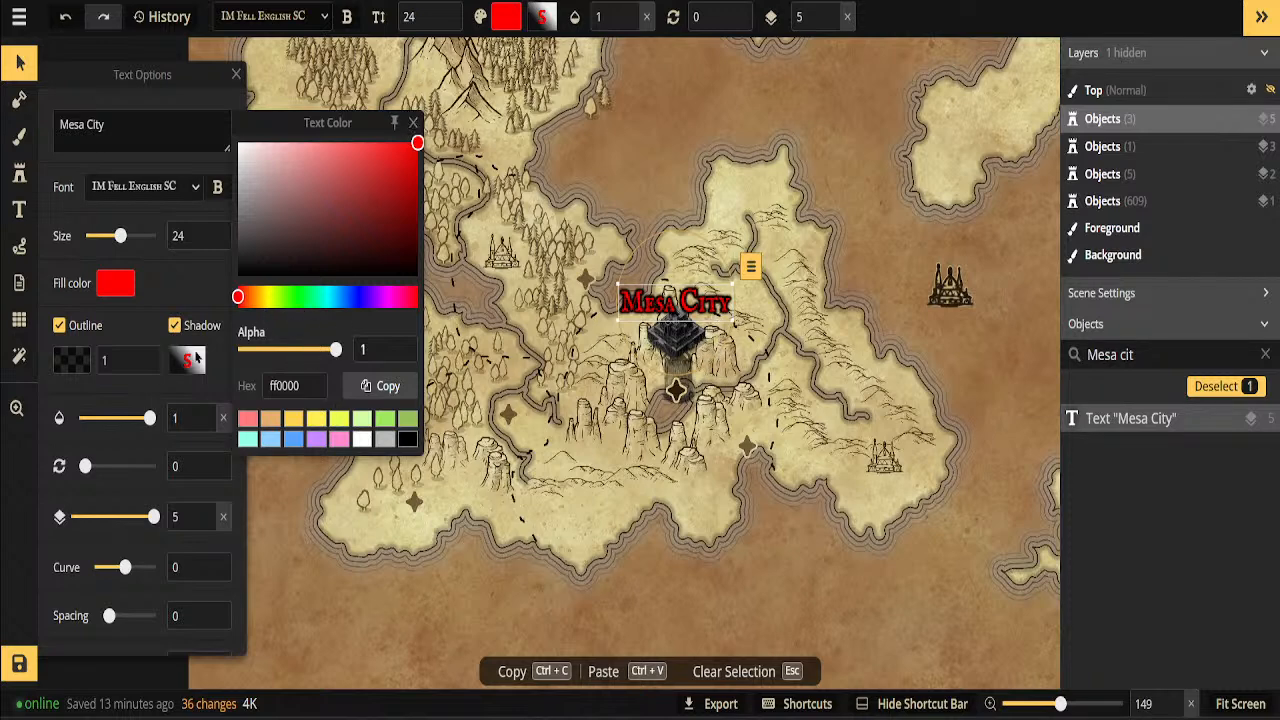
{"action": "left_click", "coordinate": [135, 420]}
{"action": "left_click_drag", "start_coordinate": [147, 425], "coordinate": [156, 420]}
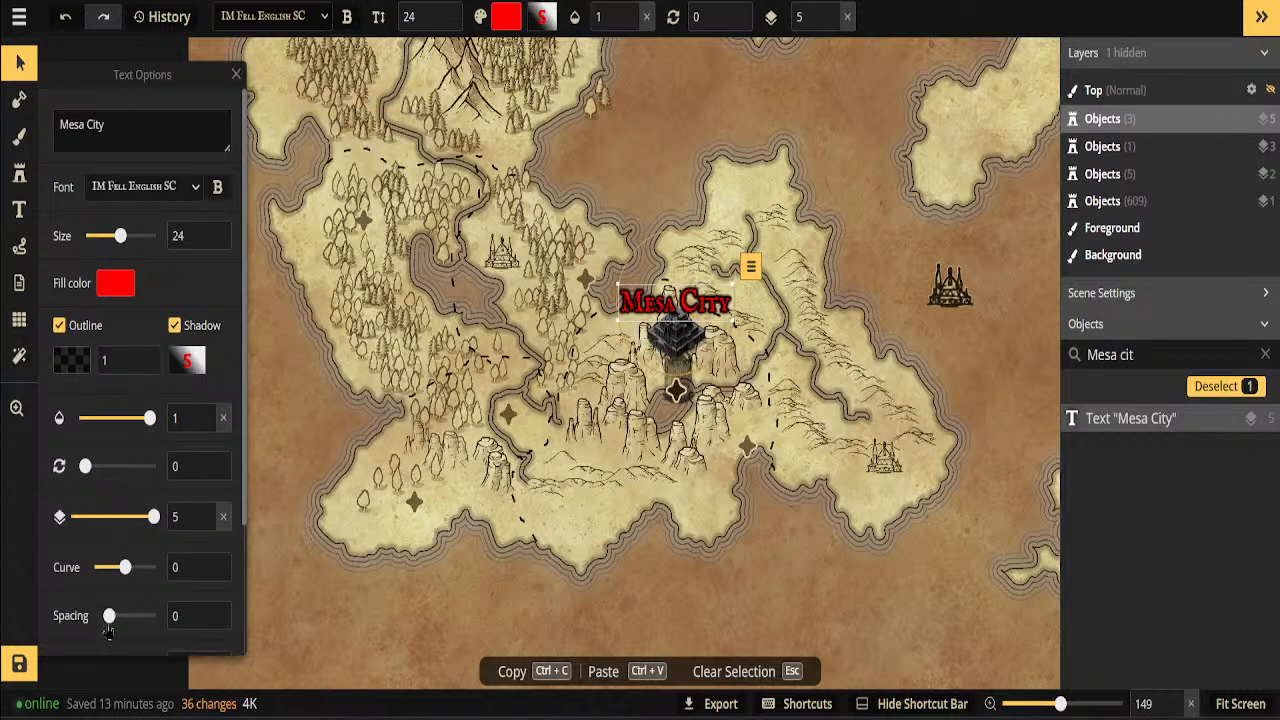
Set the "Mesa City" label's font to Mate SC and make it bold
{"action": "scroll", "coordinate": [135, 508], "scroll_direction": "down", "scroll_amount": 3}
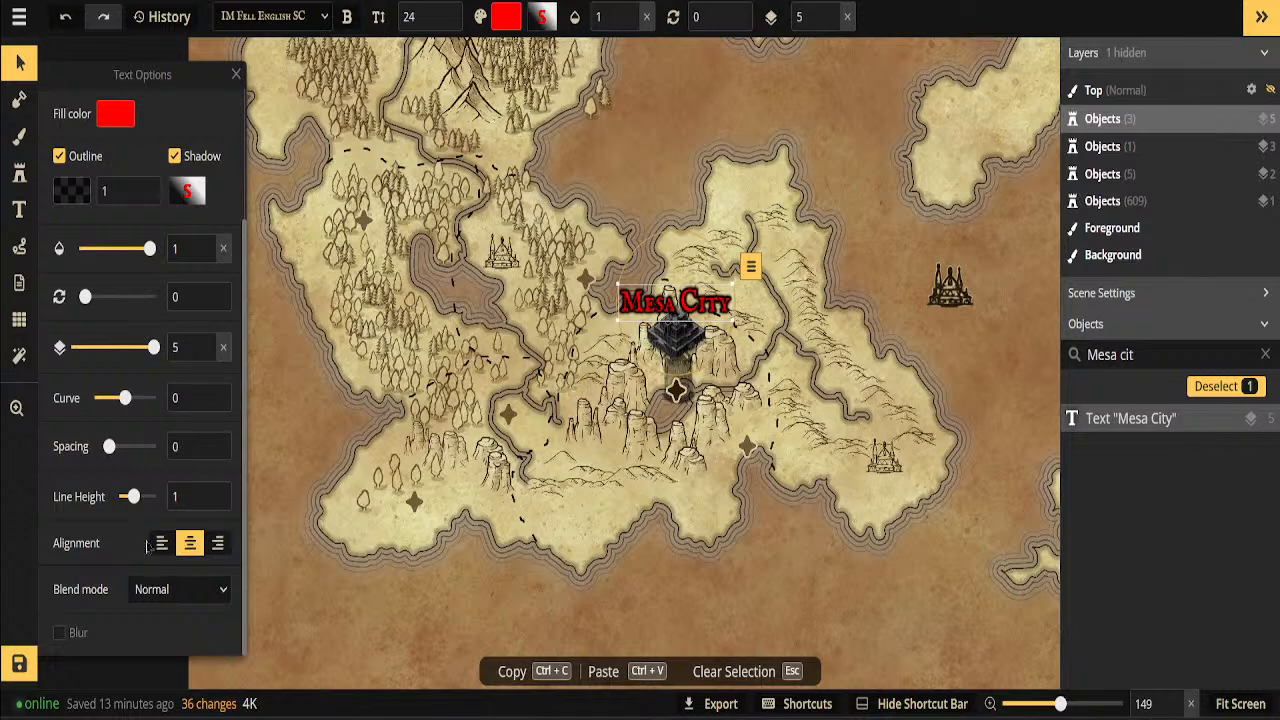
{"action": "scroll", "coordinate": [147, 555], "scroll_direction": "up", "scroll_amount": 3}
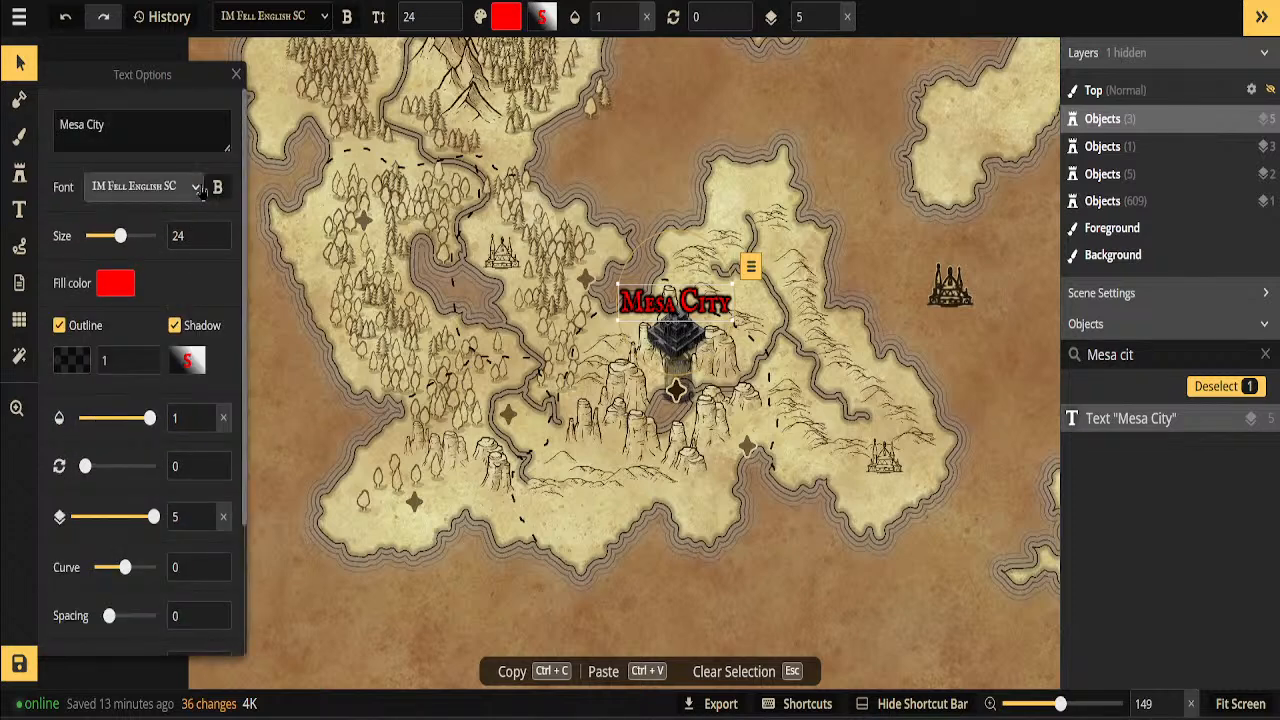
{"action": "left_click", "coordinate": [150, 186]}
{"action": "left_click", "coordinate": [122, 310]}
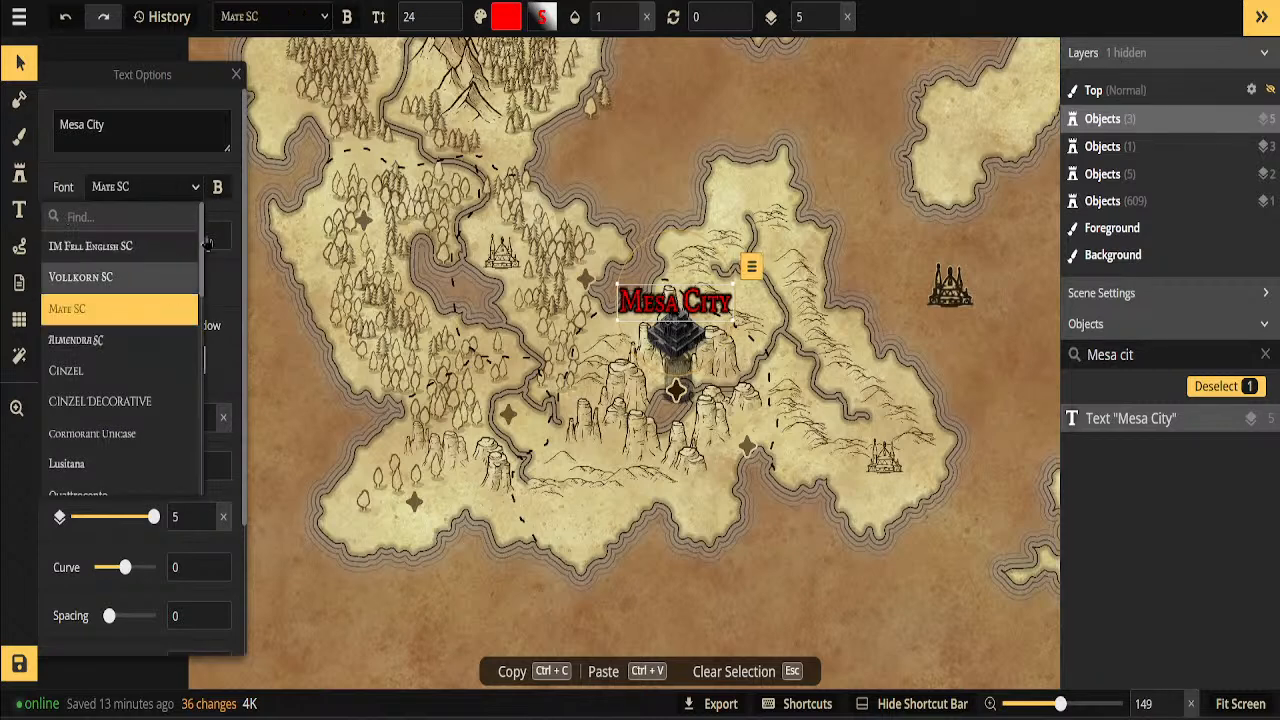
{"action": "left_click", "coordinate": [191, 198]}
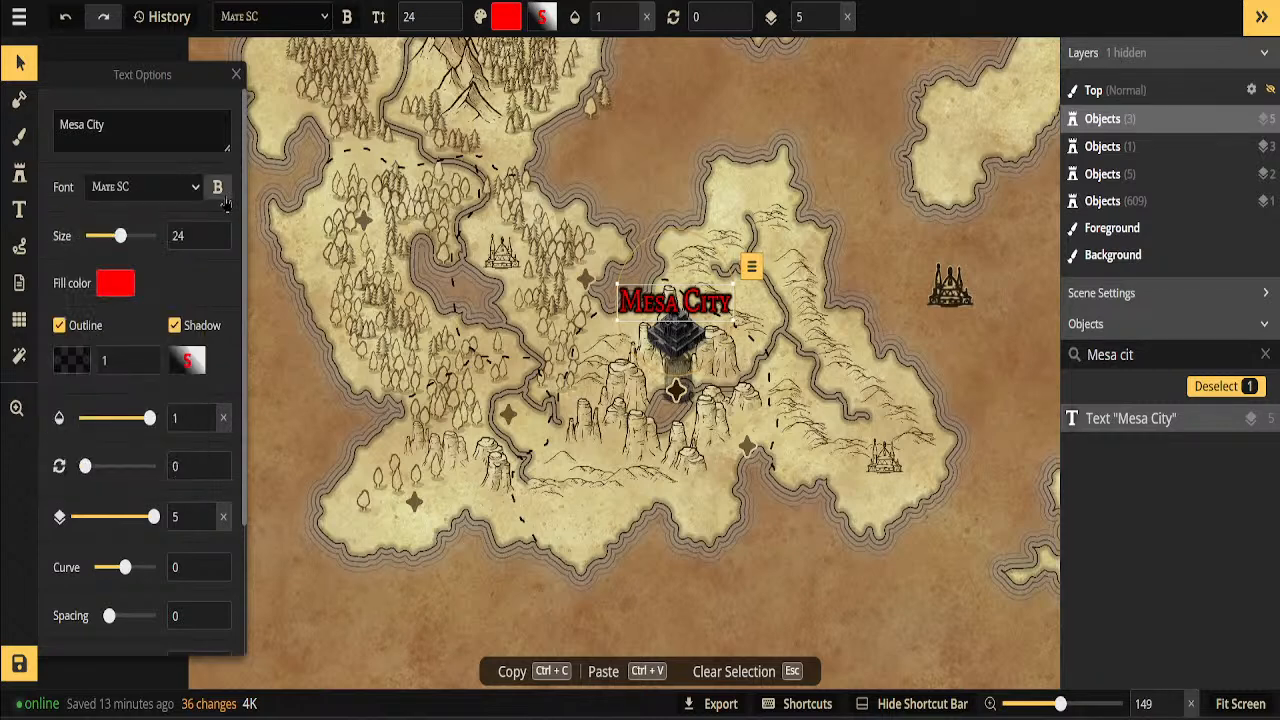
{"action": "left_click", "coordinate": [217, 187]}
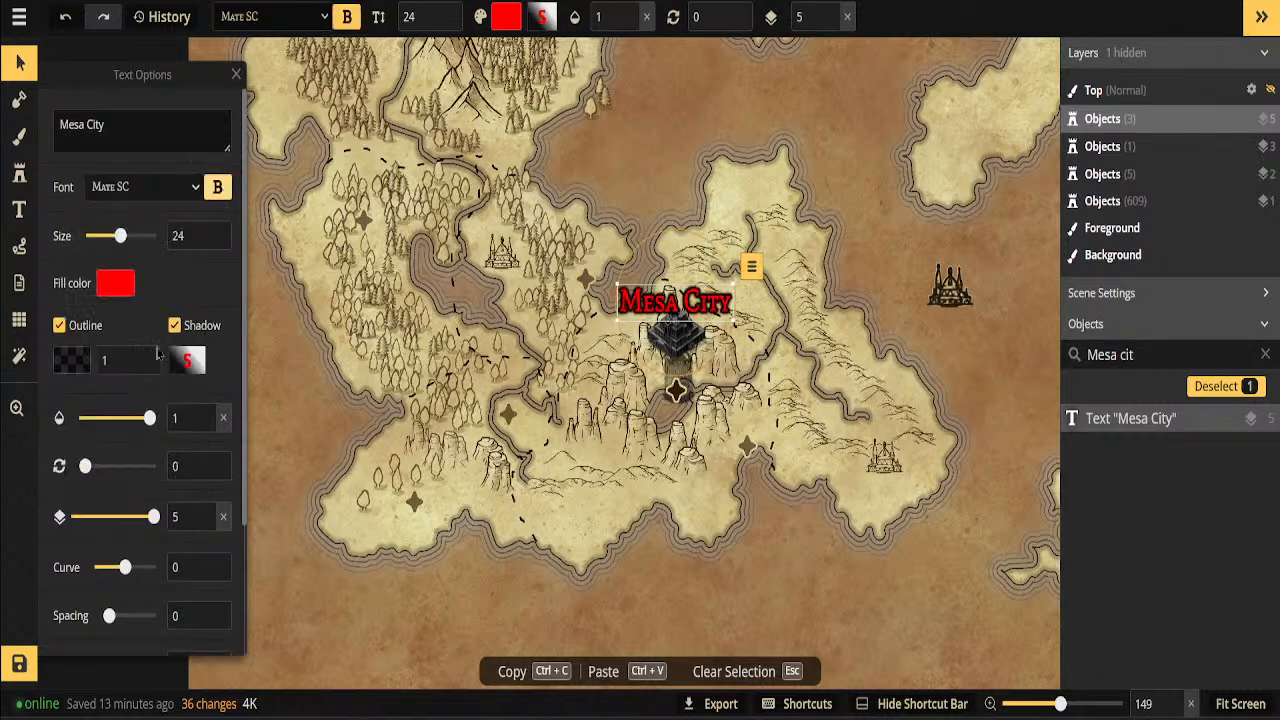
Try Alex Brush and Amarante as the "Mesa City" label's font, and set it to Lusitana
{"action": "left_click", "coordinate": [195, 188]}
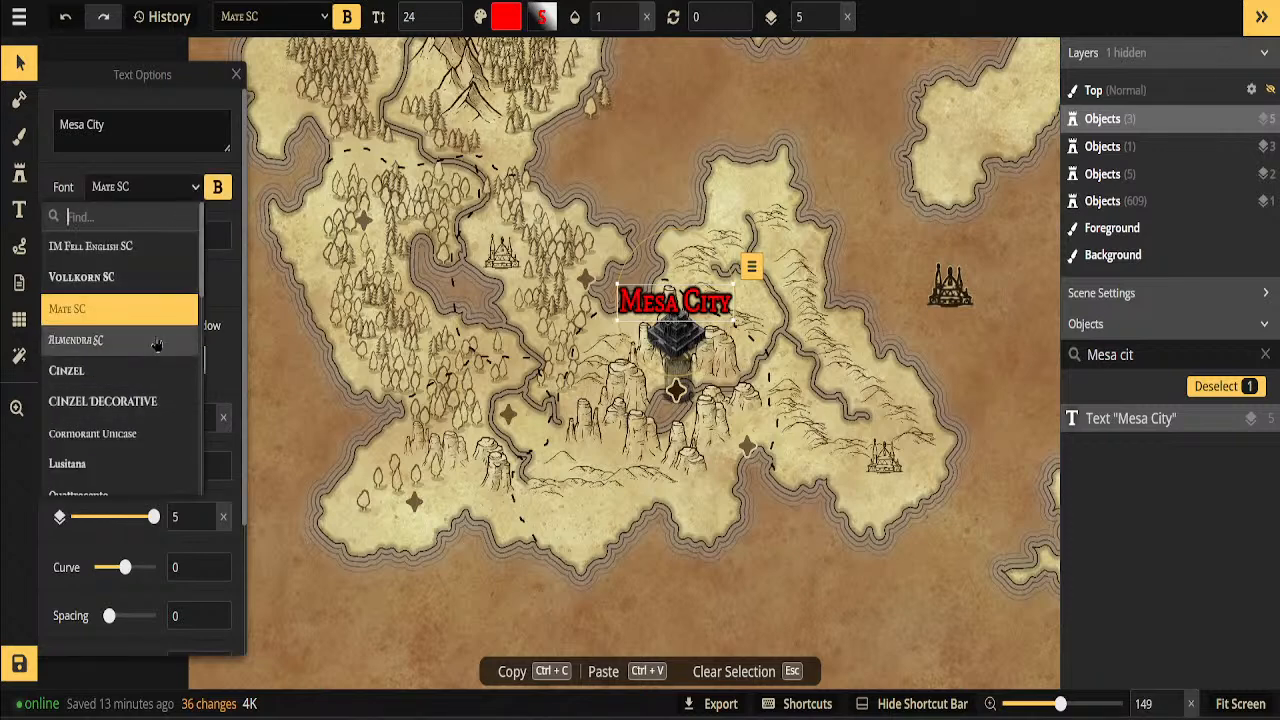
{"action": "scroll", "coordinate": [157, 363], "scroll_direction": "down", "scroll_amount": 5}
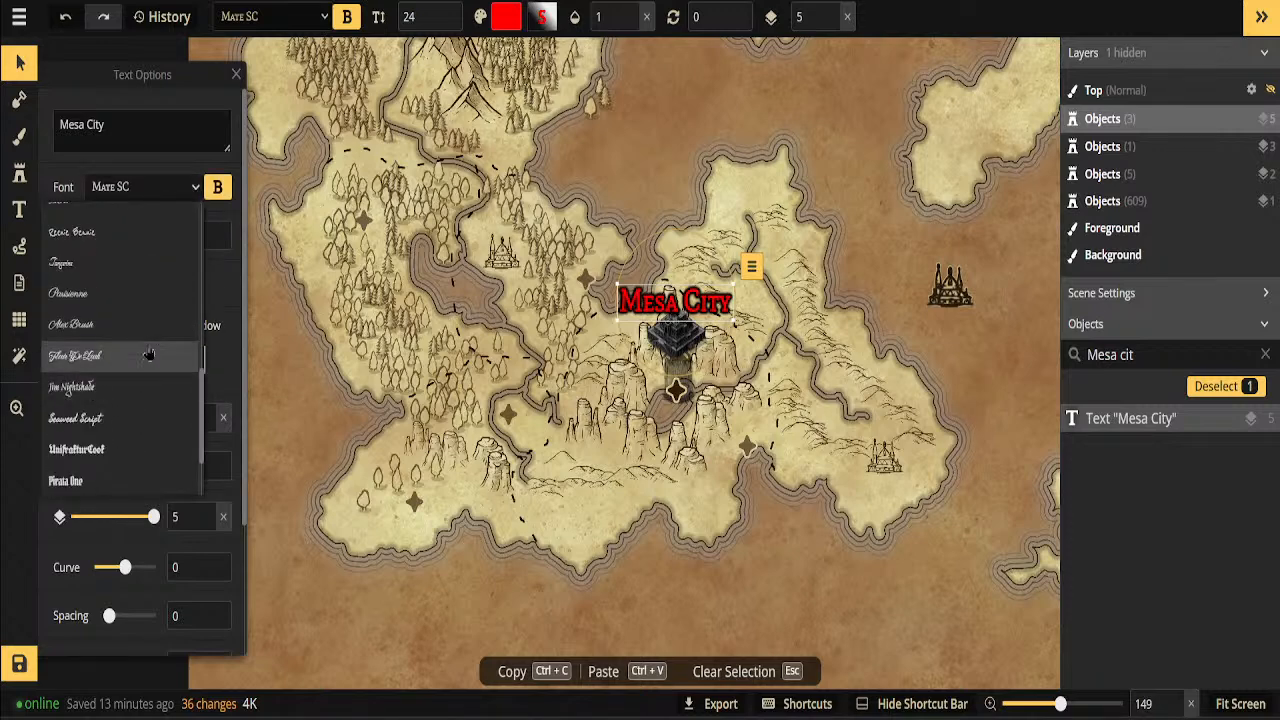
{"action": "left_click", "coordinate": [157, 324]}
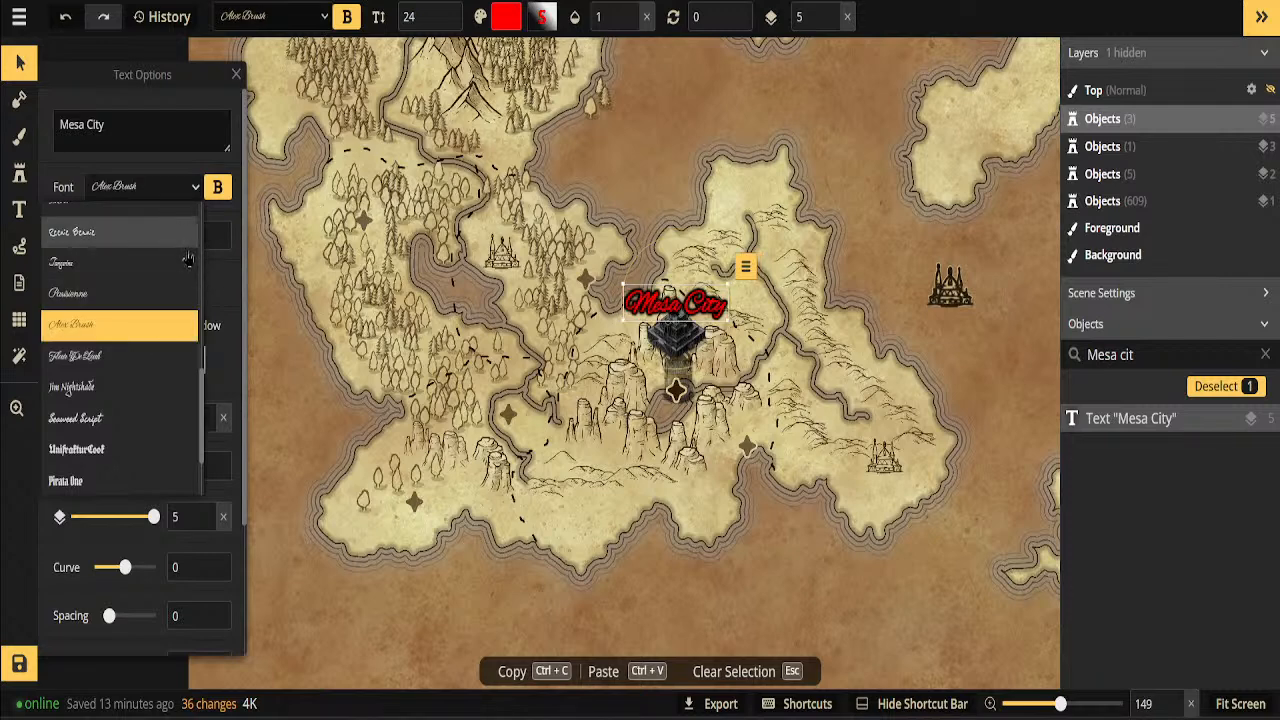
{"action": "left_click", "coordinate": [190, 195]}
{"action": "left_click", "coordinate": [190, 195]}
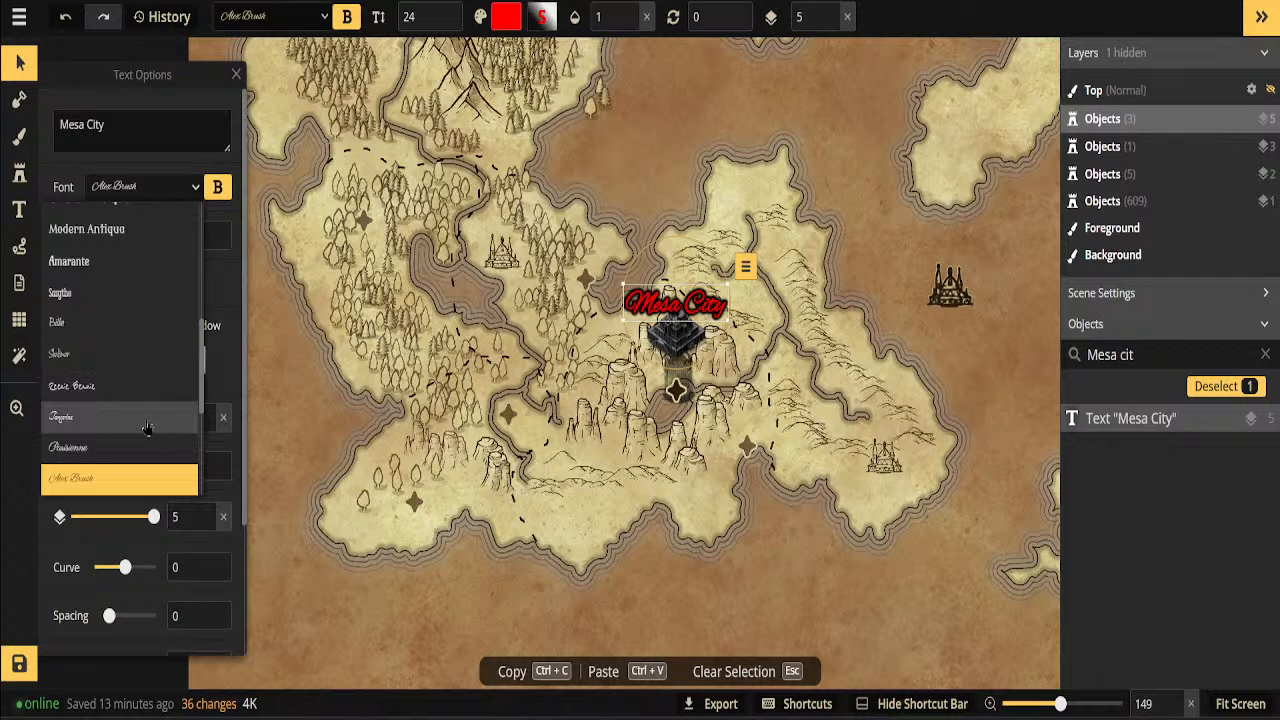
{"action": "left_click", "coordinate": [164, 261]}
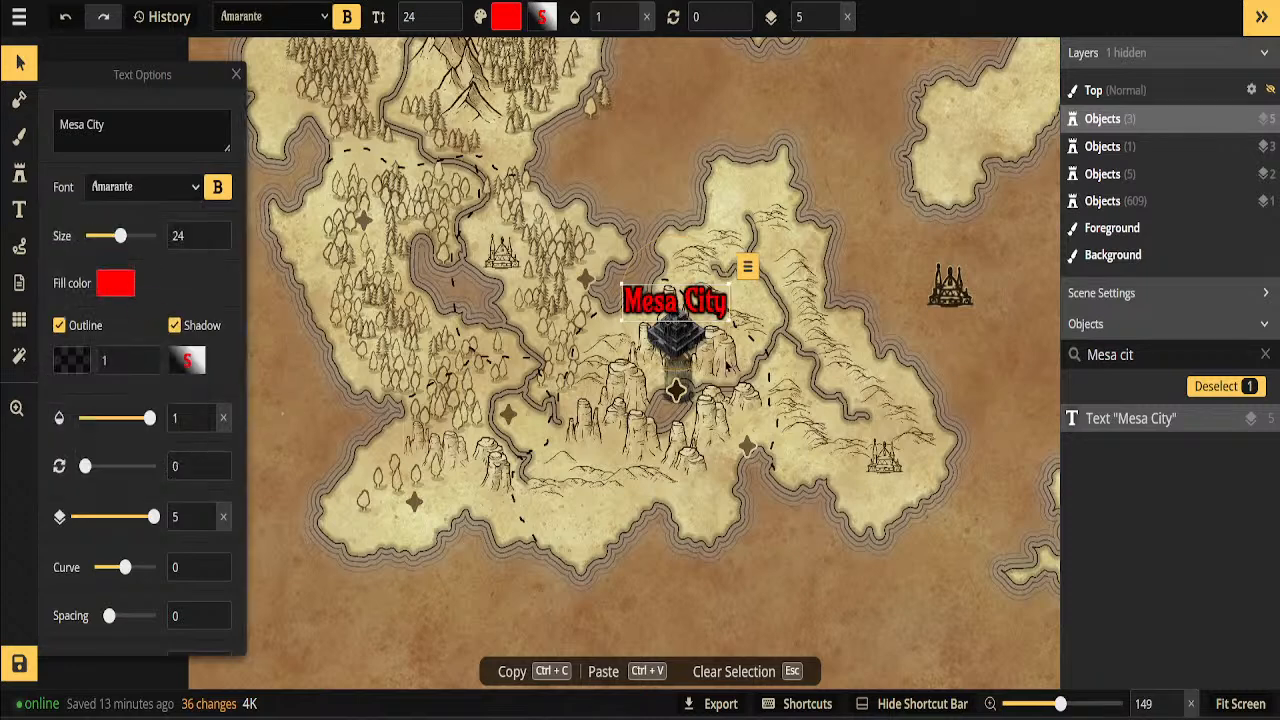
{"action": "left_click", "coordinate": [188, 194]}
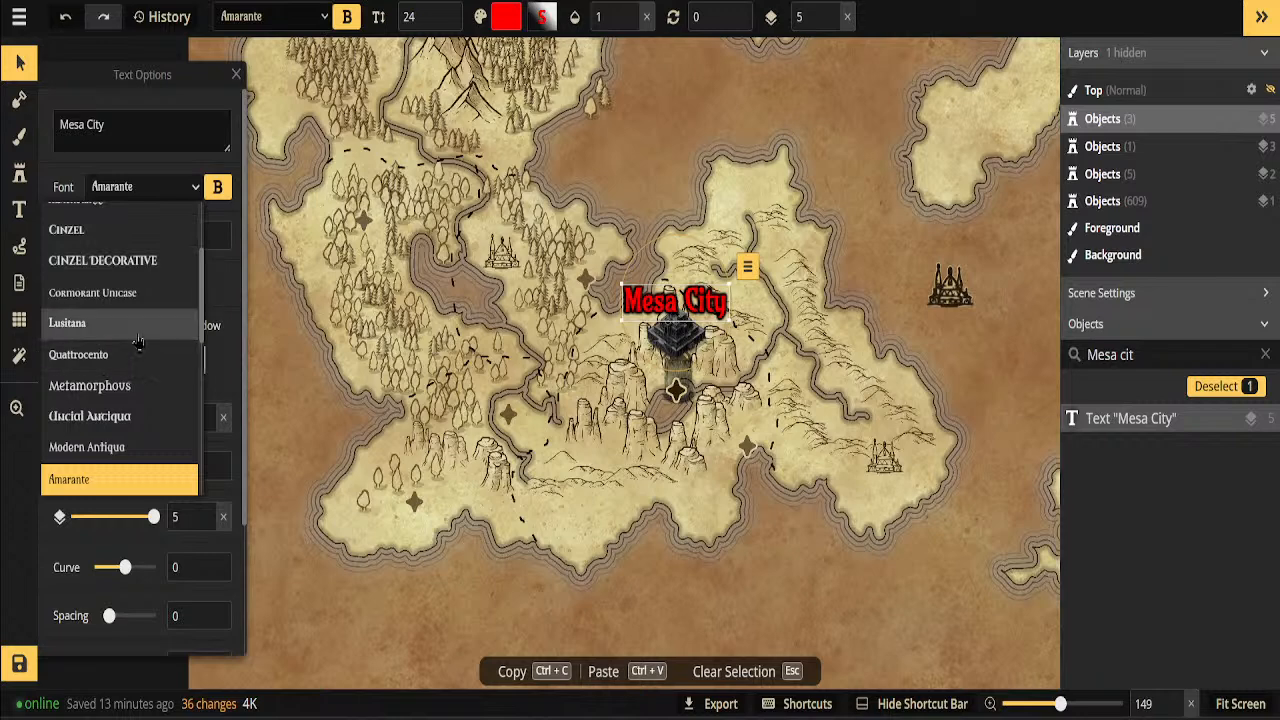
{"action": "left_click", "coordinate": [138, 324]}
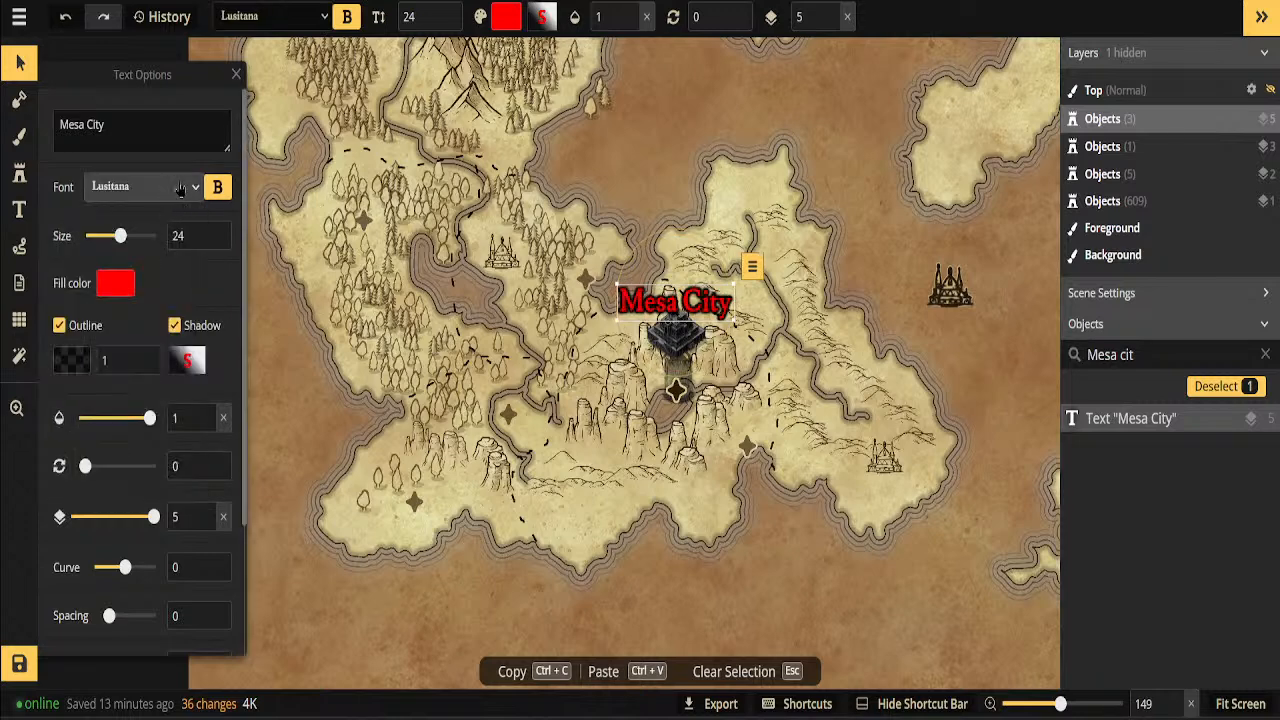
Restyle the "Mesa City" label in Vollkorn SC with curve 18 and size 15, placed just above the dark temple
{"action": "left_click", "coordinate": [182, 193]}
{"action": "left_click", "coordinate": [113, 281]}
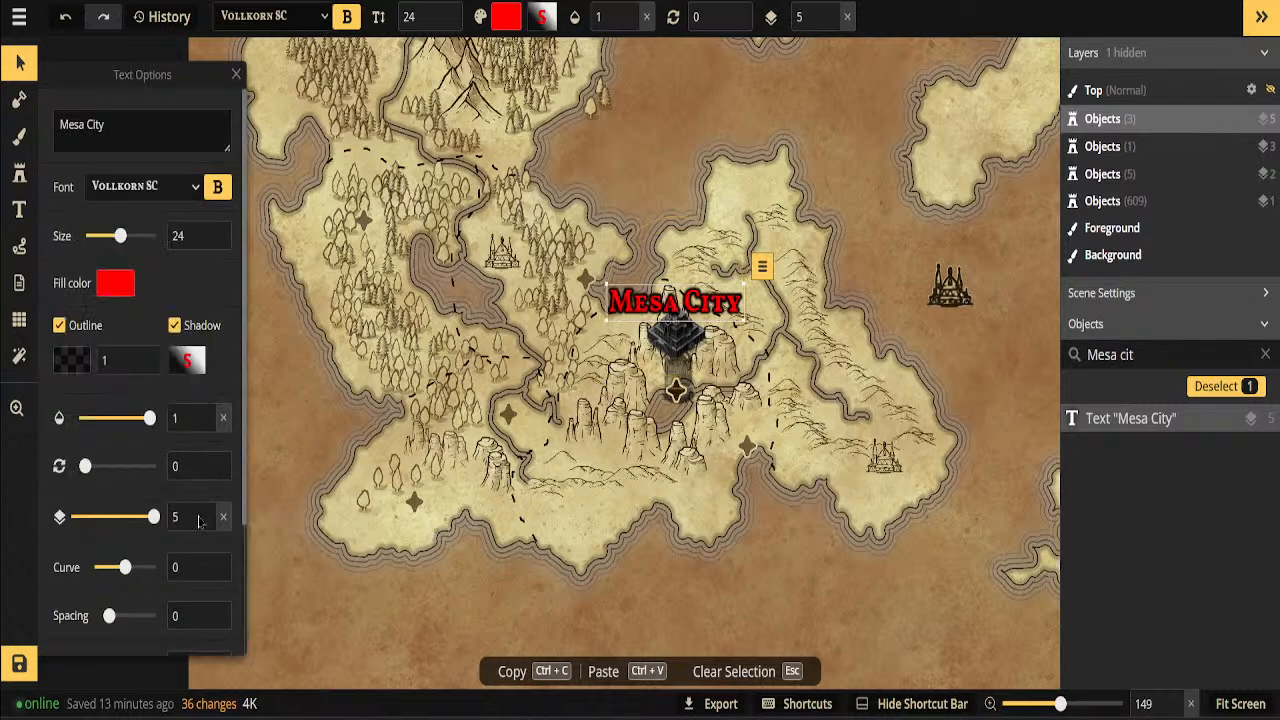
{"action": "mouse_move", "coordinate": [125, 567]}
{"action": "left_mouse_down"}
{"action": "mouse_move", "coordinate": [136, 550]}
{"action": "mouse_move", "coordinate": [124, 551]}
{"action": "left_mouse_up"}
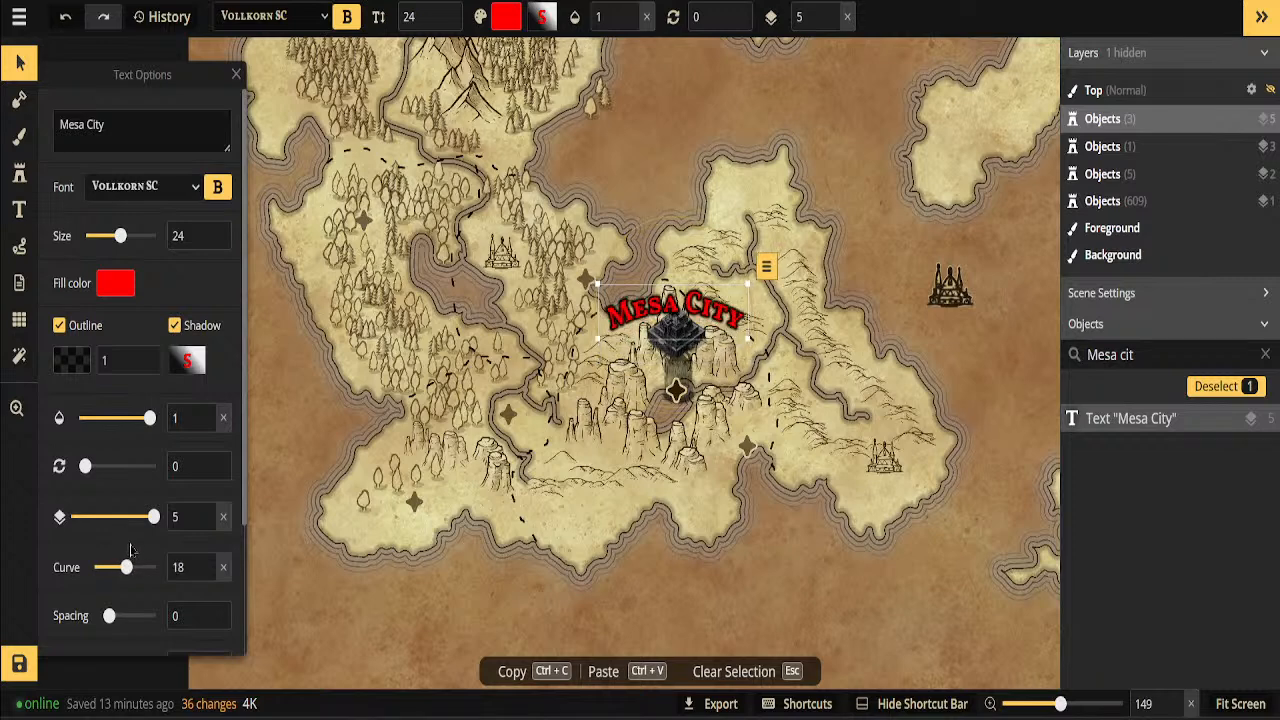
{"action": "mouse_move", "coordinate": [120, 238]}
{"action": "left_mouse_down"}
{"action": "mouse_move", "coordinate": [98, 246]}
{"action": "mouse_move", "coordinate": [113, 241]}
{"action": "left_mouse_up"}
{"action": "left_click_drag", "start_coordinate": [707, 314], "coordinate": [706, 305]}
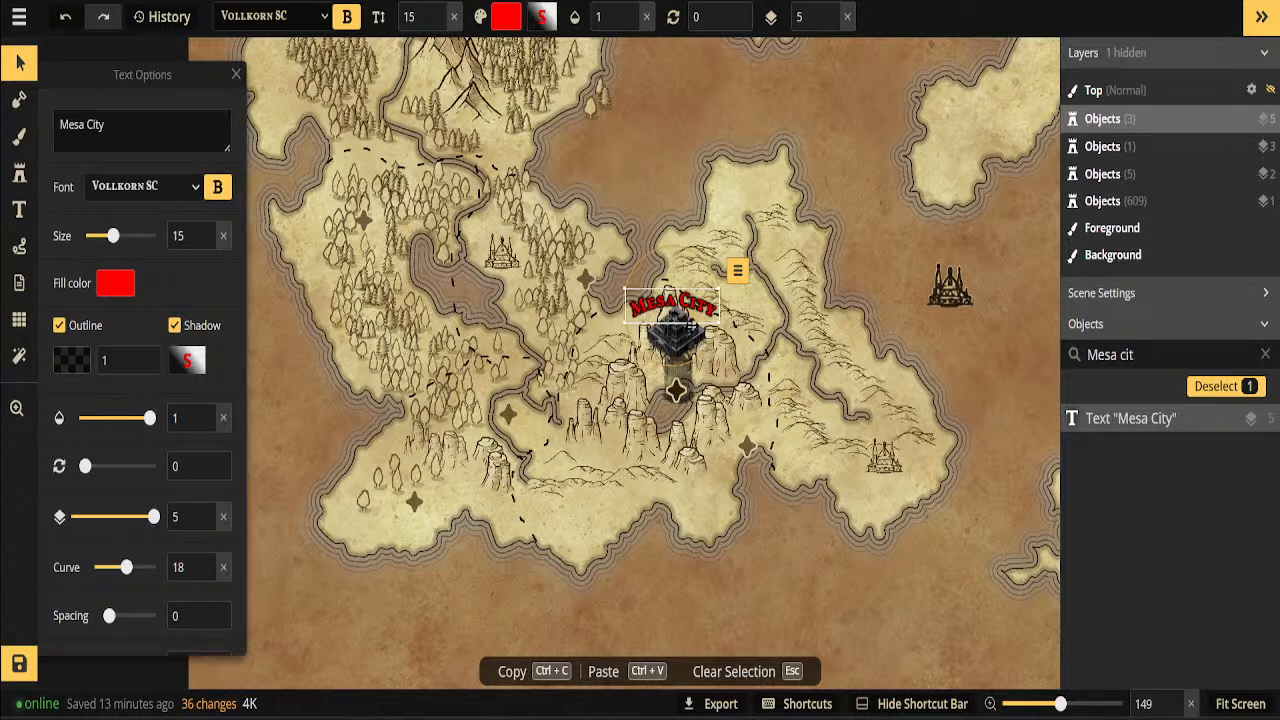
Duplicate the "Mesa City" label and place the copy below the dark temple, over the star stamp
{"action": "left_click", "coordinate": [737, 270]}
{"action": "left_click", "coordinate": [757, 323]}
{"action": "left_click_drag", "start_coordinate": [683, 315], "coordinate": [687, 373]}
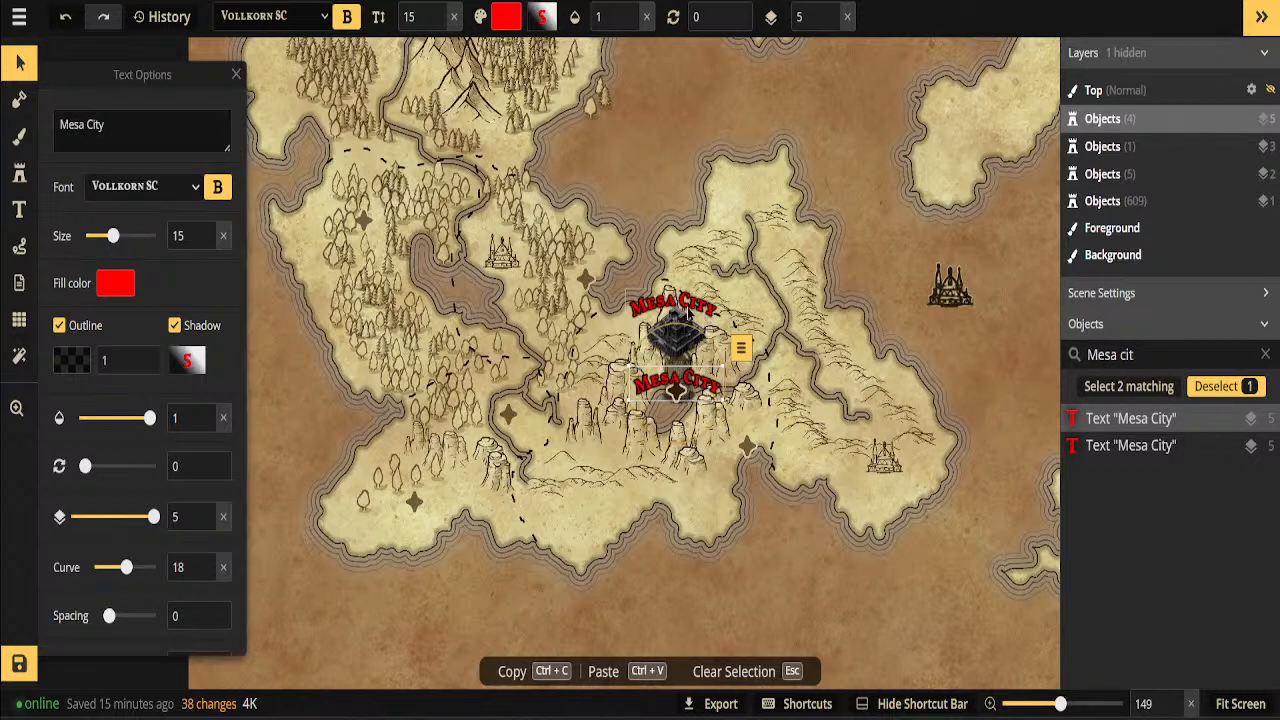
Change the text of the label above the dark temple to "Mesa Capital"
{"action": "left_click", "coordinate": [688, 314]}
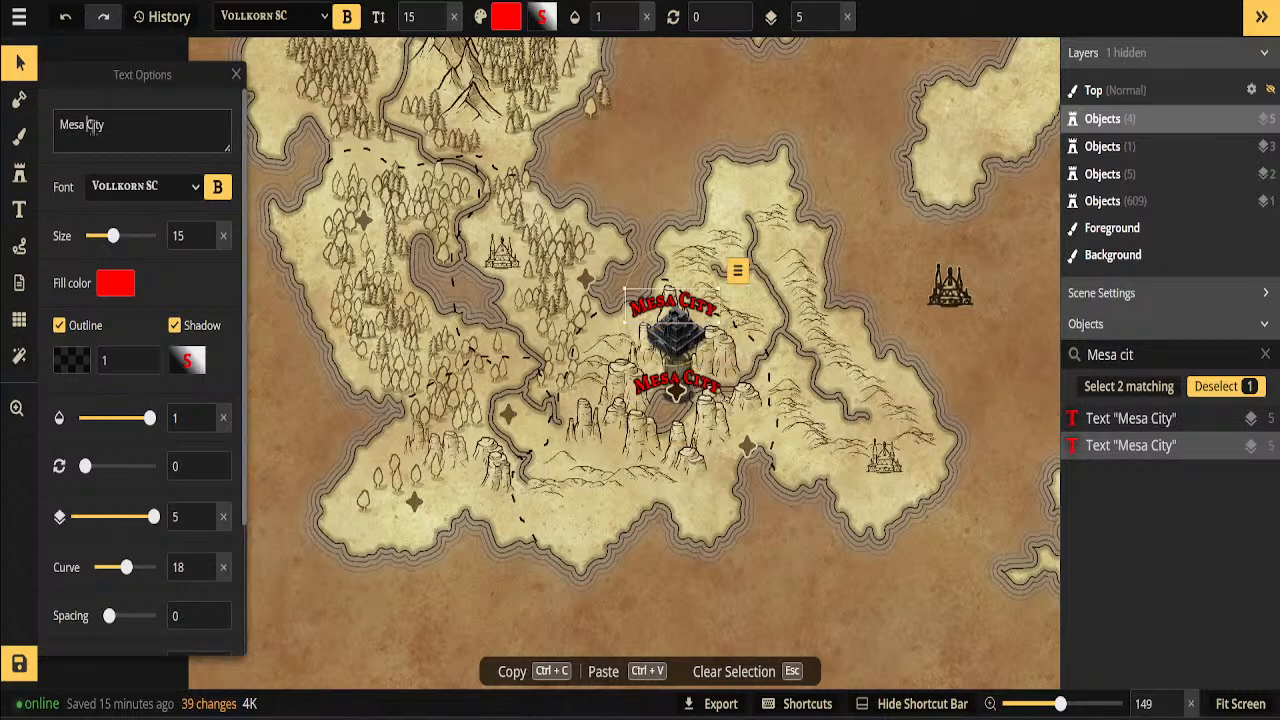
{"action": "left_click", "coordinate": [88, 125]}
{"action": "type", "text": "Capital"}
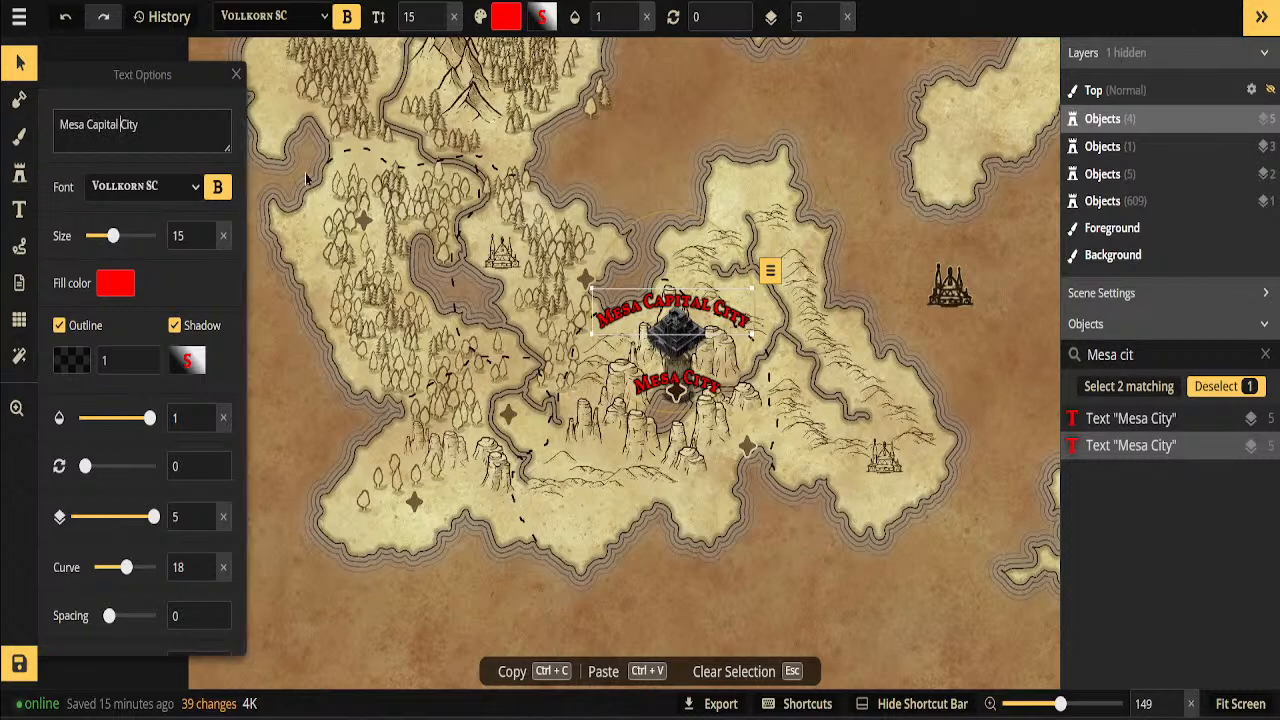
{"action": "left_click_drag", "start_coordinate": [118, 124], "coordinate": [177, 123]}
{"action": "key", "text": "BackSpace"}
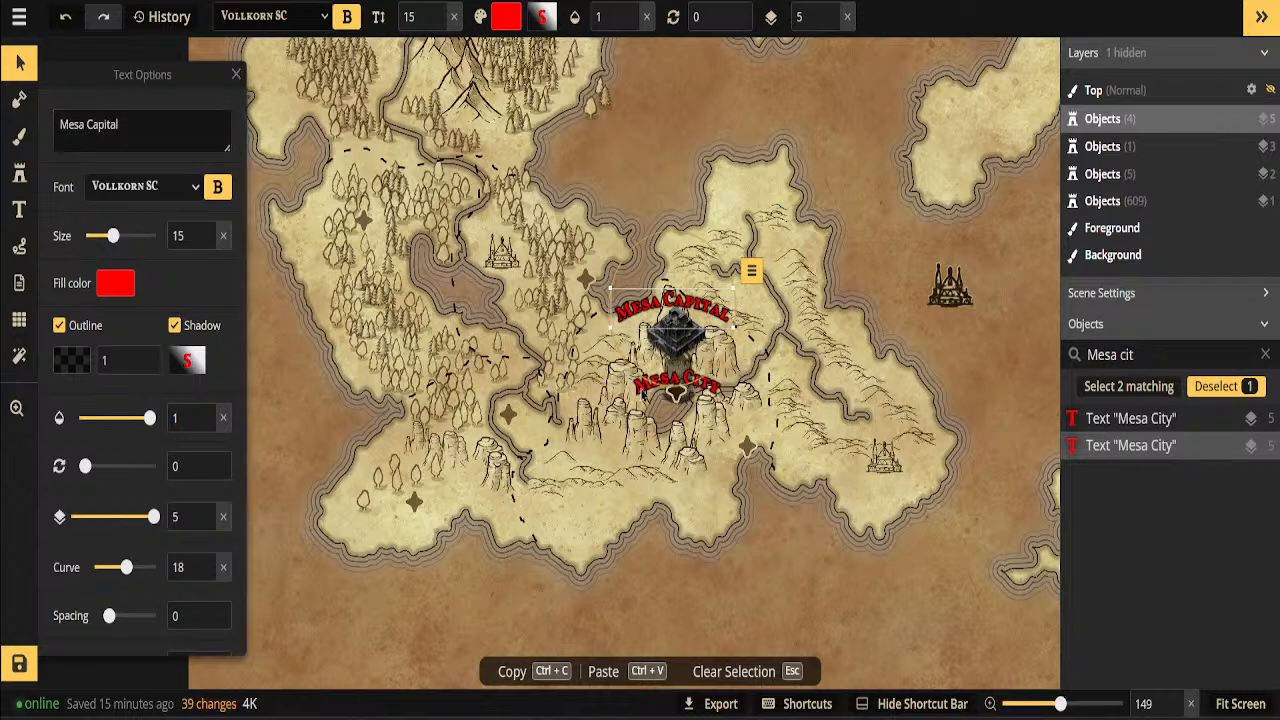
Search the scene objects for "Mesa city" and select the matching text label from the results
{"action": "left_click", "coordinate": [702, 395]}
{"action": "left_click", "coordinate": [783, 546]}
{"action": "left_click", "coordinate": [675, 335]}
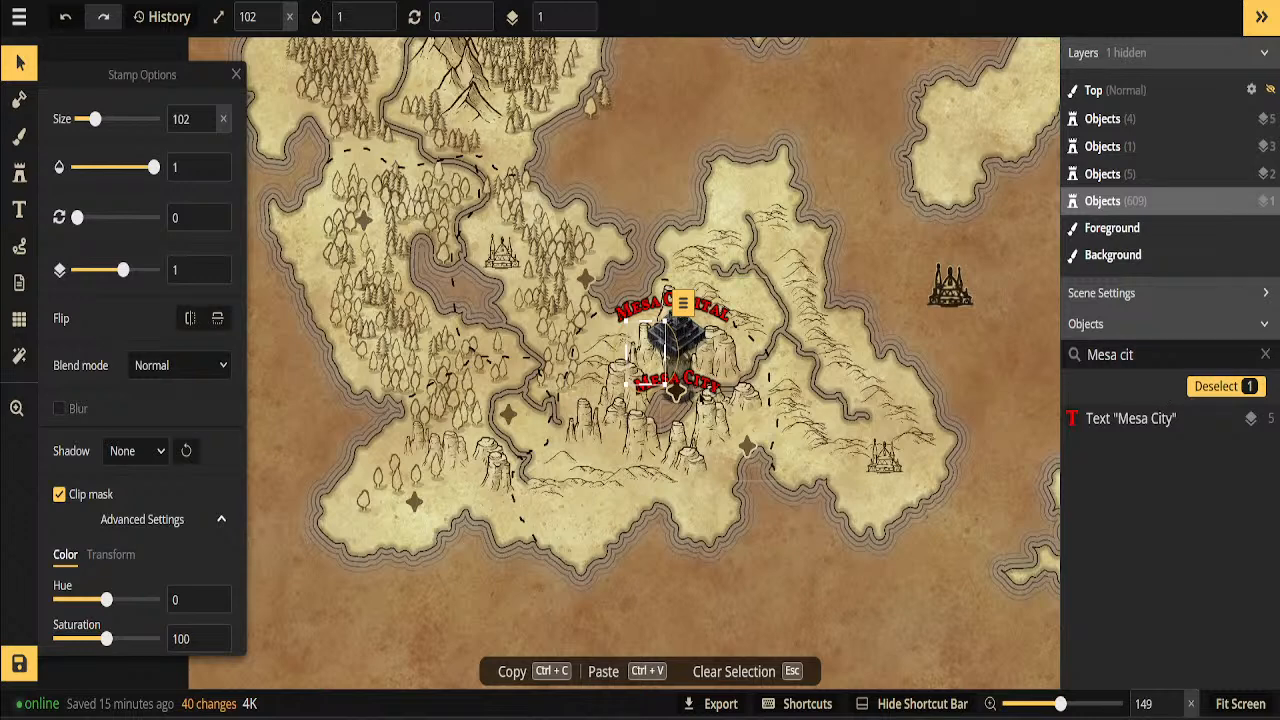
{"action": "left_click", "coordinate": [668, 388]}
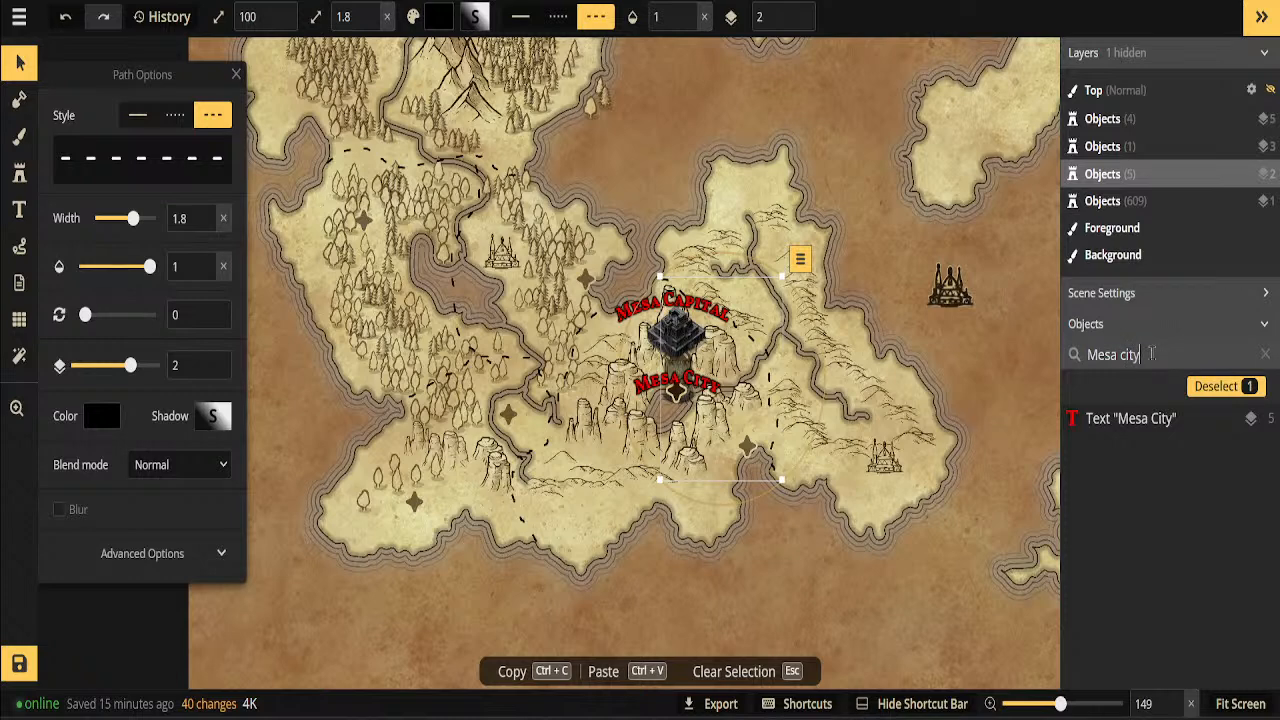
{"action": "left_click", "coordinate": [1125, 420]}
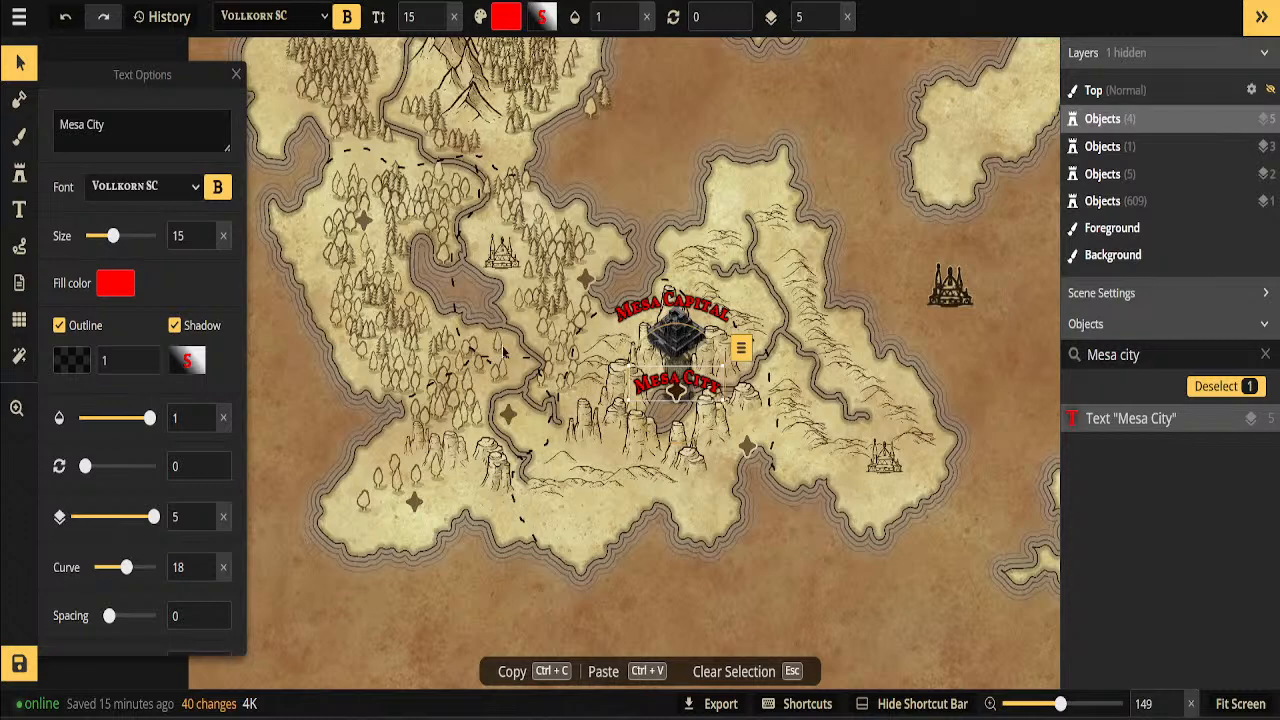
Move the dark spired settlement stamp from the eastern sea onto the west coast beside the forest
{"action": "left_click", "coordinate": [886, 455]}
{"action": "left_click", "coordinate": [949, 285]}
{"action": "left_click_drag", "start_coordinate": [949, 285], "coordinate": [291, 222]}
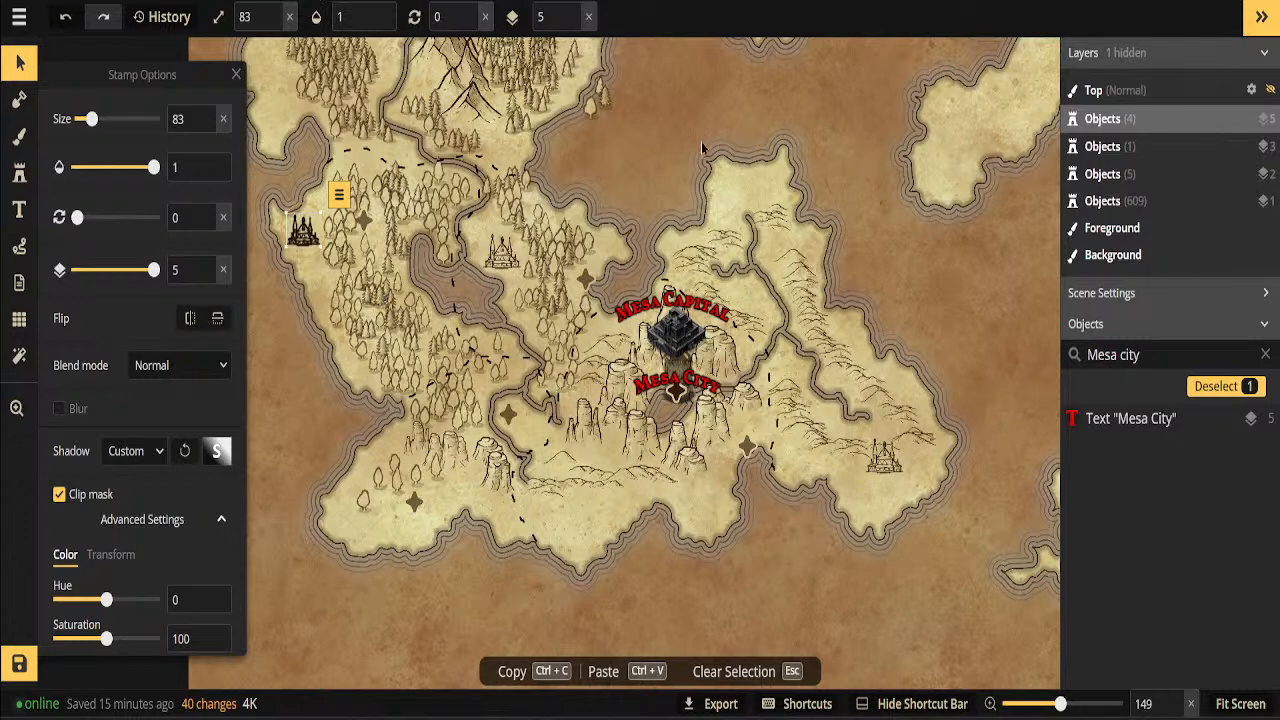
Examine the layout of the whole map, including the islands, settlement stamps and Mesa labels
{"action": "scroll", "coordinate": [703, 148], "scroll_direction": "down", "scroll_amount": 1}
{"action": "scroll", "coordinate": [703, 148], "scroll_direction": "down", "scroll_amount": 1}
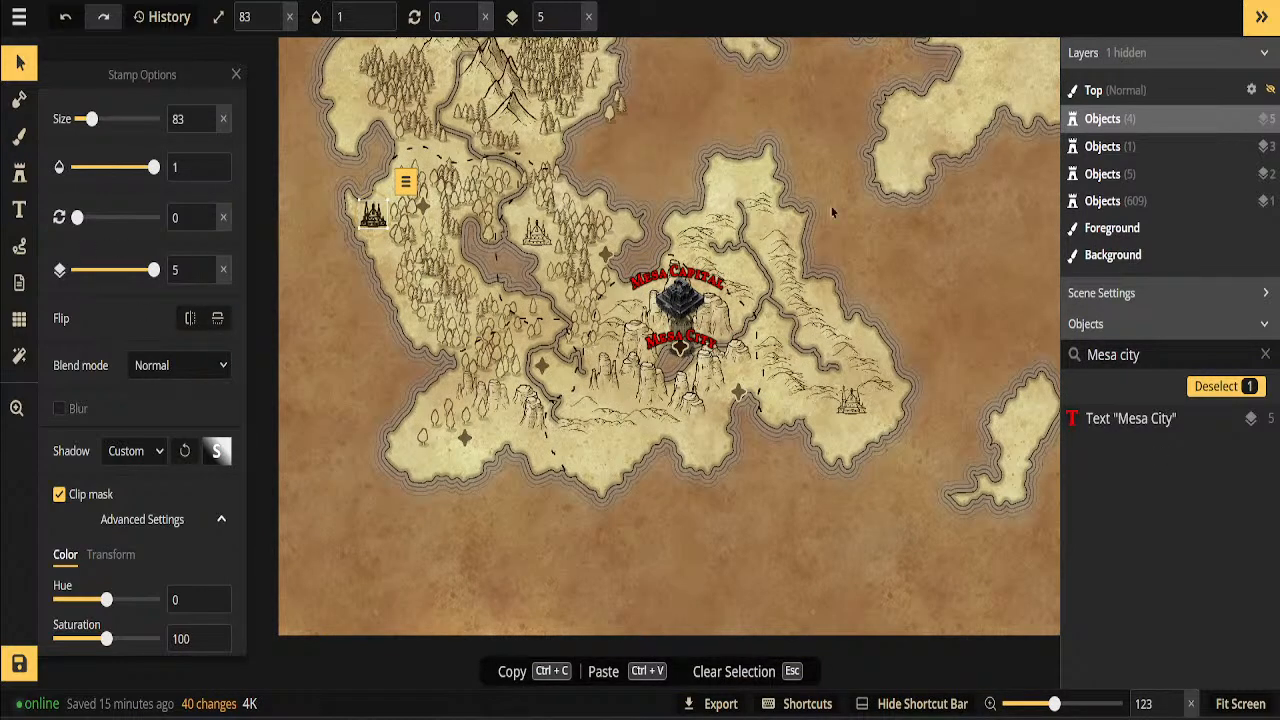
{"action": "scroll", "coordinate": [768, 160], "scroll_direction": "up", "scroll_amount": 1}
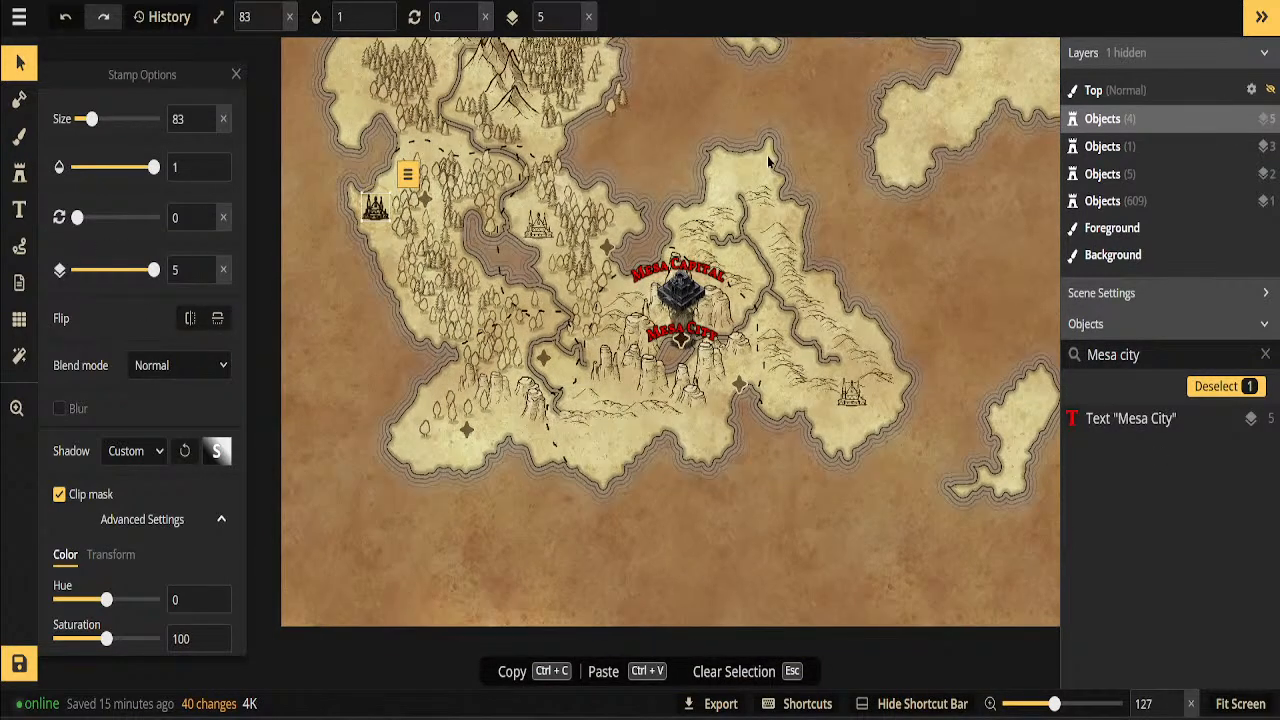
{"action": "scroll", "coordinate": [768, 160], "scroll_direction": "down", "scroll_amount": 2}
{"action": "left_click", "coordinate": [17, 408]}
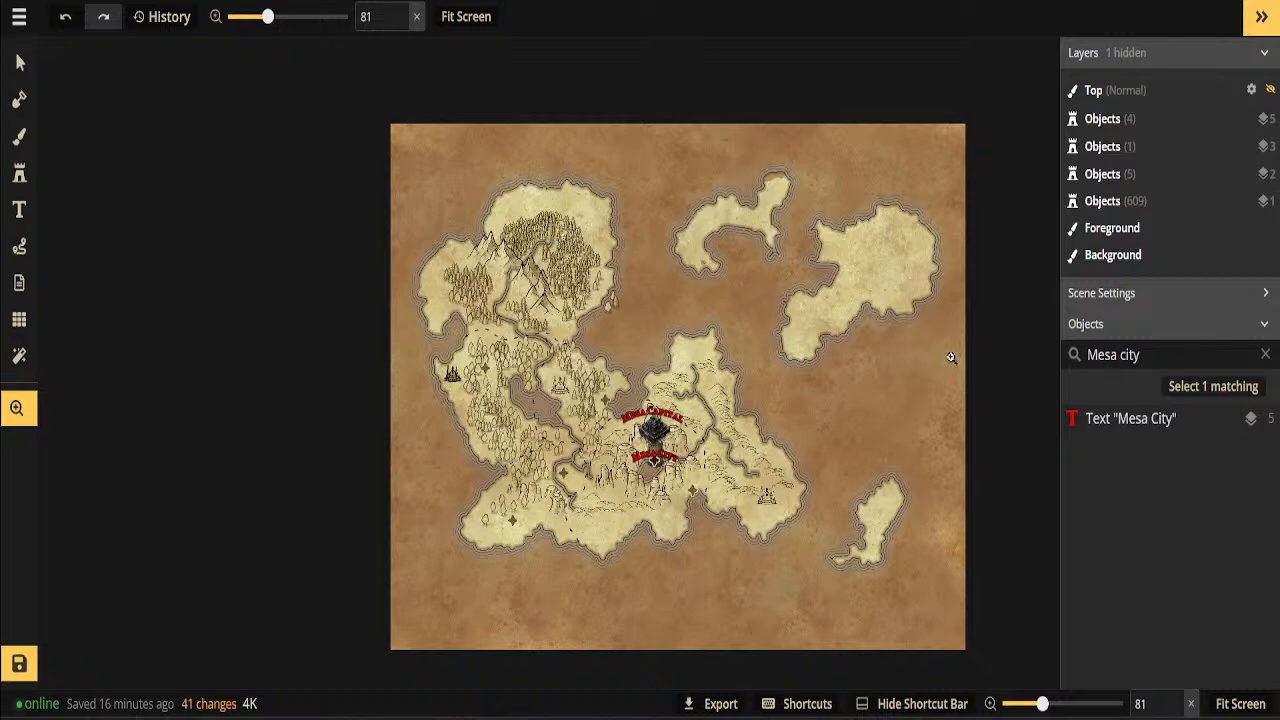
{"action": "scroll", "coordinate": [558, 302], "scroll_direction": "up", "scroll_amount": 1}
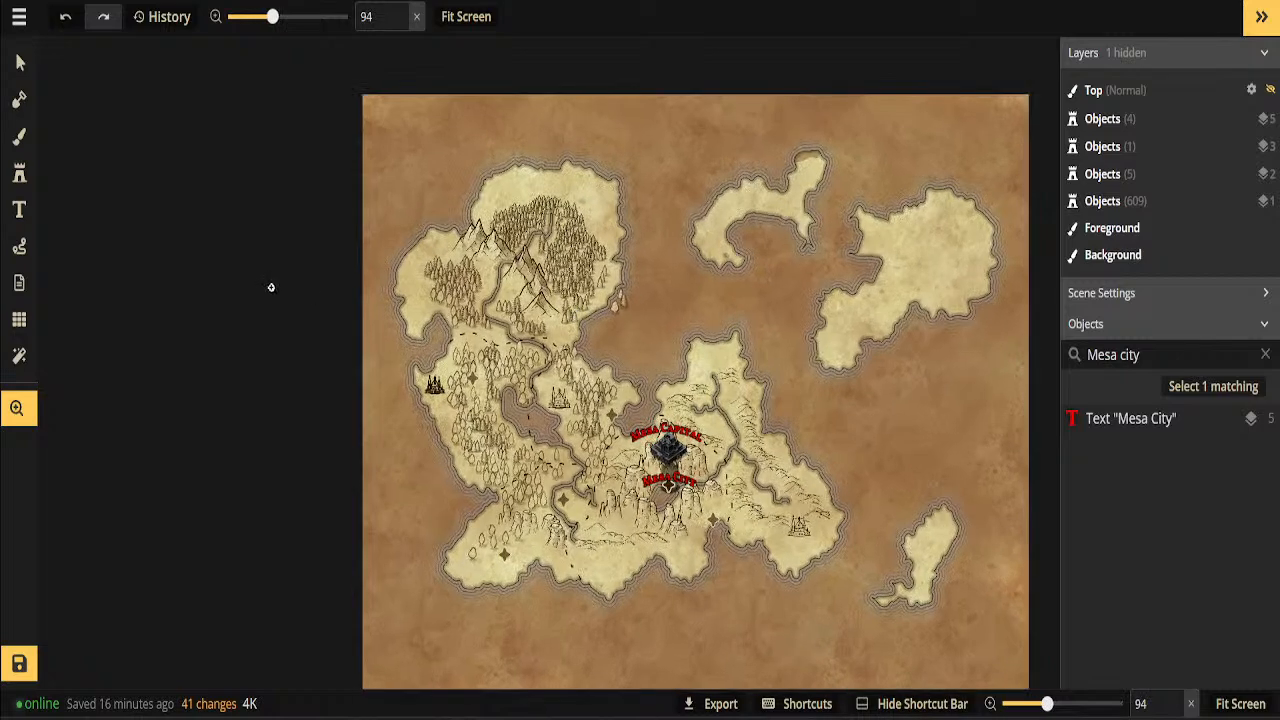
{"action": "scroll", "coordinate": [262, 337], "scroll_direction": "up", "scroll_amount": 1}
{"action": "scroll", "coordinate": [704, 349], "scroll_direction": "up", "scroll_amount": 1}
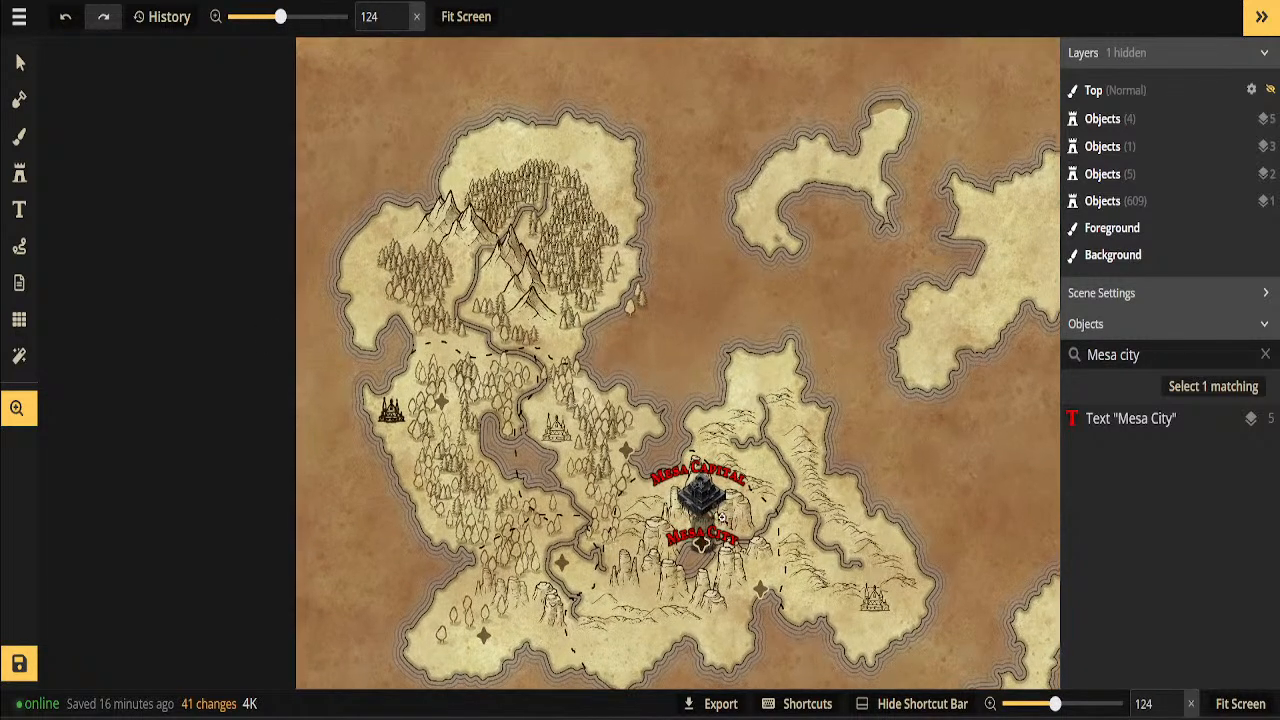
Duplicate the star stamp in the western forest and place the copy just southwest of the northern mountains
{"action": "left_click", "coordinate": [20, 62]}
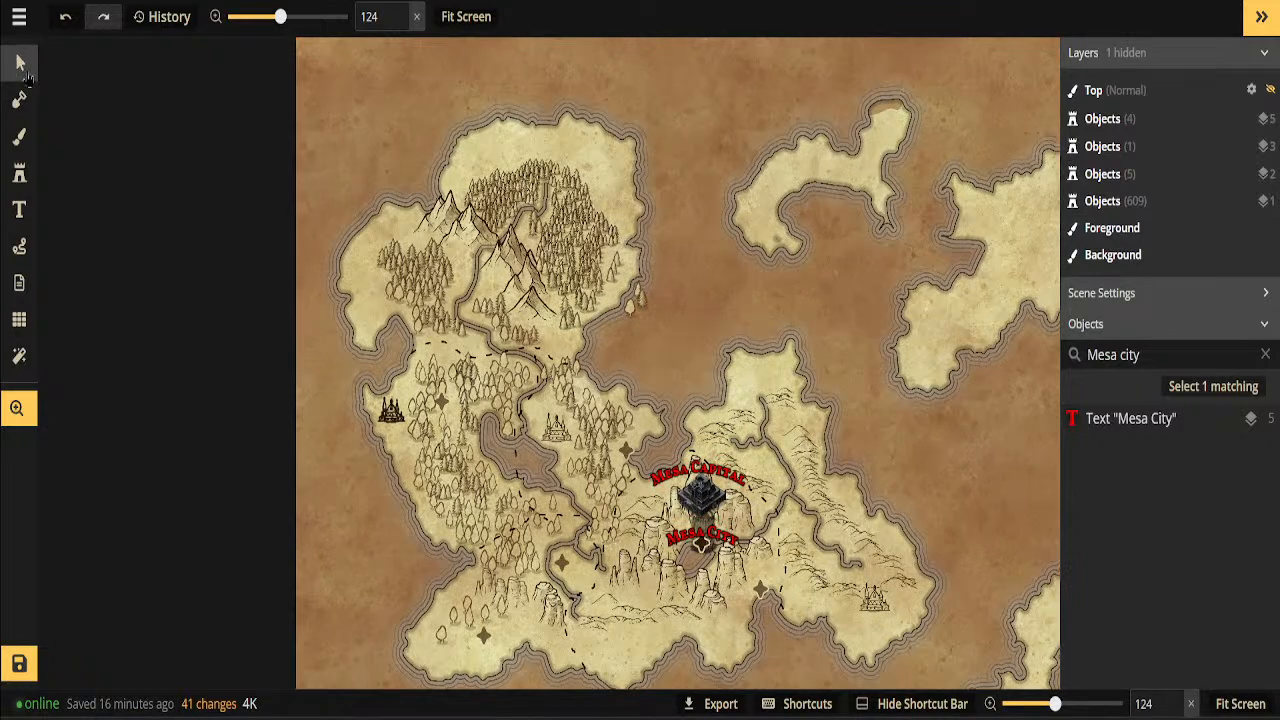
{"action": "left_click", "coordinate": [444, 402]}
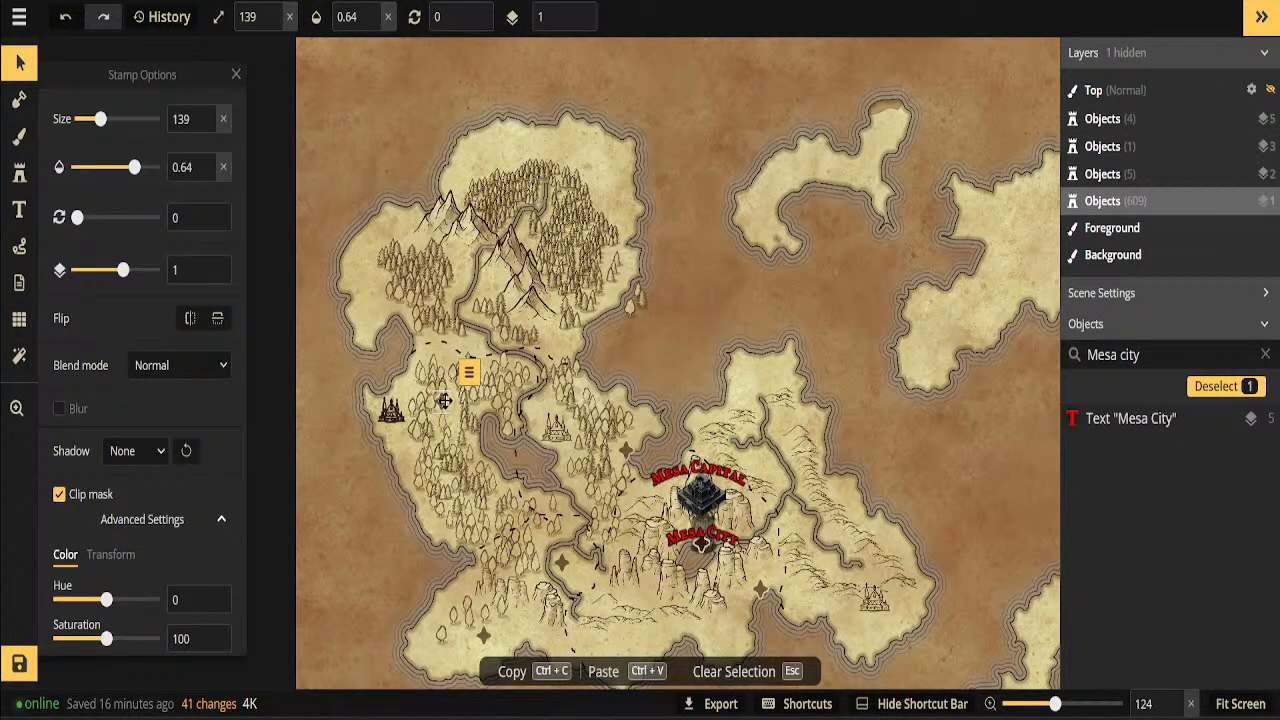
{"action": "right_click", "coordinate": [444, 402]}
{"action": "left_click", "coordinate": [500, 428]}
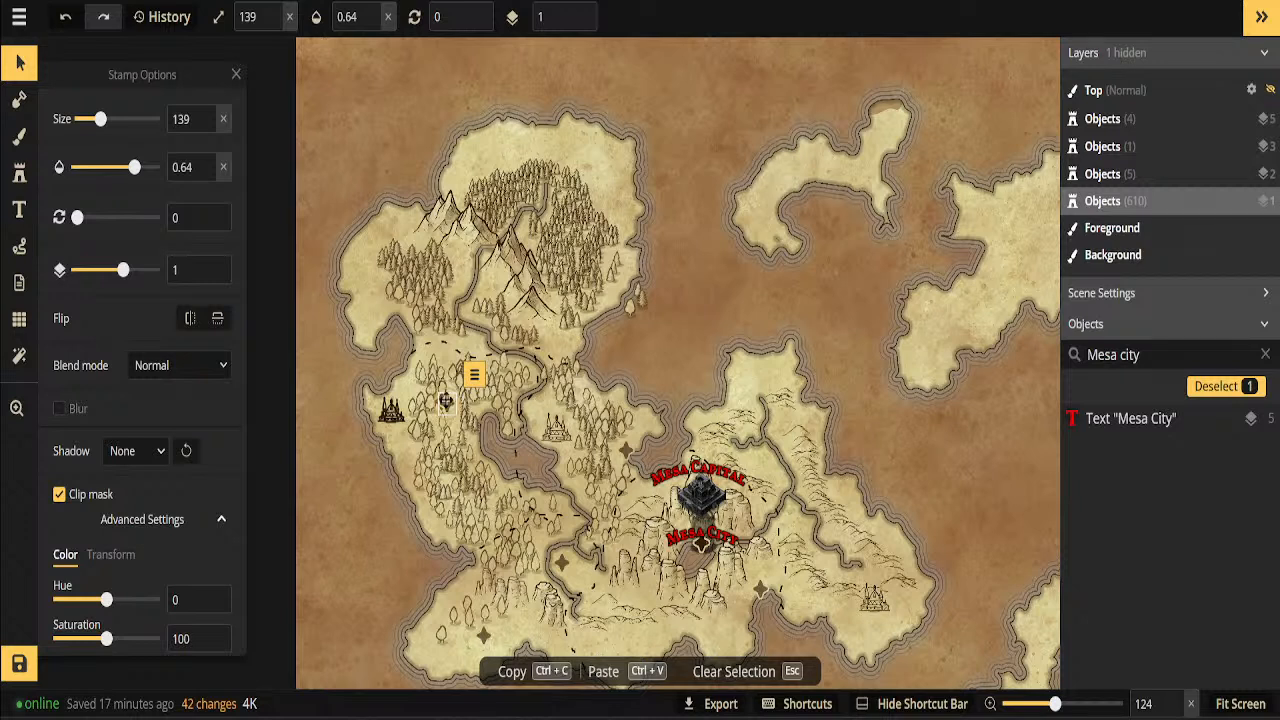
{"action": "left_click_drag", "start_coordinate": [446, 402], "coordinate": [463, 276]}
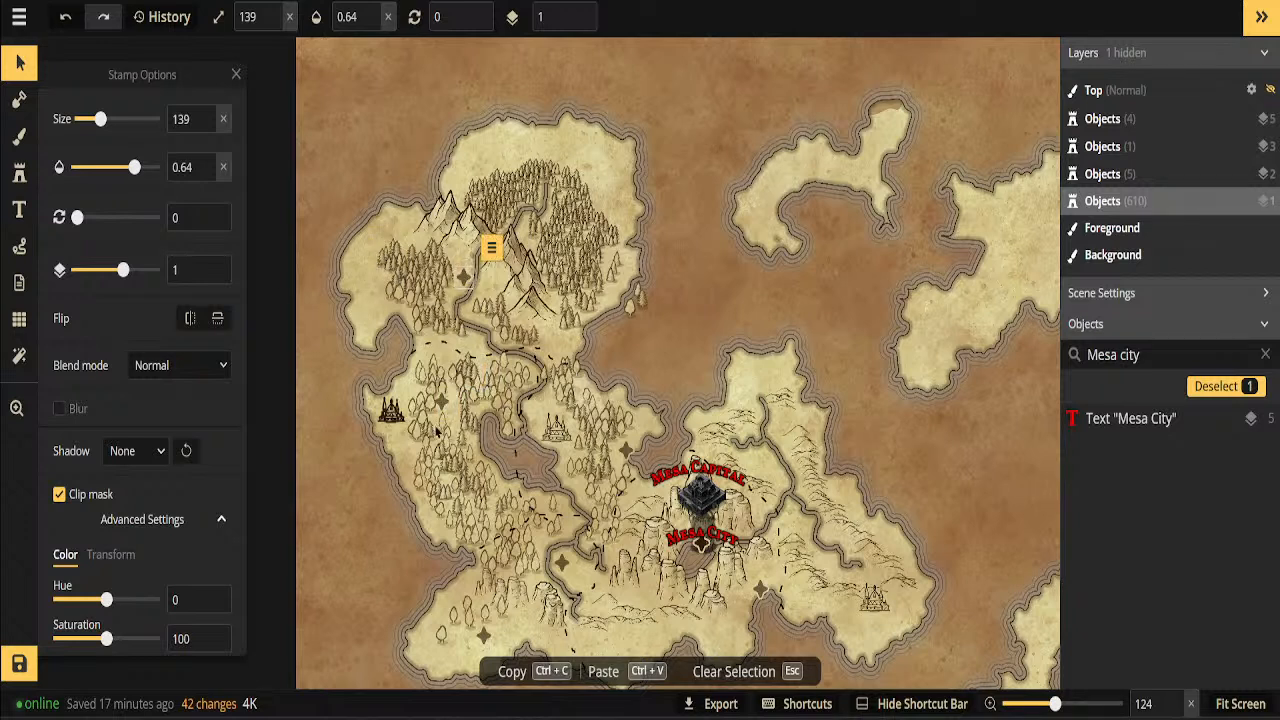
{"action": "left_click_drag", "start_coordinate": [683, 274], "coordinate": [581, 292]}
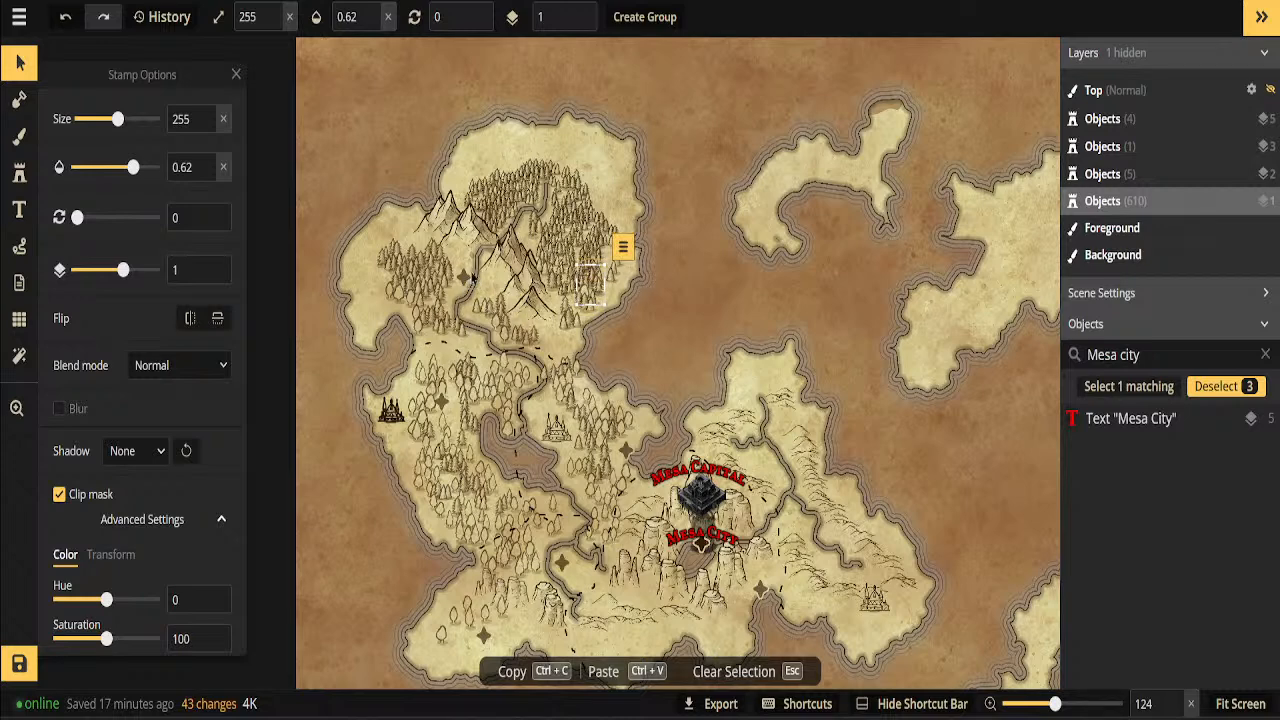
{"action": "left_click", "coordinate": [485, 279]}
{"action": "left_click", "coordinate": [708, 299]}
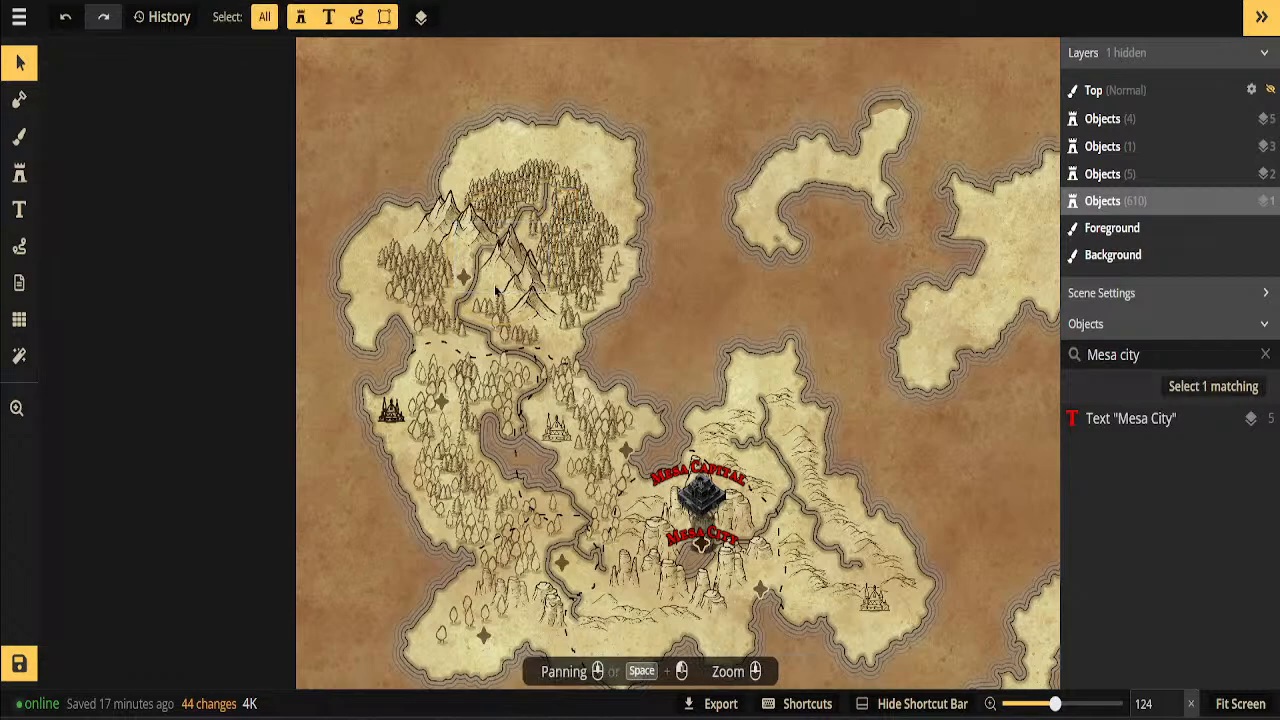
Shift the northern star stamp slightly northeast, closer to the foot of the mountains
{"action": "left_click", "coordinate": [466, 278]}
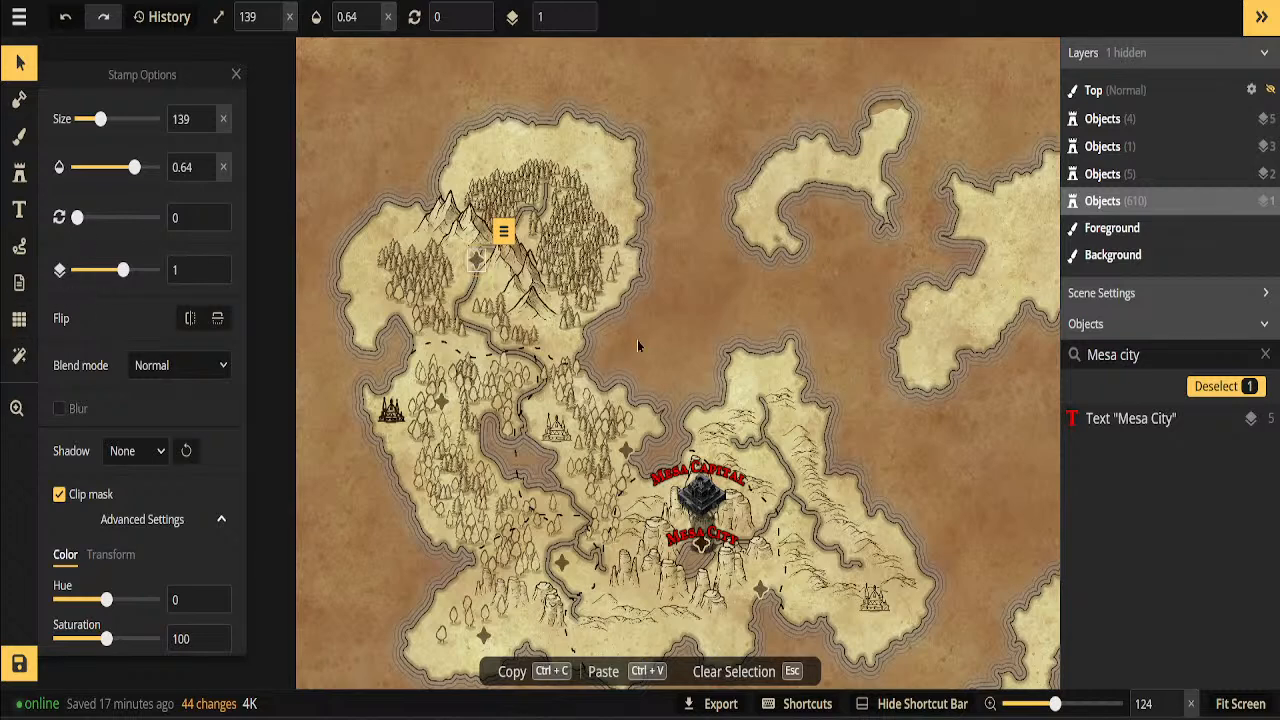
{"action": "scroll", "coordinate": [745, 385], "scroll_direction": "down", "scroll_amount": 2}
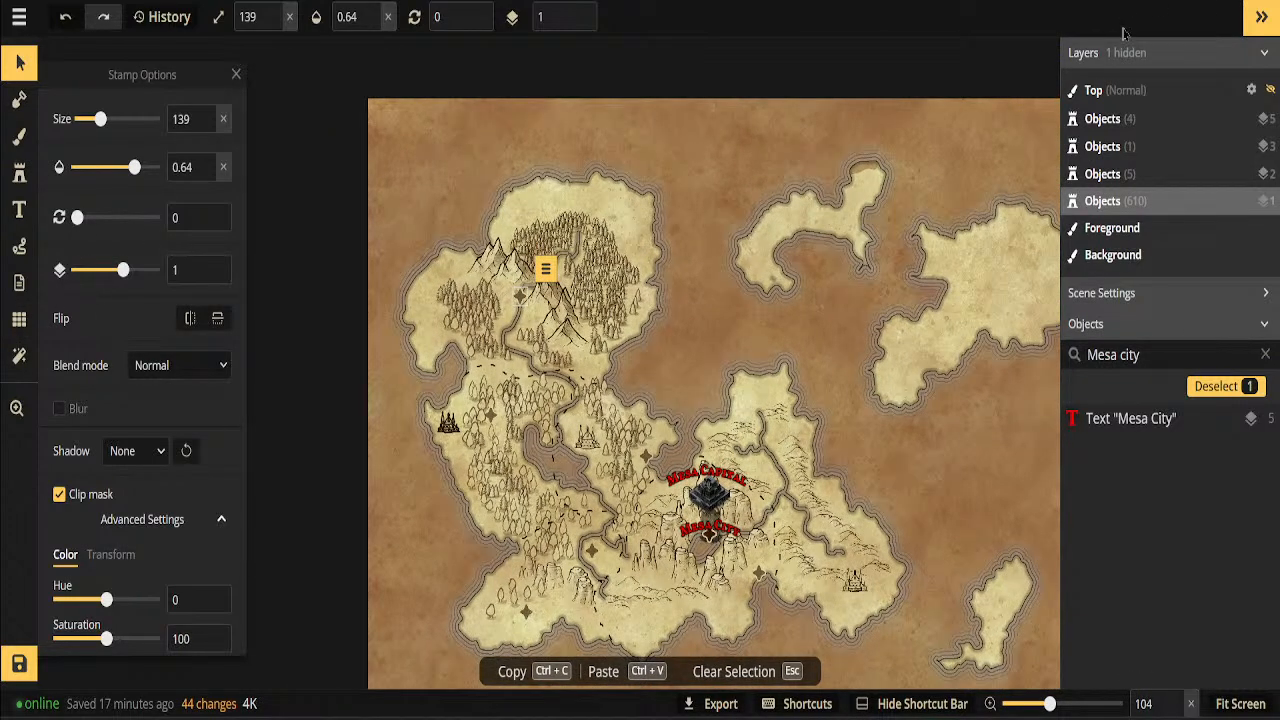